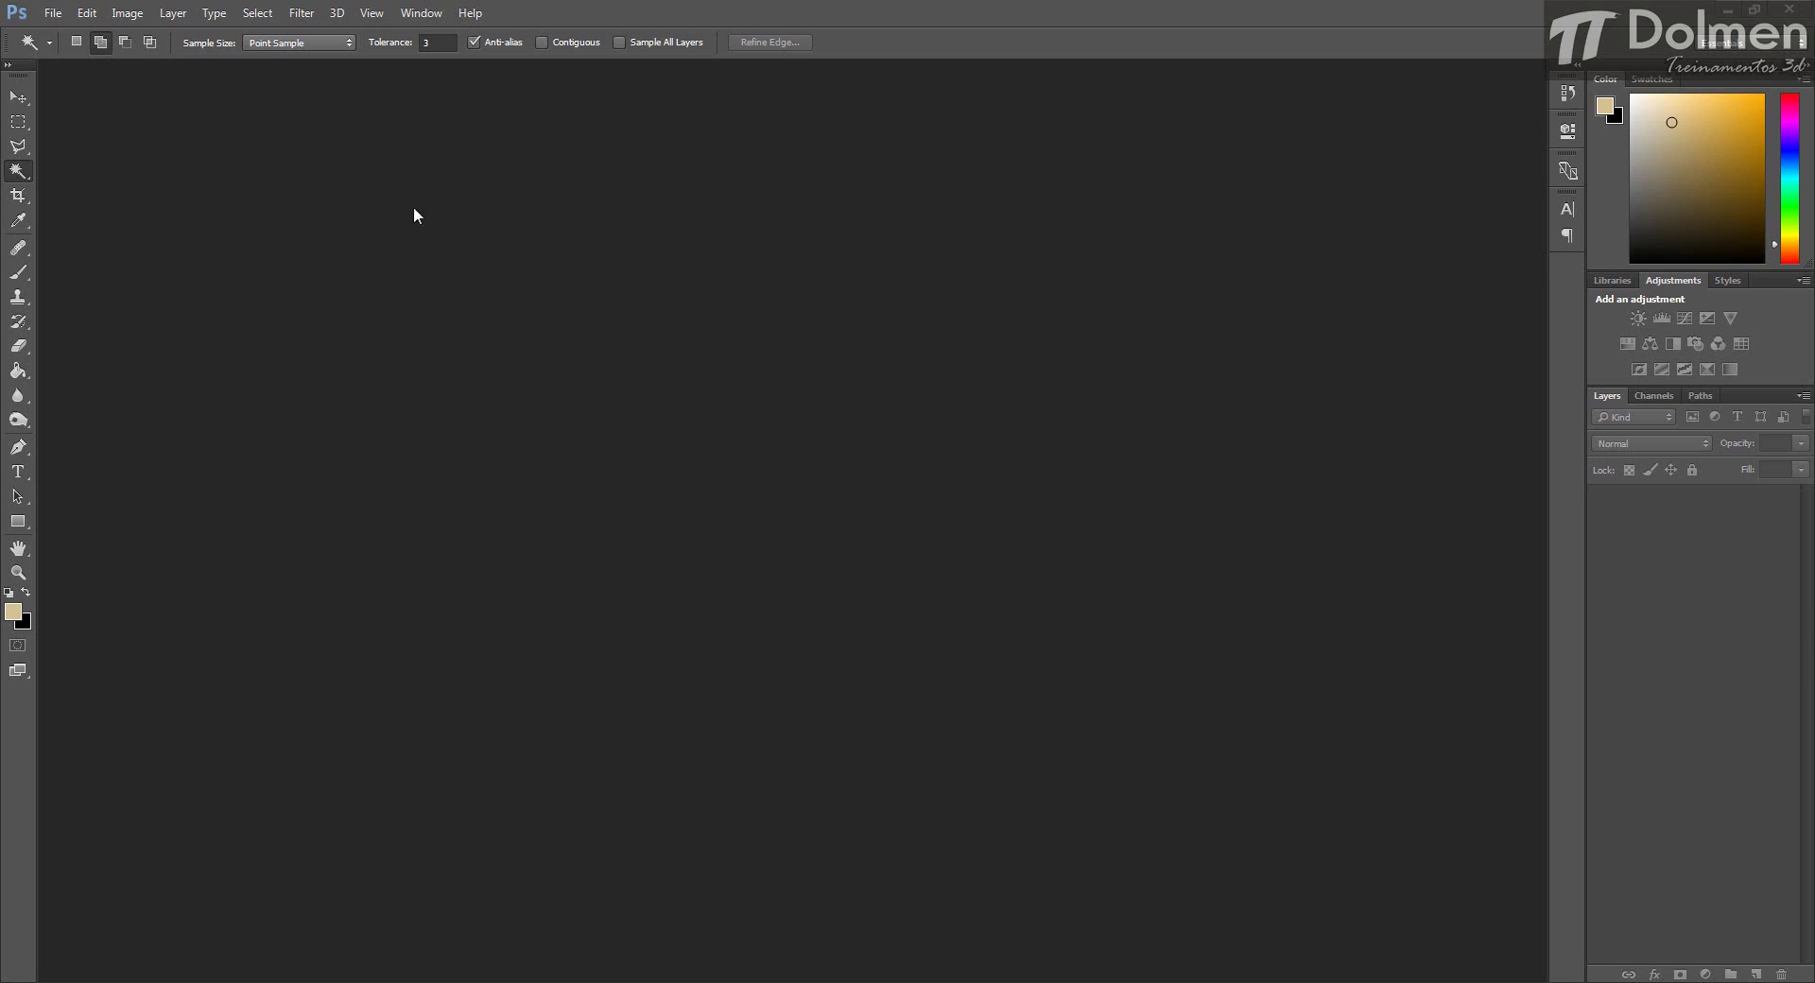
Load the seven 01 render files, from 01.RGB_color to 01.VRayZDepth, as layers of one document using Load Files into Stack.
{"action": "left_click", "coordinate": [53, 14]}
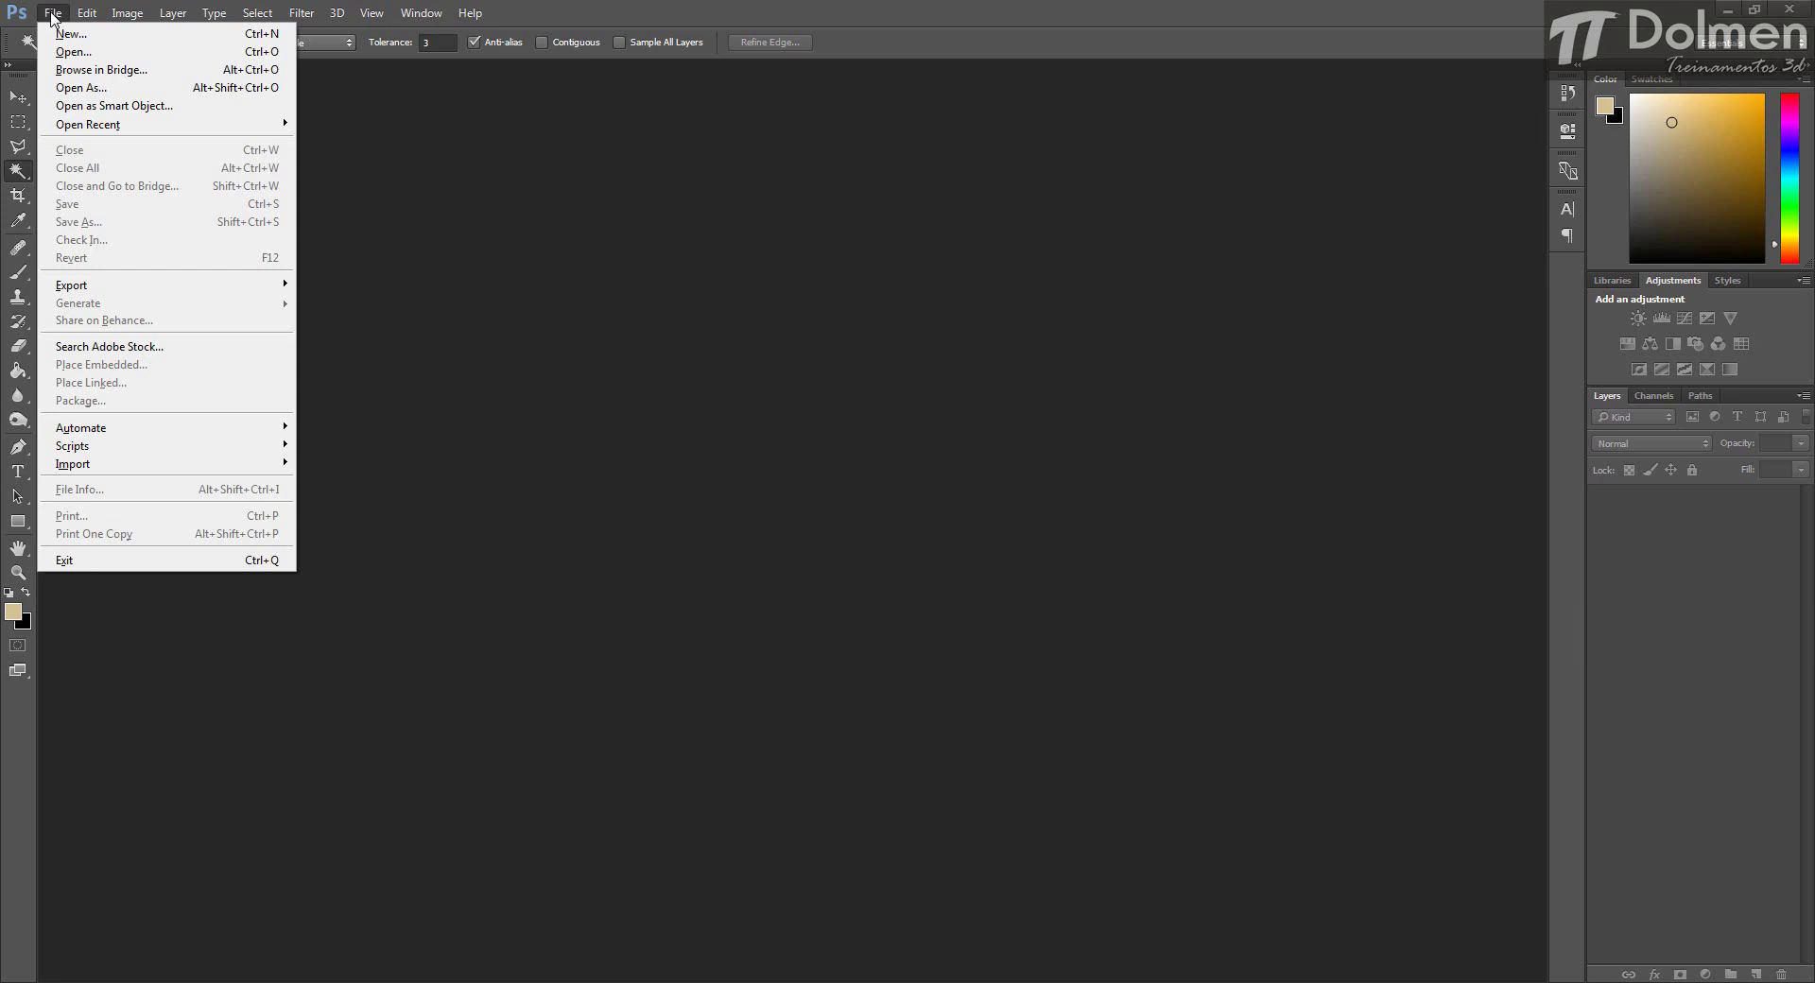
{"action": "mouse_move", "coordinate": [133, 446]}
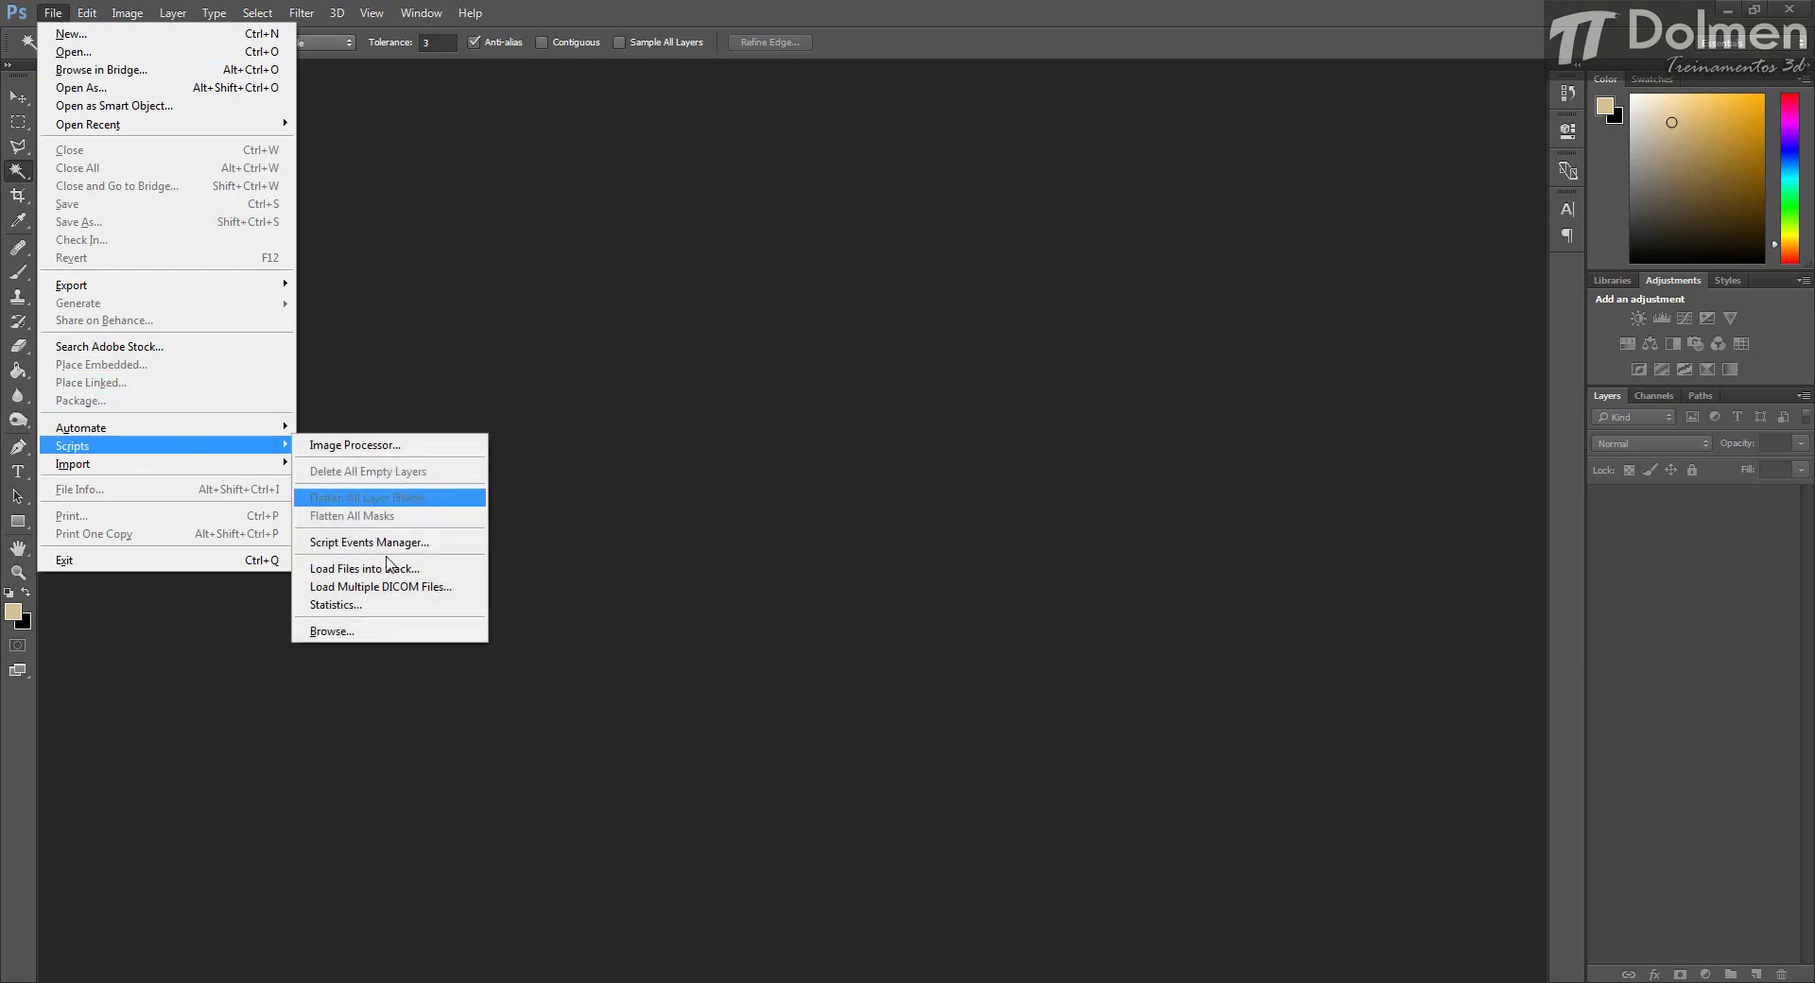
{"action": "left_click", "coordinate": [450, 570]}
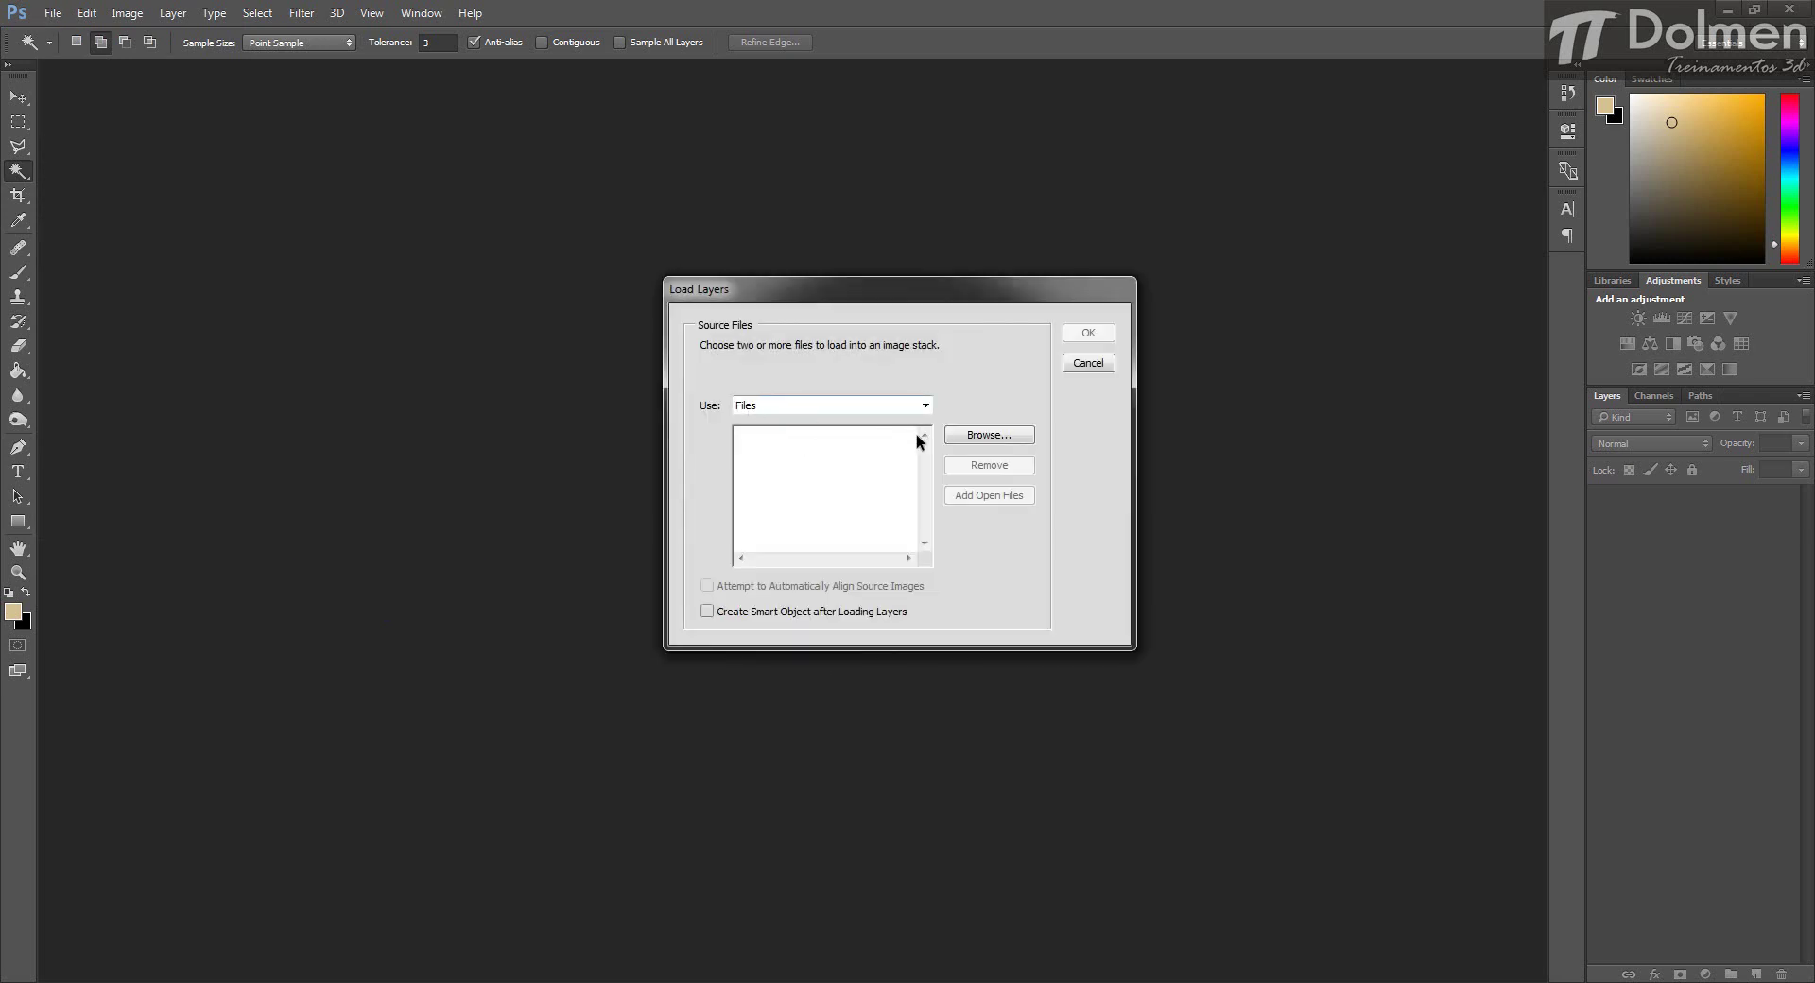
{"action": "left_click", "coordinate": [993, 435]}
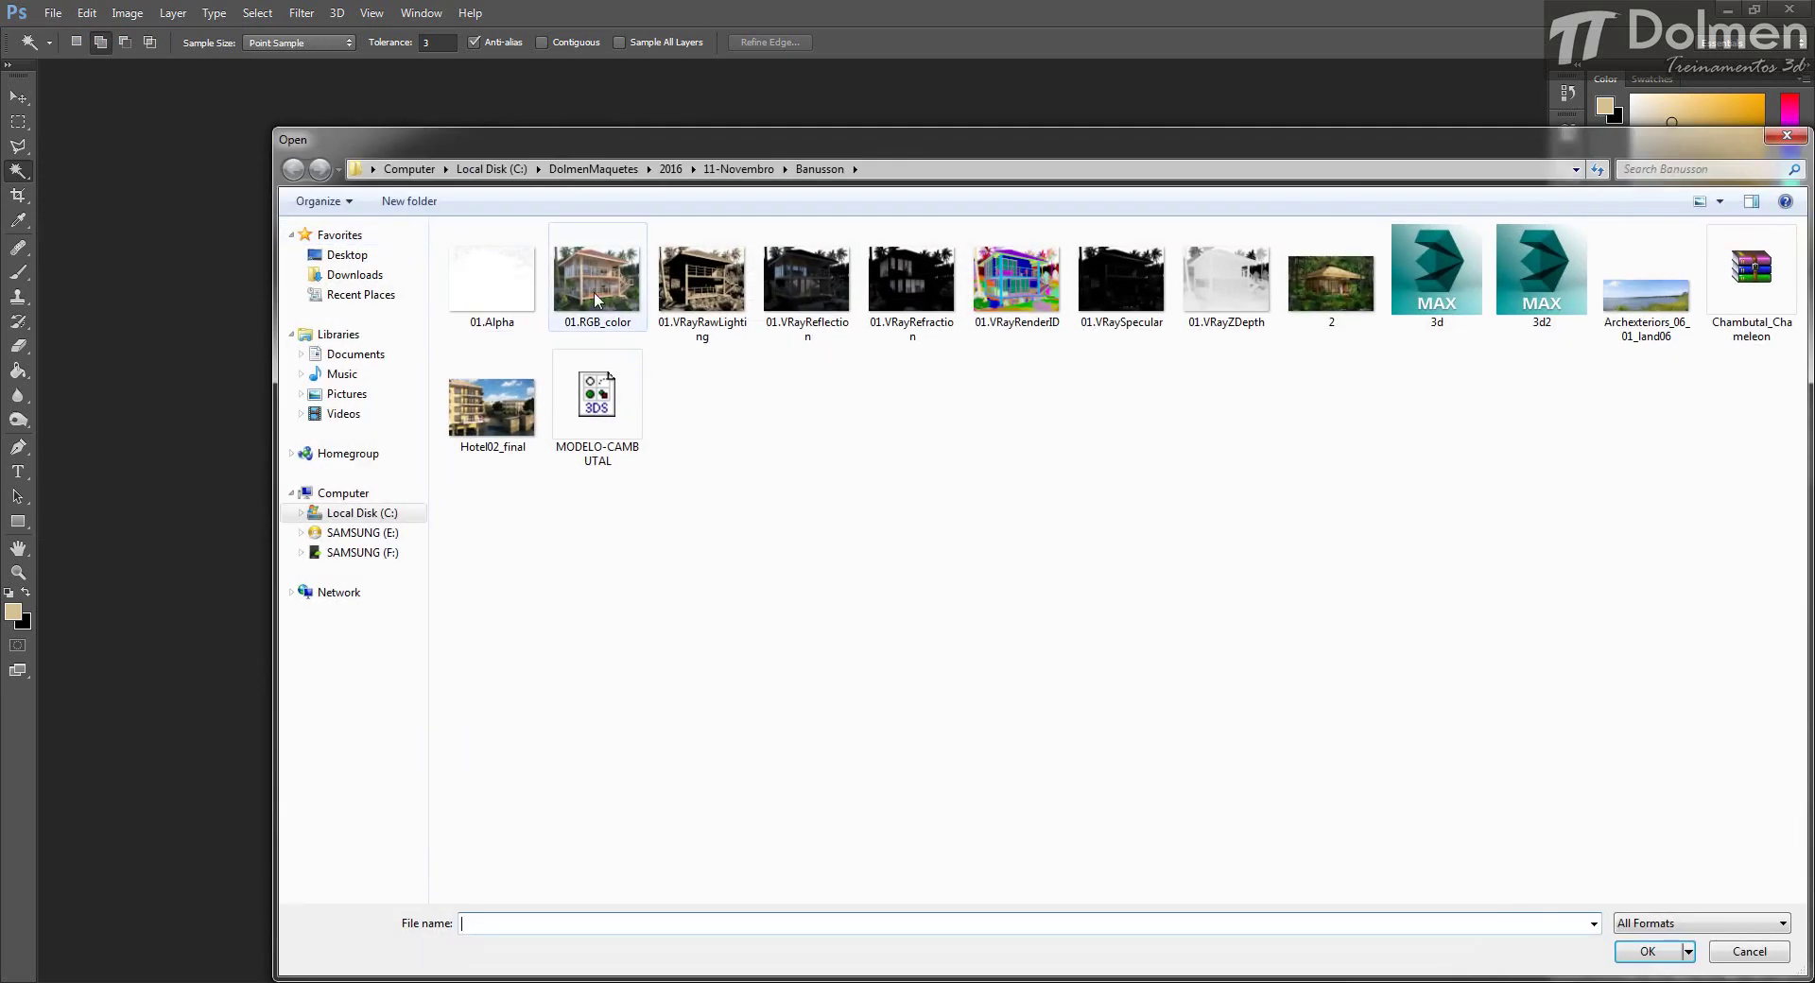
{"action": "left_click", "coordinate": [595, 299]}
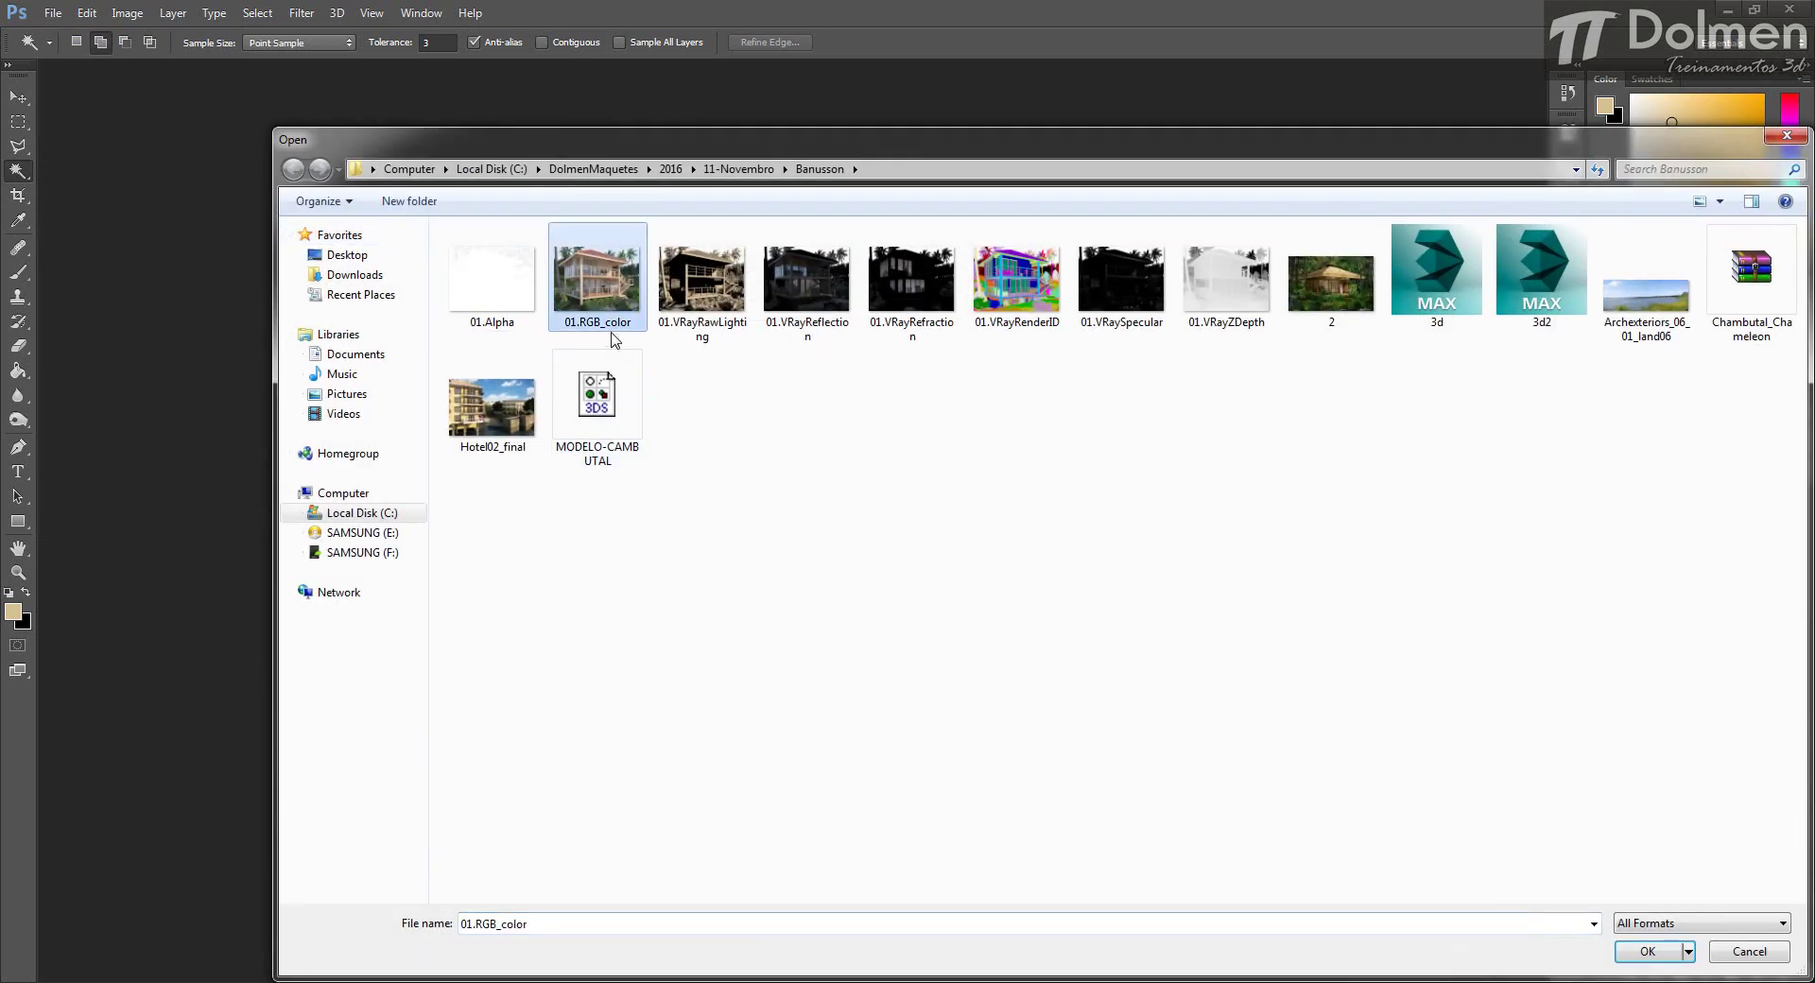
{"action": "left_click", "coordinate": [1234, 293], "text": "shift"}
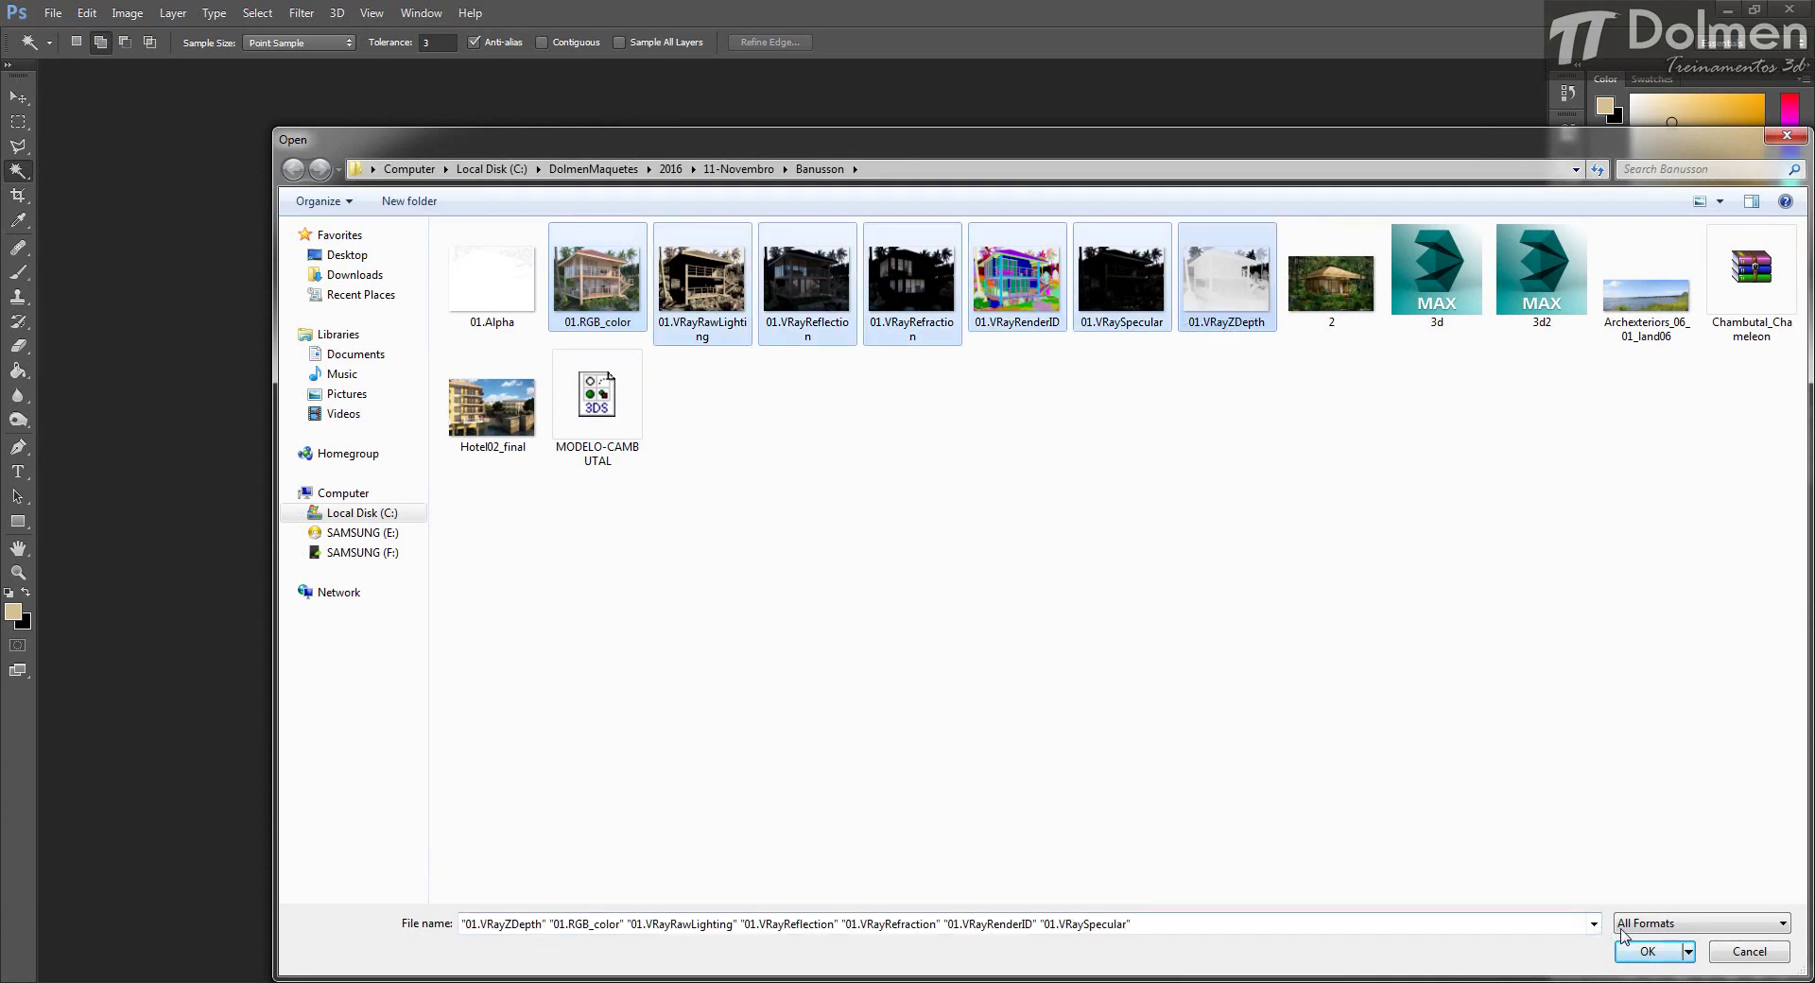
{"action": "left_click", "coordinate": [1647, 952]}
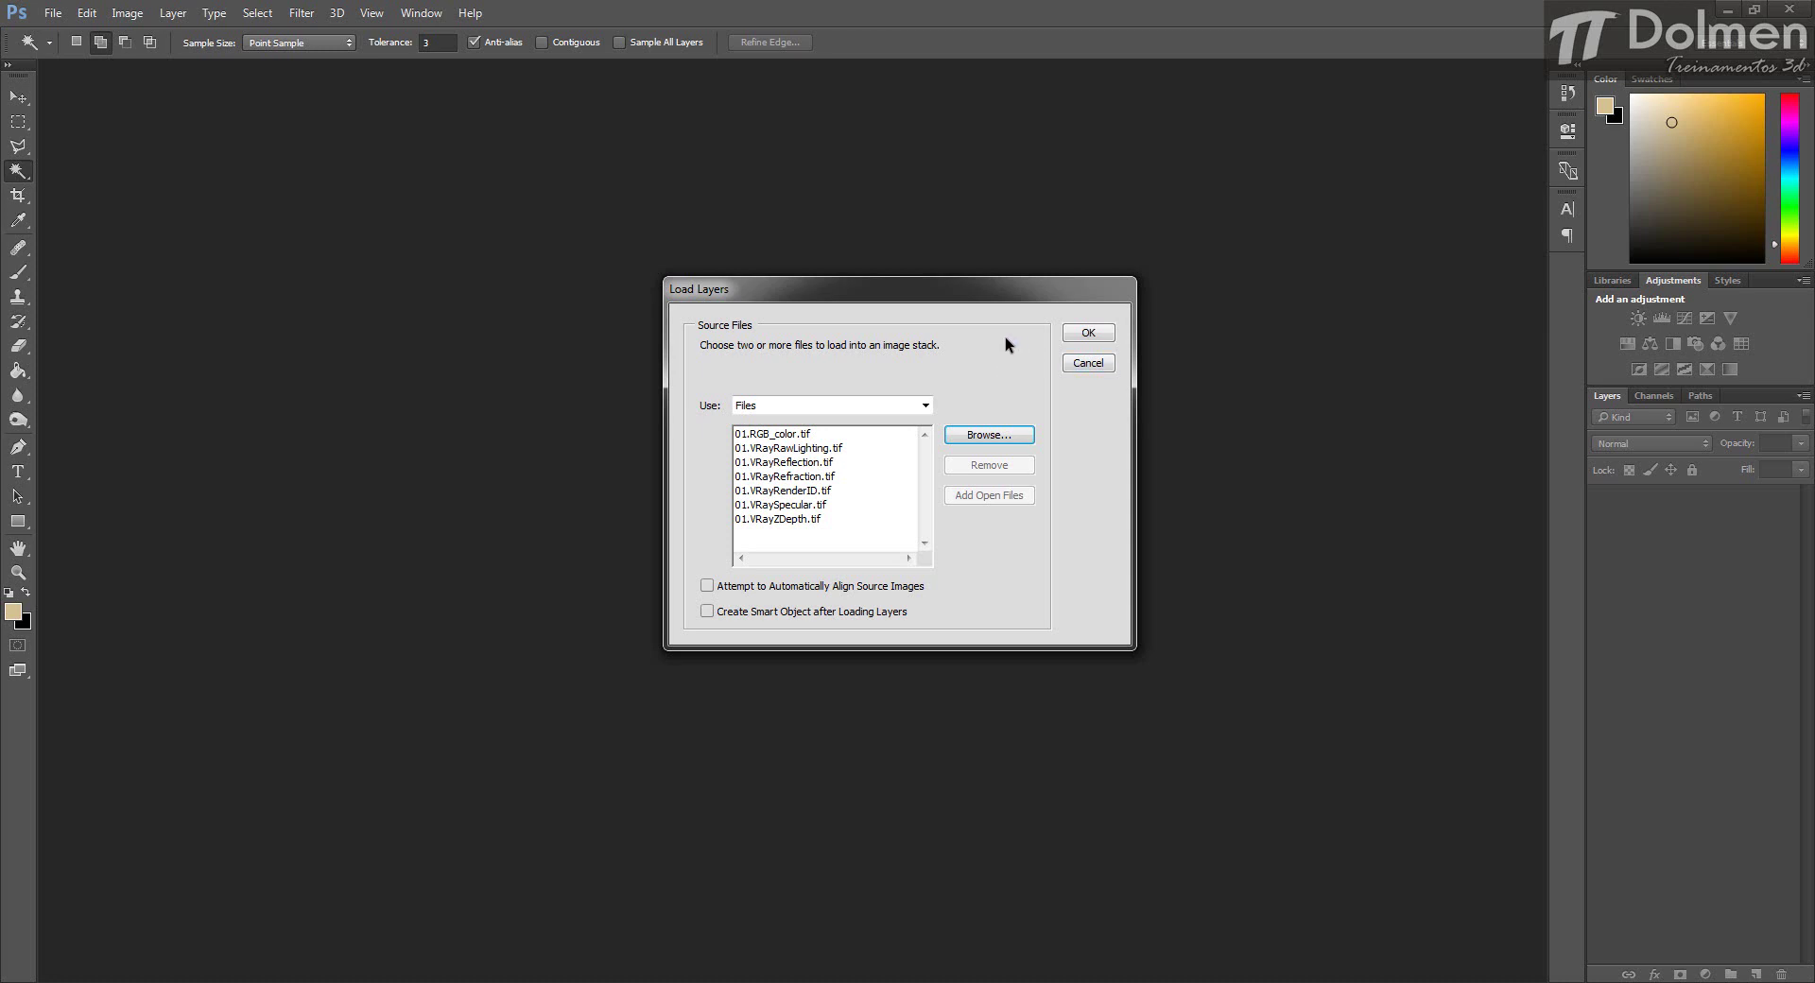
{"action": "left_click", "coordinate": [1087, 335]}
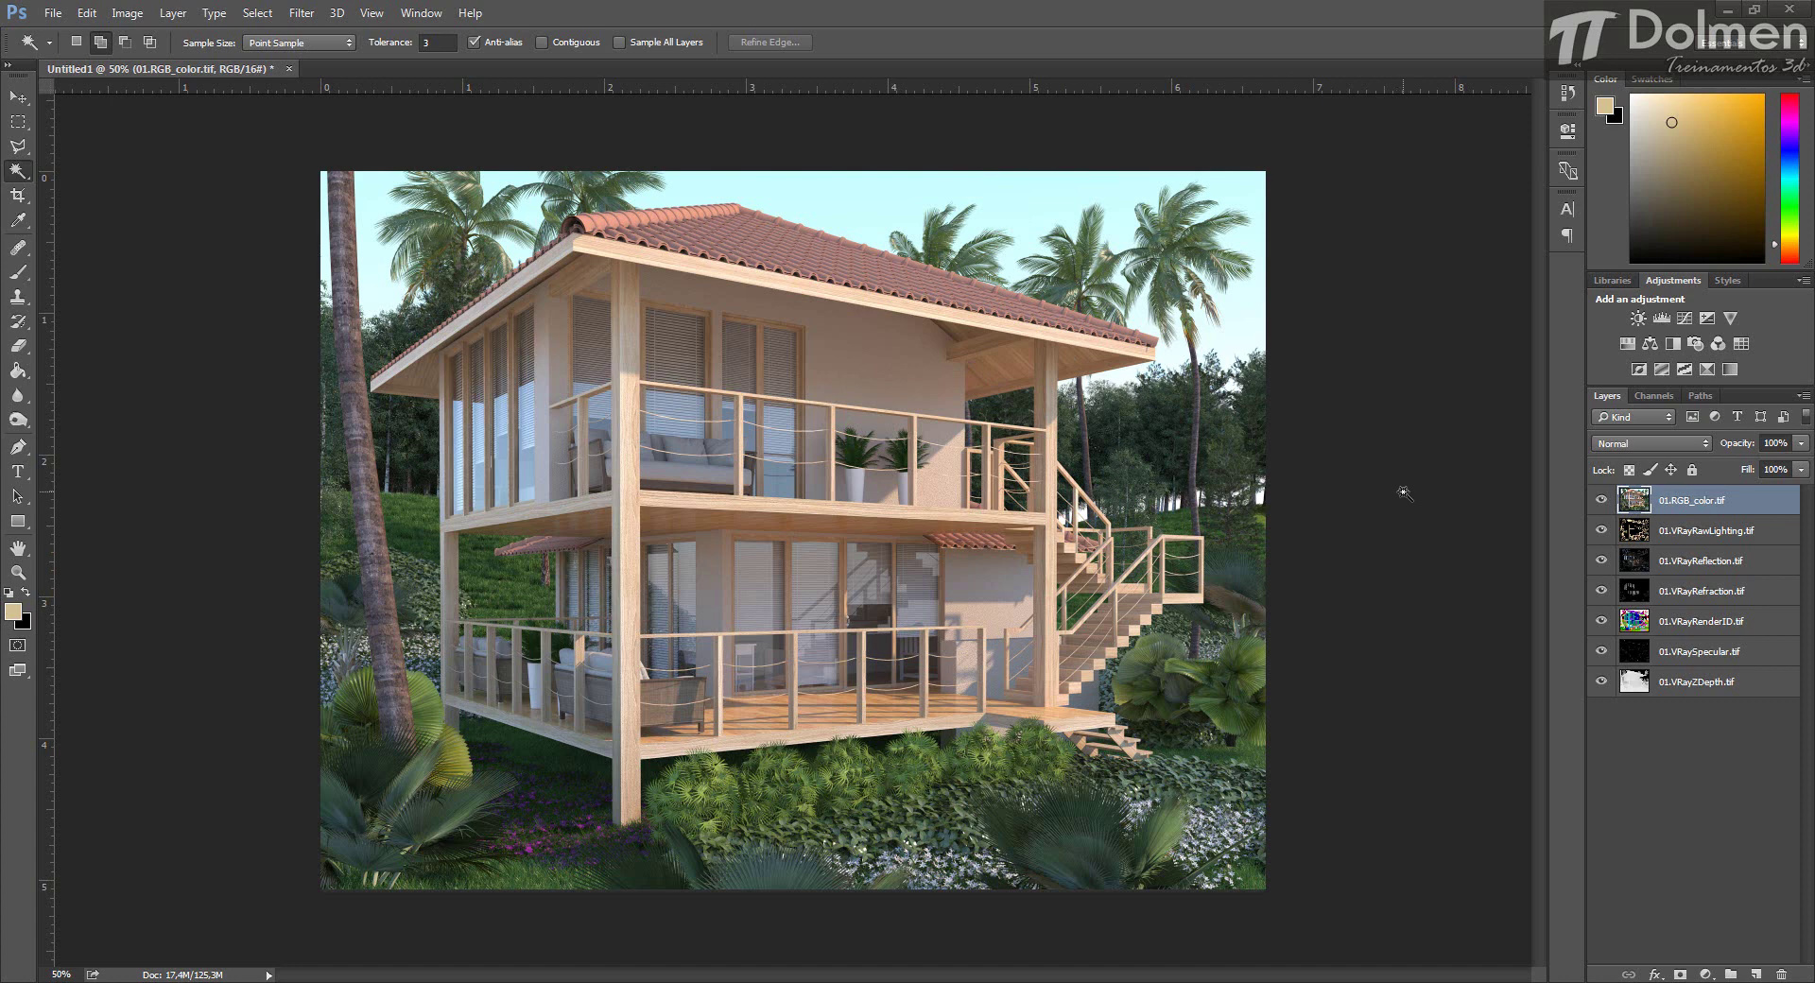
Switch to the Move tool and open the Archexteriors_06_01_land06 landscape image as a separate document.
{"action": "left_click", "coordinate": [18, 97]}
{"action": "key", "text": "ctrl+plus"}
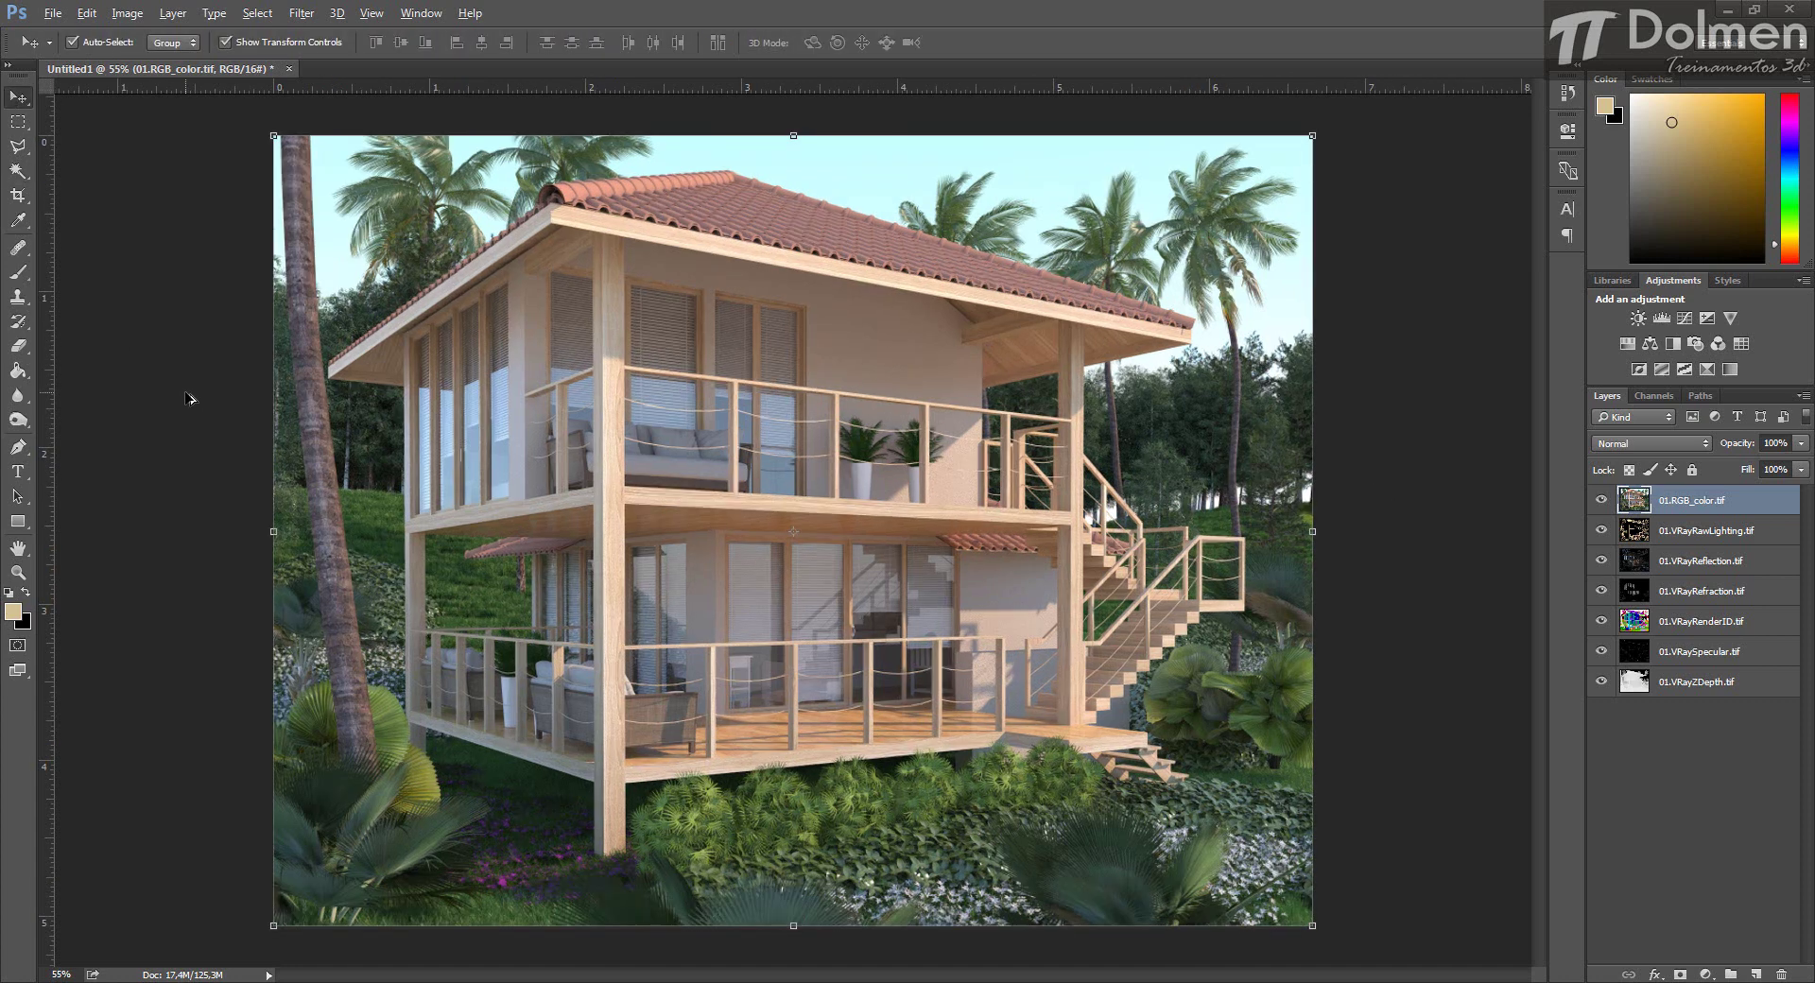
{"action": "key", "text": "alt"}
{"action": "scroll", "coordinate": [159, 416], "scroll_direction": "up", "scroll_amount": 1}
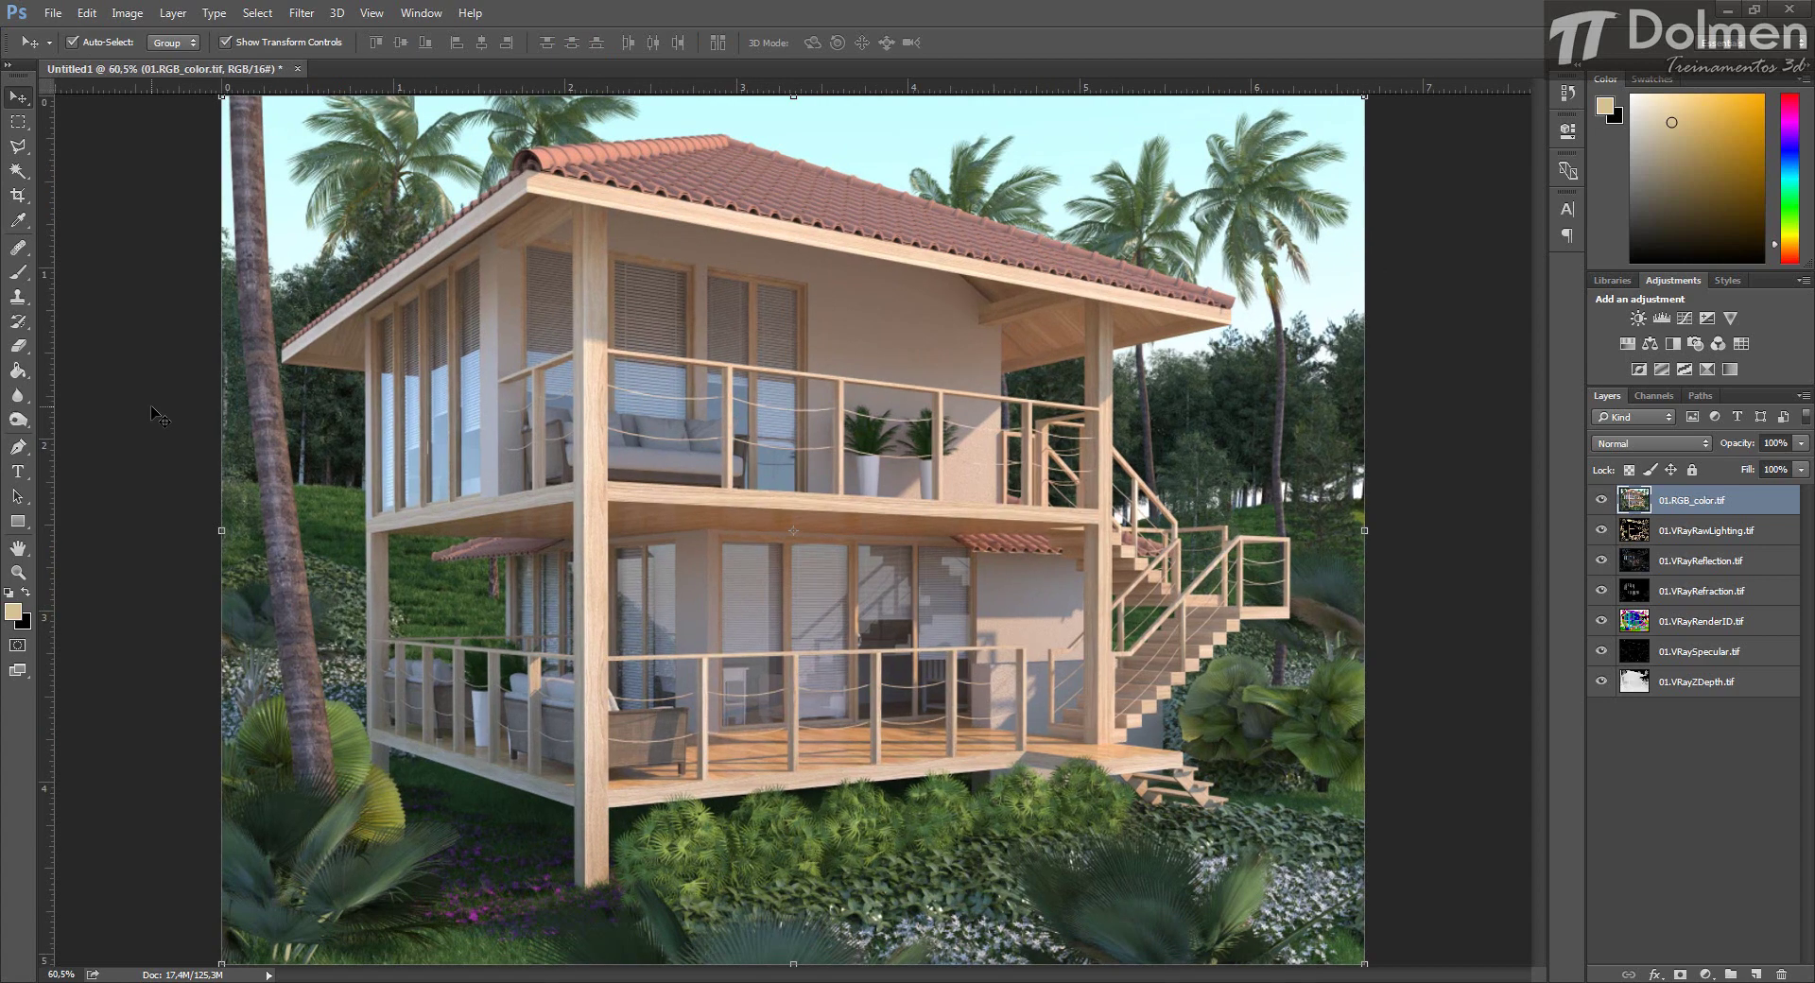
{"action": "scroll", "coordinate": [159, 416], "scroll_direction": "down", "scroll_amount": 1}
{"action": "key", "text": "alt"}
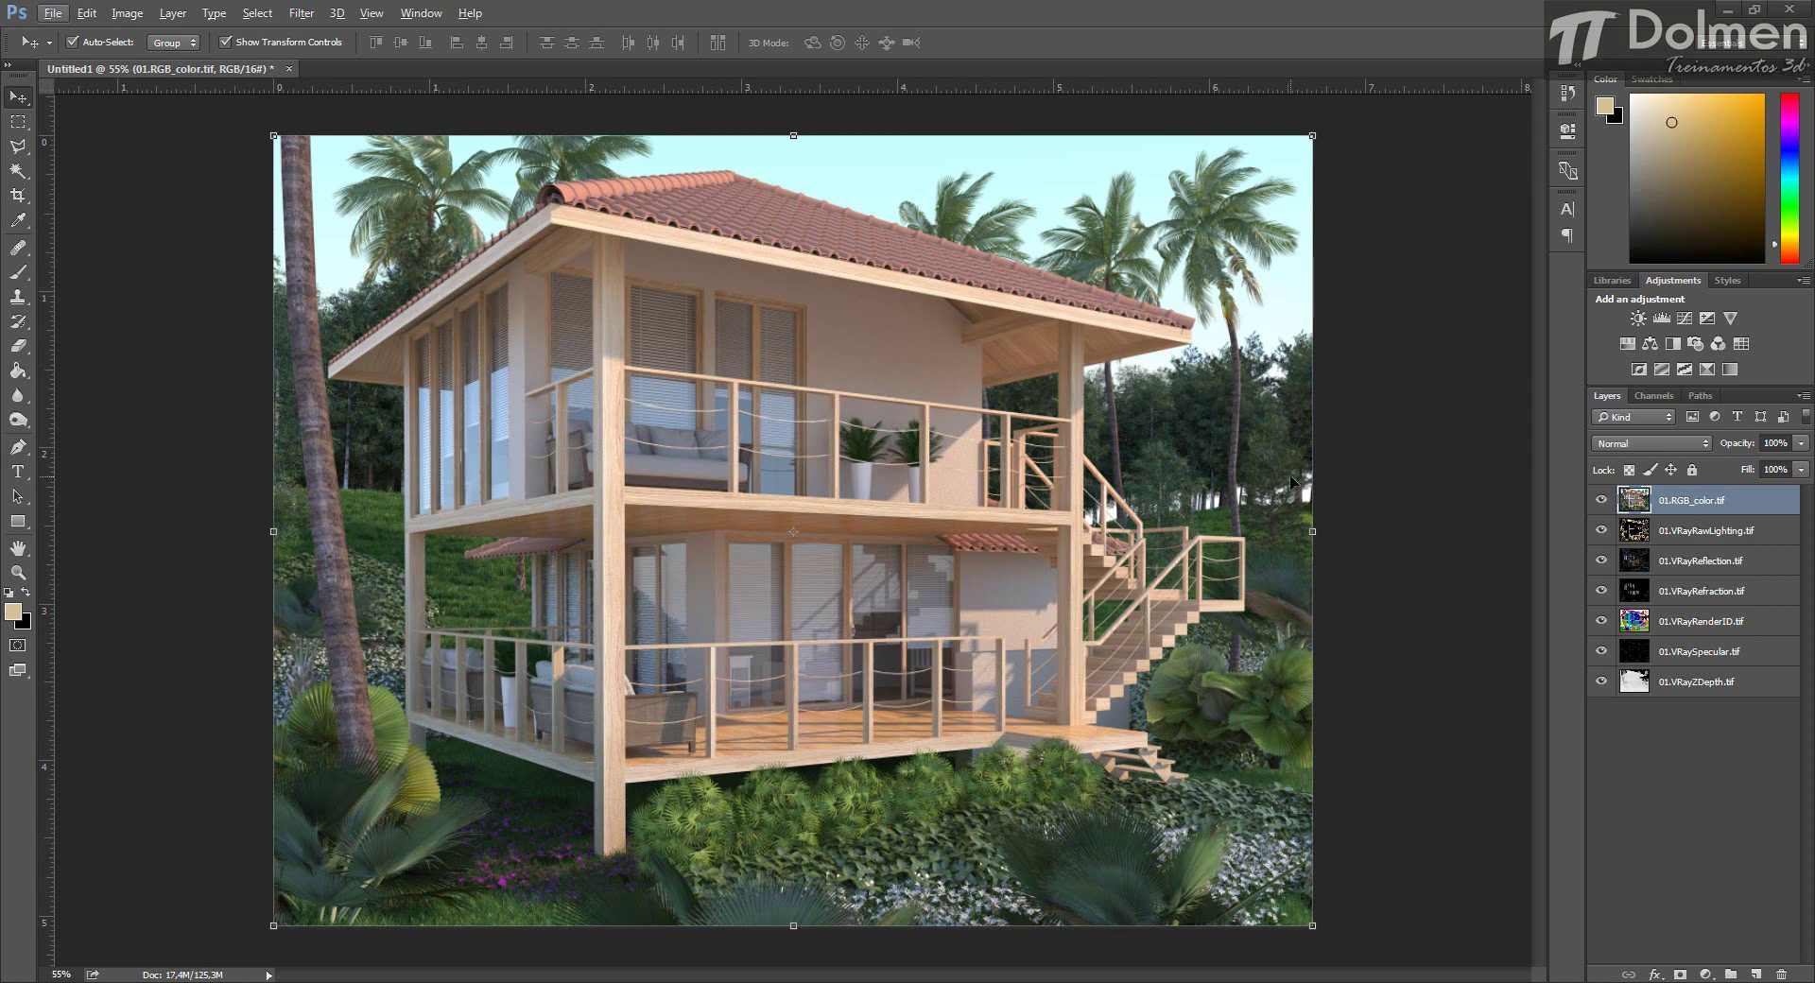
{"action": "left_click", "coordinate": [52, 12]}
{"action": "left_click", "coordinate": [71, 52]}
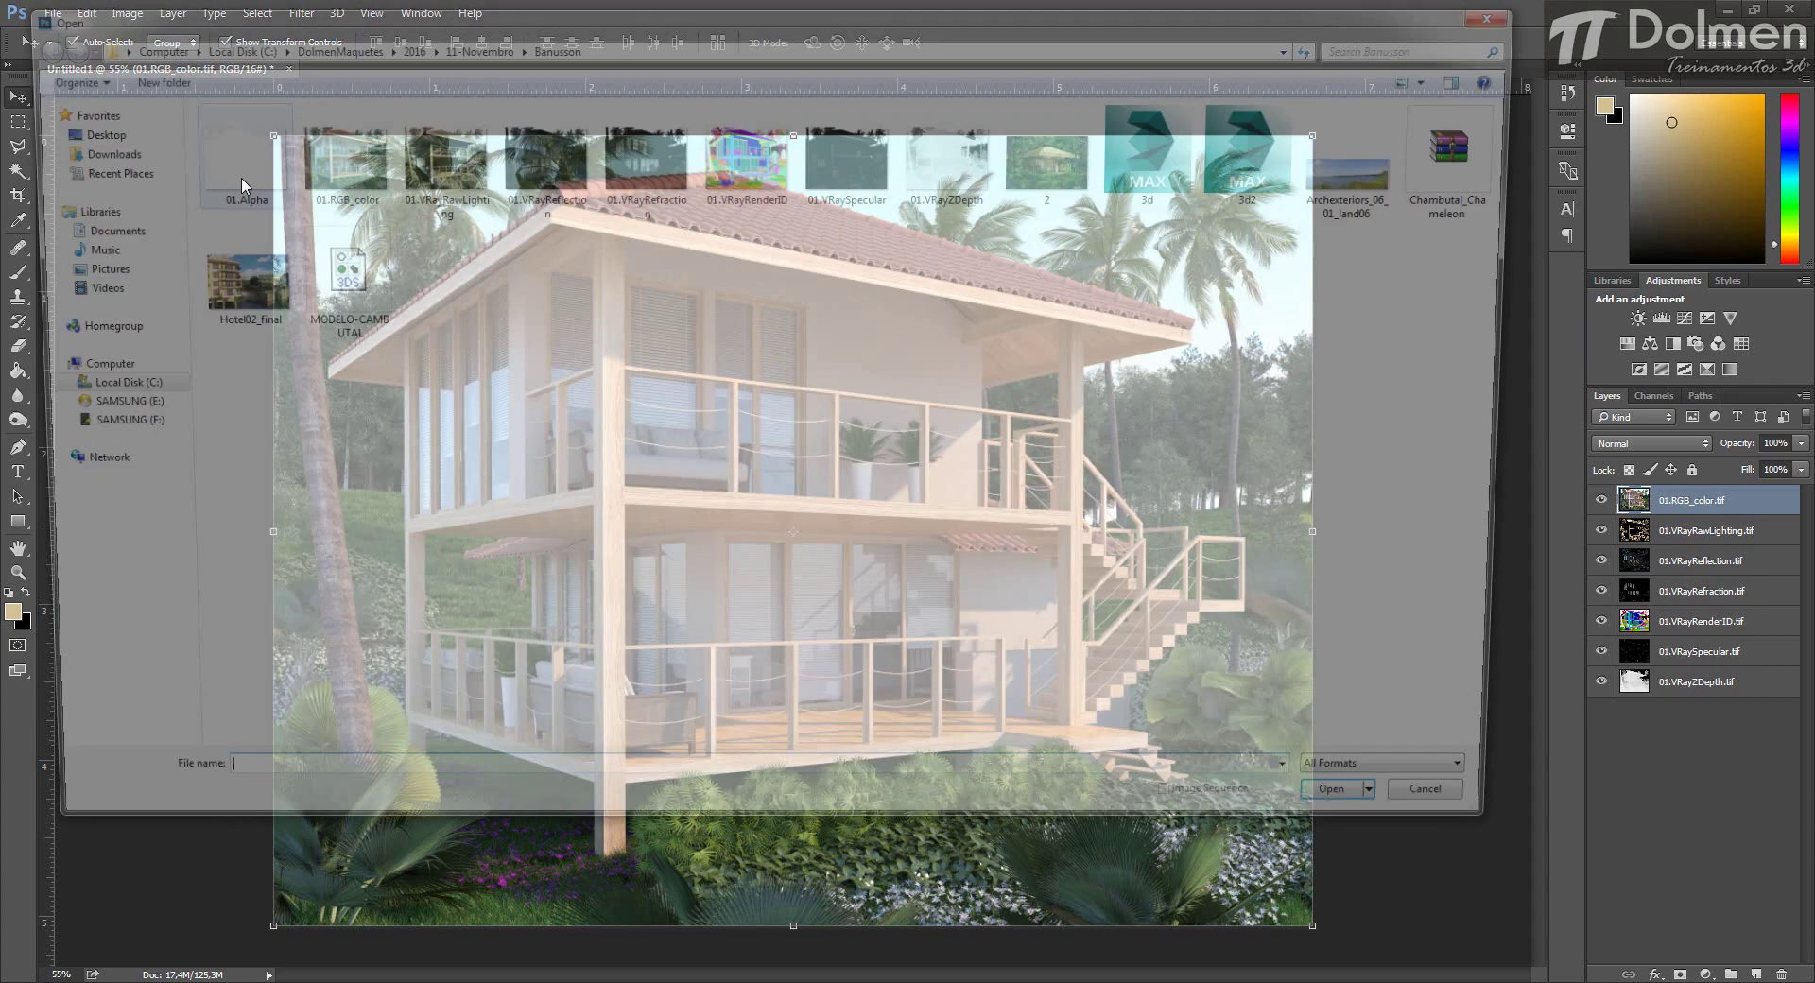
{"action": "double_click", "coordinate": [1348, 186]}
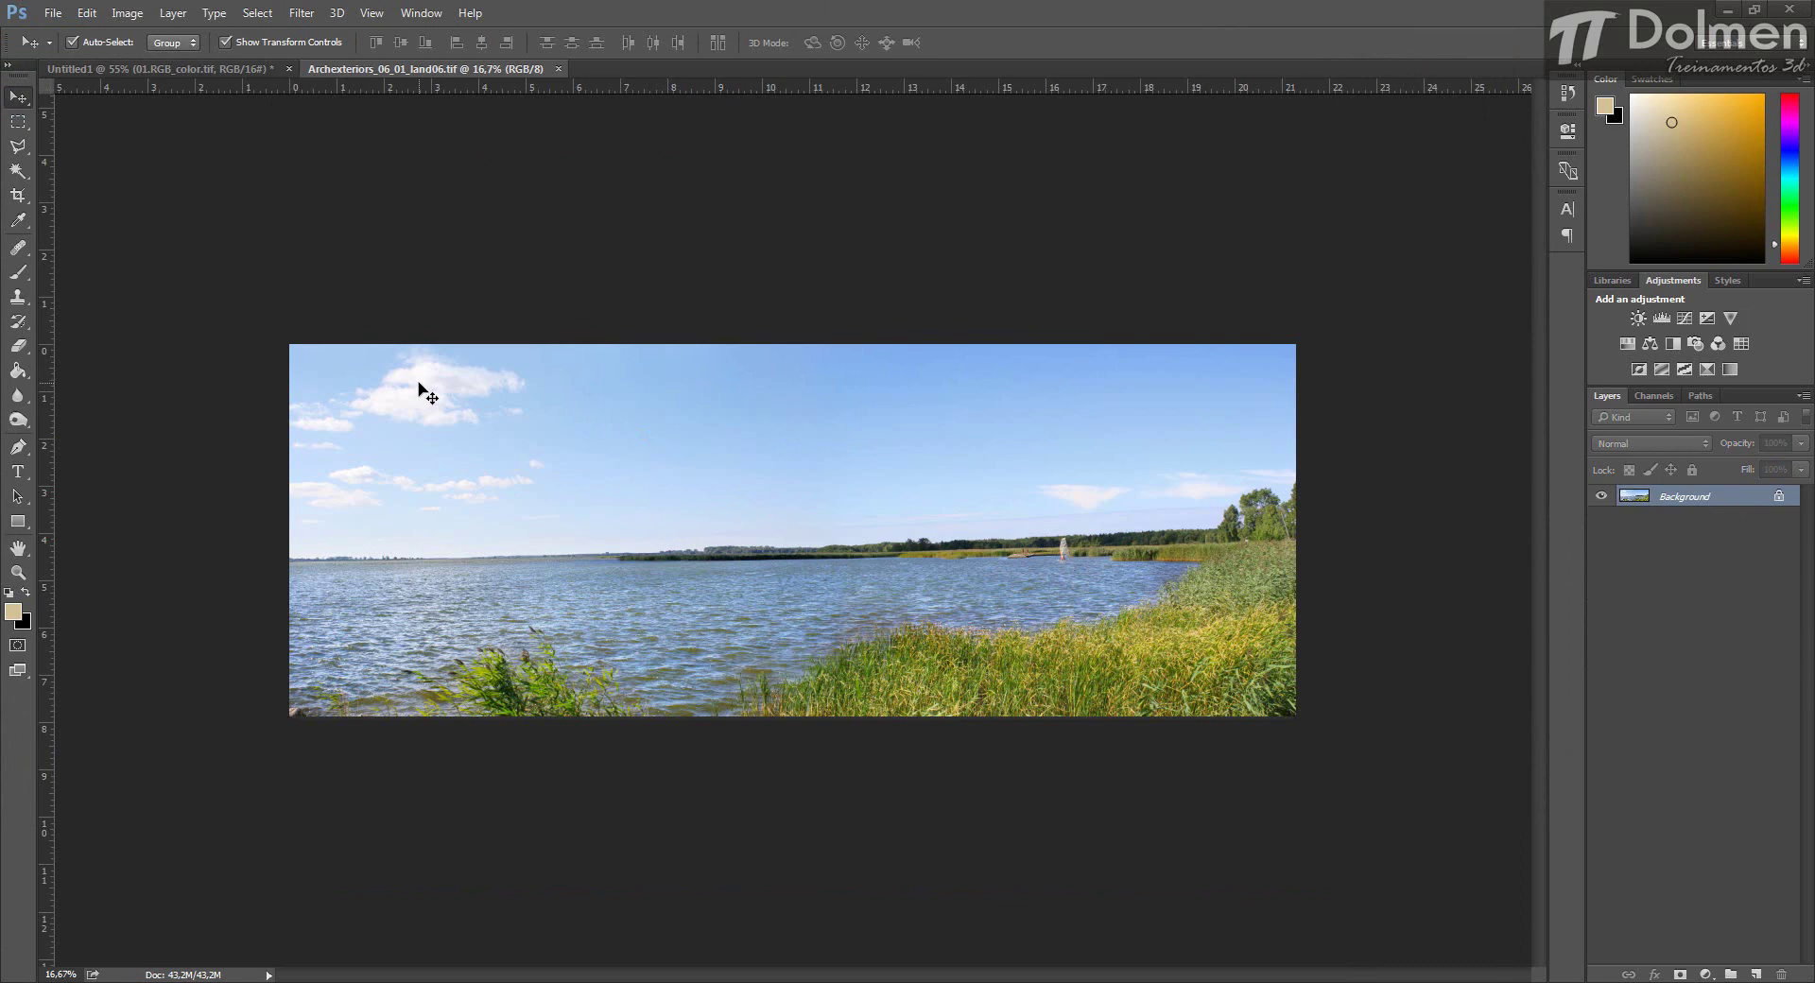
In the render document, load the Alpha 1 channel as a new selection and copy that area of 01.RGB_color.tif to a new layer.
{"action": "left_click", "coordinate": [157, 68]}
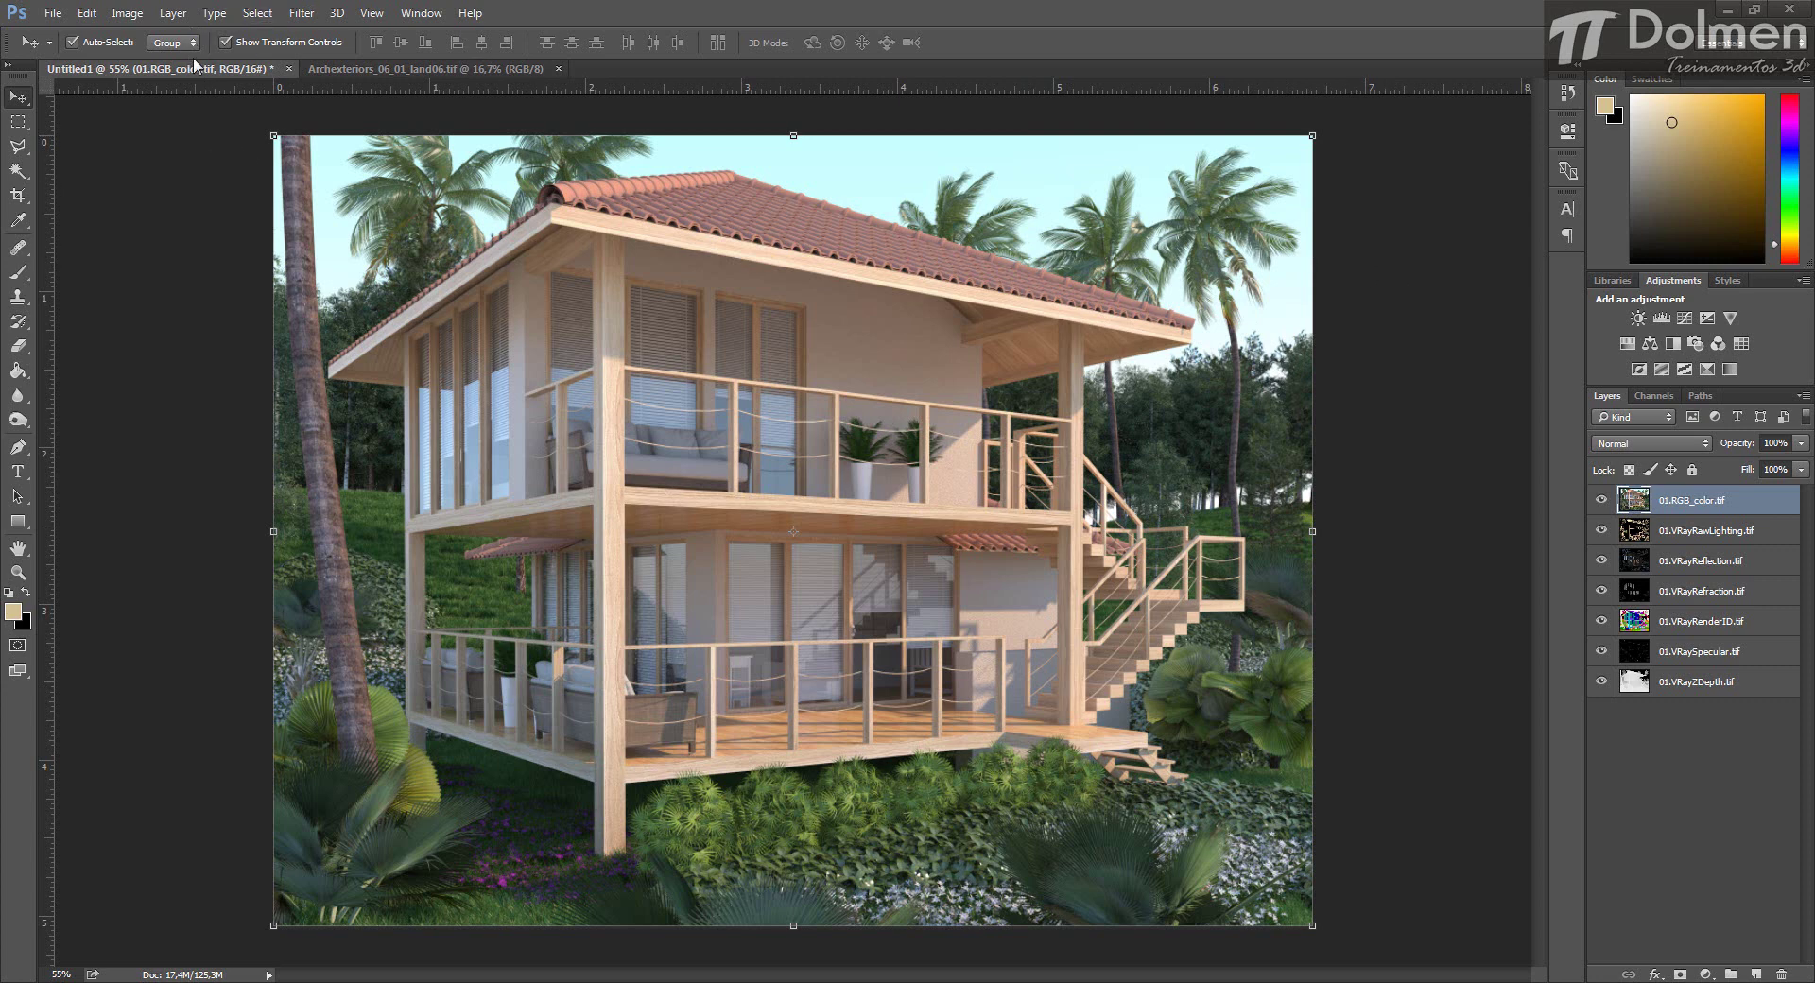
{"action": "left_click", "coordinate": [255, 15]}
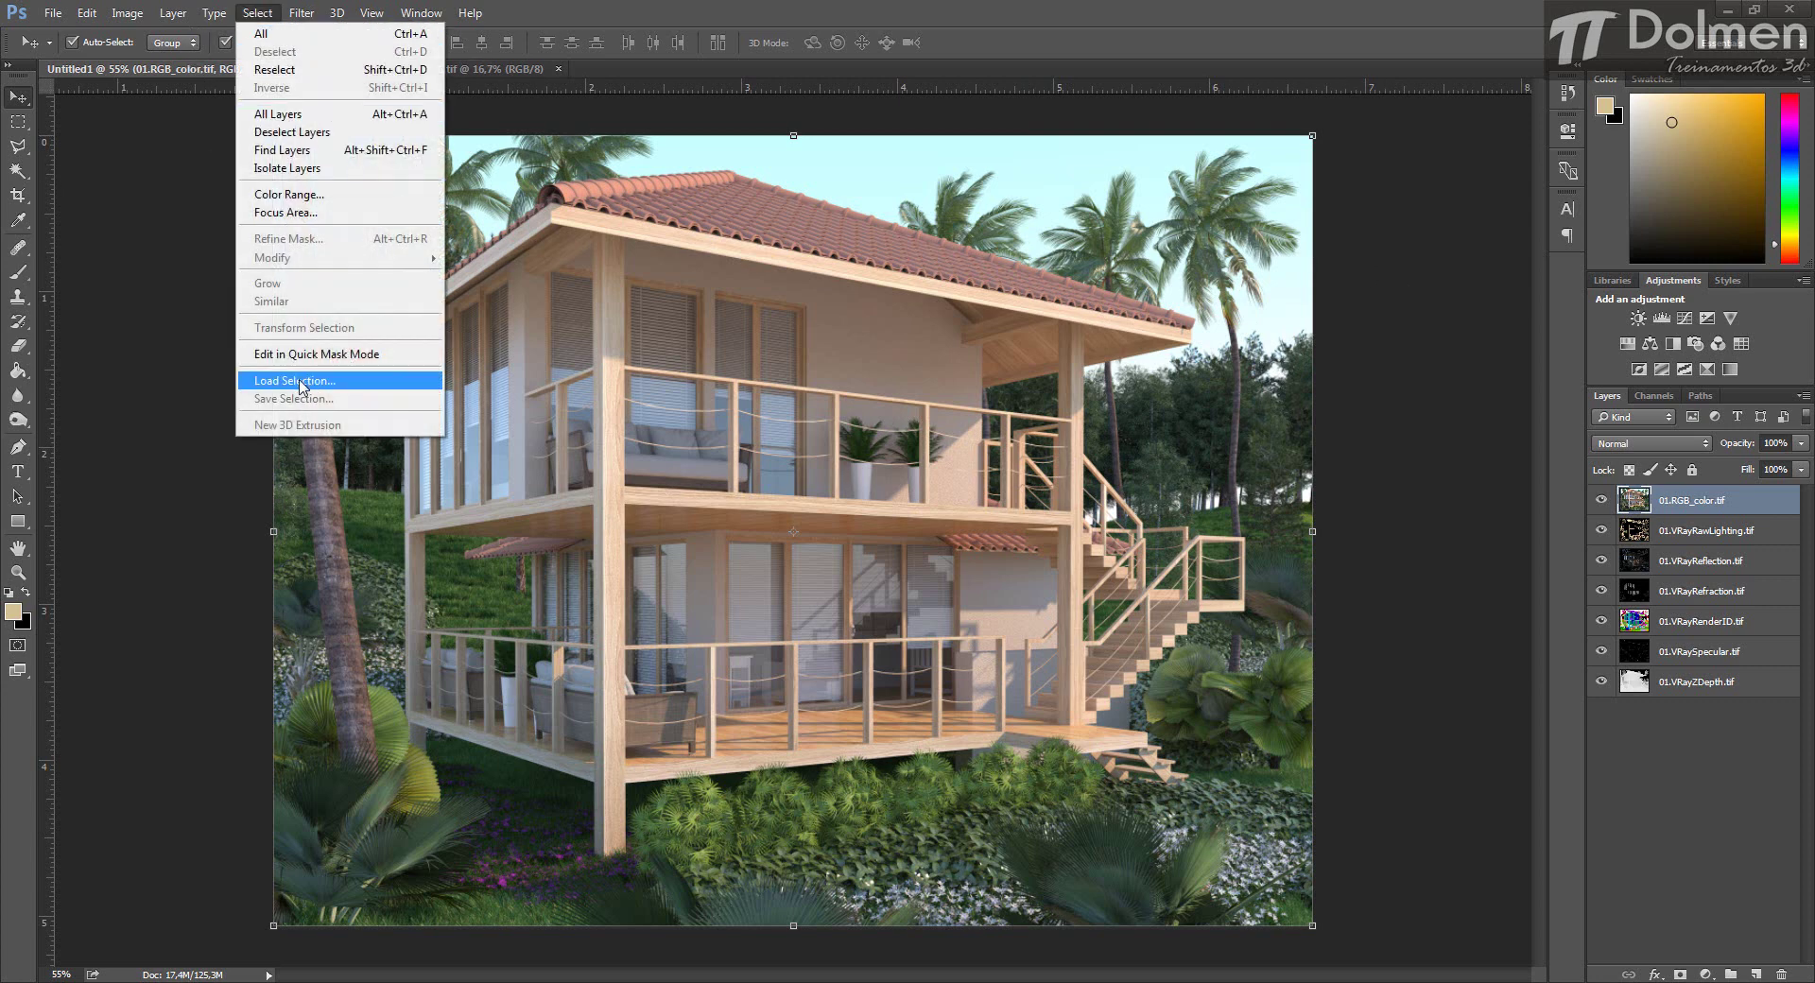
{"action": "left_click", "coordinate": [358, 382]}
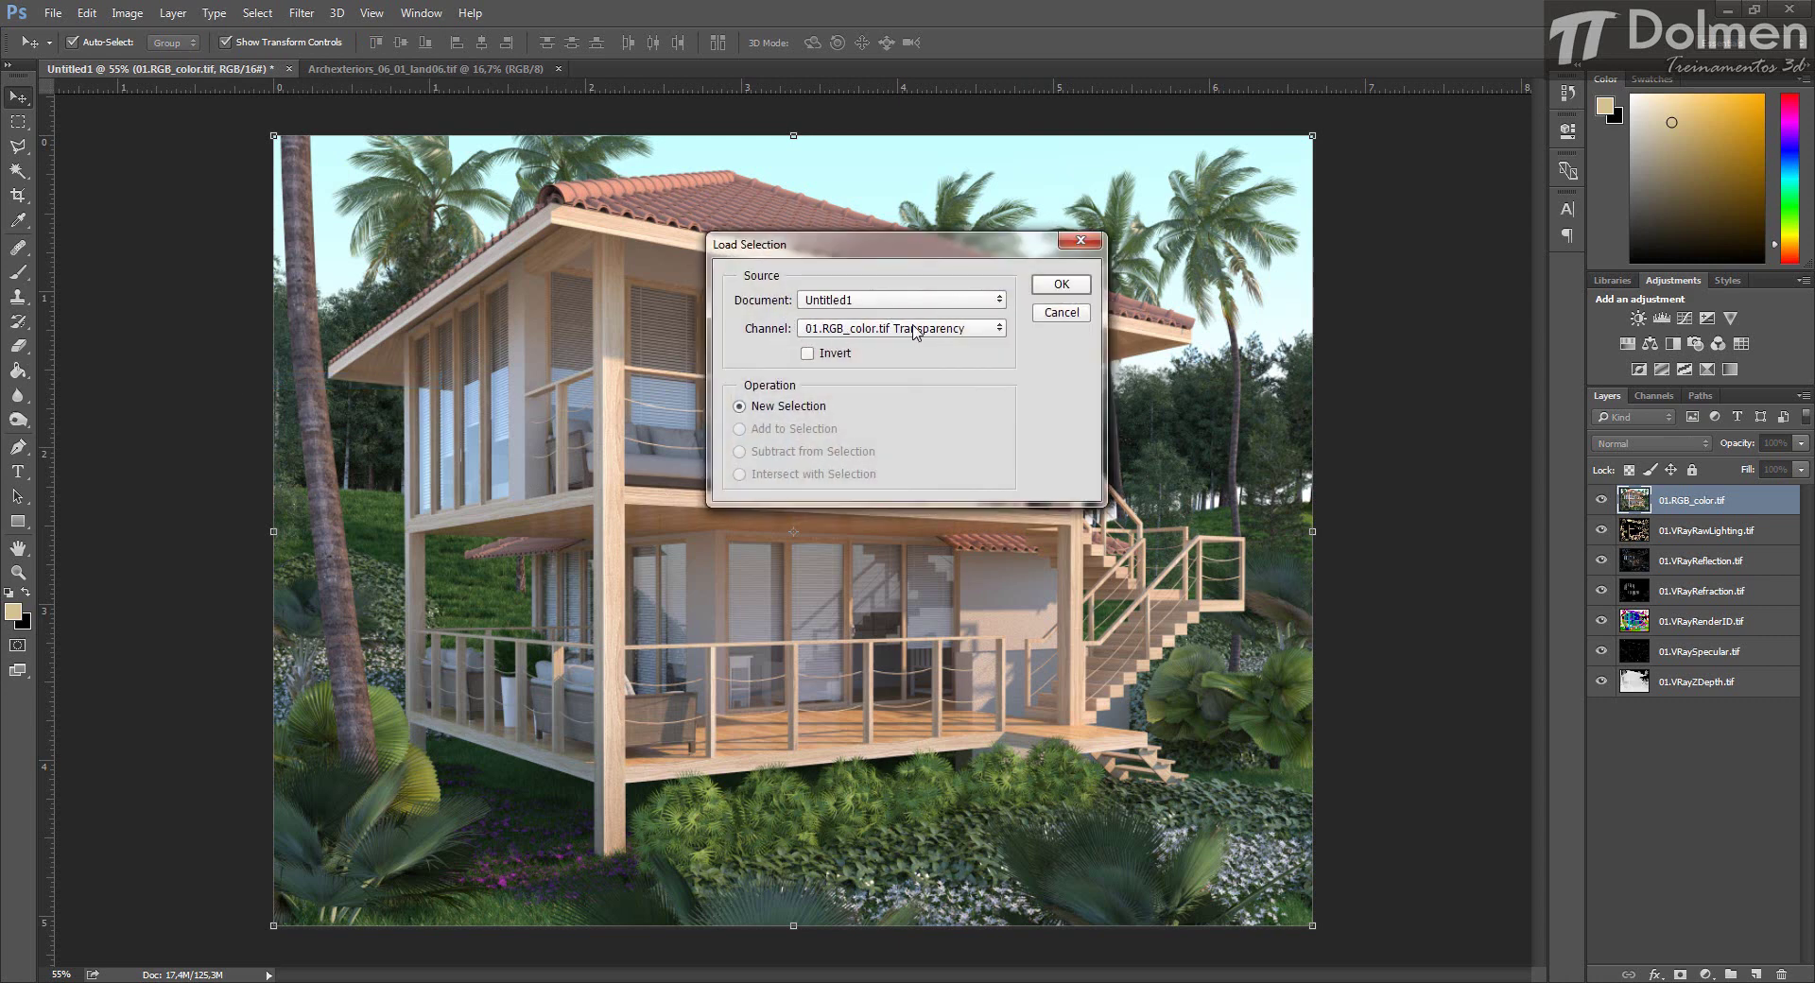
{"action": "left_click", "coordinate": [903, 329]}
{"action": "left_click", "coordinate": [859, 373]}
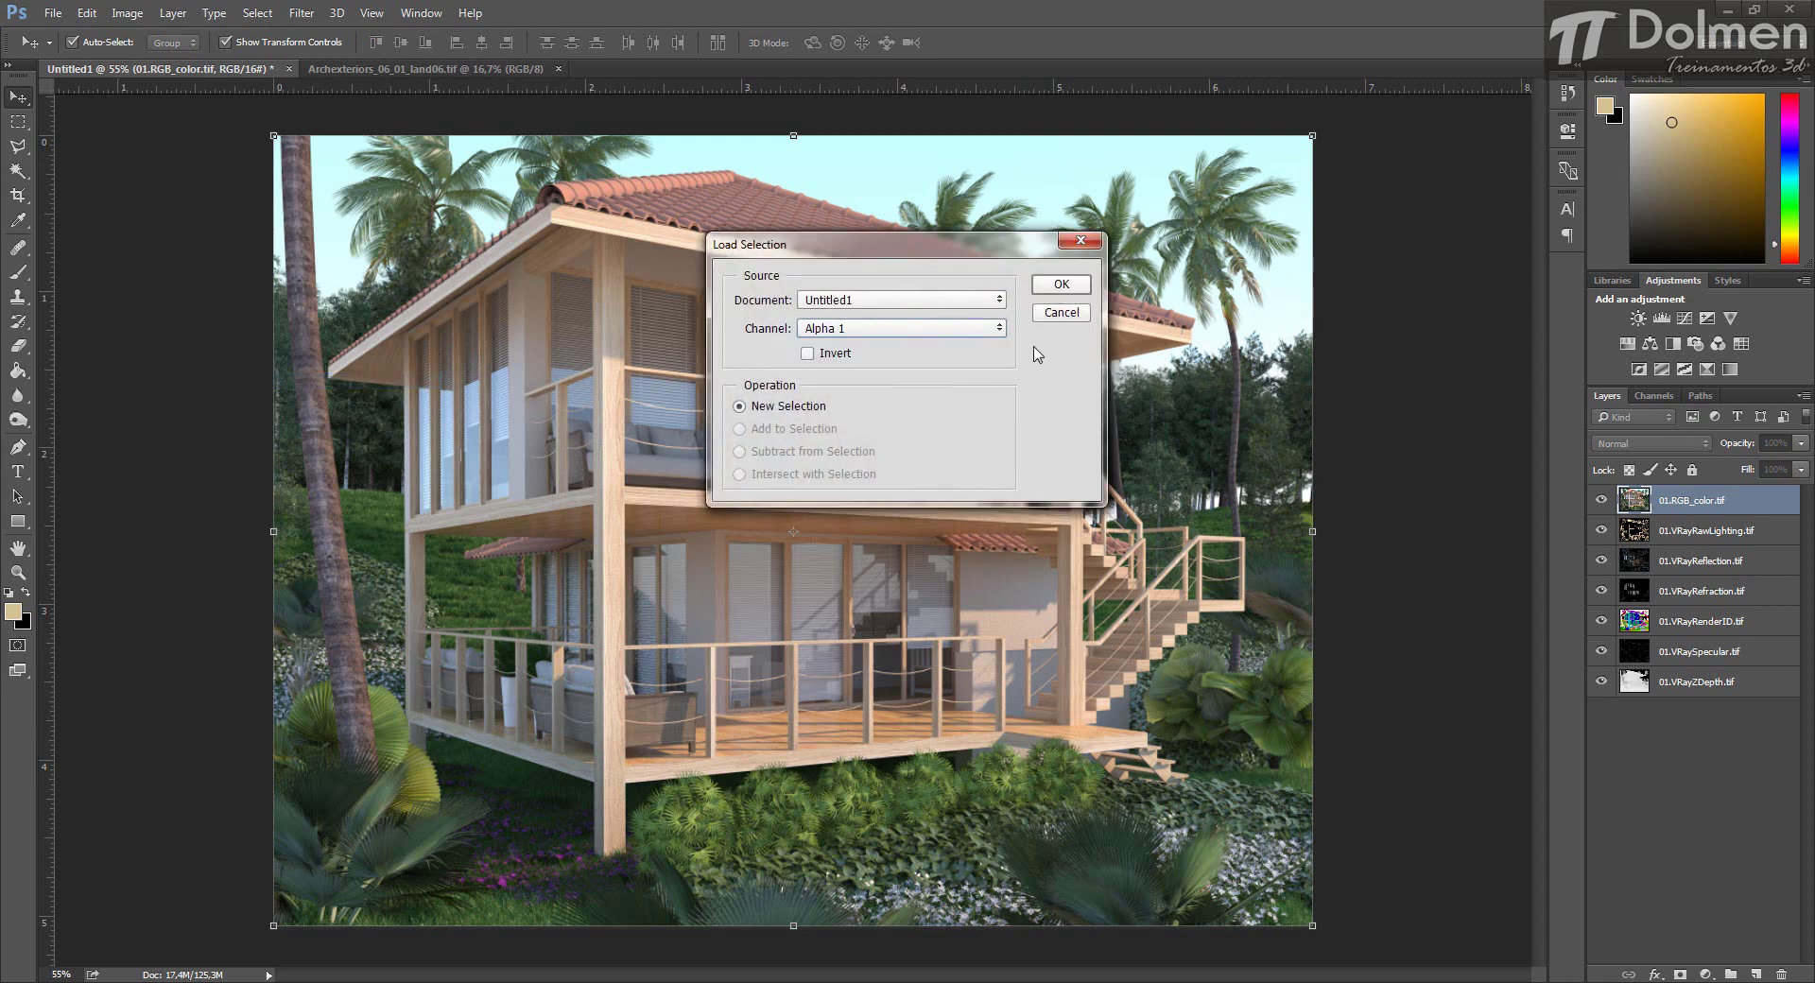
{"action": "key", "text": "Return"}
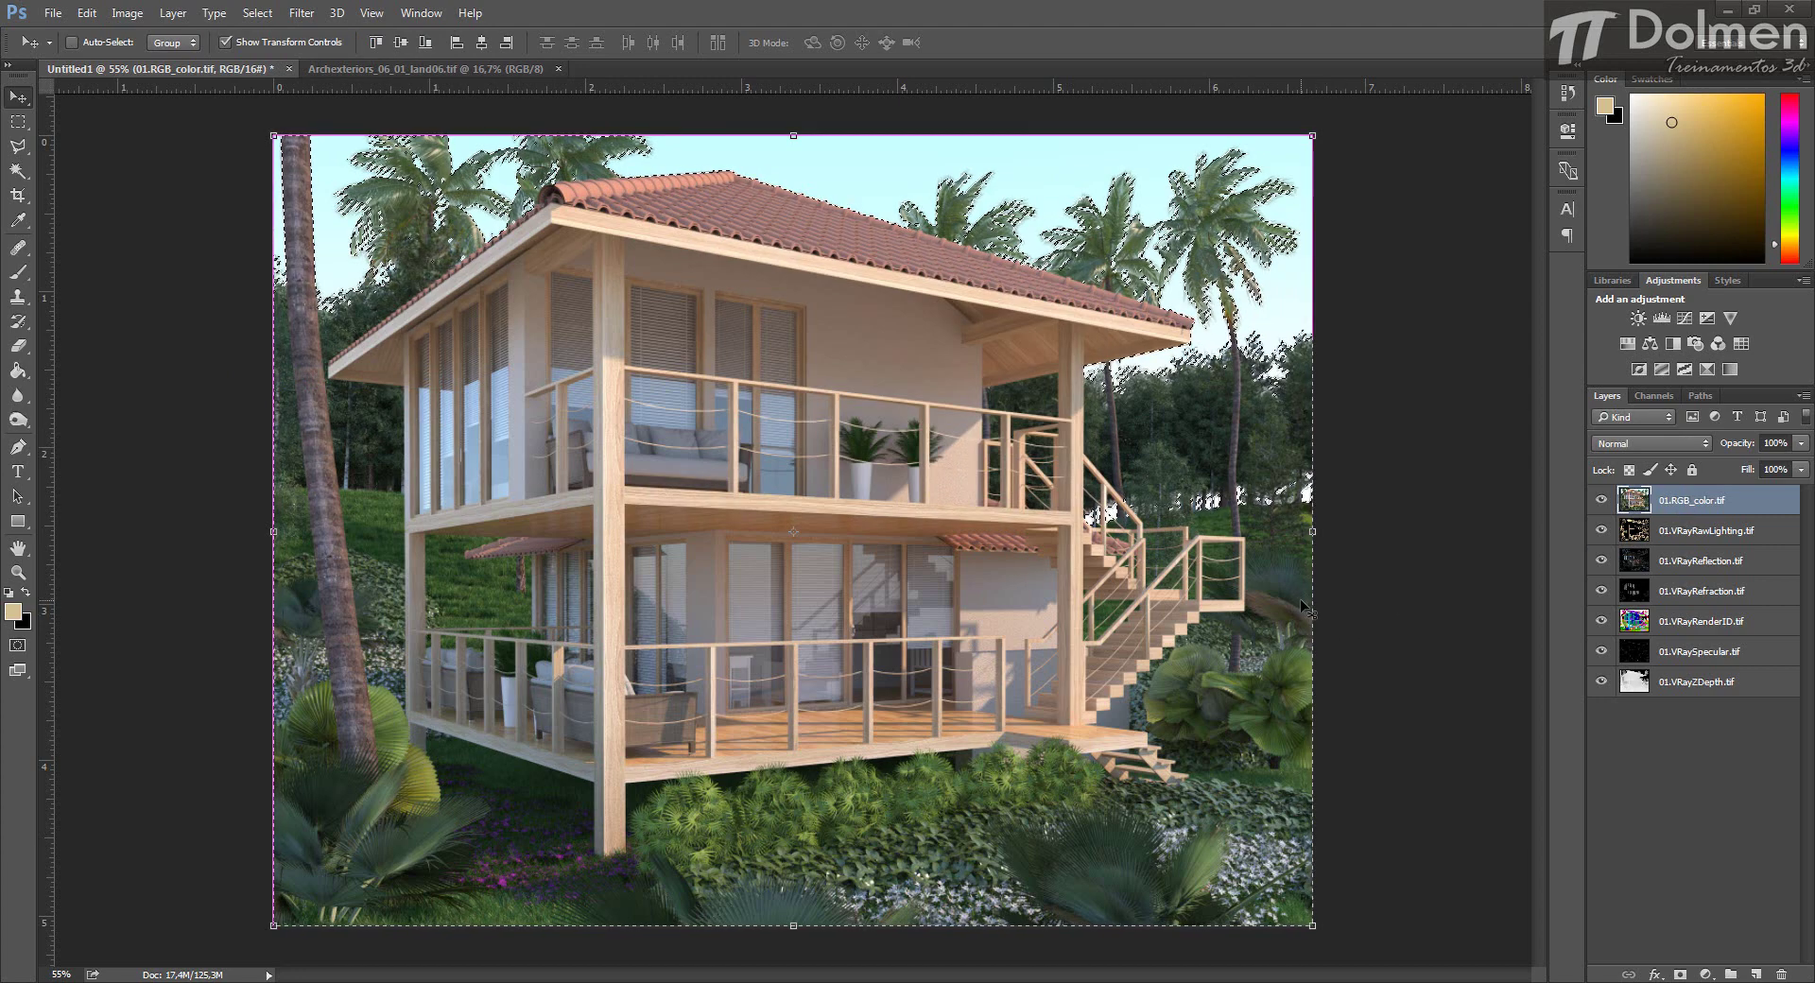
{"action": "key", "text": "ctrl+j"}
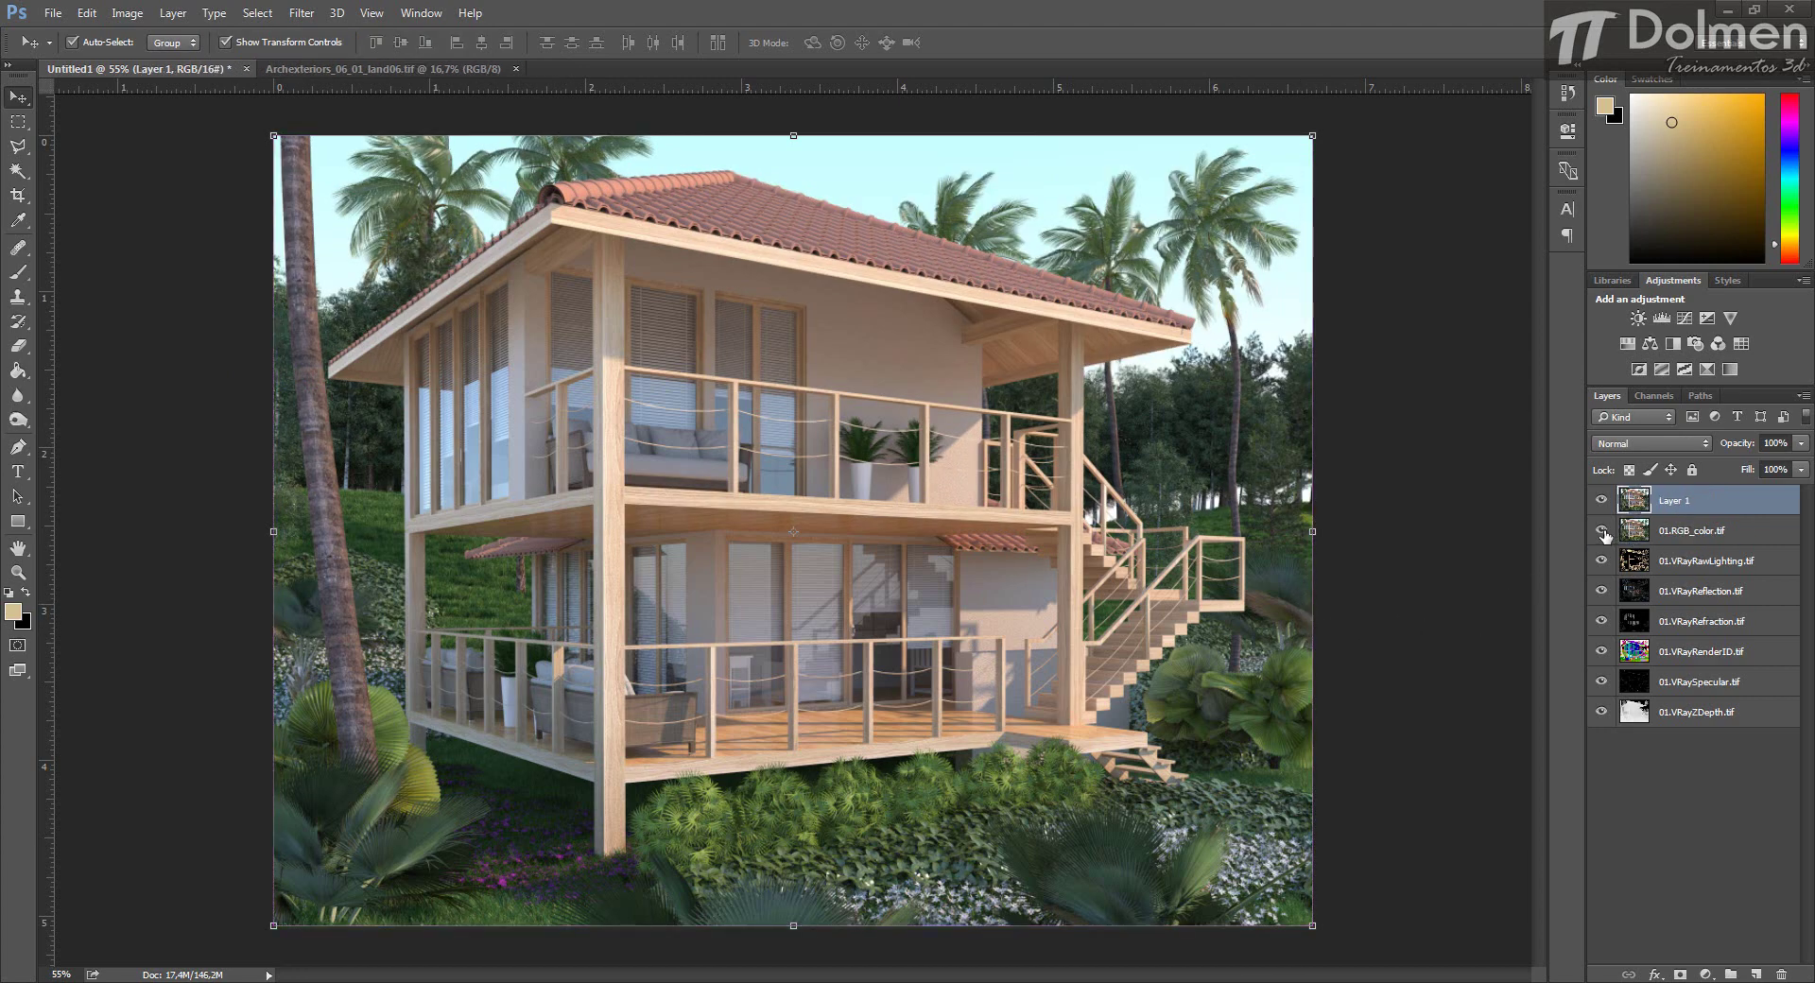
Temporarily hide all layers below the cut-out house layer to check its sky area, and show them again.
{"action": "left_click", "coordinate": [1603, 532]}
{"action": "left_click_drag", "start_coordinate": [1604, 536], "coordinate": [1604, 718]}
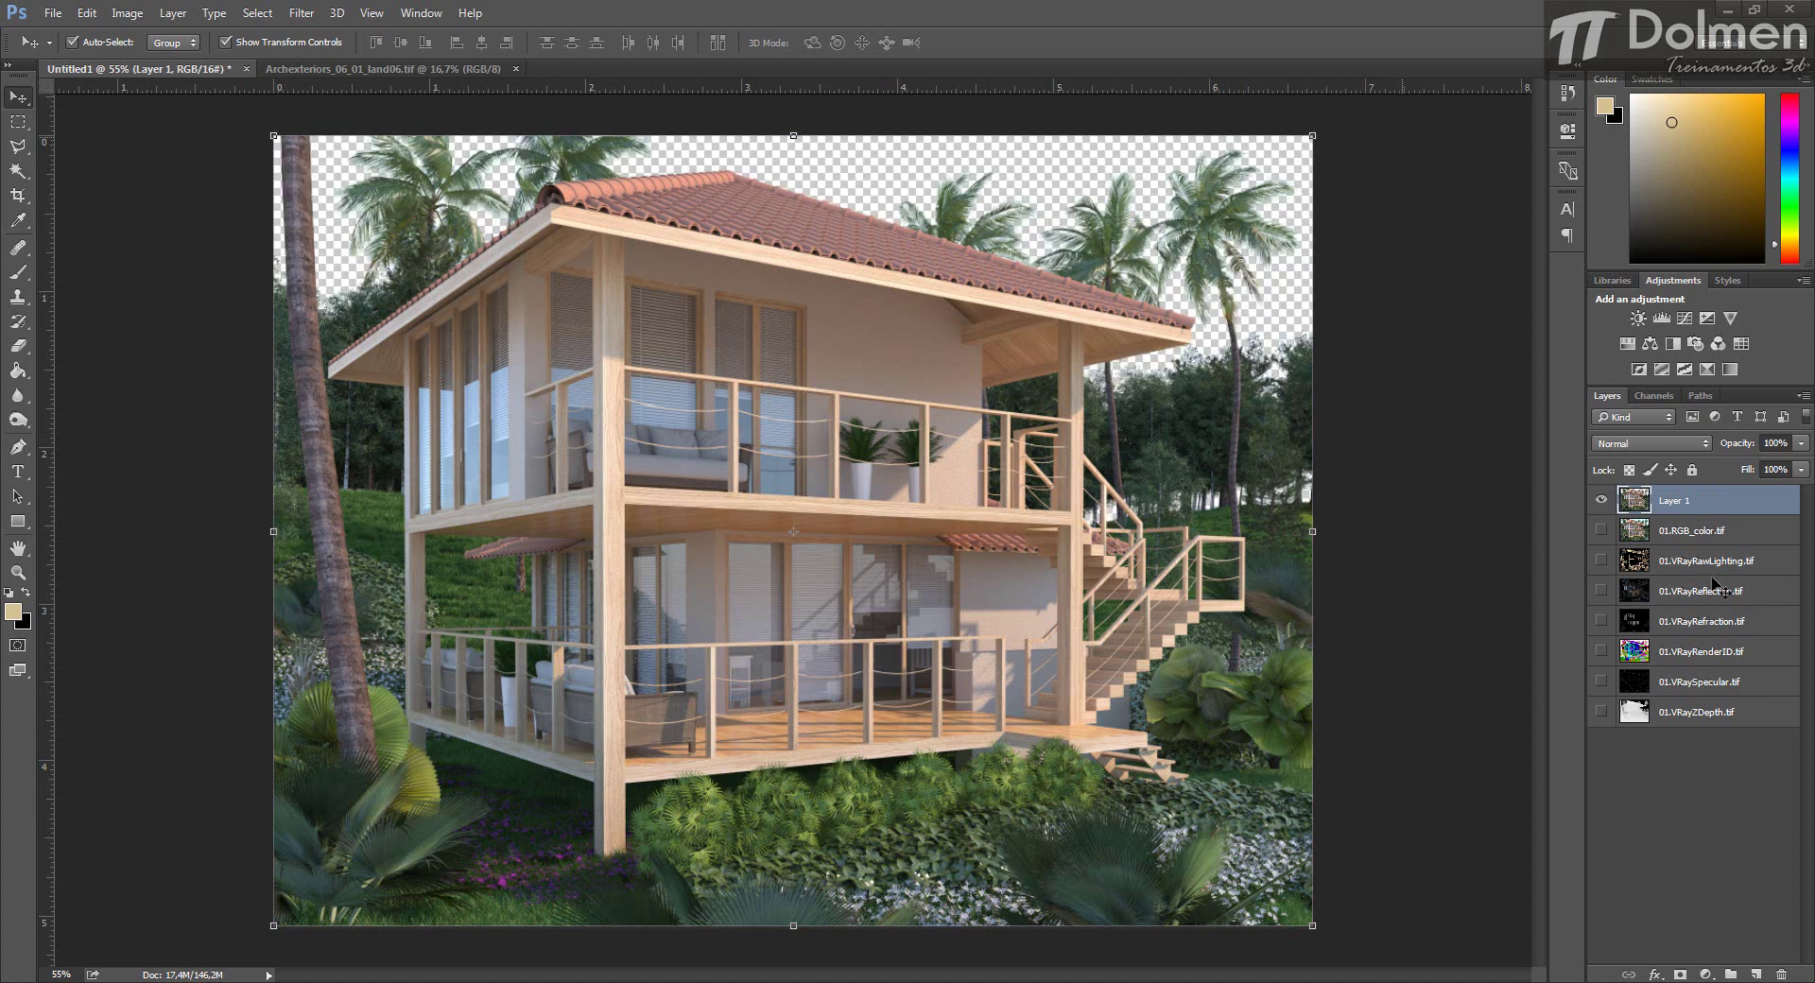
{"action": "left_click_drag", "start_coordinate": [1602, 529], "coordinate": [1605, 718]}
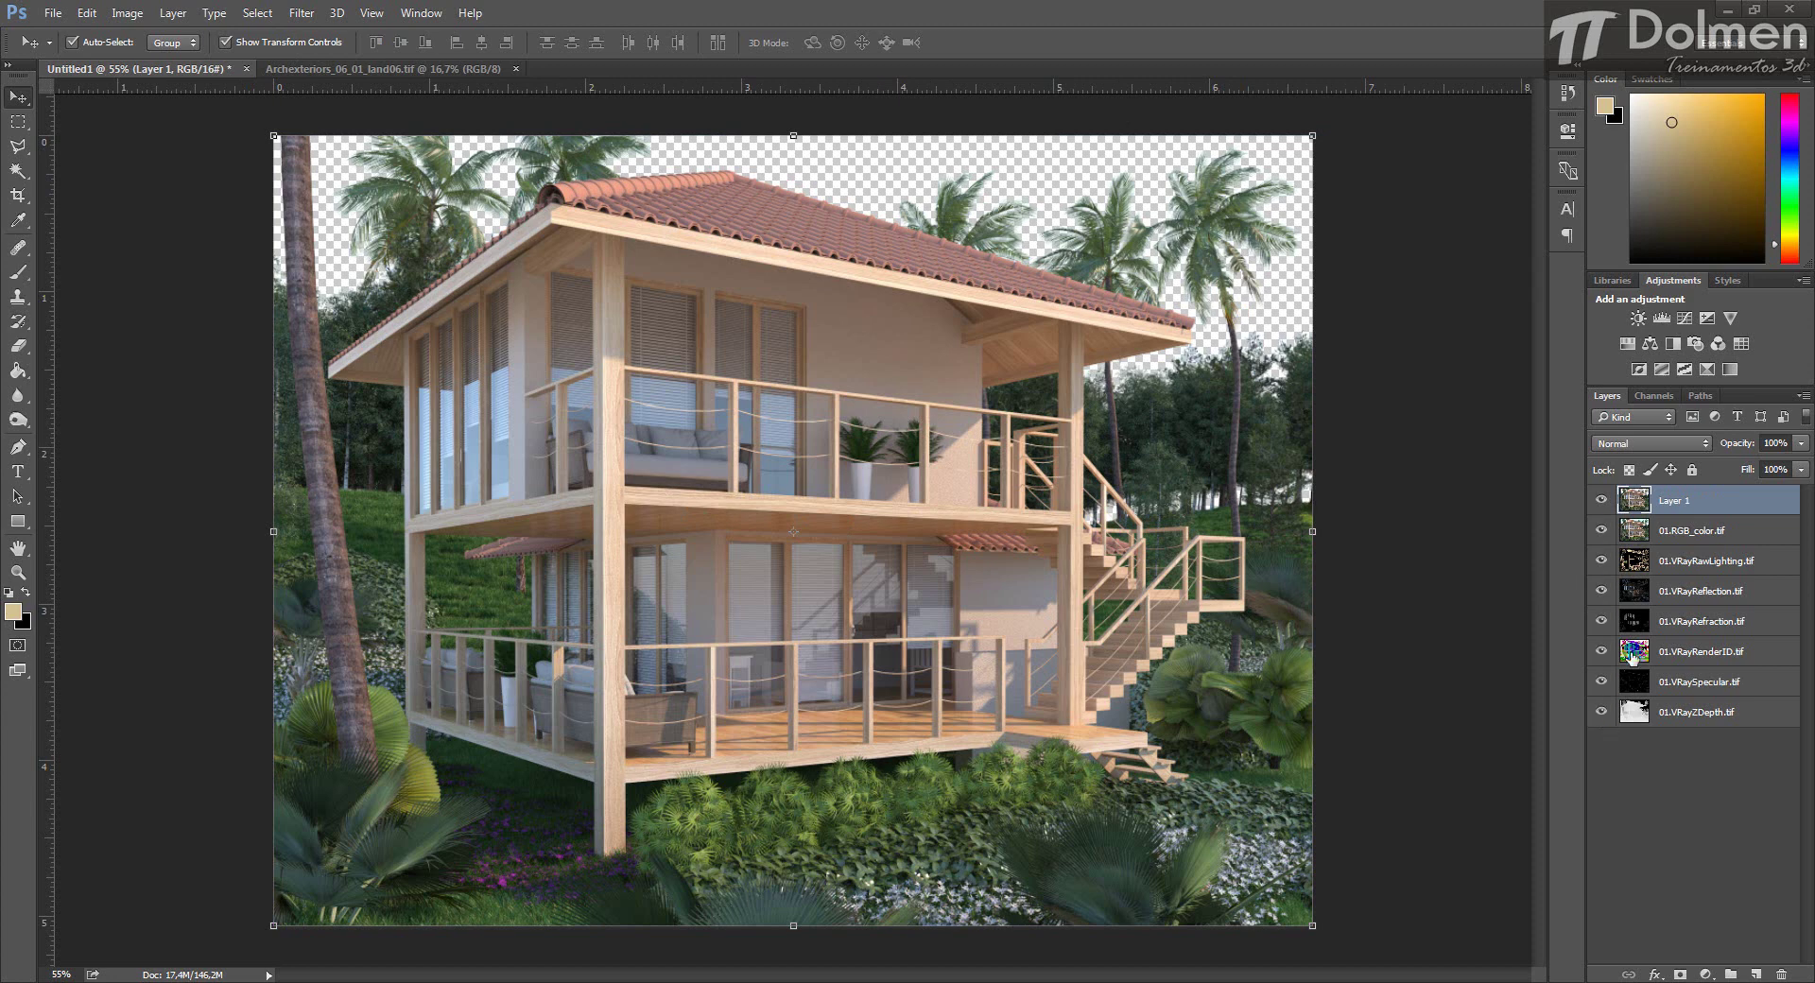
Move the original 01.RGB_color.tif layer to the bottom of the stack, delete it, and leave no layer selected.
{"action": "left_click", "coordinate": [1650, 532]}
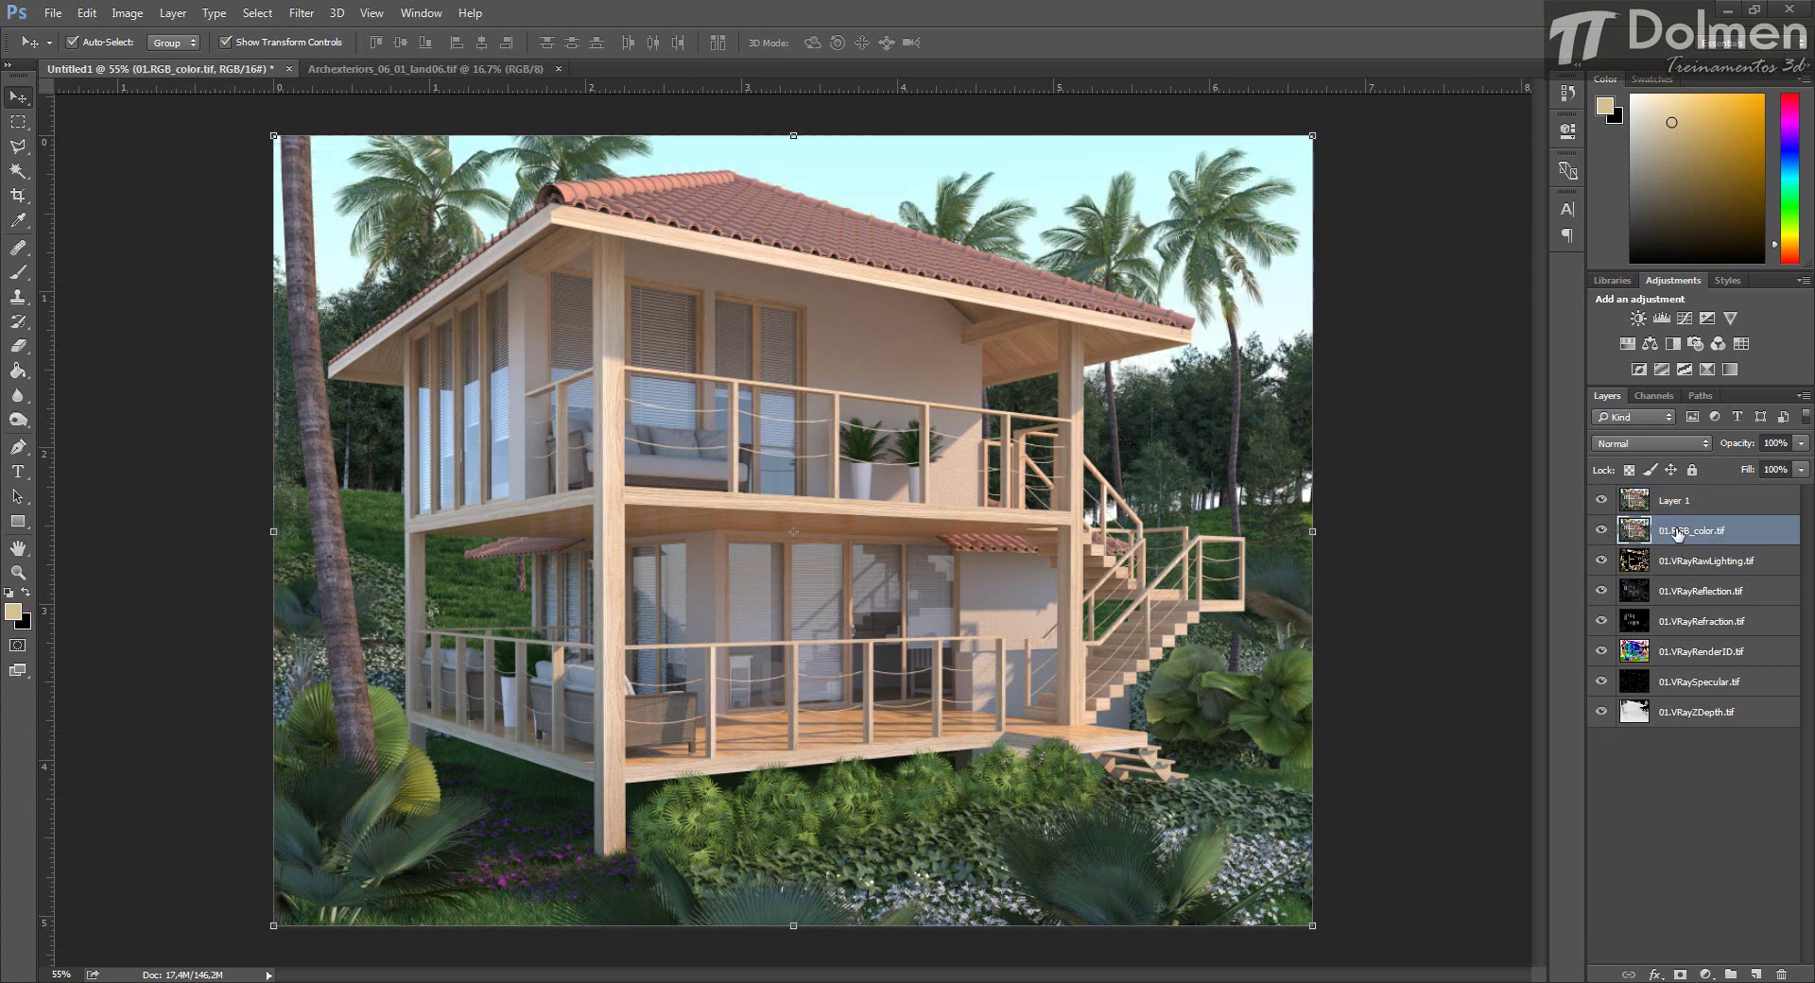
{"action": "left_click_drag", "start_coordinate": [1673, 535], "coordinate": [1666, 842]}
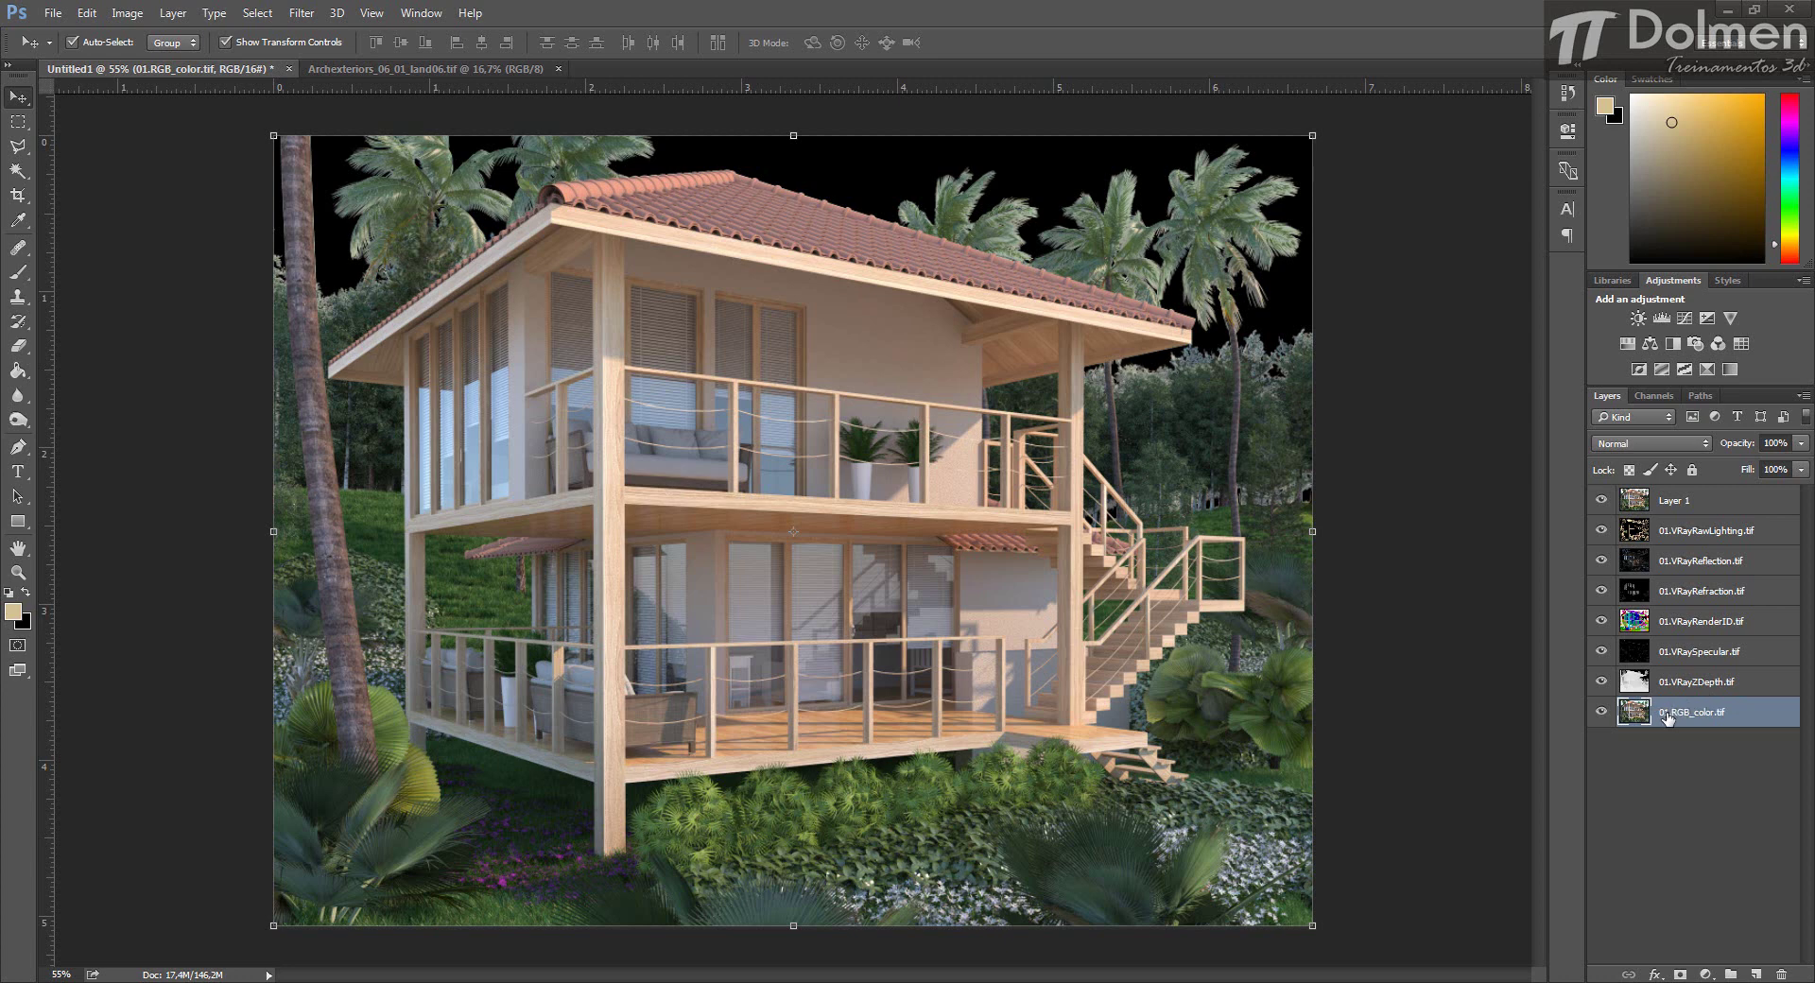
{"action": "left_click_drag", "start_coordinate": [1666, 718], "coordinate": [1784, 975]}
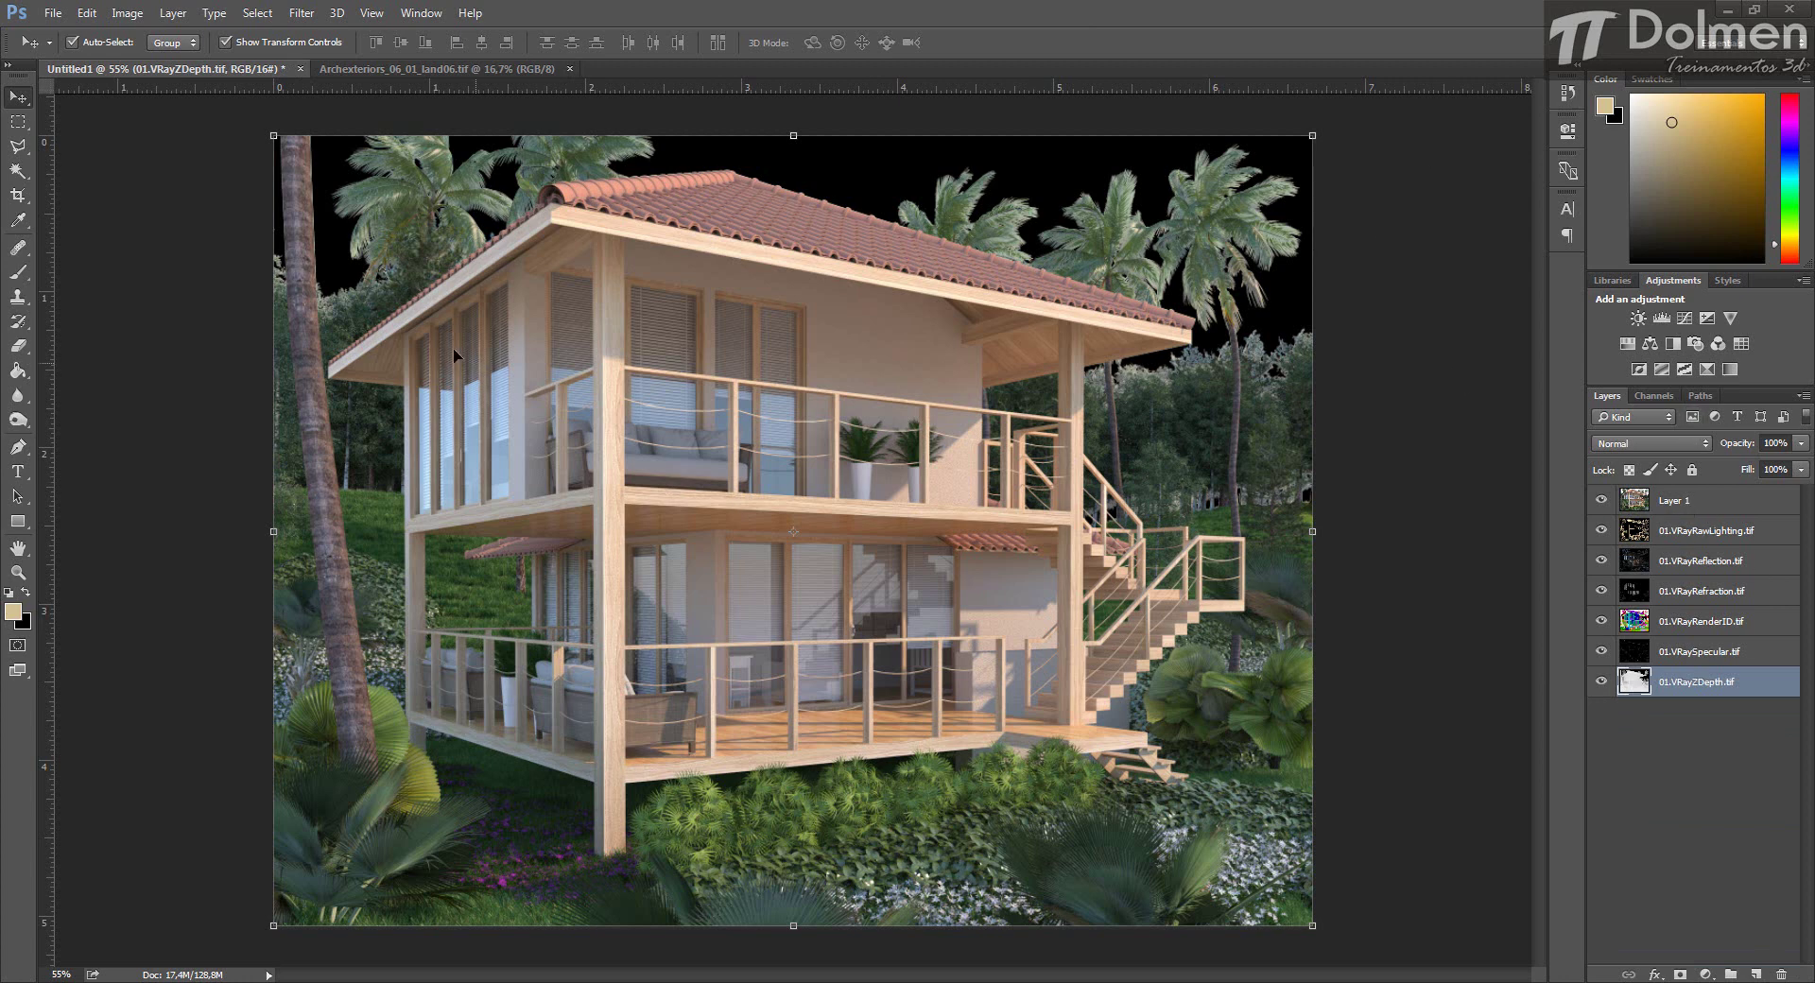
{"action": "left_click", "coordinate": [1498, 367]}
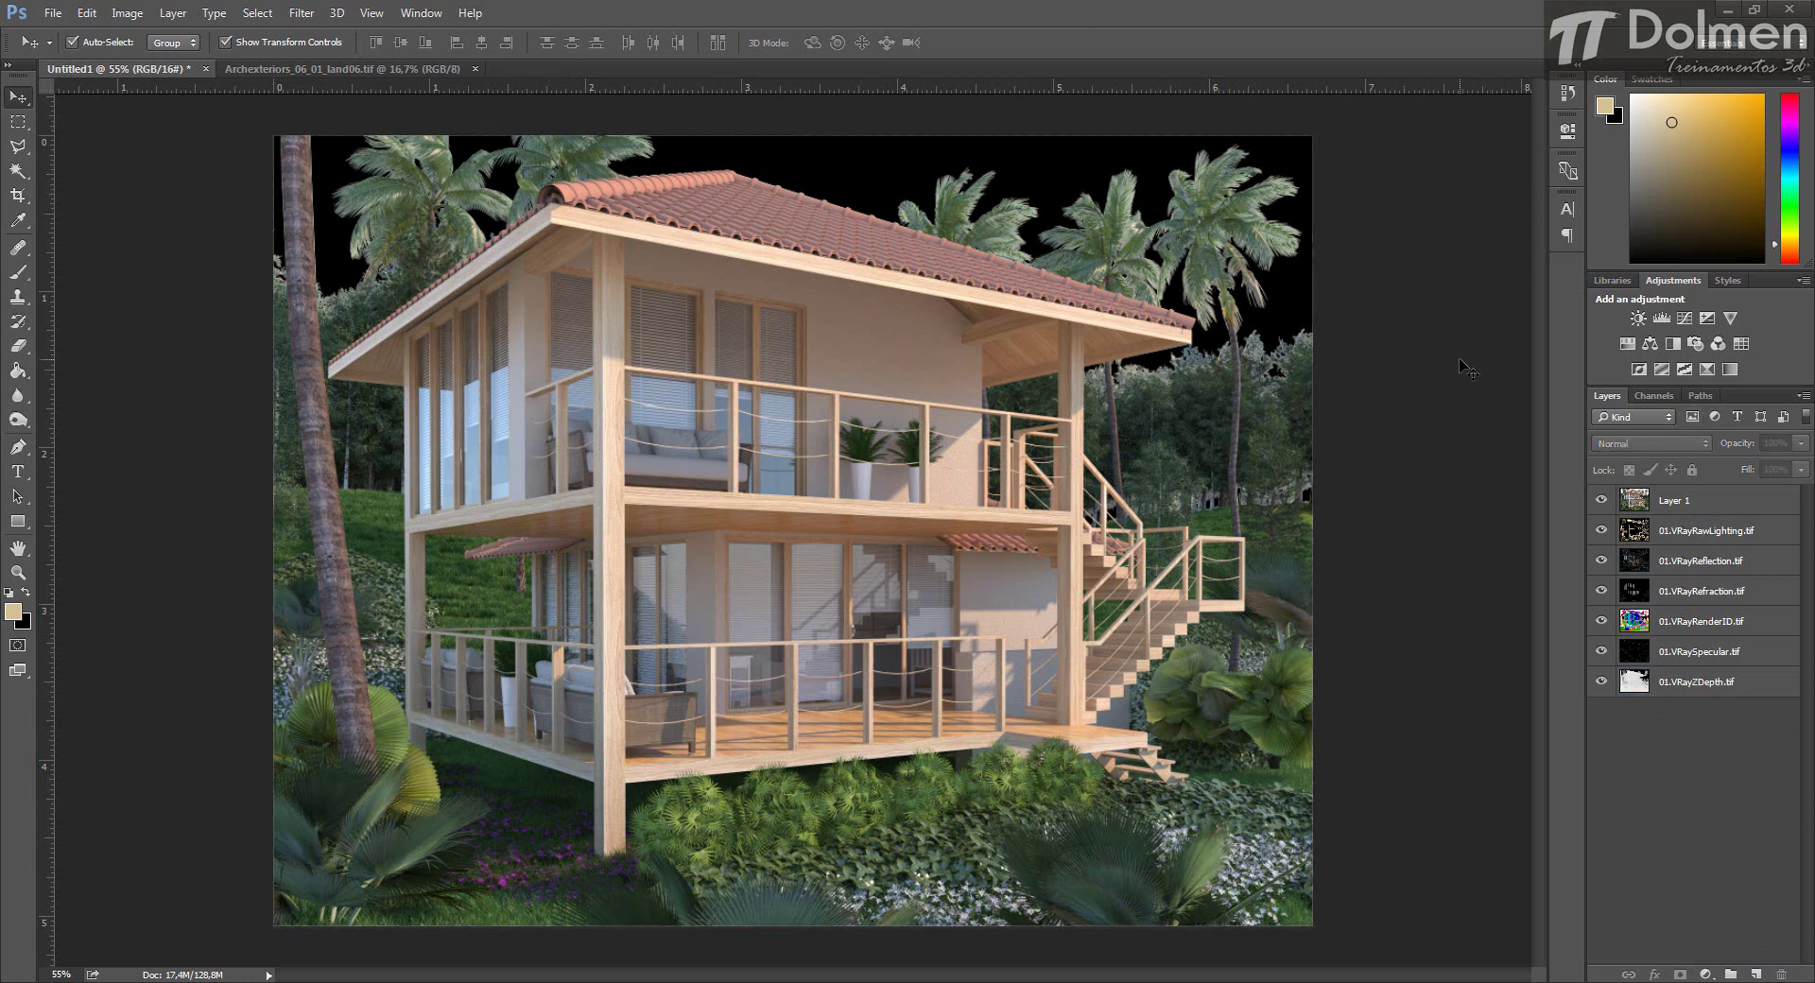
Copy the entire landscape image into the render document and place it directly beneath the cut-out house layer.
{"action": "left_click", "coordinate": [378, 69]}
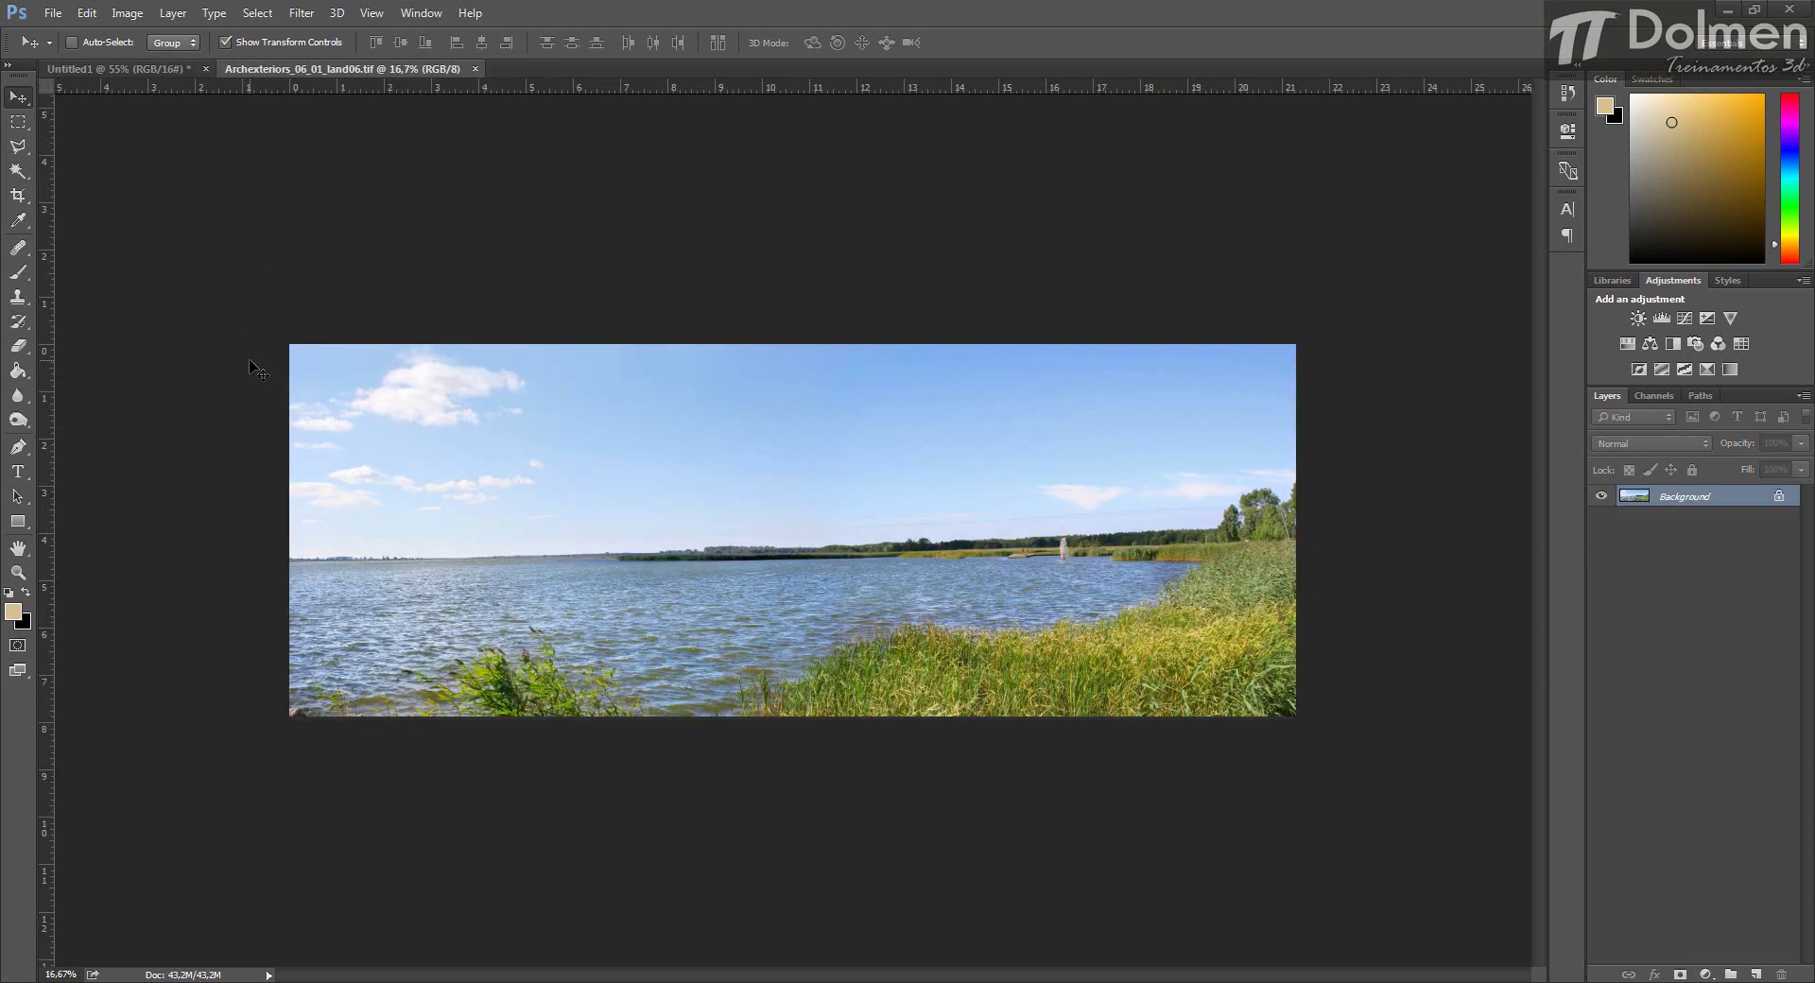
{"action": "key", "text": "ctrl+a"}
{"action": "left_click", "coordinate": [145, 66]}
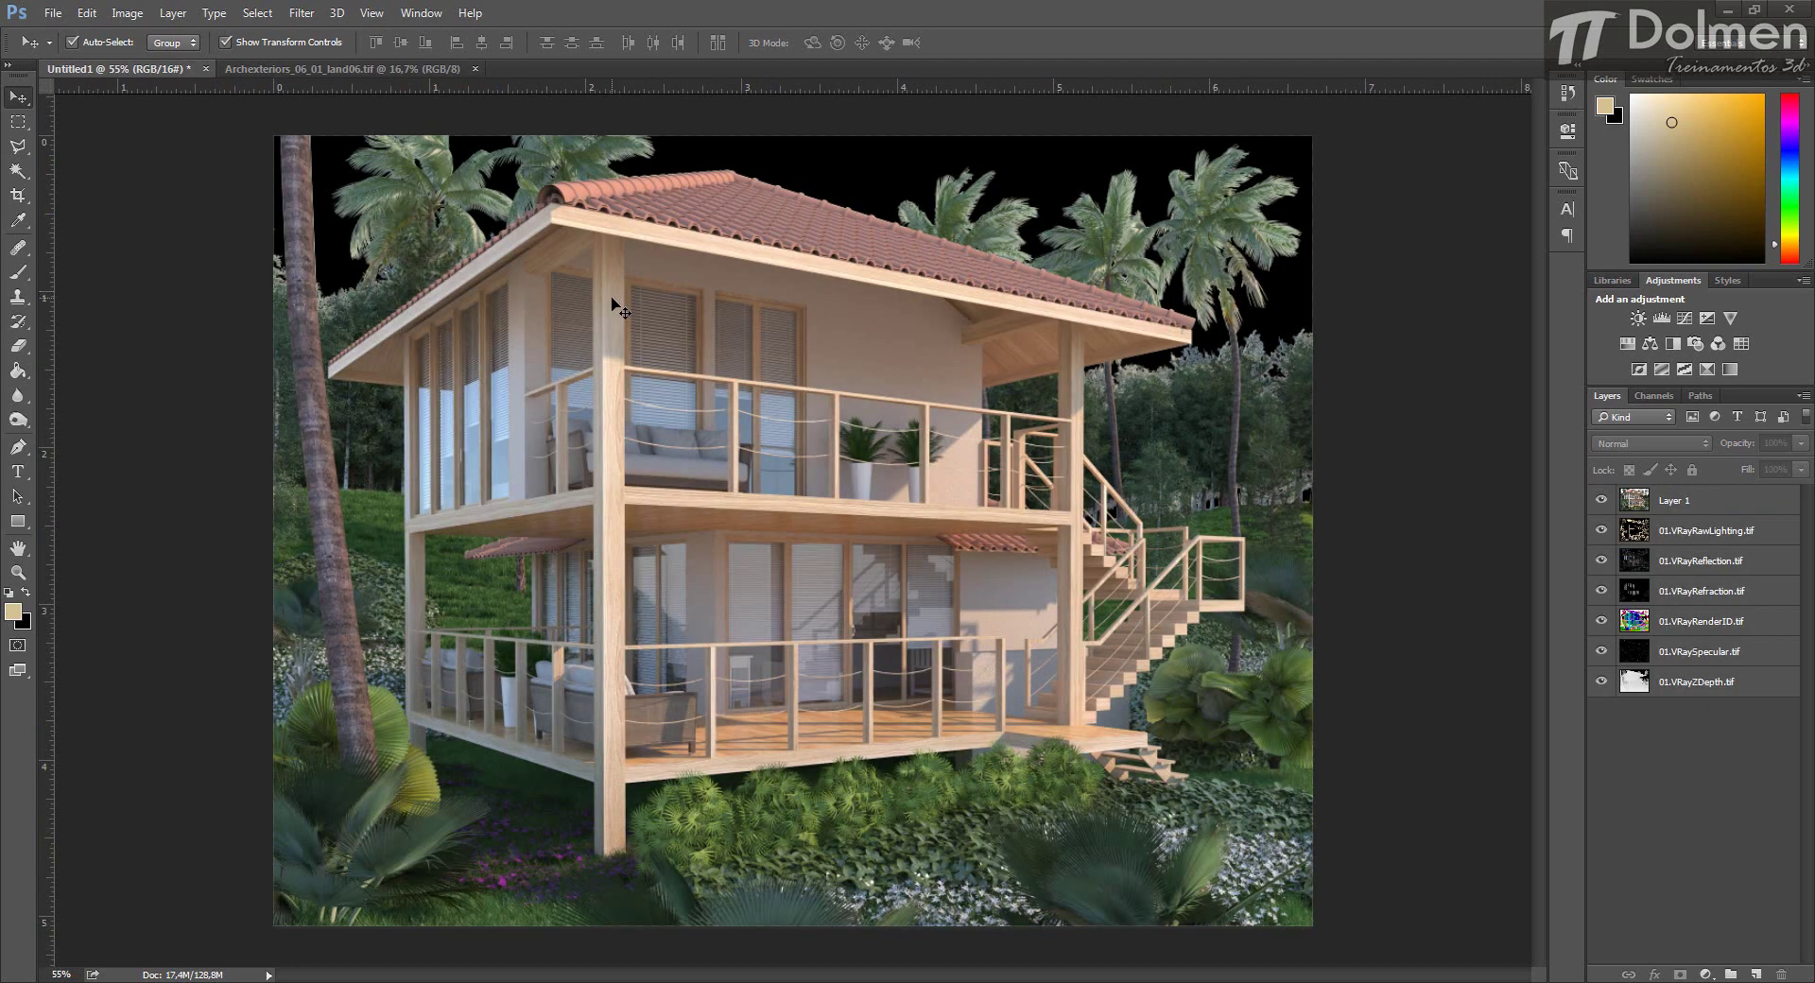
{"action": "key", "text": "ctrl+v"}
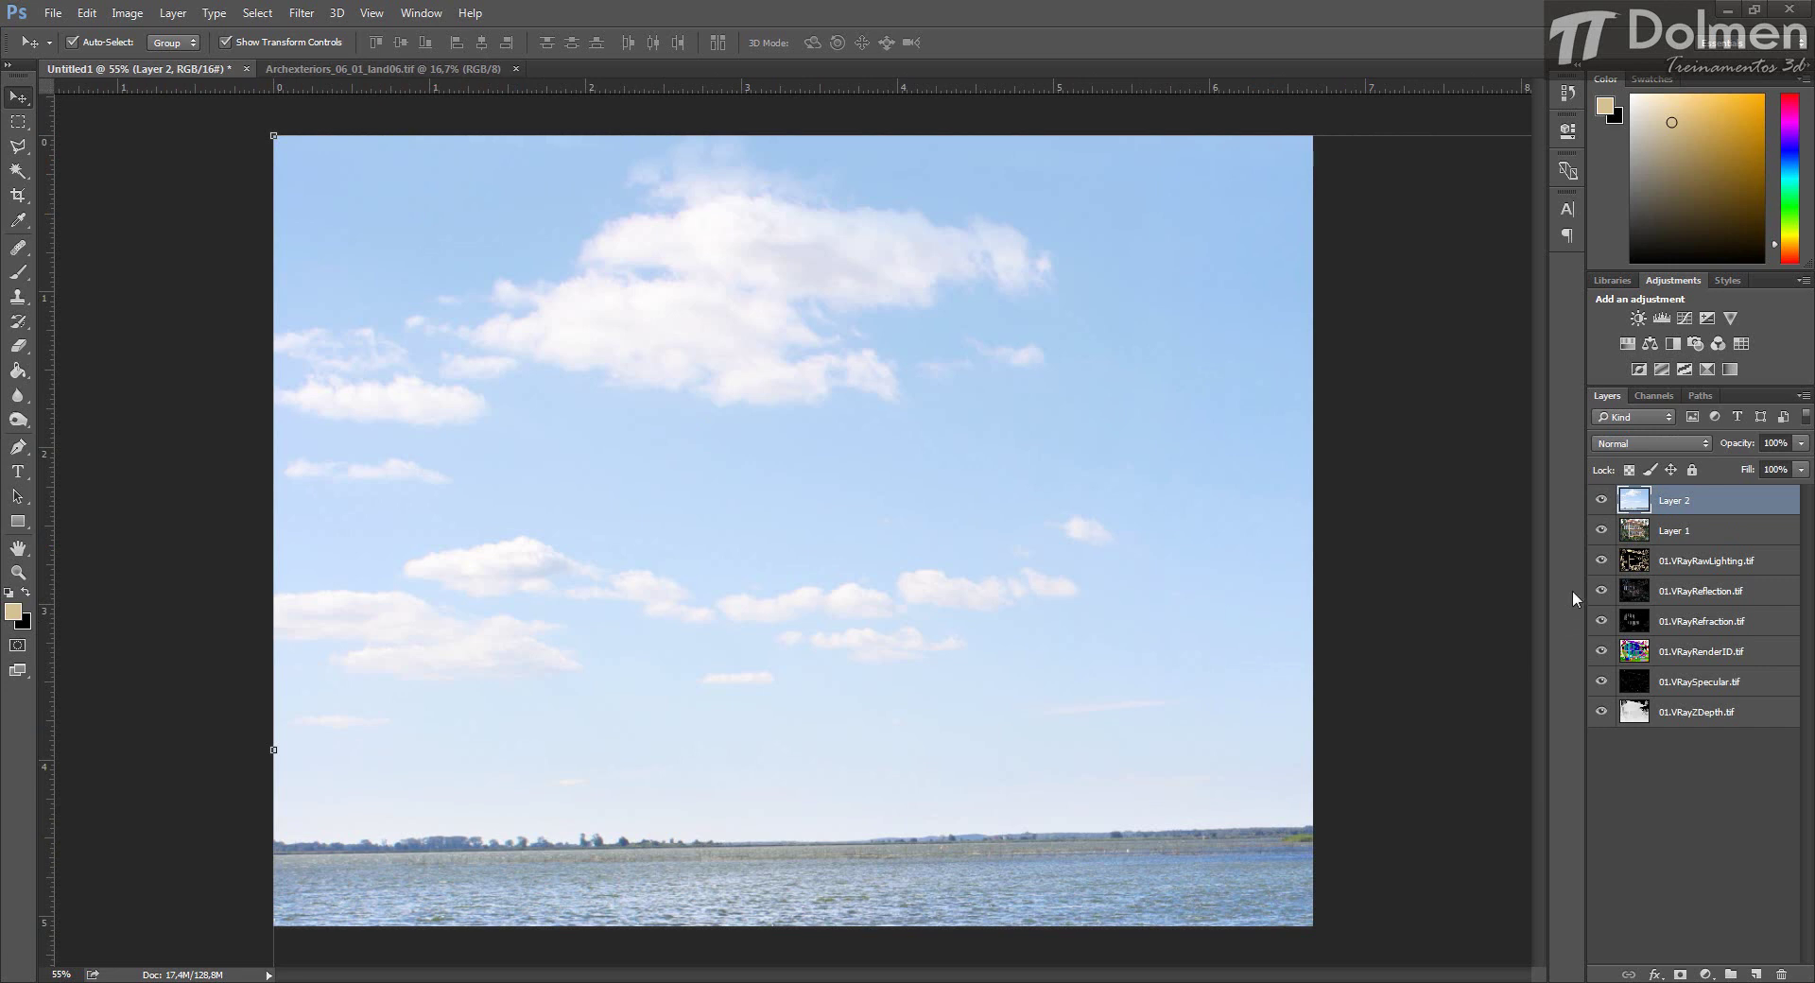
{"action": "left_click_drag", "start_coordinate": [1673, 532], "coordinate": [1692, 493]}
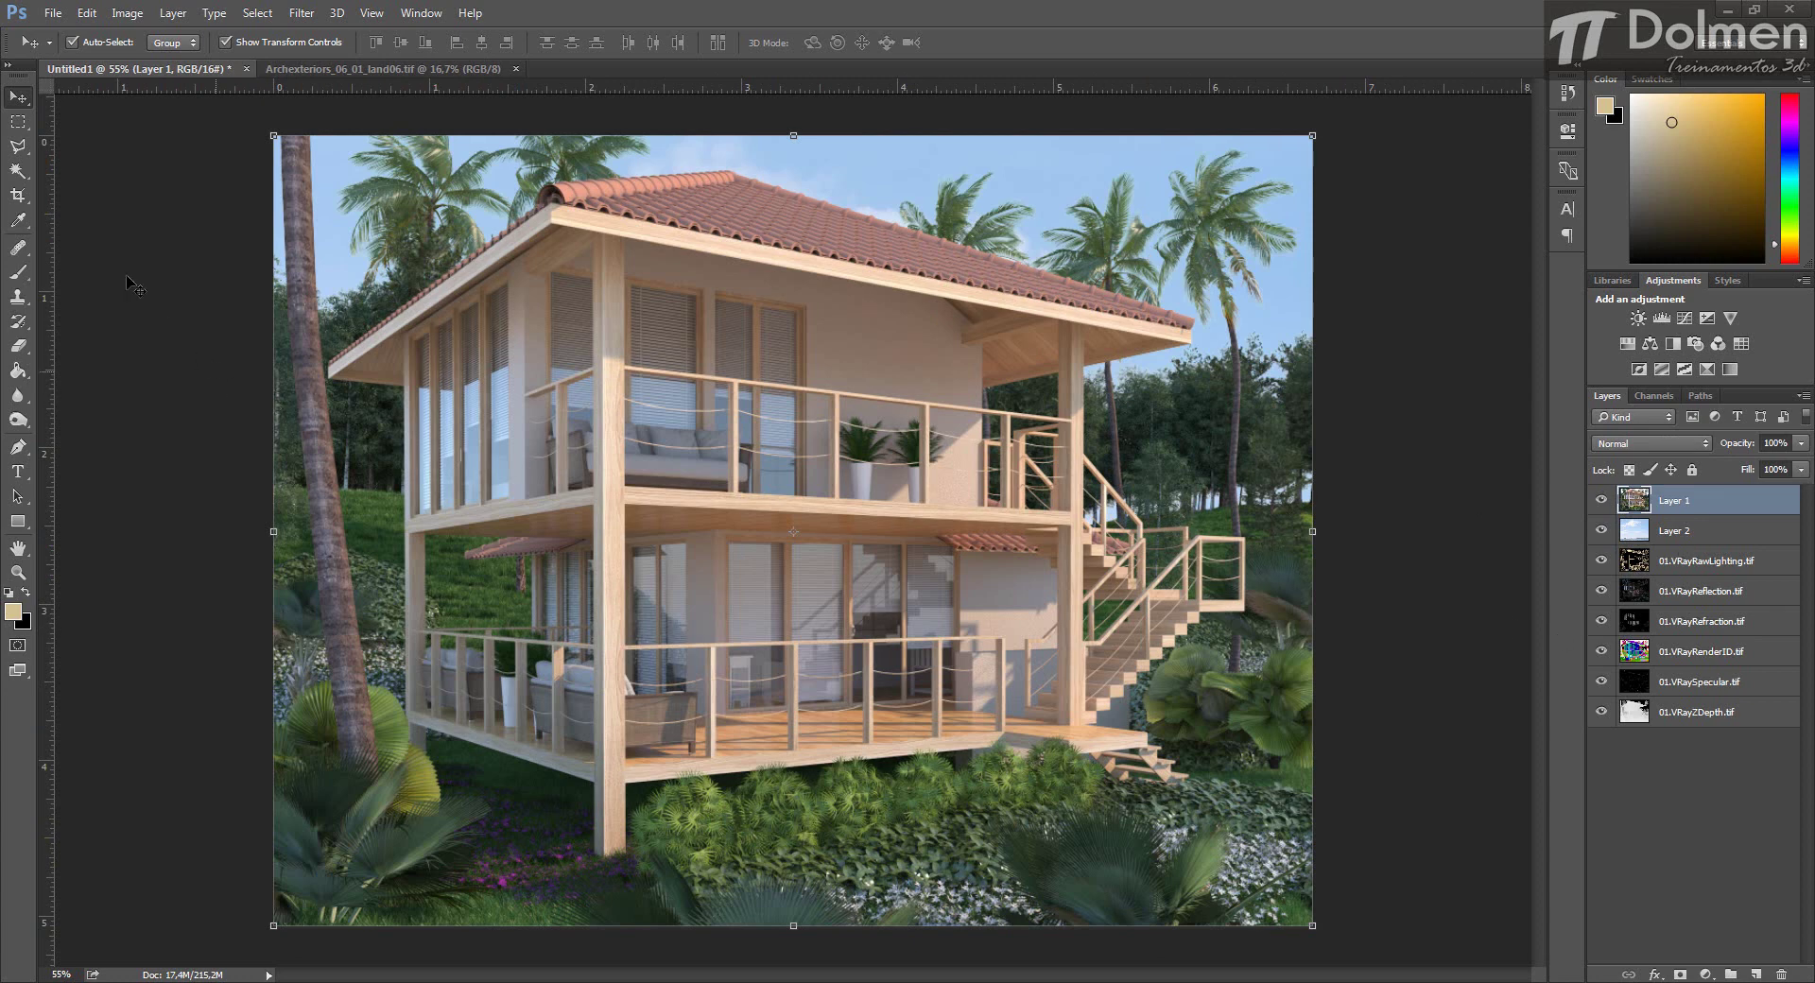
Scale the pasted landscape layer down proportionally to about 53% from its upper-left corner.
{"action": "scroll", "coordinate": [227, 404], "scroll_direction": "down", "scroll_amount": 5, "text": "alt"}
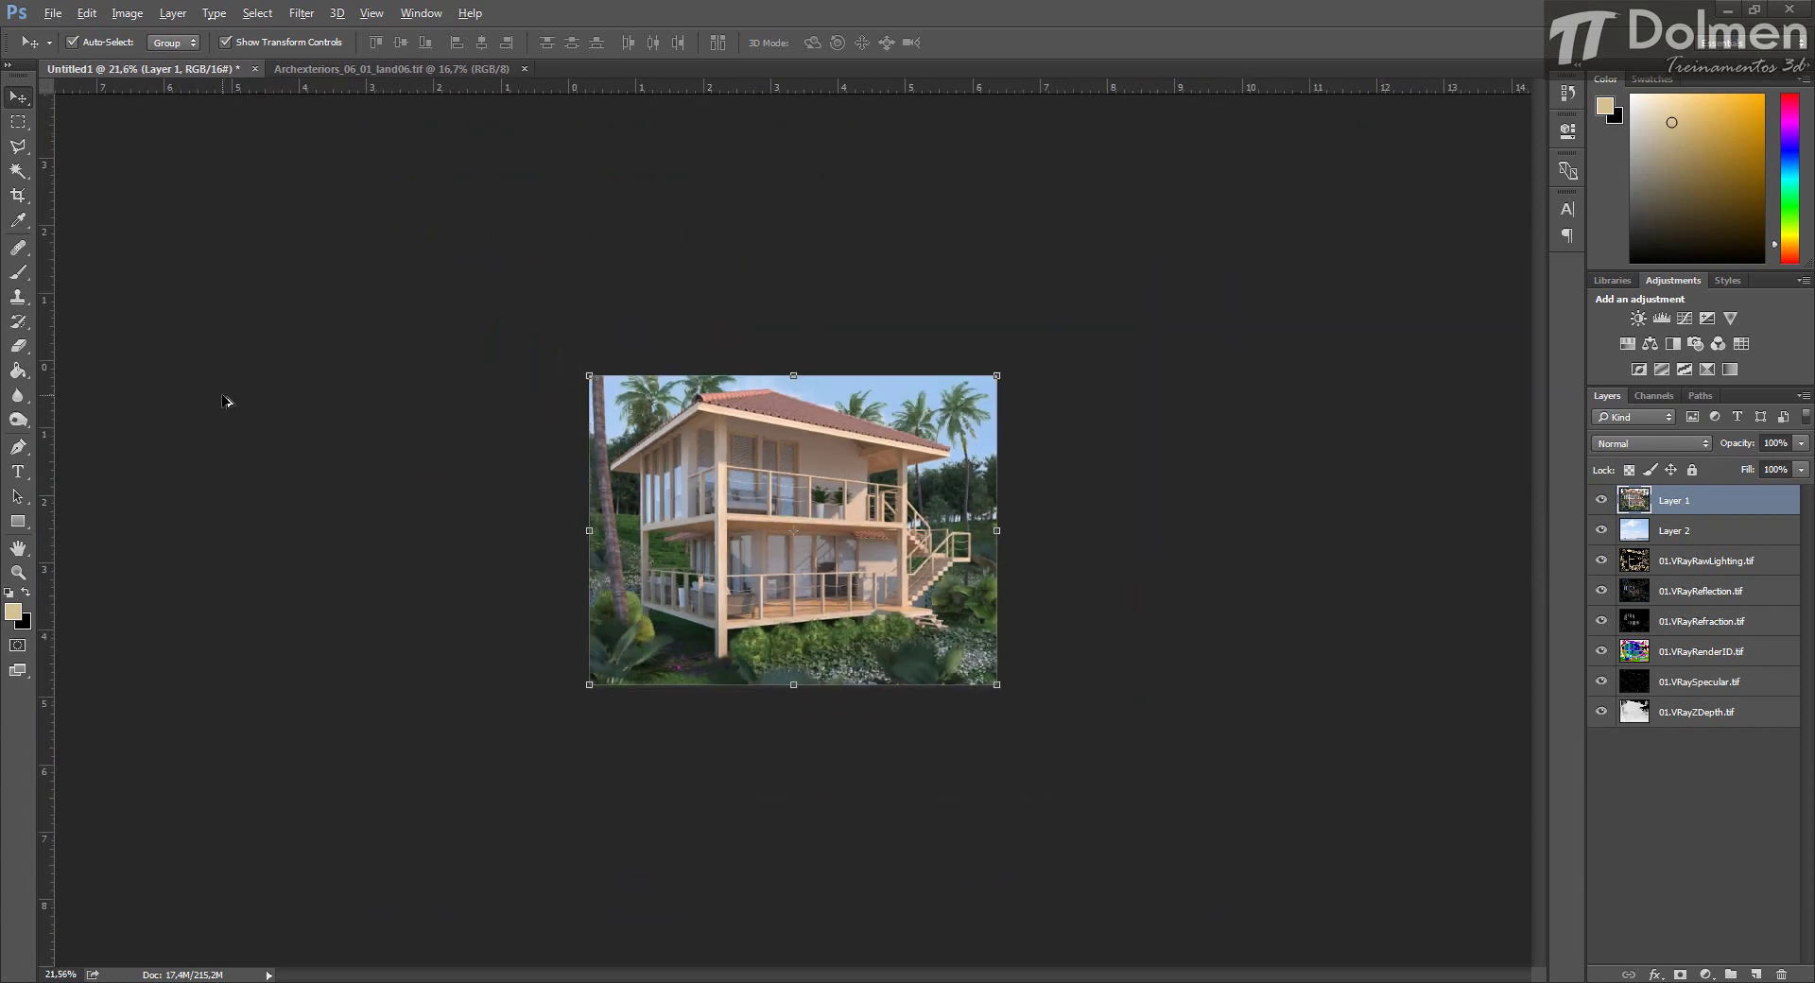
{"action": "left_click", "coordinate": [1707, 537]}
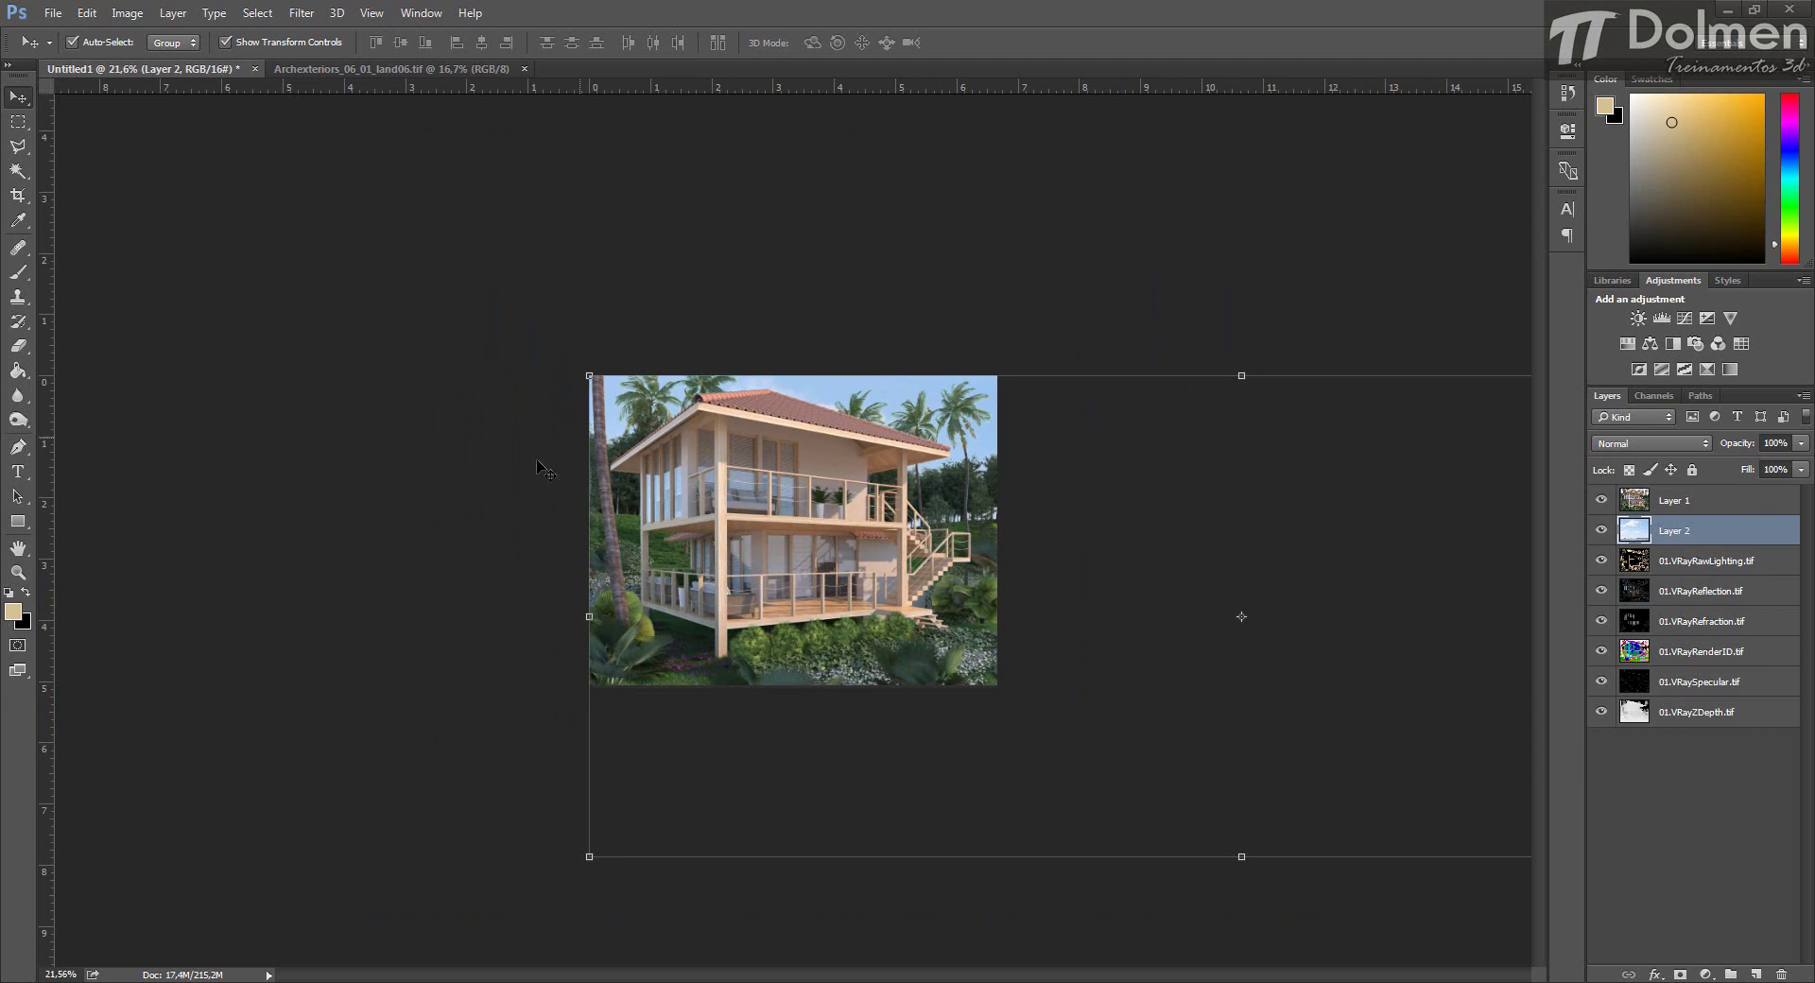
{"action": "scroll", "coordinate": [547, 471], "scroll_direction": "down", "scroll_amount": 1, "text": "alt"}
{"action": "scroll", "coordinate": [1257, 597], "scroll_direction": "down", "scroll_amount": 3, "text": "alt"}
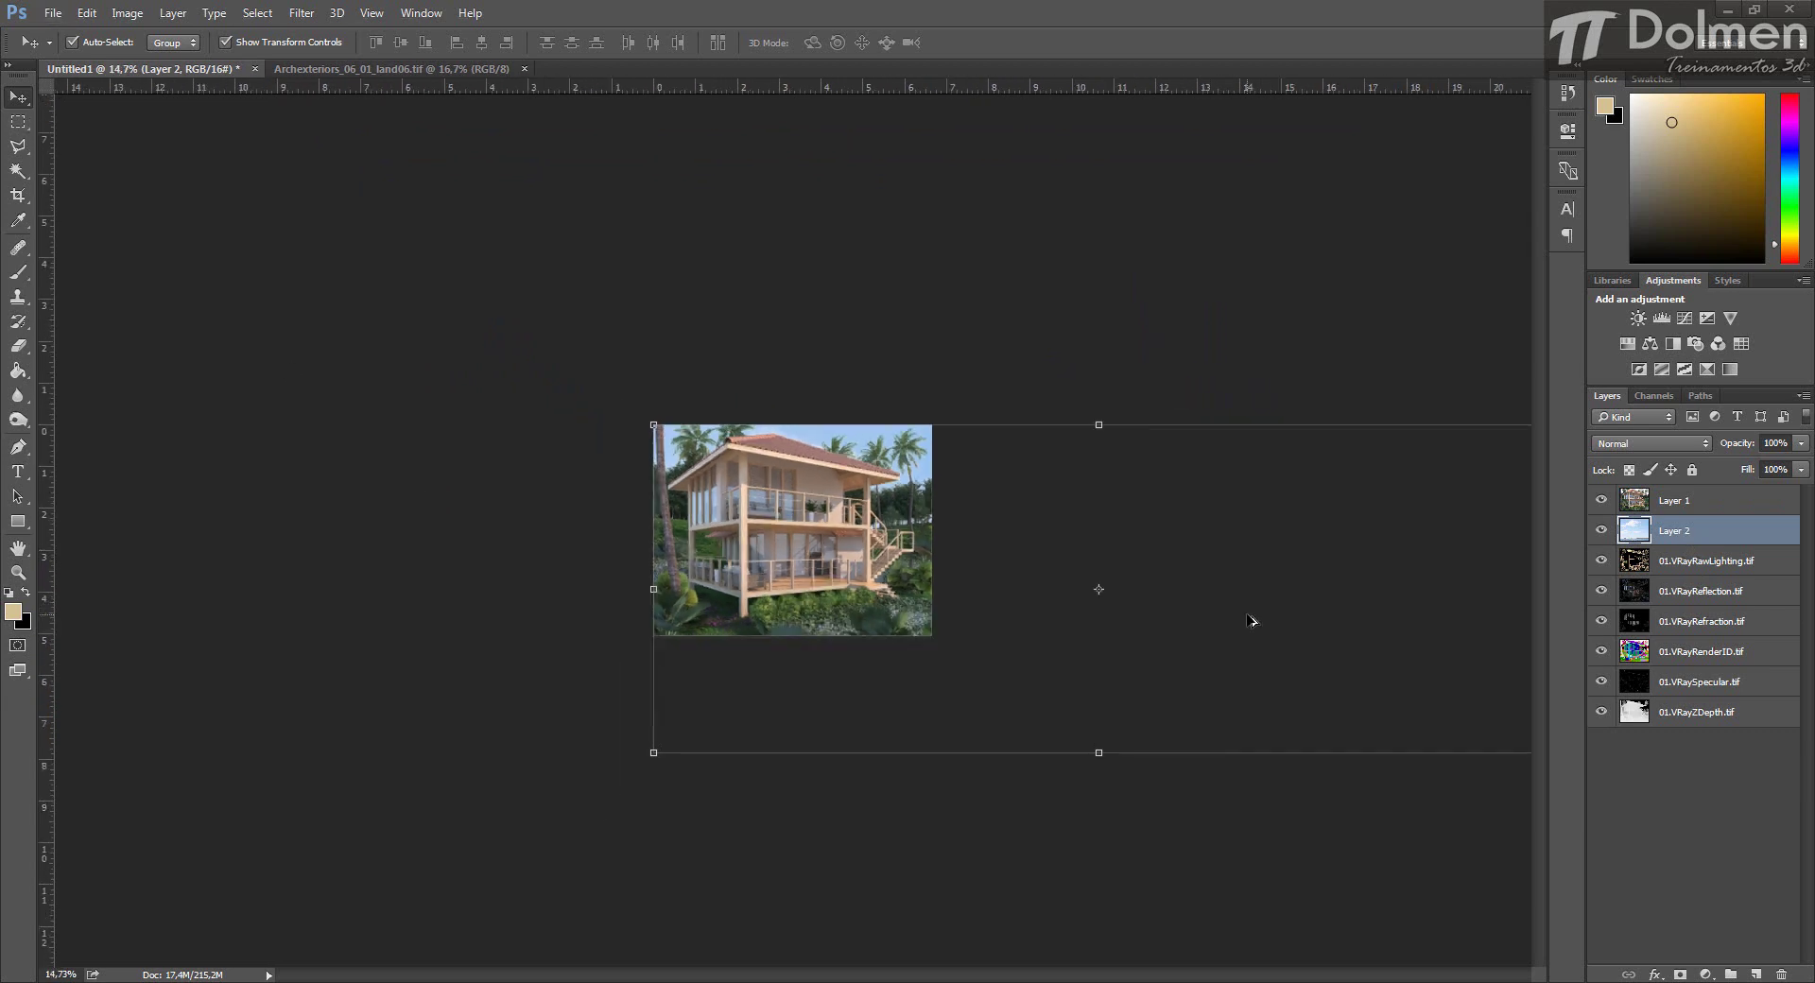
{"action": "left_click_drag", "start_coordinate": [1268, 644], "coordinate": [1044, 593]}
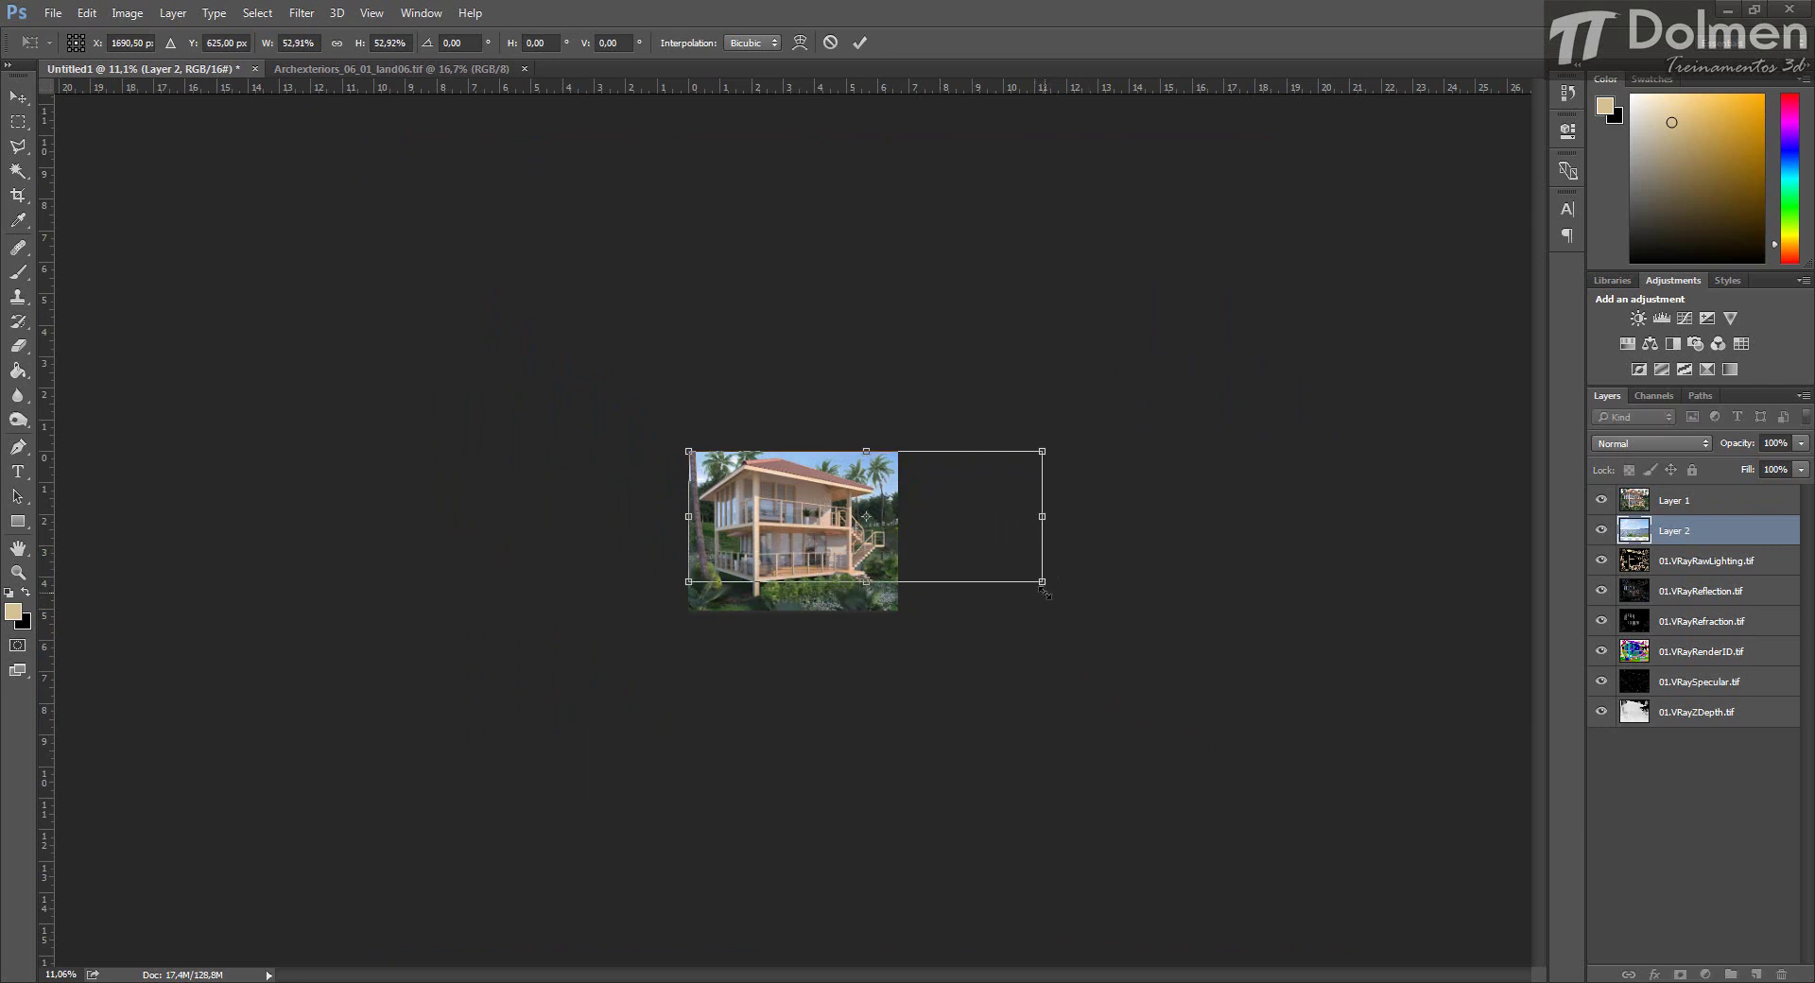
{"action": "key", "text": "Return"}
Shift the landscape layer left behind the house and stretch it upward to about 113% of its height.
{"action": "scroll", "coordinate": [957, 420], "scroll_direction": "up", "scroll_amount": 6, "text": "alt"}
{"action": "scroll", "coordinate": [956, 419], "scroll_direction": "up", "scroll_amount": 2, "text": "alt"}
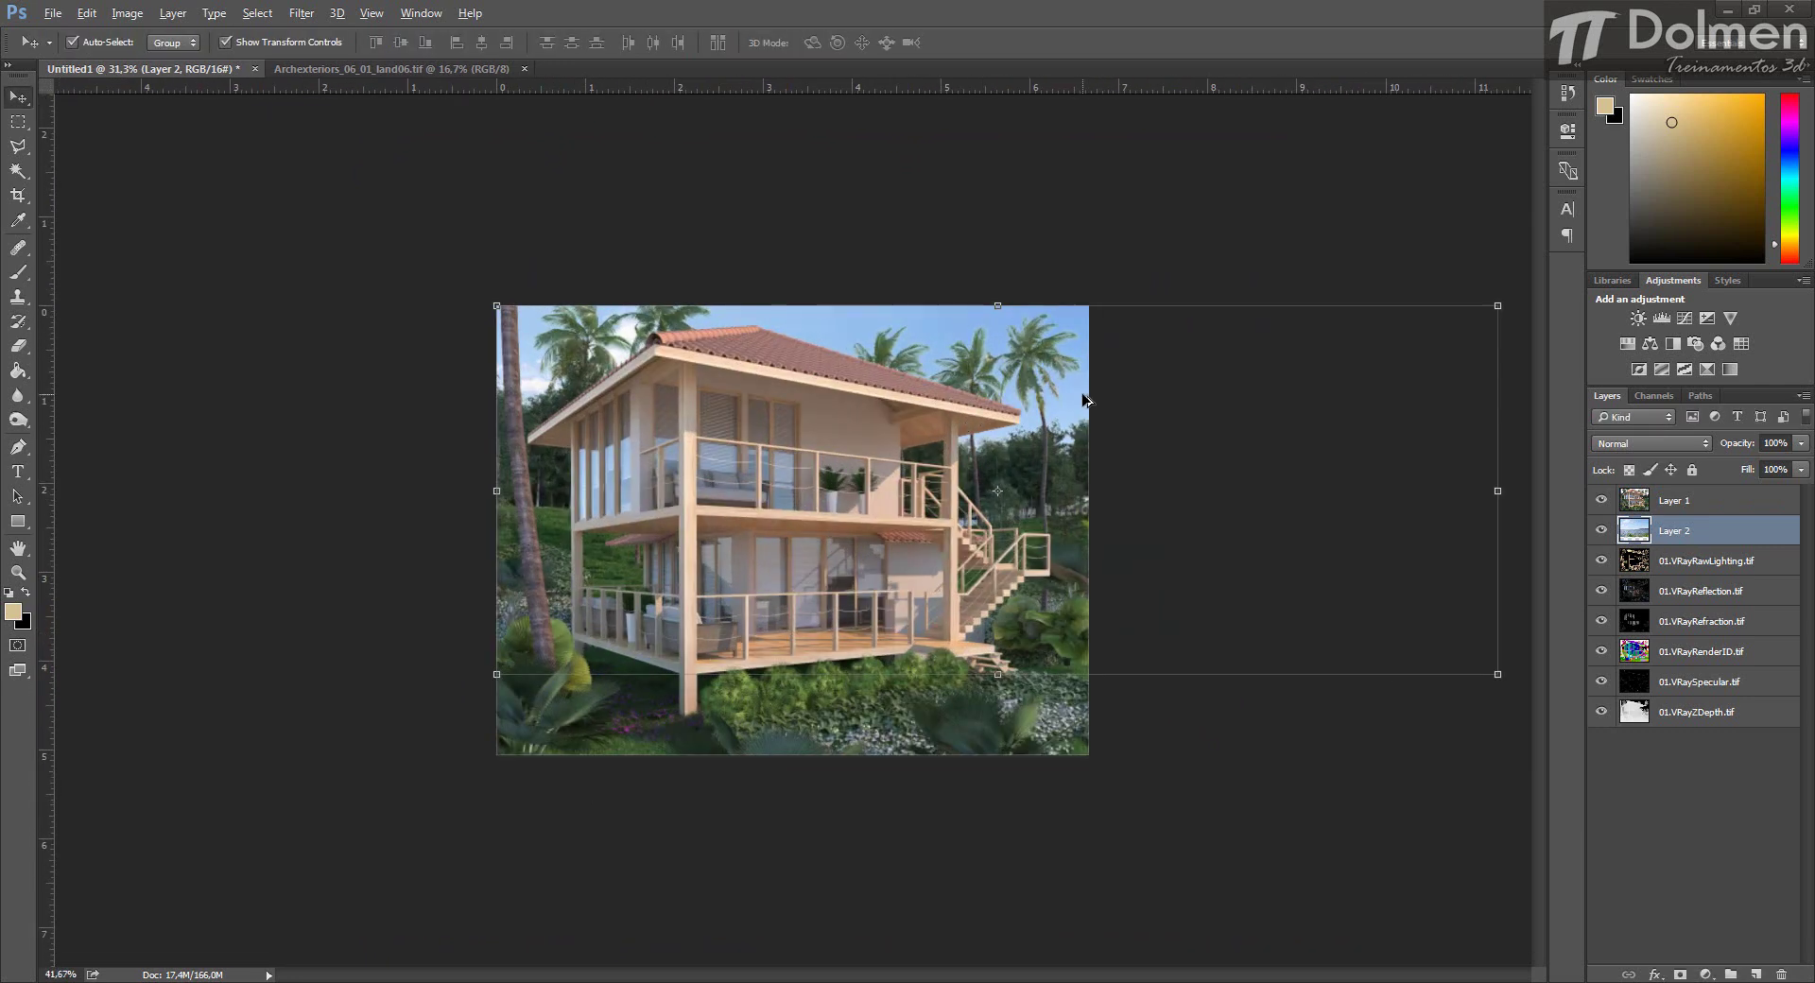
{"action": "left_click_drag", "start_coordinate": [1170, 355], "coordinate": [931, 355]}
{"action": "left_click_drag", "start_coordinate": [830, 231], "coordinate": [832, 167]}
{"action": "key", "text": "Return"}
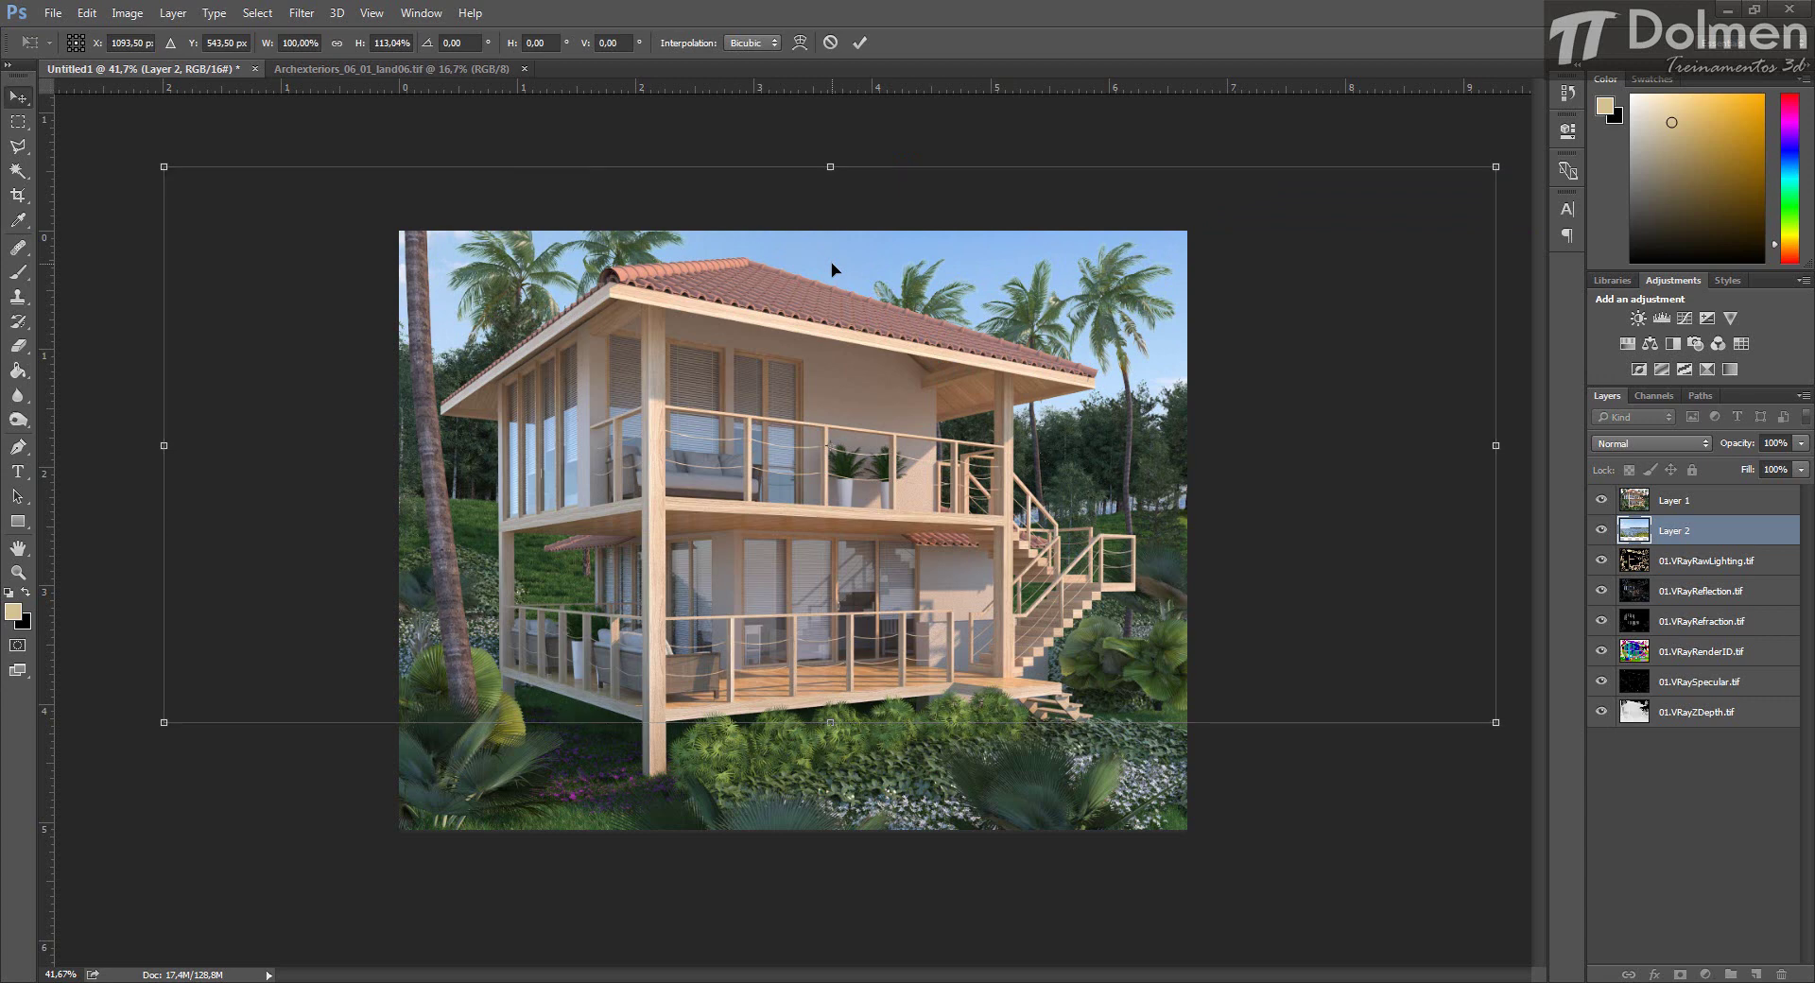
Nudge the stretched landscape layer slightly down behind the house and leave no layer selected.
{"action": "key", "text": "Down"}
{"action": "key", "text": "Down"}
{"action": "key", "text": "Down"}
{"action": "key", "text": "Down"}
{"action": "key", "text": "Down"}
{"action": "key", "text": "Down"}
{"action": "key", "text": "Down"}
{"action": "key", "text": "Down"}
{"action": "key", "text": "Down"}
{"action": "key", "text": "Down"}
{"action": "key", "text": "Down"}
{"action": "key", "text": "Down"}
{"action": "key", "text": "Down"}
{"action": "key", "text": "Down"}
{"action": "key", "text": "Down"}
{"action": "key", "text": "Down"}
{"action": "key", "text": "Down"}
{"action": "key", "text": "Down"}
{"action": "key", "text": "Down"}
{"action": "key", "text": "Down"}
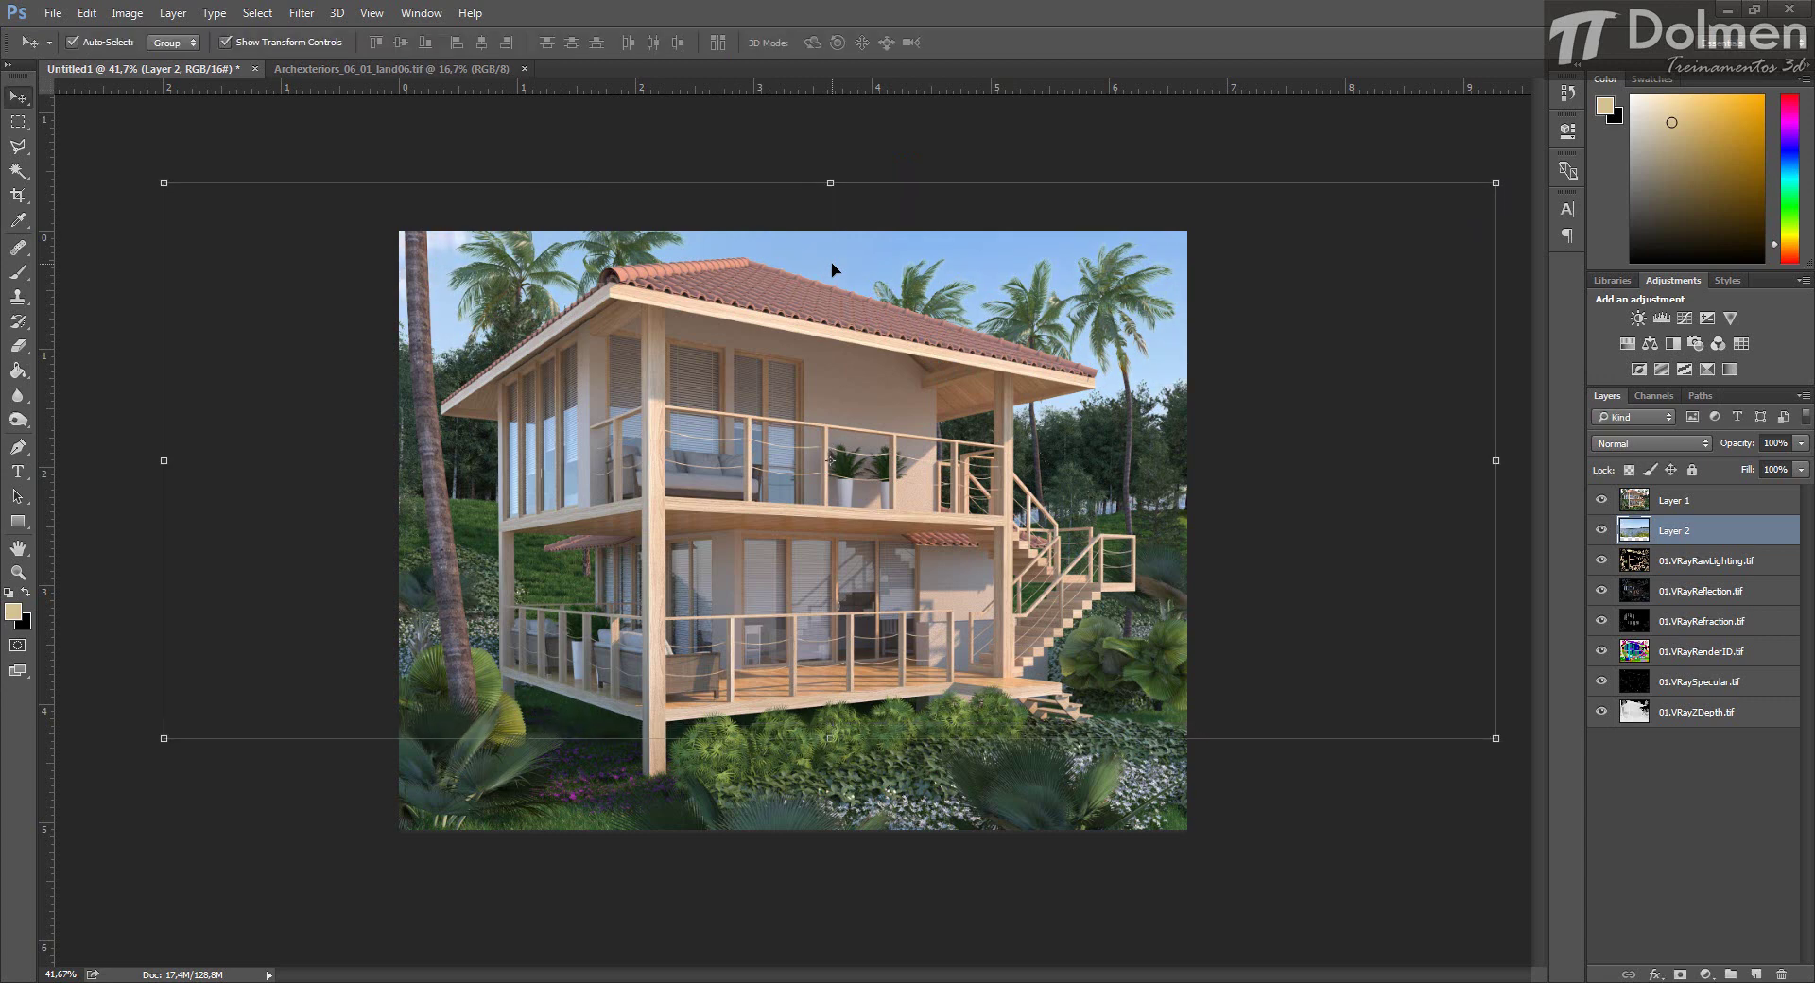
{"action": "key", "text": "Down"}
{"action": "key", "text": "Down"}
{"action": "key", "text": "Down"}
{"action": "key", "text": "Down"}
{"action": "key", "text": "Down"}
{"action": "key", "text": "Down"}
{"action": "key", "text": "Down"}
{"action": "key", "text": "Down"}
{"action": "key", "text": "Down"}
{"action": "key", "text": "Down"}
{"action": "key", "text": "Down"}
{"action": "key", "text": "Down"}
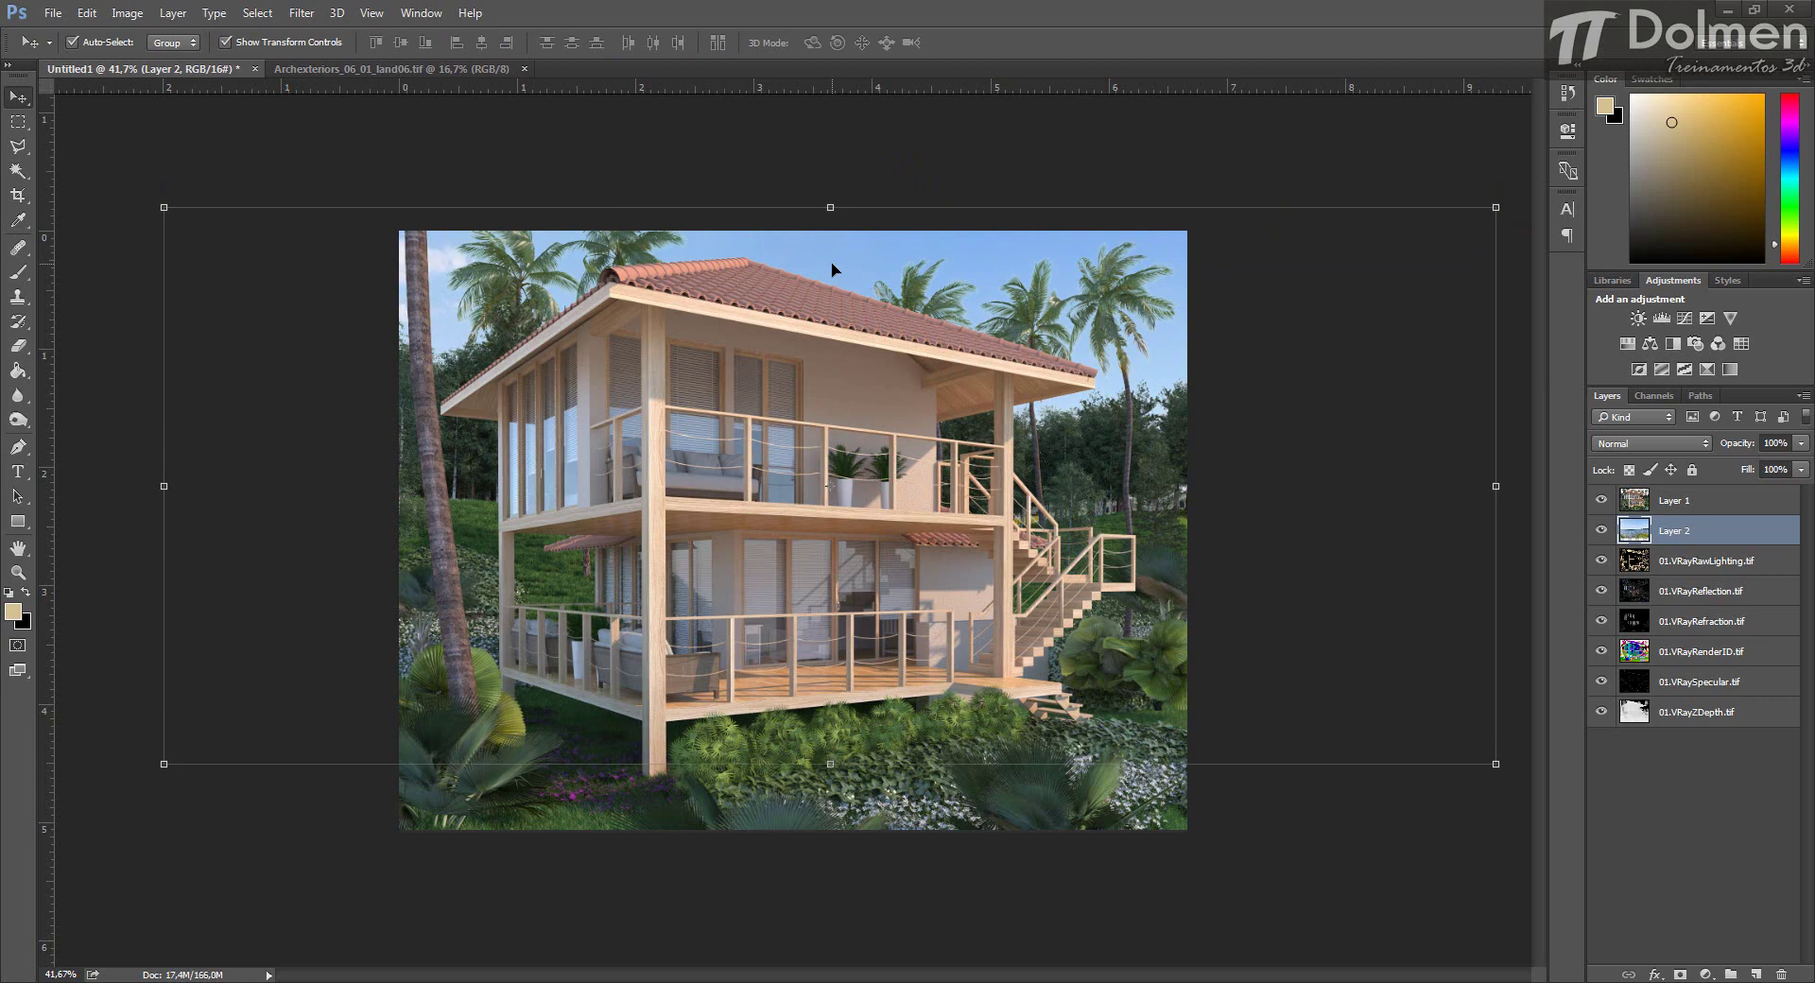
{"action": "left_click", "coordinate": [982, 170]}
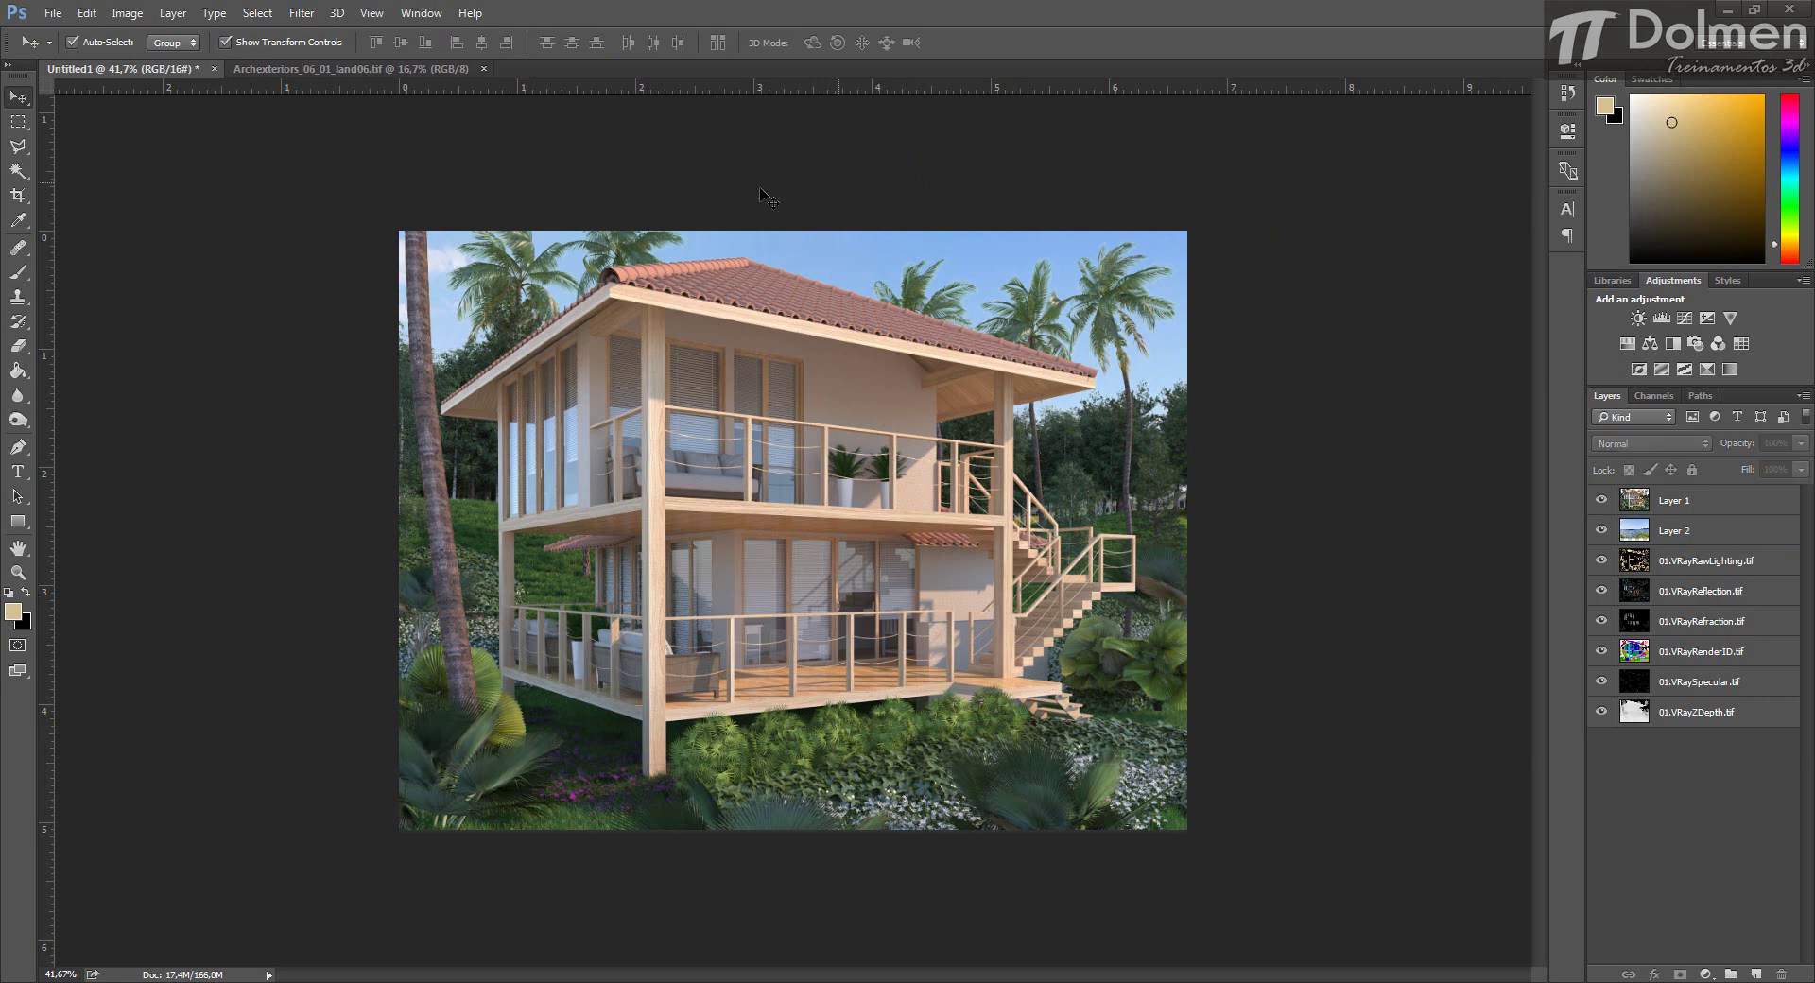
Inspect the cut-out edges around the palm trees and defringe the house layer with a width of 1 pixel.
{"action": "scroll", "coordinate": [1121, 113], "scroll_direction": "up", "scroll_amount": 10}
{"action": "scroll", "coordinate": [1123, 118], "scroll_direction": "up", "scroll_amount": 6}
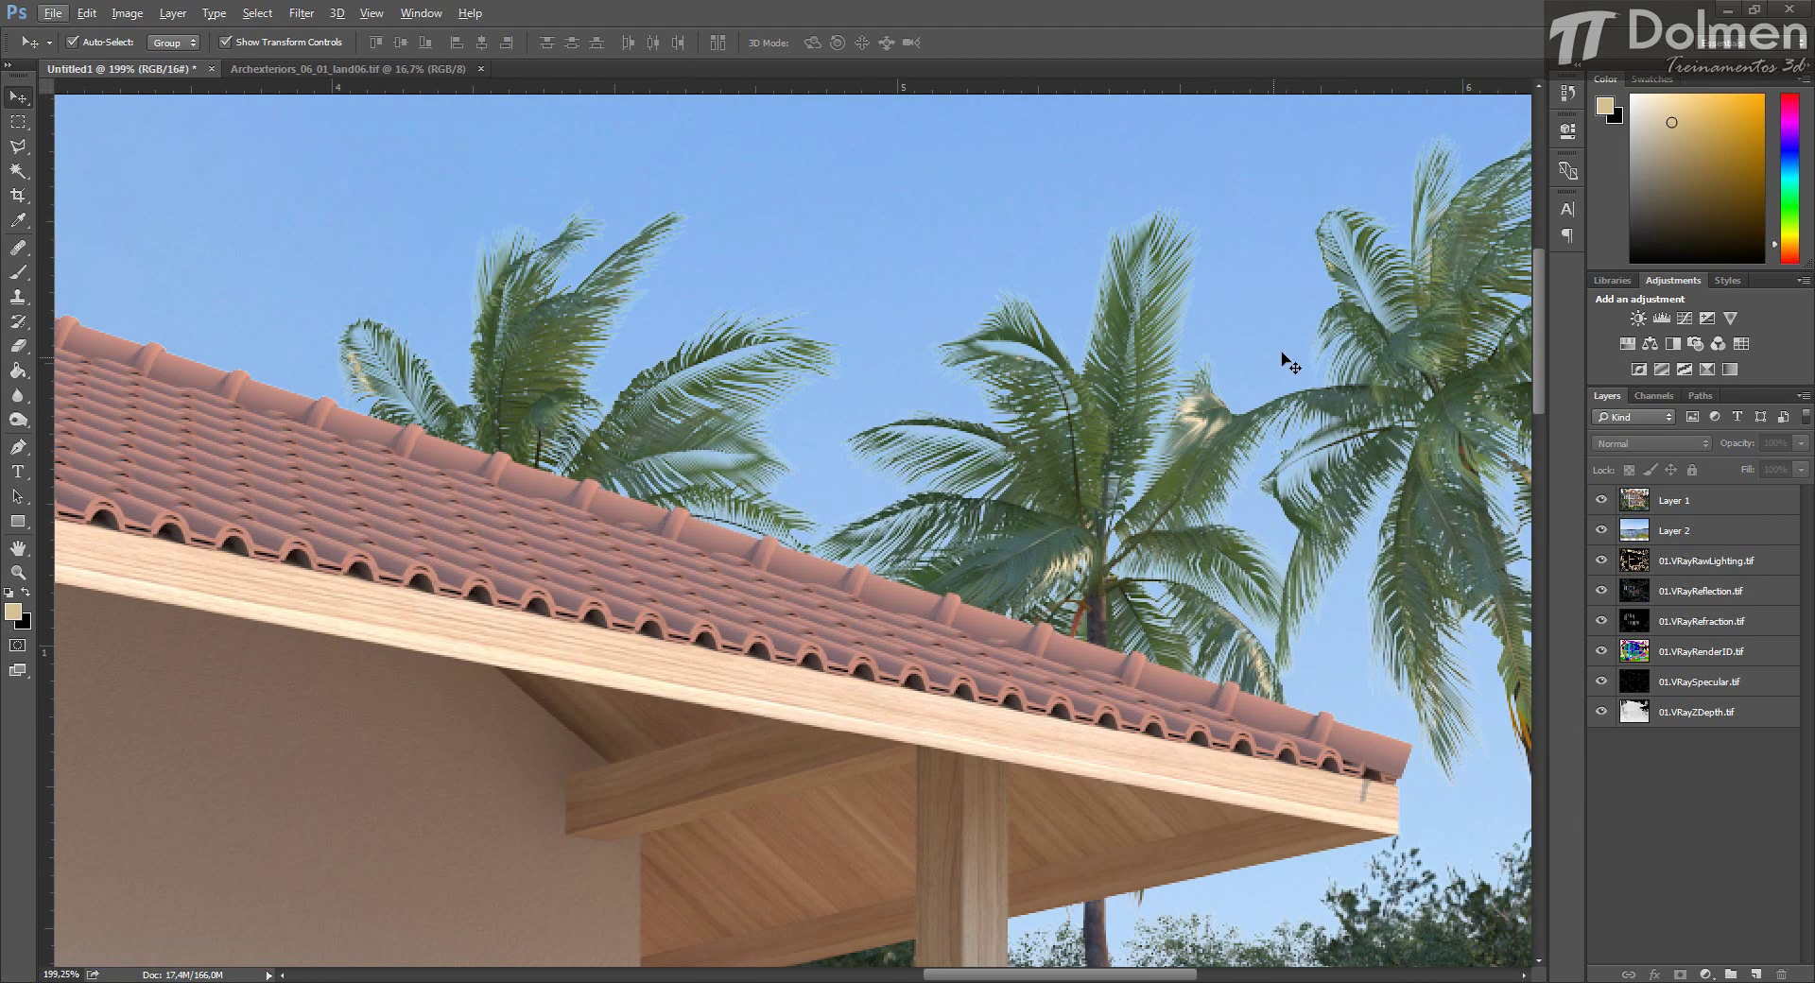
{"action": "scroll", "coordinate": [1035, 510], "scroll_direction": "down", "scroll_amount": 15}
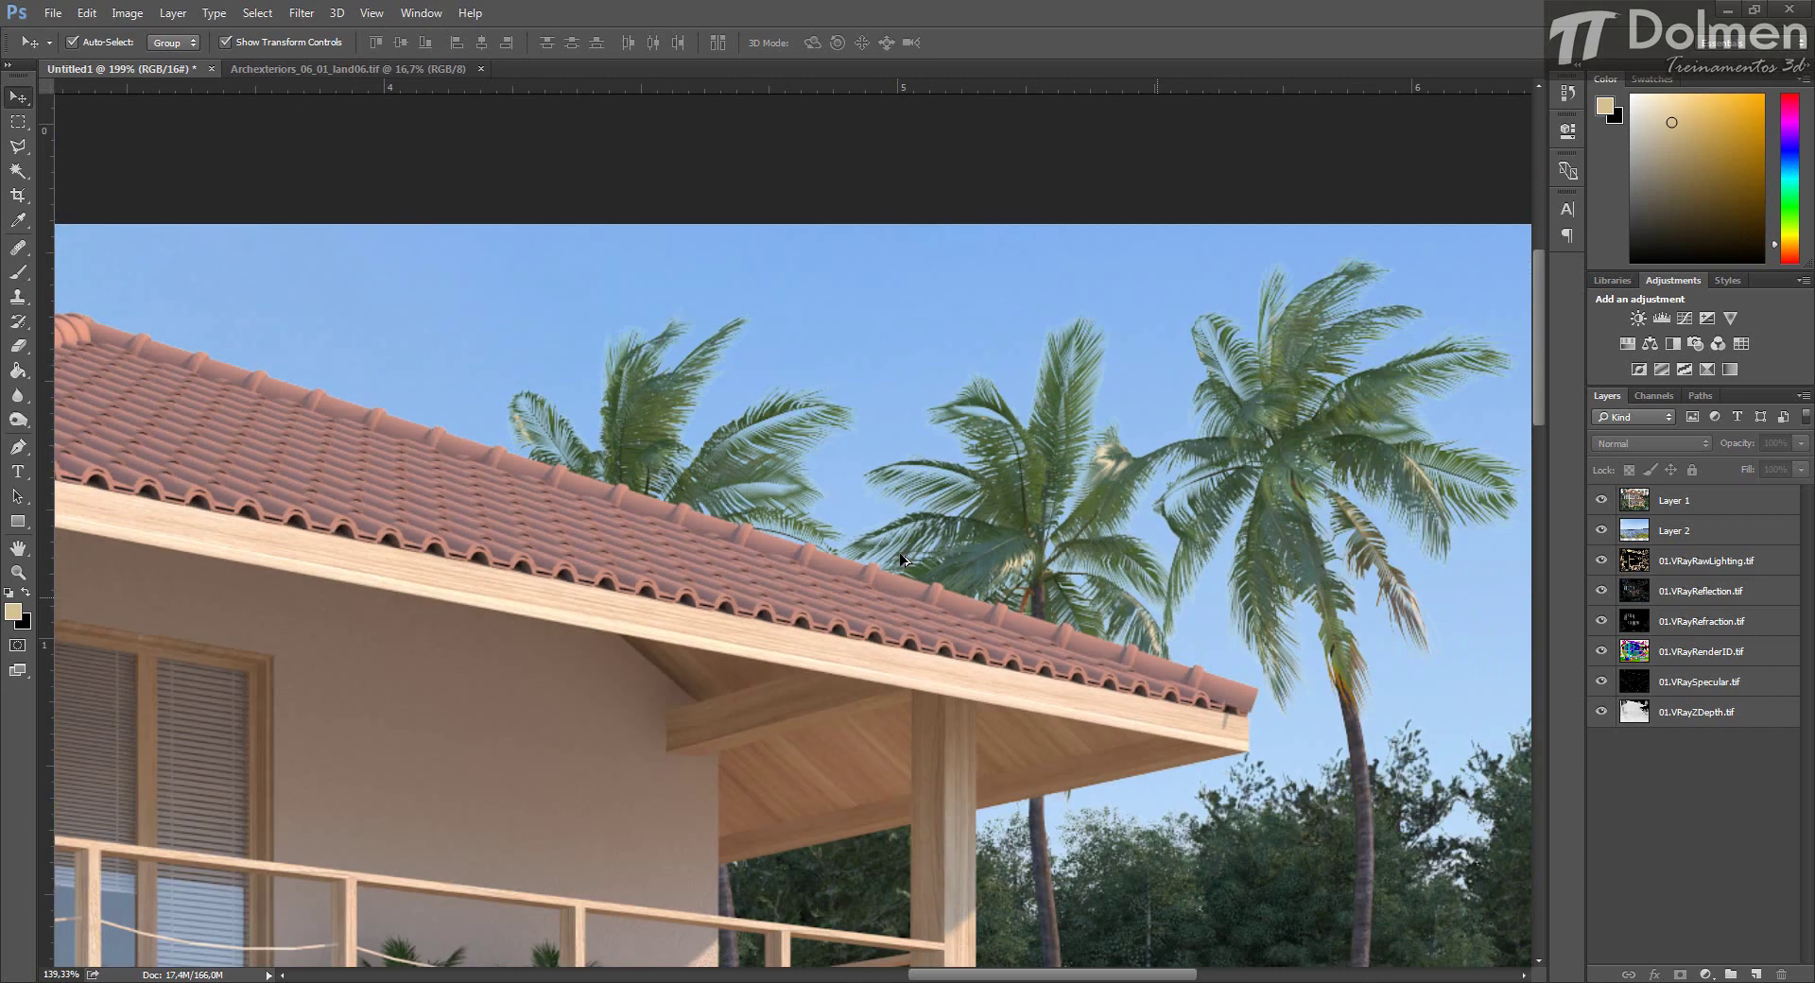
{"action": "scroll", "coordinate": [901, 559], "scroll_direction": "up", "scroll_amount": 1}
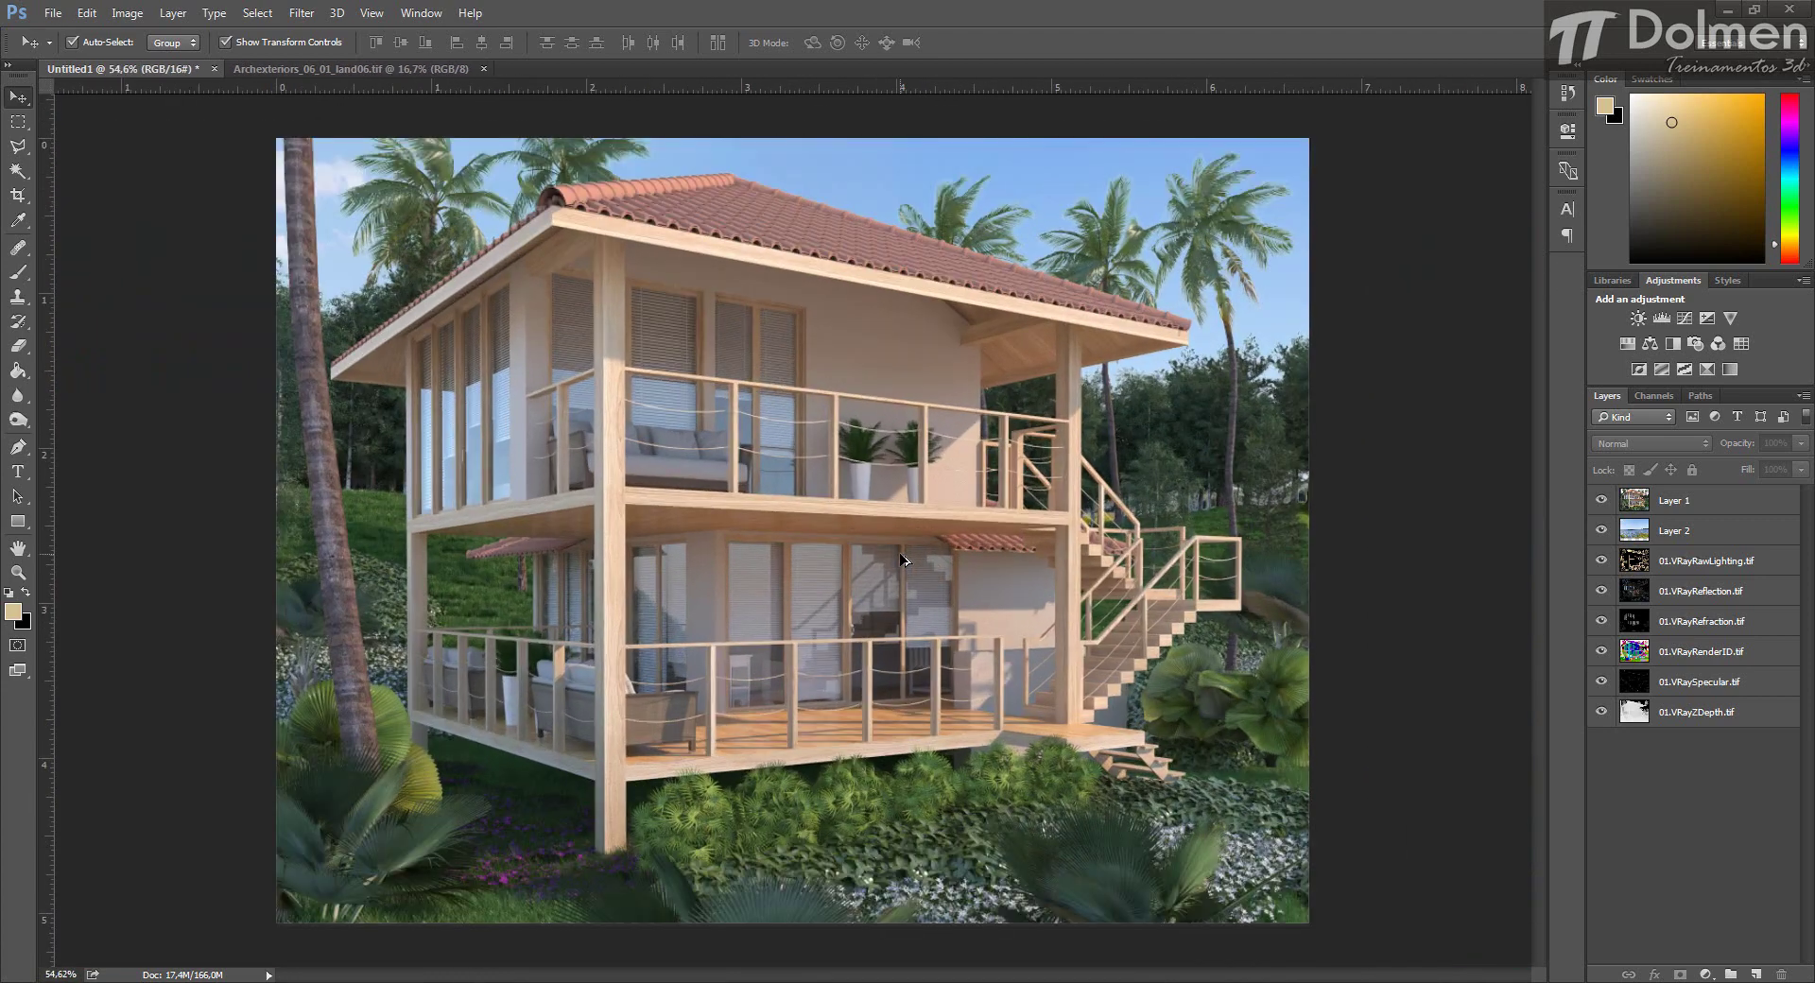
{"action": "left_click", "coordinate": [1643, 501]}
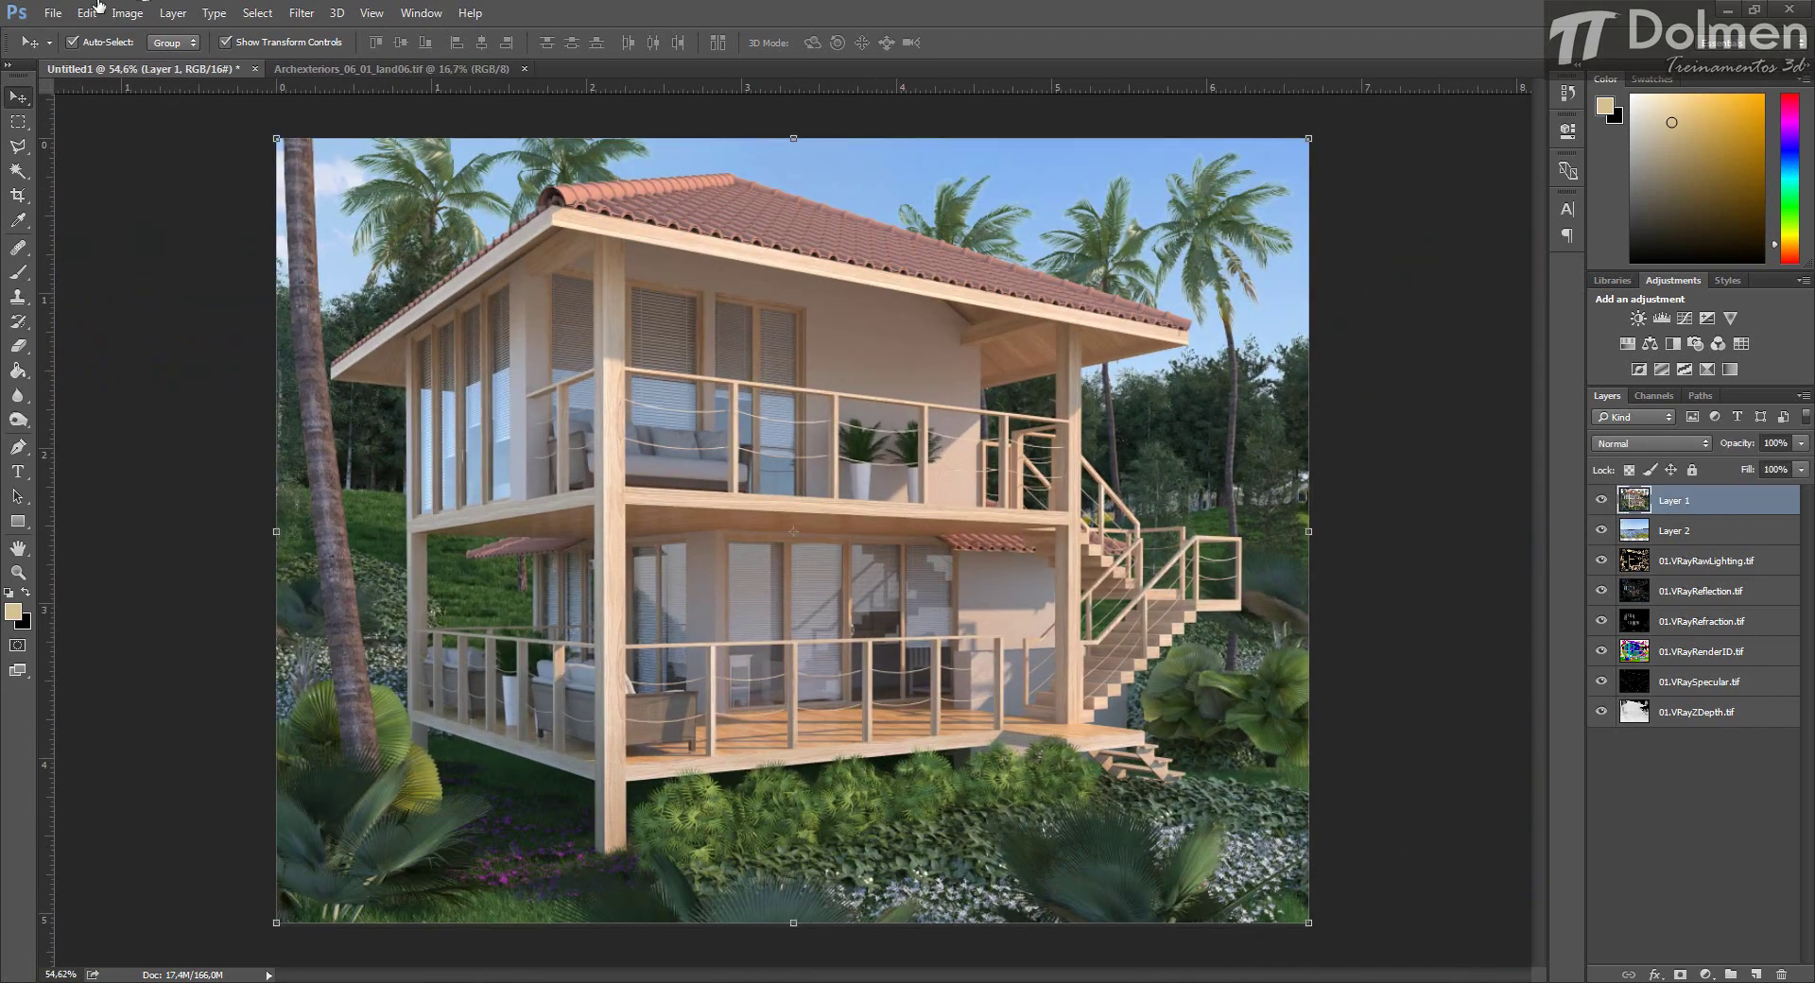
{"action": "left_click", "coordinate": [174, 14]}
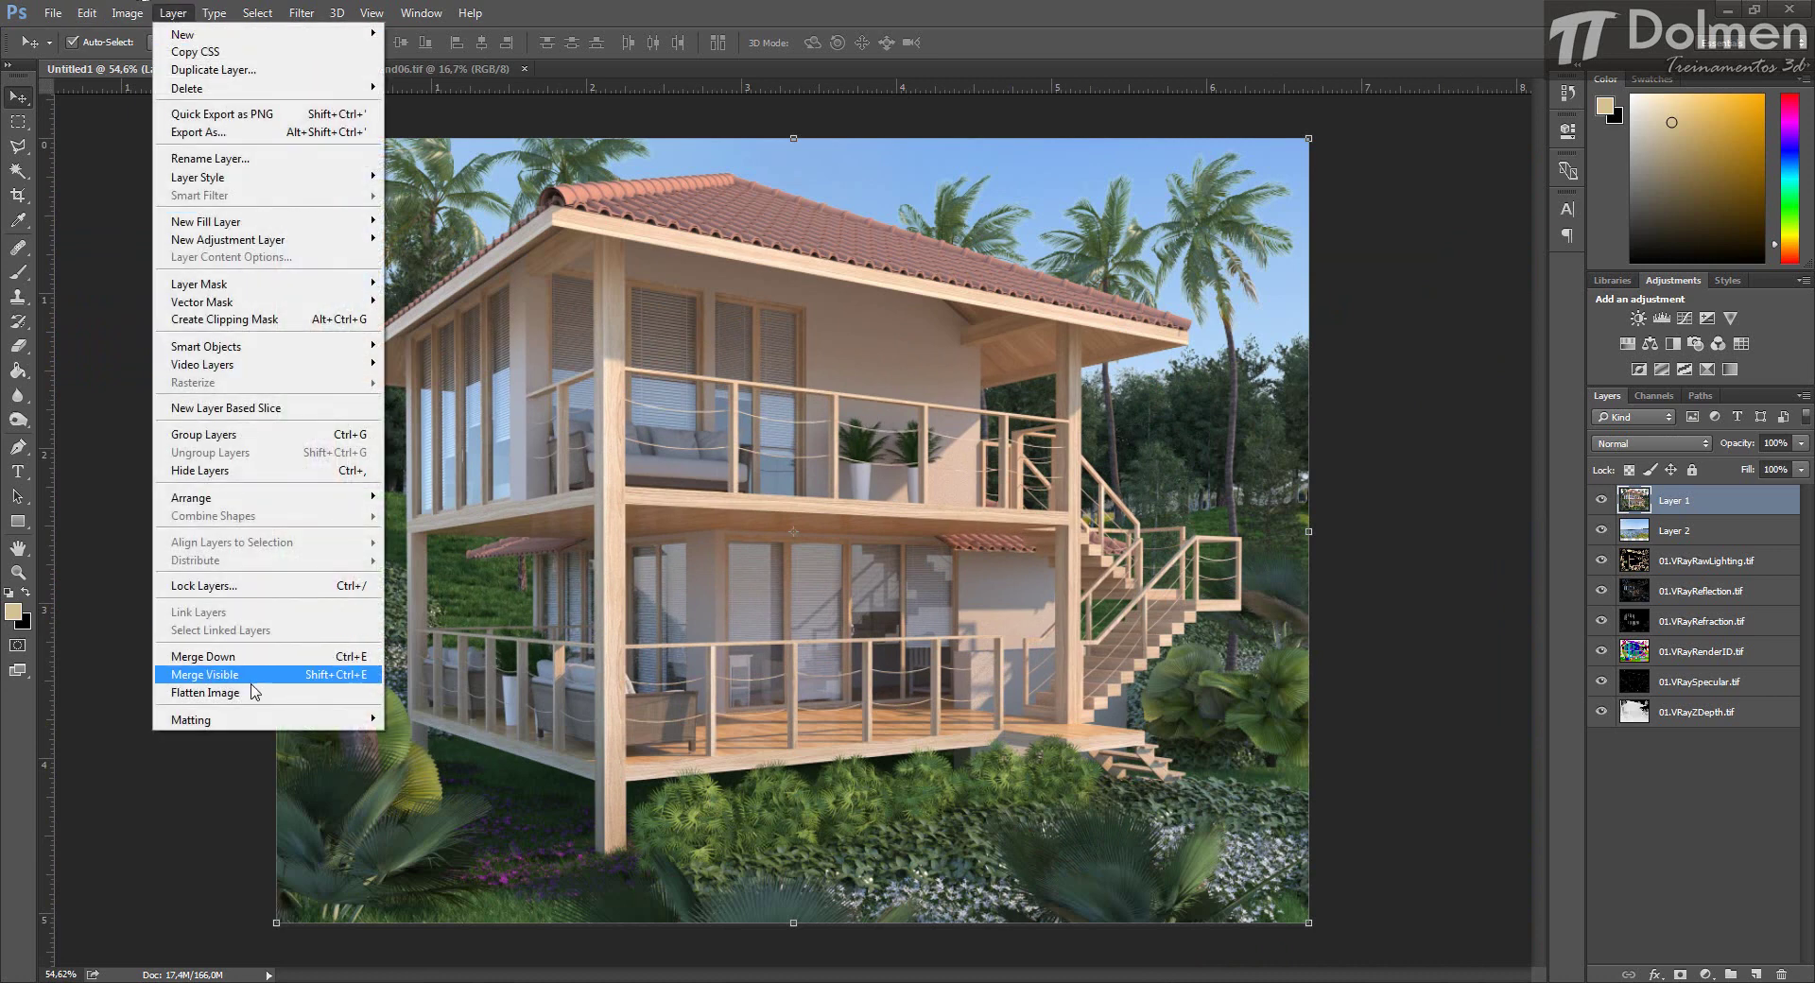
{"action": "mouse_move", "coordinate": [270, 724]}
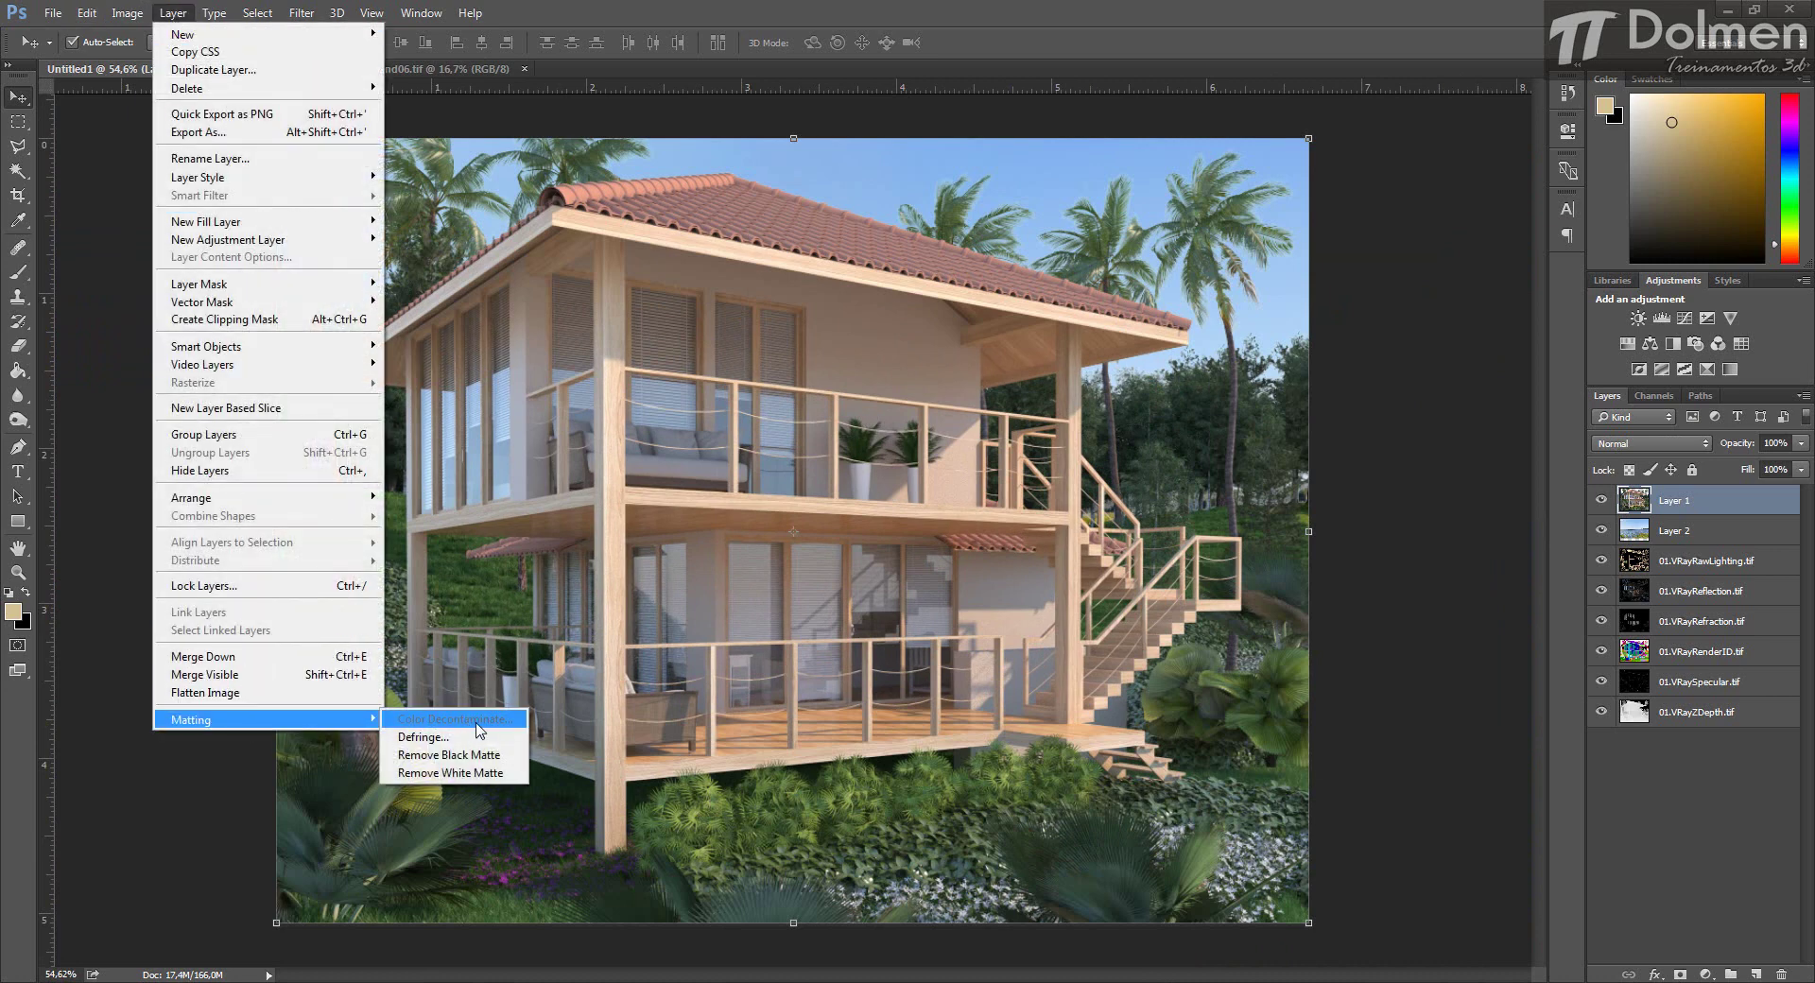
{"action": "left_click", "coordinate": [430, 739]}
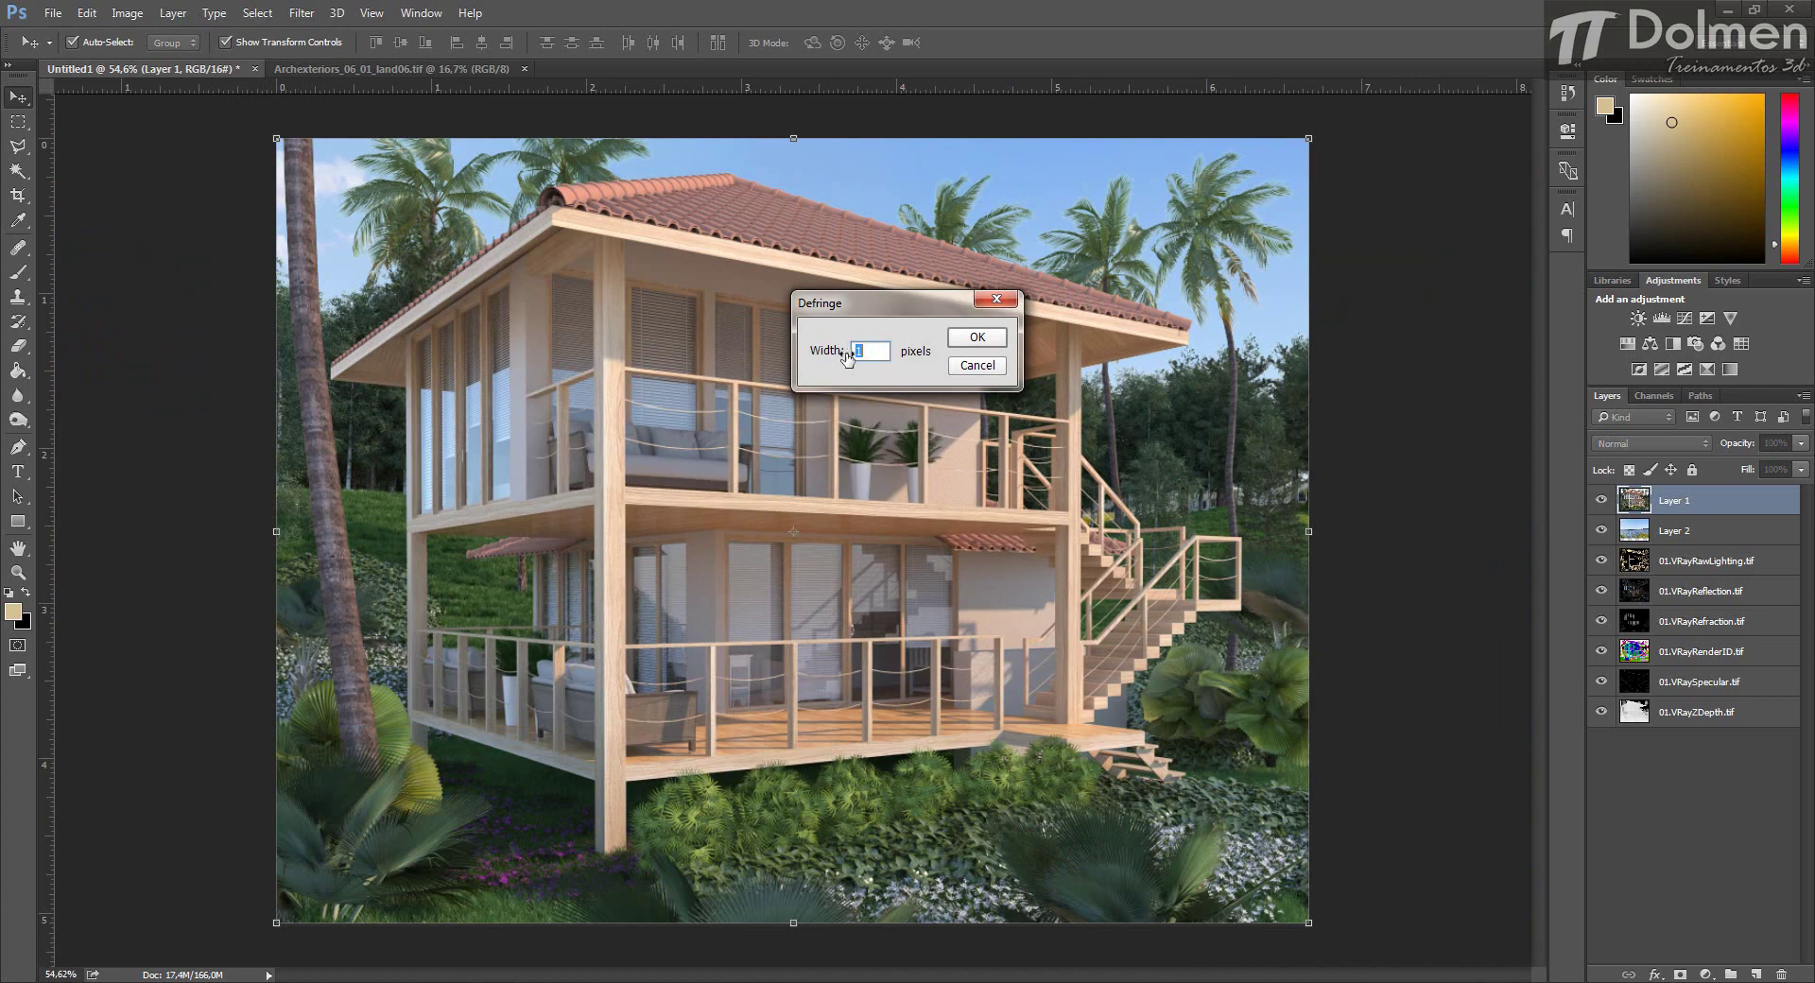
{"action": "left_click", "coordinate": [977, 340]}
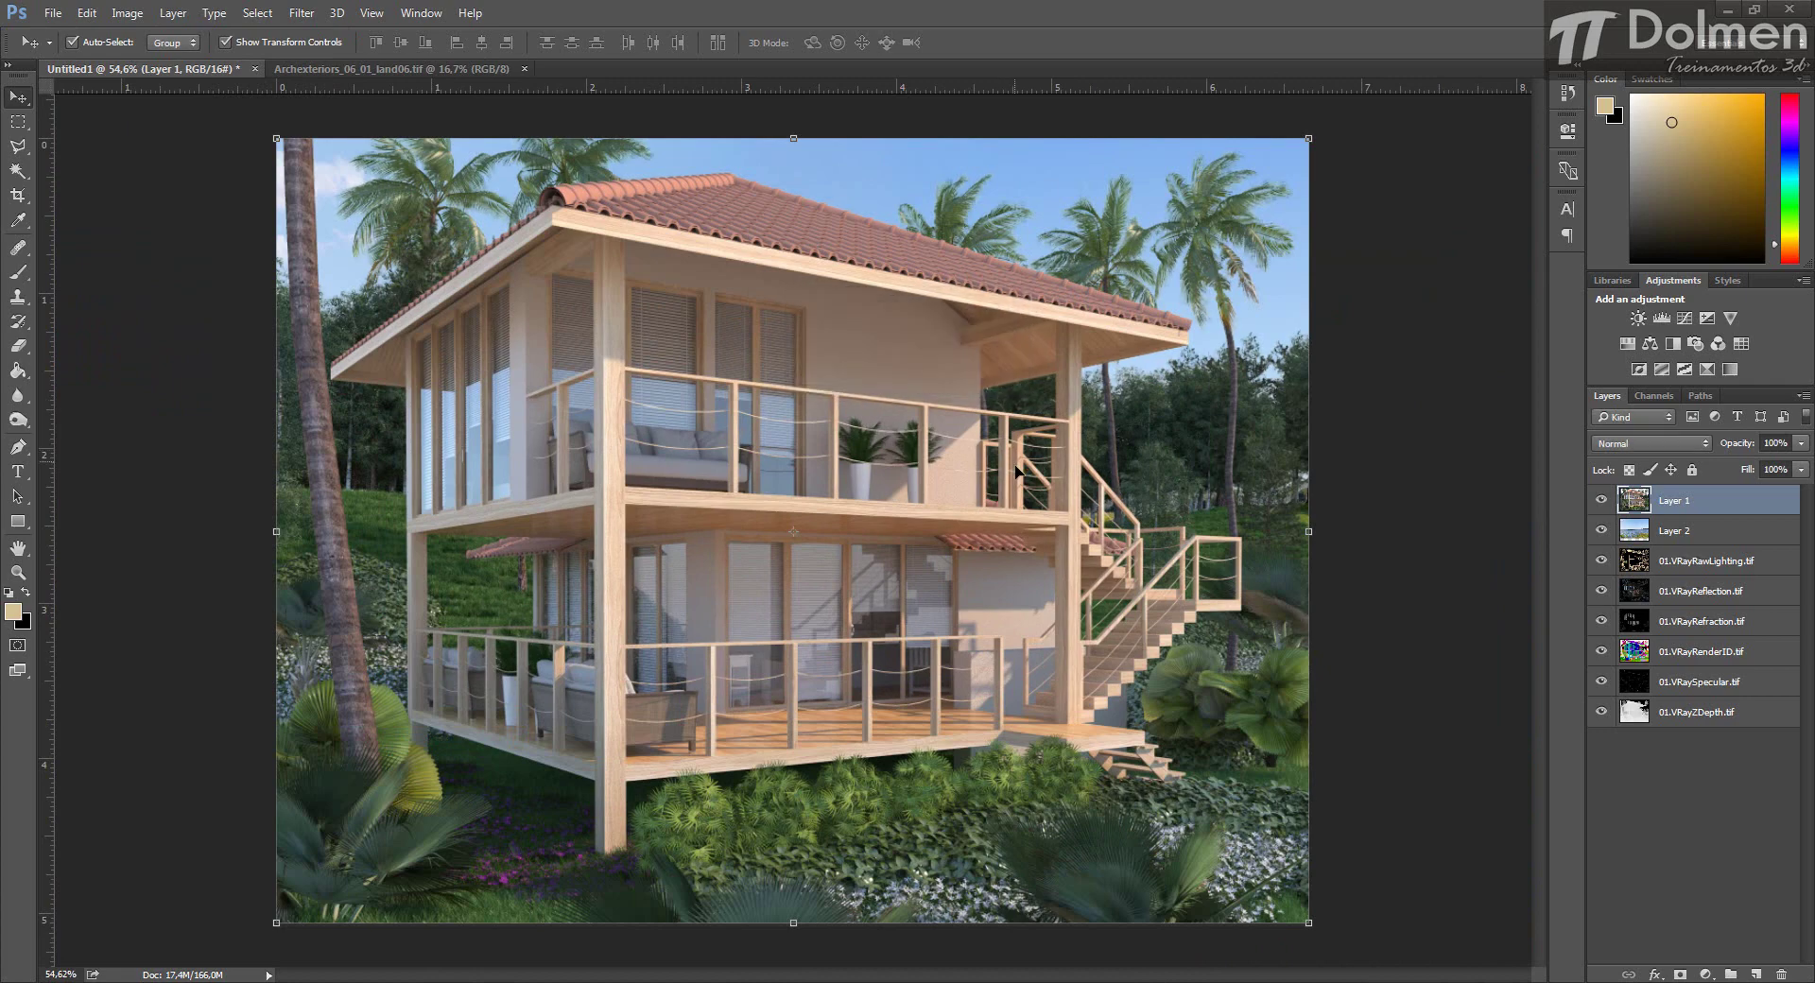
Check the palm tree edges against the sky and merge the house layer down into the landscape layer.
{"action": "scroll", "coordinate": [1084, 180], "scroll_direction": "up", "scroll_amount": 5}
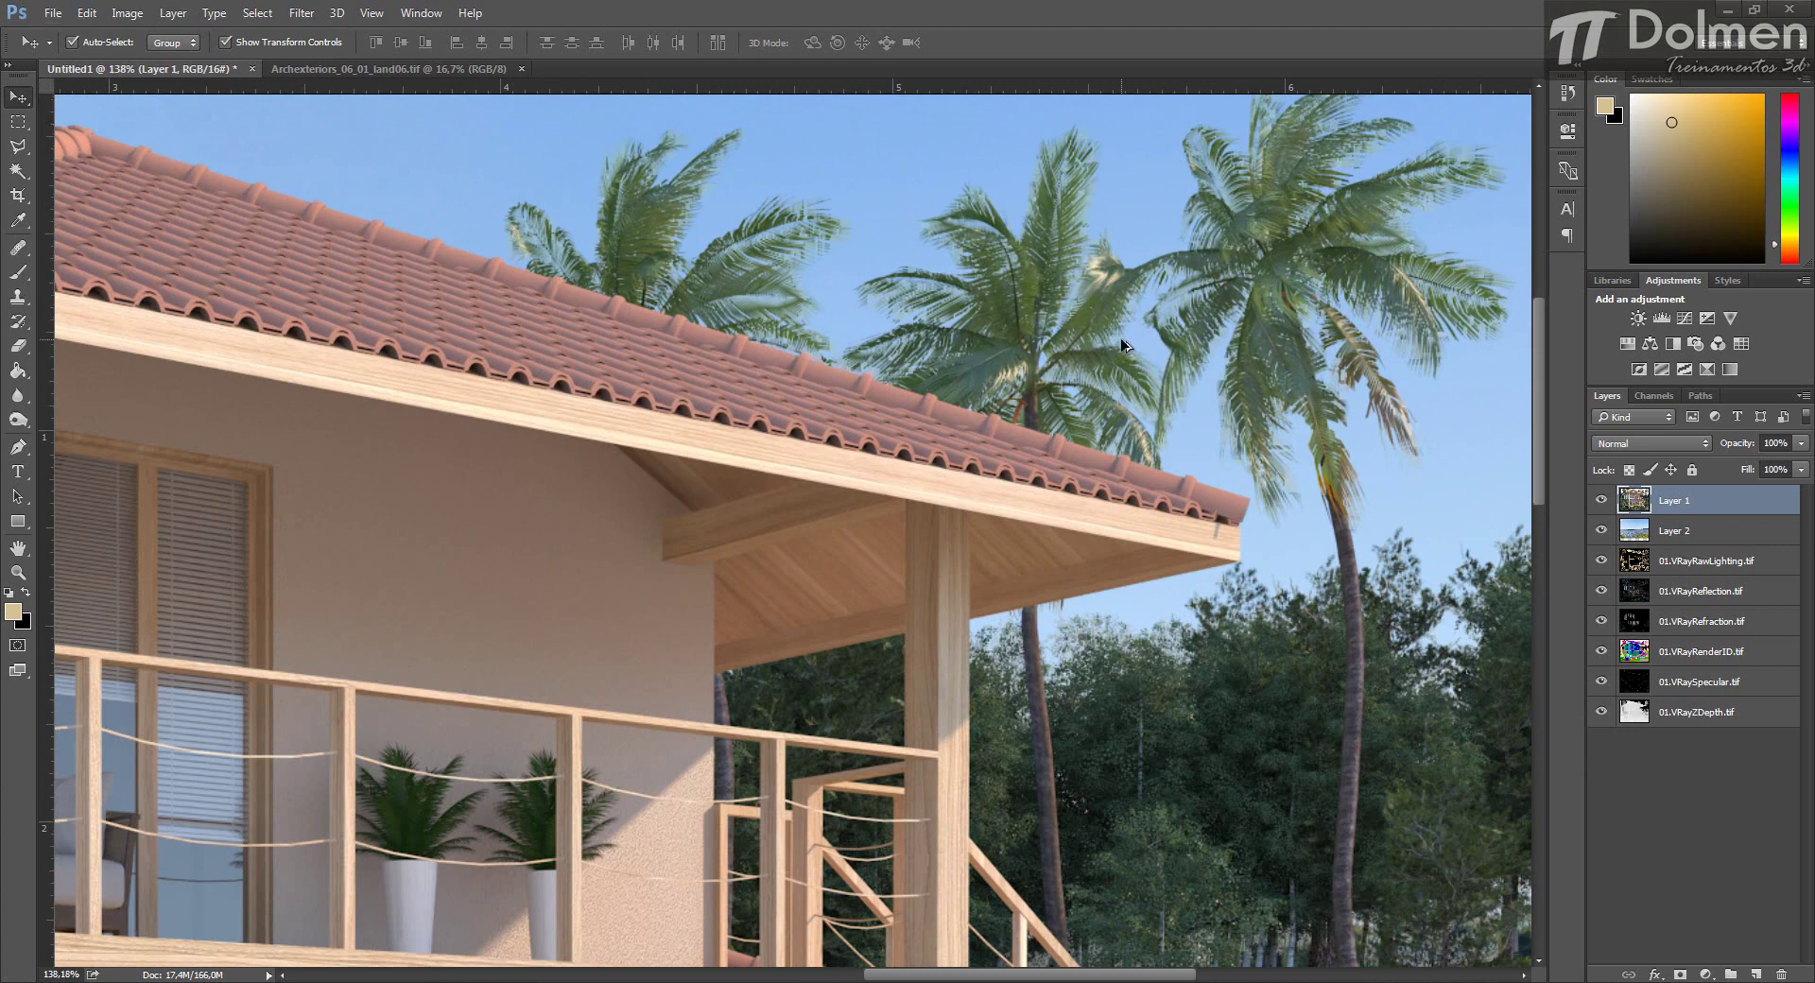
{"action": "scroll", "coordinate": [1121, 338], "scroll_direction": "down", "scroll_amount": 5}
{"action": "scroll", "coordinate": [1125, 345], "scroll_direction": "up", "scroll_amount": 1}
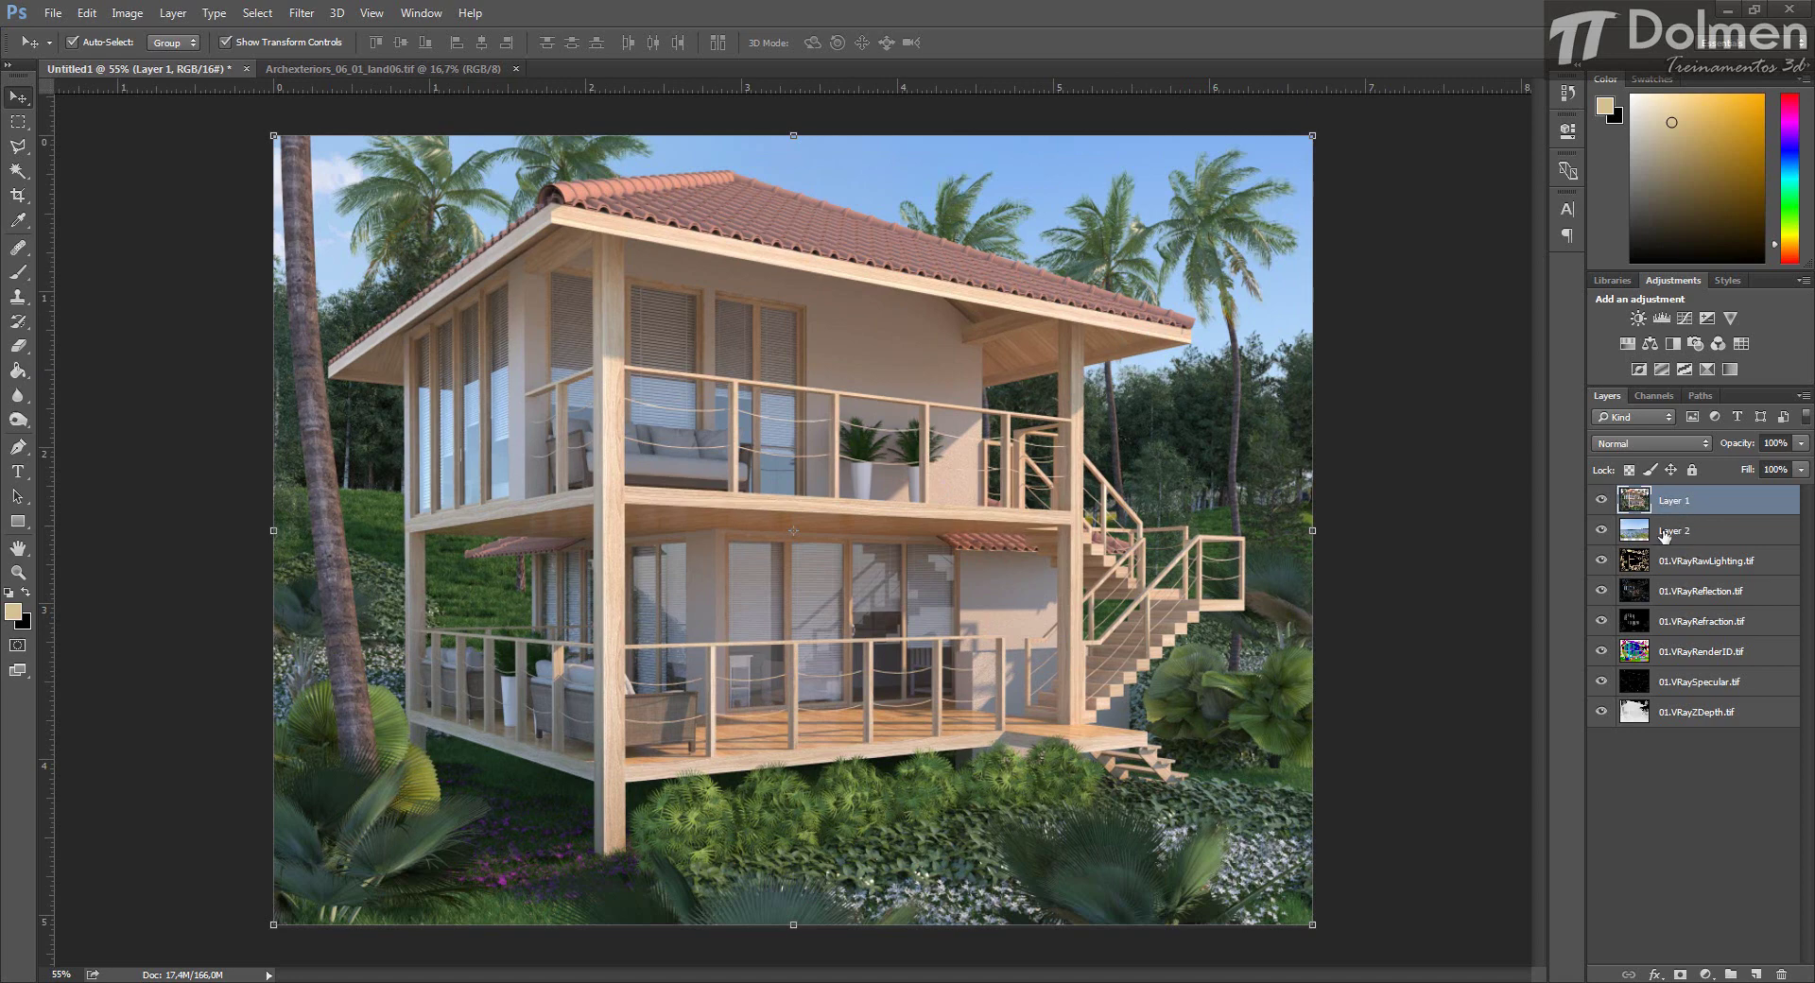
{"action": "right_click", "coordinate": [1679, 503]}
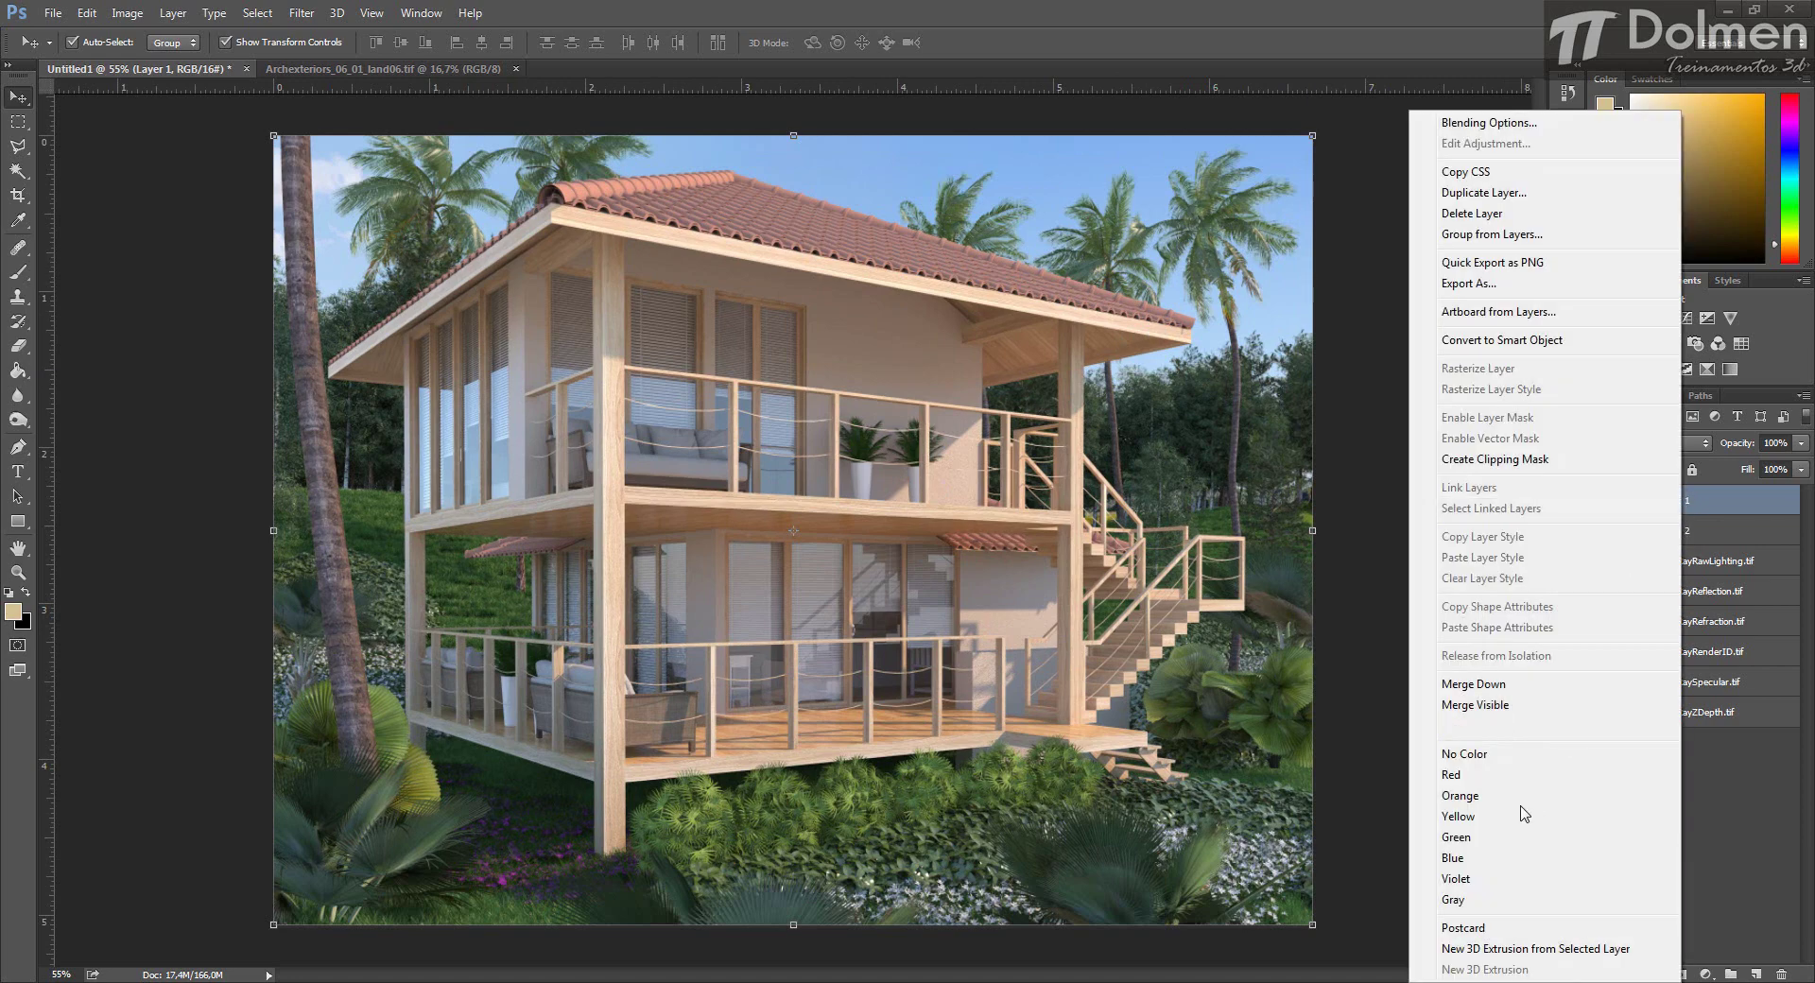
{"action": "left_click", "coordinate": [1494, 685]}
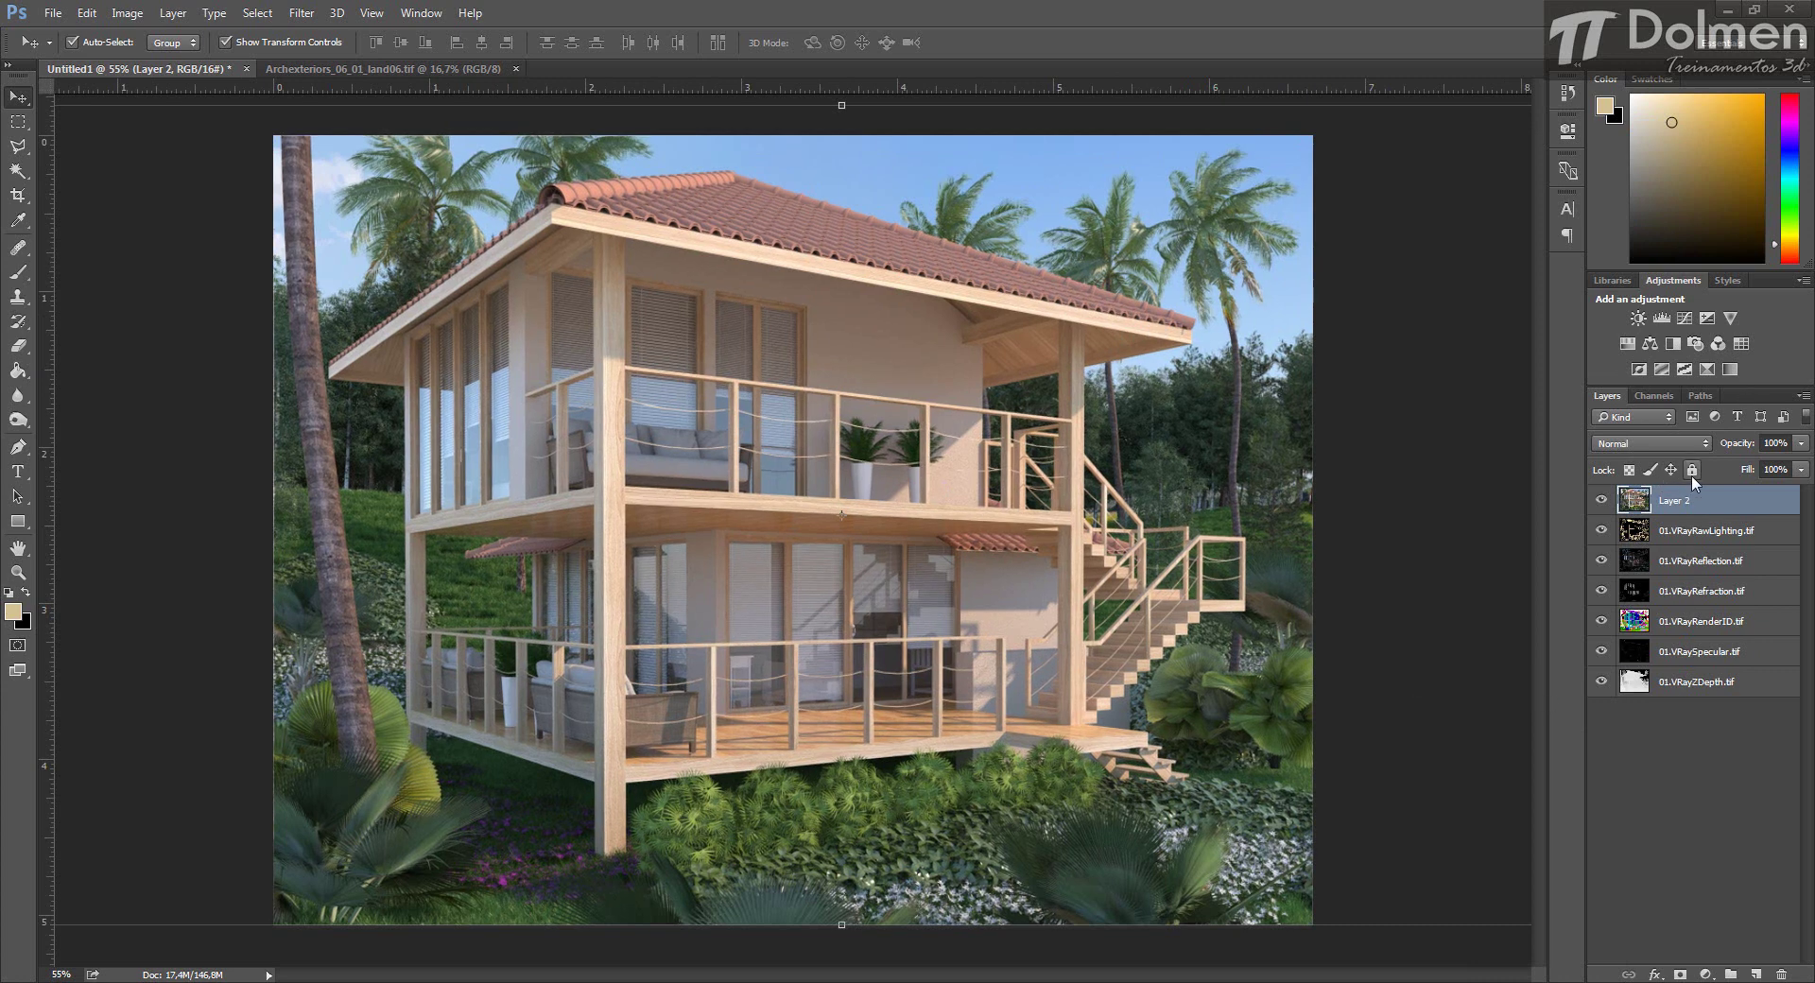
Crop the document to its existing canvas bounds with cropped pixels deleted, and return to the Move tool.
{"action": "left_click", "coordinate": [18, 196]}
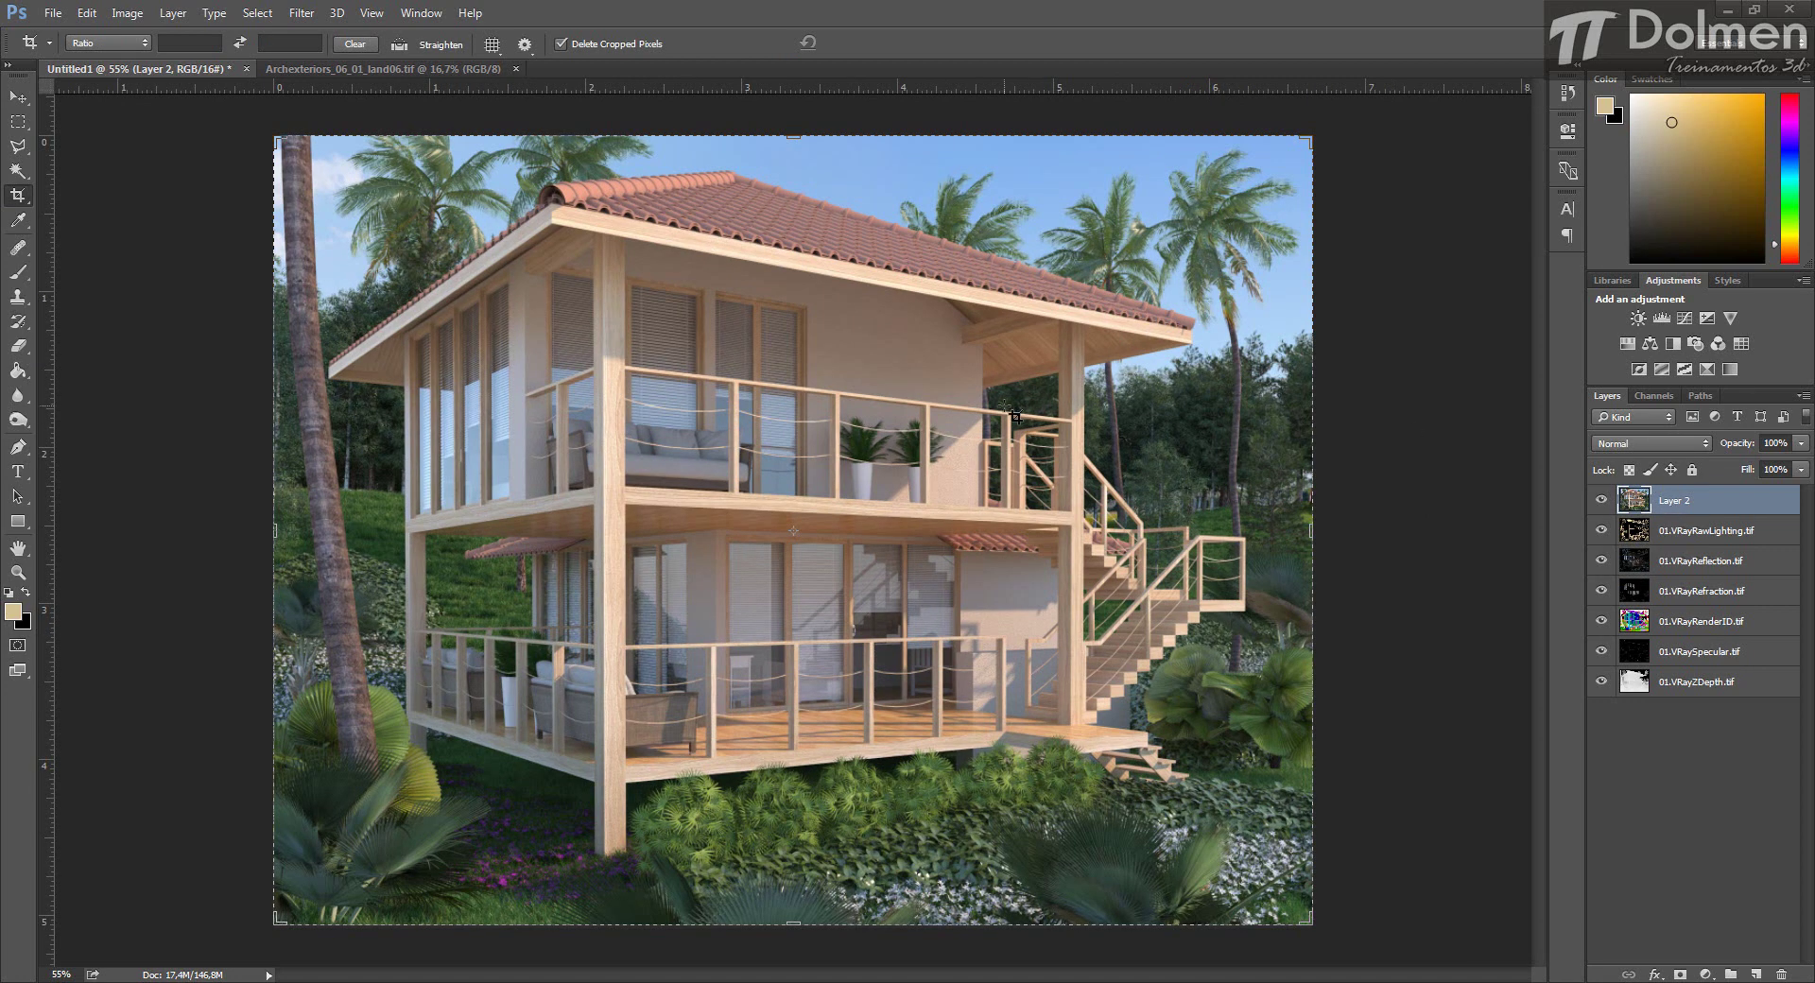
{"action": "left_click", "coordinate": [1483, 559]}
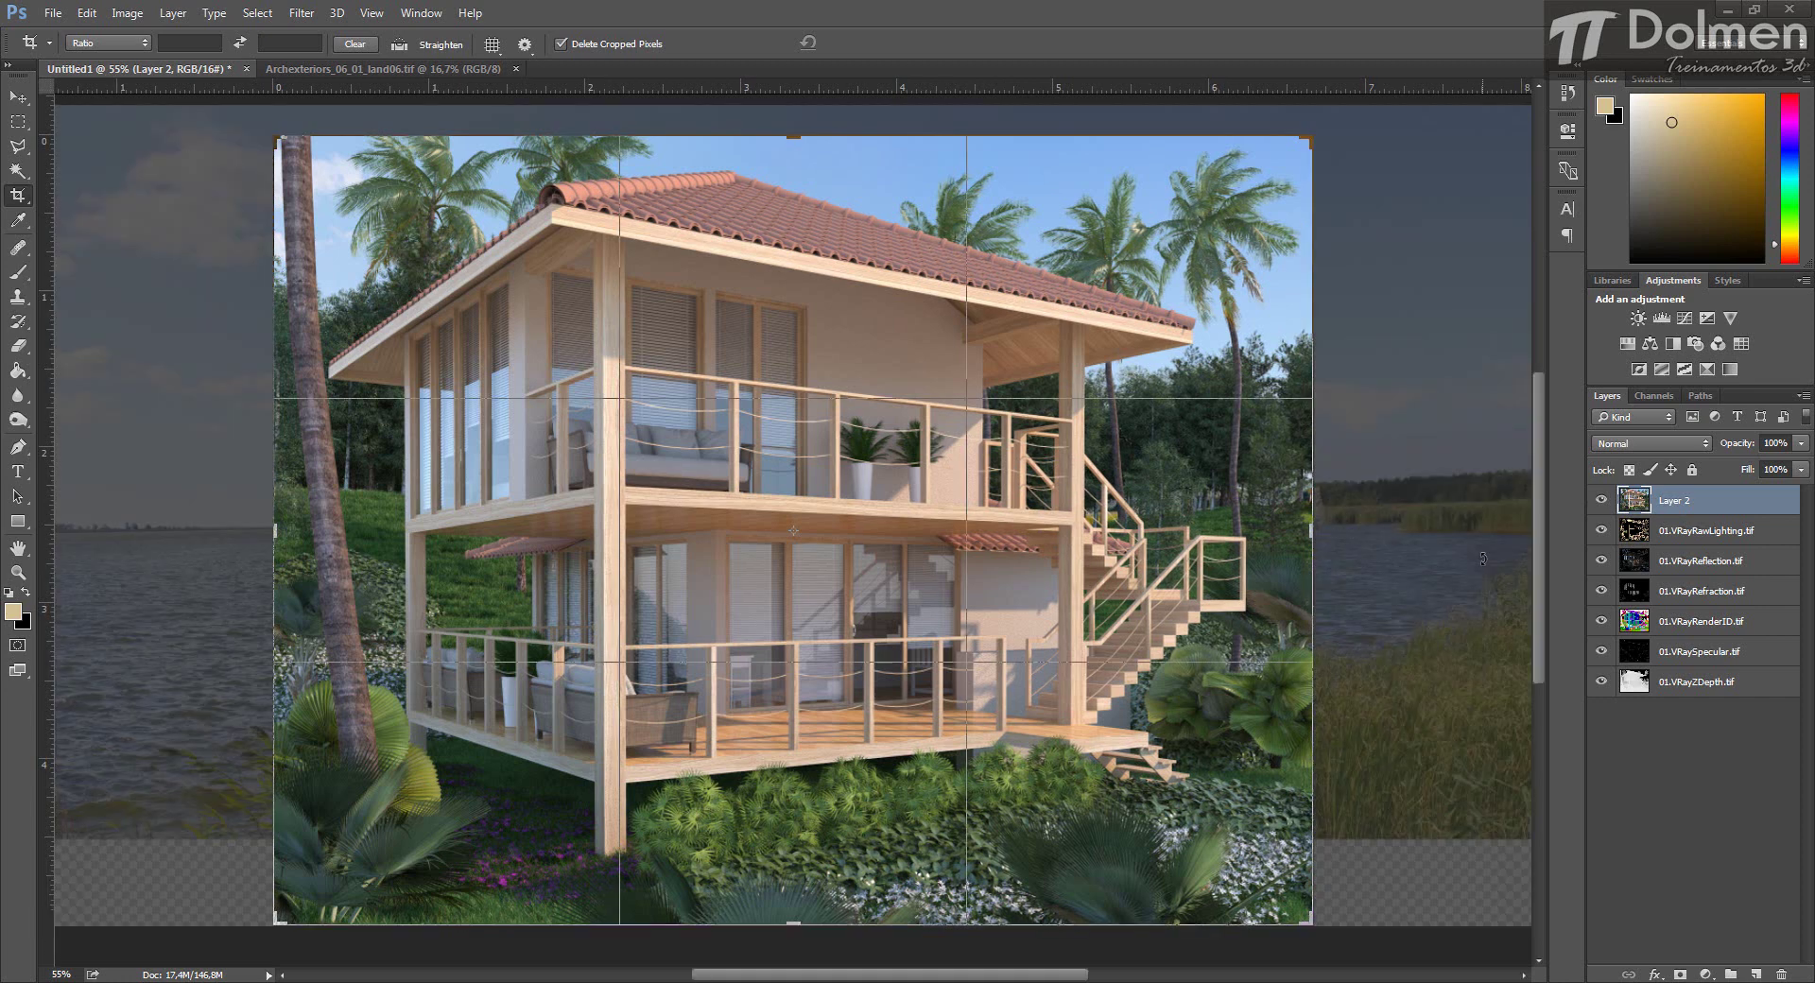
{"action": "key", "text": "Return"}
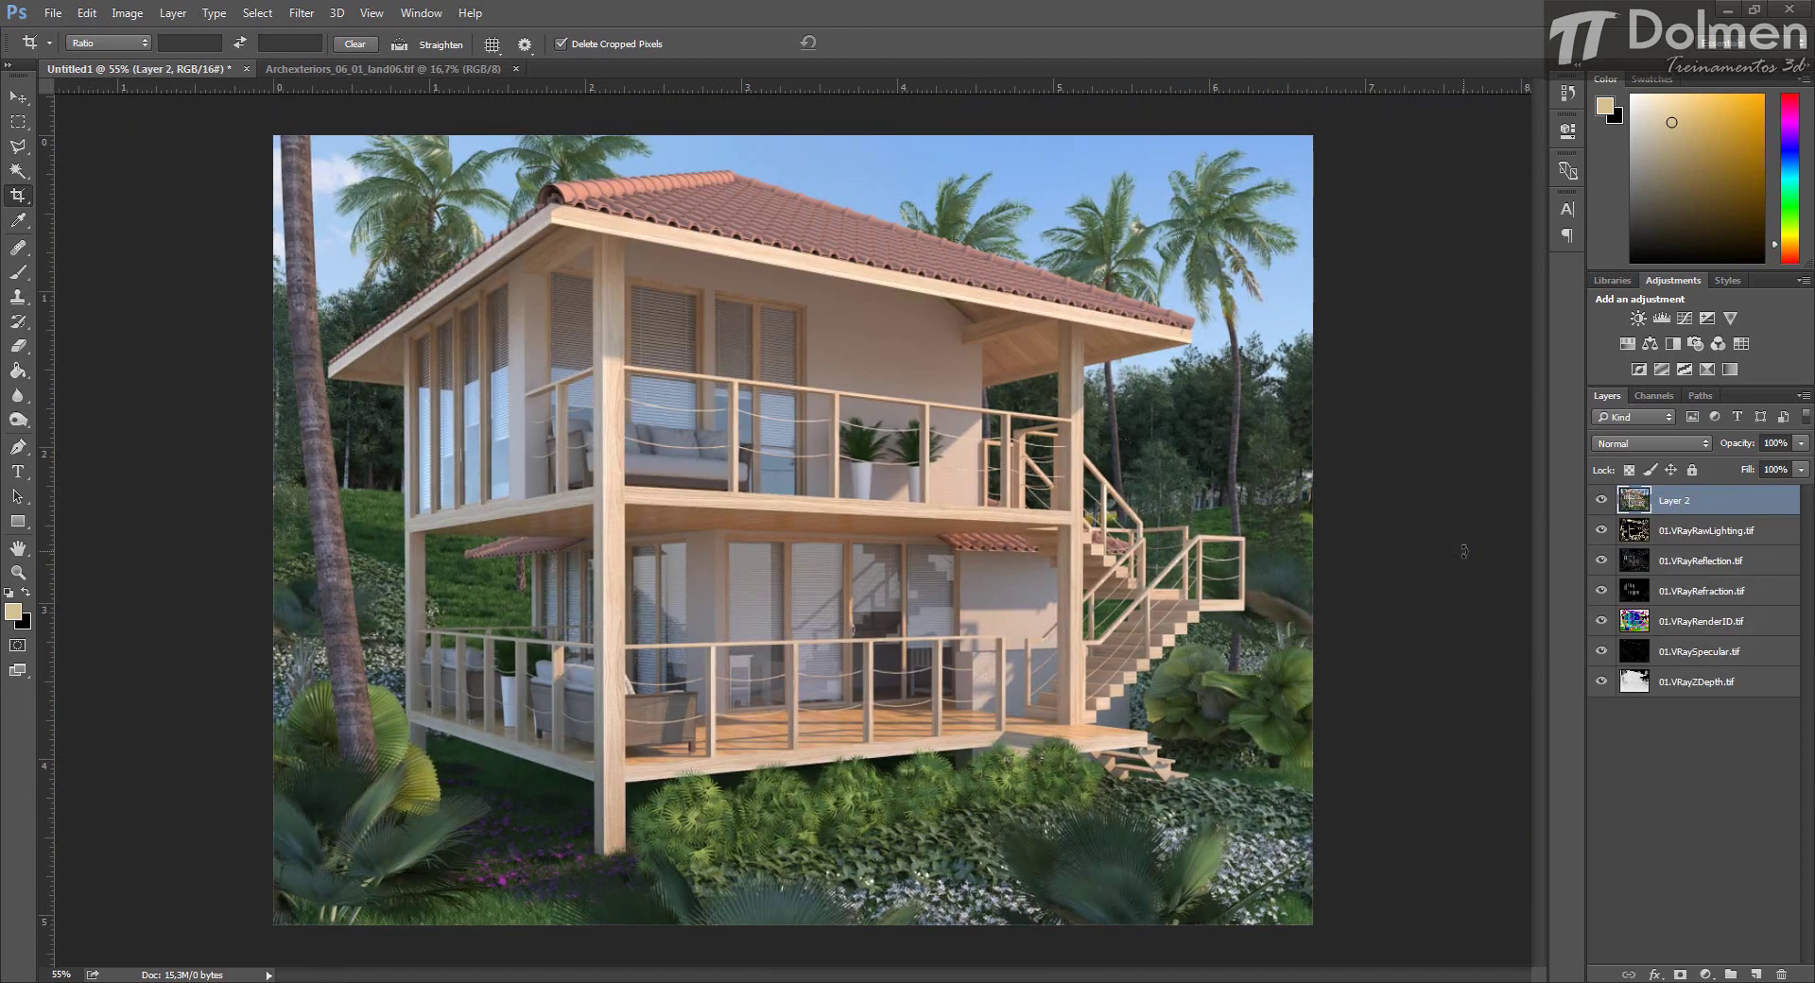
{"action": "left_click", "coordinate": [18, 98]}
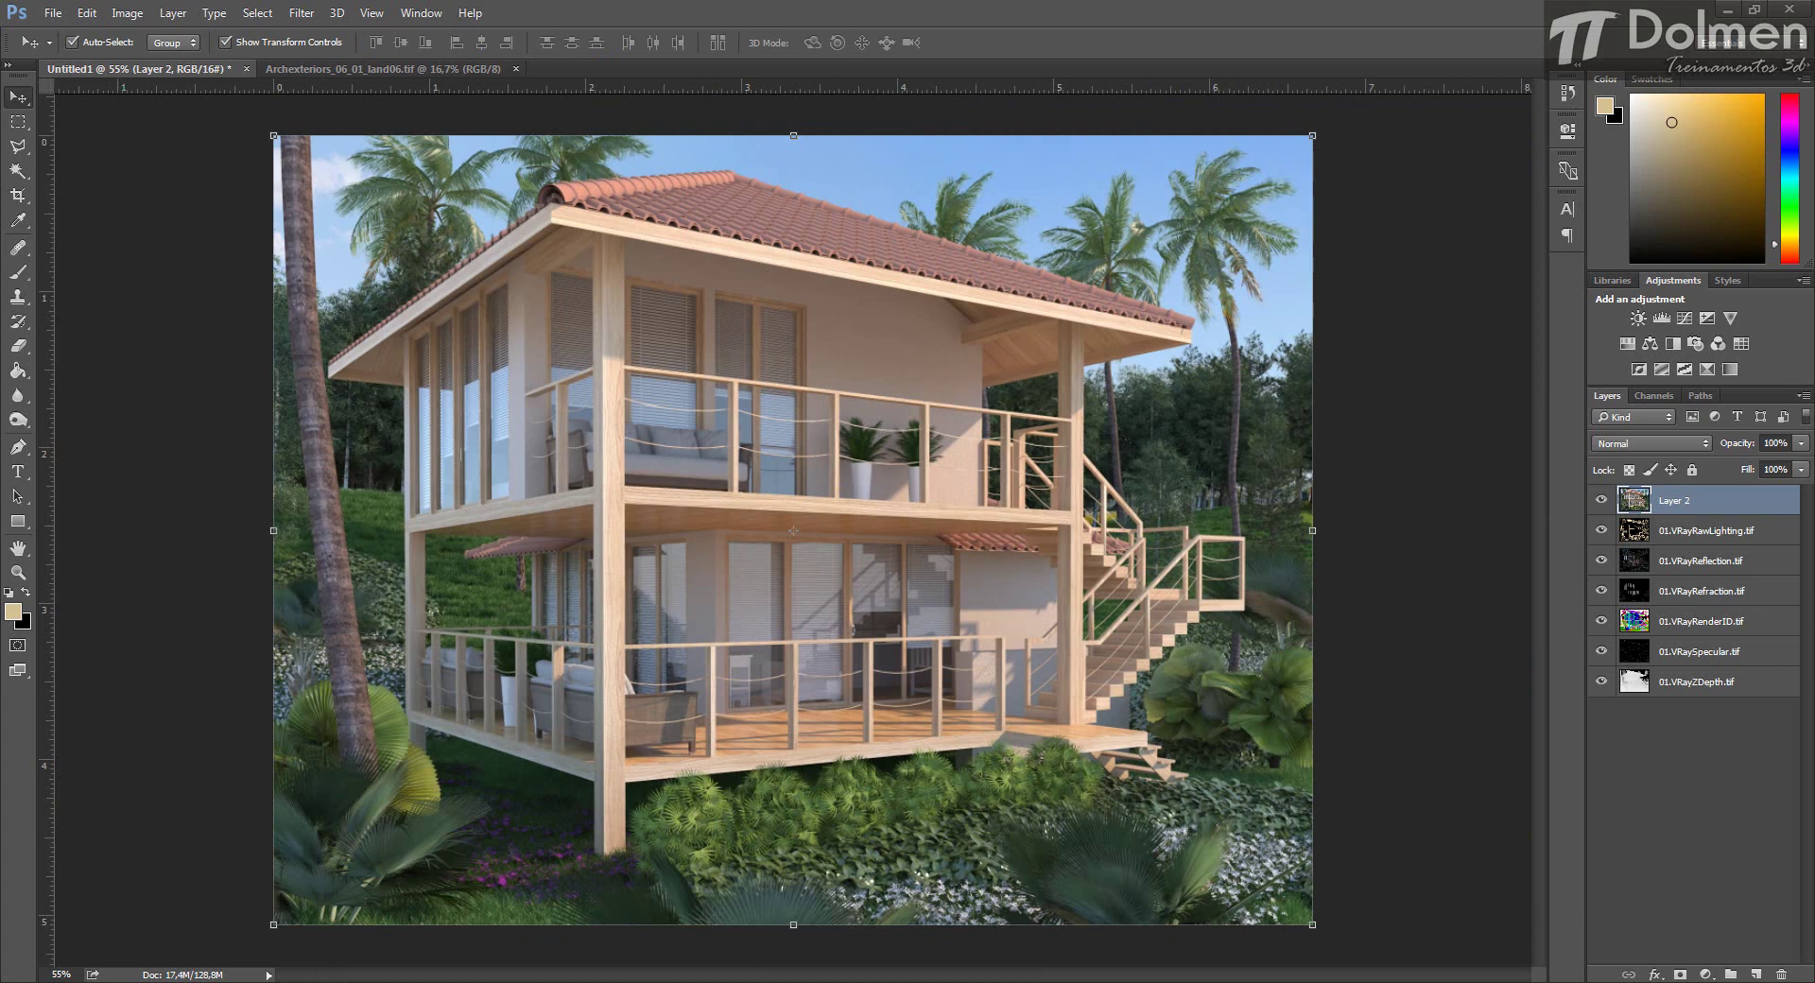
Duplicate the merged house and landscape layer.
{"action": "left_click", "coordinate": [1705, 974]}
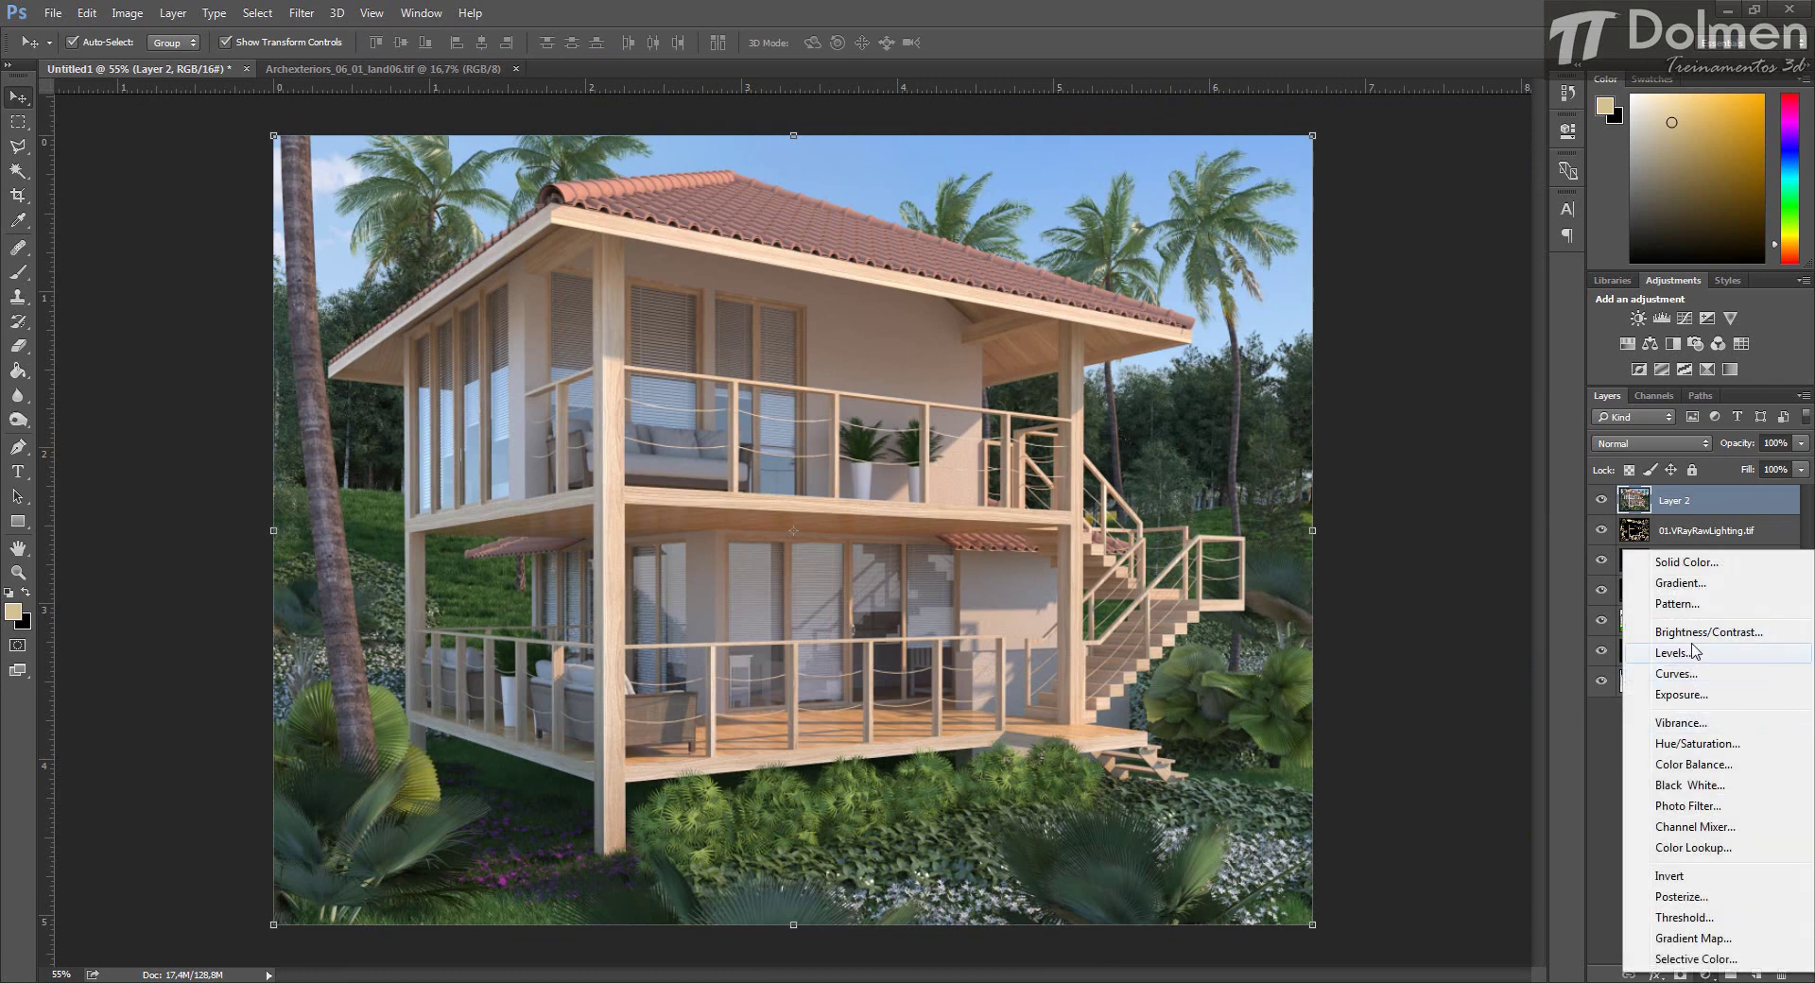
{"action": "left_click", "coordinate": [1605, 739]}
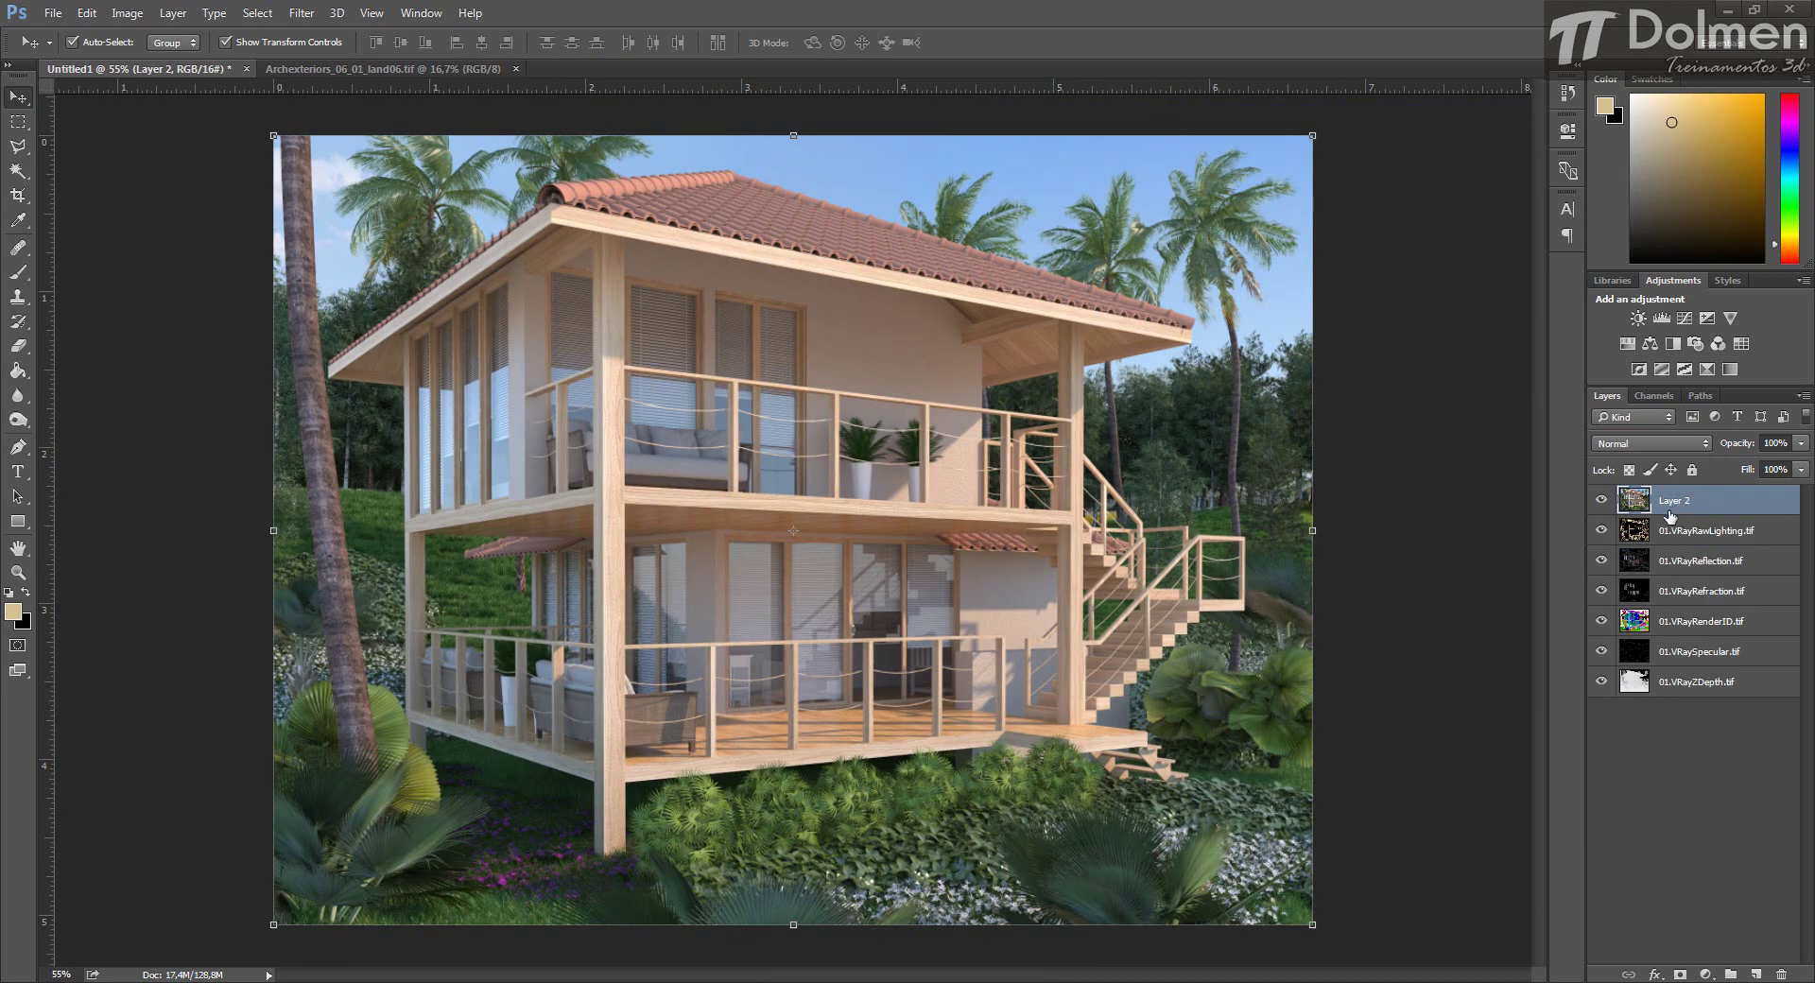
{"action": "key", "text": "ctrl+j"}
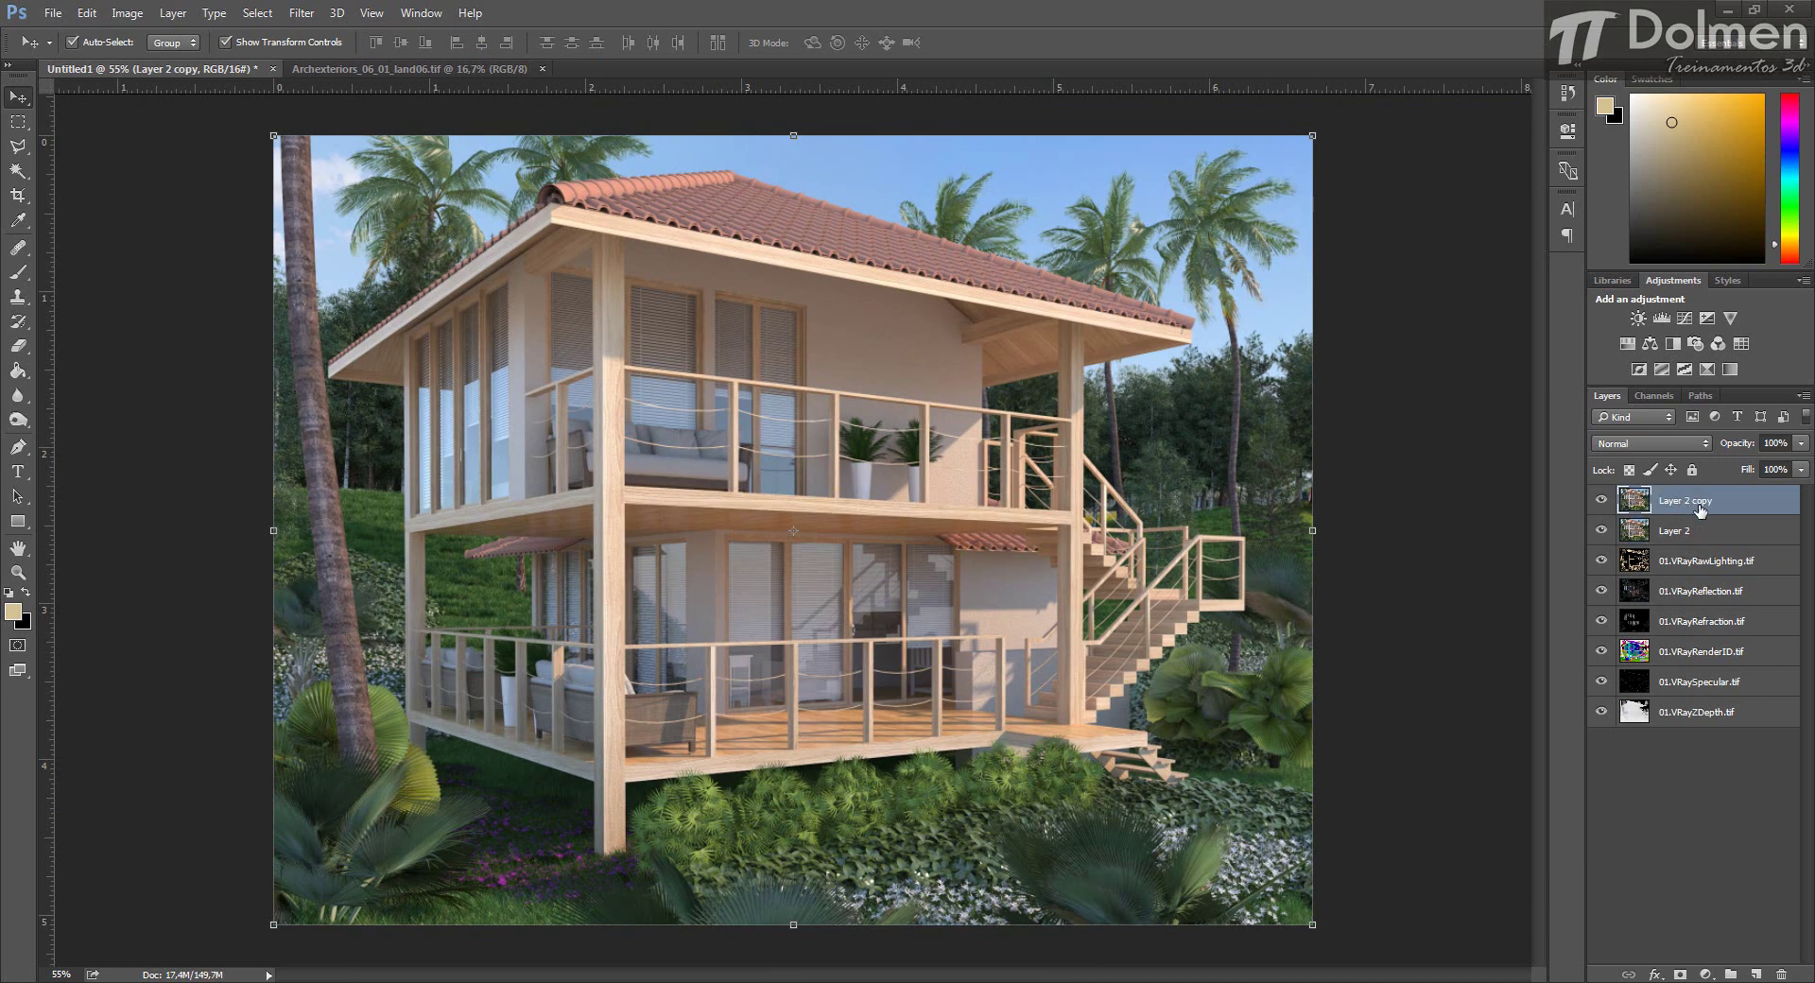
Adjust the duplicate layer's Color Balance in the midtones and set the highlights levels to -12, 0, +10.
{"action": "left_click", "coordinate": [127, 13]}
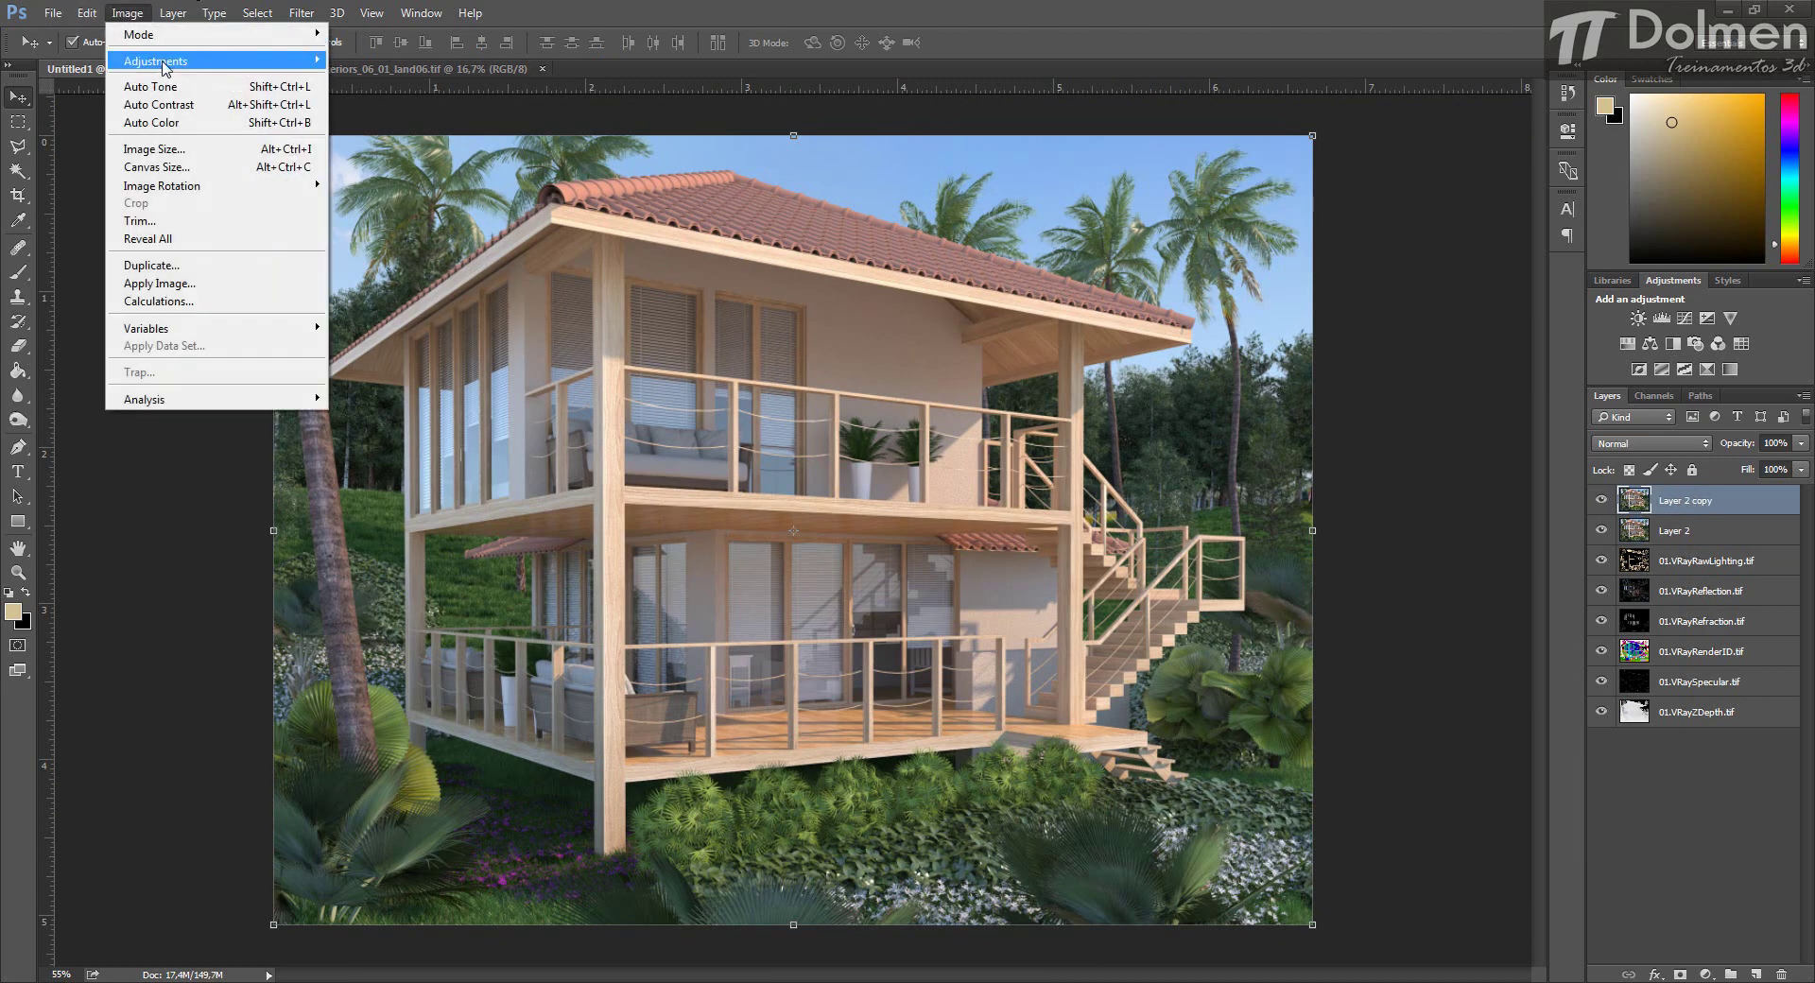
{"action": "mouse_move", "coordinate": [164, 64]}
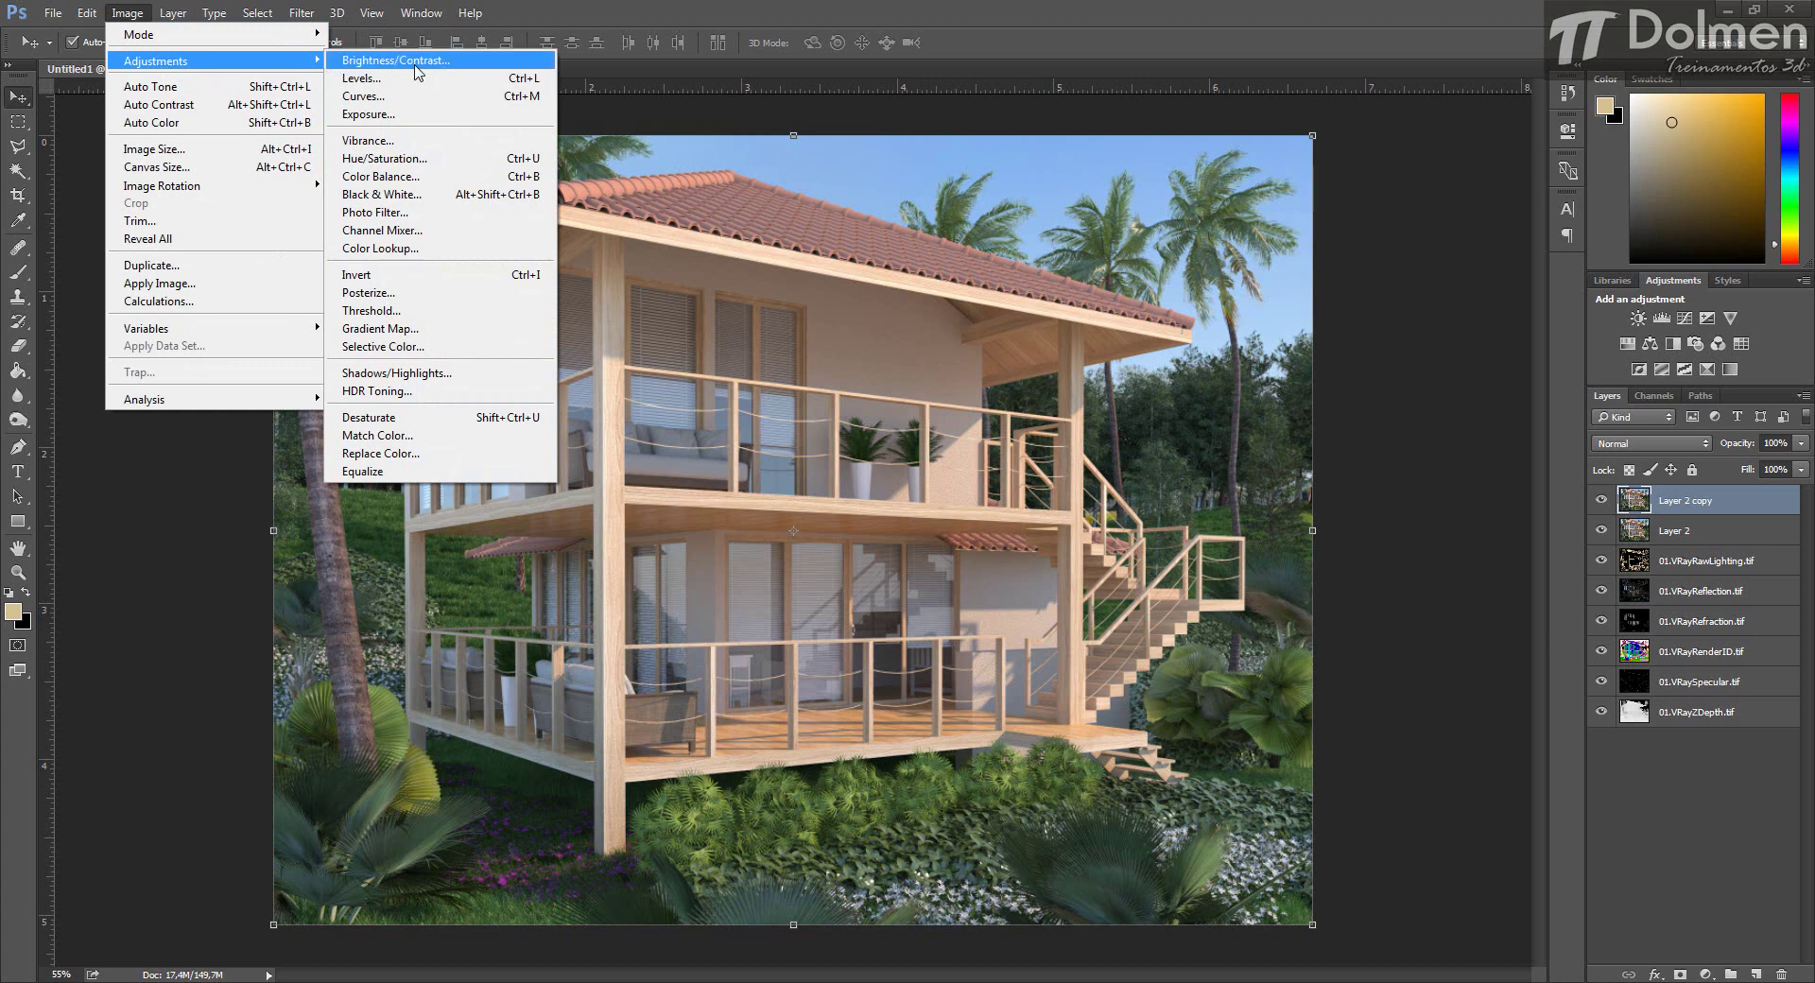
{"action": "left_click", "coordinate": [437, 177]}
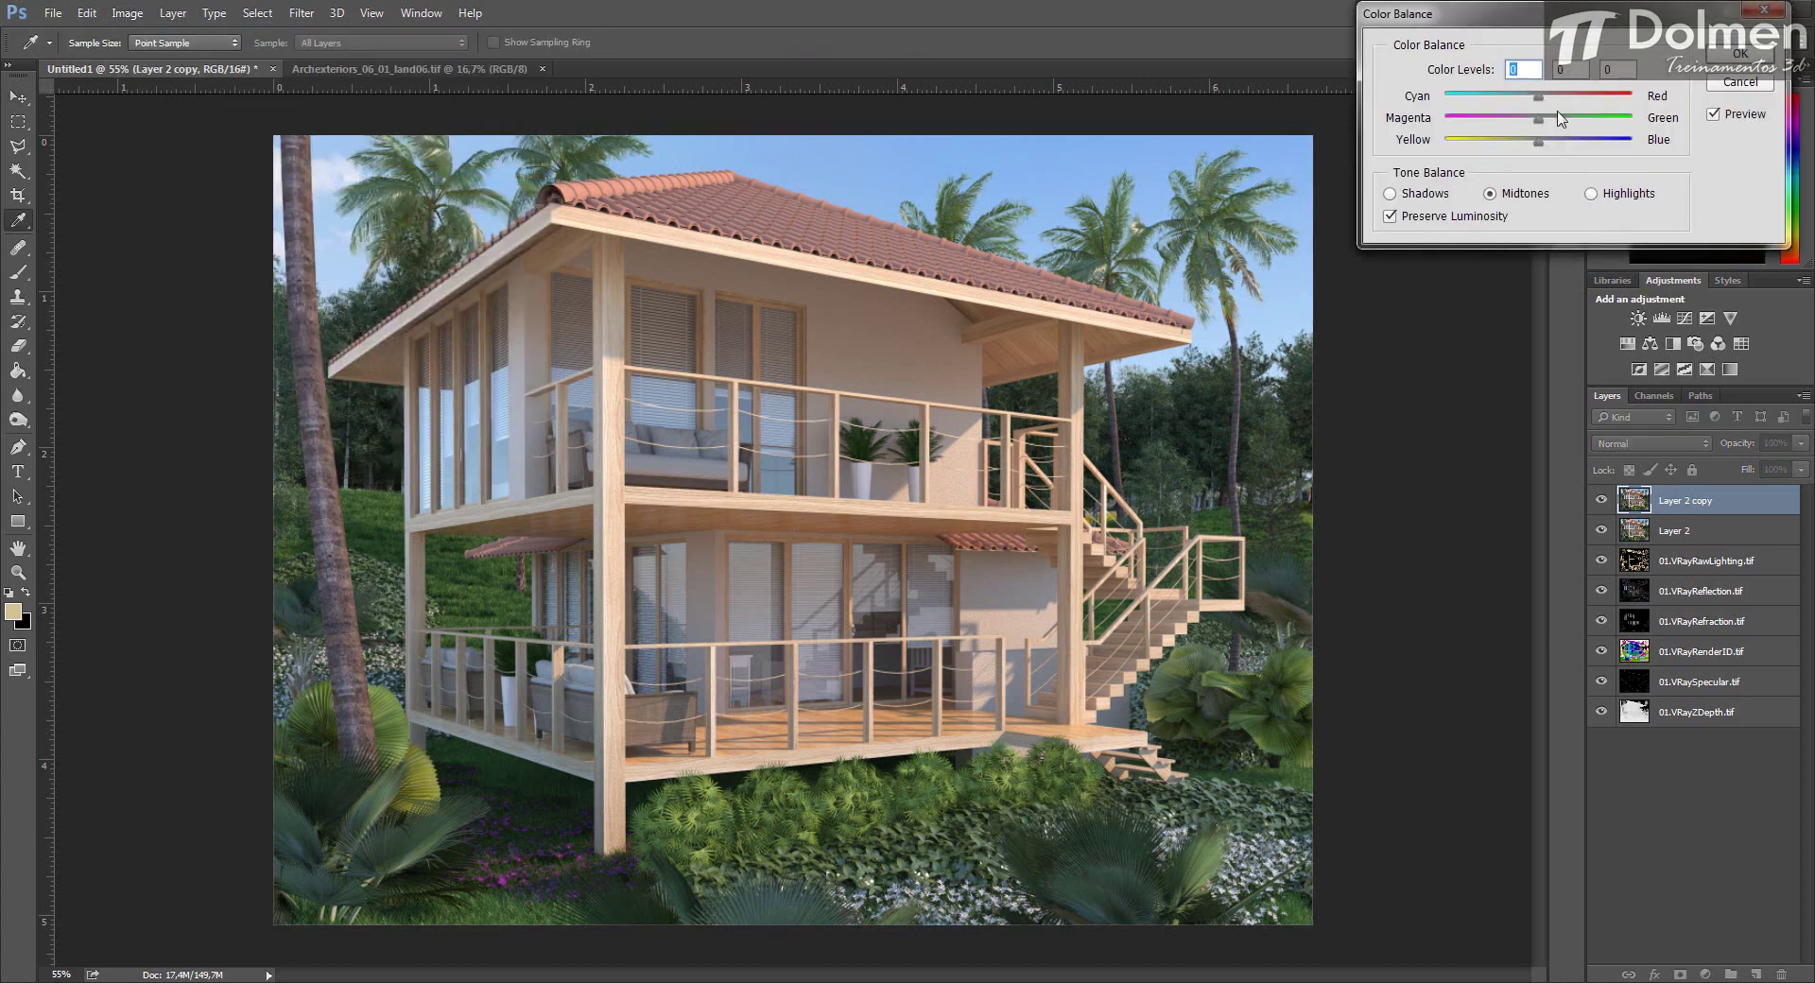
{"action": "left_click_drag", "start_coordinate": [1542, 148], "coordinate": [1553, 102]}
{"action": "left_click", "coordinate": [1553, 102]}
{"action": "left_click", "coordinate": [1591, 193]}
{"action": "left_click_drag", "start_coordinate": [1534, 143], "coordinate": [1529, 98]}
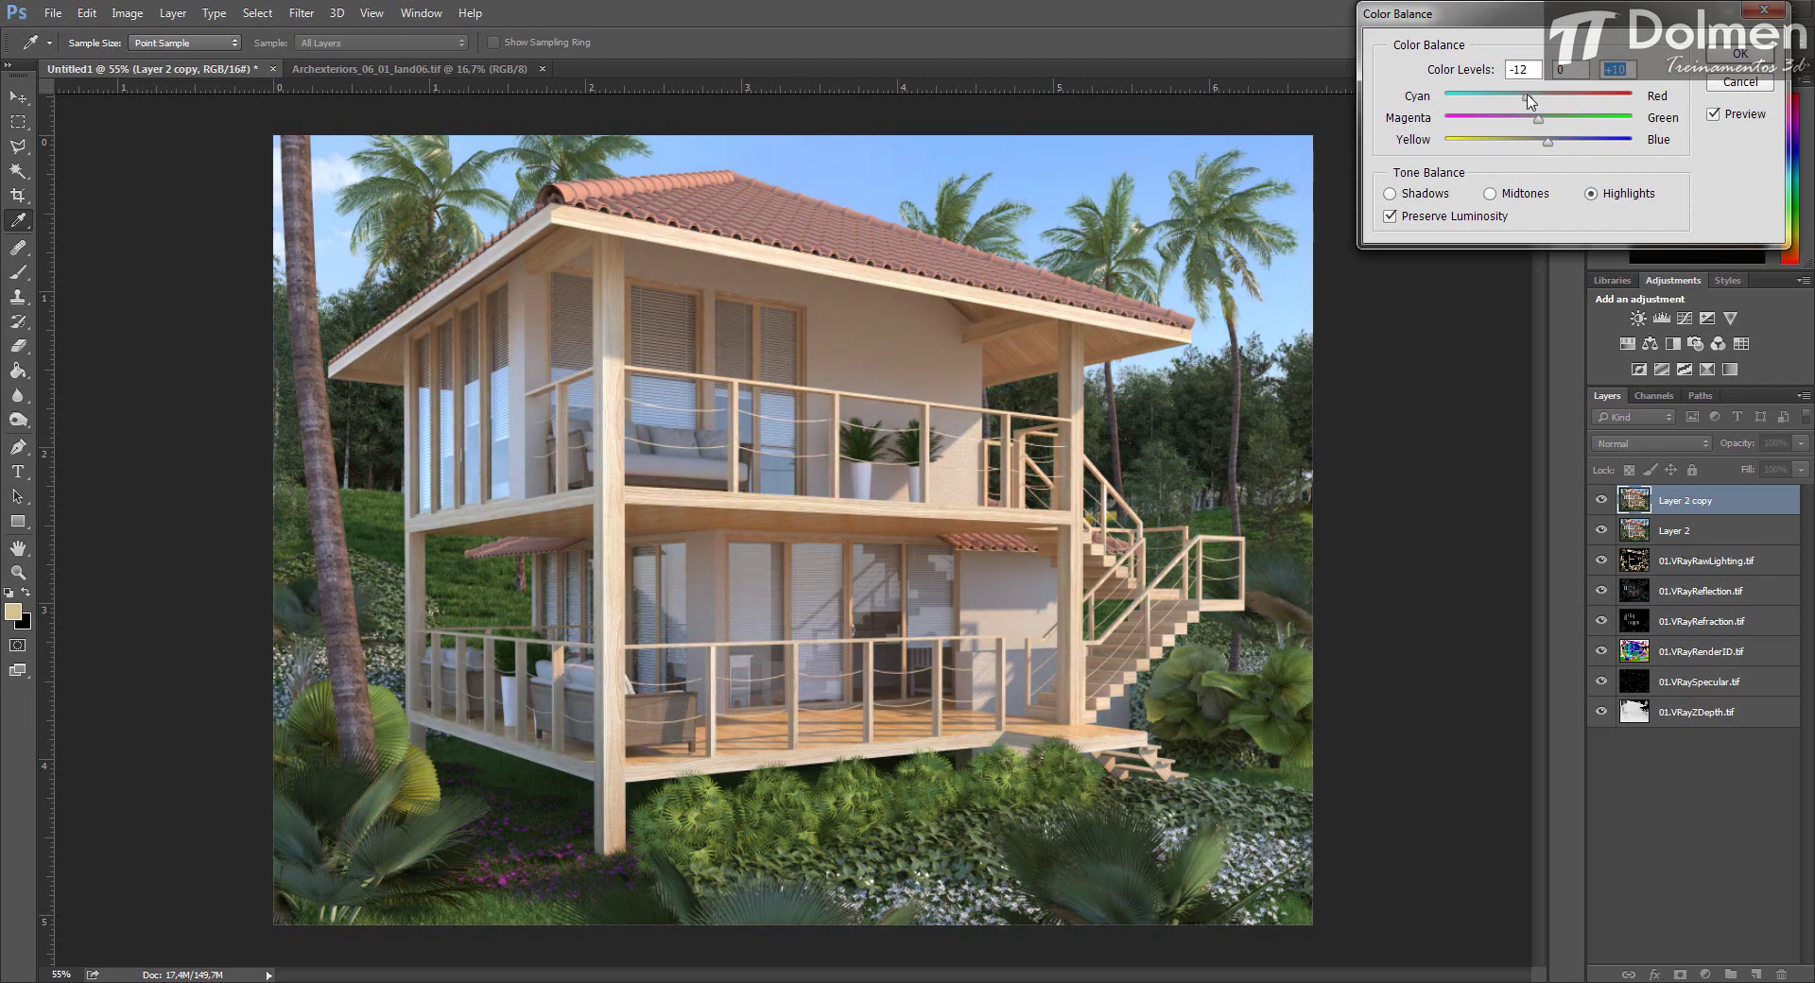
{"action": "left_click_drag", "start_coordinate": [1529, 97], "coordinate": [1528, 97]}
Compare the image with and without the Color Balance preview and apply the correction.
{"action": "left_click", "coordinate": [1744, 117]}
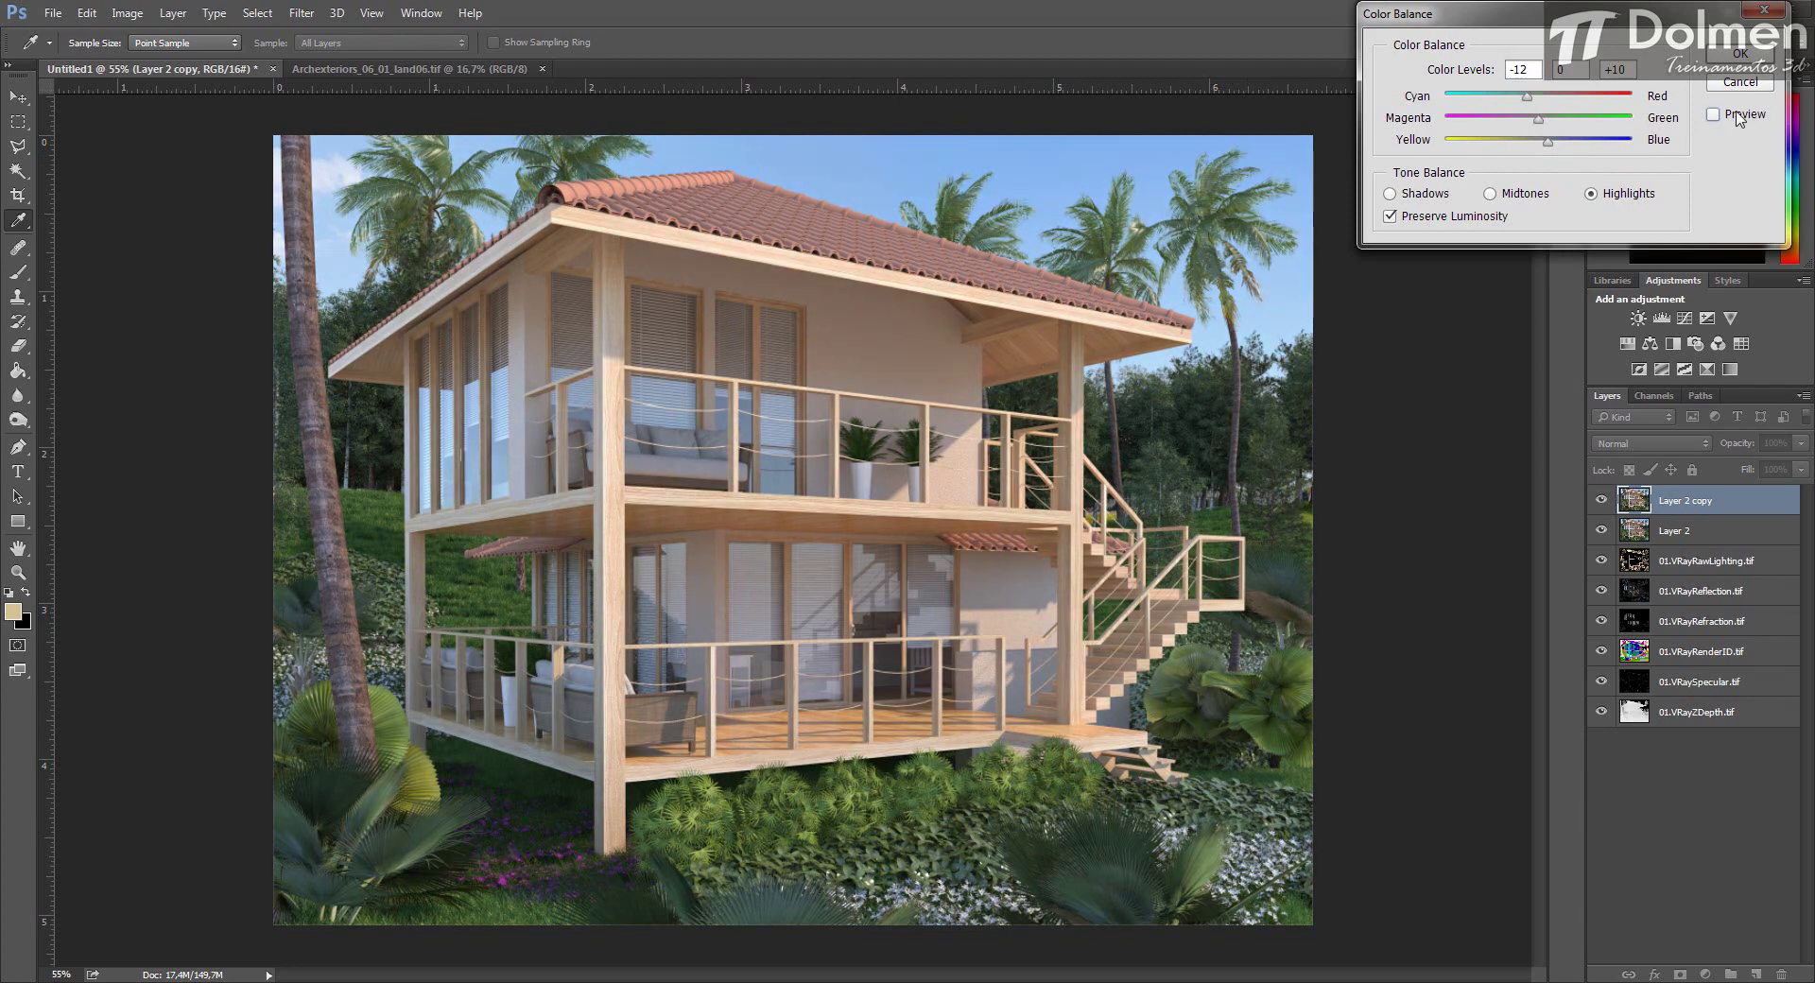
{"action": "left_click", "coordinate": [1738, 115]}
{"action": "left_click", "coordinate": [1737, 116]}
{"action": "left_click", "coordinate": [1738, 115]}
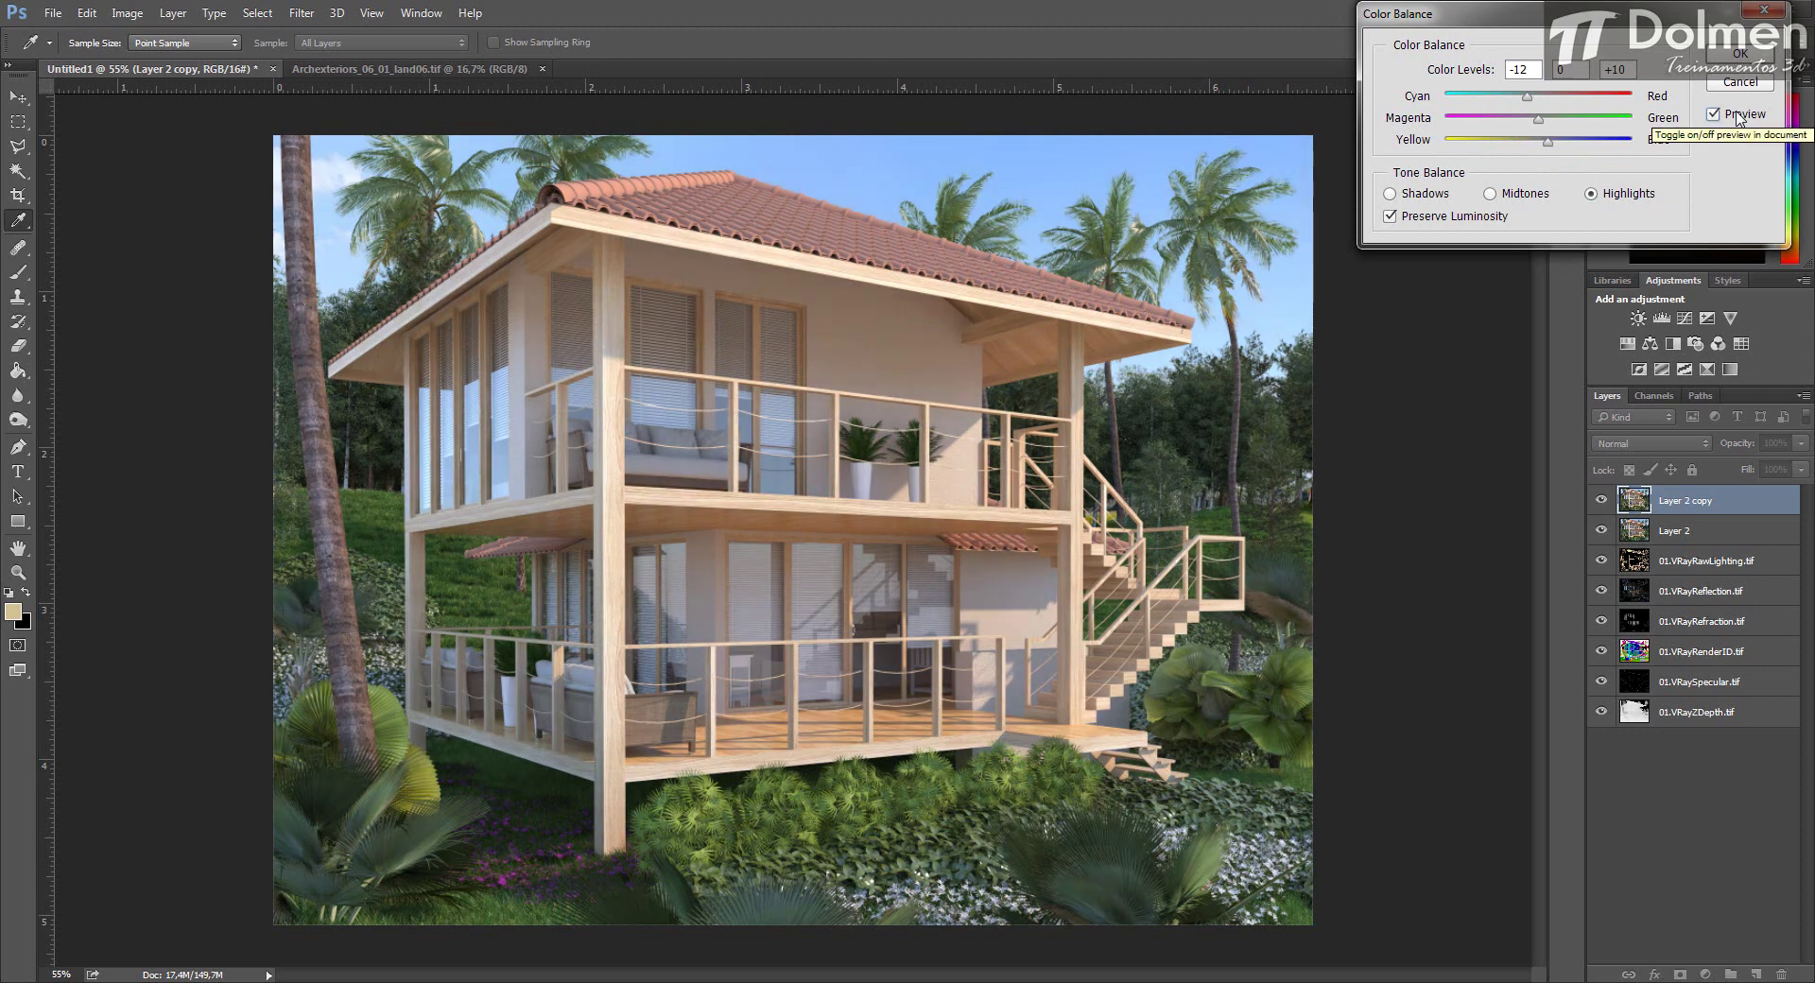
{"action": "left_click", "coordinate": [1737, 116]}
{"action": "left_click", "coordinate": [1738, 115]}
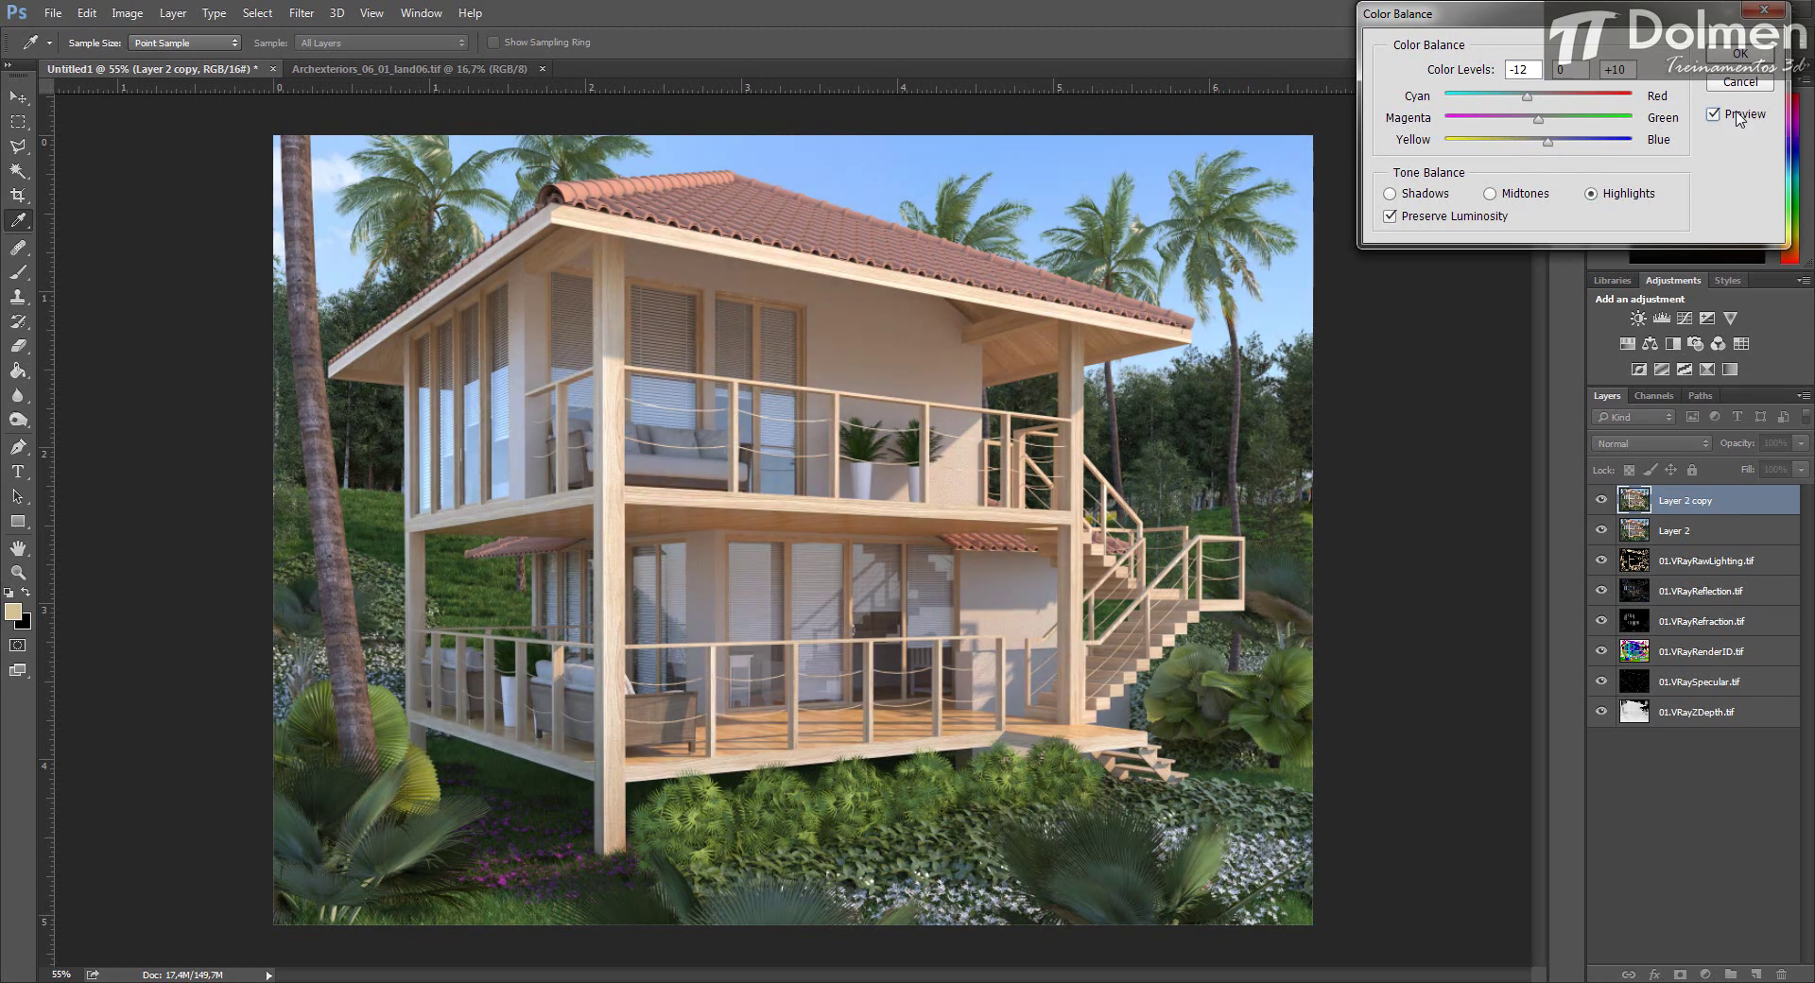
{"action": "left_click", "coordinate": [1737, 115]}
{"action": "left_click", "coordinate": [1738, 115]}
{"action": "left_click", "coordinate": [1744, 55]}
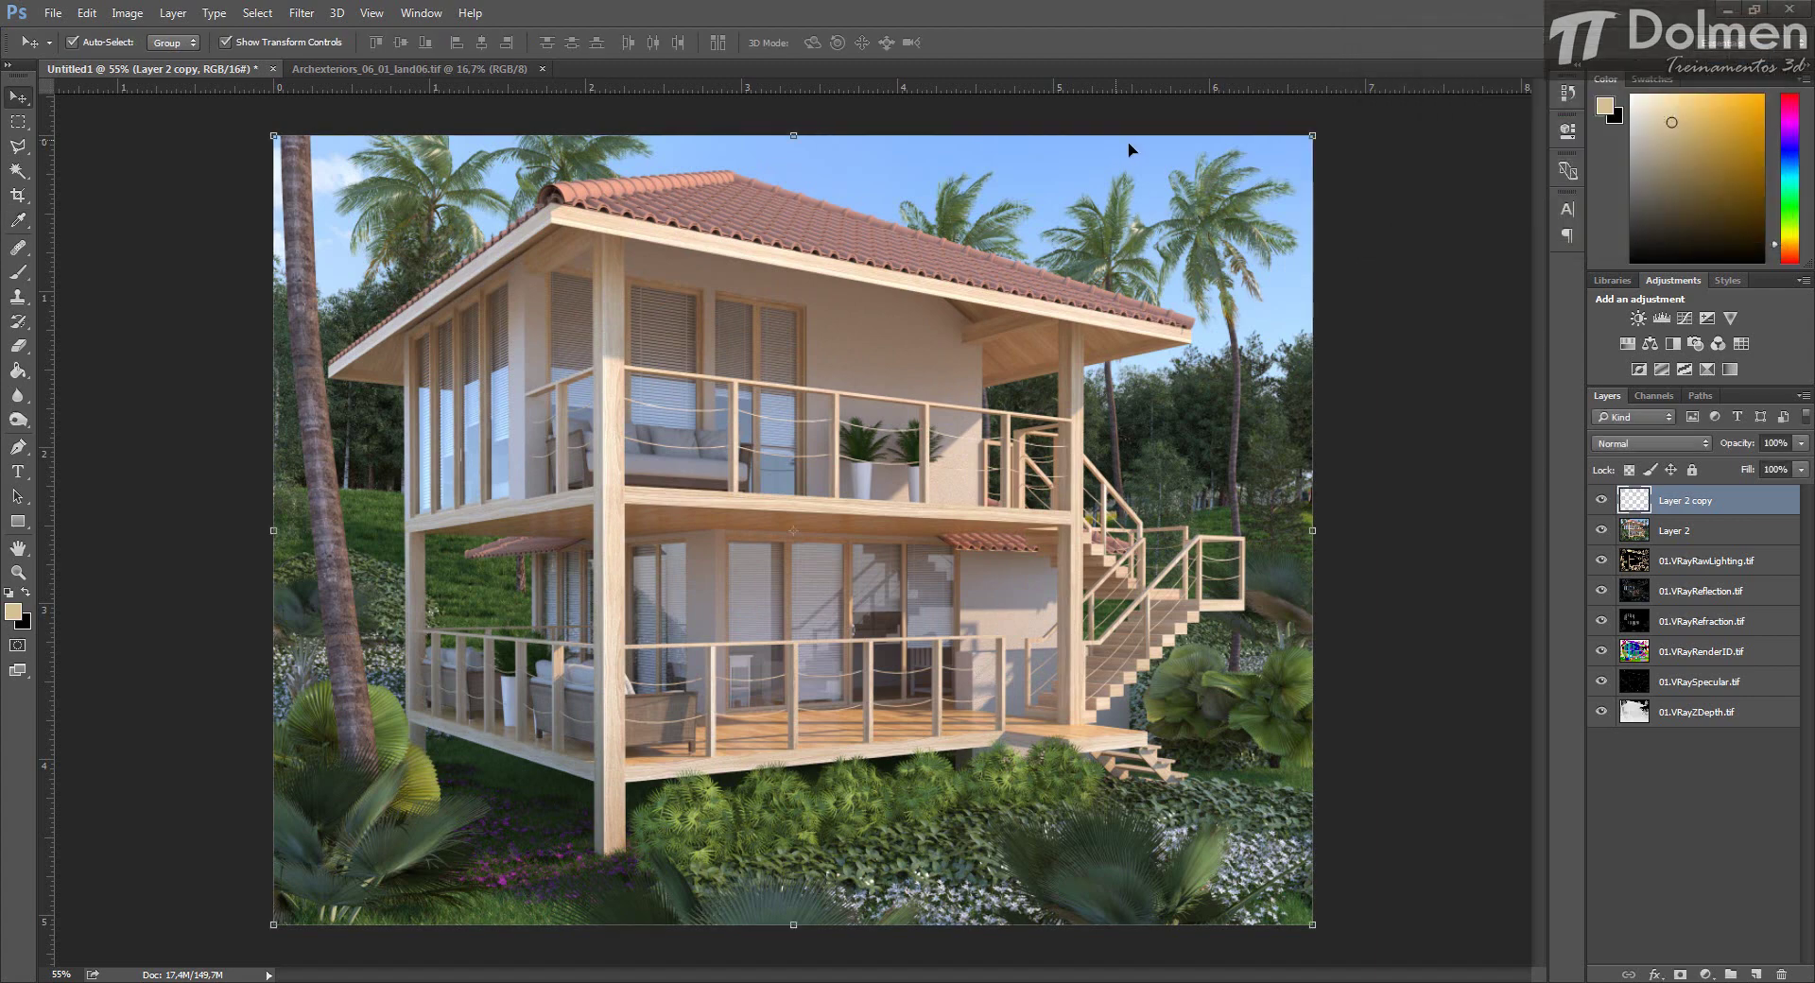
Adjust the duplicate layer's Levels in the RGB channel, setting the input levels to 18, 1.11 and 247.
{"action": "left_click", "coordinate": [127, 13]}
{"action": "mouse_move", "coordinate": [132, 61]}
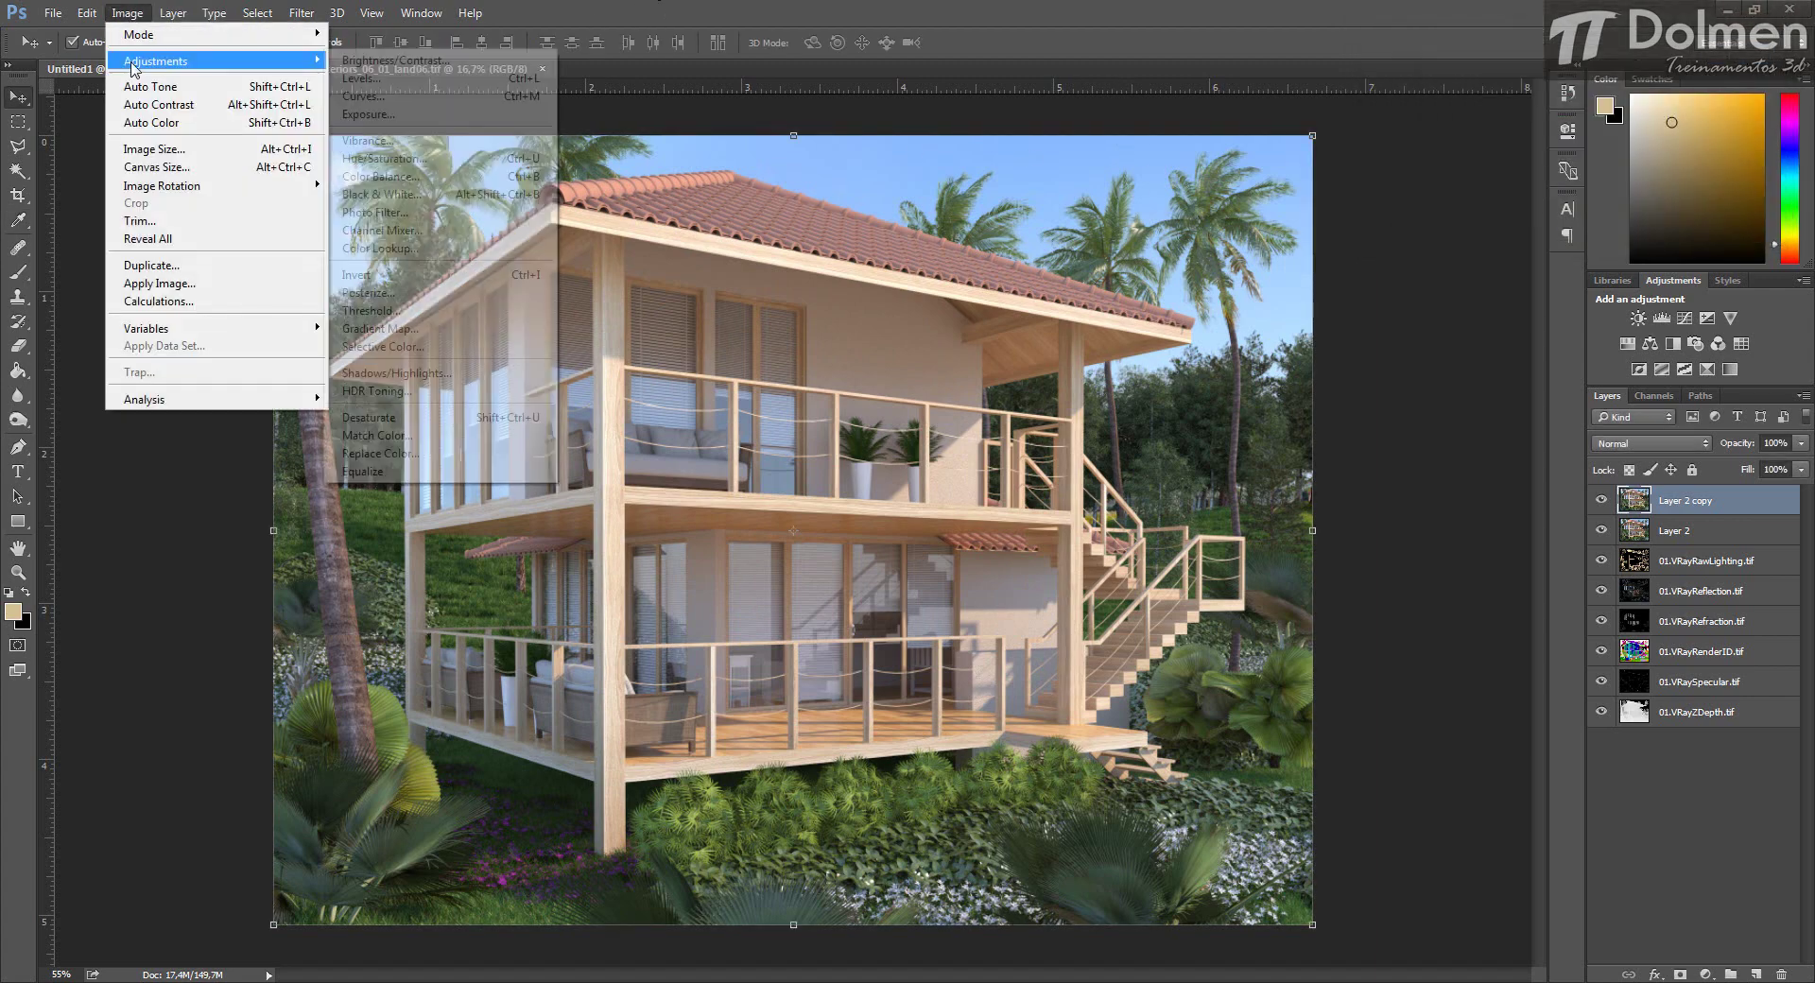
{"action": "left_click", "coordinate": [364, 79]}
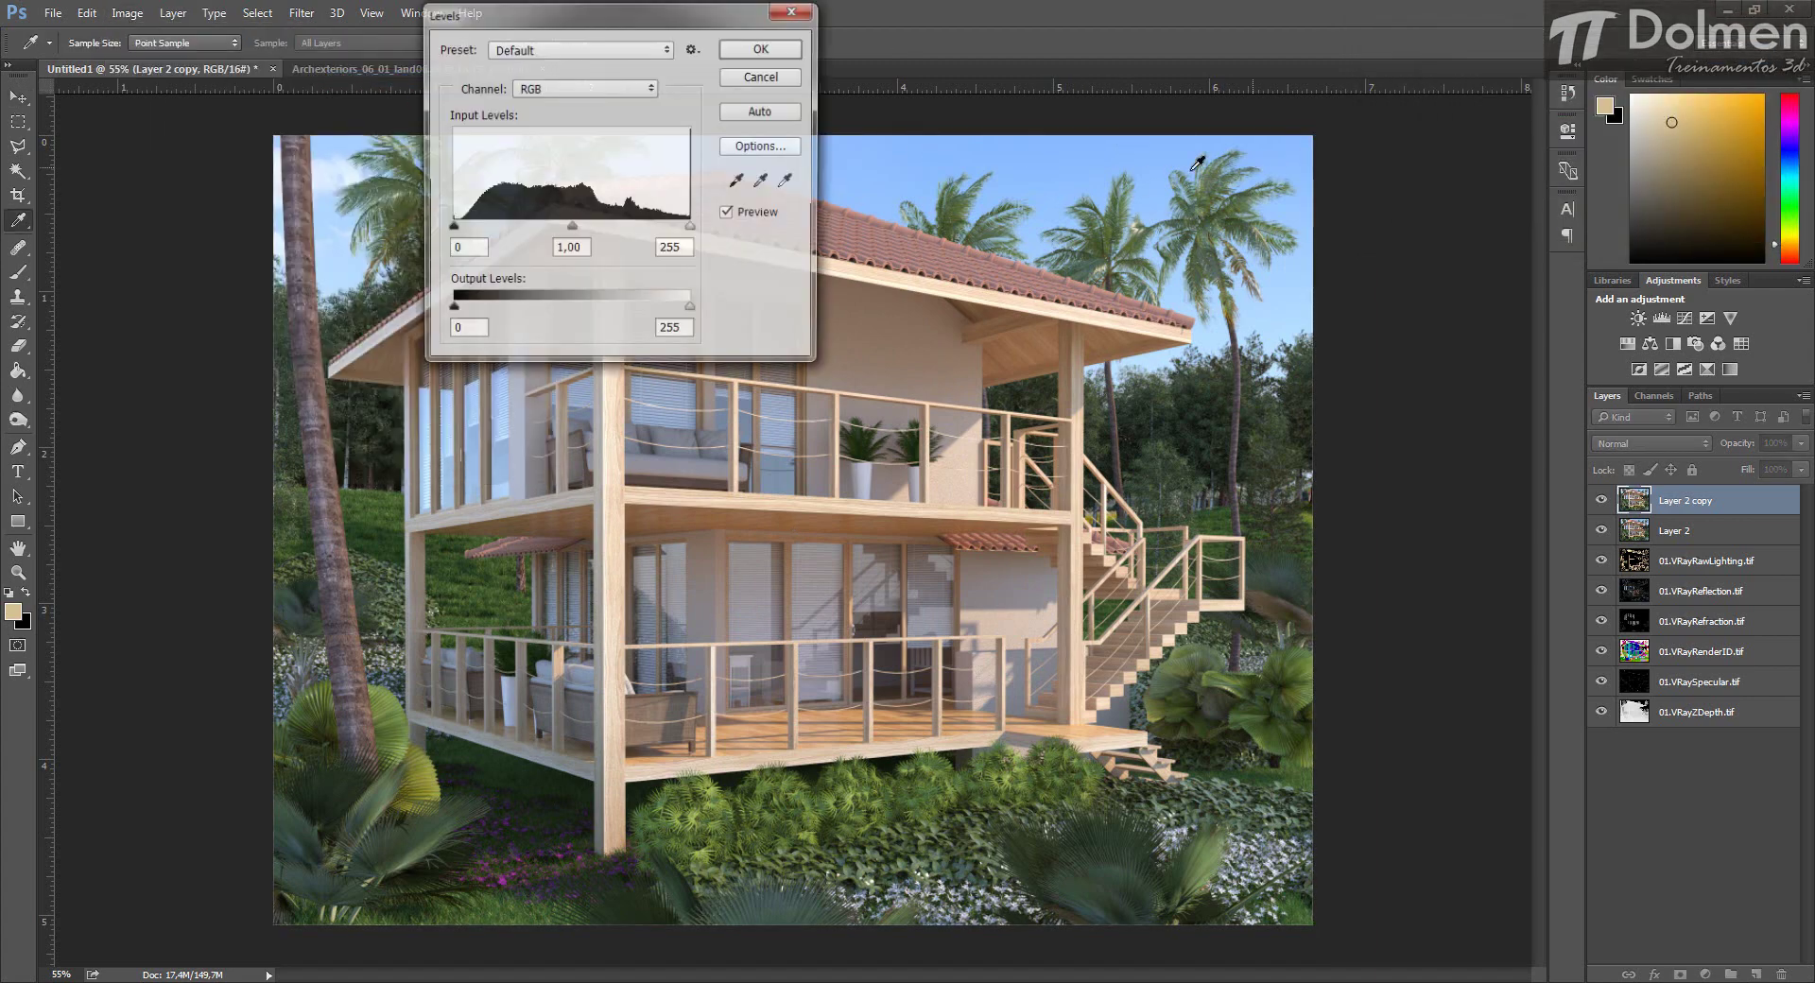
{"action": "left_click_drag", "start_coordinate": [450, 14], "coordinate": [1386, 36]}
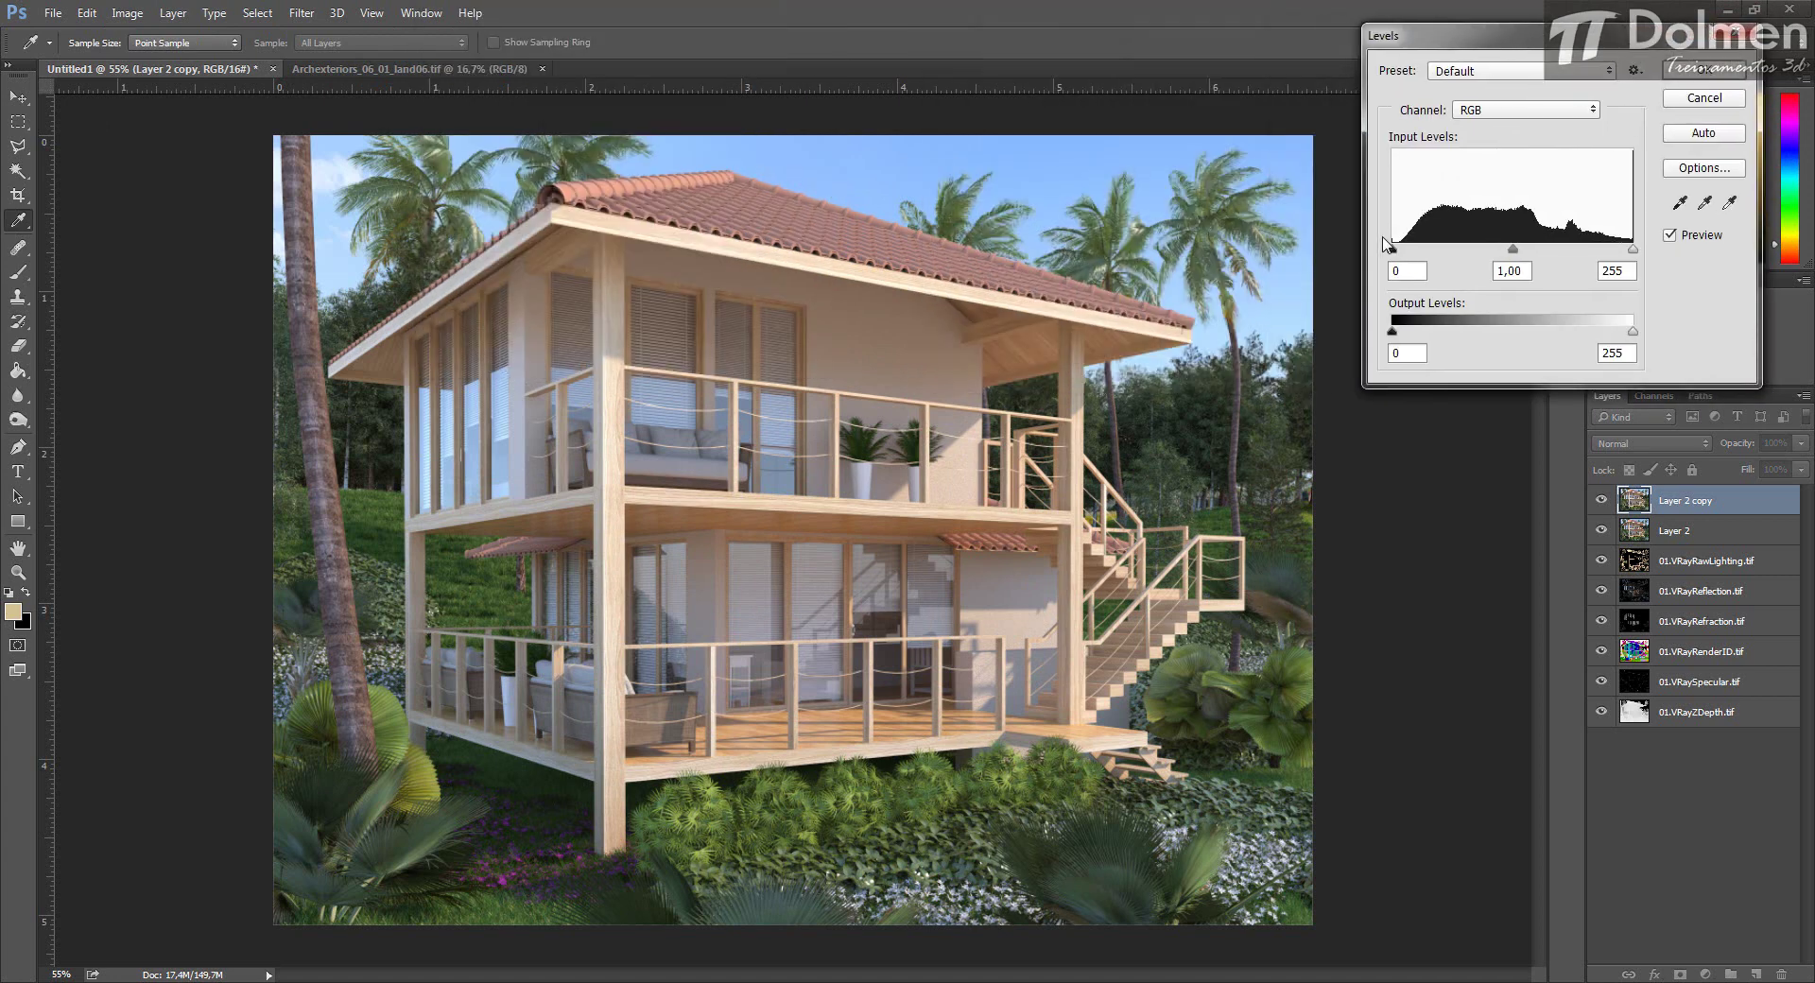
{"action": "left_click_drag", "start_coordinate": [1393, 246], "coordinate": [1405, 249]}
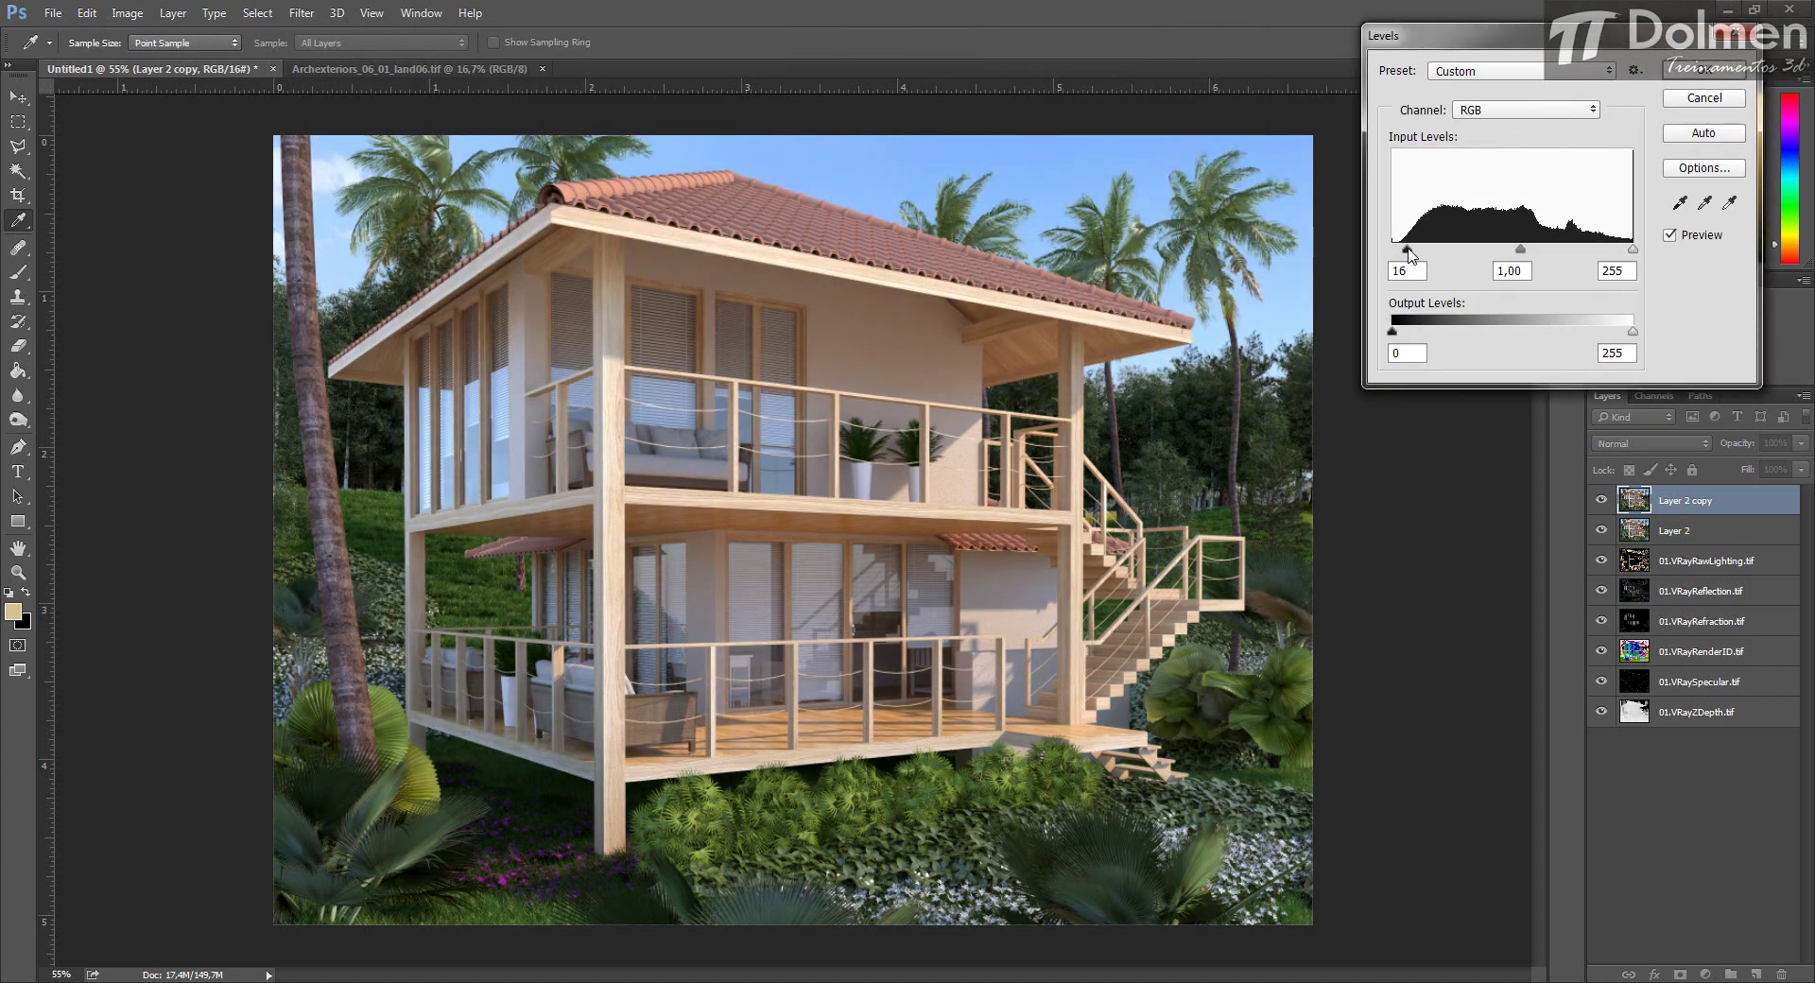
{"action": "left_click_drag", "start_coordinate": [1521, 250], "coordinate": [1516, 257]}
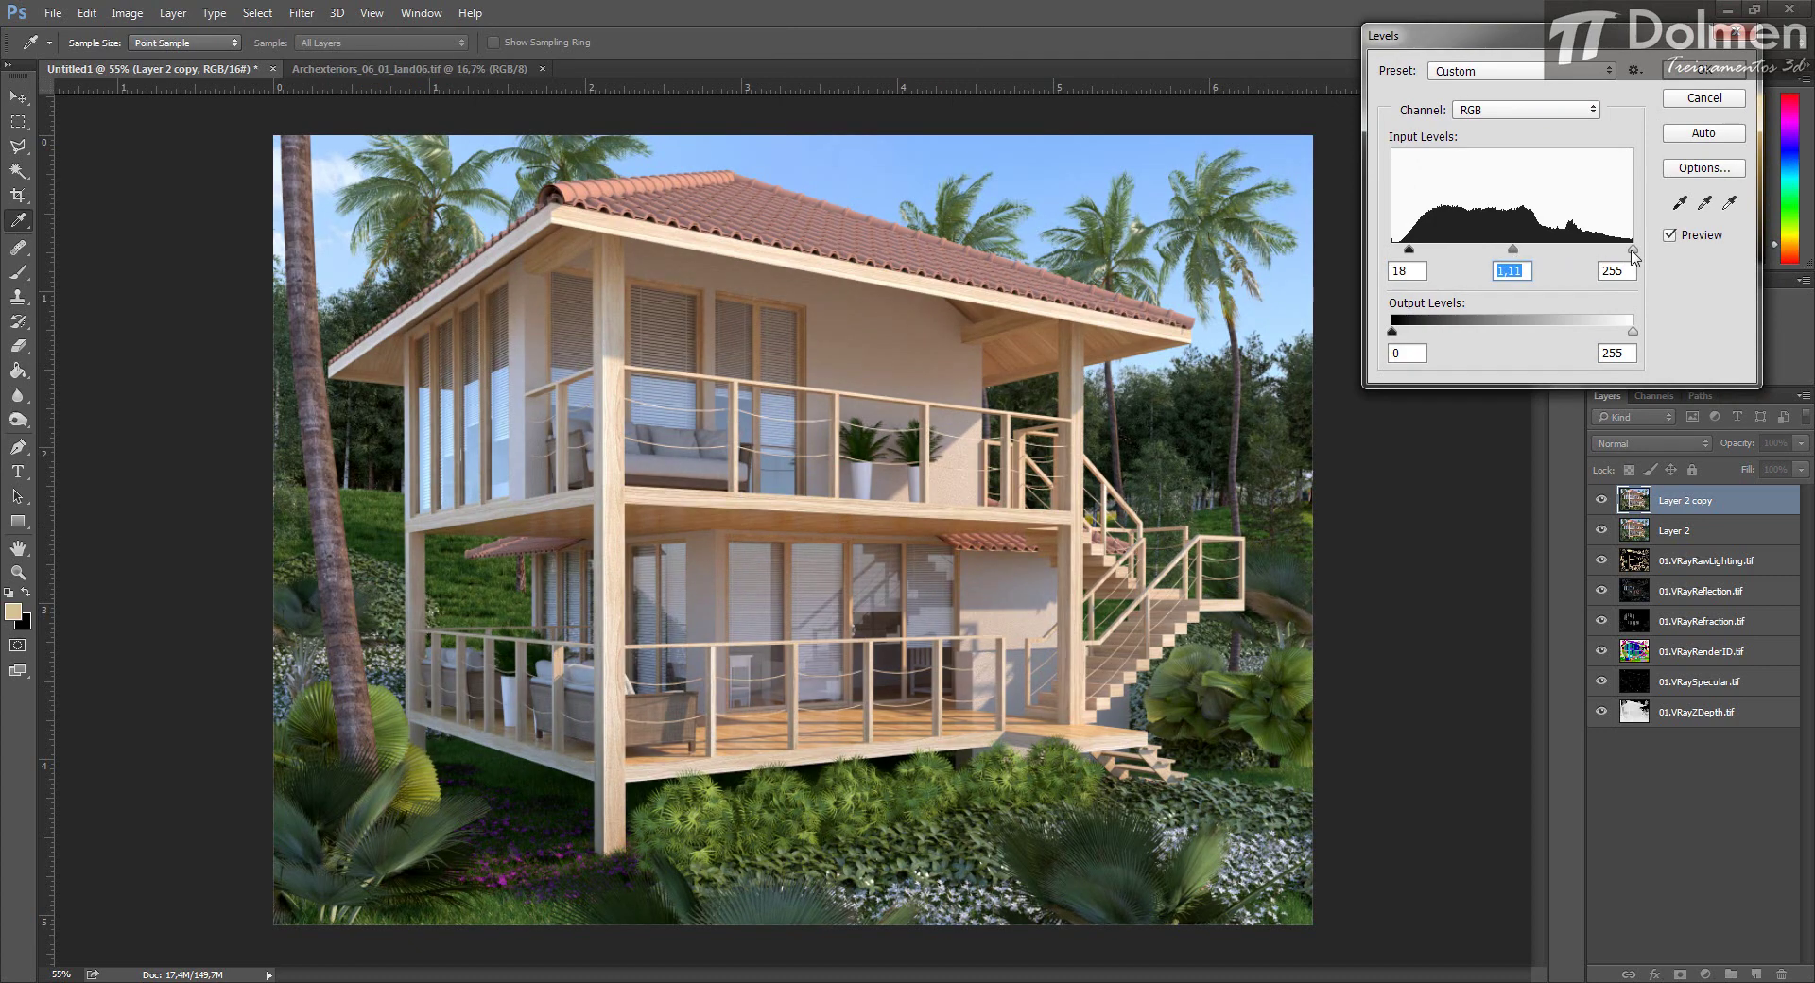
{"action": "left_click_drag", "start_coordinate": [1634, 250], "coordinate": [1583, 254]}
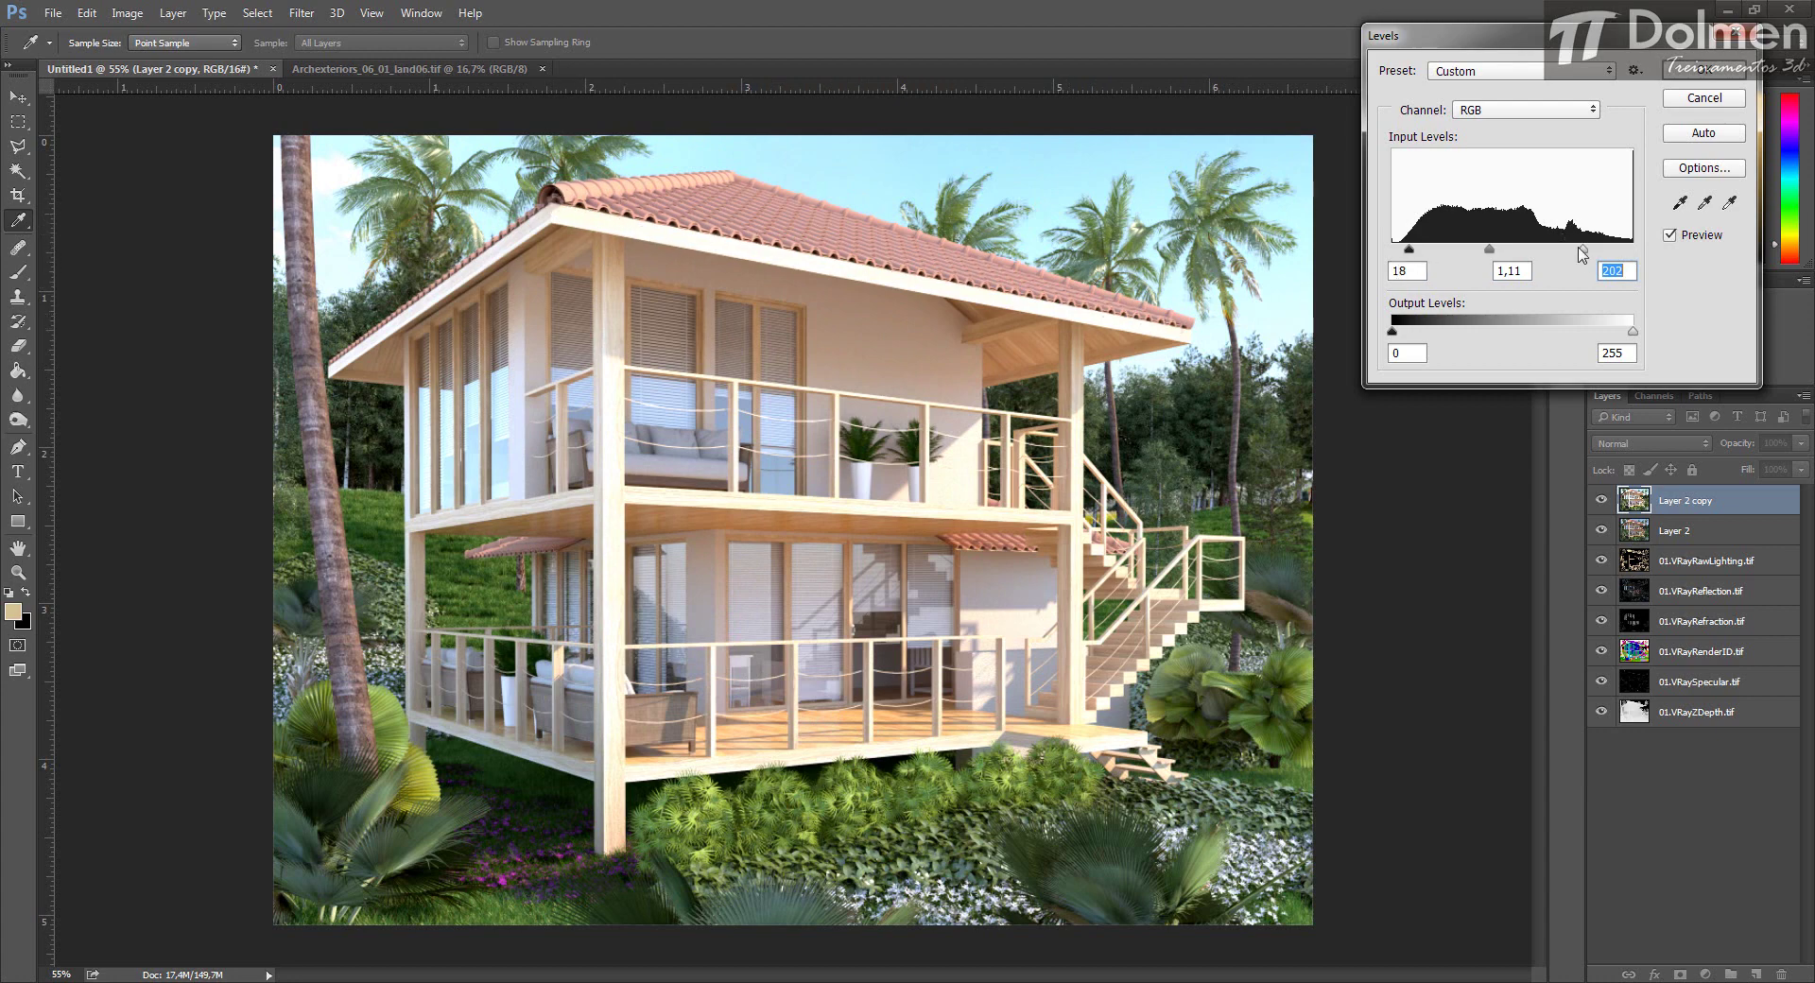
{"action": "left_click_drag", "start_coordinate": [1583, 251], "coordinate": [1626, 252]}
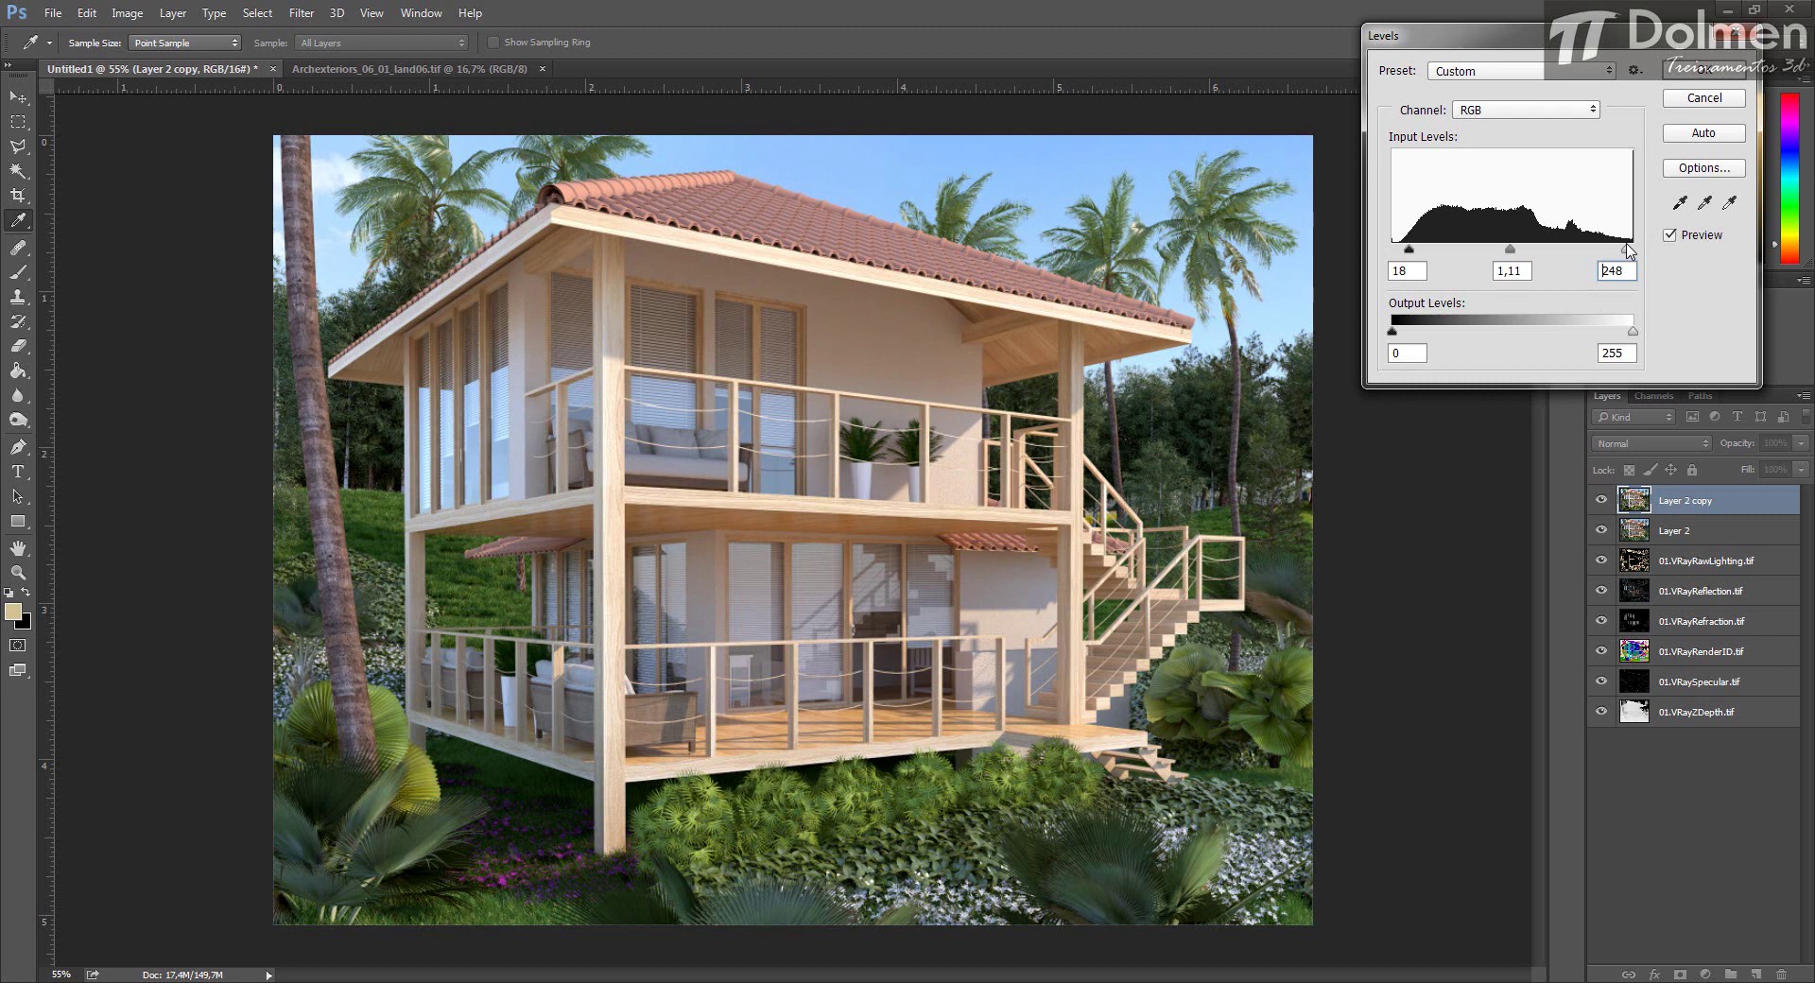
{"action": "left_click_drag", "start_coordinate": [1628, 250], "coordinate": [1625, 248]}
Compare the image with and without the Levels preview, apply the correction and return to the Move tool.
{"action": "left_click", "coordinate": [1670, 234]}
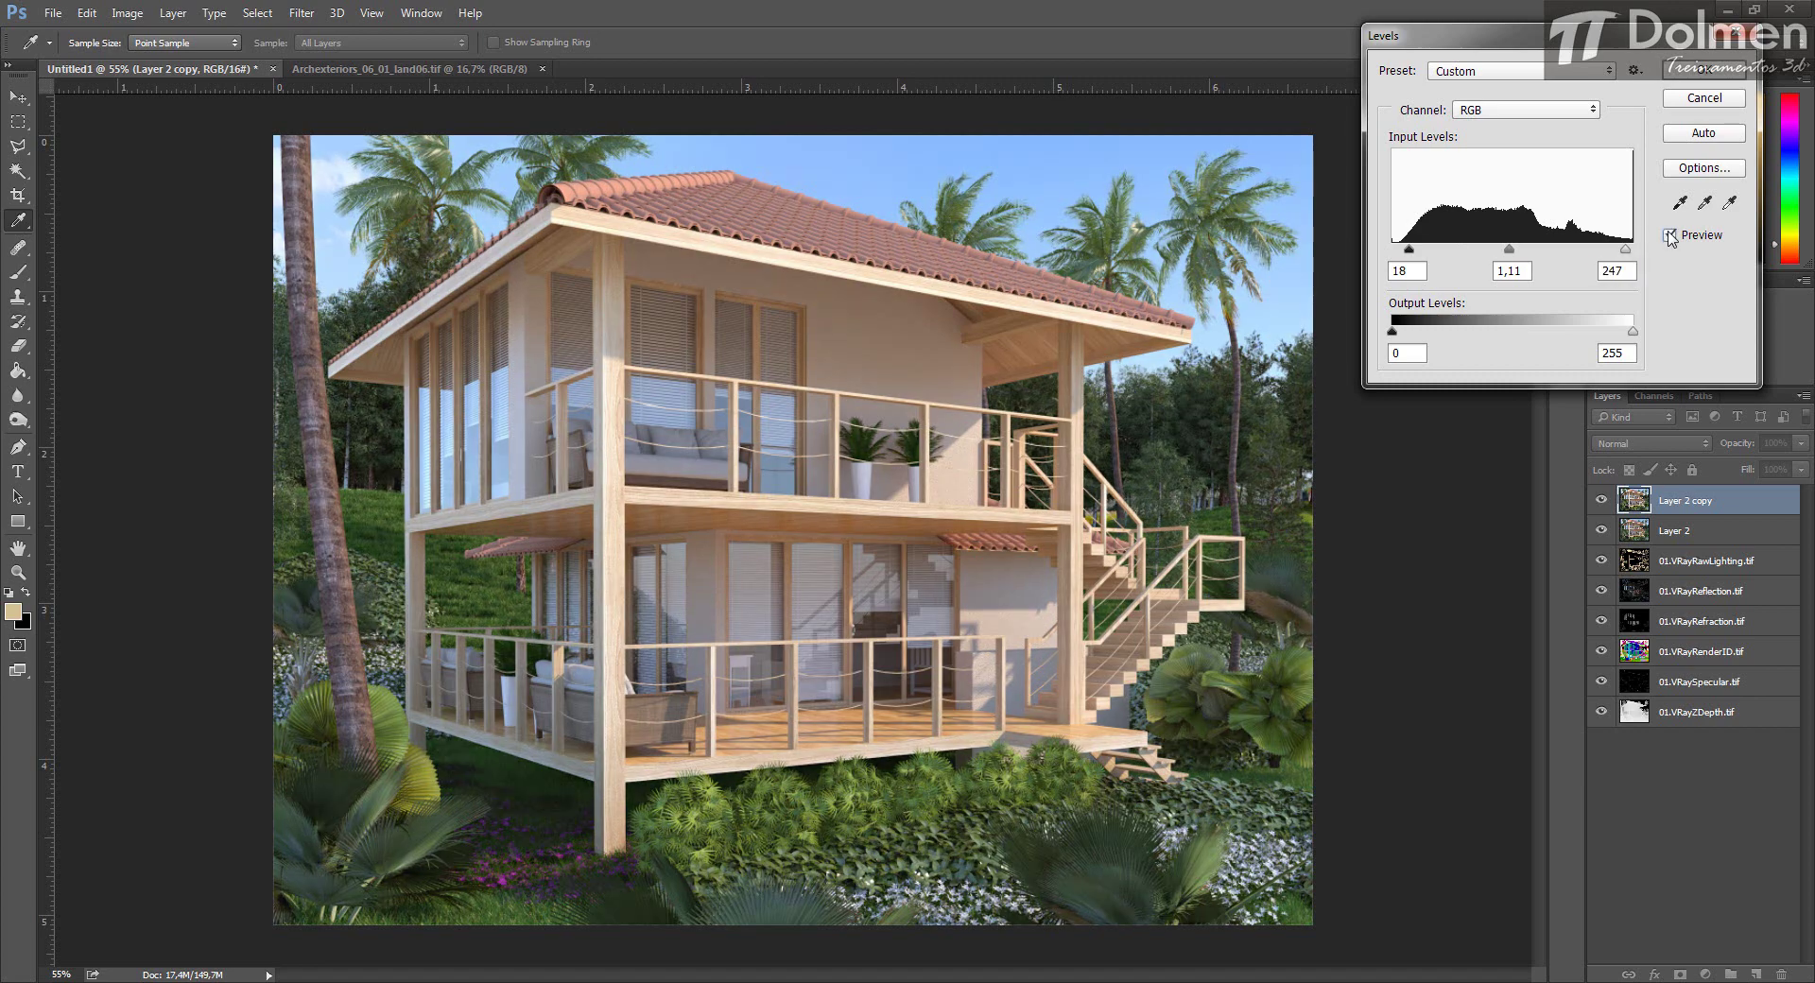
{"action": "left_click", "coordinate": [1669, 234]}
{"action": "left_click", "coordinate": [1702, 70]}
{"action": "key", "text": "v"}
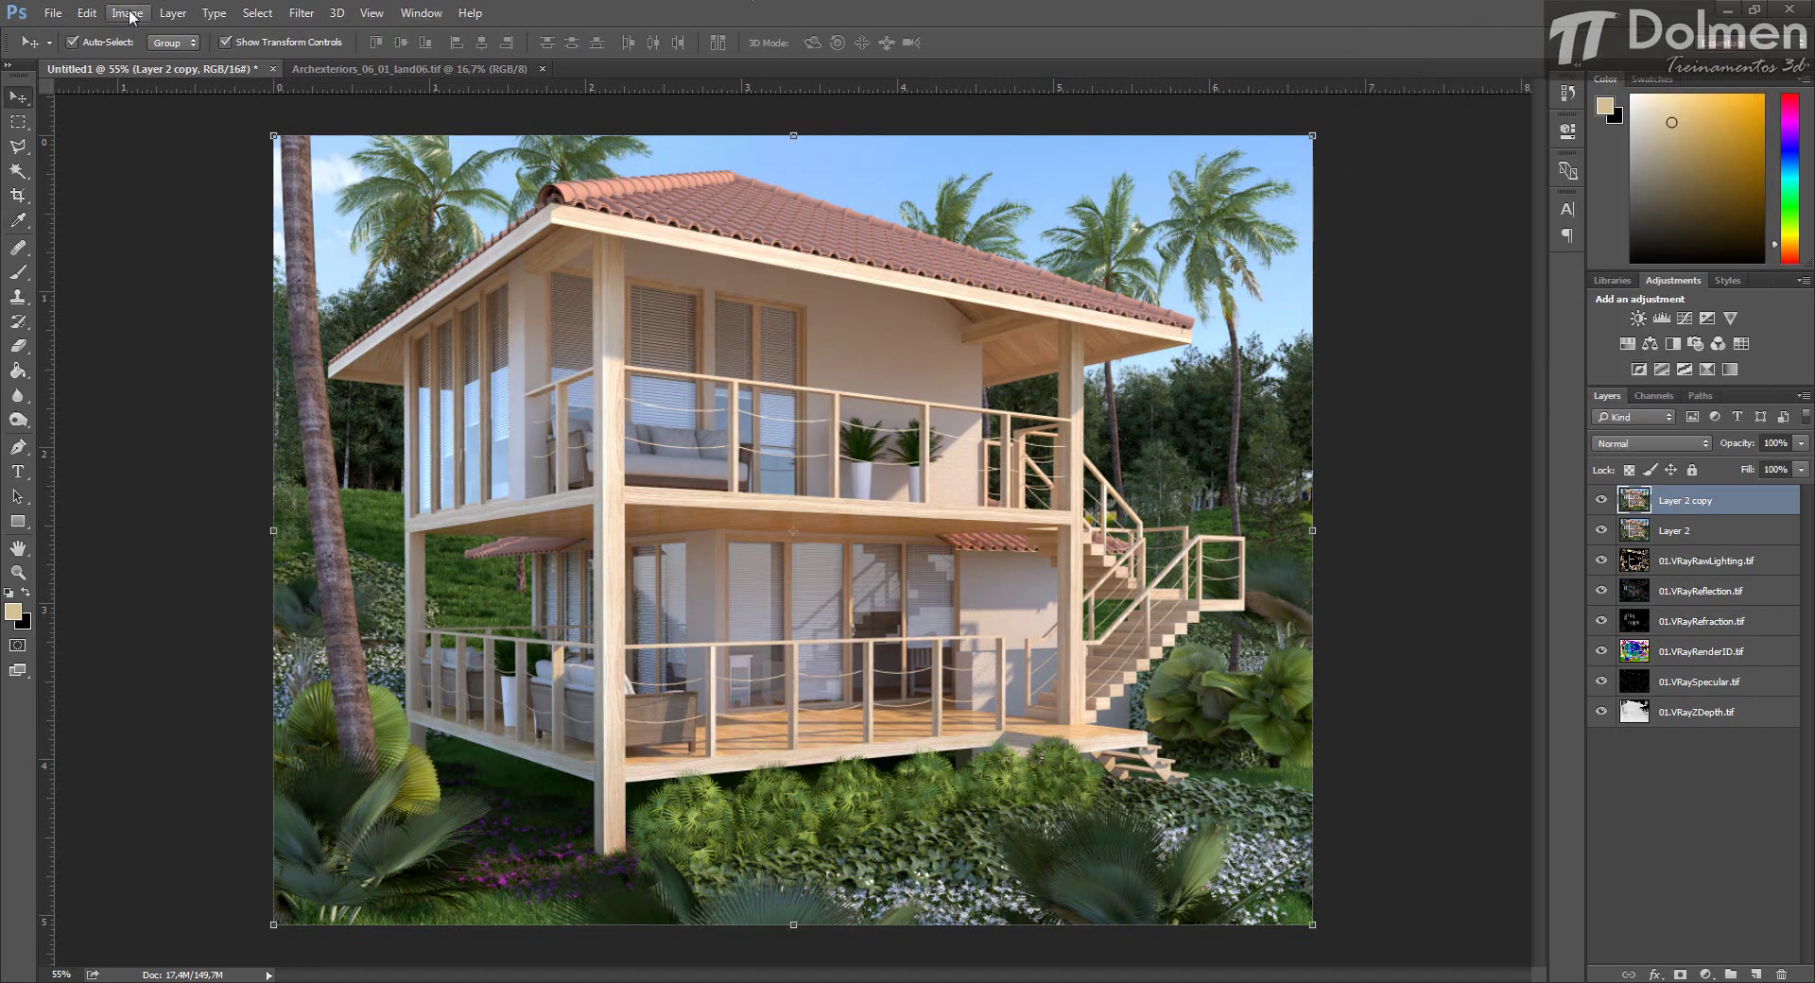
Apply an RGB Curves adjustment with a shadow point at input 17, output 14 and a highlight point at input 231, output 235.
{"action": "left_click", "coordinate": [127, 12]}
{"action": "mouse_move", "coordinate": [140, 63]}
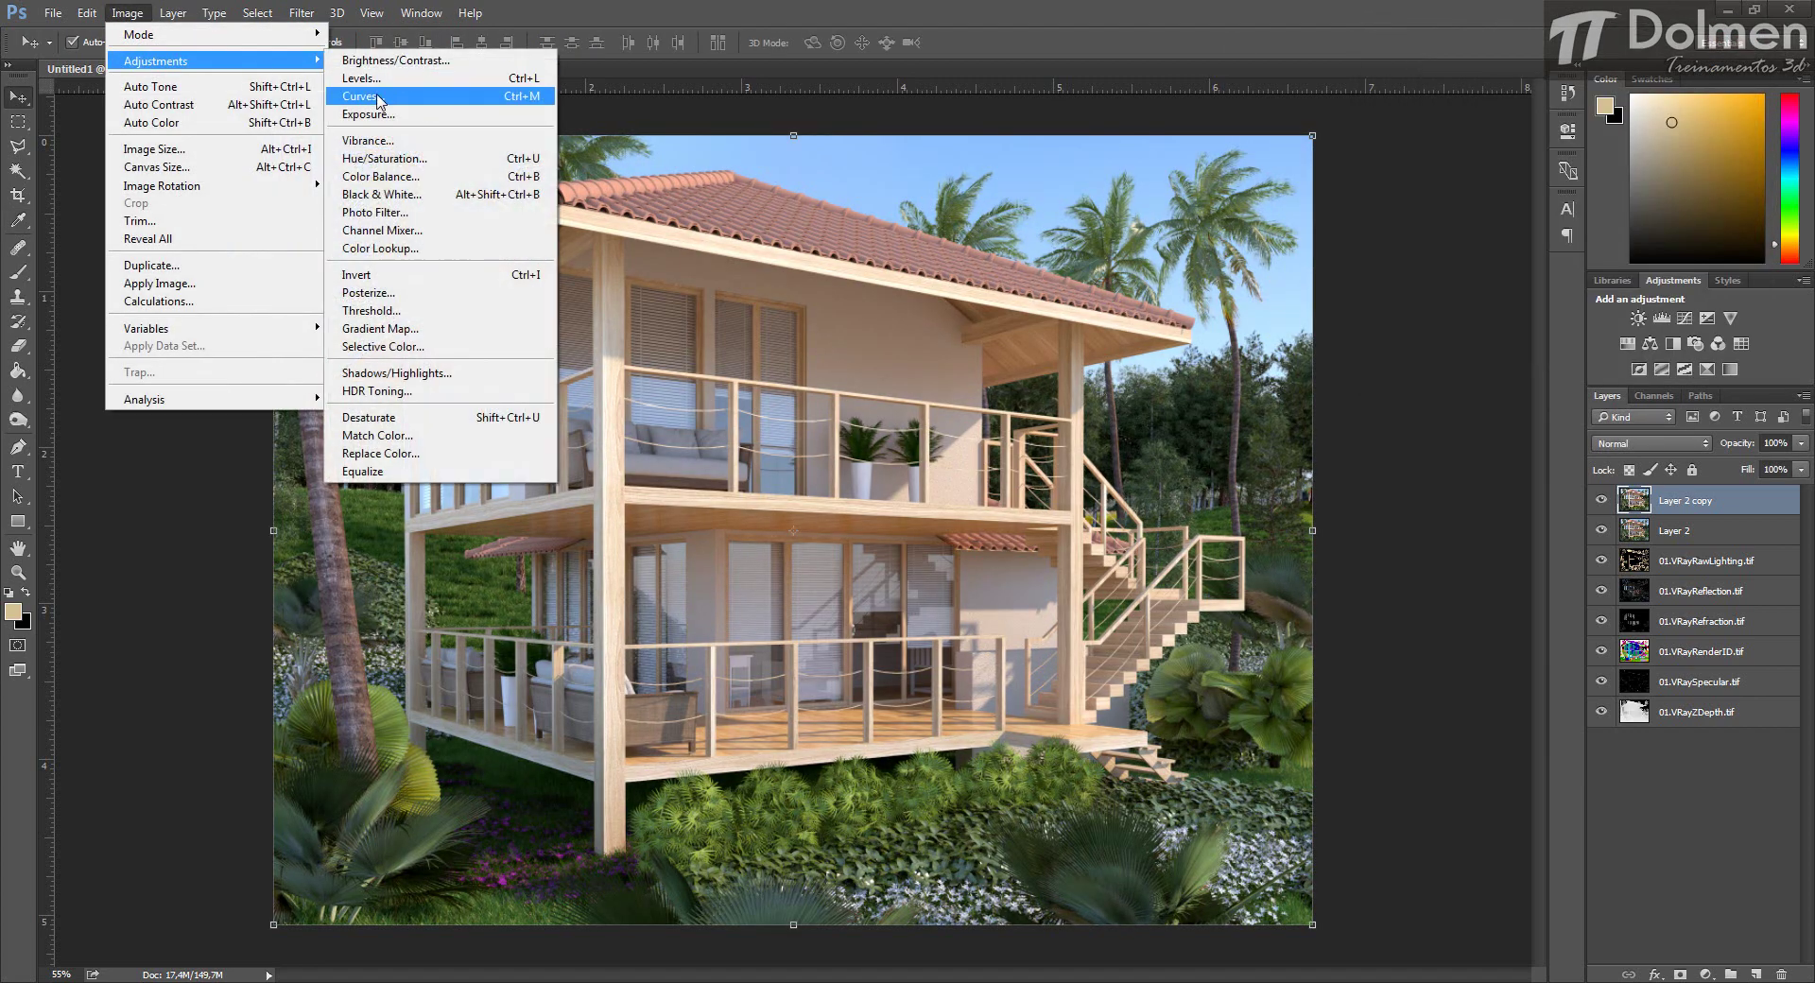
{"action": "left_click", "coordinate": [381, 97]}
{"action": "left_click_drag", "start_coordinate": [1034, 196], "coordinate": [1556, 56]}
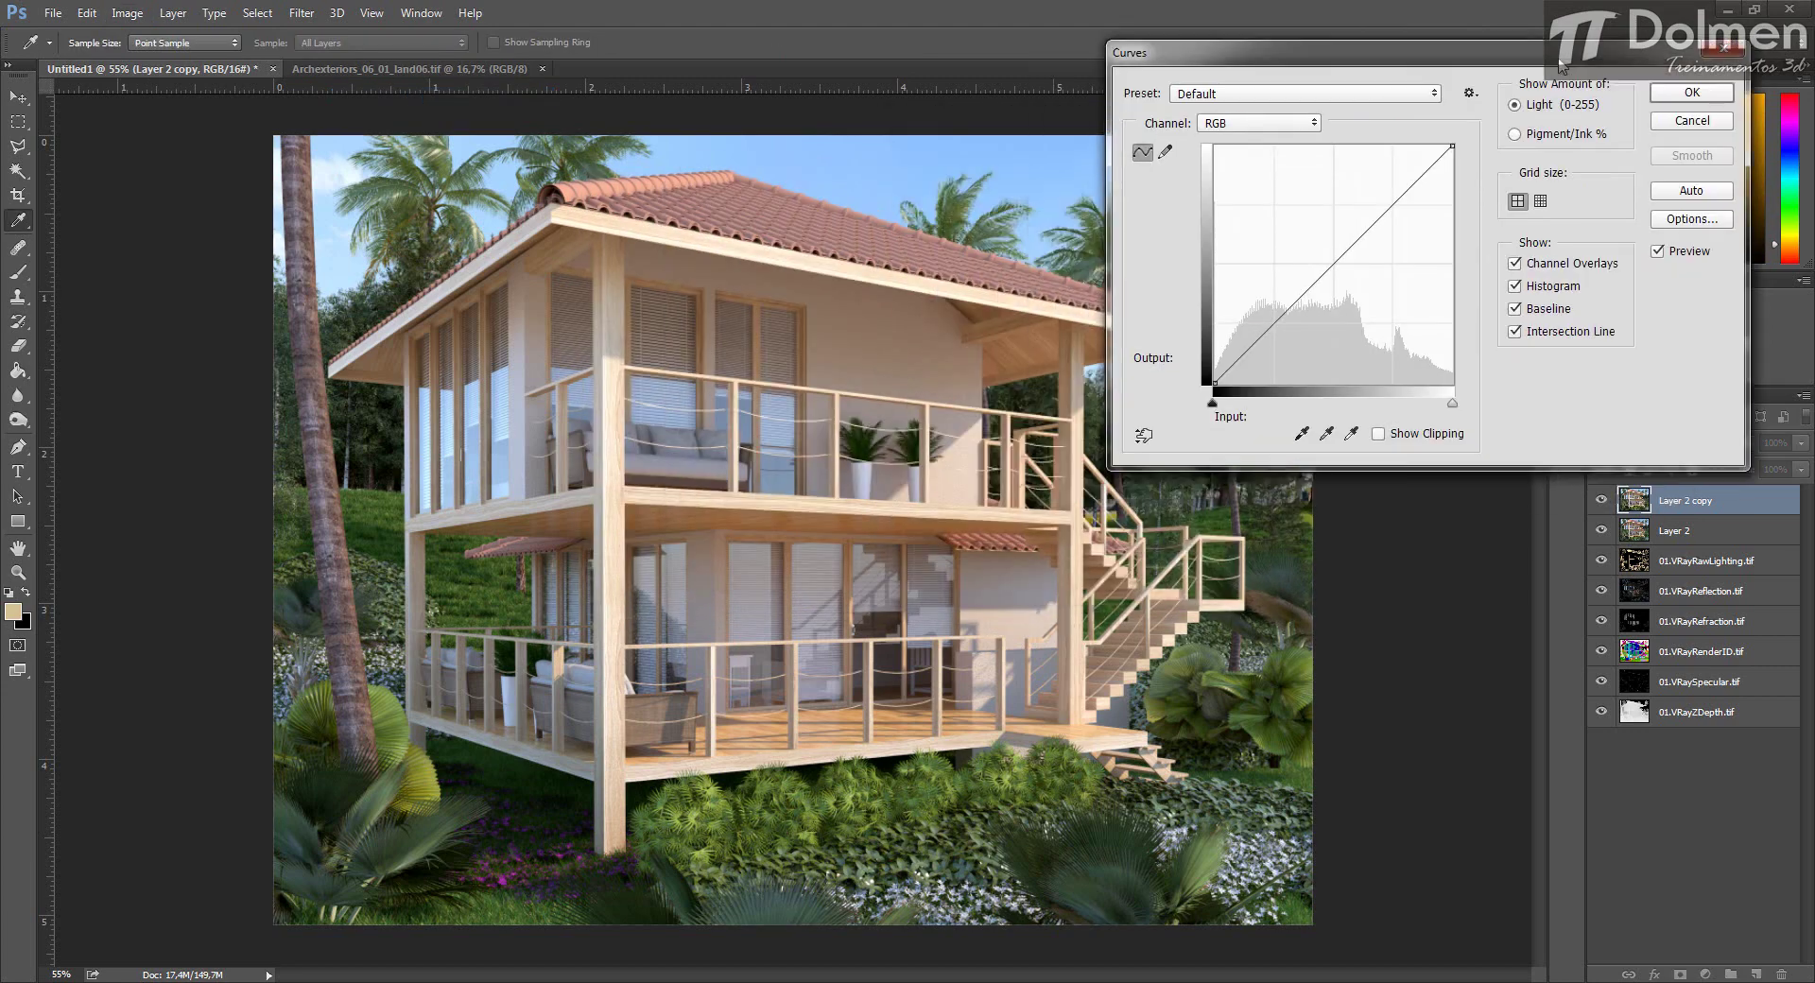
{"action": "left_click", "coordinate": [1231, 370]}
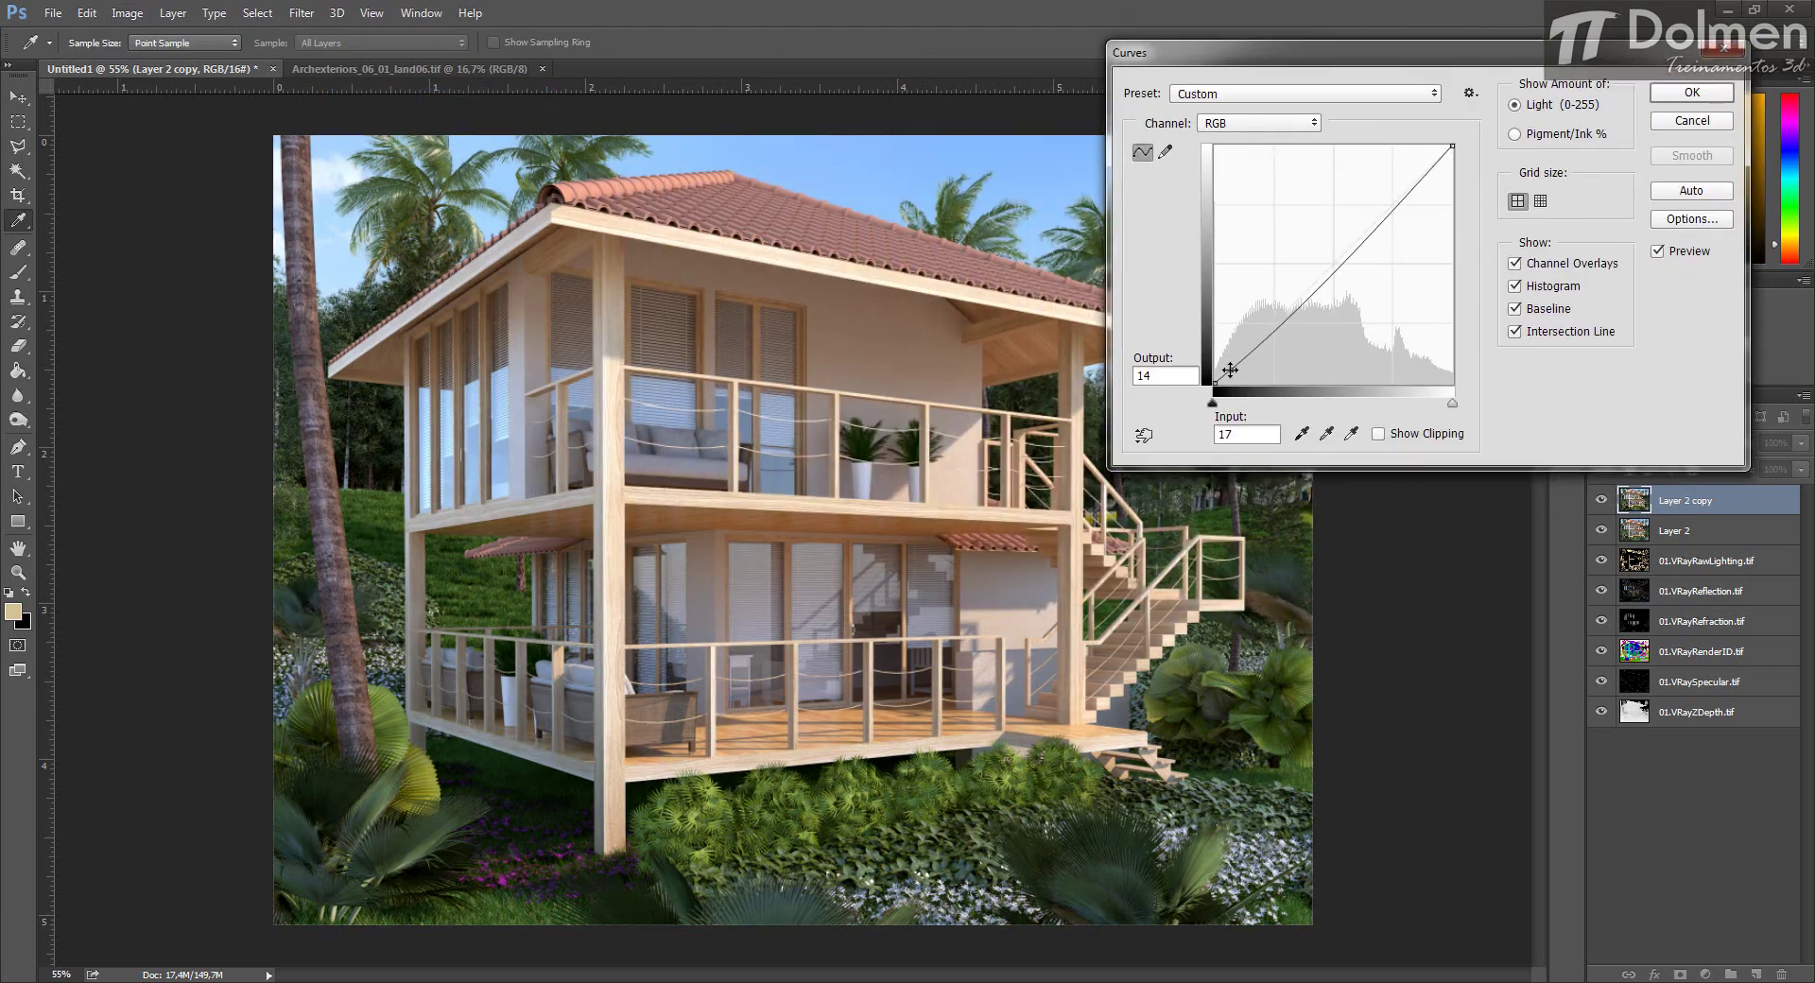
{"action": "left_click", "coordinate": [1430, 164]}
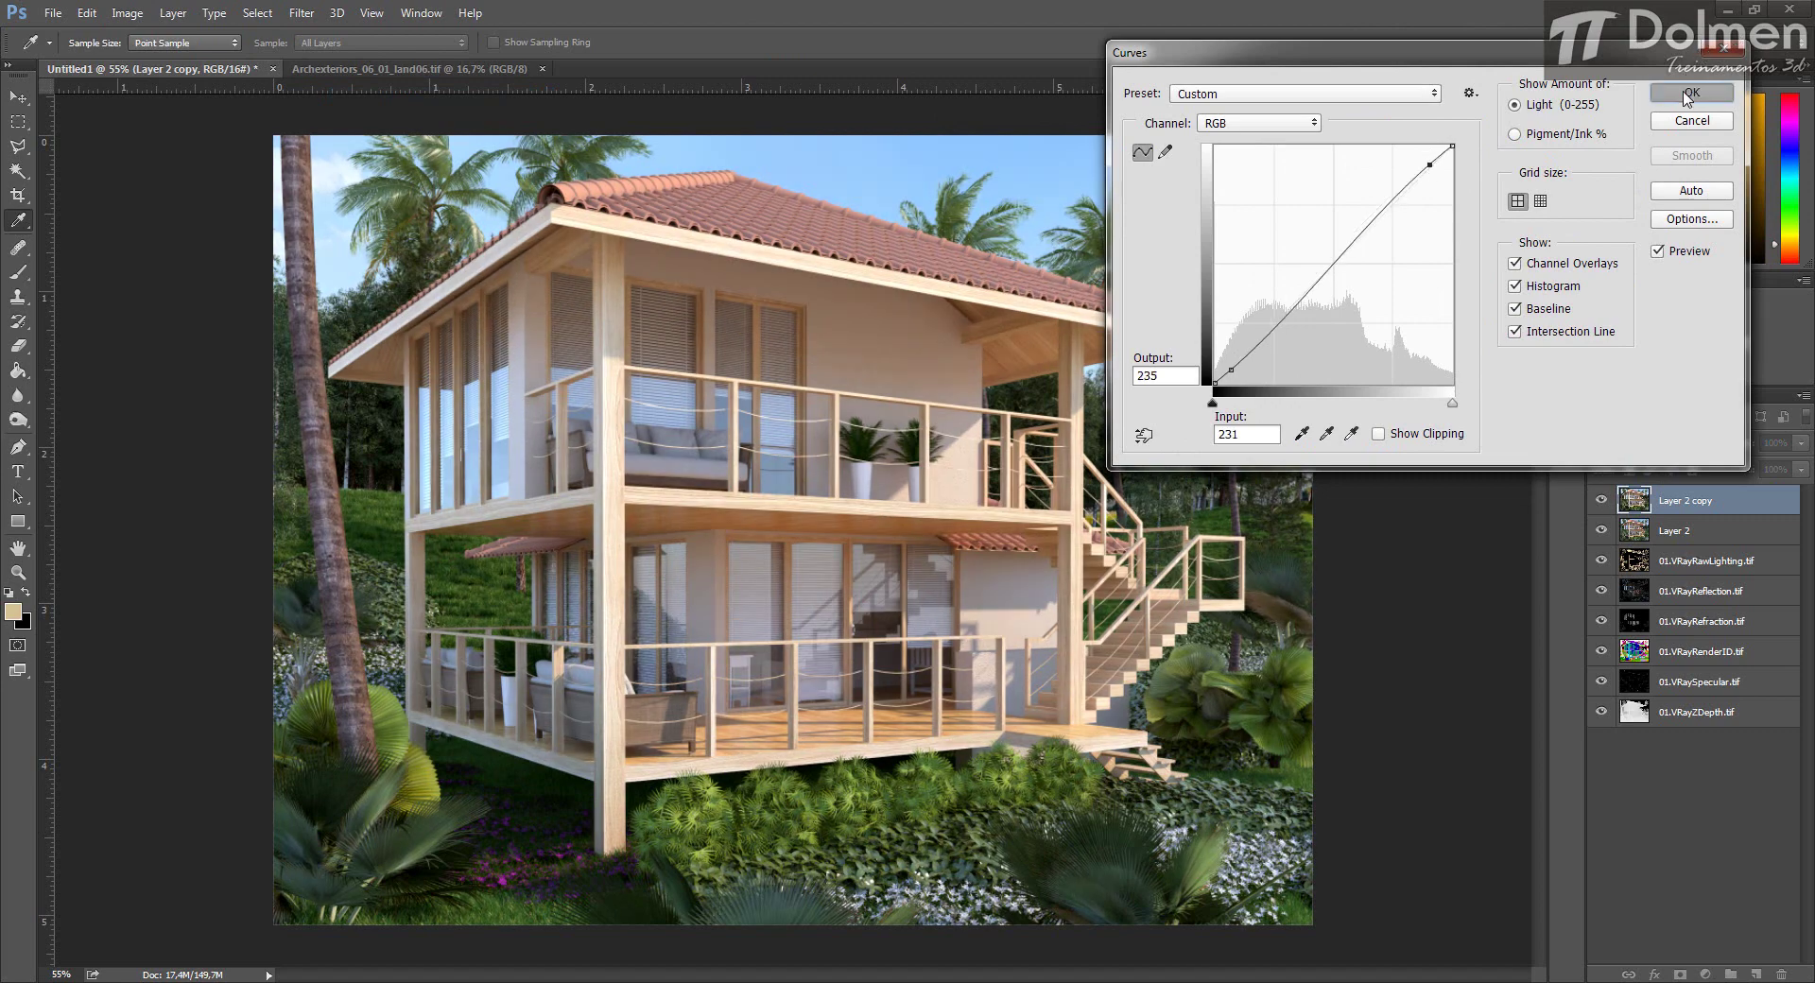
{"action": "left_click", "coordinate": [1687, 93]}
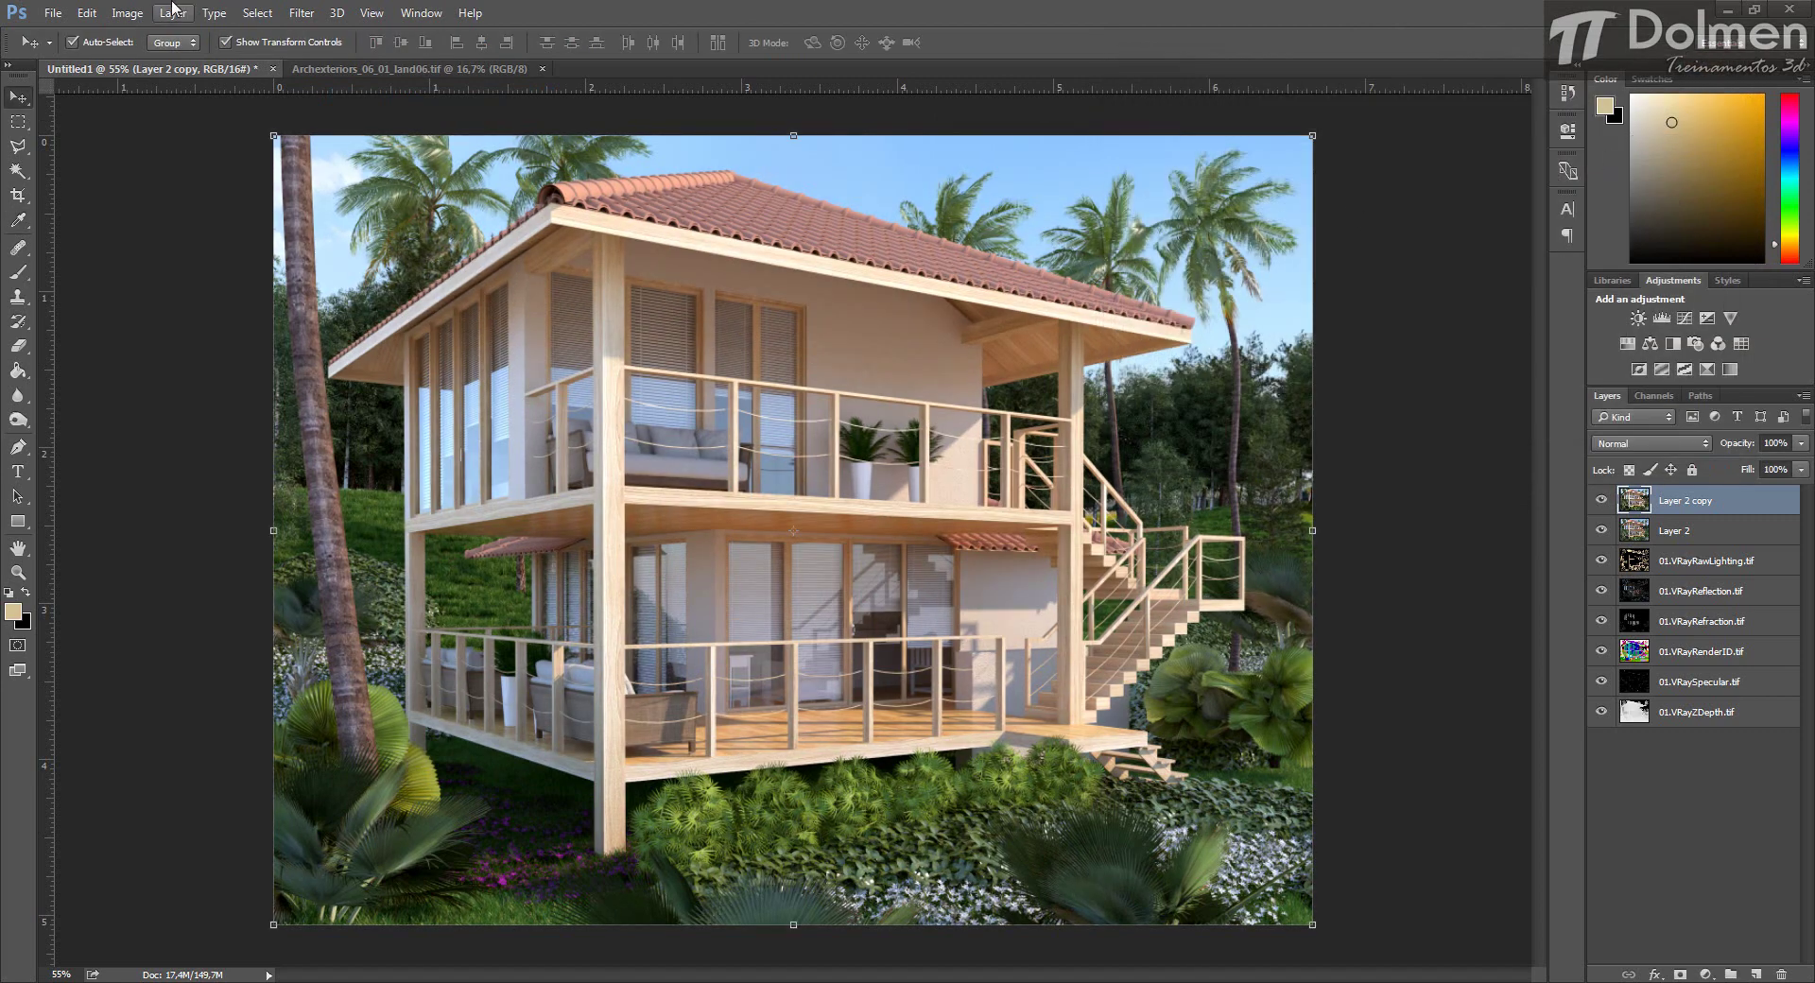
Slightly lower the duplicate layer's master saturation with Hue/Saturation, check the preview and apply it.
{"action": "left_click", "coordinate": [127, 13]}
{"action": "mouse_move", "coordinate": [168, 66]}
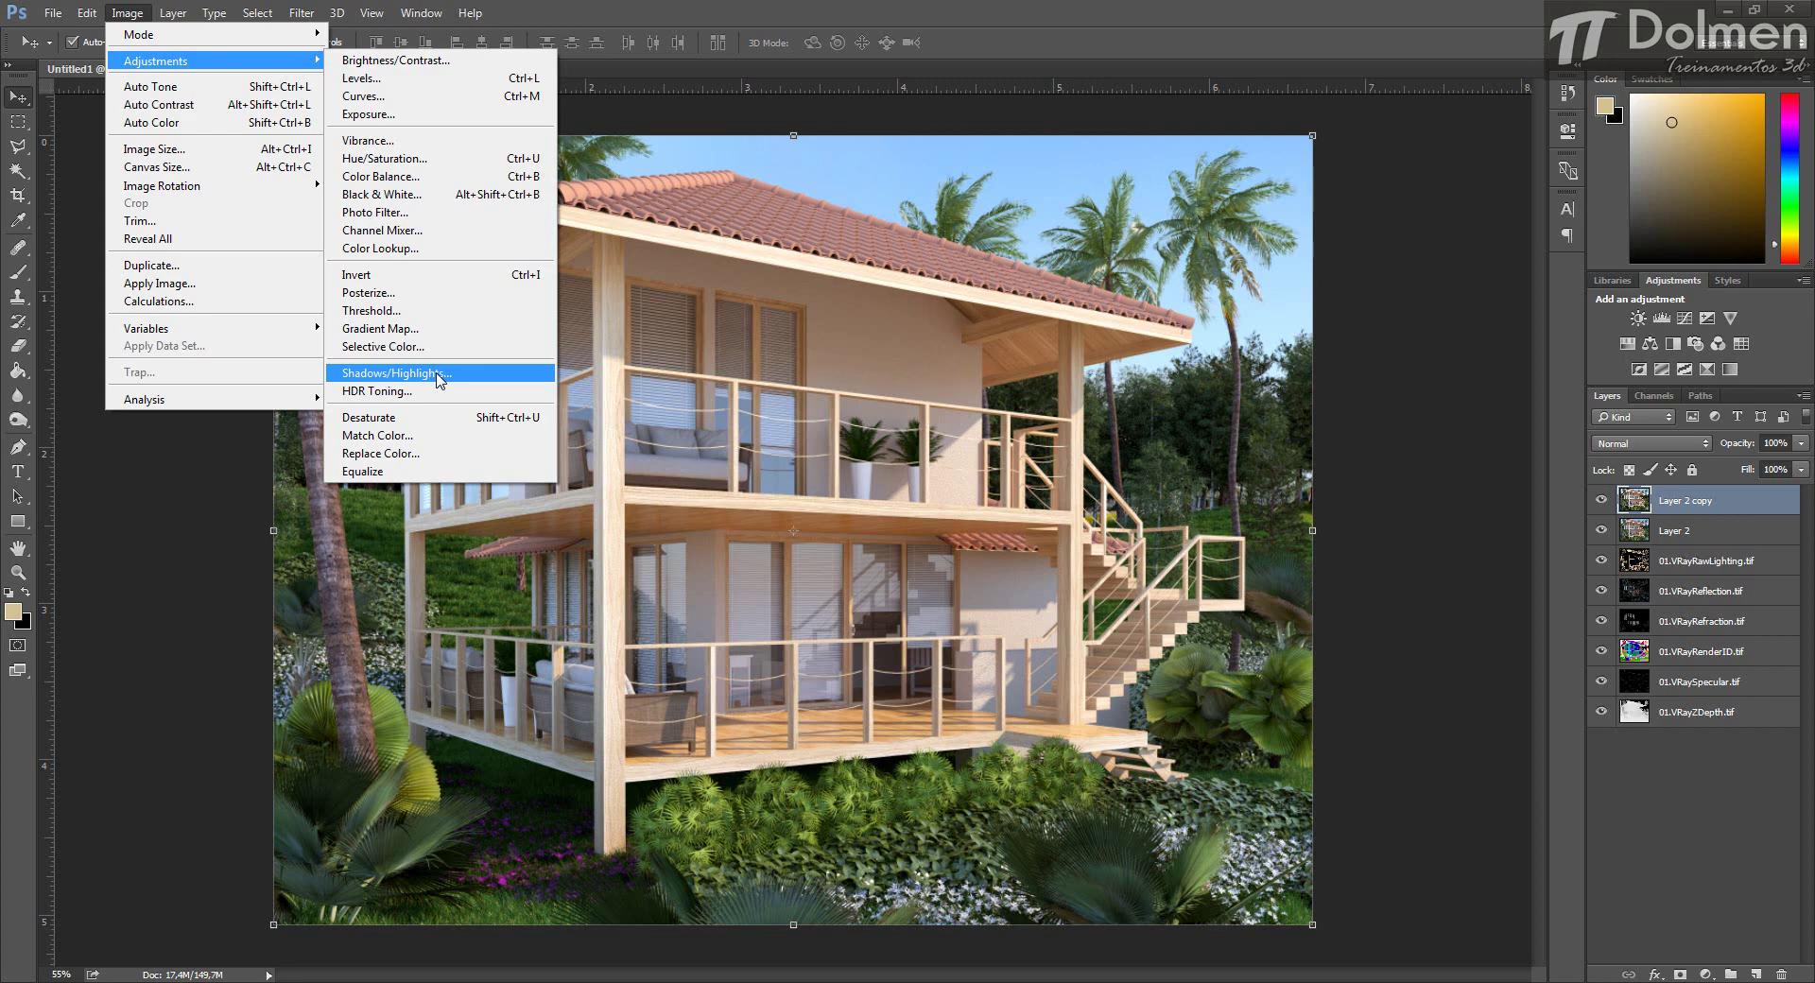
{"action": "left_click", "coordinate": [423, 158]}
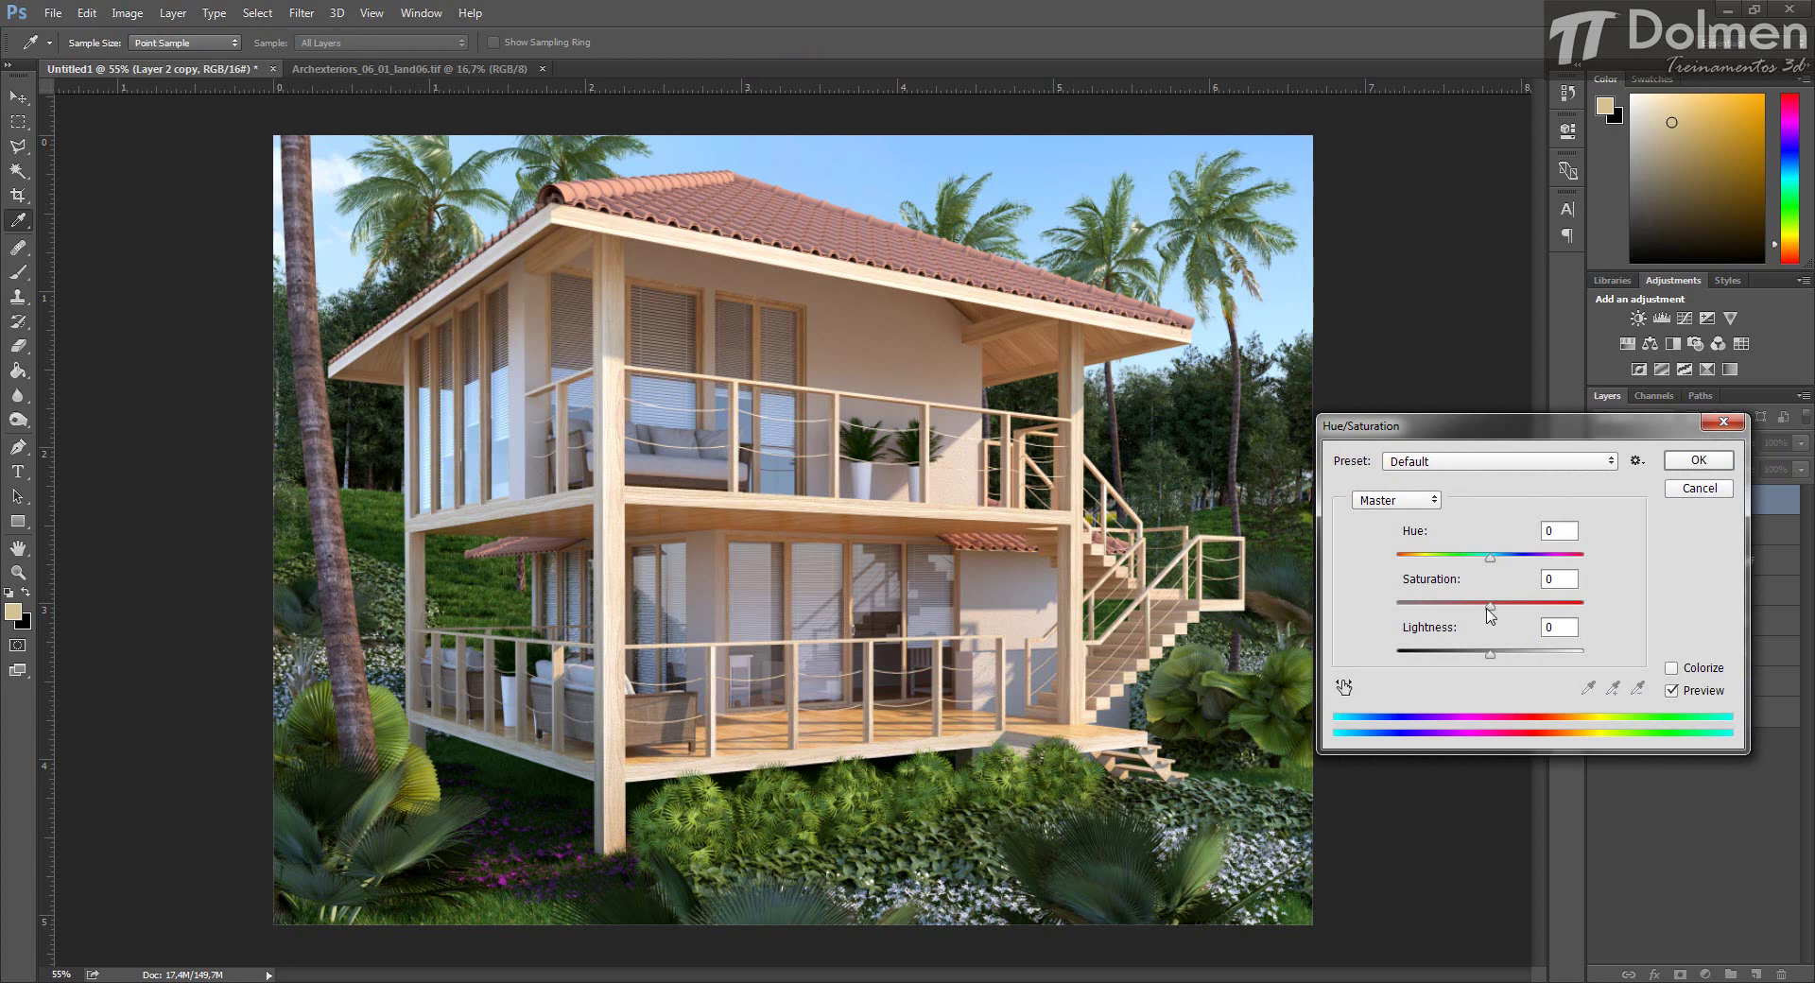
{"action": "left_click_drag", "start_coordinate": [1490, 606], "coordinate": [1482, 623]}
{"action": "left_click", "coordinate": [1672, 691]}
{"action": "left_click", "coordinate": [1672, 691]}
{"action": "left_click", "coordinate": [1706, 465]}
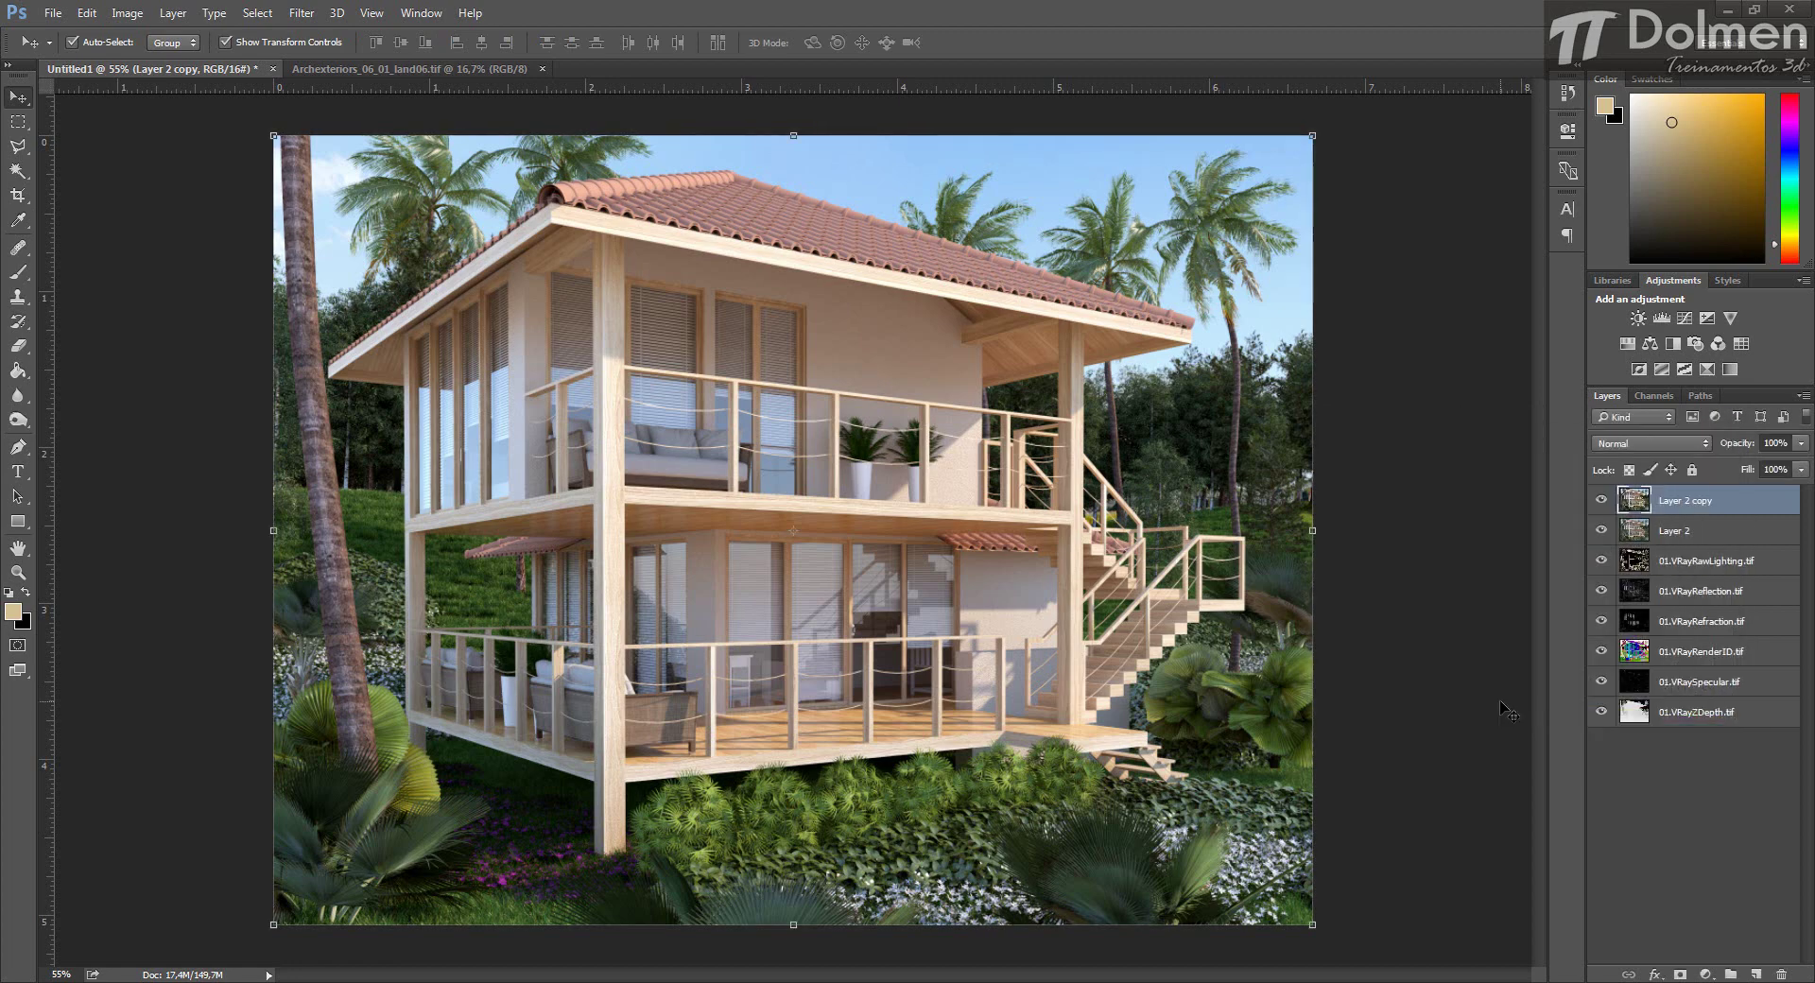
Toggle the visibility of Layer 2 copy repeatedly to compare the corrected image with the original below it.
{"action": "left_click", "coordinate": [1601, 501]}
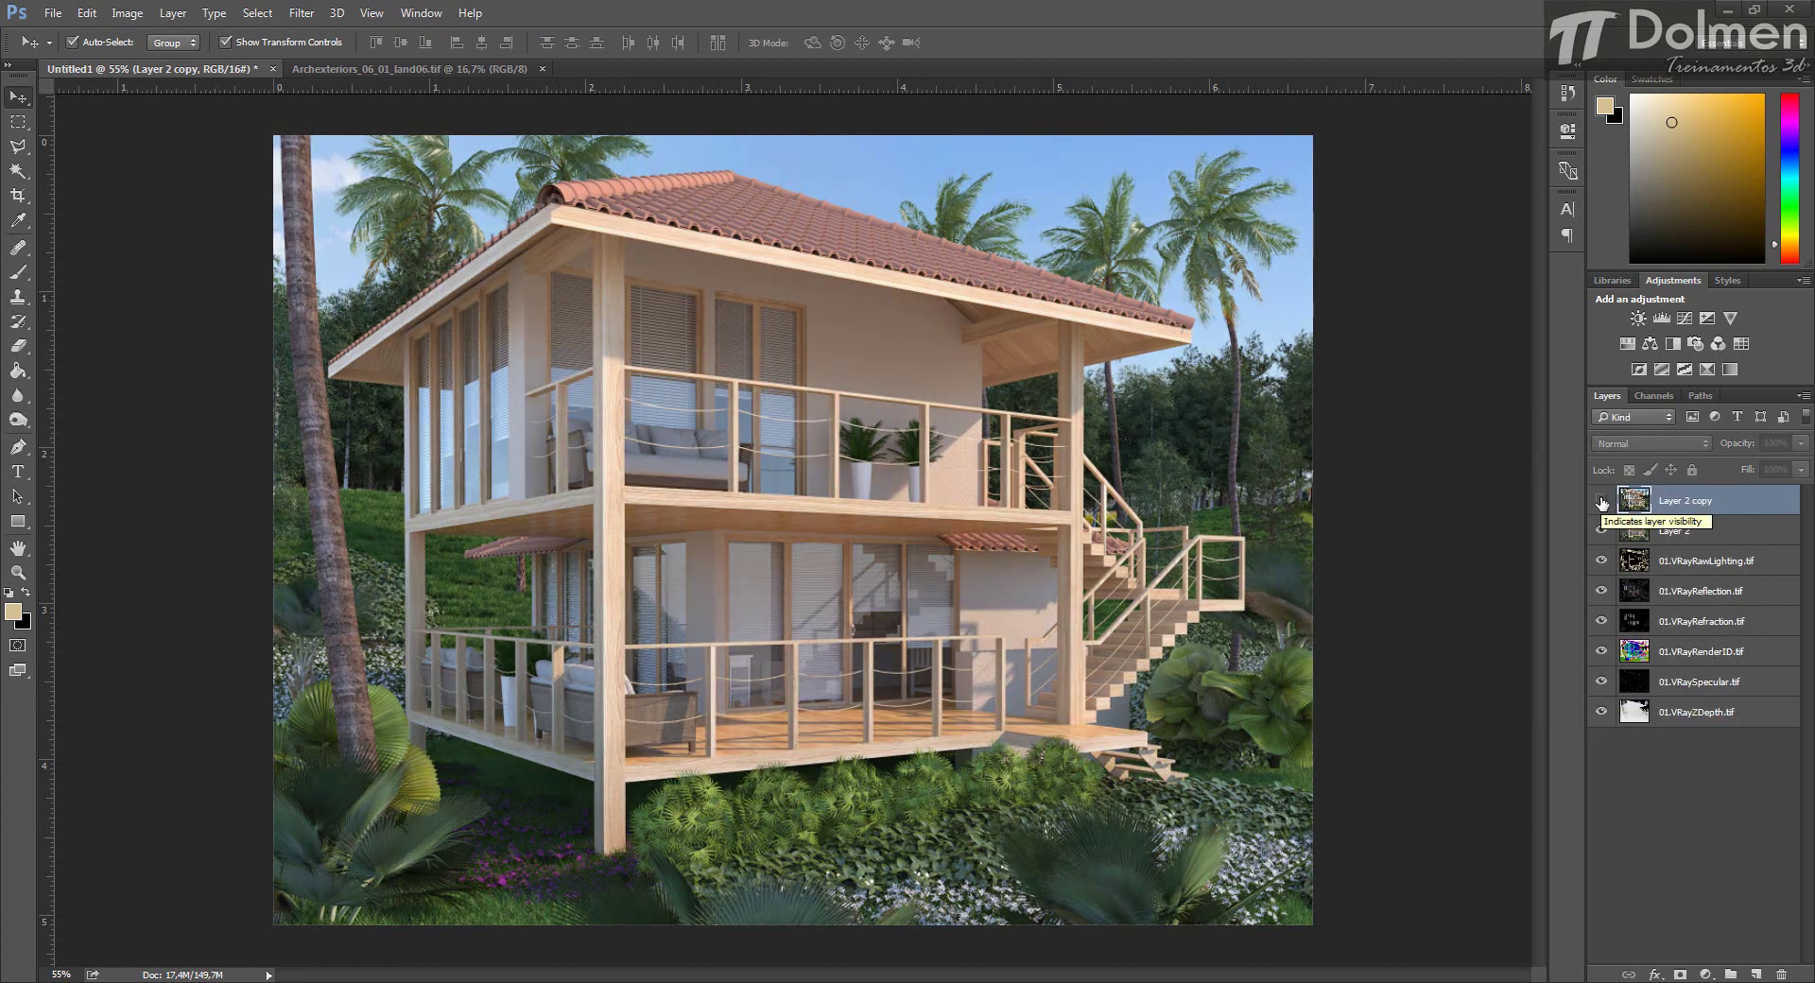
{"action": "left_click", "coordinate": [1601, 501]}
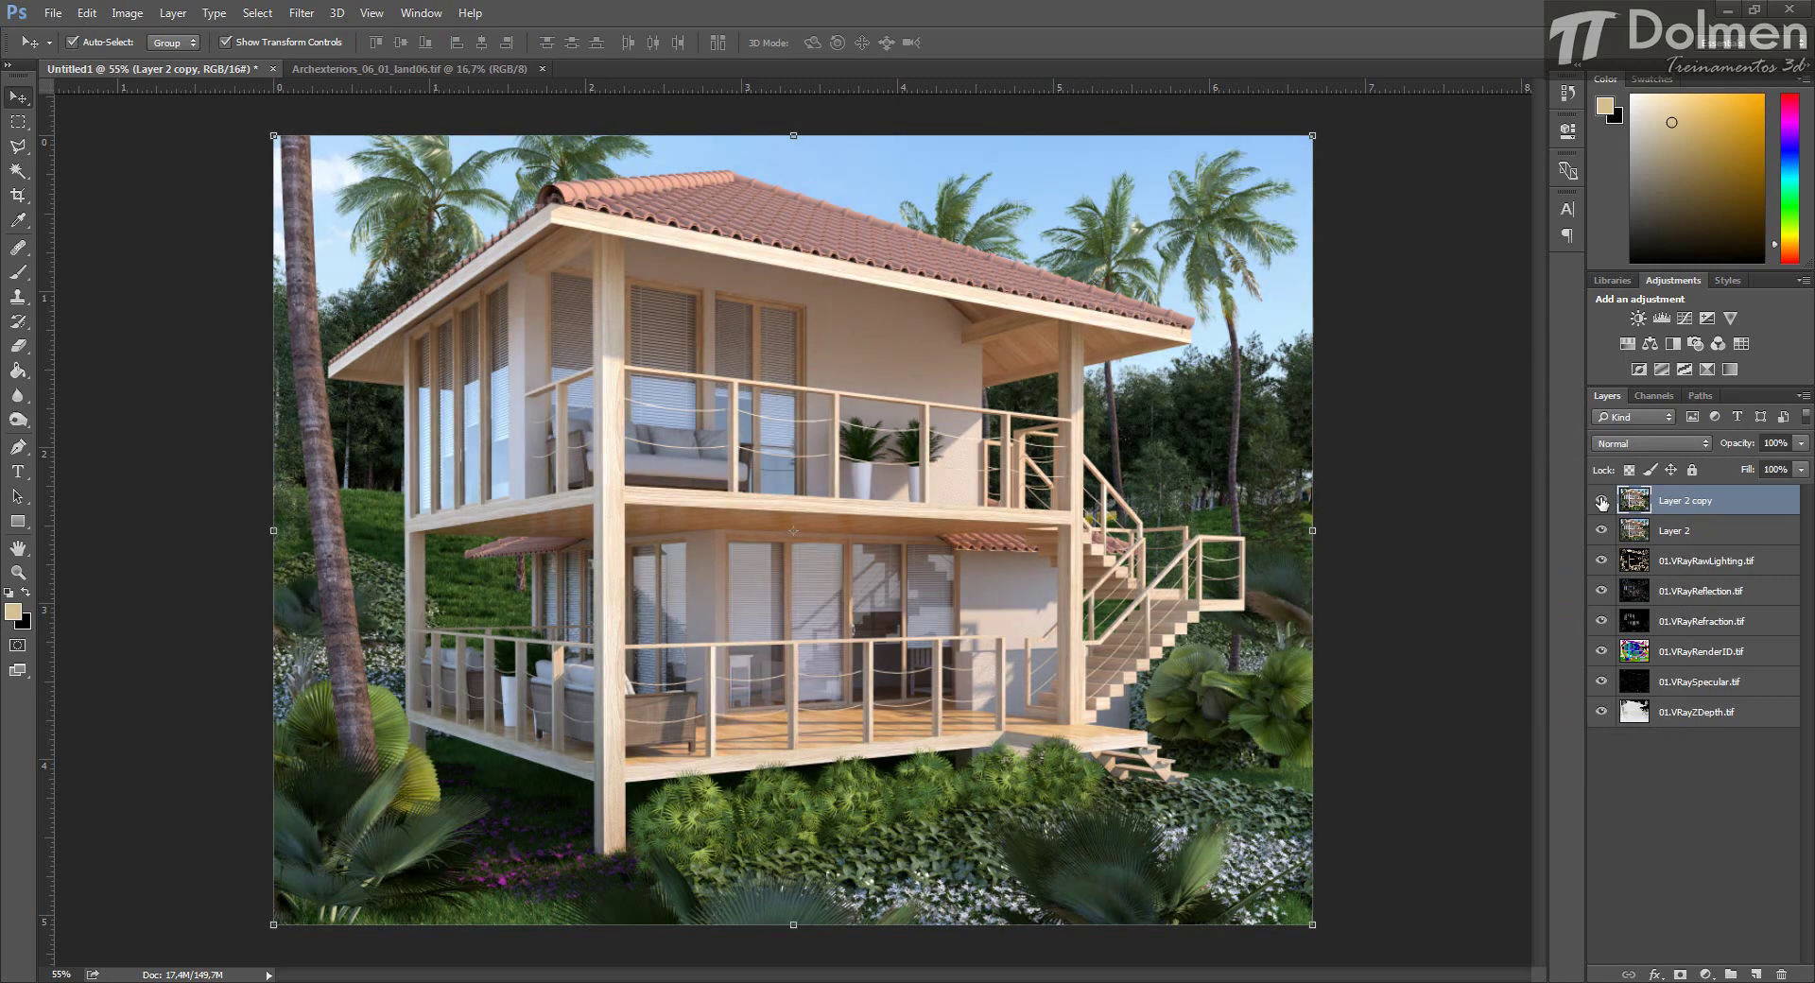
{"action": "left_click", "coordinate": [1601, 501]}
{"action": "left_click", "coordinate": [1602, 501]}
{"action": "left_click", "coordinate": [1601, 501]}
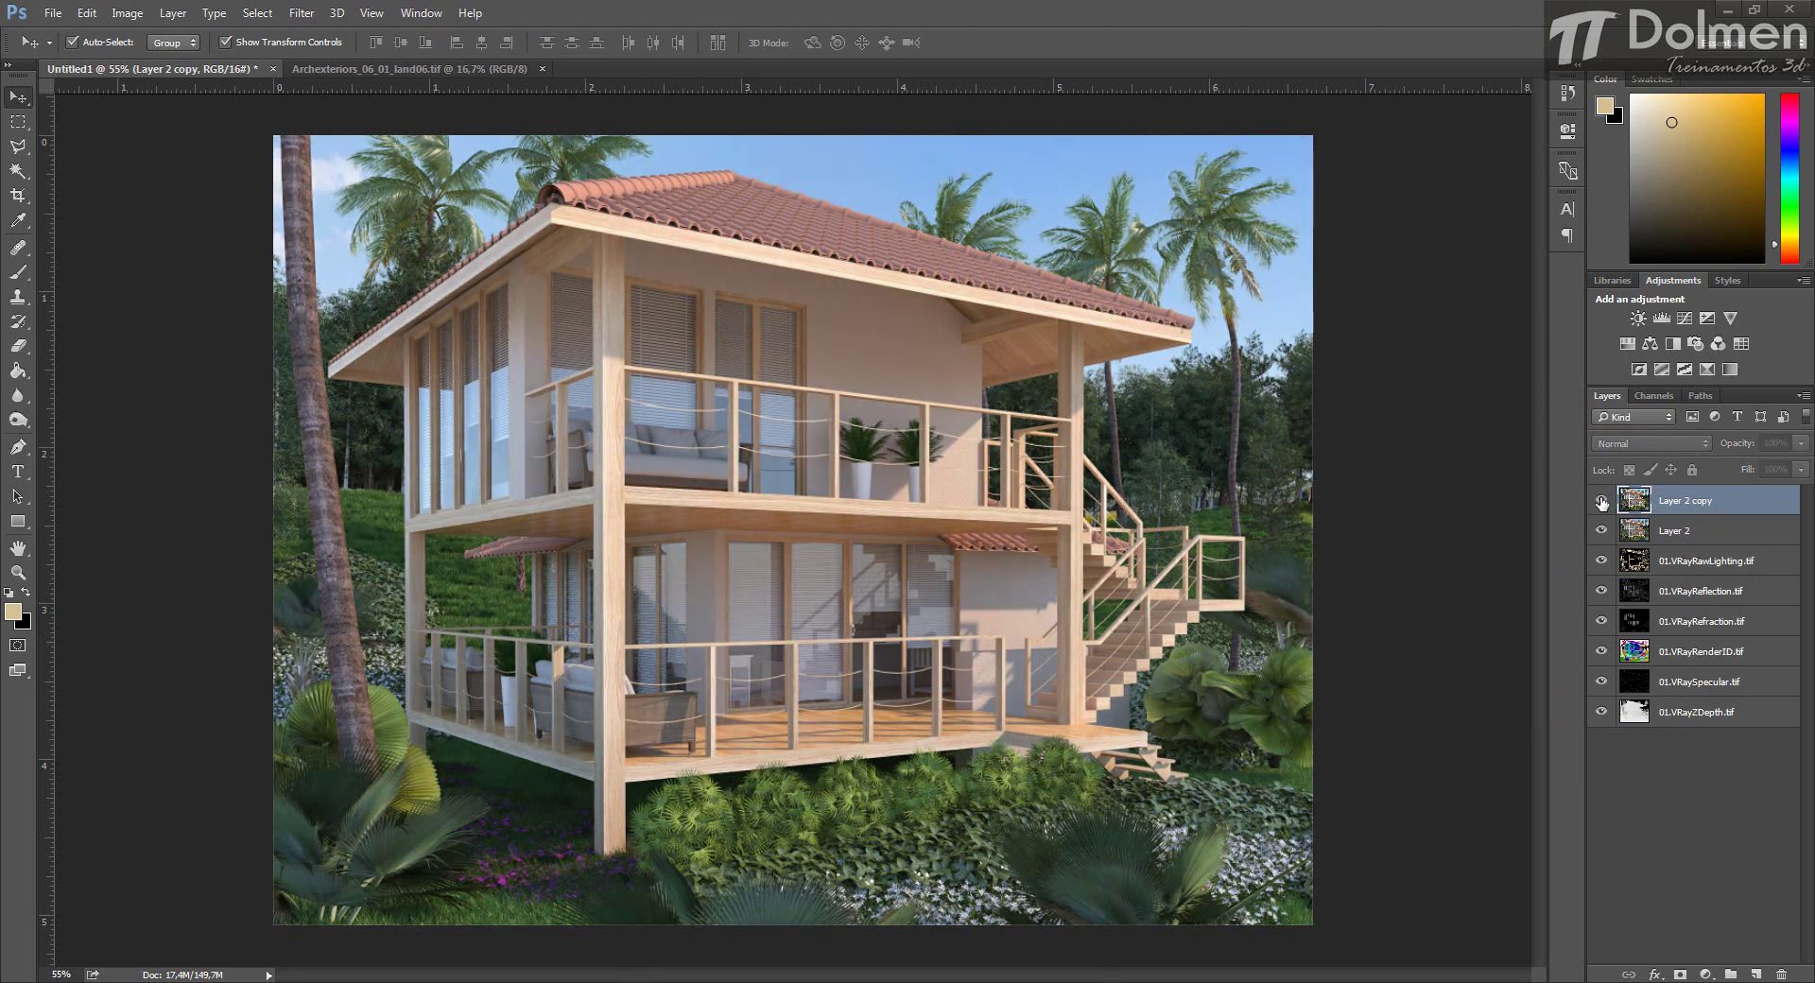
{"action": "left_click", "coordinate": [1601, 502]}
{"action": "left_click", "coordinate": [1601, 501]}
{"action": "left_click", "coordinate": [1601, 501]}
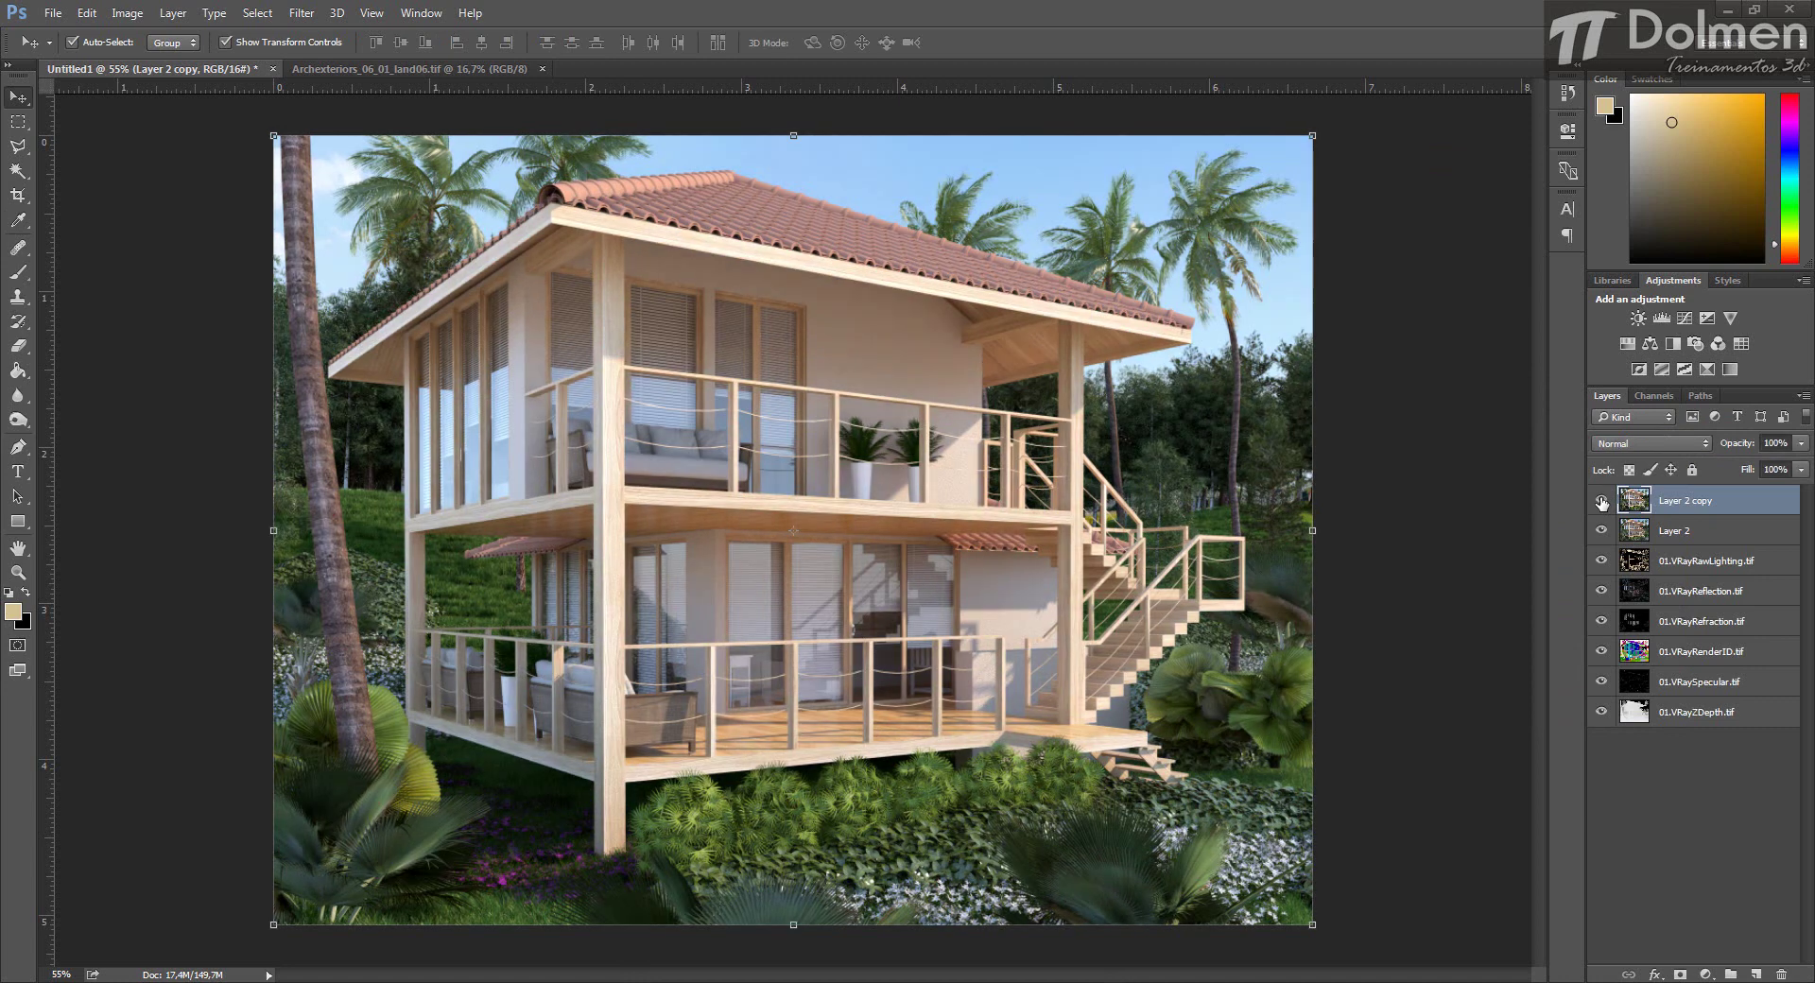
{"action": "left_click", "coordinate": [1602, 501]}
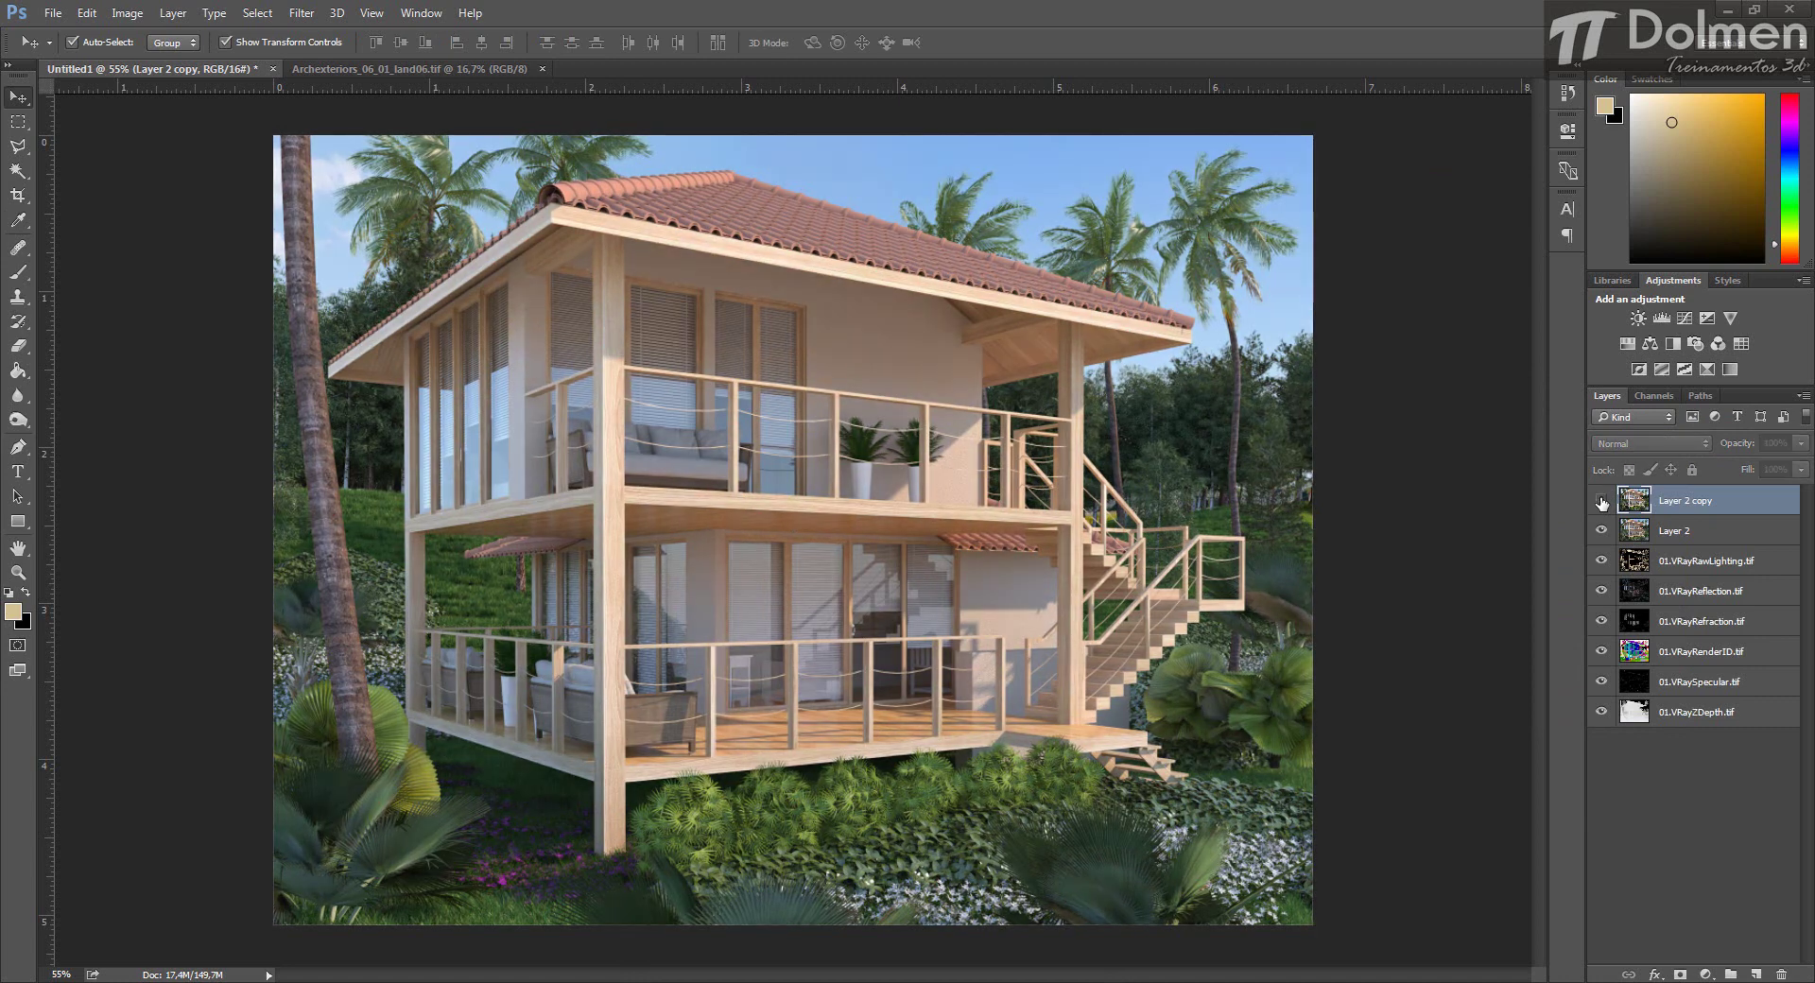
{"action": "left_click", "coordinate": [1602, 501]}
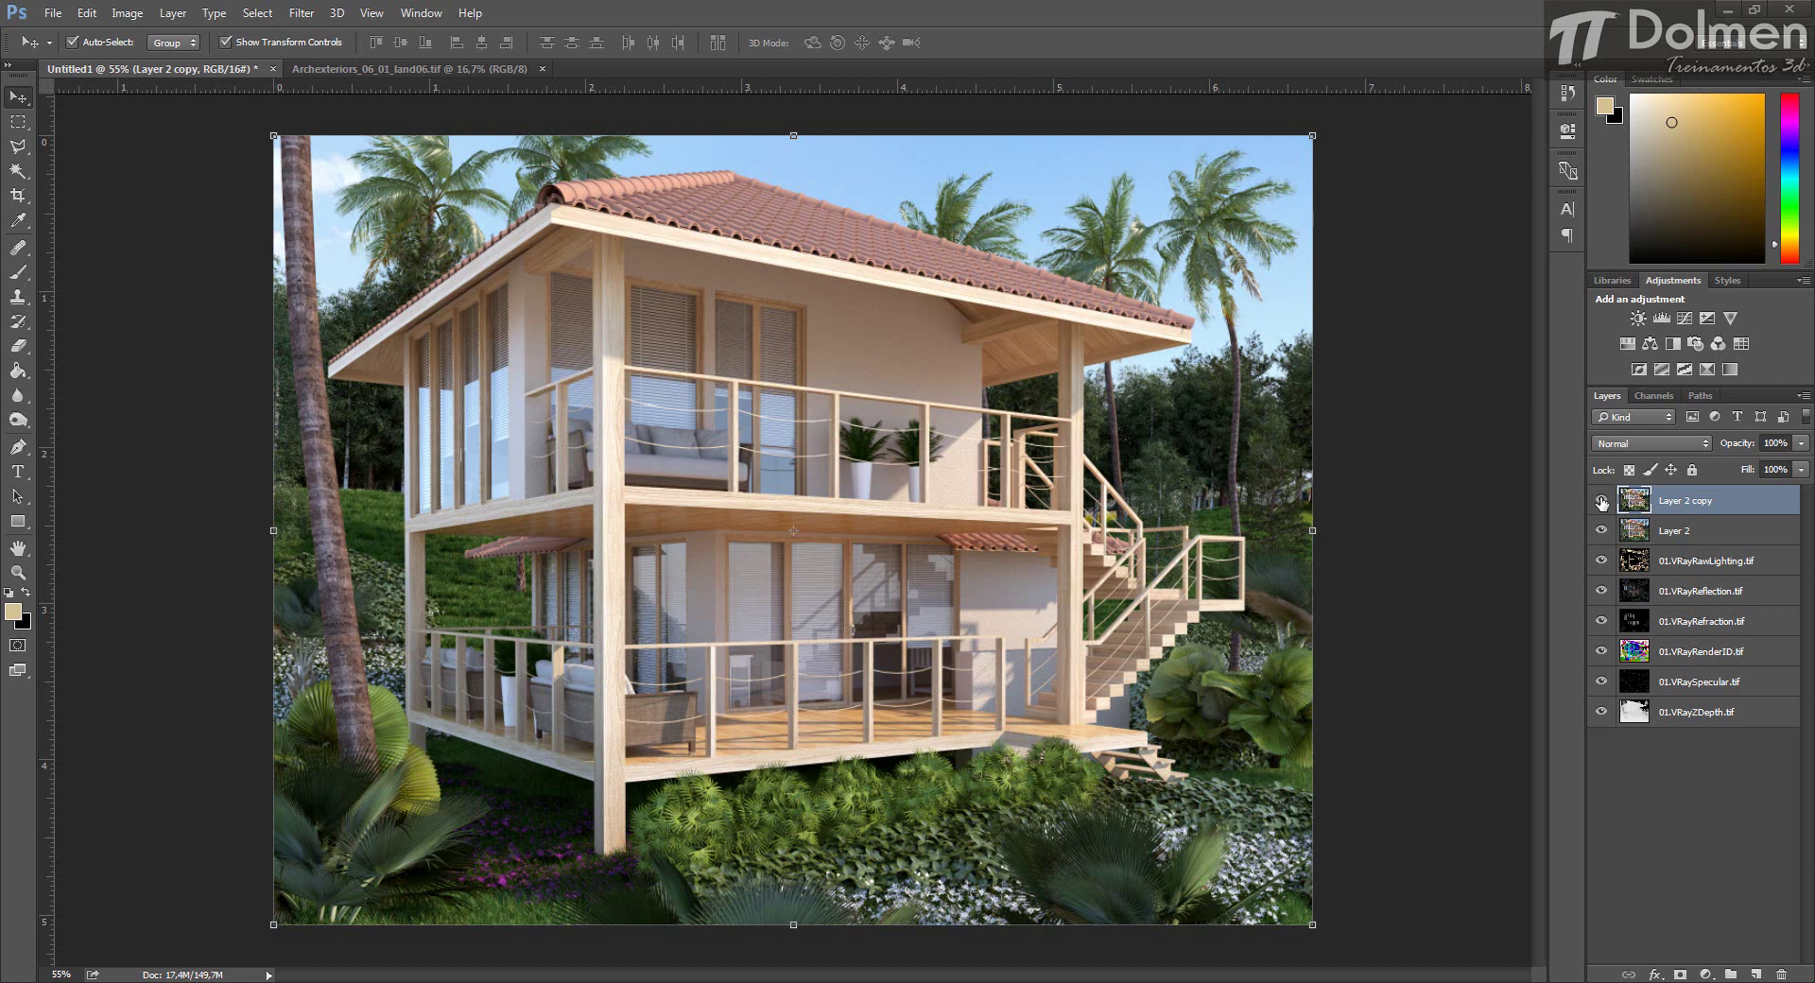
{"action": "left_click", "coordinate": [1602, 501]}
{"action": "left_click", "coordinate": [1601, 501]}
{"action": "left_click", "coordinate": [1602, 501]}
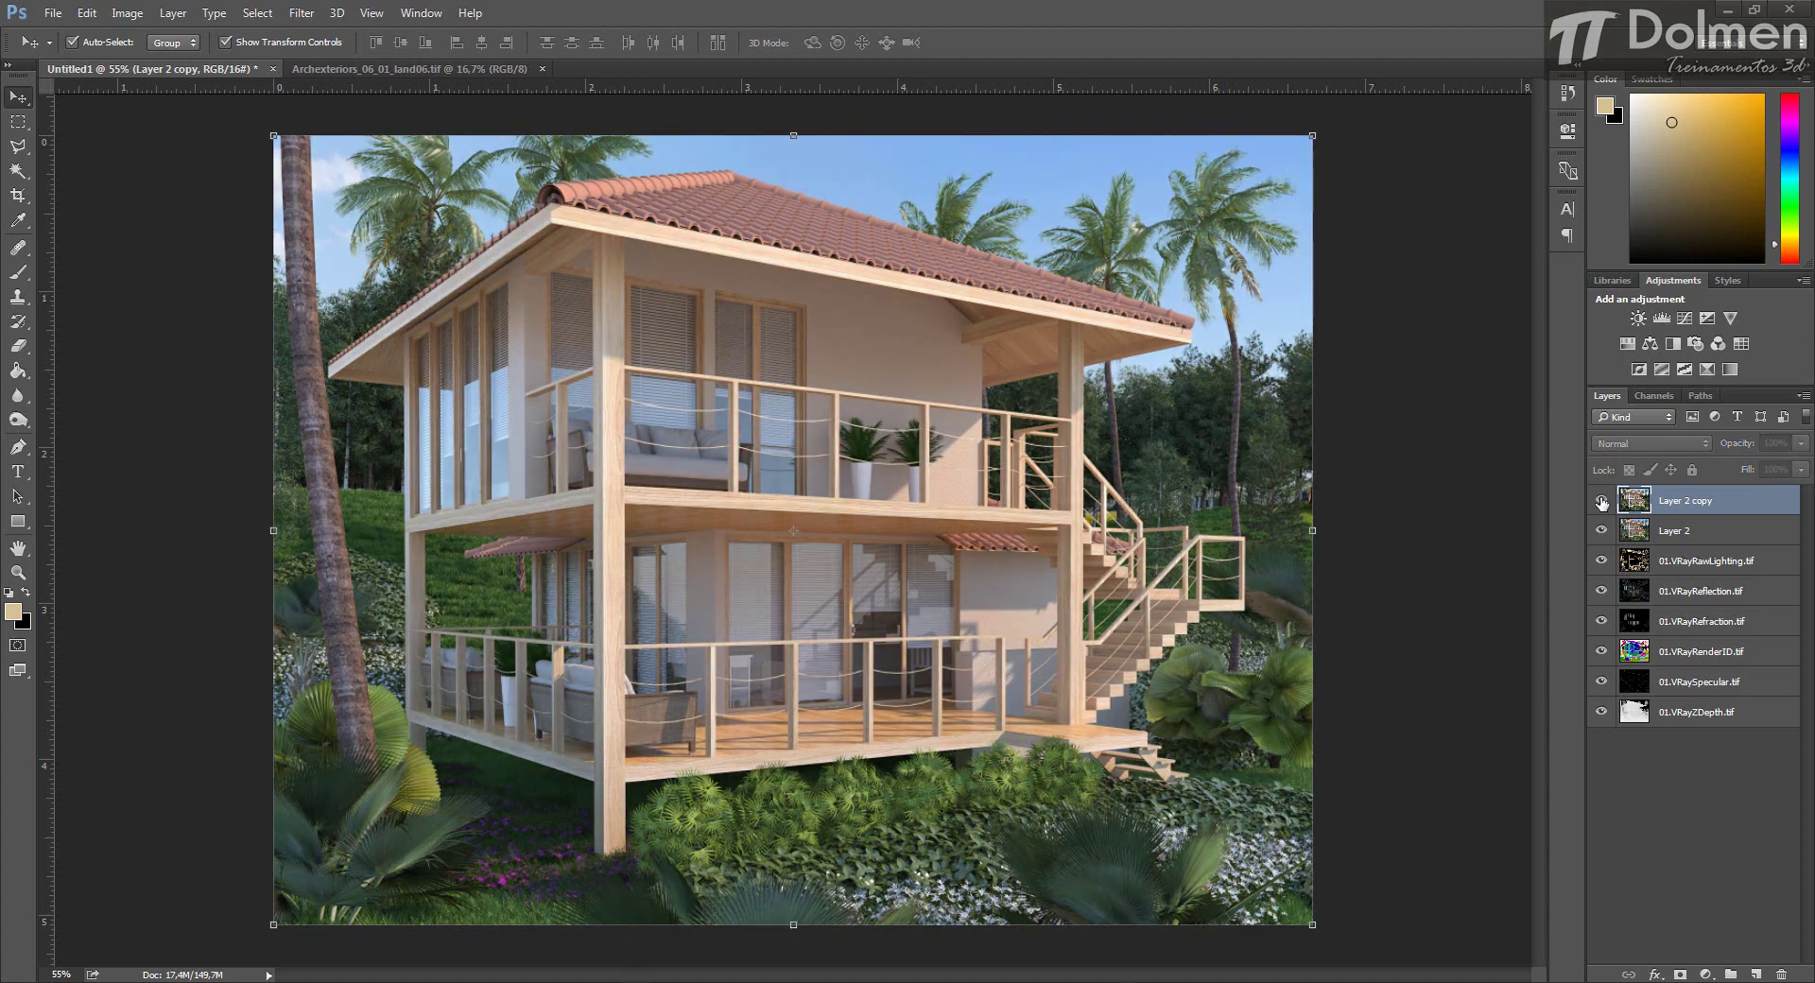
{"action": "left_click", "coordinate": [1601, 501]}
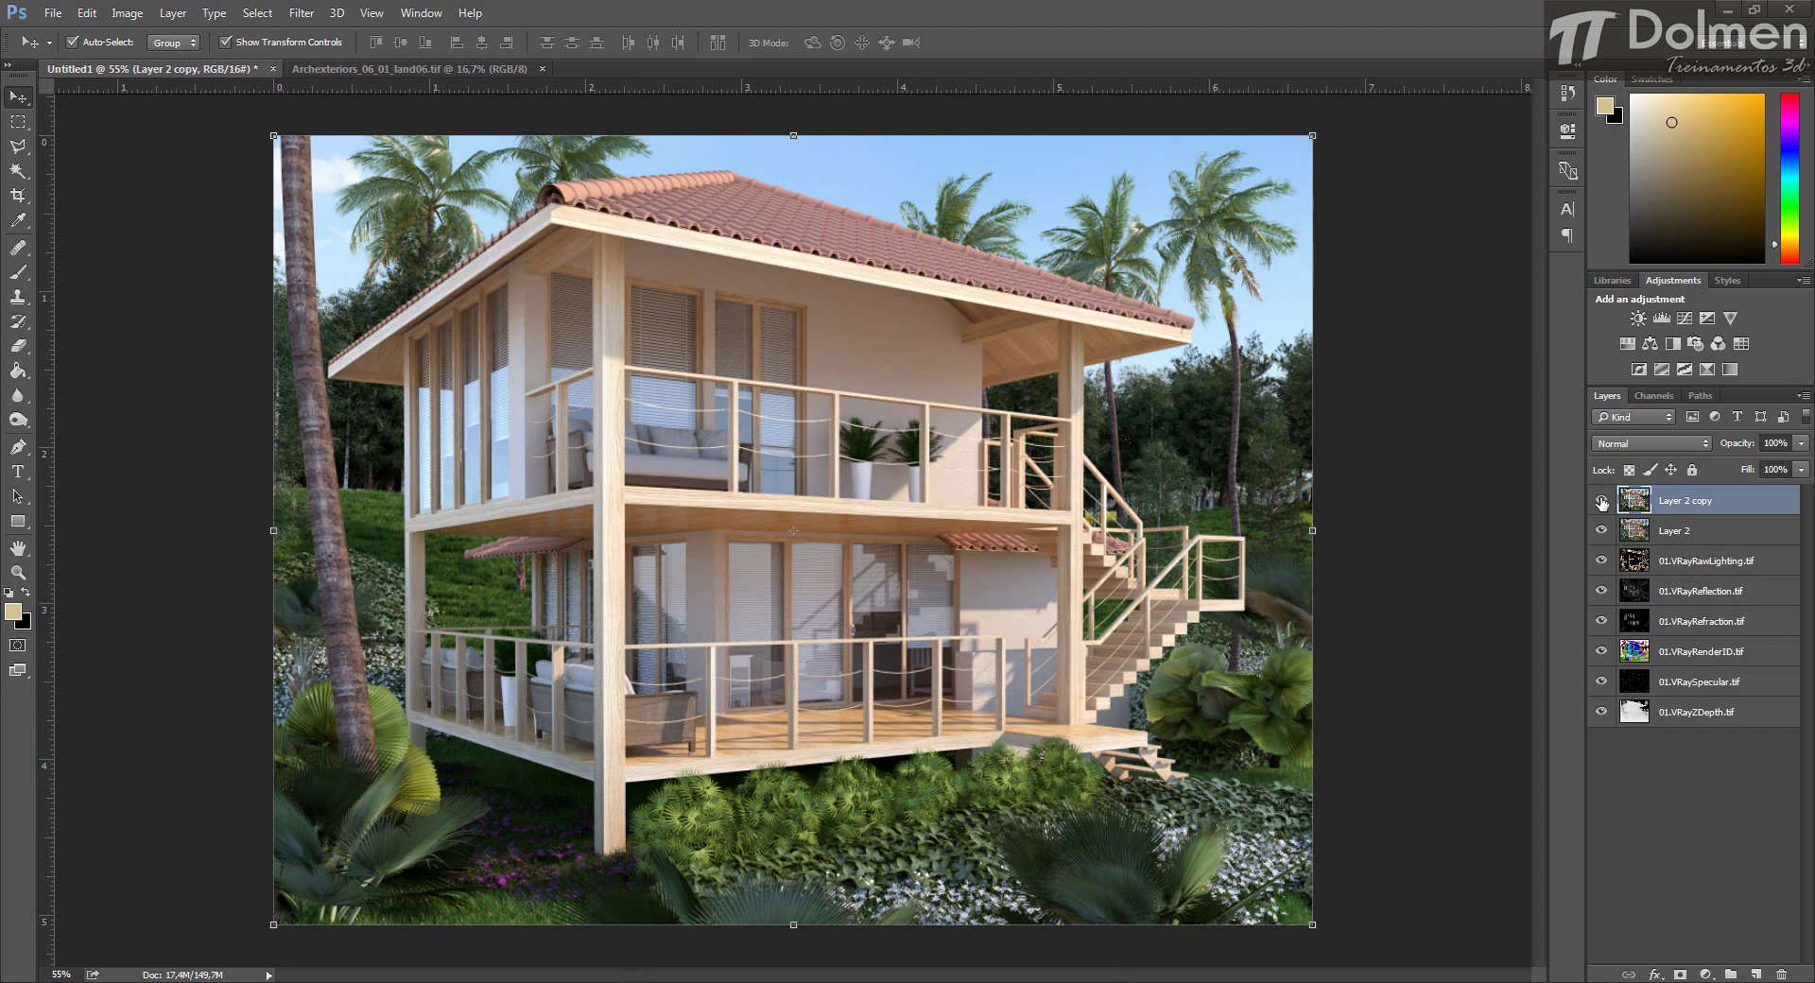
Merge Layer 2 copy down into Layer 2 and clear the layer selection.
{"action": "right_click", "coordinate": [1706, 506]}
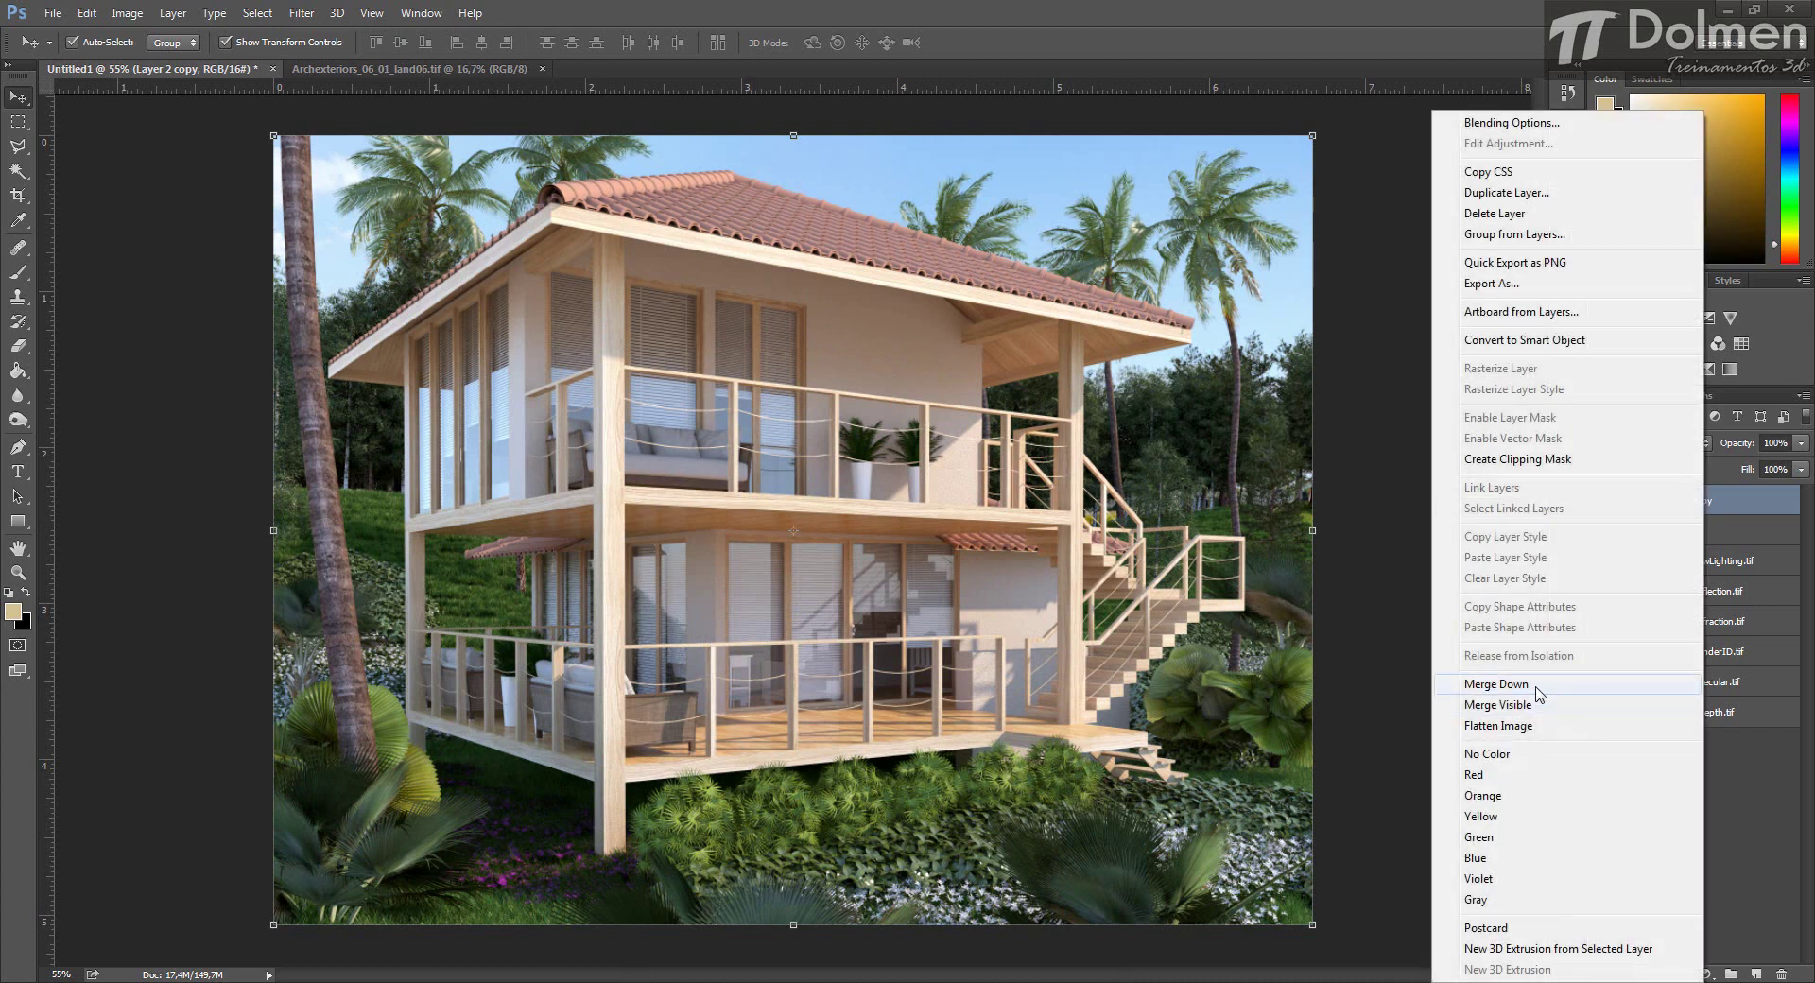
{"action": "left_click", "coordinate": [1538, 695]}
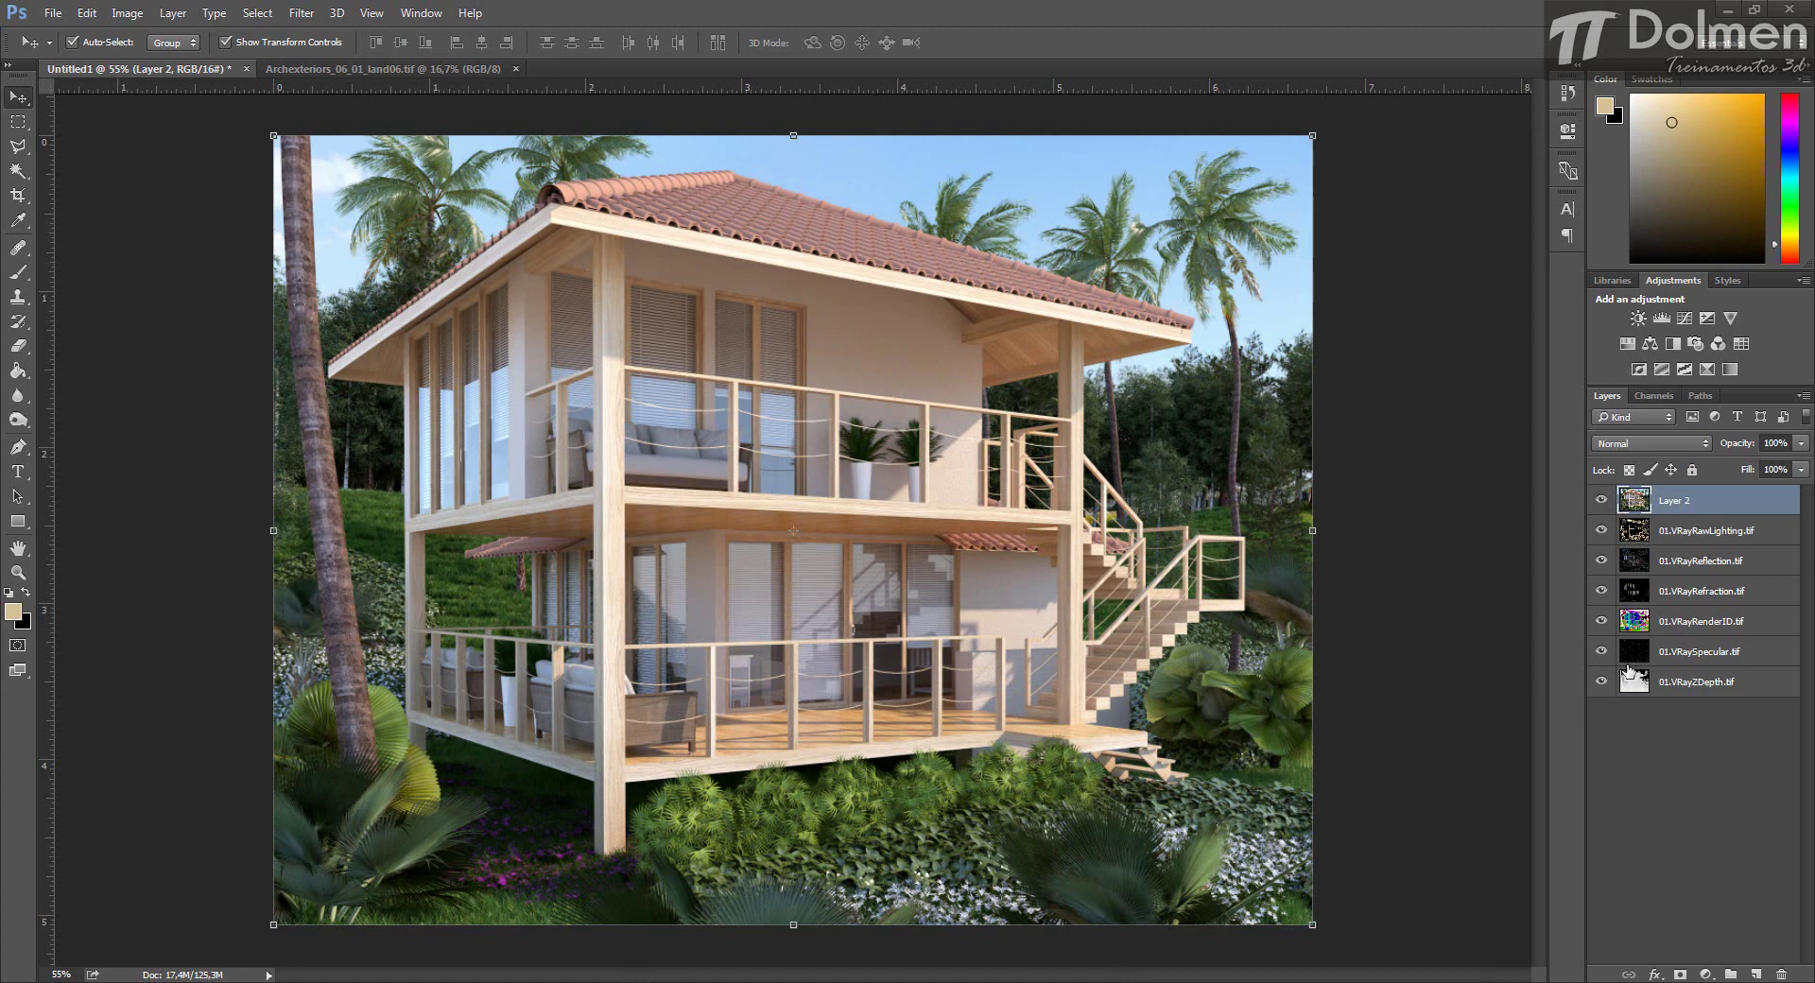
{"action": "left_click", "coordinate": [1679, 769]}
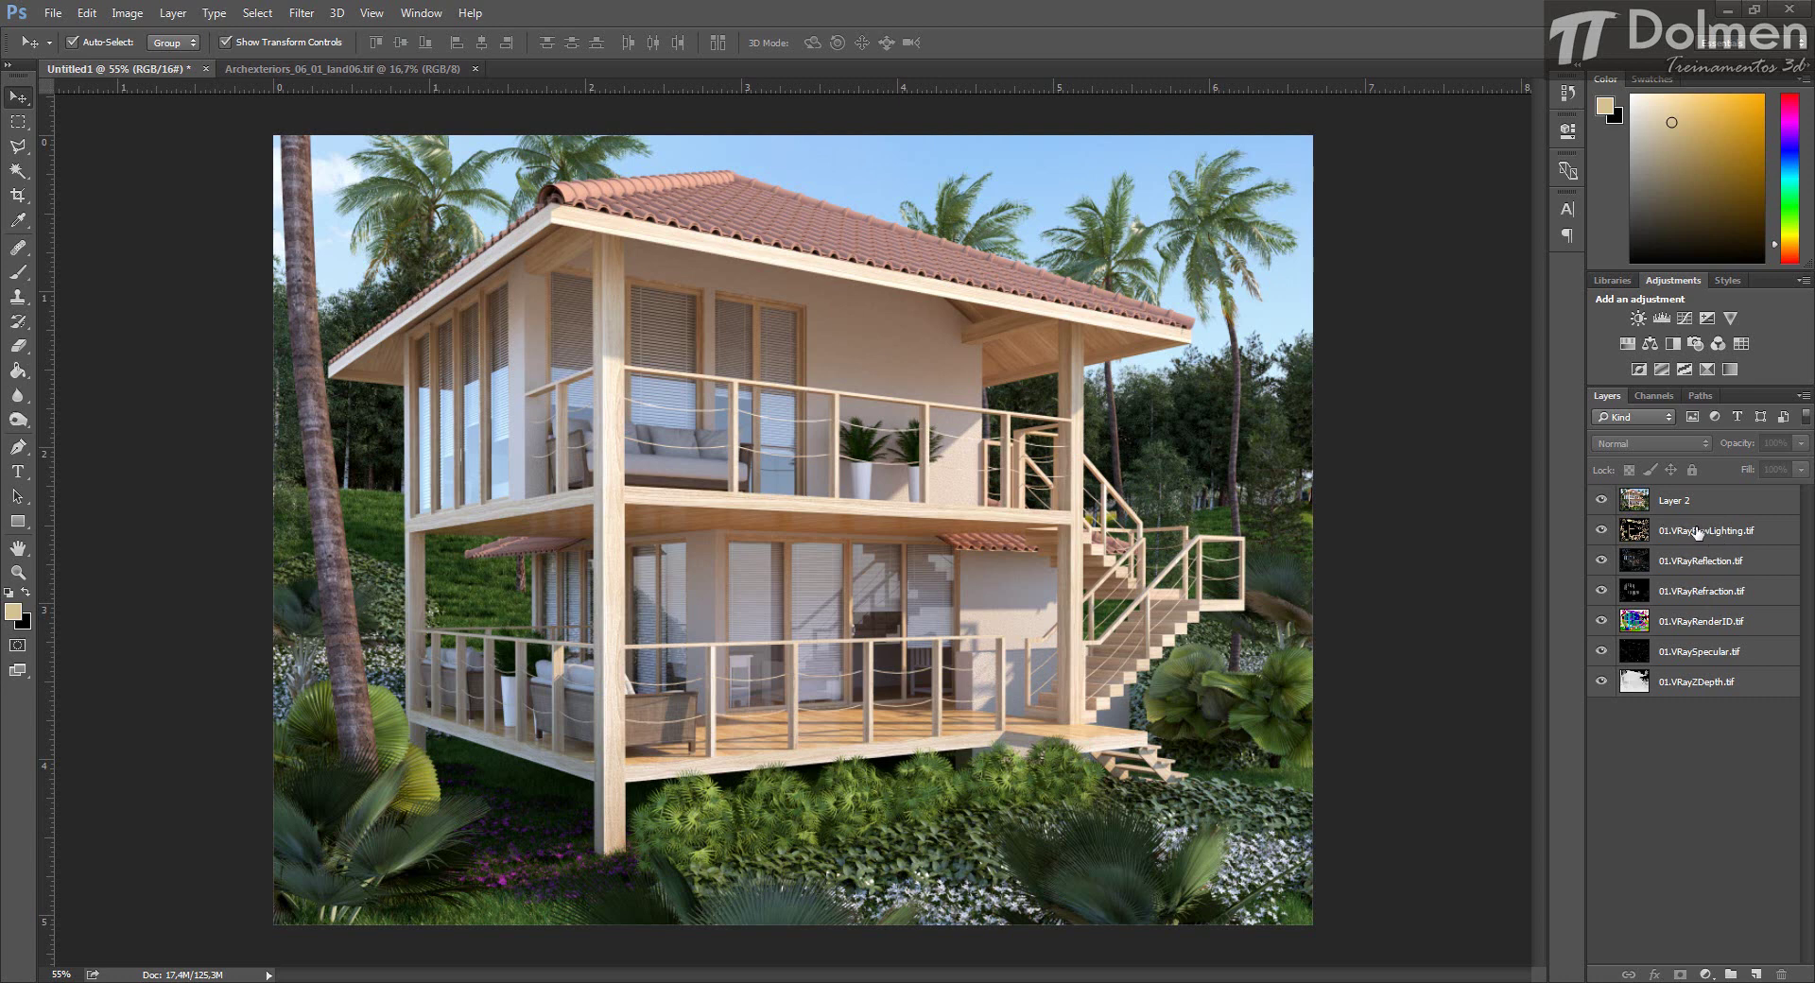
{"action": "left_click", "coordinate": [1701, 568]}
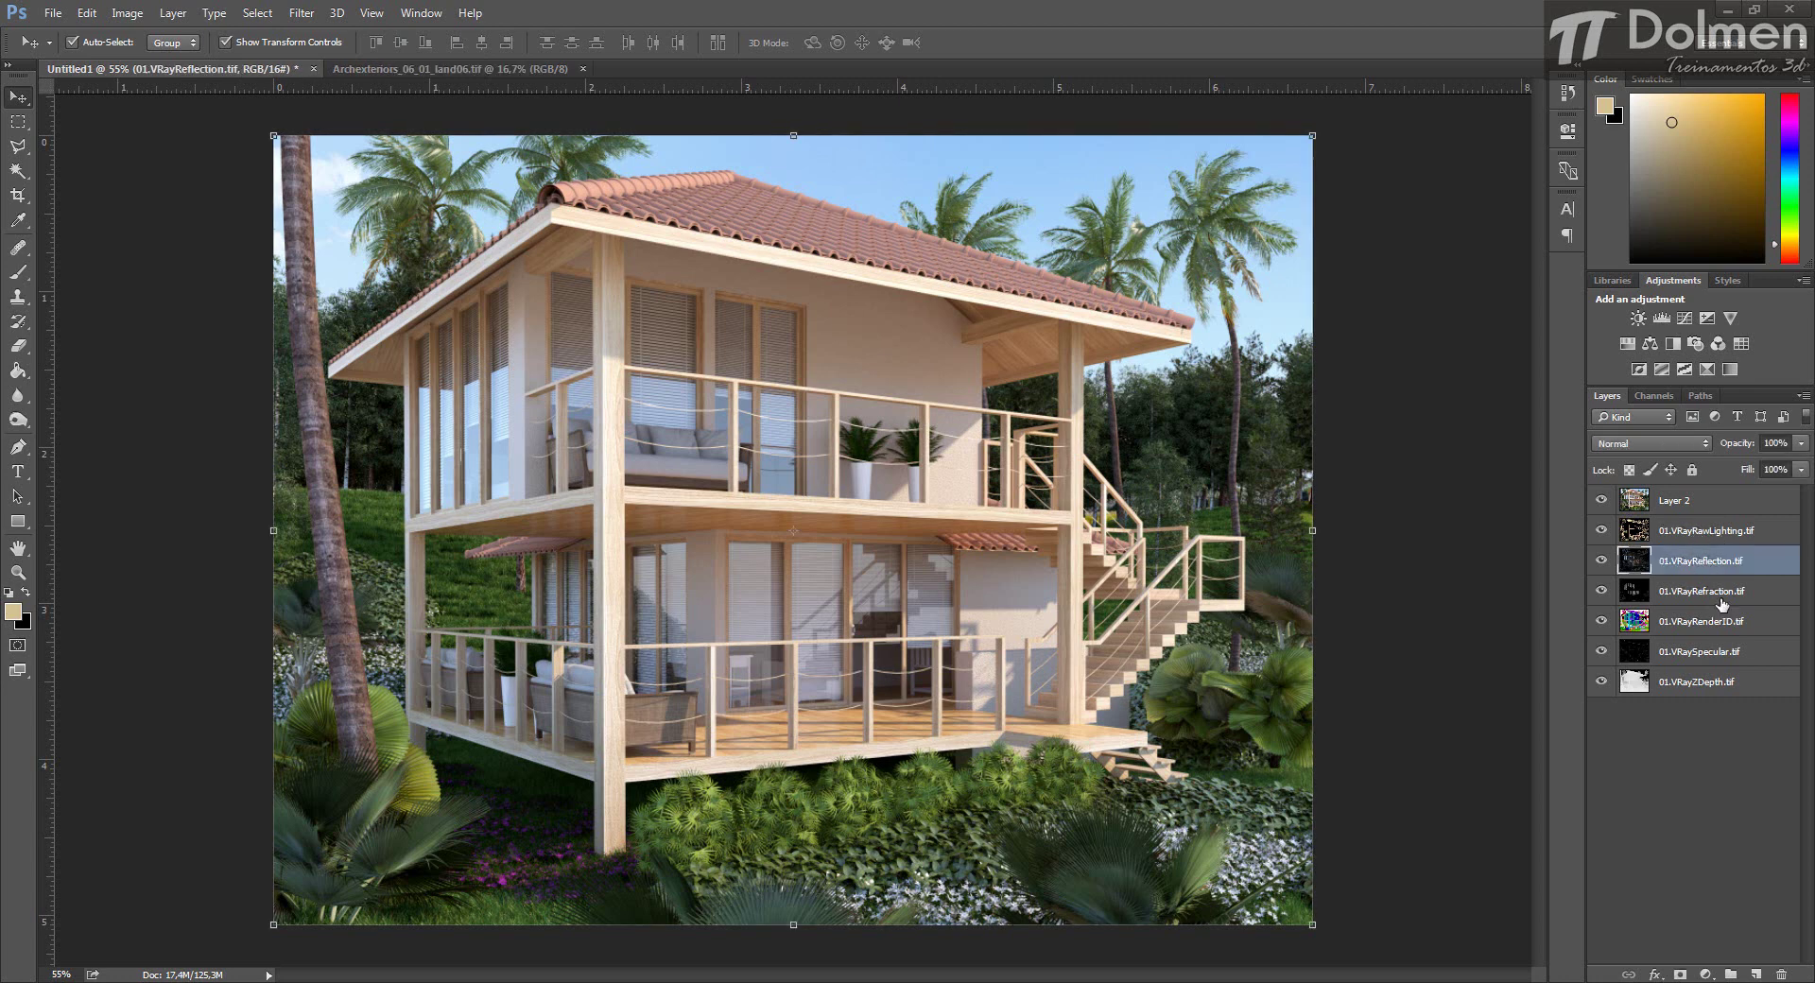
{"action": "left_click", "coordinate": [1703, 596]}
{"action": "left_click", "coordinate": [1702, 655]}
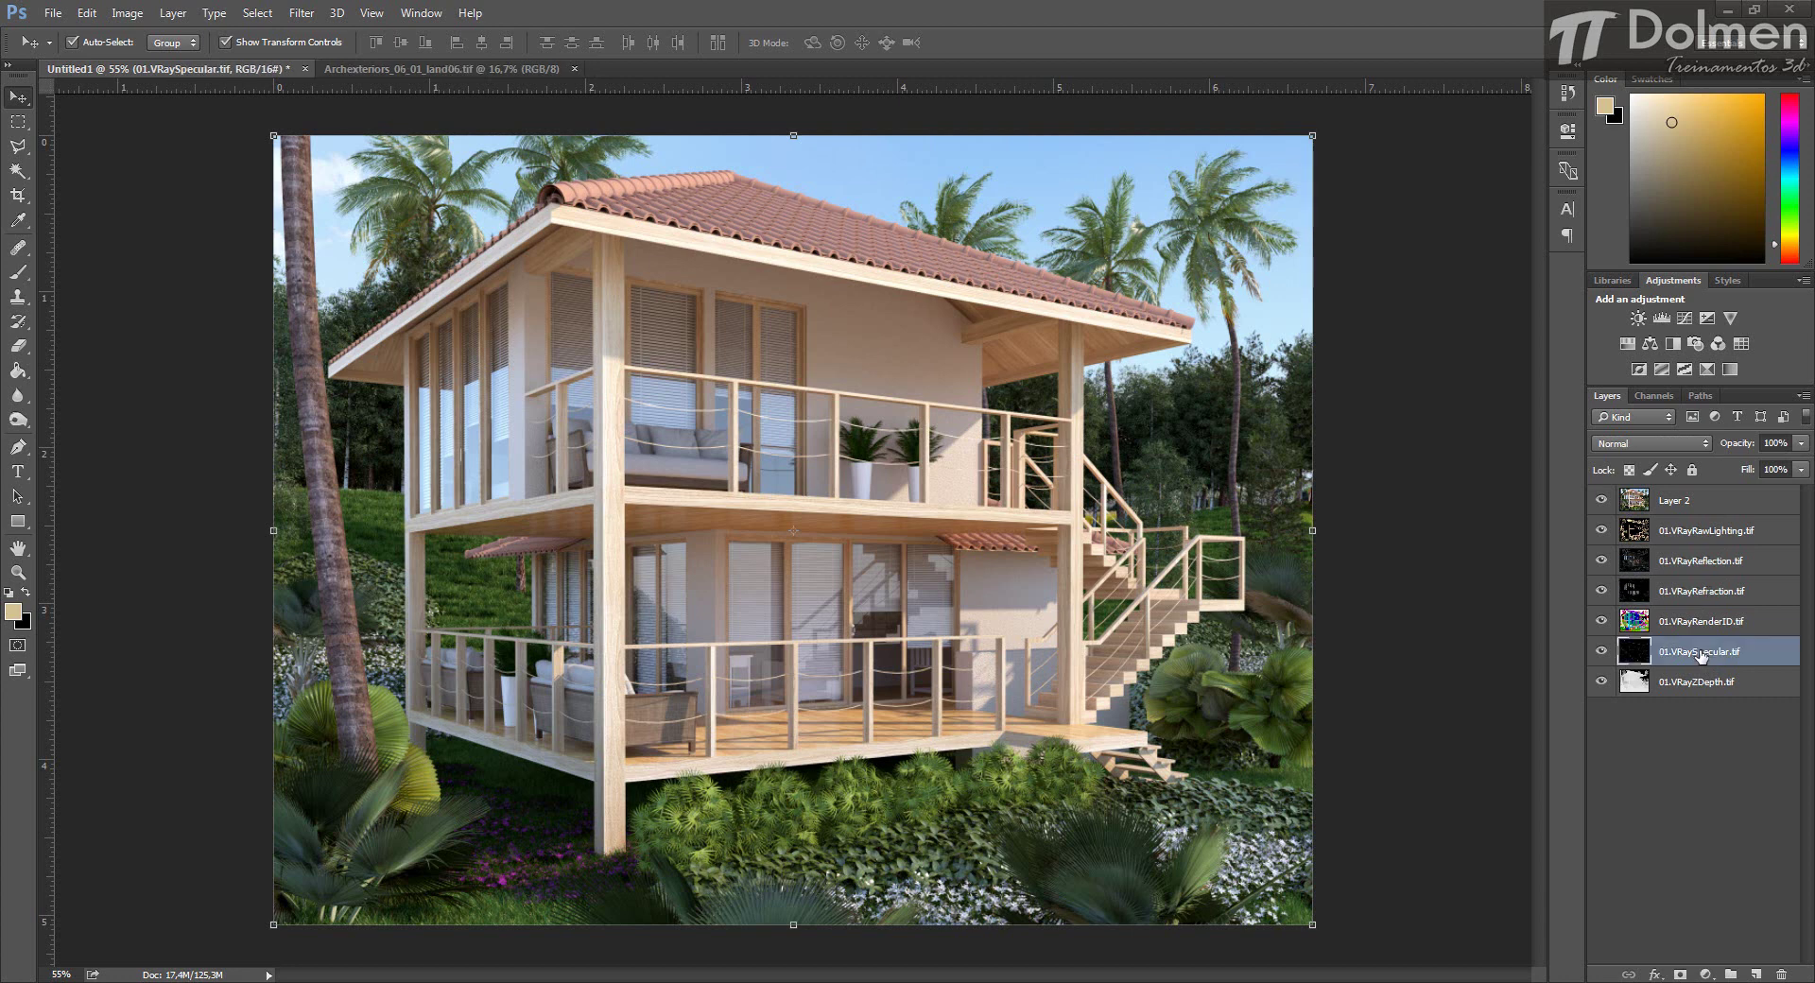
{"action": "left_click", "coordinate": [1713, 534]}
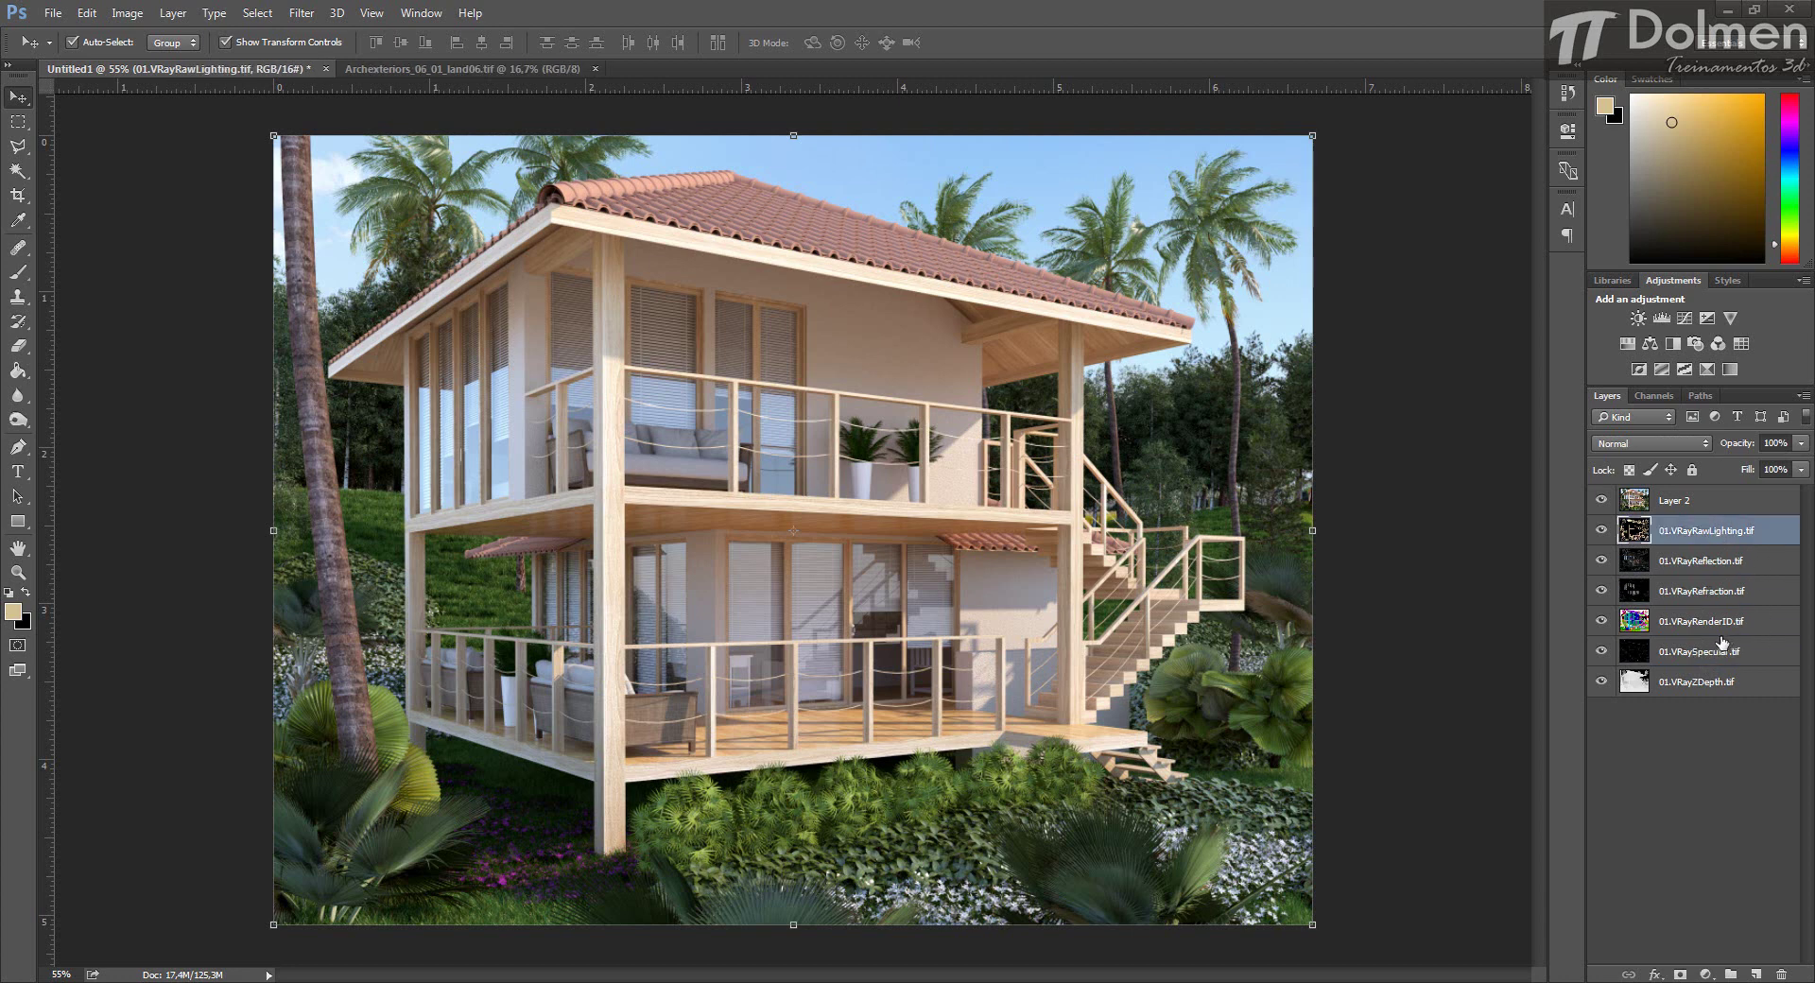
{"action": "left_click", "coordinate": [1719, 624]}
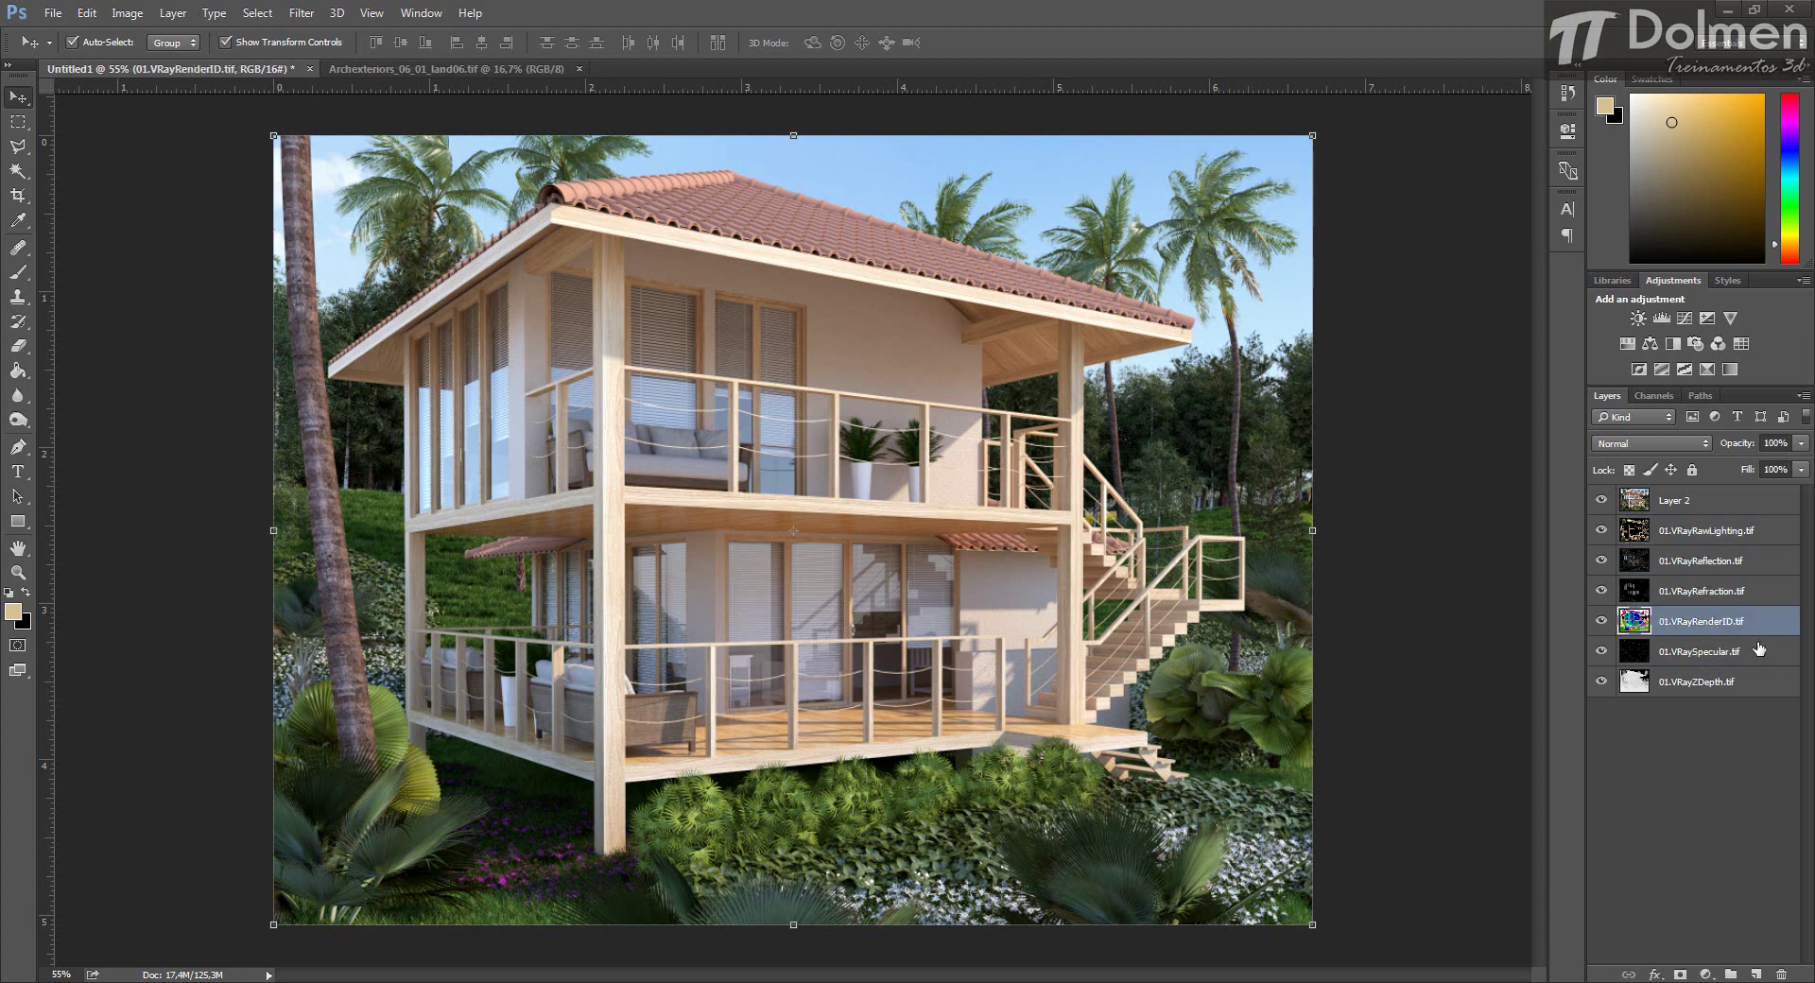
Move the 01.VRayReflection.tif layer above Layer 2 and set its blend mode to Screen.
{"action": "left_click", "coordinate": [1702, 564]}
{"action": "left_click_drag", "start_coordinate": [1700, 564], "coordinate": [1700, 498]}
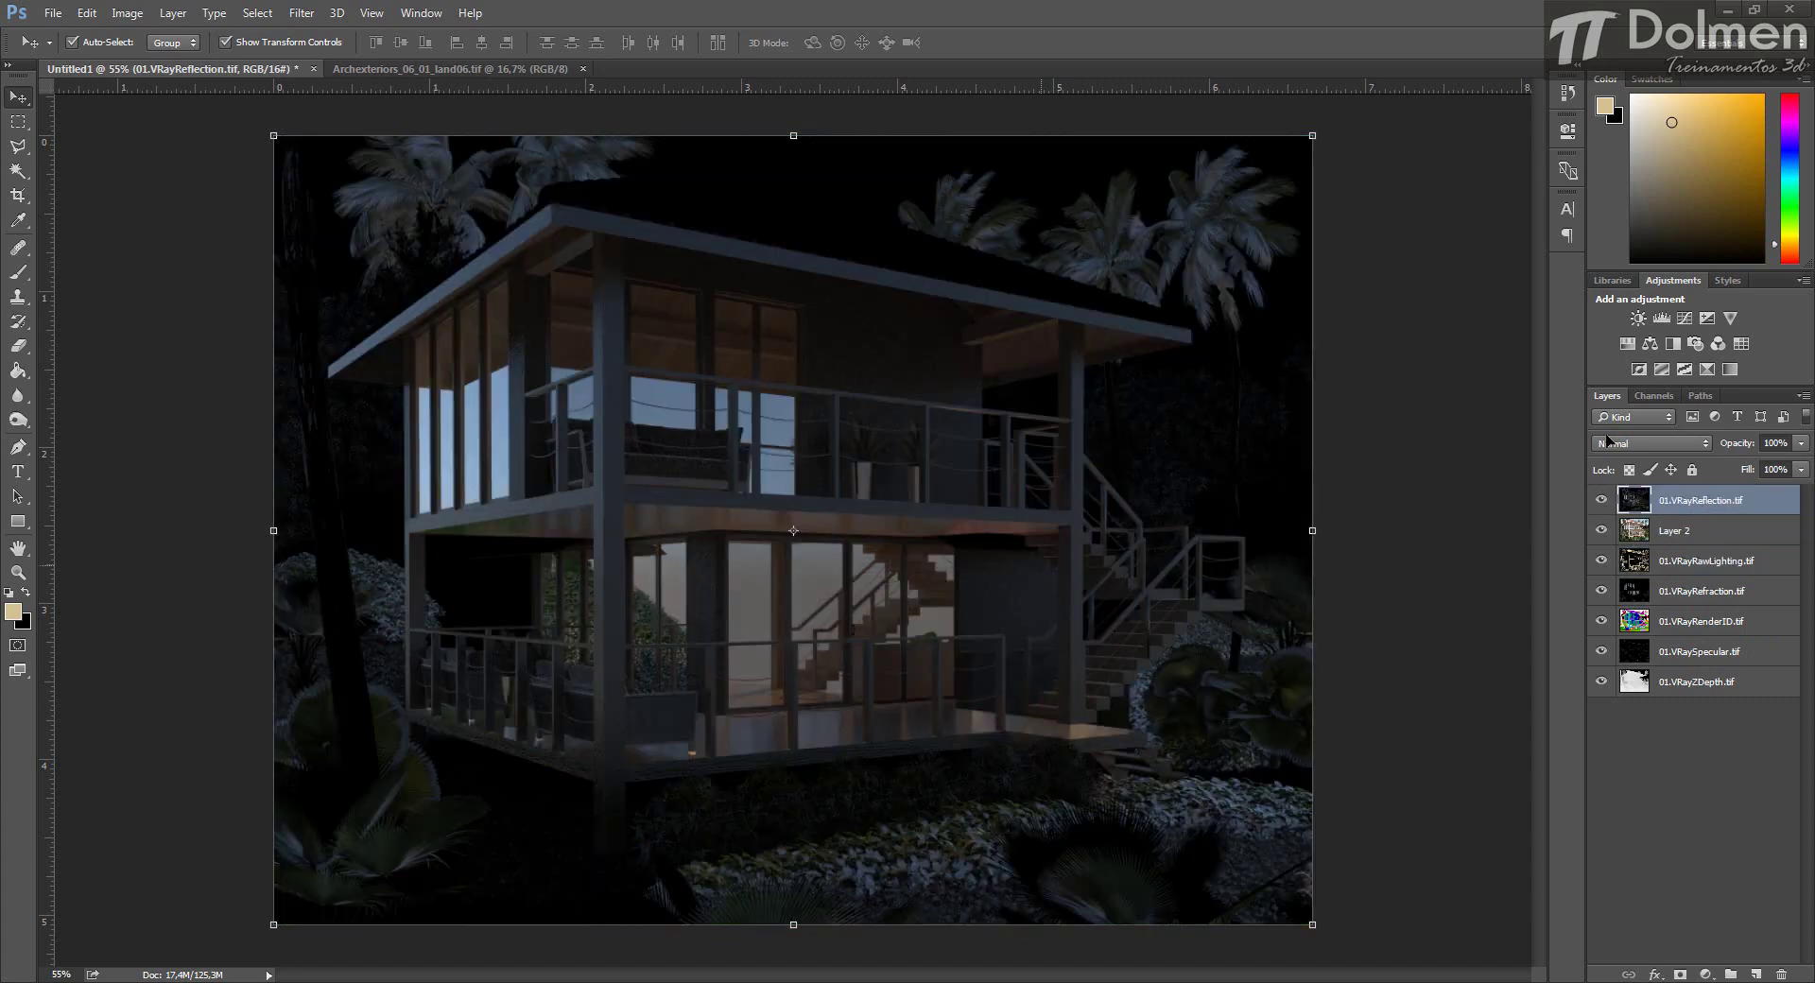
{"action": "left_click", "coordinate": [1607, 441]}
{"action": "left_click", "coordinate": [1619, 578]}
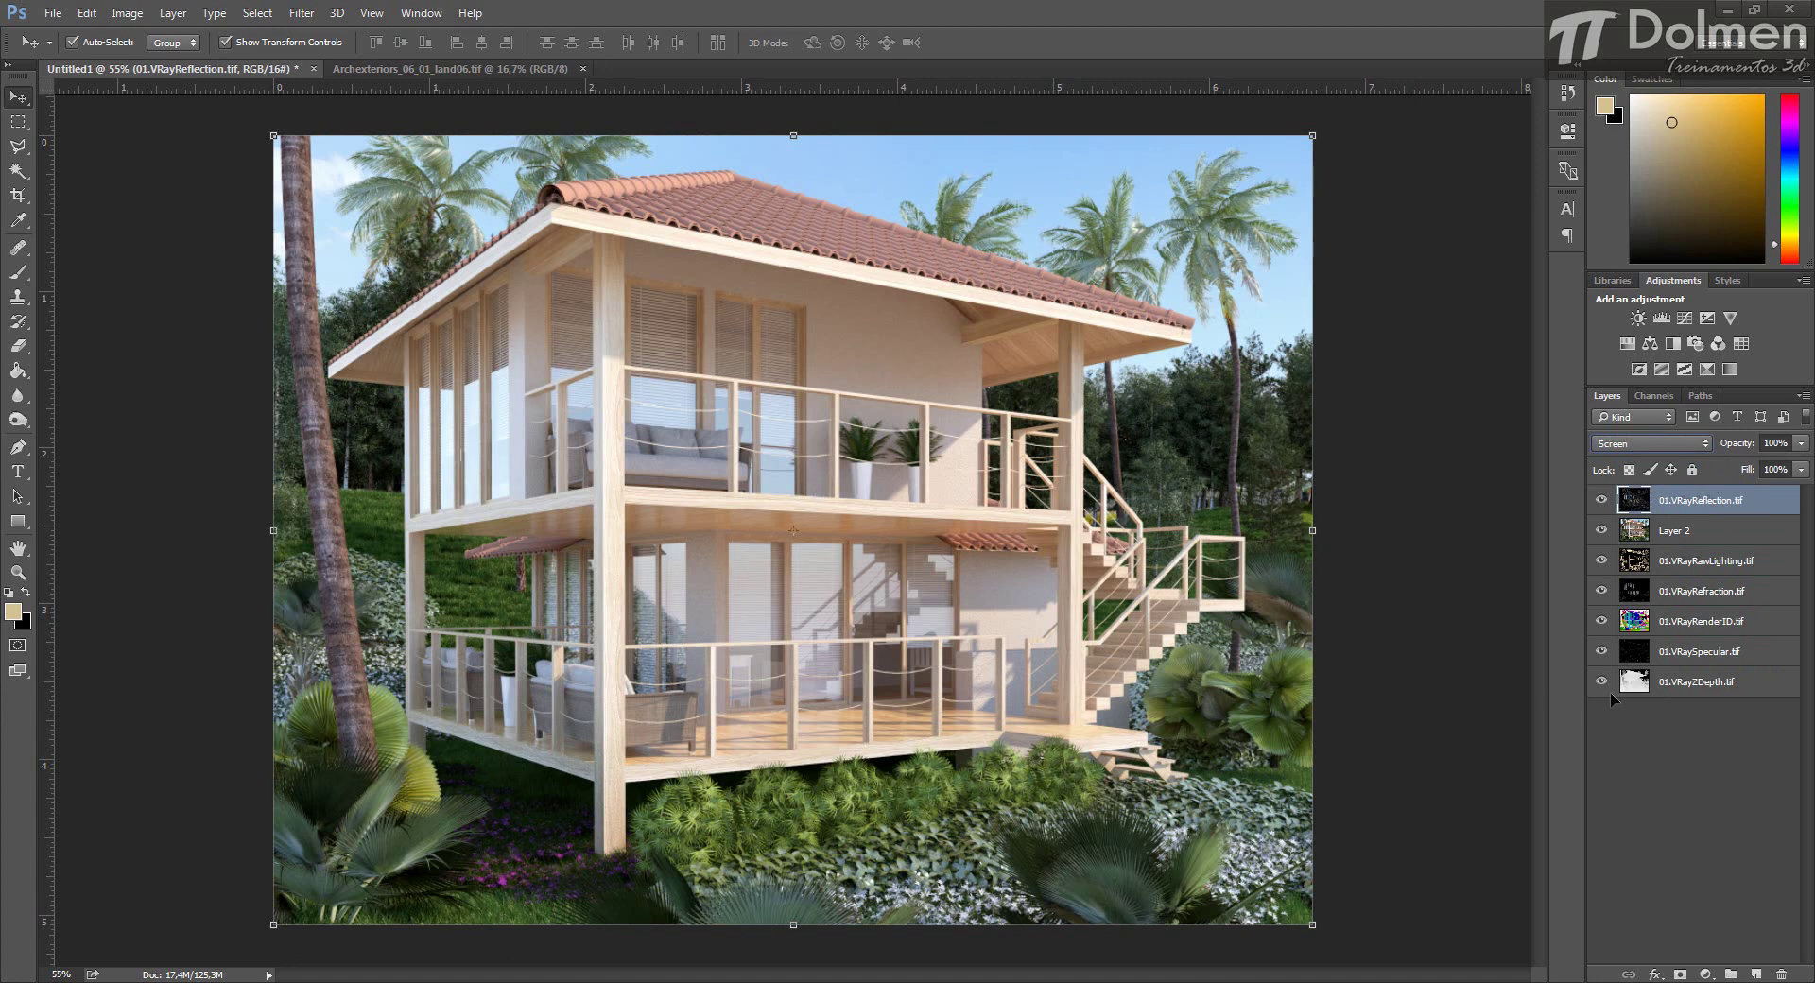
Hide Layer 2 and all render pass layers below it, leaving only the reflection pass shown.
{"action": "left_click_drag", "start_coordinate": [1602, 530], "coordinate": [1601, 700]}
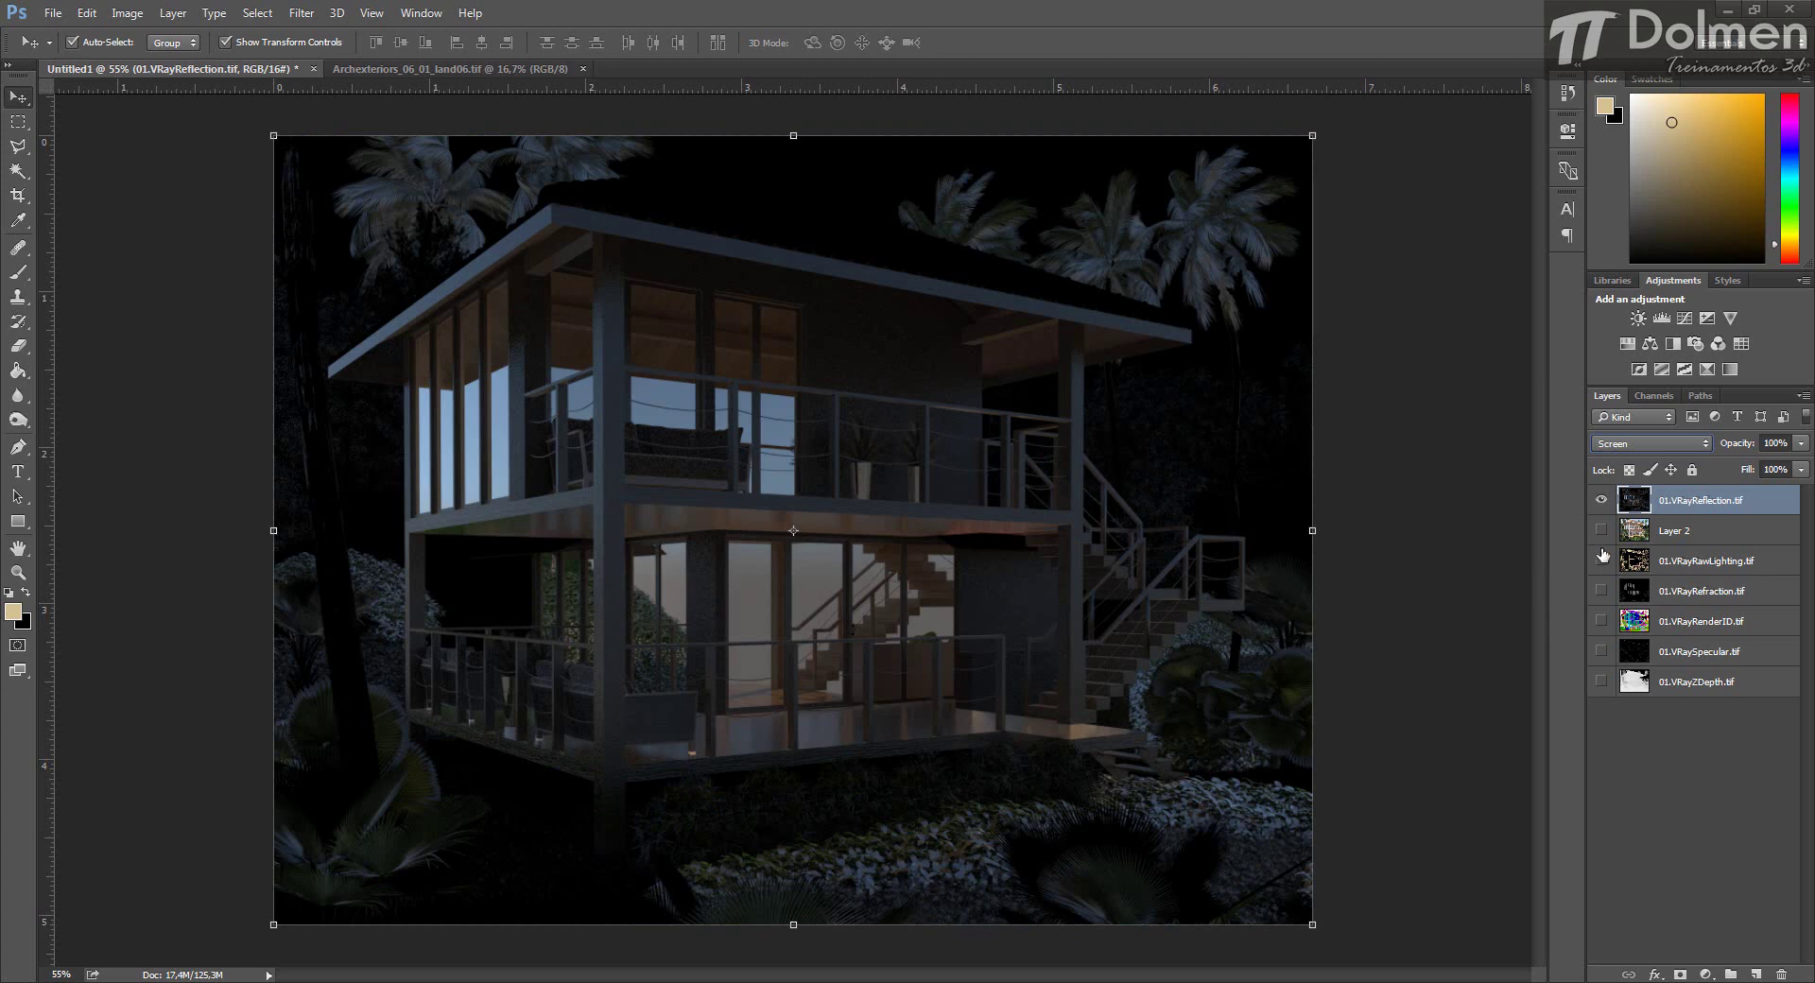
Show all hidden layers again and clip a Levels adjustment with a black input of 79 to the 01.VRayReflection.tif layer.
{"action": "left_click_drag", "start_coordinate": [1601, 527], "coordinate": [1605, 698]}
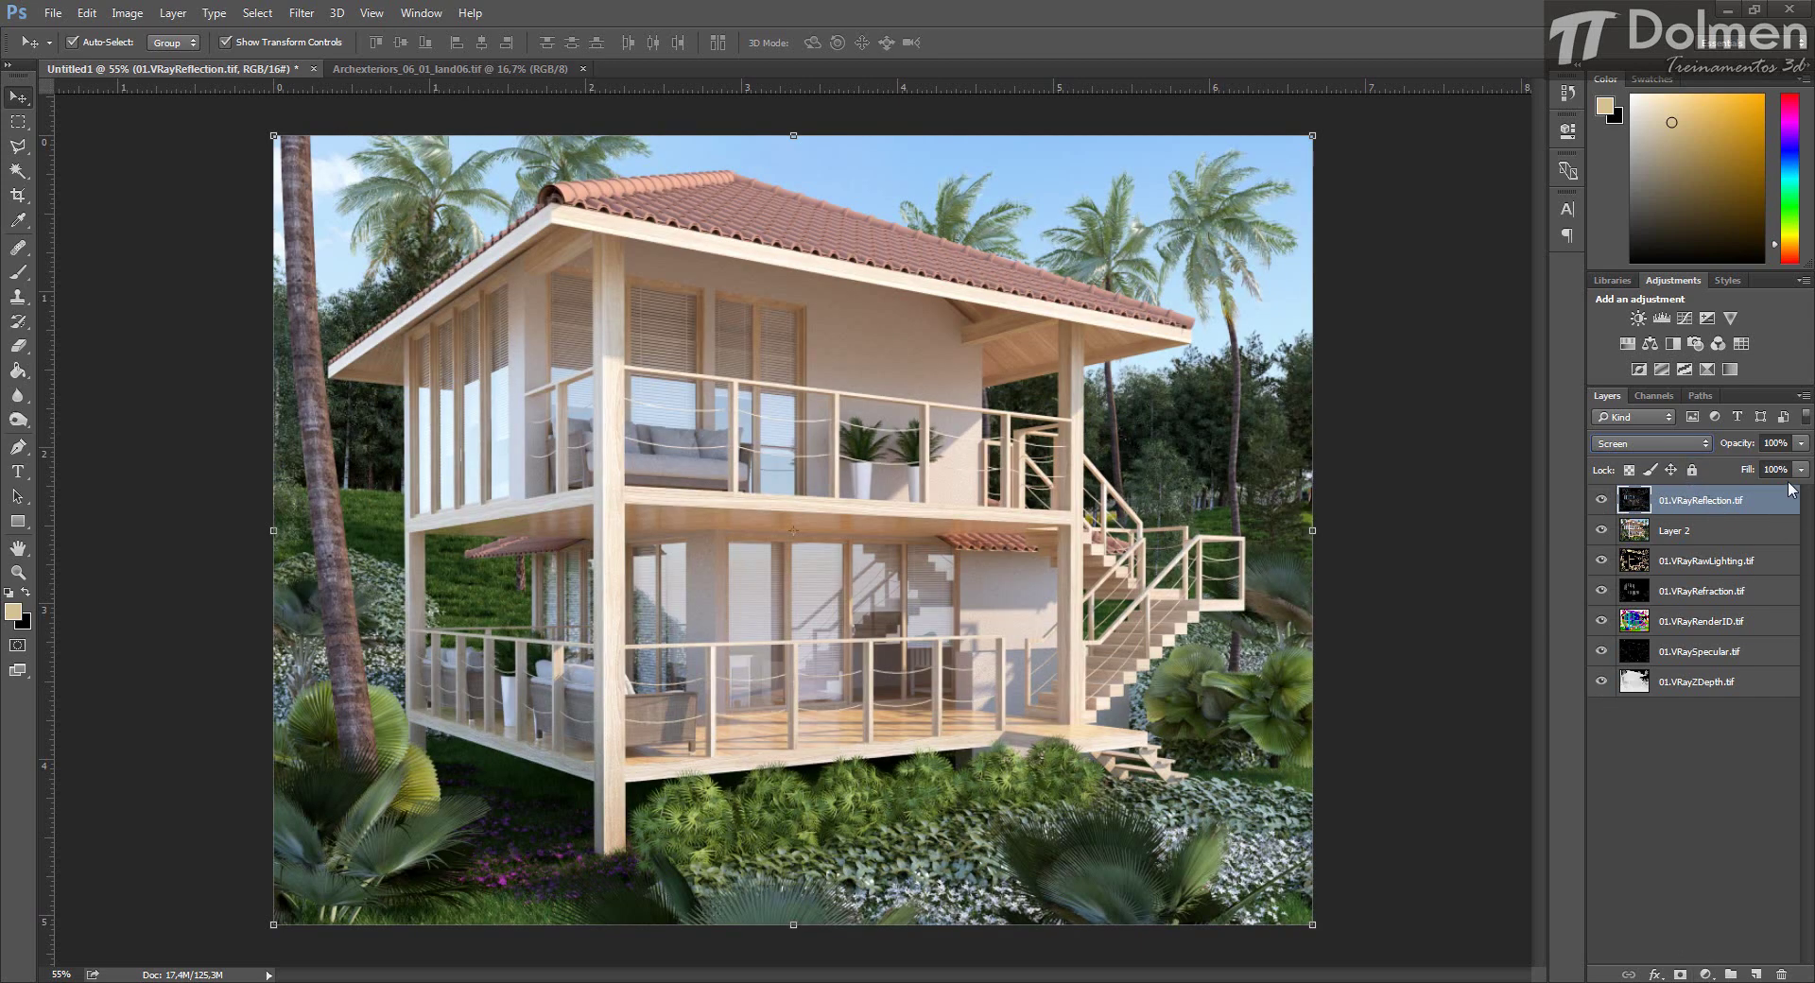
{"action": "left_click", "coordinate": [1705, 974]}
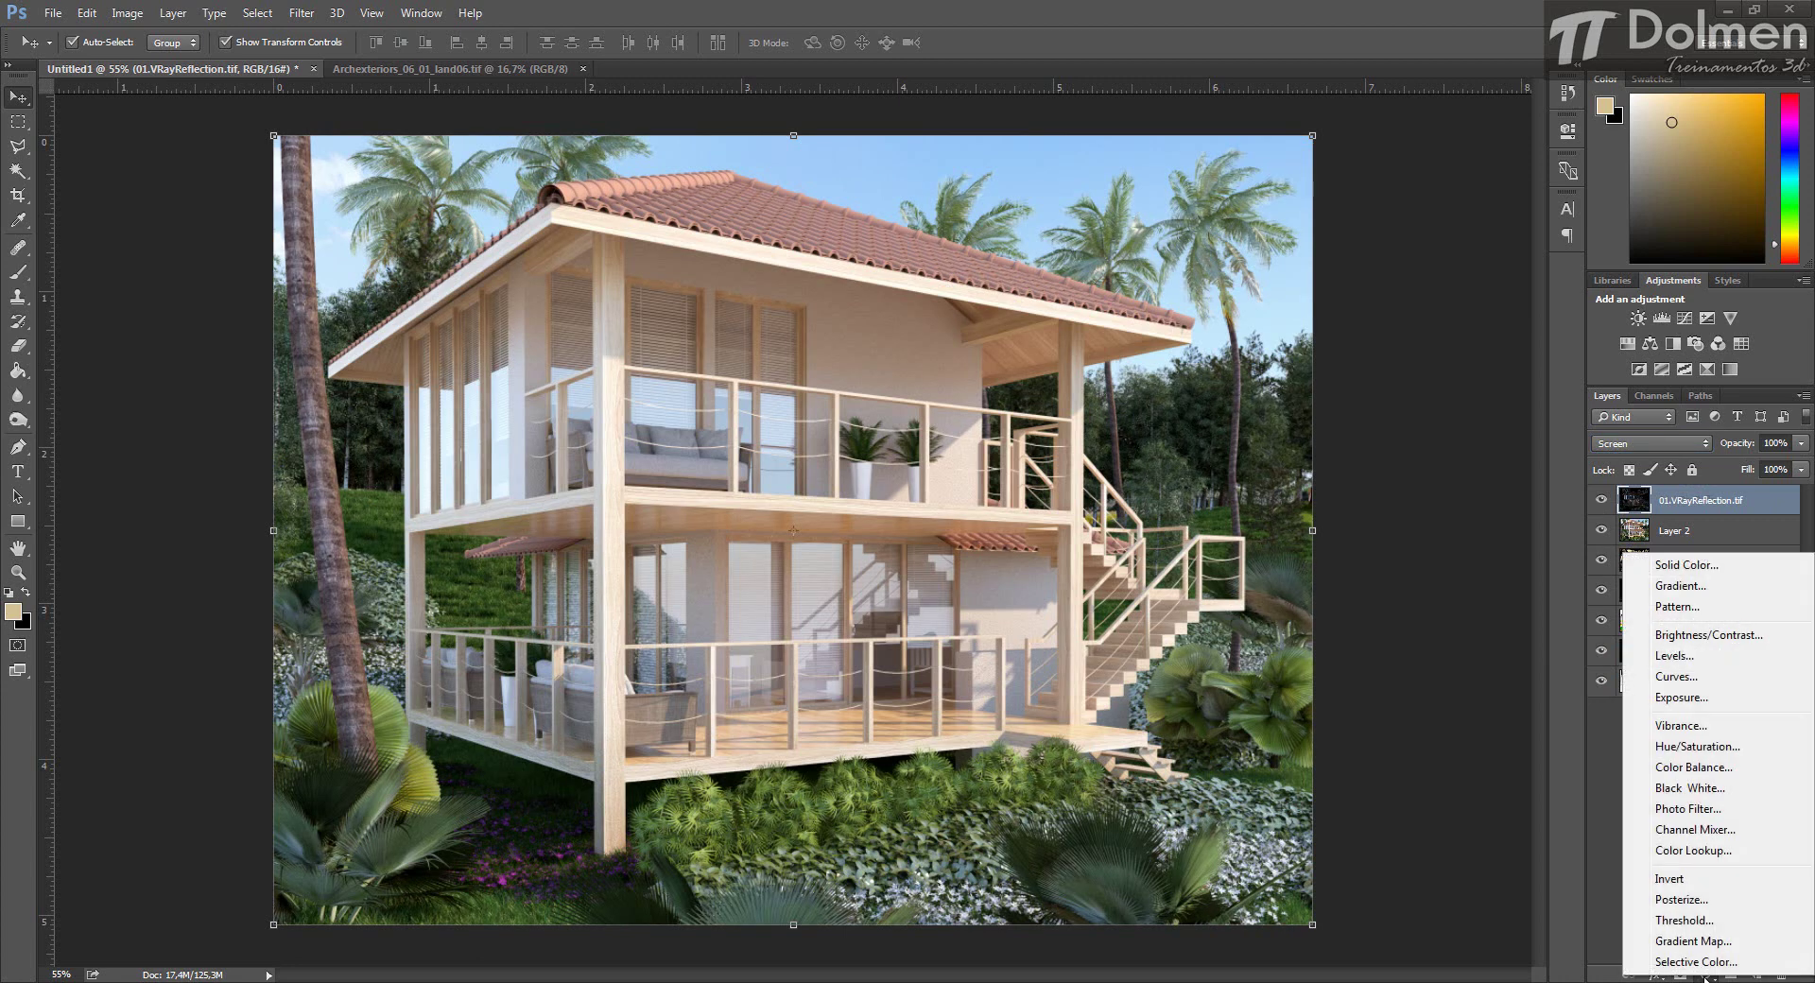
{"action": "left_click", "coordinate": [1674, 656]}
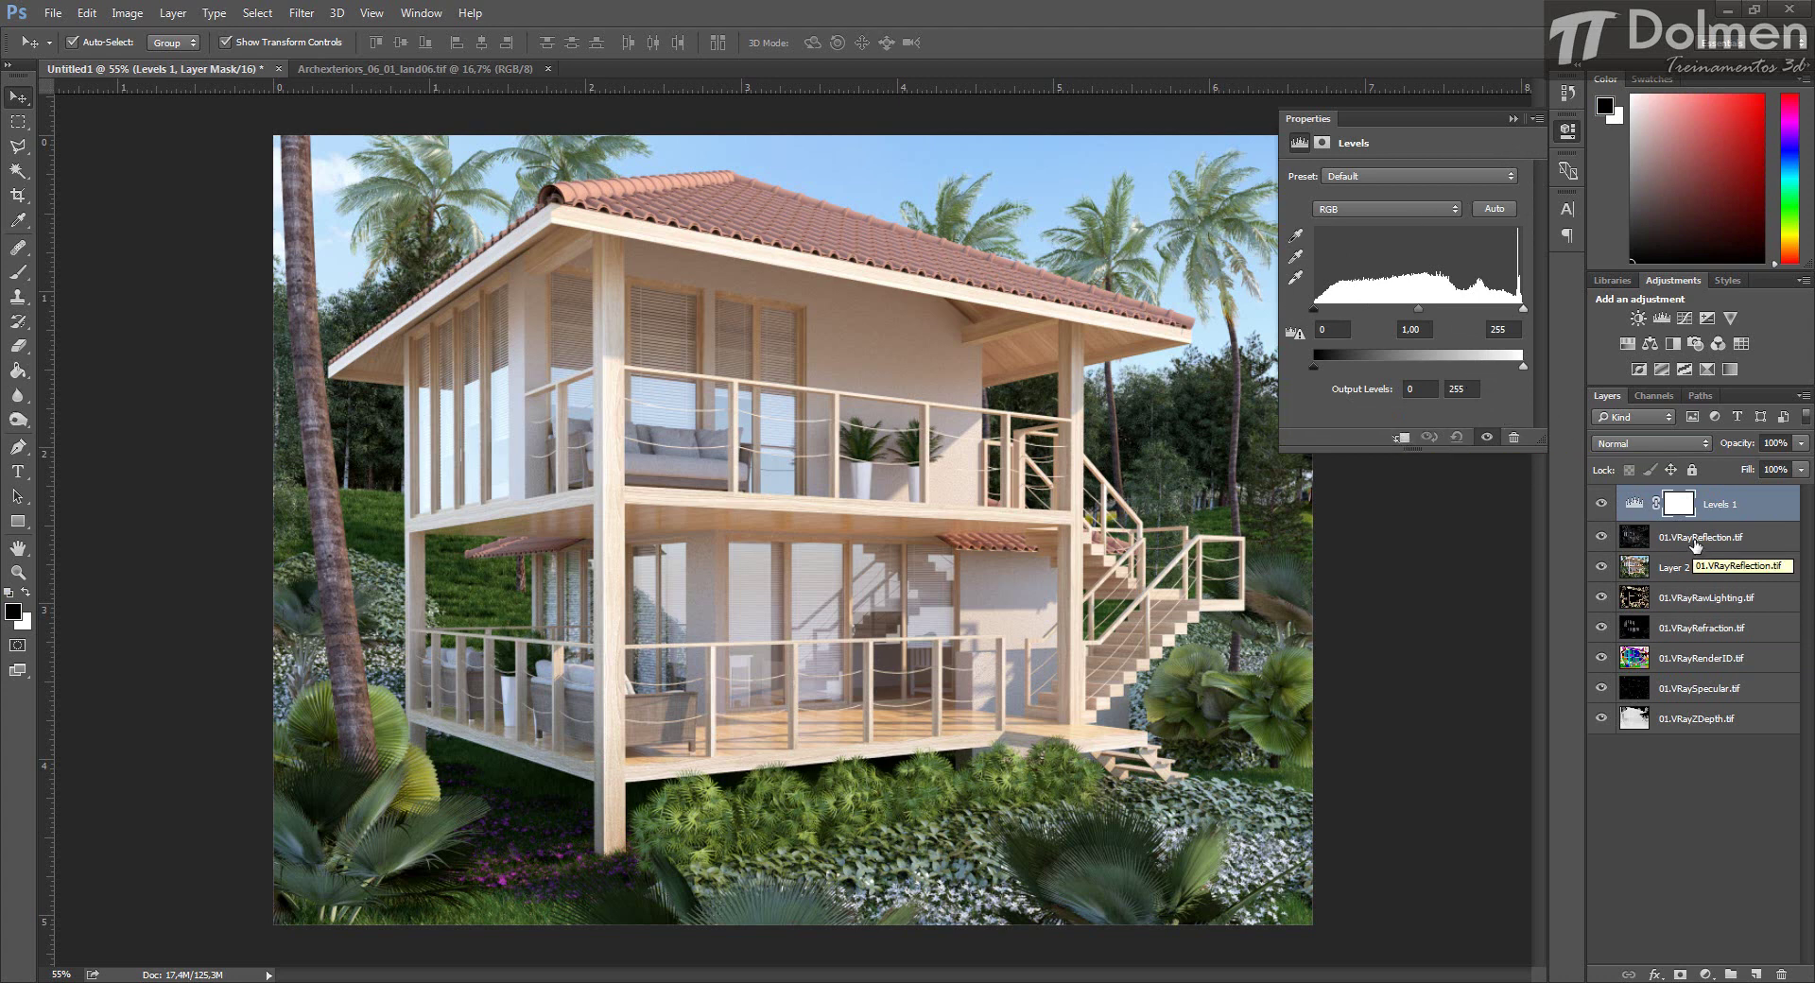
{"action": "left_click", "coordinate": [1401, 438]}
{"action": "mouse_move", "coordinate": [1315, 309]}
{"action": "left_mouse_down"}
{"action": "mouse_move", "coordinate": [1476, 306]}
{"action": "mouse_move", "coordinate": [1357, 304]}
{"action": "mouse_move", "coordinate": [1438, 308]}
{"action": "mouse_move", "coordinate": [1374, 309]}
{"action": "left_mouse_up"}
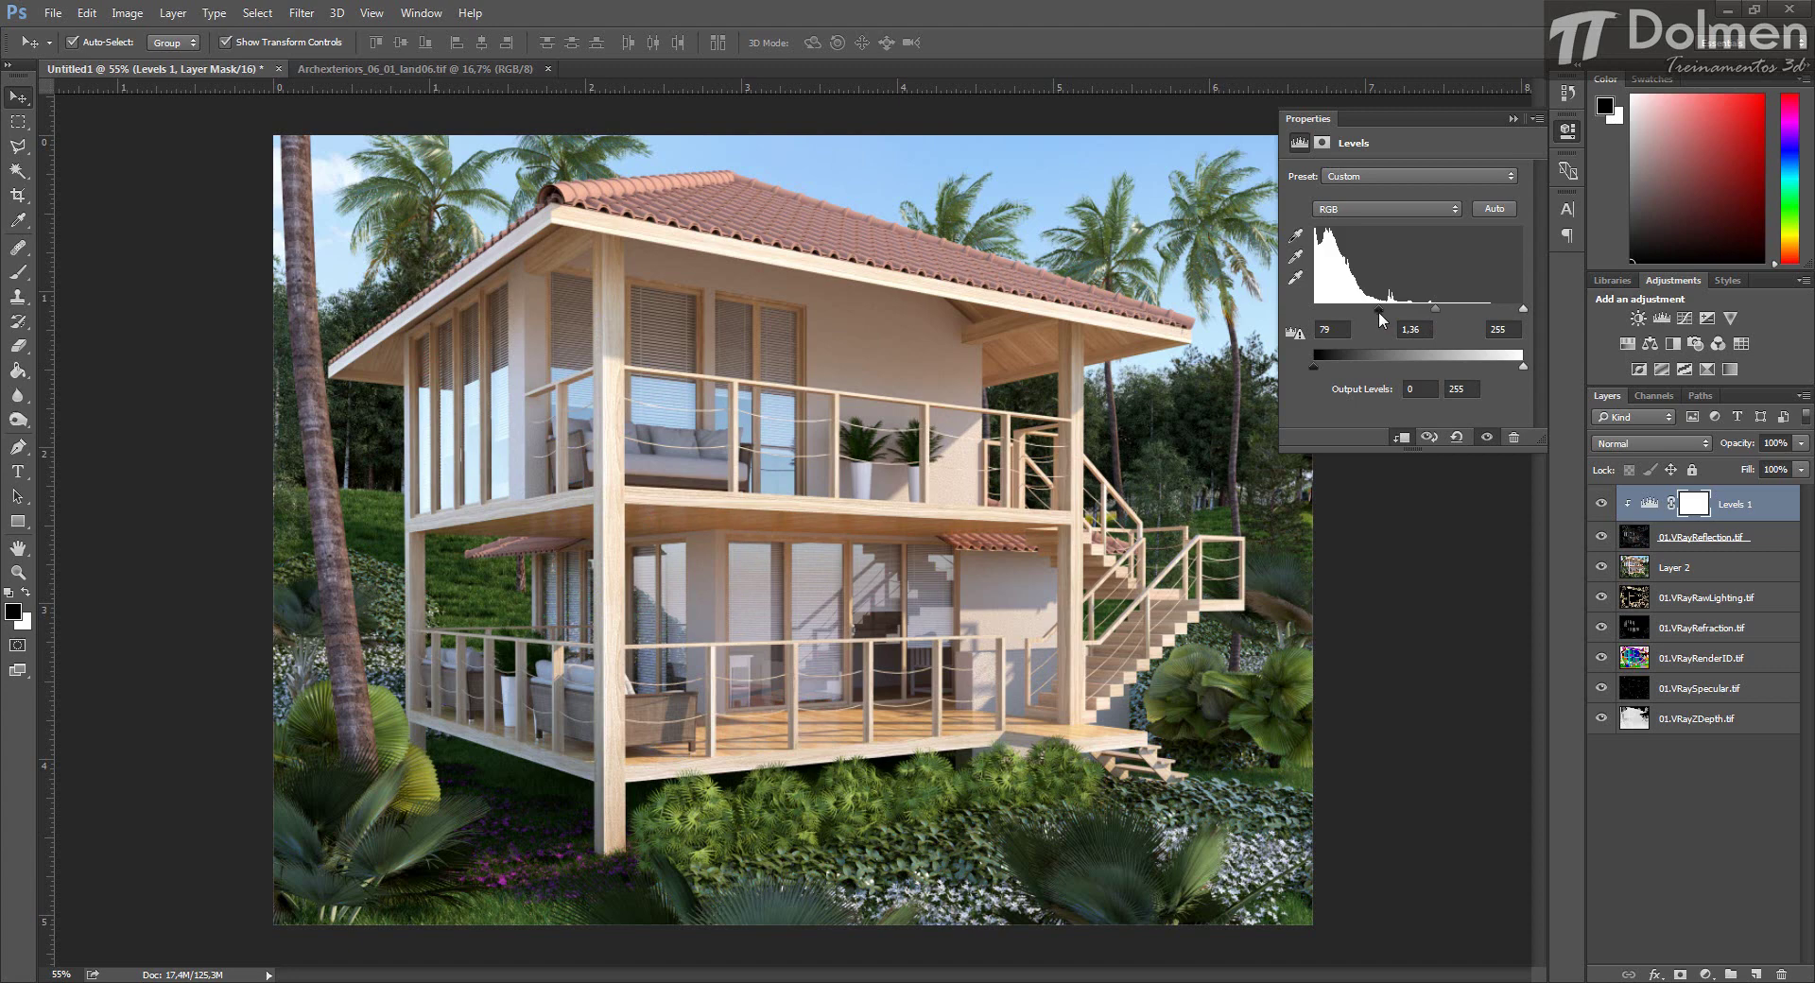
{"action": "left_click", "coordinate": [1520, 120]}
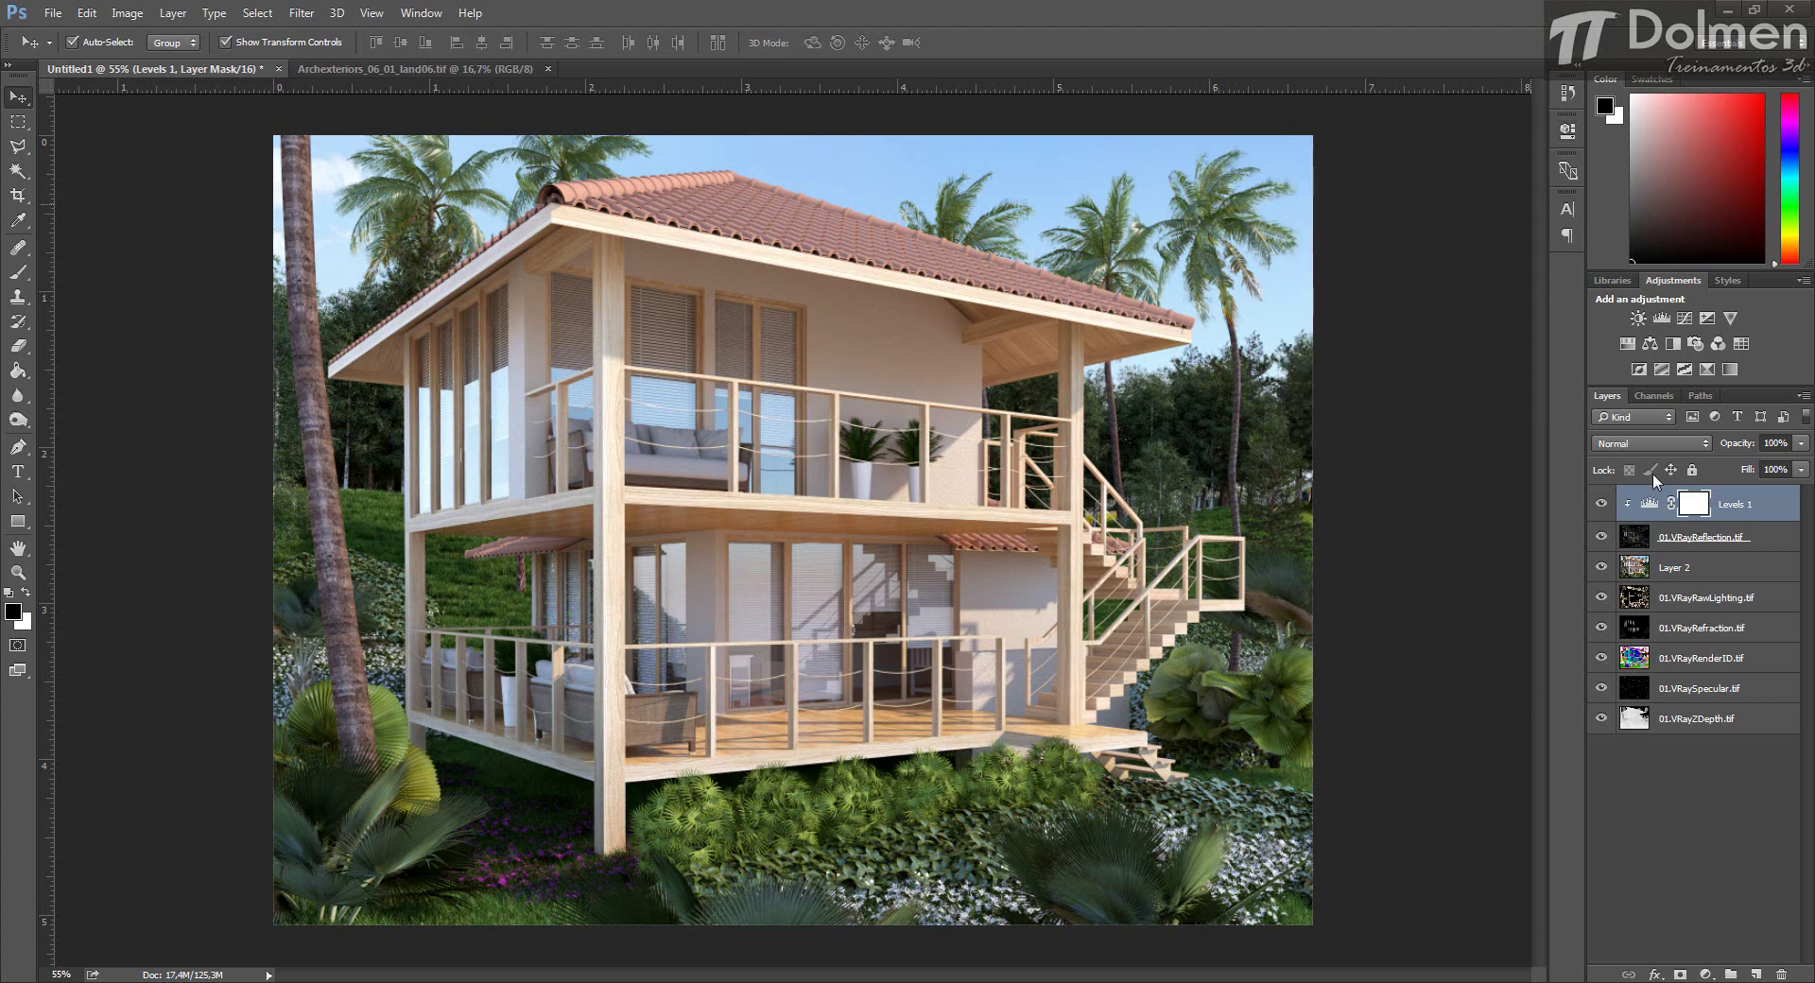
Merge the Levels adjustment down into the reflection pass and toggle that pass's visibility to compare the image with and without it.
{"action": "right_click", "coordinate": [1687, 504]}
{"action": "left_click", "coordinate": [1553, 684]}
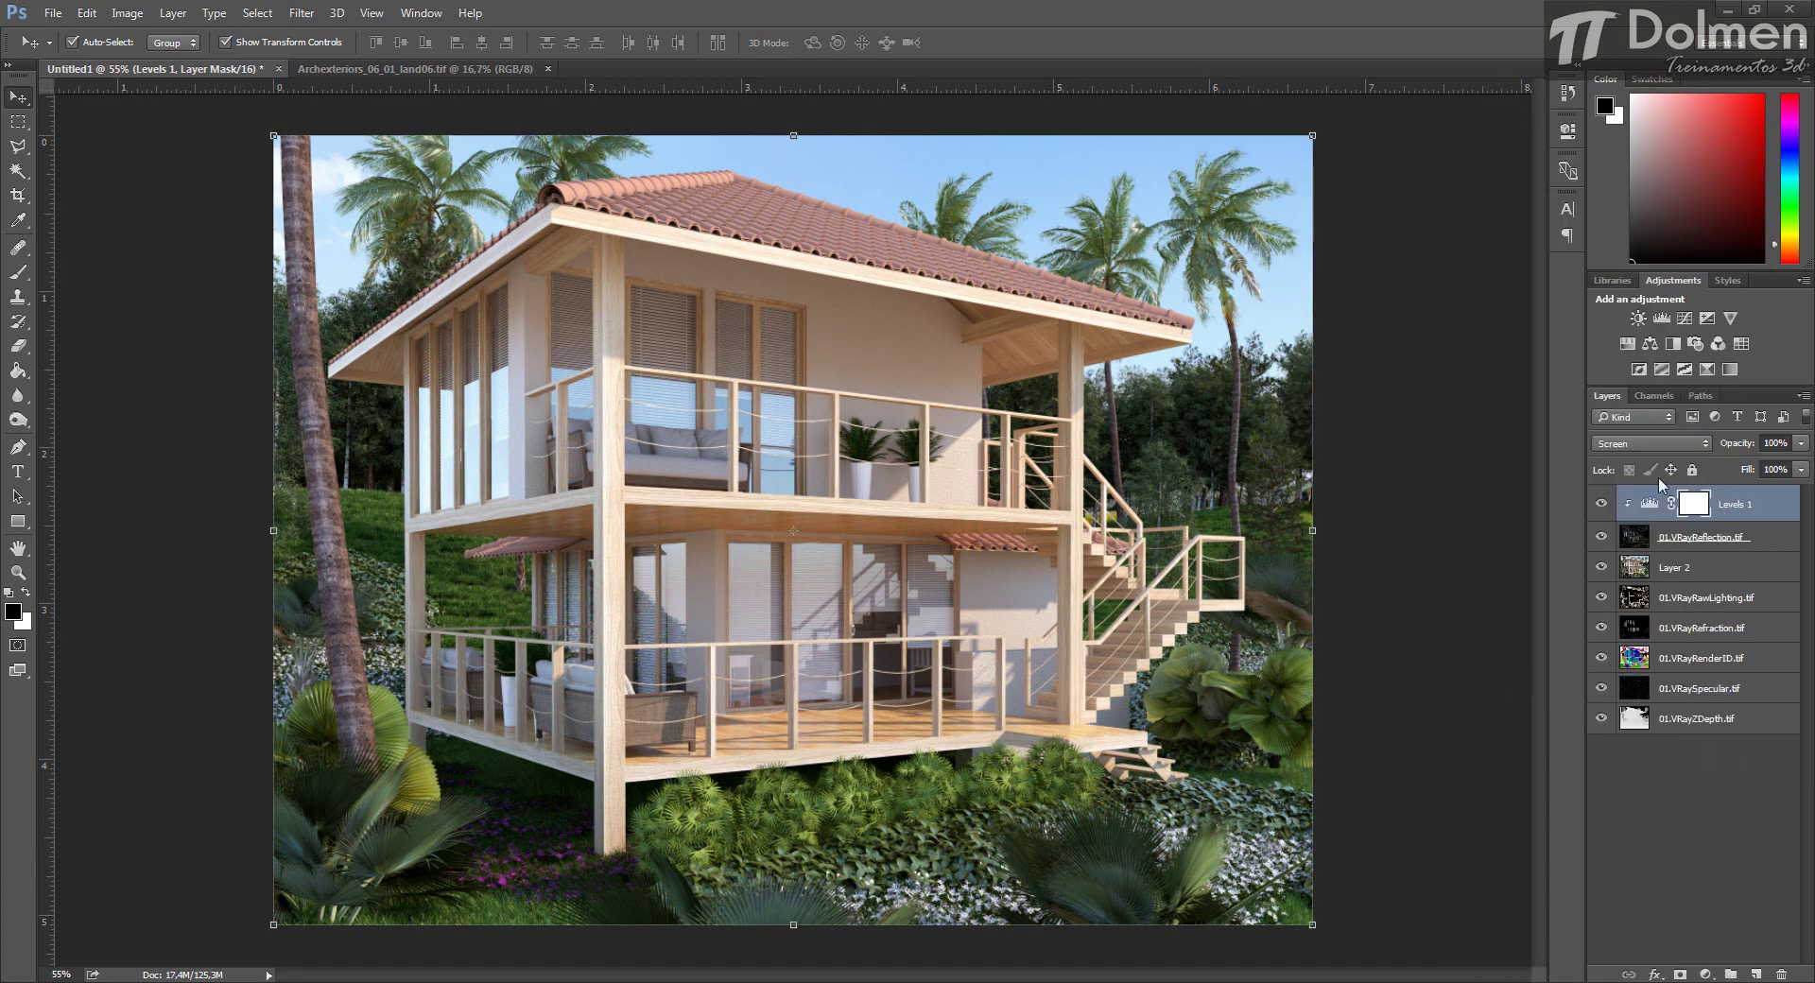
{"action": "left_click", "coordinate": [1599, 501]}
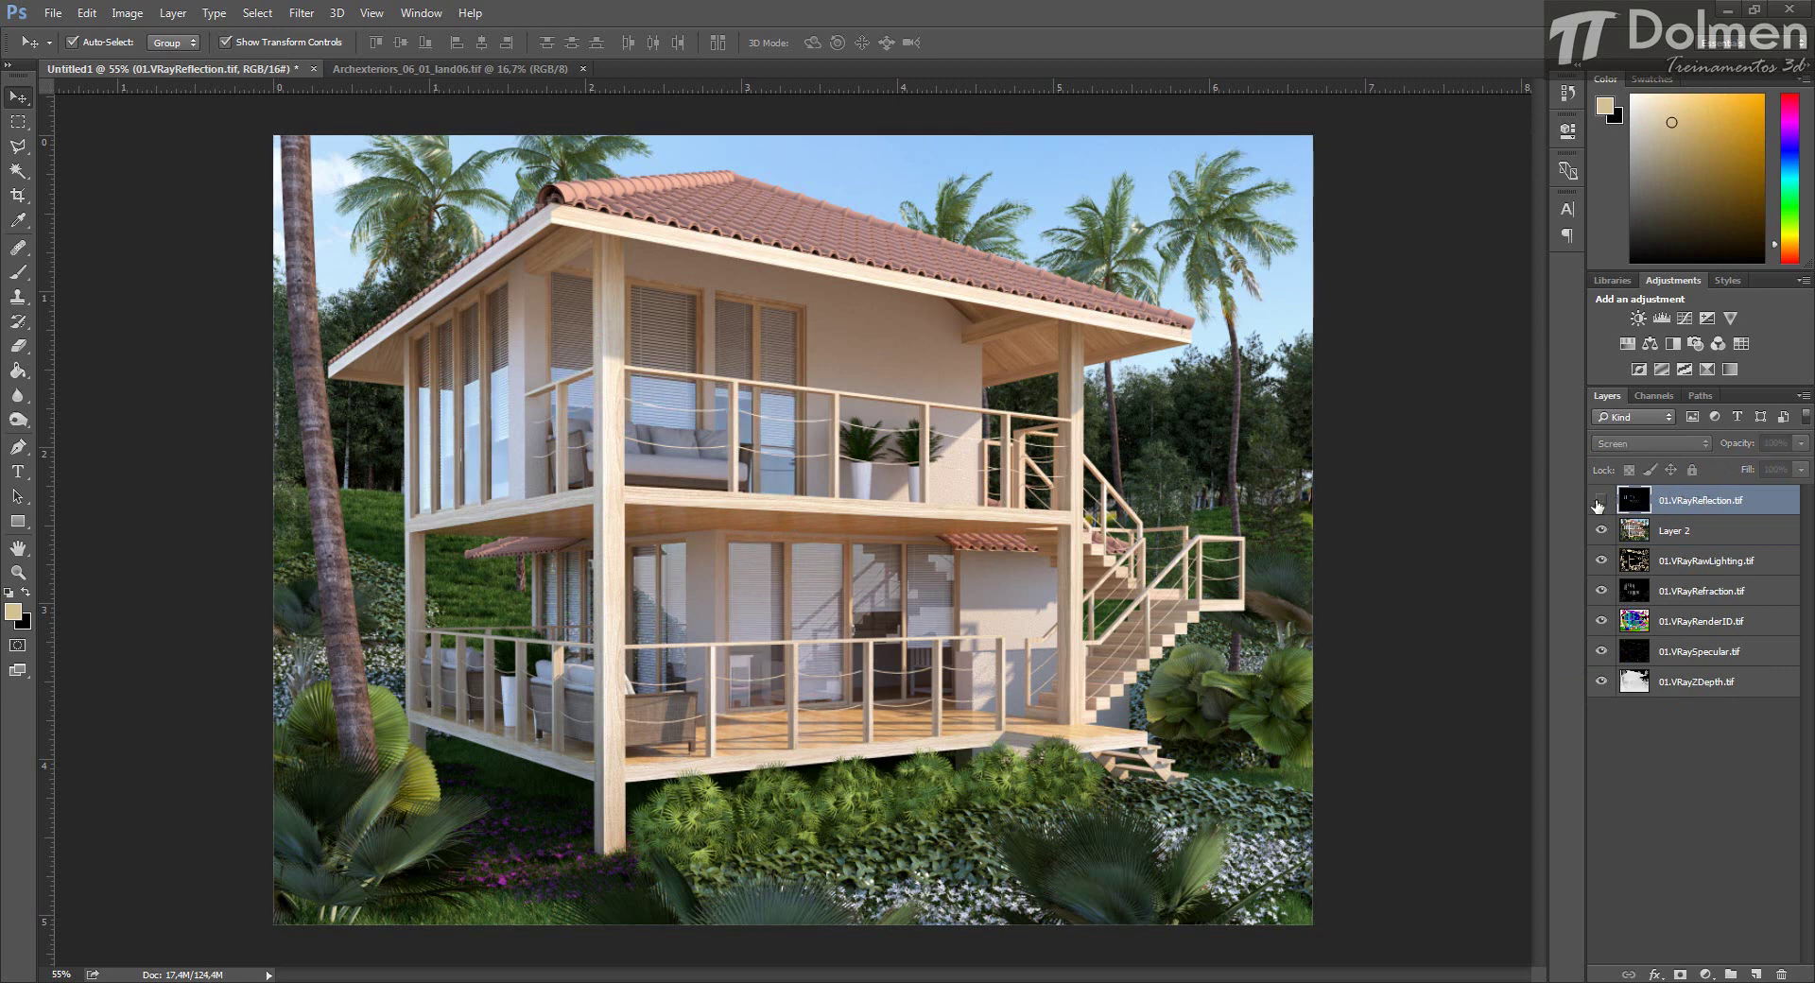
{"action": "left_click", "coordinate": [1599, 501]}
{"action": "left_click", "coordinate": [1600, 501]}
{"action": "left_click", "coordinate": [1599, 501]}
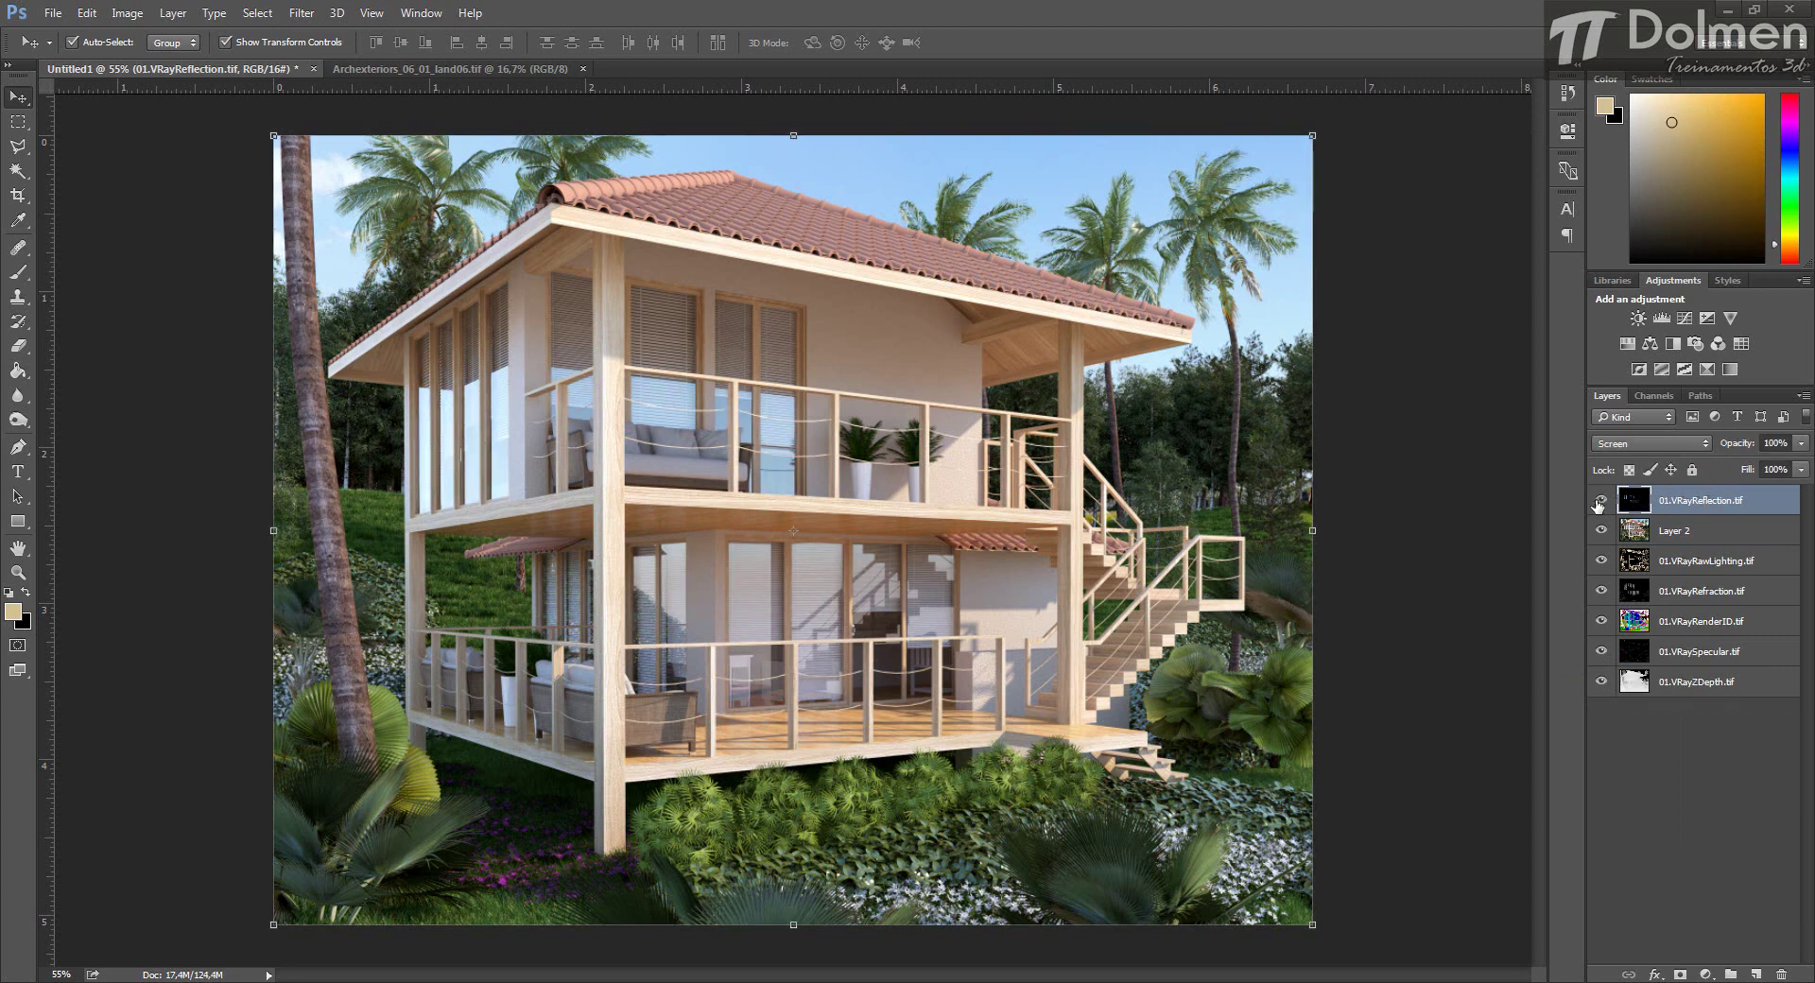
{"action": "left_click", "coordinate": [1600, 501]}
{"action": "left_click", "coordinate": [1599, 501]}
Reduce the reflection pass's opacity to 31% and merge it down into Layer 2.
{"action": "left_click", "coordinate": [1799, 444]}
{"action": "left_click", "coordinate": [1753, 462]}
{"action": "left_click", "coordinate": [1729, 463]}
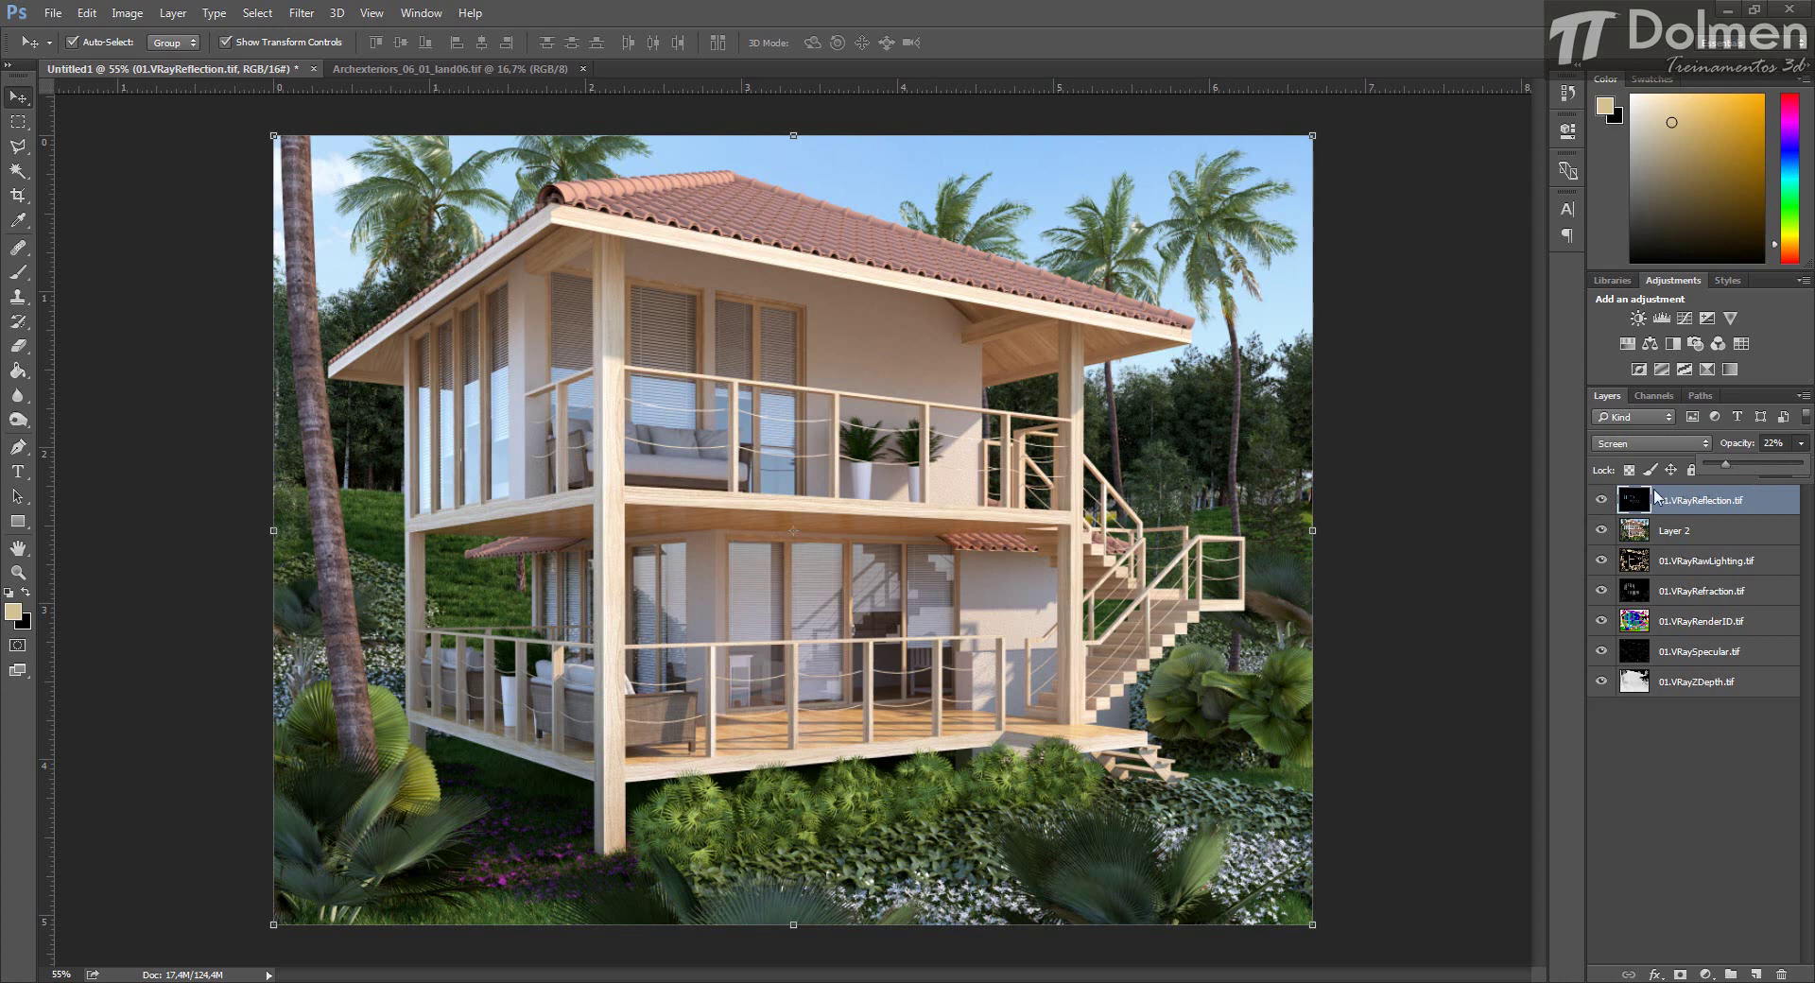
{"action": "left_click", "coordinate": [1601, 500]}
{"action": "left_click", "coordinate": [1601, 500]}
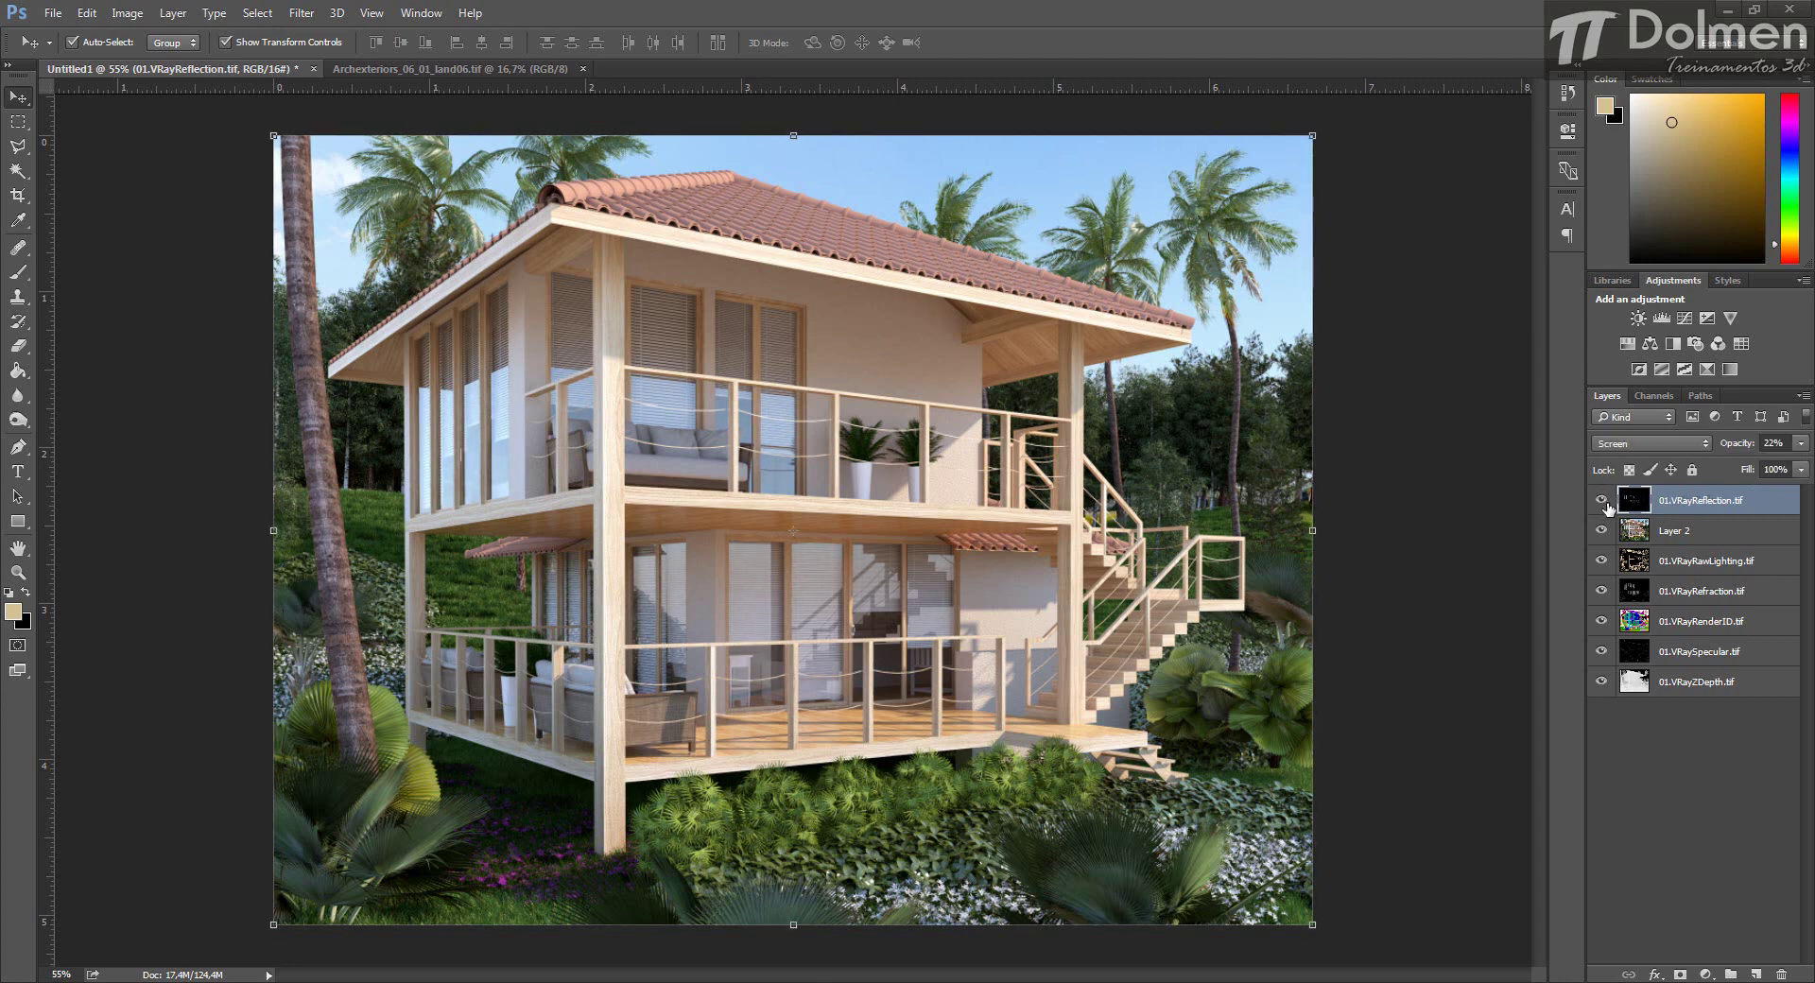
{"action": "left_click", "coordinate": [1799, 445]}
{"action": "right_click", "coordinate": [1674, 502]}
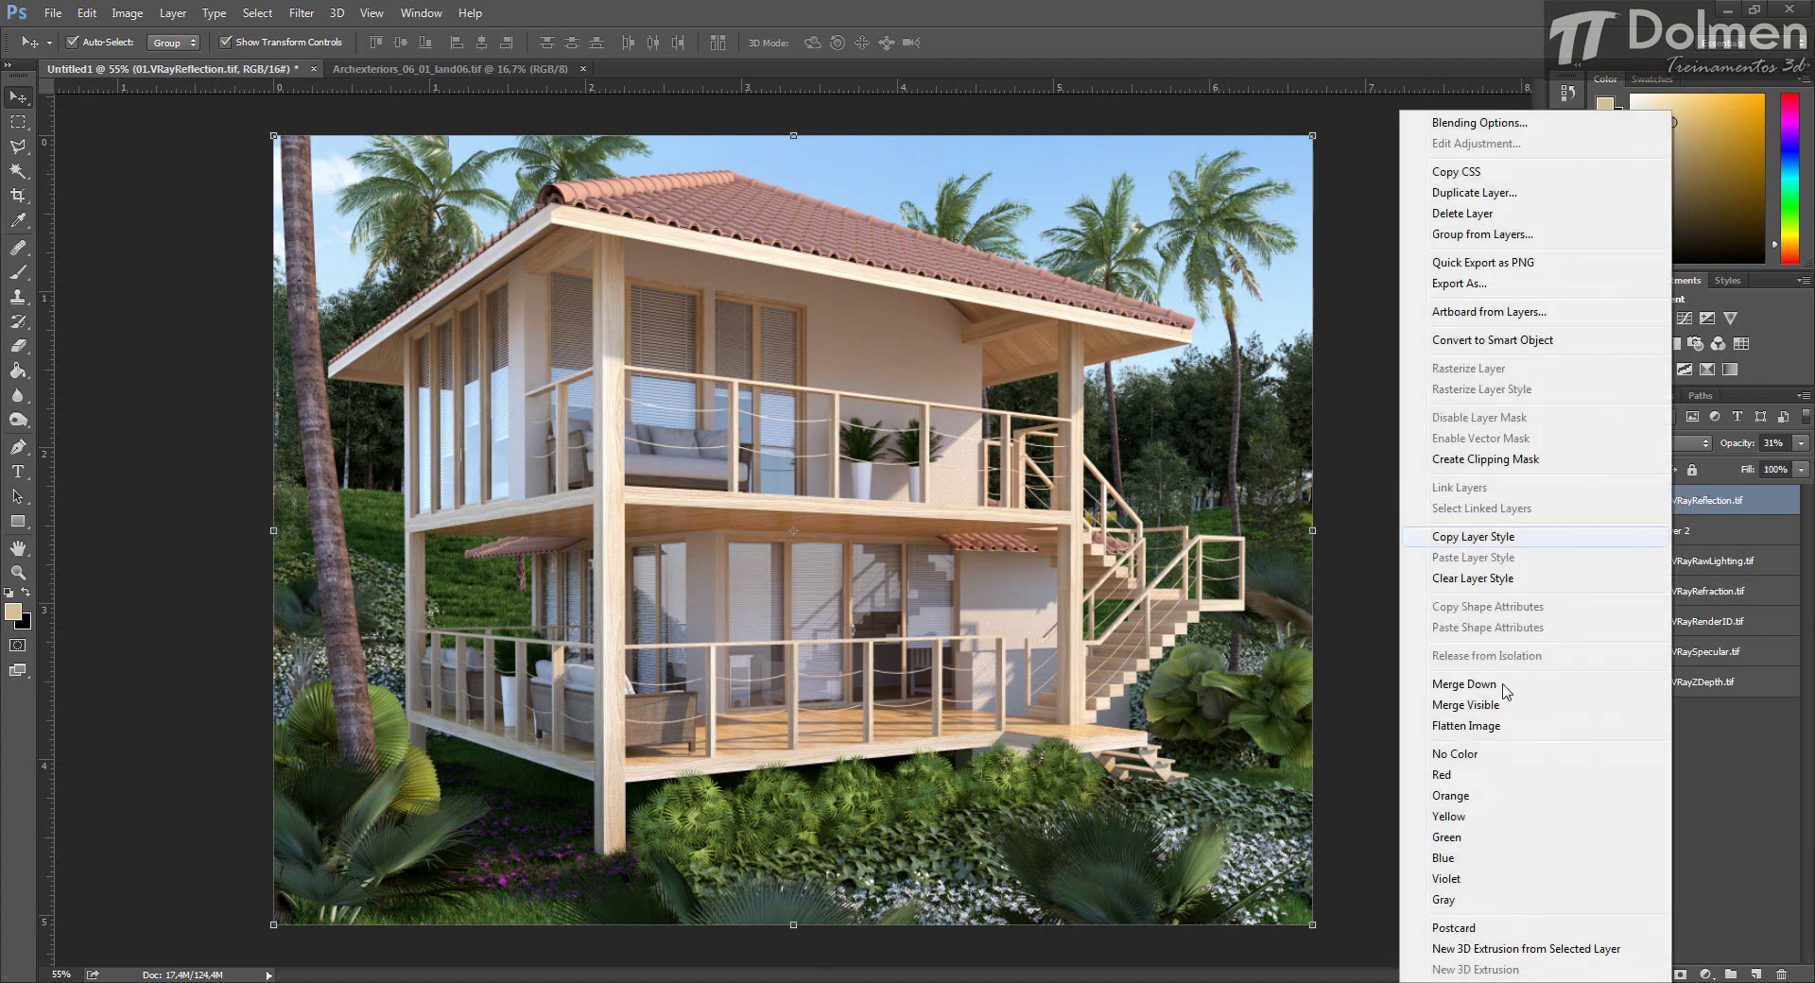
{"action": "left_click", "coordinate": [1472, 686]}
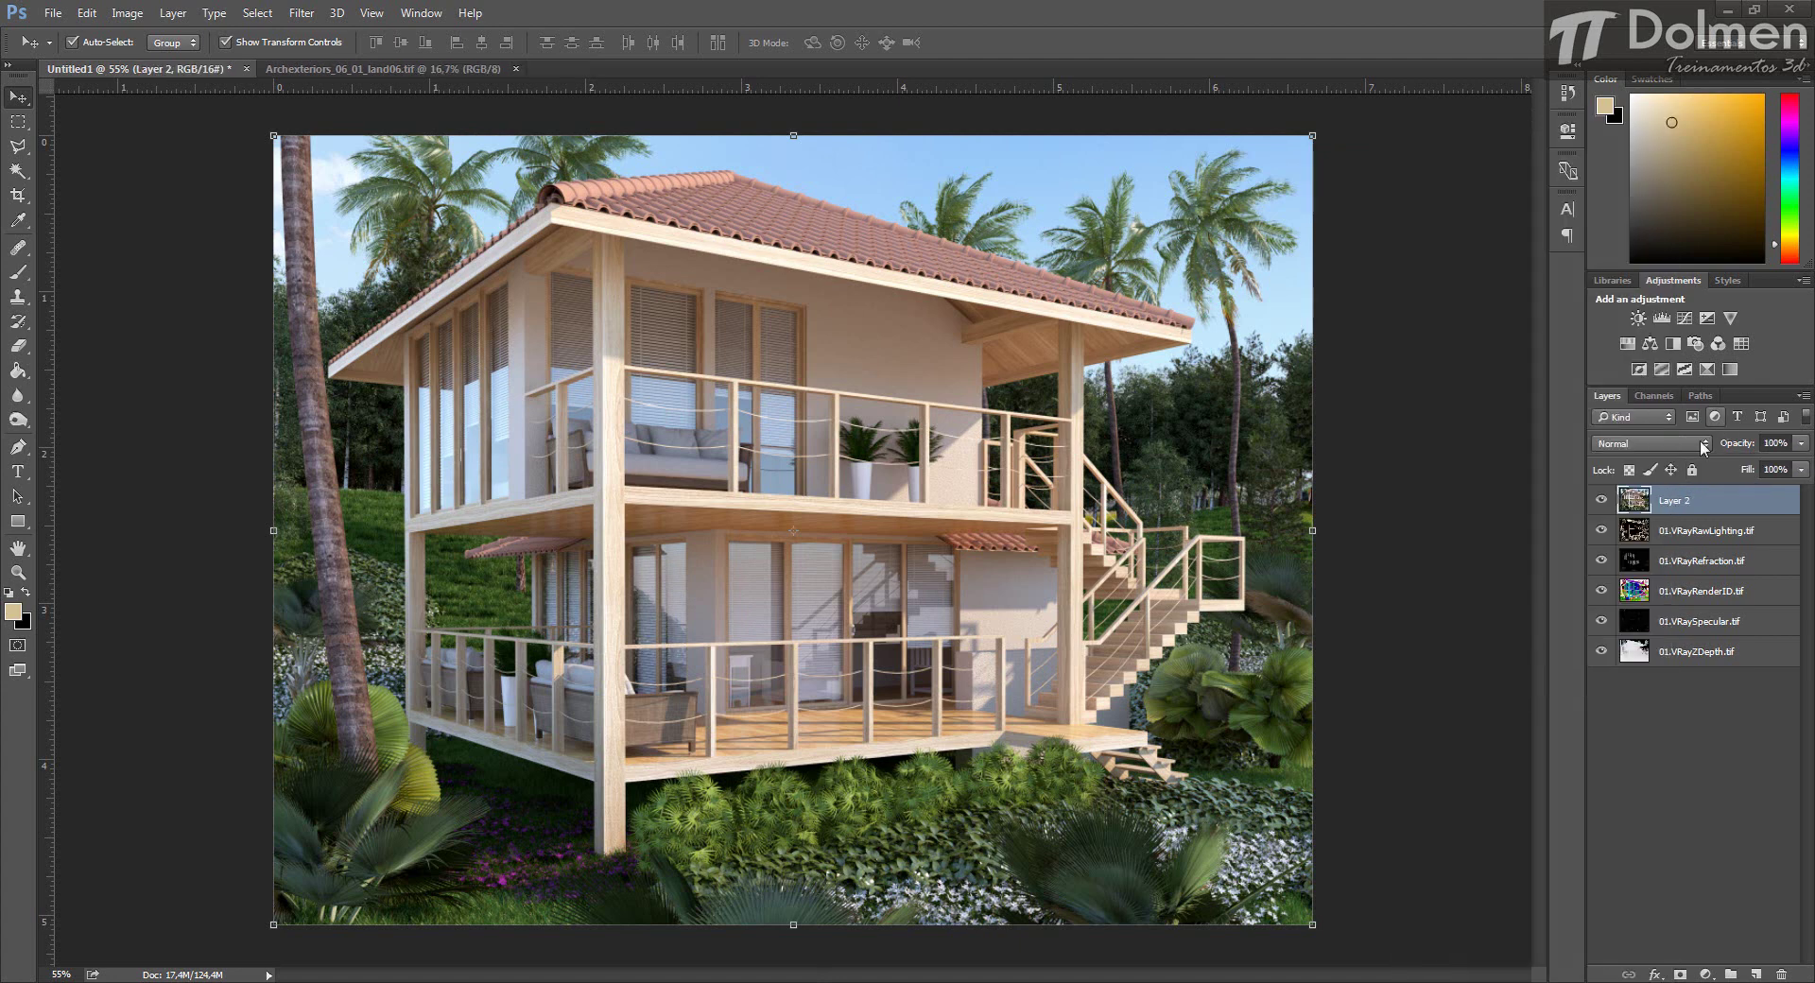
Move the 01.VRayRefraction.tif layer above Layer 2 and blend it in Screen mode at 28% opacity.
{"action": "left_click", "coordinate": [1706, 537]}
{"action": "left_click_drag", "start_coordinate": [1692, 565], "coordinate": [1692, 494]}
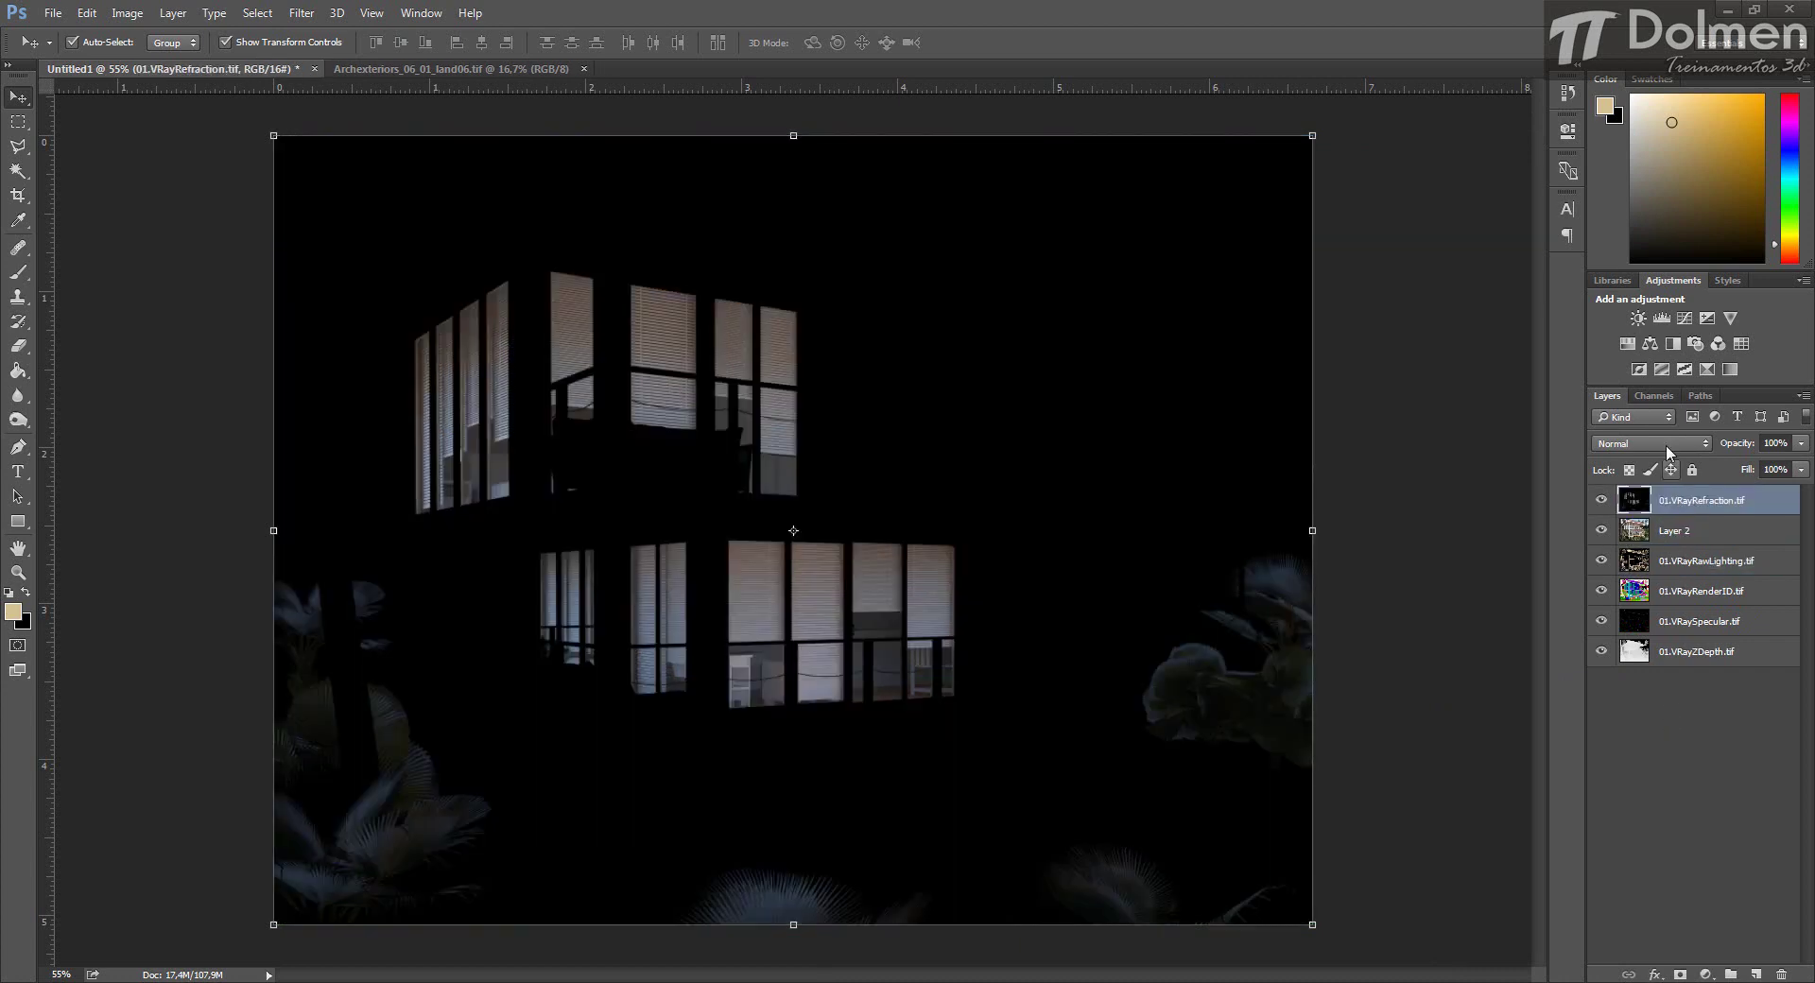
{"action": "left_click", "coordinate": [1657, 442]}
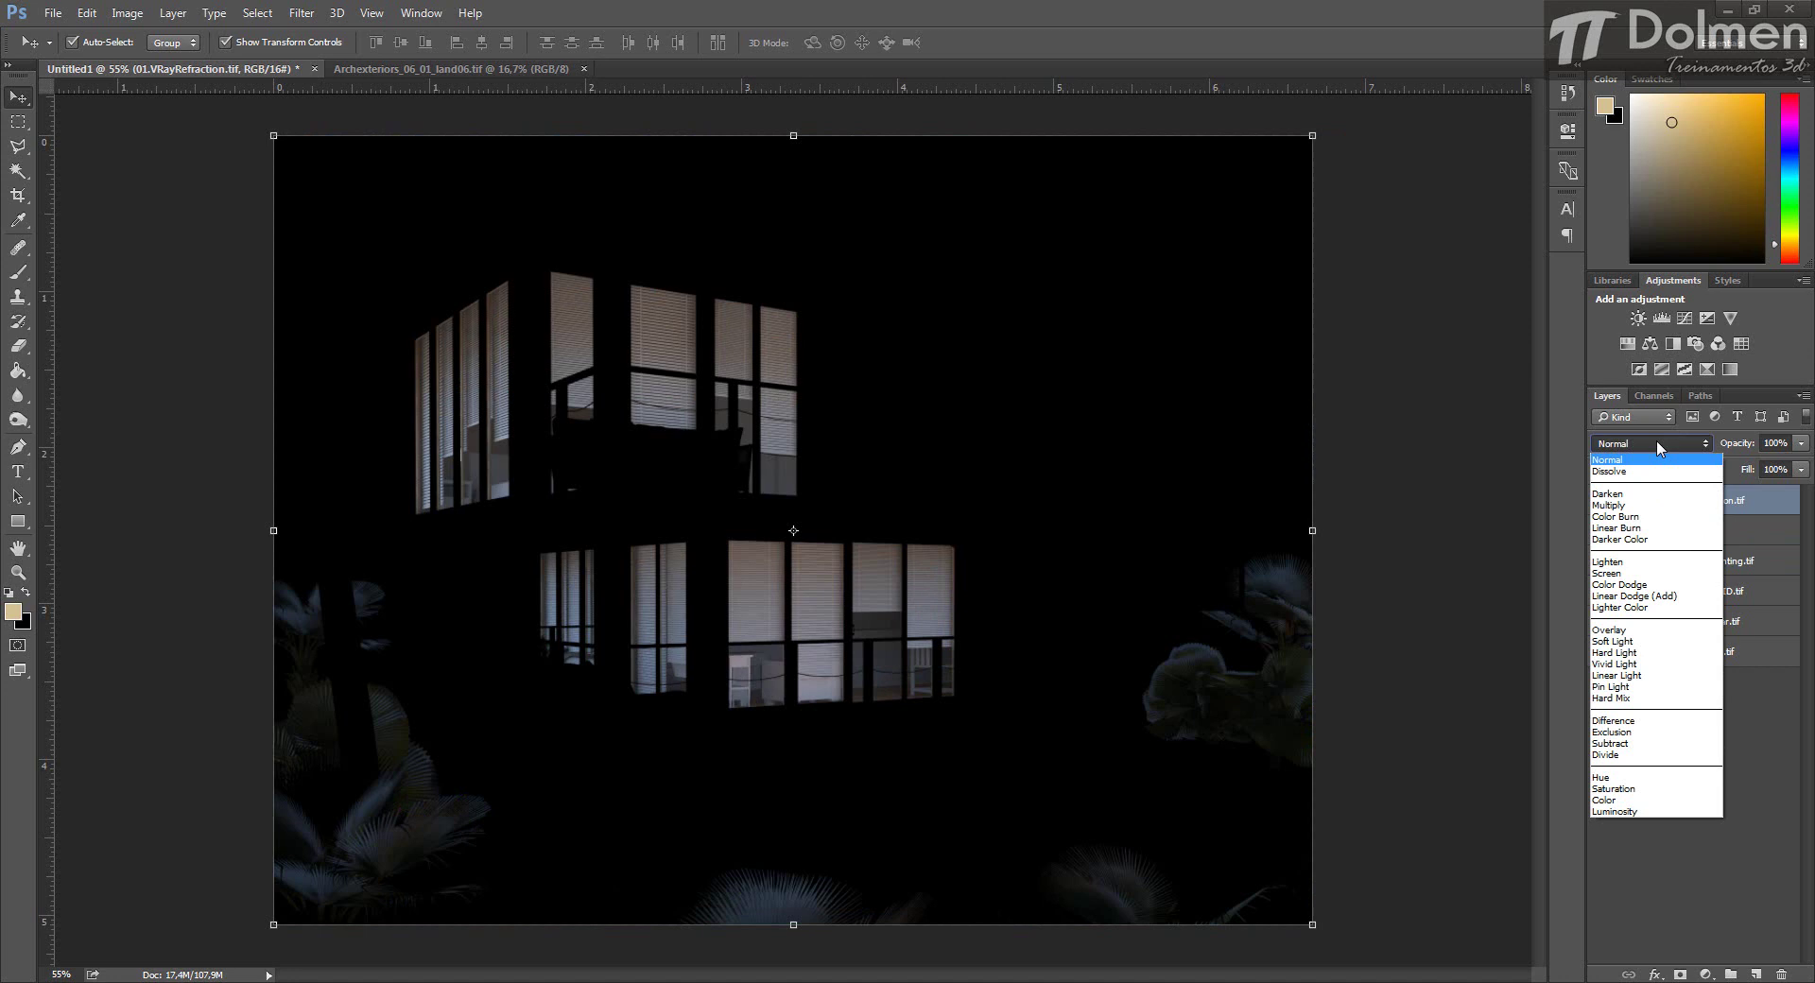
{"action": "left_click", "coordinate": [1620, 571]}
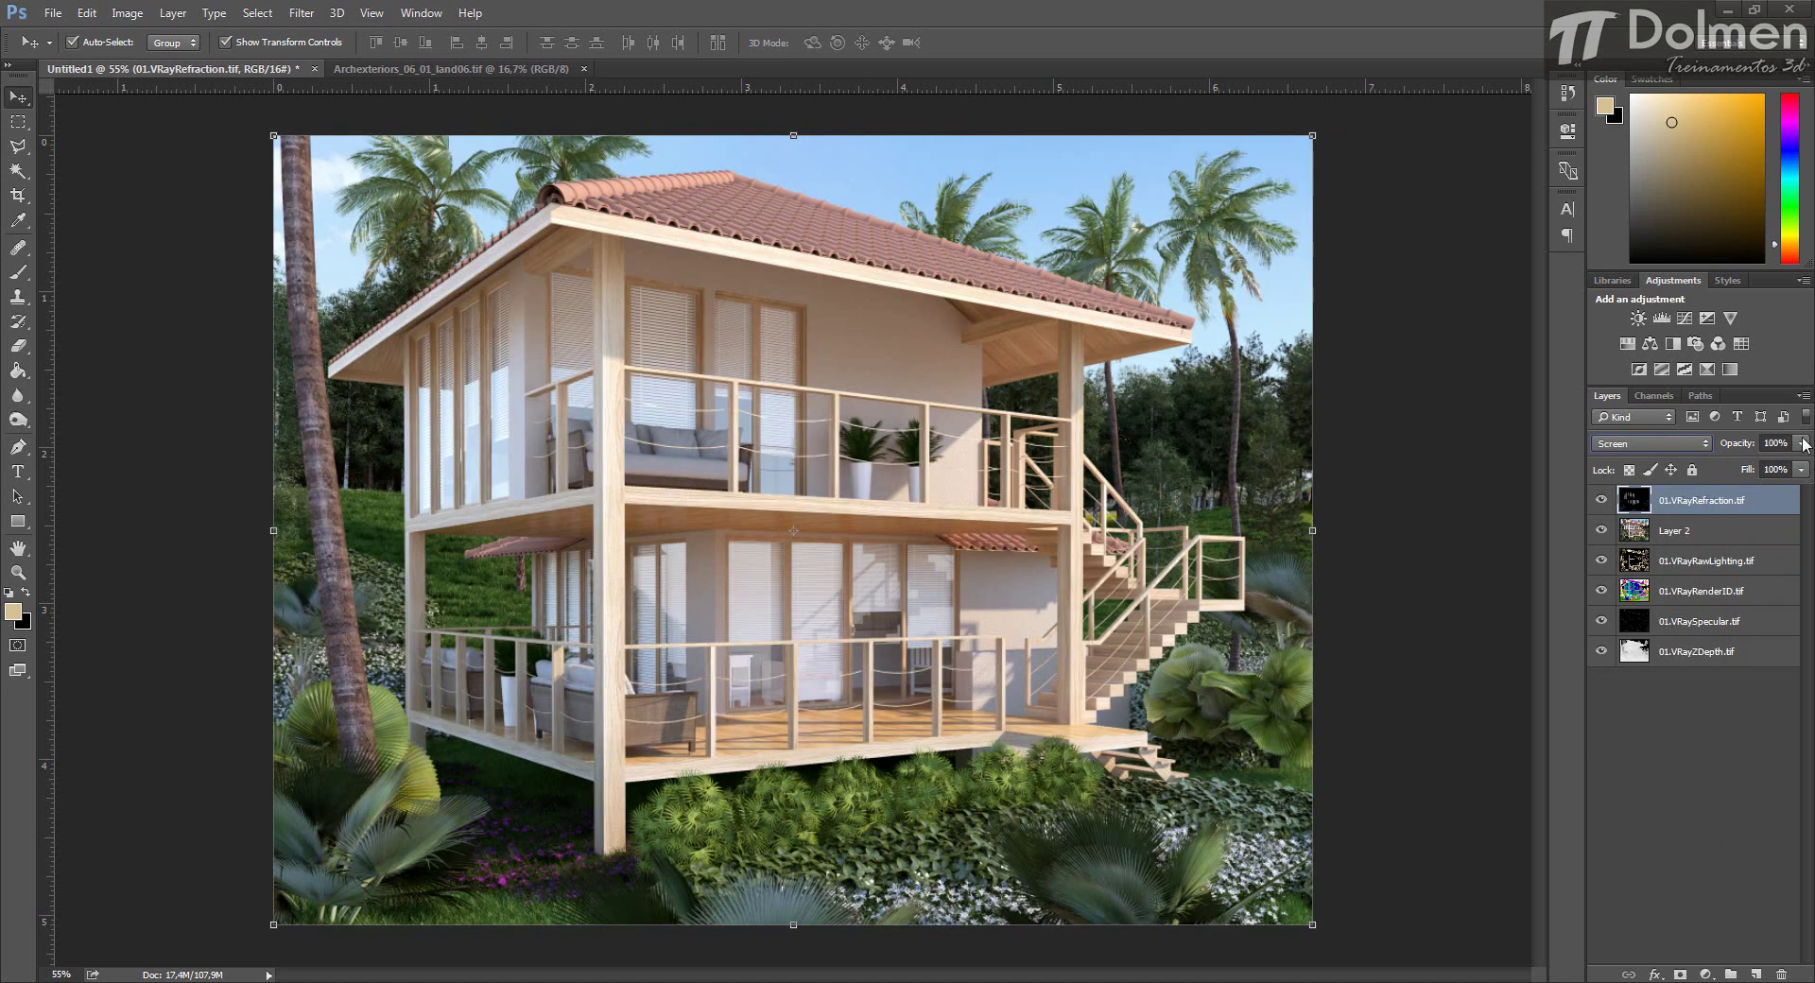
{"action": "mouse_move", "coordinate": [1716, 458]}
{"action": "left_mouse_down"}
{"action": "mouse_move", "coordinate": [1763, 460]}
{"action": "mouse_move", "coordinate": [1730, 461]}
{"action": "left_mouse_up"}
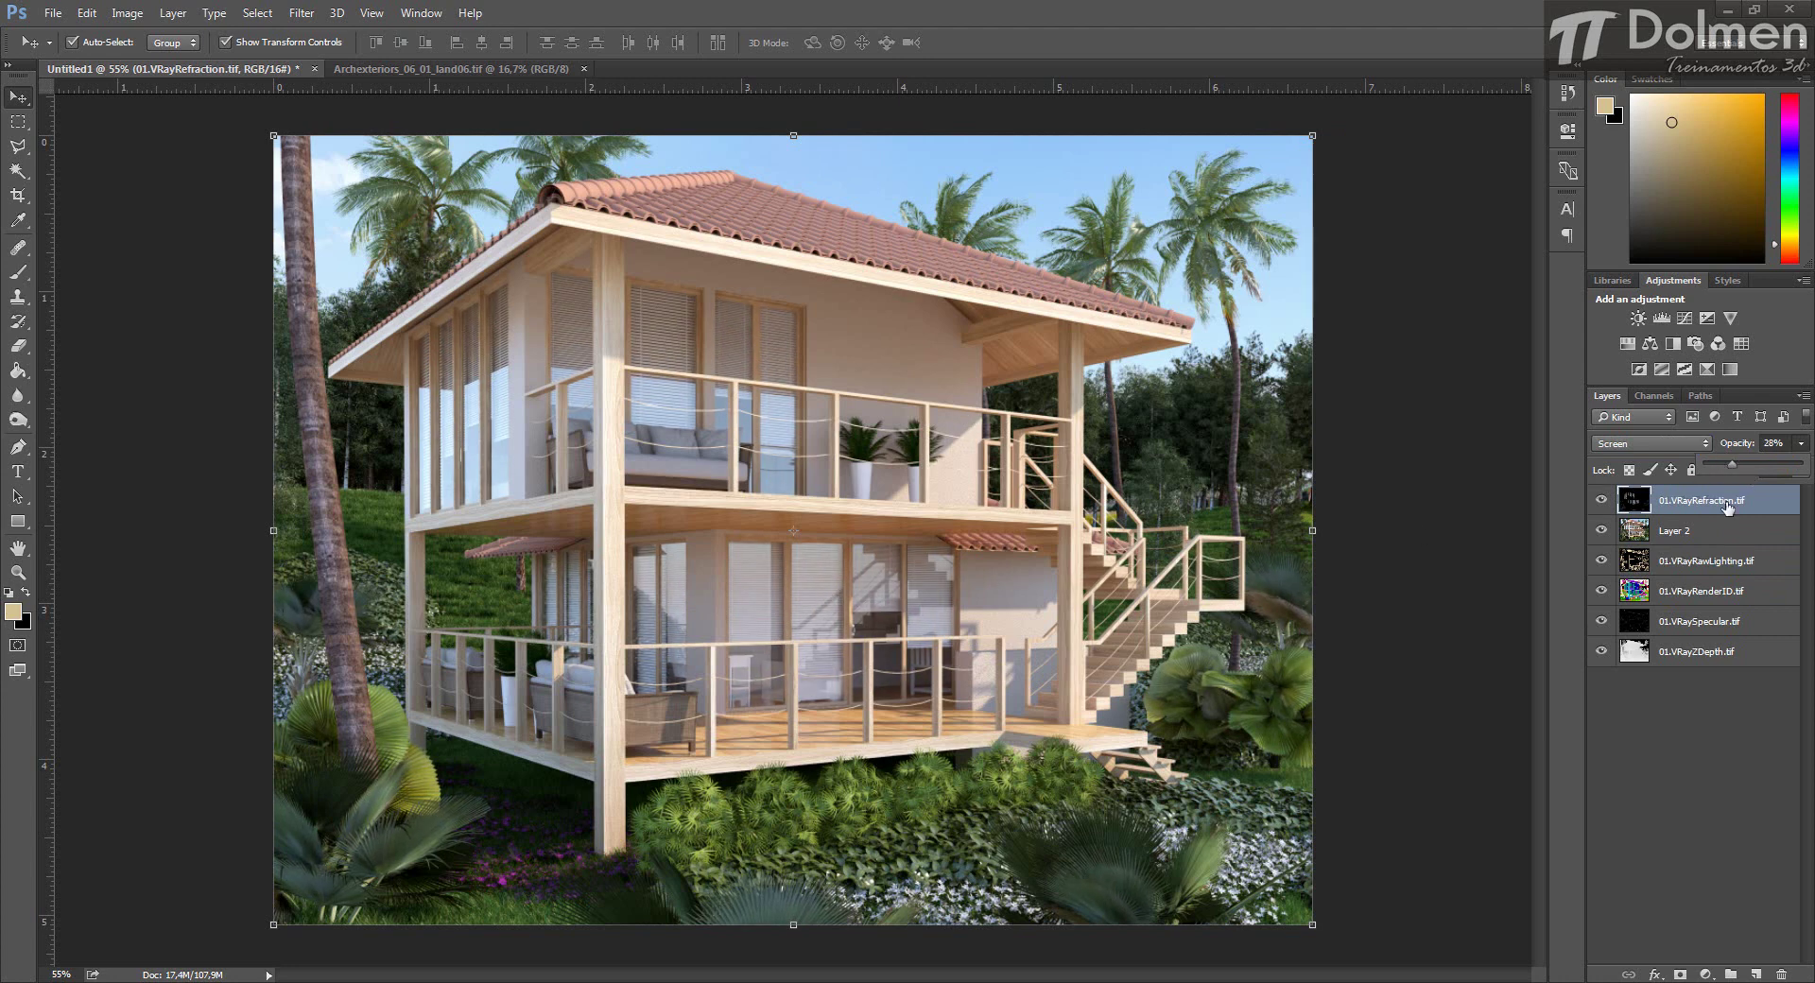
Toggle the refraction pass's visibility to compare its effect and merge it down into Layer 2.
{"action": "left_click", "coordinate": [1601, 501]}
{"action": "left_click", "coordinate": [1601, 501]}
{"action": "left_click", "coordinate": [1601, 501]}
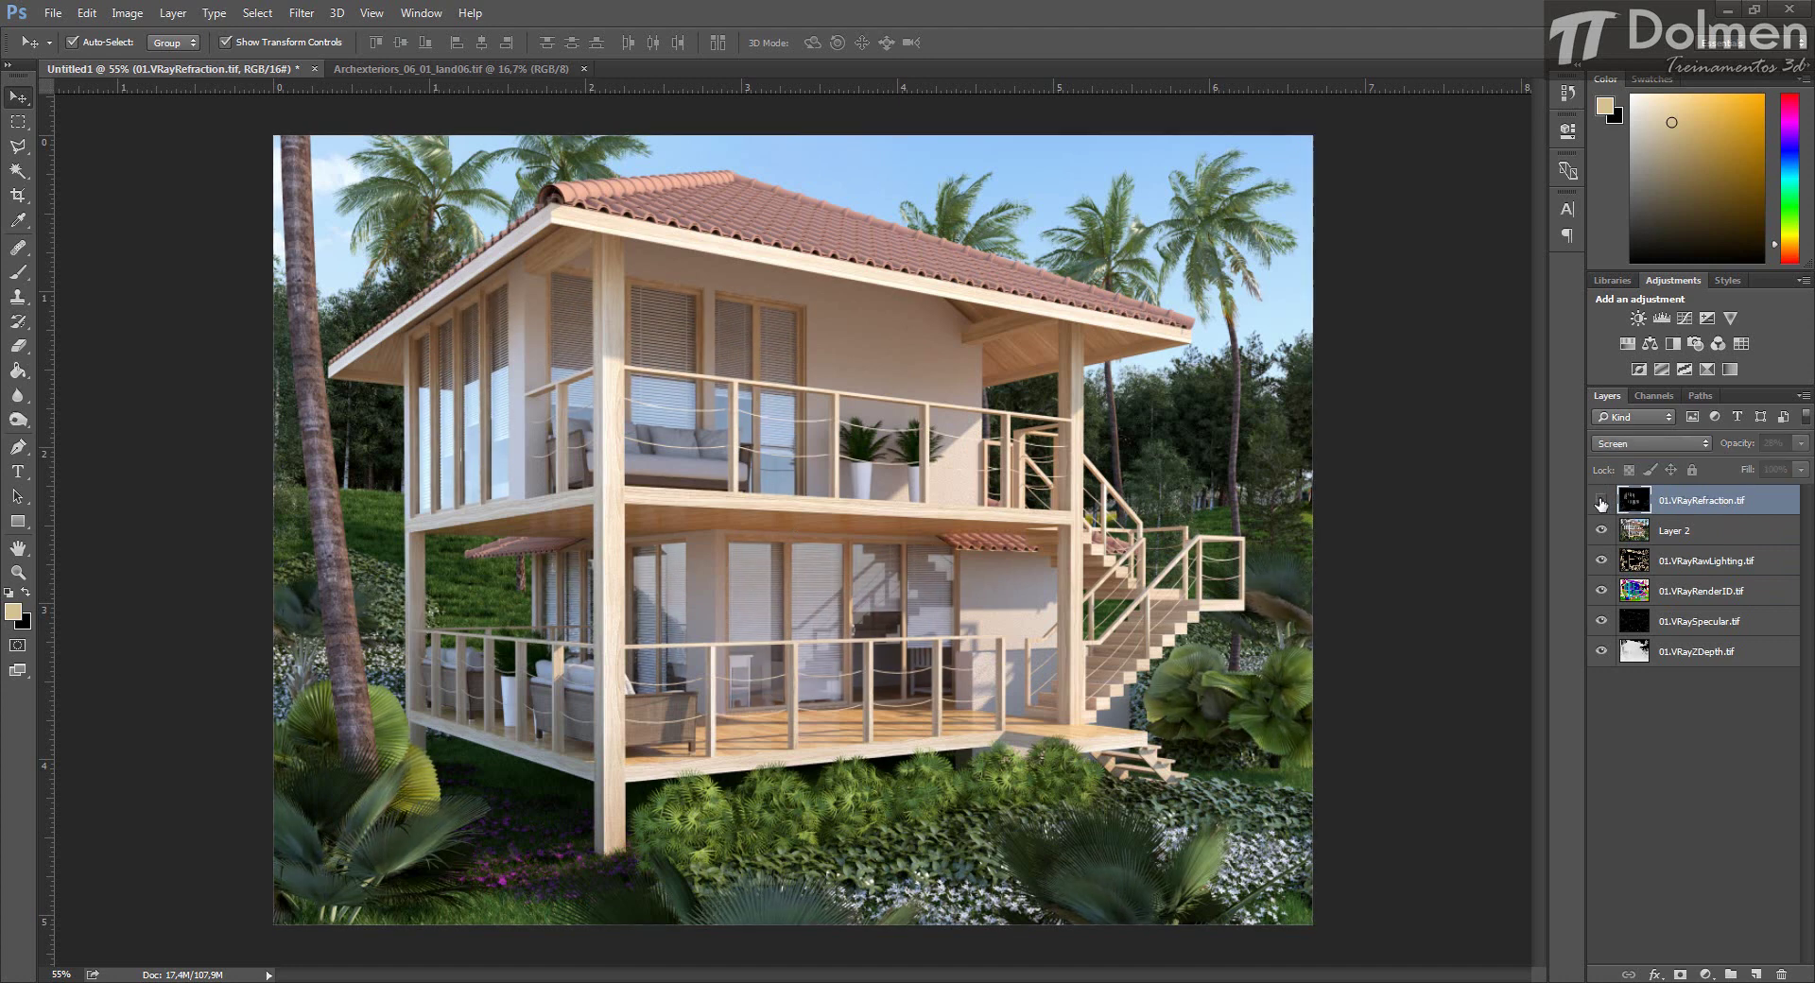
{"action": "left_click", "coordinate": [1600, 501]}
{"action": "left_click", "coordinate": [1600, 501]}
{"action": "left_click", "coordinate": [1601, 501]}
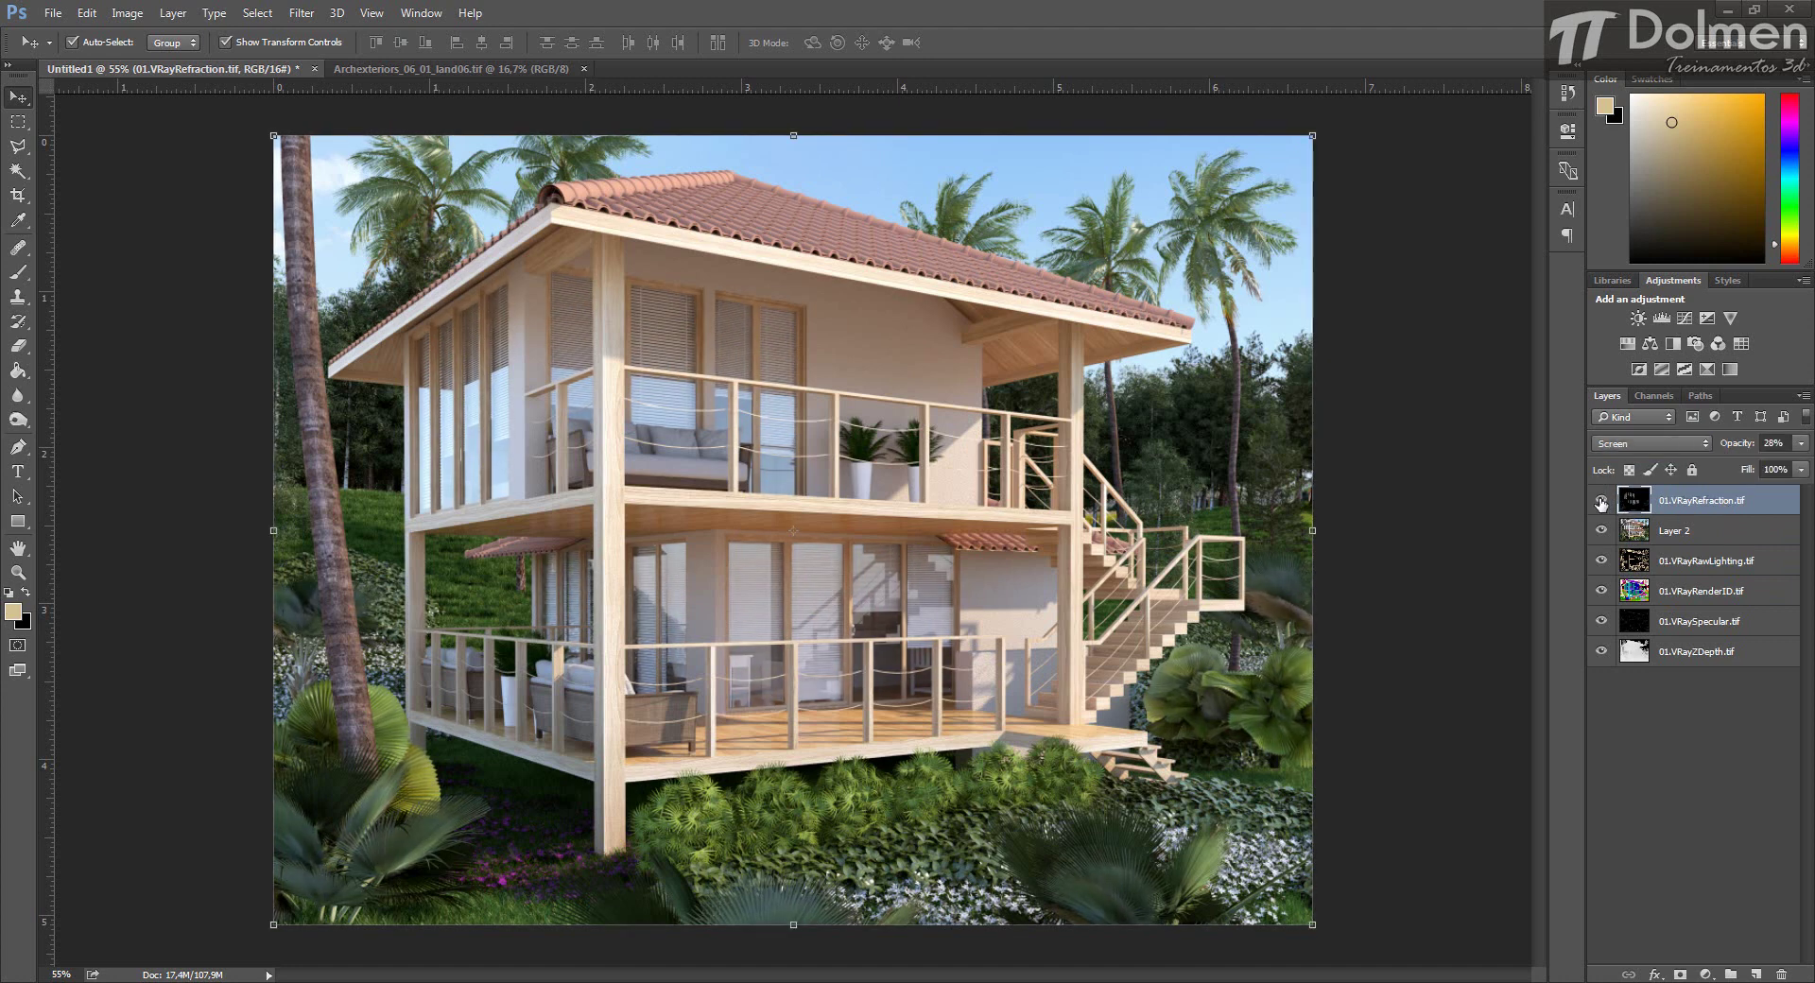
{"action": "right_click", "coordinate": [1760, 501]}
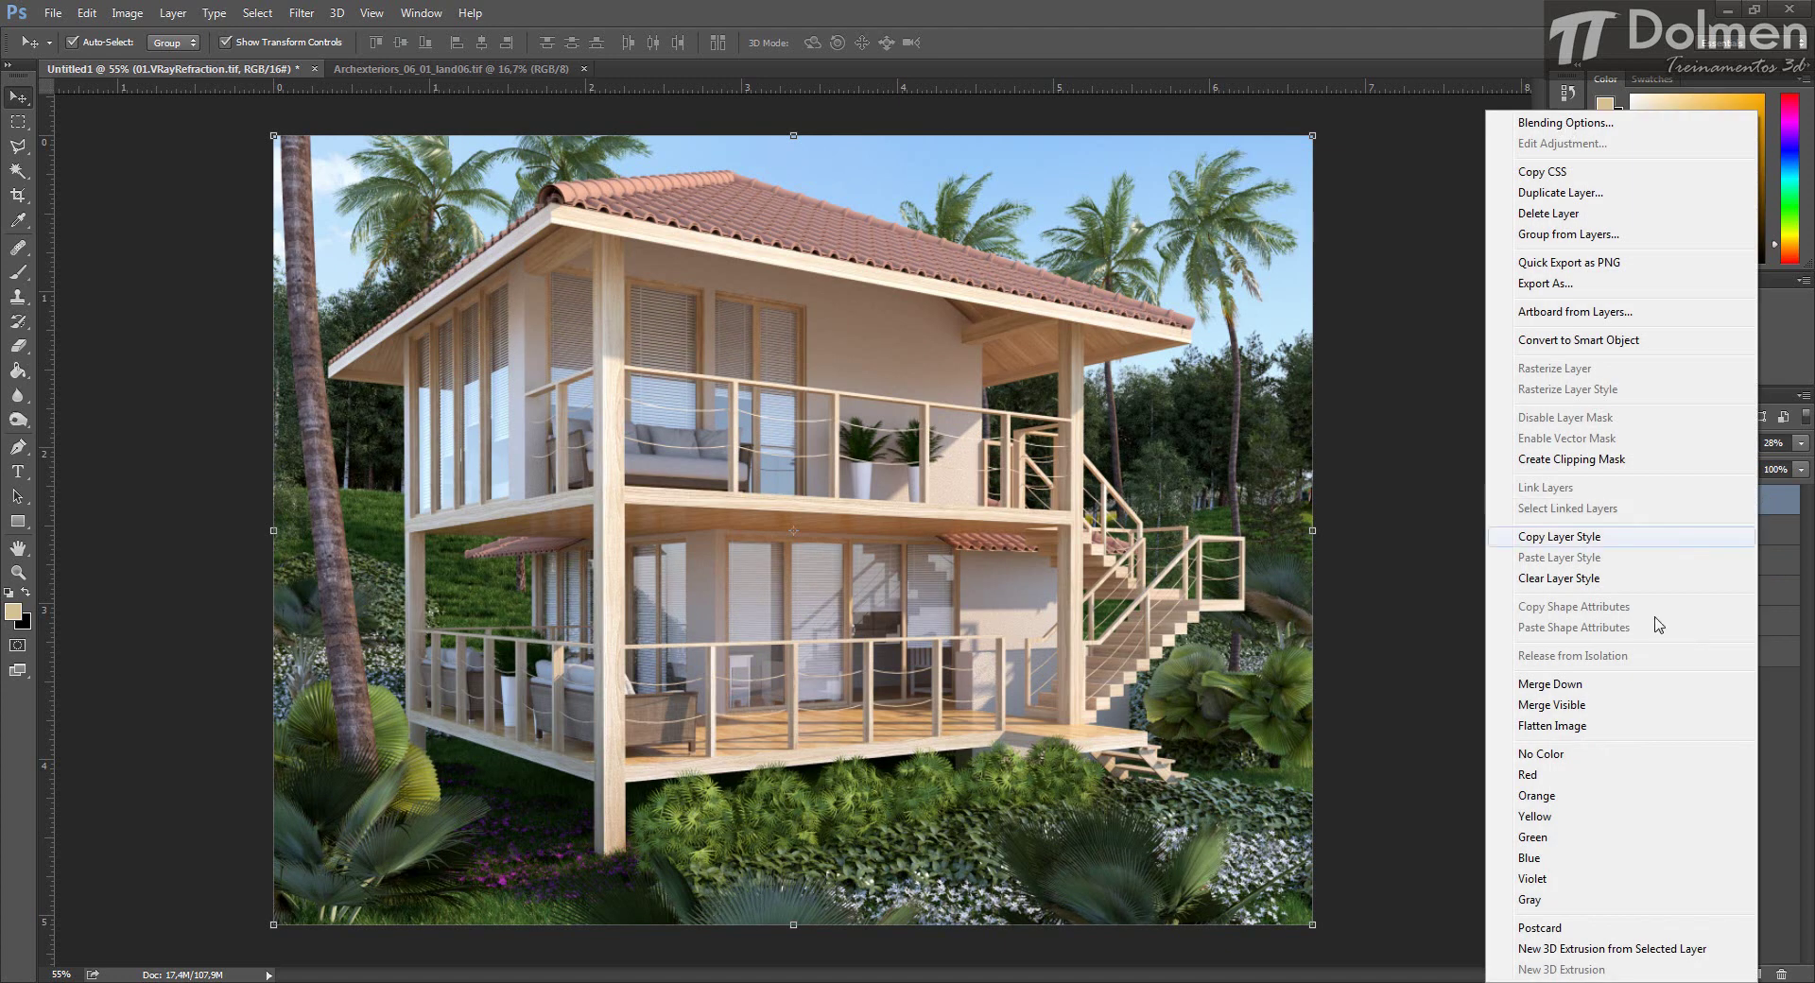
{"action": "left_click", "coordinate": [1570, 686]}
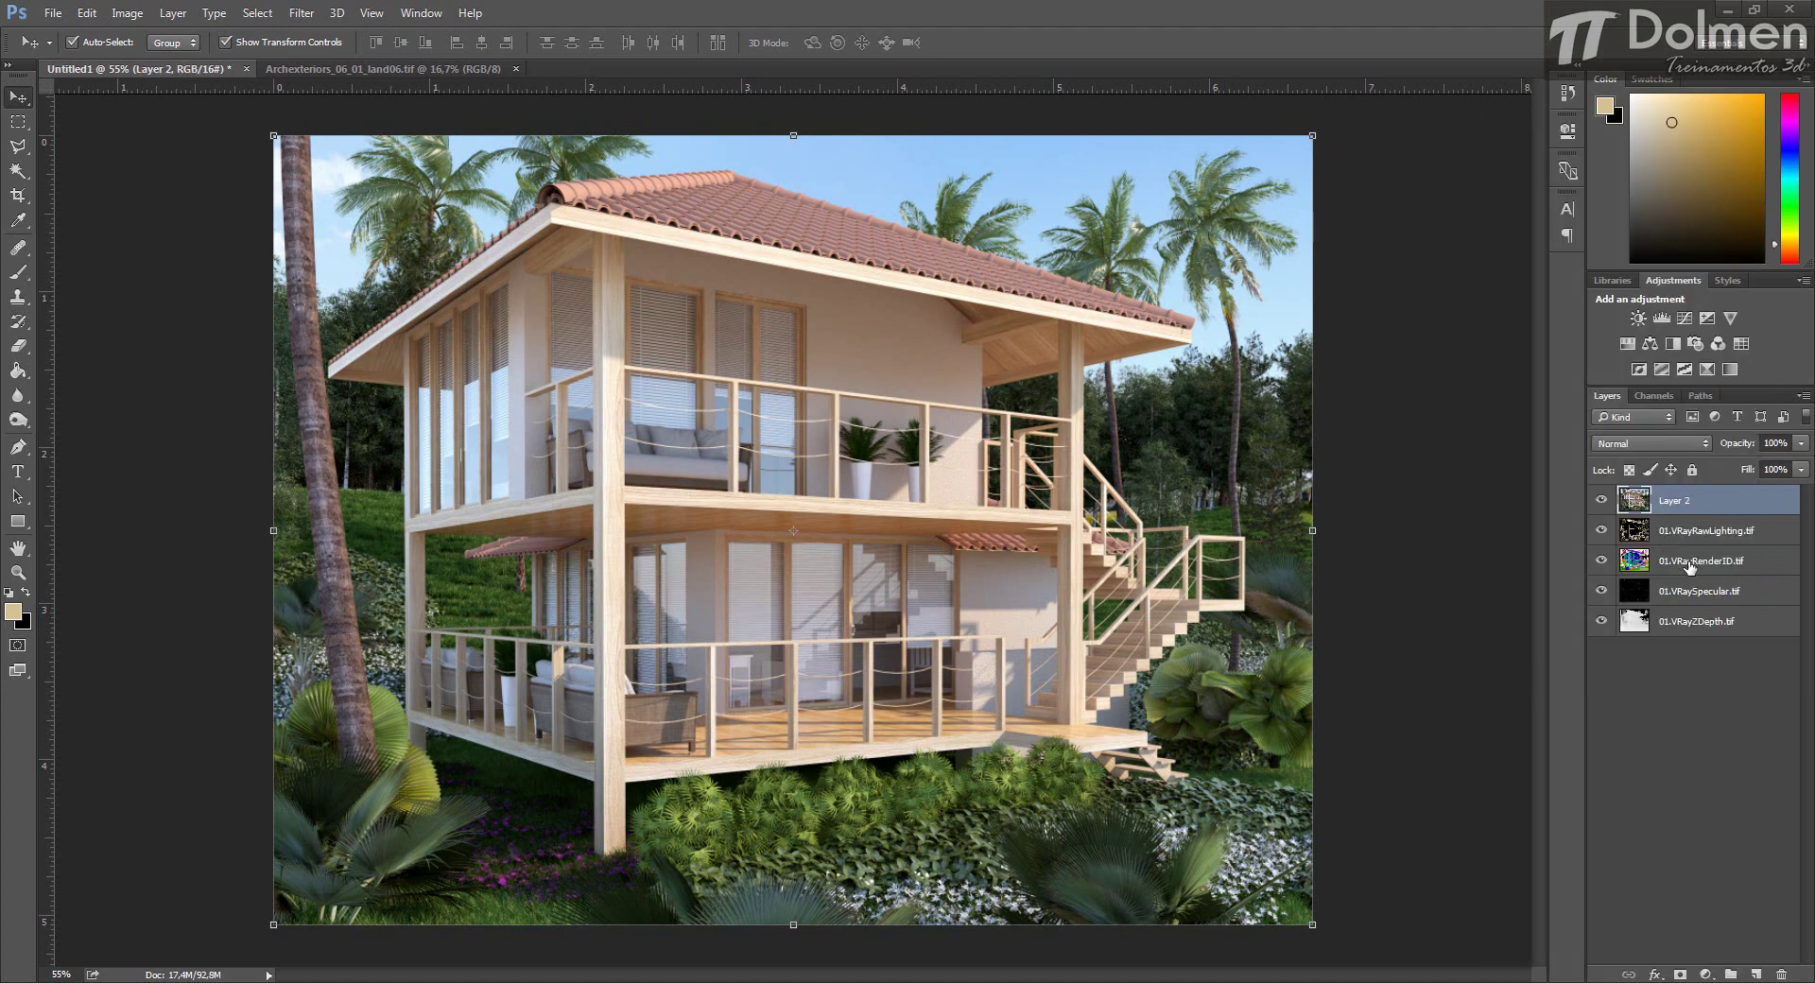
Place the 01.VRaySpecular.tif layer above Layer 2 in Screen mode and toggle its visibility to check the highlights.
{"action": "left_click_drag", "start_coordinate": [1675, 596], "coordinate": [1685, 490]}
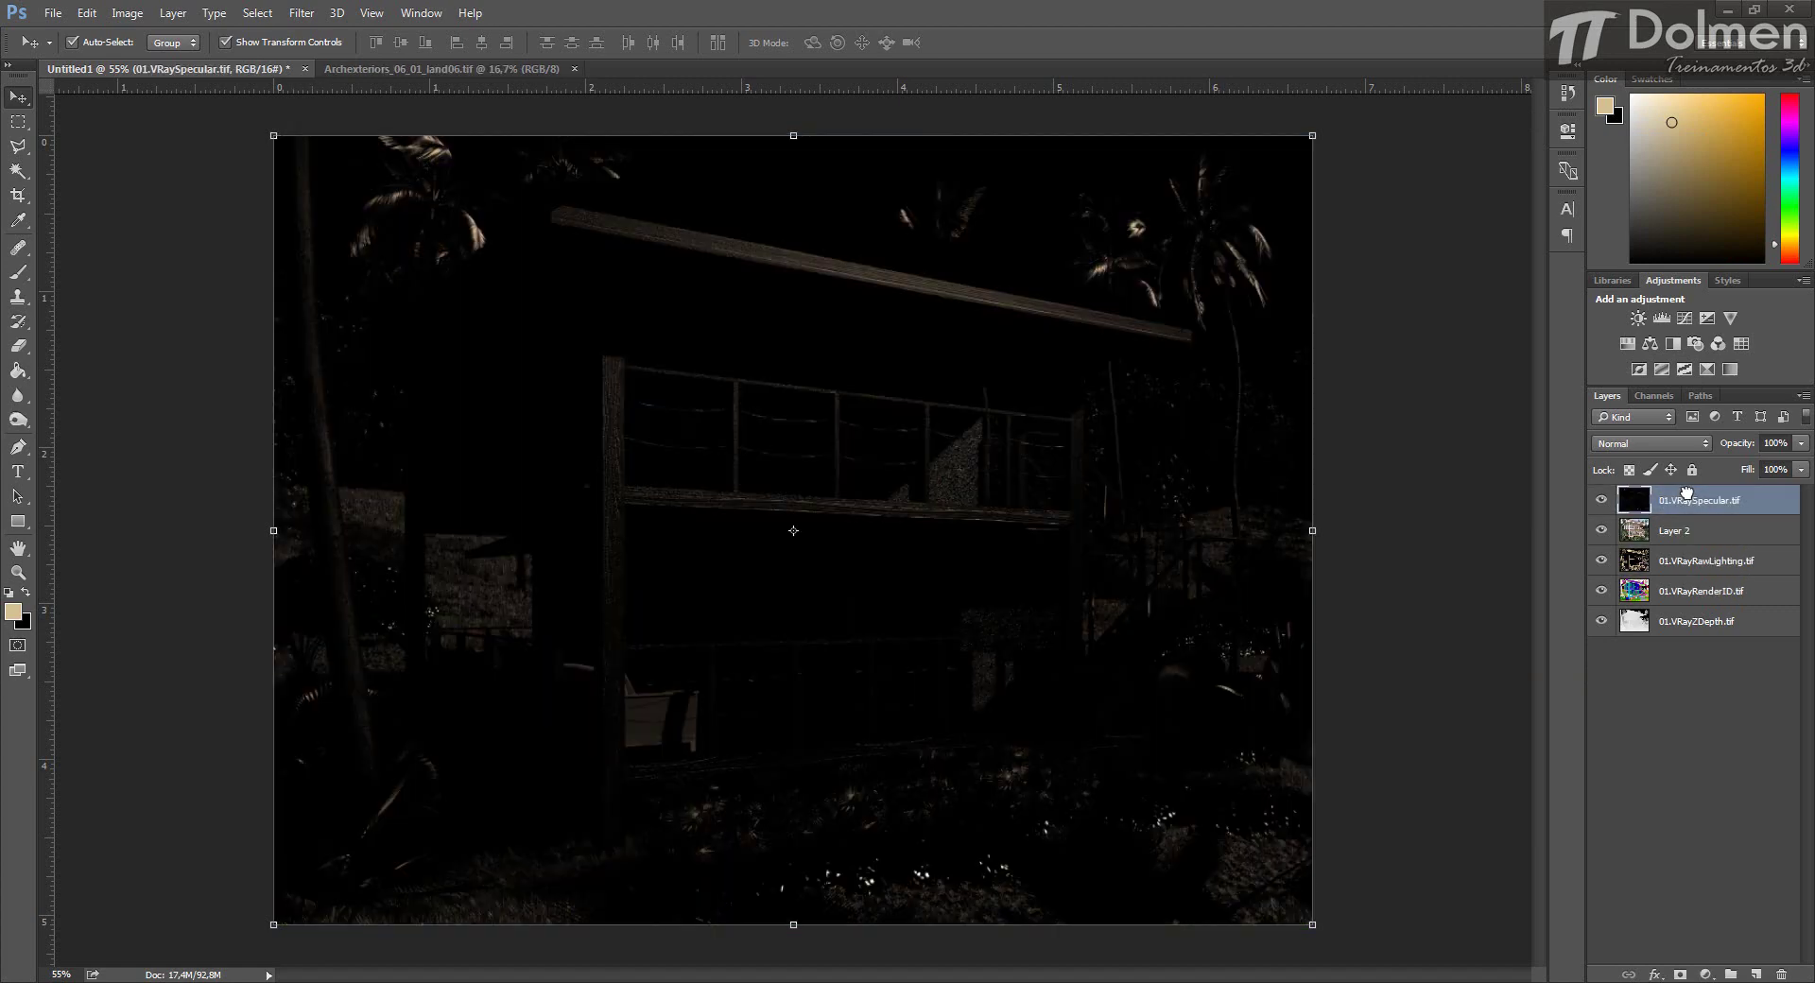
{"action": "left_click", "coordinate": [1635, 445]}
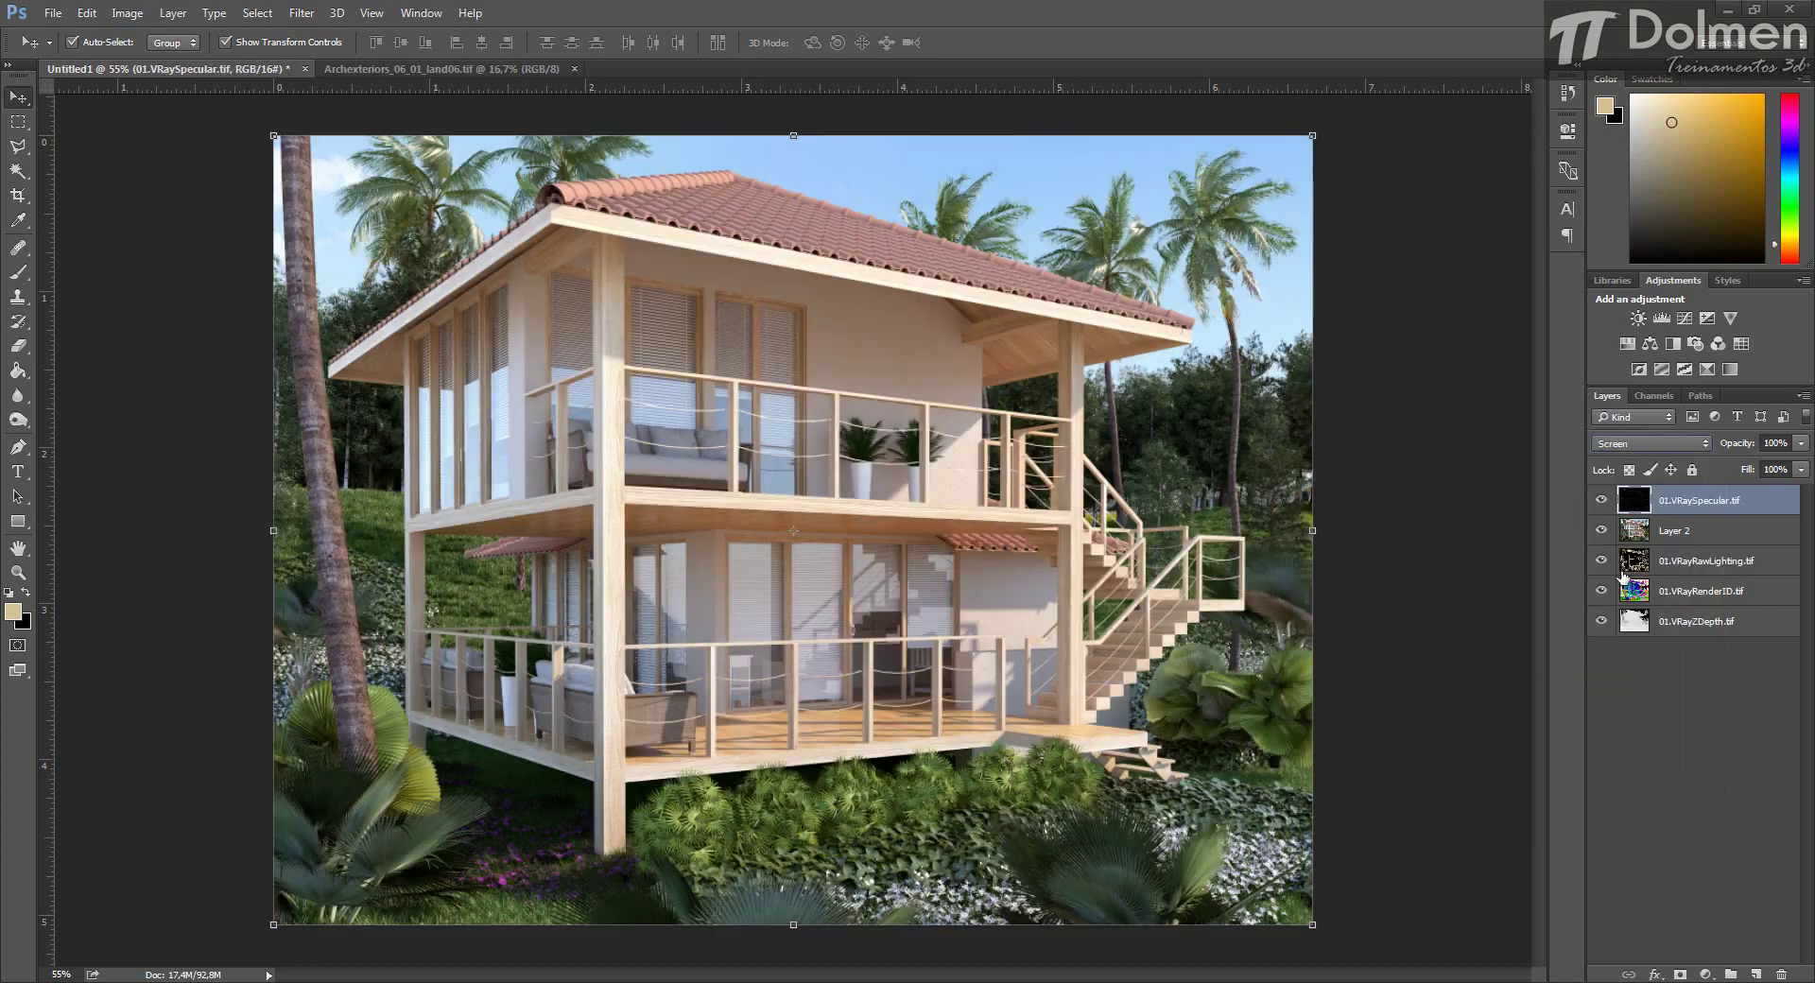
{"action": "left_click", "coordinate": [1628, 574]}
{"action": "left_click", "coordinate": [1600, 497]}
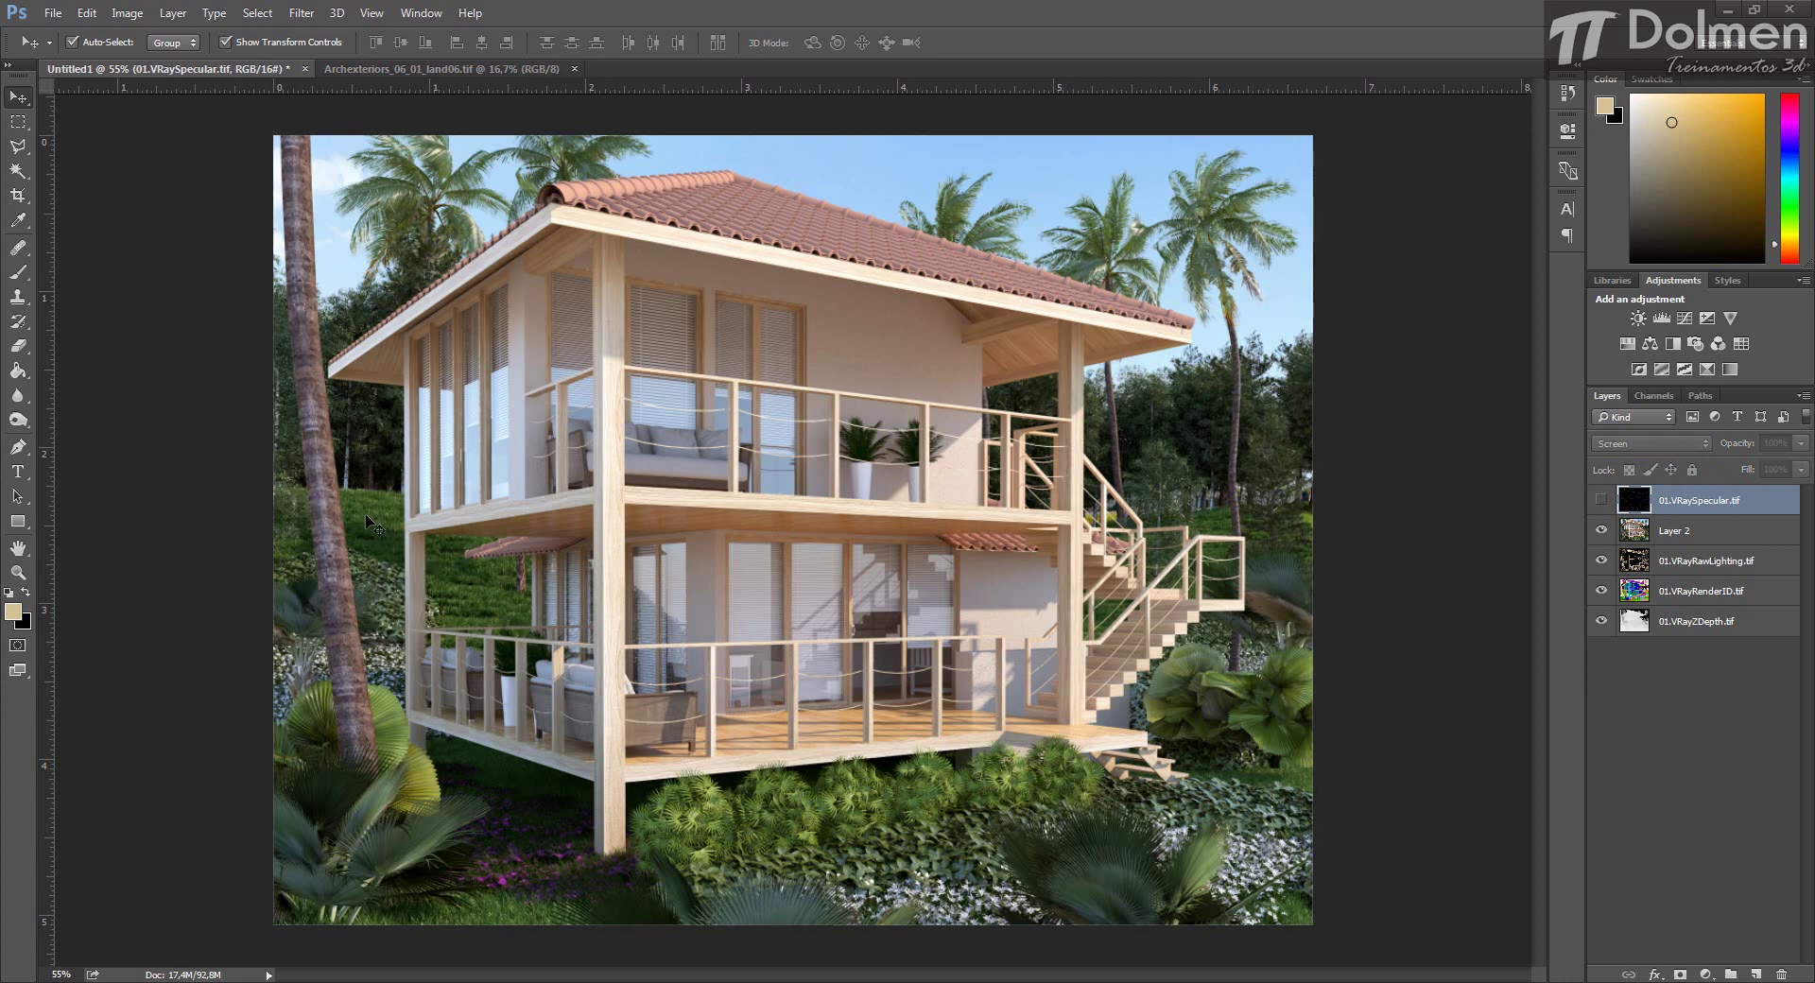
{"action": "left_click", "coordinate": [1601, 500]}
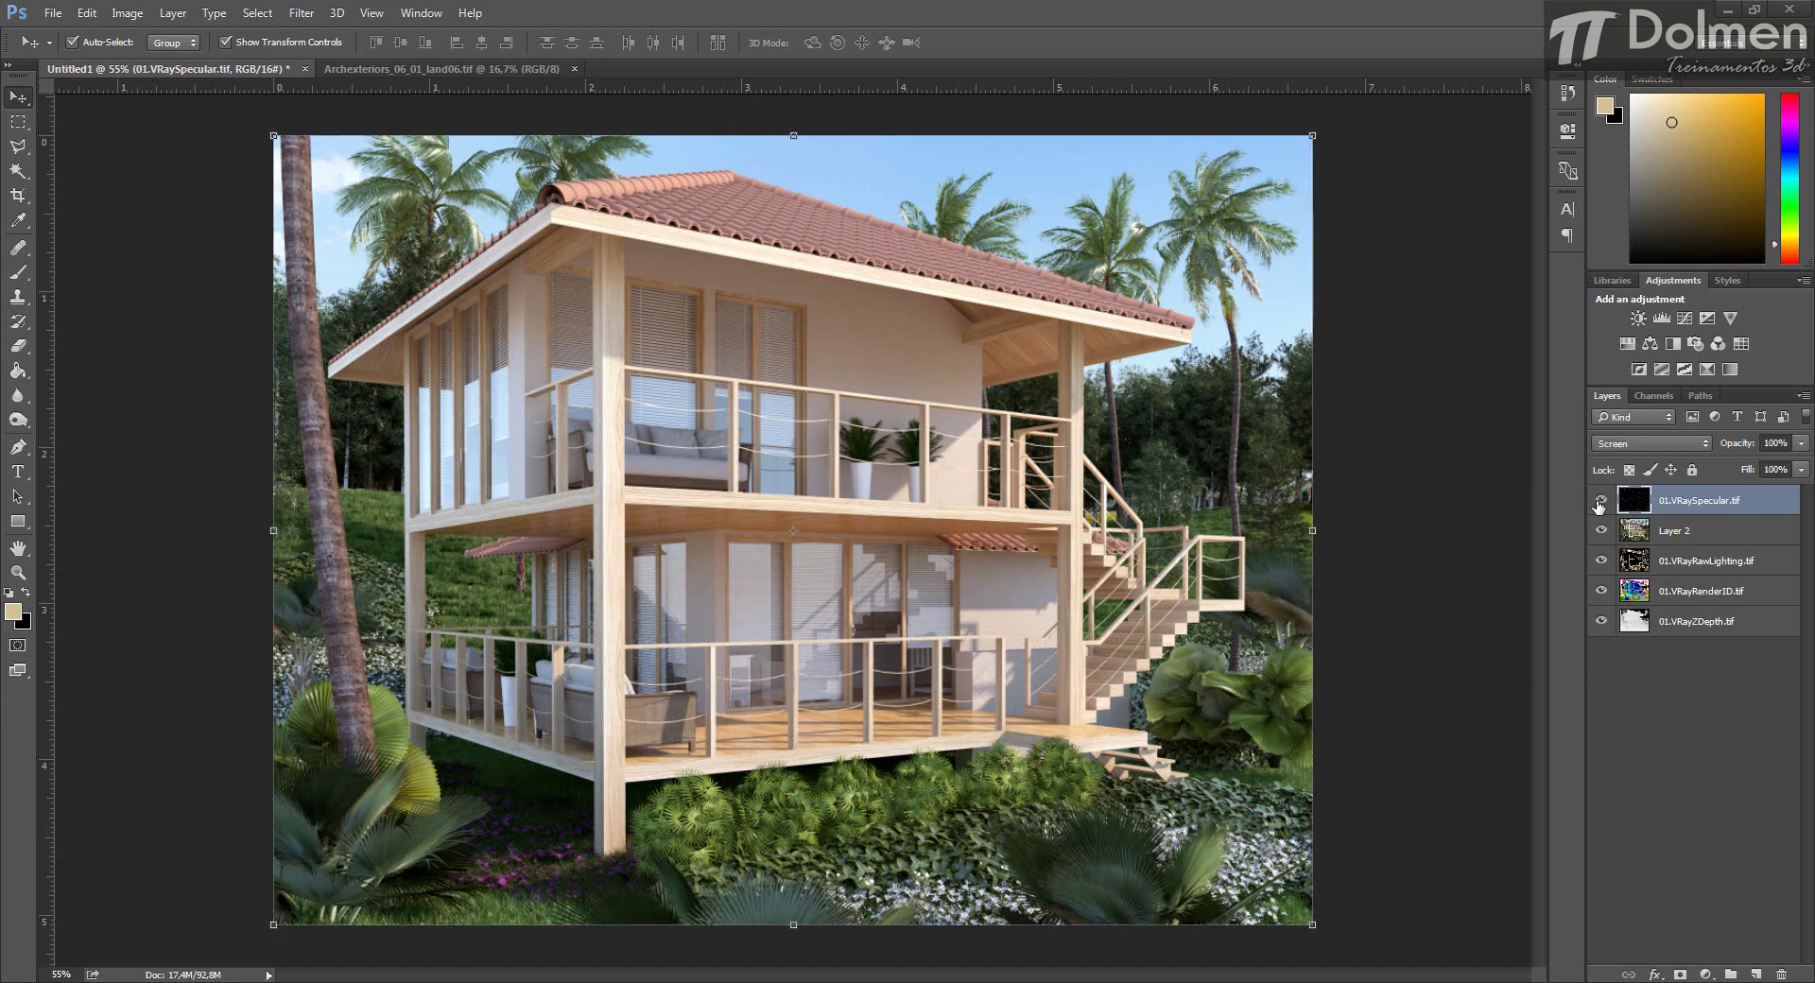
Lower the specular pass's opacity to 34% and merge it down into Layer 2.
{"action": "left_click", "coordinate": [1801, 443]}
{"action": "left_click_drag", "start_coordinate": [1740, 458], "coordinate": [1752, 456]}
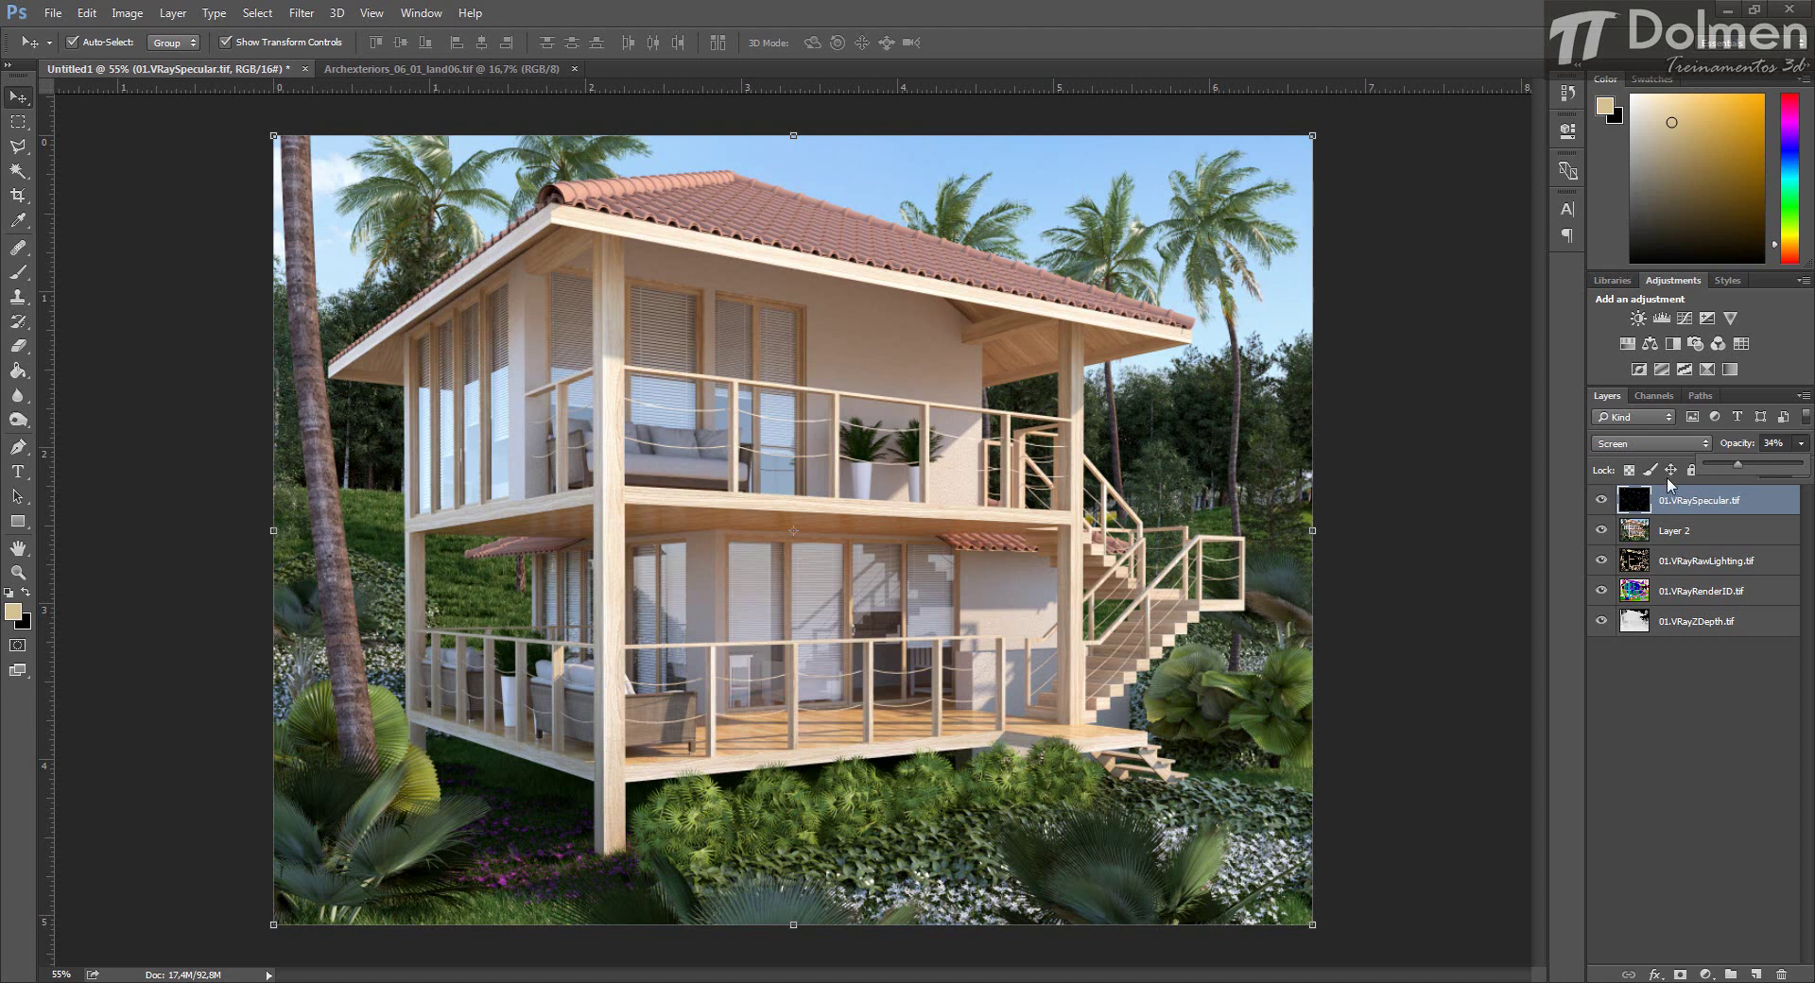
{"action": "left_click", "coordinate": [1603, 500]}
{"action": "left_click", "coordinate": [1603, 500]}
{"action": "left_click", "coordinate": [1604, 501]}
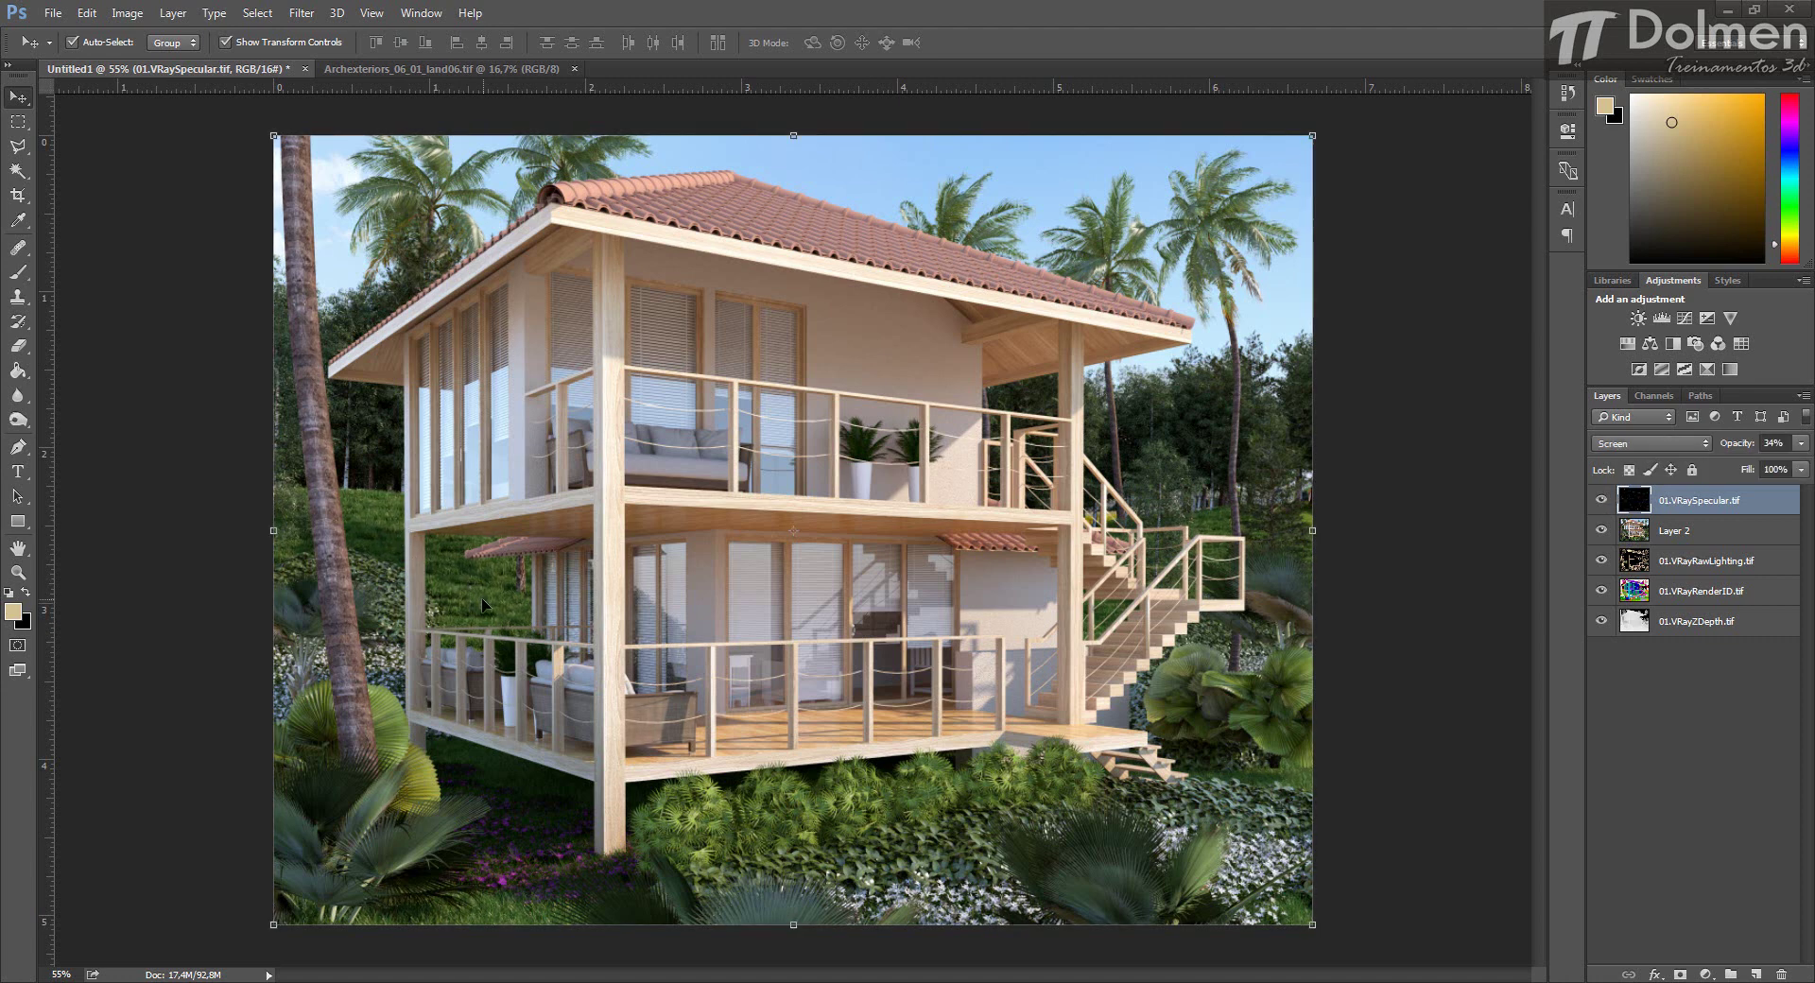
{"action": "right_click", "coordinate": [1725, 504]}
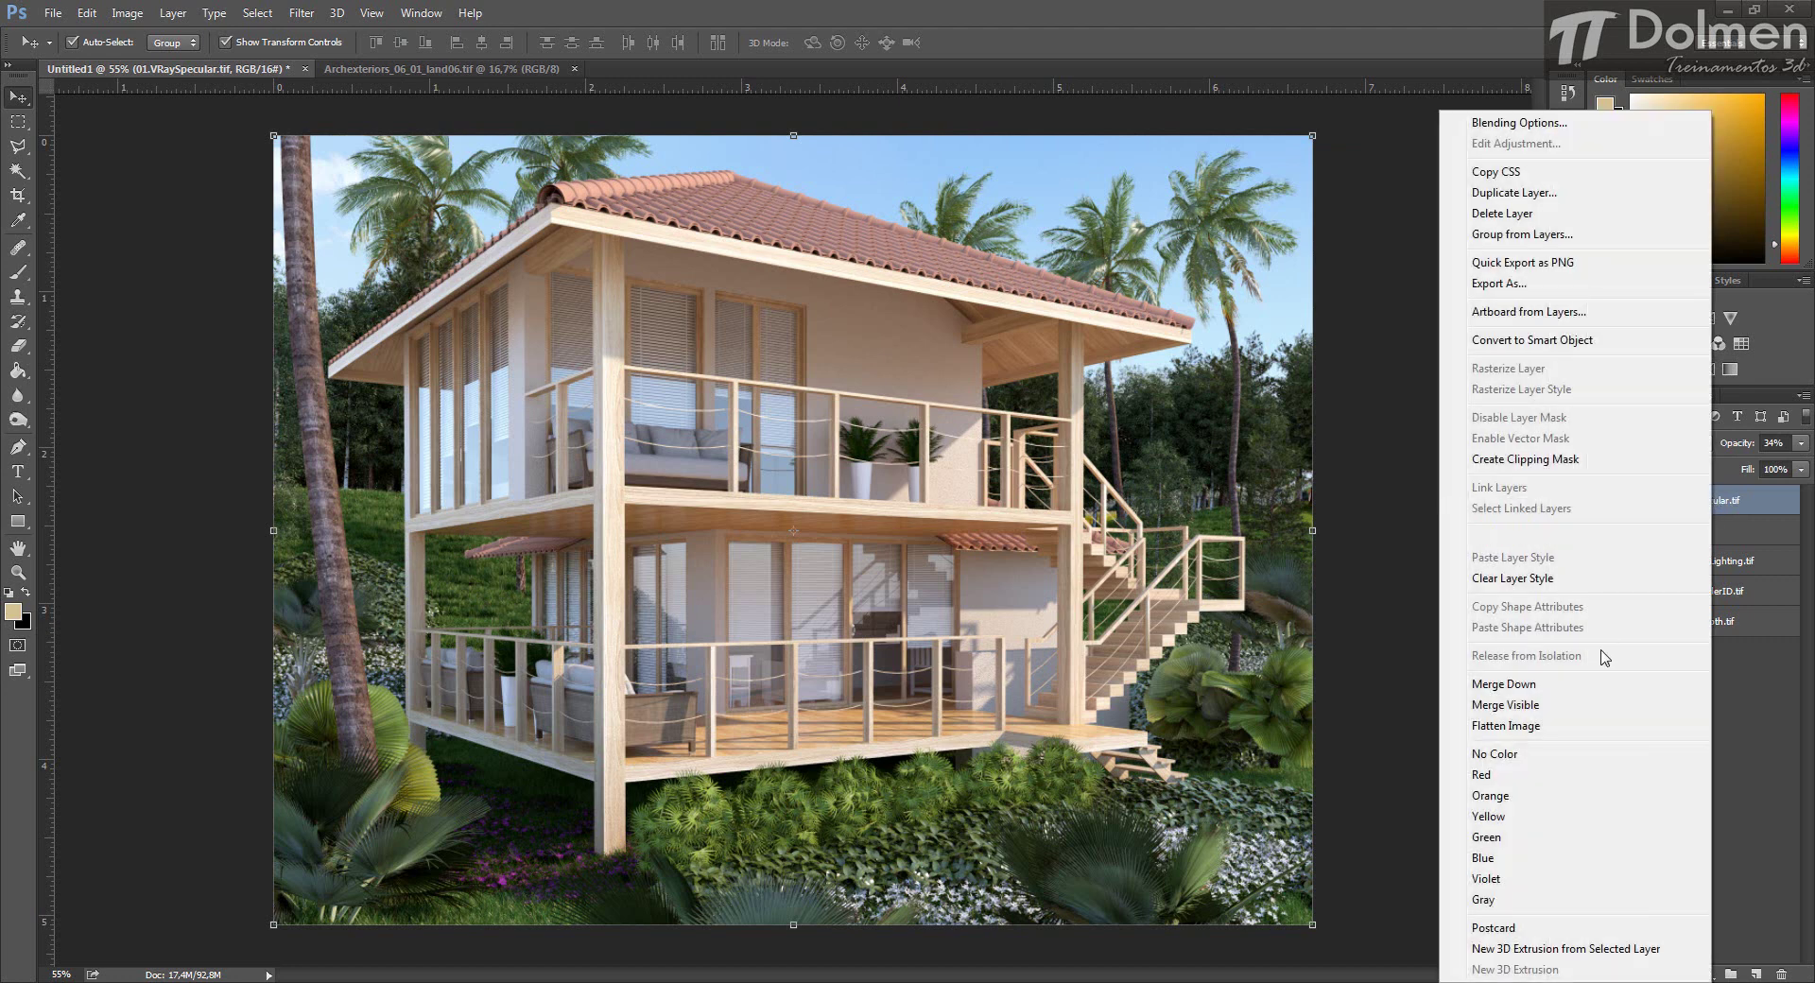
{"action": "left_click", "coordinate": [1574, 685]}
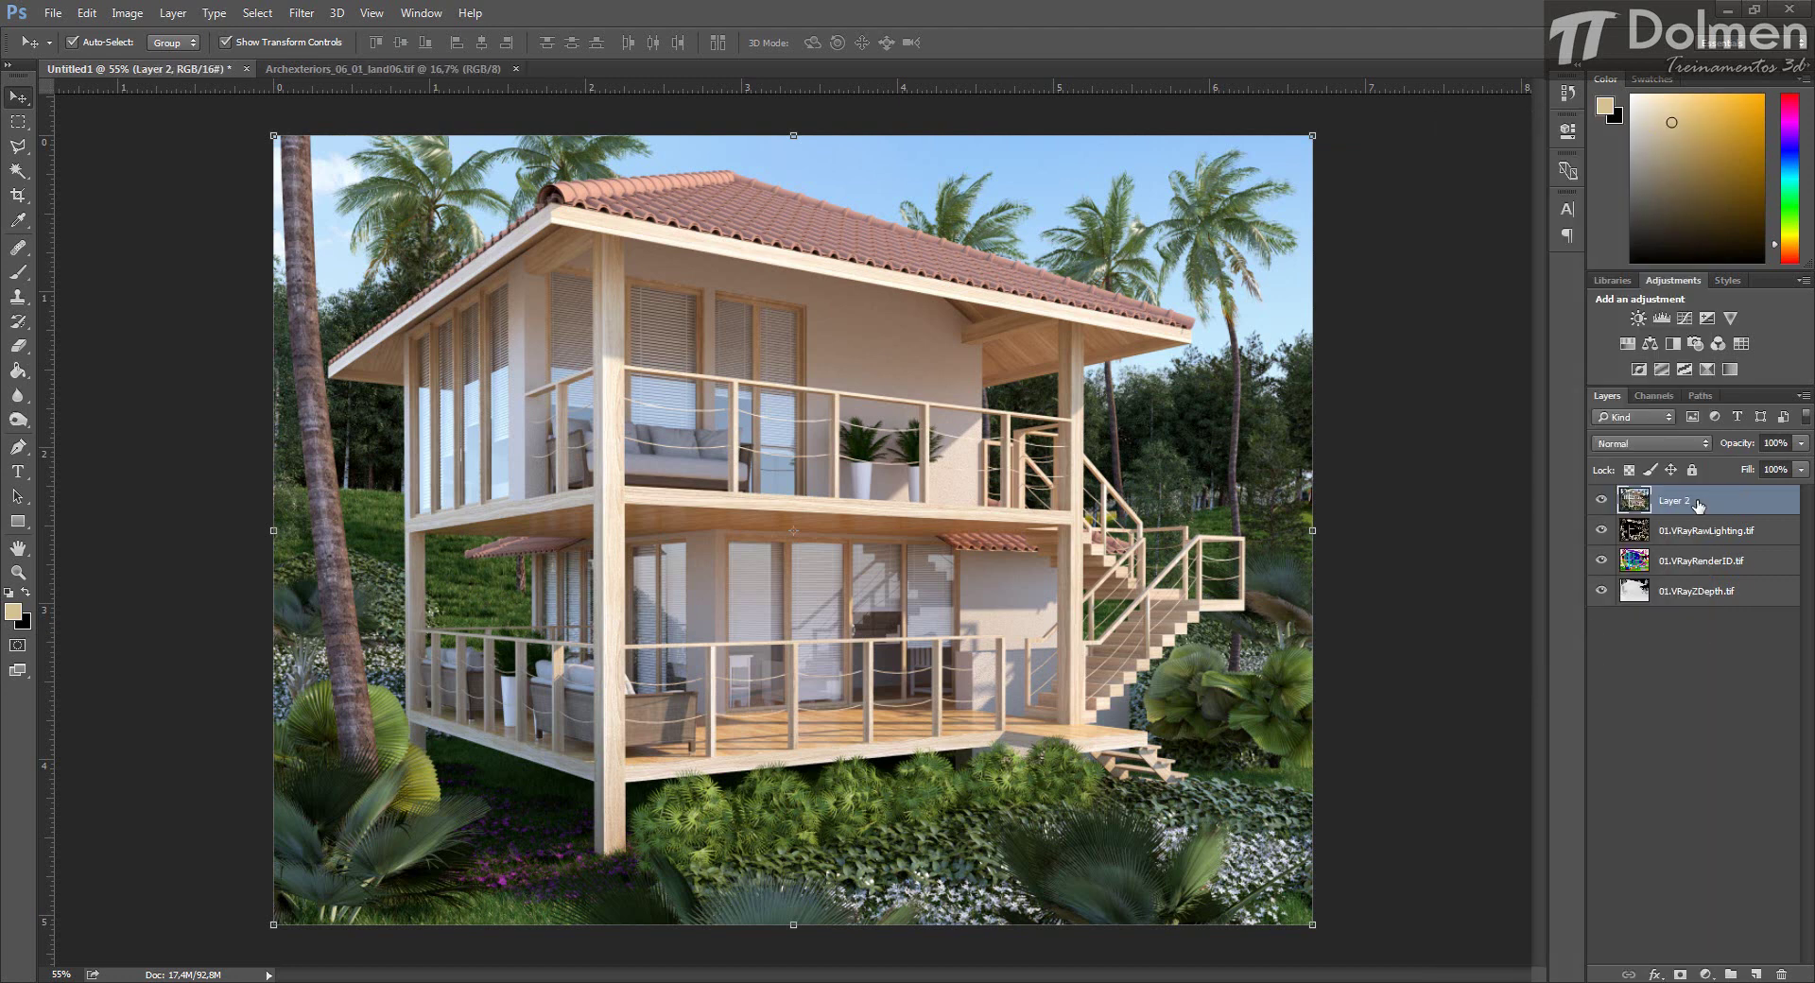
Move the 01.VRayRawLighting.tif layer above Layer 2 and set its blend mode to Soft Light.
{"action": "left_click", "coordinate": [1680, 535]}
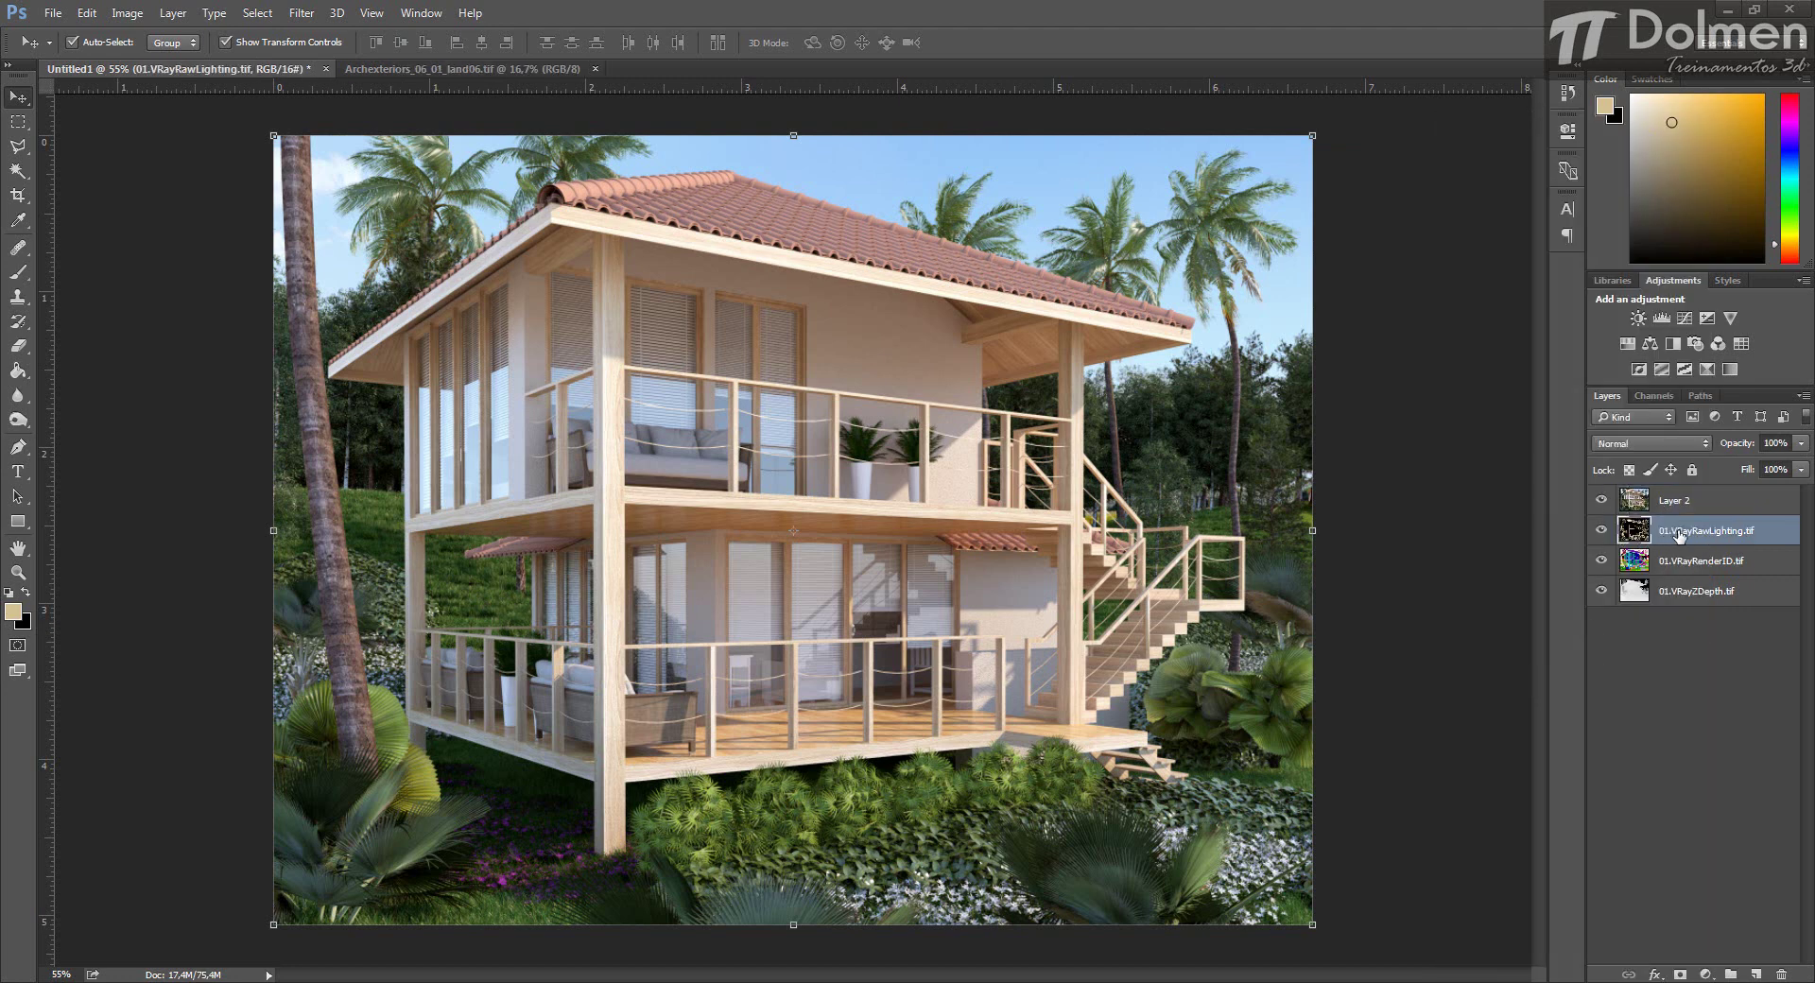
{"action": "left_click_drag", "start_coordinate": [1679, 535], "coordinate": [1671, 488]}
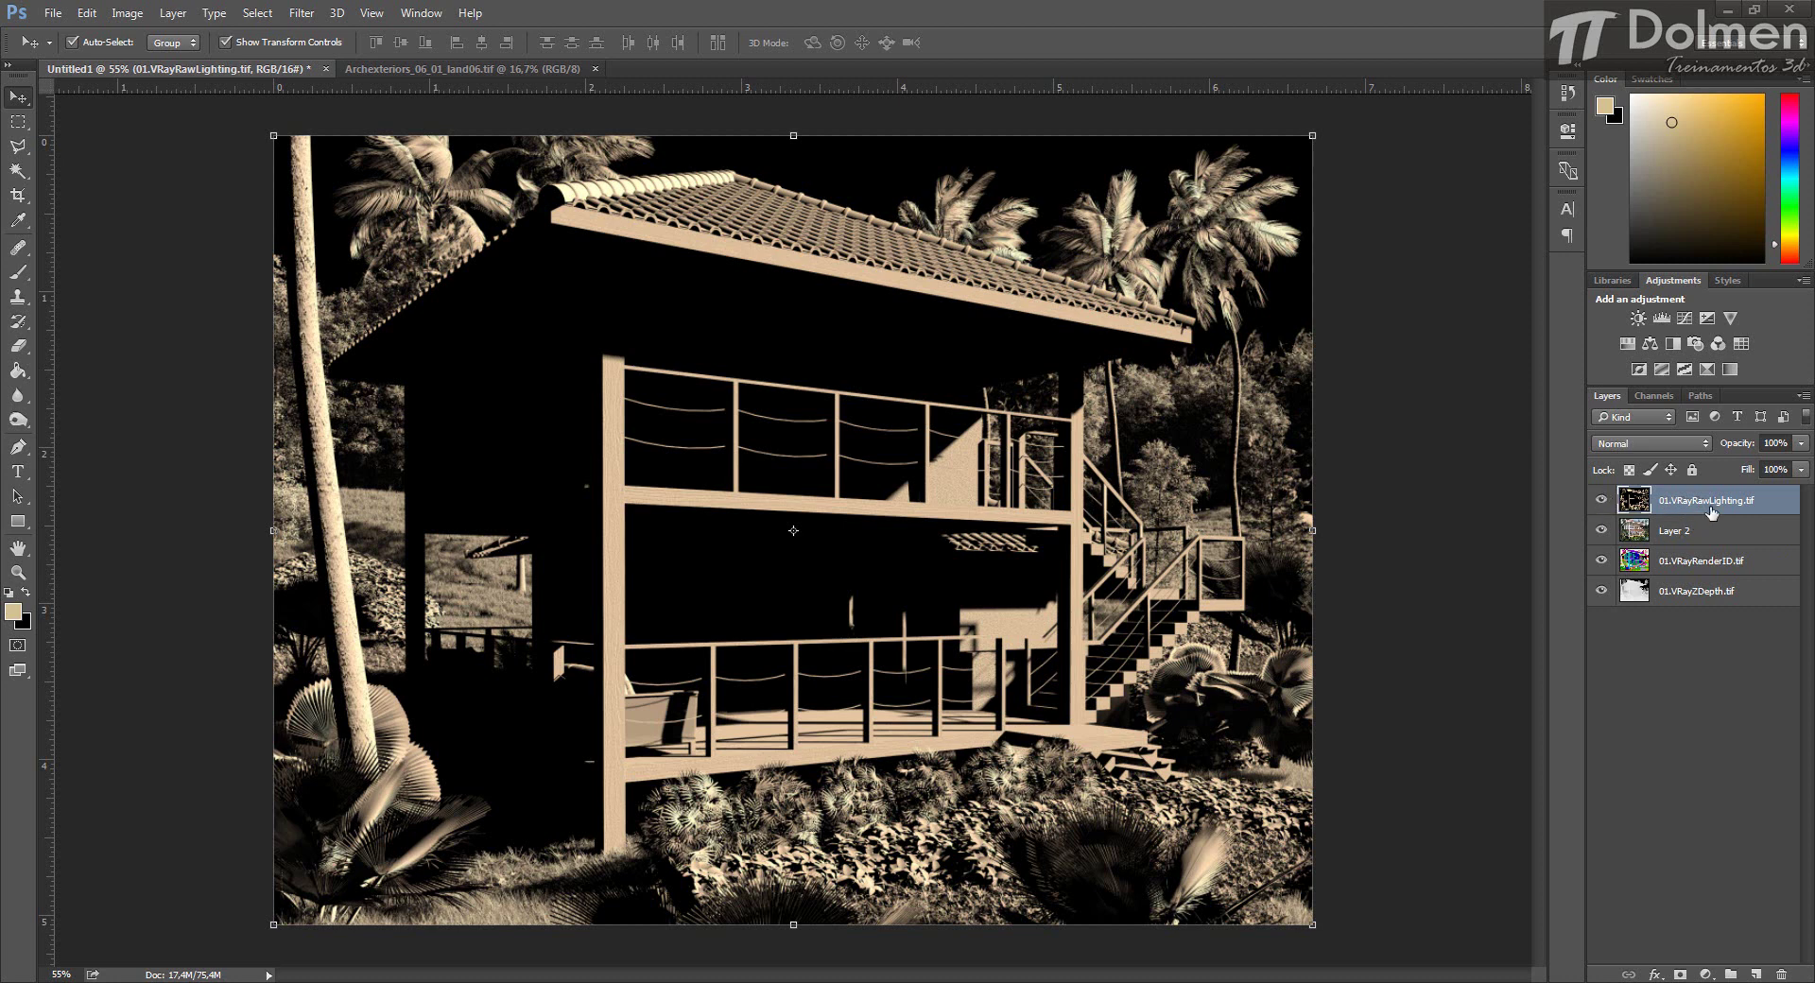
{"action": "left_click", "coordinate": [1683, 439]}
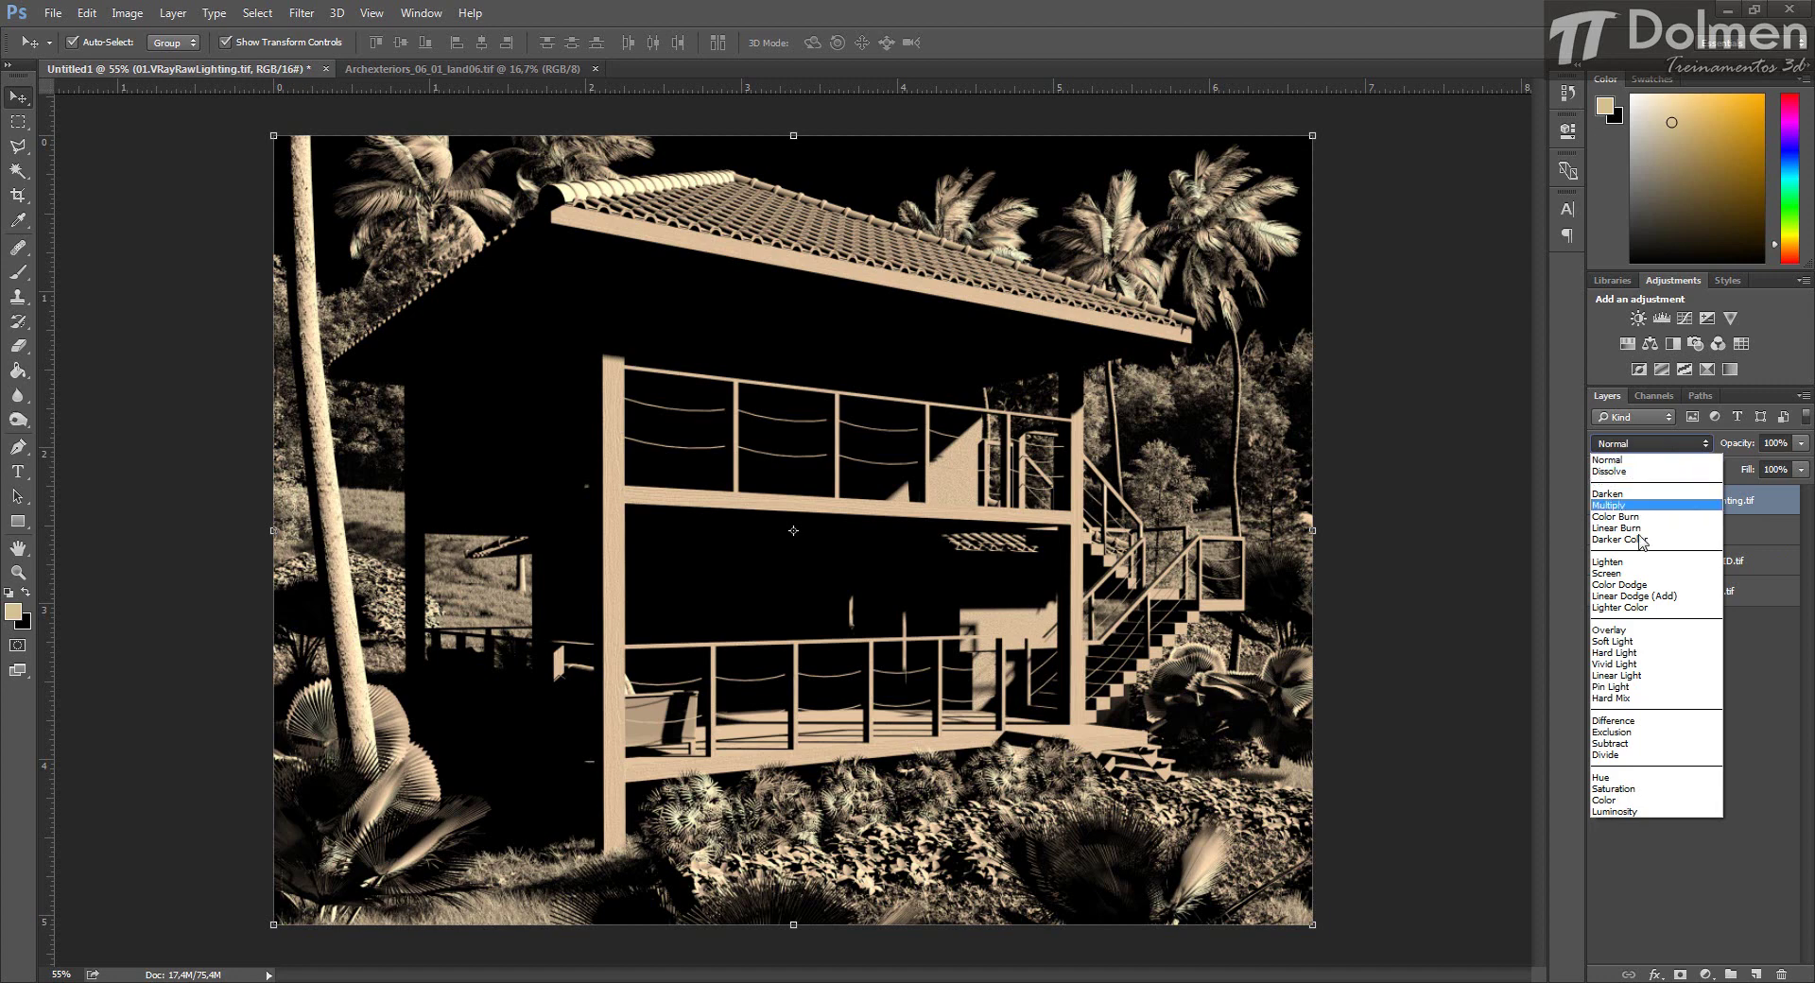
{"action": "left_click", "coordinate": [1631, 642]}
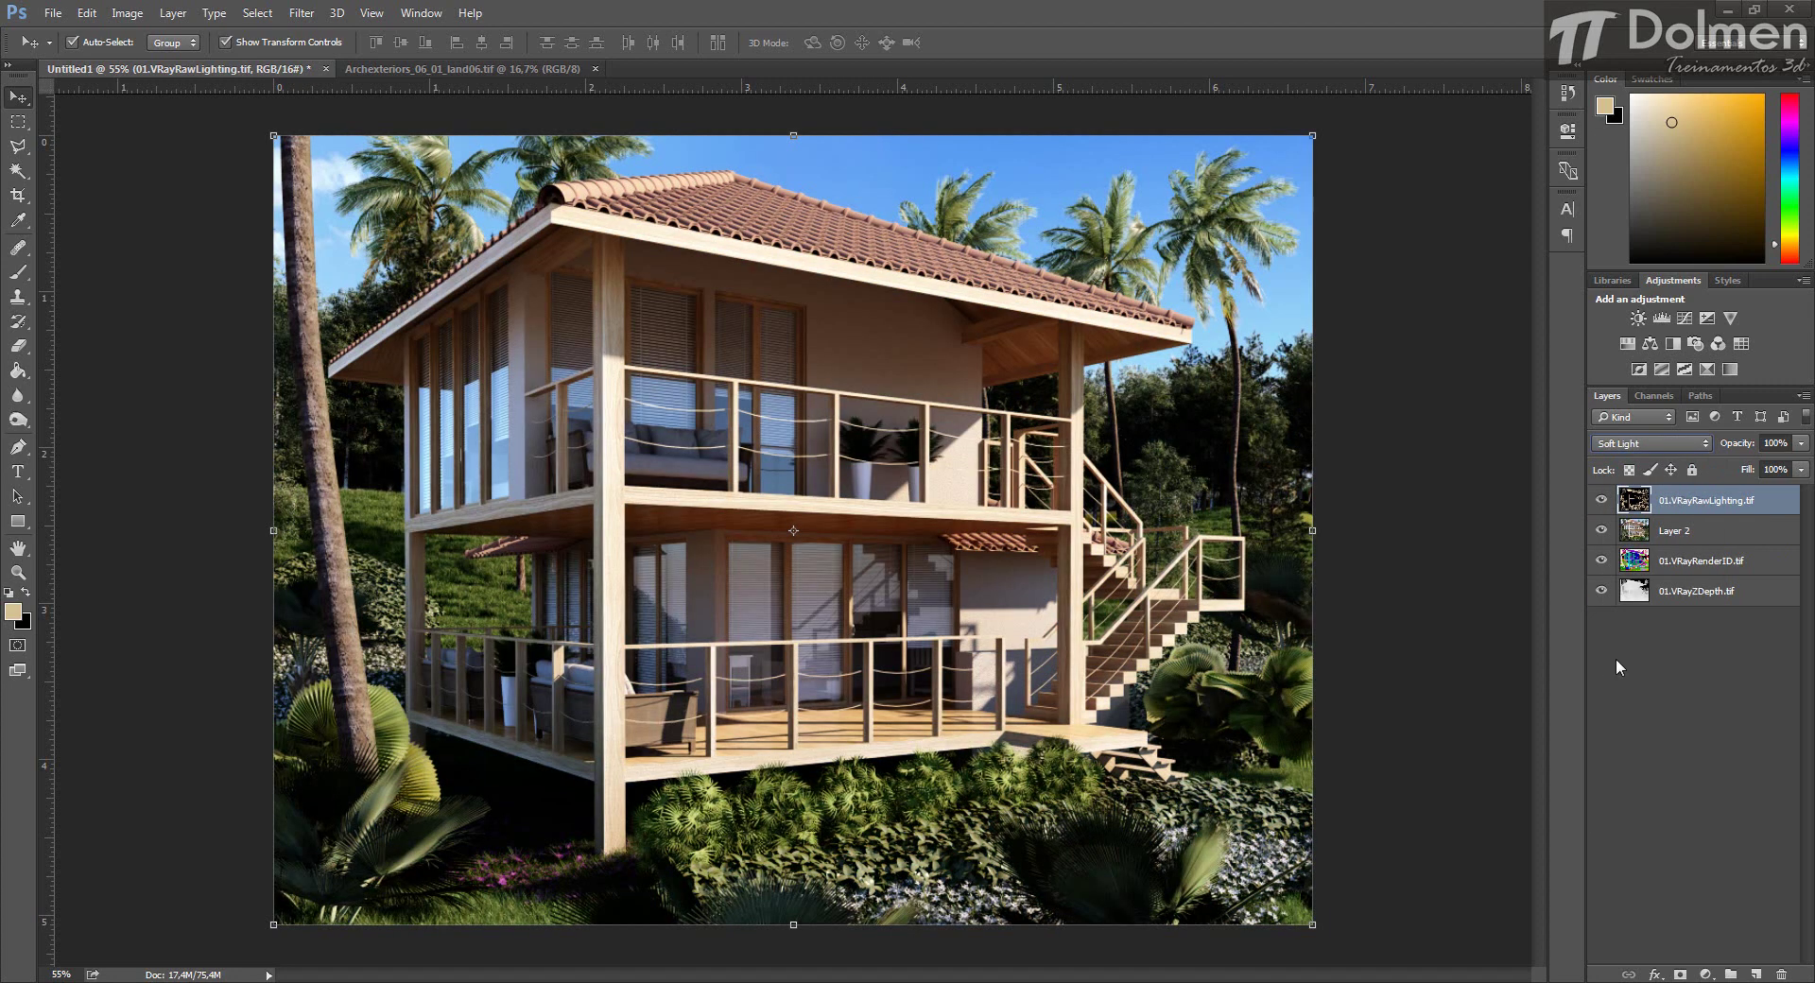
Toggle the raw lighting pass's visibility repeatedly to compare the image with and without its contrast.
{"action": "left_click", "coordinate": [1601, 500]}
{"action": "left_click", "coordinate": [1602, 500]}
{"action": "left_click", "coordinate": [1601, 500]}
{"action": "left_click", "coordinate": [1601, 500]}
{"action": "left_click", "coordinate": [1601, 500]}
{"action": "left_click", "coordinate": [1602, 500]}
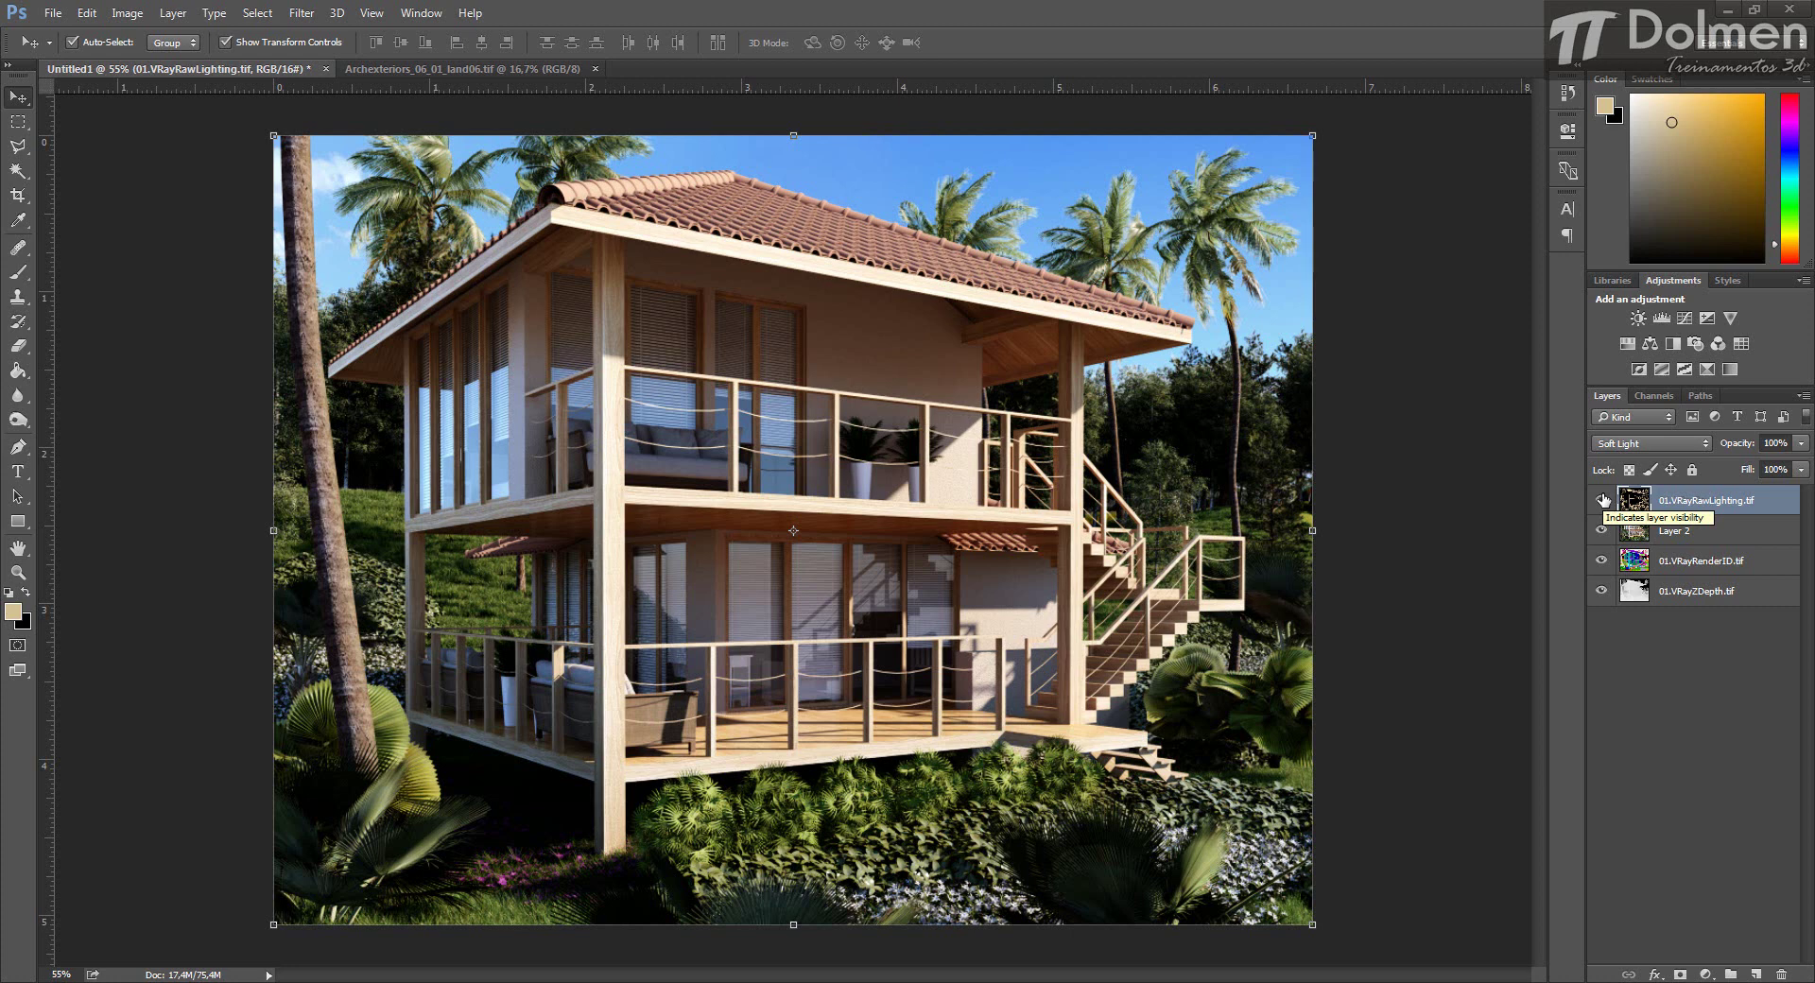
Reduce the raw lighting pass's opacity to 29% and toggle its visibility to compare the softer effect.
{"action": "left_click", "coordinate": [1801, 444]}
{"action": "left_click_drag", "start_coordinate": [1802, 462], "coordinate": [1742, 465]}
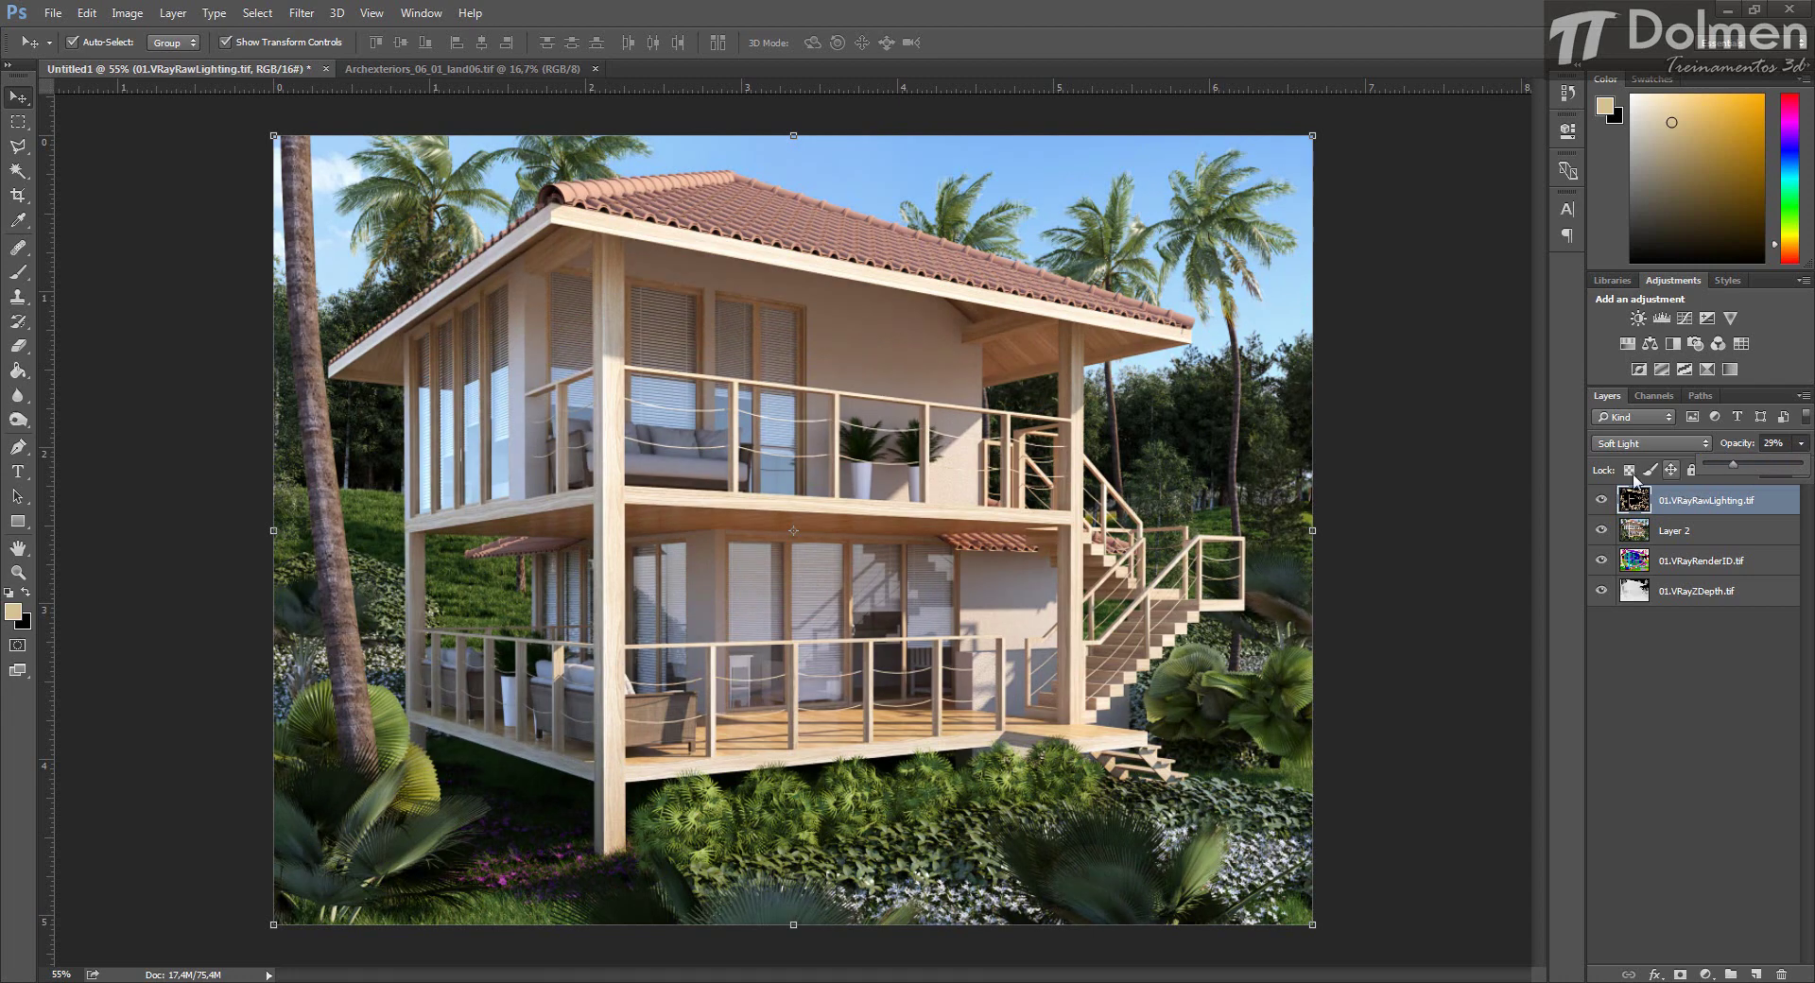
{"action": "left_click", "coordinate": [1609, 499]}
{"action": "left_click", "coordinate": [1609, 499]}
{"action": "left_click", "coordinate": [1611, 500]}
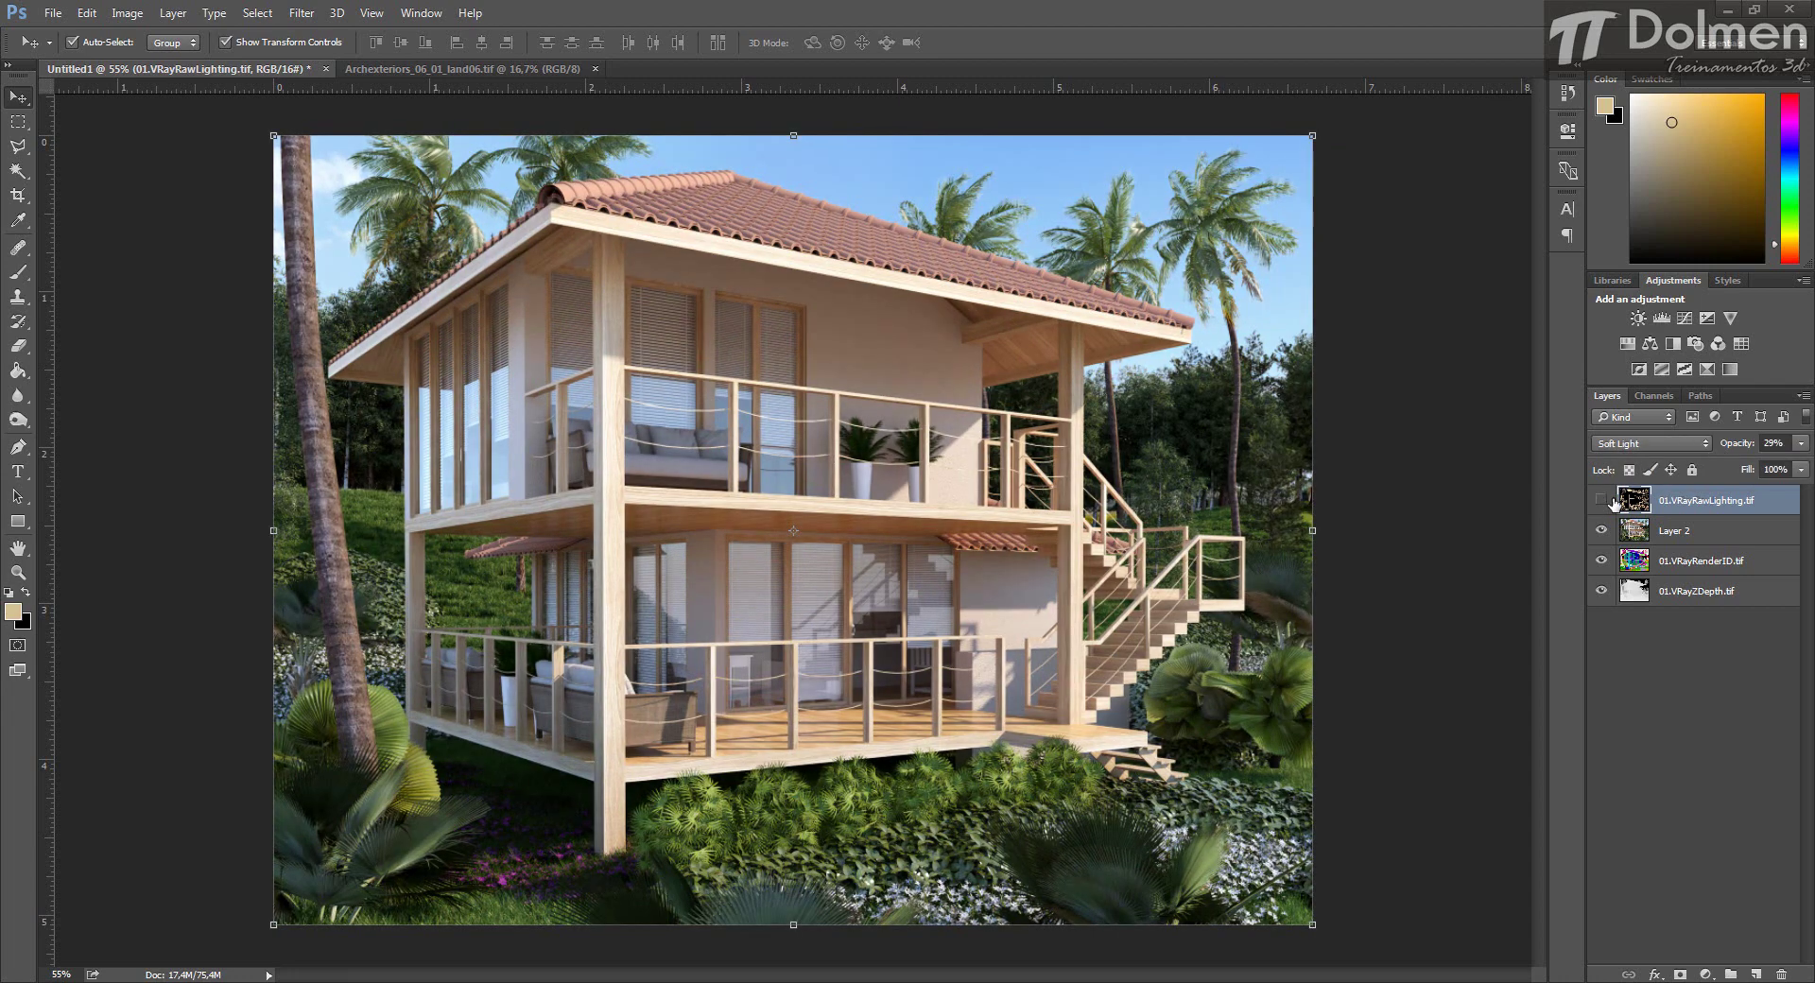
Compare the house render with and without the 29% raw lighting pass by switching that layer off and on.
{"action": "left_click", "coordinate": [1612, 500]}
{"action": "left_click", "coordinate": [1612, 500]}
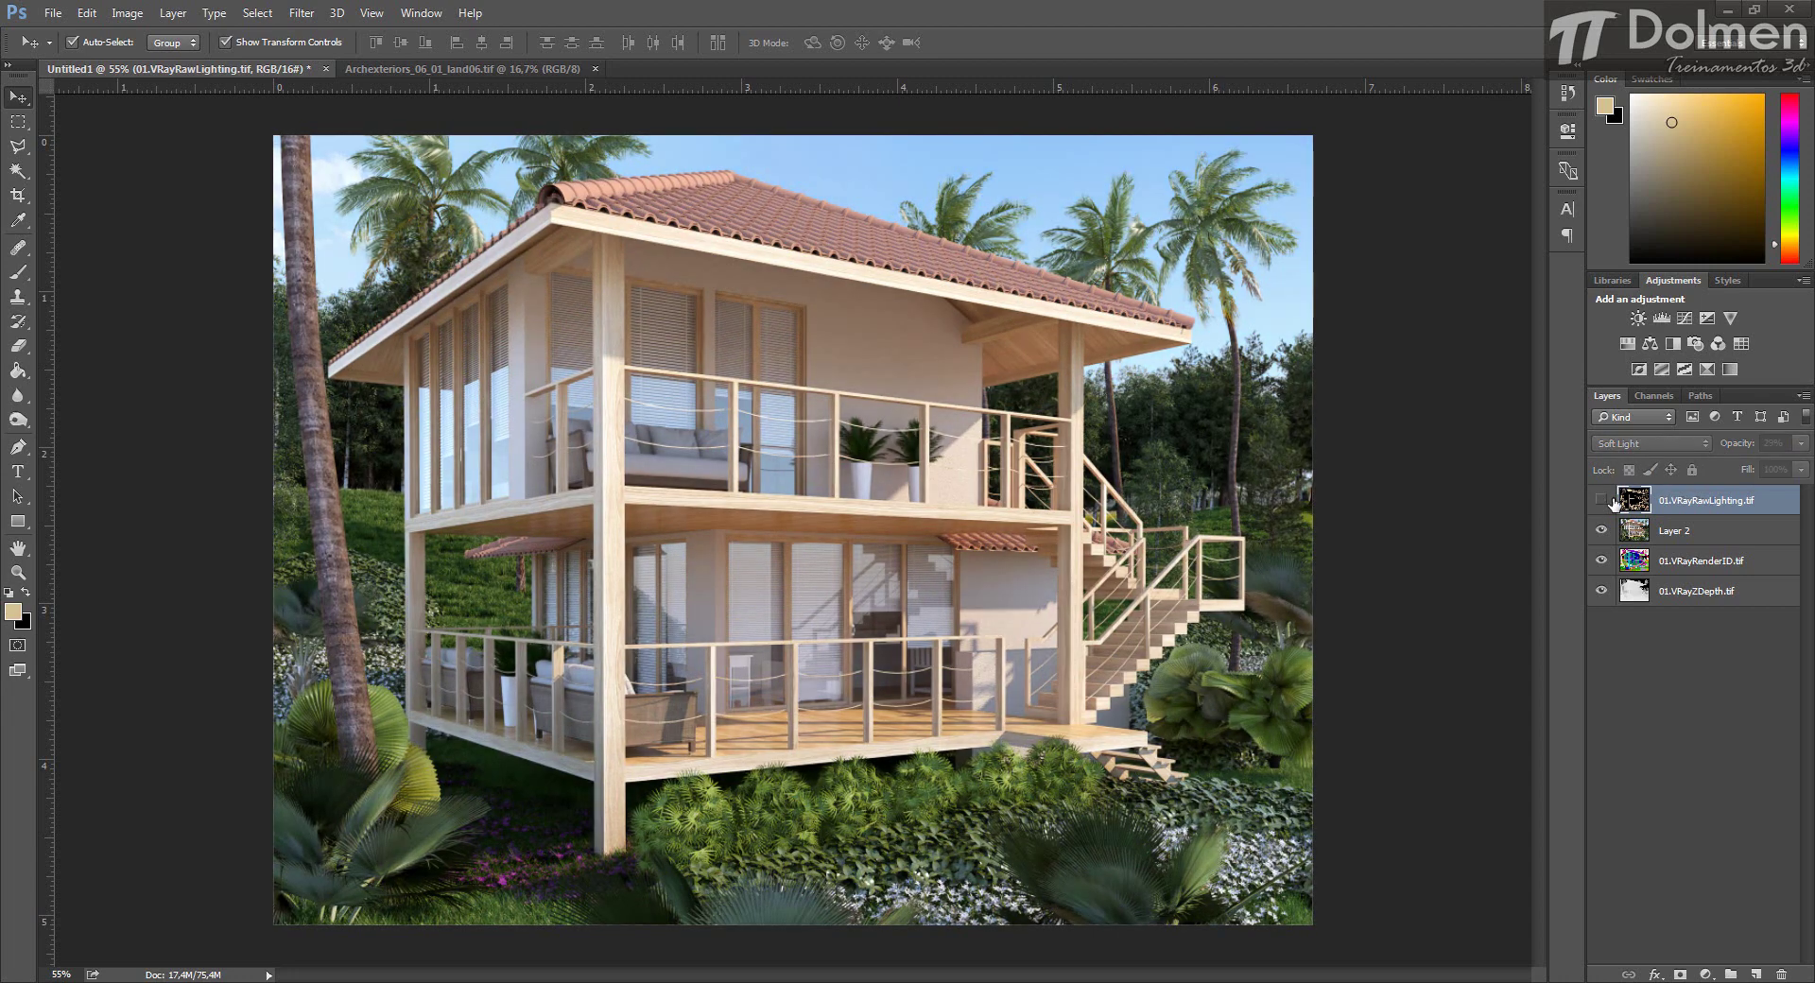
{"action": "left_click", "coordinate": [1612, 500]}
{"action": "left_click", "coordinate": [1612, 500]}
{"action": "left_click", "coordinate": [1612, 500]}
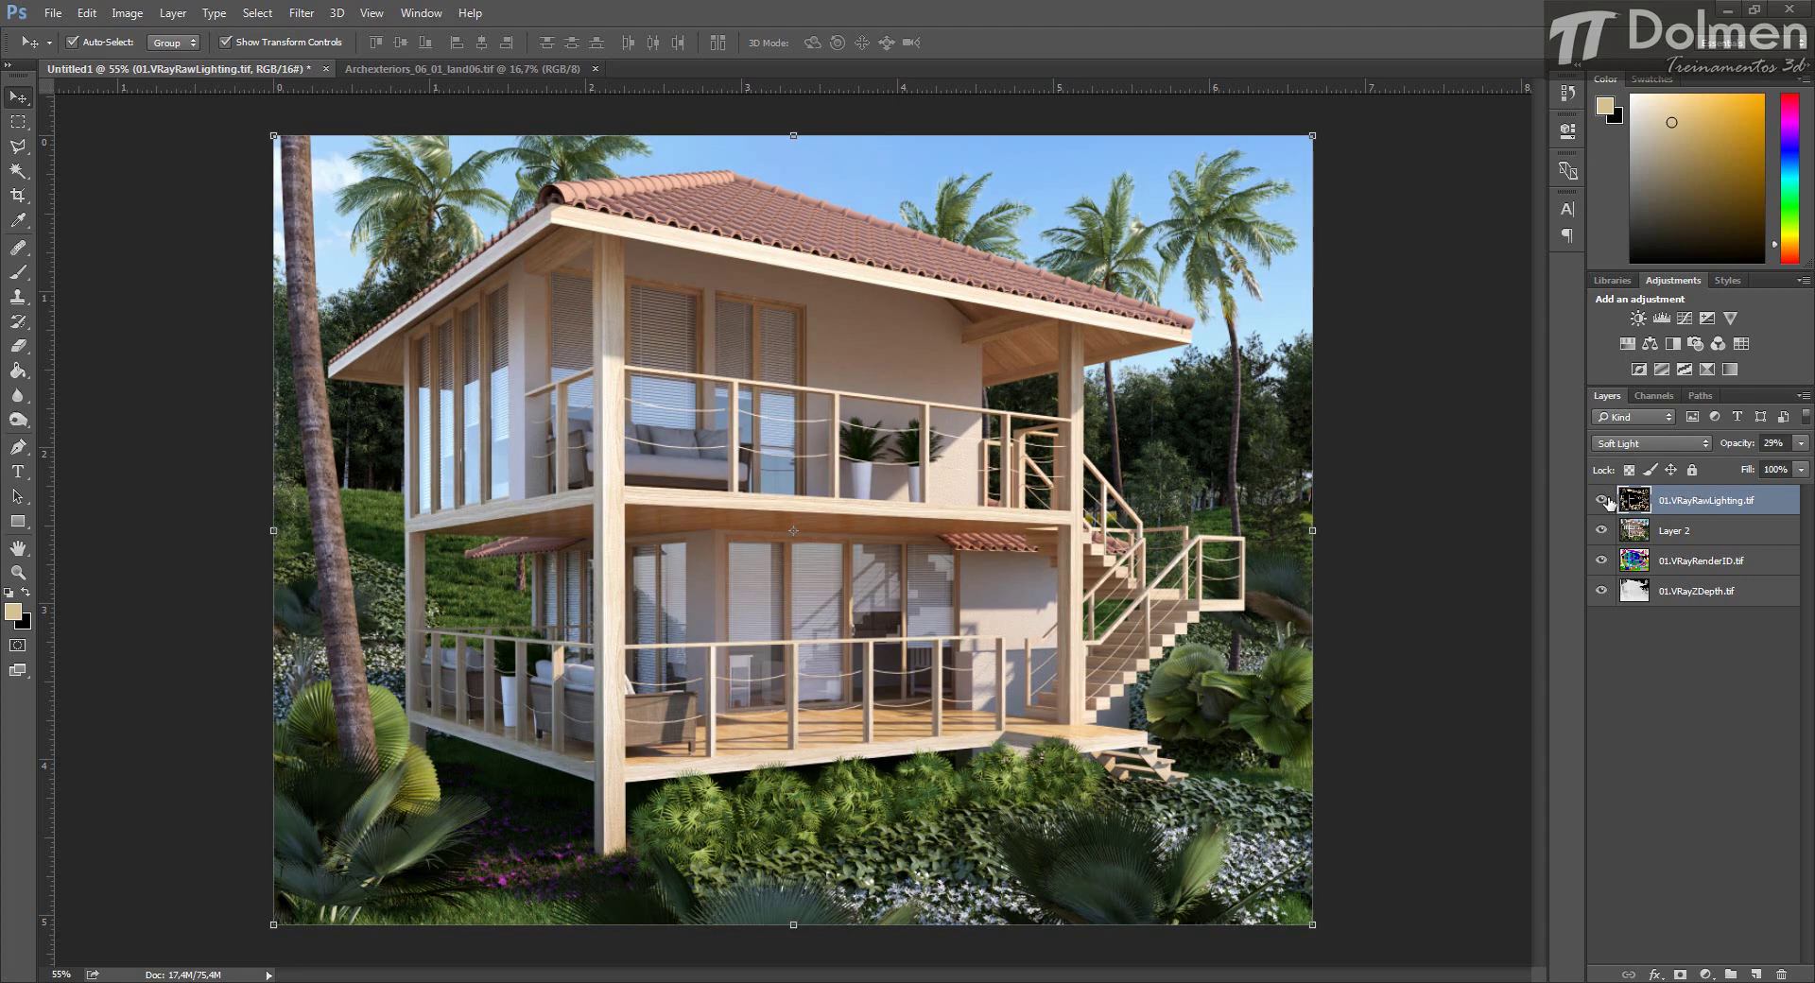
{"action": "left_click", "coordinate": [1602, 501]}
{"action": "left_click", "coordinate": [1602, 501]}
{"action": "left_click", "coordinate": [1603, 501]}
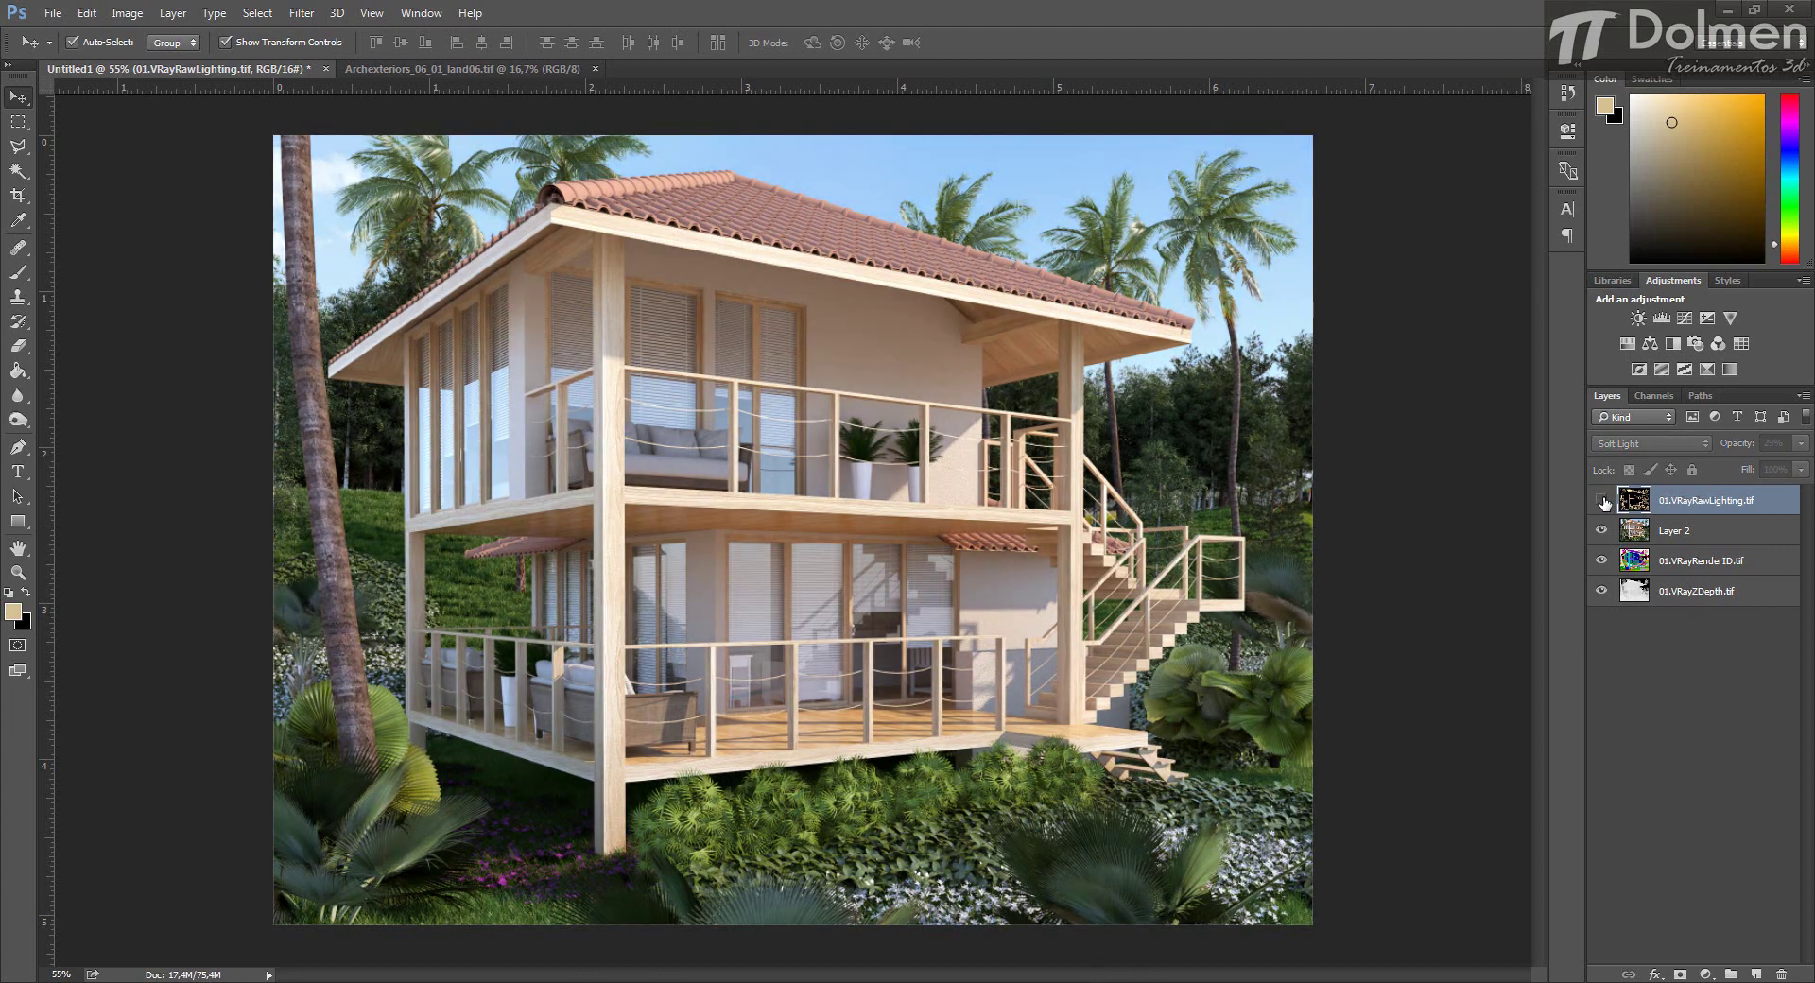
{"action": "left_click", "coordinate": [1603, 501]}
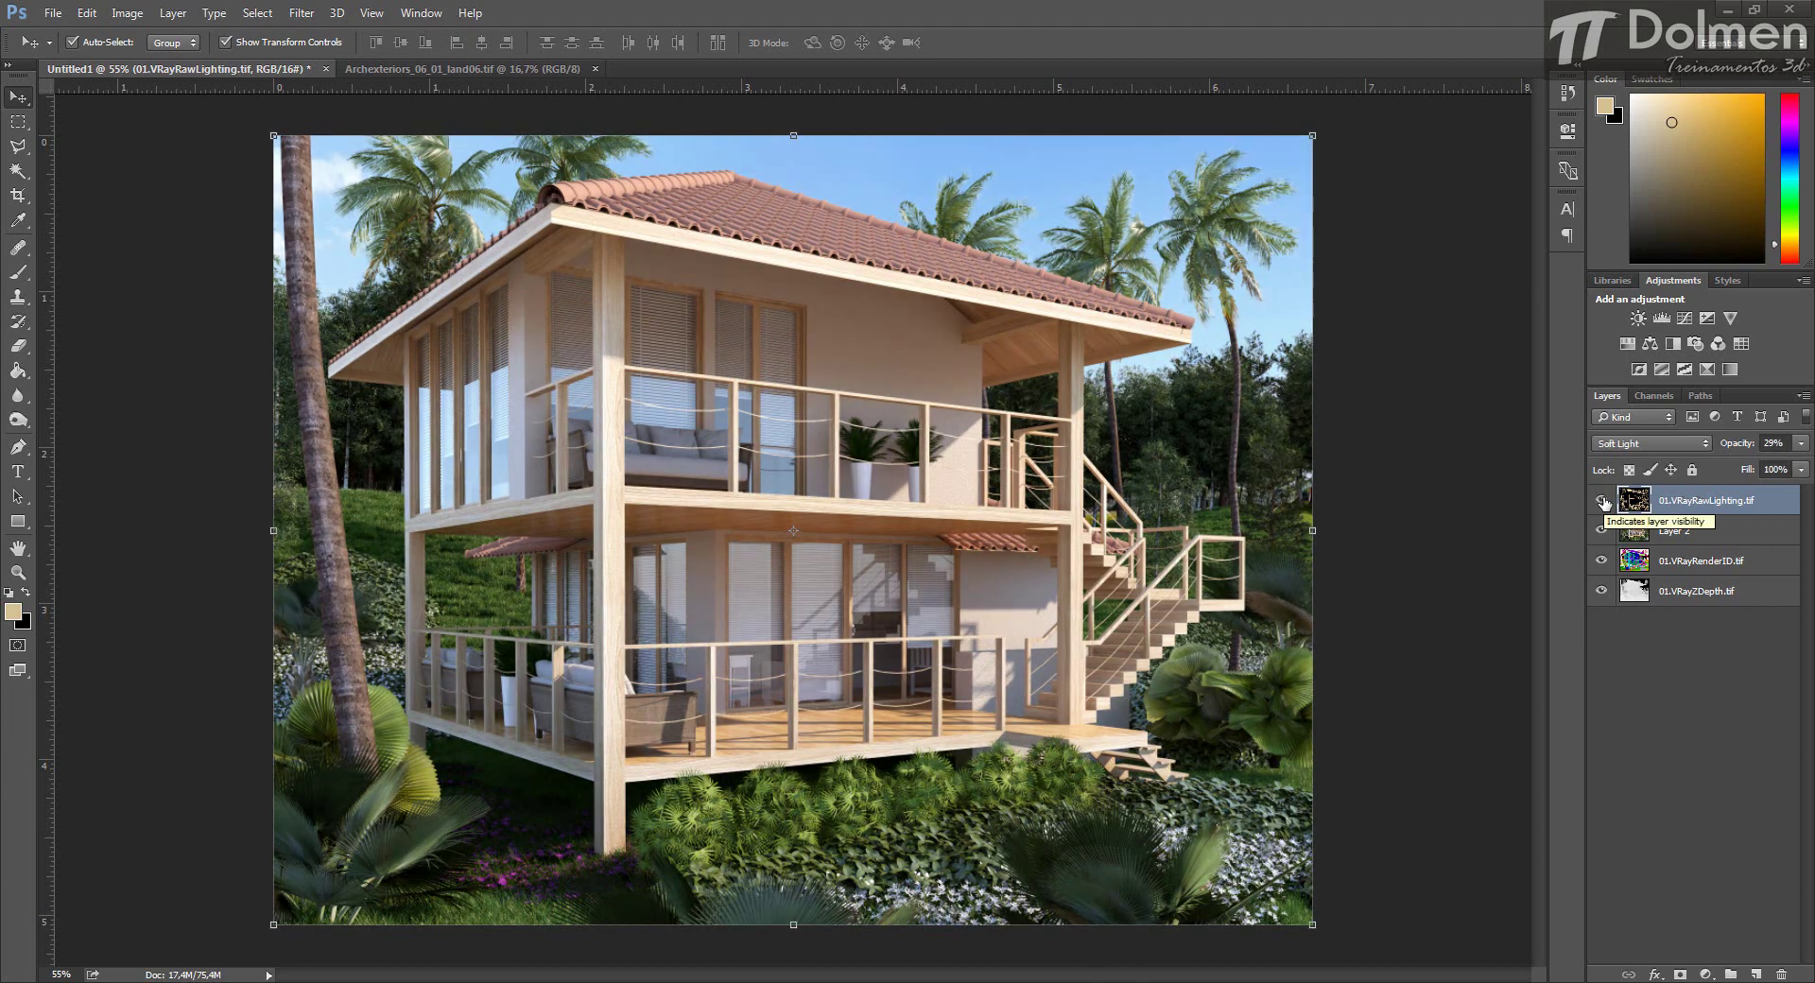
Merge the 01.VRayRawLighting.tif layer down into Layer 2.
{"action": "right_click", "coordinate": [1763, 502]}
{"action": "left_click", "coordinate": [1777, 501]}
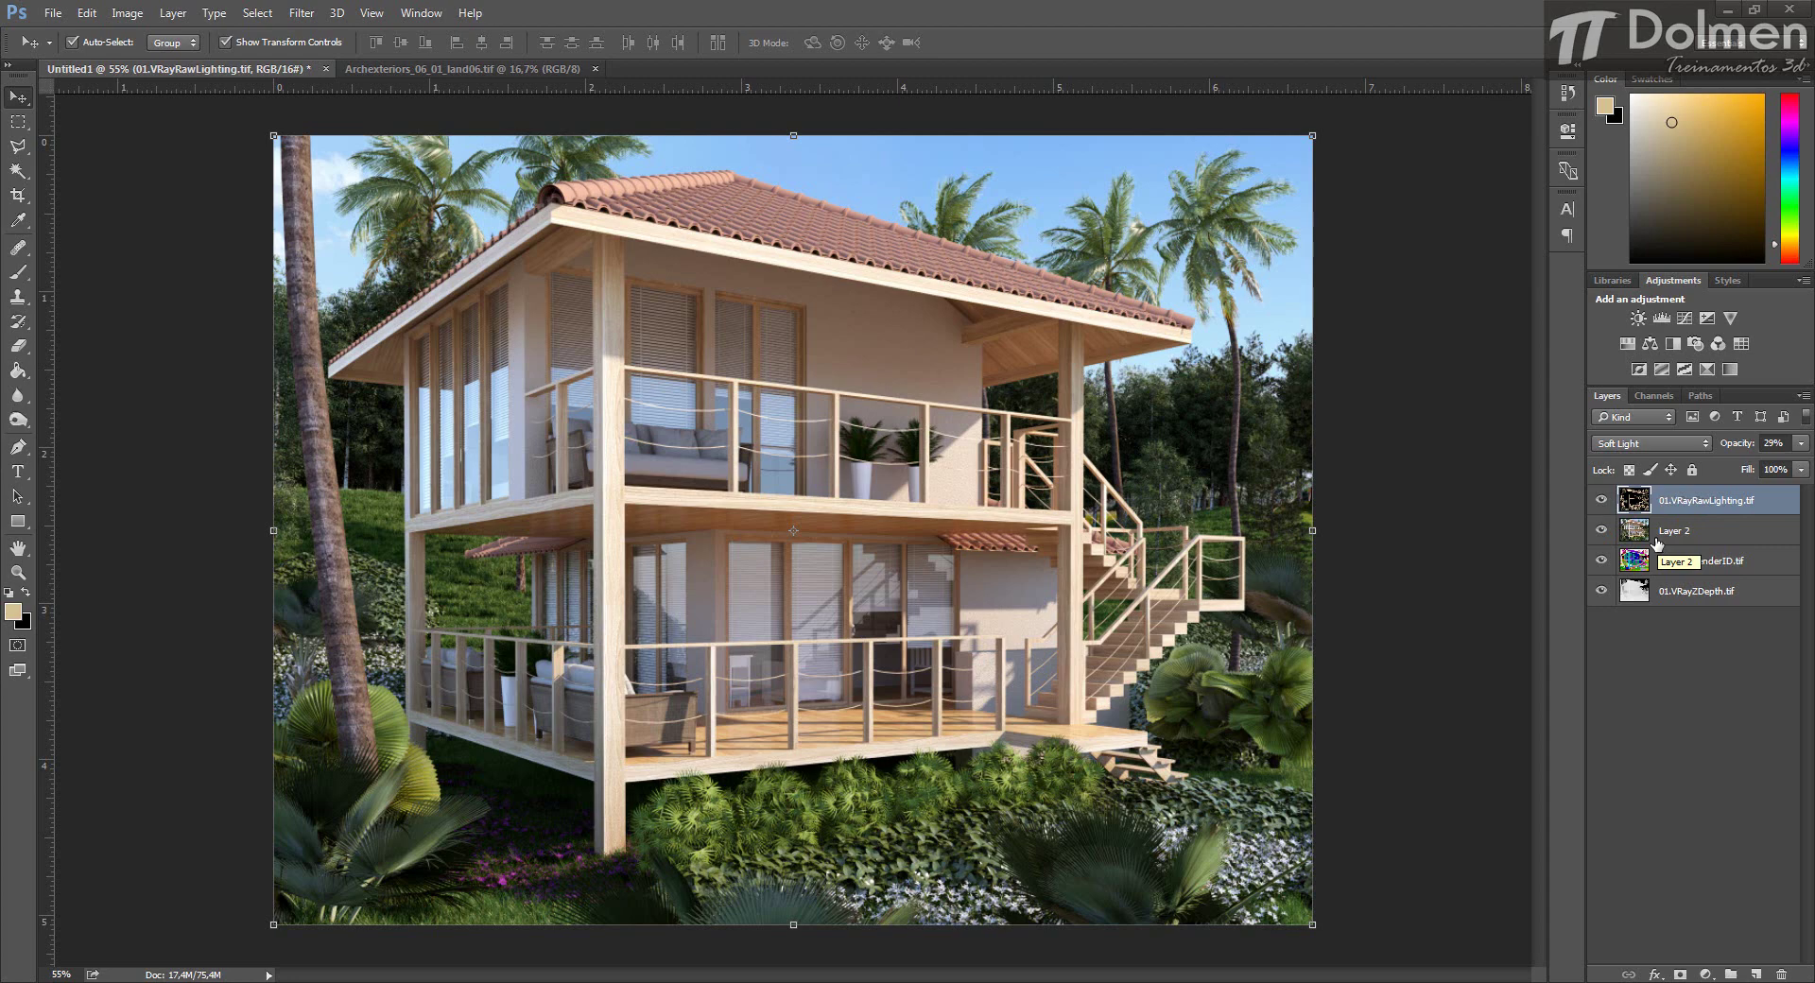
{"action": "right_click", "coordinate": [1773, 504]}
{"action": "left_click", "coordinate": [1616, 686]}
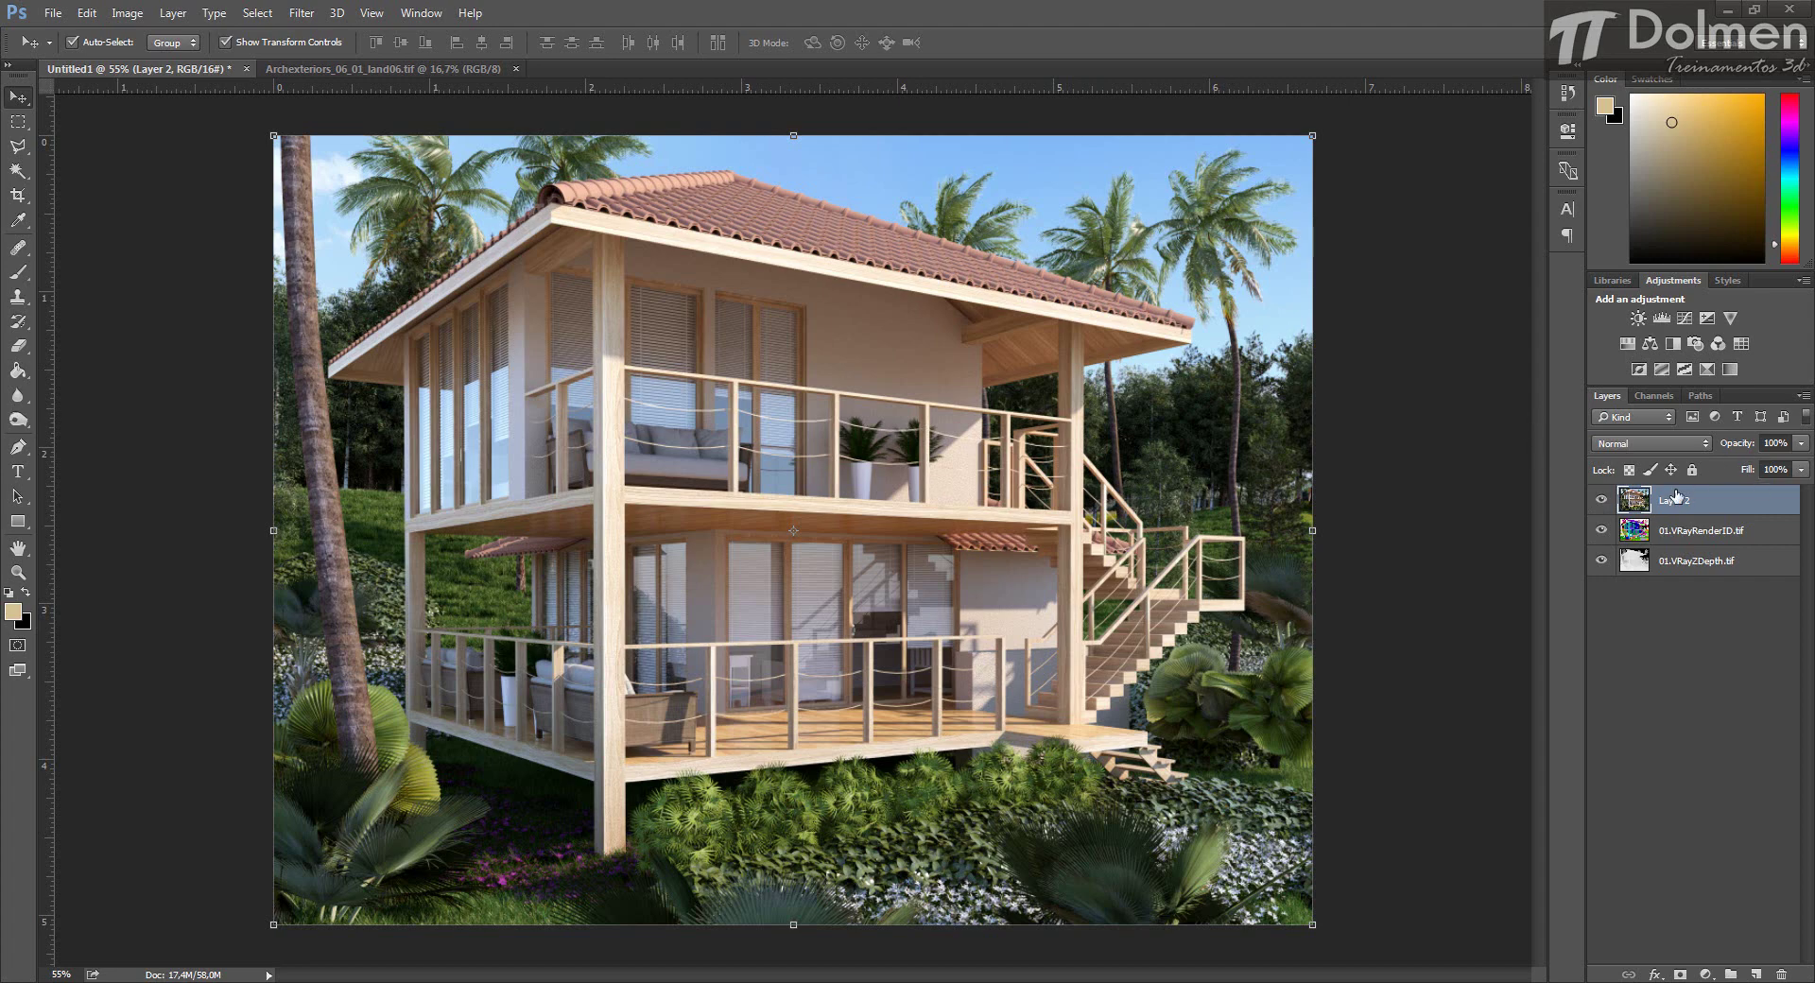
Hide Layer 2, select the orange ground in 01.VRayRenderID.tif with the Magic Wand, and copy that area of Layer 2 to a new layer.
{"action": "left_click", "coordinate": [1601, 501]}
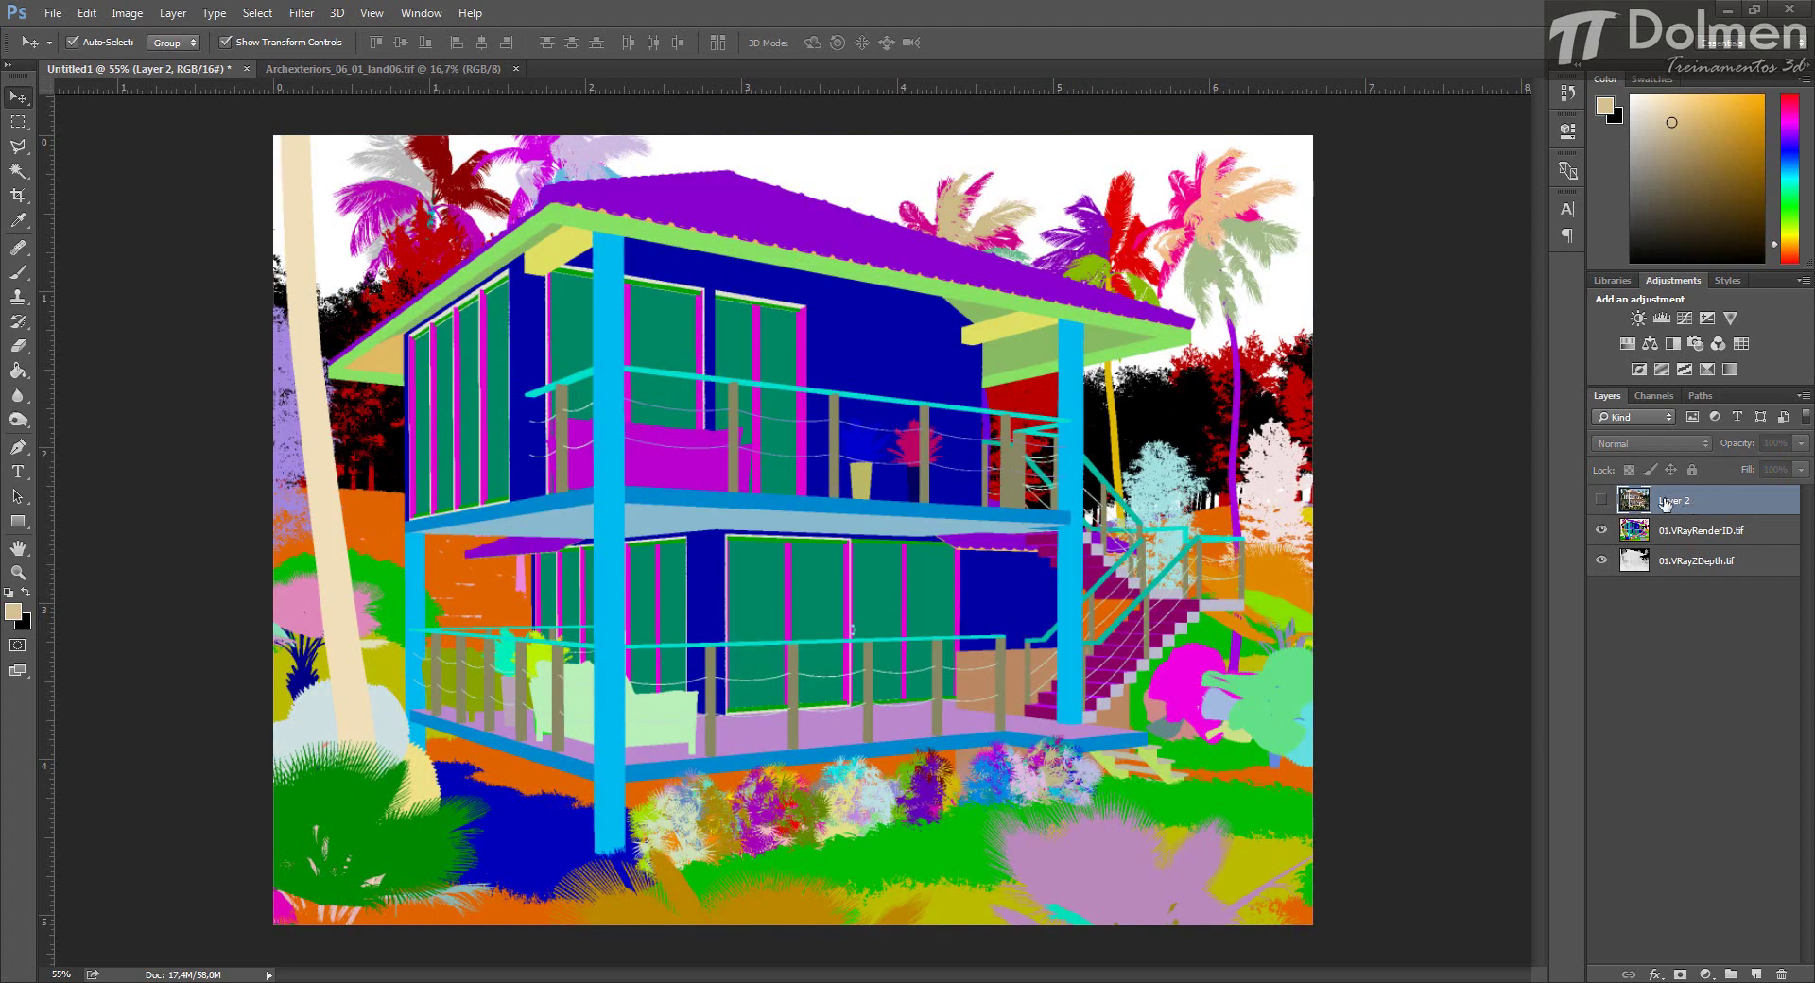
{"action": "left_click", "coordinate": [1716, 539]}
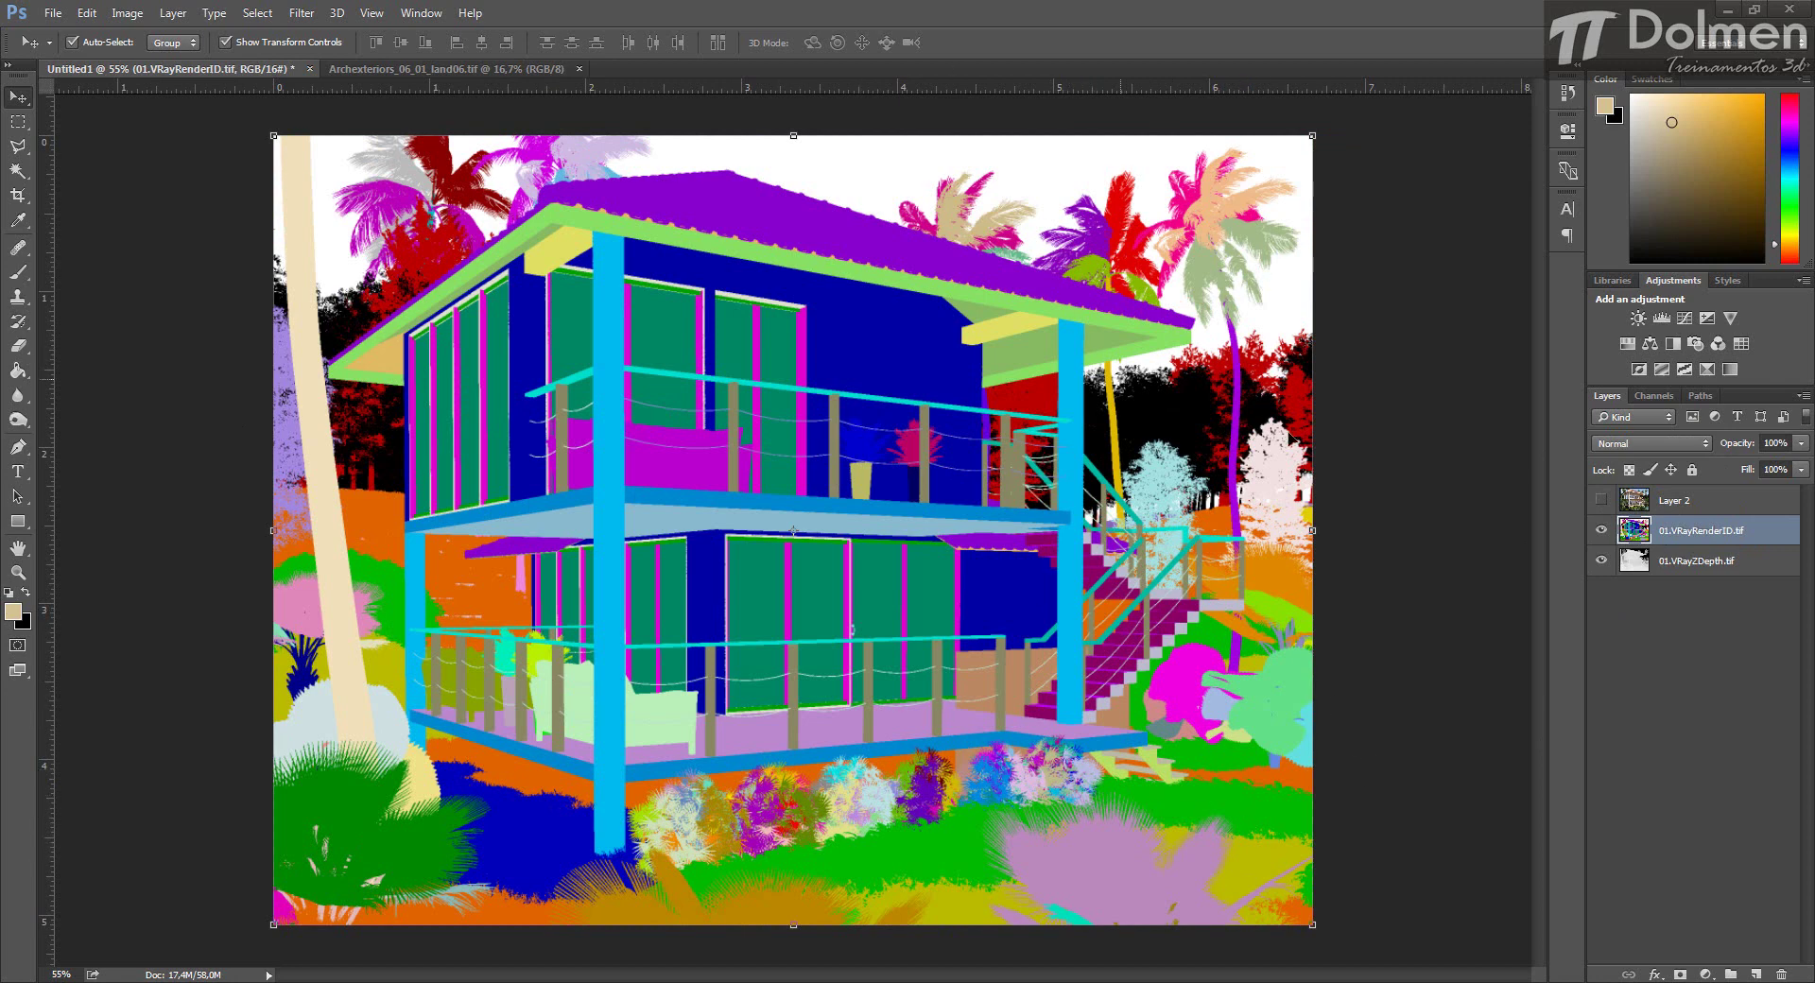
{"action": "left_click", "coordinate": [16, 174]}
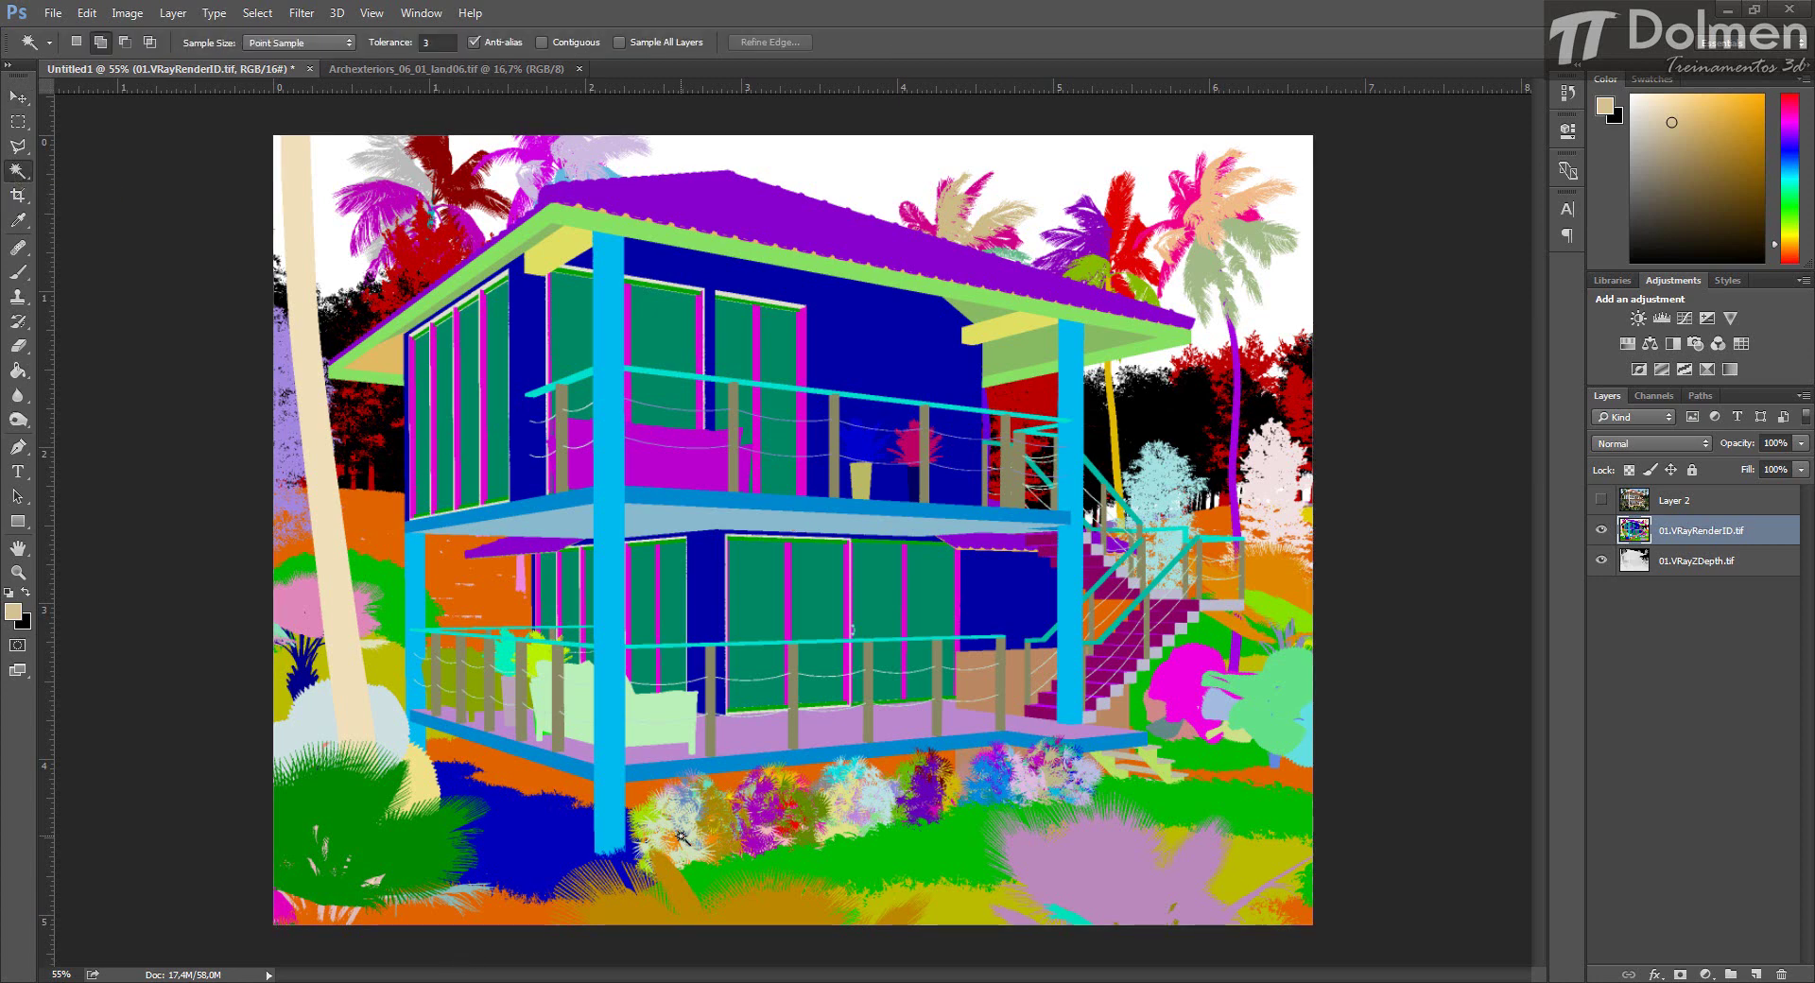
{"action": "left_click", "coordinate": [523, 785]}
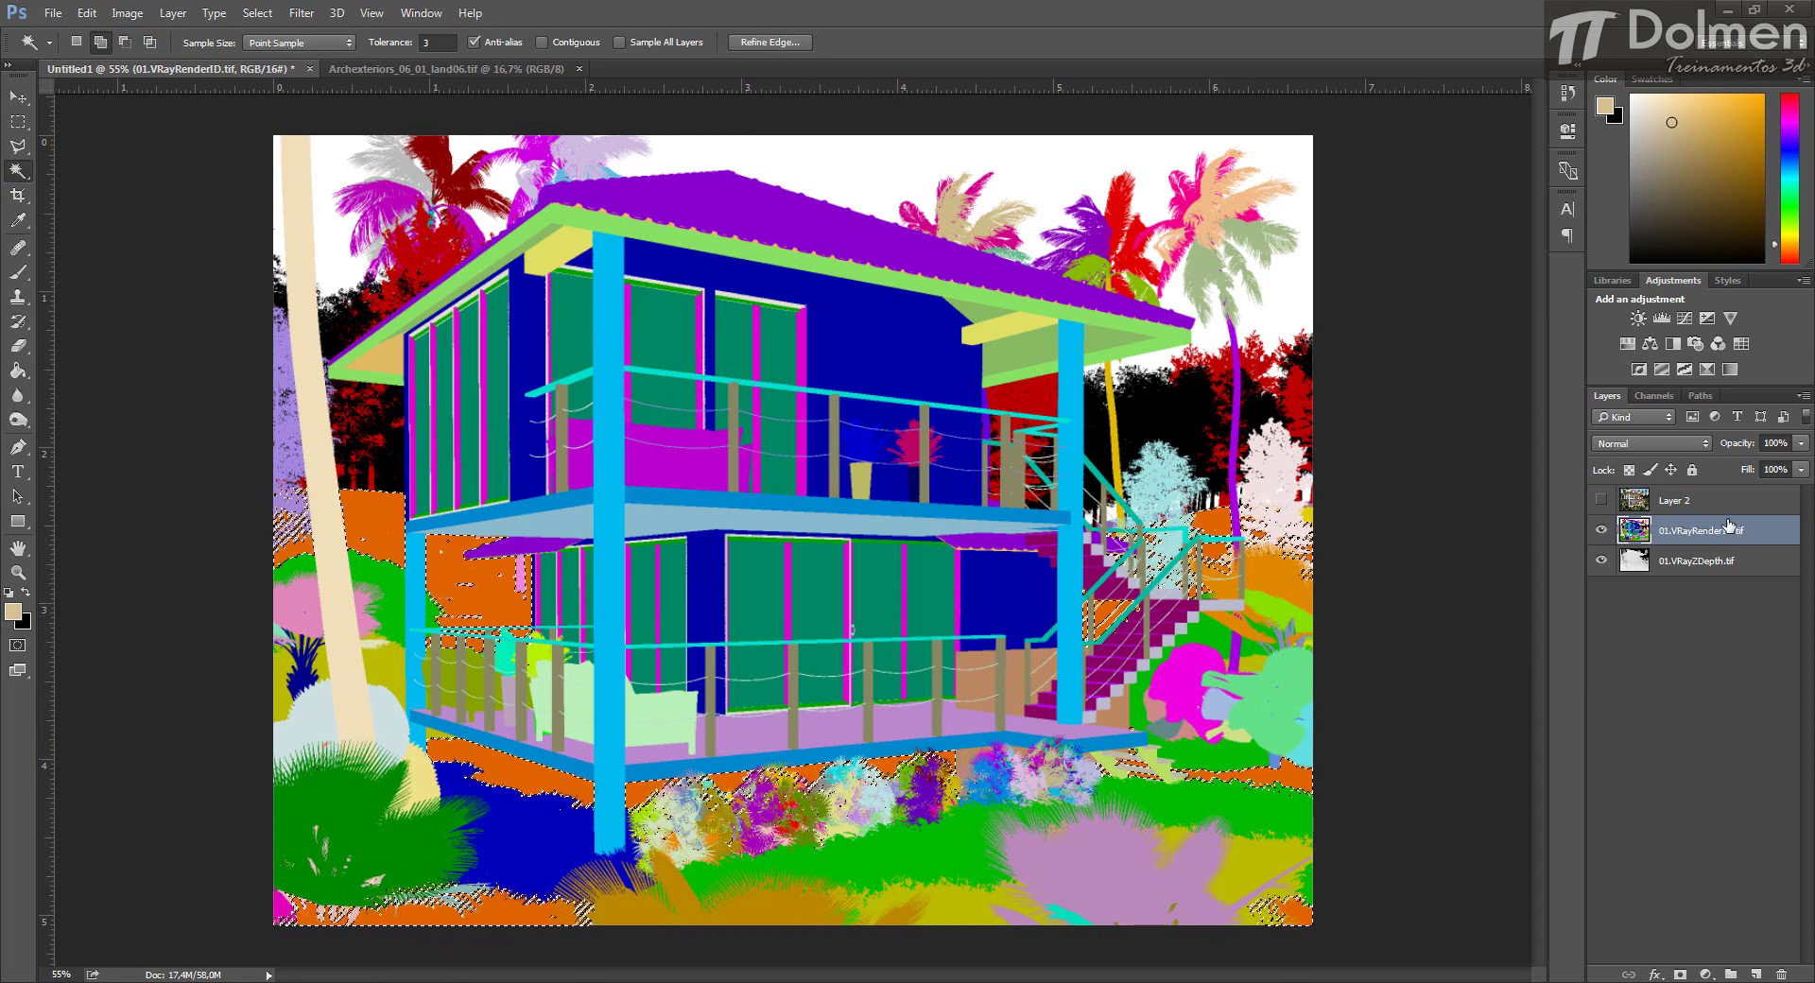
{"action": "key", "text": "alt+bracketright"}
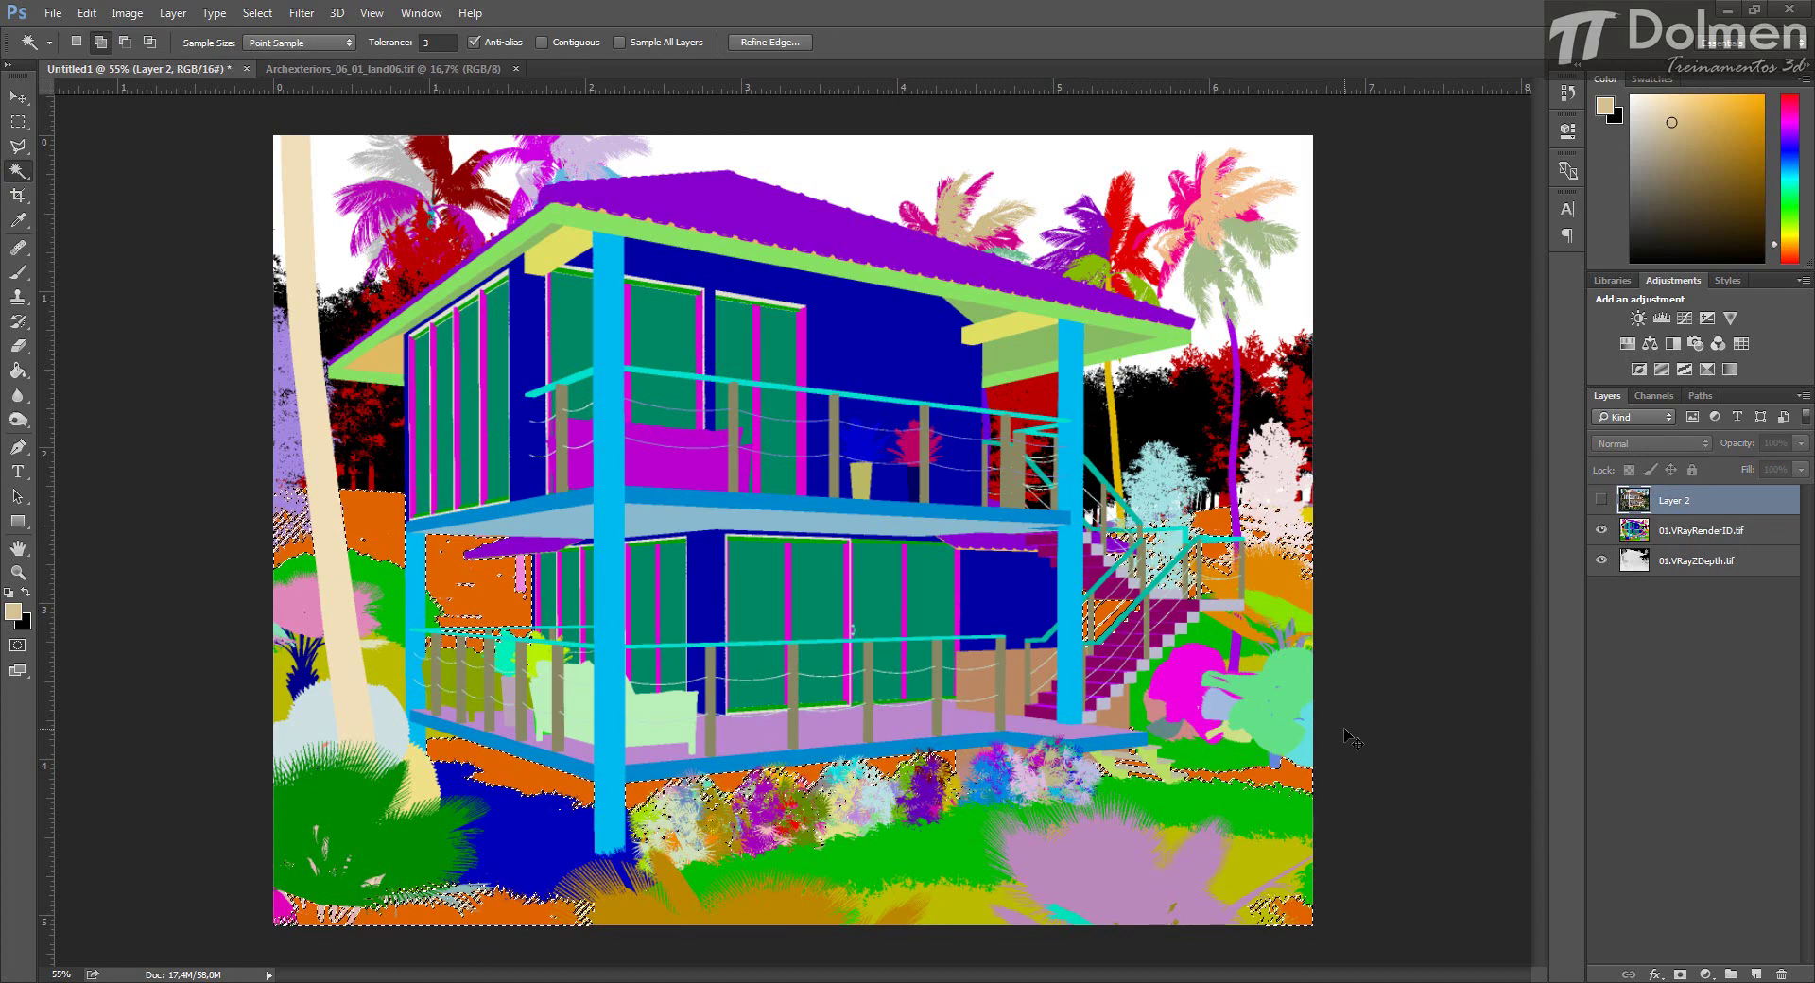
{"action": "key", "text": "ctrl+j"}
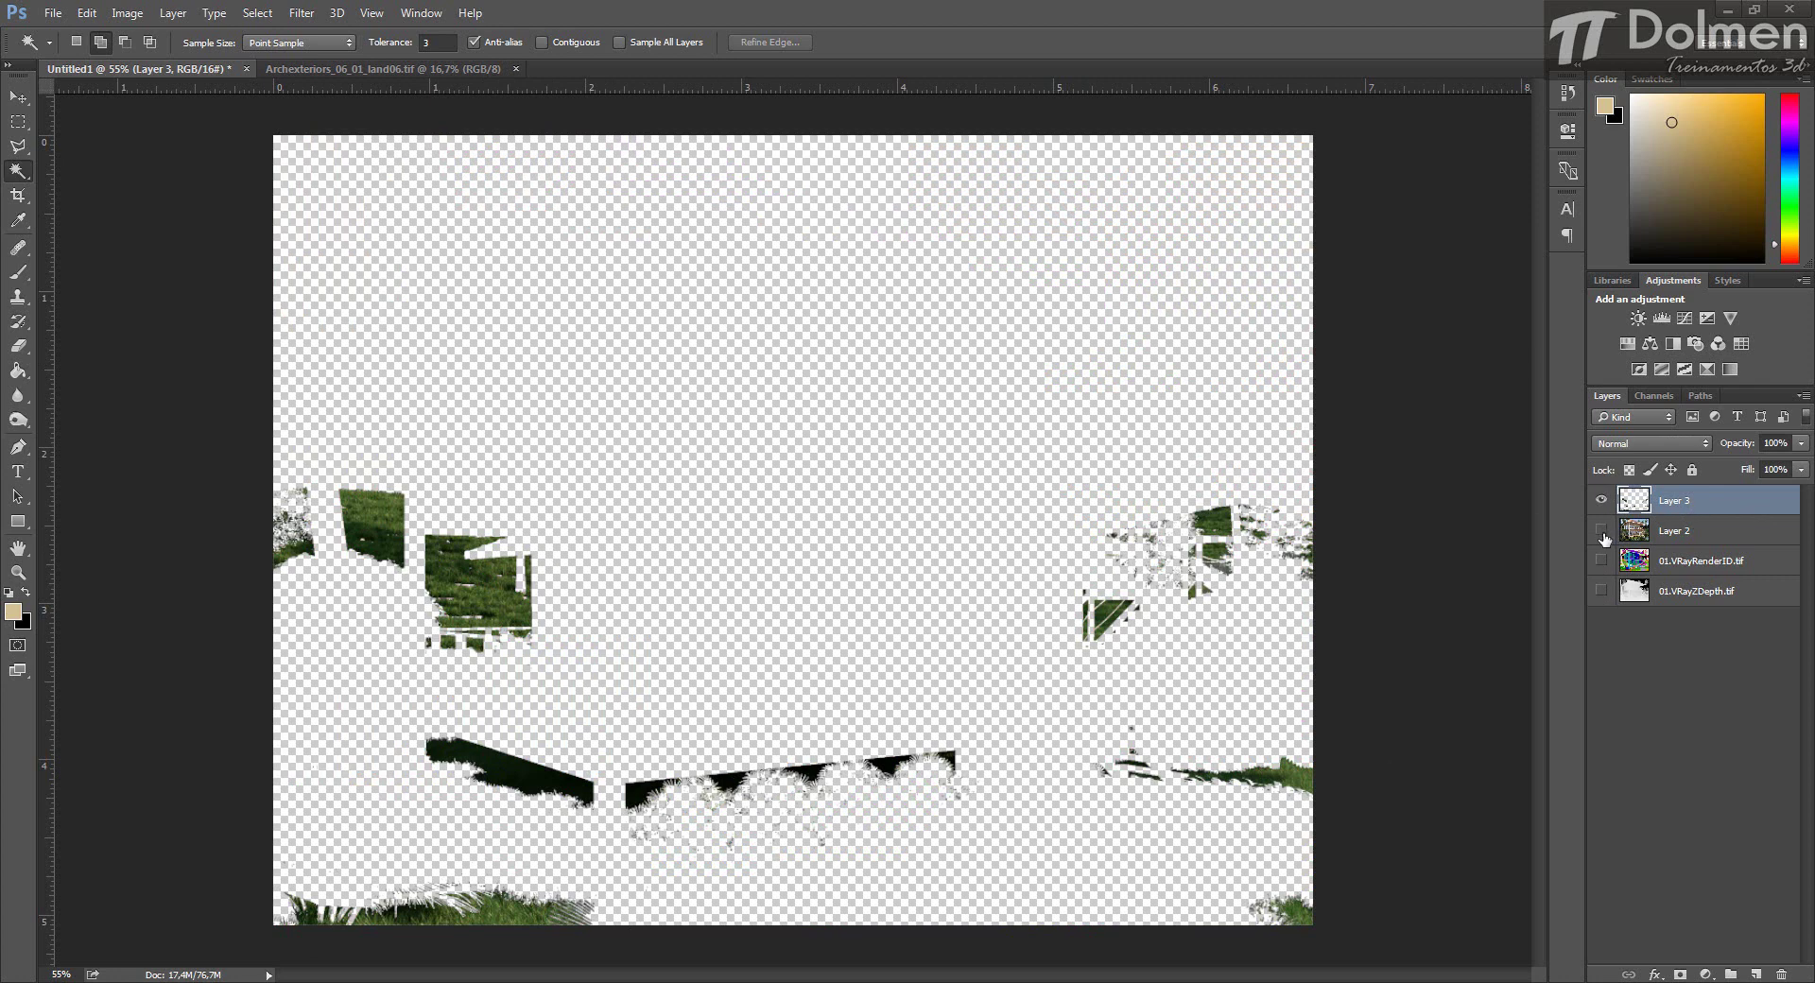
Show the ZDepth and RenderID layers again and copy the bright green-coded ground cover from Layer 2 to a new layer.
{"action": "left_click", "coordinate": [1600, 593]}
{"action": "left_click", "coordinate": [1601, 561]}
{"action": "left_click", "coordinate": [1680, 560]}
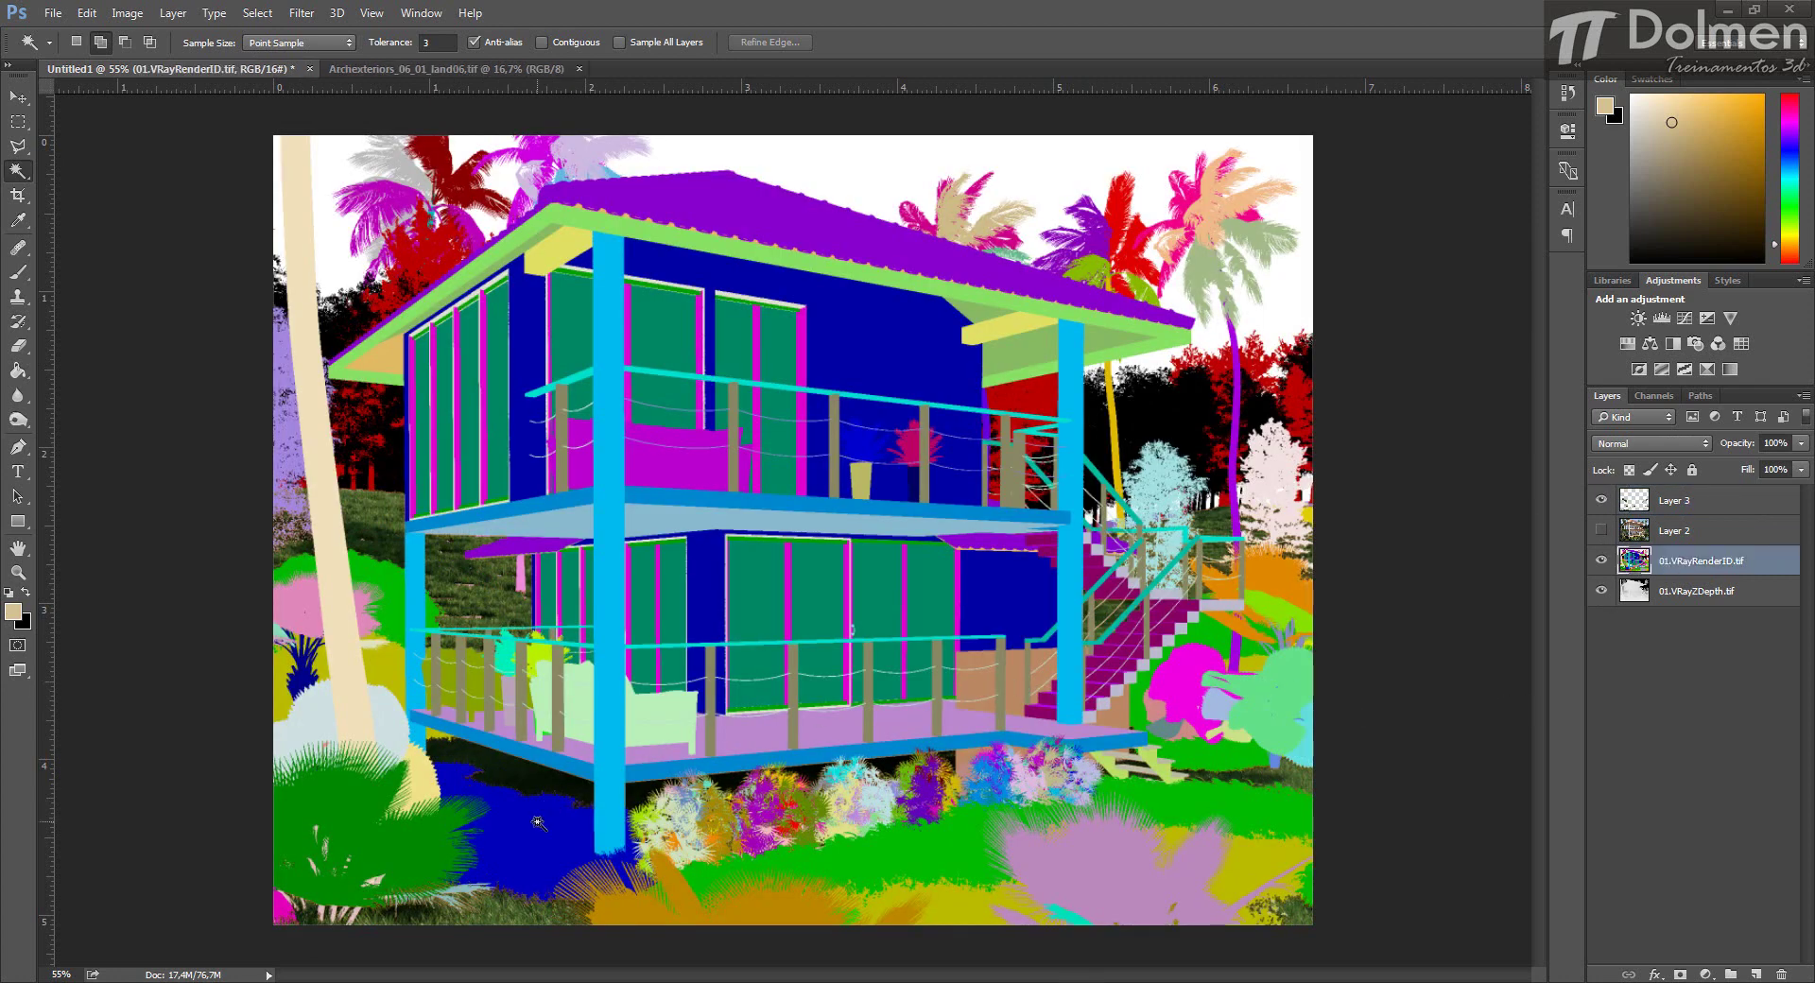
{"action": "left_click", "coordinate": [394, 606]}
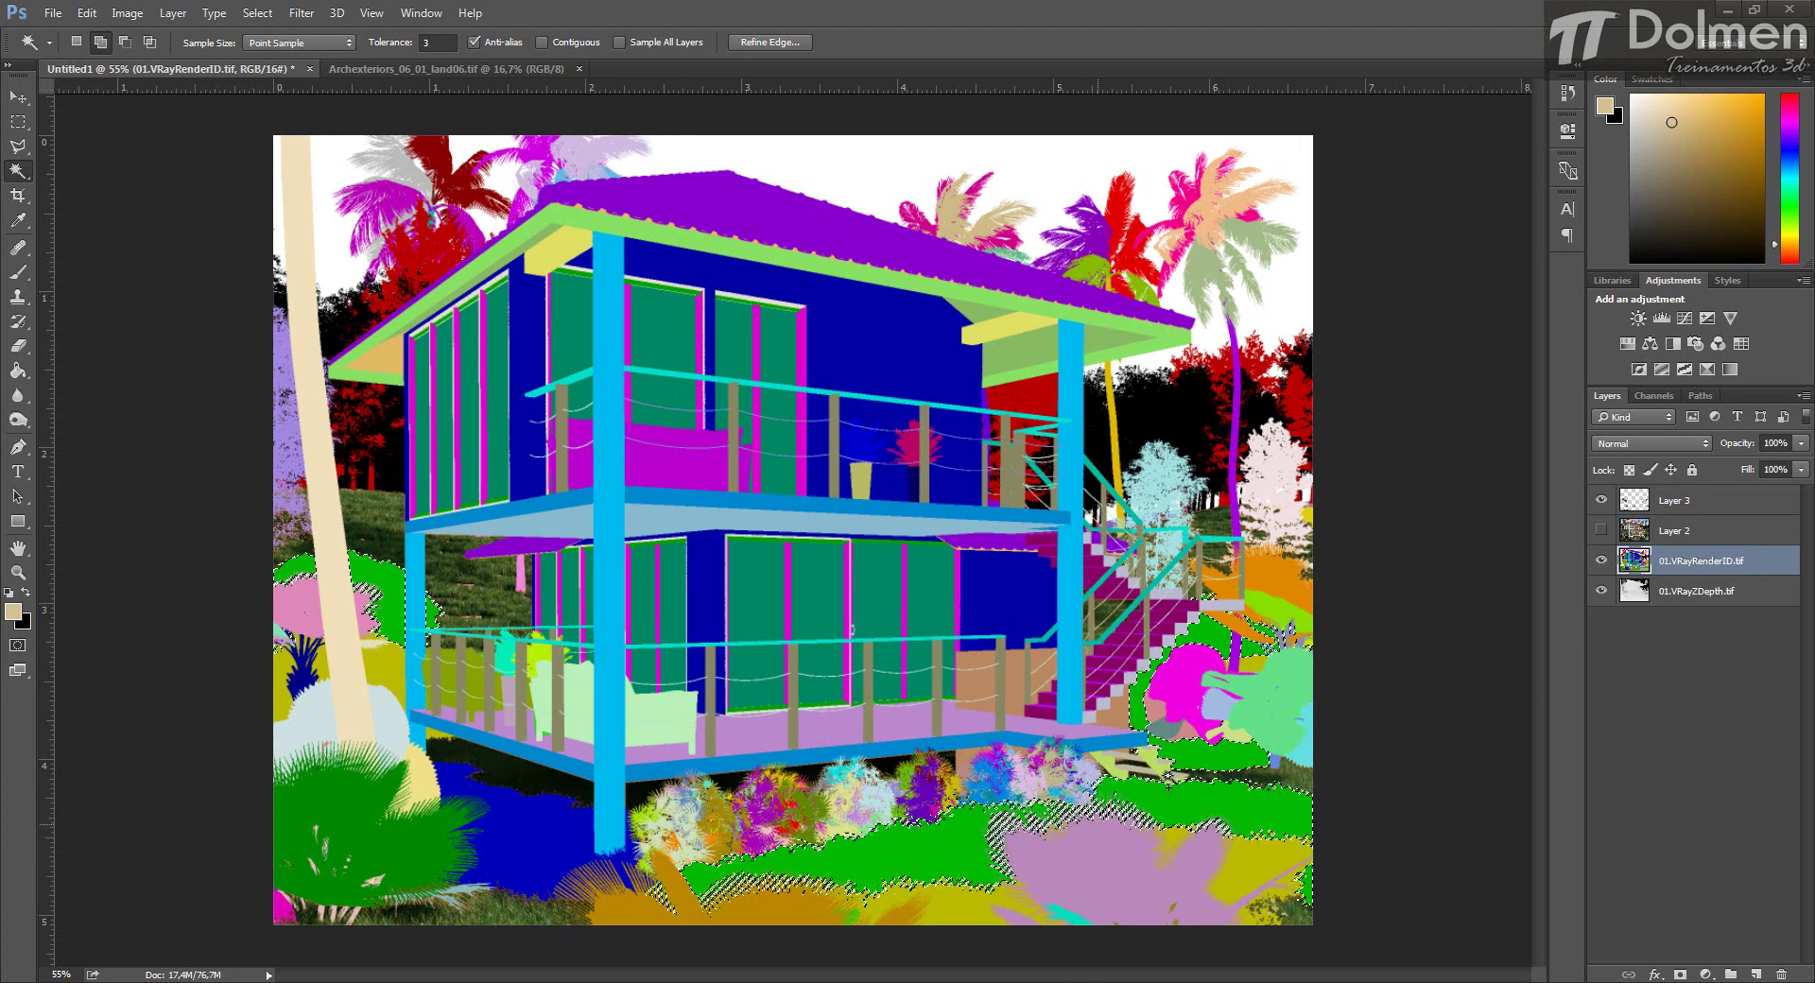
{"action": "left_click", "coordinate": [1669, 533]}
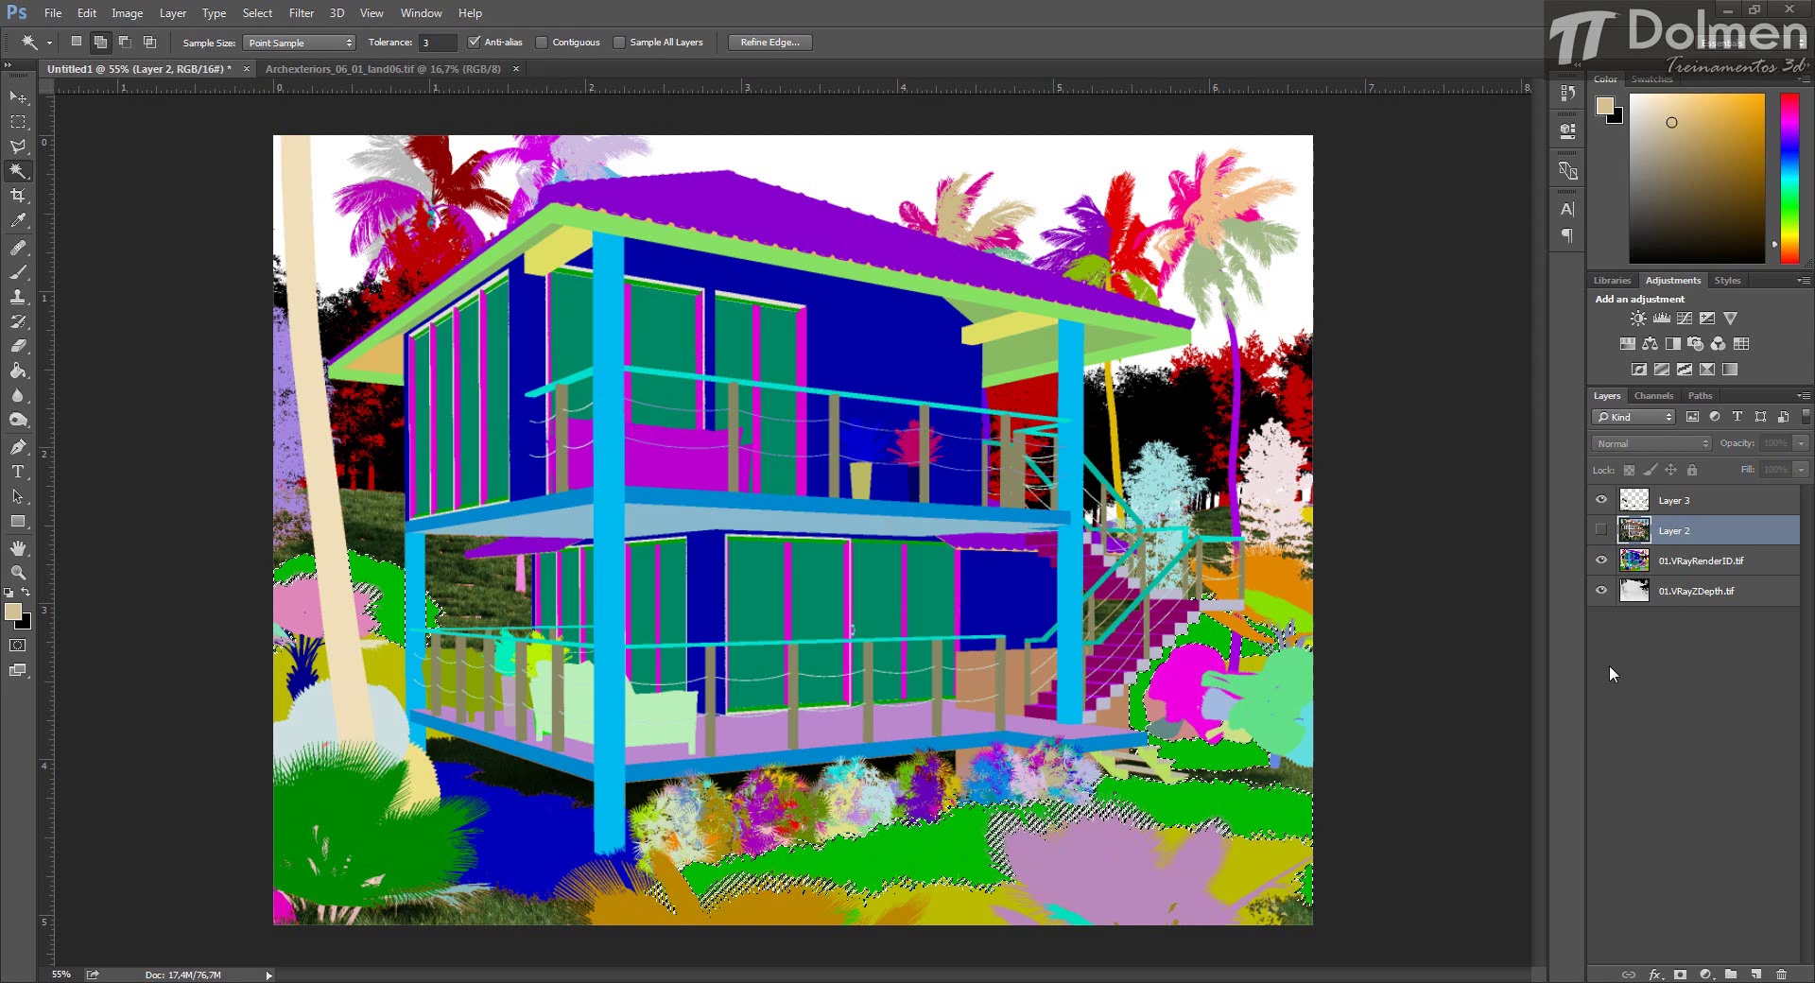
{"action": "key", "text": "ctrl+j"}
Select the olive-yellow ground cover areas in the RenderID layer and copy them from Layer 2 to a new layer.
{"action": "left_click", "coordinate": [1673, 595]}
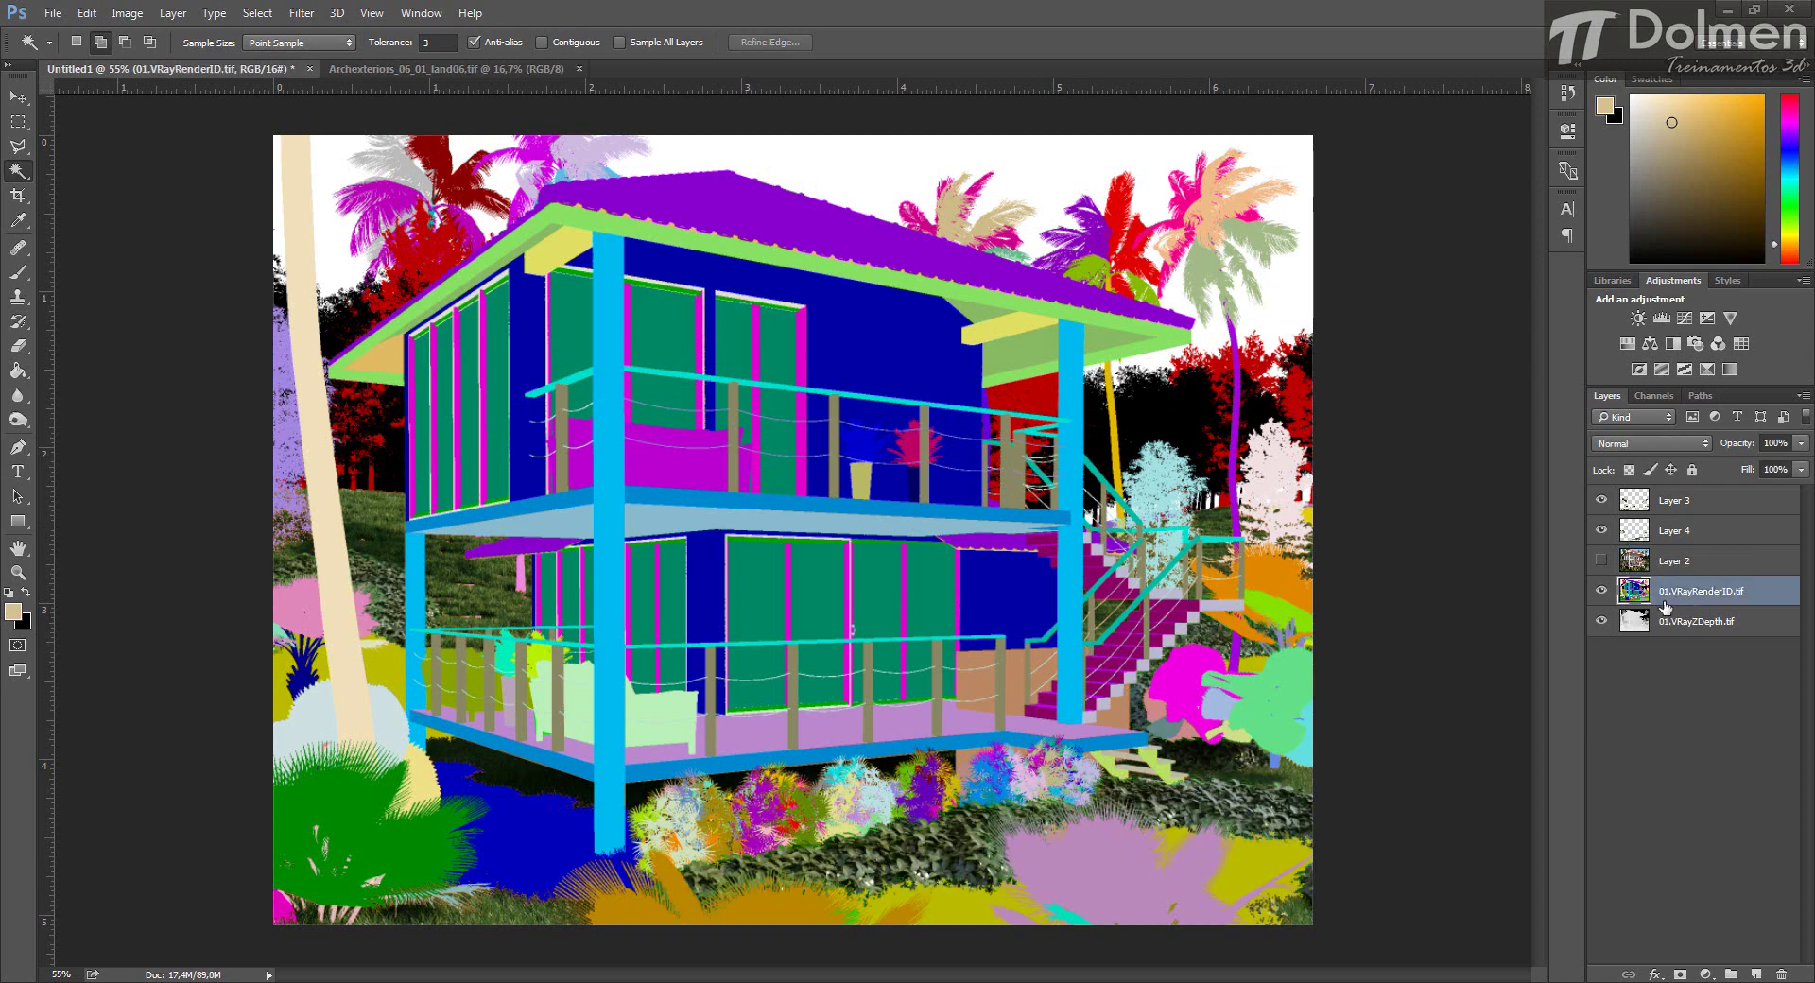
{"action": "left_click", "coordinate": [299, 605]}
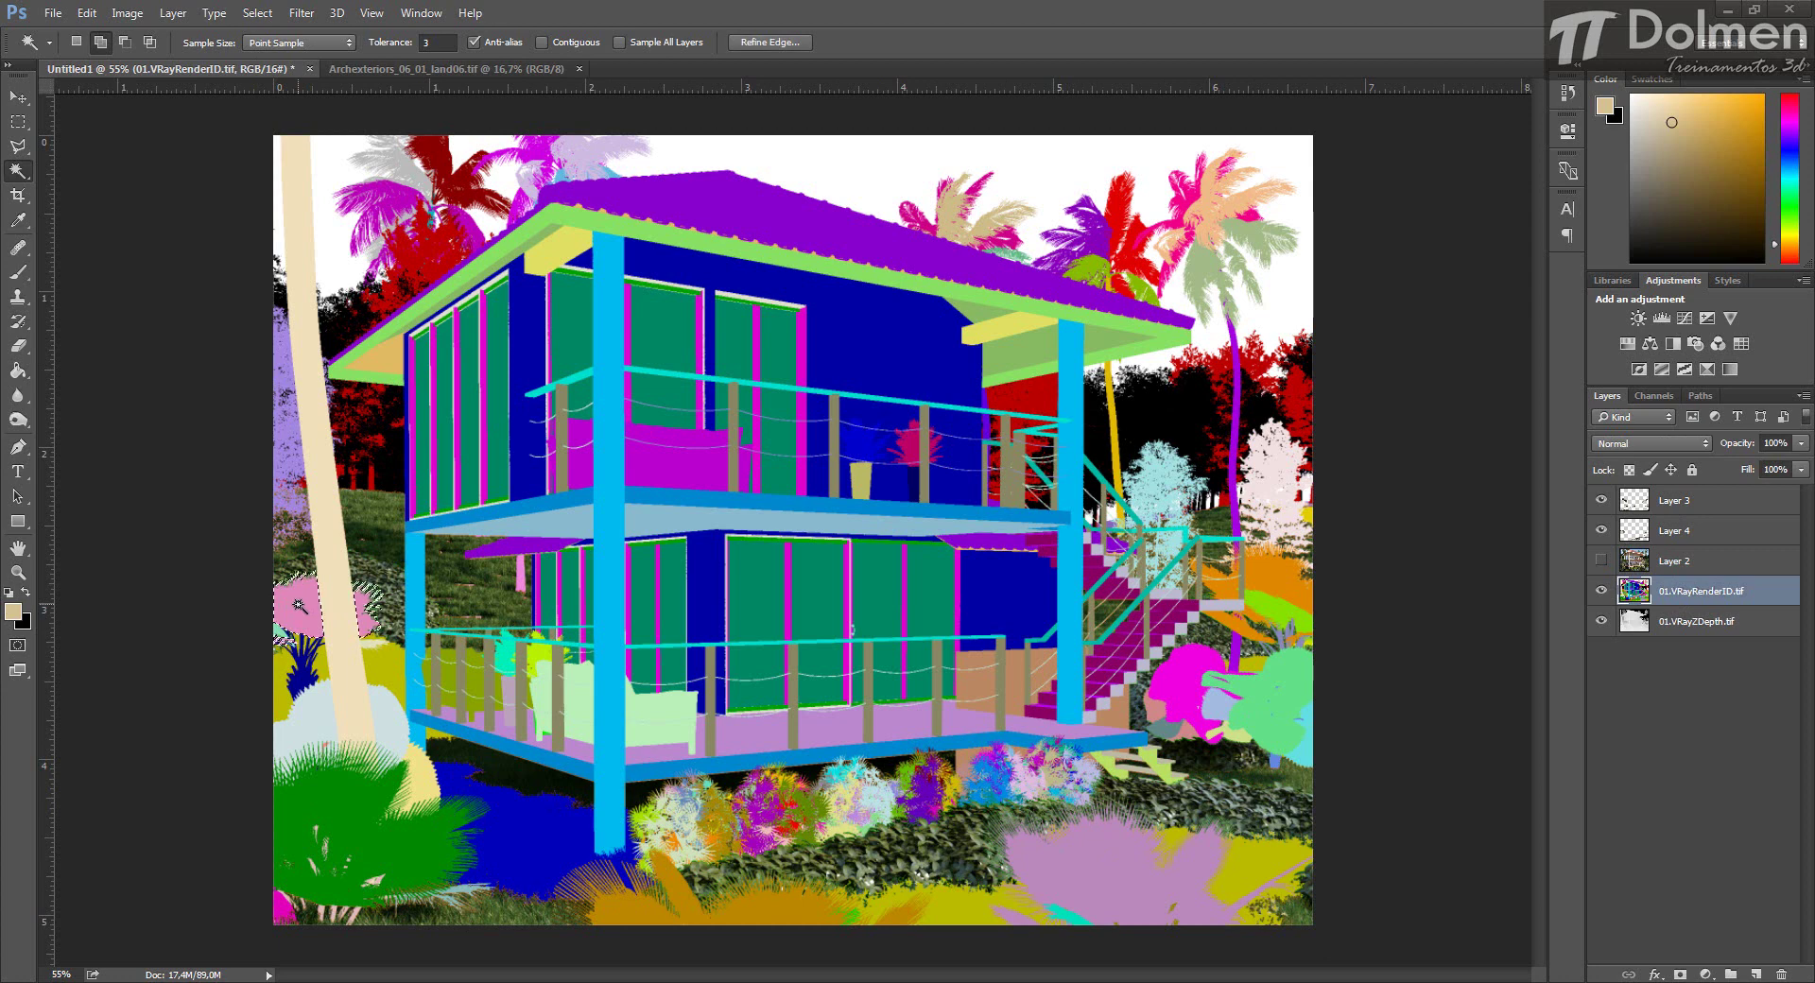
{"action": "key", "text": "ctrl+d"}
{"action": "left_click", "coordinate": [382, 667]}
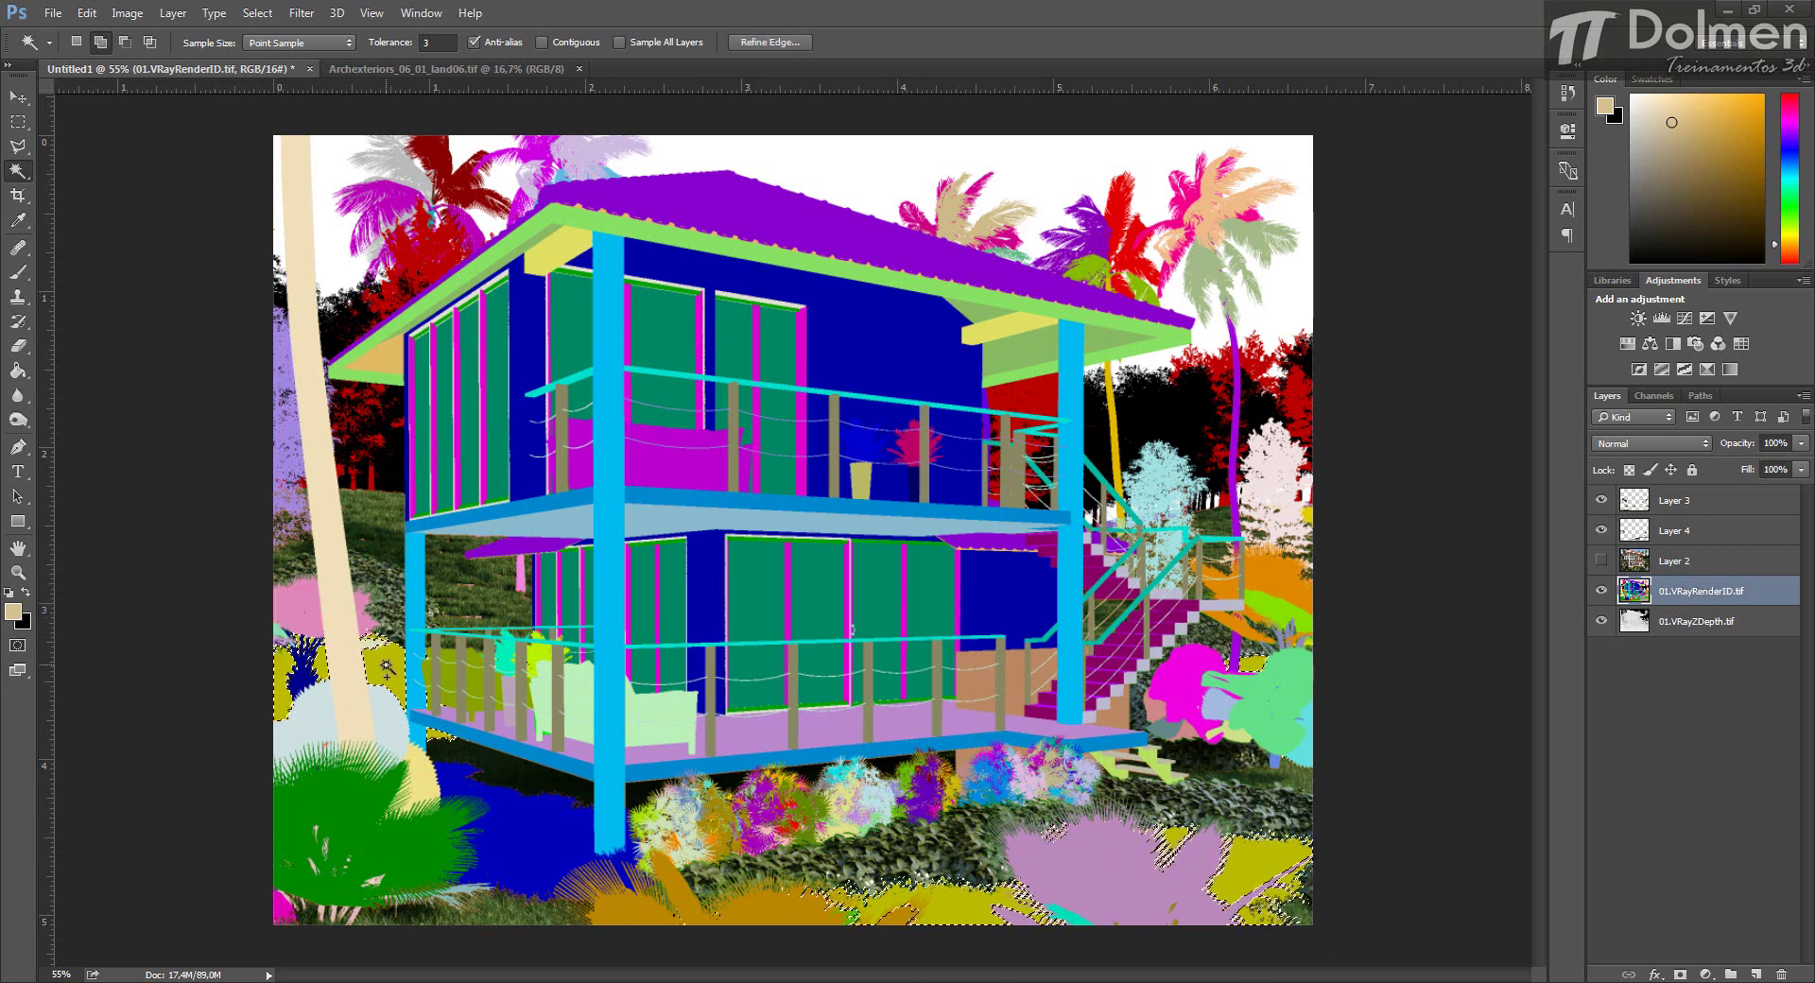
{"action": "left_click", "coordinate": [1670, 562]}
{"action": "key", "text": "ctrl+j"}
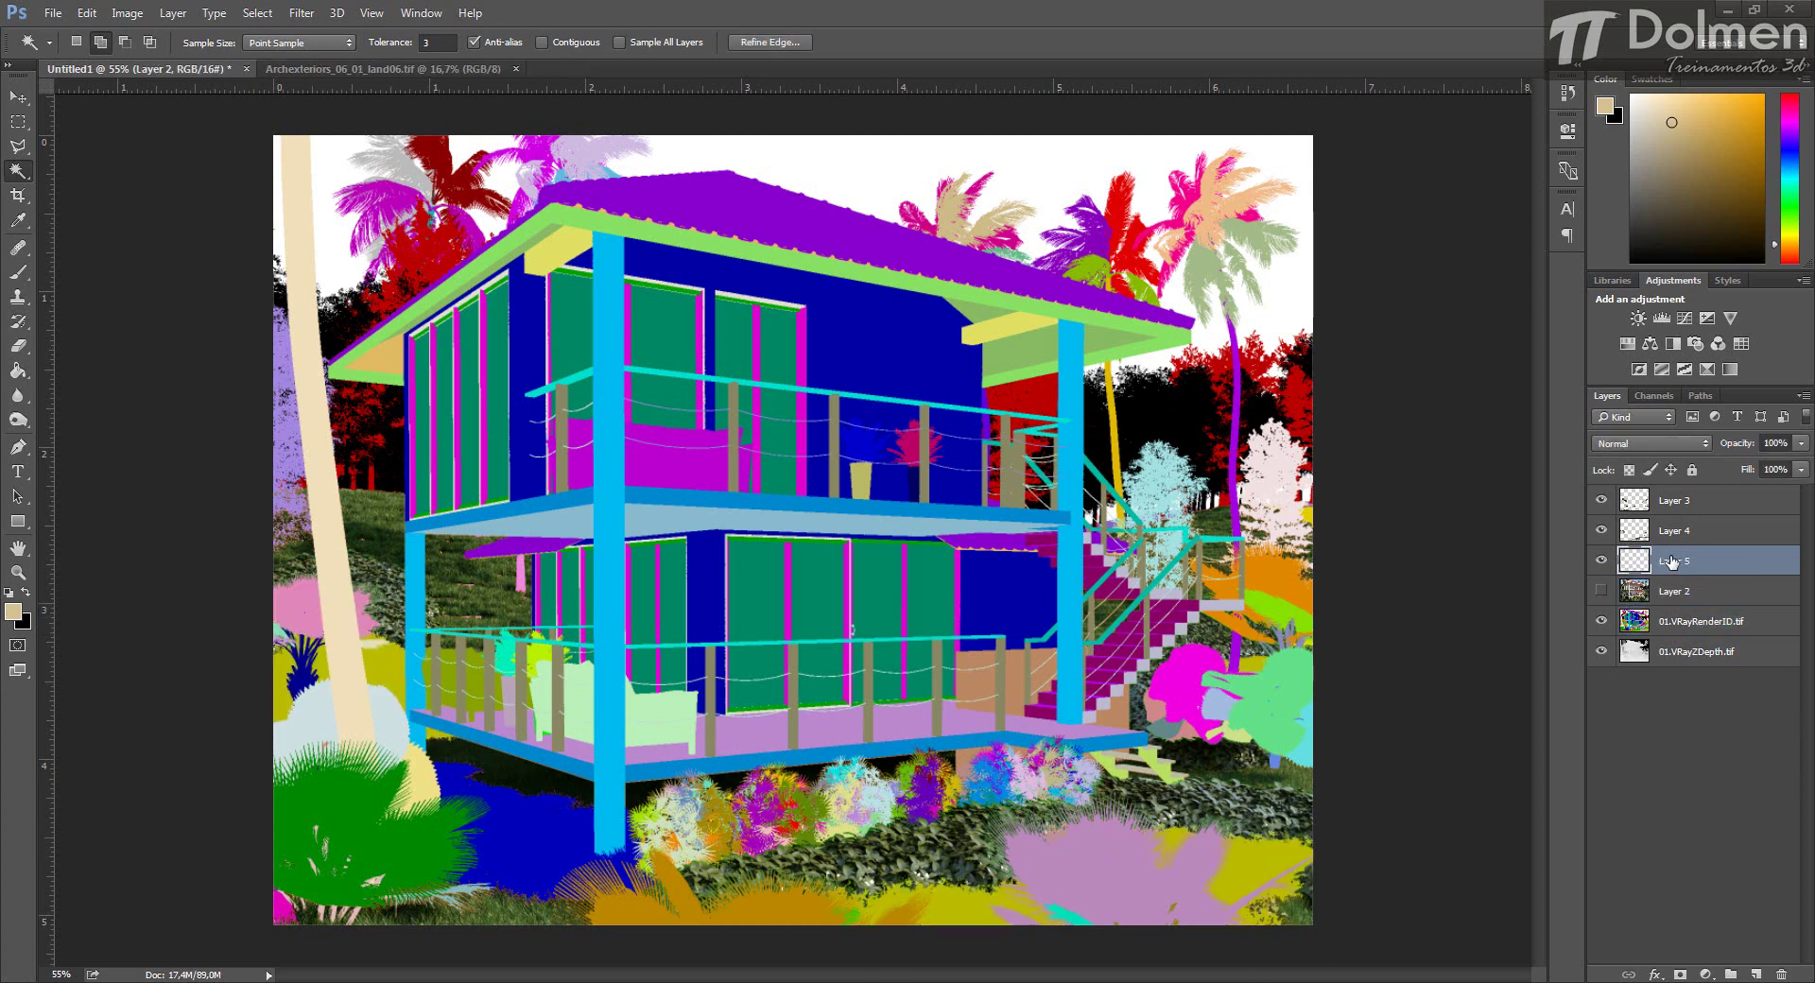
Copy the black-coded and the red-coded background trees from Layer 2 to two separate new layers, using the RenderID colors as selections.
{"action": "left_click", "coordinate": [1694, 624]}
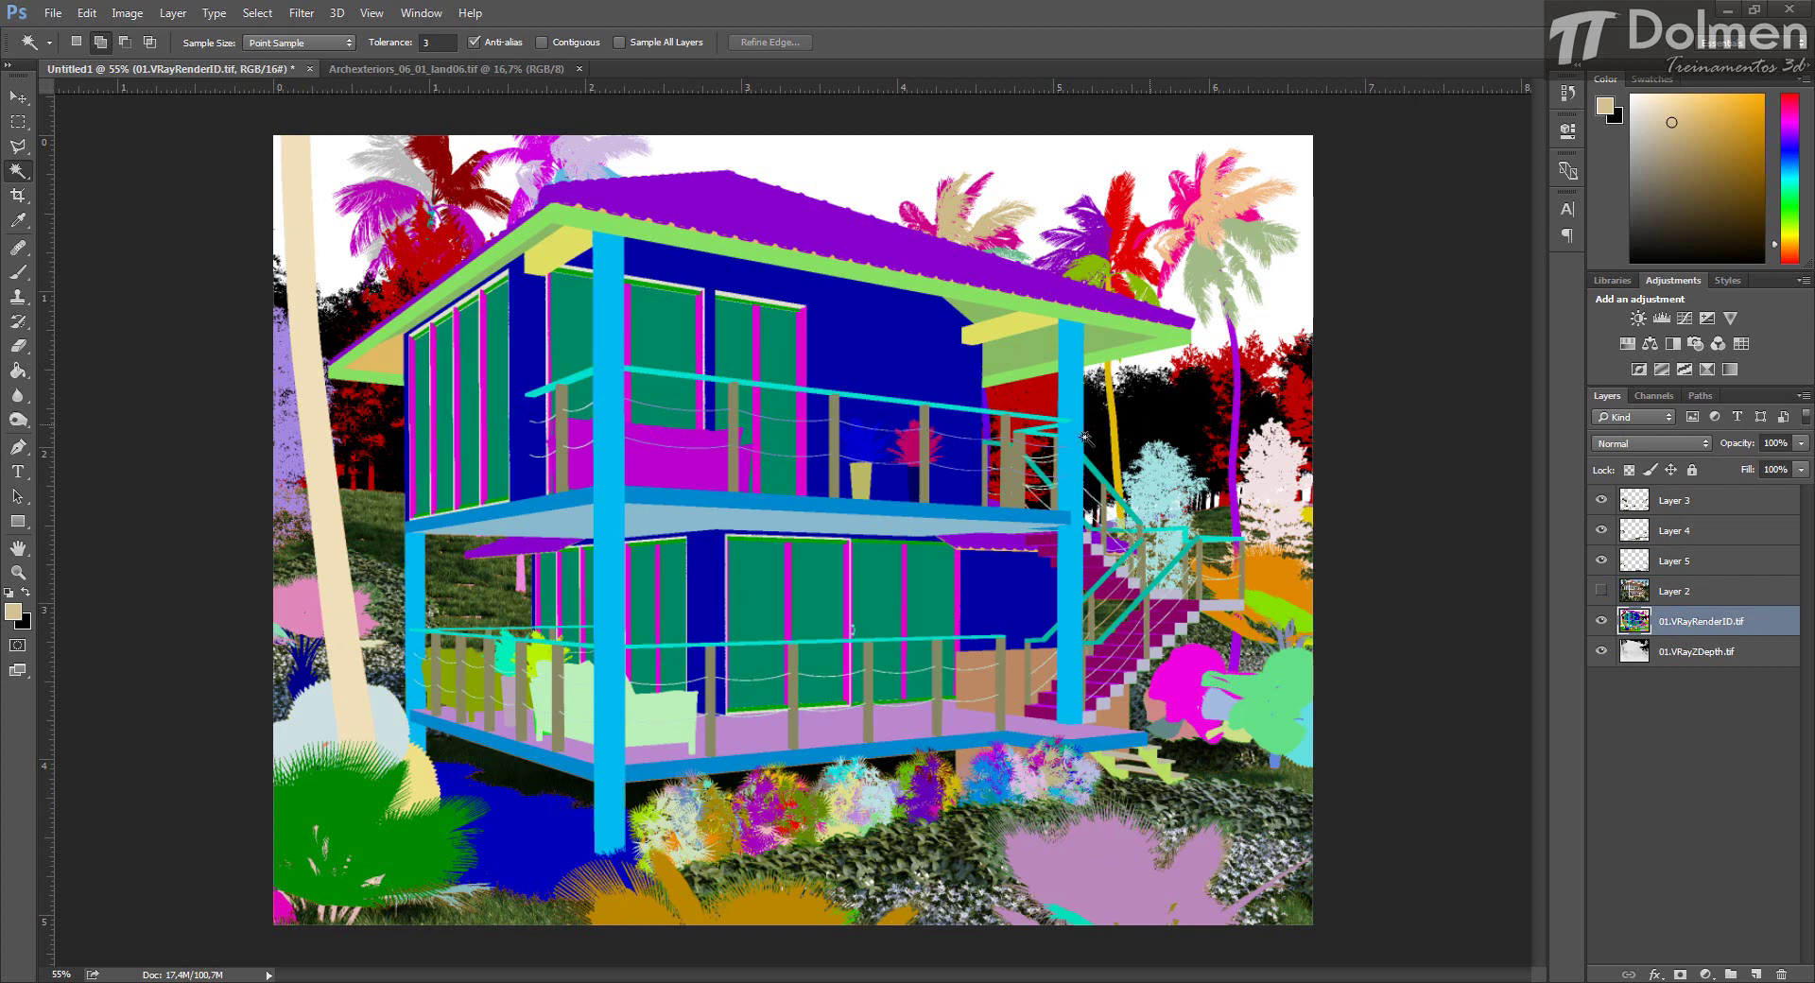
{"action": "left_click", "coordinate": [1155, 410]}
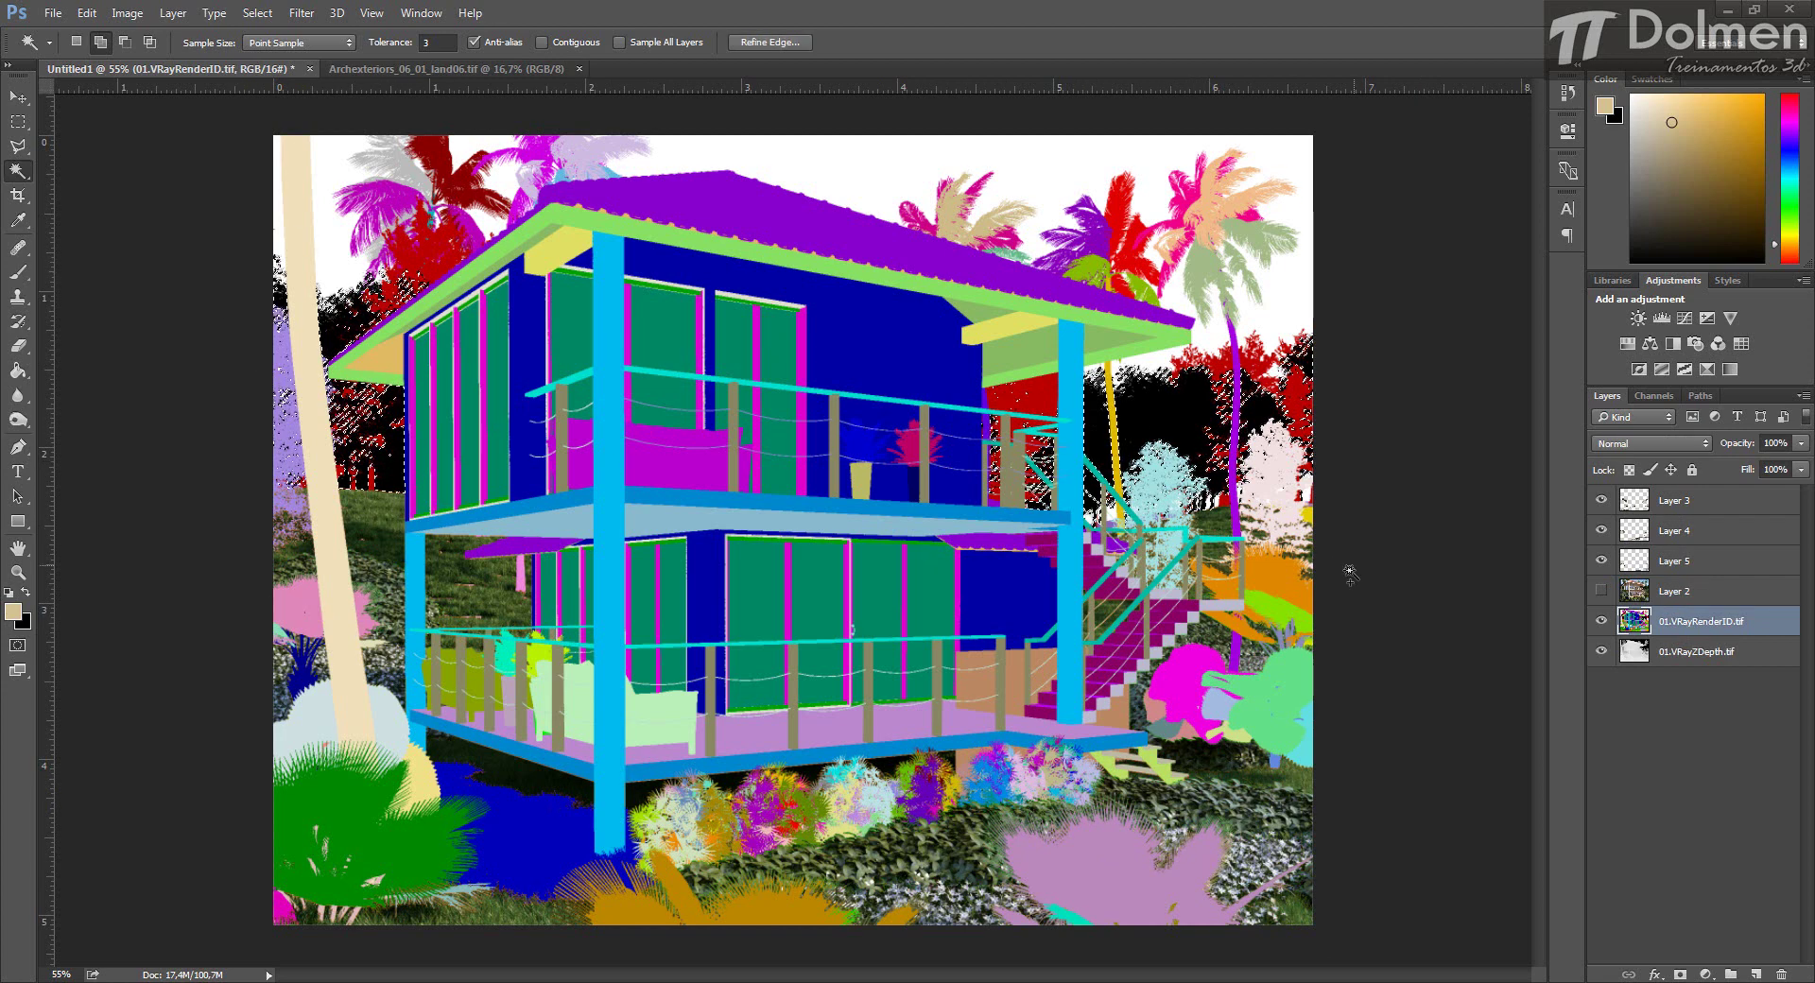
{"action": "left_click", "coordinate": [1692, 591]}
{"action": "key", "text": "ctrl+j"}
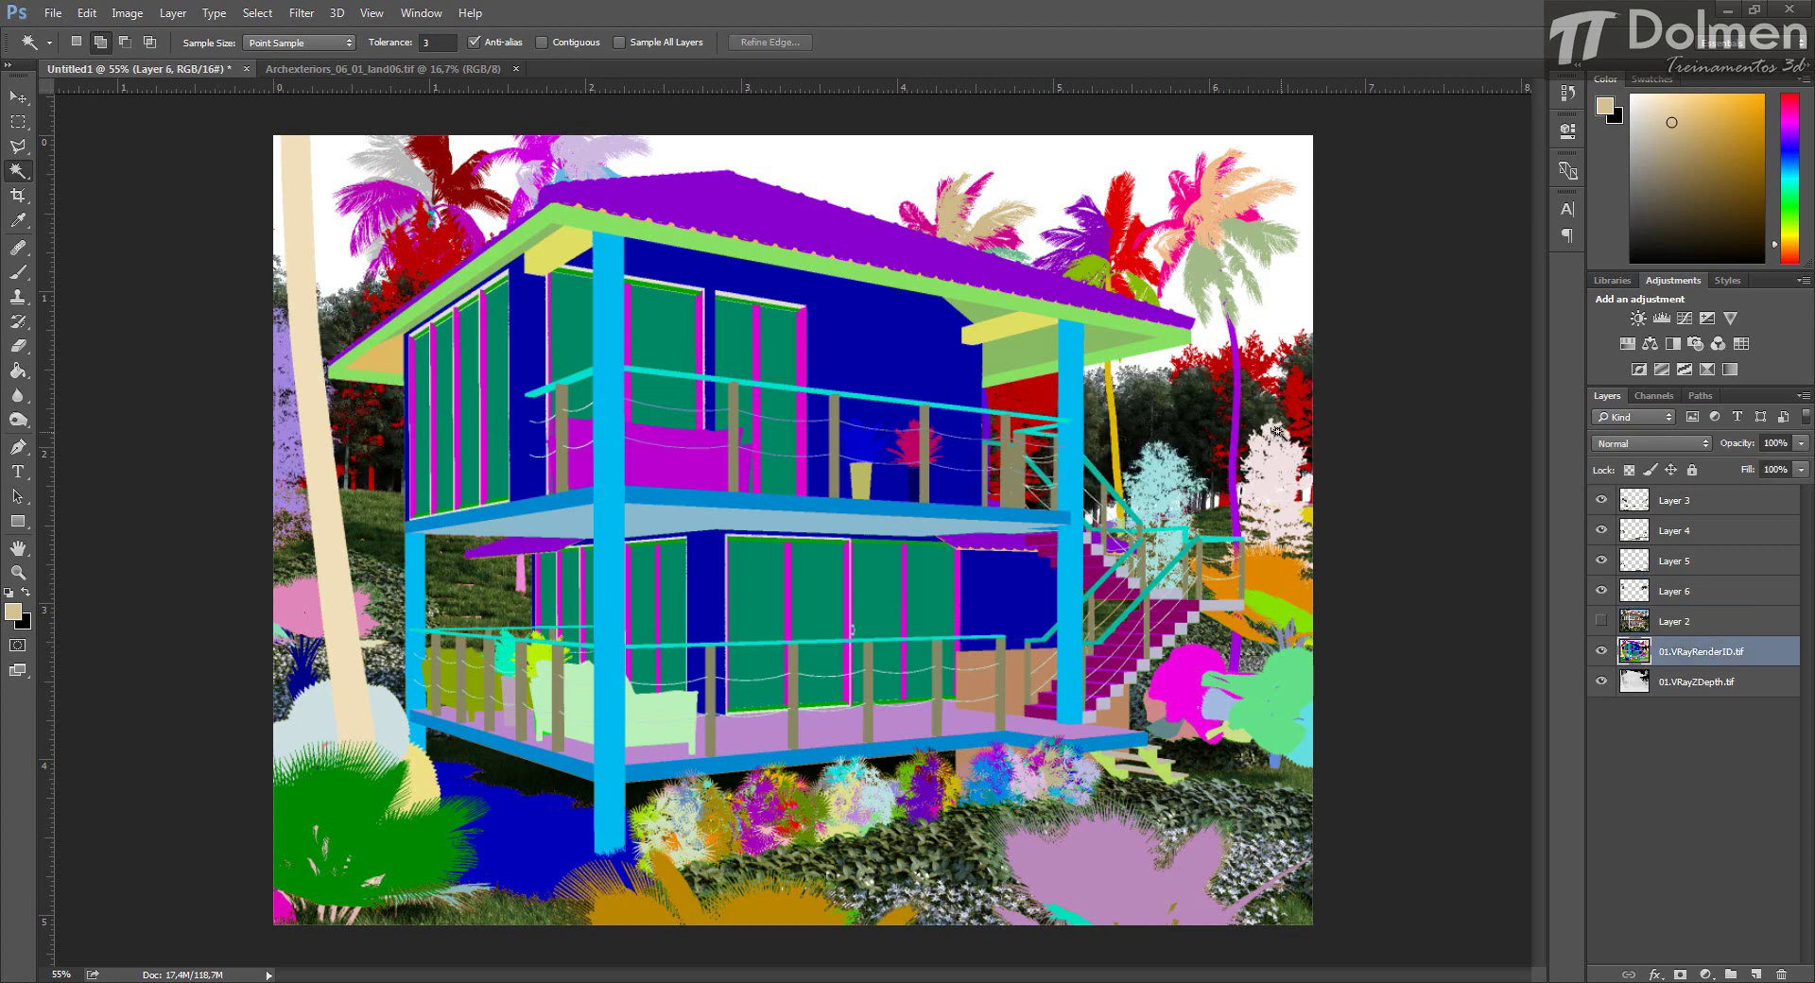
{"action": "left_click", "coordinate": [1295, 397]}
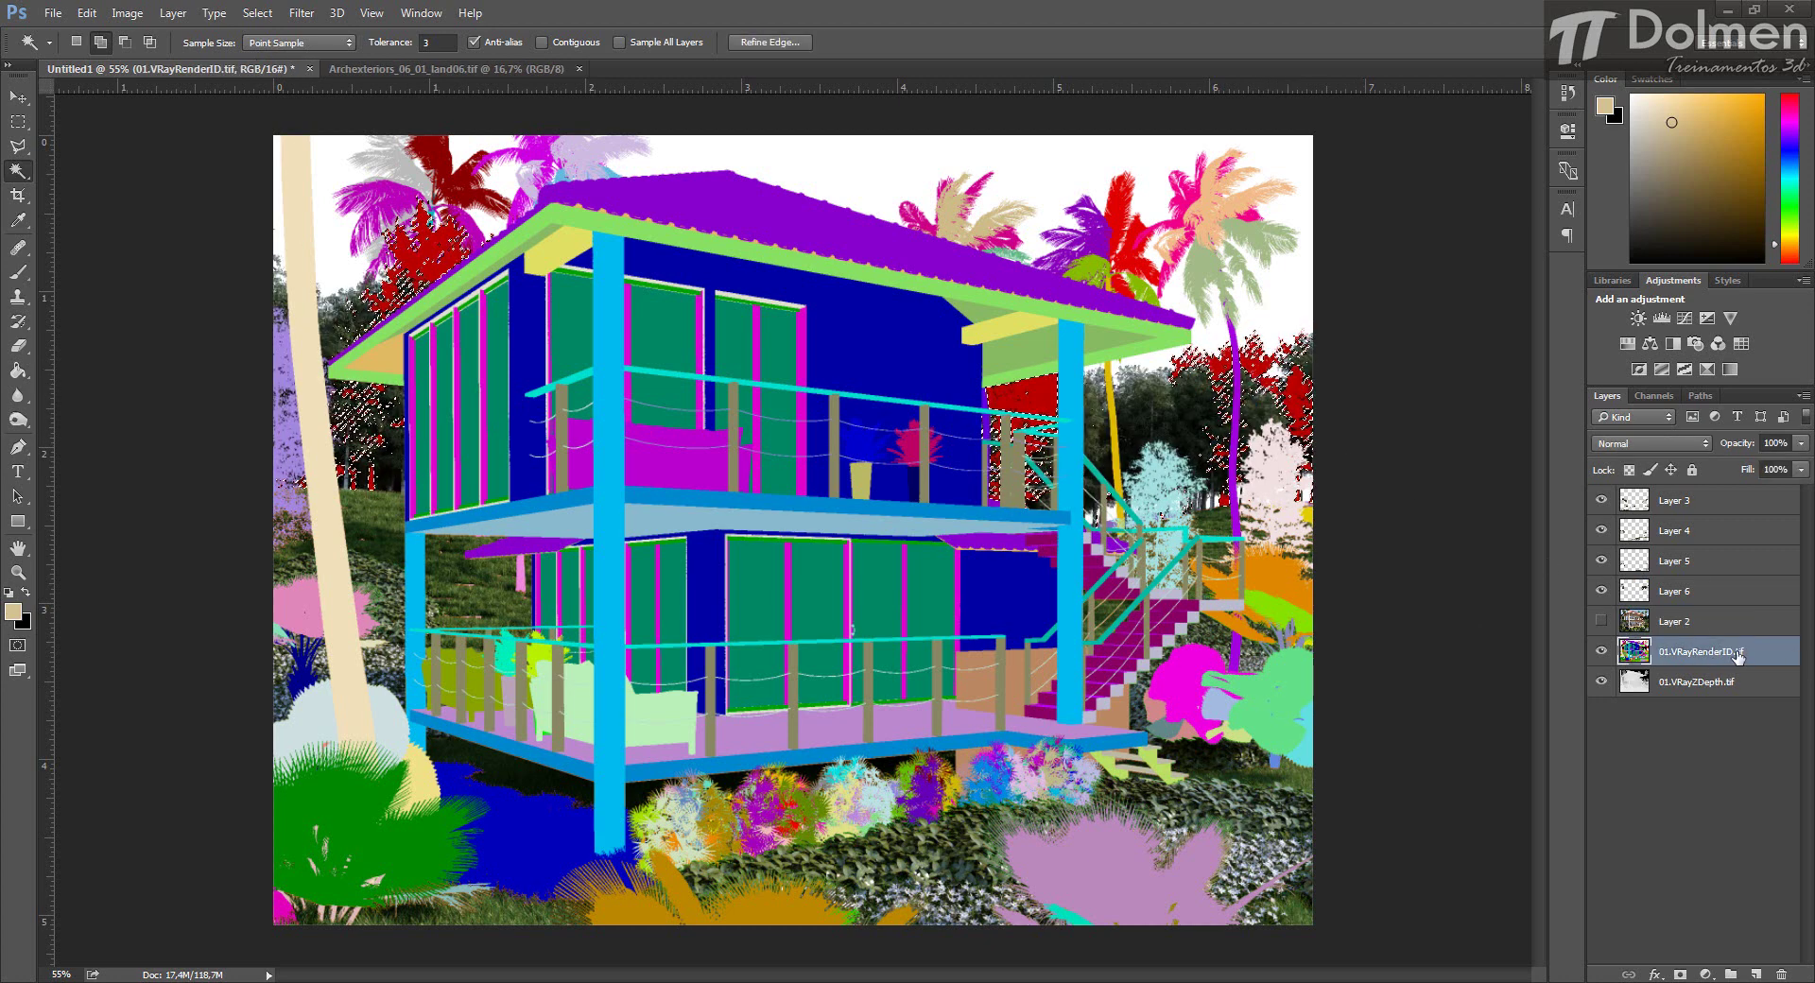
{"action": "left_click", "coordinate": [1692, 621]}
{"action": "key", "text": "ctrl+j"}
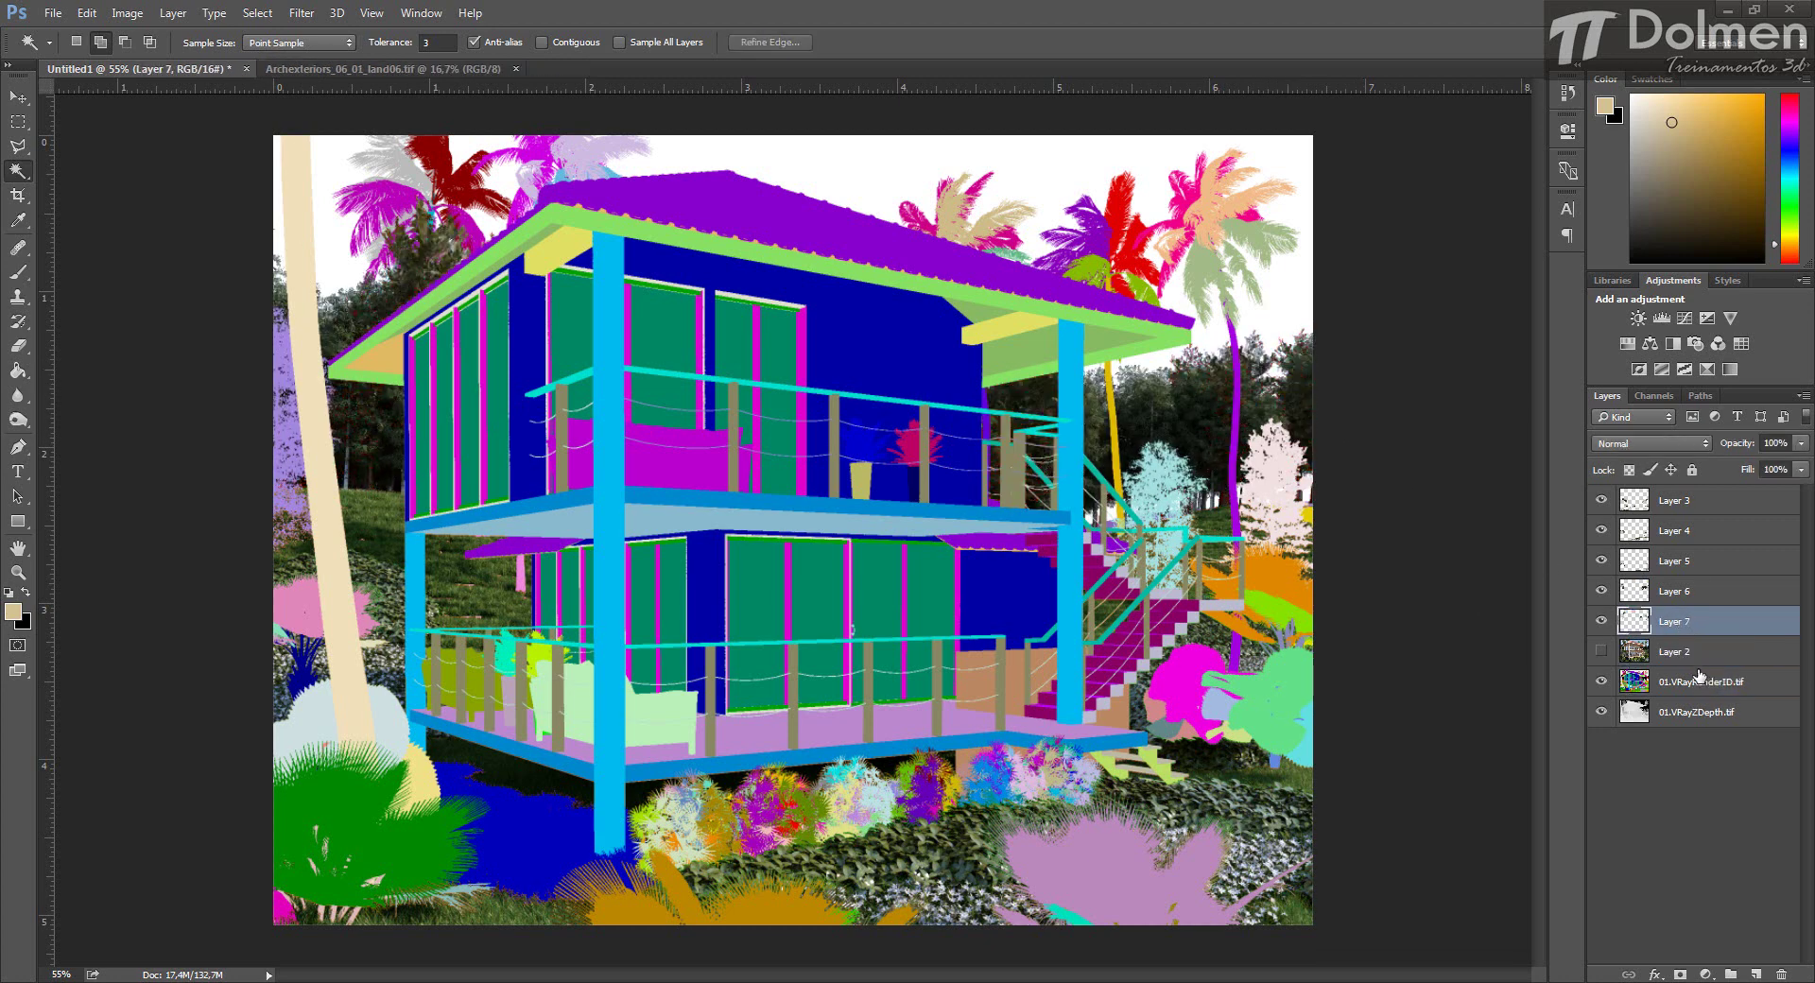
Select the pale blue and pale pink trees beside the stairs in the RenderID layer and copy them from Layer 2 to a new layer.
{"action": "left_click", "coordinate": [1692, 685]}
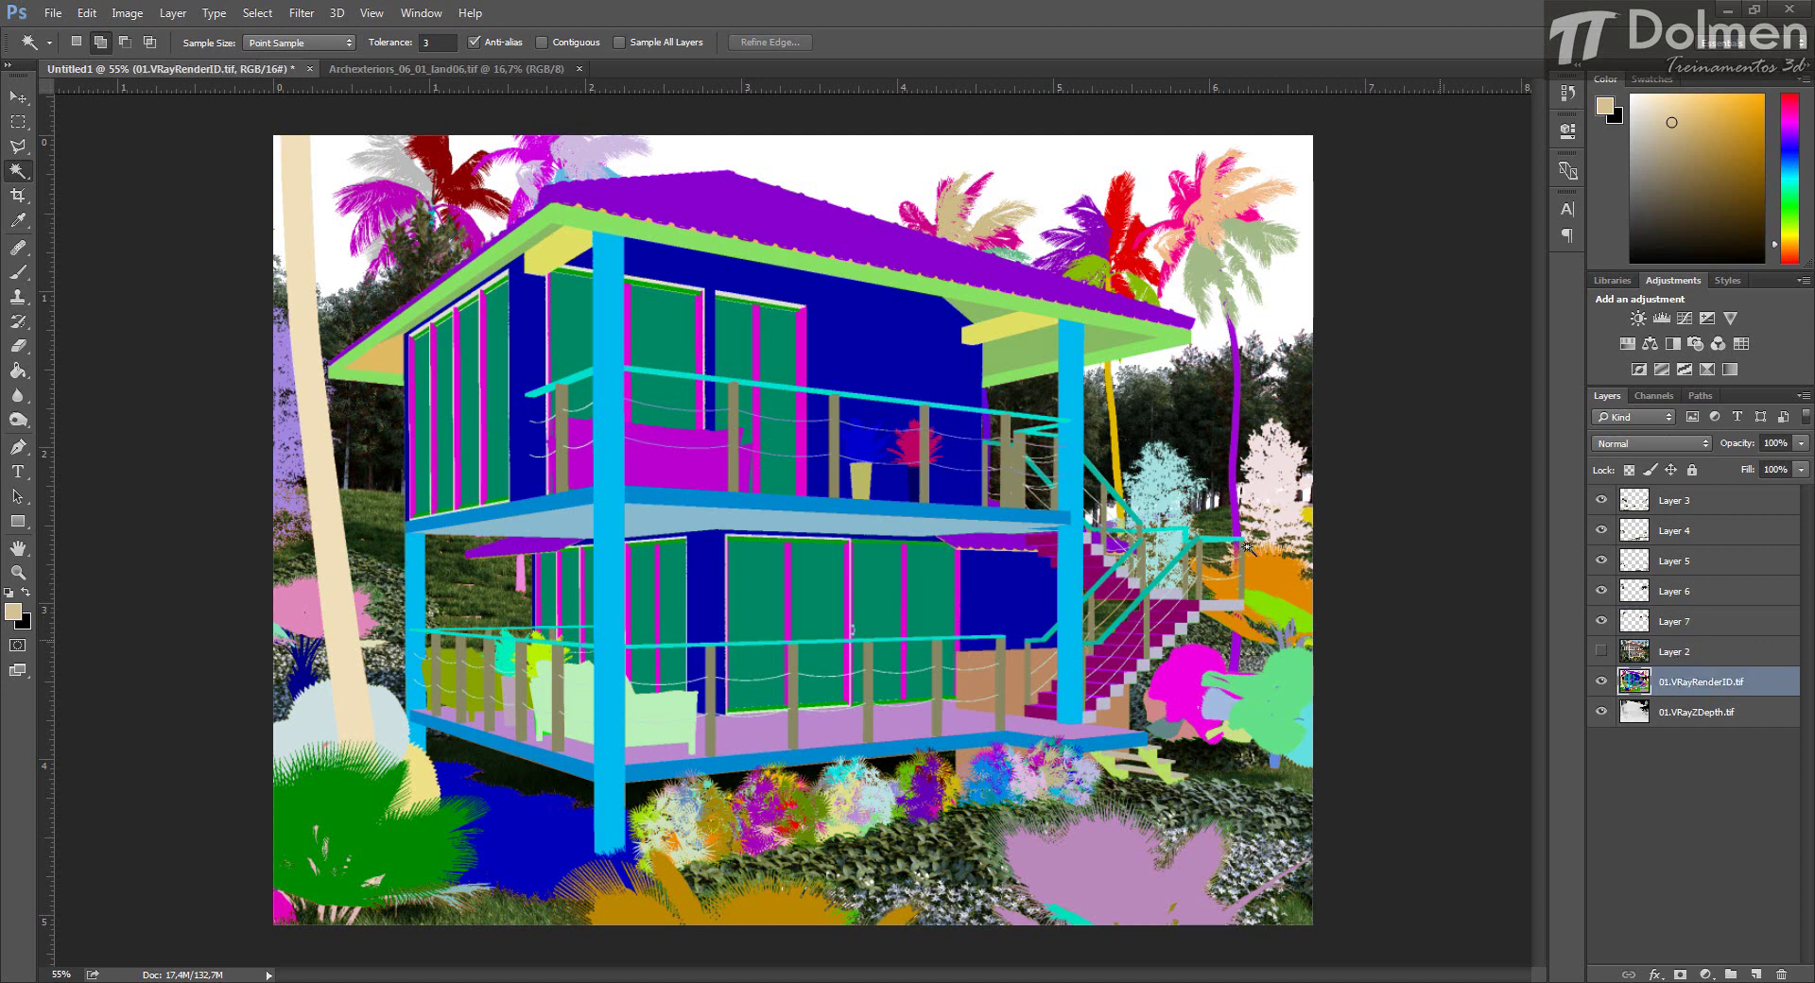
{"action": "left_click", "coordinate": [1151, 479]}
{"action": "left_click", "coordinate": [1278, 482]}
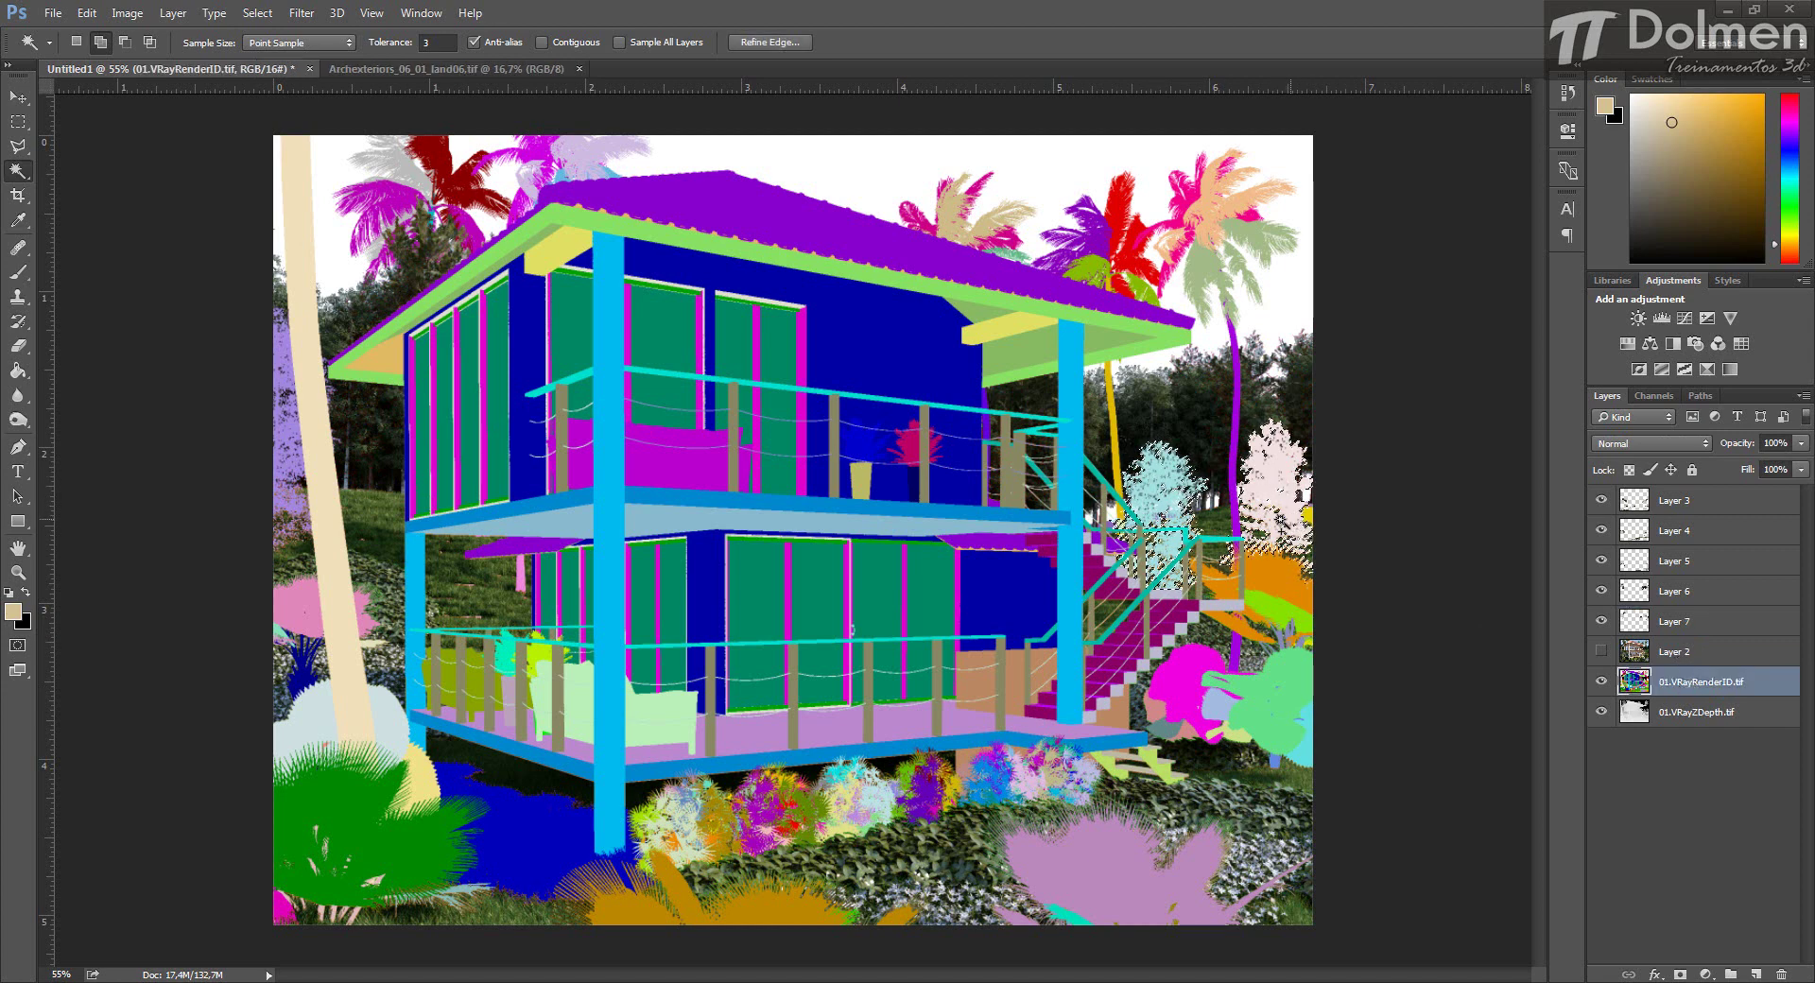
{"action": "left_click", "coordinate": [1723, 653]}
{"action": "key", "text": "ctrl+j"}
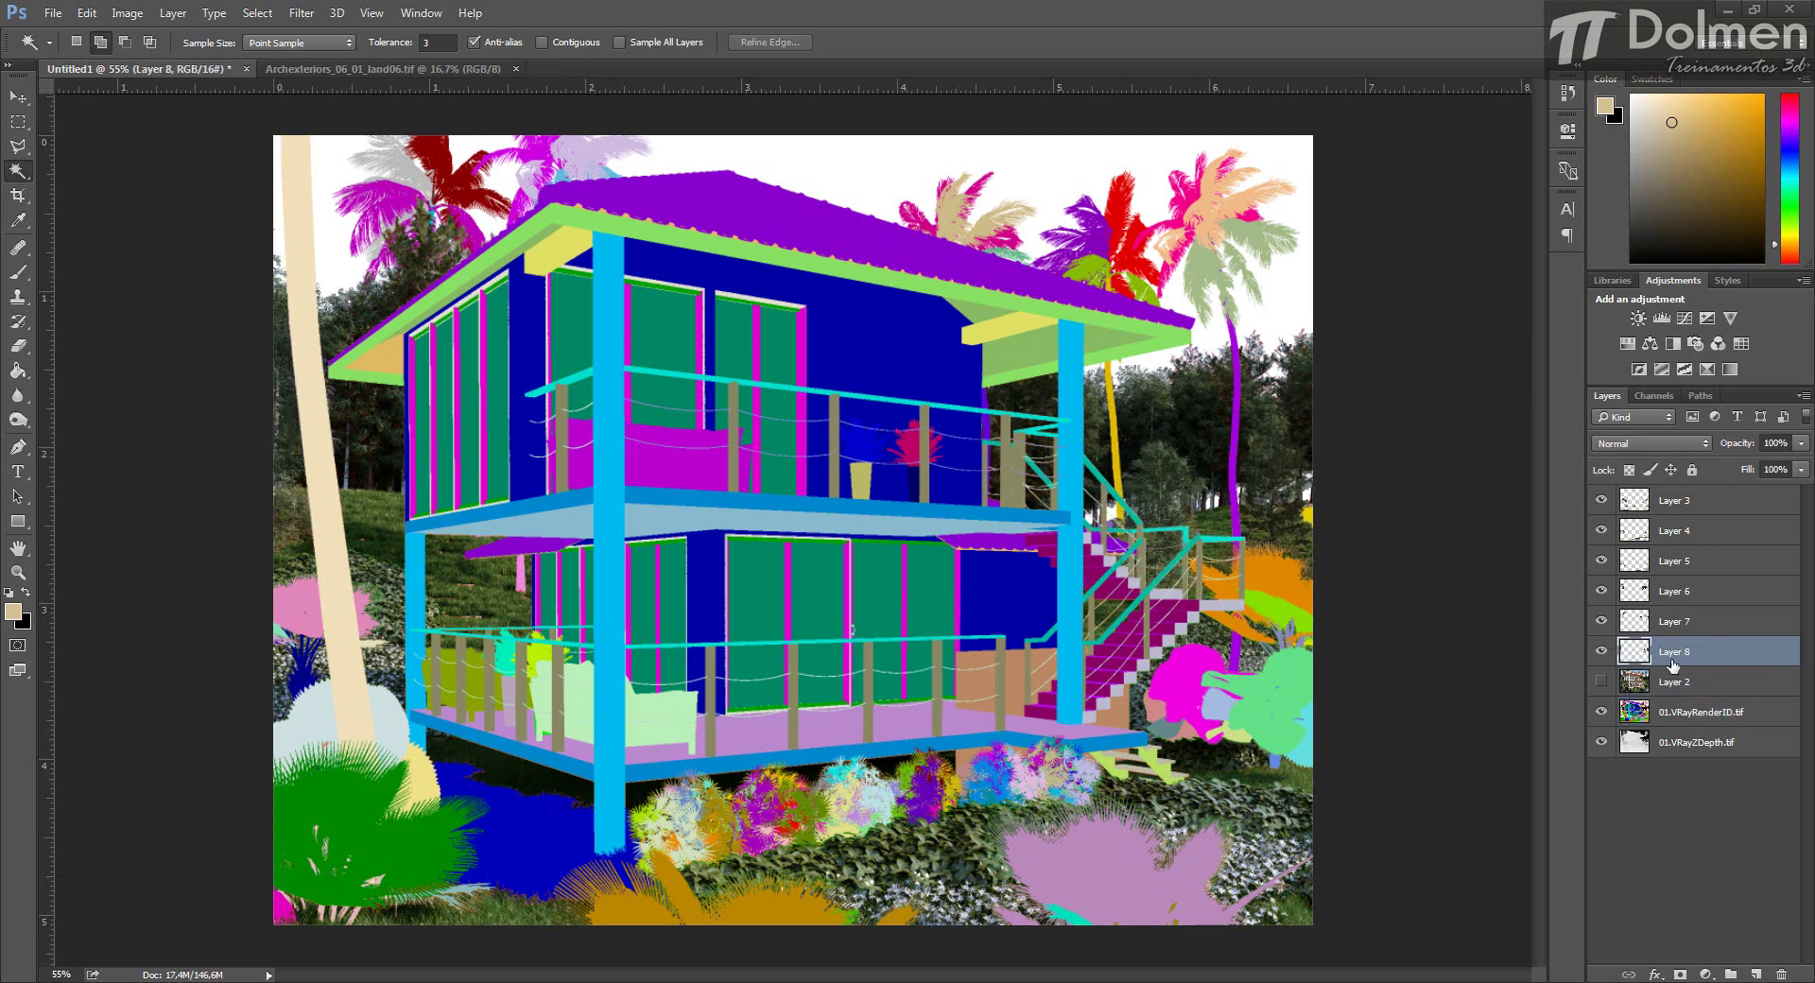
Select the lilac lower deck floor in the RenderID layer and copy it from Layer 2 to a new layer.
{"action": "left_click", "coordinate": [1702, 716]}
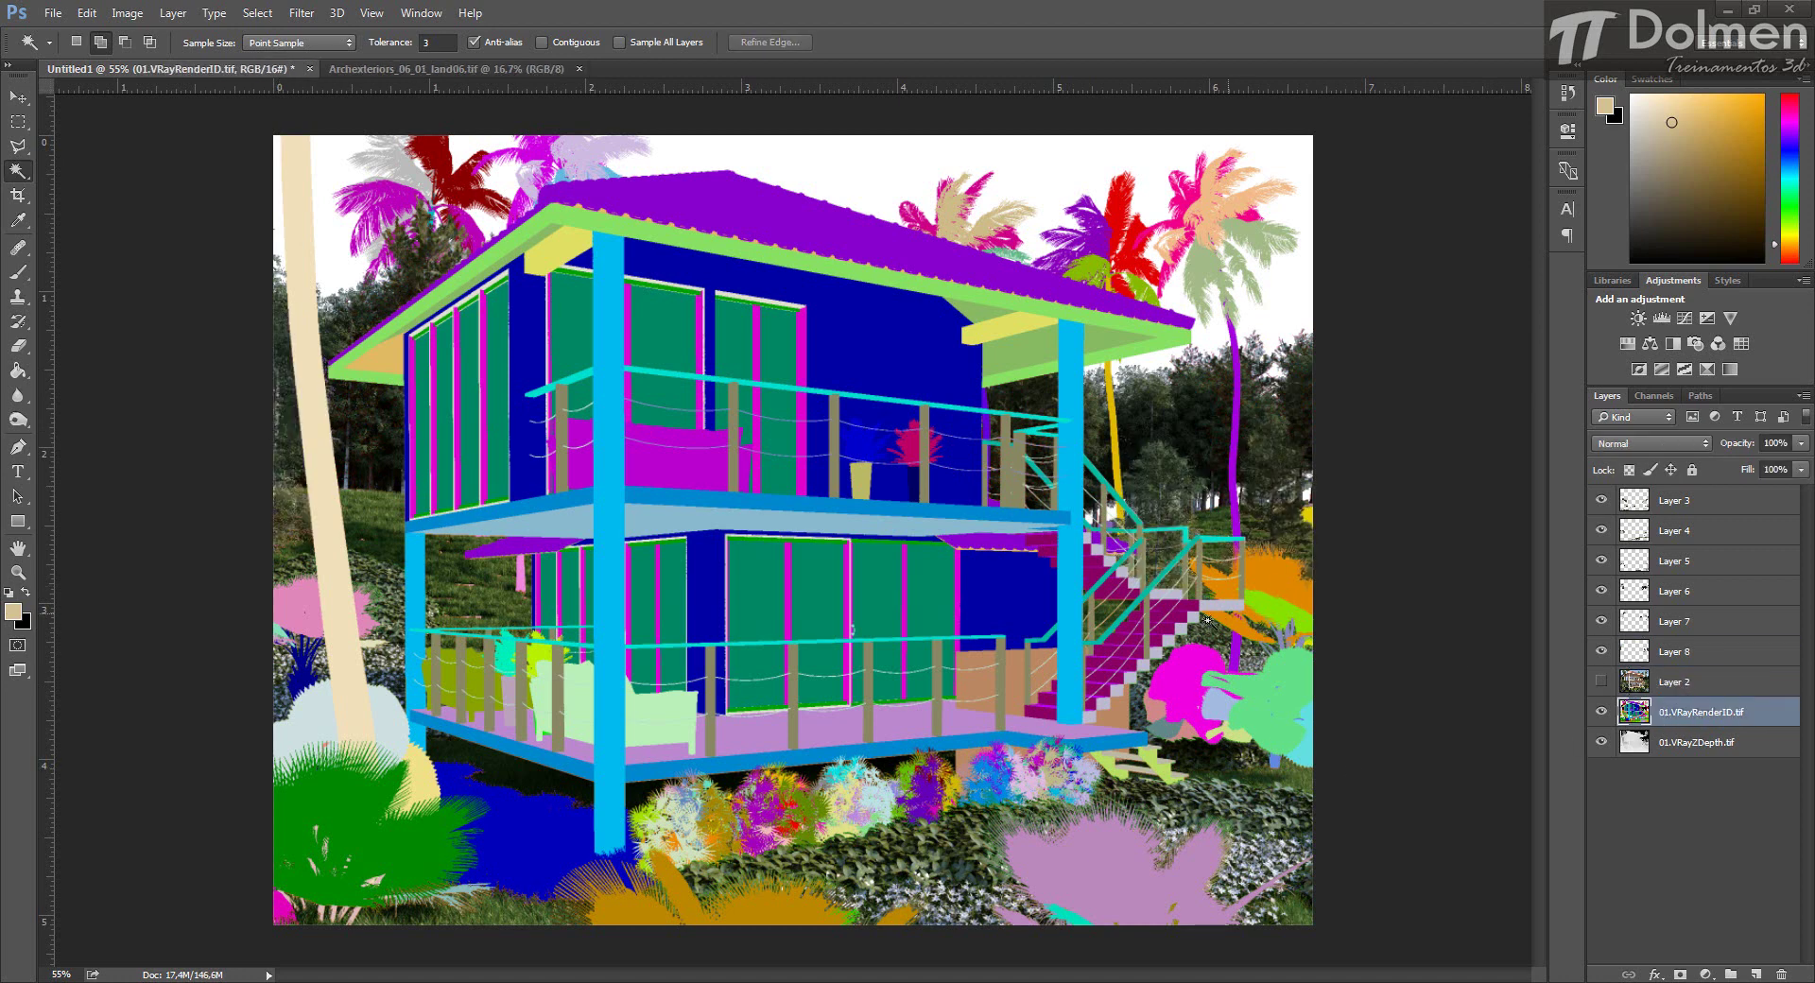
{"action": "left_click", "coordinate": [822, 737]}
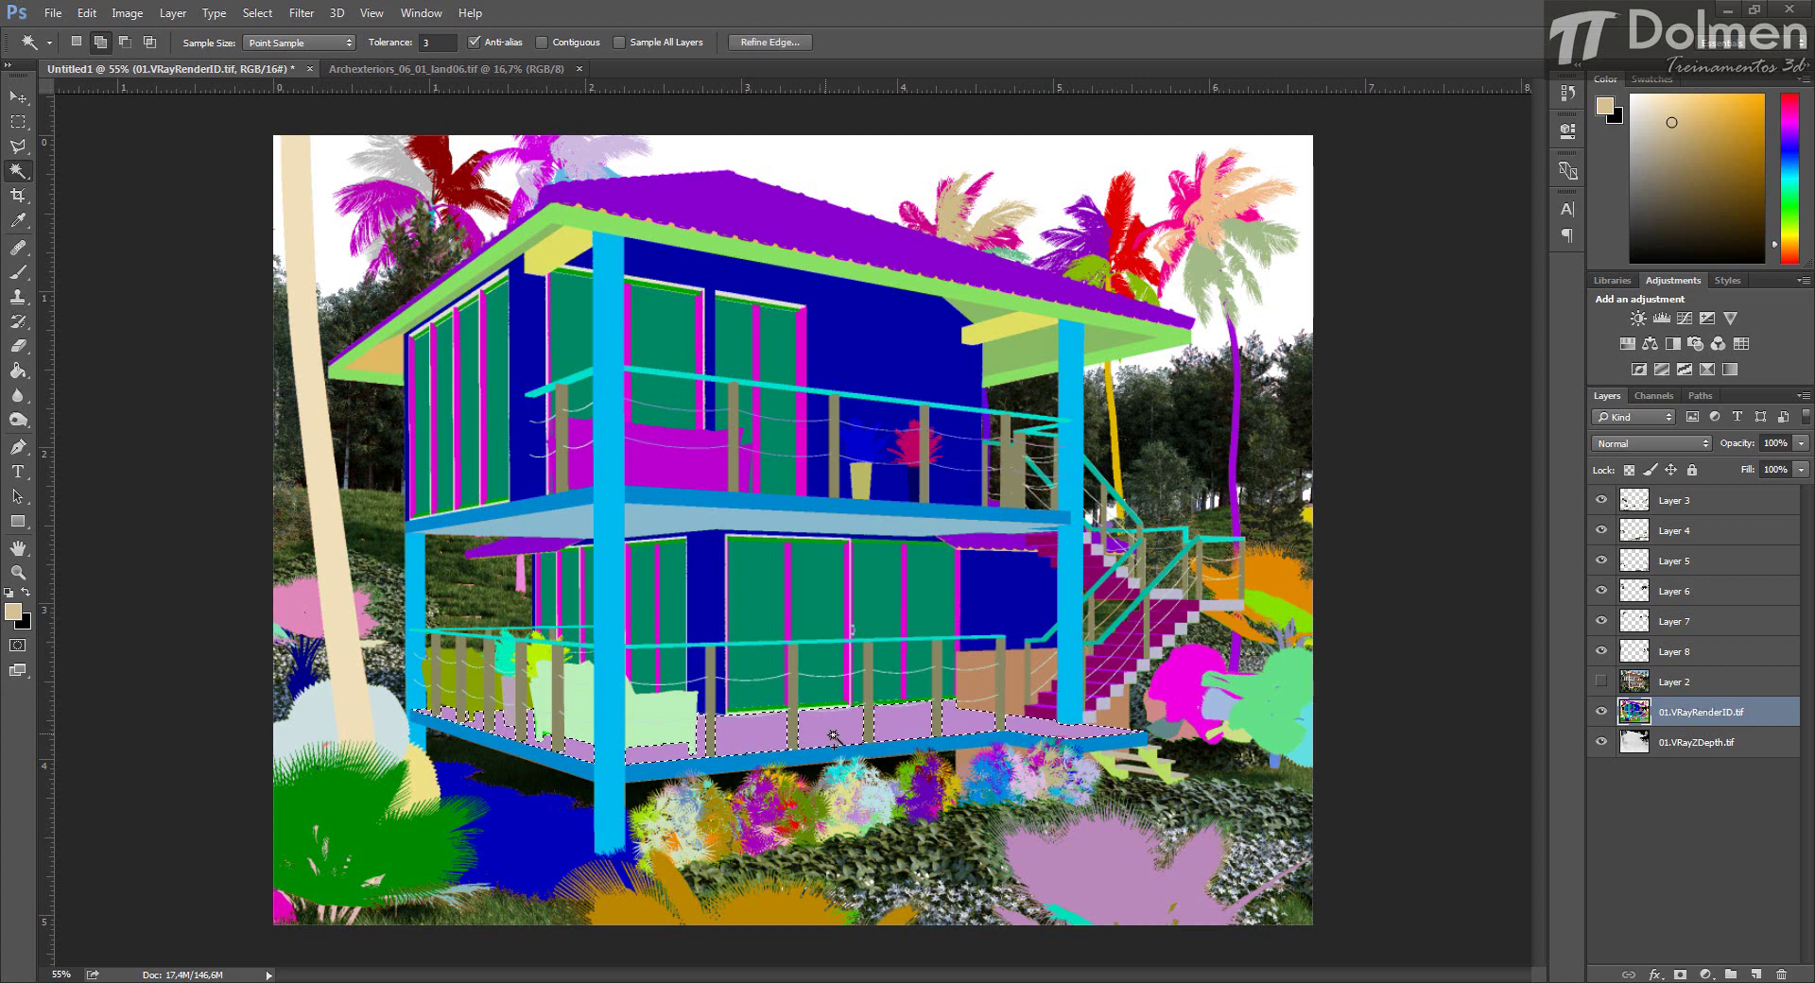
{"action": "left_click", "coordinate": [1672, 684]}
{"action": "key", "text": "ctrl+j"}
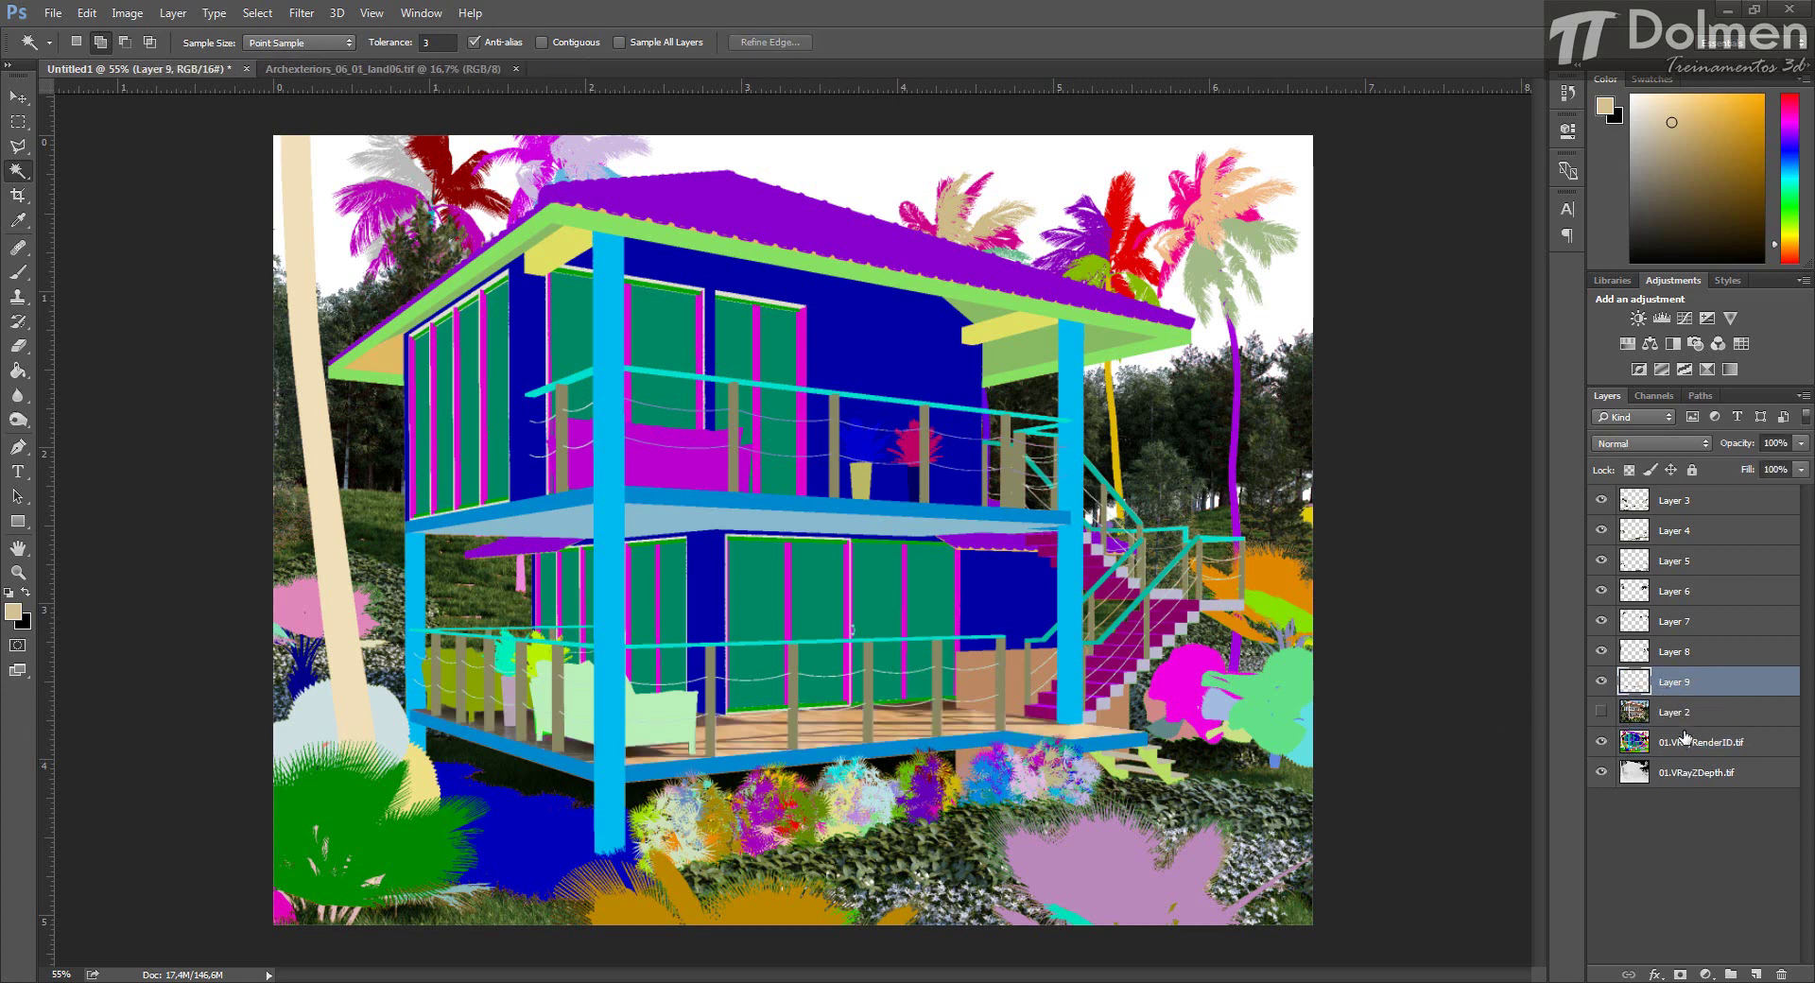
Select the grey-blue ceiling beneath the upper floor in the RenderID layer and copy it from Layer 2 to a new layer.
{"action": "left_click", "coordinate": [1671, 747]}
{"action": "left_click", "coordinate": [641, 520]}
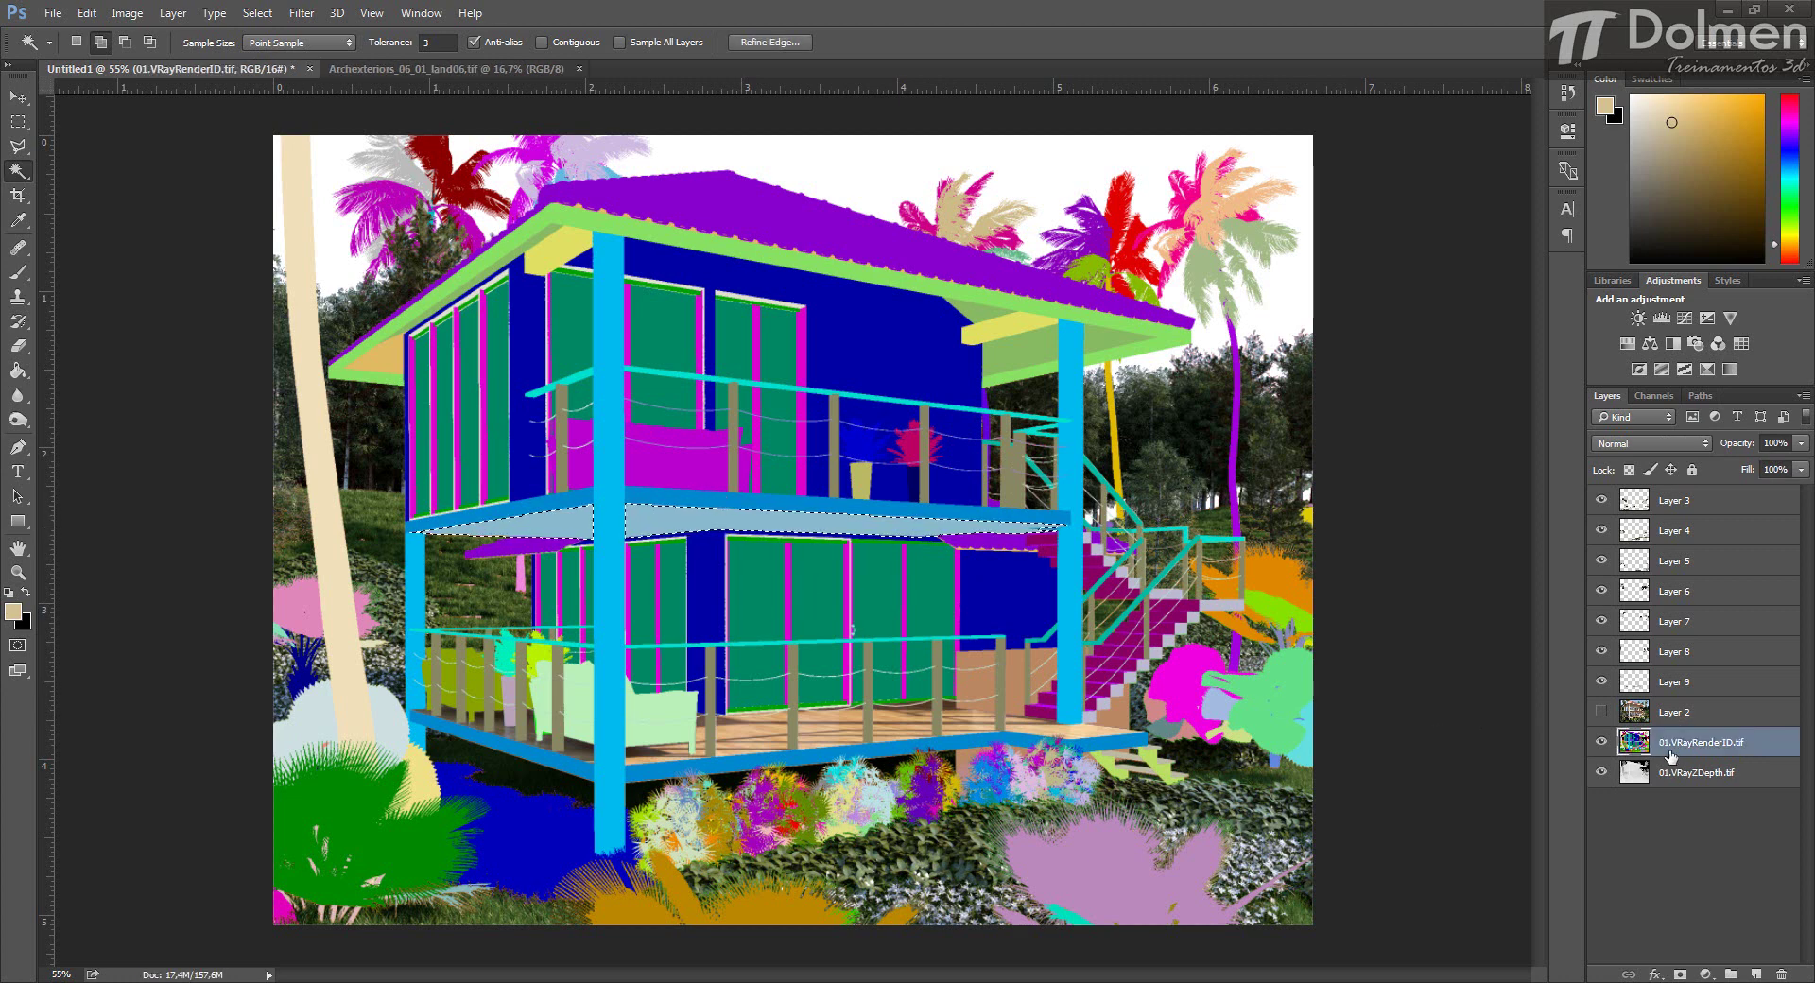
{"action": "left_click", "coordinate": [1681, 715]}
{"action": "key", "text": "ctrl+j"}
Select the large foreground plants and the shrubs on both sides of the house in the RenderID layer and copy them from Layer 2 to a new layer.
{"action": "left_click", "coordinate": [1692, 773]}
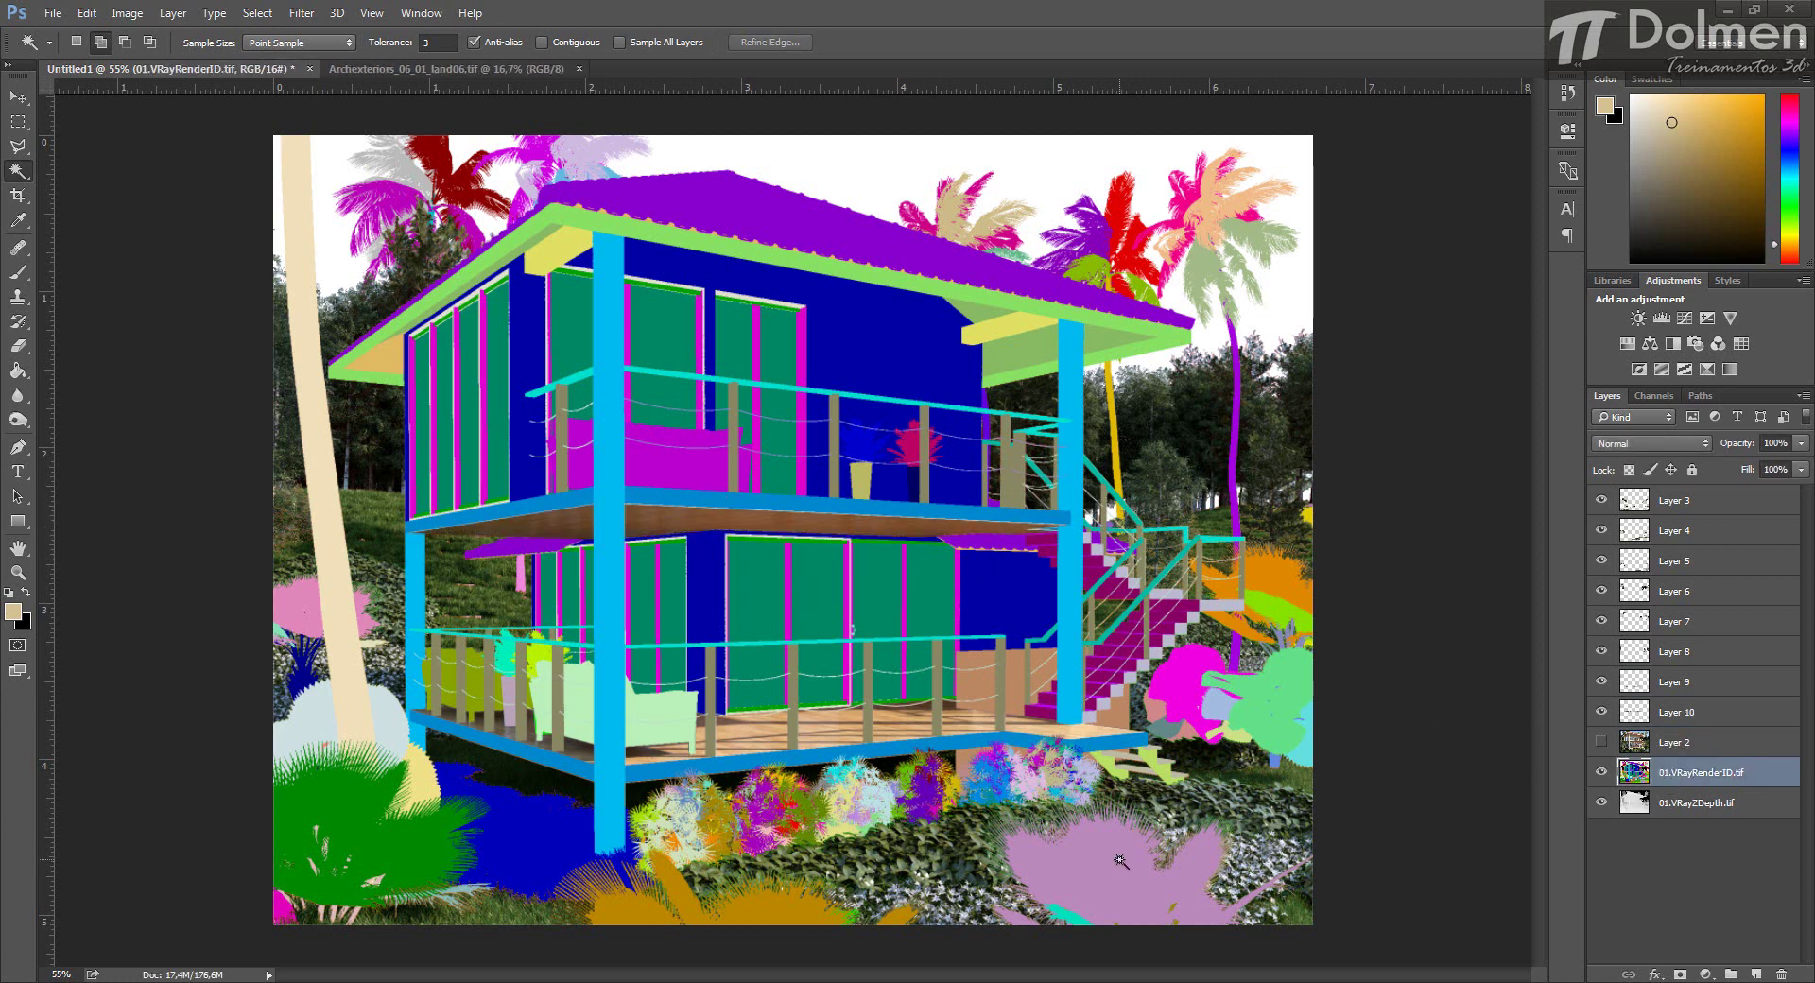
{"action": "left_click", "coordinate": [1116, 859]}
{"action": "left_click", "coordinate": [761, 914]}
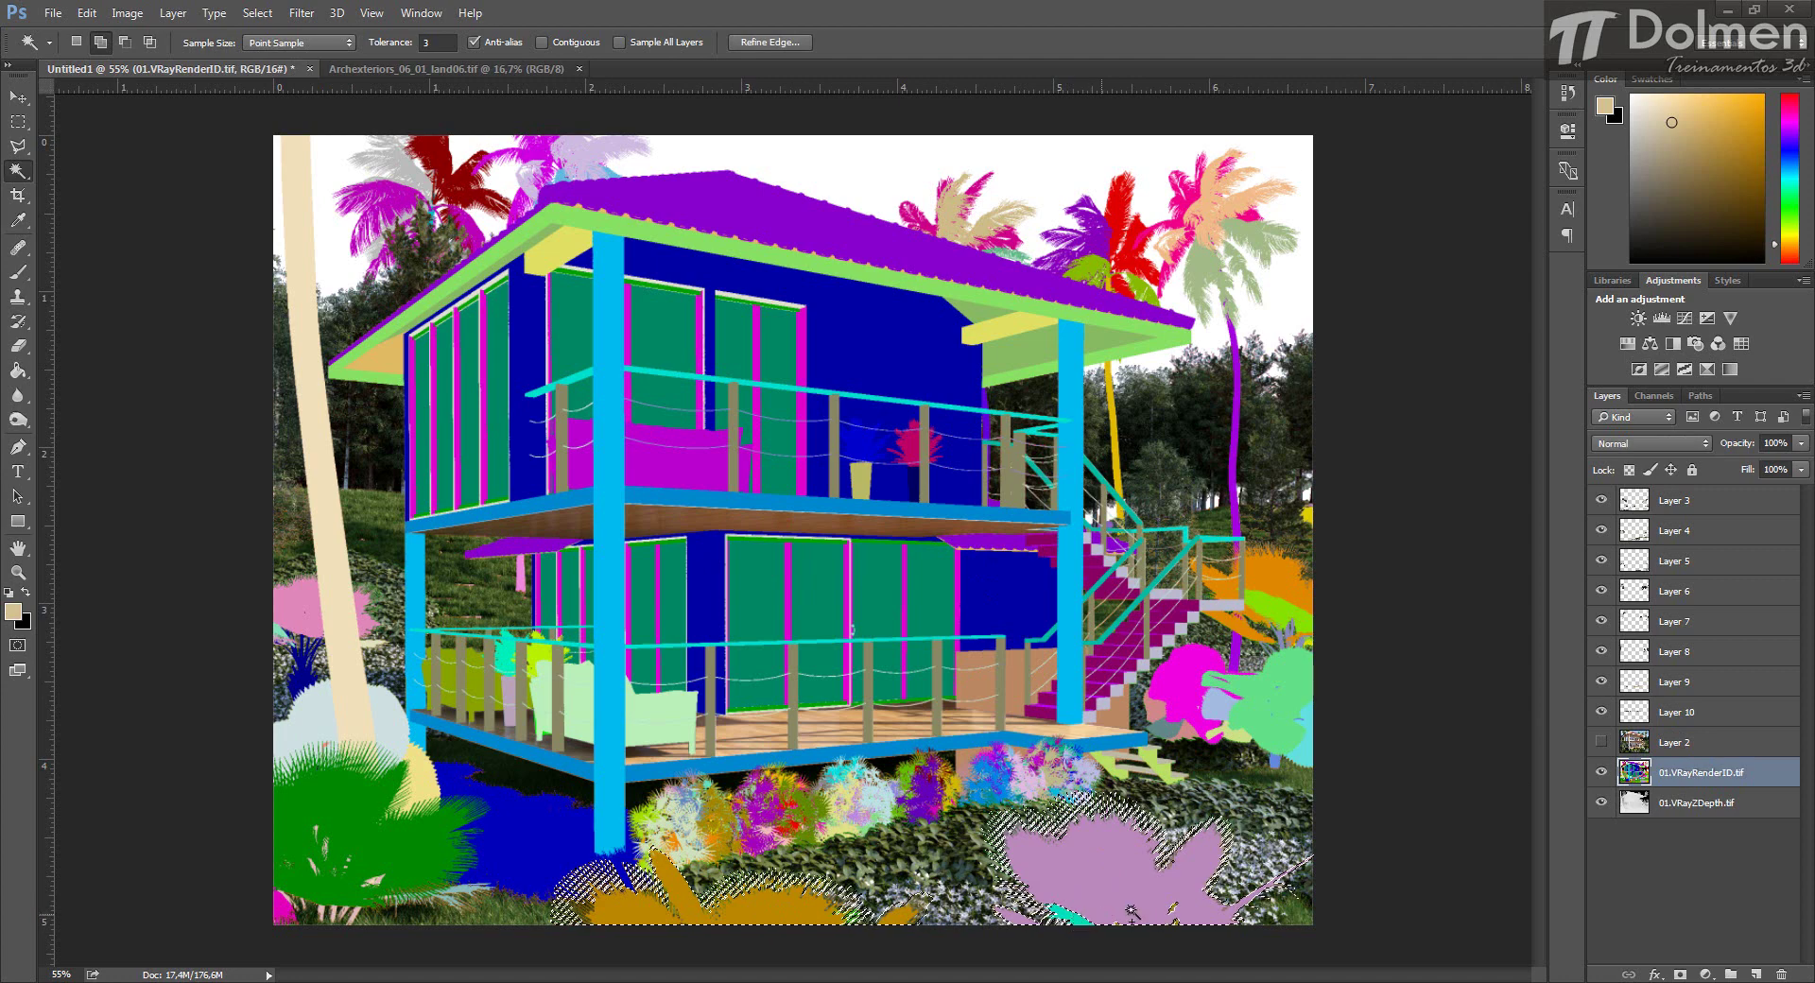
{"action": "left_click", "coordinate": [388, 832]}
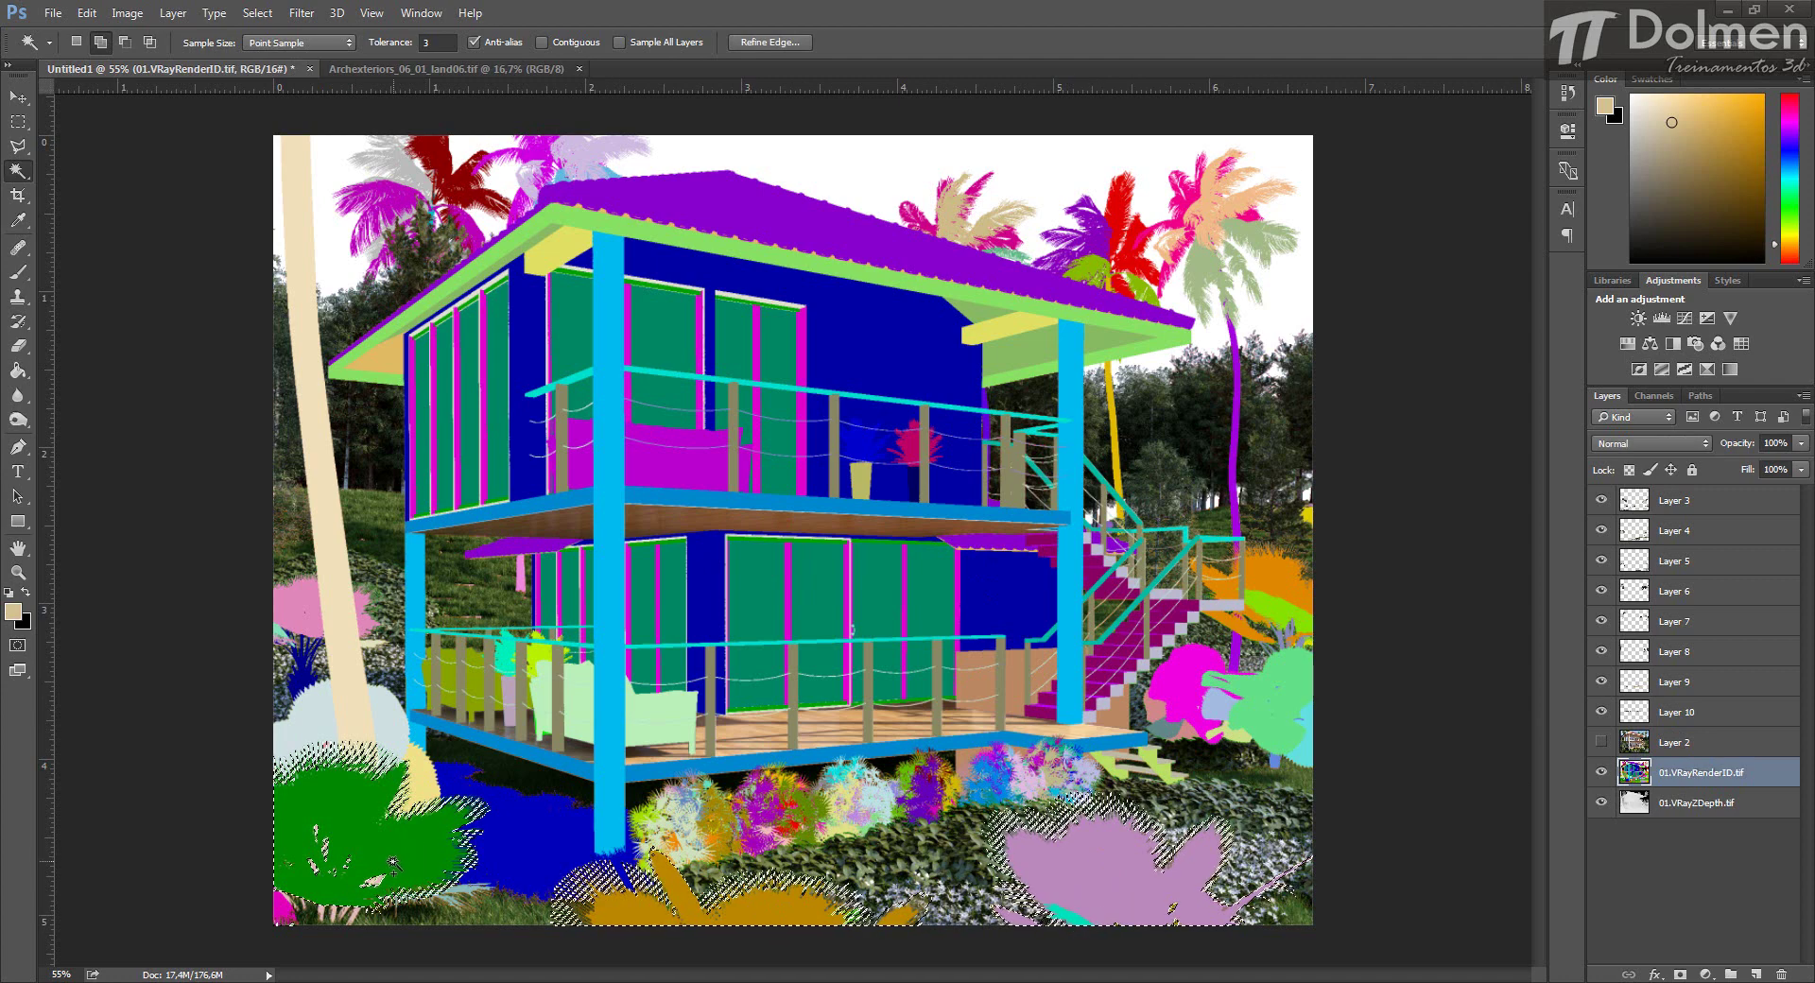
{"action": "left_click", "coordinate": [303, 677]}
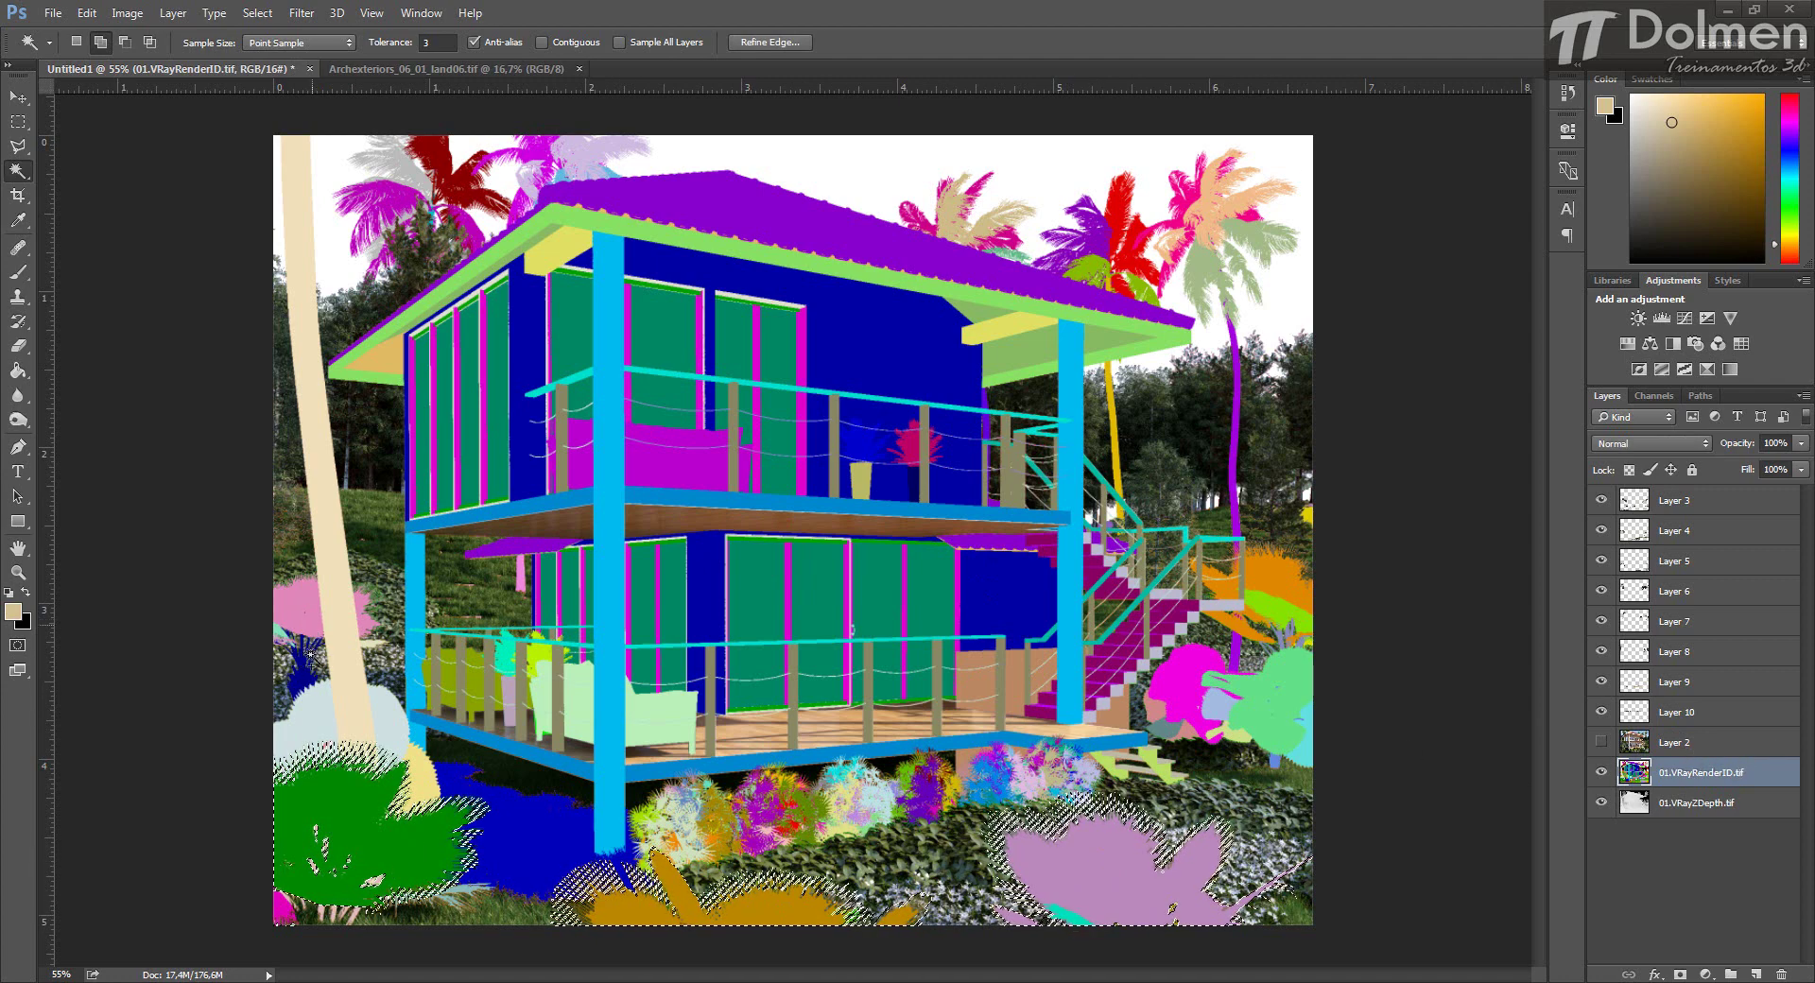
{"action": "left_click", "coordinate": [422, 787]}
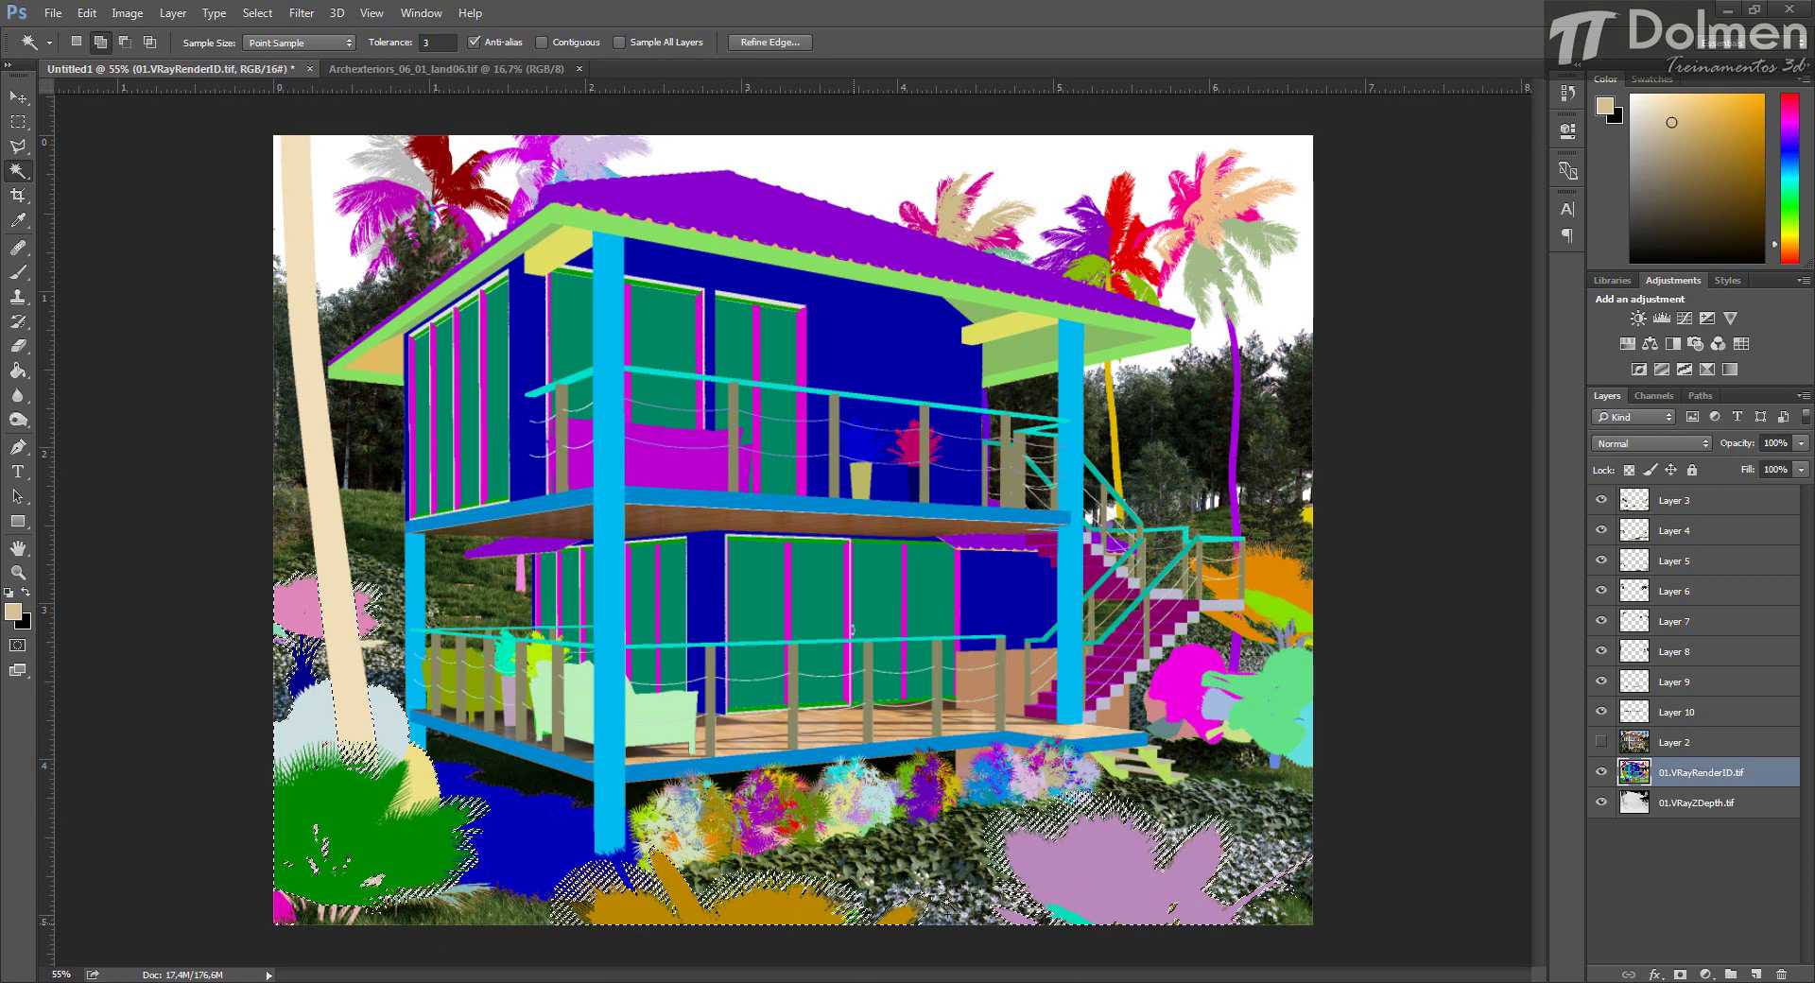
{"action": "left_click", "coordinate": [1220, 705]}
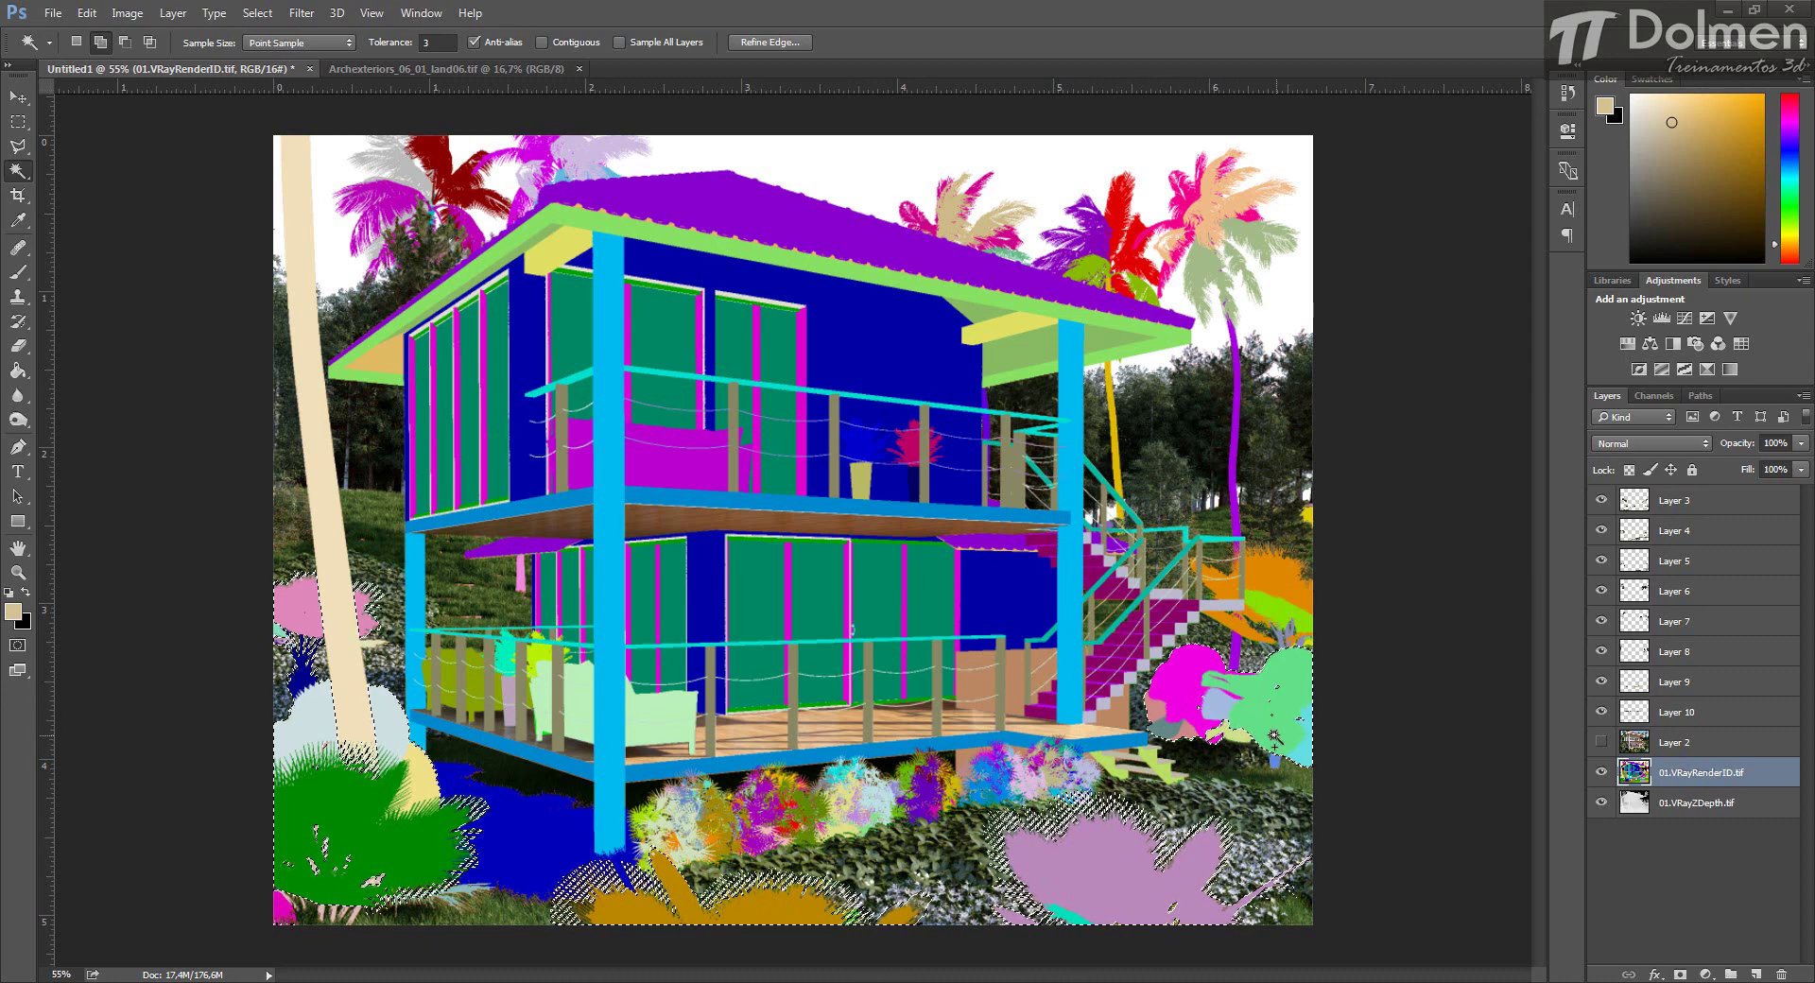
{"action": "left_click", "coordinate": [1701, 747]}
{"action": "key", "text": "ctrl+j"}
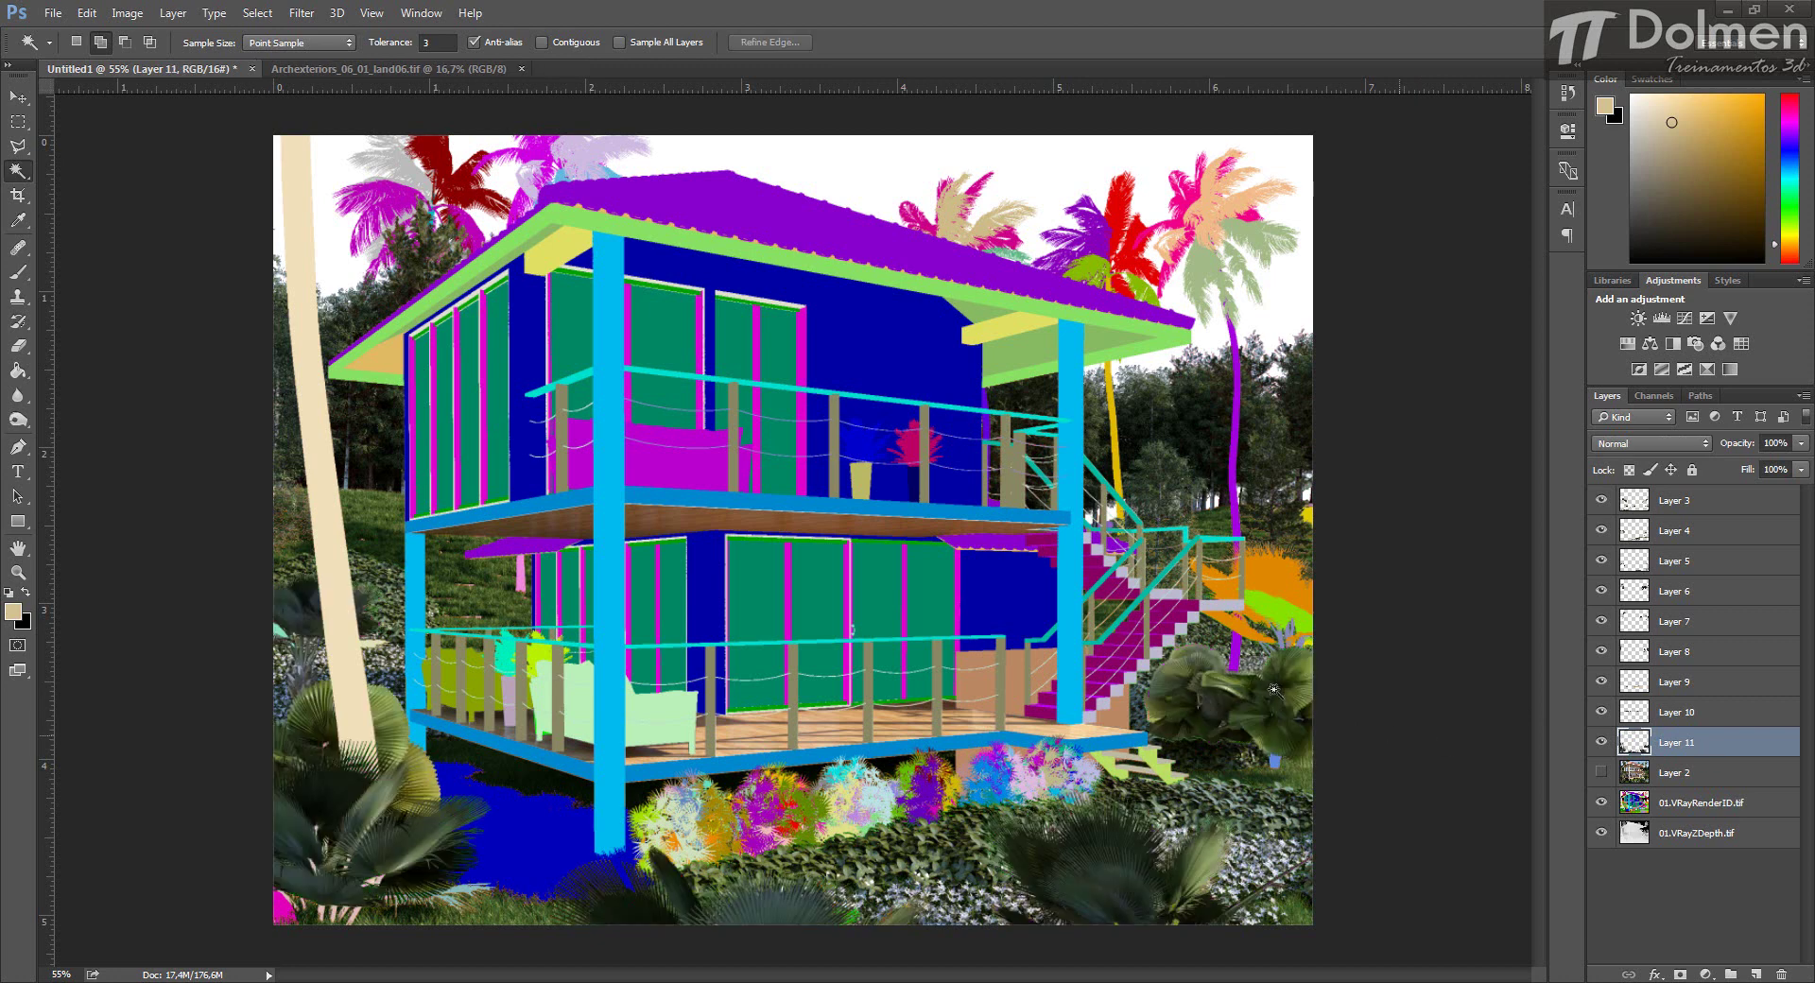
Select the dark blue house walls in the RenderID layer and copy them from Layer 2 to a new layer.
{"action": "left_click", "coordinate": [1749, 832]}
{"action": "left_click", "coordinate": [1697, 777]}
{"action": "left_click", "coordinate": [1692, 804]}
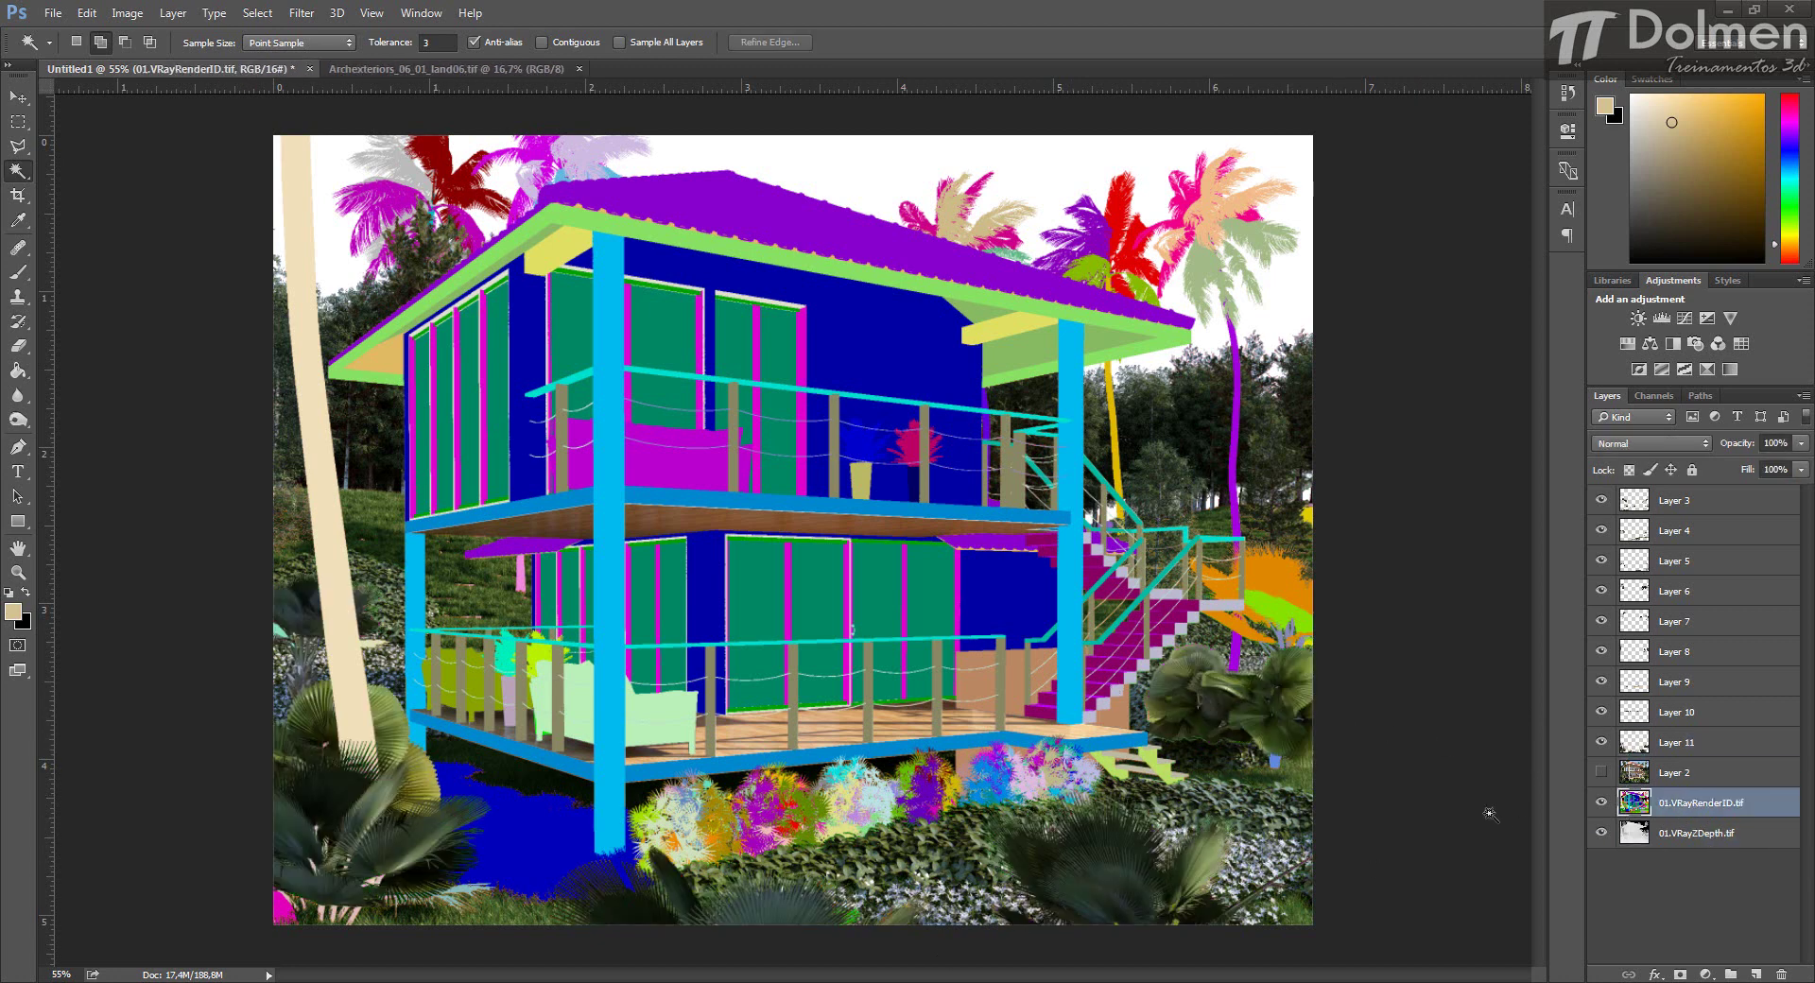
{"action": "left_click", "coordinate": [908, 345]}
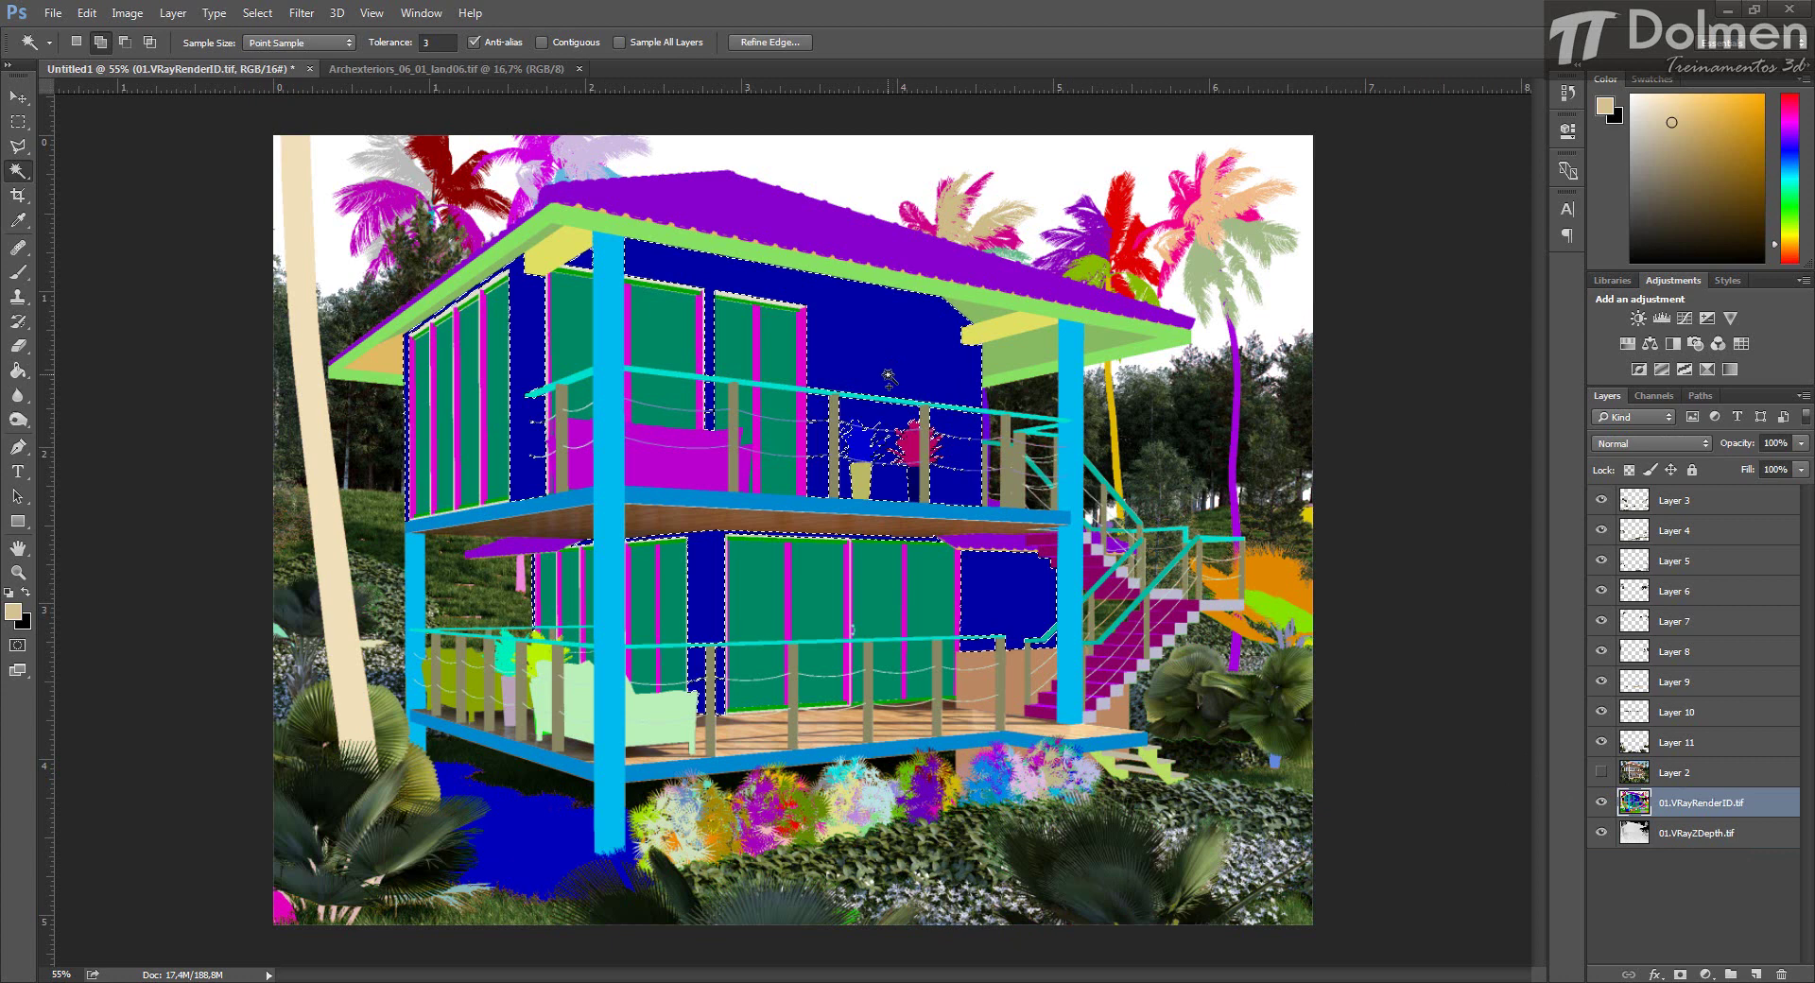
{"action": "left_click", "coordinate": [1689, 773]}
{"action": "key", "text": "ctrl+j"}
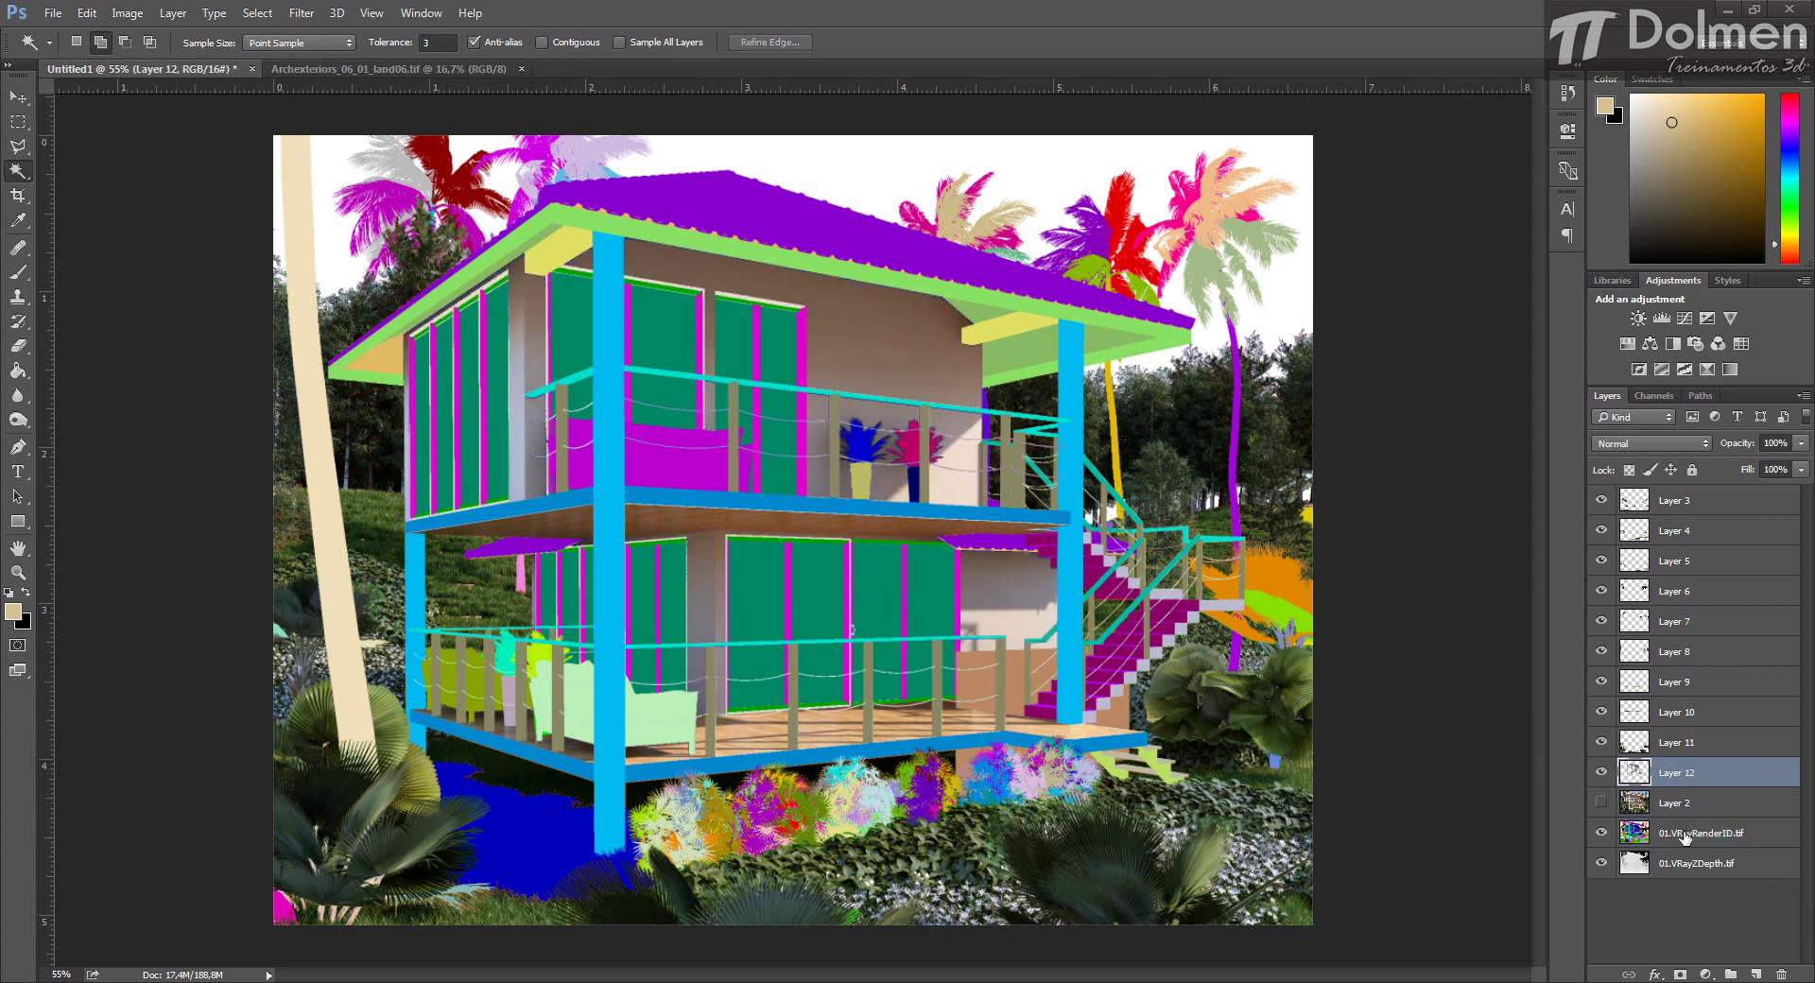
Select the light blue vertical columns in the RenderID layer and copy them from Layer 2 to a new layer.
{"action": "key", "text": "alt+bracketleft"}
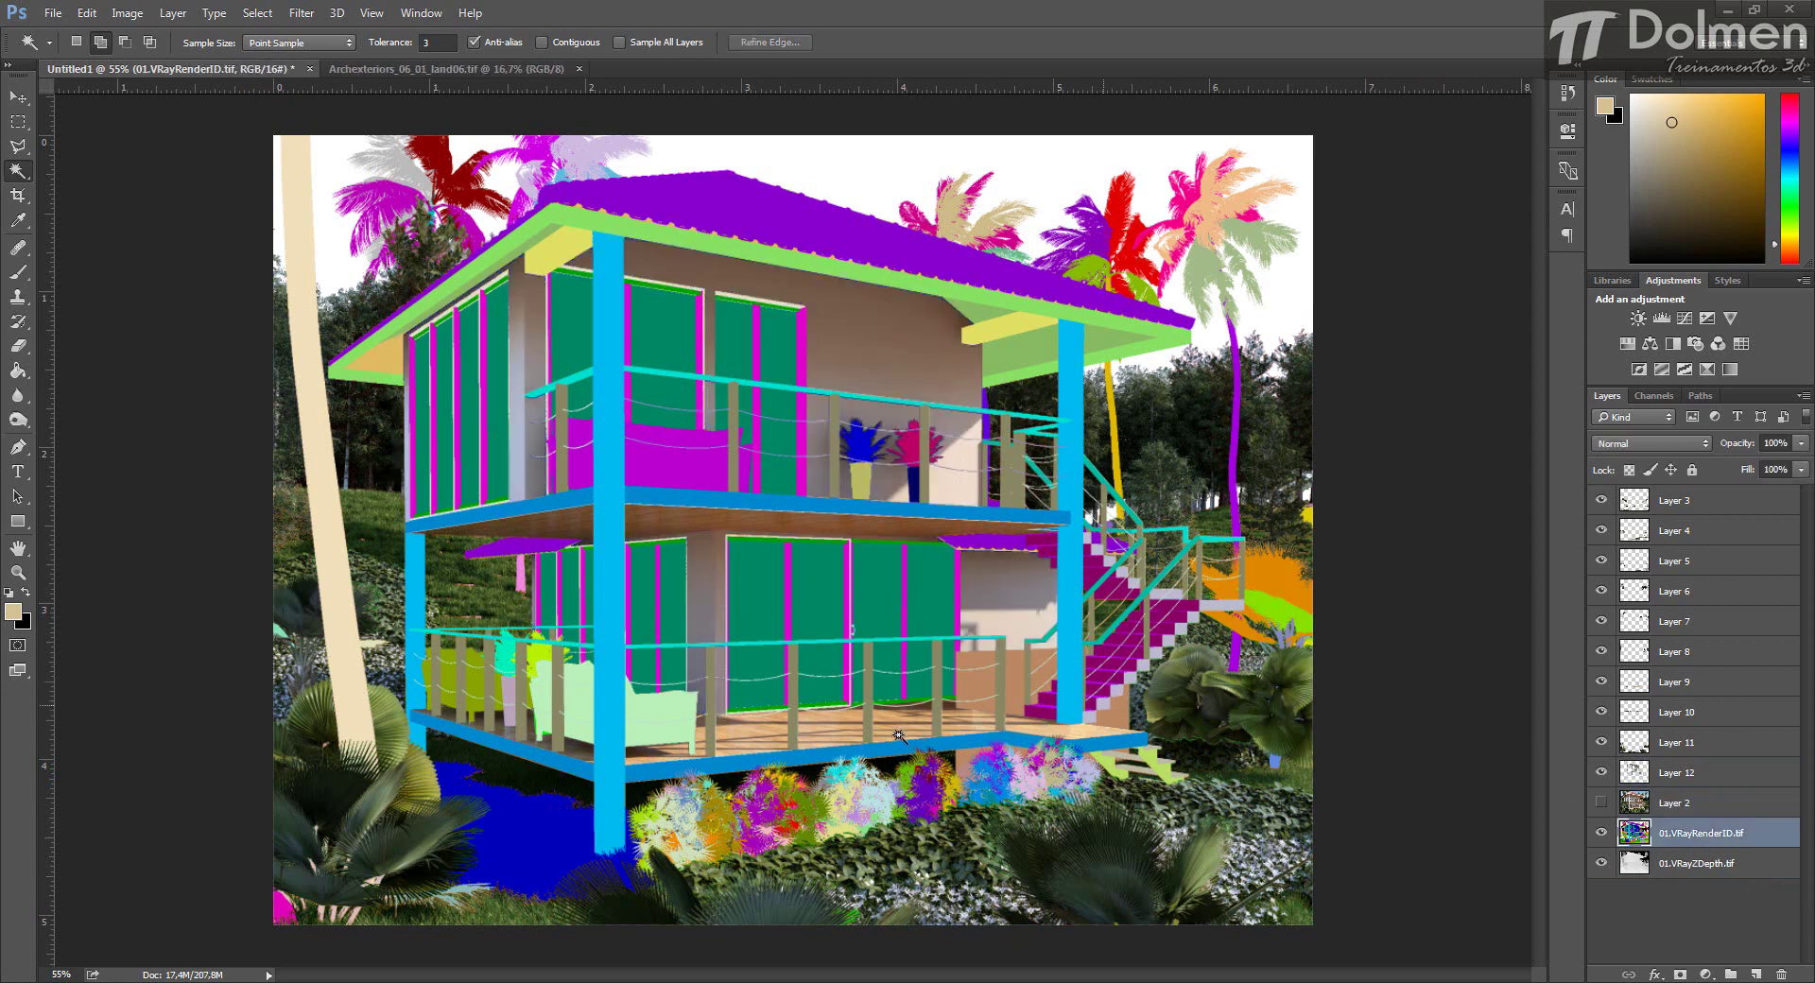
{"action": "left_click", "coordinate": [599, 390]}
{"action": "key", "text": "alt+bracketright"}
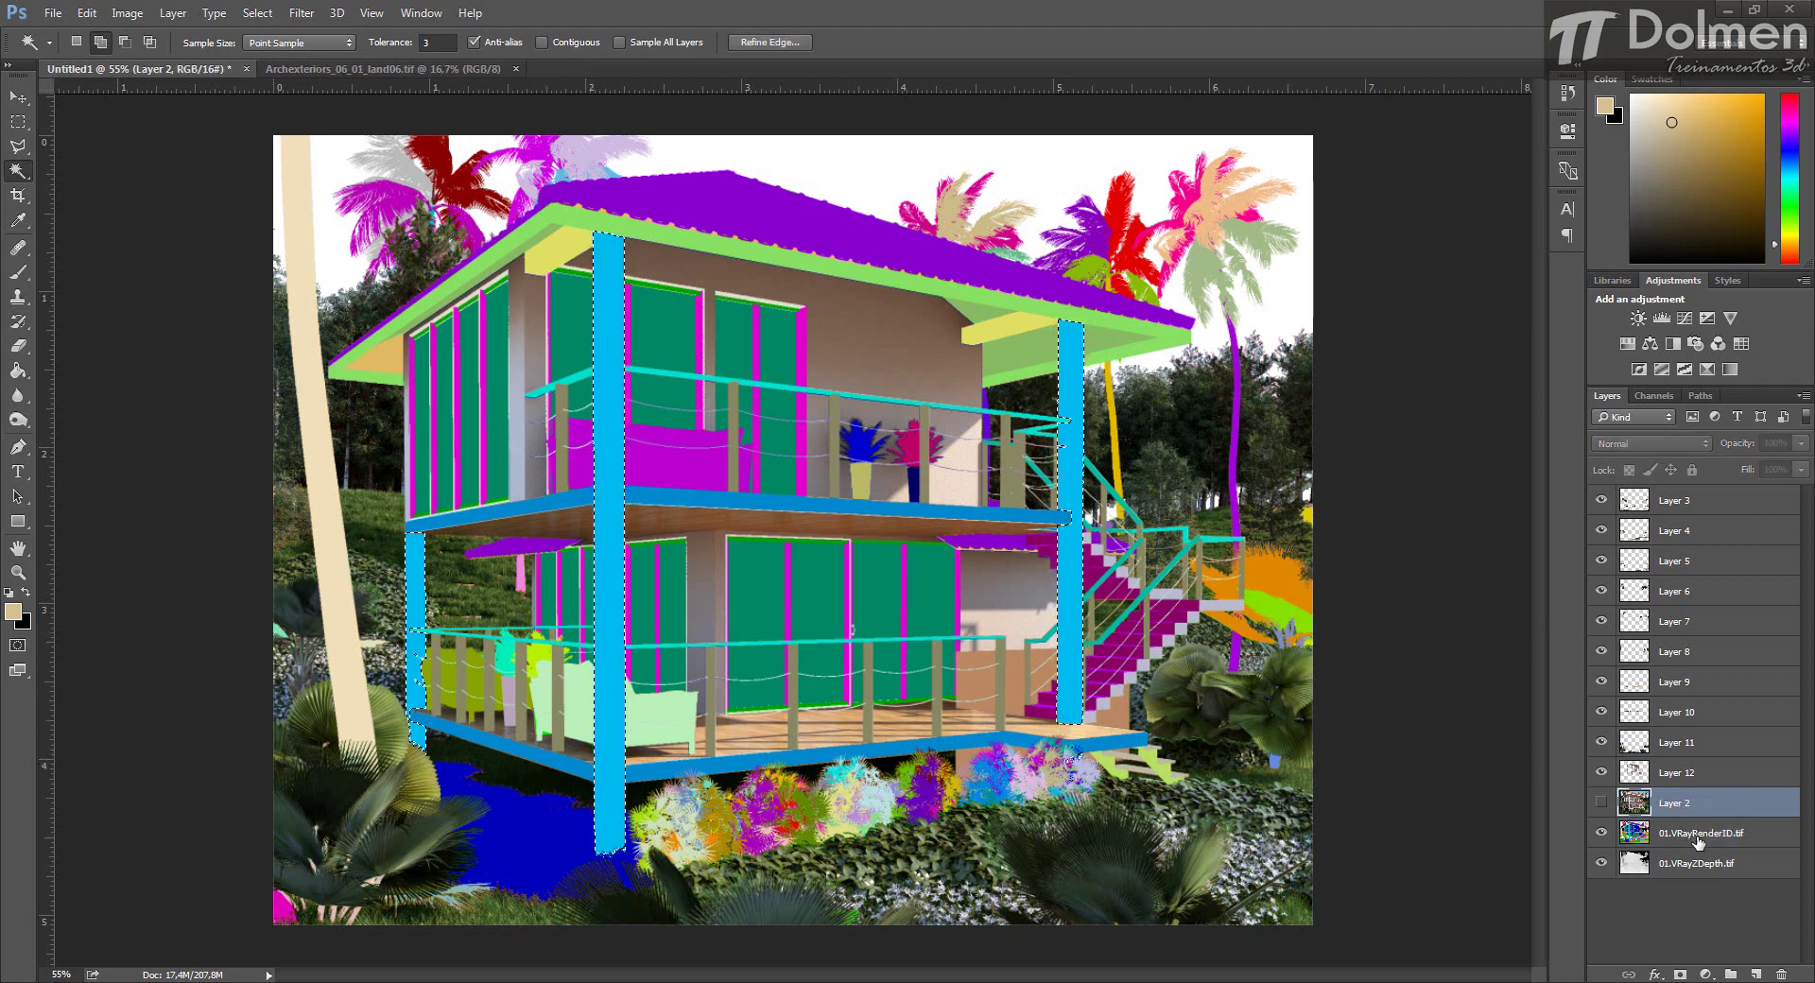
{"action": "key", "text": "ctrl+j"}
Select the blue ground patch beneath the lower deck in the RenderID layer and copy it from Layer 2 to a new layer.
{"action": "left_click", "coordinate": [1689, 865]}
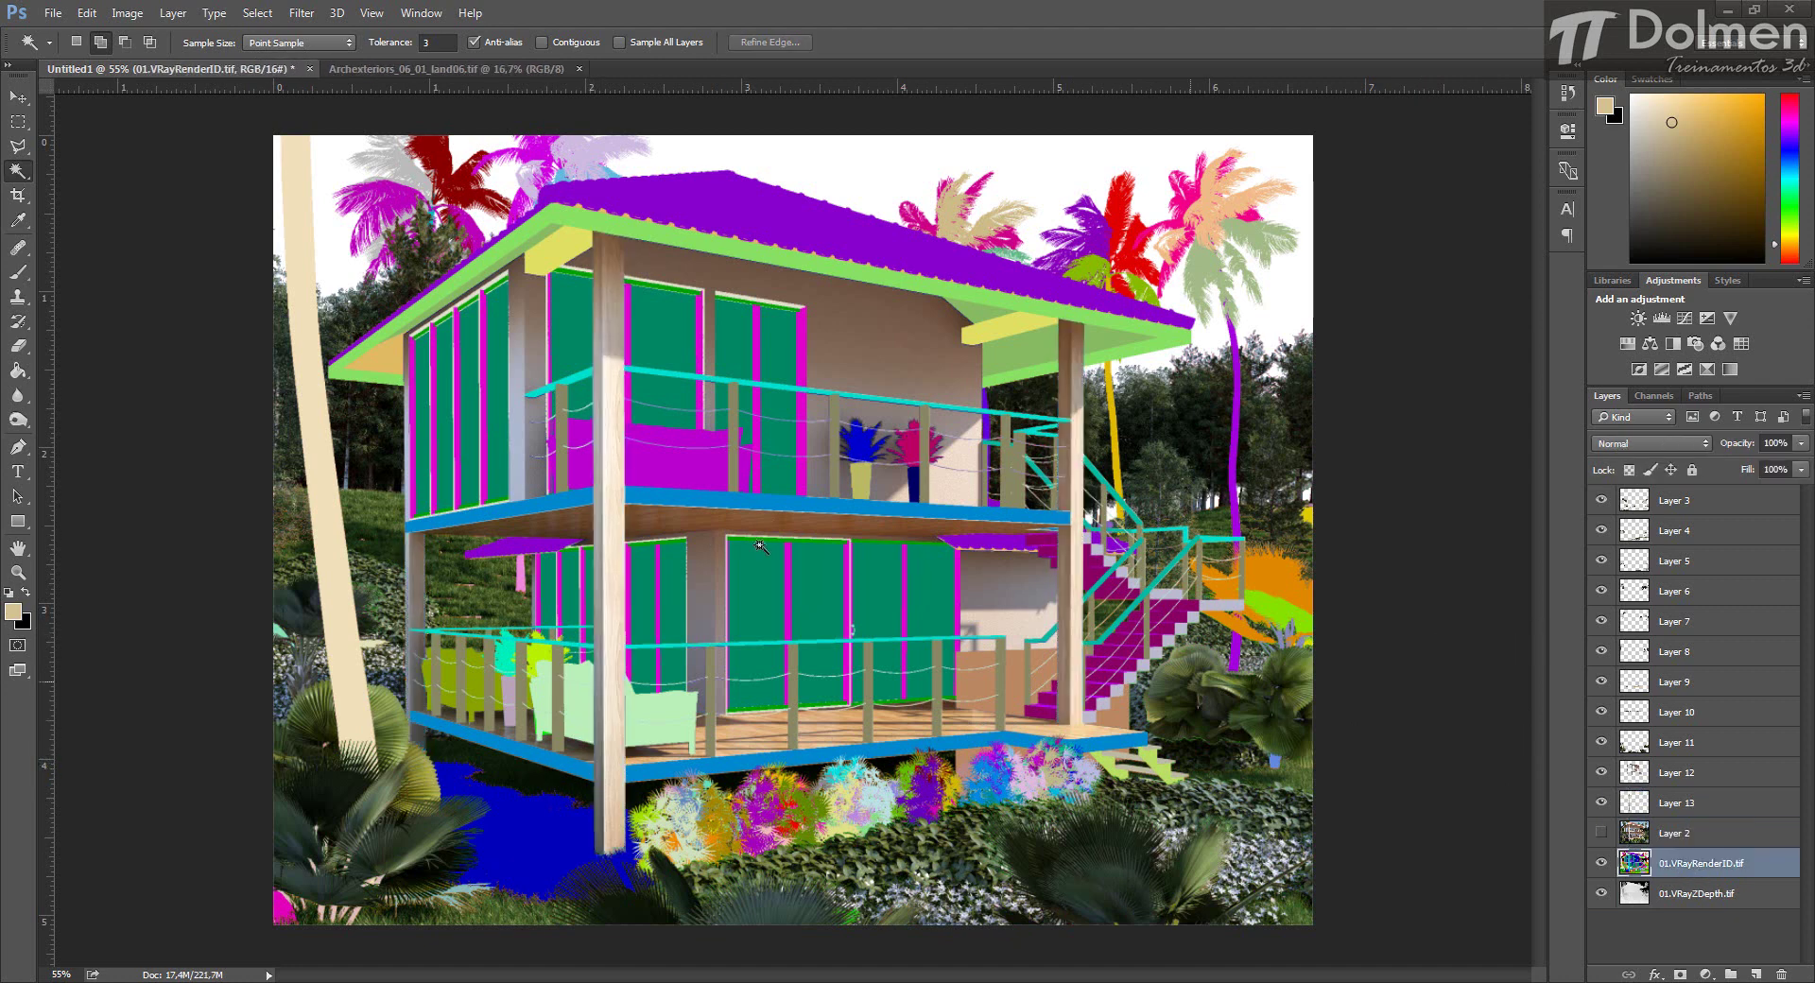
{"action": "left_click", "coordinate": [509, 802]}
{"action": "key", "text": "alt+bracketright"}
{"action": "key", "text": "ctrl+j"}
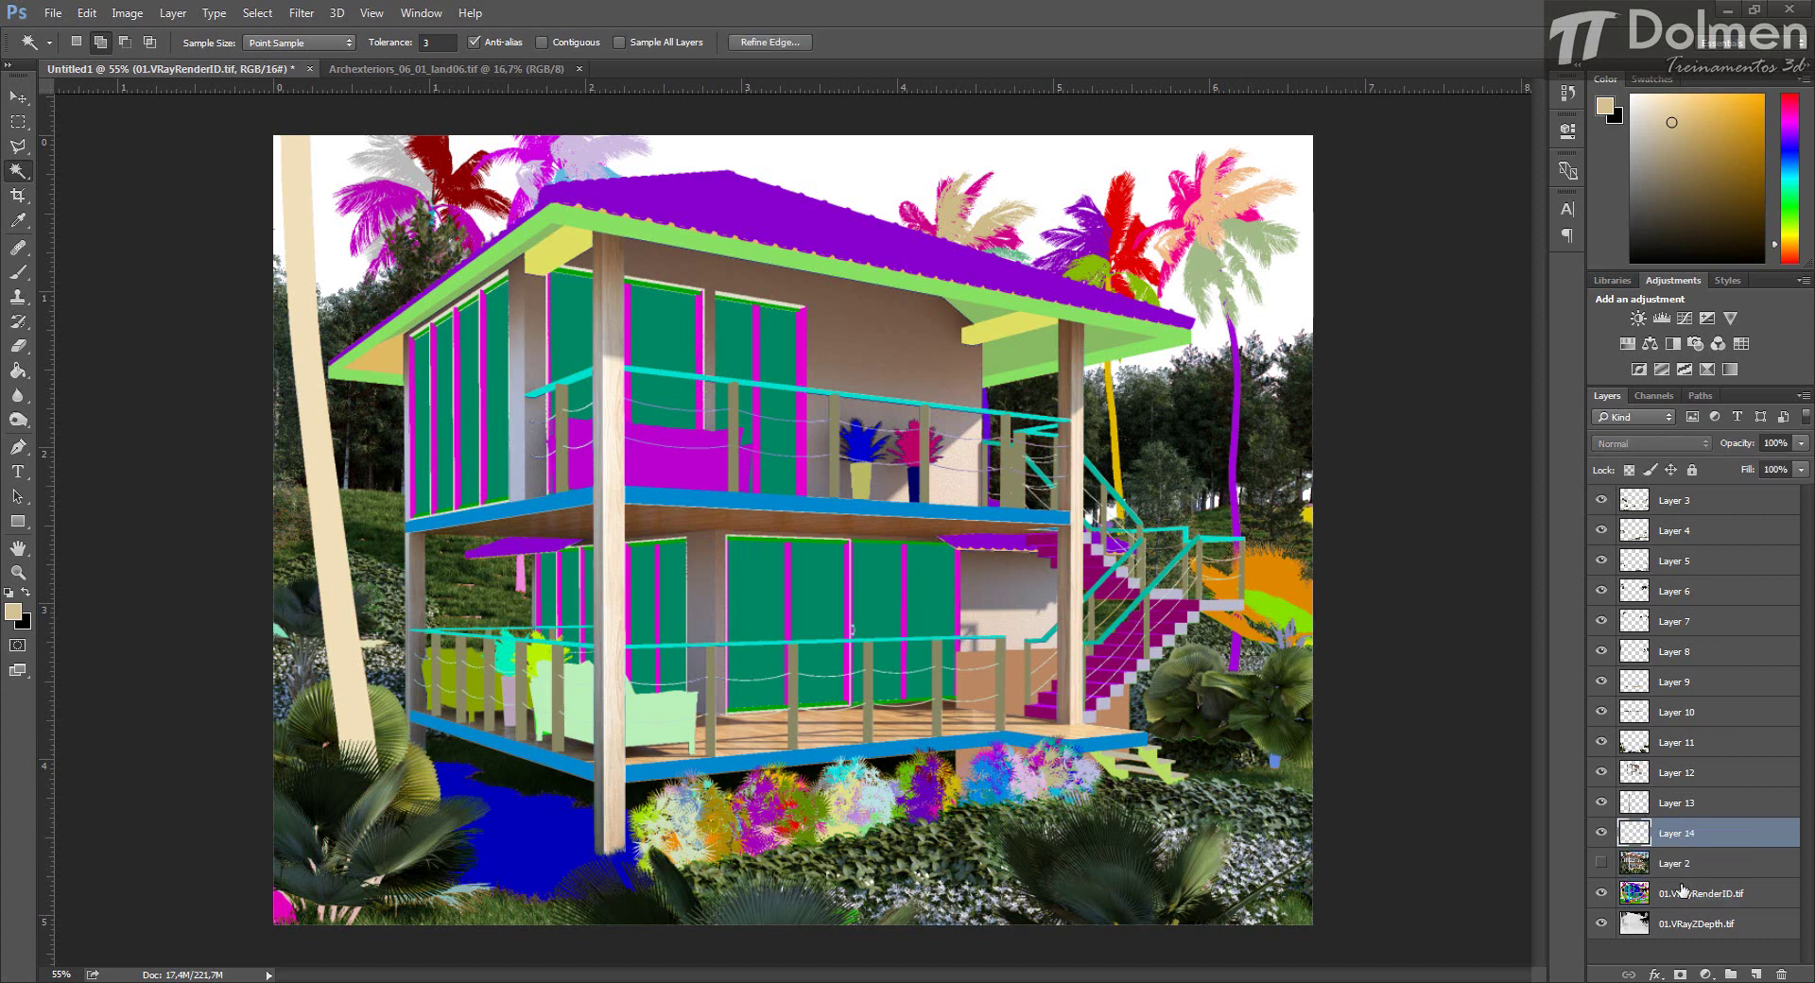
Select the purple tiled roof in the RenderID layer and copy it from Layer 2 to a new layer.
{"action": "left_click", "coordinate": [1681, 892]}
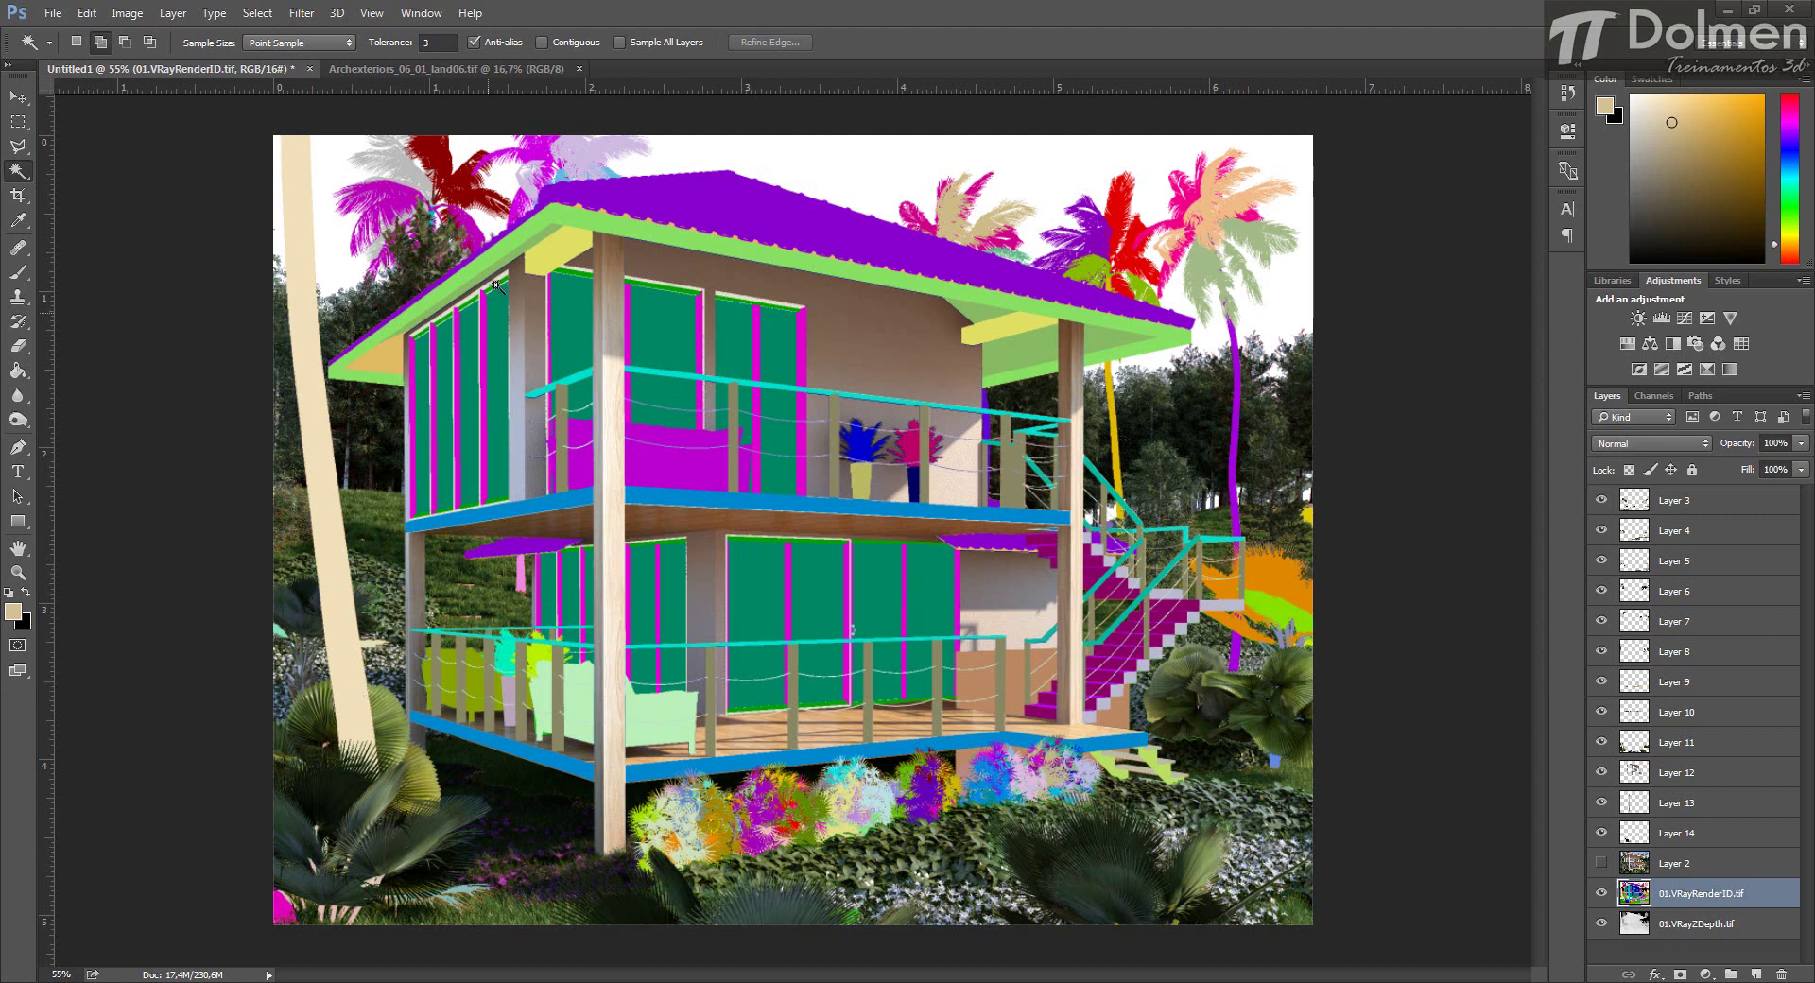
{"action": "left_click", "coordinate": [656, 194]}
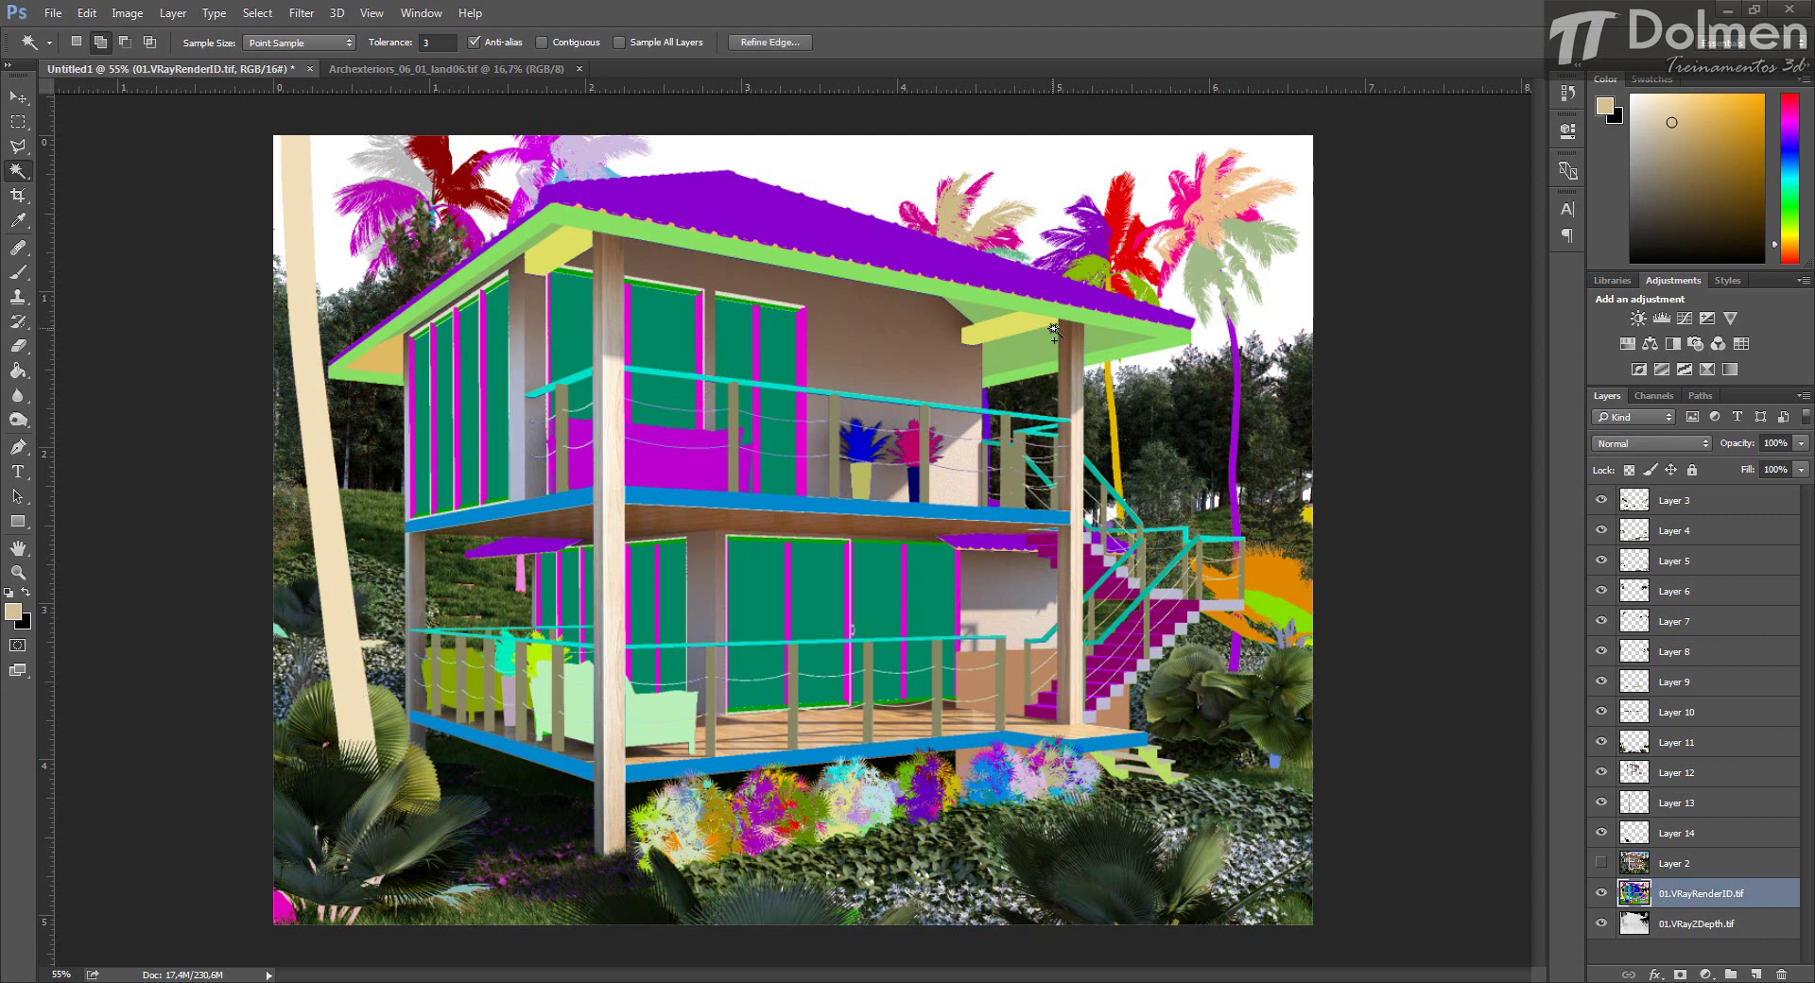
{"action": "left_click", "coordinate": [1675, 864]}
{"action": "key", "text": "ctrl+j"}
Select the light green and the sand-colored undersides of the roof overhang in the RenderID layer.
{"action": "left_click", "coordinate": [1679, 919]}
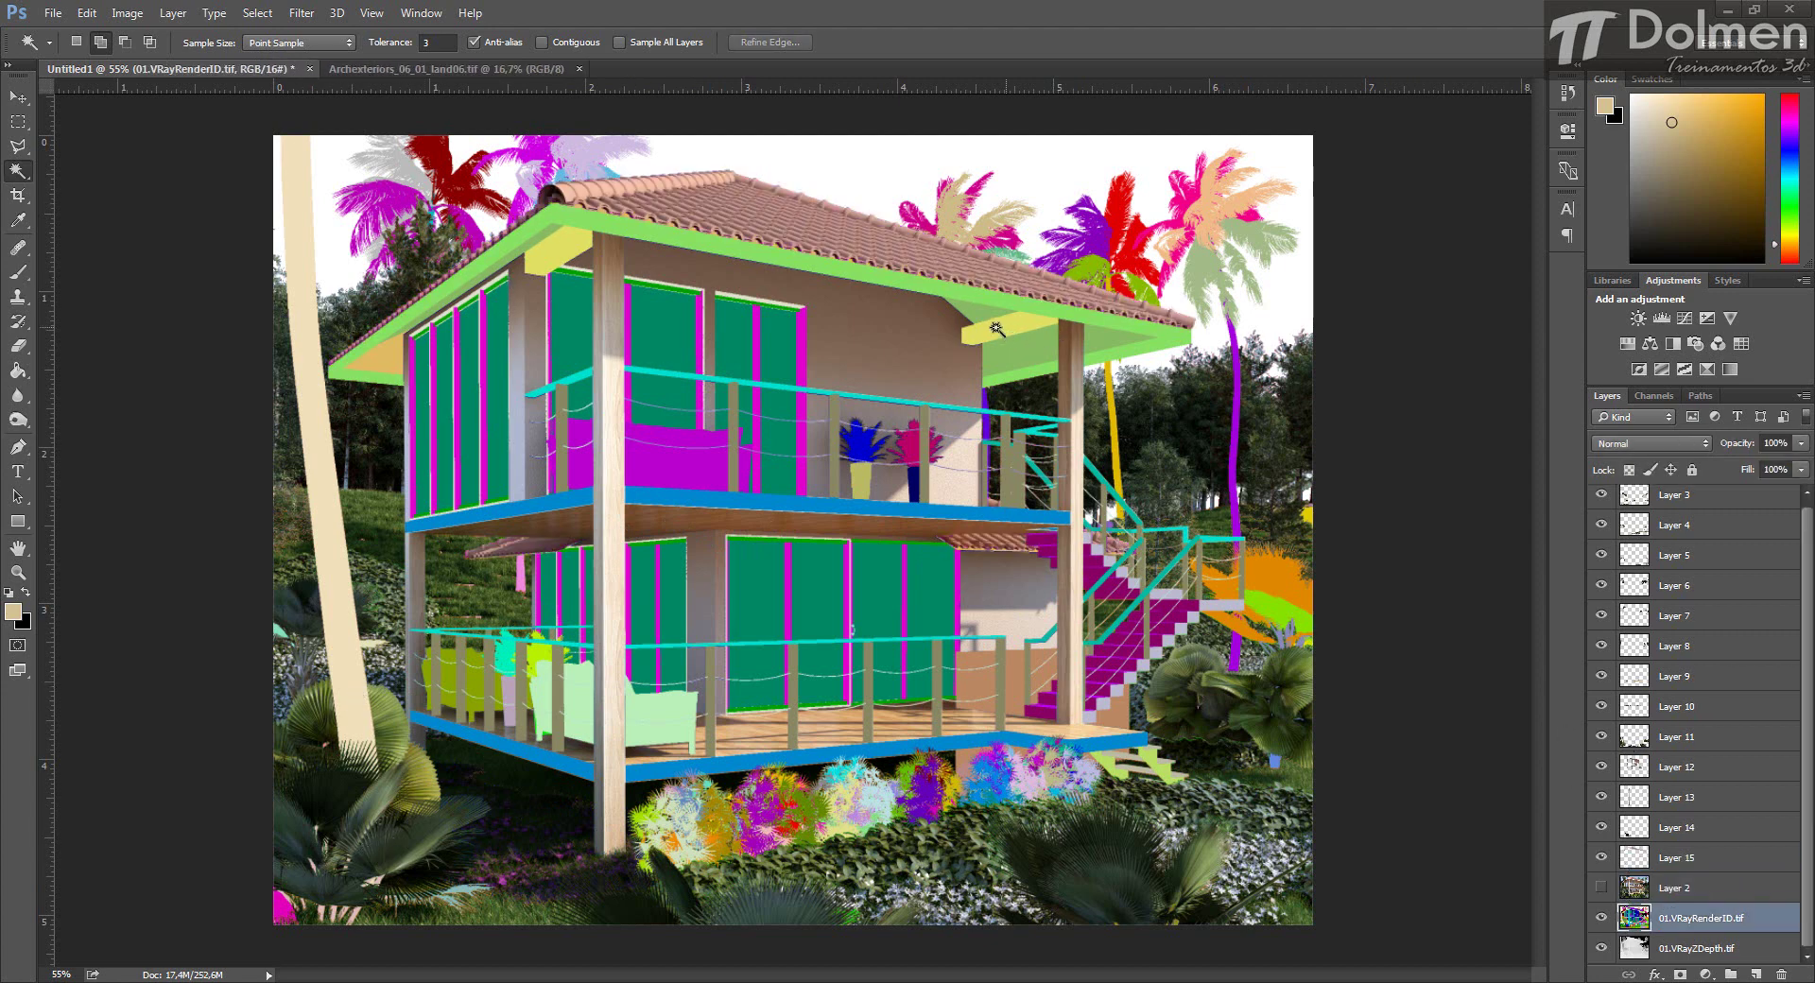
{"action": "left_click", "coordinate": [1025, 359]}
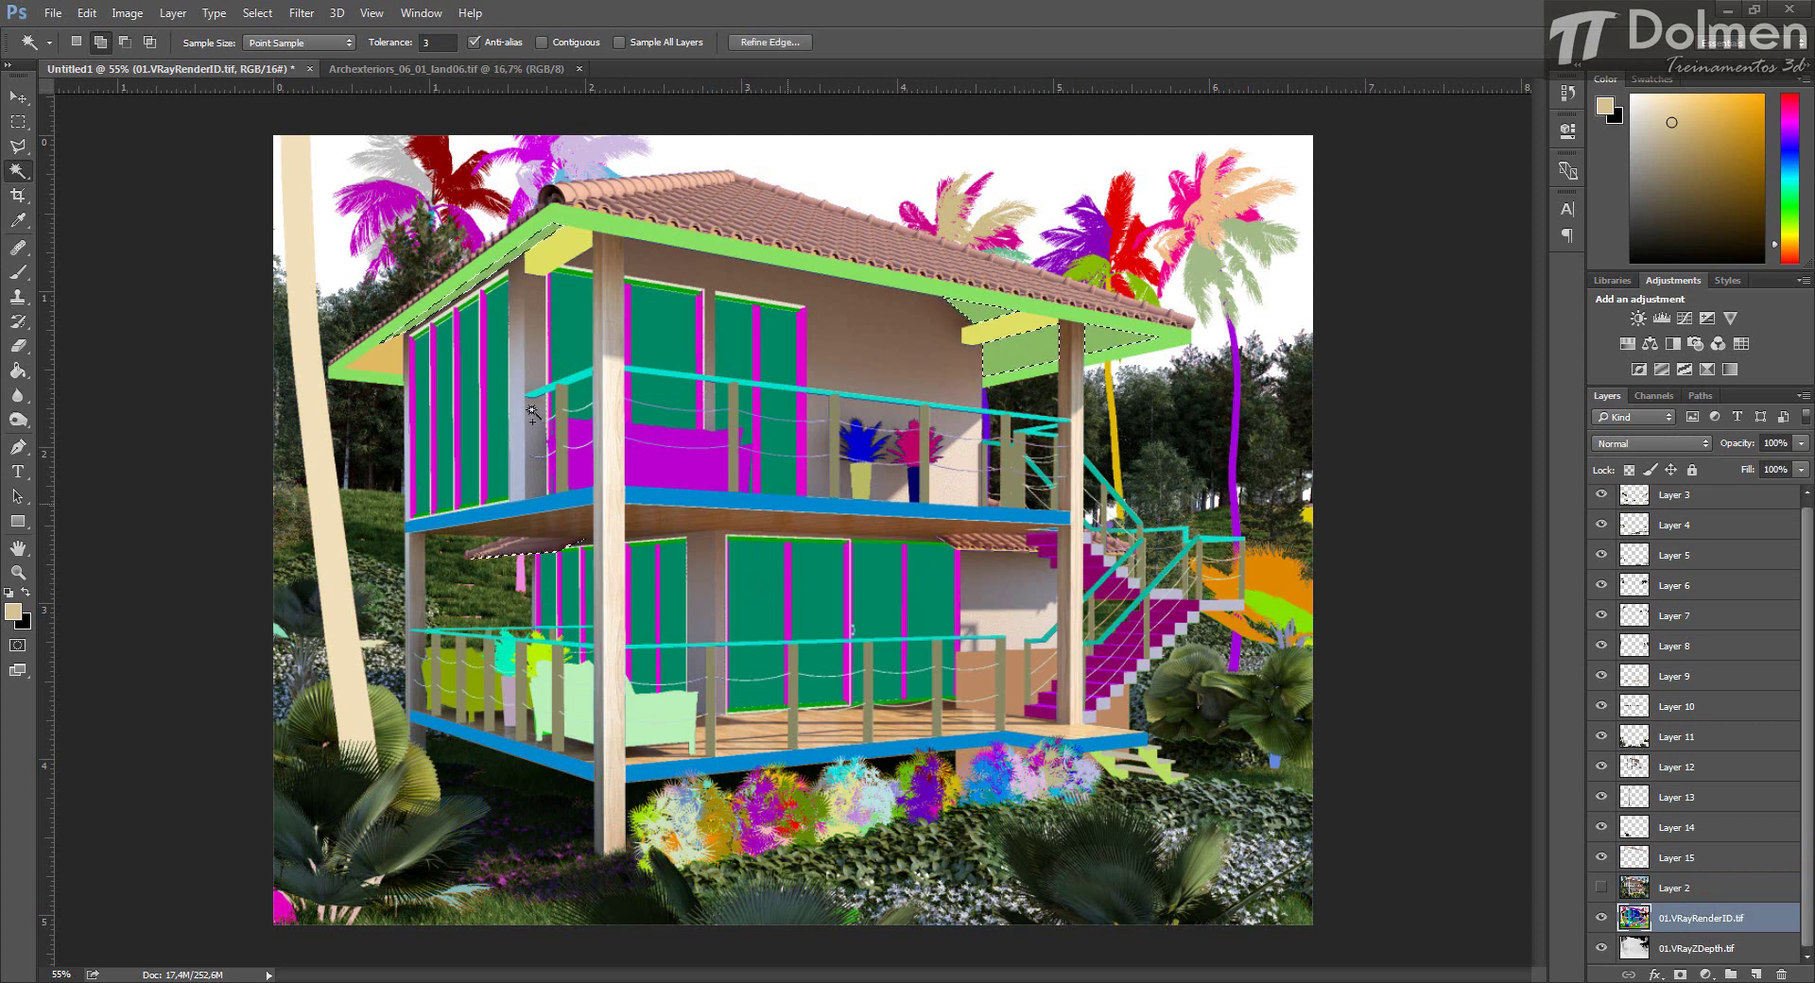
{"action": "left_click", "coordinate": [396, 374]}
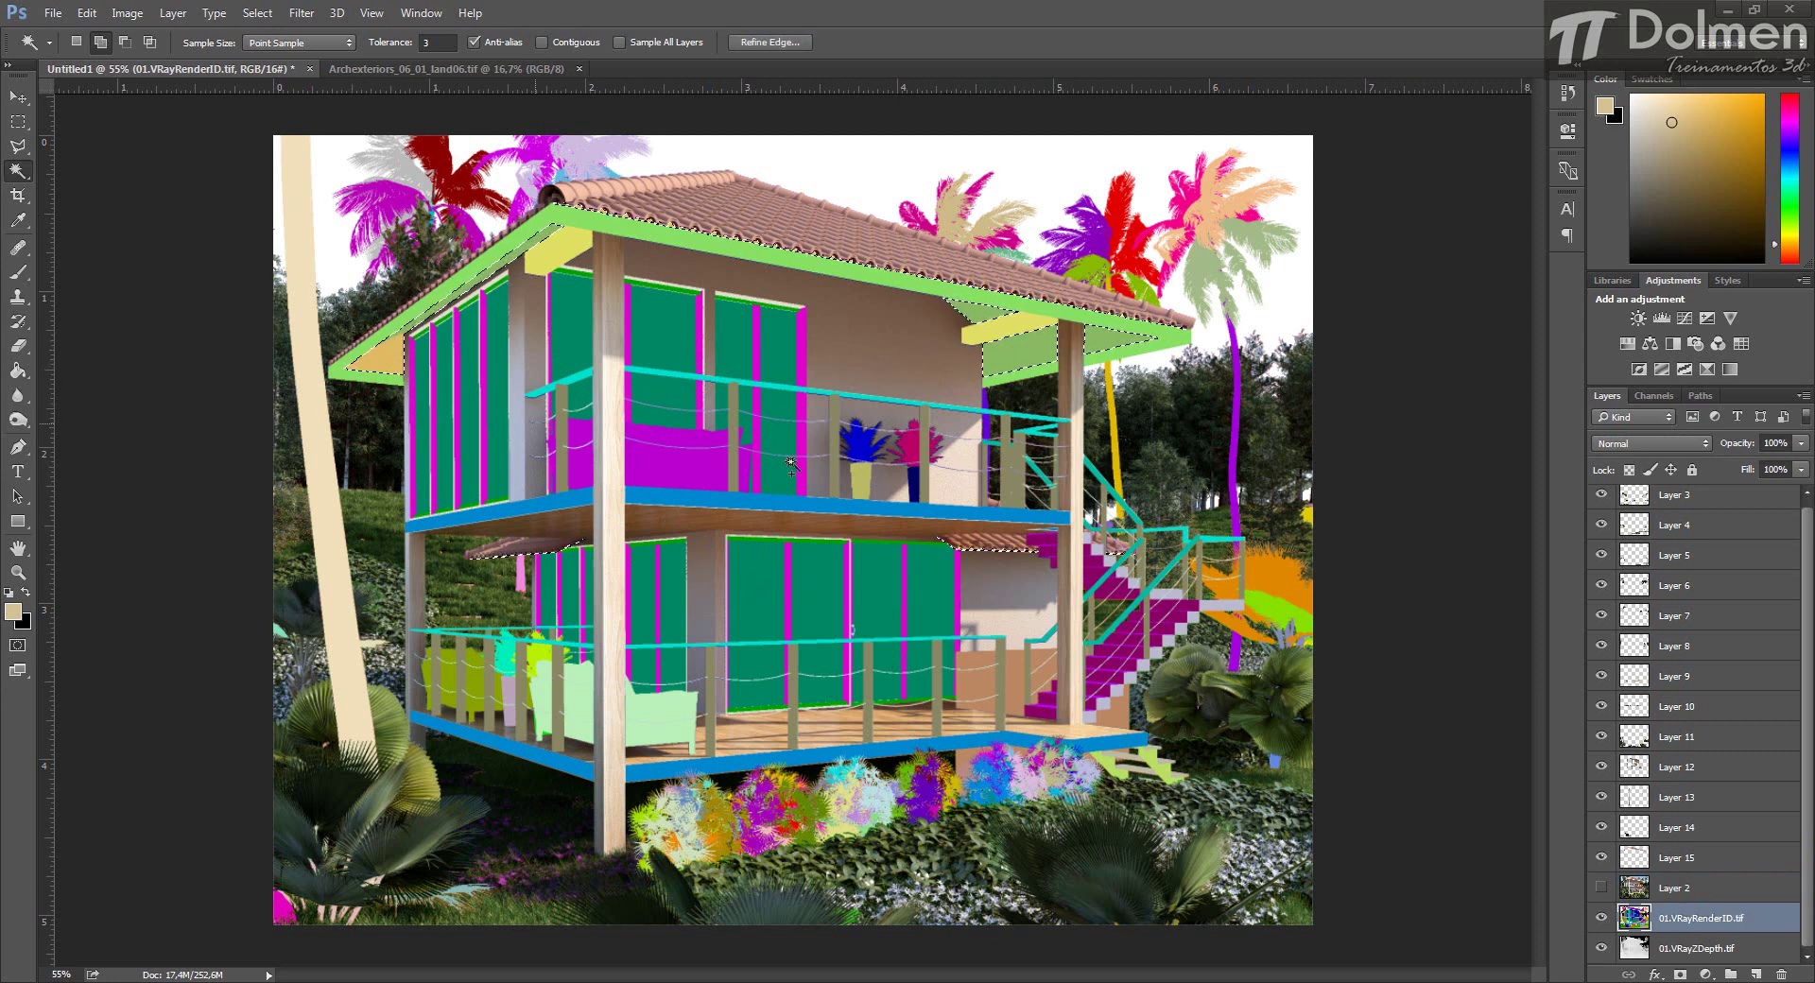
{"action": "left_click", "coordinate": [1688, 892], "text": "ctrl"}
{"action": "key", "text": "ctrl+j"}
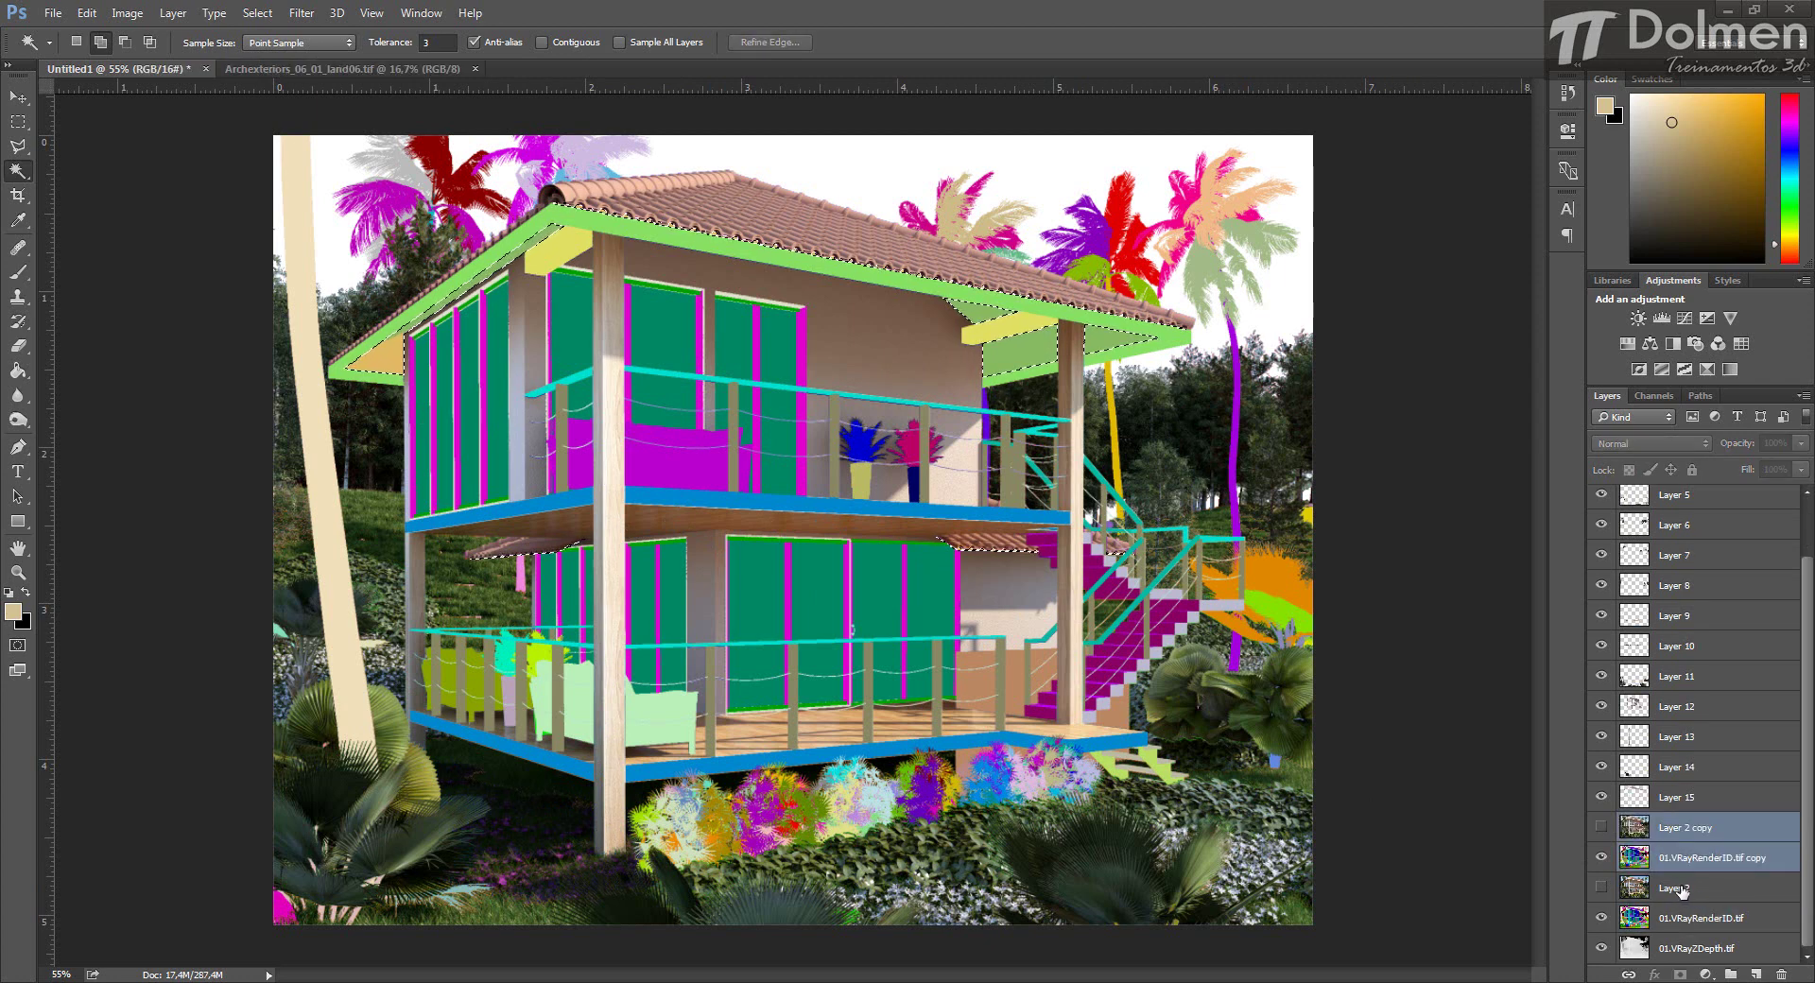
{"action": "key", "text": "ctrl+z"}
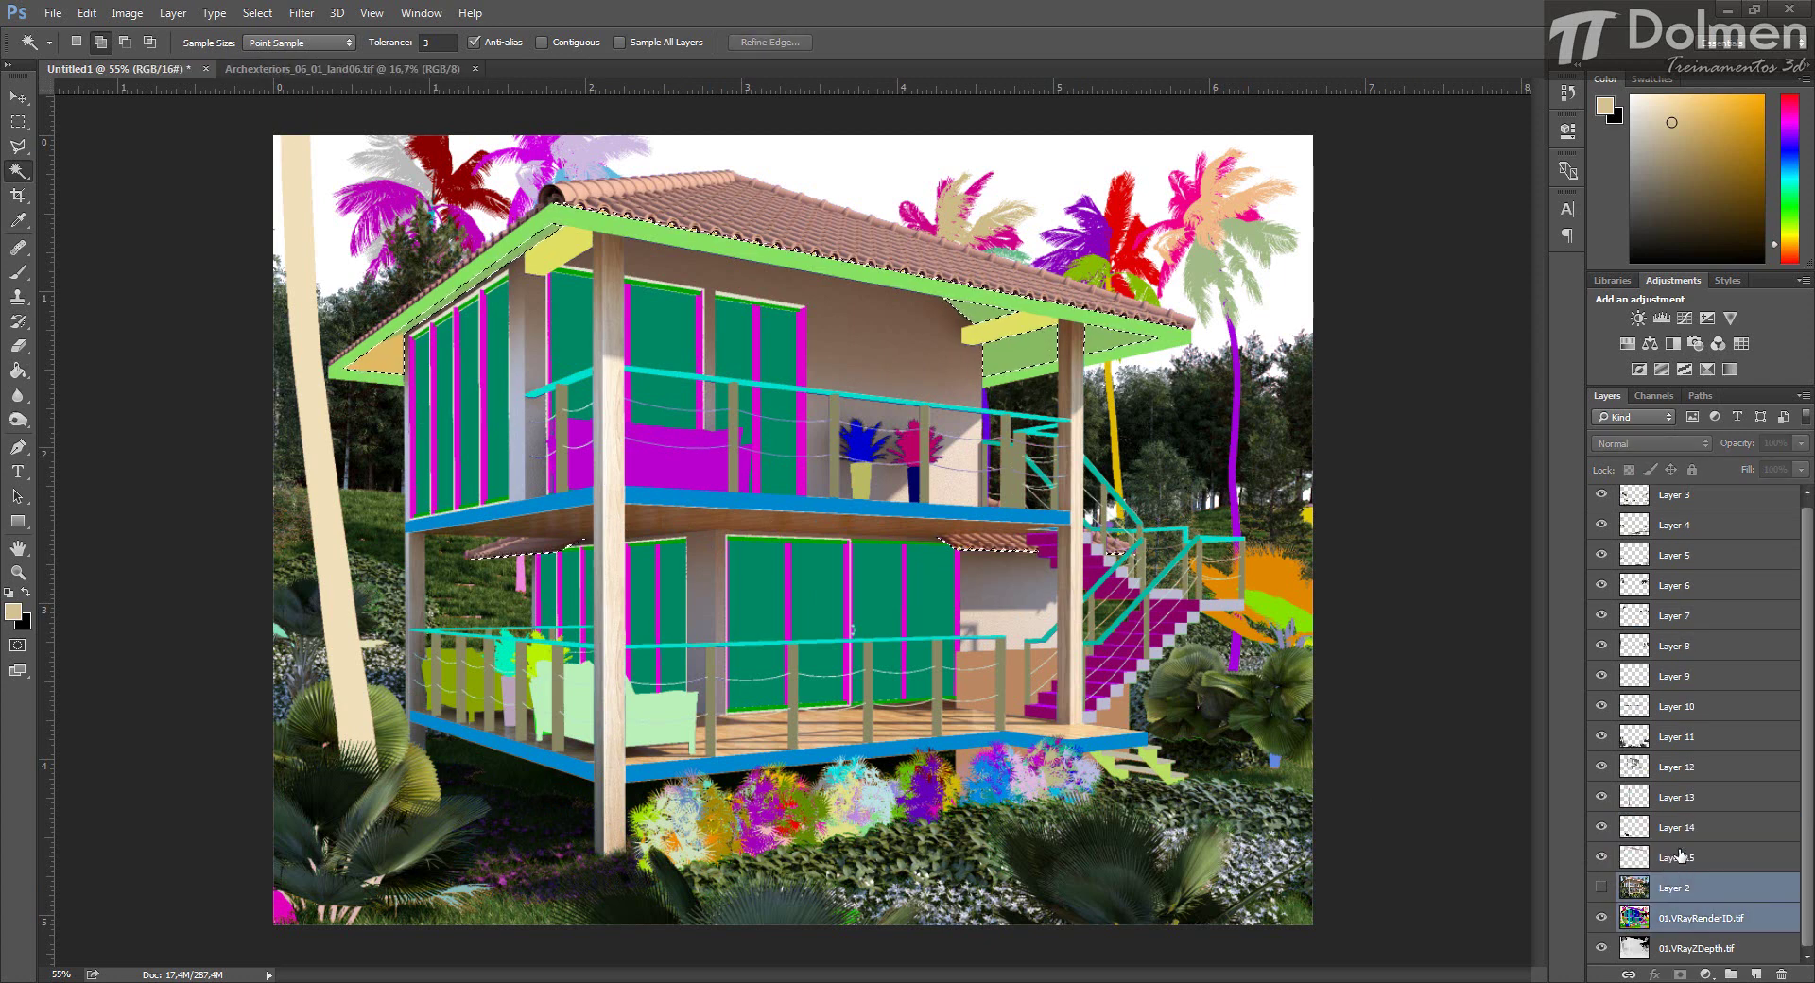
Copy the selected roof undersides from Layer 2 alone to a new layer.
{"action": "left_click", "coordinate": [1674, 890]}
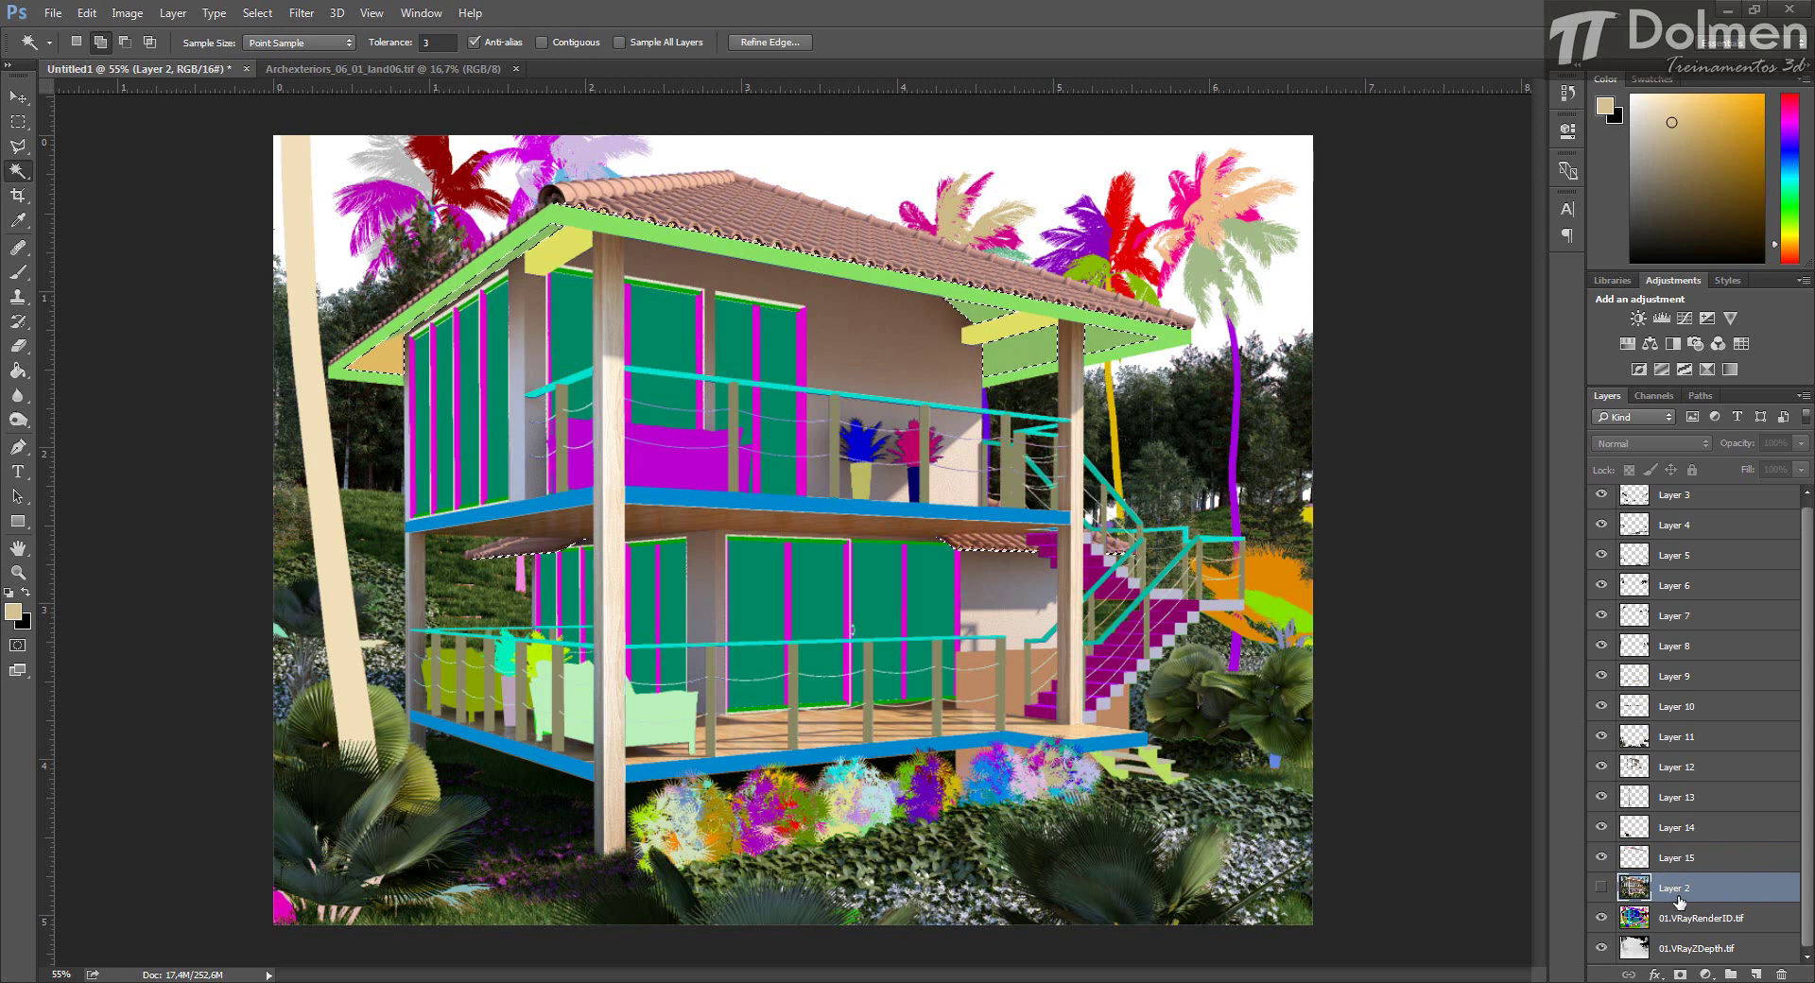
{"action": "key", "text": "ctrl+j"}
Select the pale green and the olive sofas on the lower deck in the RenderID layer and copy them from Layer 2 to a new layer.
{"action": "left_click", "coordinate": [1680, 921]}
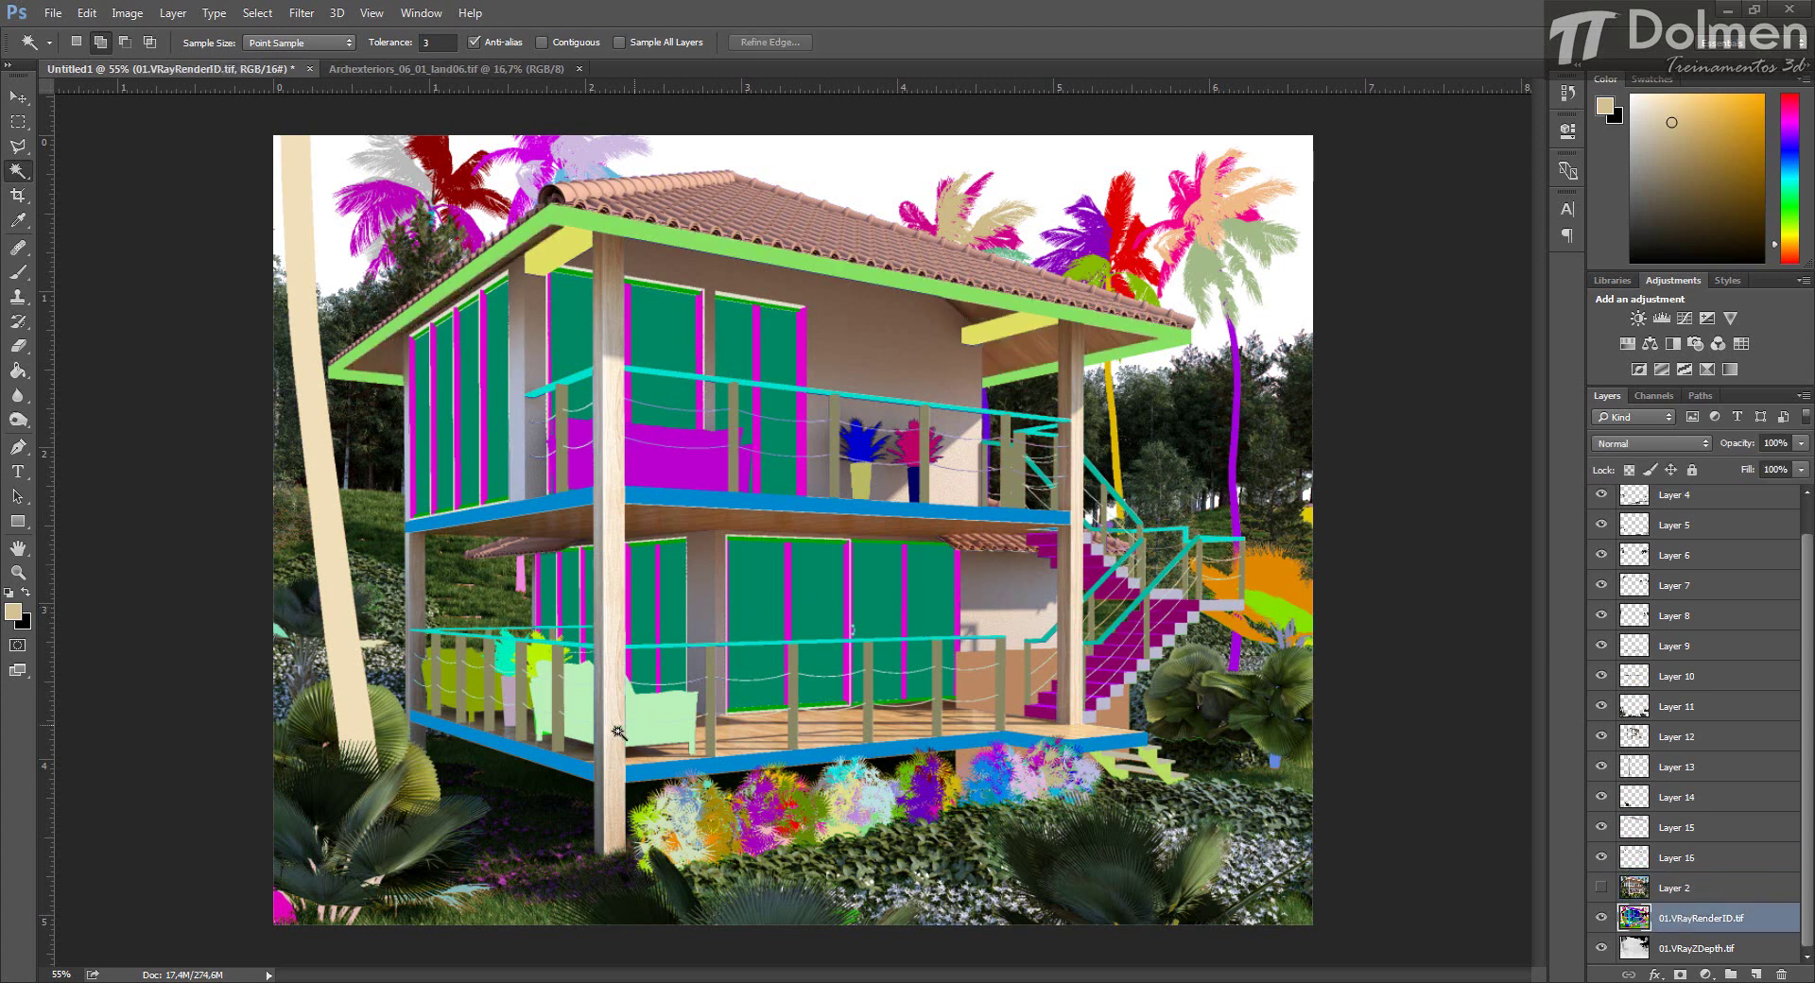
{"action": "left_click", "coordinate": [659, 720]}
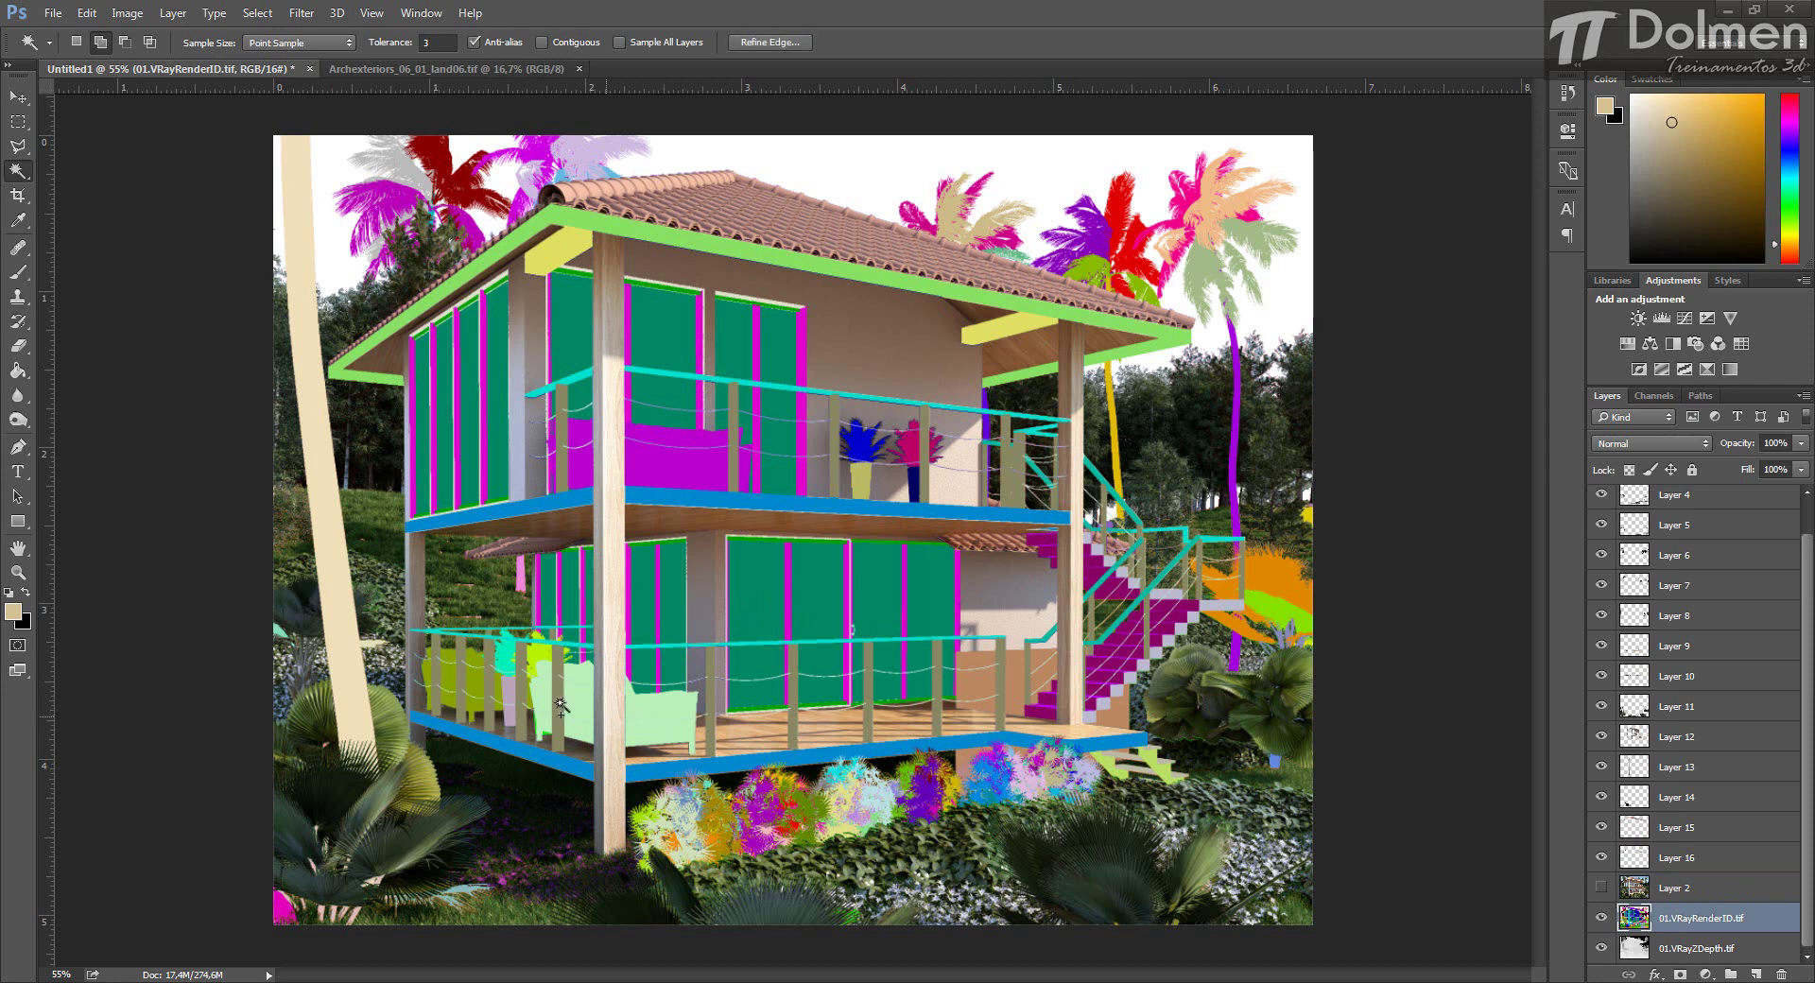
{"action": "left_click", "coordinate": [447, 677]}
{"action": "left_click", "coordinate": [1664, 884]}
{"action": "key", "text": "ctrl+j"}
Select the magenta sofa on the upper balcony in the RenderID layer and copy it from Layer 2 to a new layer.
{"action": "left_click", "coordinate": [1663, 919]}
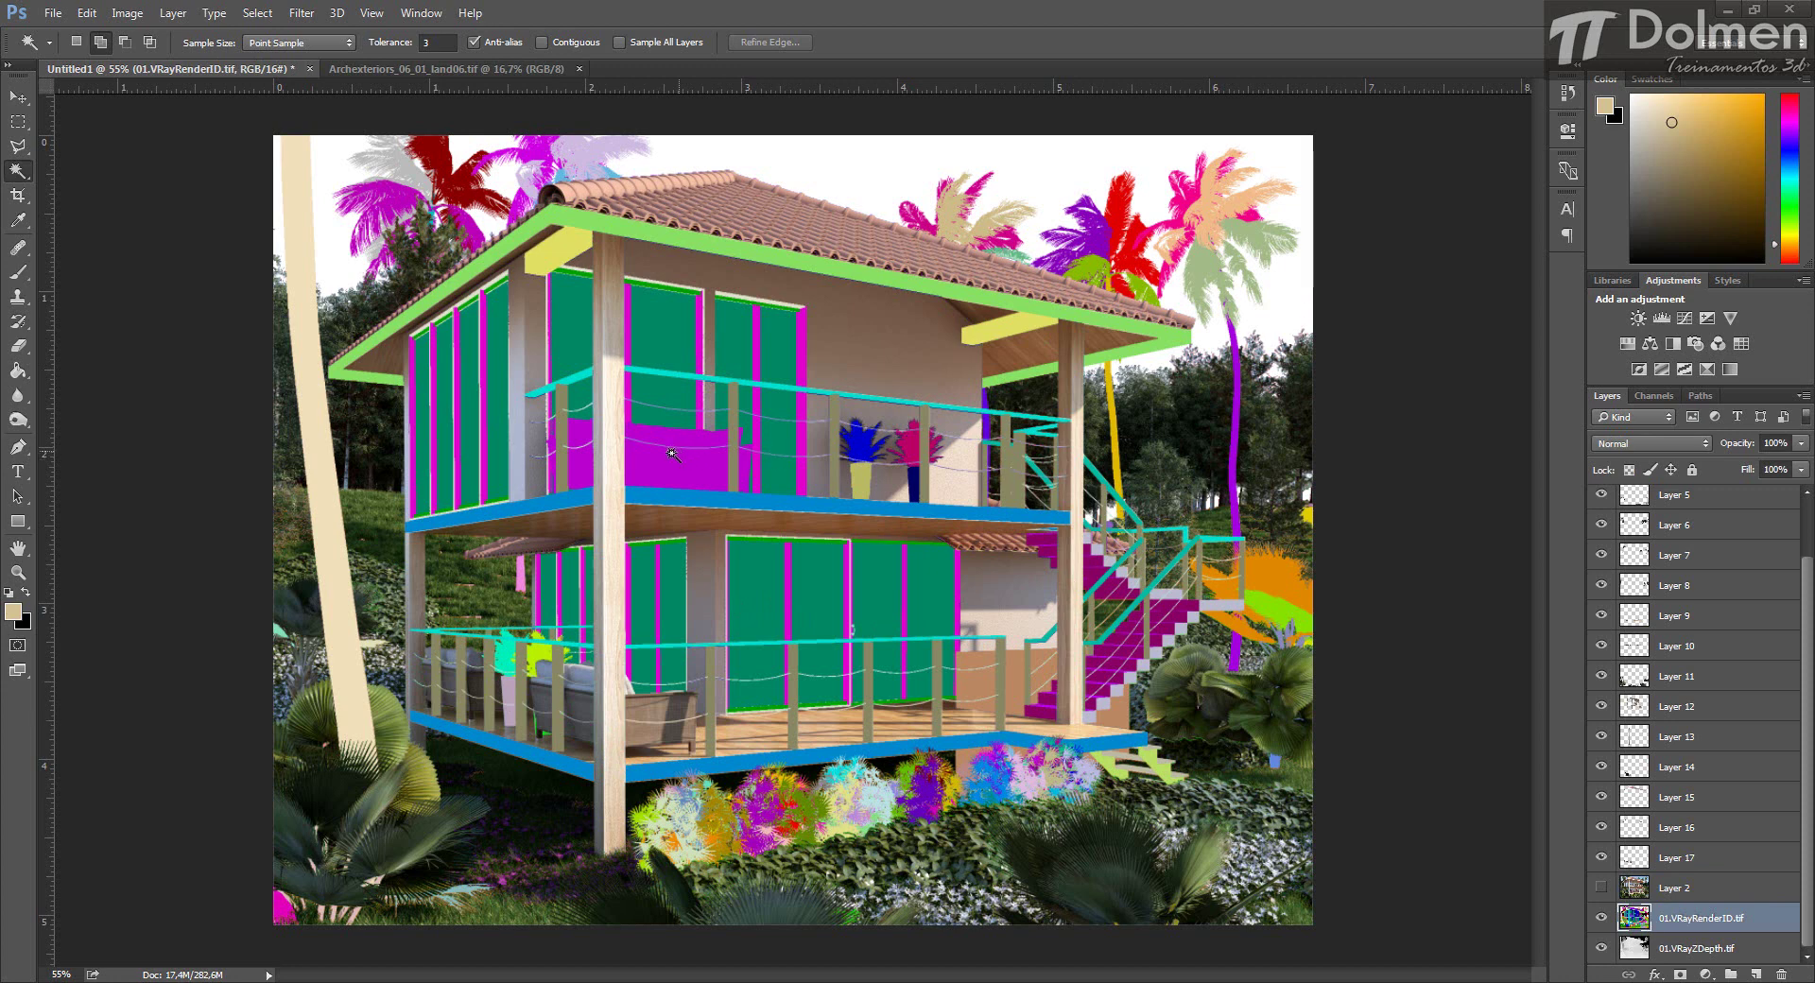
{"action": "left_click", "coordinate": [672, 454]}
{"action": "left_click", "coordinate": [1690, 893]}
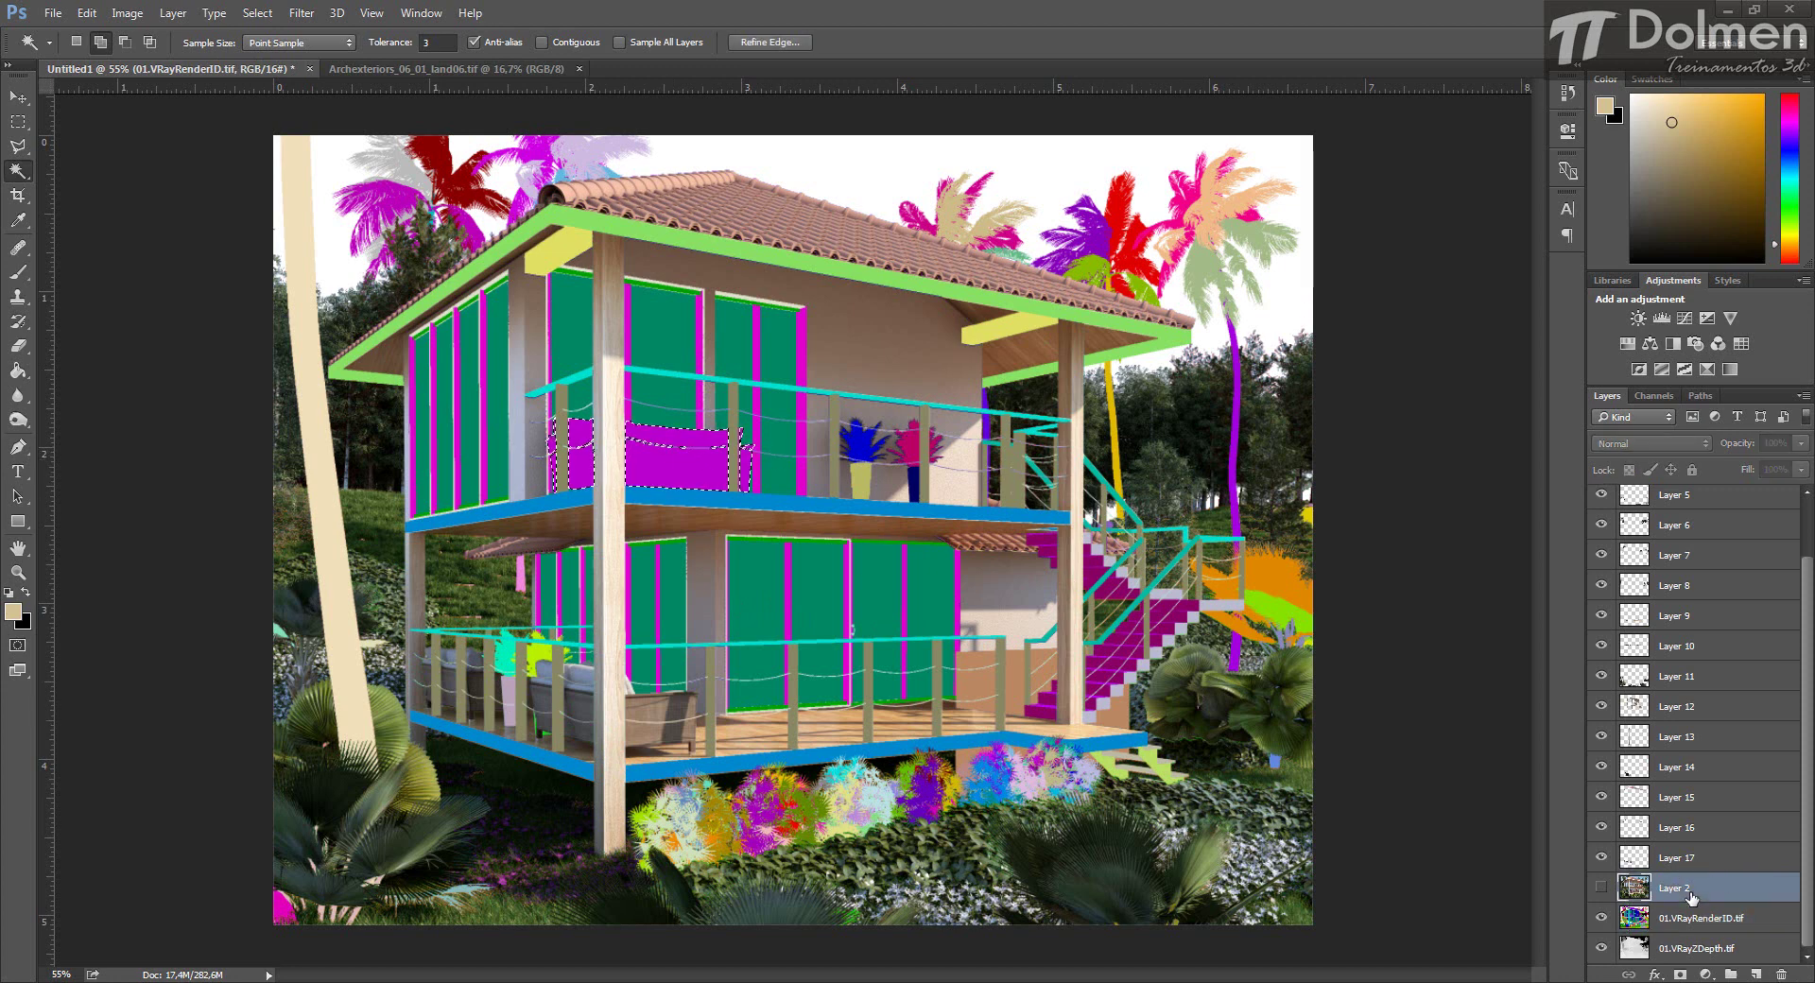
{"action": "key", "text": "ctrl+j"}
Select the exterior staircase in the RenderID layer and copy it from Layer 2 to a new layer.
{"action": "left_click", "coordinate": [1683, 921]}
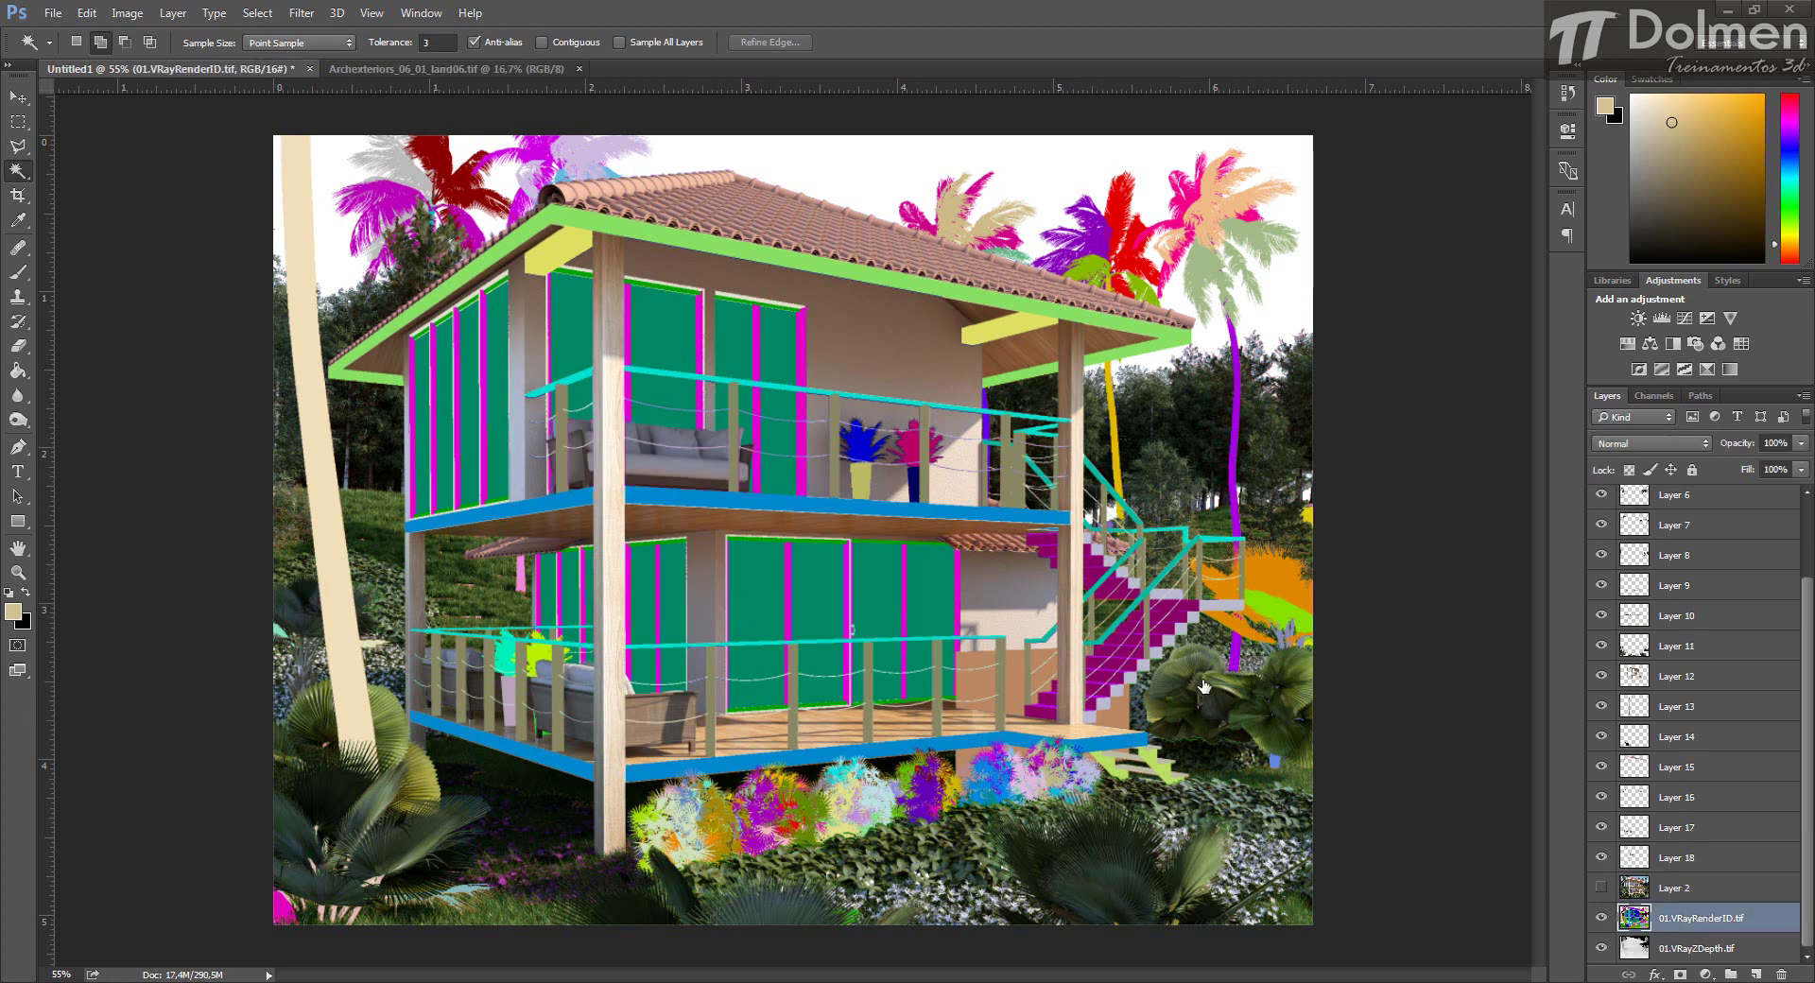
{"action": "left_click", "coordinate": [1209, 605]}
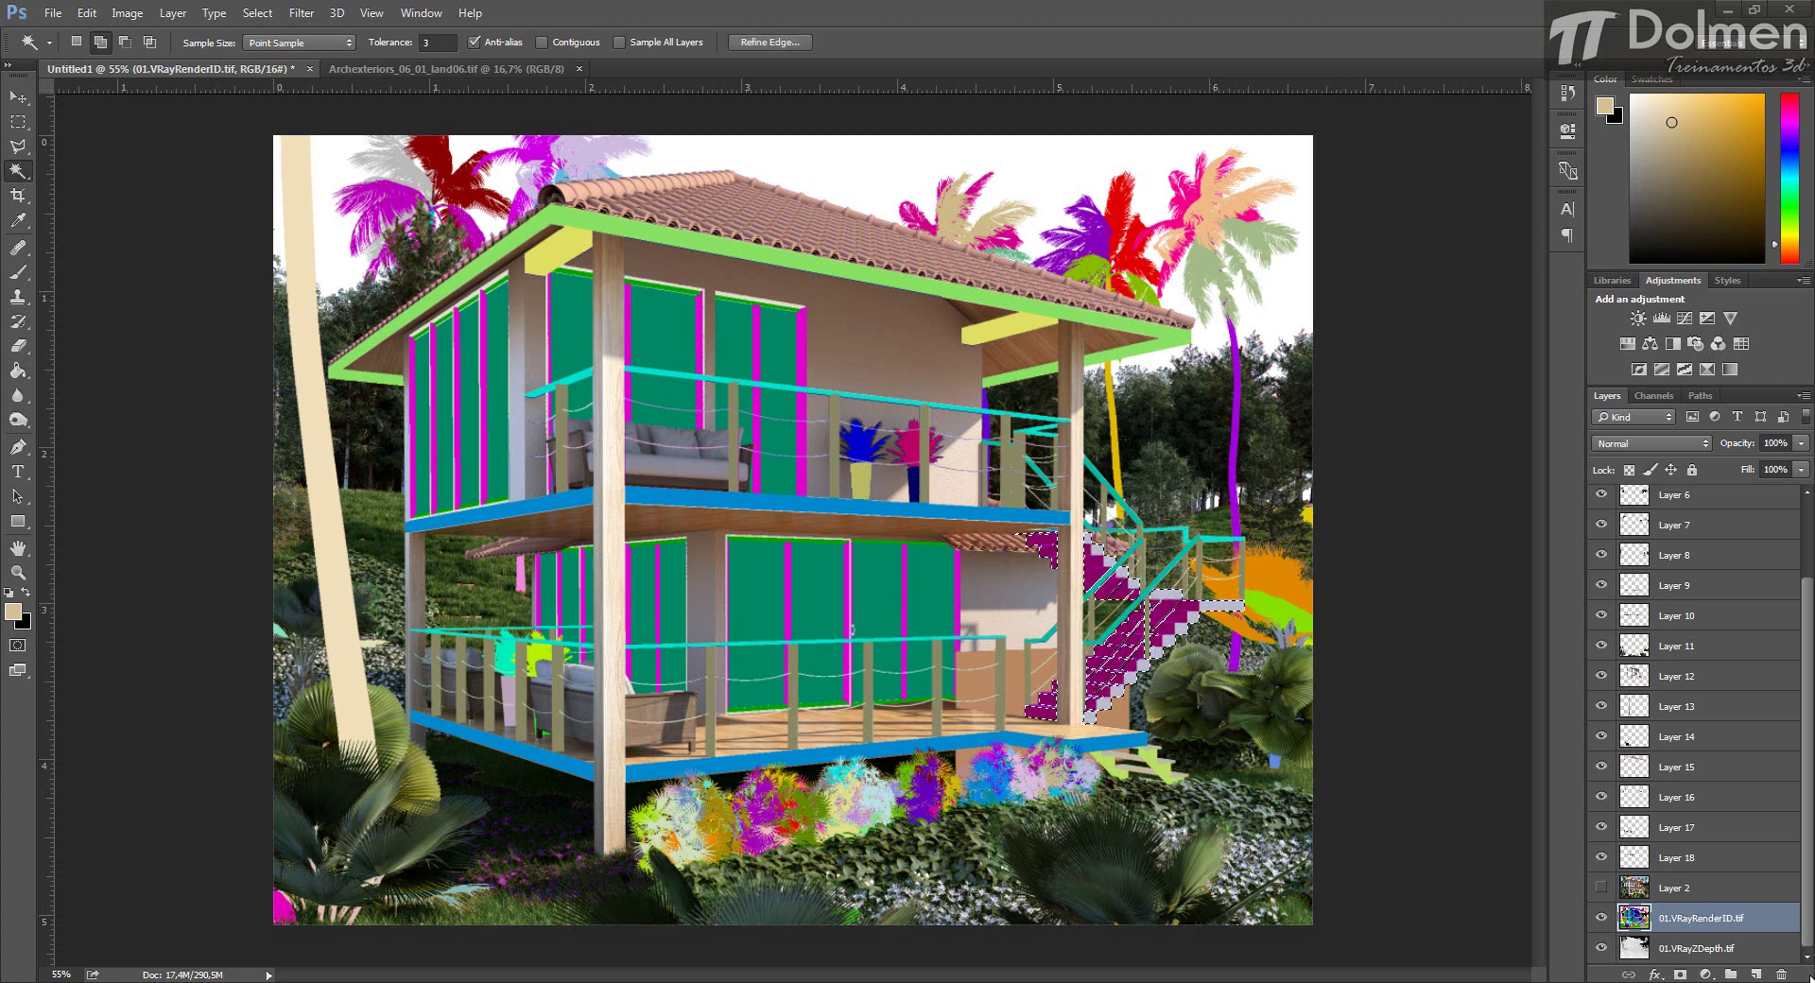
{"action": "left_click", "coordinate": [1676, 898]}
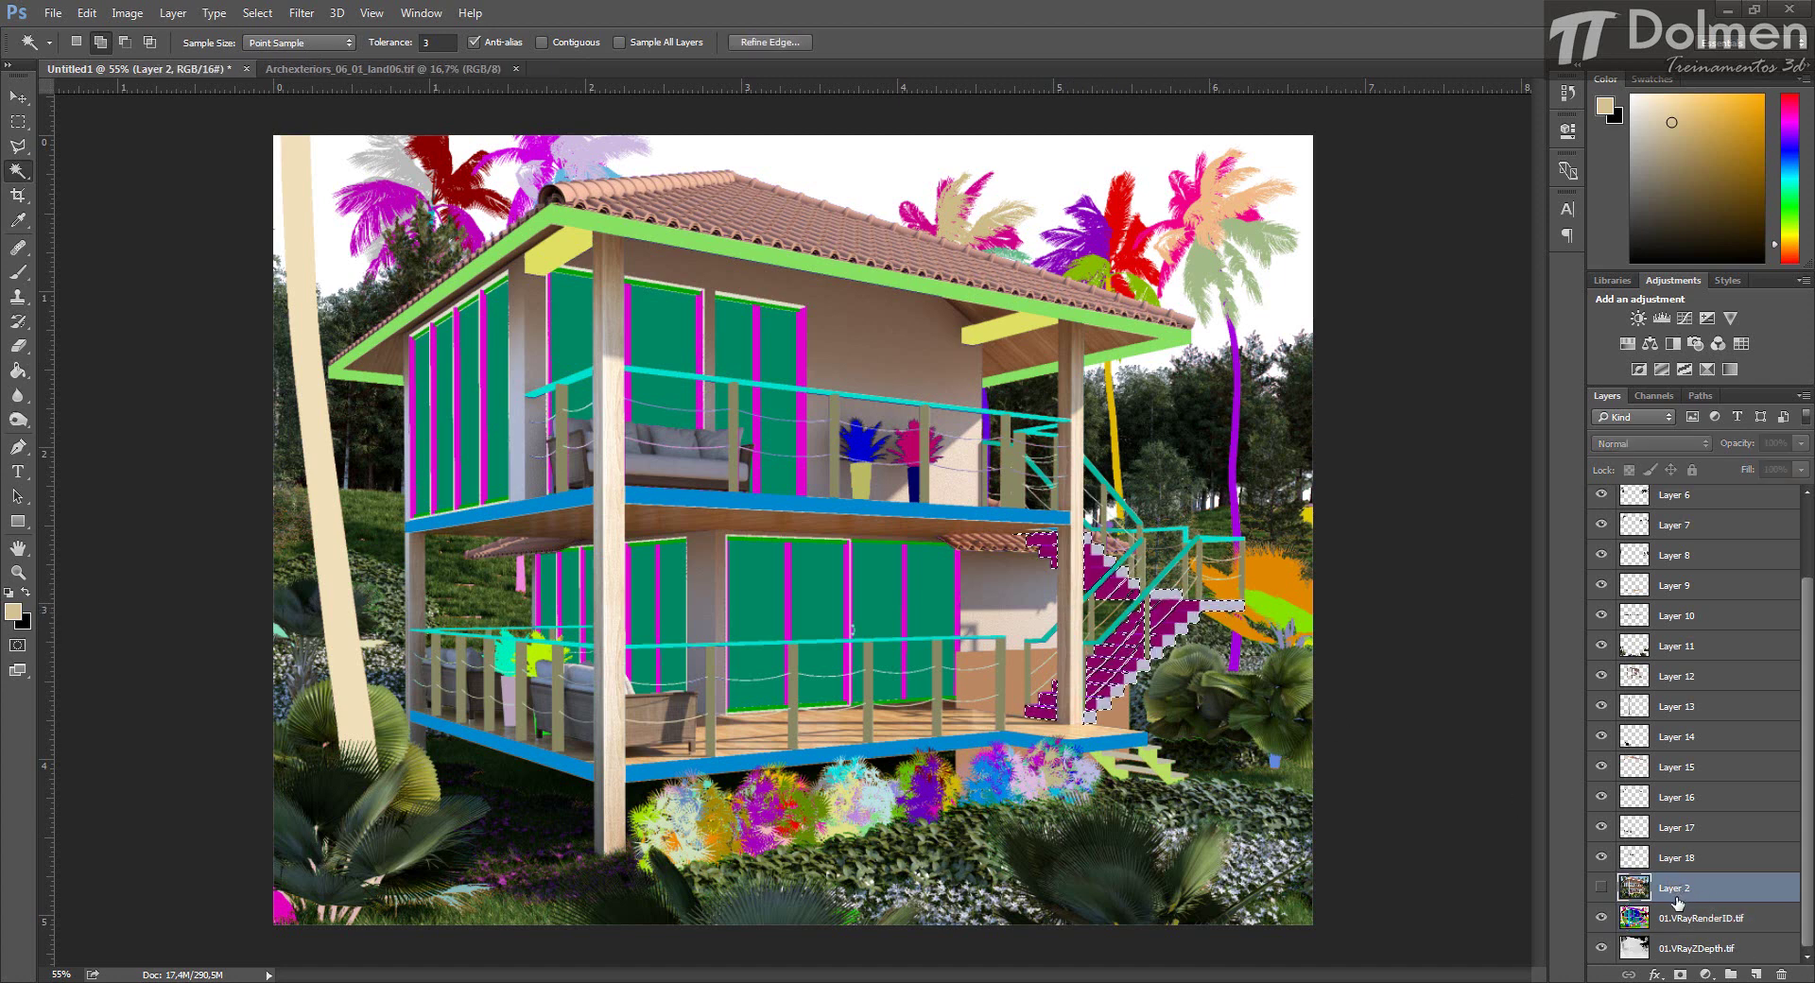
{"action": "key", "text": "ctrl+j"}
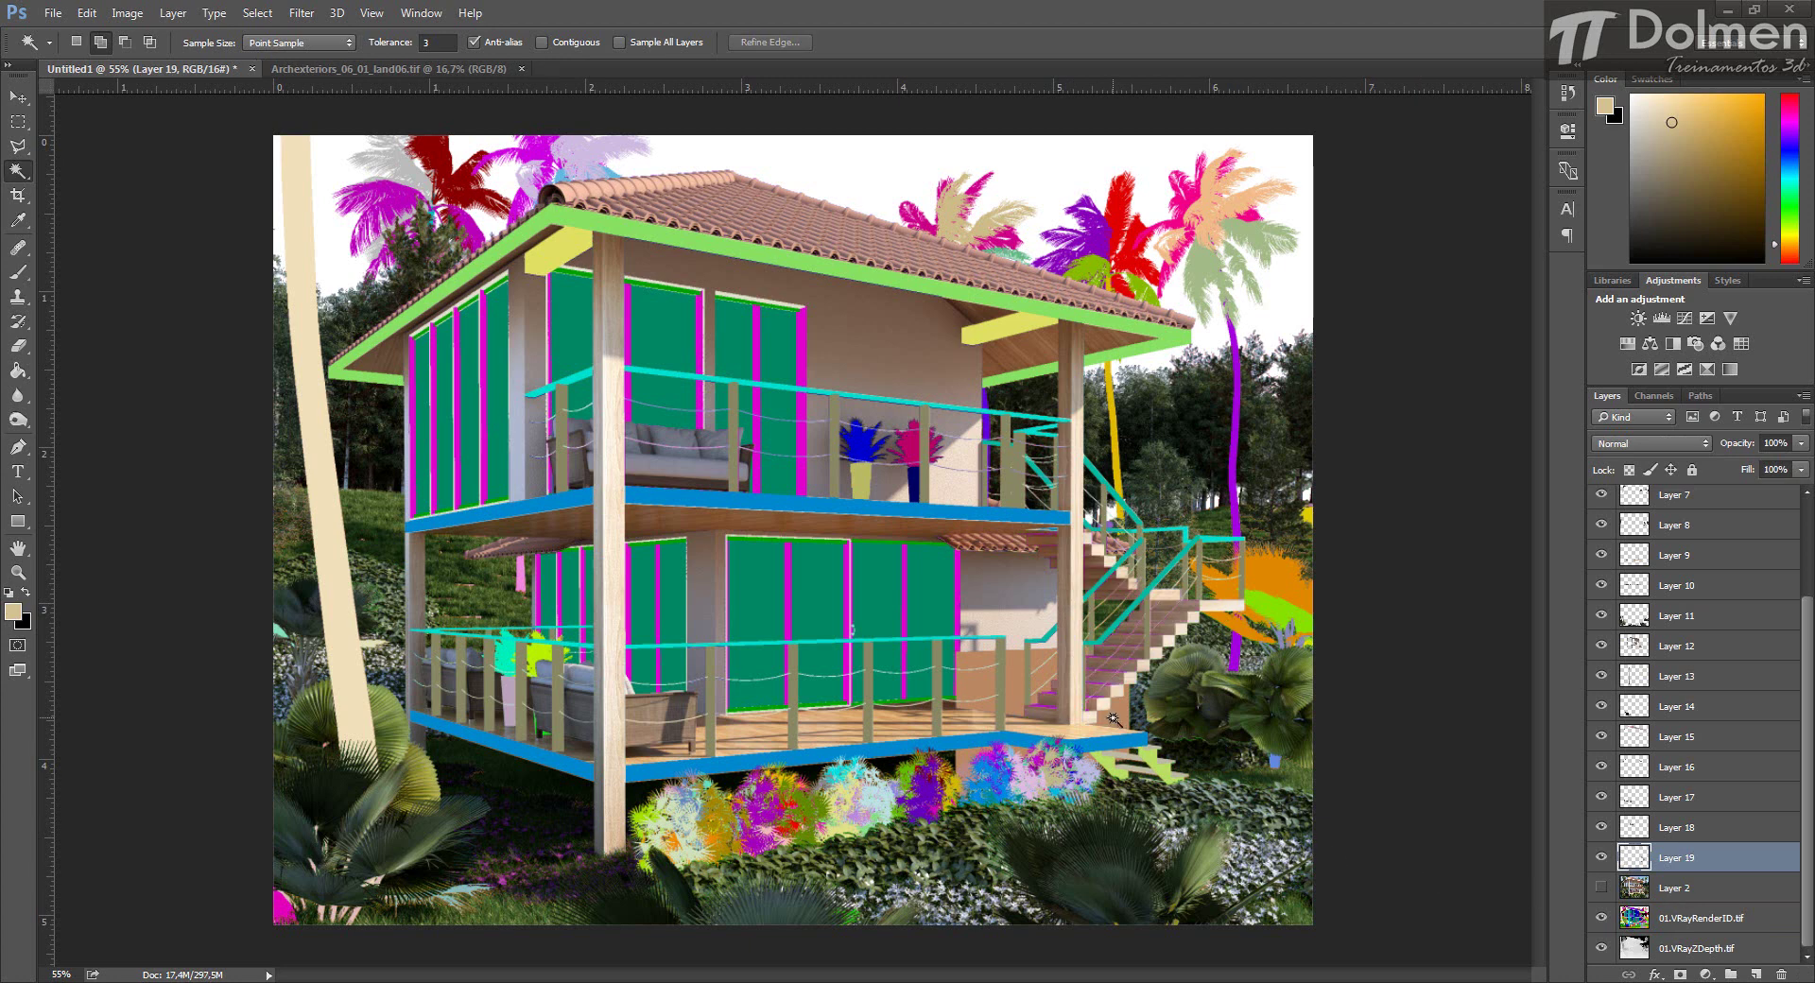
Select the cream palm trunk in front of the house in the RenderID layer and copy it from Layer 2 to a new layer.
{"action": "left_click", "coordinate": [1718, 915]}
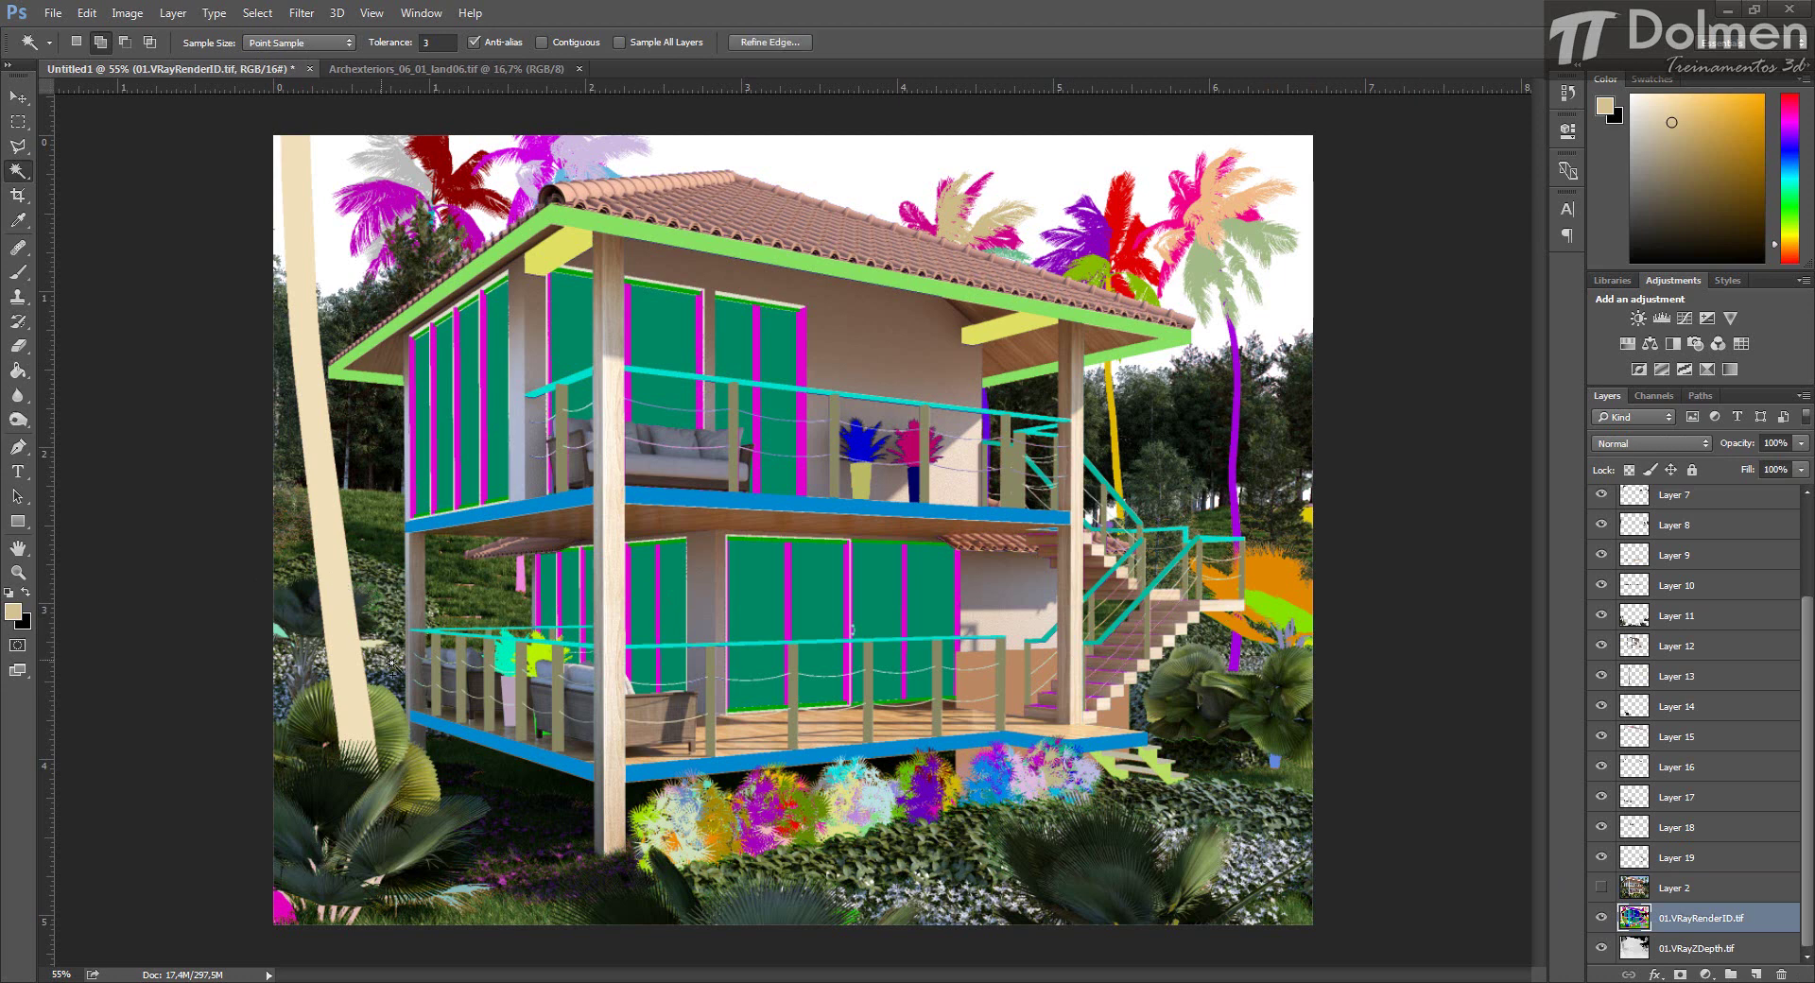
{"action": "left_click", "coordinate": [337, 673]}
{"action": "left_click", "coordinate": [1690, 890]}
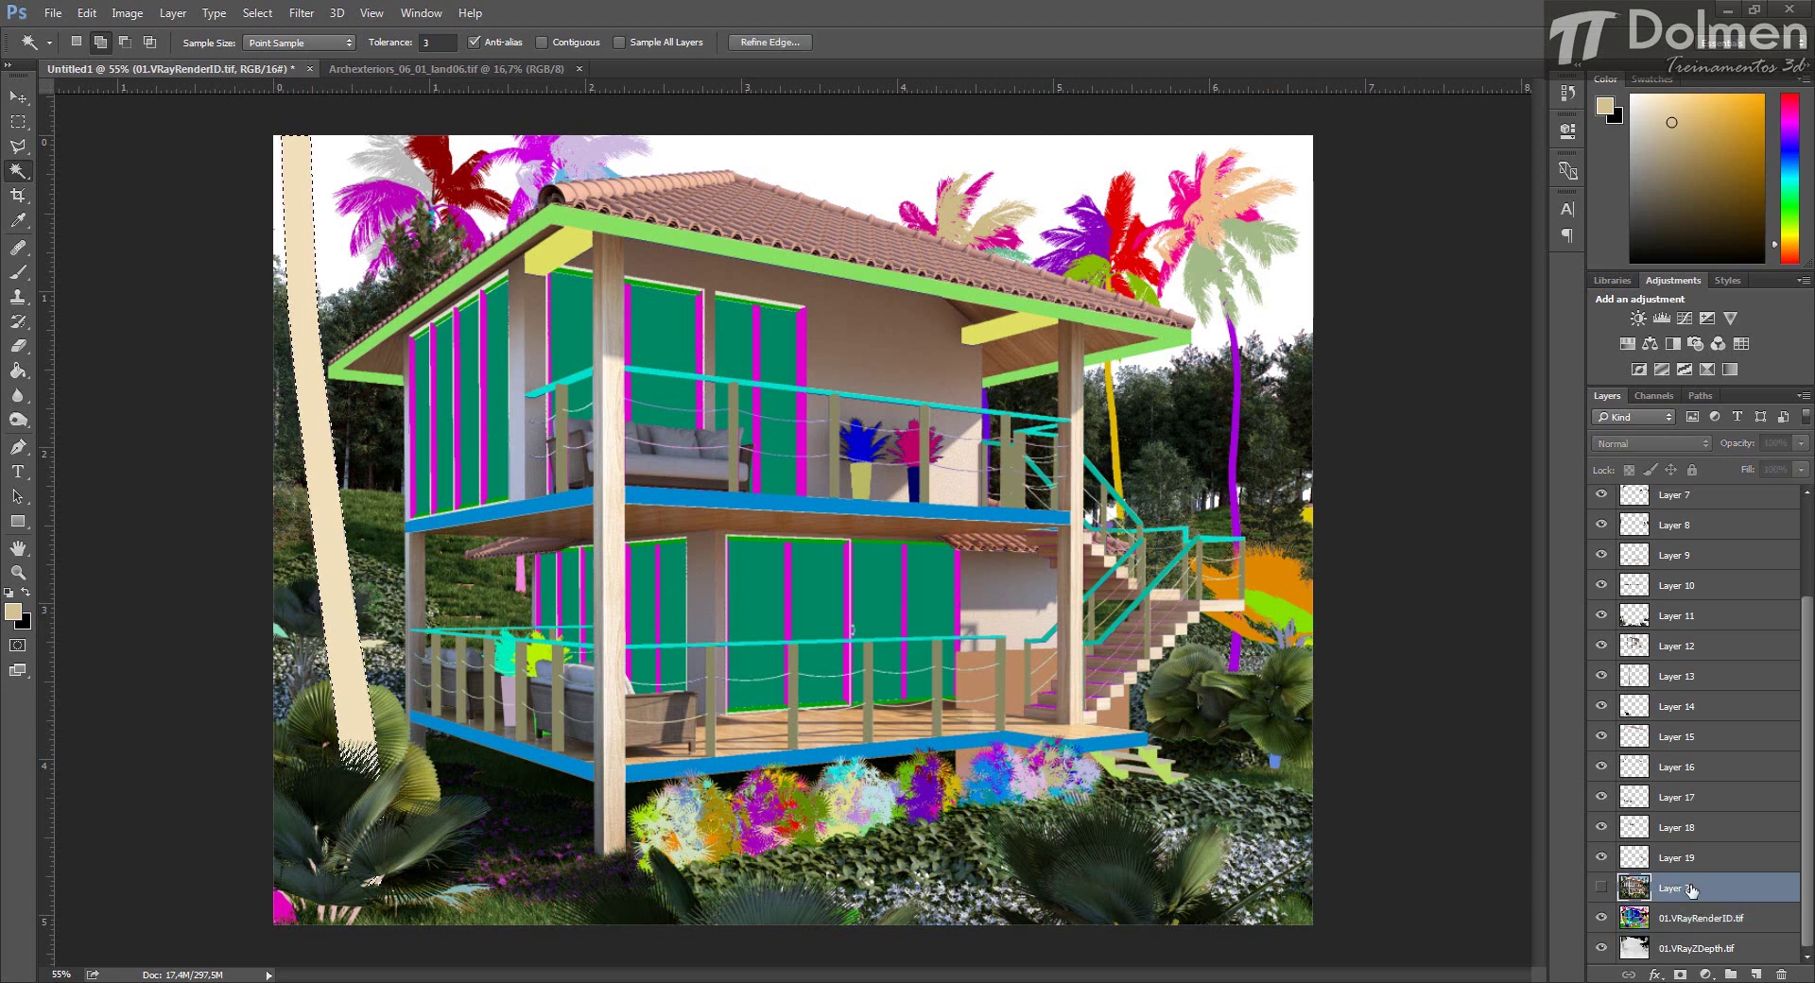
{"action": "key", "text": "ctrl+j"}
Reactivate the RenderID layer and briefly show Layer 2 to check which elements still need separating, hiding it again.
{"action": "left_click", "coordinate": [1692, 918]}
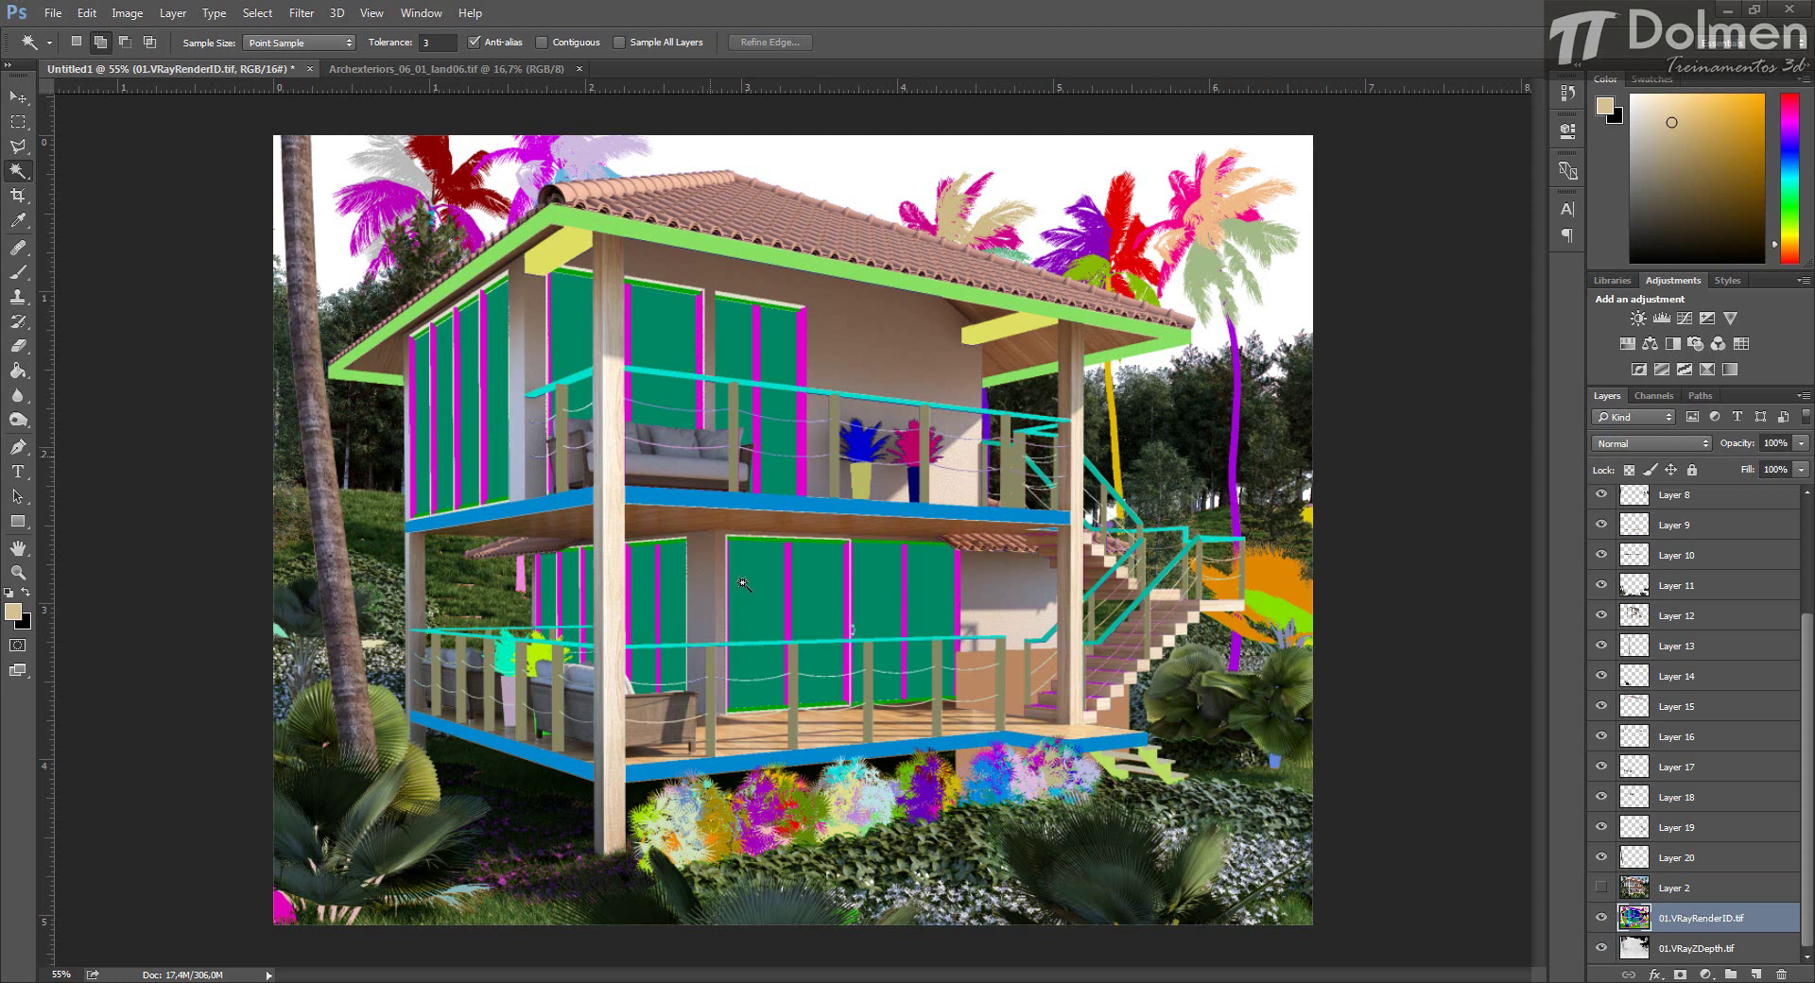
{"action": "left_click", "coordinate": [1602, 888]}
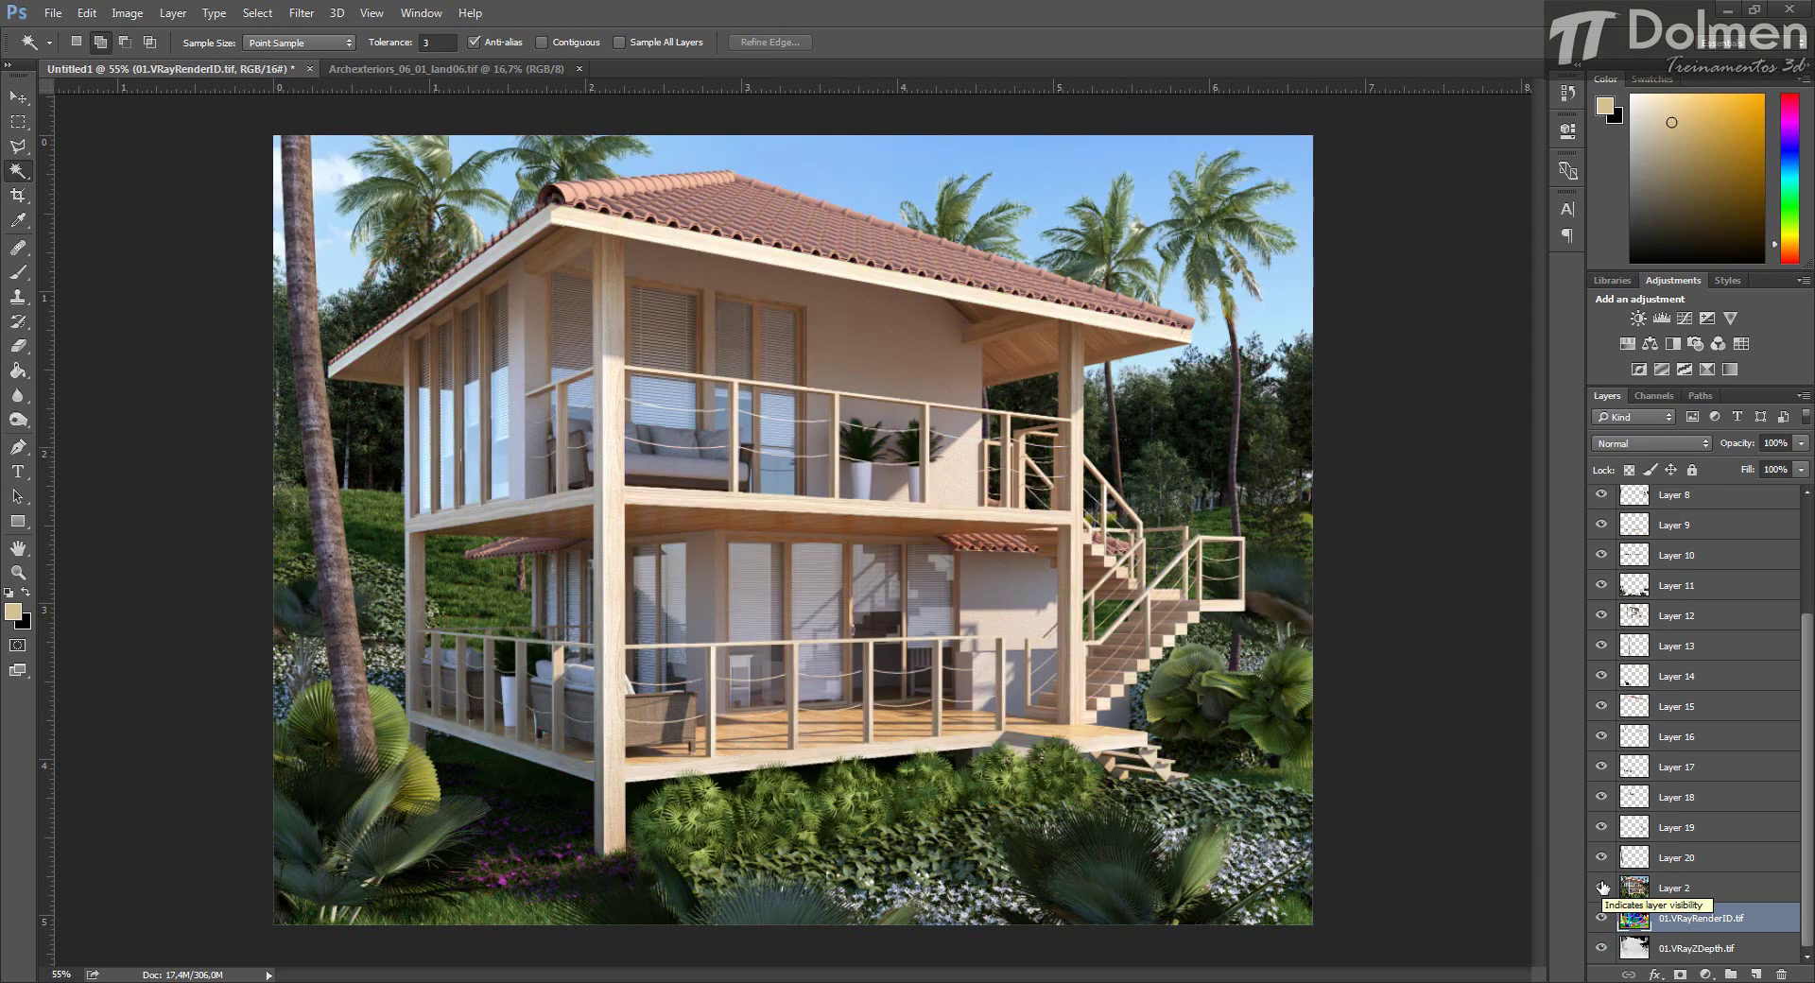
{"action": "left_click", "coordinate": [1602, 887]}
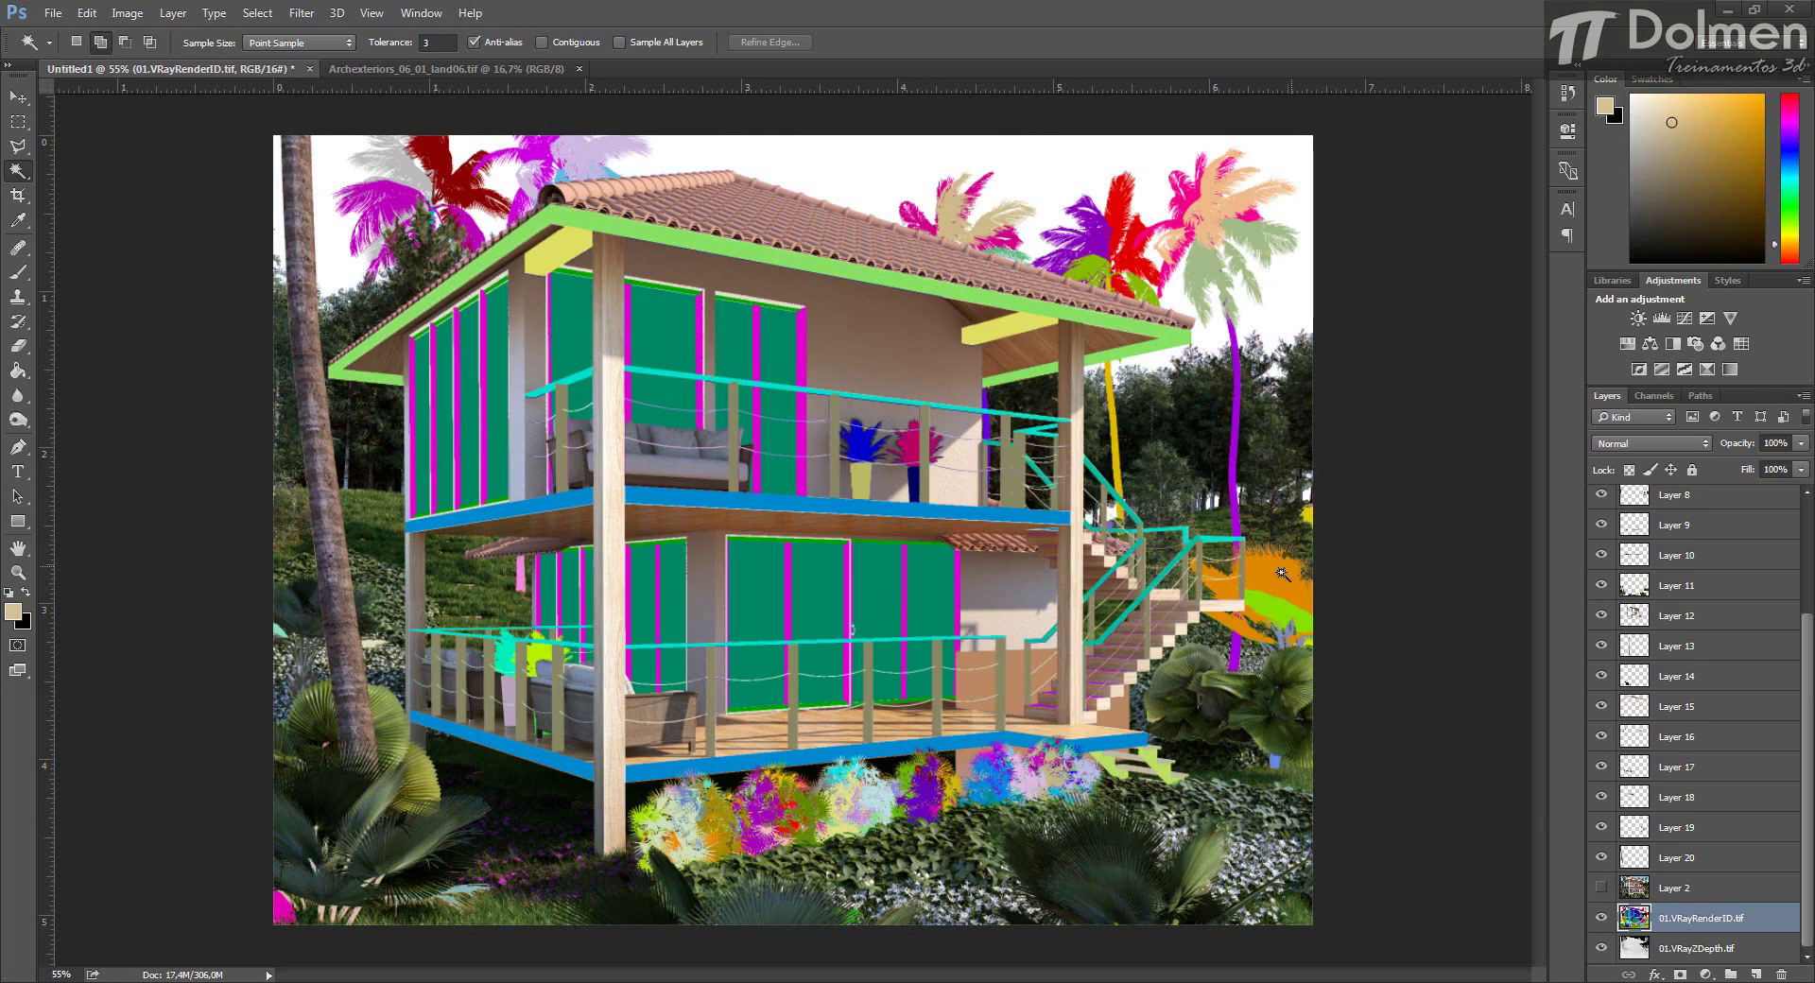
Select the multicoloured crowns of the three palms behind the house's right side in the RenderID layer, checking them briefly against Layer 2.
{"action": "left_click", "coordinate": [1601, 887]}
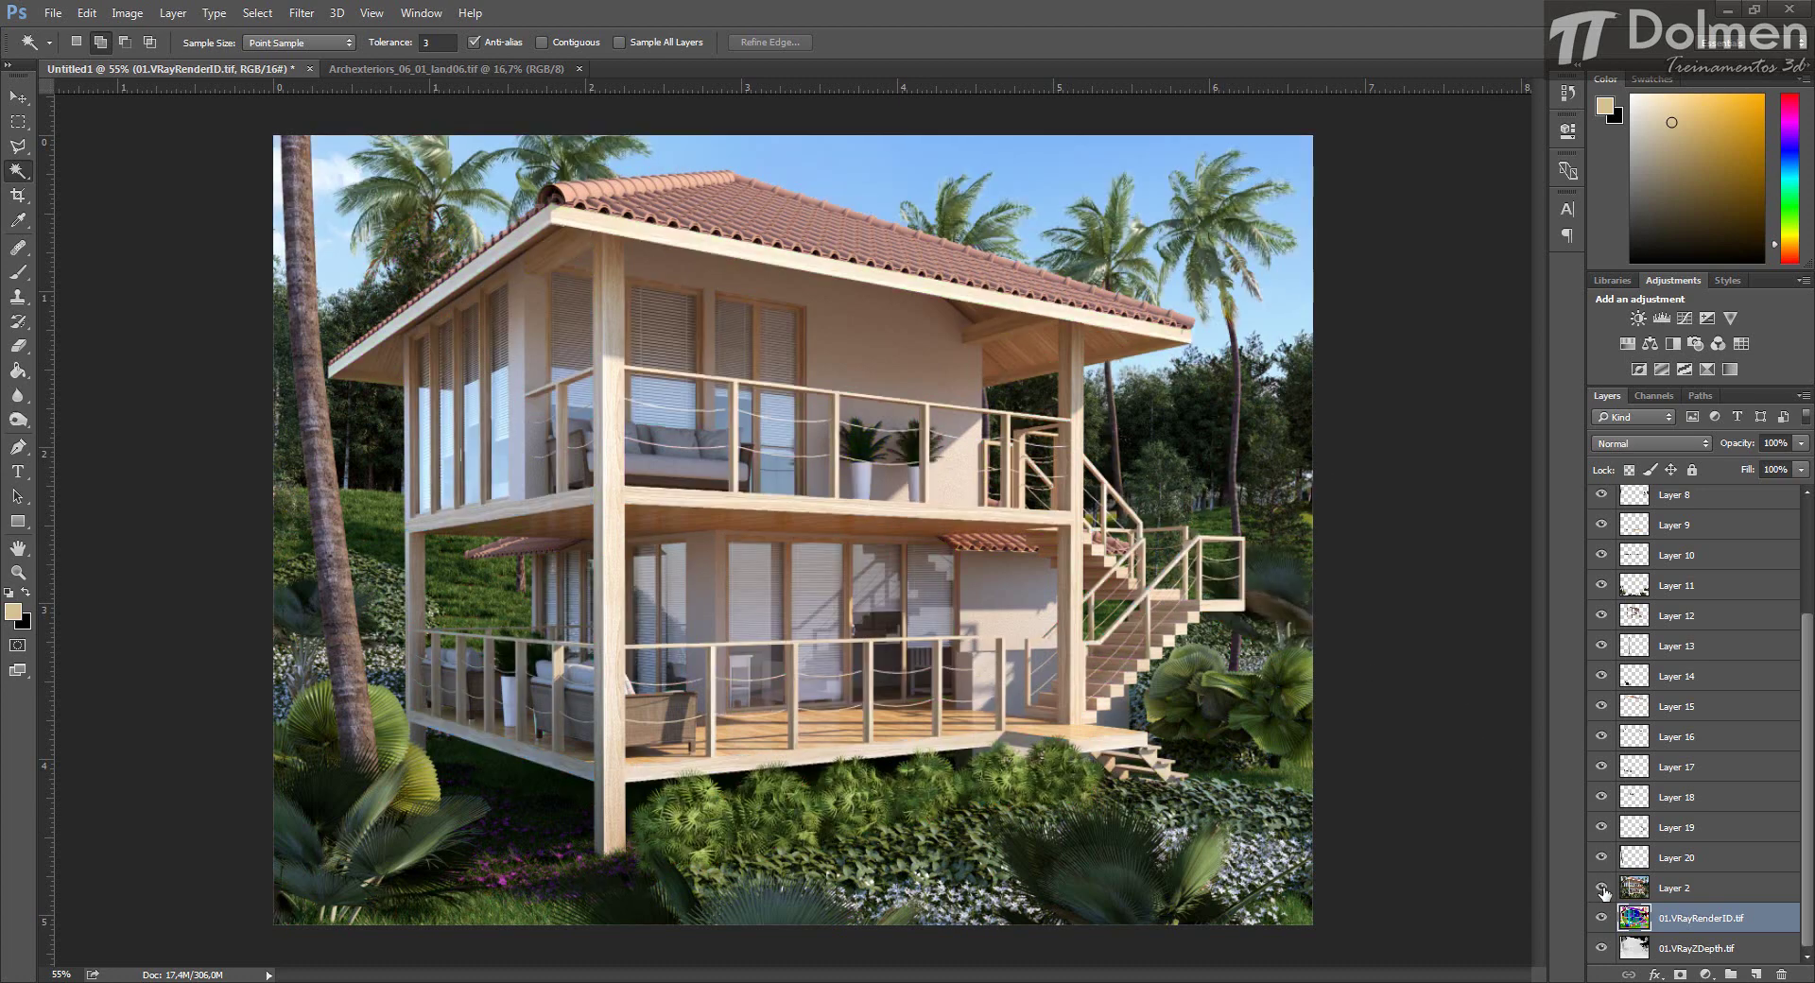
{"action": "left_click", "coordinate": [1600, 888]}
{"action": "scroll", "coordinate": [1187, 237], "scroll_direction": "up", "scroll_amount": 3}
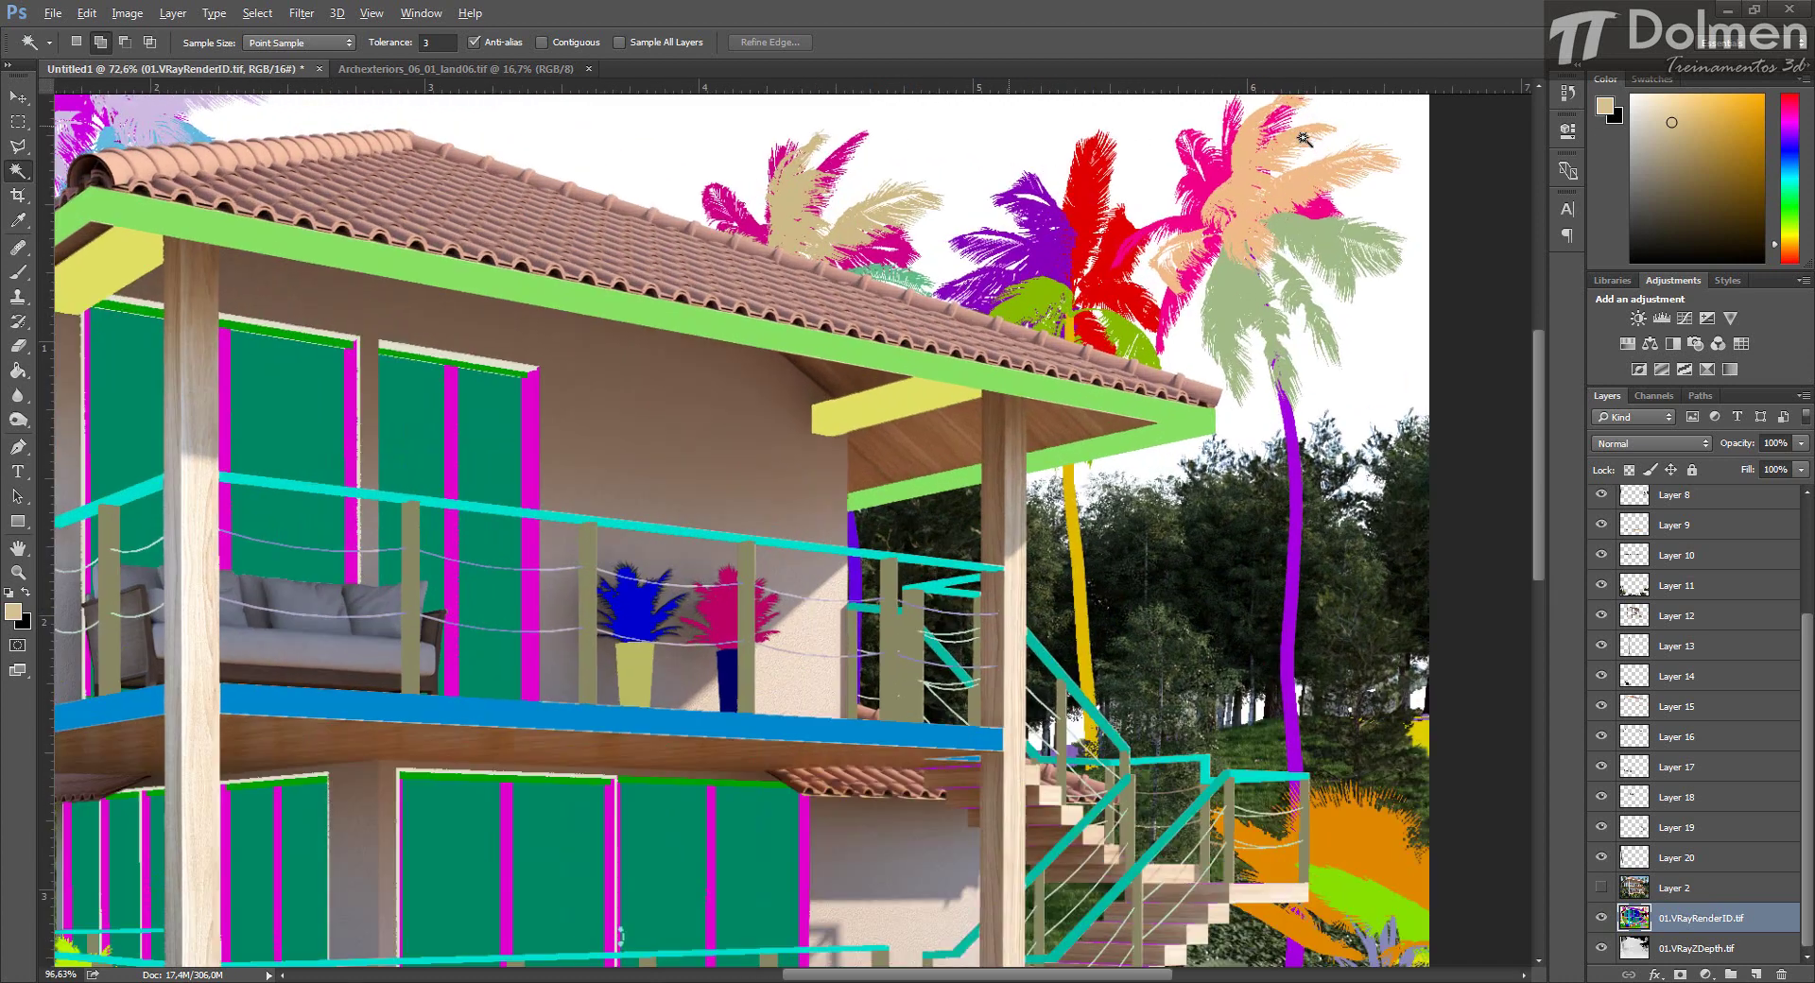
{"action": "left_click", "coordinate": [1244, 199]}
{"action": "left_click", "coordinate": [1199, 259]}
{"action": "left_click", "coordinate": [1220, 301]}
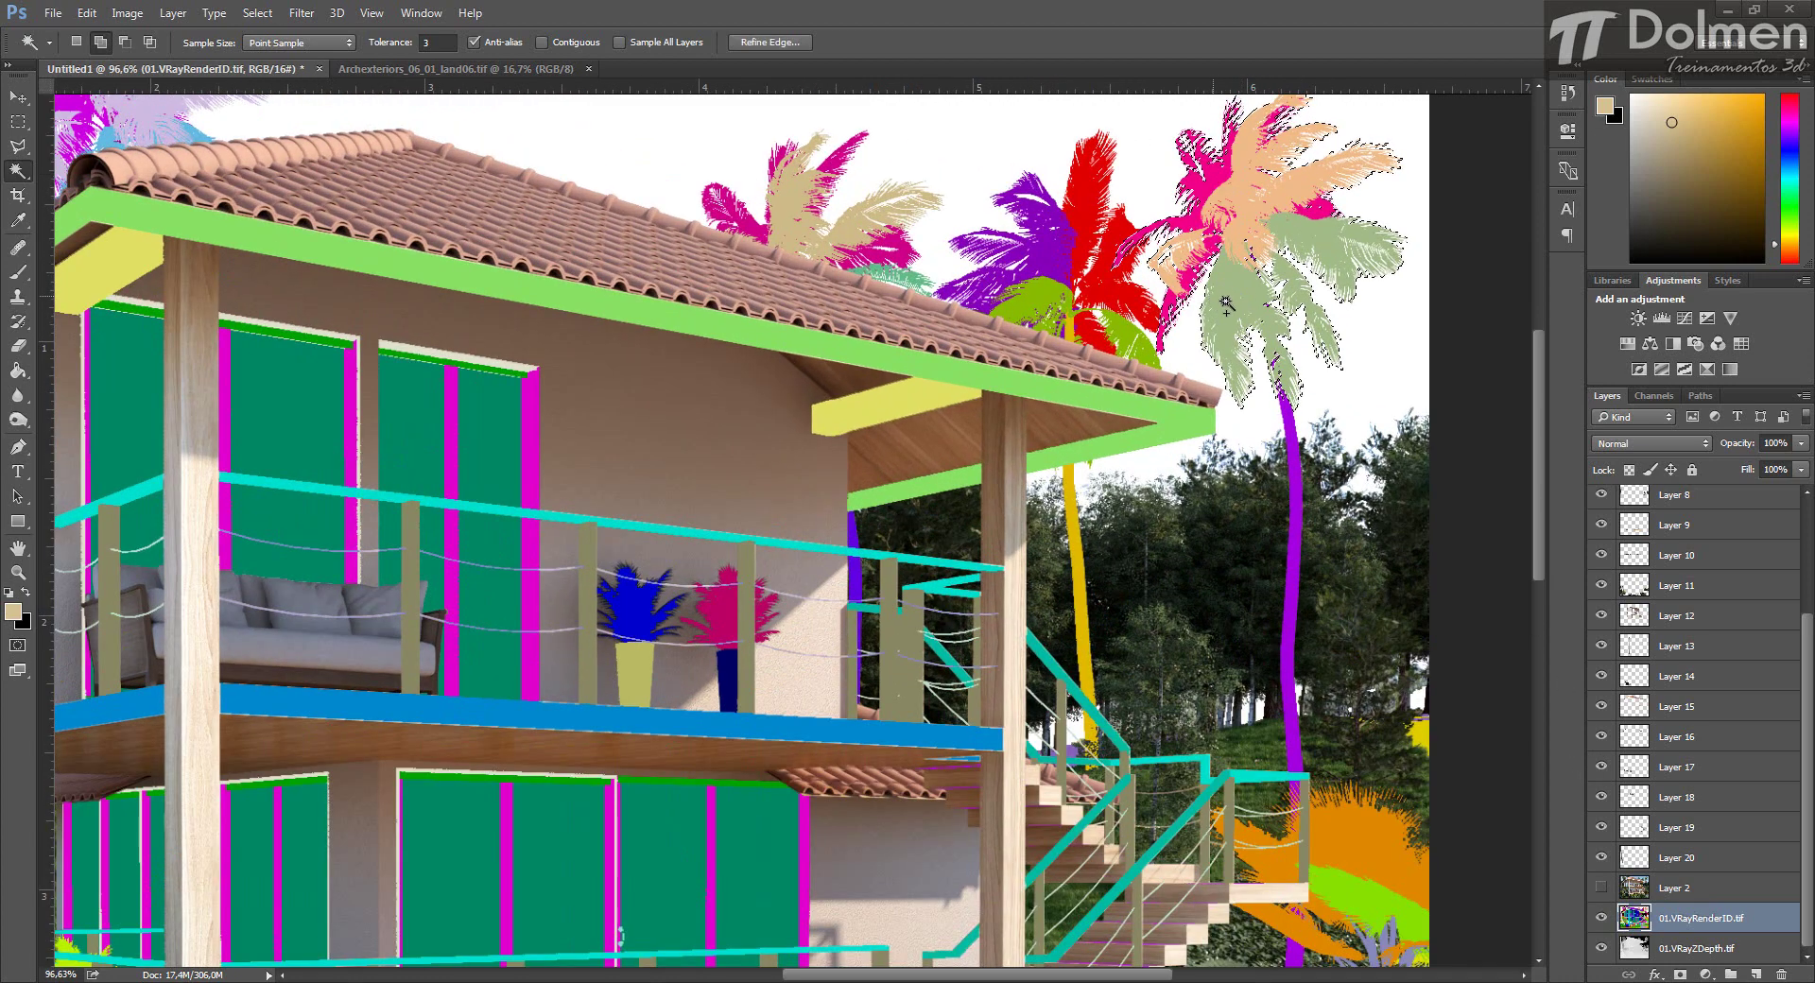
{"action": "left_click", "coordinate": [1093, 216]}
{"action": "left_click", "coordinate": [1016, 232]}
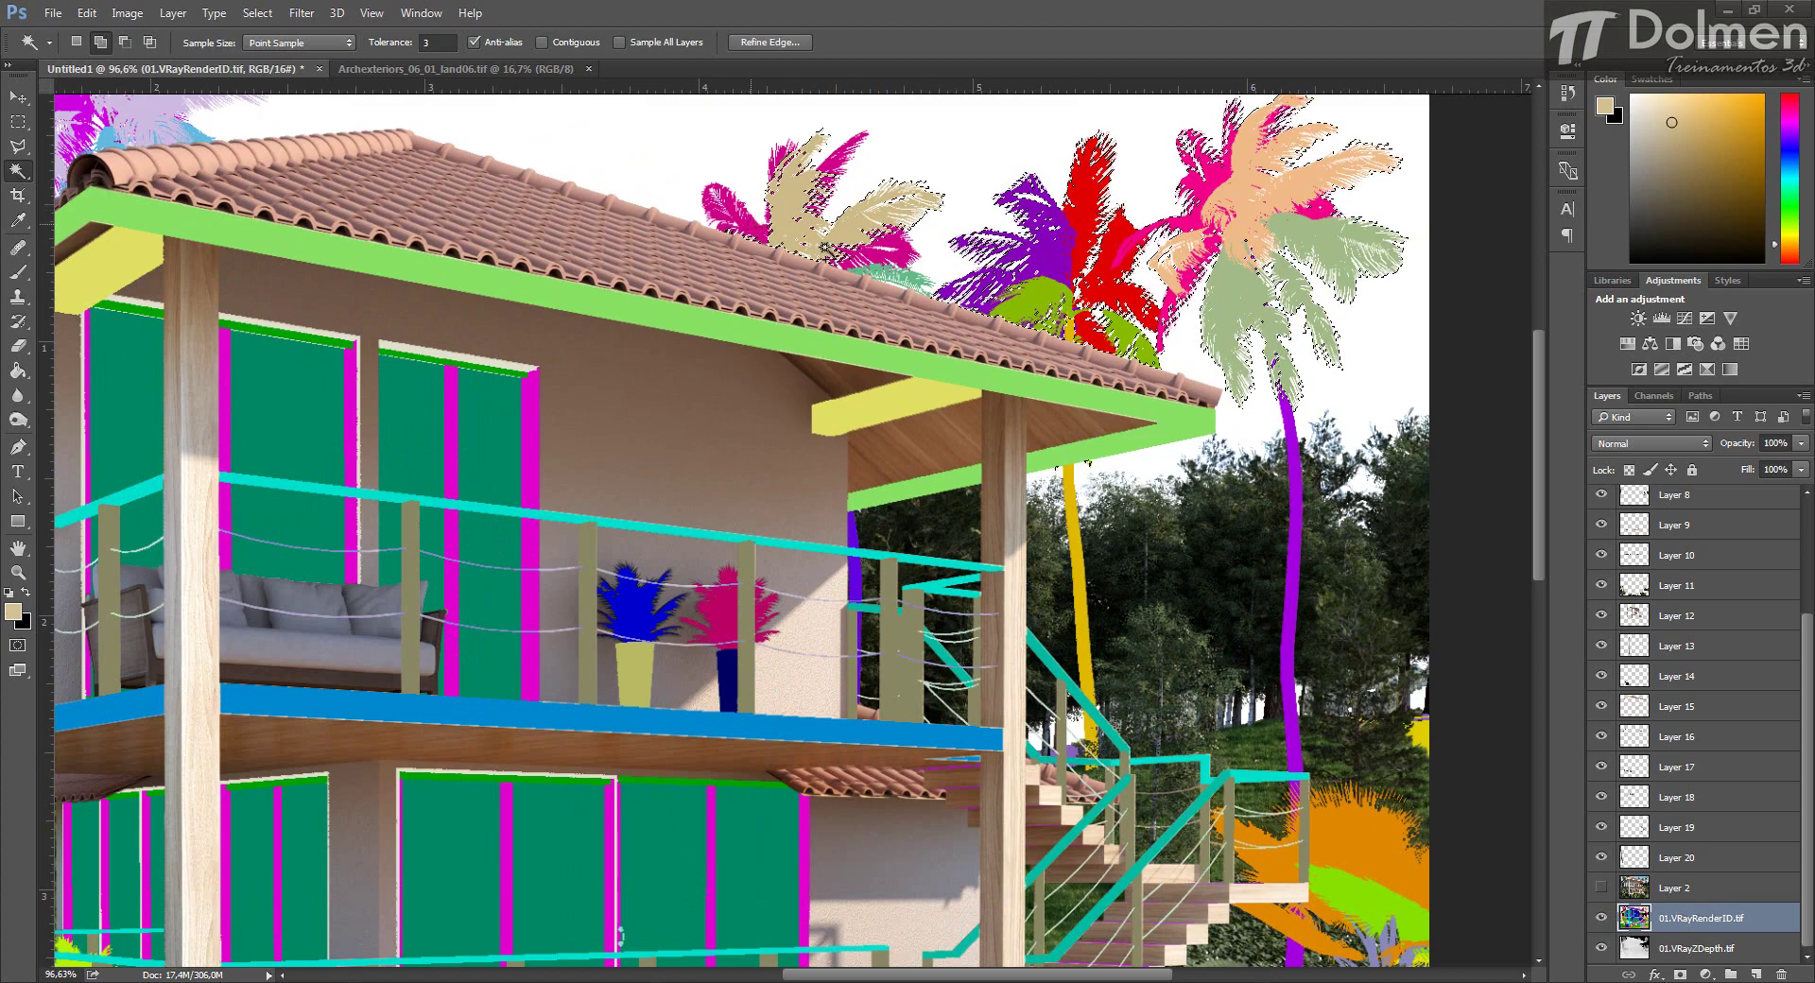
{"action": "left_click", "coordinate": [792, 204]}
{"action": "left_click", "coordinate": [914, 278]}
Add the crowns of the palms behind the roof's left side to the selection and copy all crowns from Layer 2 to a new layer.
{"action": "left_click_drag", "start_coordinate": [615, 265], "coordinate": [988, 430]}
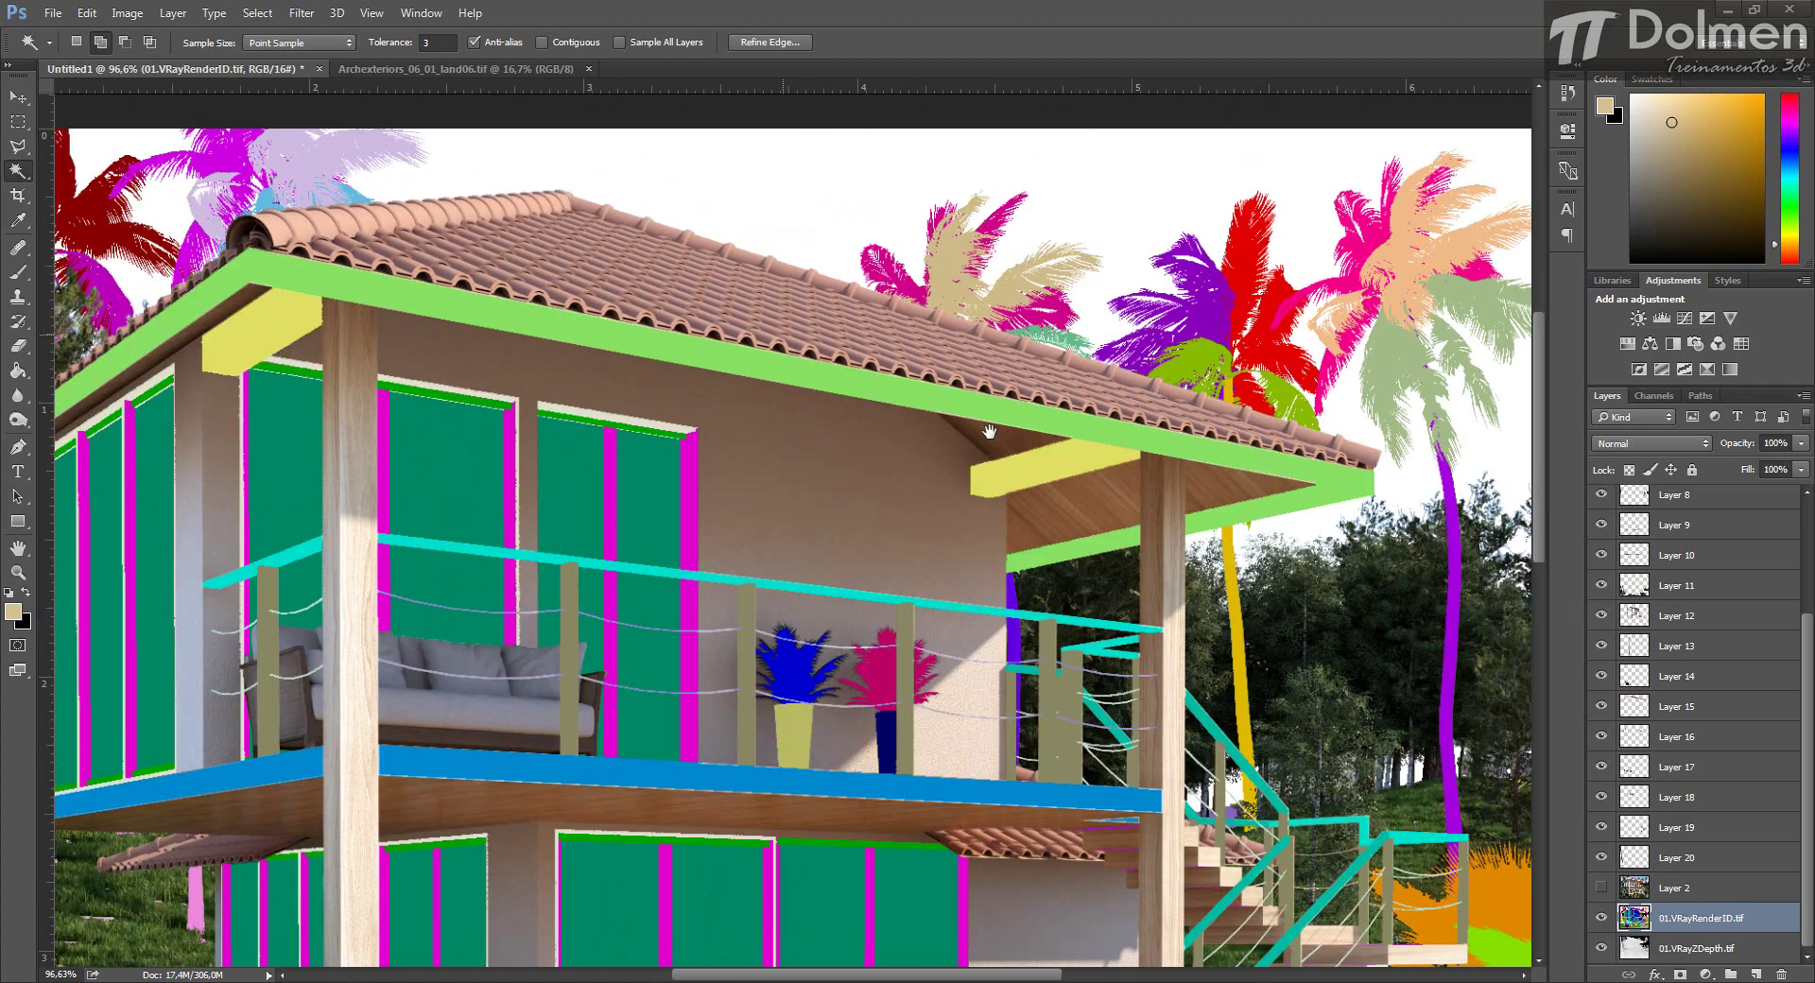
{"action": "left_click", "coordinate": [611, 316]}
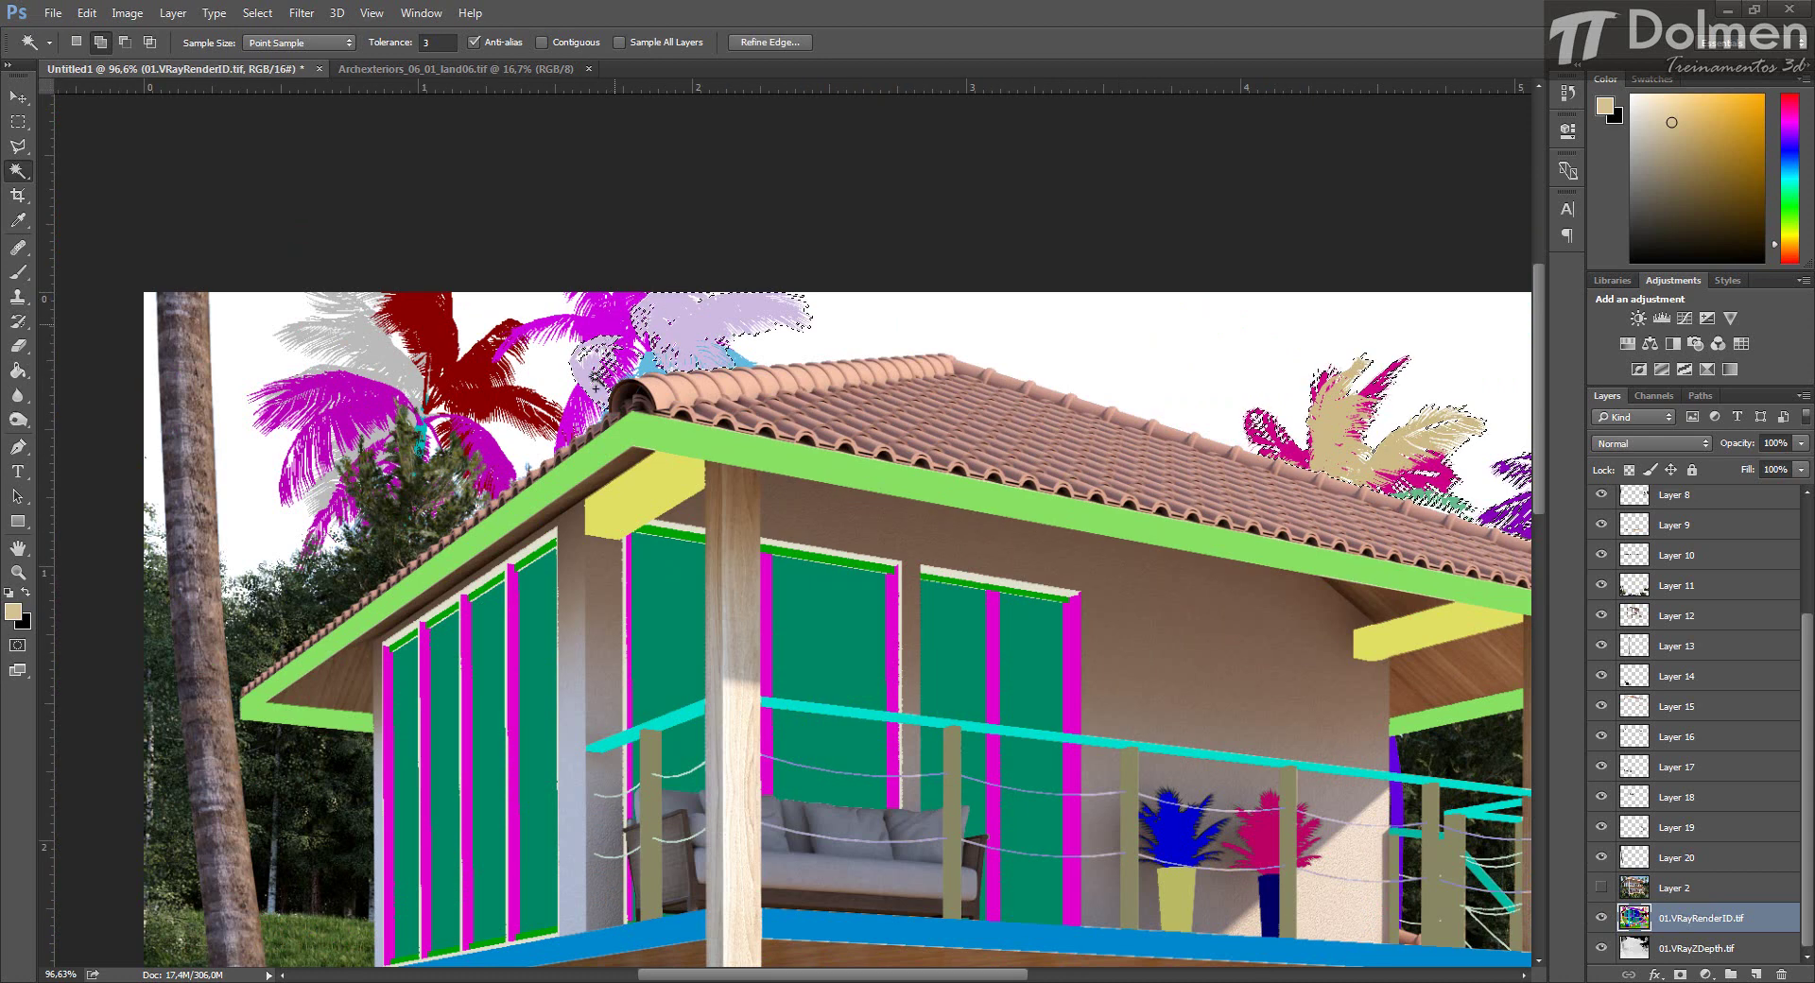
{"action": "left_click", "coordinate": [594, 378]}
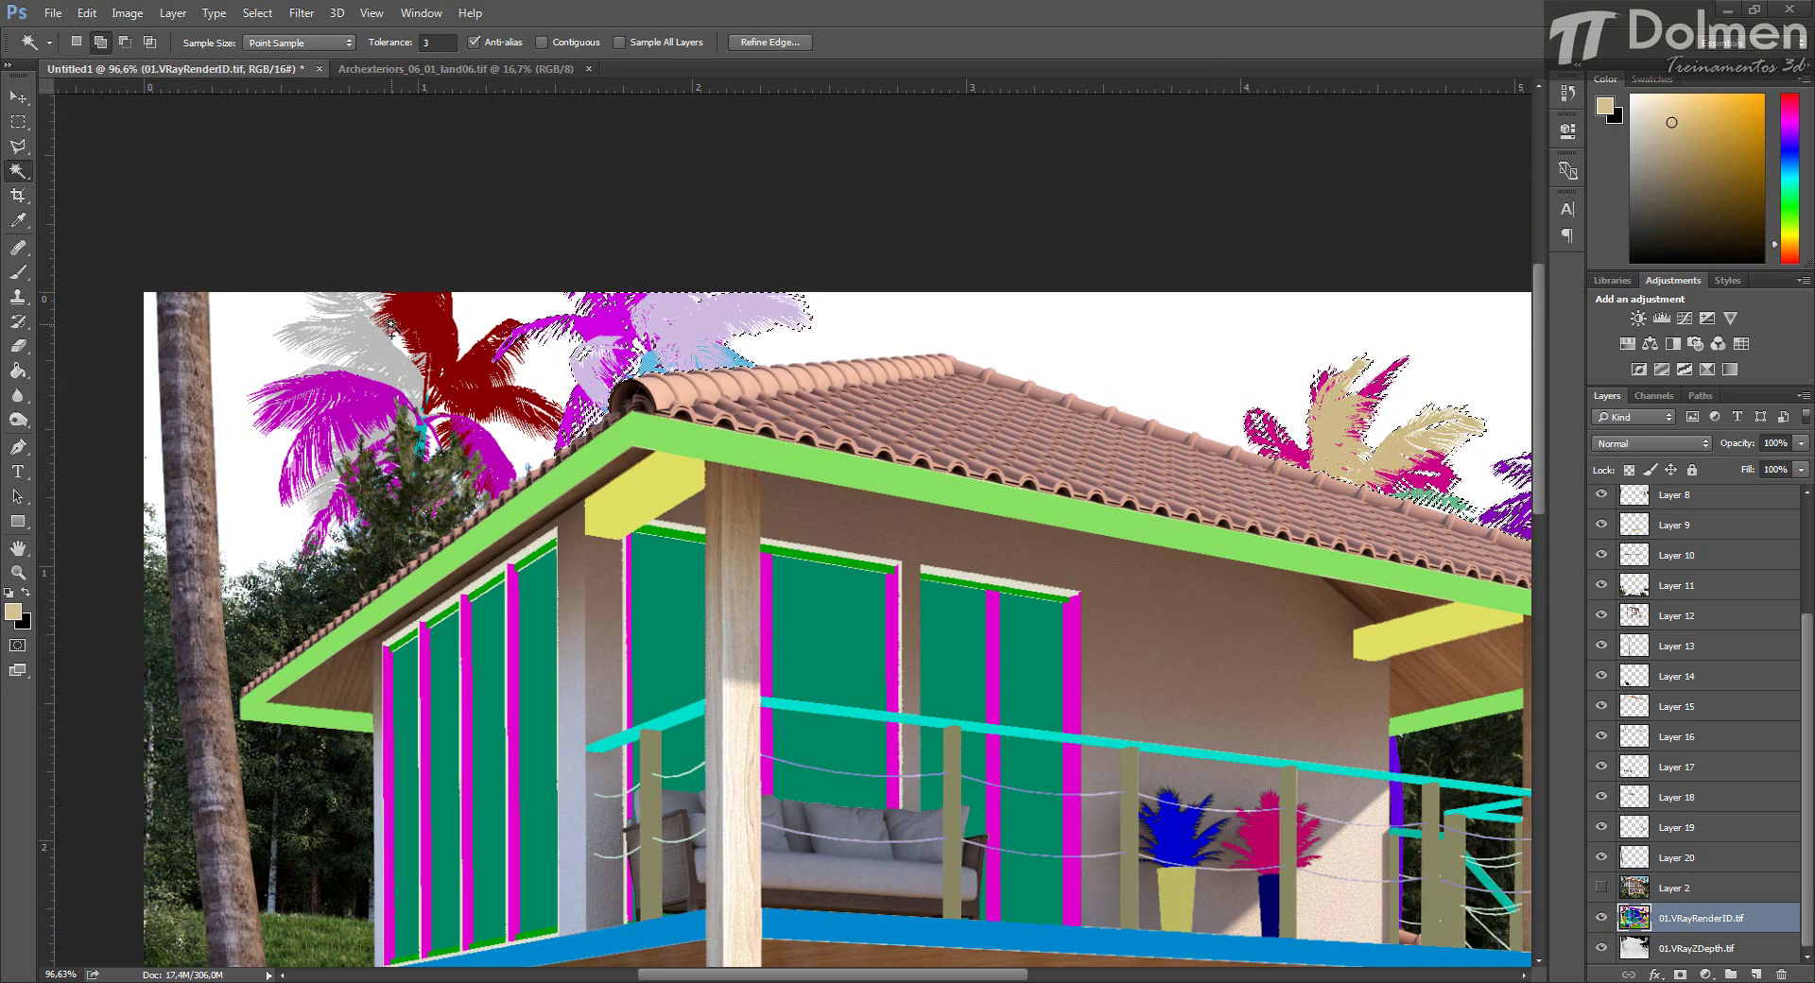
{"action": "left_click", "coordinate": [369, 395]}
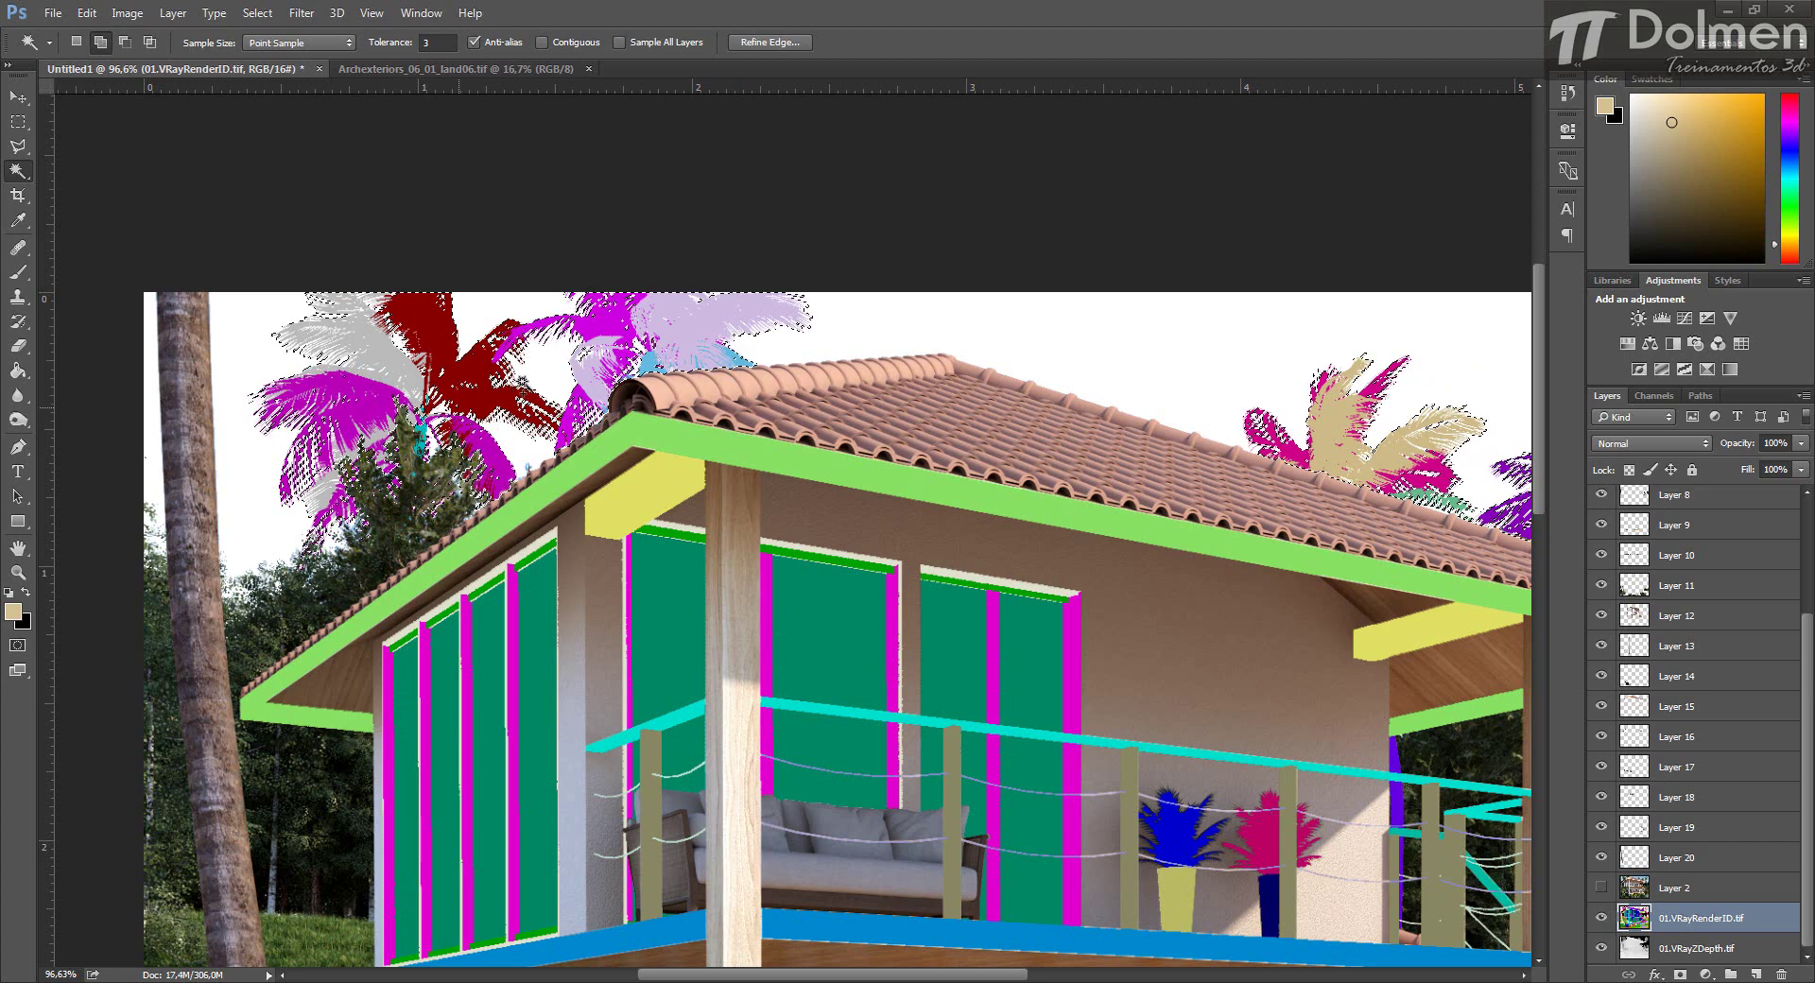
{"action": "scroll", "coordinate": [659, 389], "scroll_direction": "down", "scroll_amount": 3}
{"action": "scroll", "coordinate": [658, 389], "scroll_direction": "down", "scroll_amount": 2}
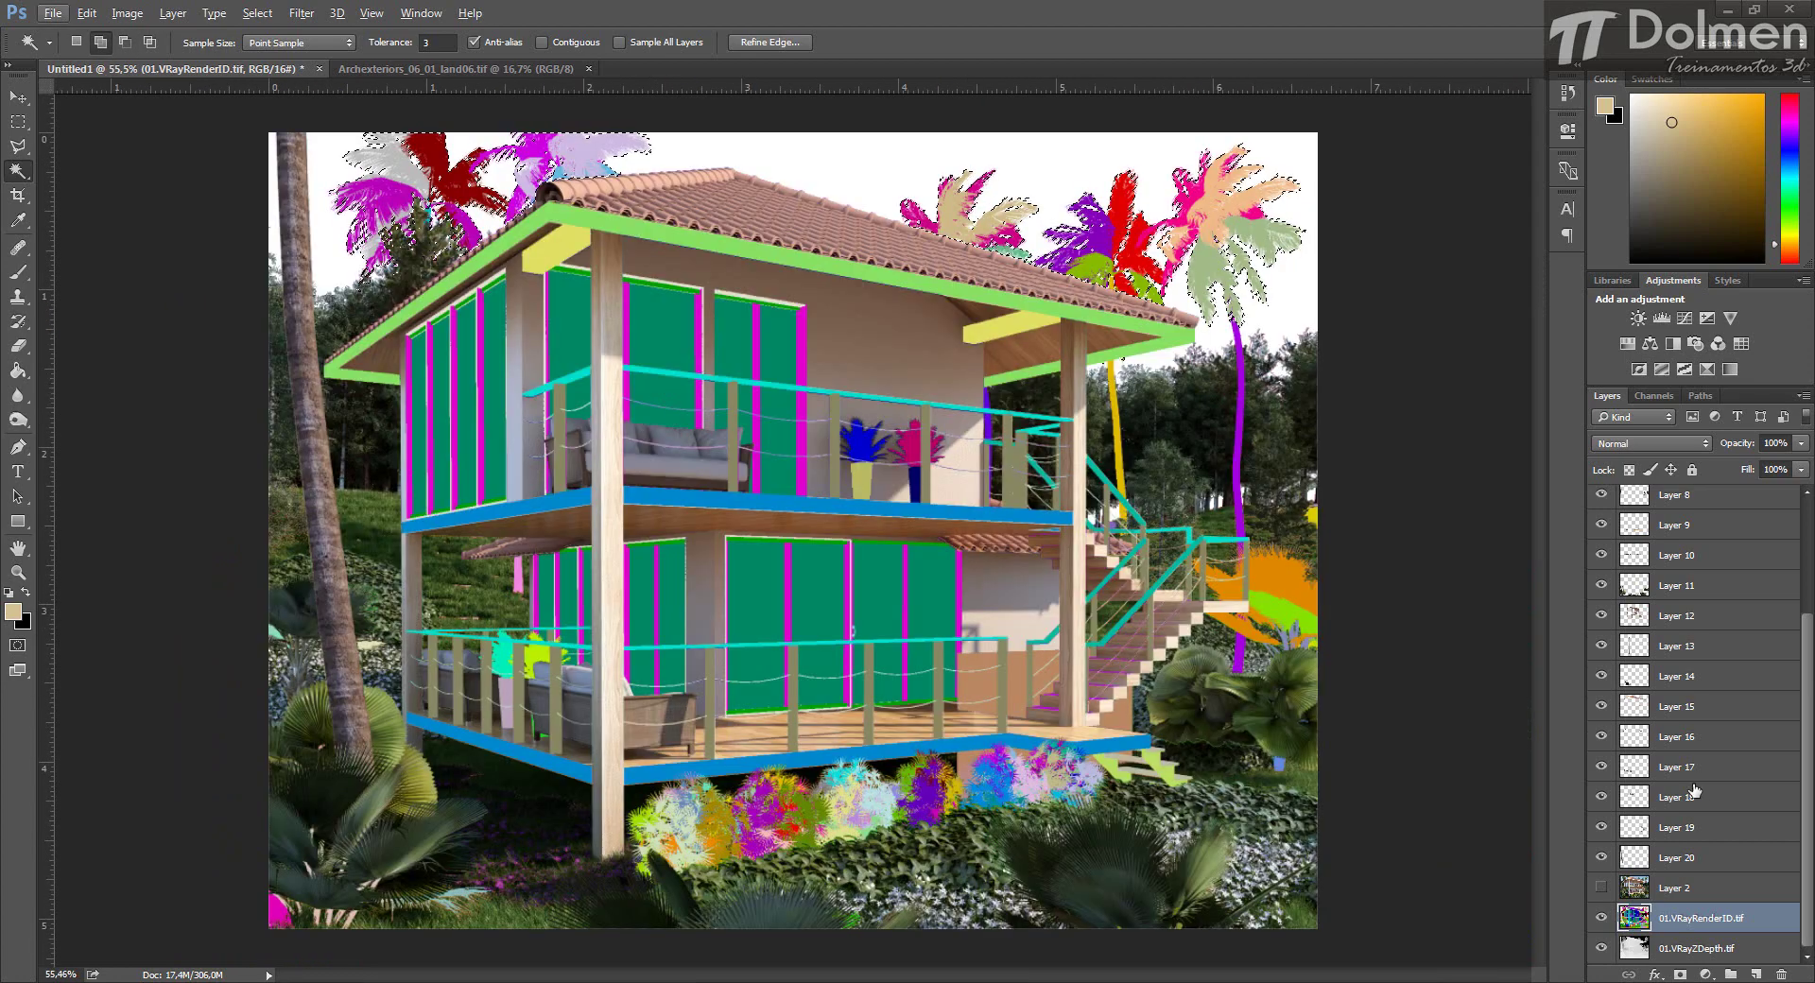
{"action": "left_click", "coordinate": [1633, 885]}
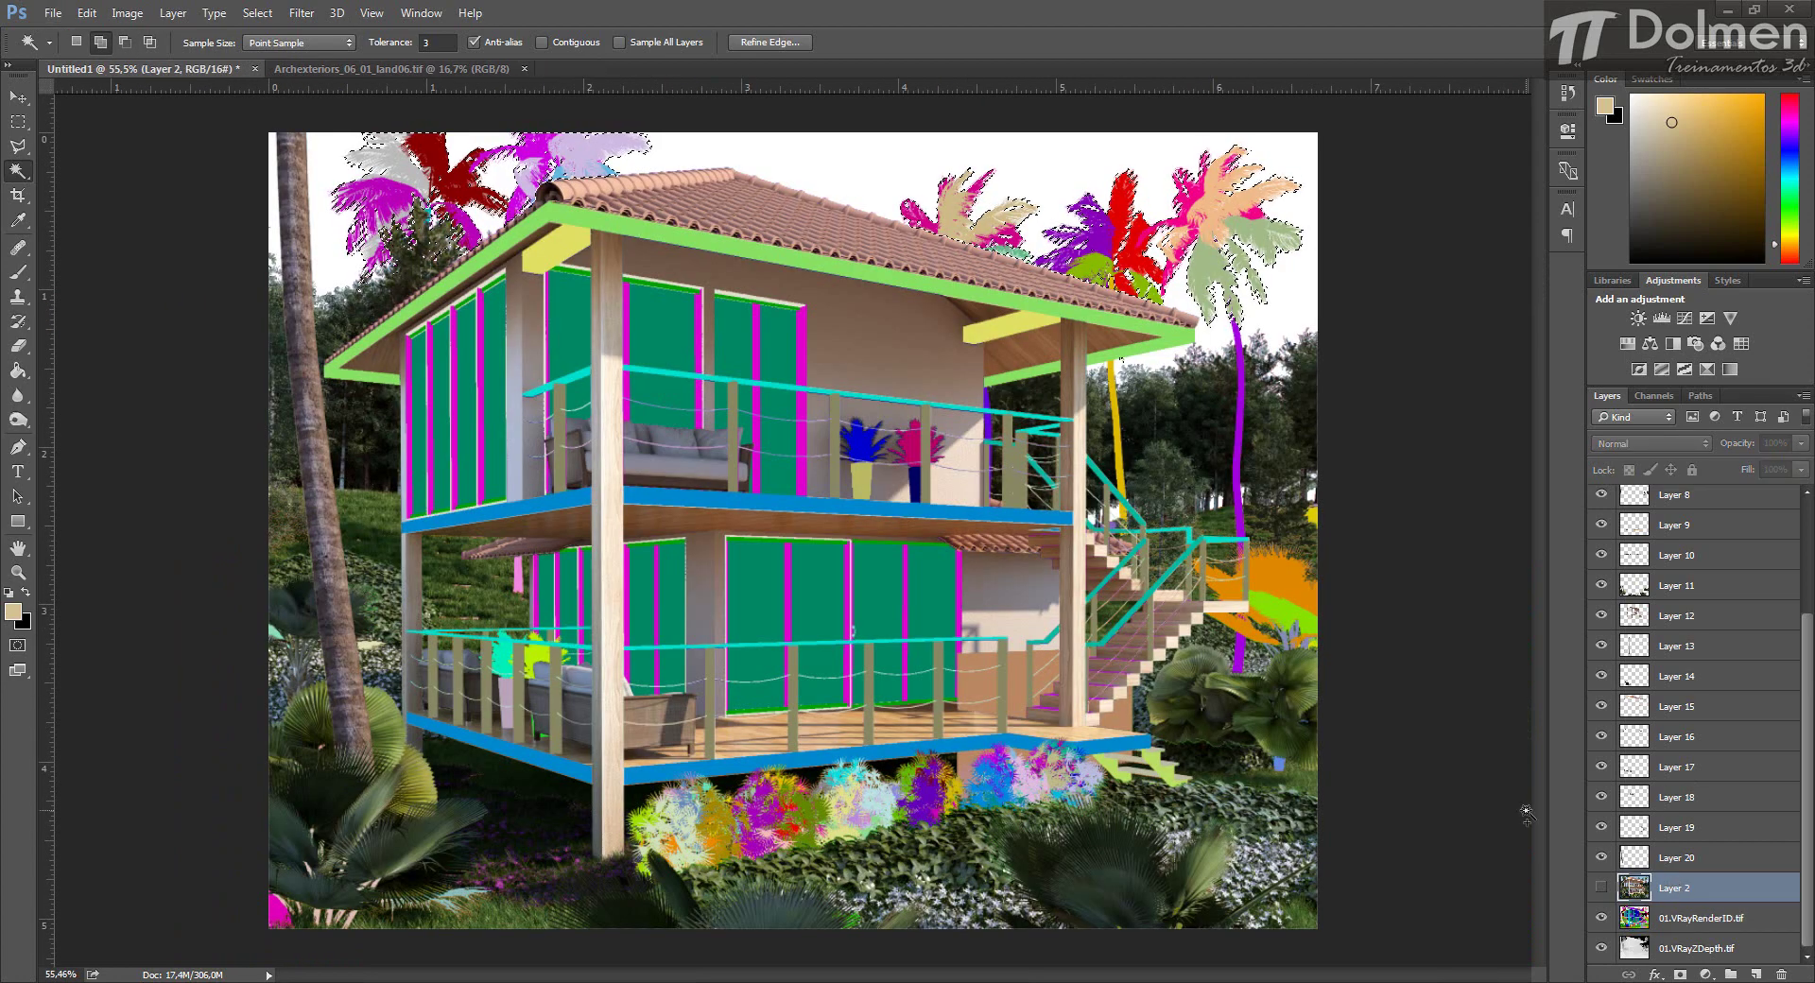
{"action": "key", "text": "ctrl+j"}
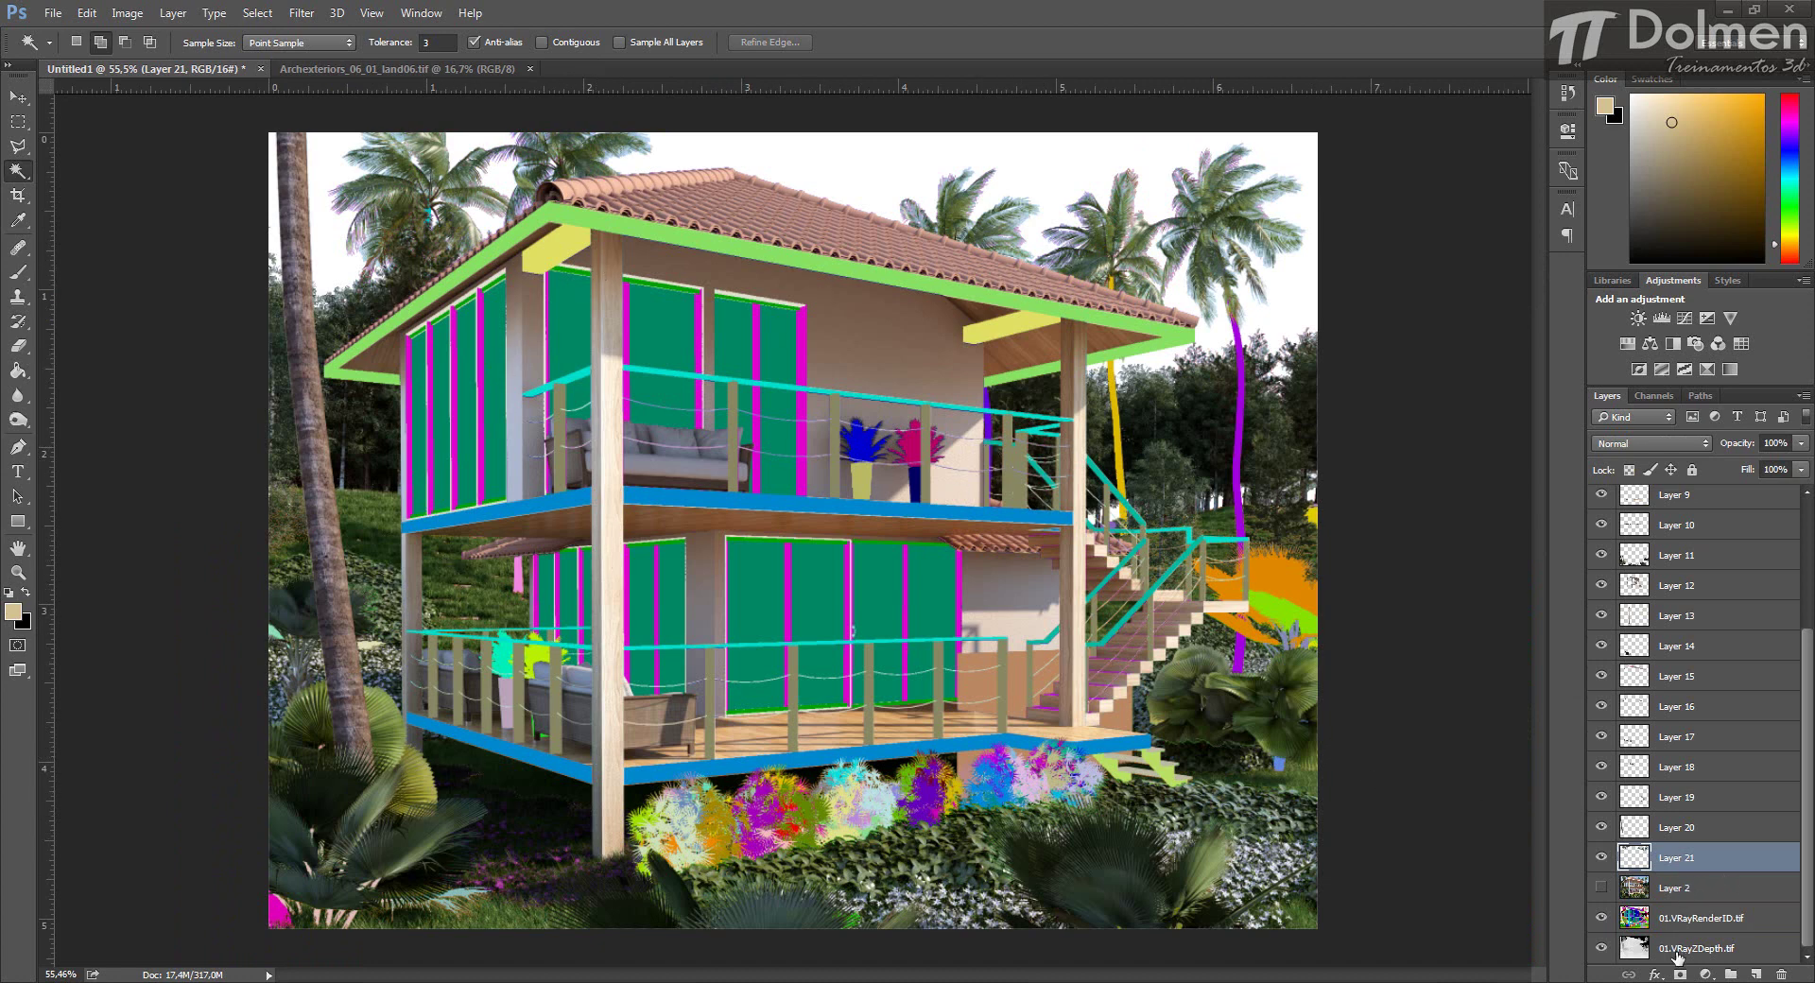
In the RenderID layer, select the four leftmost multicoloured shrubs along the front edge of the lower deck.
{"action": "left_click", "coordinate": [1688, 924]}
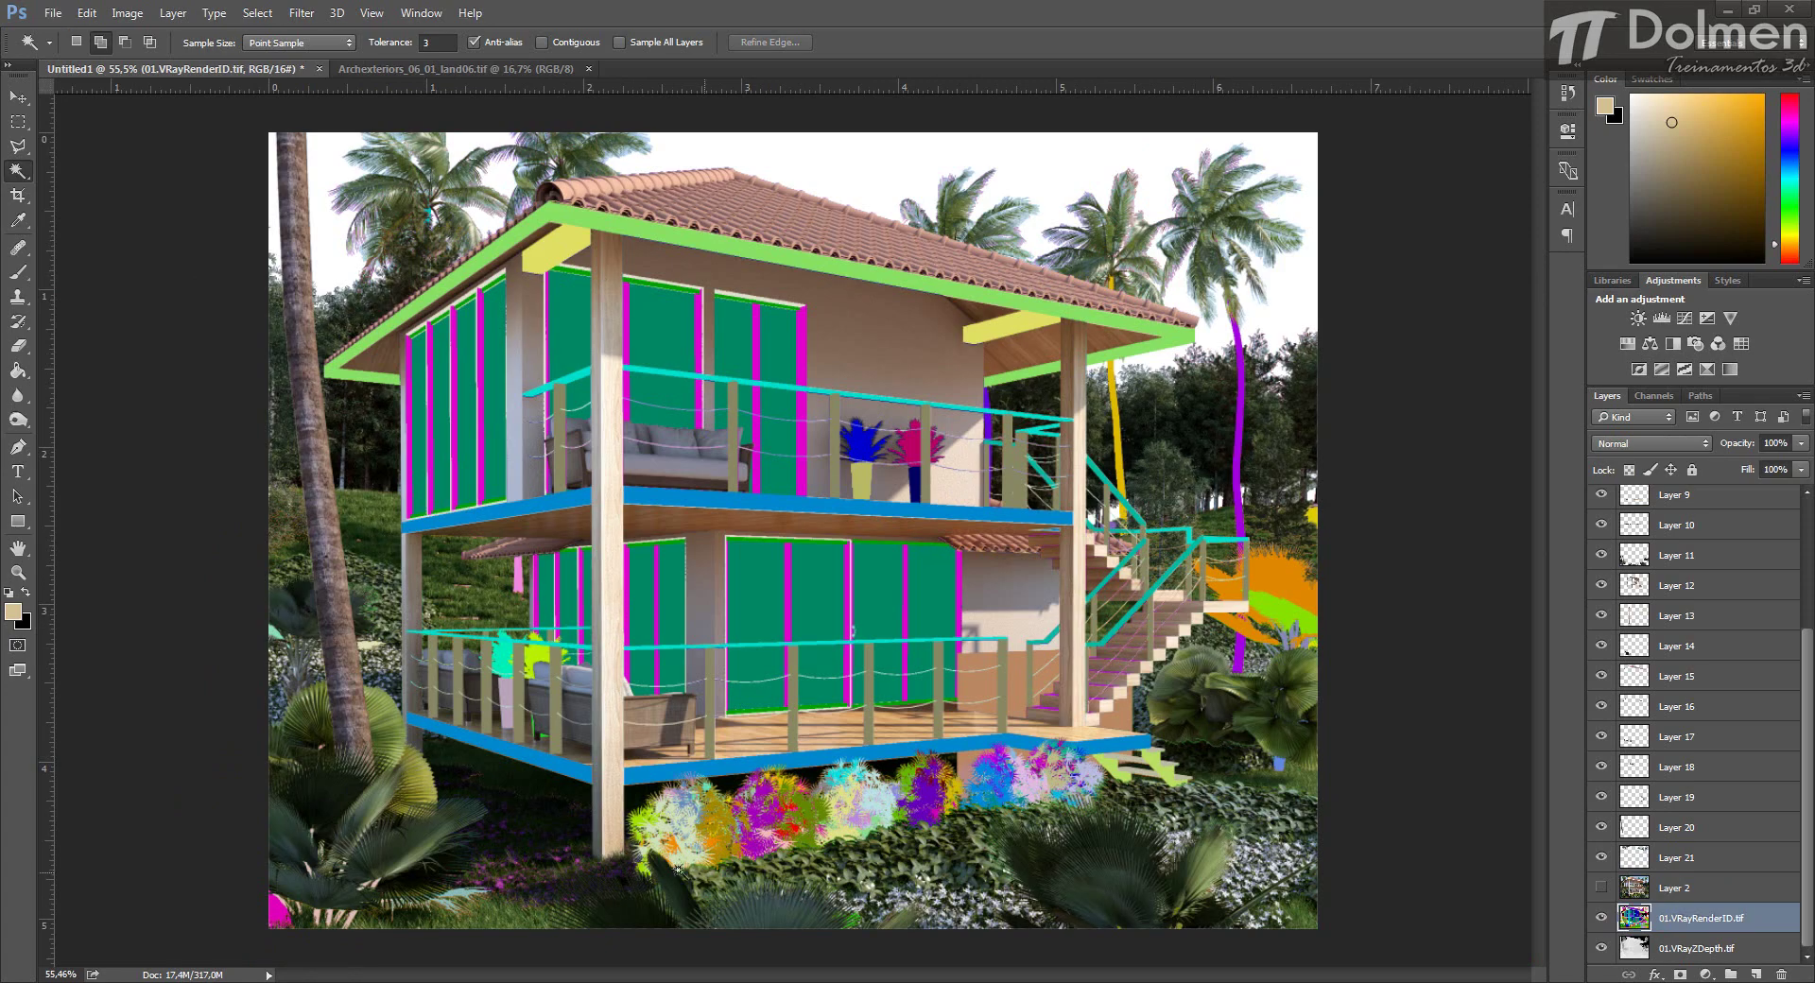
{"action": "scroll", "coordinate": [678, 879], "scroll_direction": "up", "scroll_amount": 1}
{"action": "scroll", "coordinate": [678, 879], "scroll_direction": "up", "scroll_amount": 8}
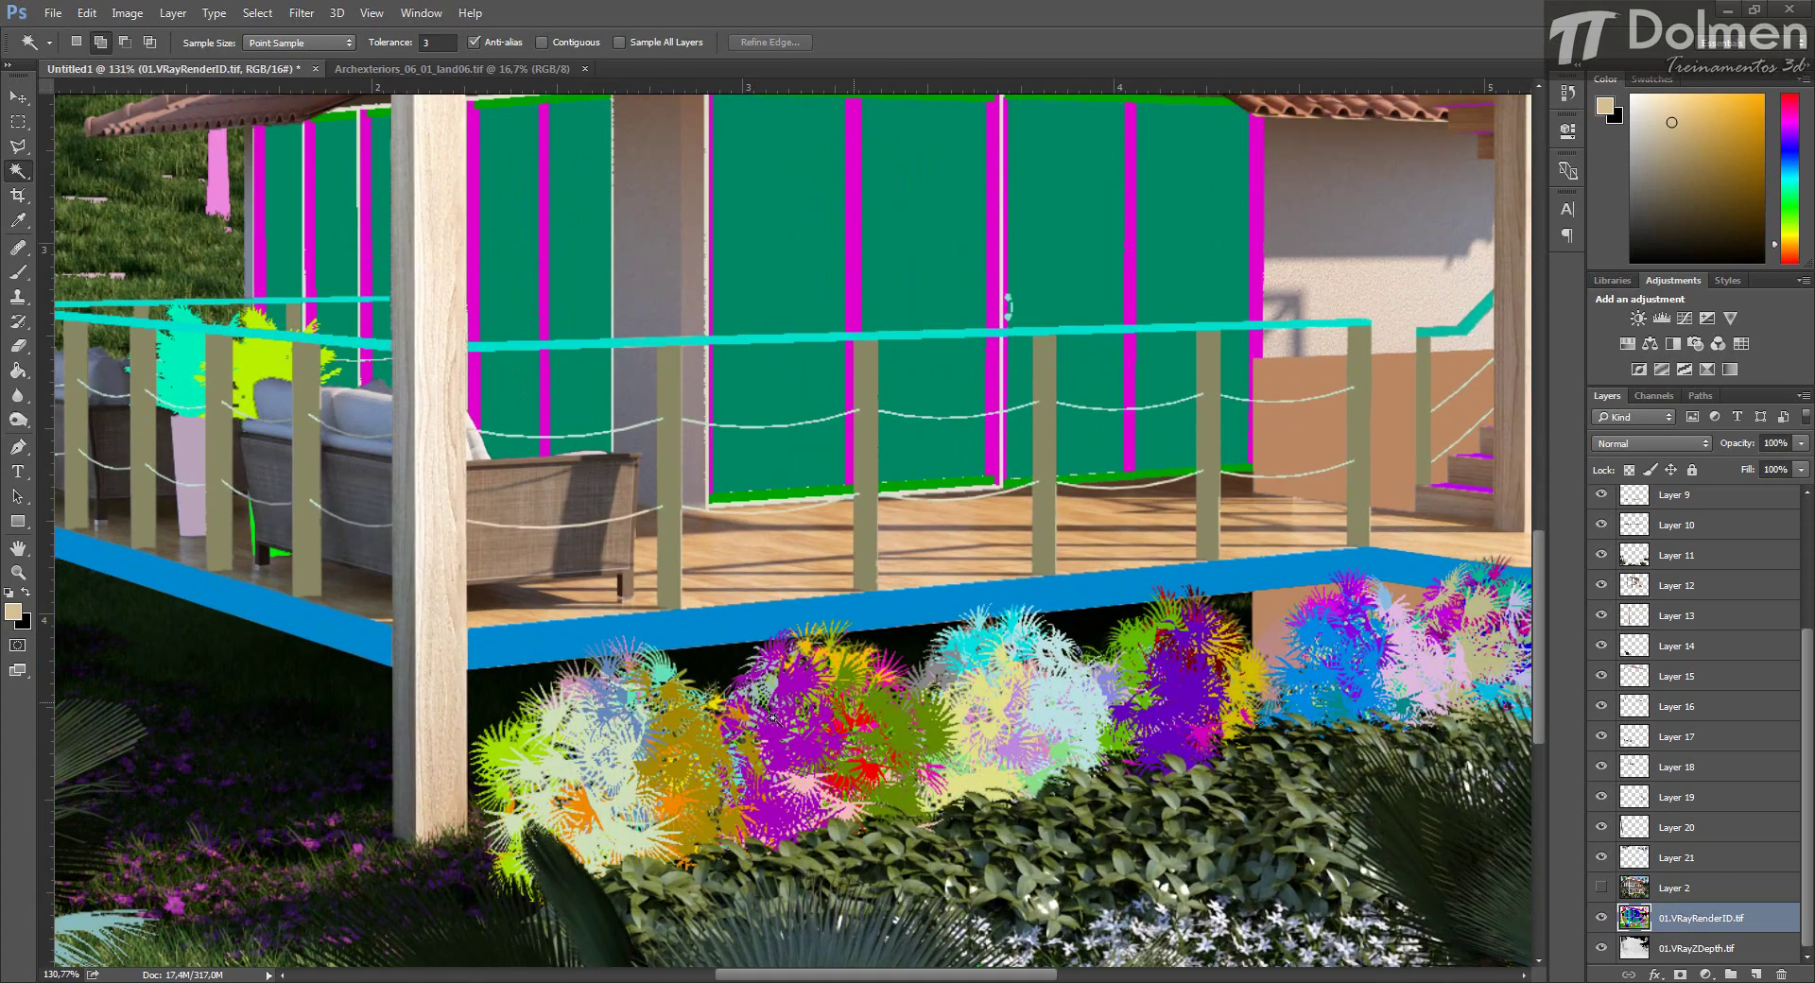
{"action": "left_click_drag", "start_coordinate": [774, 654], "coordinate": [482, 557]}
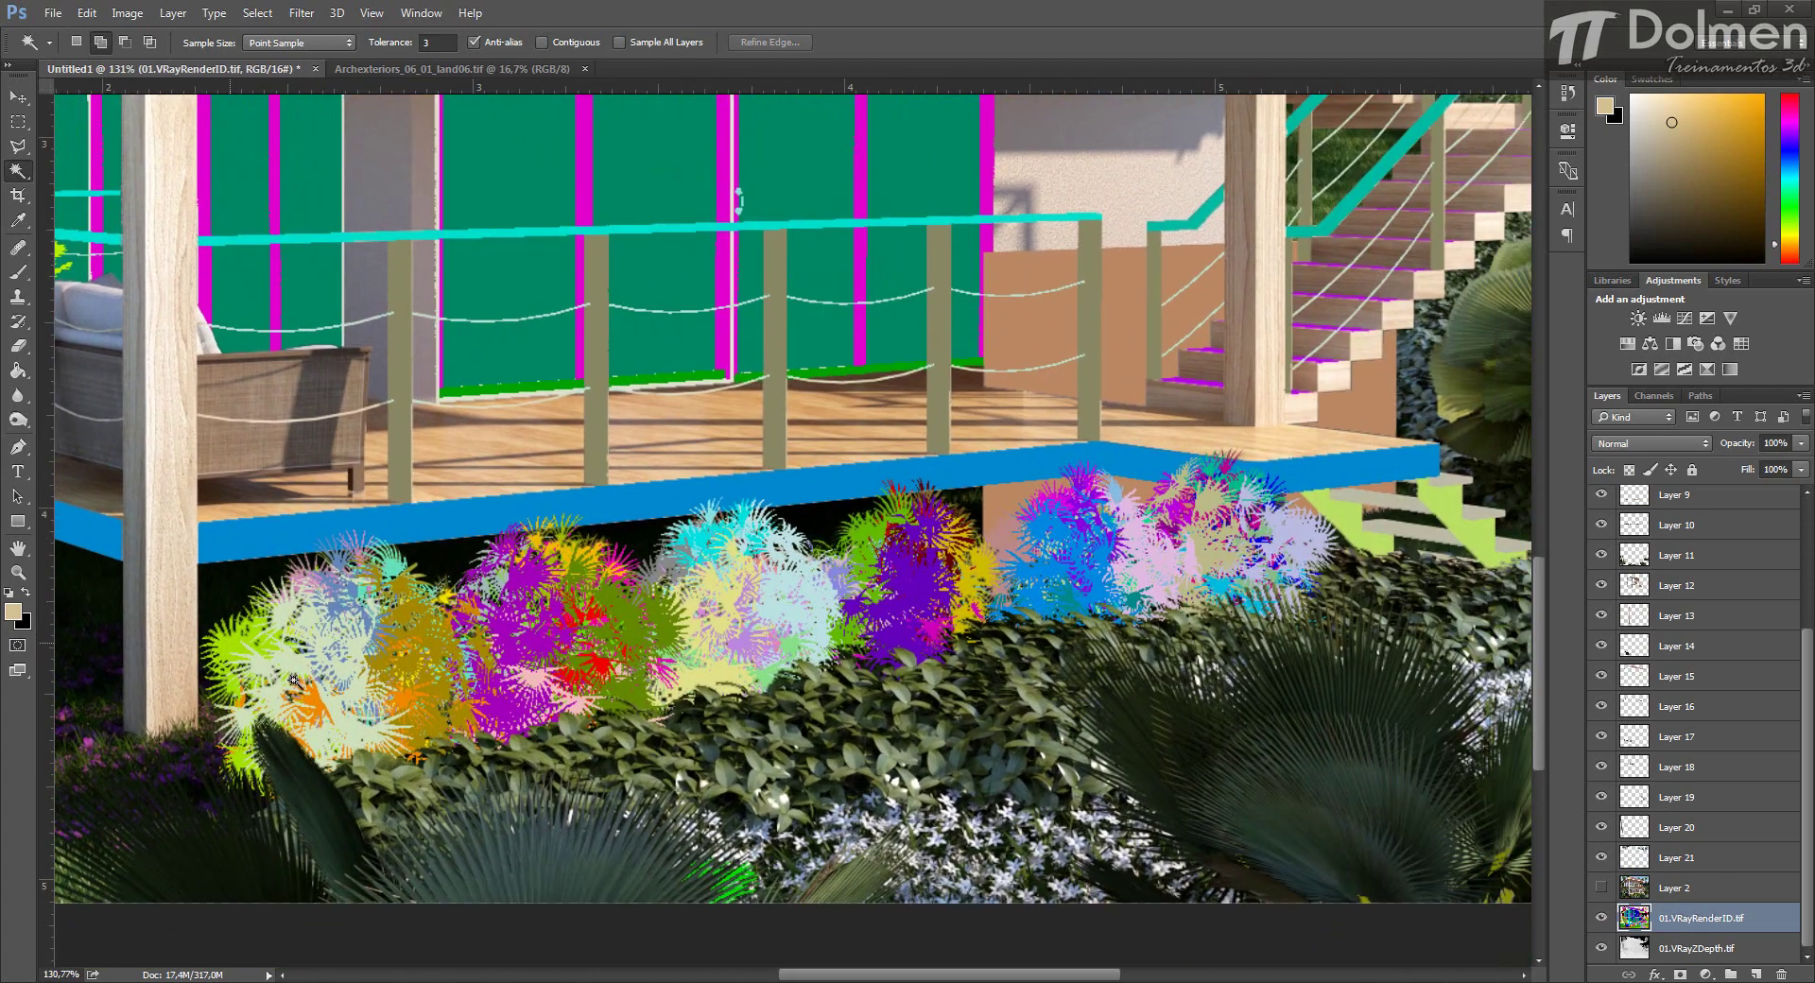
{"action": "left_click", "coordinate": [320, 660]}
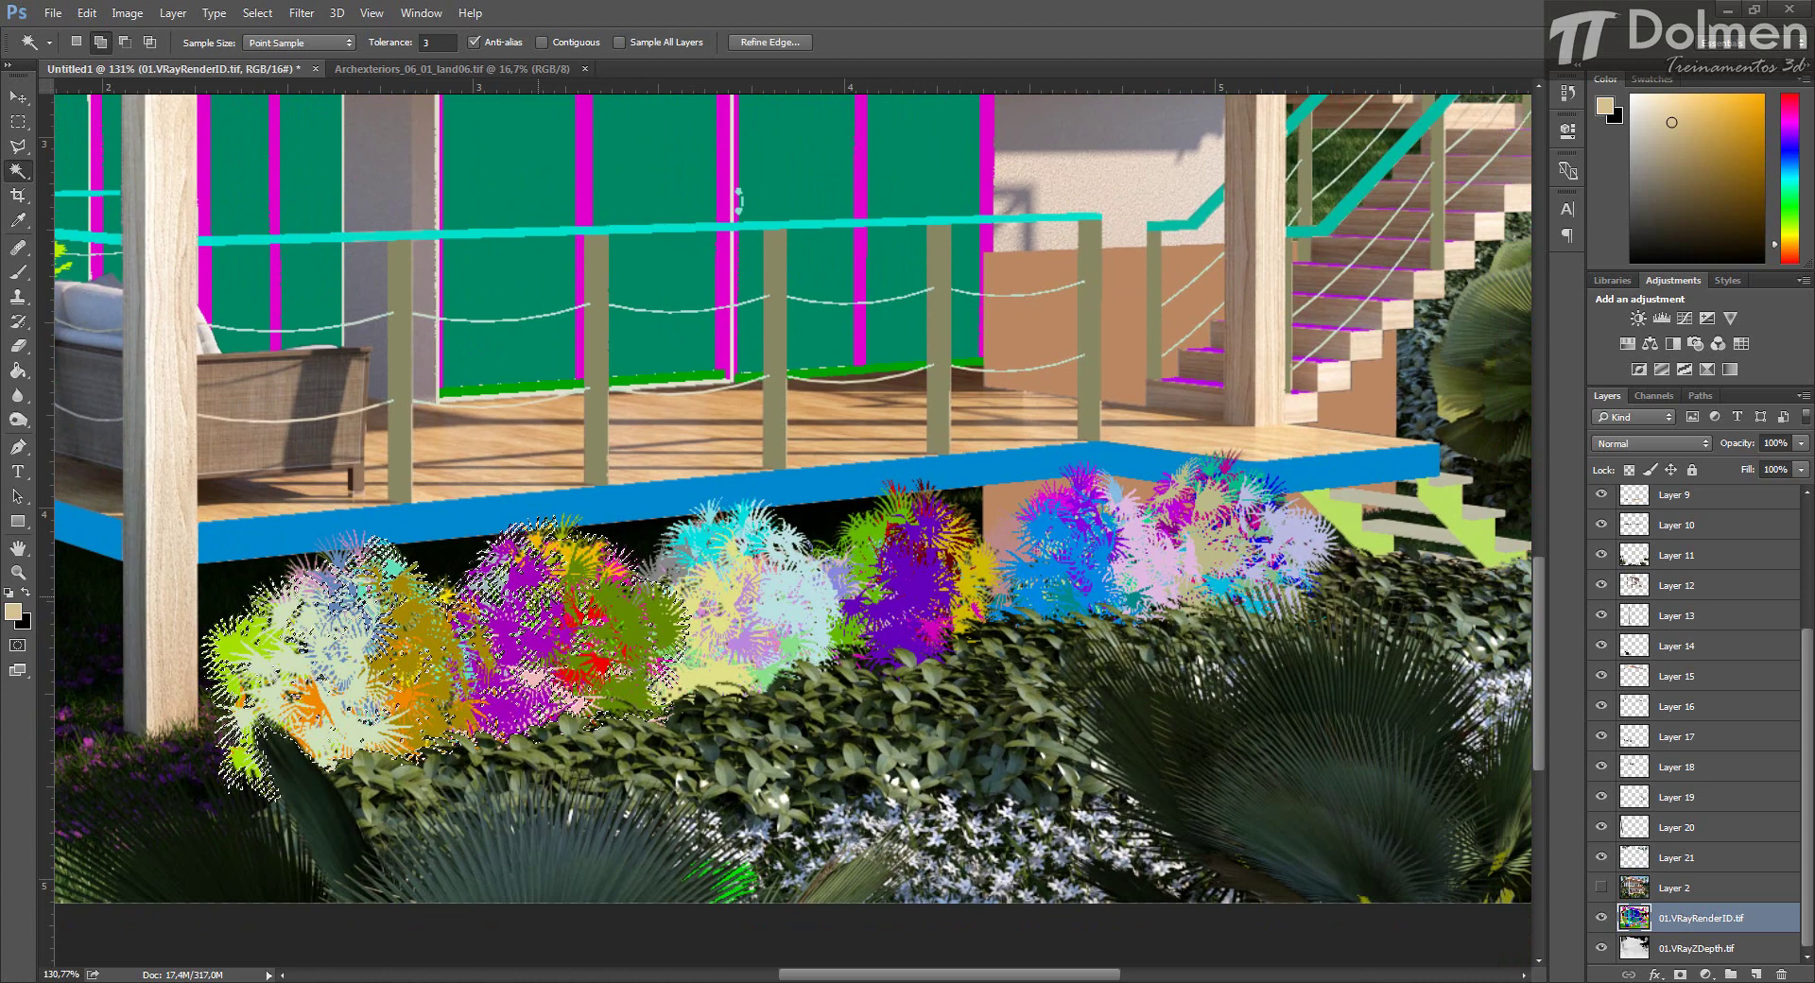
{"action": "left_click", "coordinate": [691, 555]}
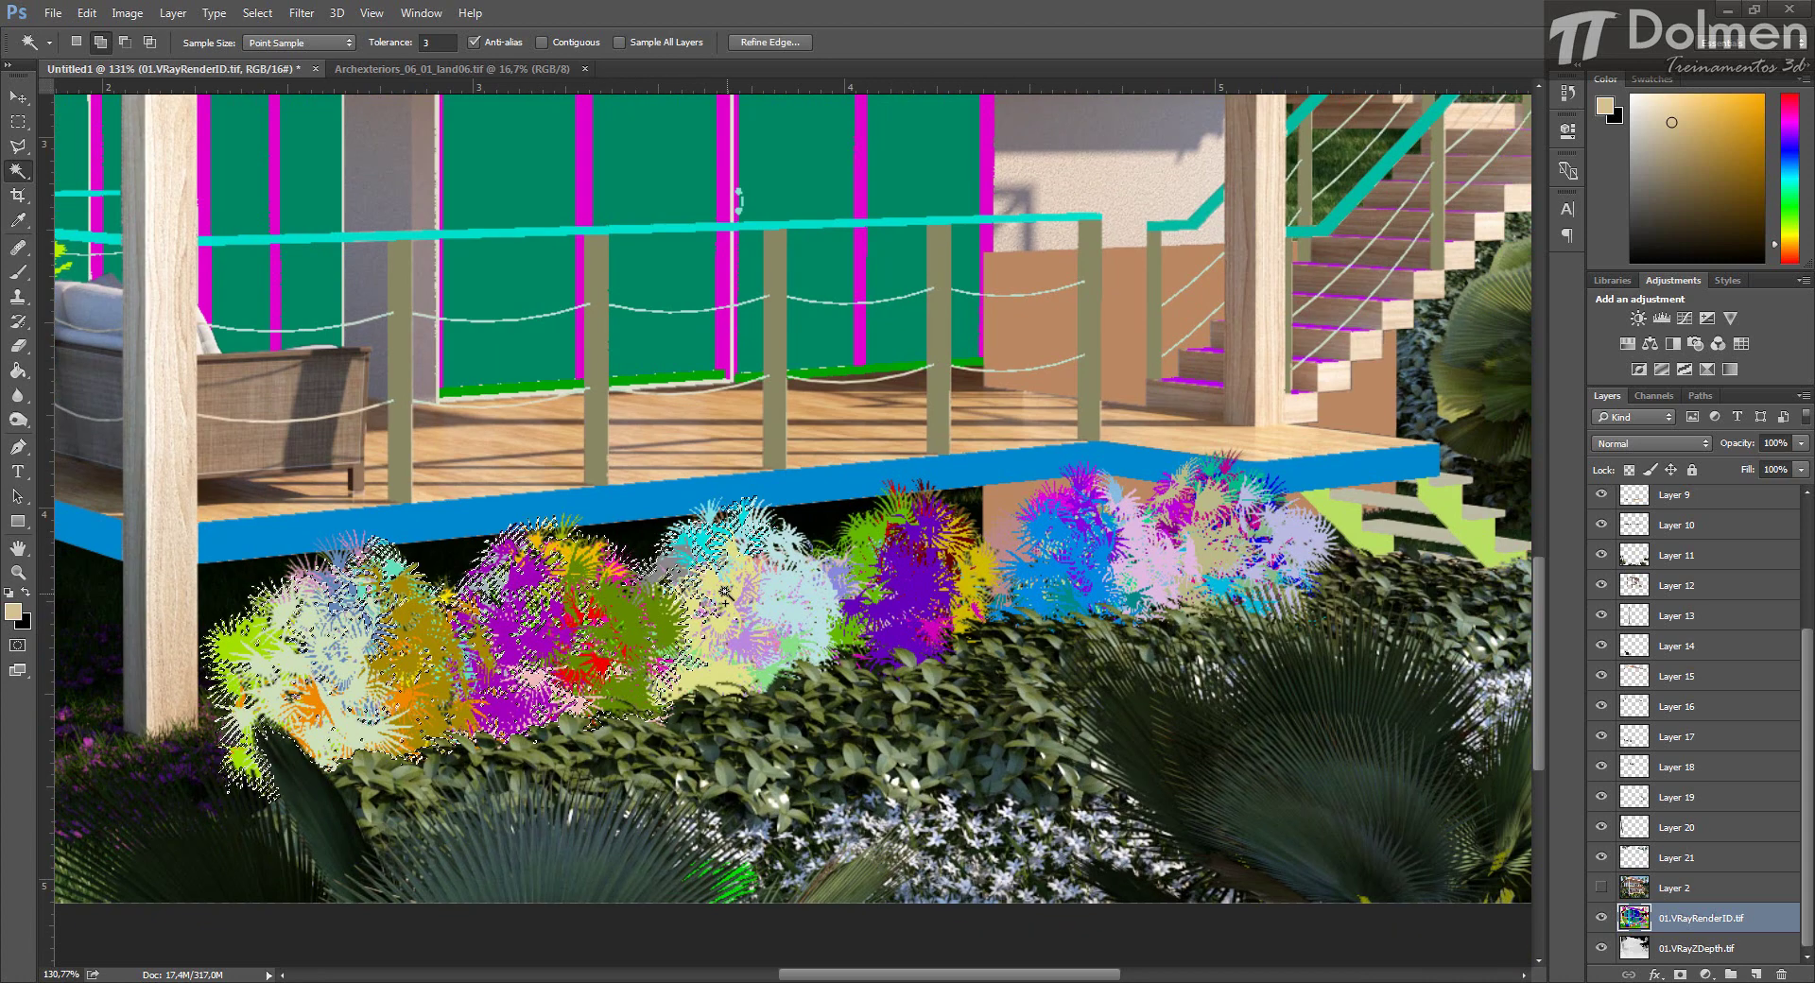
{"action": "left_click", "coordinate": [807, 593]}
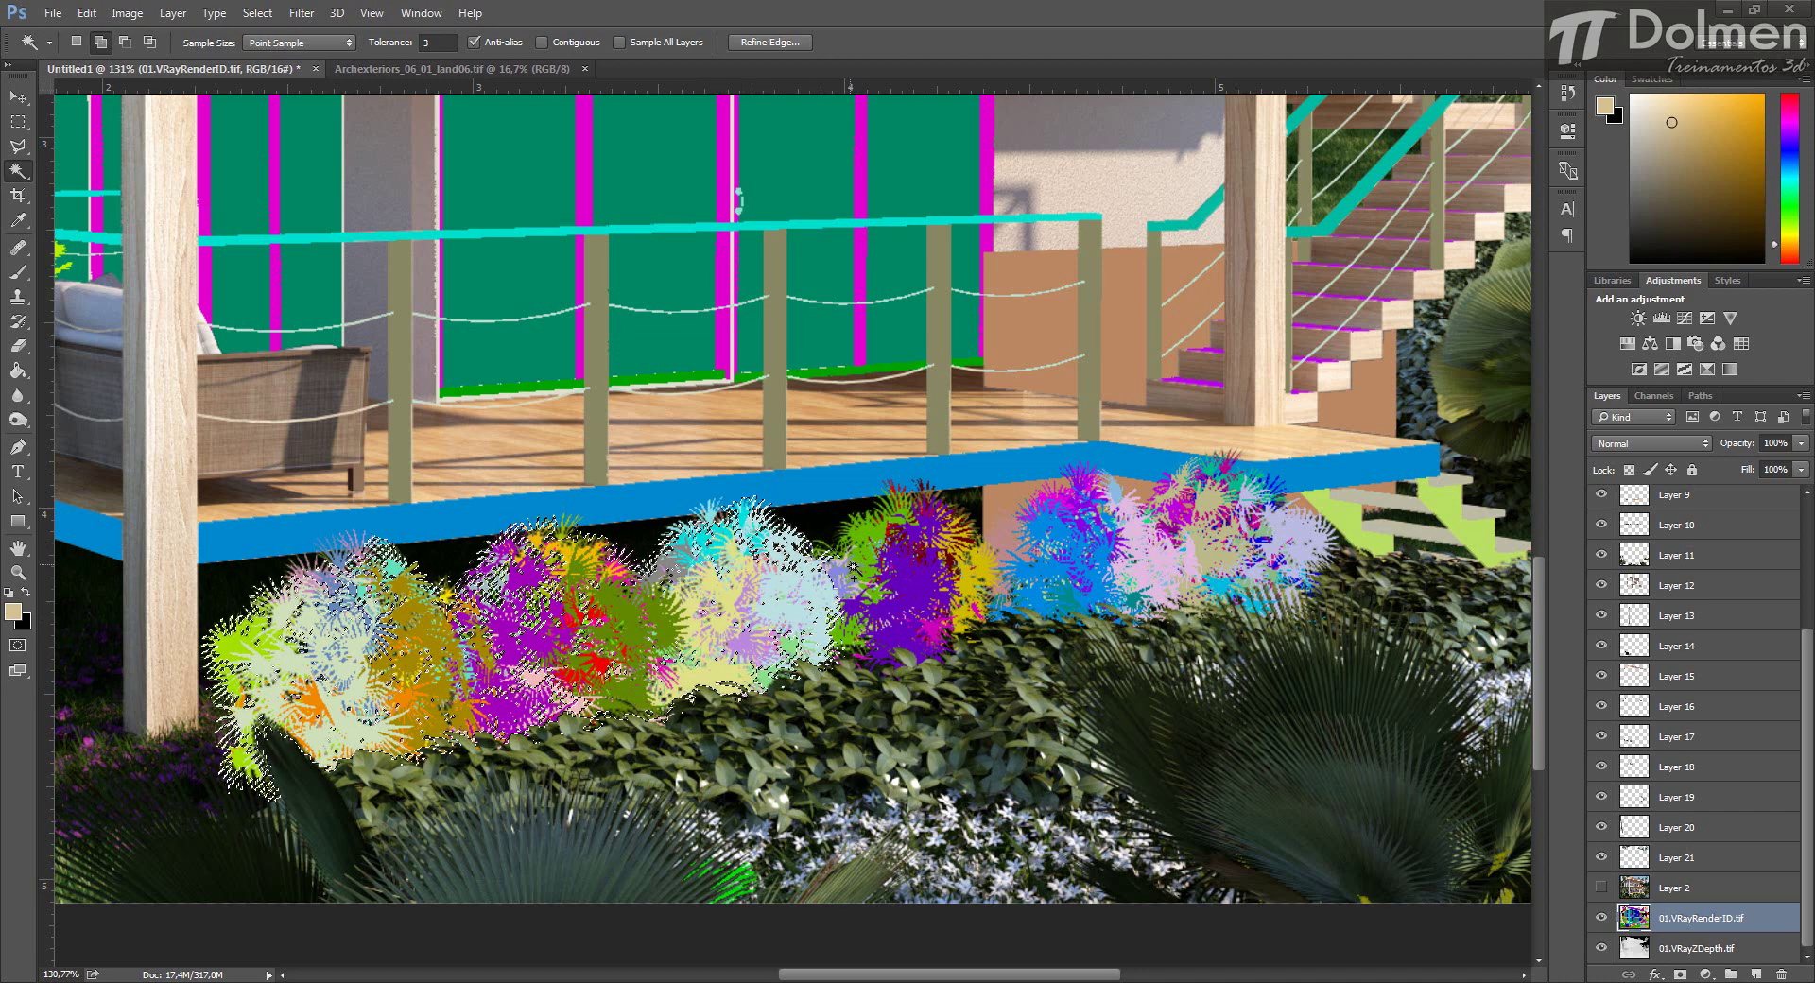
{"action": "left_click", "coordinate": [875, 541]}
{"action": "left_click", "coordinate": [917, 558]}
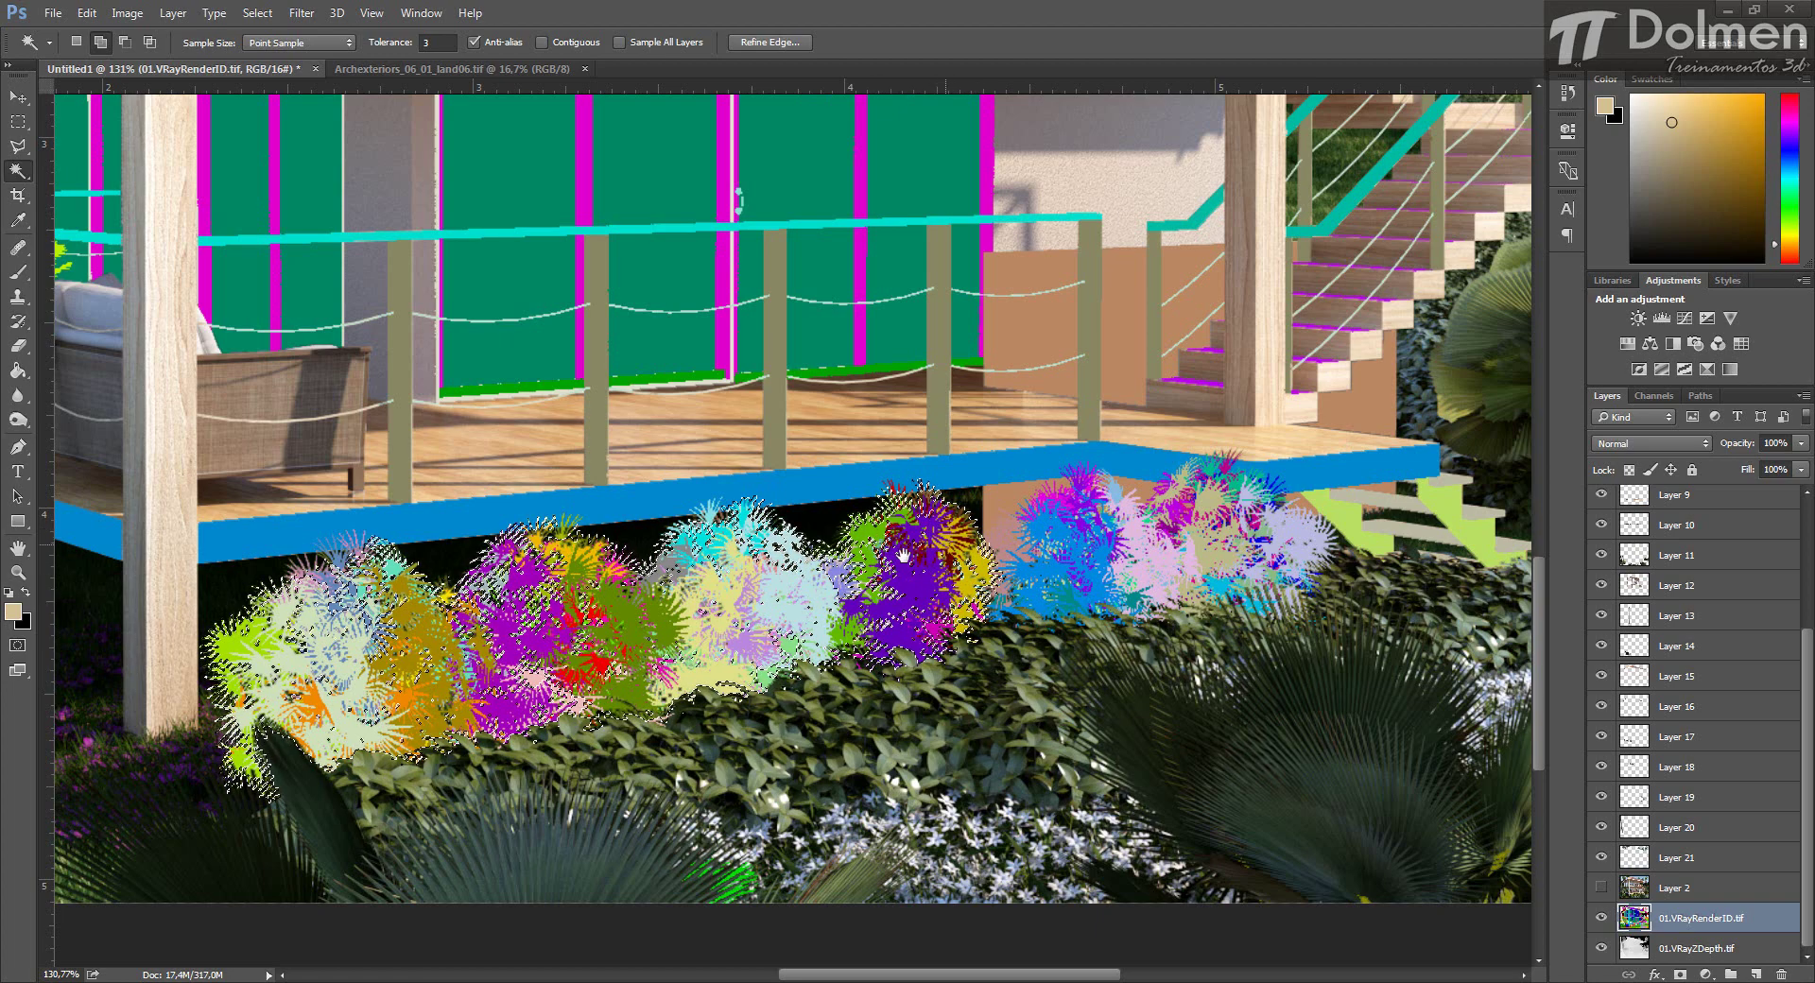
Add the remaining shrubs near the entrance steps to the selection and copy the whole shrub row from Layer 2 to a new layer.
{"action": "left_click_drag", "start_coordinate": [903, 556], "coordinate": [725, 589]}
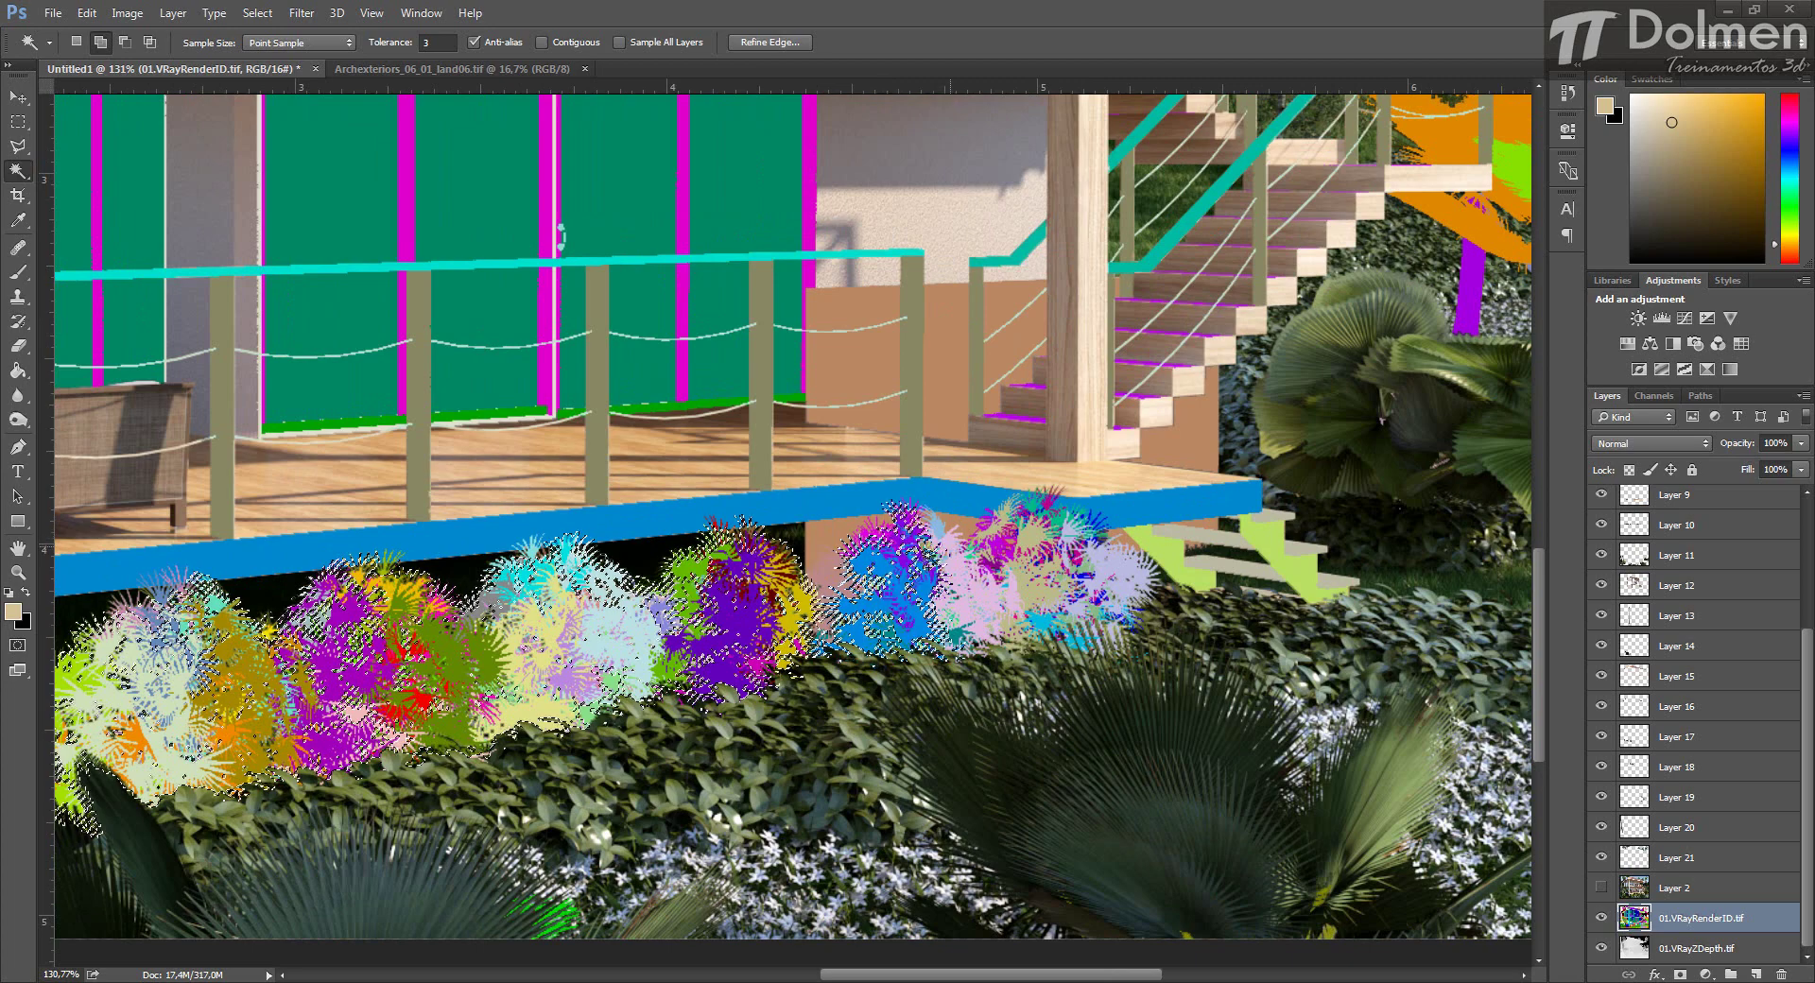
{"action": "left_click", "coordinate": [950, 549]}
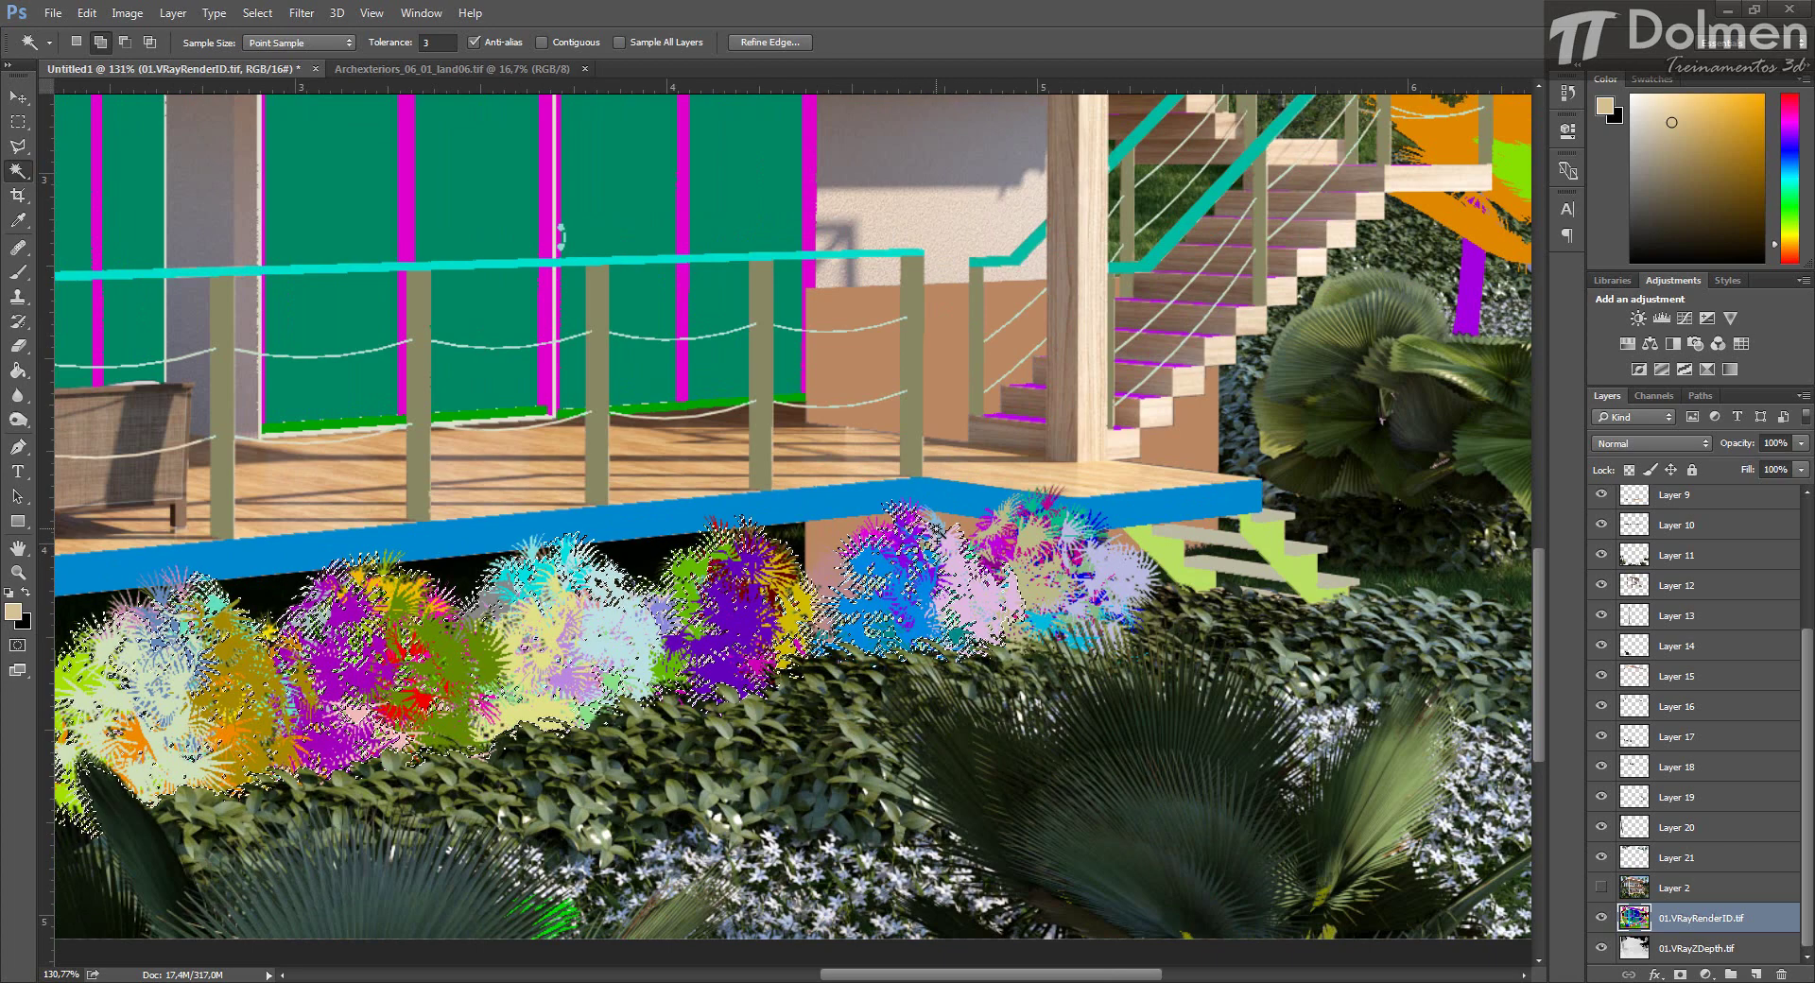
{"action": "left_click", "coordinate": [938, 533]}
{"action": "left_click", "coordinate": [994, 536]}
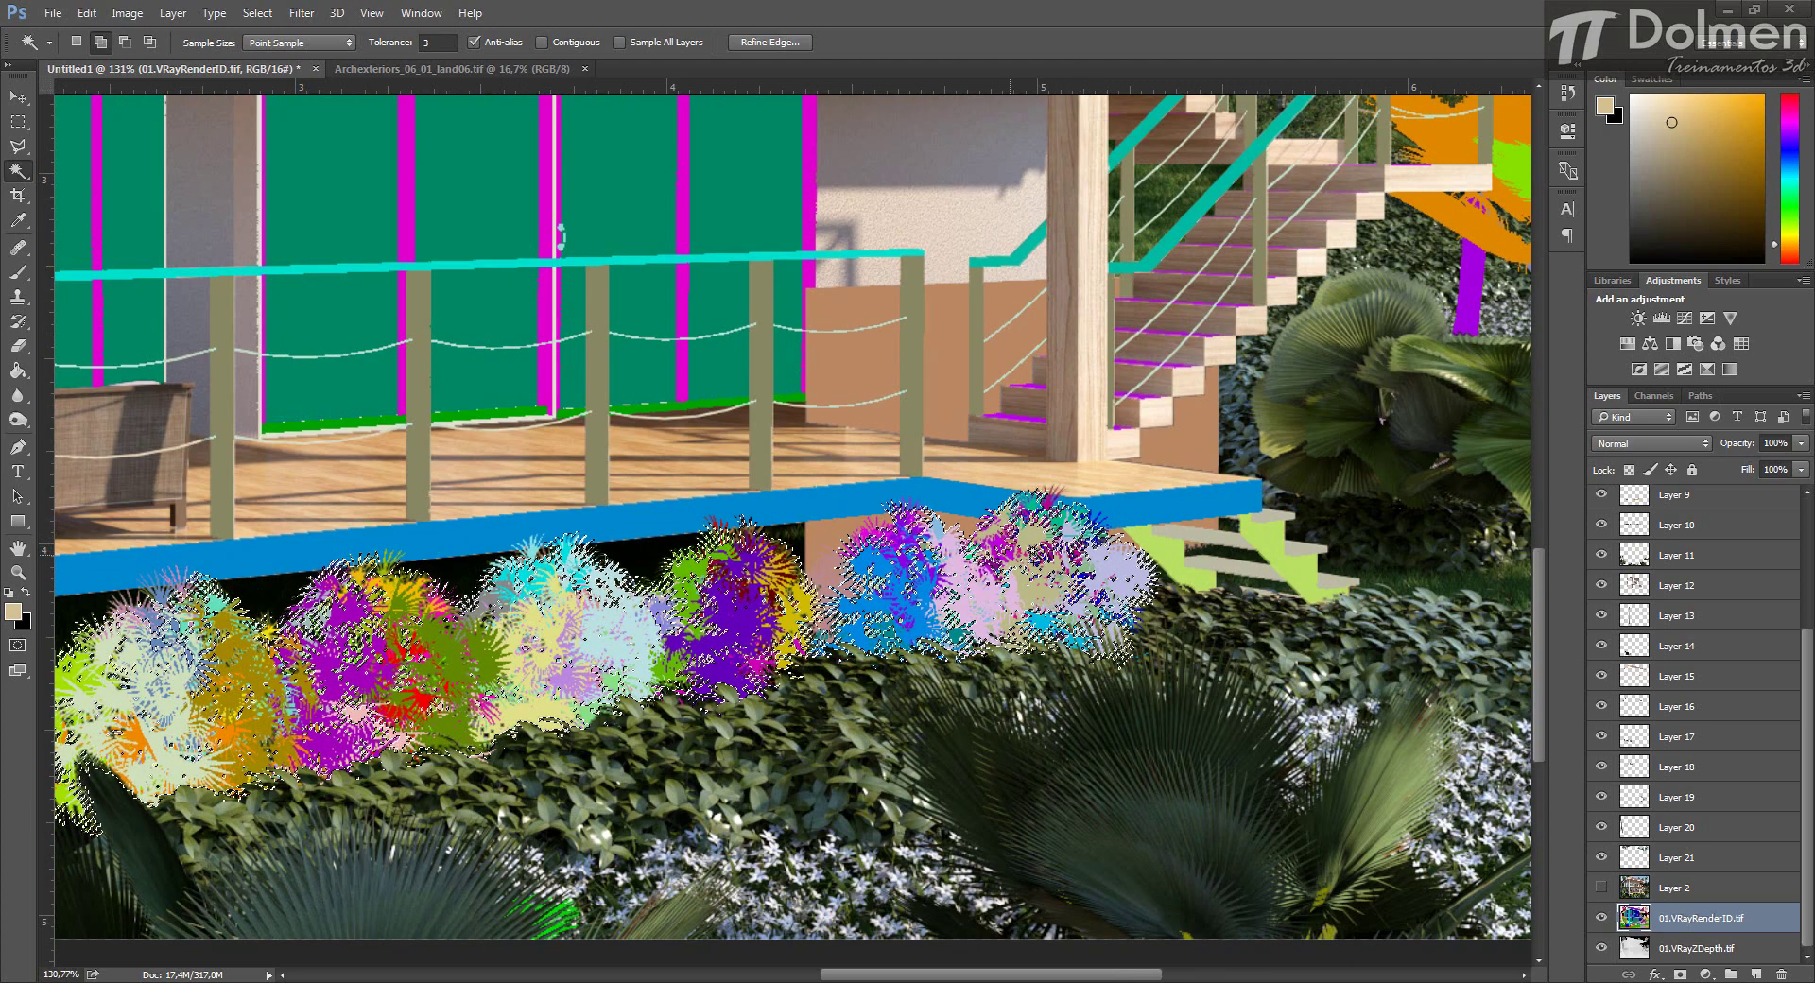
{"action": "scroll", "coordinate": [1038, 557], "scroll_direction": "down", "scroll_amount": 3}
{"action": "left_click", "coordinate": [1669, 888]}
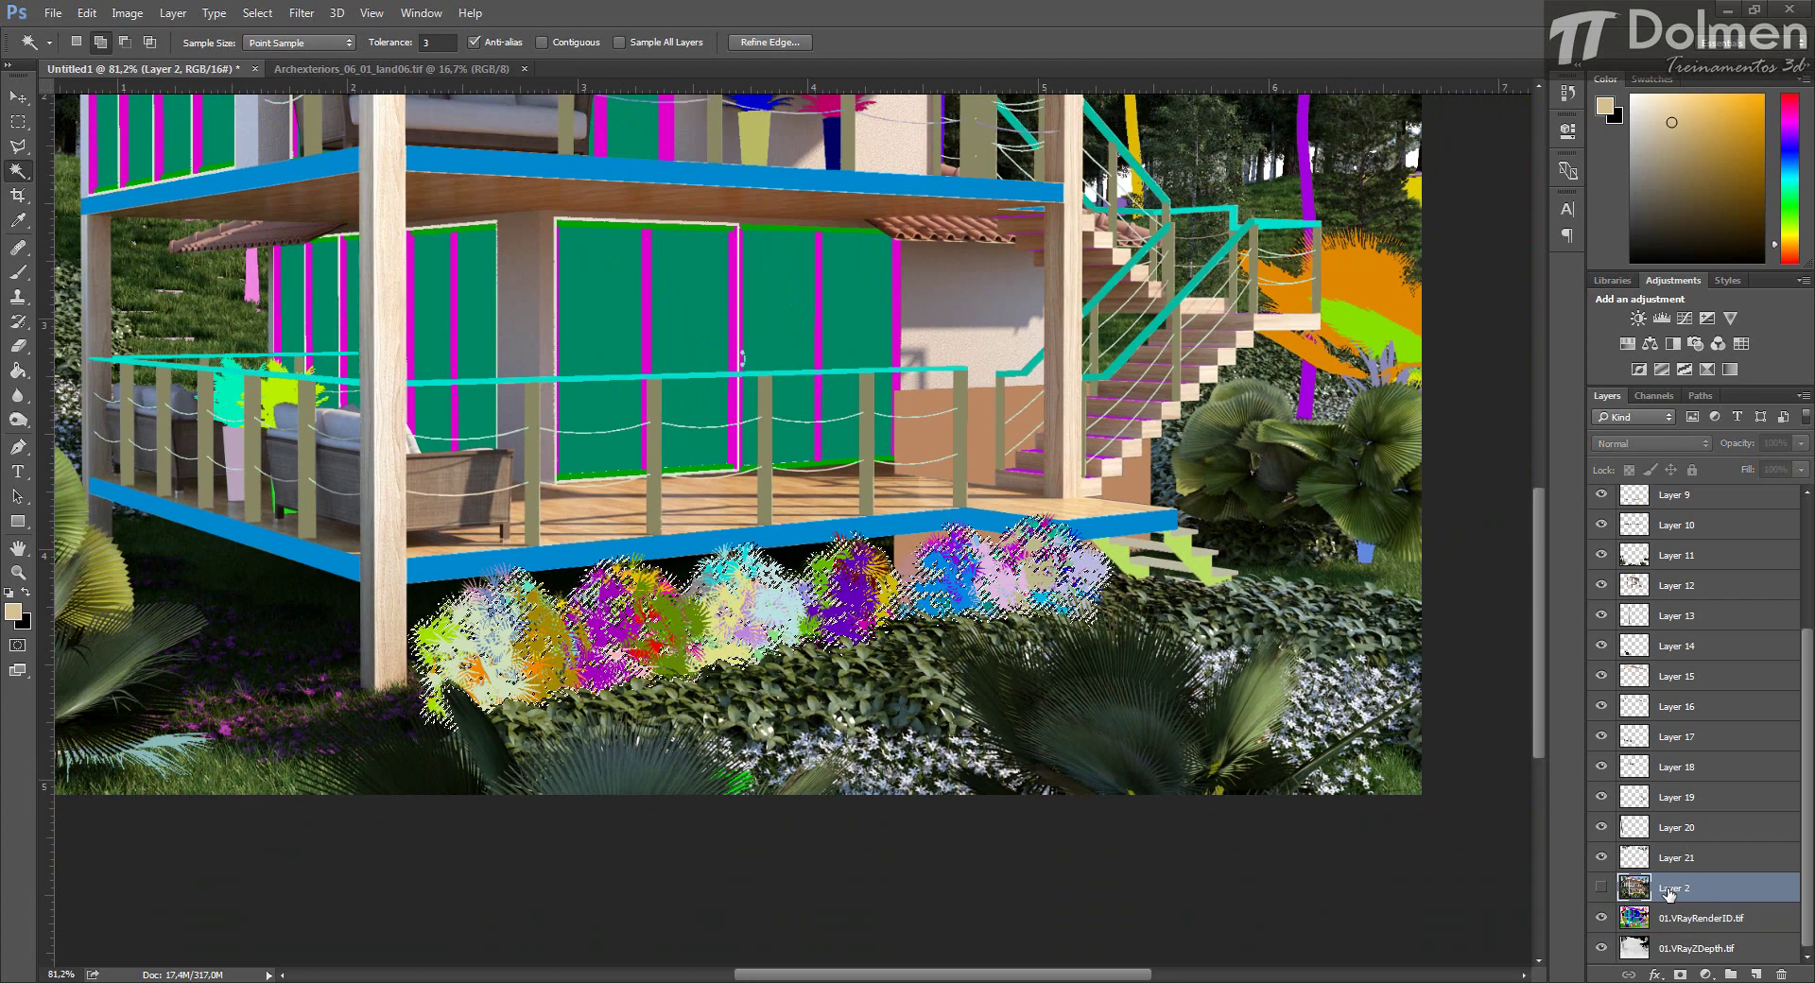
{"action": "key", "text": "ctrl+j"}
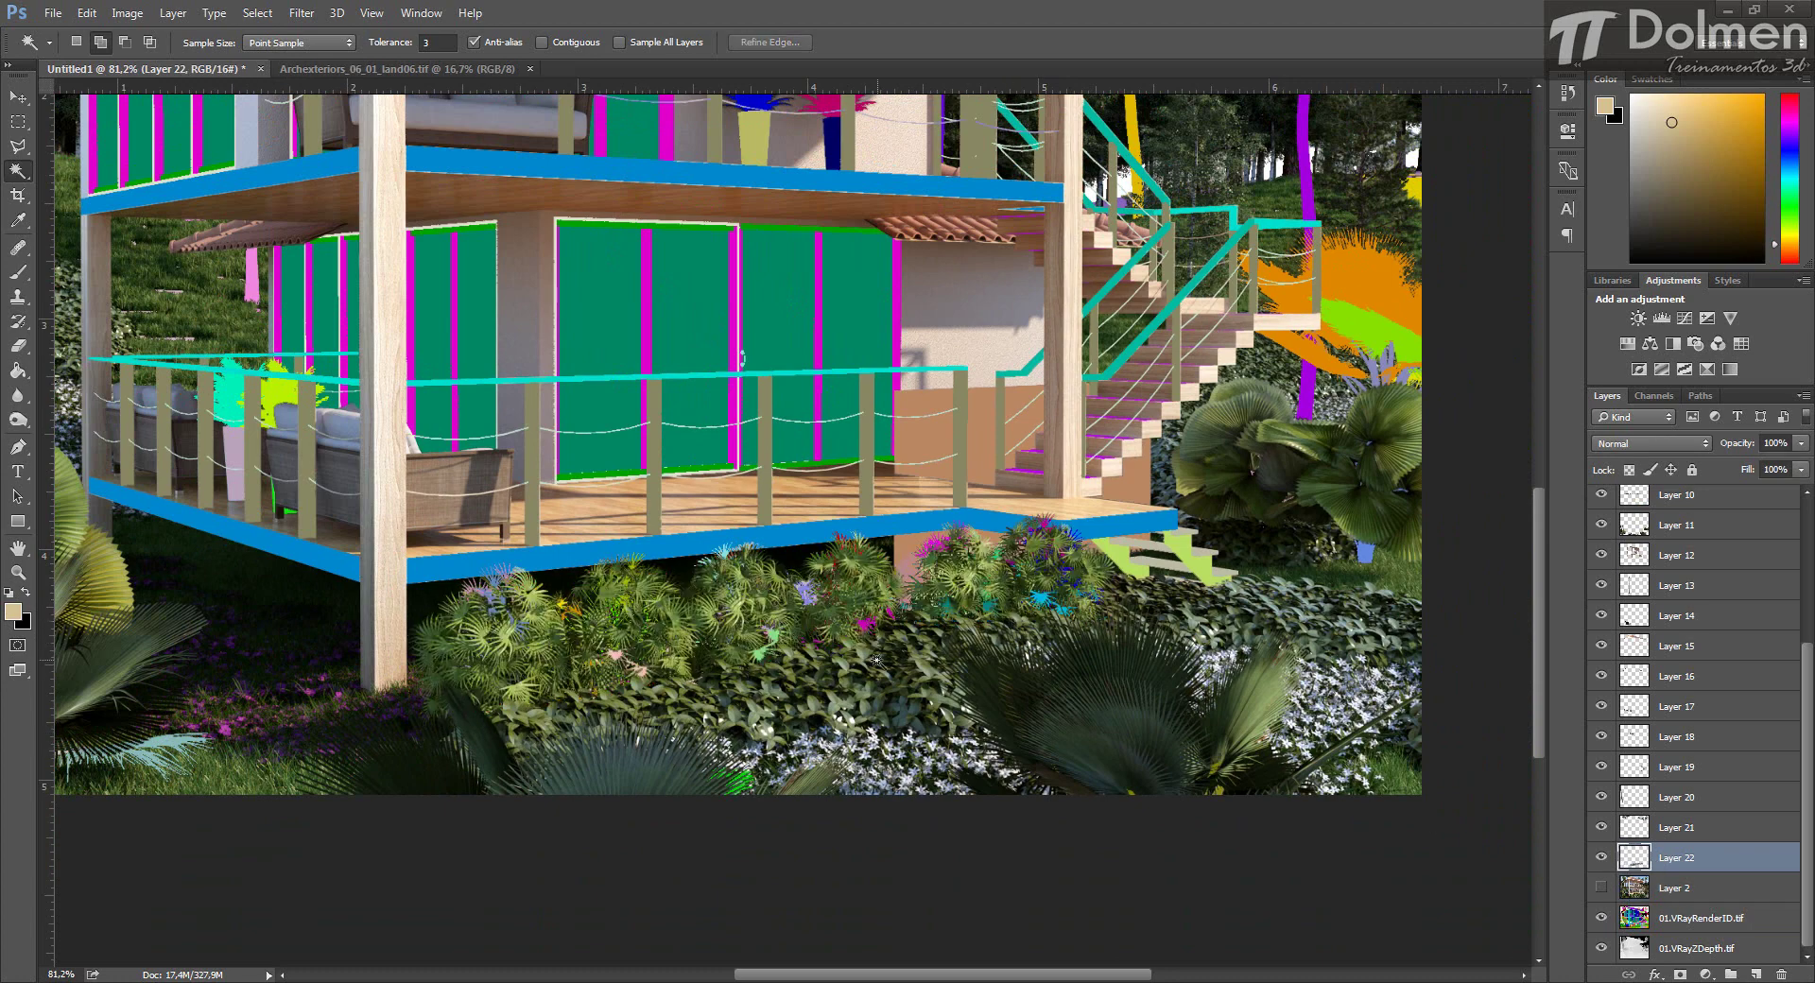
Select the light green roof fascia in the RenderID layer and copy it from Layer 2 to a new layer.
{"action": "scroll", "coordinate": [794, 662], "scroll_direction": "down", "scroll_amount": 3}
{"action": "scroll", "coordinate": [794, 674], "scroll_direction": "up", "scroll_amount": 2}
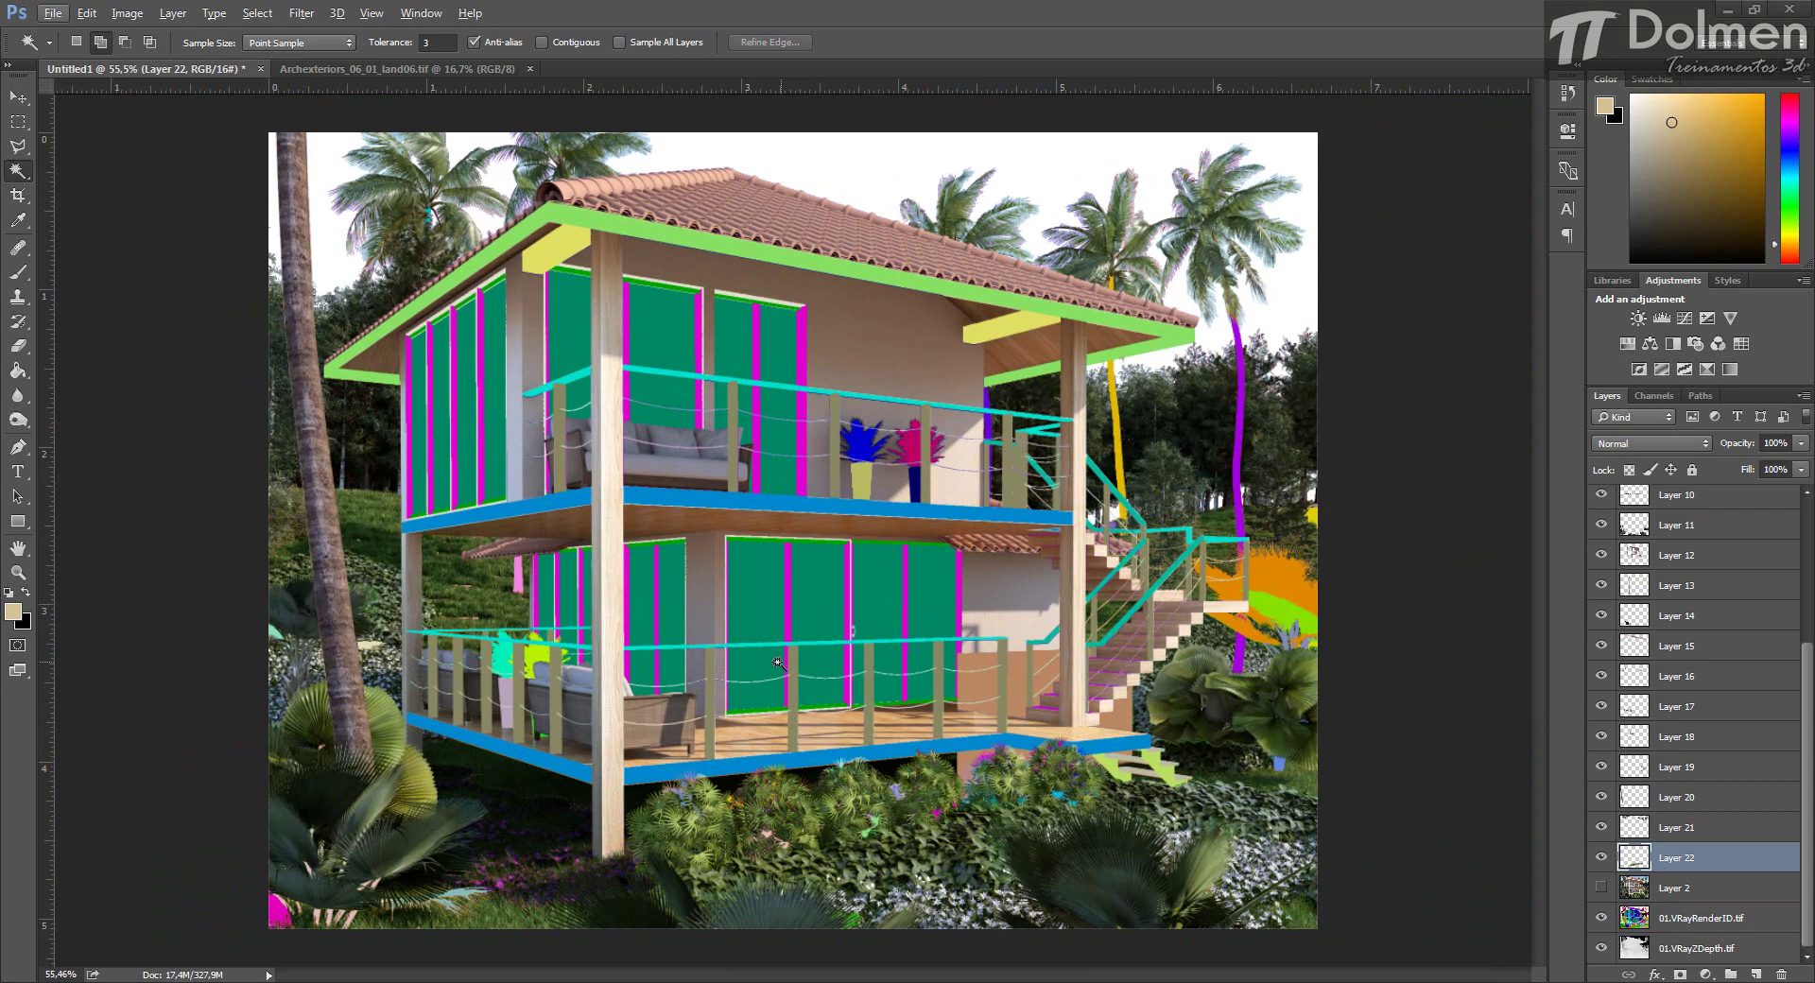
{"action": "left_click", "coordinate": [1600, 888]}
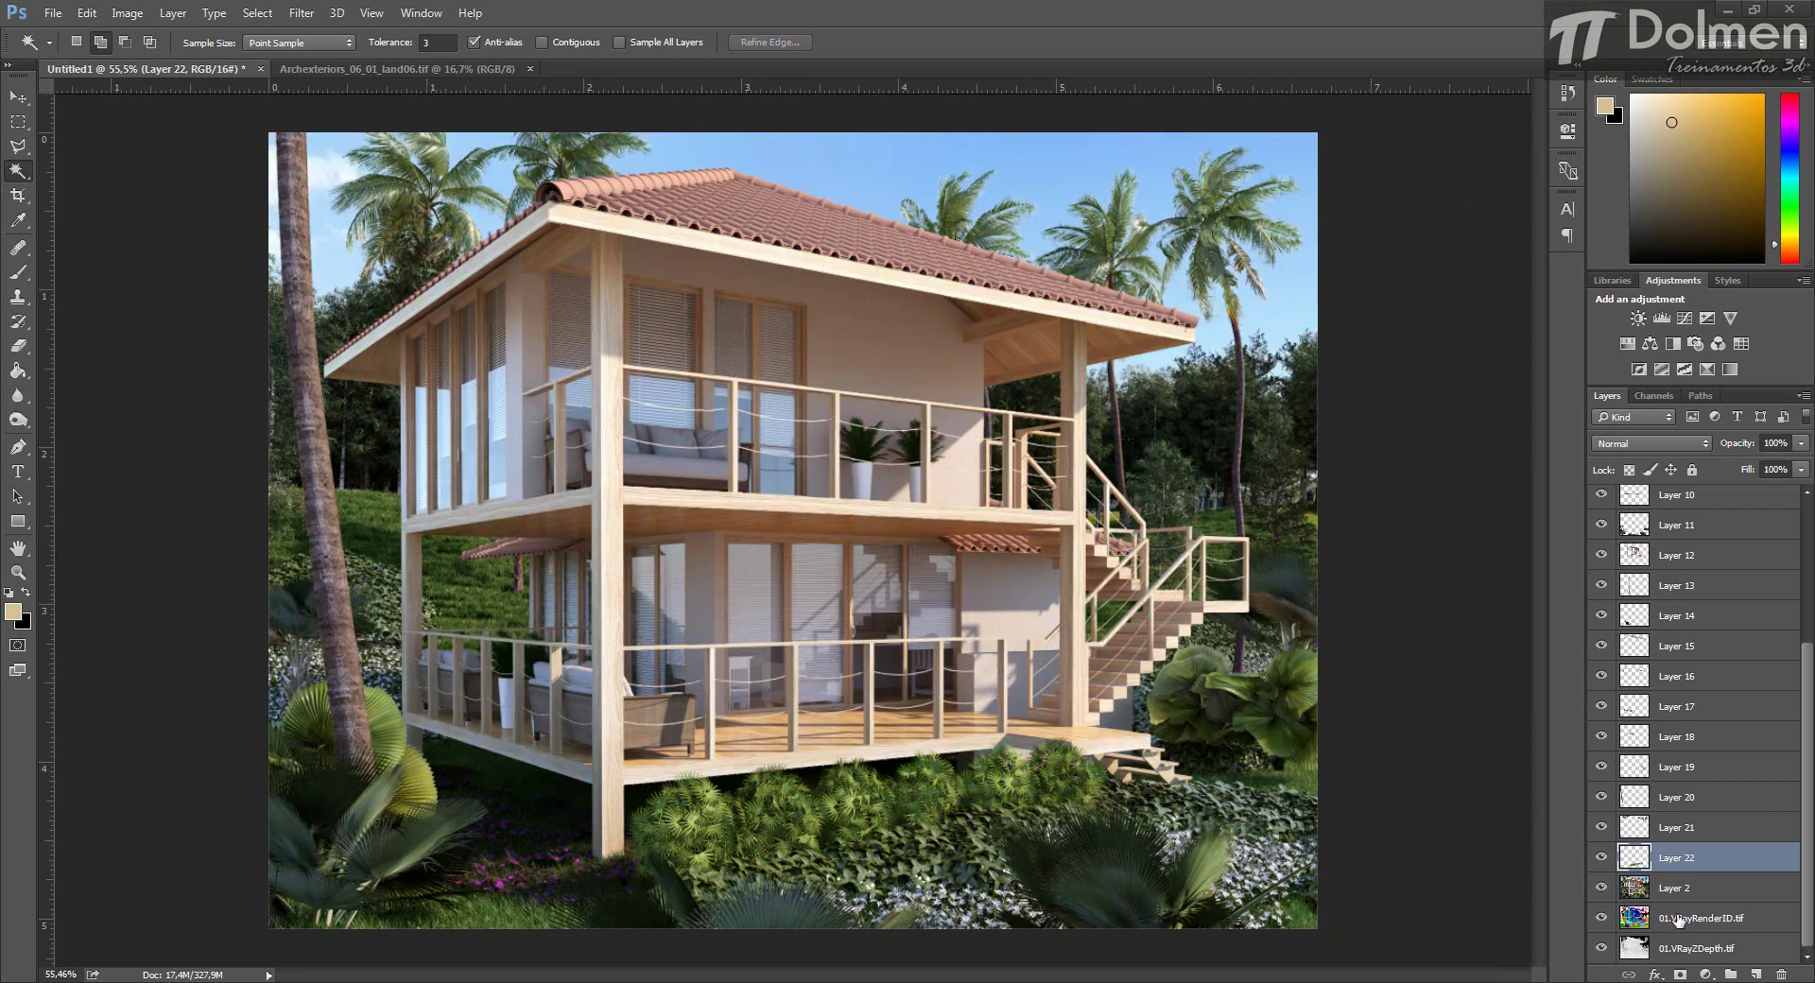
{"action": "left_click", "coordinate": [1601, 888]}
{"action": "left_click", "coordinate": [1675, 919]}
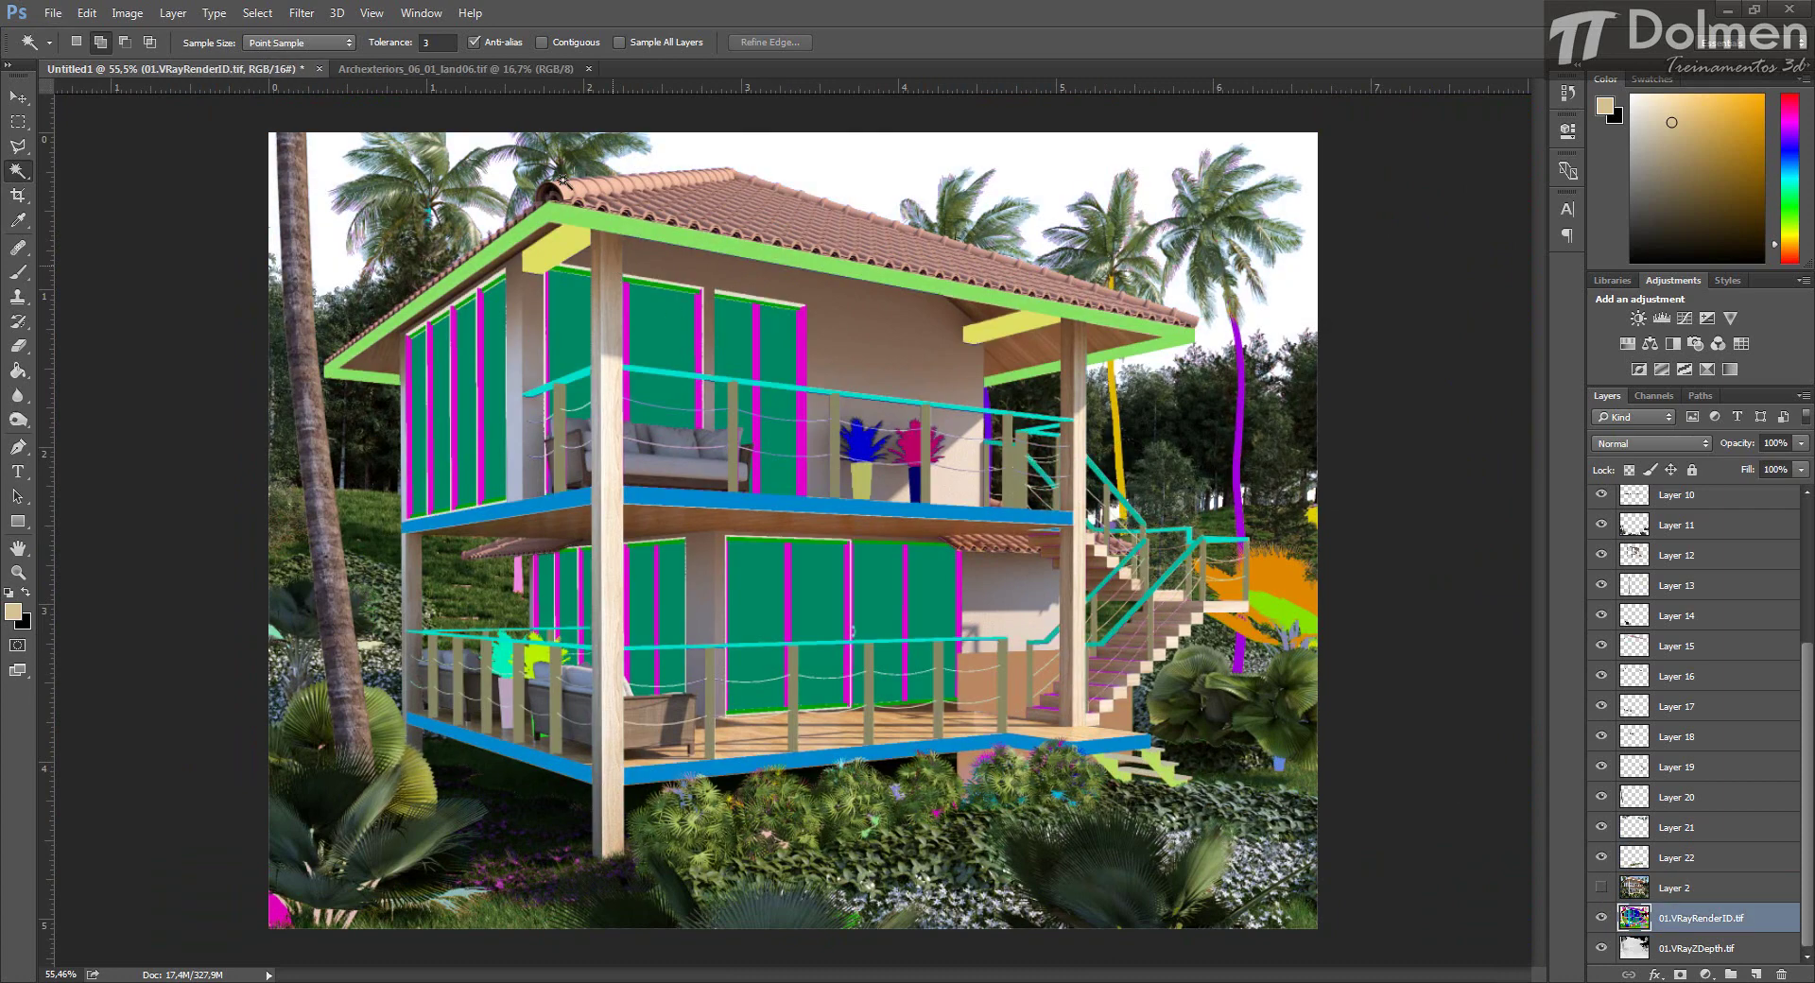
{"action": "left_click", "coordinate": [598, 229]}
{"action": "left_click", "coordinate": [1709, 896]}
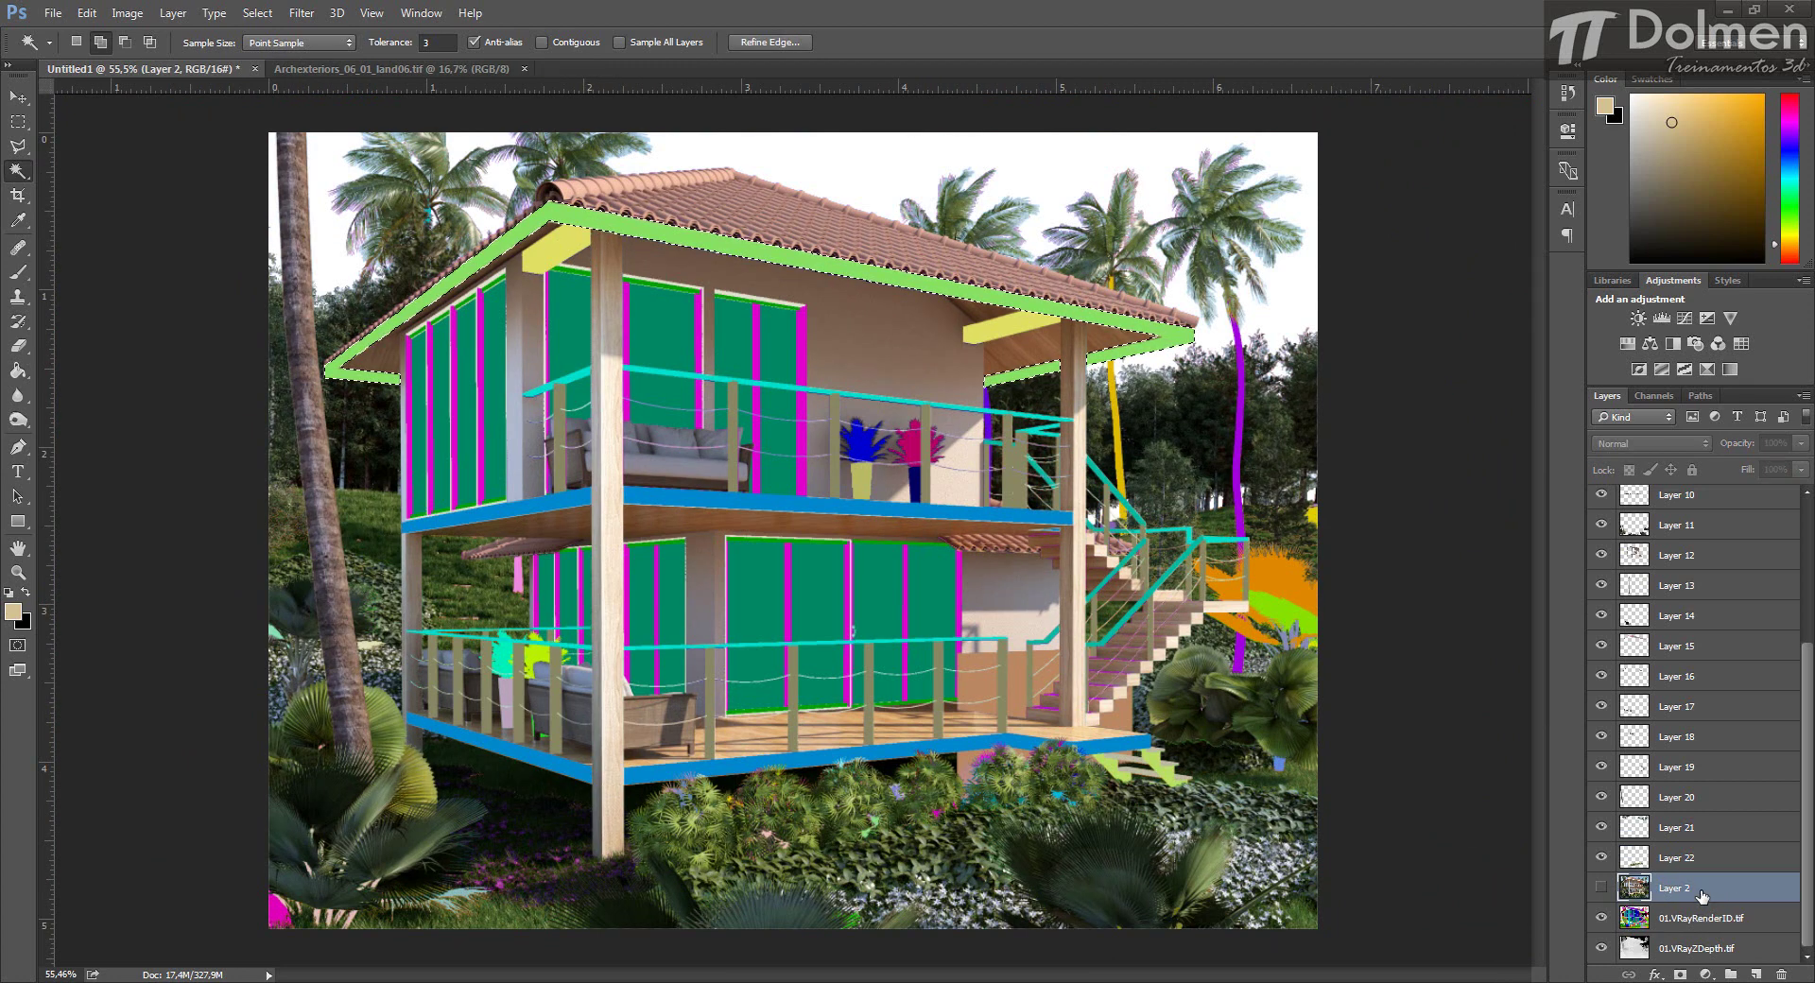
{"action": "key", "text": "ctrl+j"}
Select the blue edge beams of both floors in the RenderID layer and copy them from Layer 2 to a new layer.
{"action": "left_click", "coordinate": [1681, 924]}
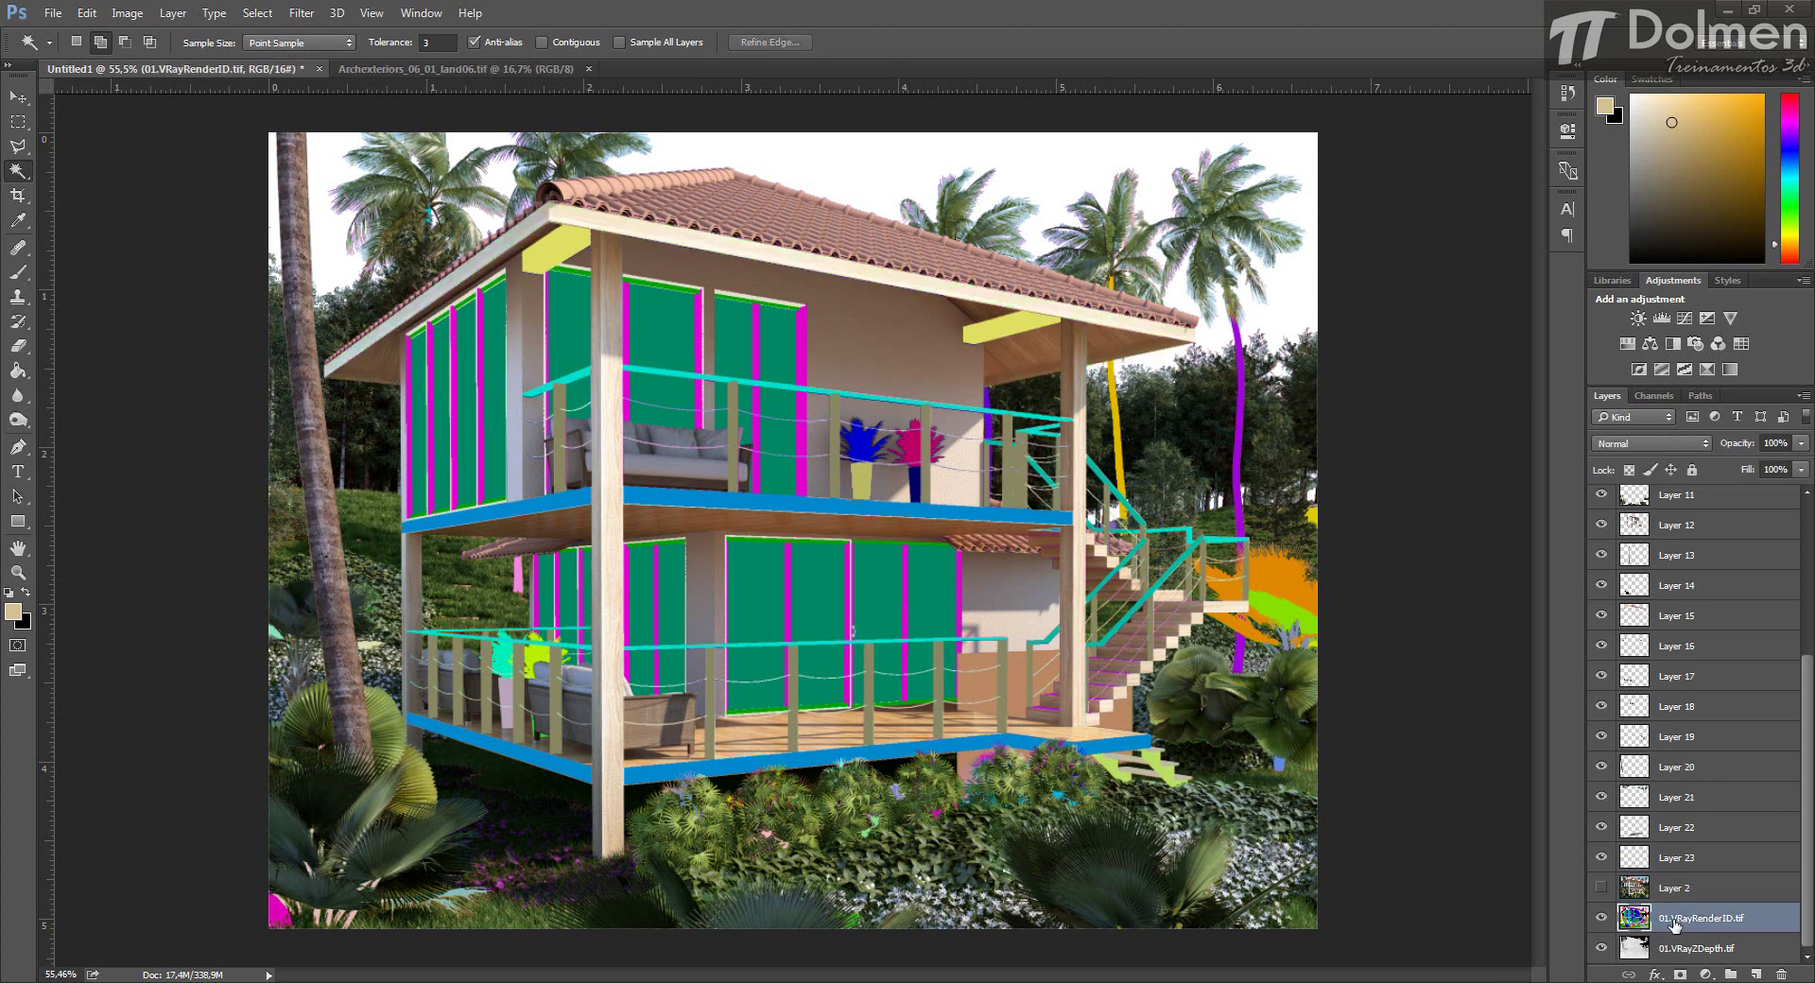
{"action": "left_click", "coordinate": [671, 775]}
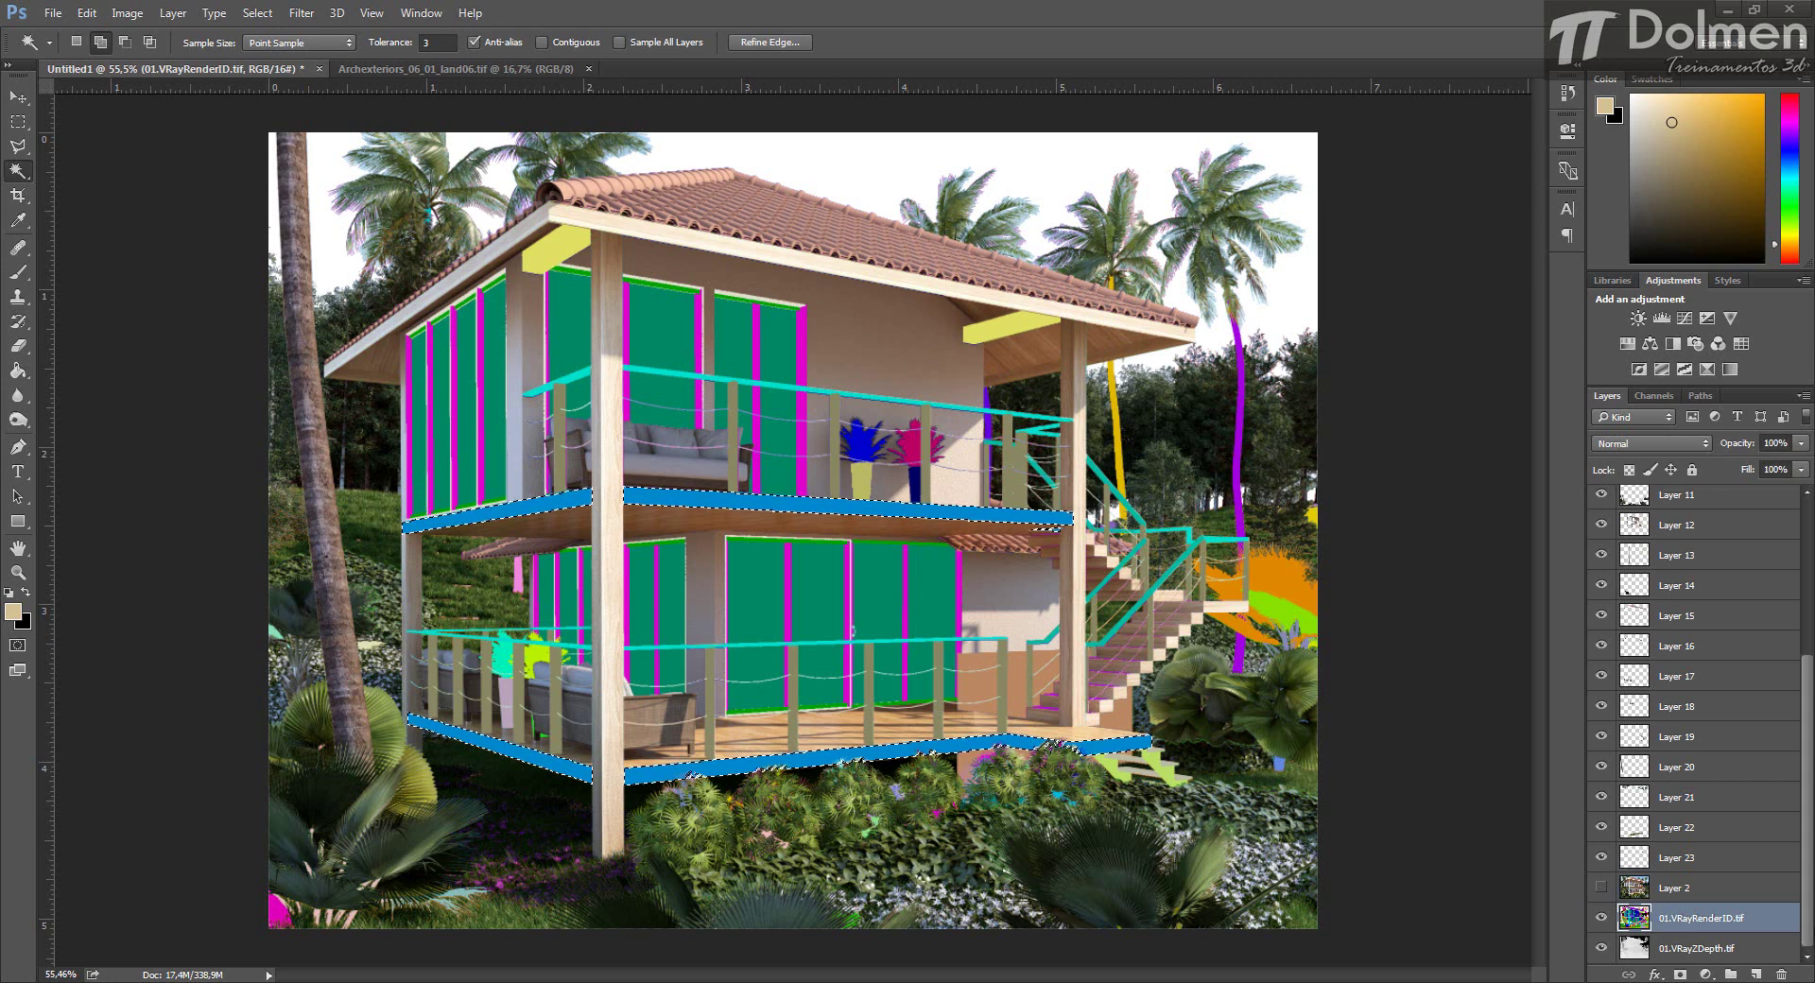
{"action": "left_click", "coordinate": [1671, 890]}
{"action": "key", "text": "ctrl+j"}
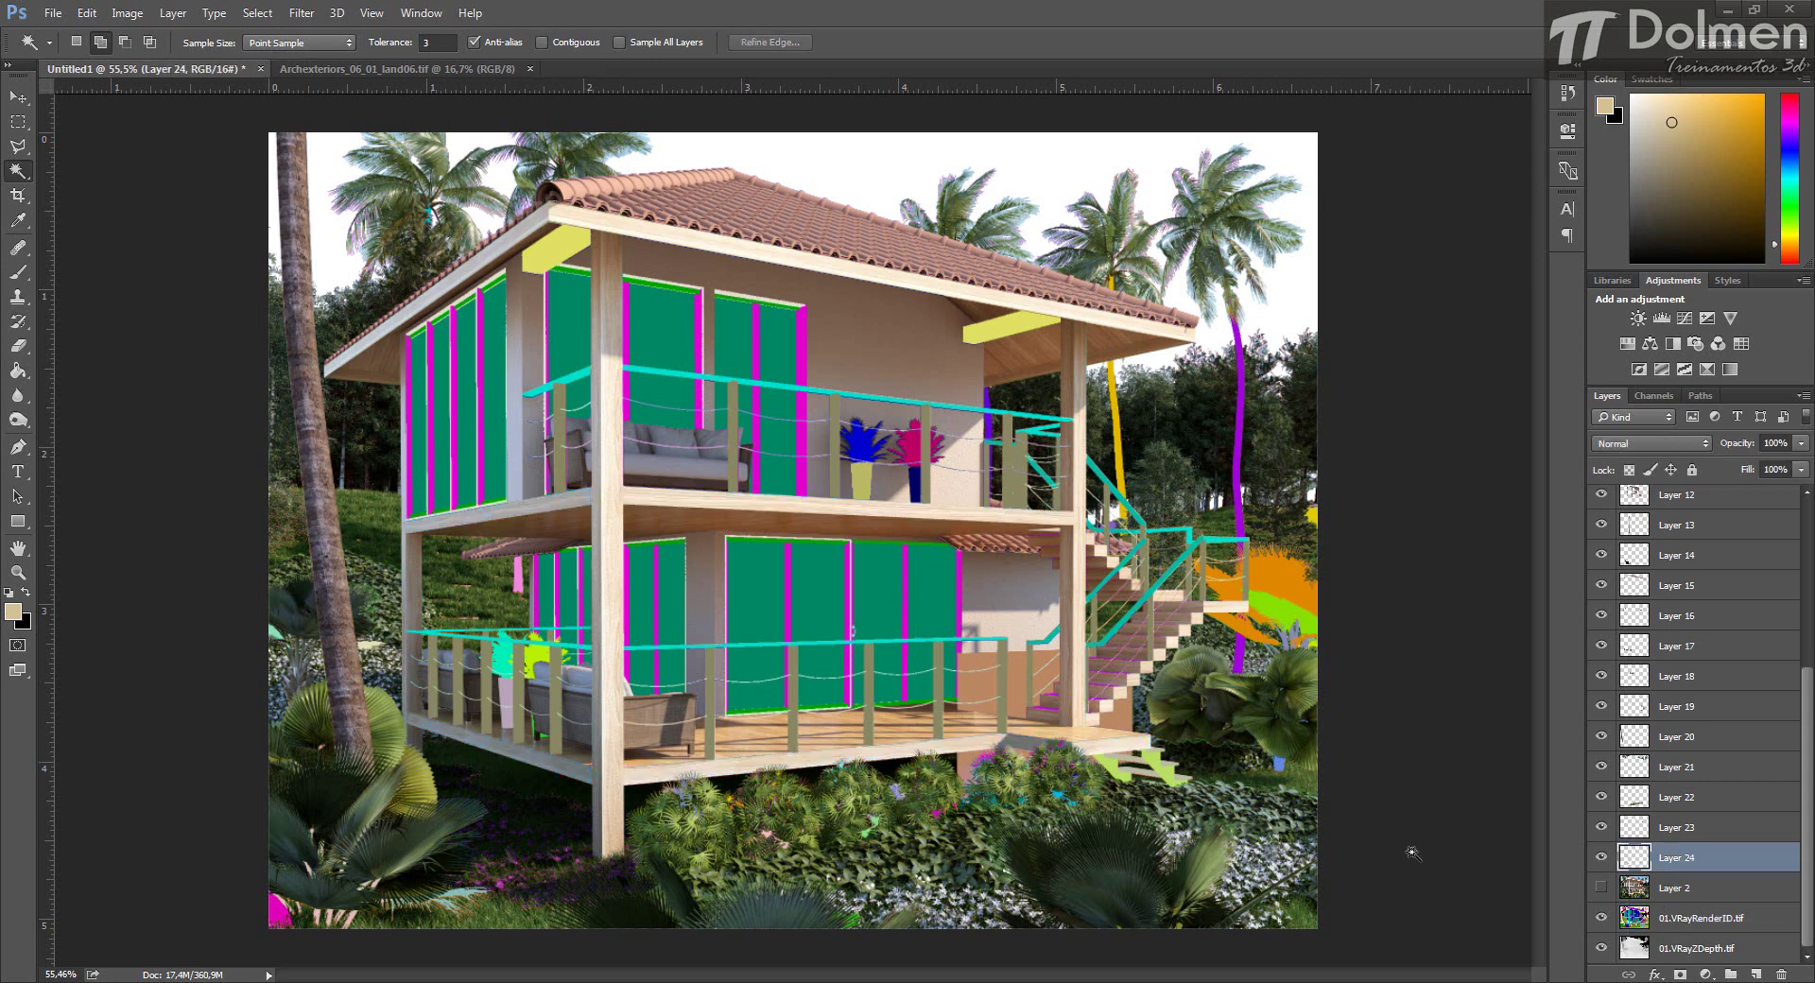
Select the lime green supports of the small entrance steps in the RenderID layer and copy them from Layer 2 to a new layer.
{"action": "left_click", "coordinate": [1662, 920]}
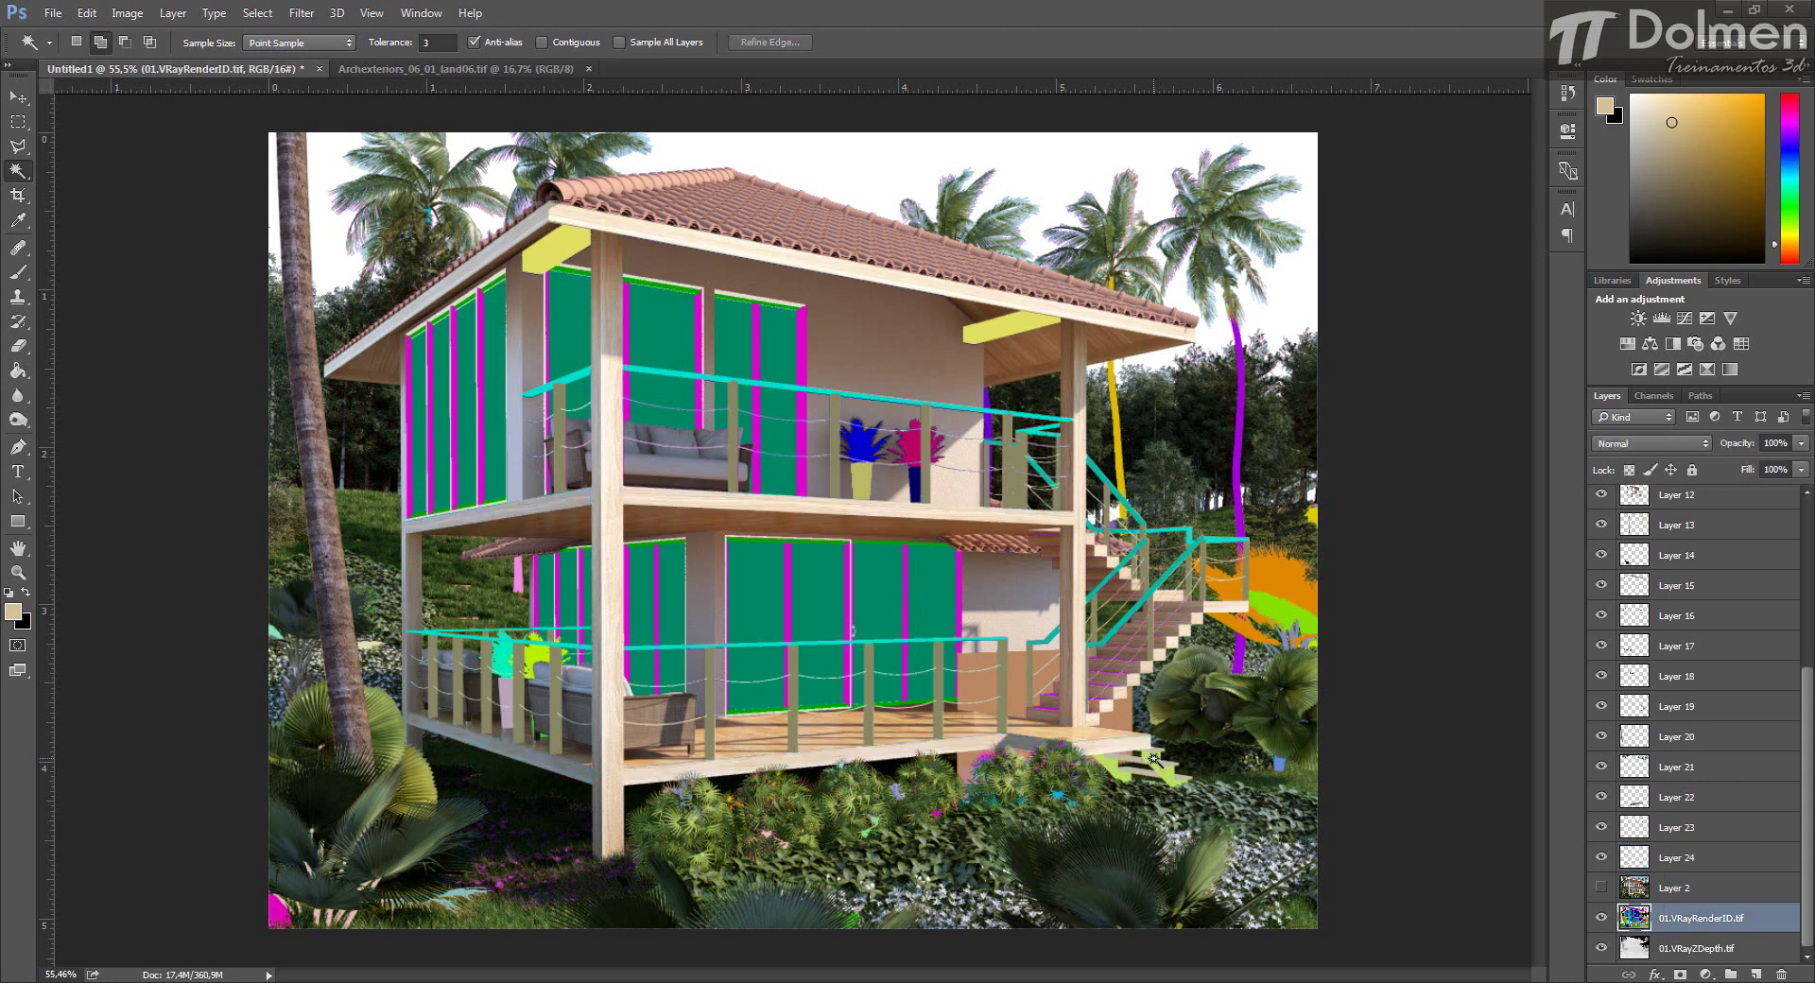
{"action": "left_click", "coordinate": [1156, 764]}
{"action": "left_click", "coordinate": [1680, 890]}
{"action": "key", "text": "ctrl+j"}
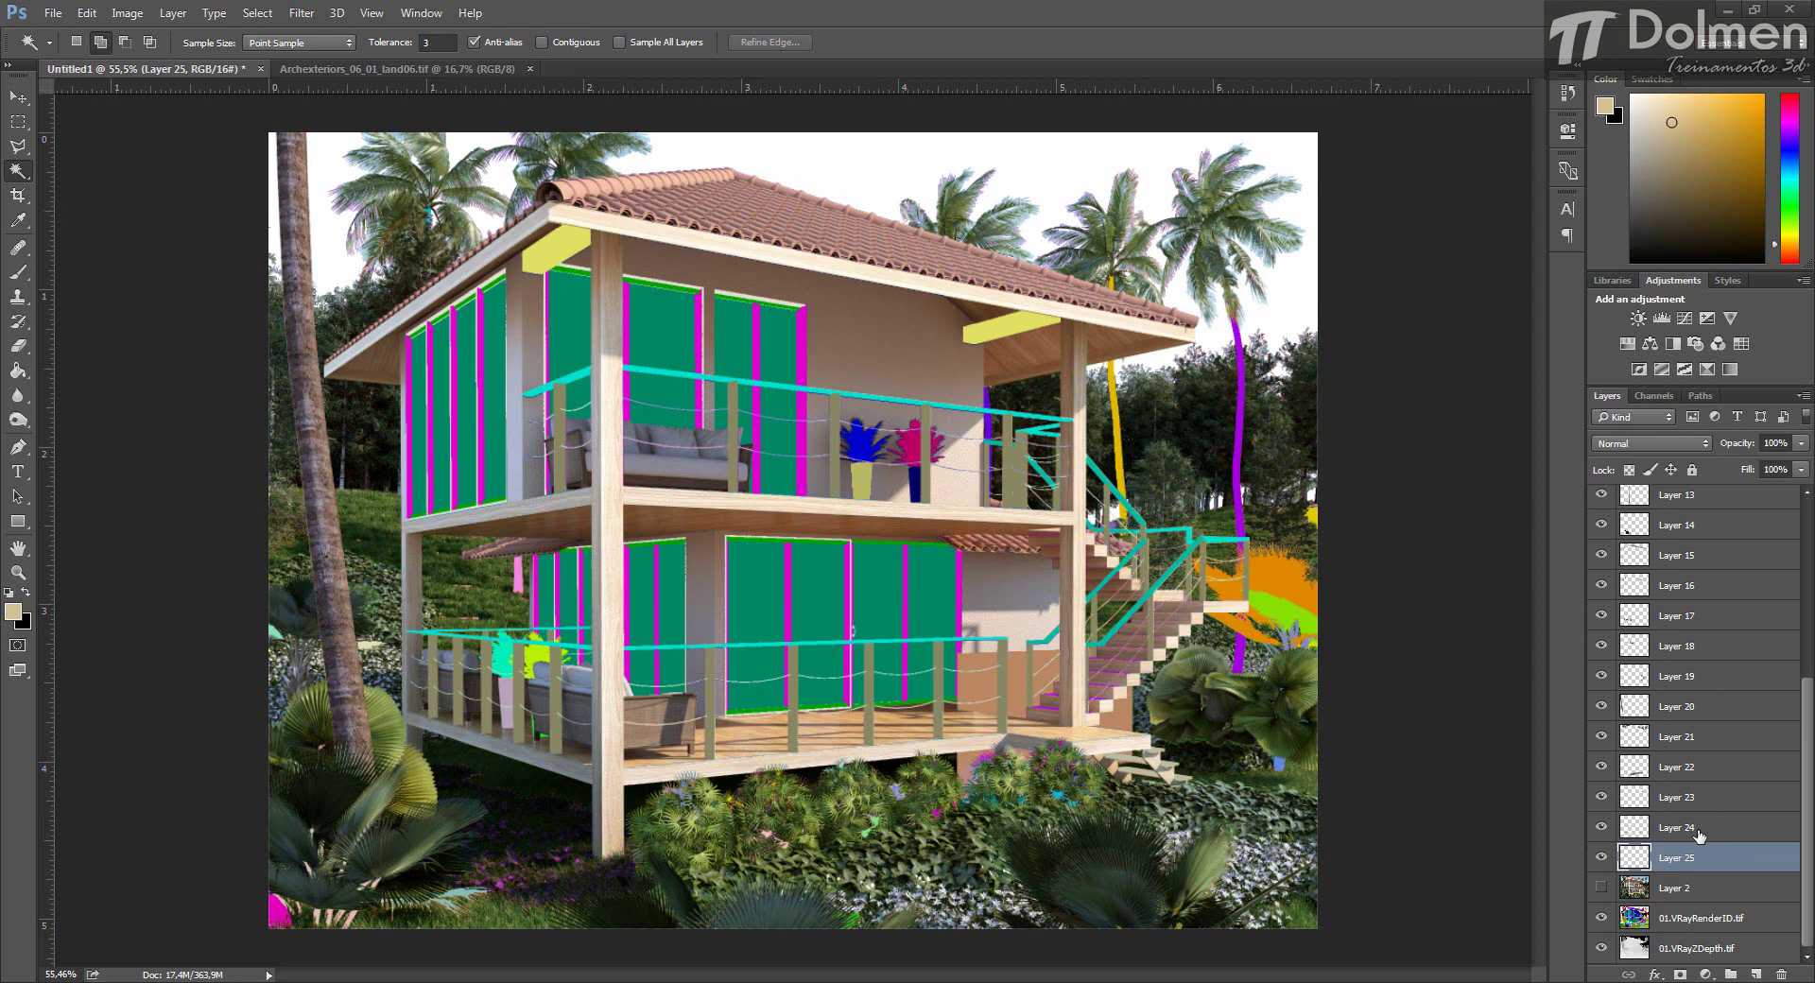
Look through the separated layers, make Layer 2 visible again and select Layer 3 at the top of the stack.
{"action": "left_click_drag", "start_coordinate": [1806, 687], "coordinate": [1807, 511]}
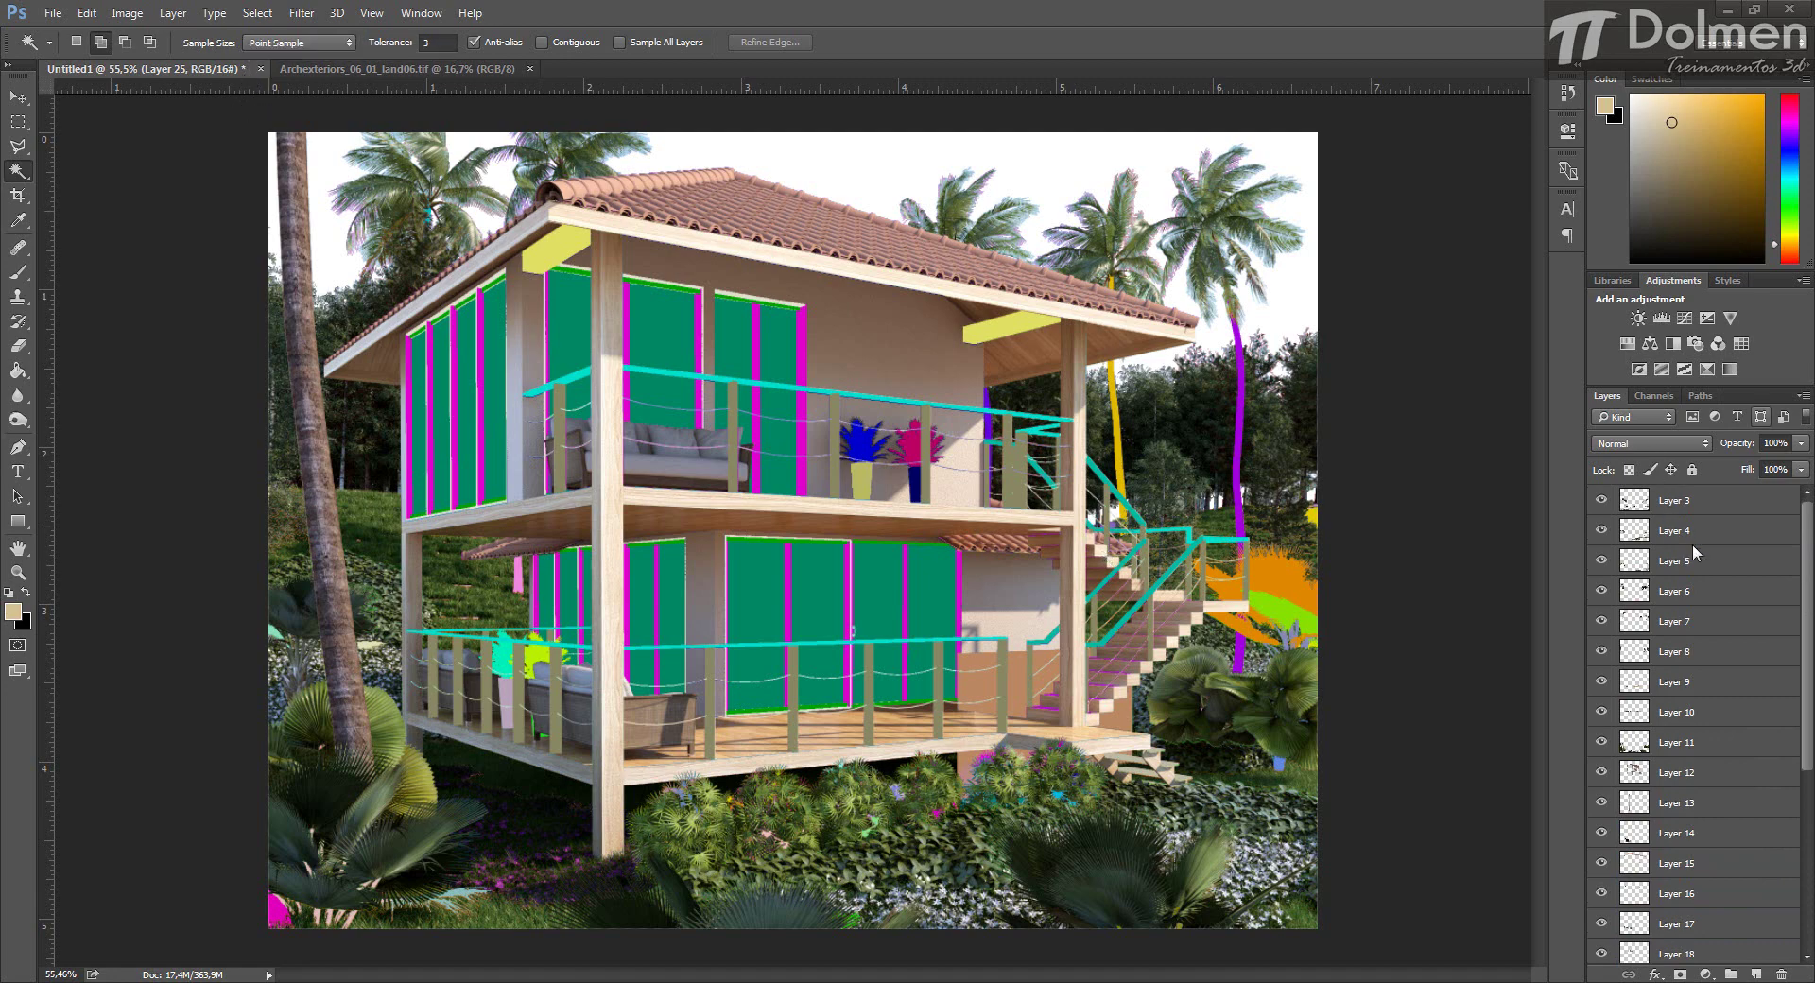
{"action": "left_click_drag", "start_coordinate": [1806, 565], "coordinate": [1802, 907]}
{"action": "left_click", "coordinate": [1602, 888]}
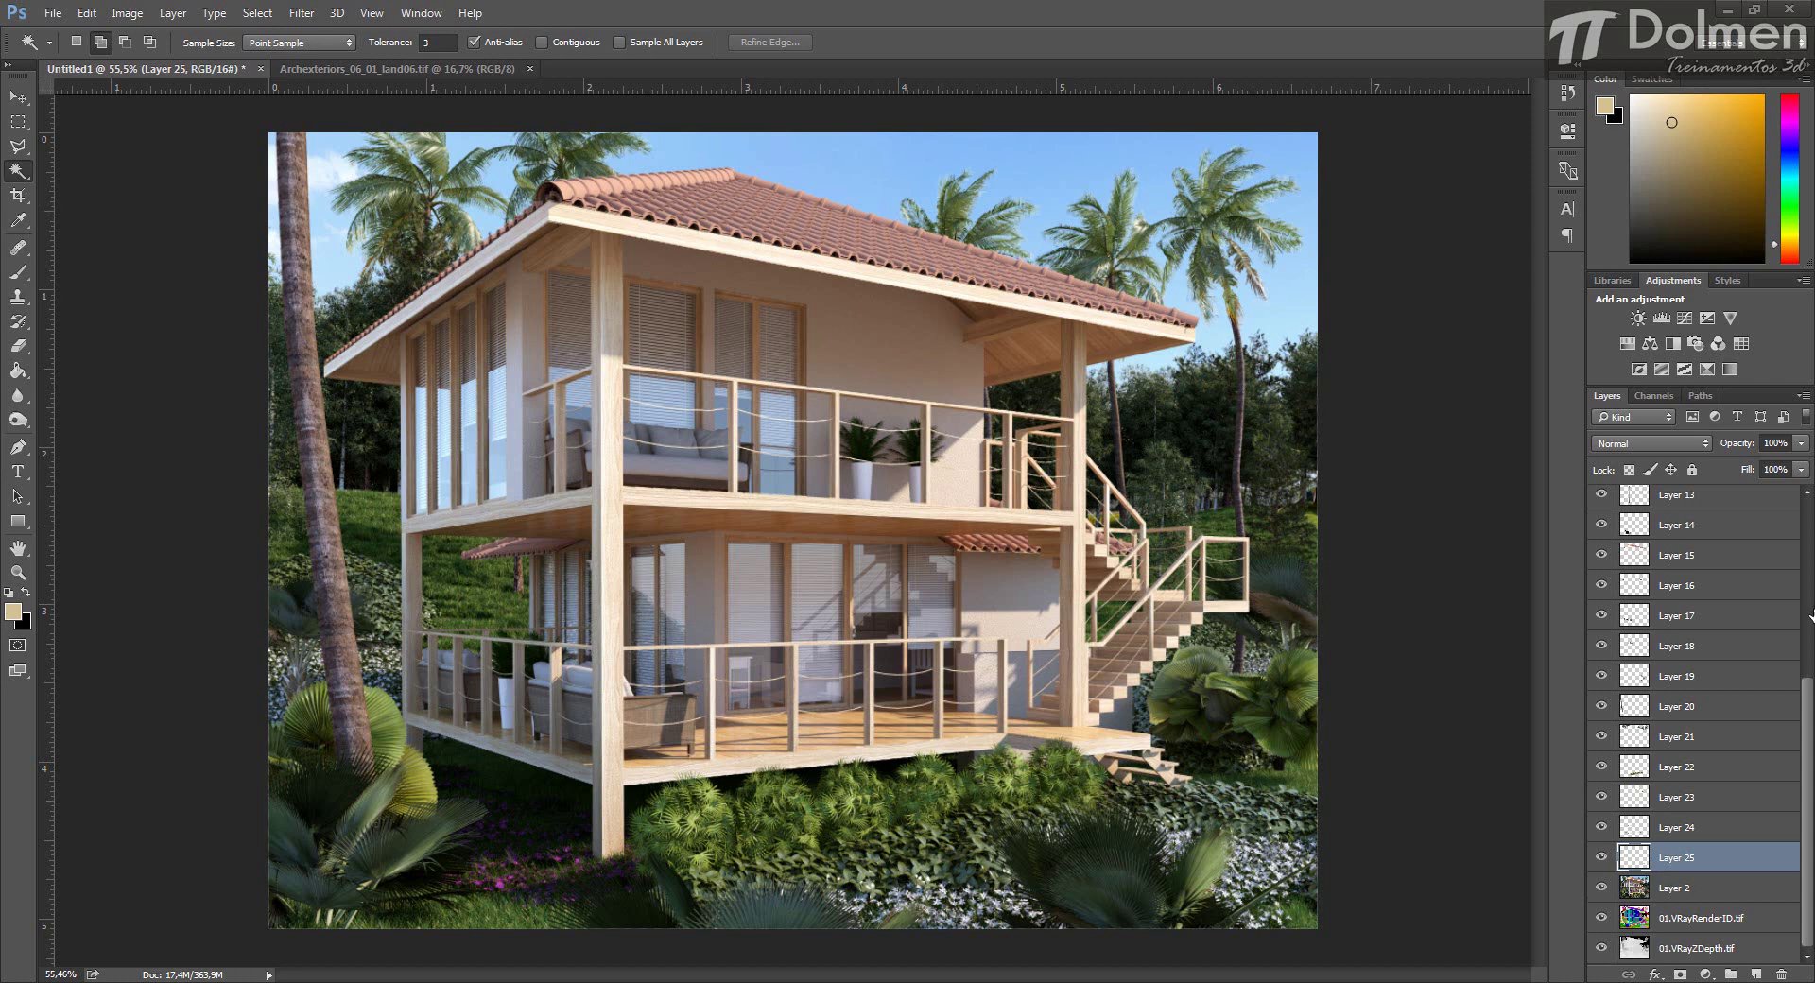
{"action": "left_click_drag", "start_coordinate": [1808, 737], "coordinate": [1807, 560]}
{"action": "left_click", "coordinate": [1681, 510]}
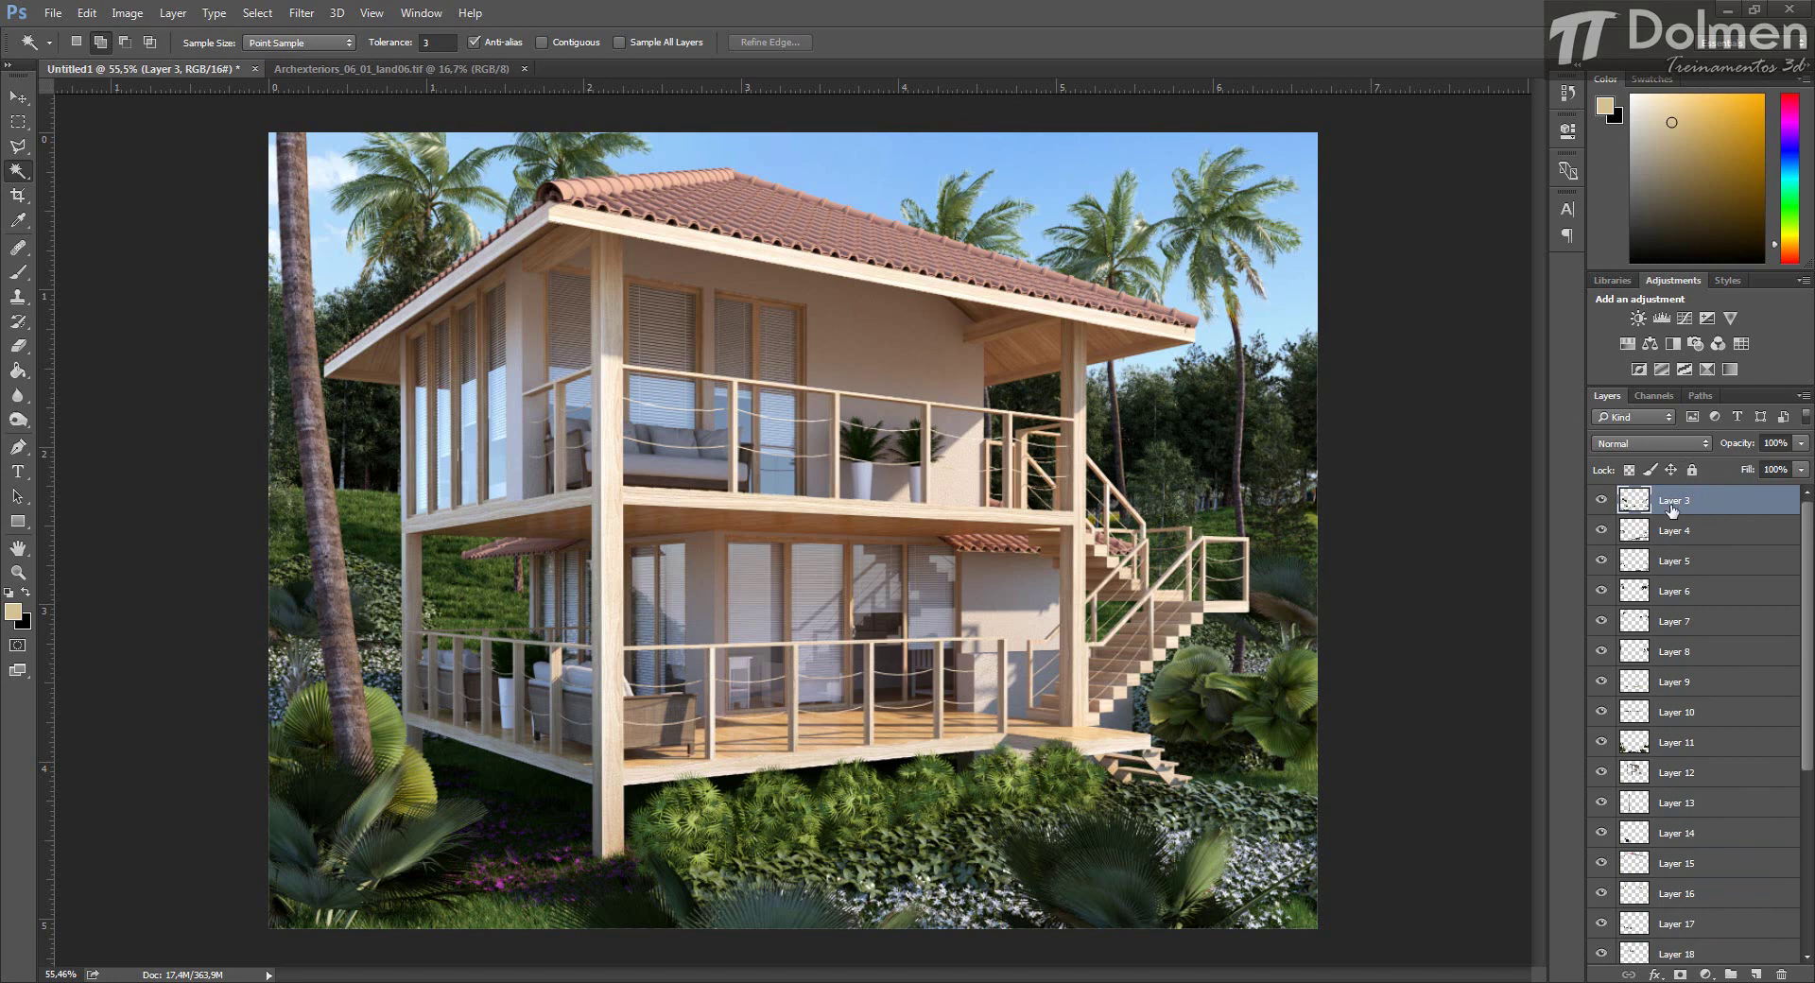
Fine-tune the brightness and contrast of Layer 3 with a slight Brightness/Contrast adjustment.
{"action": "left_click", "coordinate": [127, 14]}
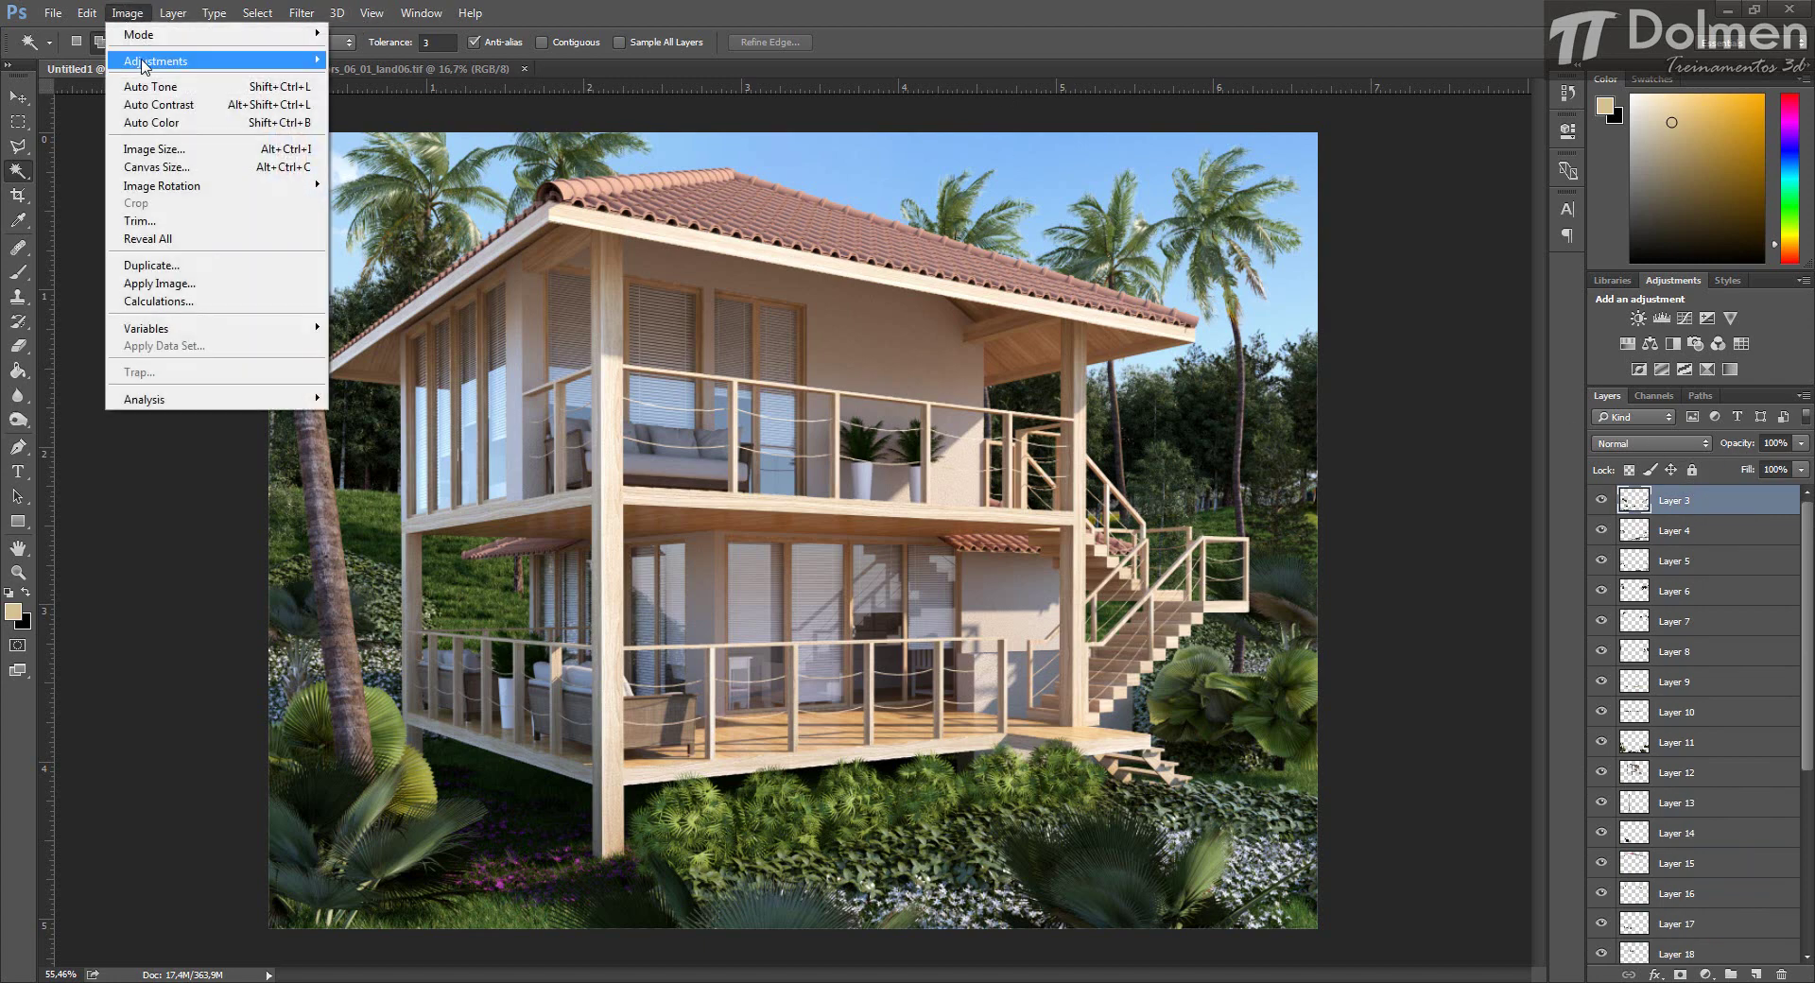
{"action": "mouse_move", "coordinate": [147, 64]}
{"action": "left_click", "coordinate": [378, 57]}
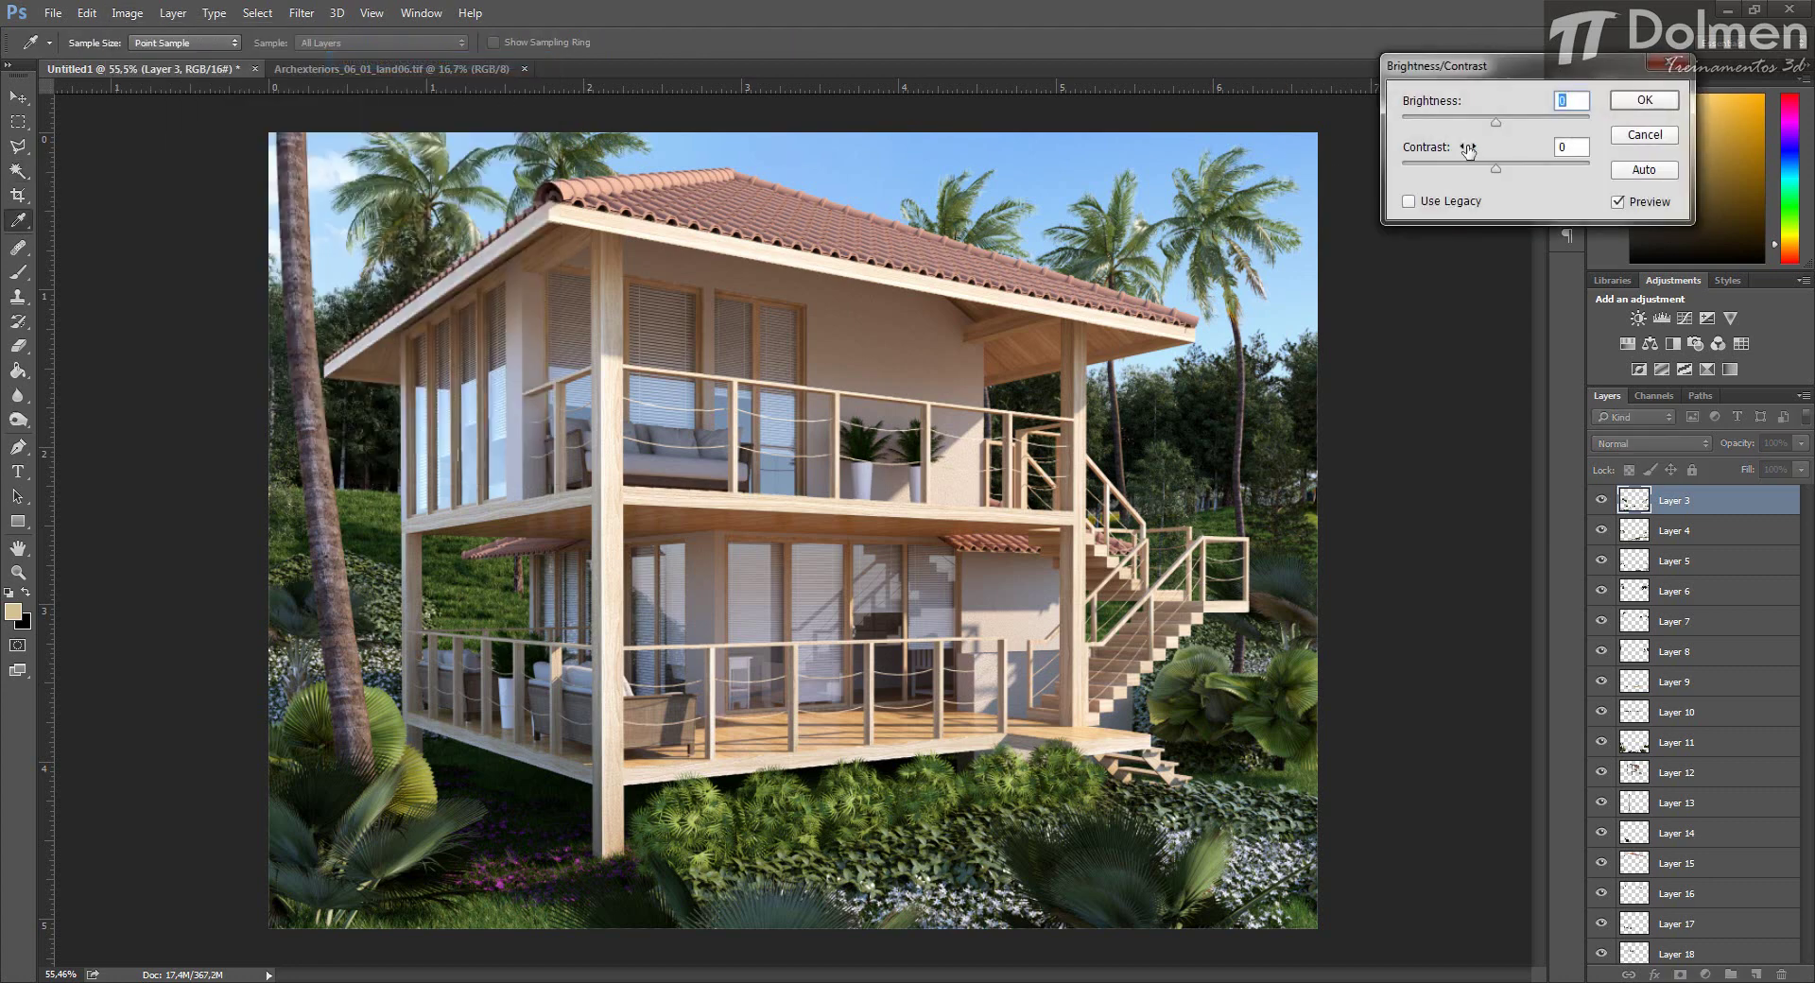
{"action": "mouse_move", "coordinate": [1495, 123]}
{"action": "left_mouse_down"}
{"action": "mouse_move", "coordinate": [1517, 121]}
{"action": "mouse_move", "coordinate": [1475, 114]}
{"action": "left_mouse_up"}
{"action": "left_click_drag", "start_coordinate": [1498, 106], "coordinate": [1522, 170]}
{"action": "left_click", "coordinate": [1630, 104]}
{"action": "key", "text": "w"}
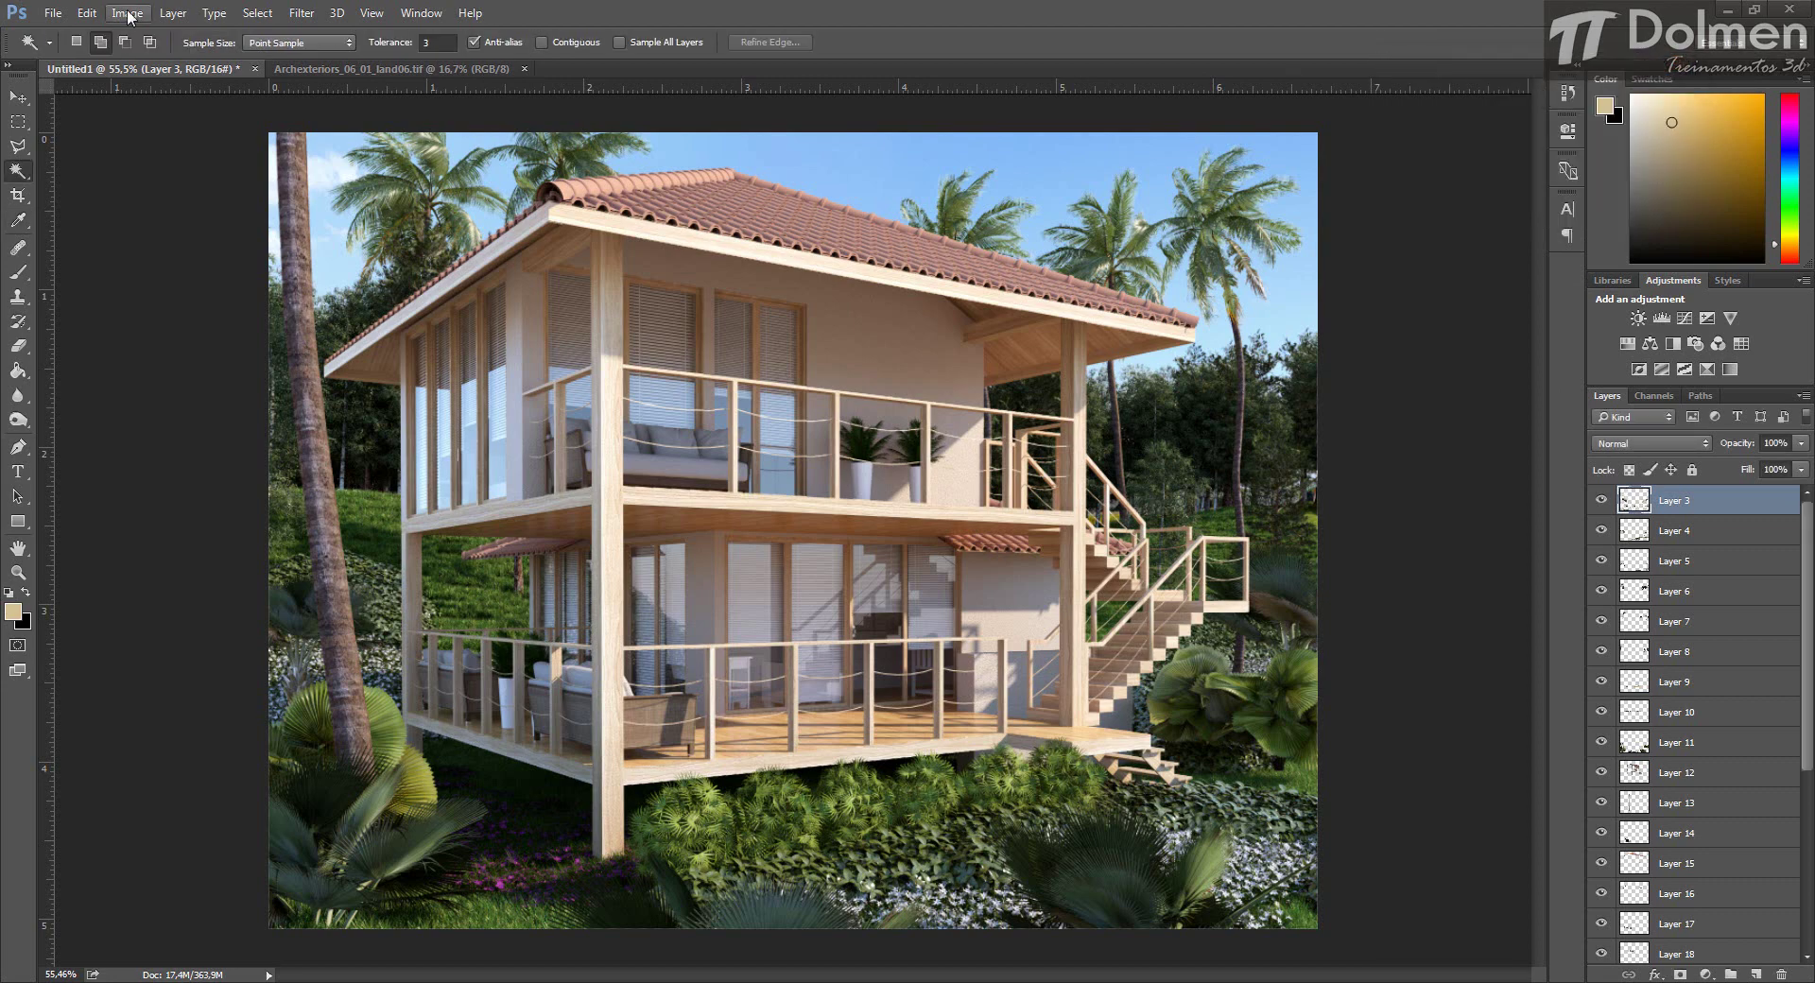
Apply a Hue/Saturation adjustment to Layer 3 with hue -5 and saturation -5.
{"action": "left_click", "coordinate": [126, 12]}
{"action": "mouse_move", "coordinate": [147, 66]}
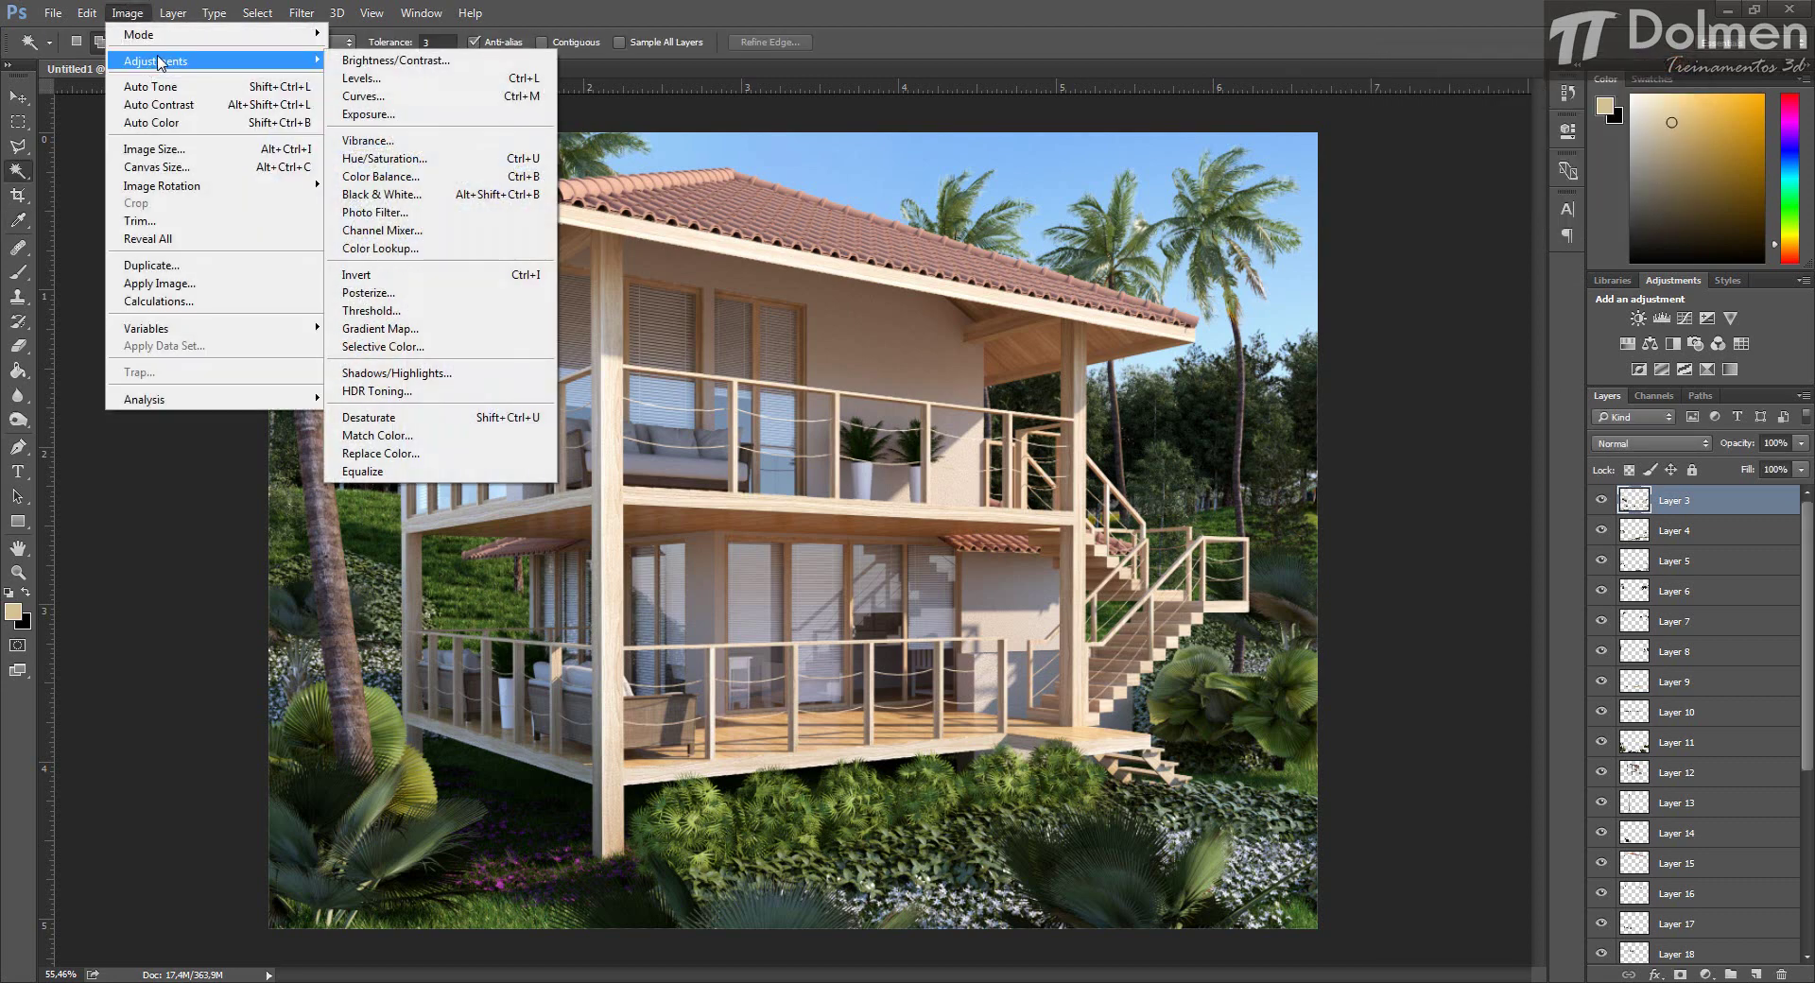
{"action": "left_click", "coordinate": [397, 159]}
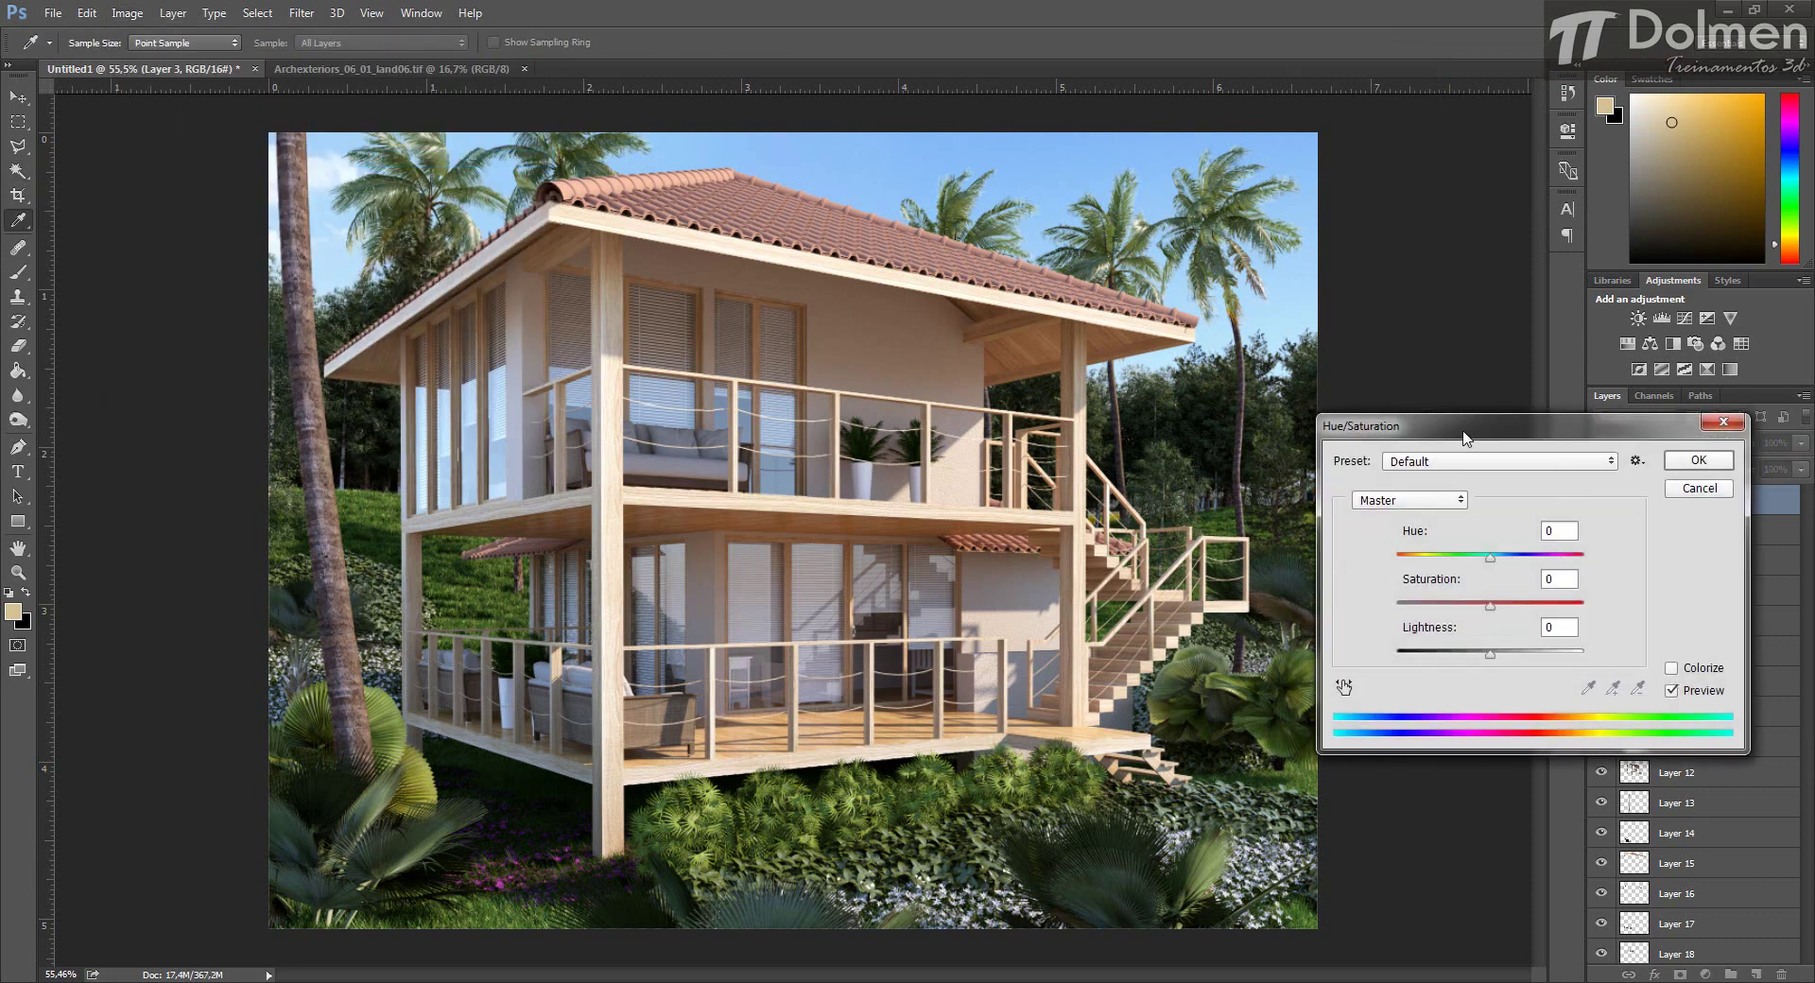
{"action": "left_click_drag", "start_coordinate": [1488, 427], "coordinate": [1514, 195]}
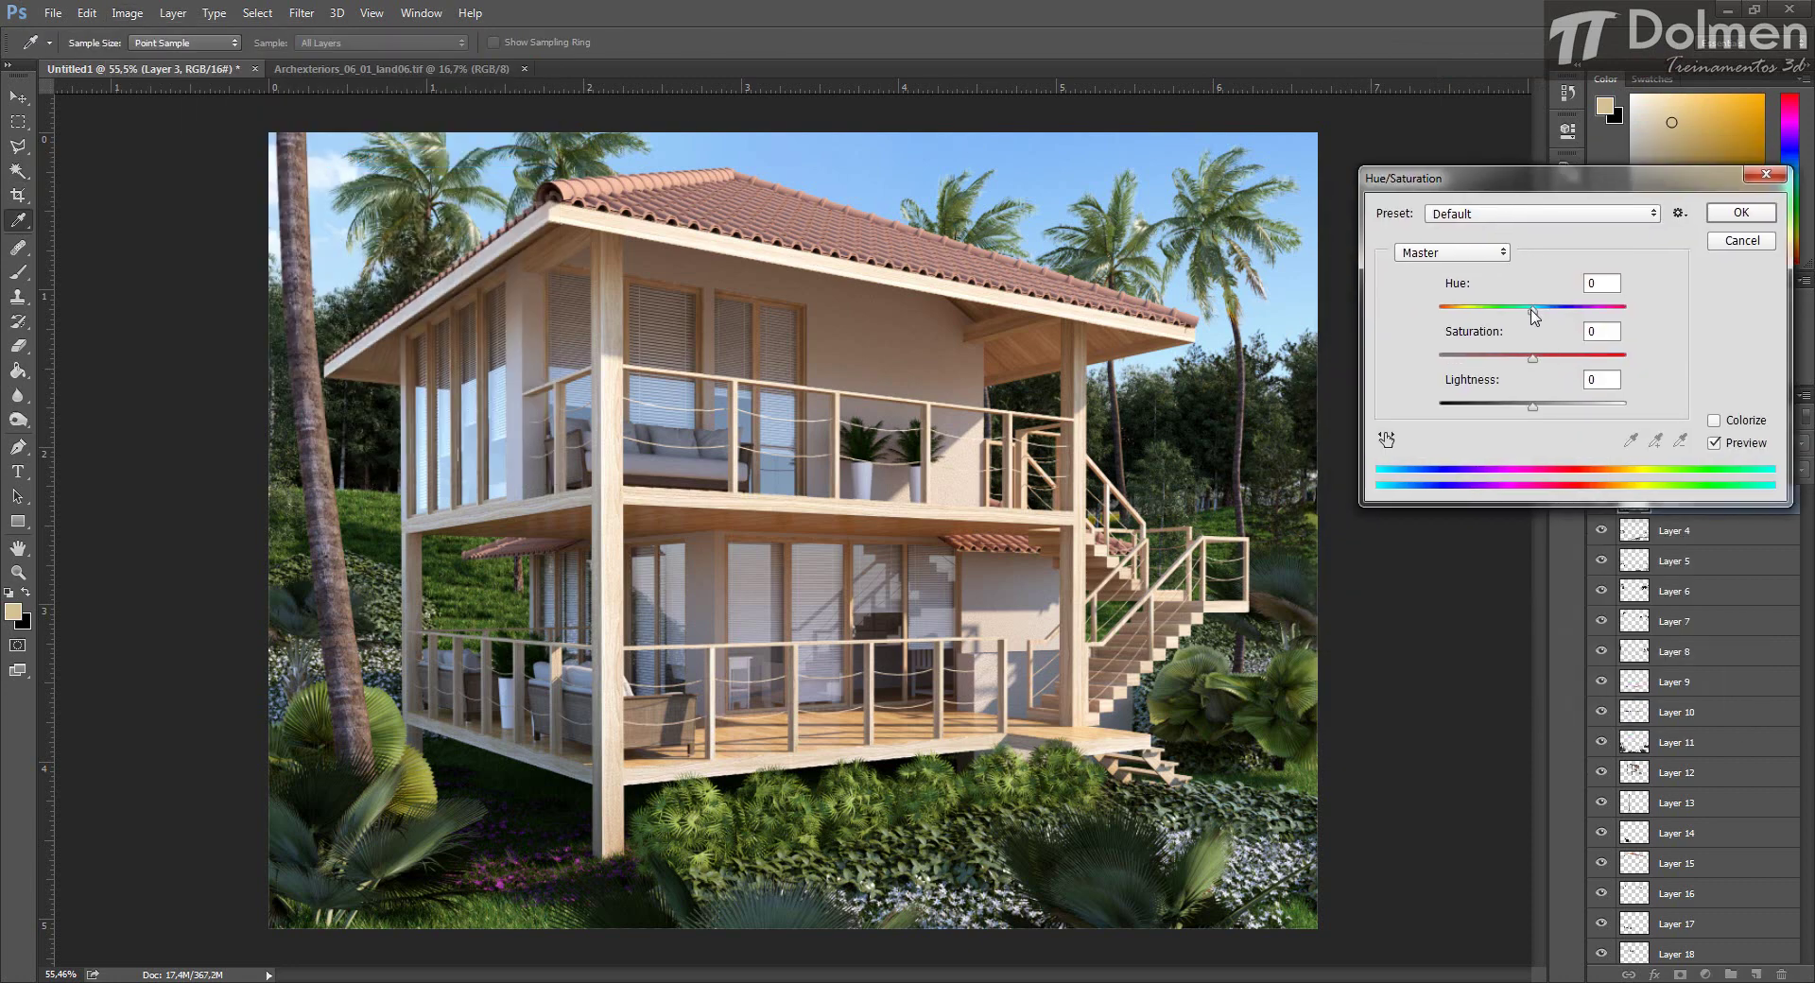
{"action": "mouse_move", "coordinate": [1534, 312]}
{"action": "left_mouse_down"}
{"action": "mouse_move", "coordinate": [1568, 316]}
{"action": "mouse_move", "coordinate": [1534, 319]}
{"action": "left_mouse_up"}
{"action": "left_click", "coordinate": [1714, 446]}
{"action": "left_click_drag", "start_coordinate": [1533, 359], "coordinate": [1528, 371]}
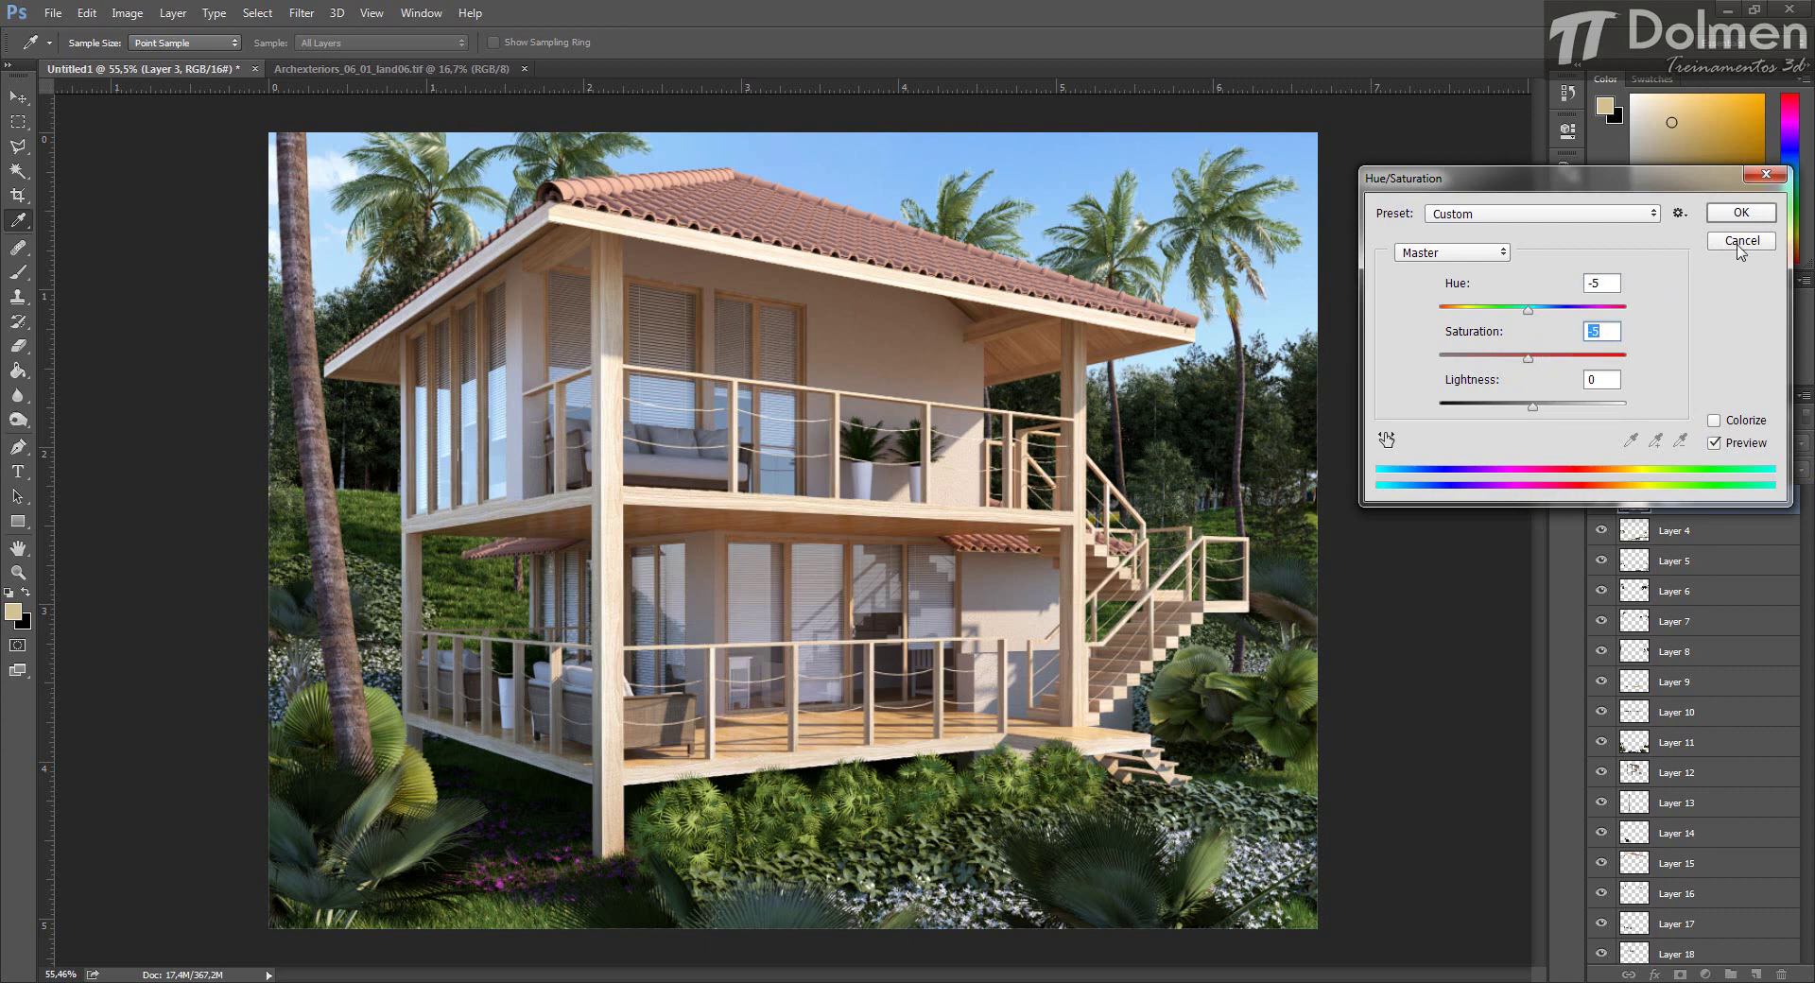
{"action": "left_click", "coordinate": [1739, 214]}
{"action": "key", "text": "w"}
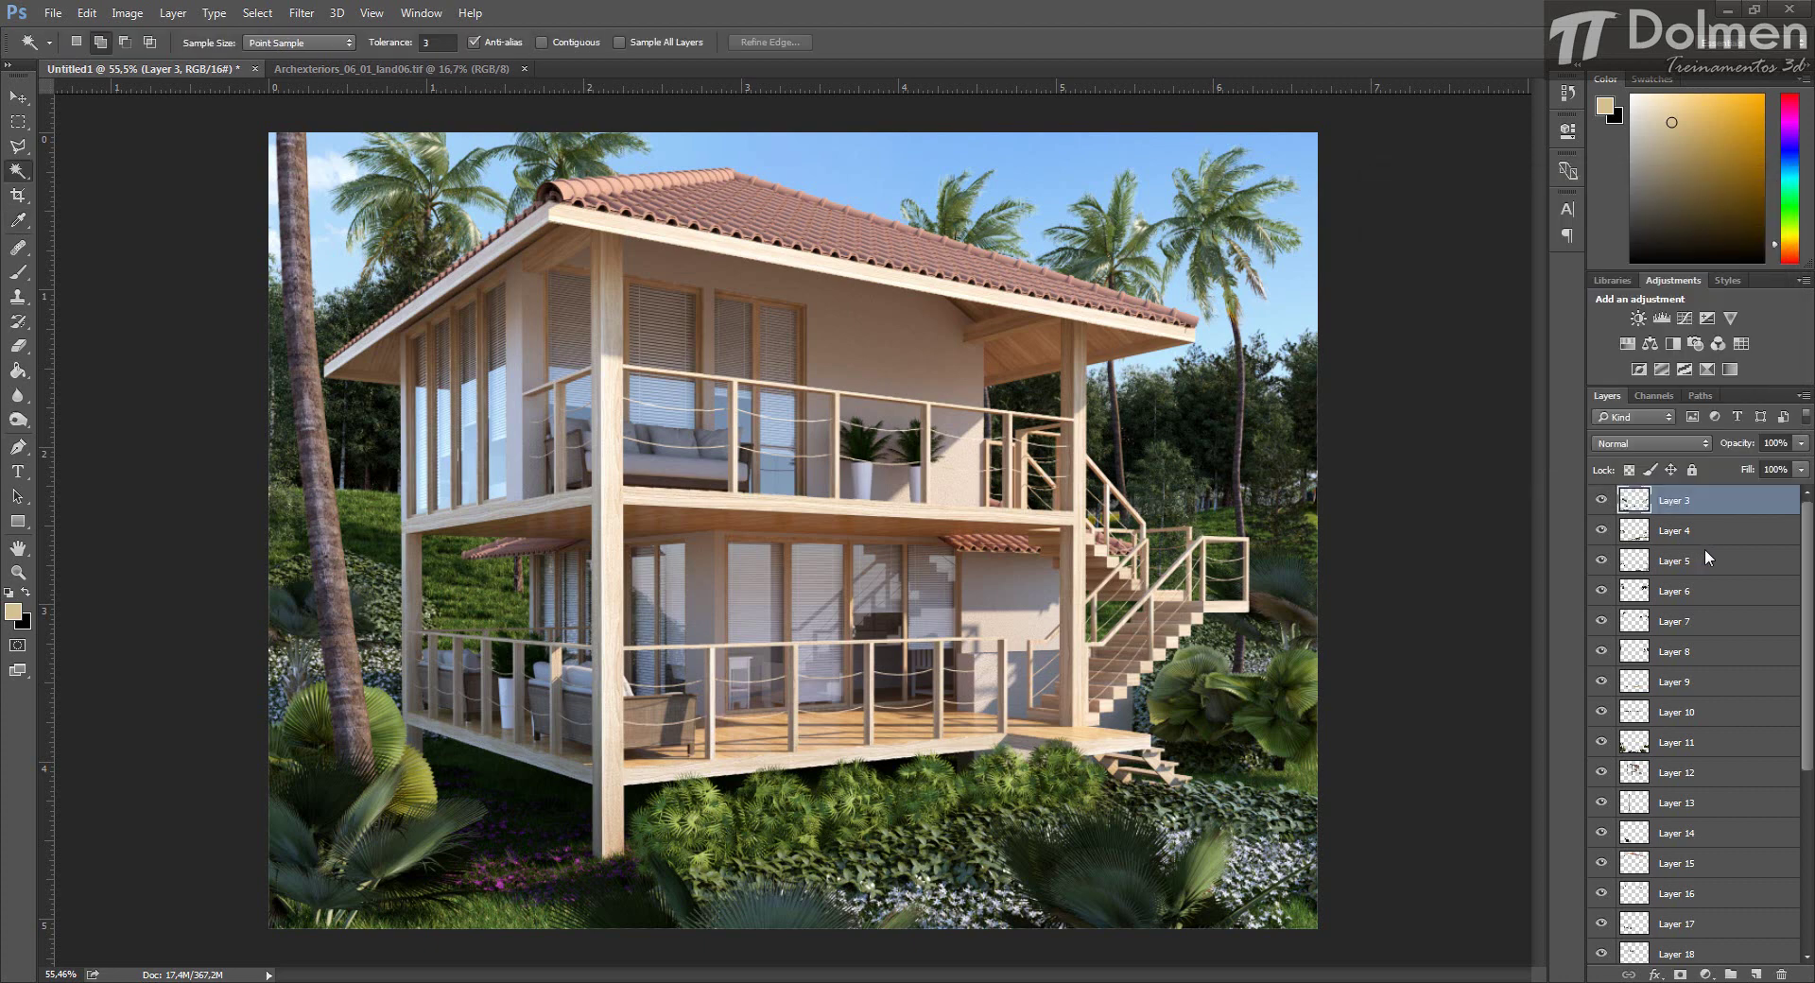
Apply a Brightness/Contrast adjustment to Layer 4 with brightness 8 and contrast 32.
{"action": "left_click", "coordinate": [1680, 543]}
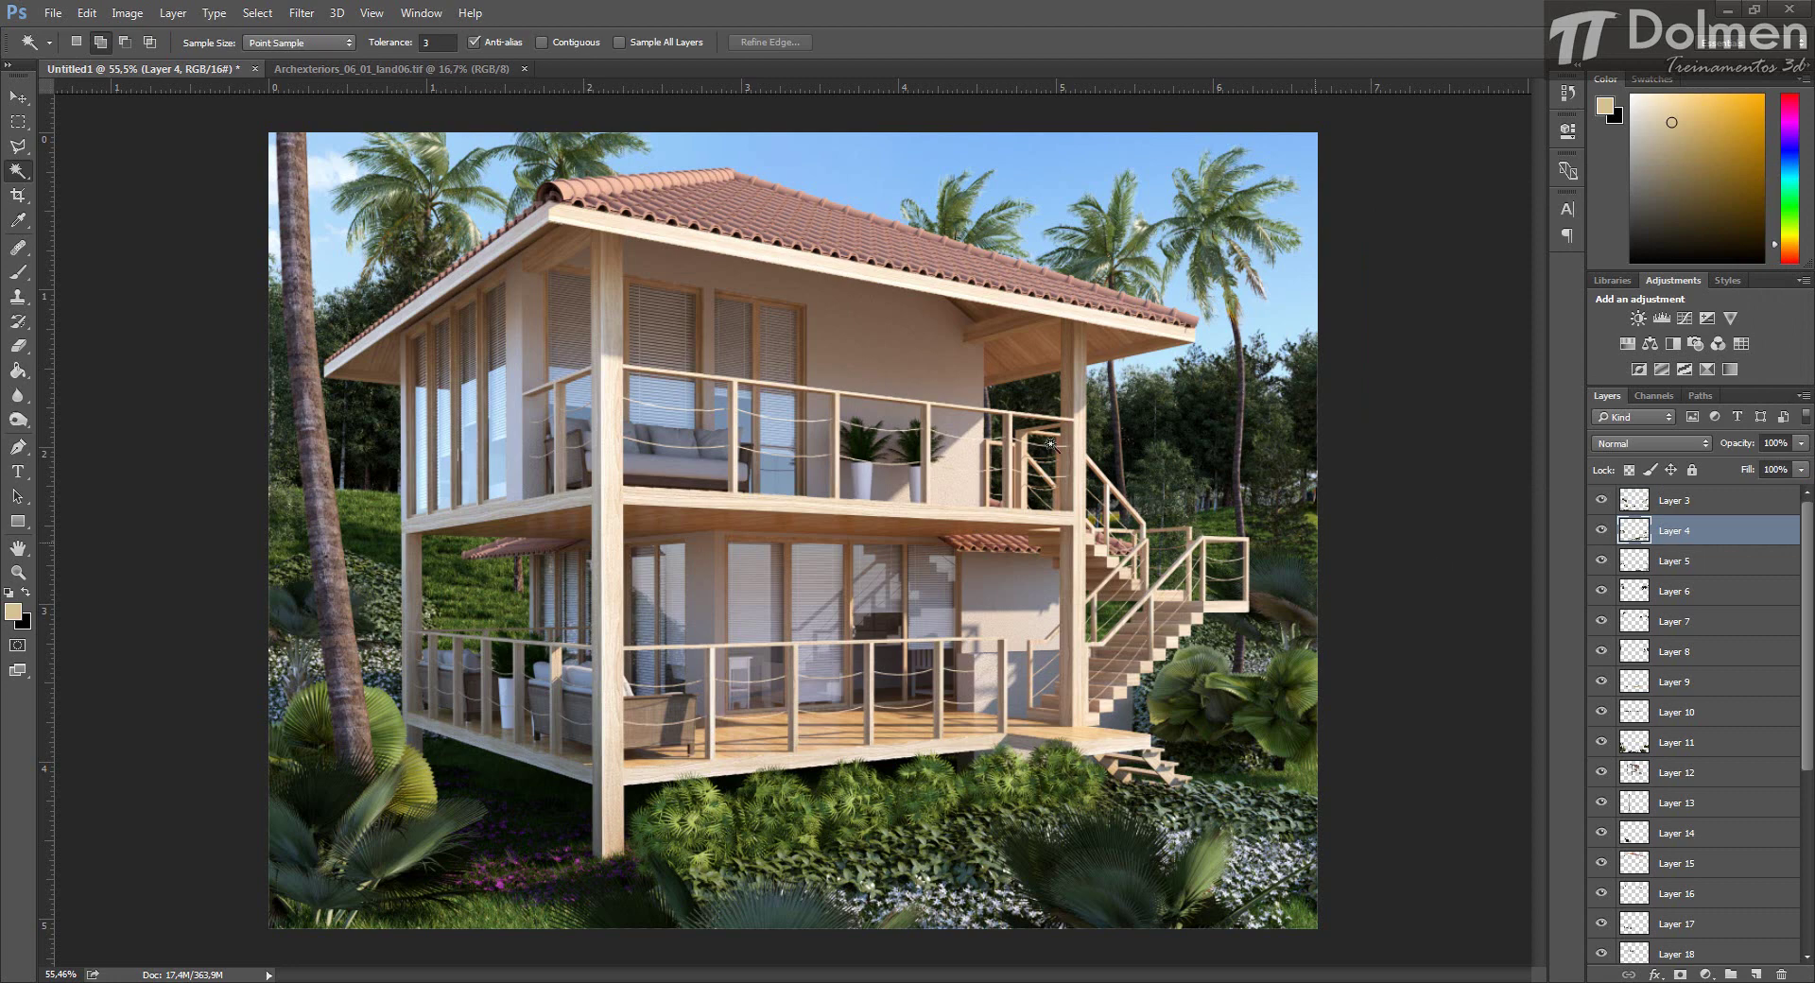
{"action": "left_click", "coordinate": [127, 13]}
{"action": "mouse_move", "coordinate": [148, 63]}
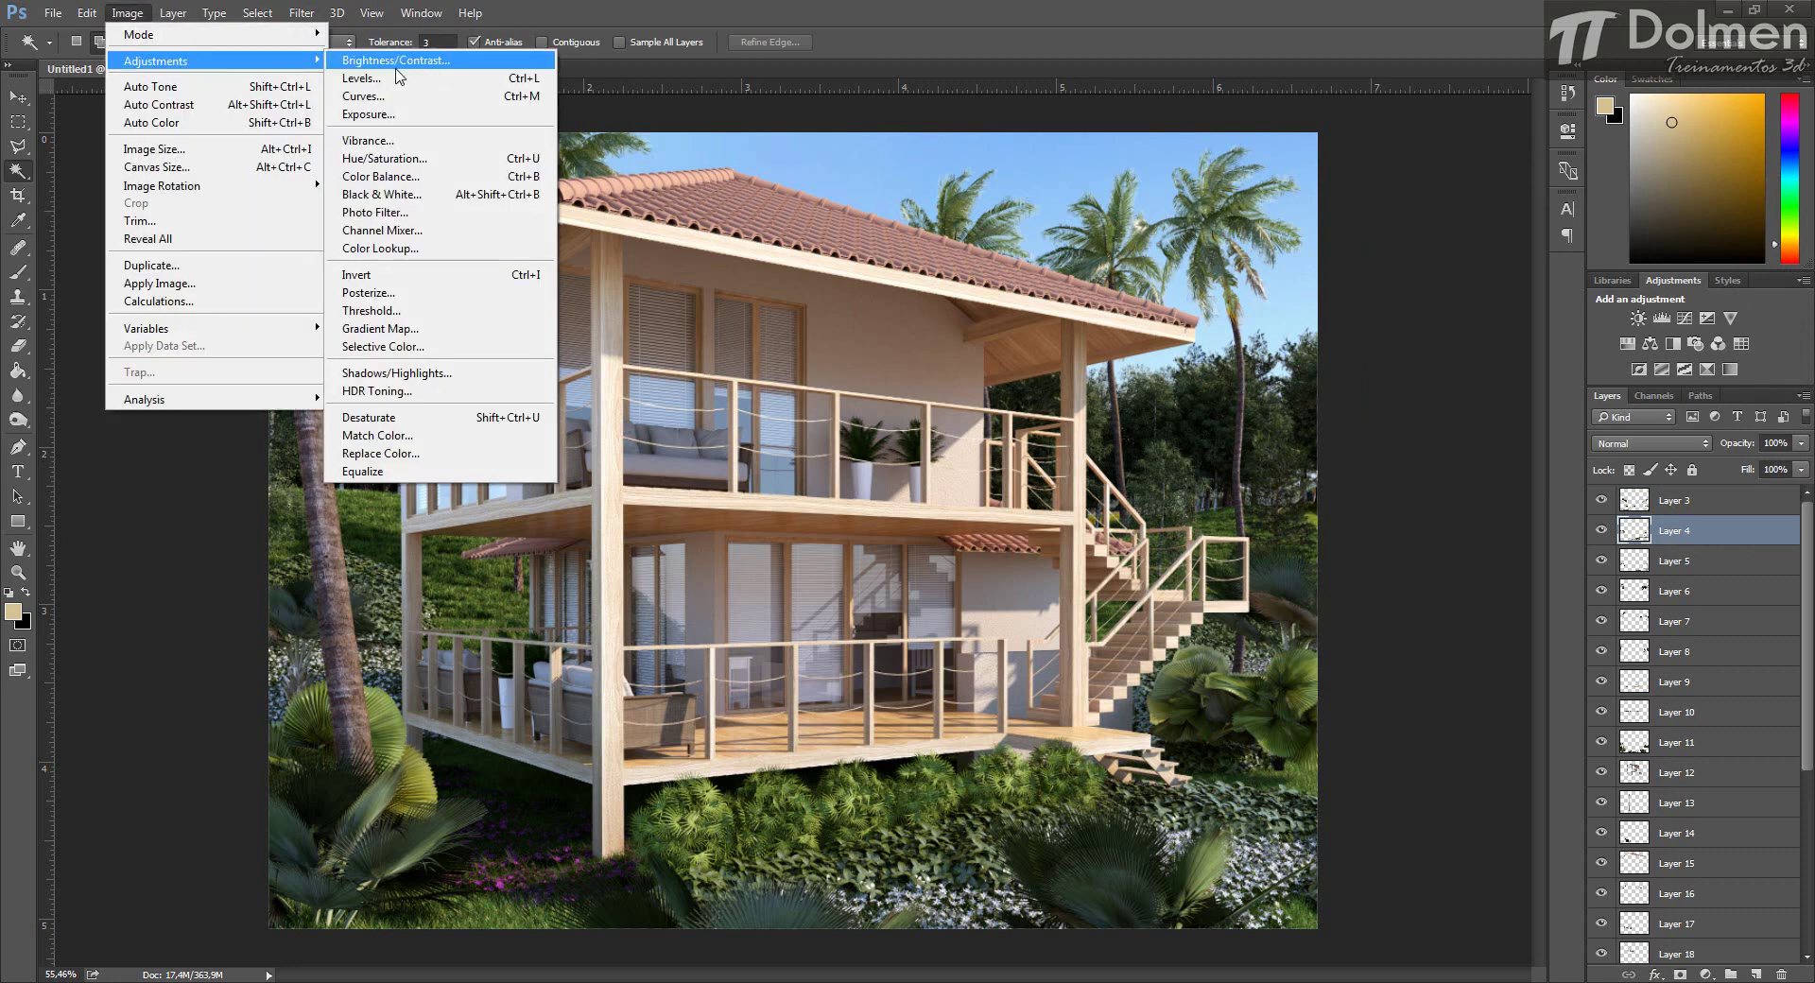
{"action": "left_click", "coordinate": [378, 60]}
{"action": "mouse_move", "coordinate": [1503, 130]}
{"action": "left_mouse_down"}
{"action": "mouse_move", "coordinate": [1518, 128]}
{"action": "mouse_move", "coordinate": [1434, 126]}
{"action": "mouse_move", "coordinate": [1558, 135]}
{"action": "mouse_move", "coordinate": [1515, 139]}
{"action": "left_mouse_up"}
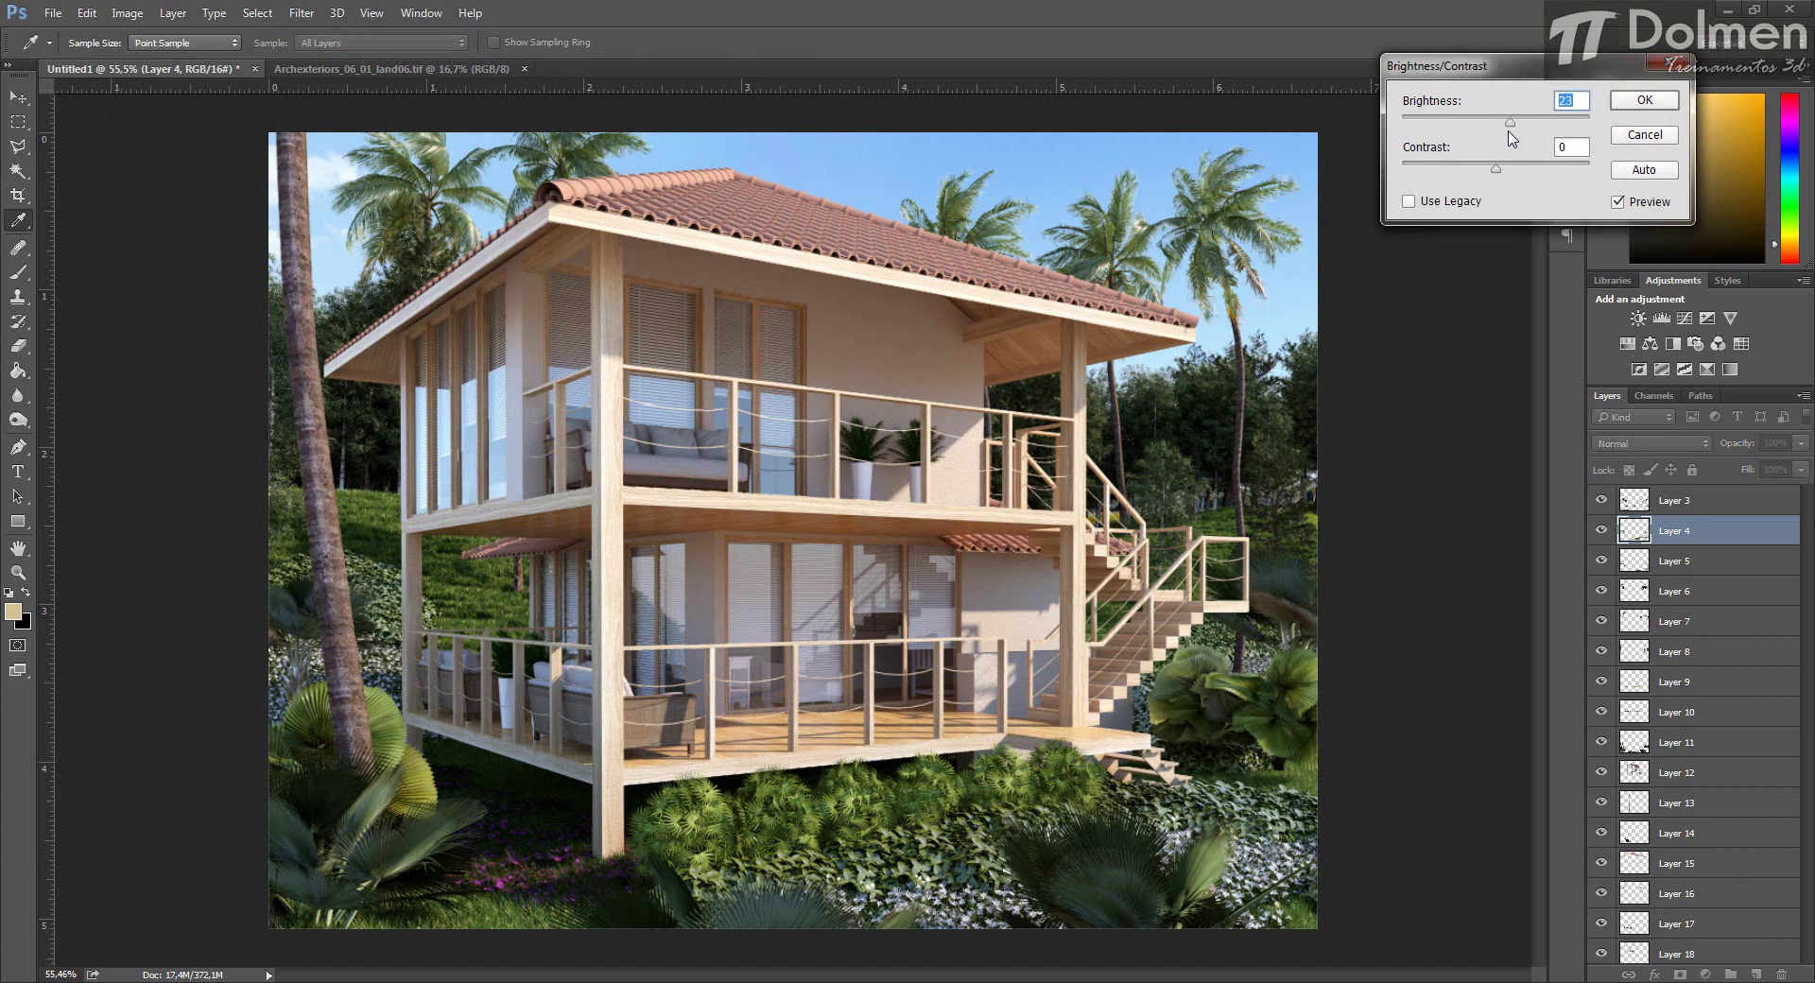
{"action": "left_click_drag", "start_coordinate": [1496, 168], "coordinate": [1535, 173]}
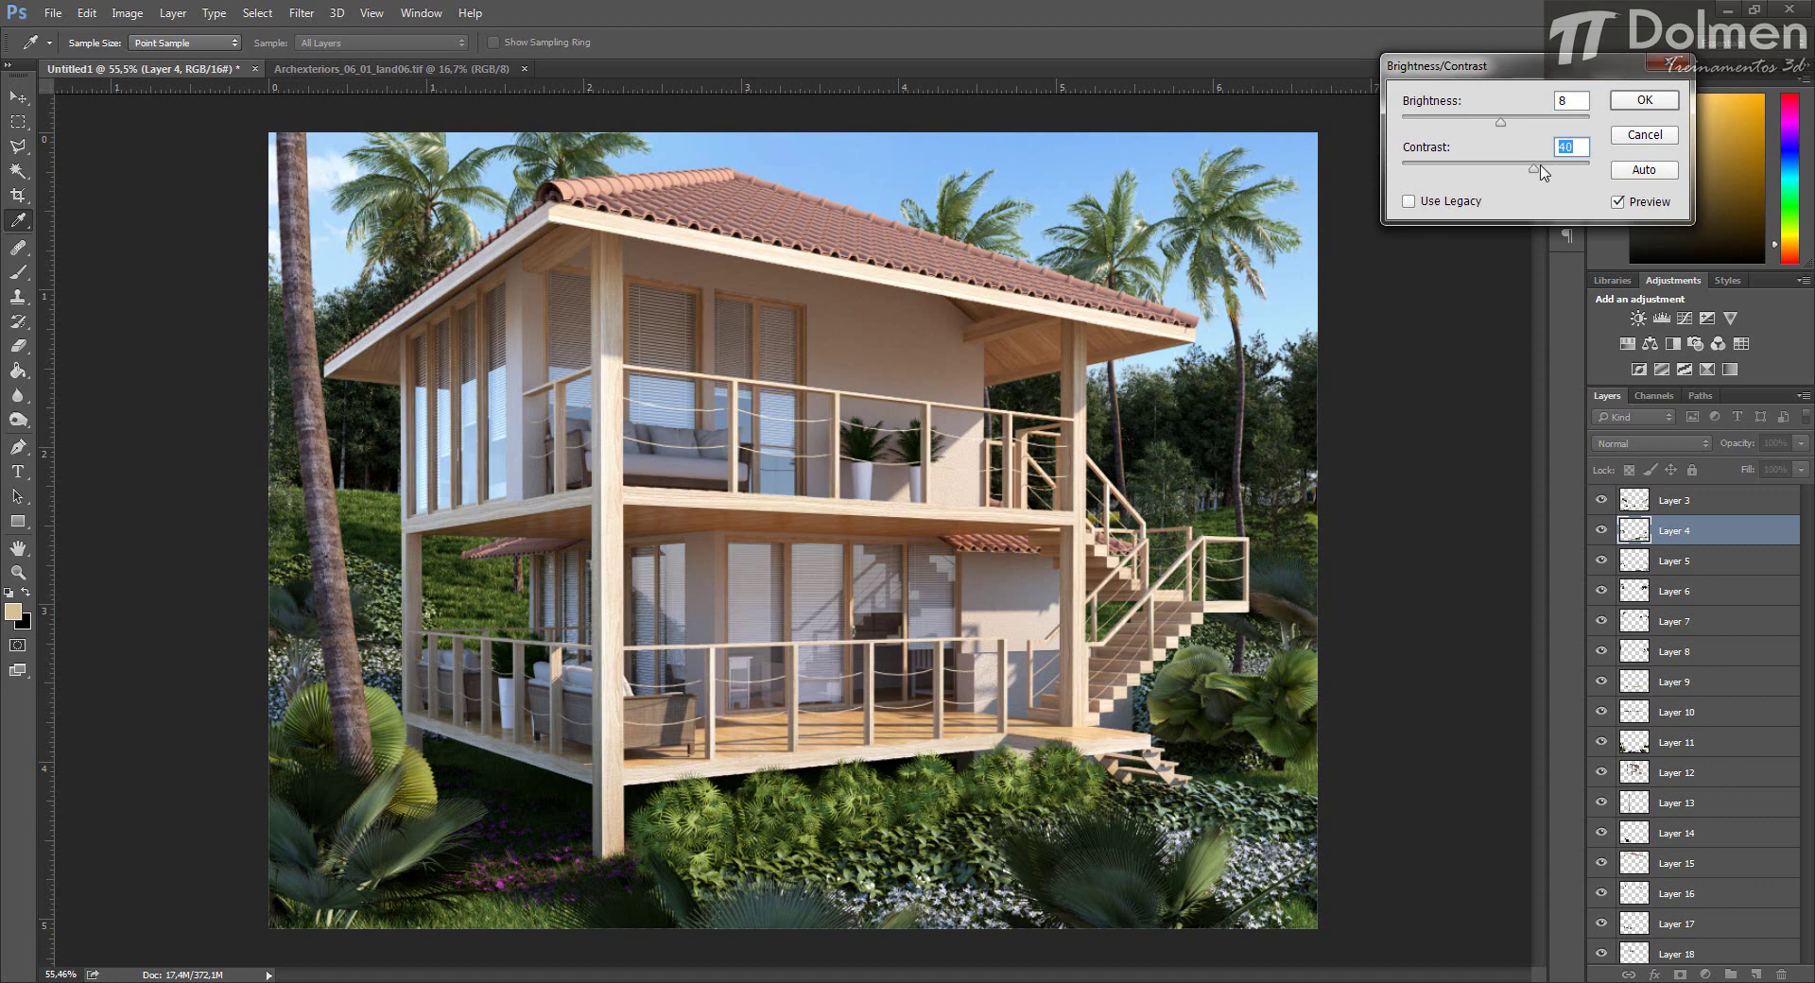
{"action": "left_click_drag", "start_coordinate": [1534, 171], "coordinate": [1529, 177]}
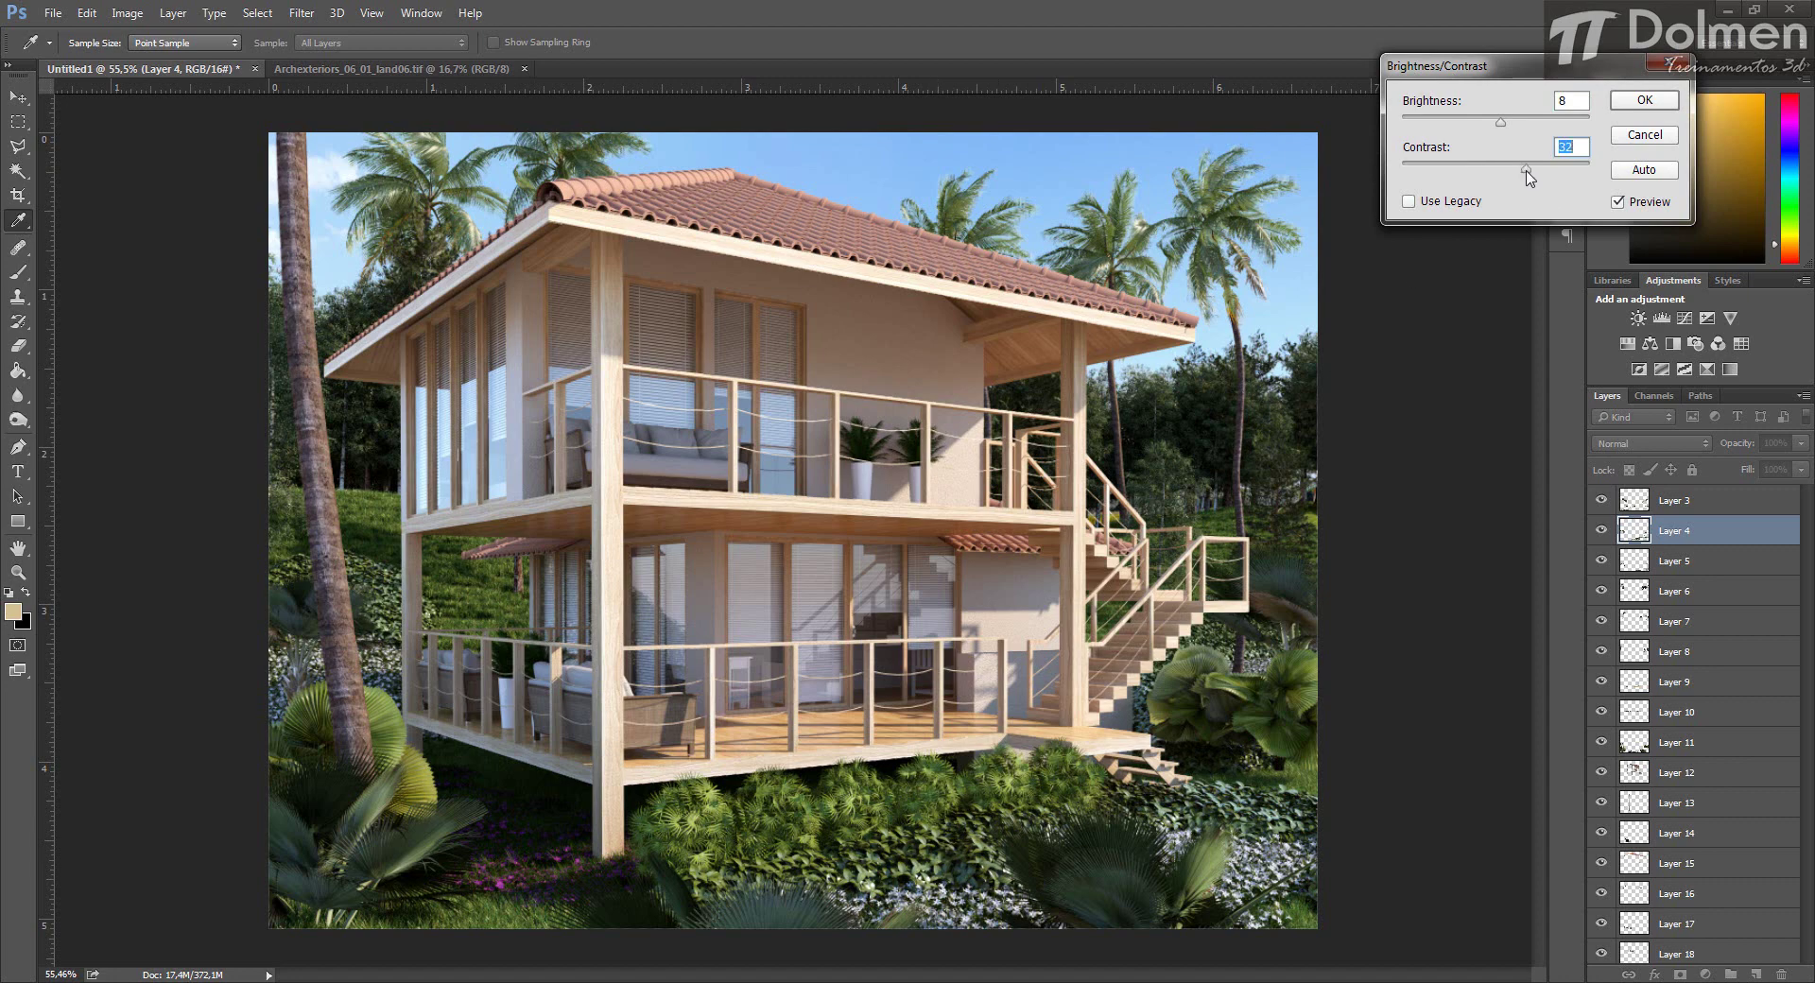
{"action": "left_click", "coordinate": [1640, 207]}
{"action": "left_click", "coordinate": [1630, 106]}
{"action": "key", "text": "w"}
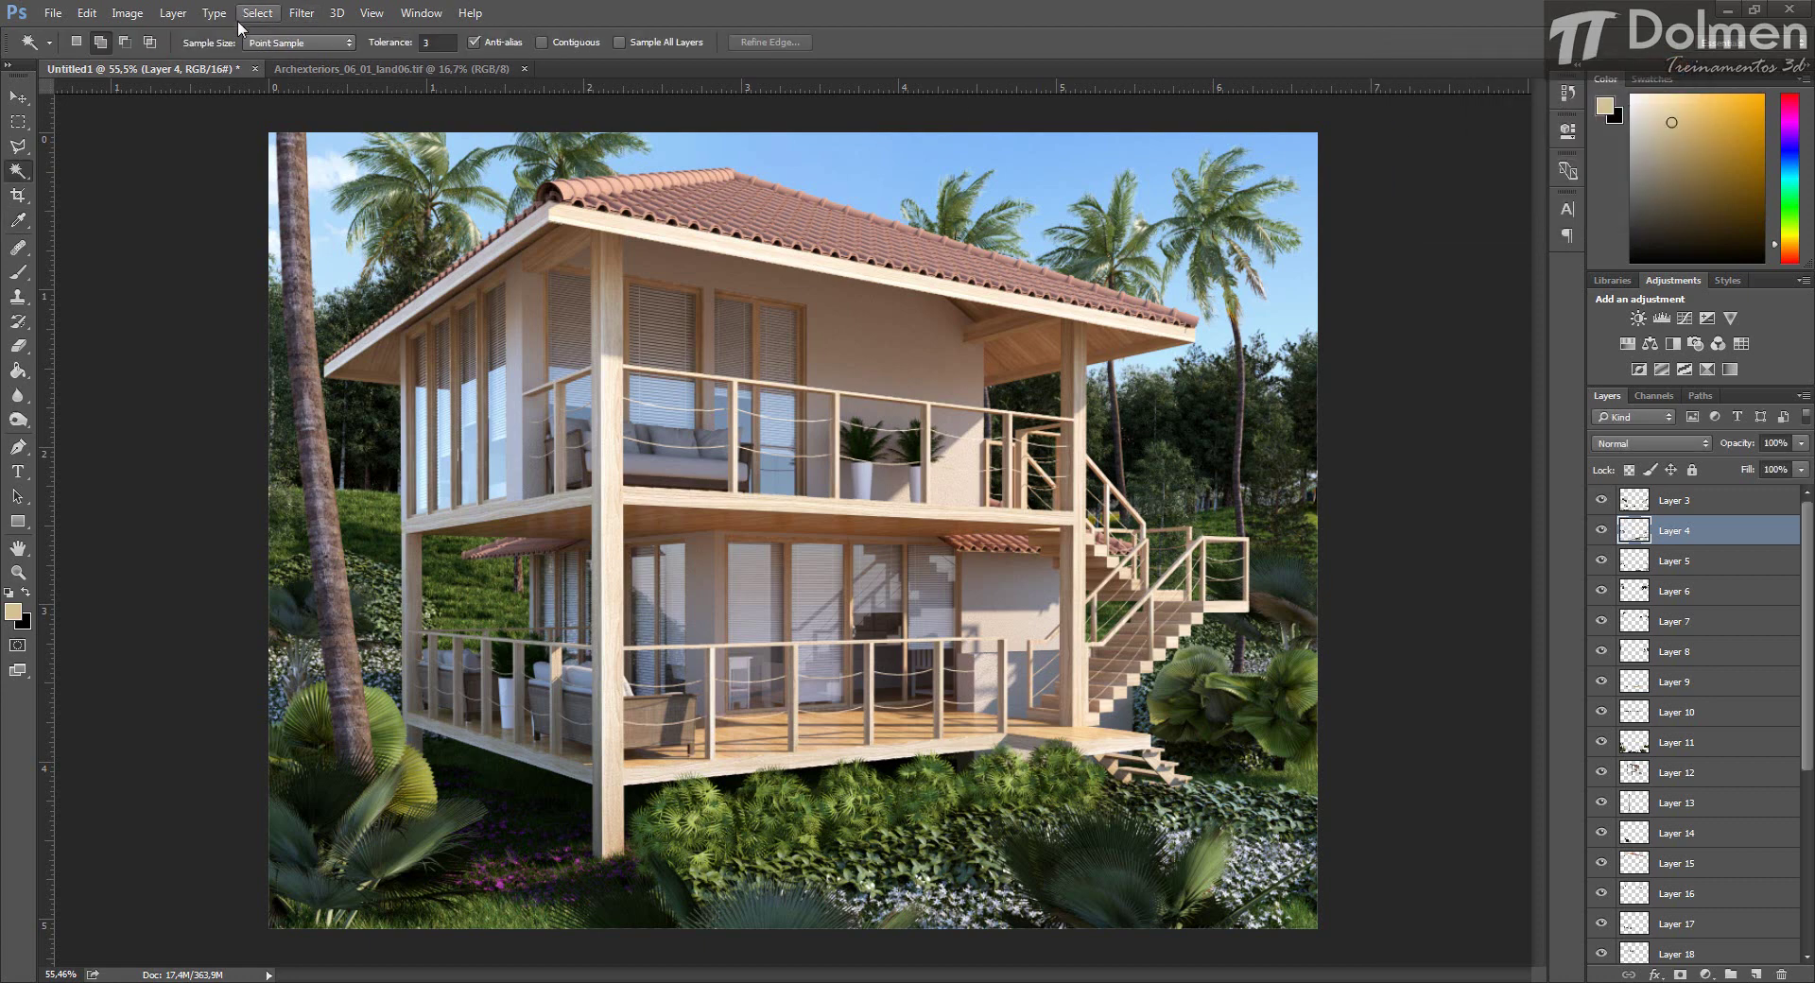
Shift Layer 4's hue to +14 with a Hue/Saturation adjustment.
{"action": "left_click", "coordinate": [127, 12]}
{"action": "mouse_move", "coordinate": [156, 60]}
{"action": "left_click", "coordinate": [382, 158]}
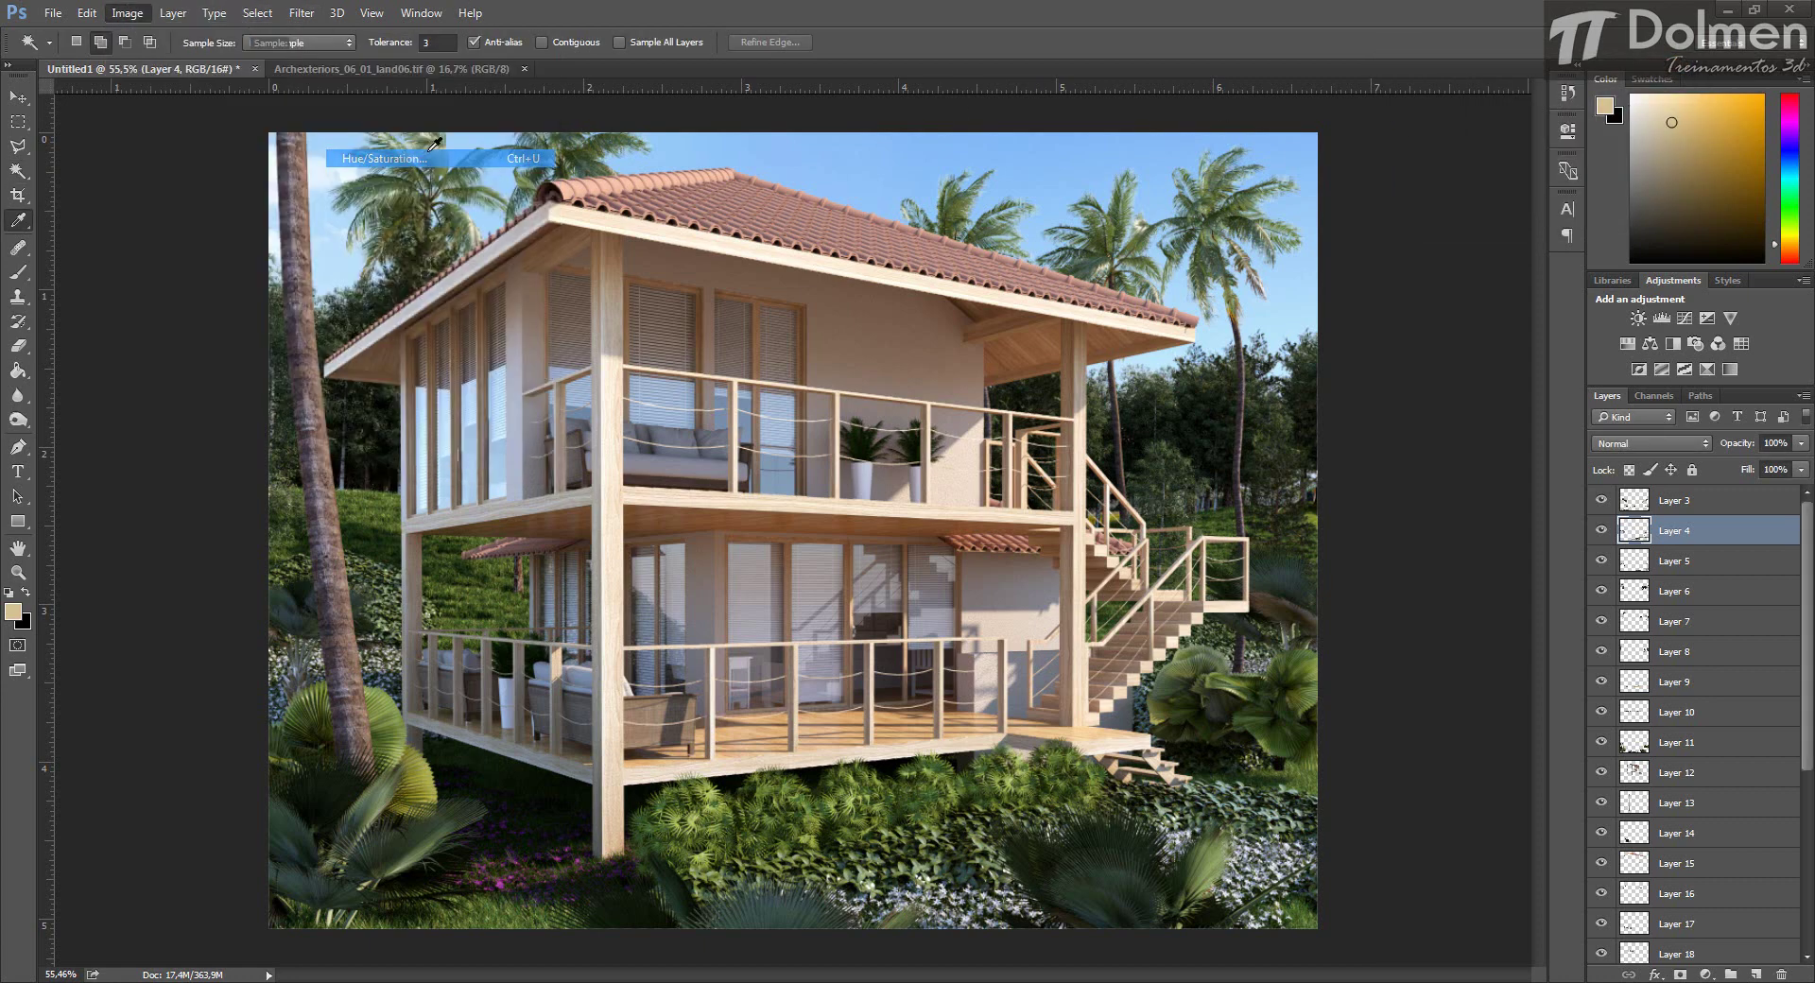
{"action": "mouse_move", "coordinate": [1533, 318]}
{"action": "left_mouse_down"}
{"action": "mouse_move", "coordinate": [1563, 312]}
{"action": "mouse_move", "coordinate": [1515, 318]}
{"action": "mouse_move", "coordinate": [1552, 321]}
{"action": "left_mouse_up"}
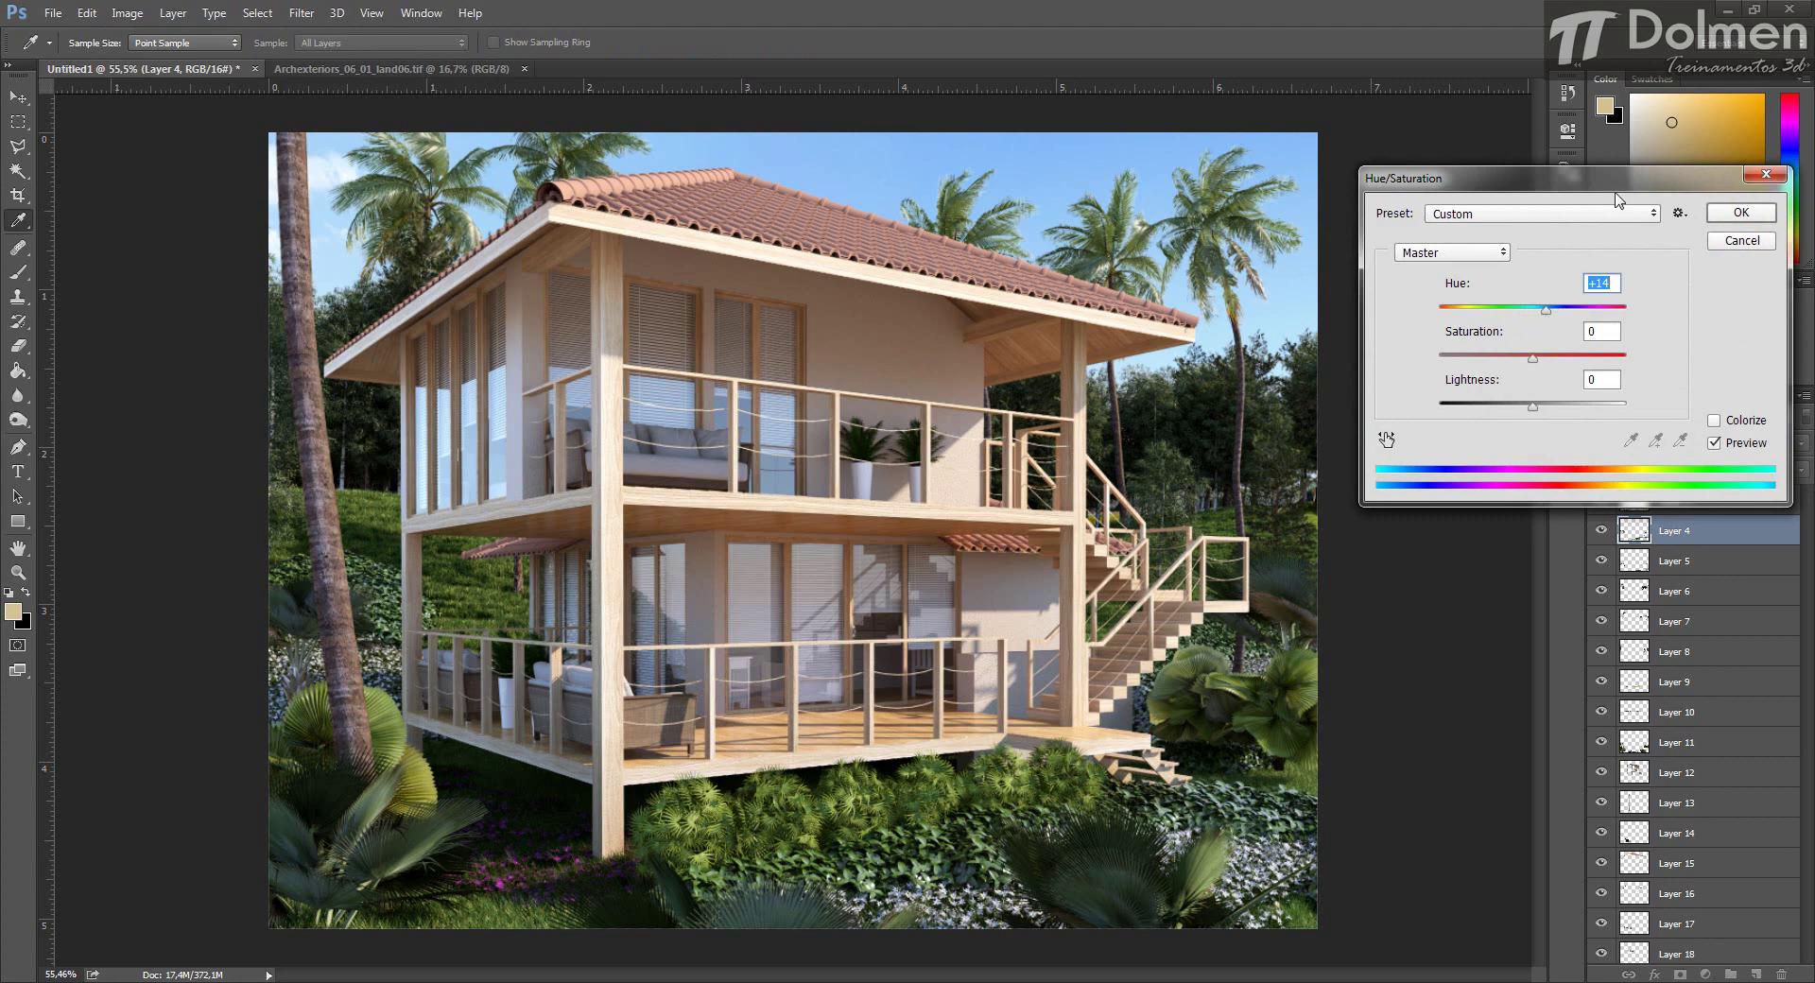
{"action": "left_click", "coordinate": [1756, 212]}
{"action": "key", "text": "w"}
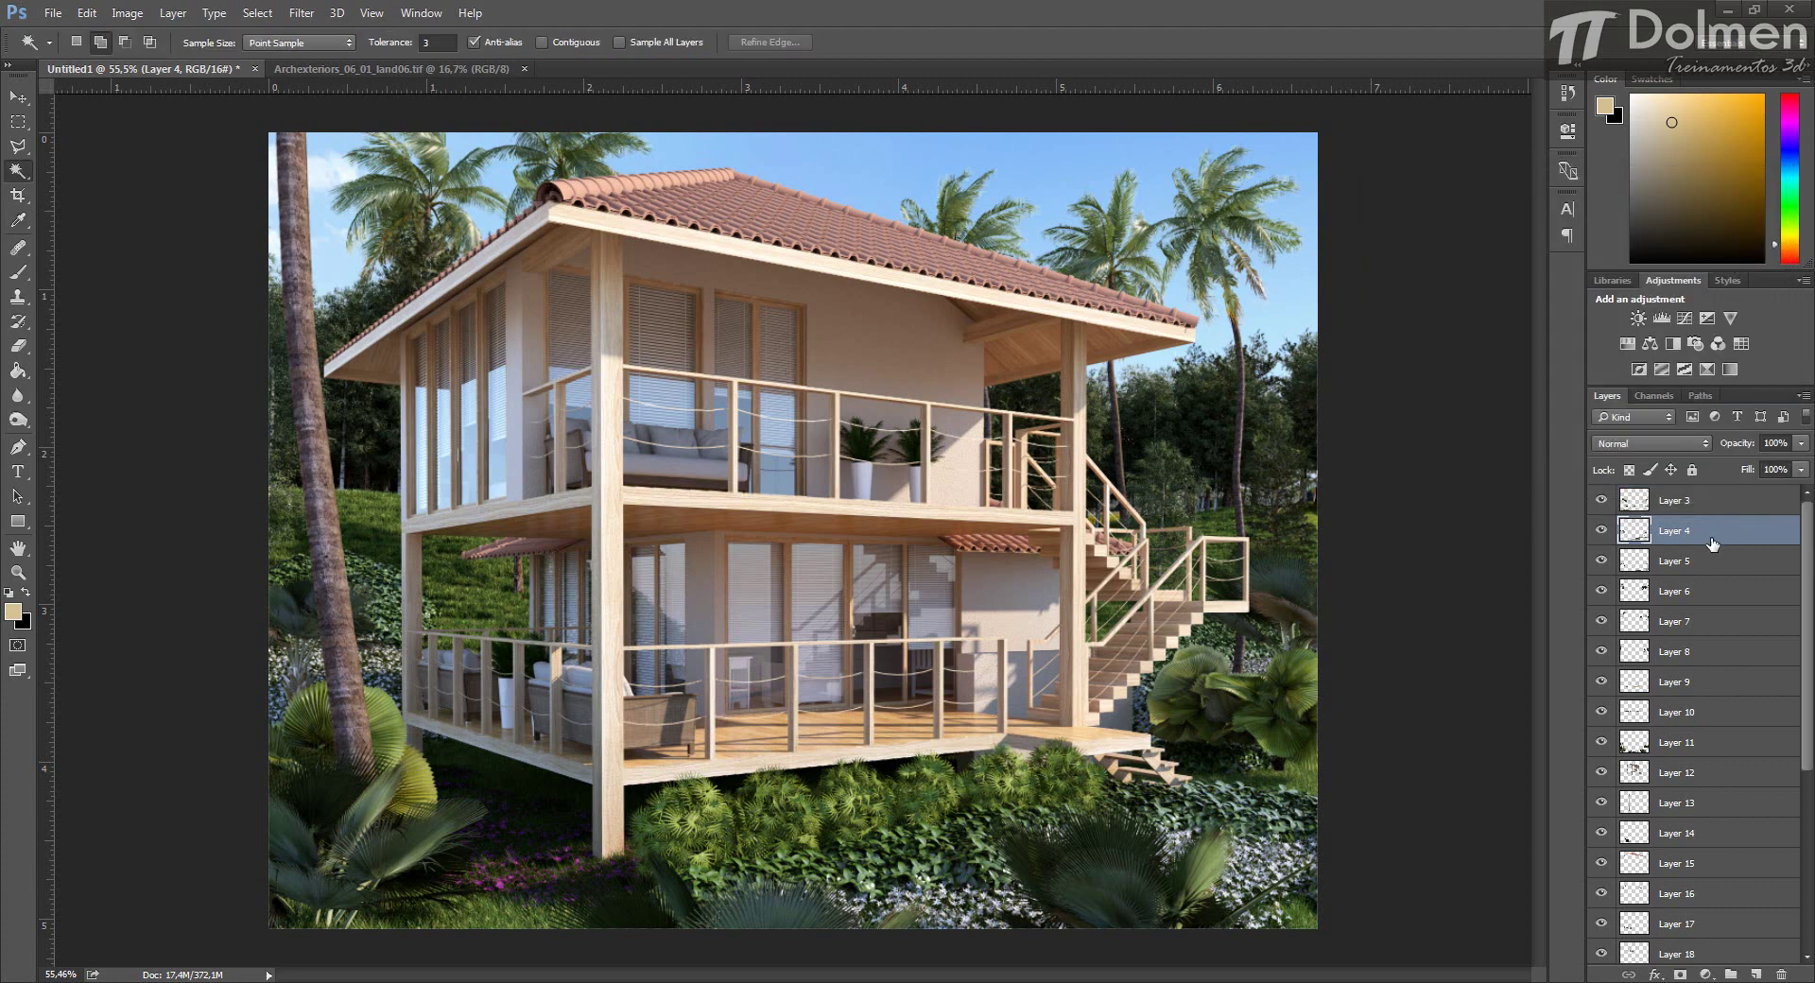
Apply a Brightness/Contrast adjustment to Layer 5 with brightness -20 and contrast 29.
{"action": "left_click", "coordinate": [1709, 564]}
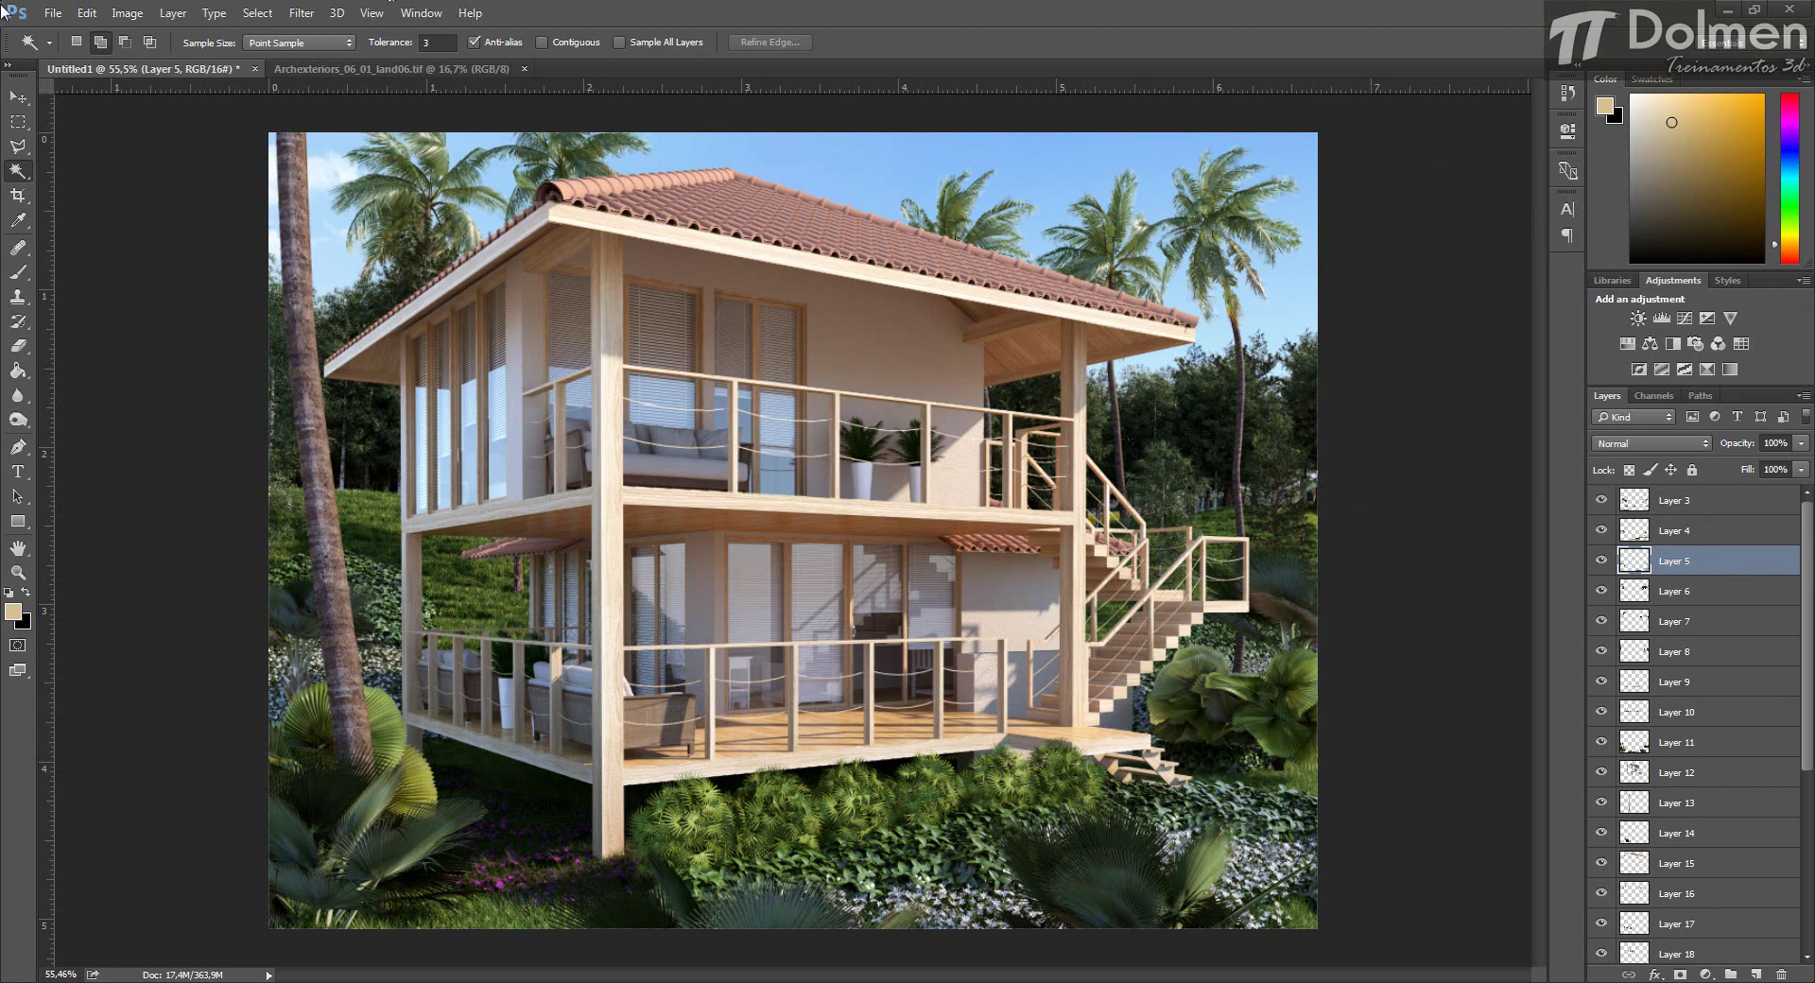
{"action": "left_click", "coordinate": [126, 13]}
{"action": "mouse_move", "coordinate": [147, 63]}
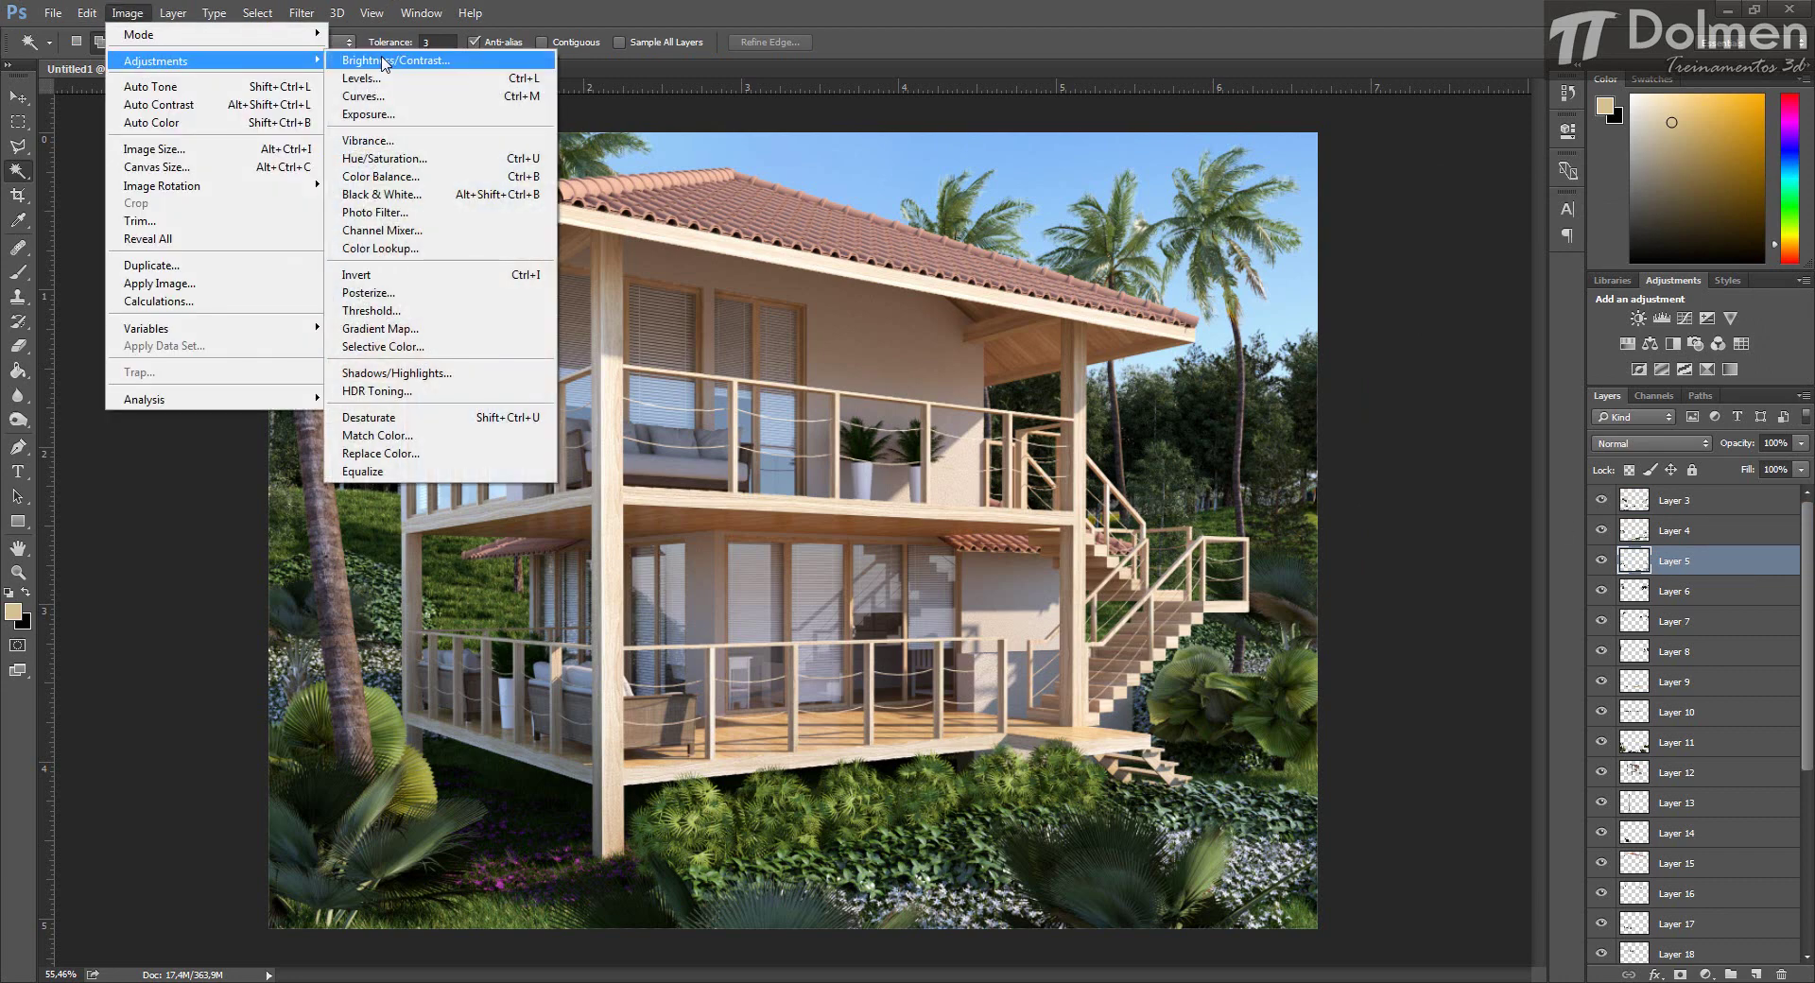
{"action": "left_click", "coordinate": [383, 60]}
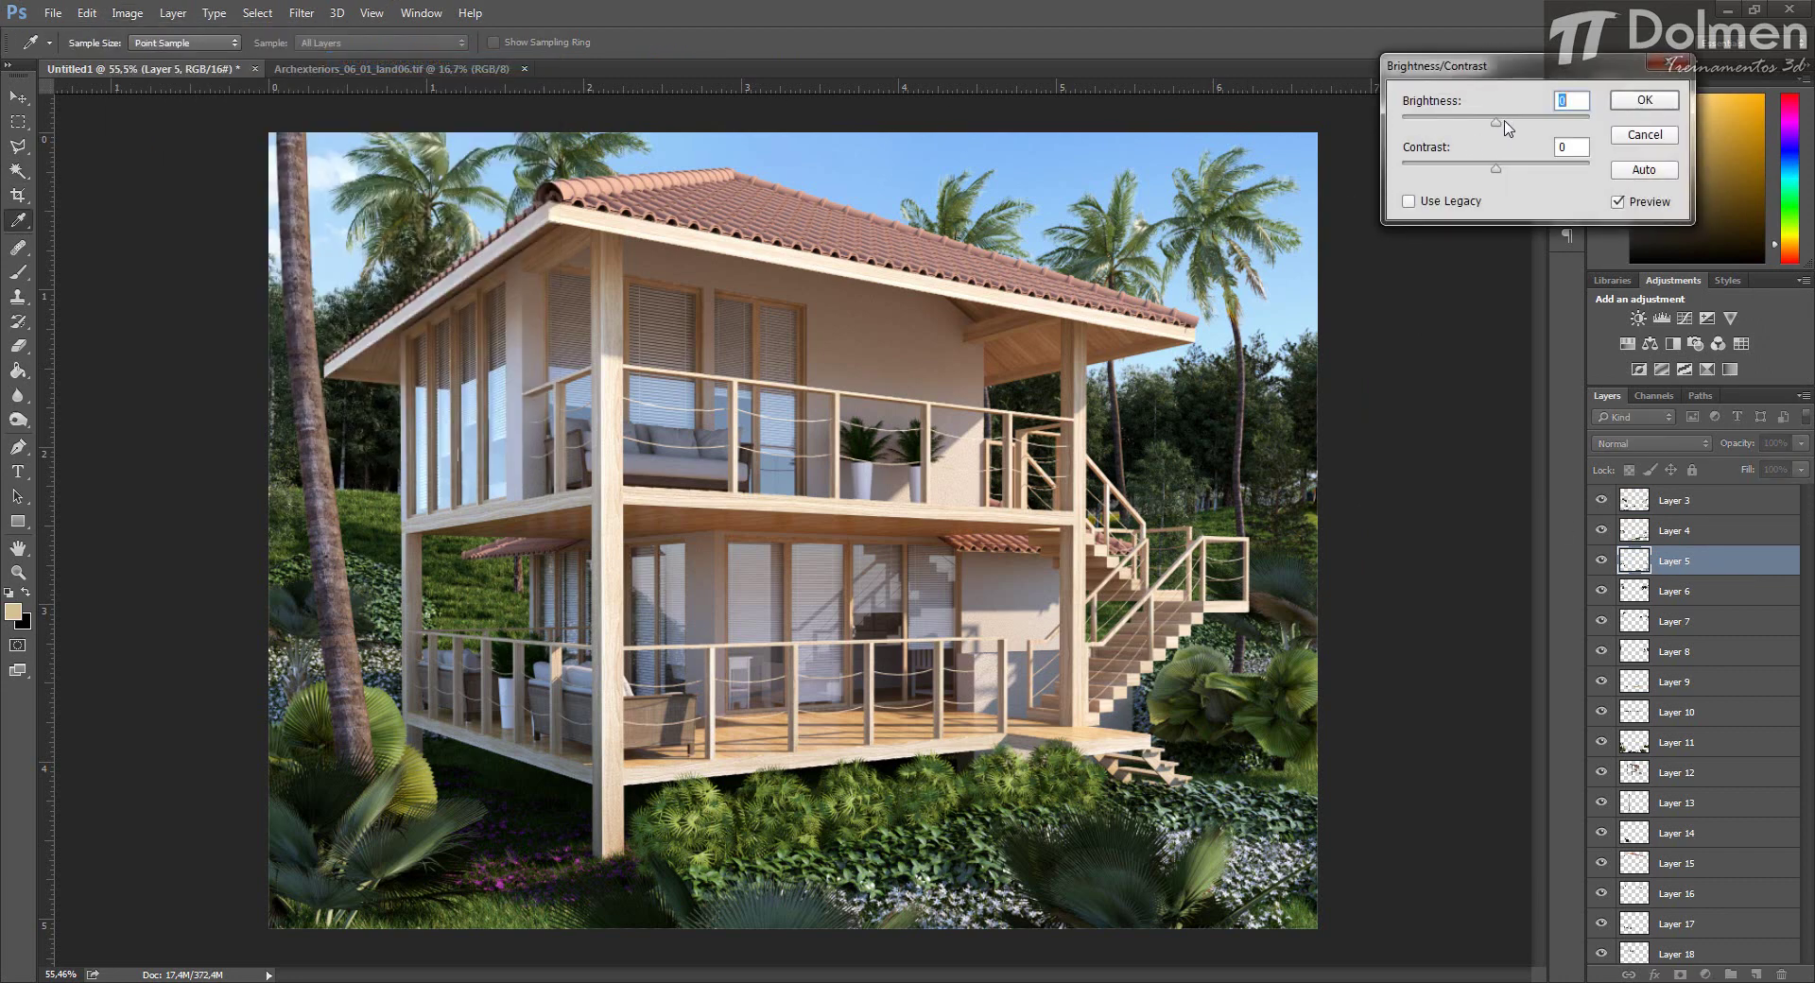
{"action": "left_click_drag", "start_coordinate": [1508, 128], "coordinate": [1524, 170]}
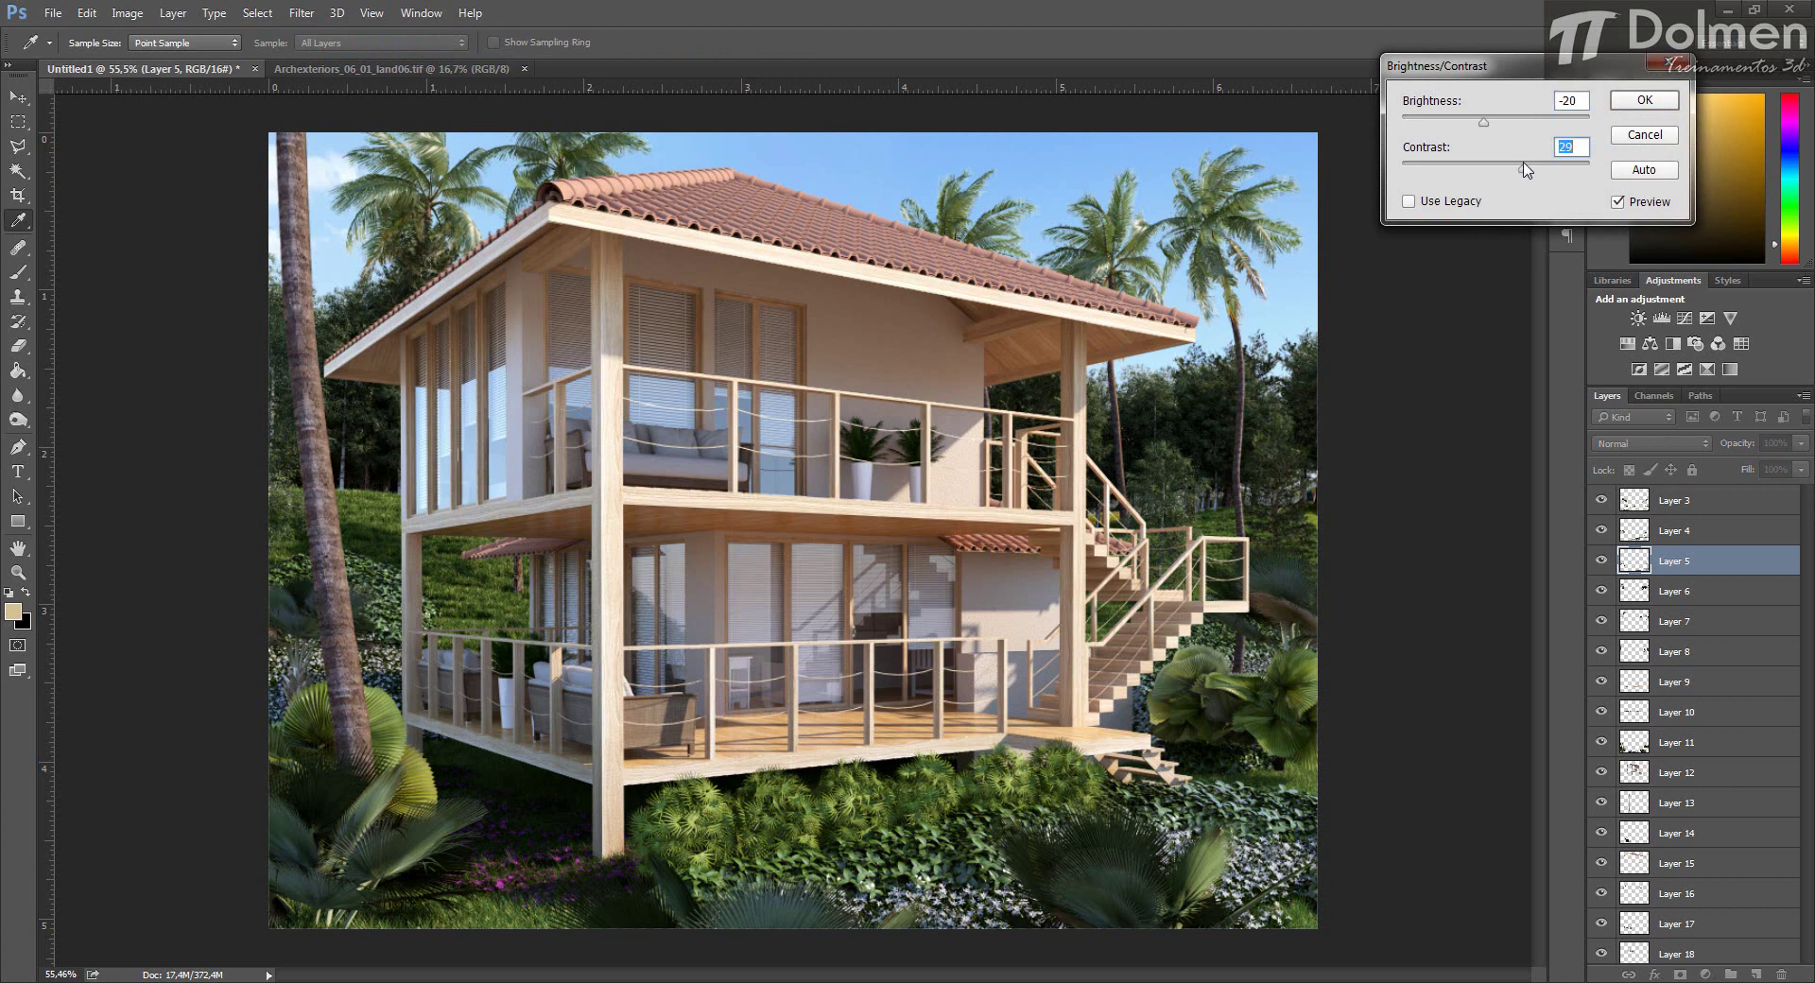
{"action": "left_click", "coordinate": [1649, 101]}
Apply a Brightness/Contrast adjustment to Layer 6 with brightness 44 and contrast -20, comparing it with the original.
{"action": "left_click", "coordinate": [1705, 590]}
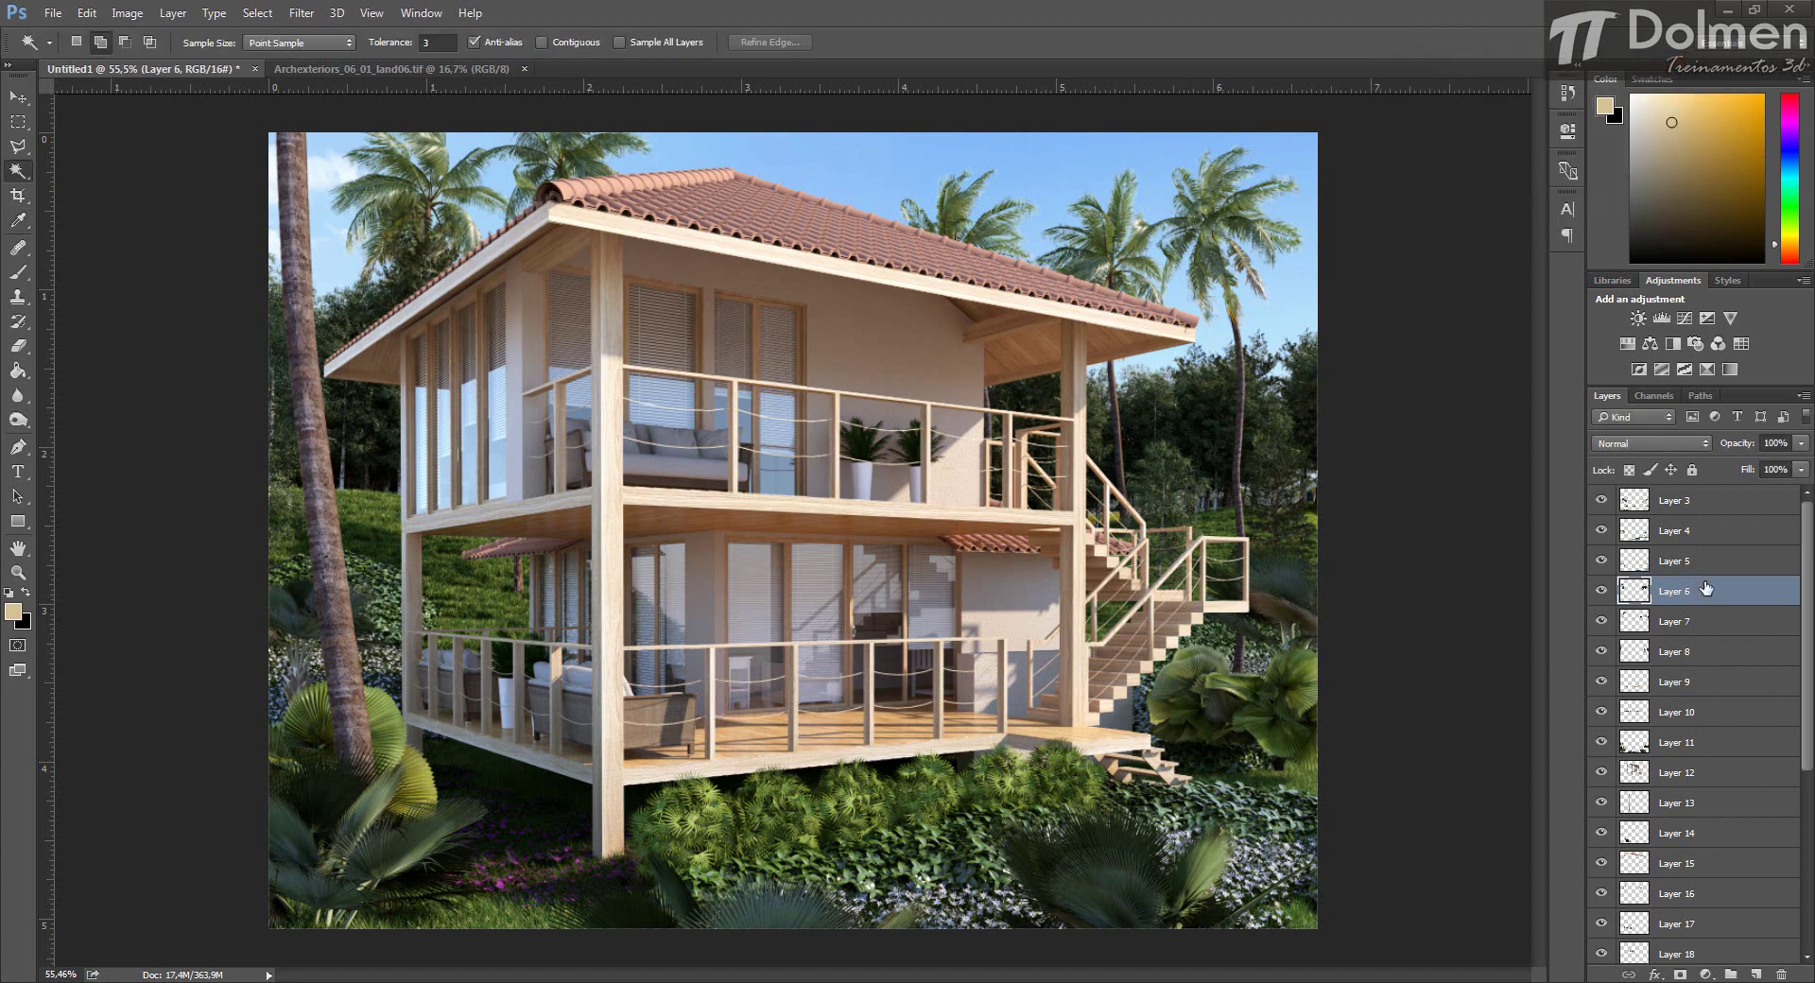
{"action": "left_click", "coordinate": [126, 12]}
{"action": "mouse_move", "coordinate": [156, 61]}
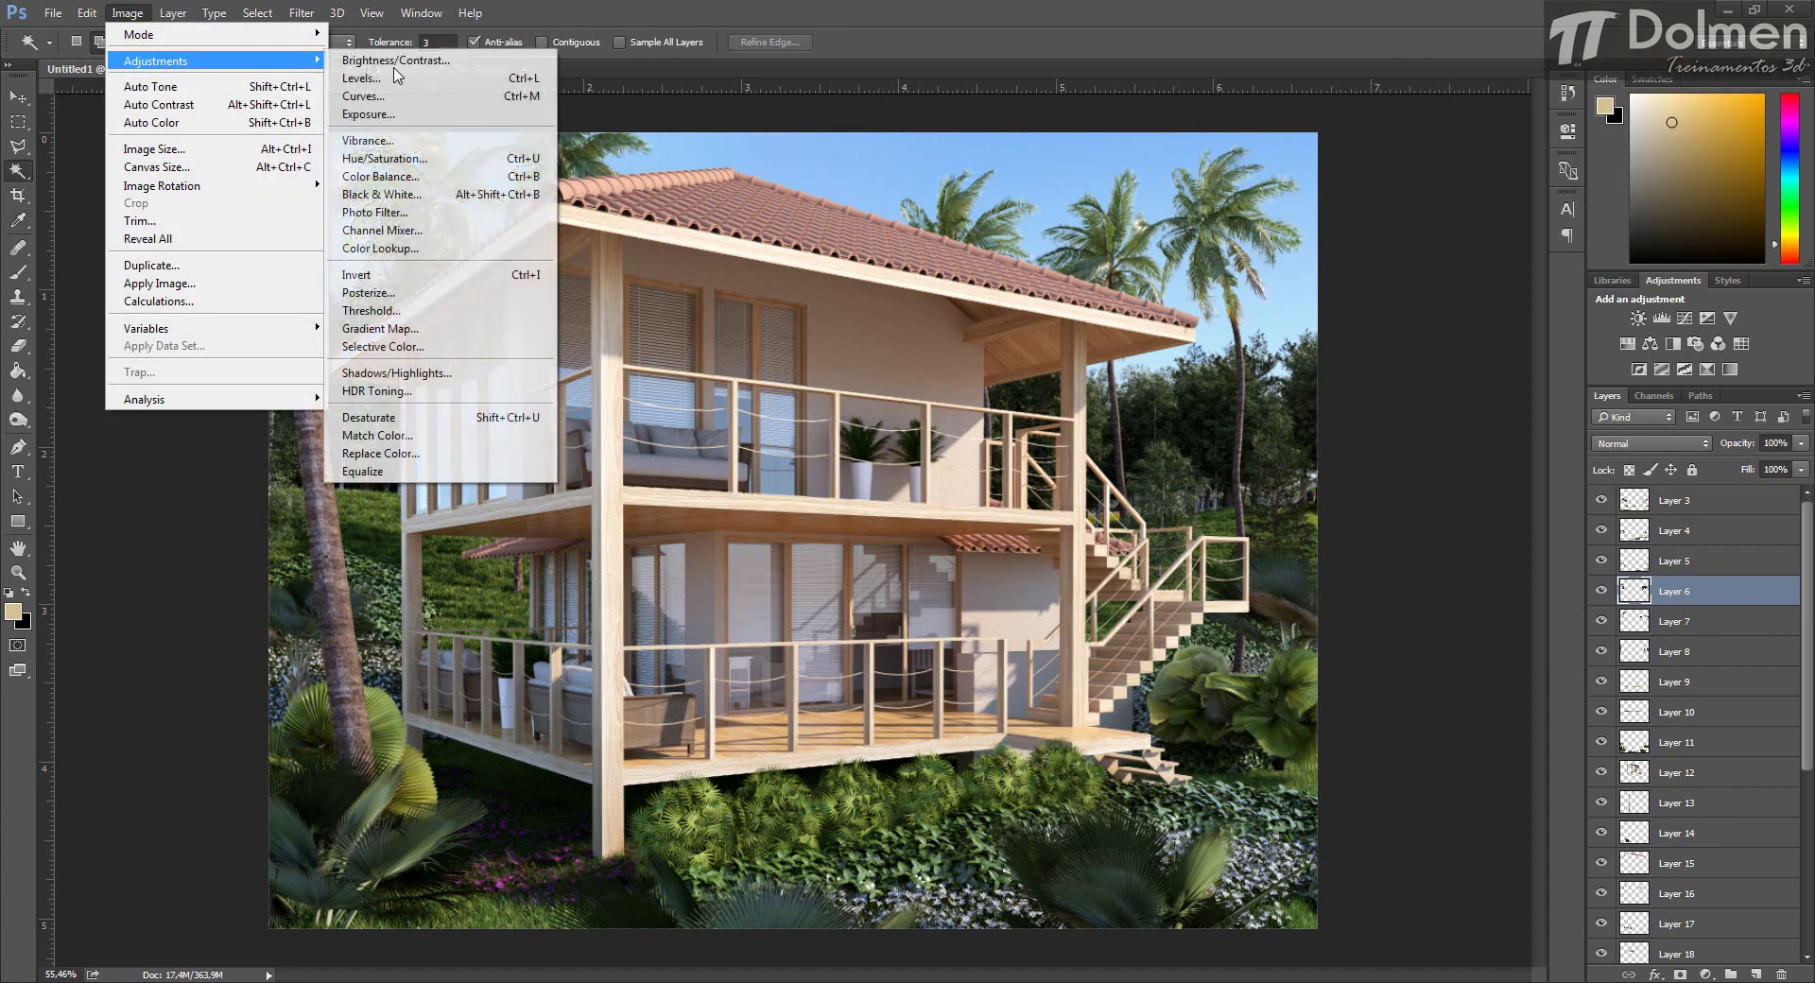
{"action": "left_click", "coordinate": [396, 63]}
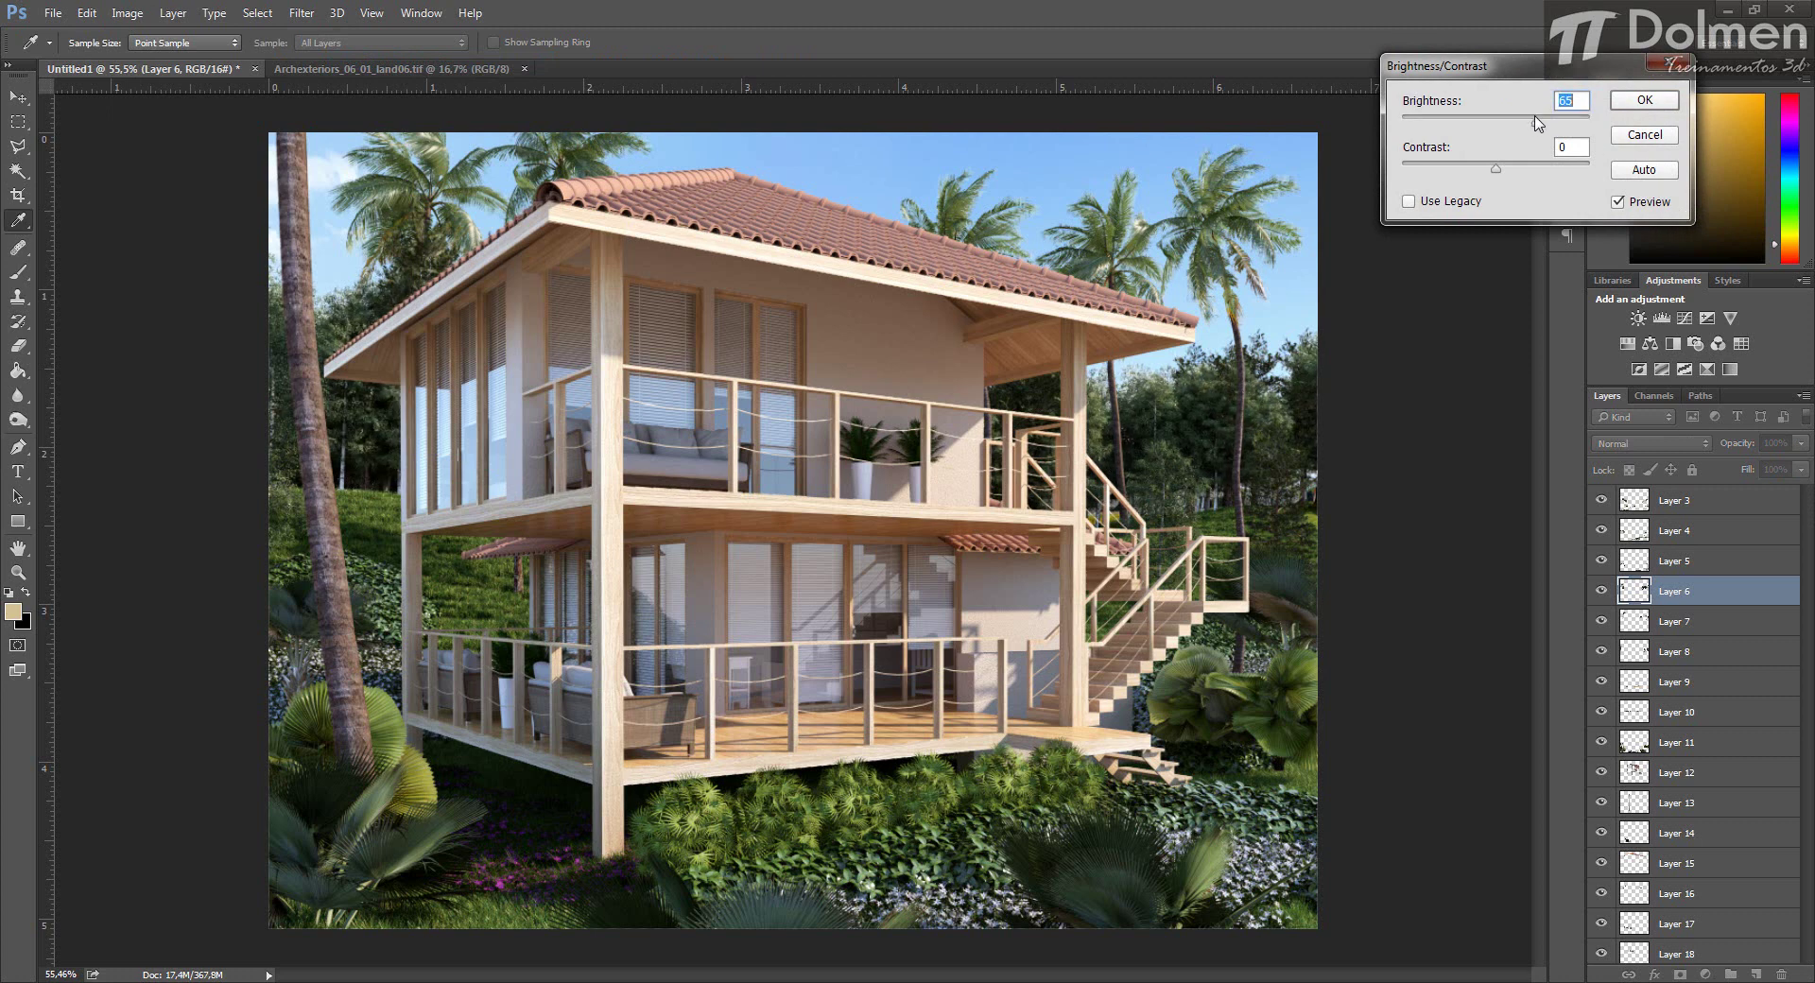
{"action": "left_click_drag", "start_coordinate": [1538, 123], "coordinate": [1463, 169]}
{"action": "left_click", "coordinate": [1500, 169]}
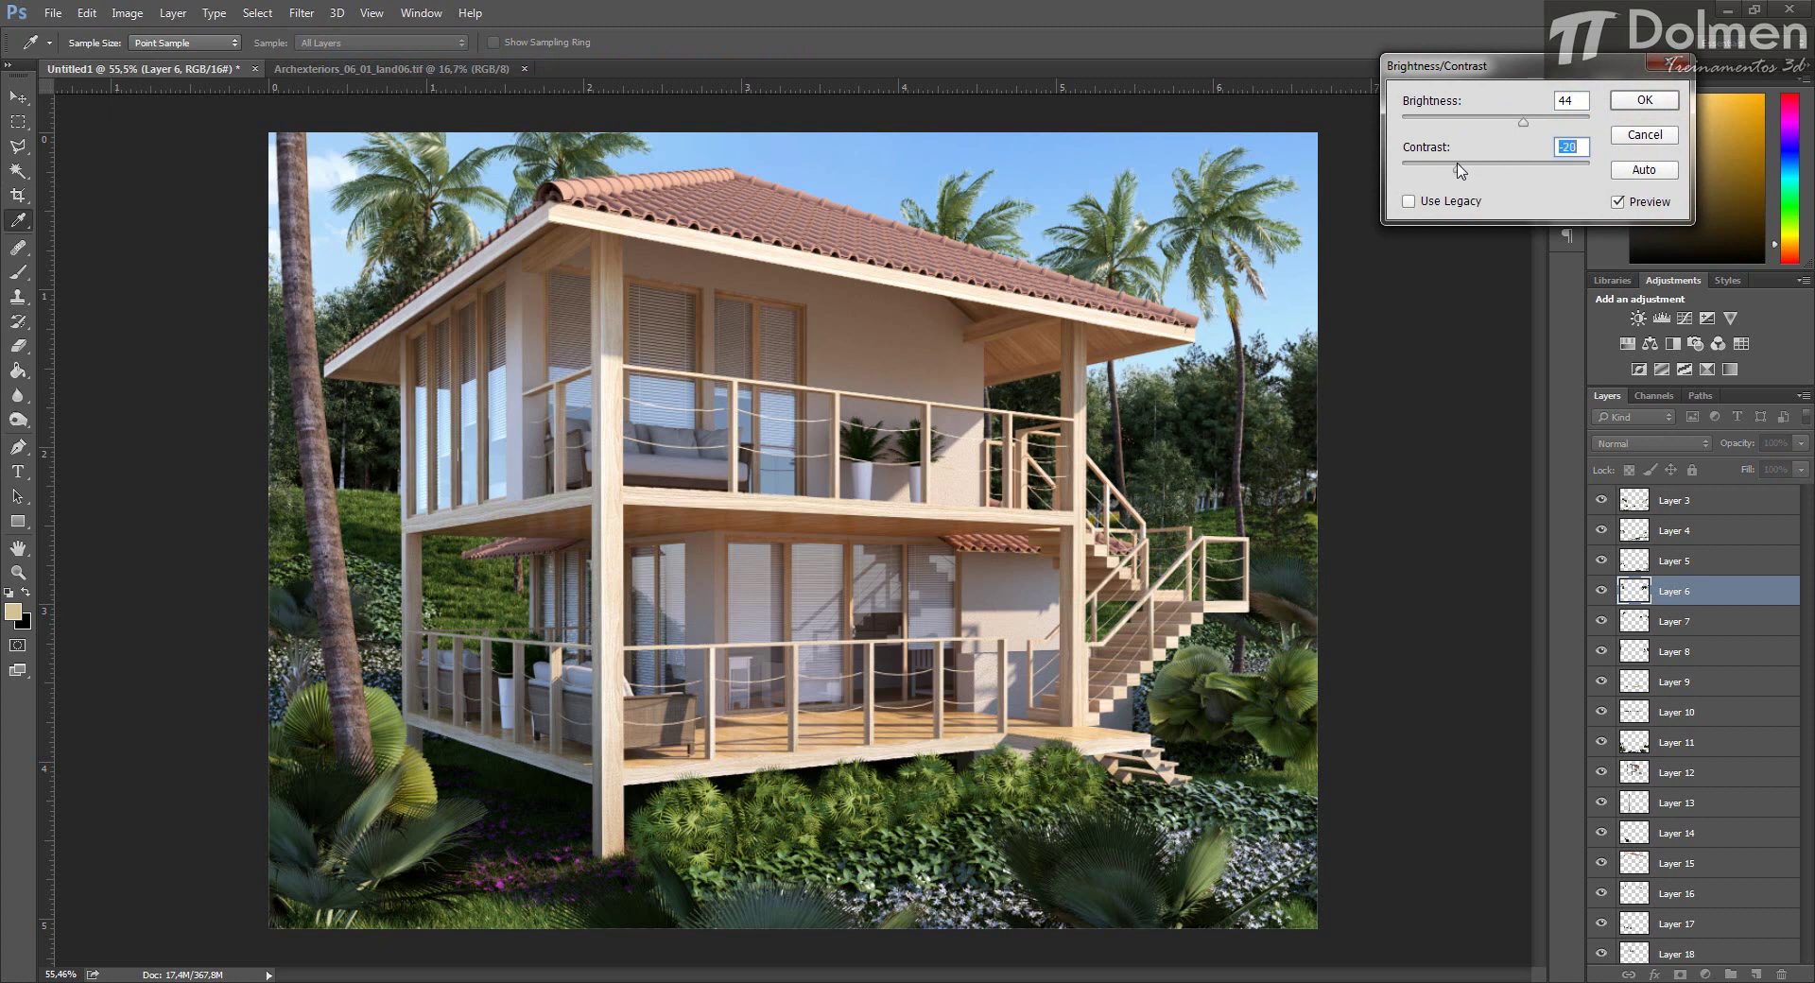
{"action": "left_click", "coordinate": [1617, 204]}
{"action": "left_click", "coordinate": [1616, 203]}
{"action": "left_click", "coordinate": [1644, 100]}
Apply a Hue/Saturation adjustment to Layer 6 with hue -15 and saturation +6.
{"action": "left_click", "coordinate": [126, 14]}
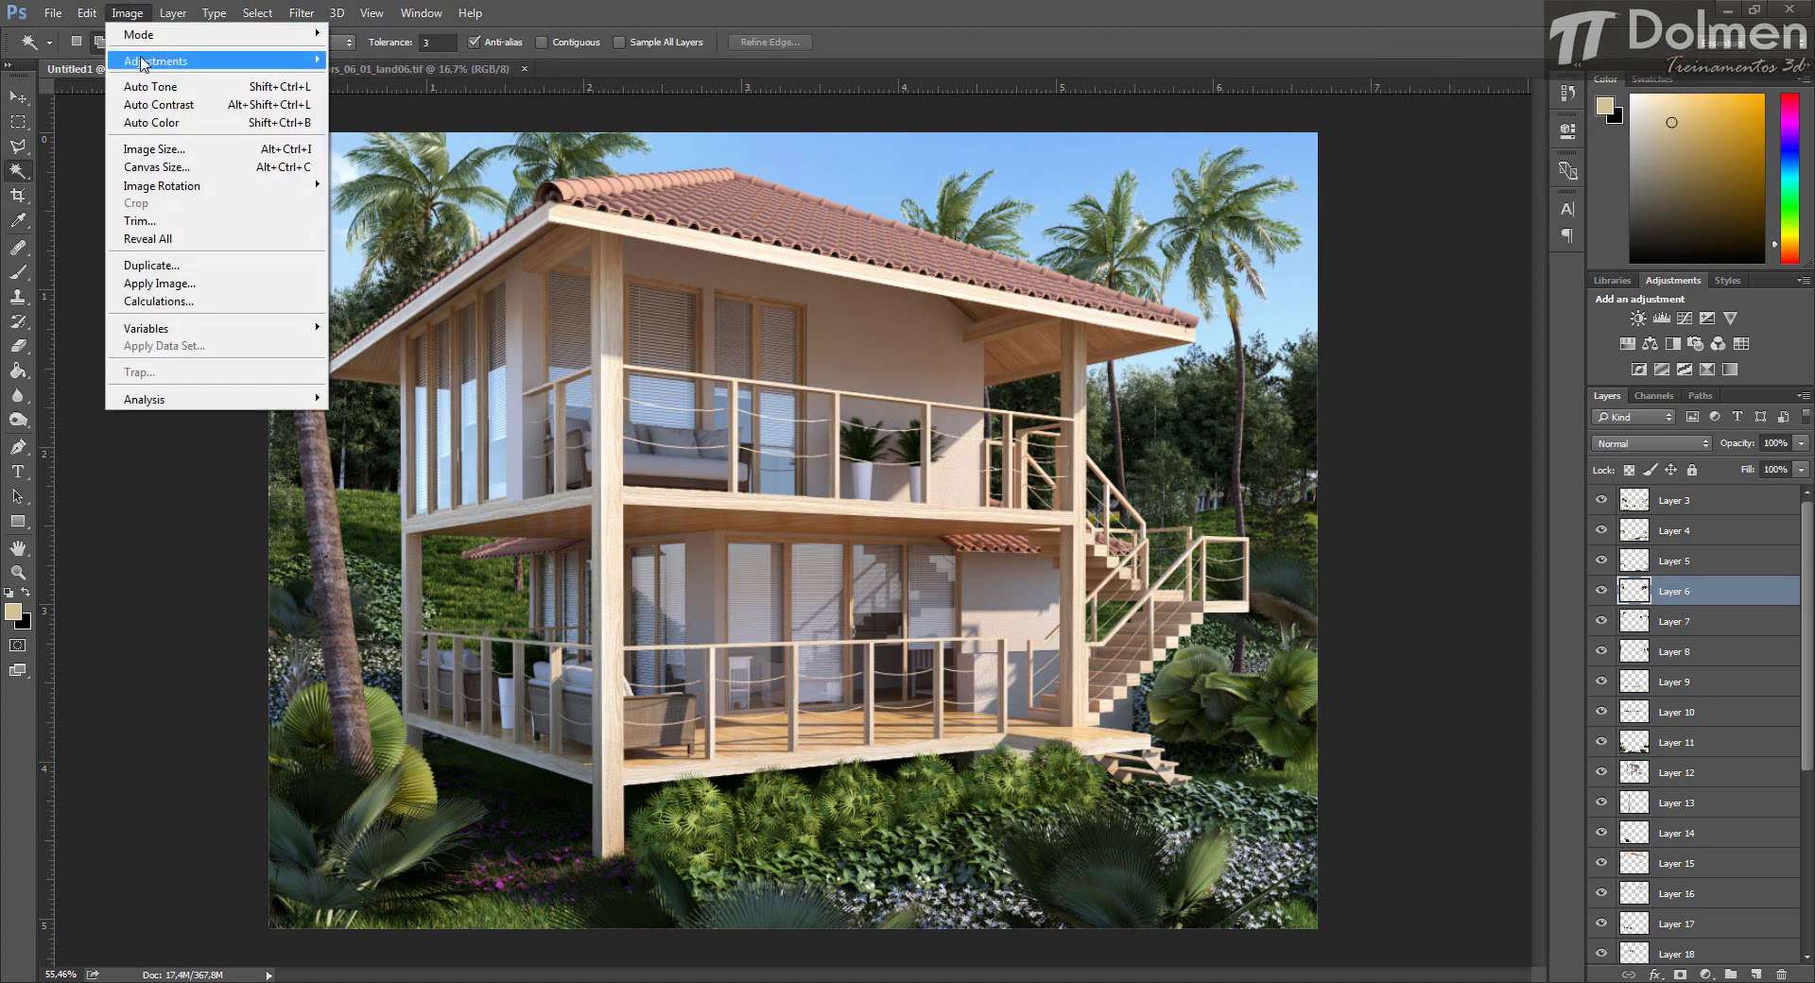
{"action": "mouse_move", "coordinate": [141, 63]}
{"action": "left_click", "coordinate": [414, 161]}
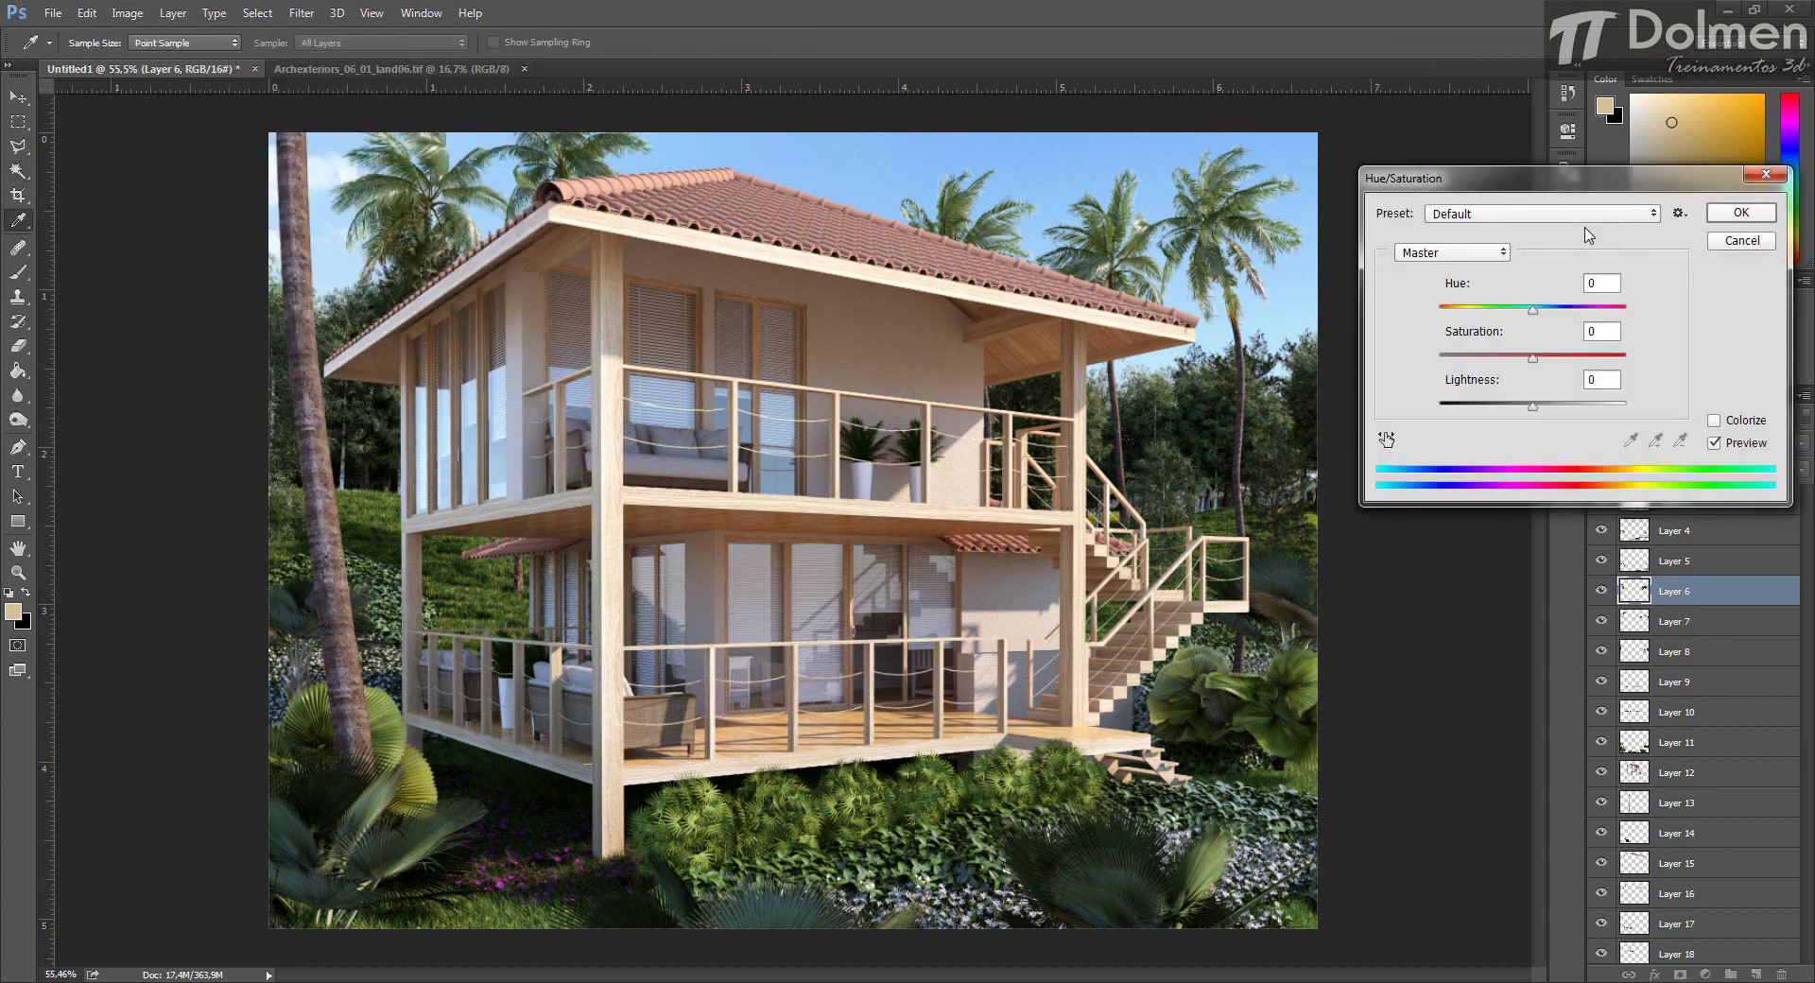
{"action": "left_click_drag", "start_coordinate": [1532, 309], "coordinate": [1539, 369]}
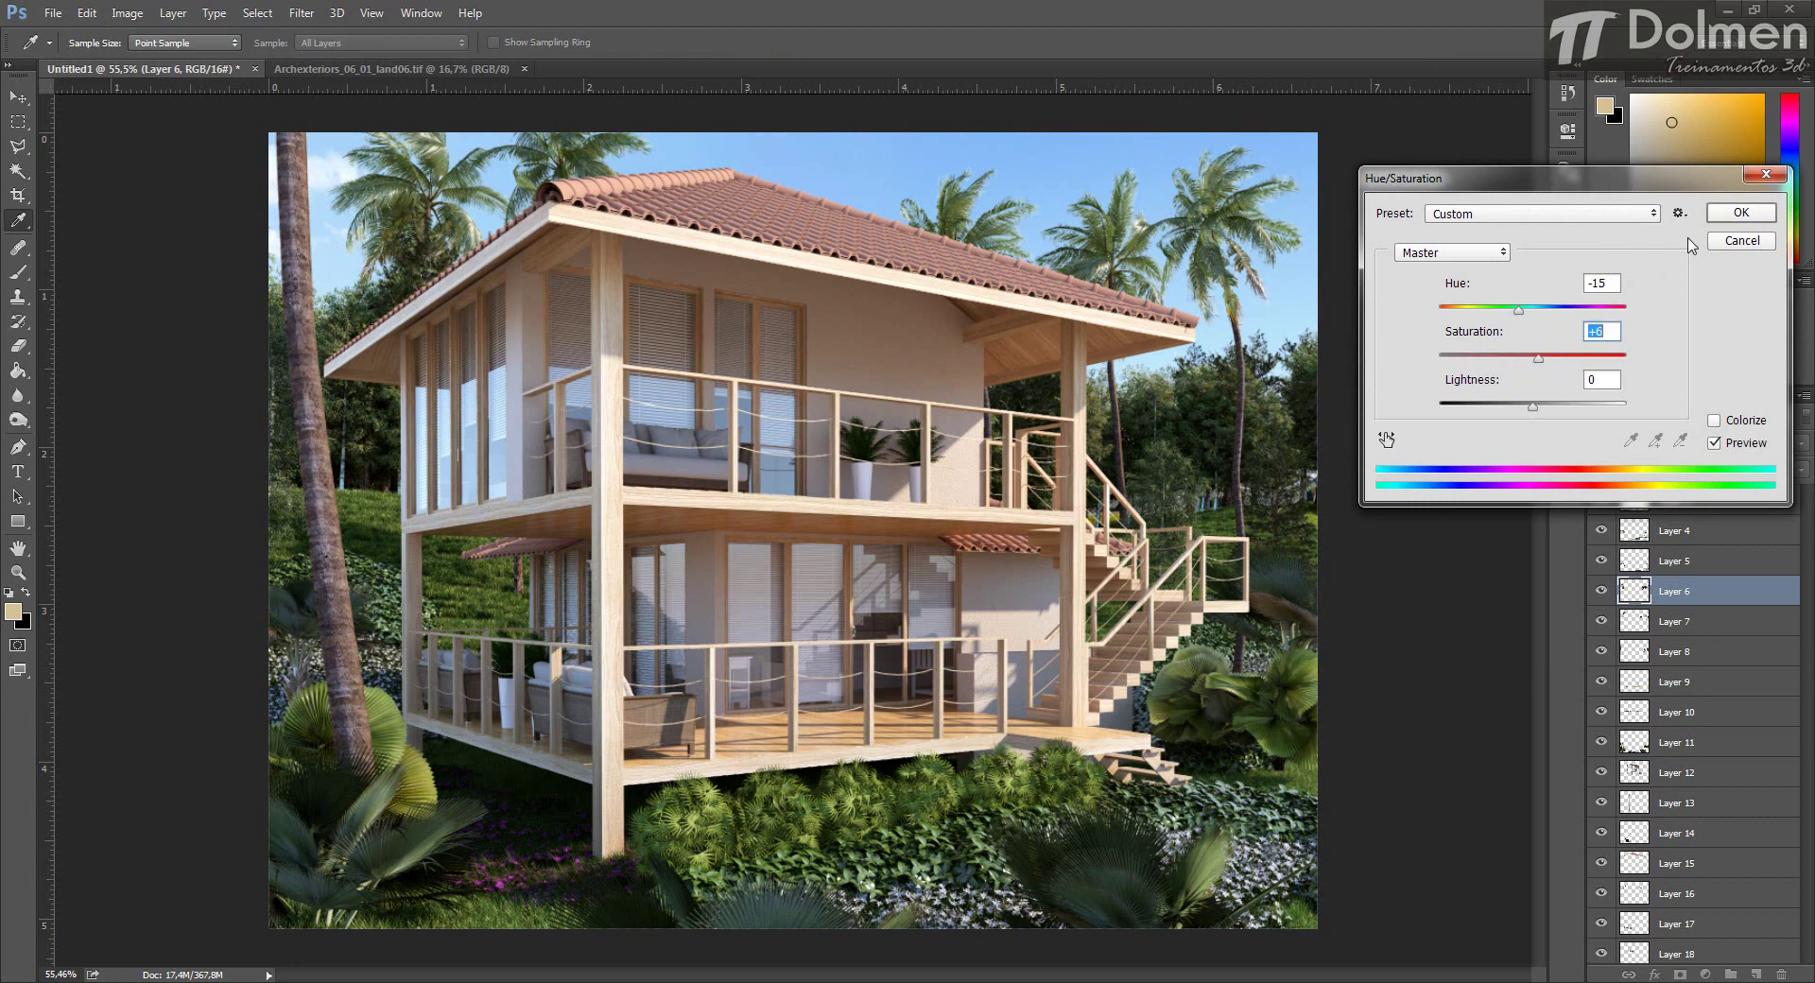
{"action": "left_click", "coordinate": [1713, 443]}
{"action": "left_click", "coordinate": [1730, 215]}
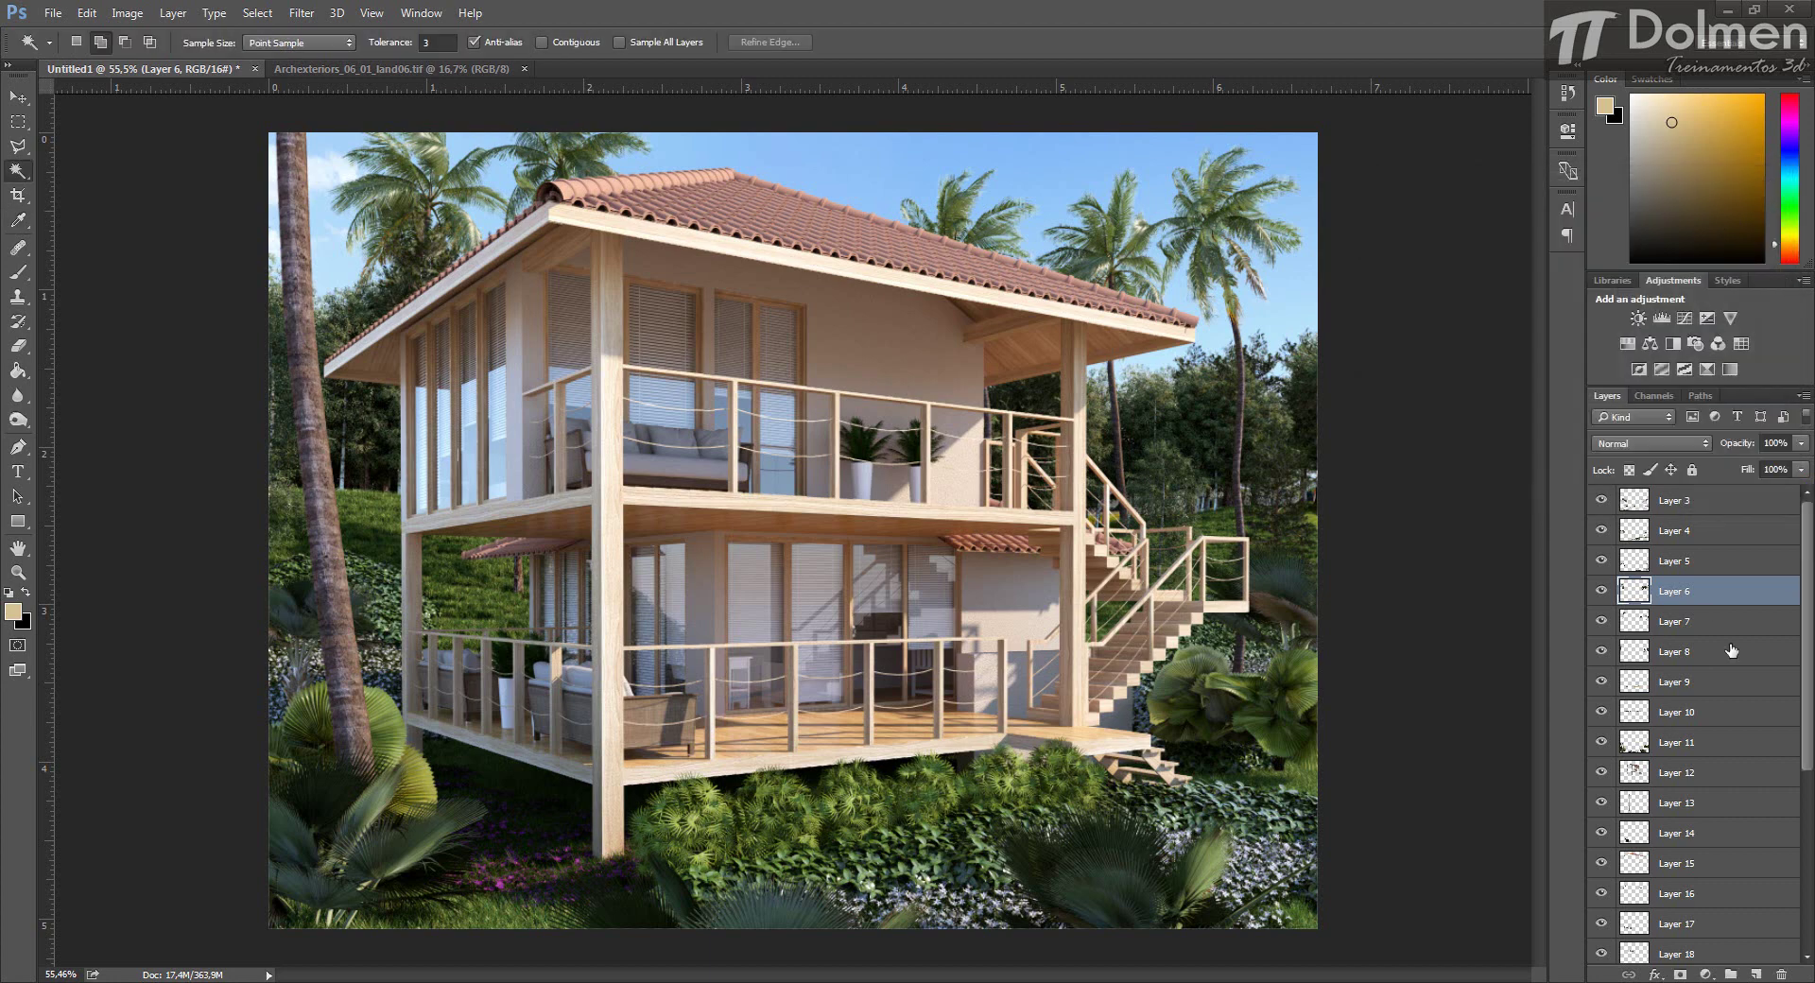
Adjust the brightness and contrast of Layer 7 with a Brightness/Contrast adjustment.
{"action": "left_click", "coordinate": [1704, 621]}
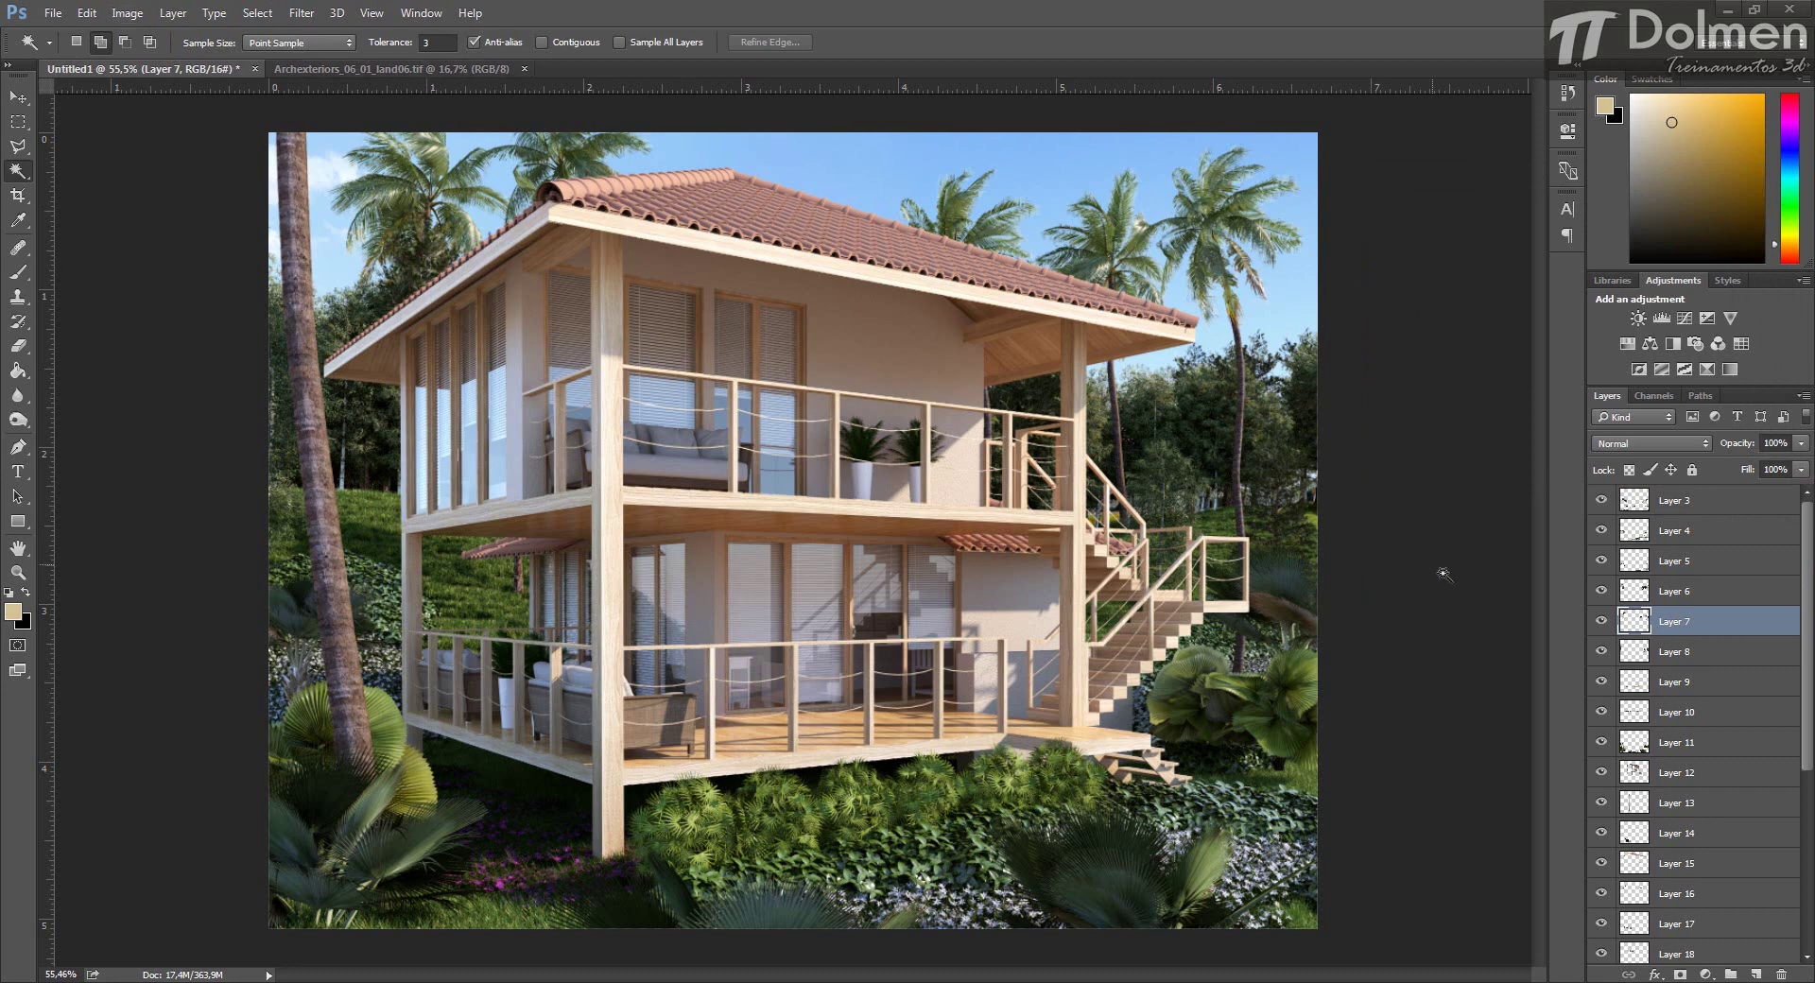
{"action": "left_click", "coordinate": [127, 12]}
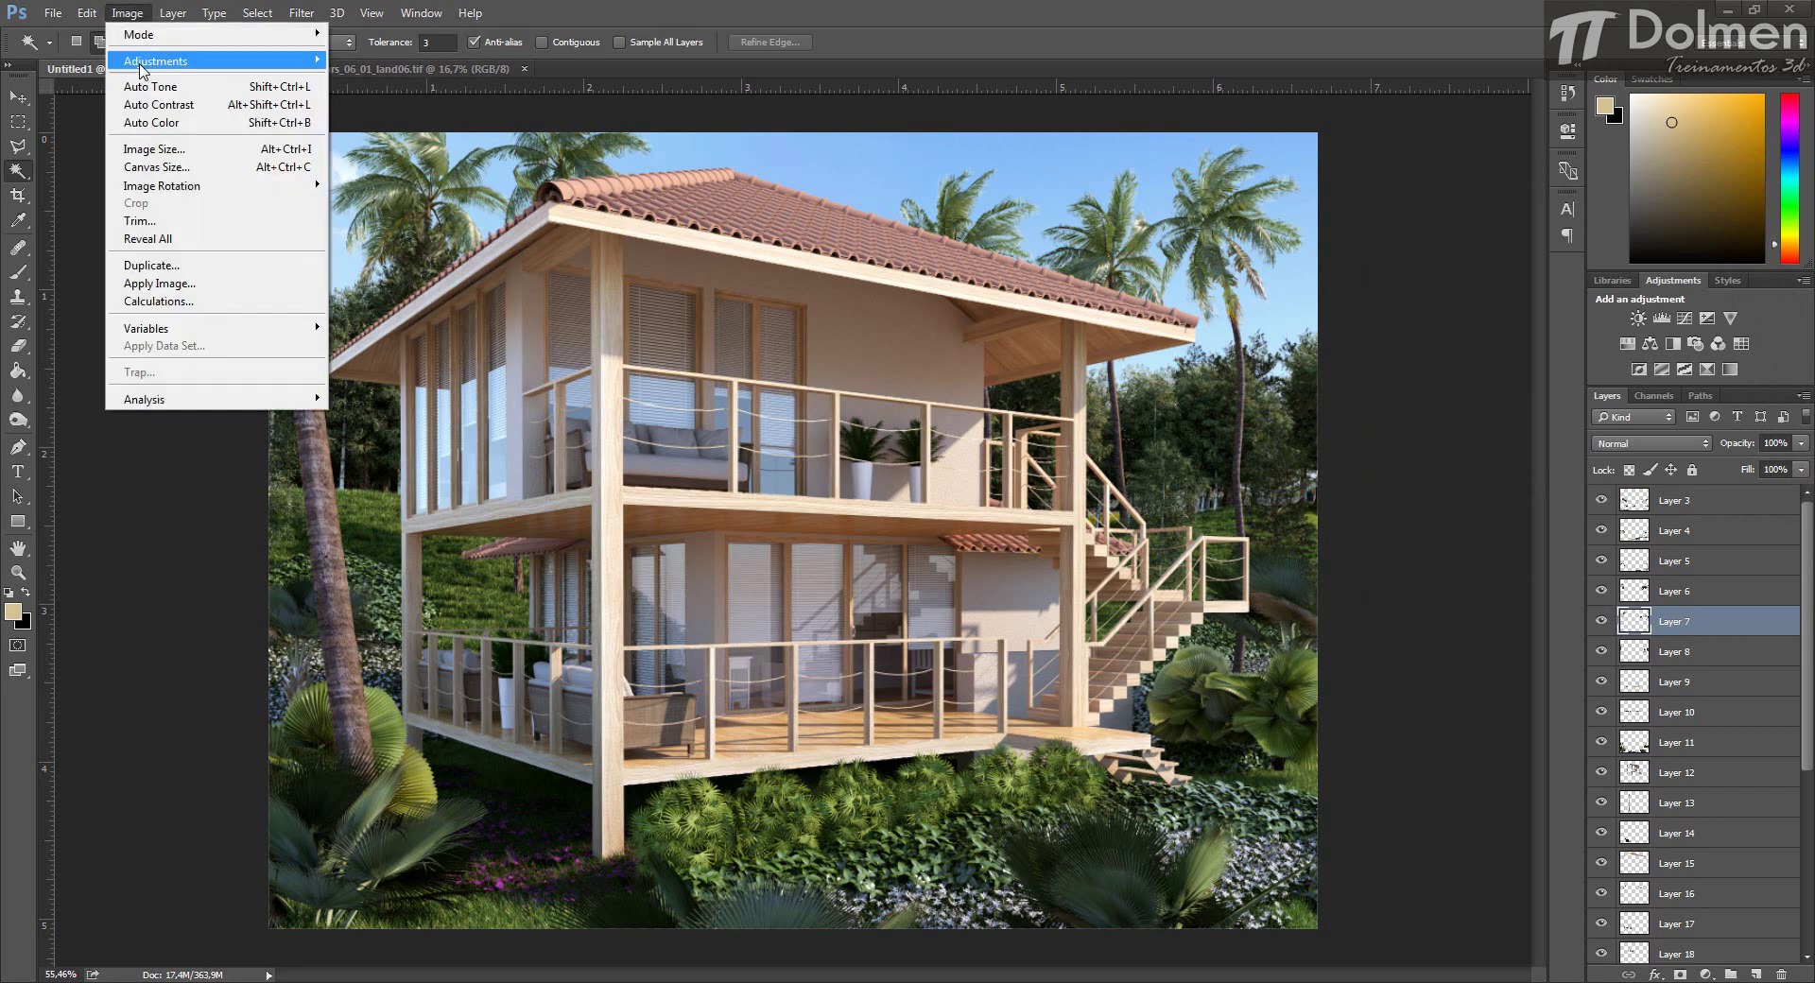
{"action": "mouse_move", "coordinate": [217, 61]}
{"action": "left_click", "coordinate": [424, 60]}
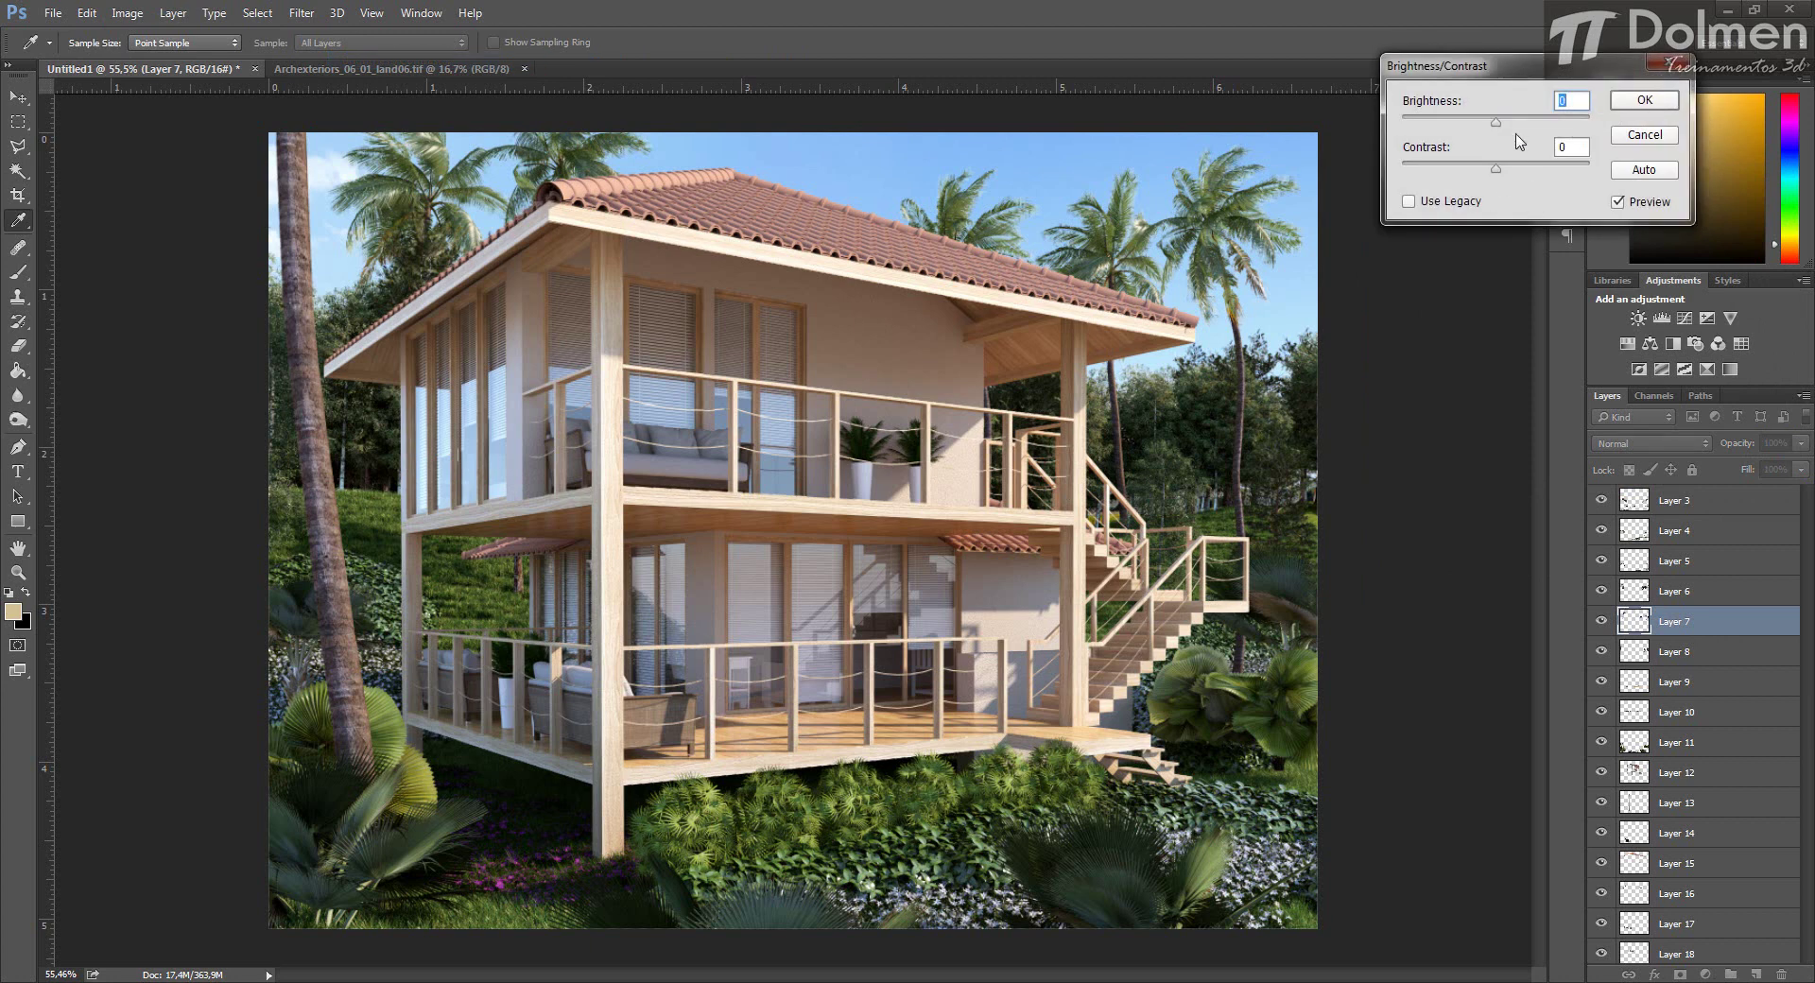
{"action": "left_click_drag", "start_coordinate": [1497, 122], "coordinate": [1490, 175]}
{"action": "left_click_drag", "start_coordinate": [1527, 166], "coordinate": [1461, 175]}
{"action": "left_click", "coordinate": [1645, 101]}
{"action": "key", "text": "w"}
Shift Layer 7's hue to +7 with a Hue/Saturation adjustment.
{"action": "left_click", "coordinate": [127, 13]}
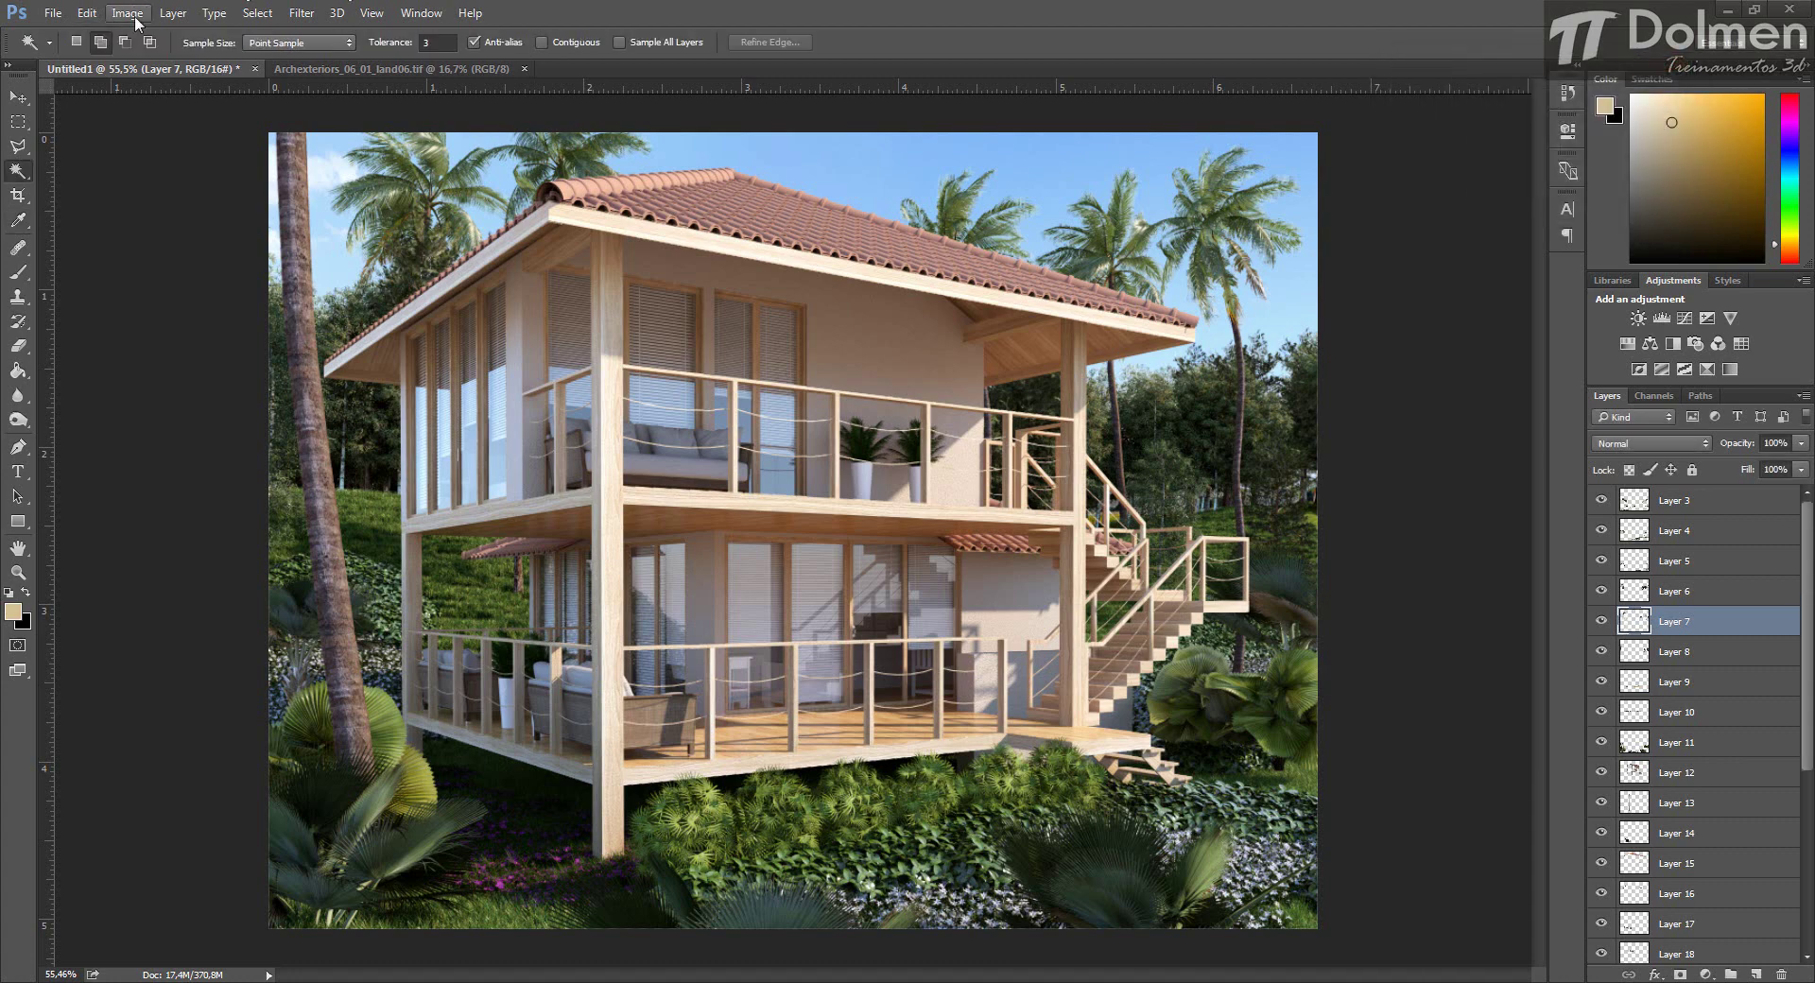
{"action": "mouse_move", "coordinate": [140, 62]}
{"action": "left_click", "coordinate": [407, 158]}
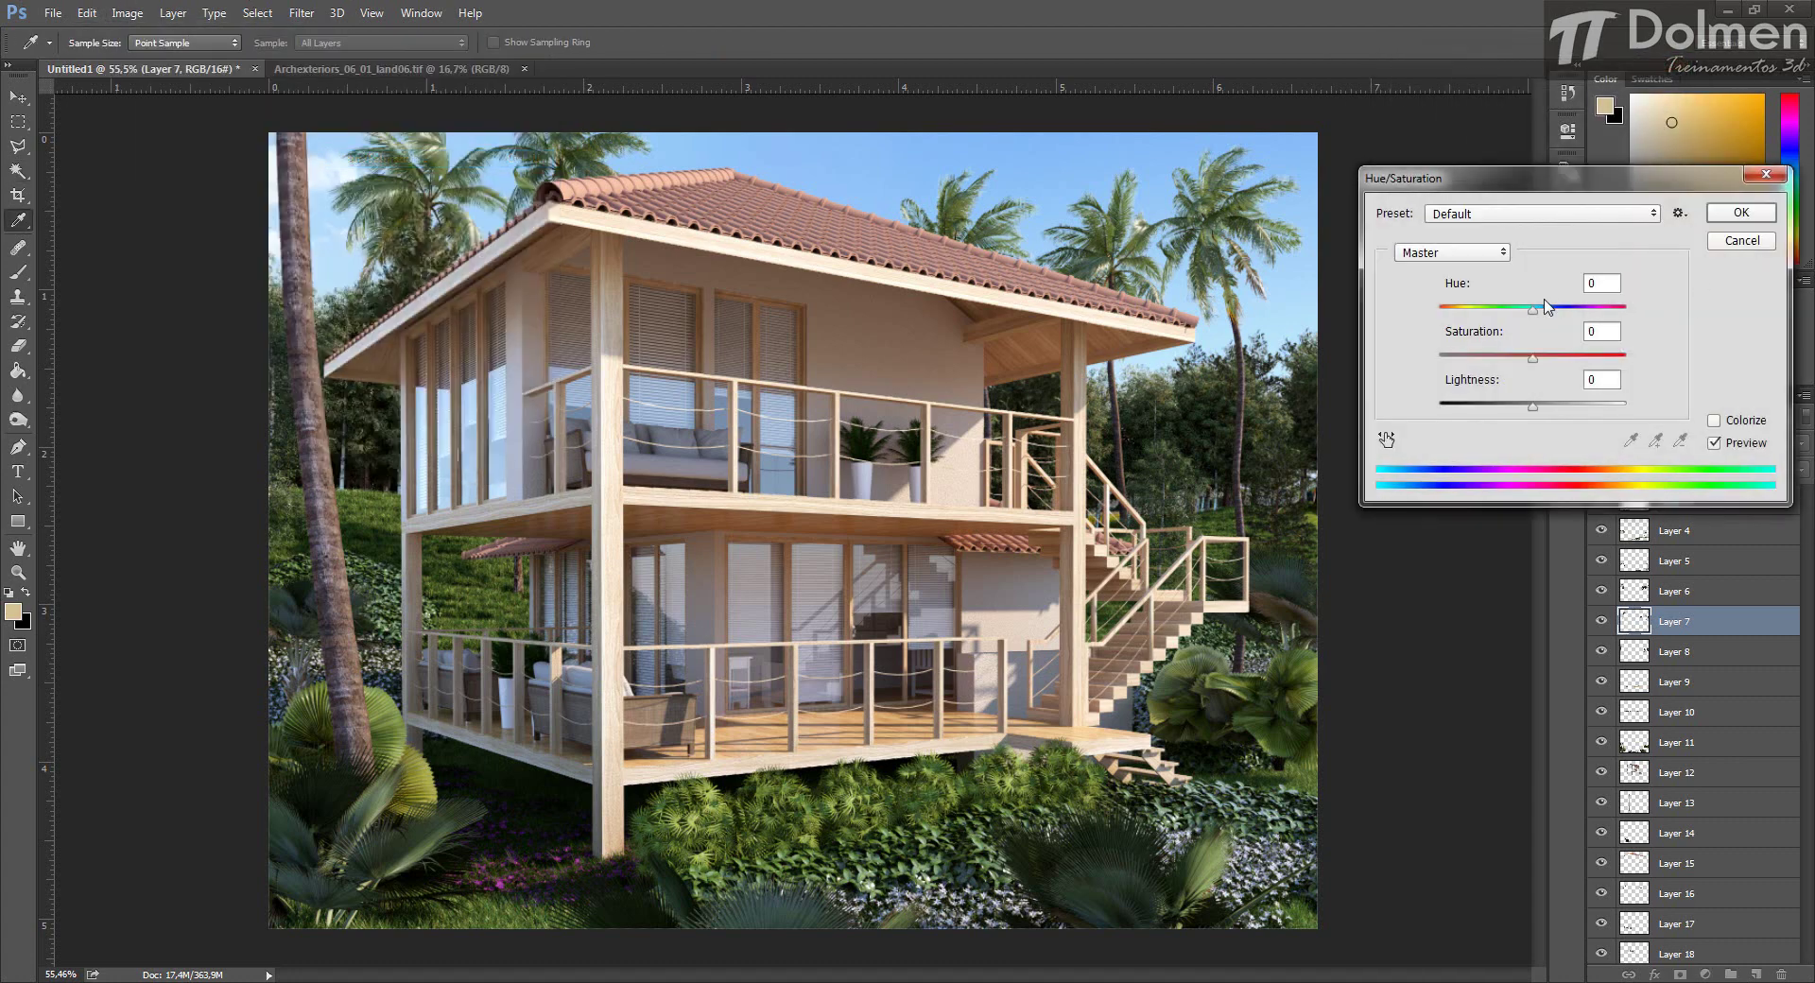
{"action": "mouse_move", "coordinate": [1532, 309]}
{"action": "left_mouse_down"}
{"action": "mouse_move", "coordinate": [1588, 308]}
{"action": "mouse_move", "coordinate": [1439, 304]}
{"action": "mouse_move", "coordinate": [1541, 303]}
{"action": "left_mouse_up"}
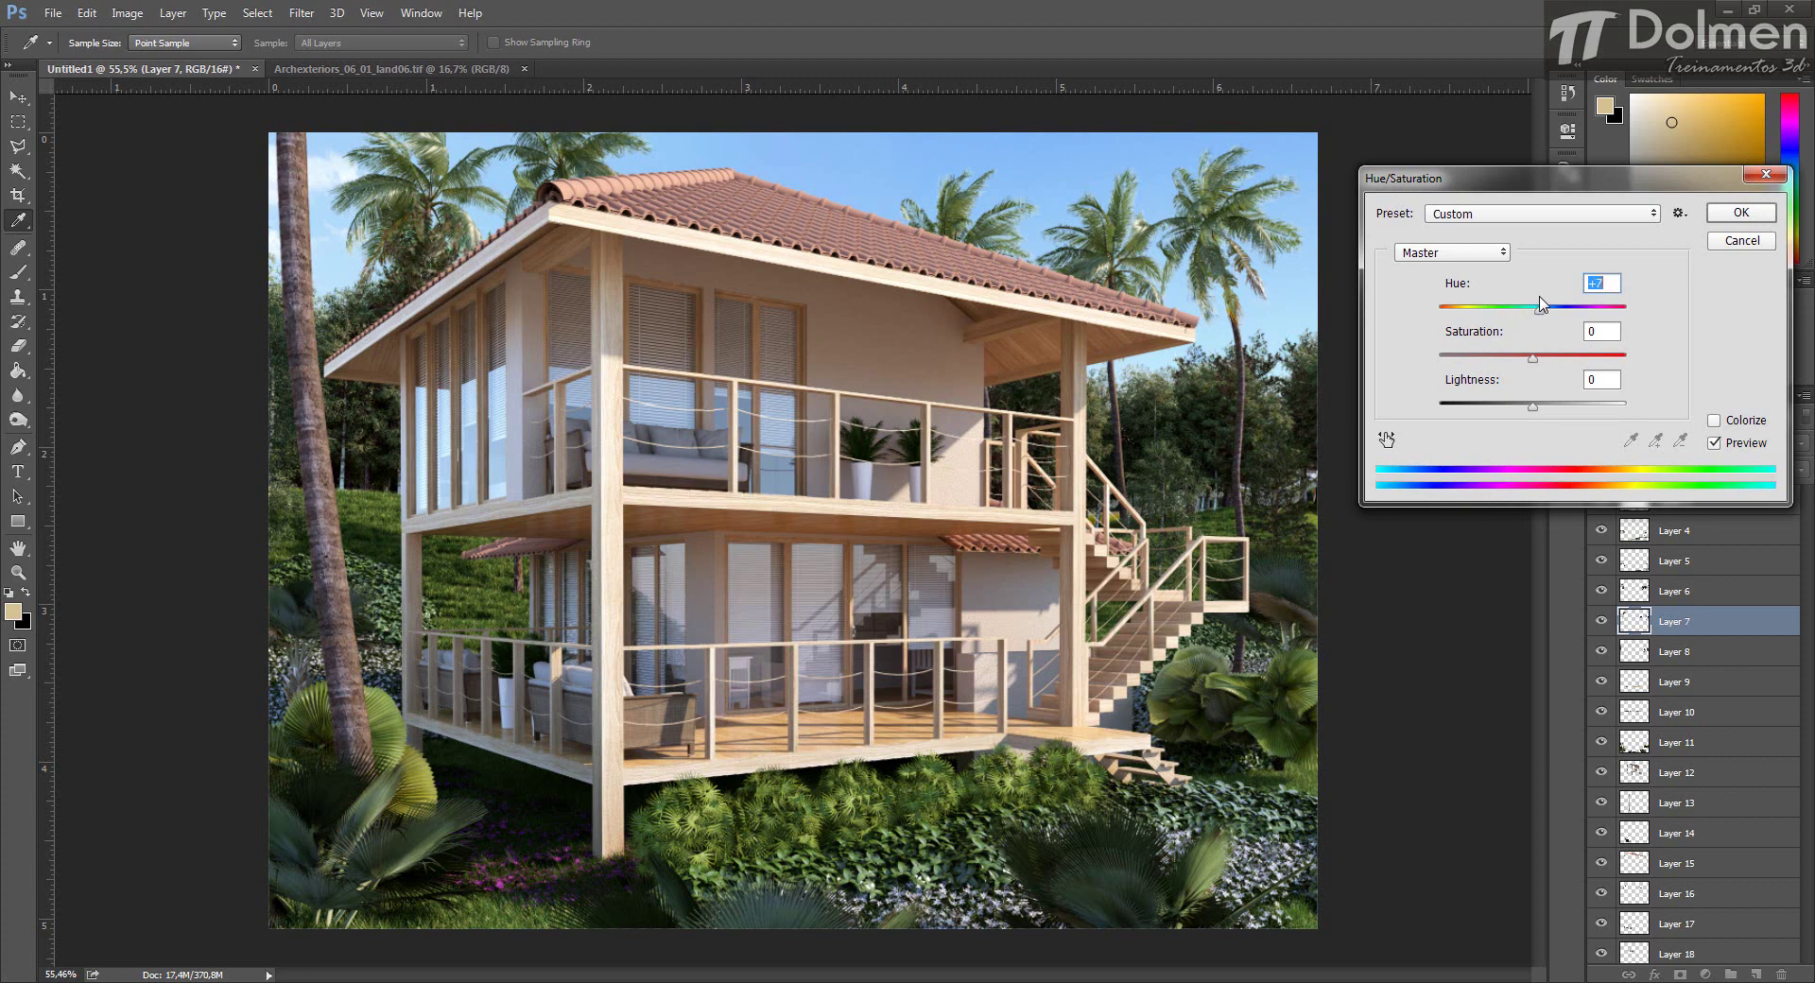
{"action": "left_click", "coordinate": [1730, 212]}
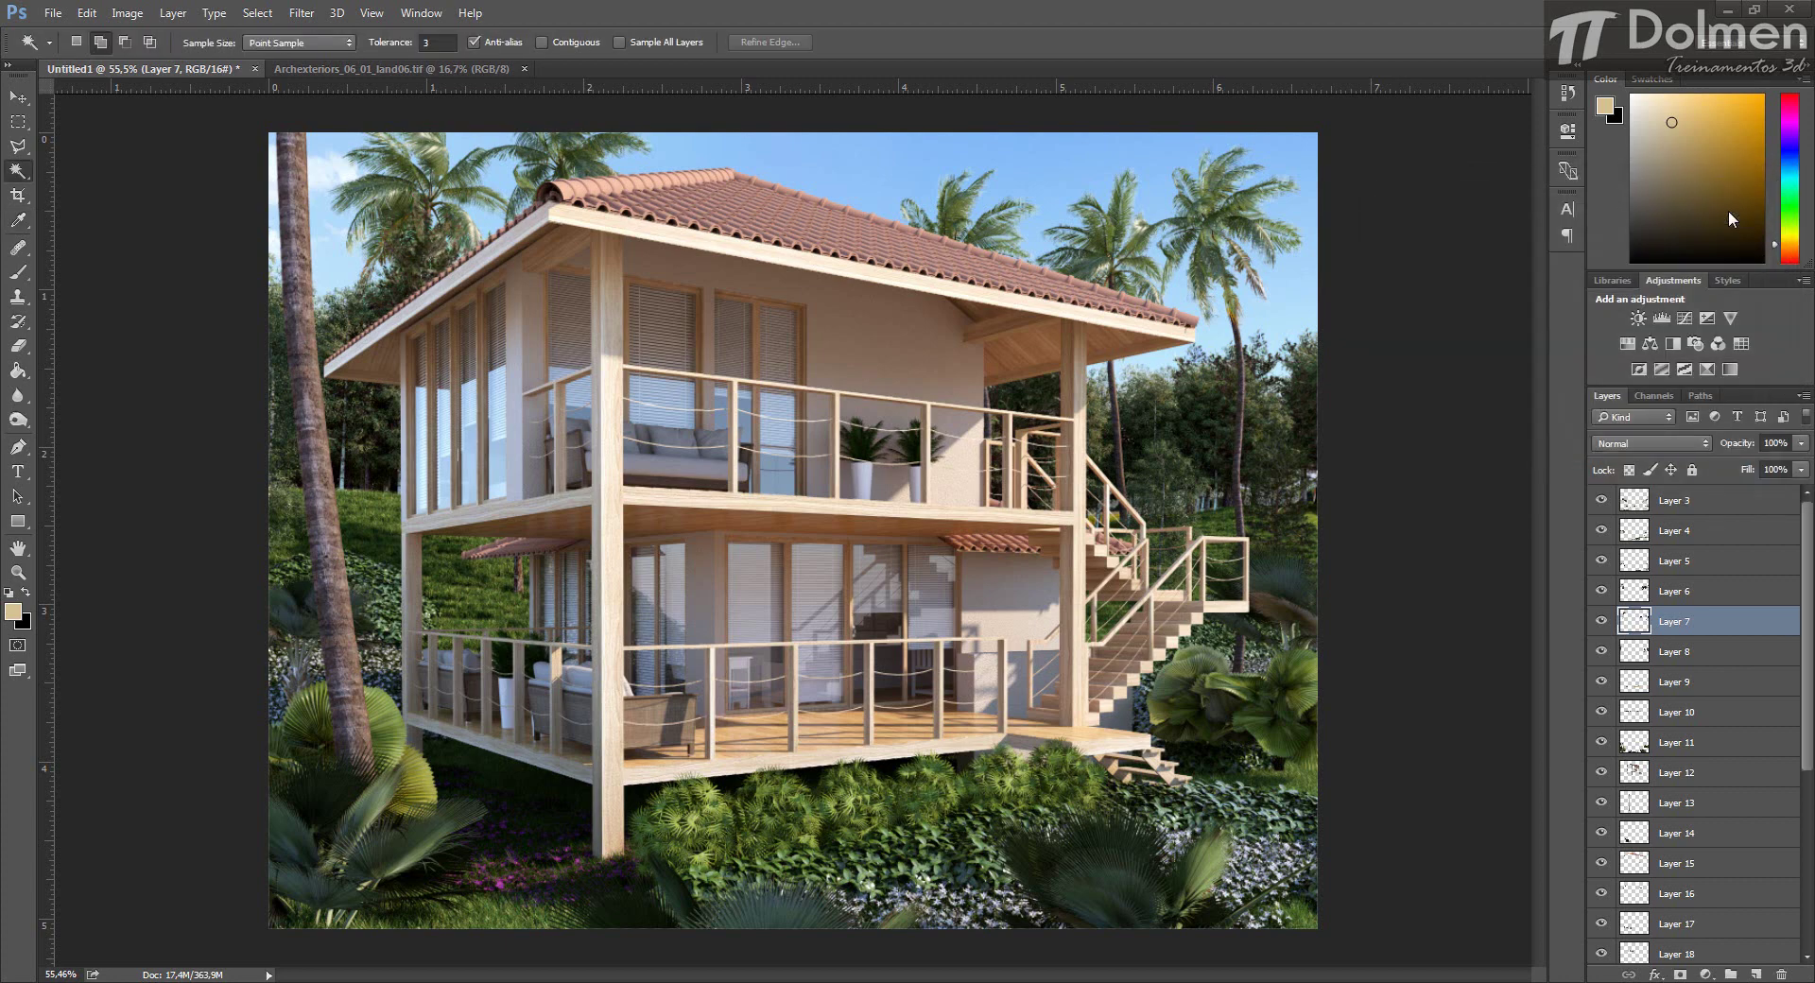
Apply a Brightness/Contrast adjustment to Layer 8 with brightness 44 and contrast 61.
{"action": "left_click", "coordinate": [1694, 652]}
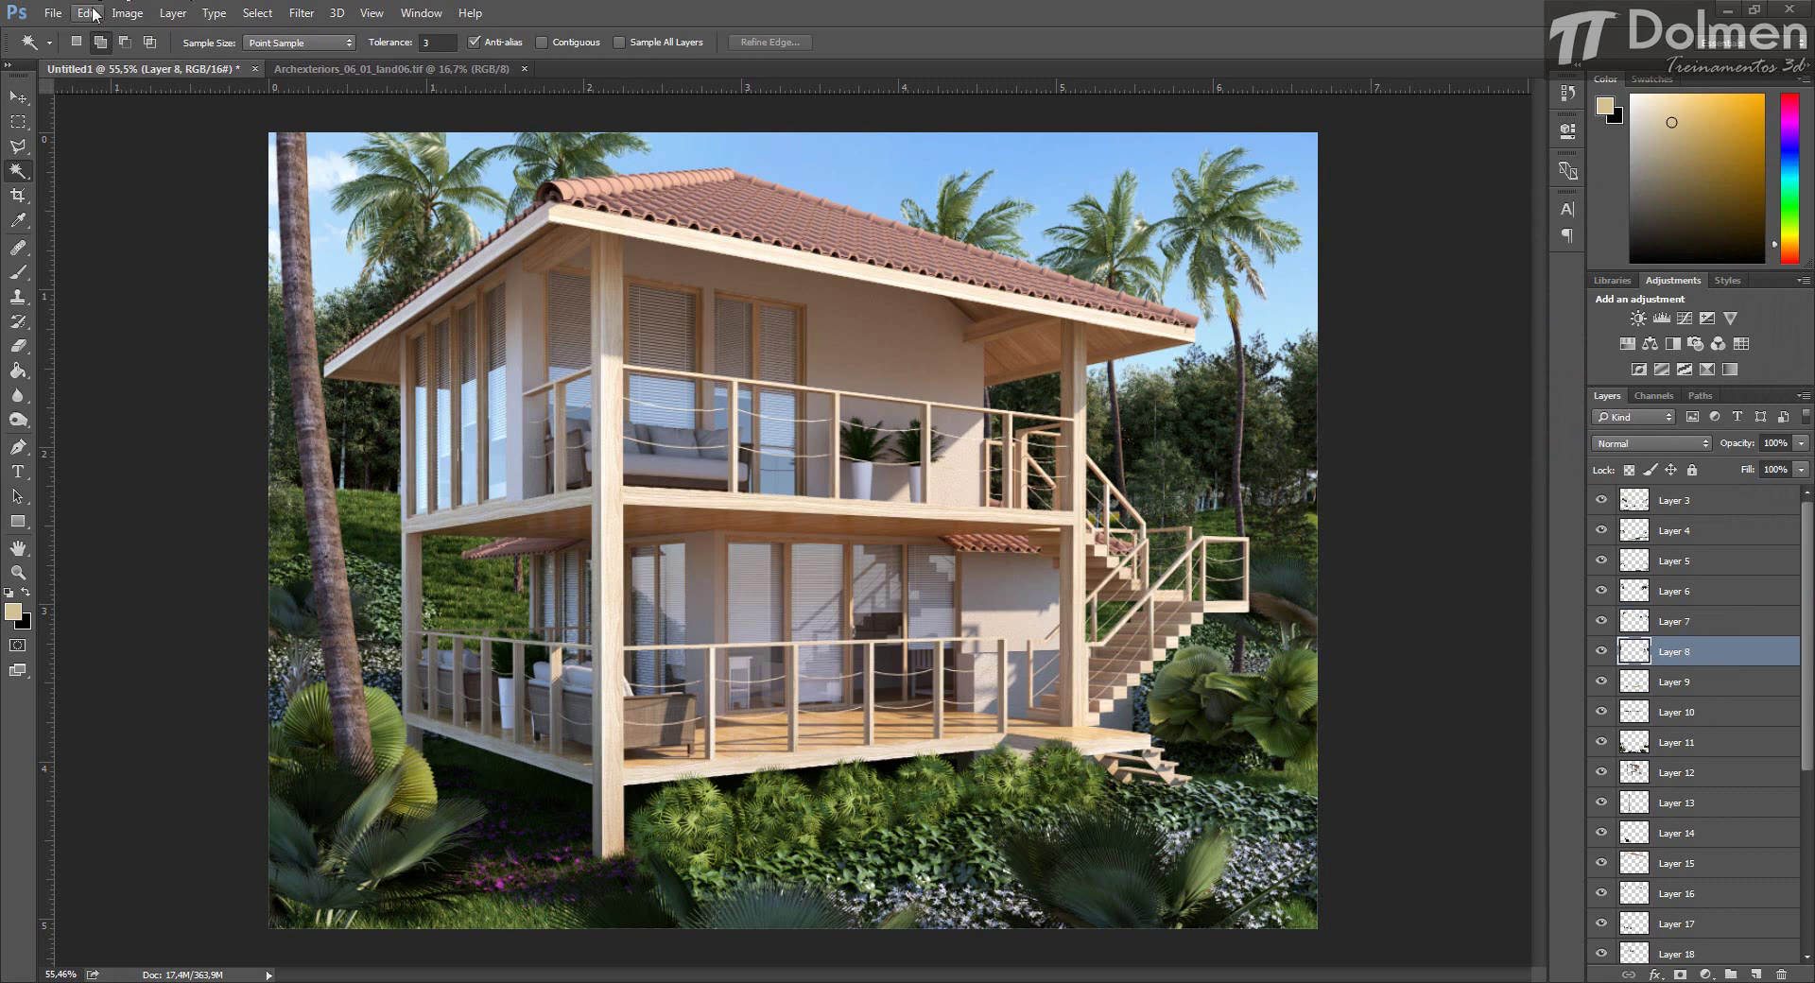
{"action": "left_click", "coordinate": [127, 15]}
{"action": "mouse_move", "coordinate": [277, 66]}
{"action": "left_click", "coordinate": [395, 61]}
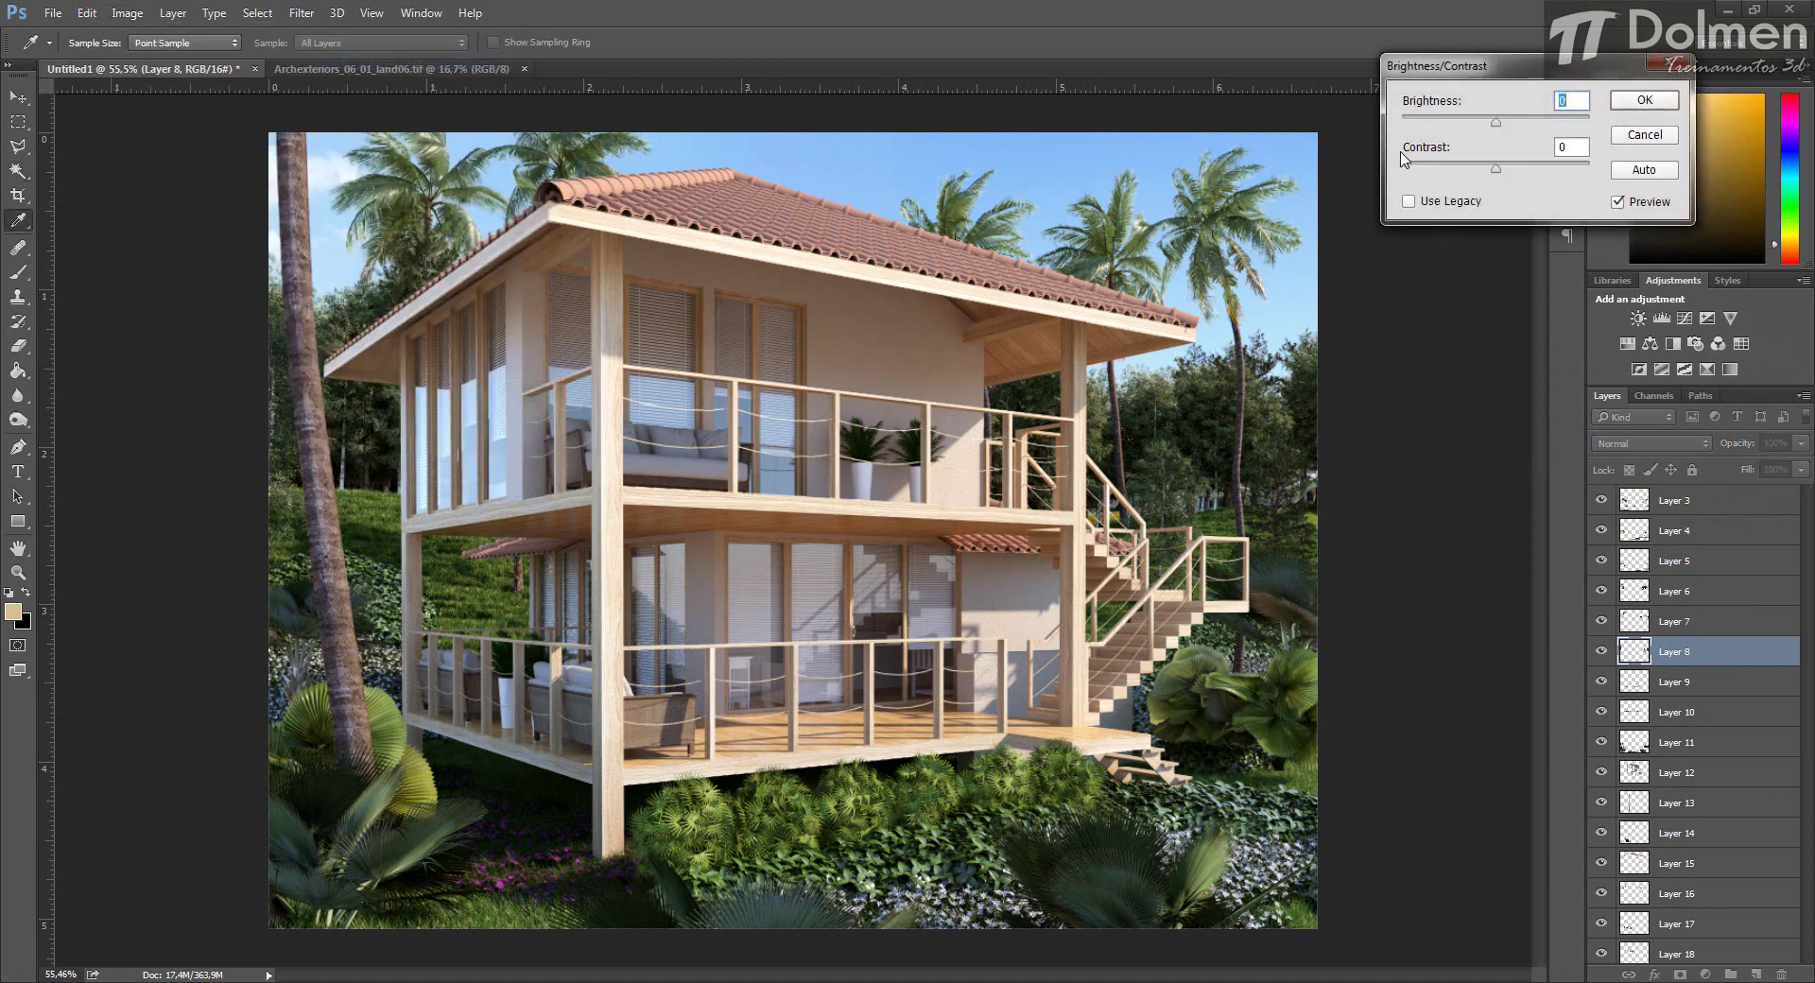
{"action": "mouse_move", "coordinate": [1497, 121]}
{"action": "left_mouse_down"}
{"action": "mouse_move", "coordinate": [1550, 122]}
{"action": "mouse_move", "coordinate": [1513, 122]}
{"action": "mouse_move", "coordinate": [1536, 122]}
{"action": "mouse_move", "coordinate": [1521, 110]}
{"action": "left_mouse_up"}
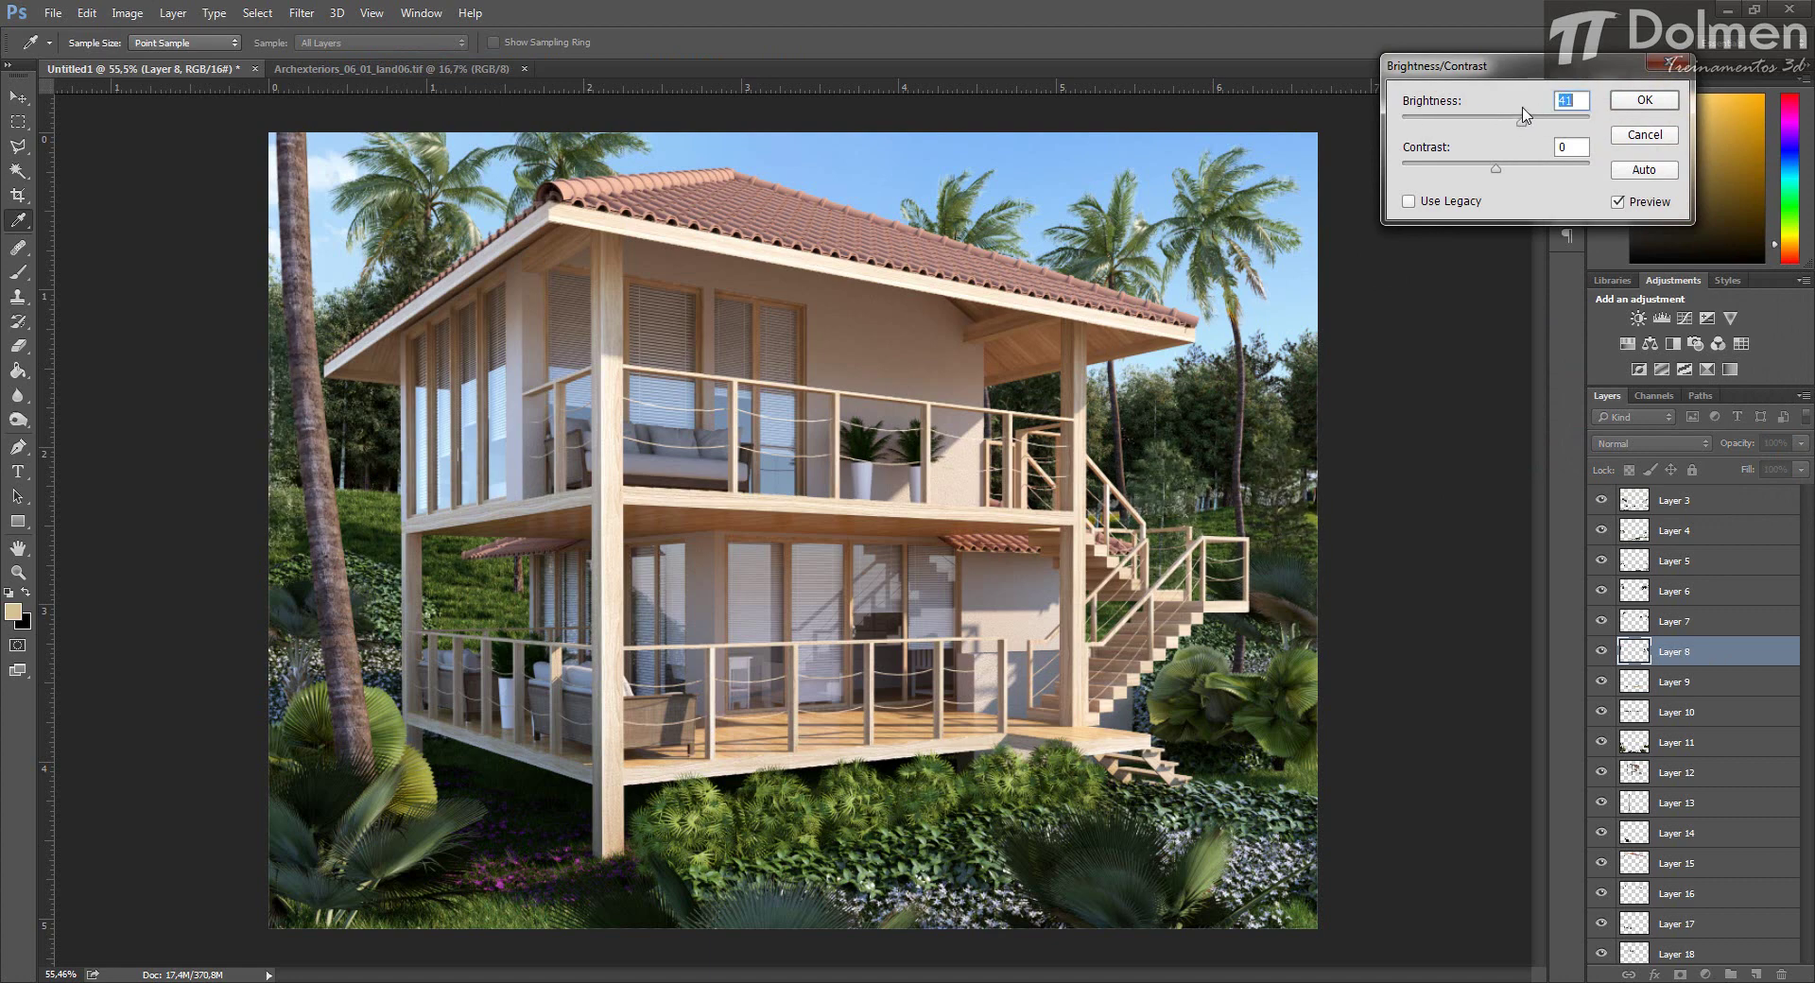
{"action": "left_click_drag", "start_coordinate": [1496, 168], "coordinate": [1552, 159]}
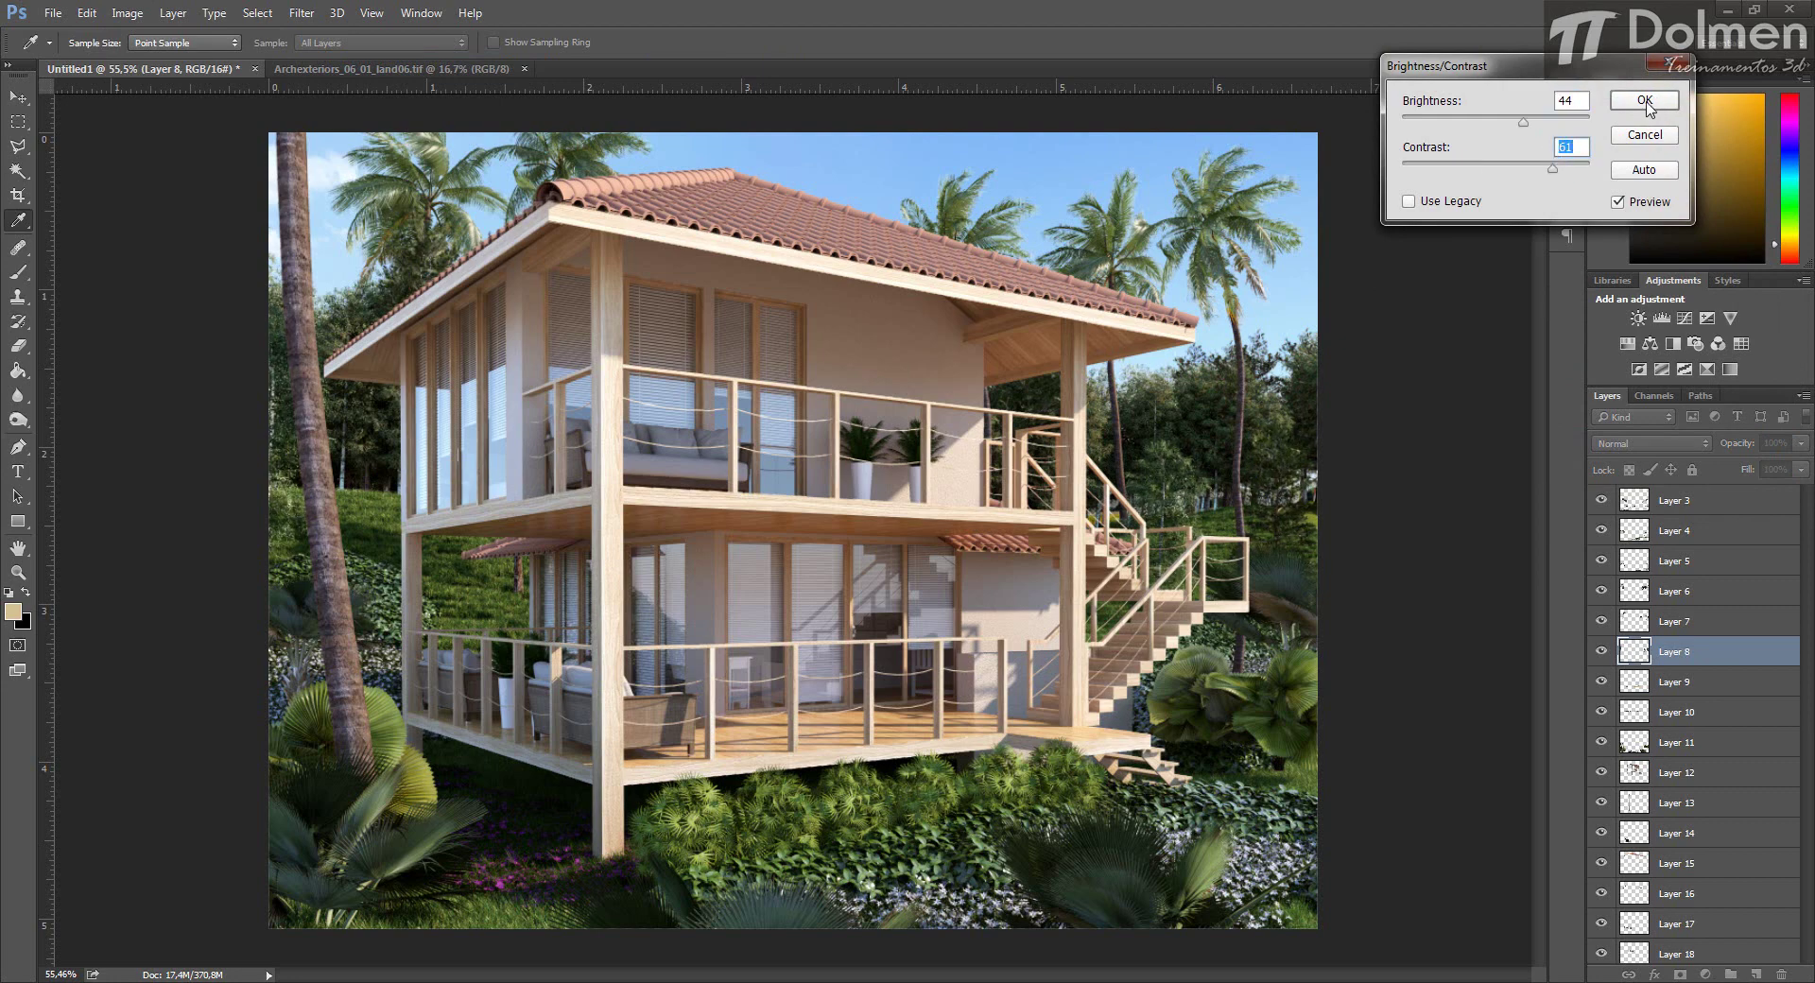
{"action": "left_click", "coordinate": [1644, 100]}
{"action": "key", "text": "w"}
Apply a Hue/Saturation adjustment to Layer 8 with hue +17 and saturation -22.
{"action": "left_click", "coordinate": [127, 13]}
{"action": "mouse_move", "coordinate": [262, 64]}
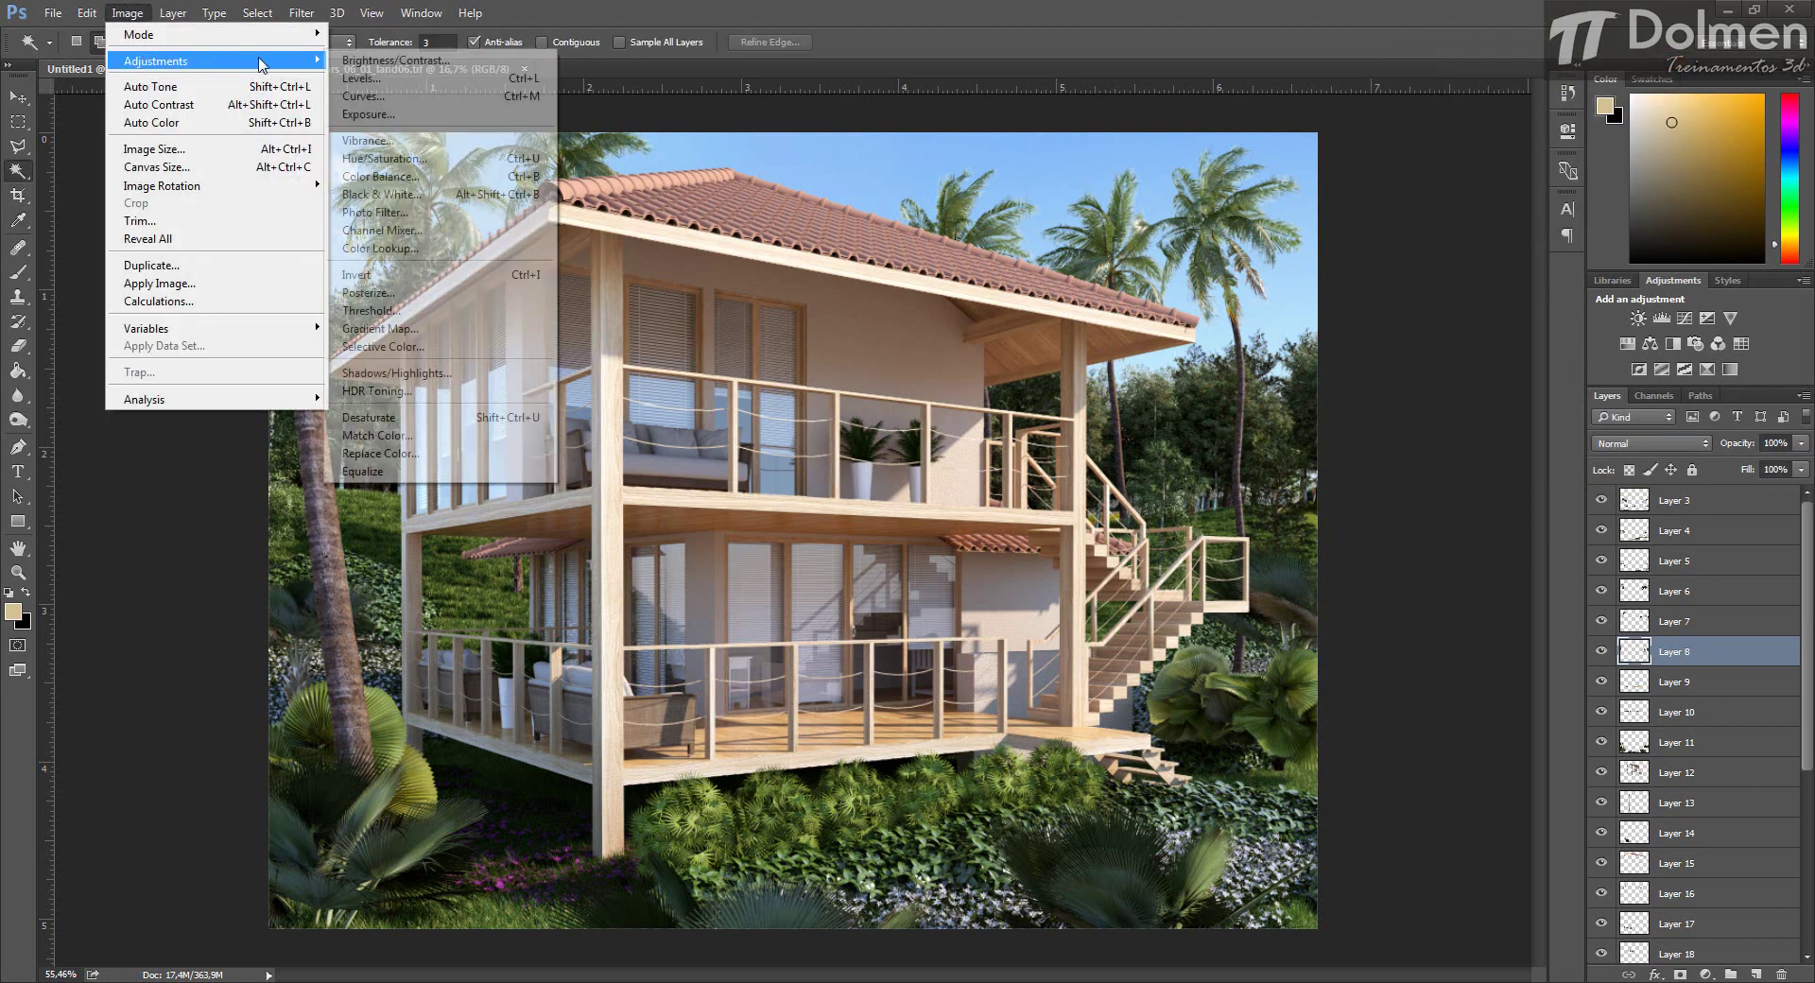
{"action": "left_click", "coordinate": [380, 158]}
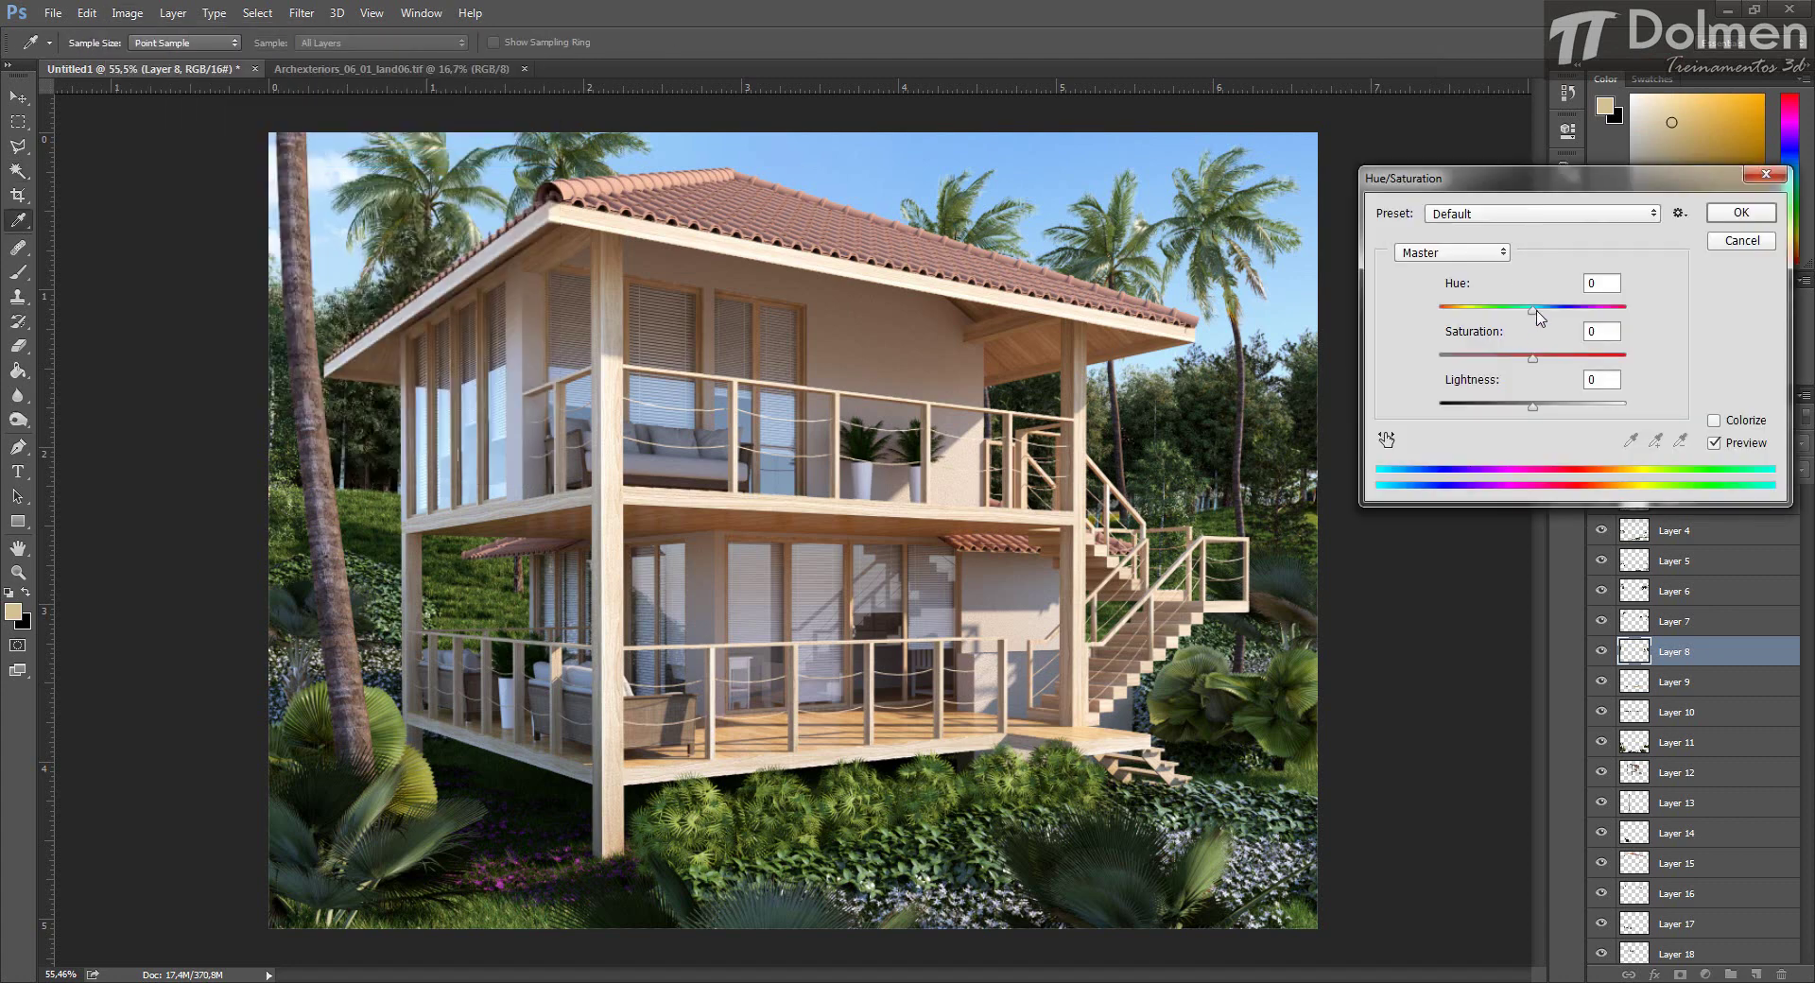
{"action": "left_click_drag", "start_coordinate": [1532, 308], "coordinate": [1520, 364]}
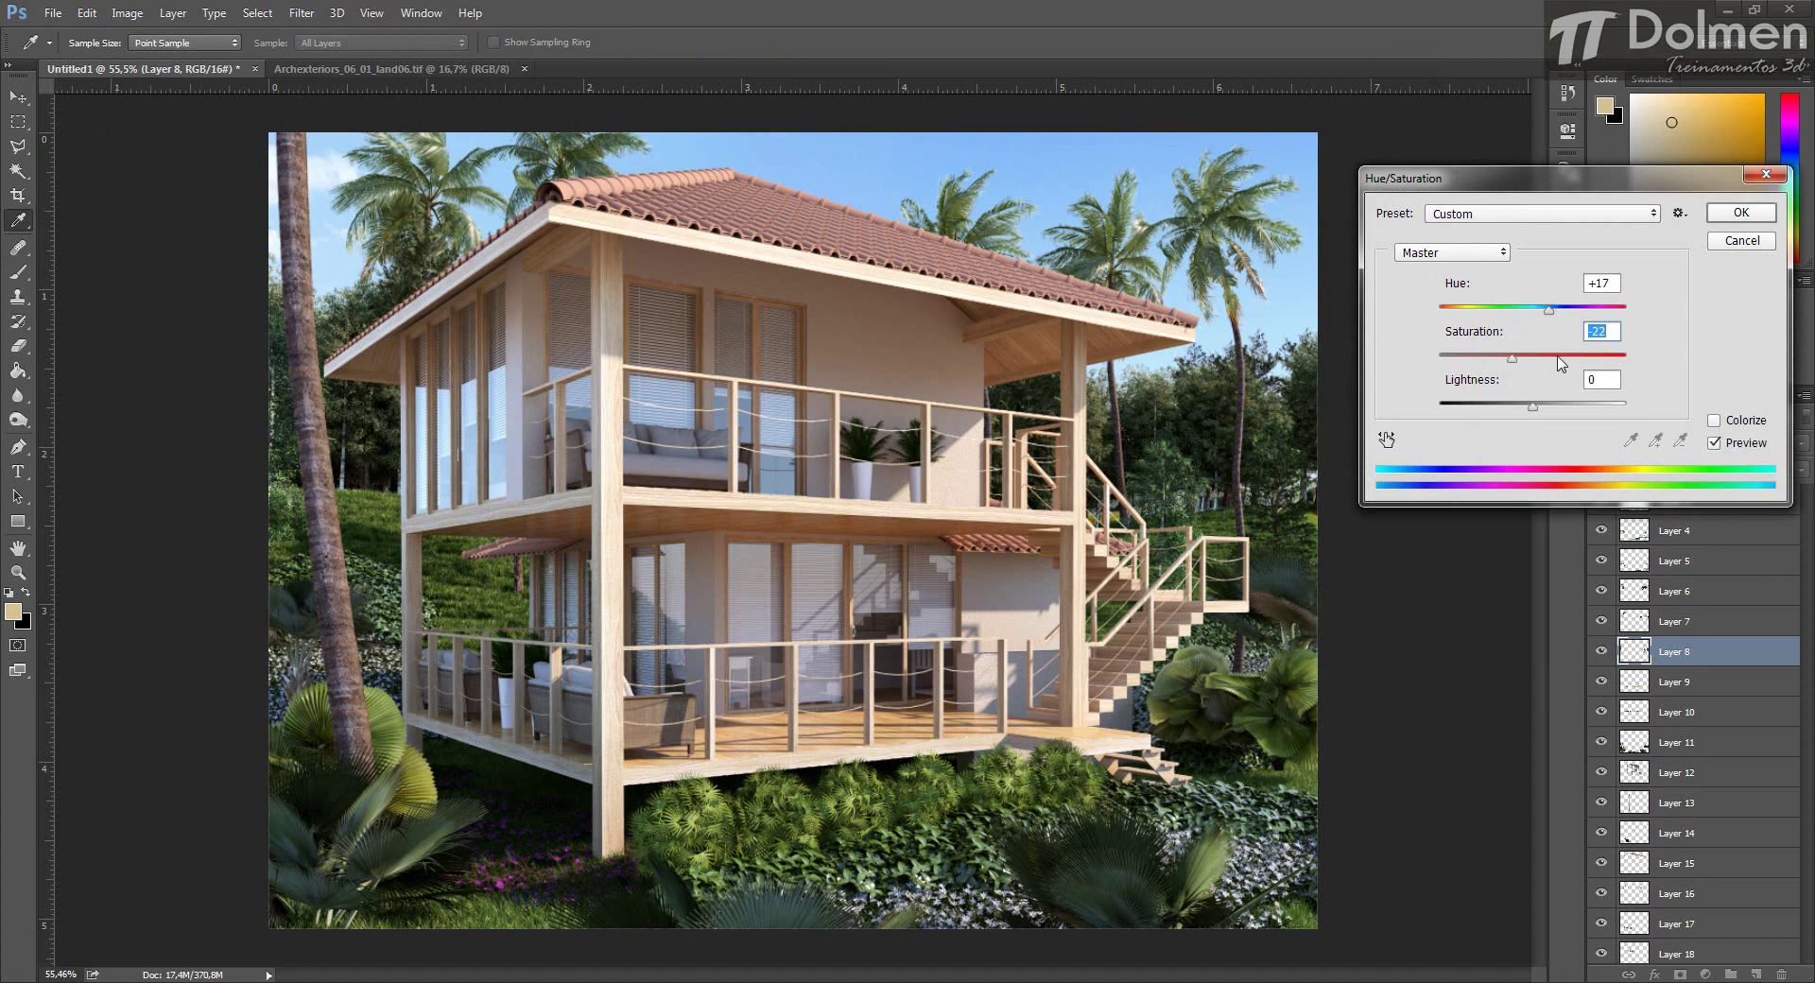
{"action": "left_click", "coordinate": [1737, 214]}
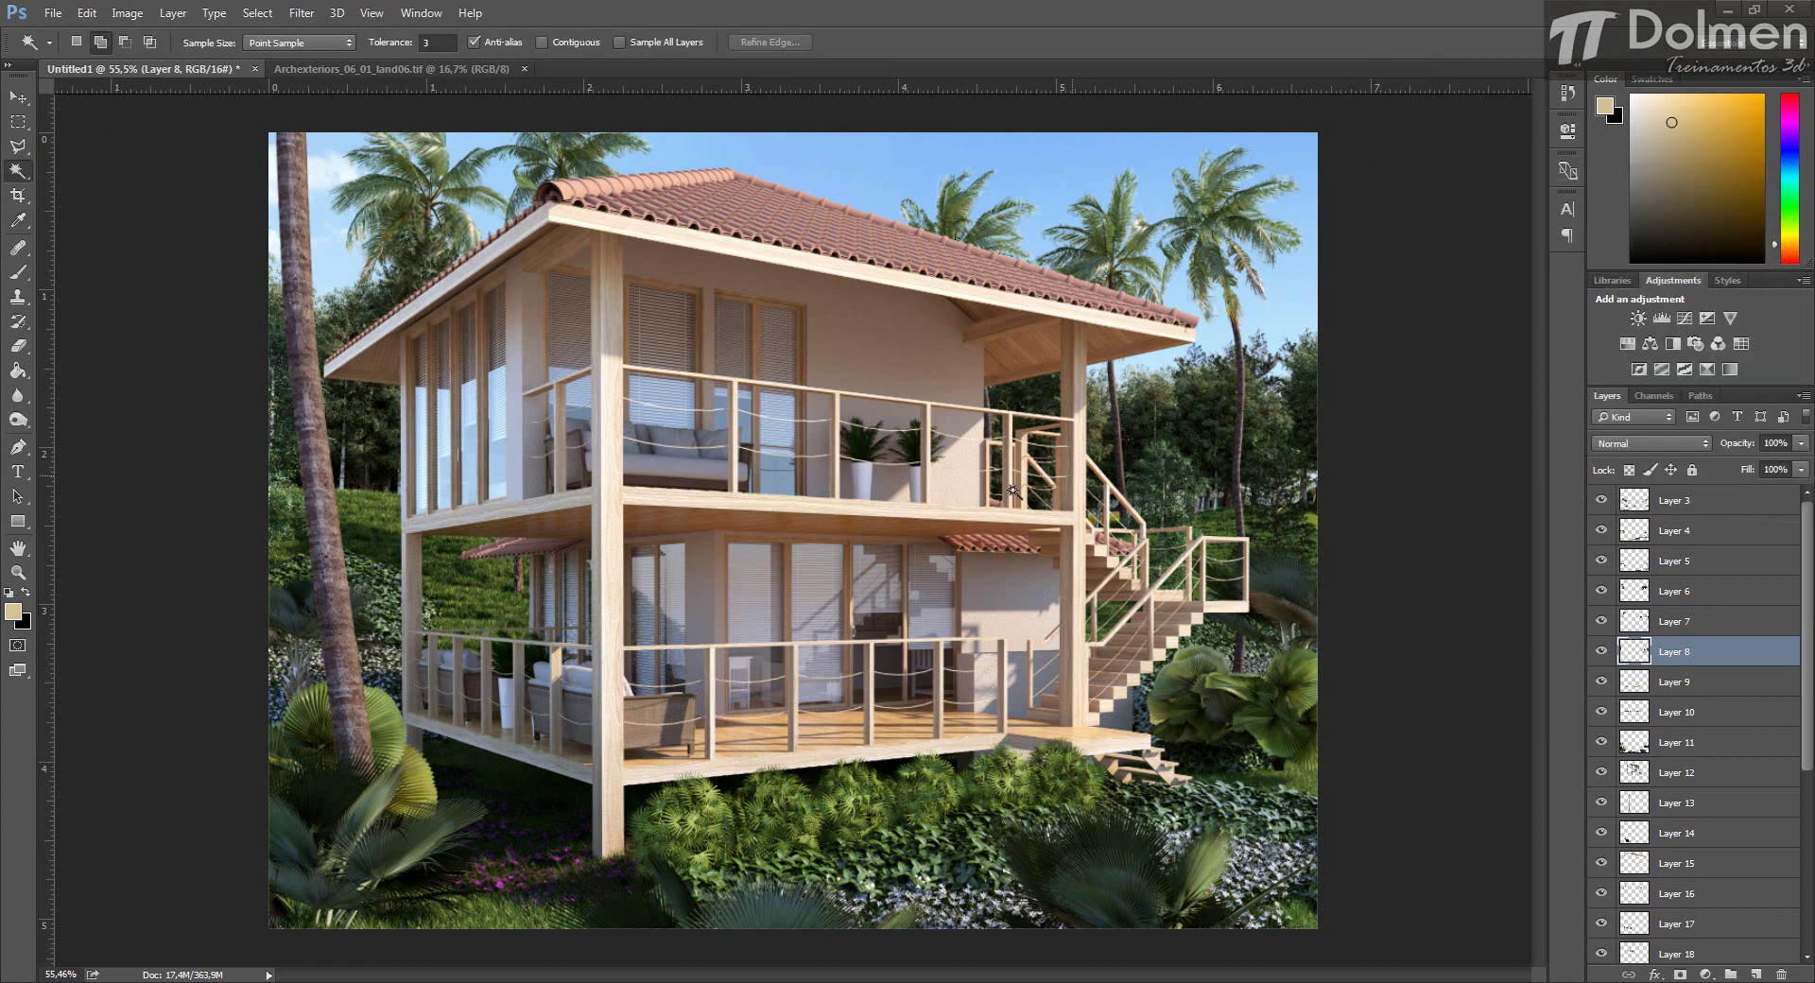
Apply a Brightness/Contrast adjustment to Layer 9 with brightness -29 and contrast 22.
{"action": "left_click", "coordinate": [1691, 683]}
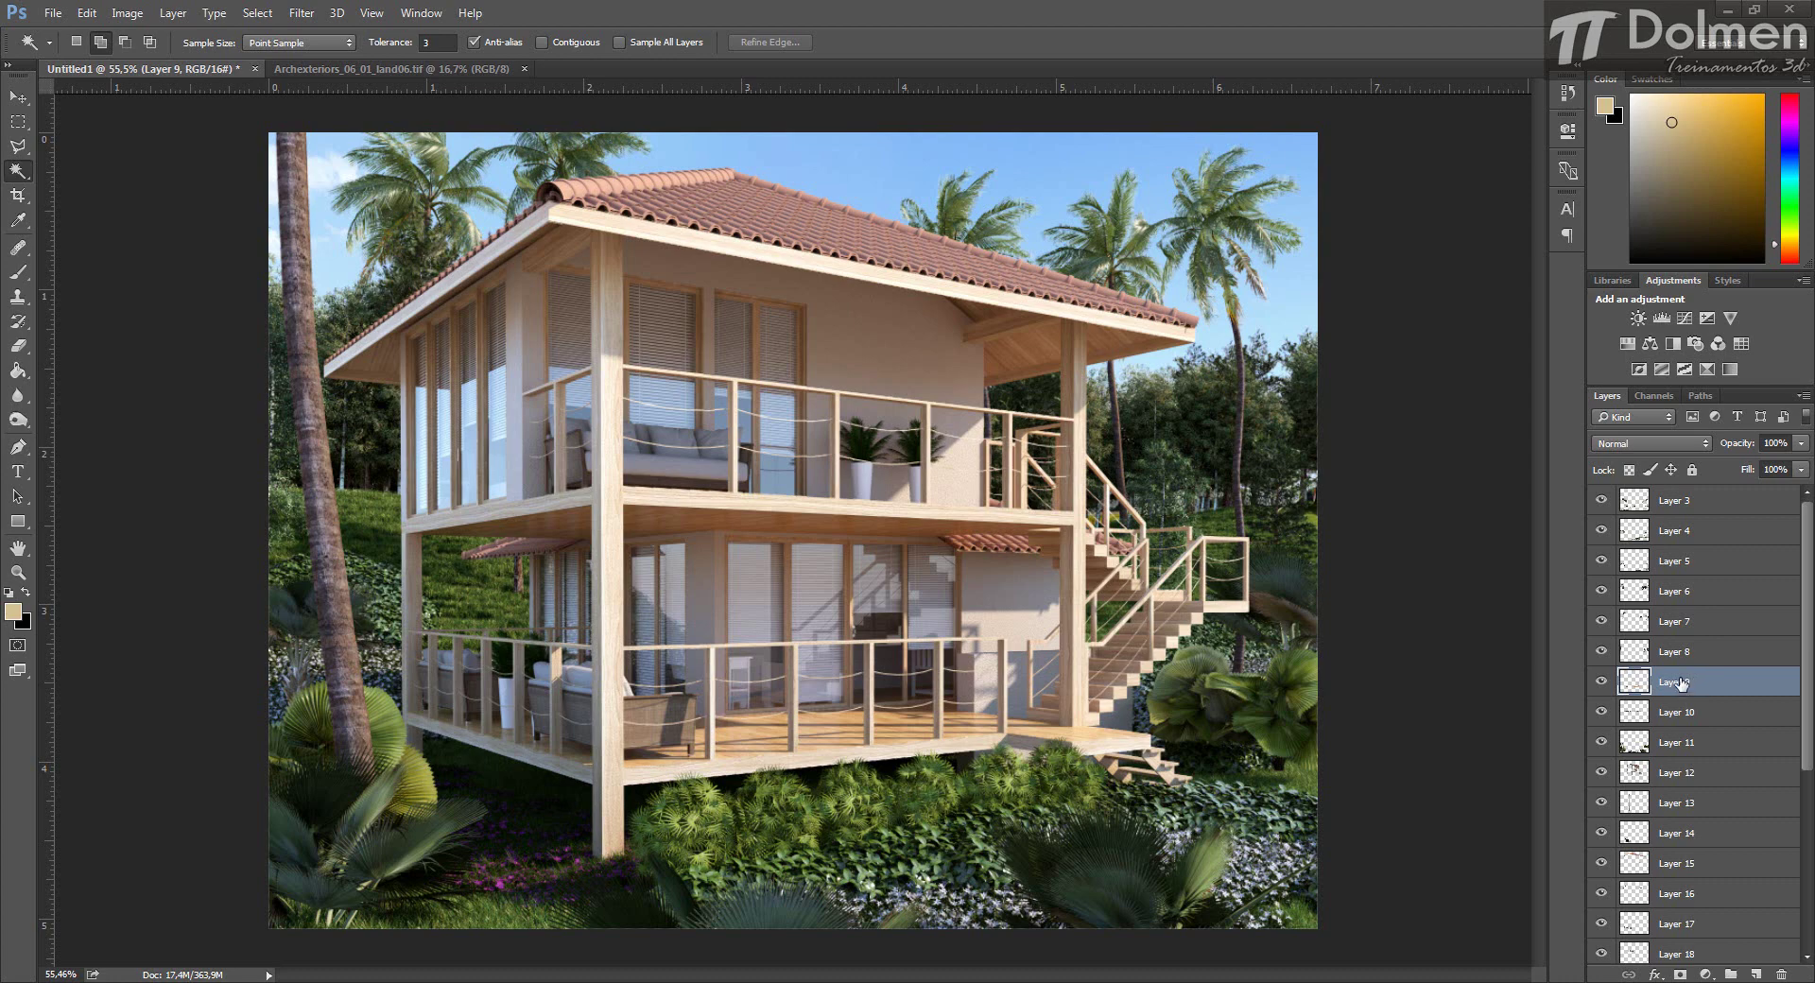
{"action": "left_click", "coordinate": [127, 12]}
{"action": "mouse_move", "coordinate": [140, 63]}
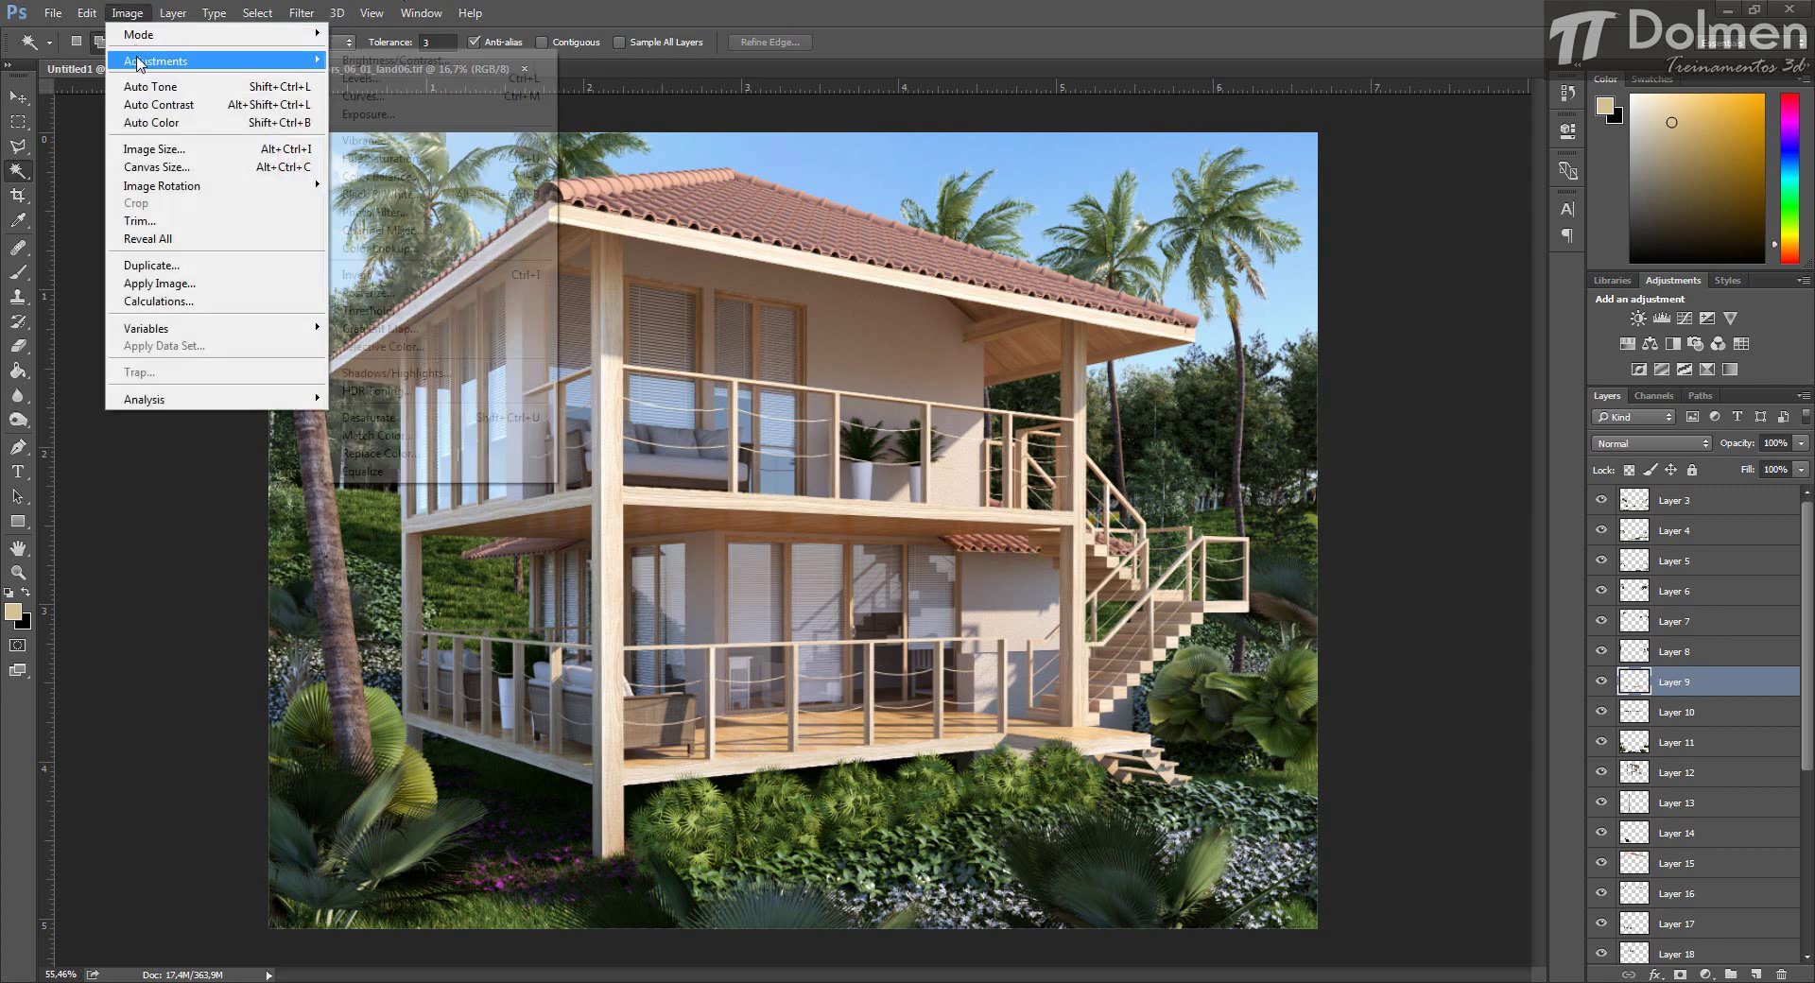
{"action": "left_click", "coordinate": [390, 61]}
{"action": "left_click_drag", "start_coordinate": [1497, 120], "coordinate": [1523, 183]}
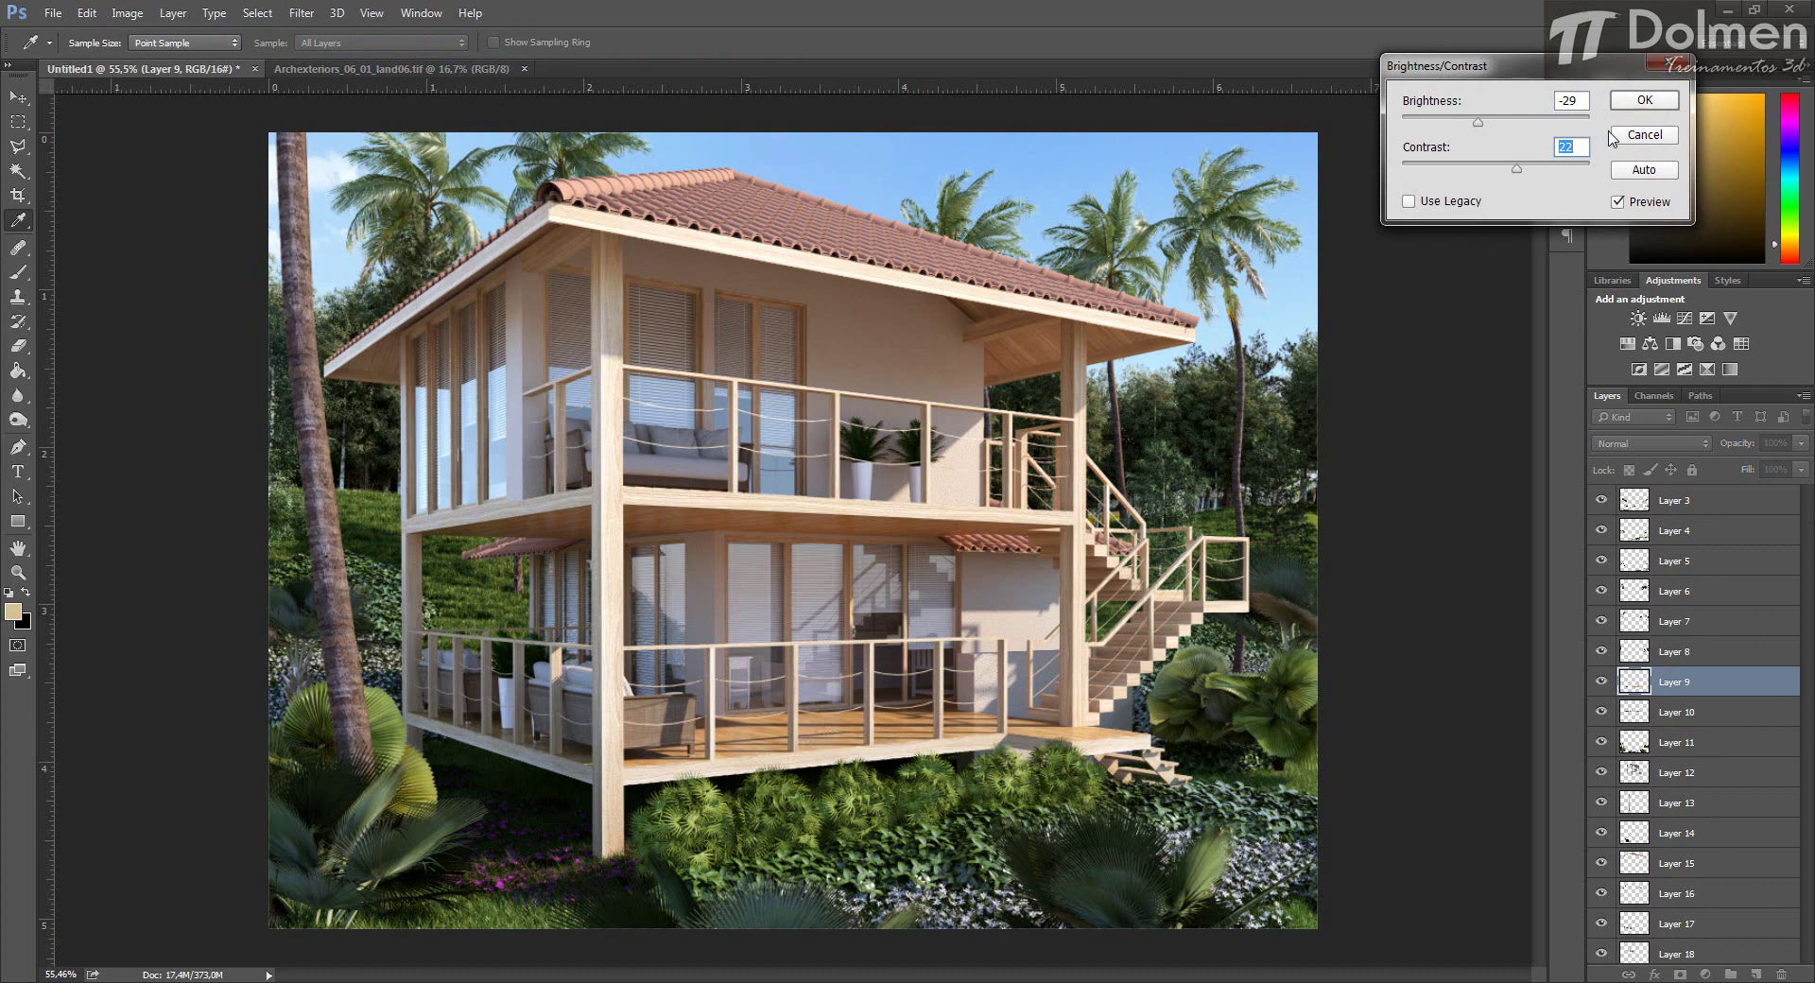
{"action": "left_click", "coordinate": [1644, 101]}
Apply a Brightness/Contrast adjustment to Layer 10 with brightness -50 and contrast 26.
{"action": "left_click", "coordinate": [1711, 715]}
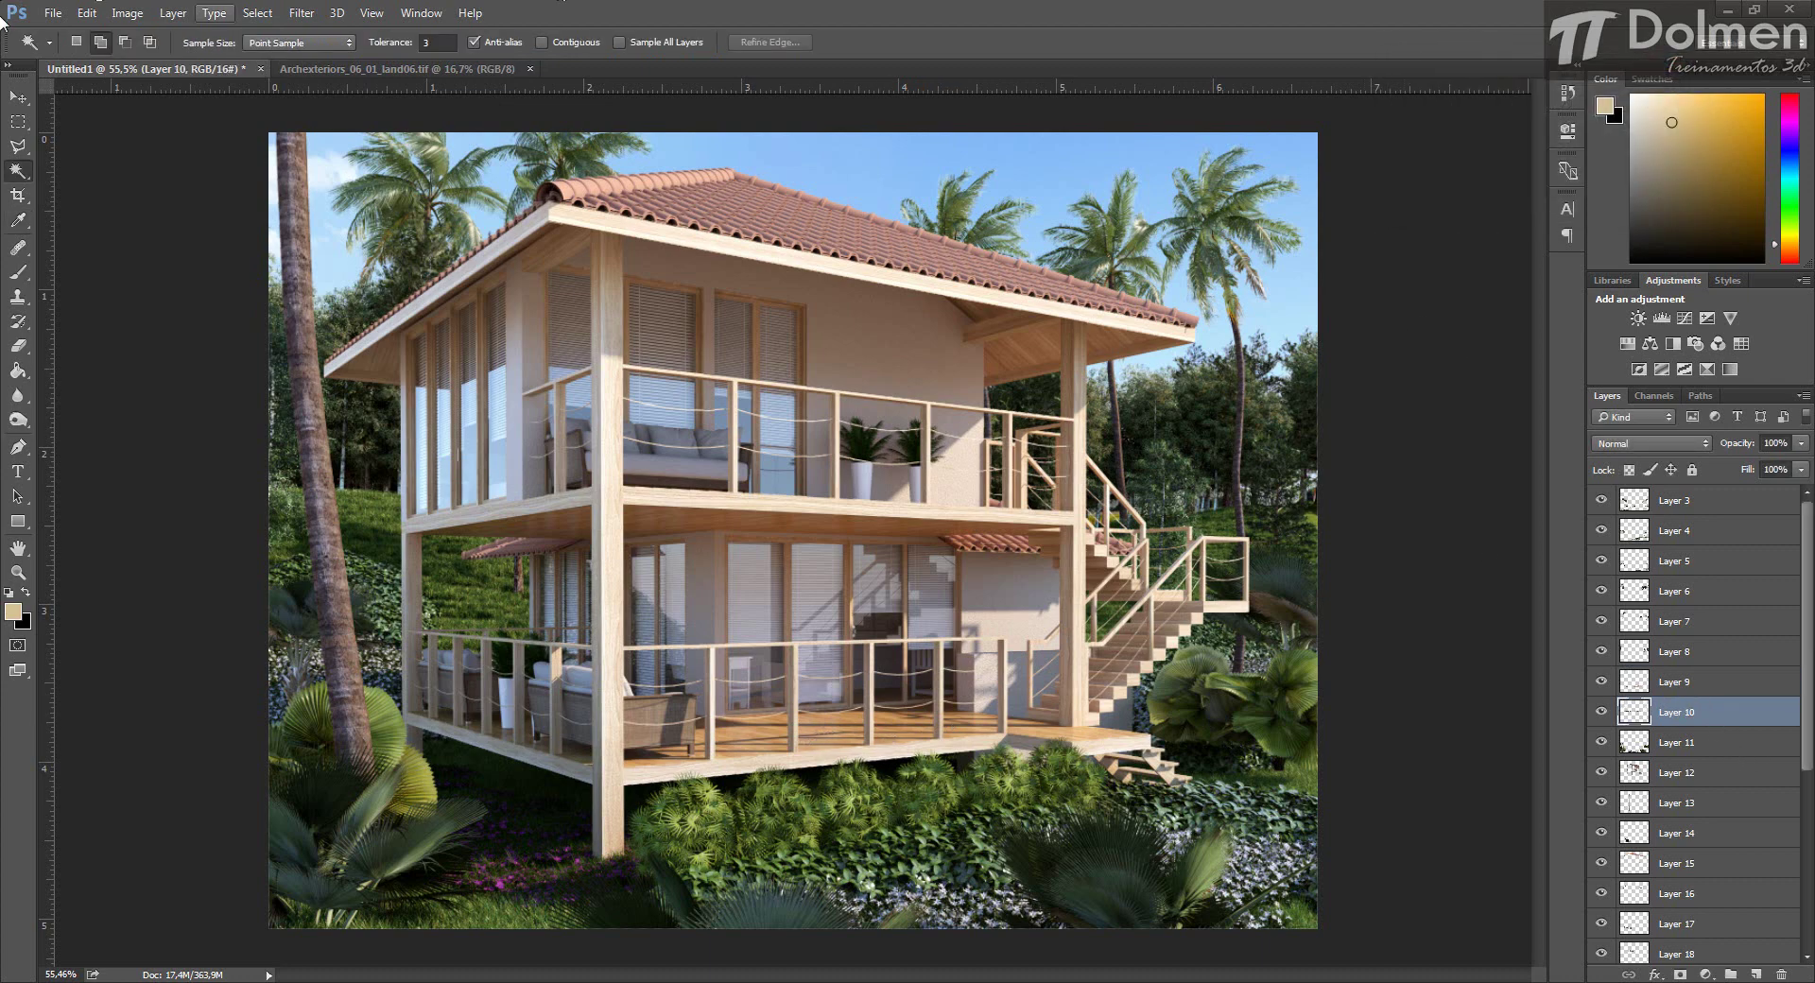
{"action": "left_click", "coordinate": [120, 23]}
{"action": "mouse_move", "coordinate": [189, 59]}
{"action": "left_click", "coordinate": [379, 61]}
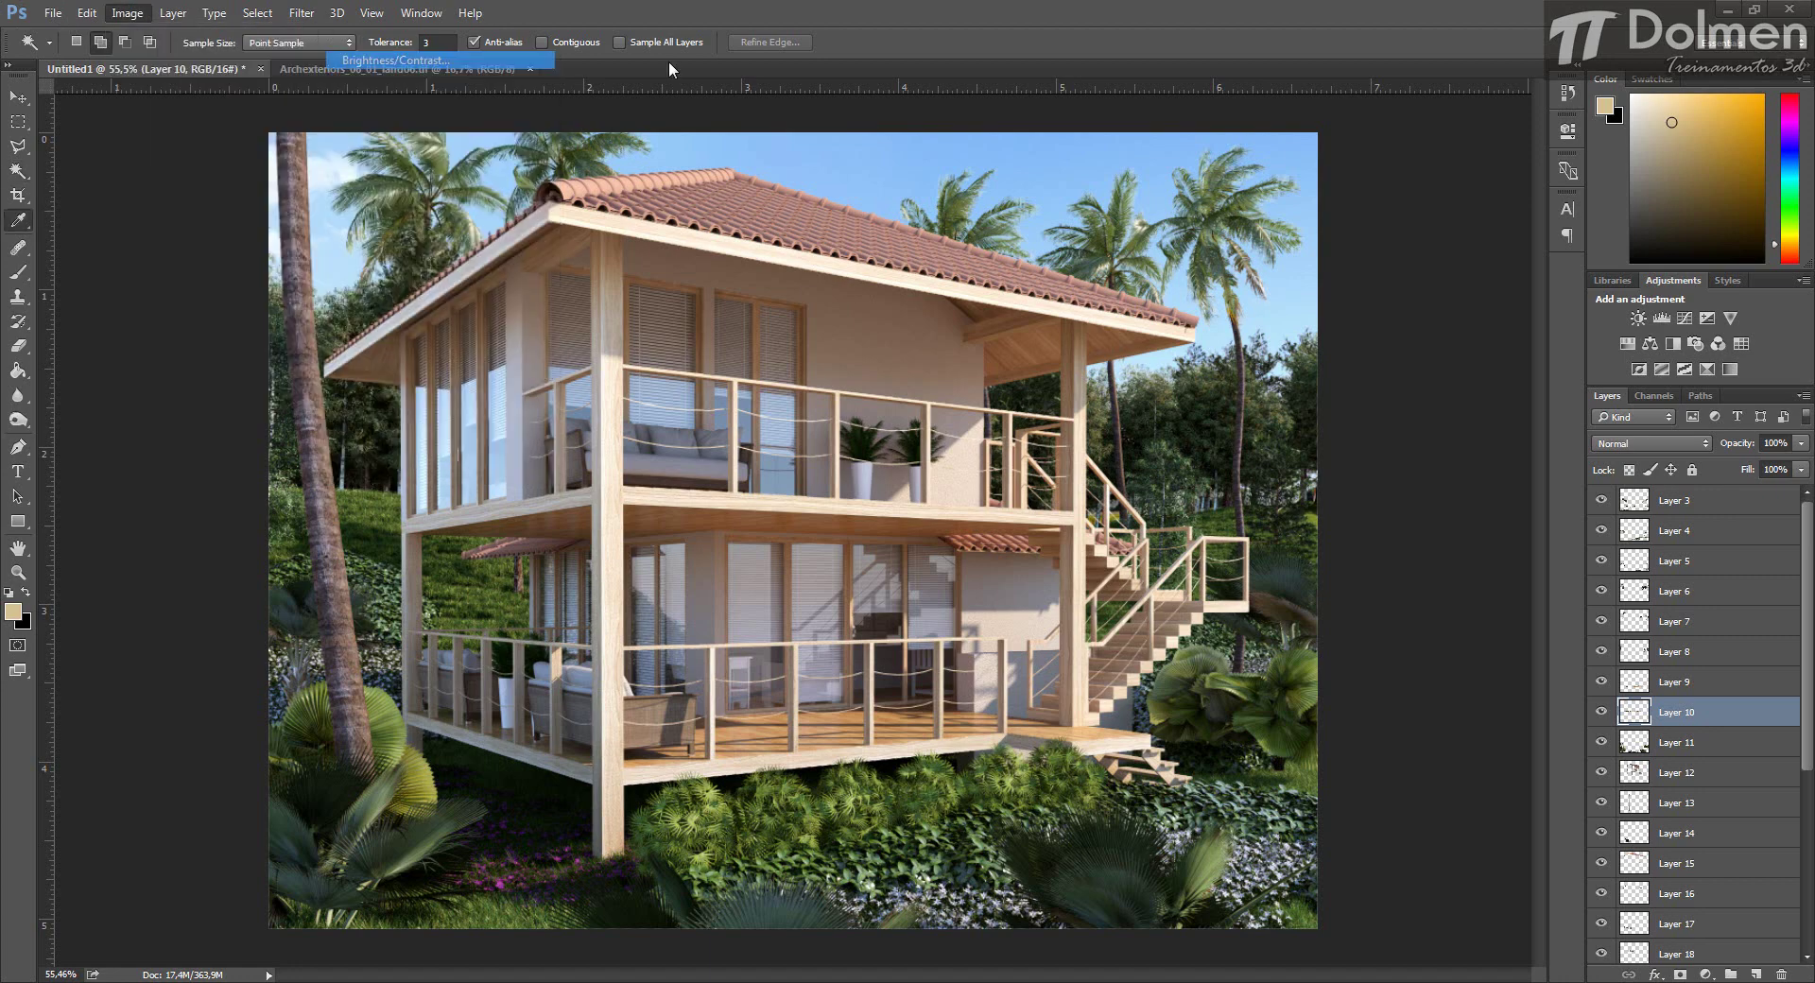
{"action": "left_click_drag", "start_coordinate": [1495, 118], "coordinate": [1521, 177]}
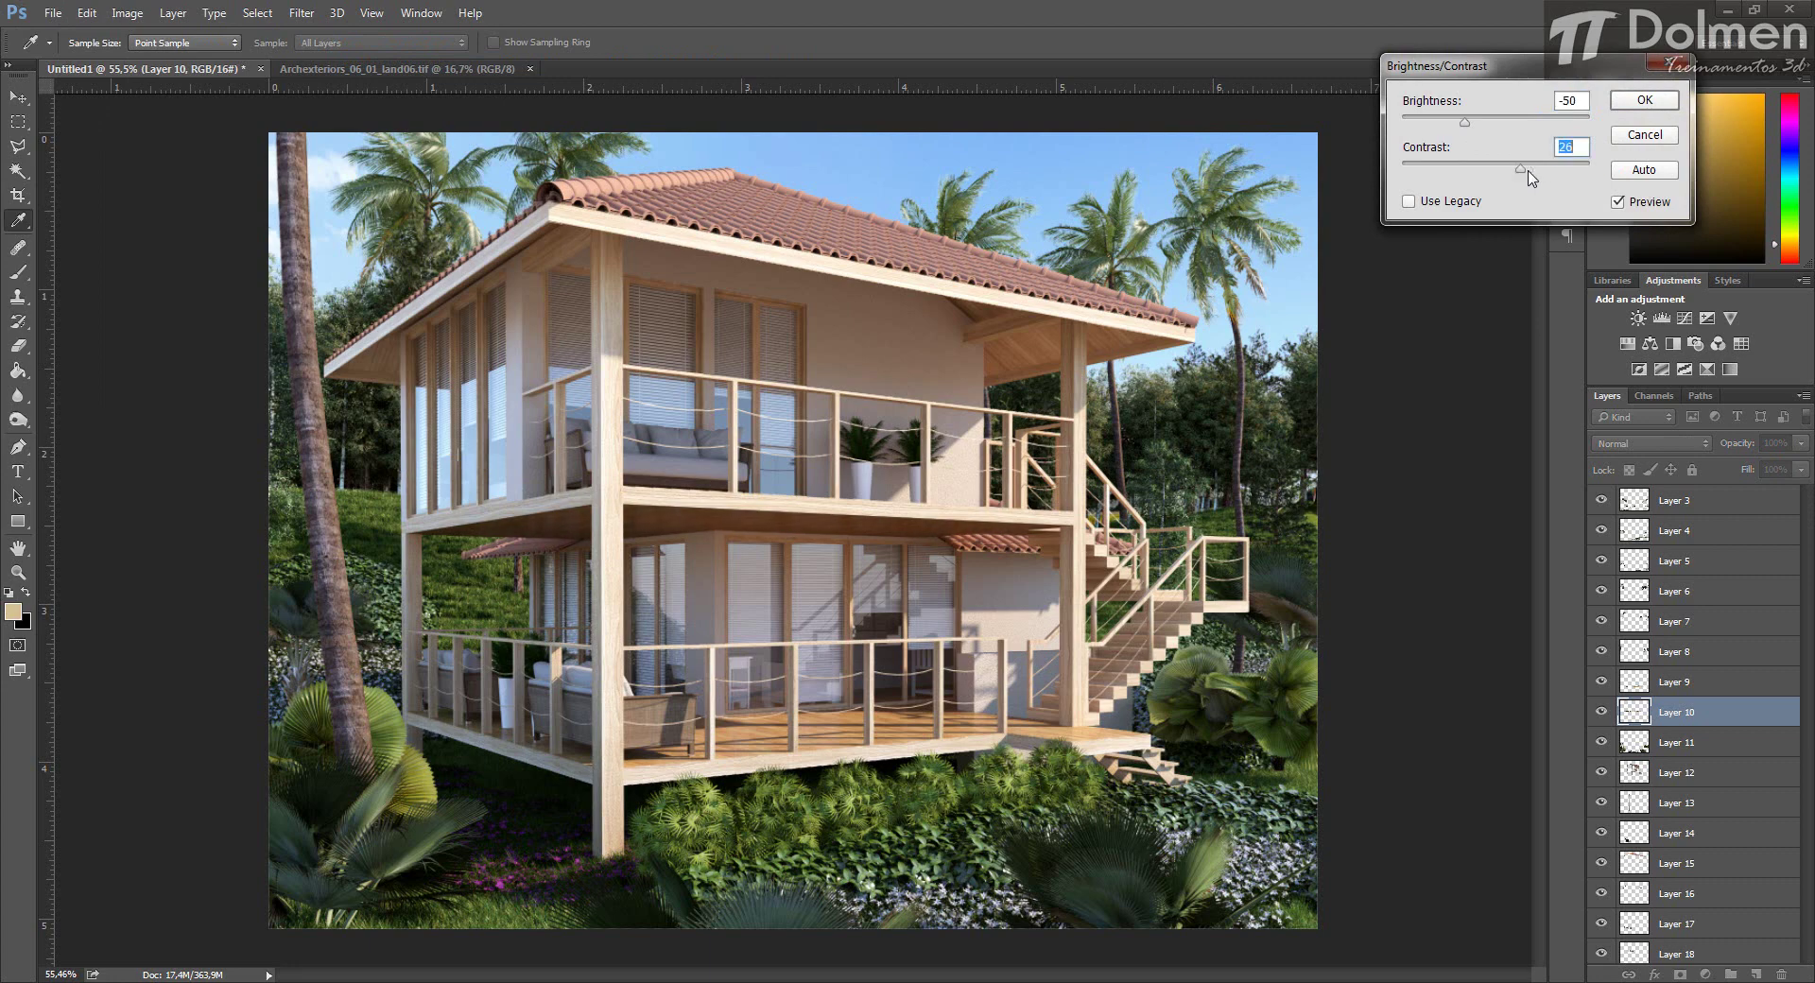
{"action": "left_click", "coordinate": [1645, 100]}
{"action": "key", "text": "w"}
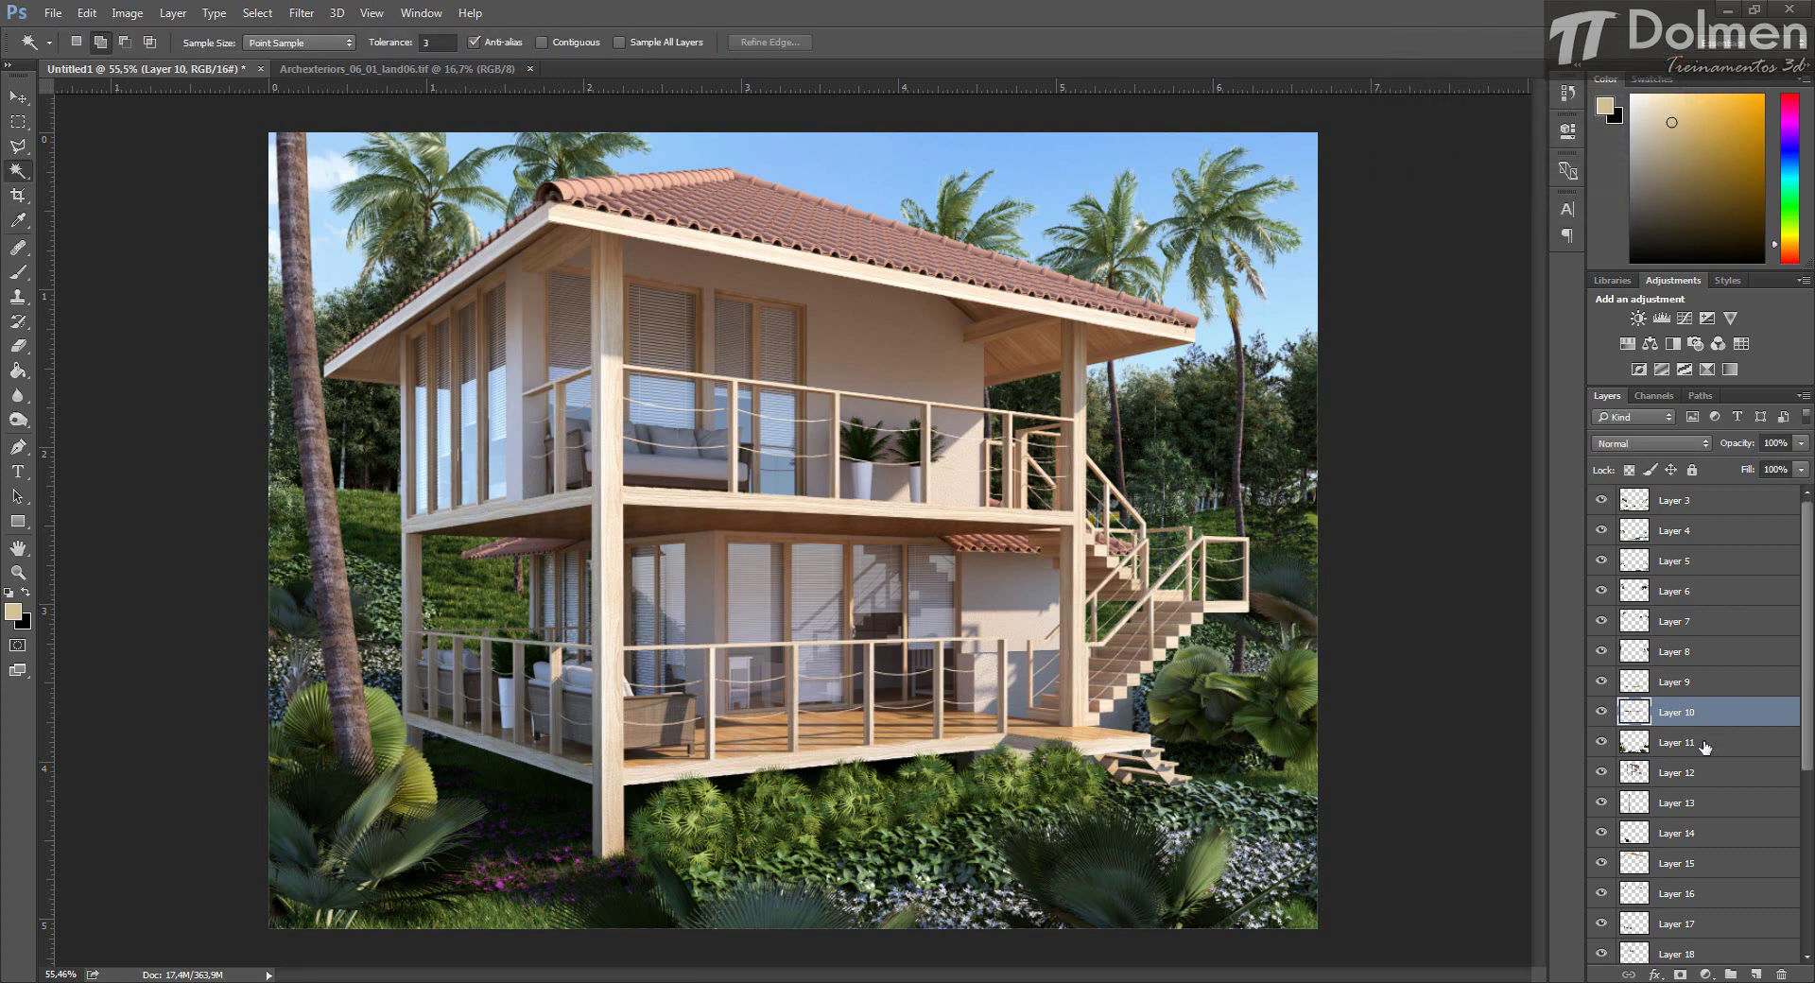
Apply a Brightness/Contrast adjustment to Layer 11 with brightness -5 and contrast 8.
{"action": "left_click", "coordinate": [1701, 743]}
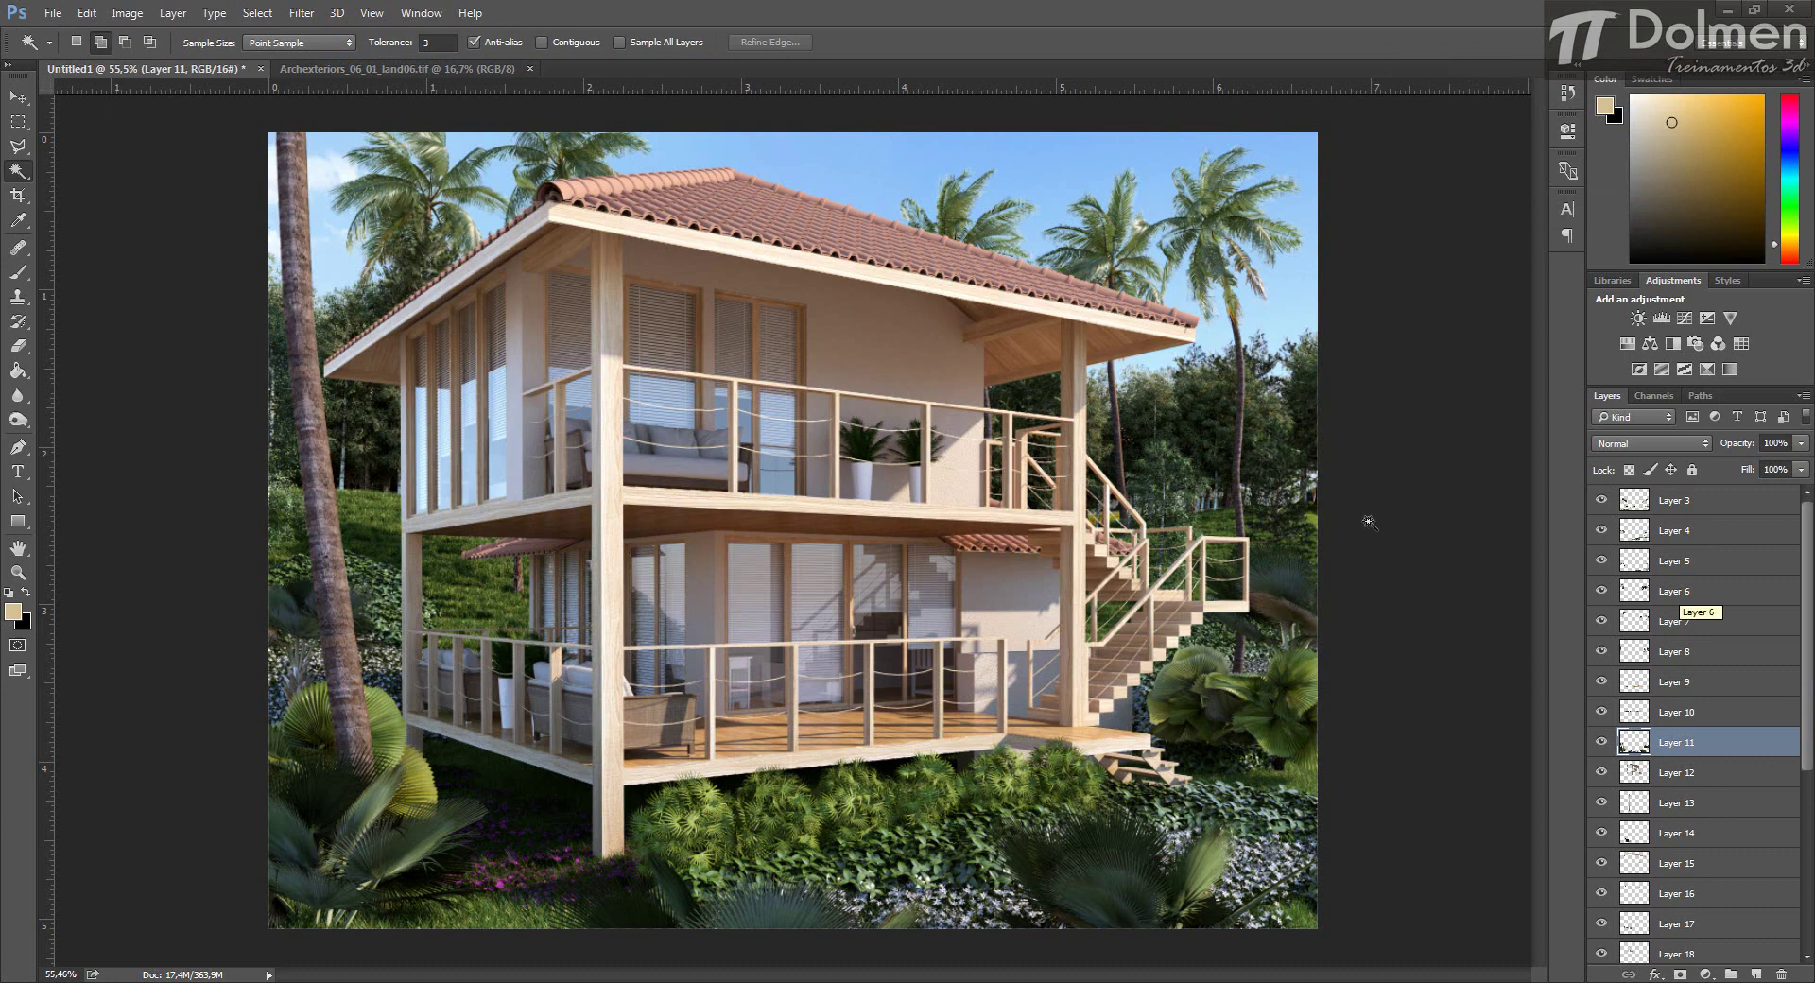
{"action": "left_click", "coordinate": [126, 12]}
{"action": "mouse_move", "coordinate": [165, 60]}
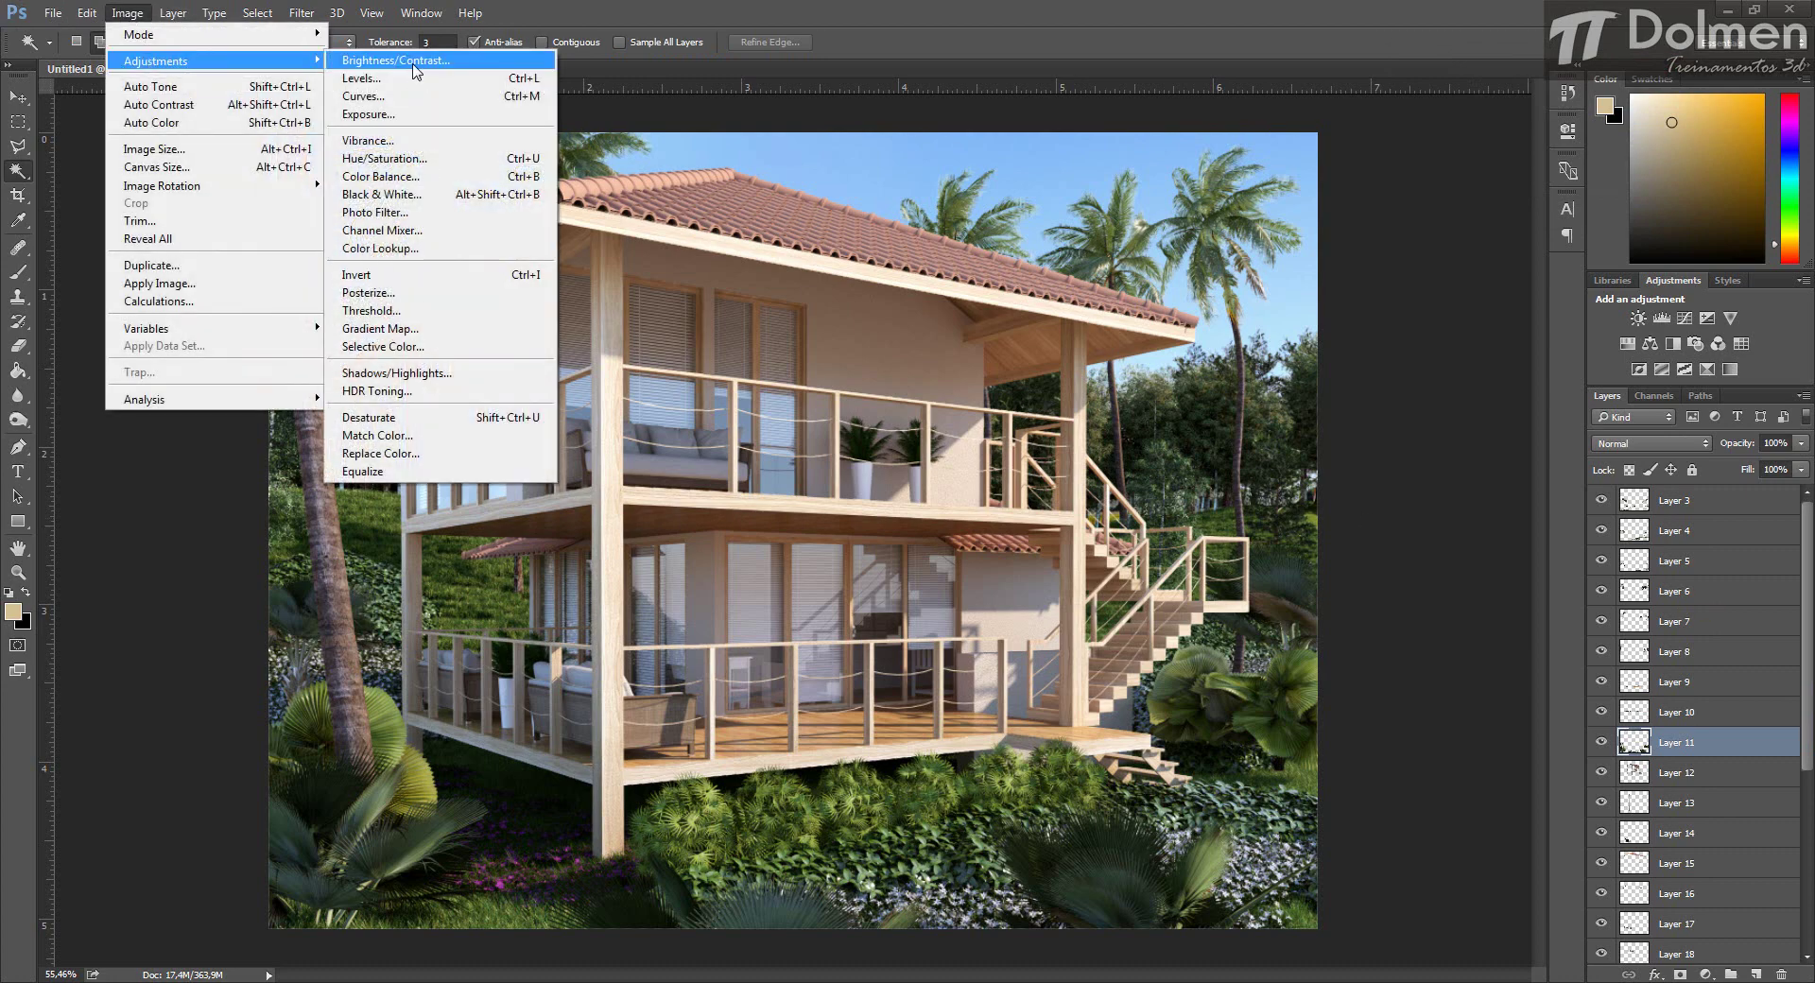
{"action": "left_click", "coordinate": [413, 64]}
{"action": "mouse_move", "coordinate": [1497, 119]}
{"action": "left_mouse_down"}
{"action": "mouse_move", "coordinate": [1524, 120]}
{"action": "mouse_move", "coordinate": [1485, 121]}
{"action": "mouse_move", "coordinate": [1555, 171]}
{"action": "mouse_move", "coordinate": [1444, 170]}
{"action": "mouse_move", "coordinate": [1512, 173]}
{"action": "mouse_move", "coordinate": [1494, 132]}
{"action": "left_mouse_up"}
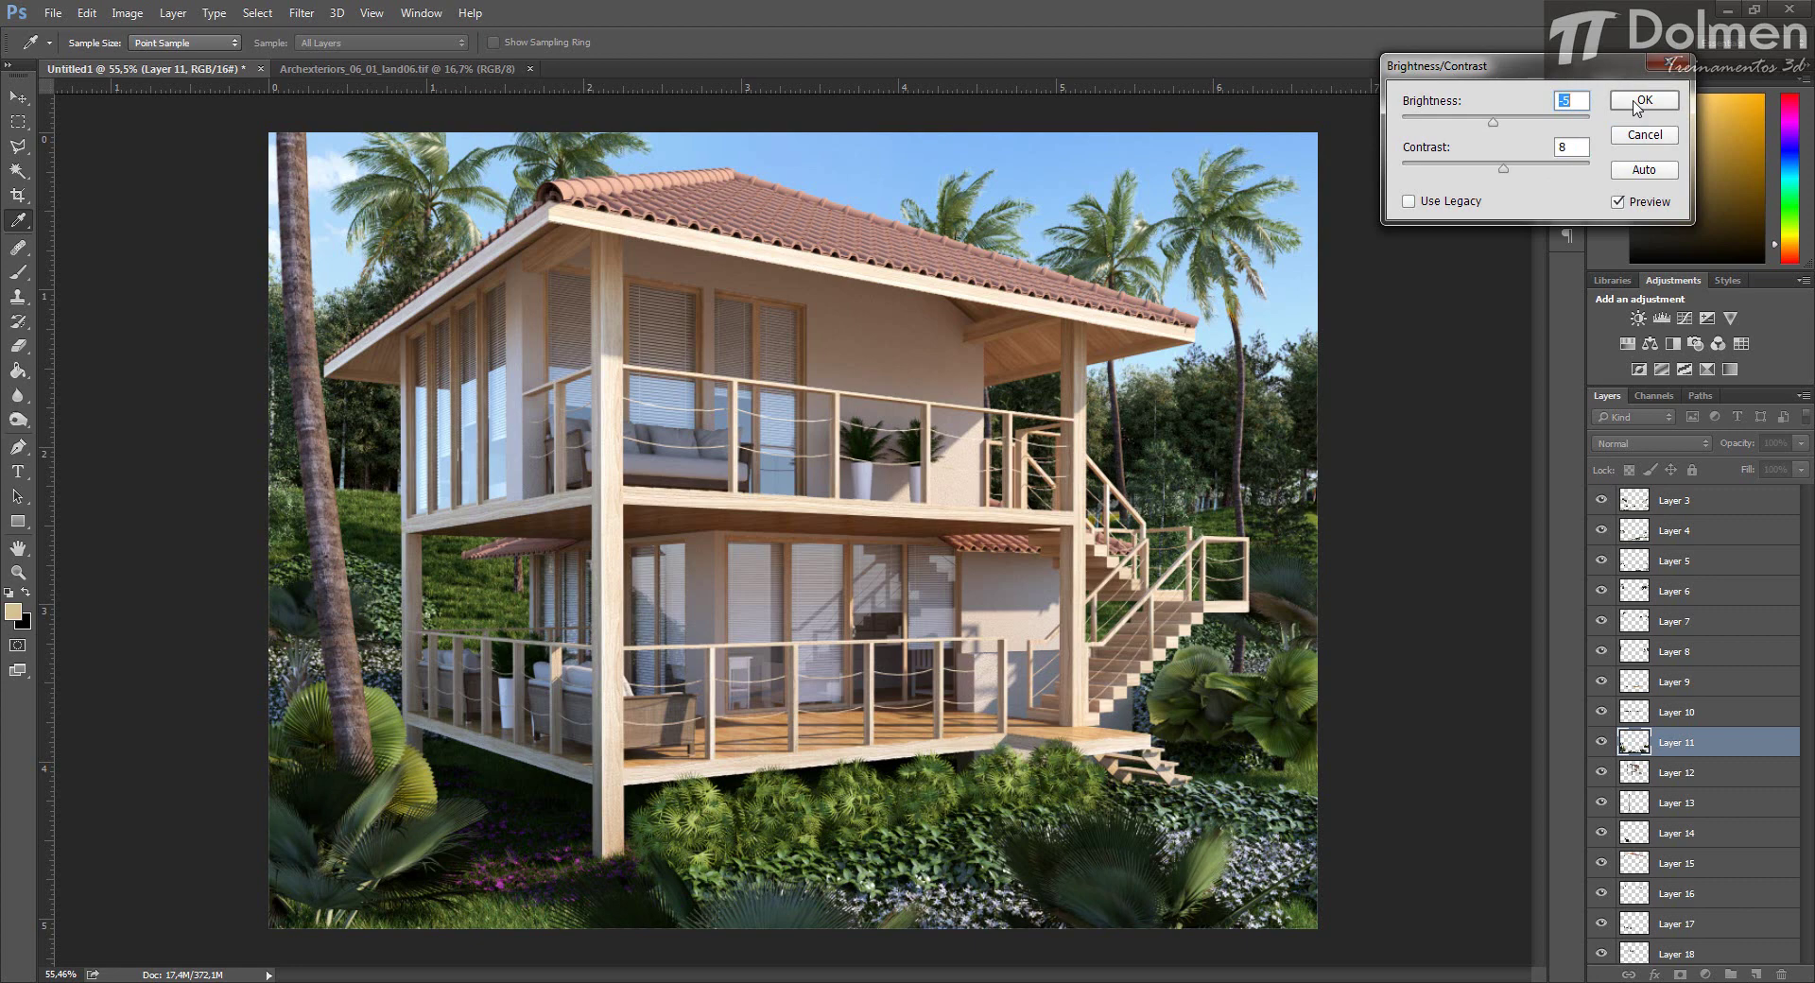
{"action": "left_click", "coordinate": [1636, 101]}
{"action": "key", "text": "w"}
Fine-tune Layer 11's hue and set its saturation to -31 with a Hue/Saturation adjustment, comparing before and after in the preview.
{"action": "left_click", "coordinate": [127, 12]}
{"action": "mouse_move", "coordinate": [236, 61]}
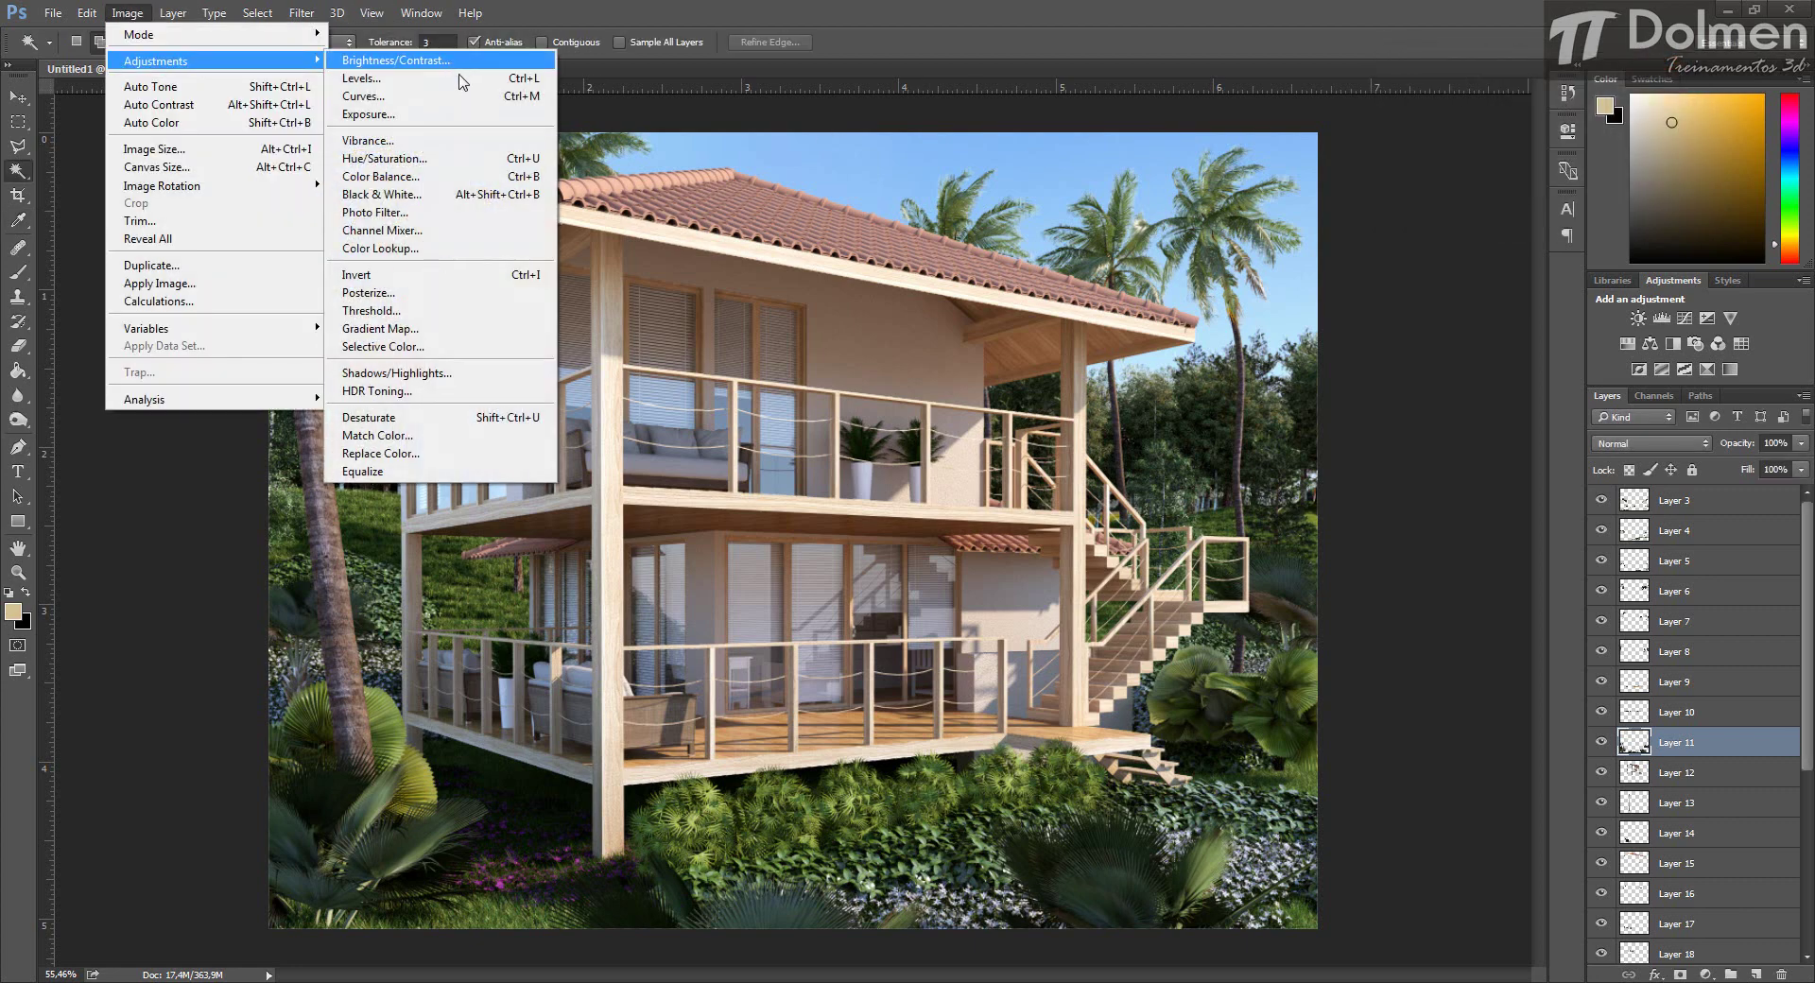
{"action": "left_click", "coordinate": [437, 160]}
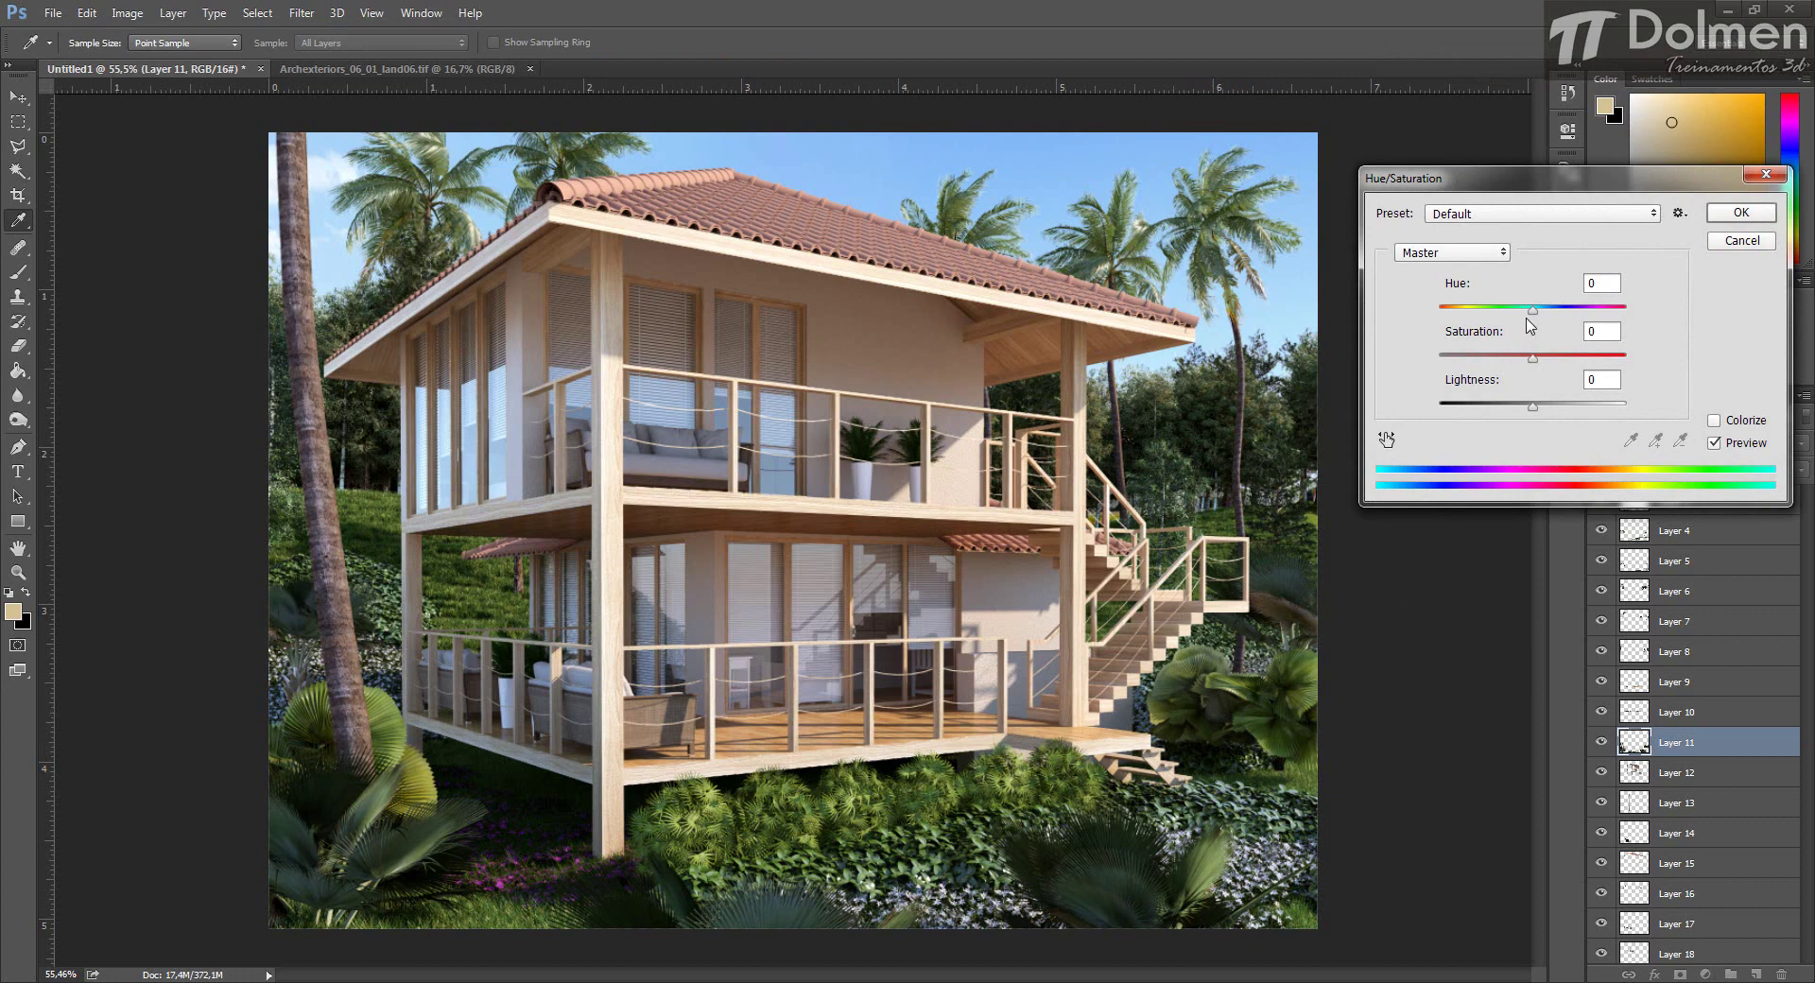
{"action": "left_click_drag", "start_coordinate": [1538, 311], "coordinate": [1503, 381]}
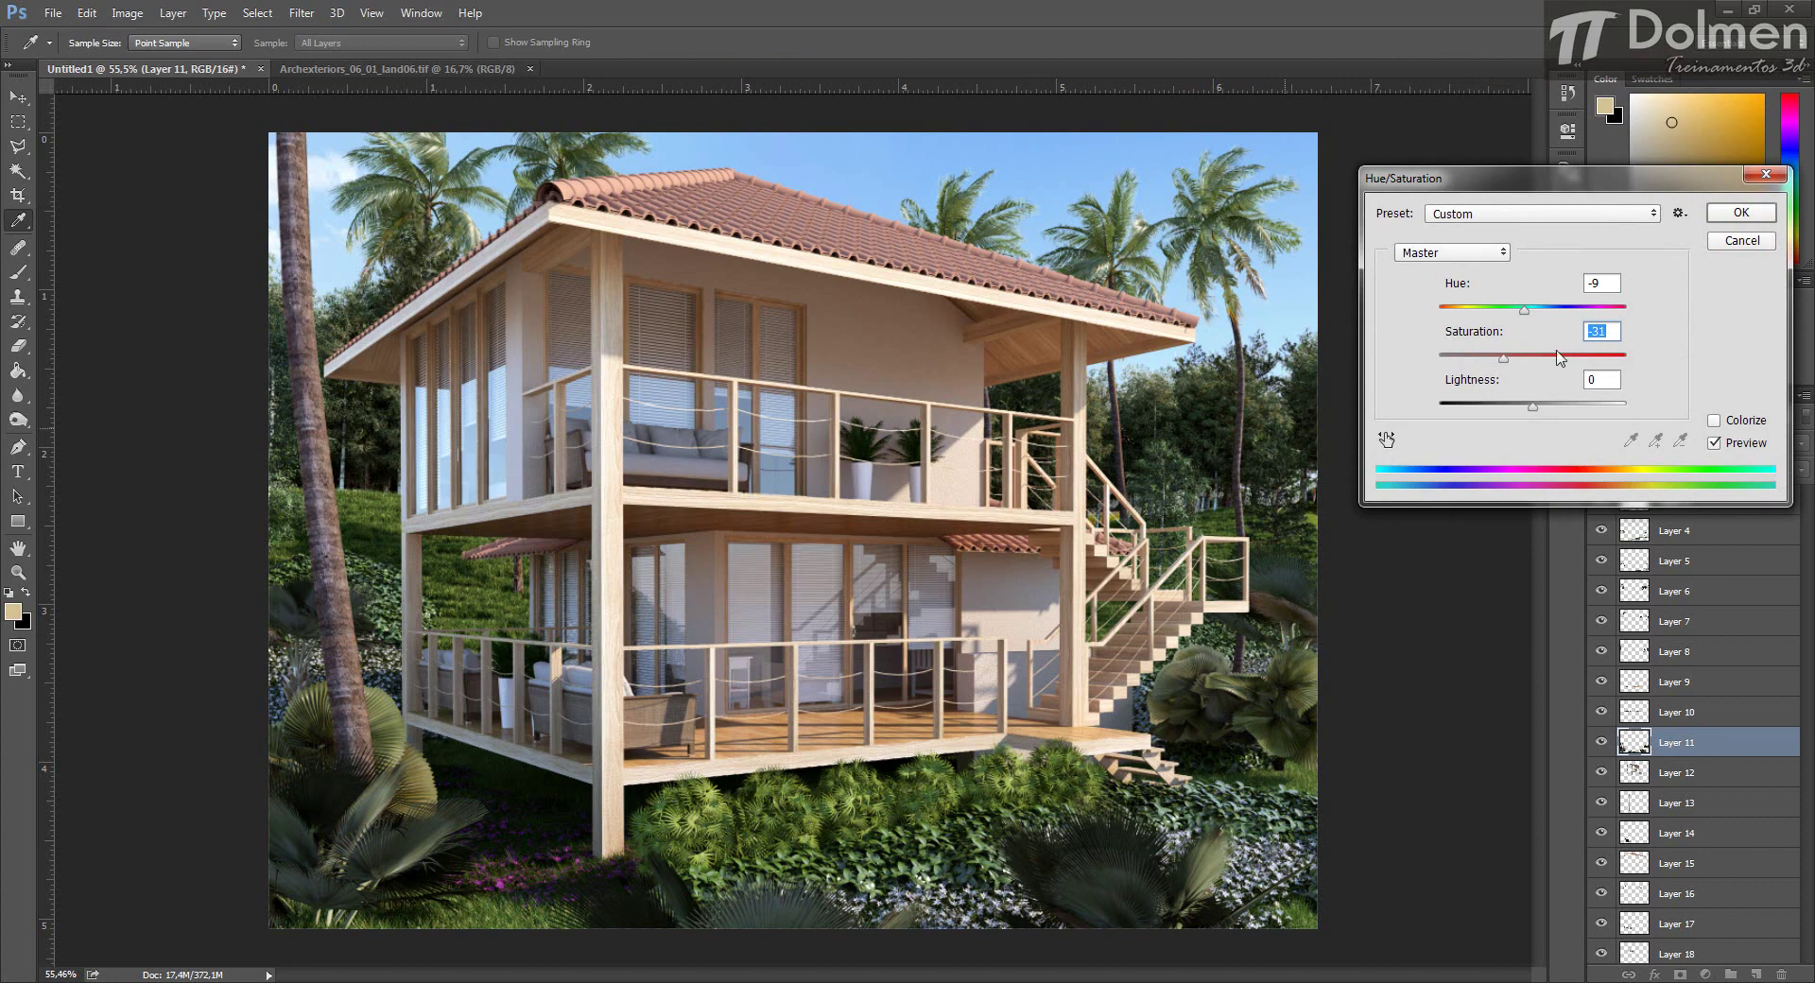
{"action": "left_click_drag", "start_coordinate": [1524, 310], "coordinate": [1542, 316]}
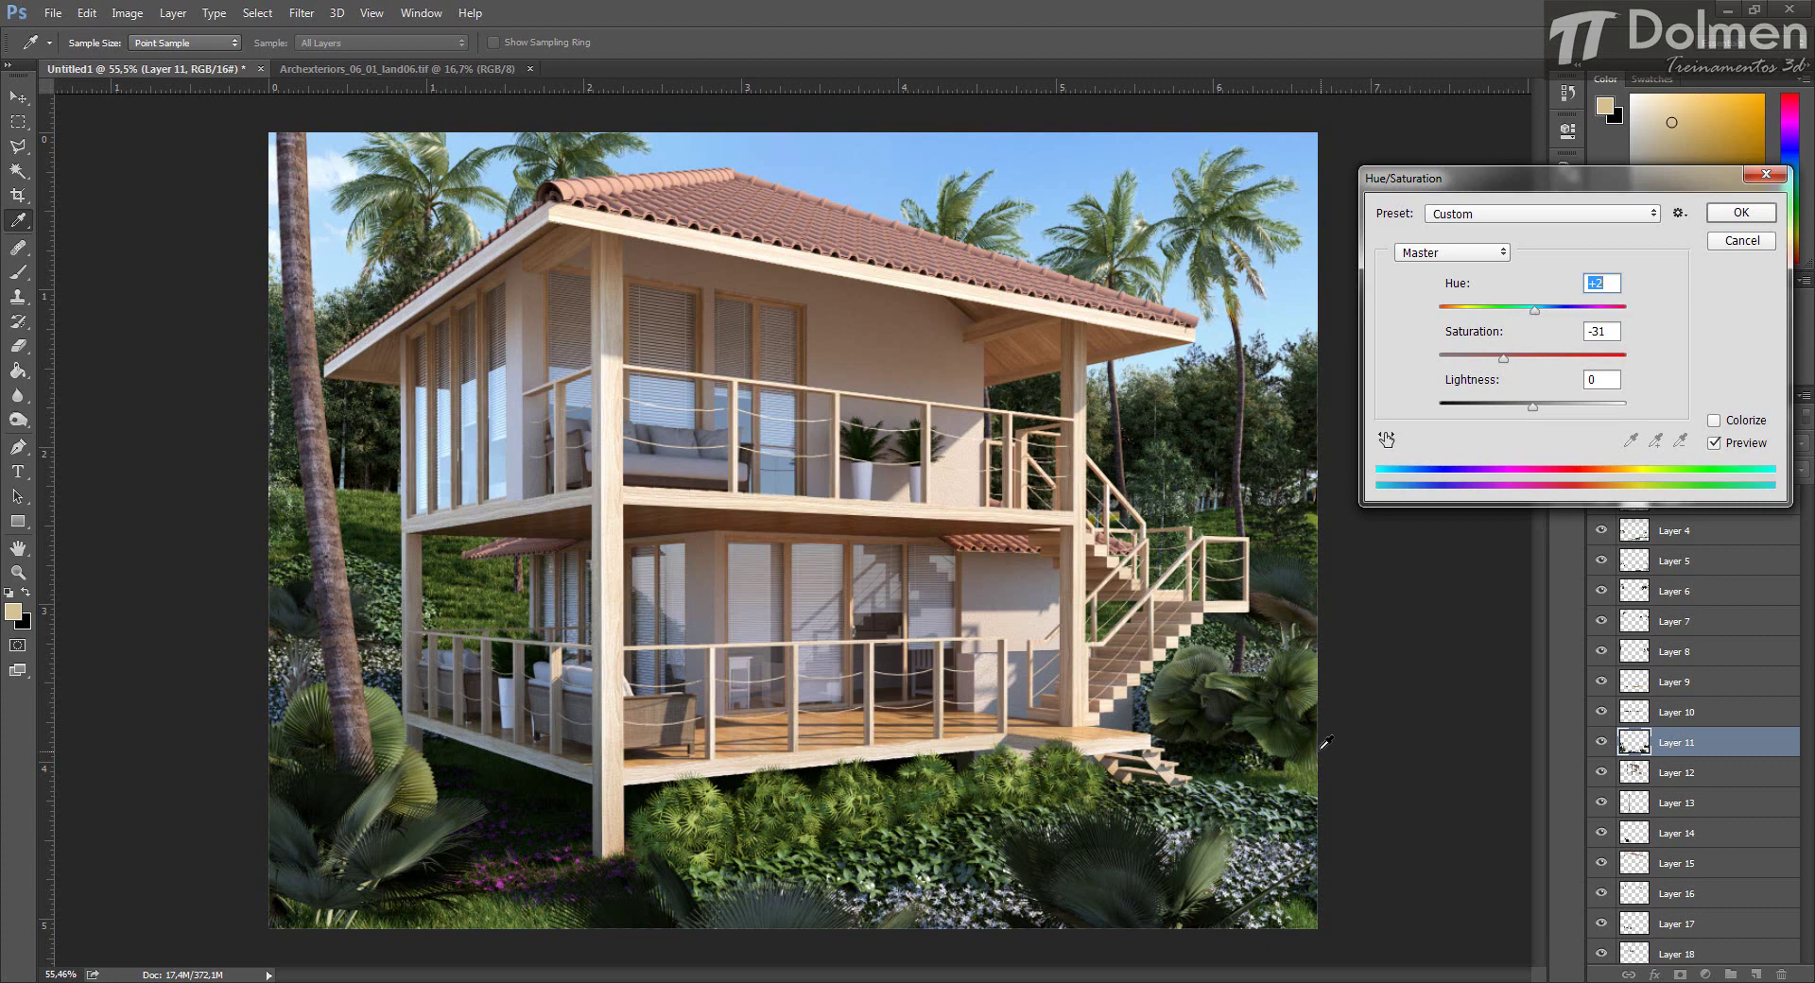
{"action": "left_click_drag", "start_coordinate": [1535, 313], "coordinate": [1528, 320]}
{"action": "left_click", "coordinate": [1714, 443]}
{"action": "left_click", "coordinate": [1714, 443]}
{"action": "left_click", "coordinate": [1714, 442]}
{"action": "left_click", "coordinate": [1714, 442]}
{"action": "left_click", "coordinate": [1741, 213]}
{"action": "key", "text": "w"}
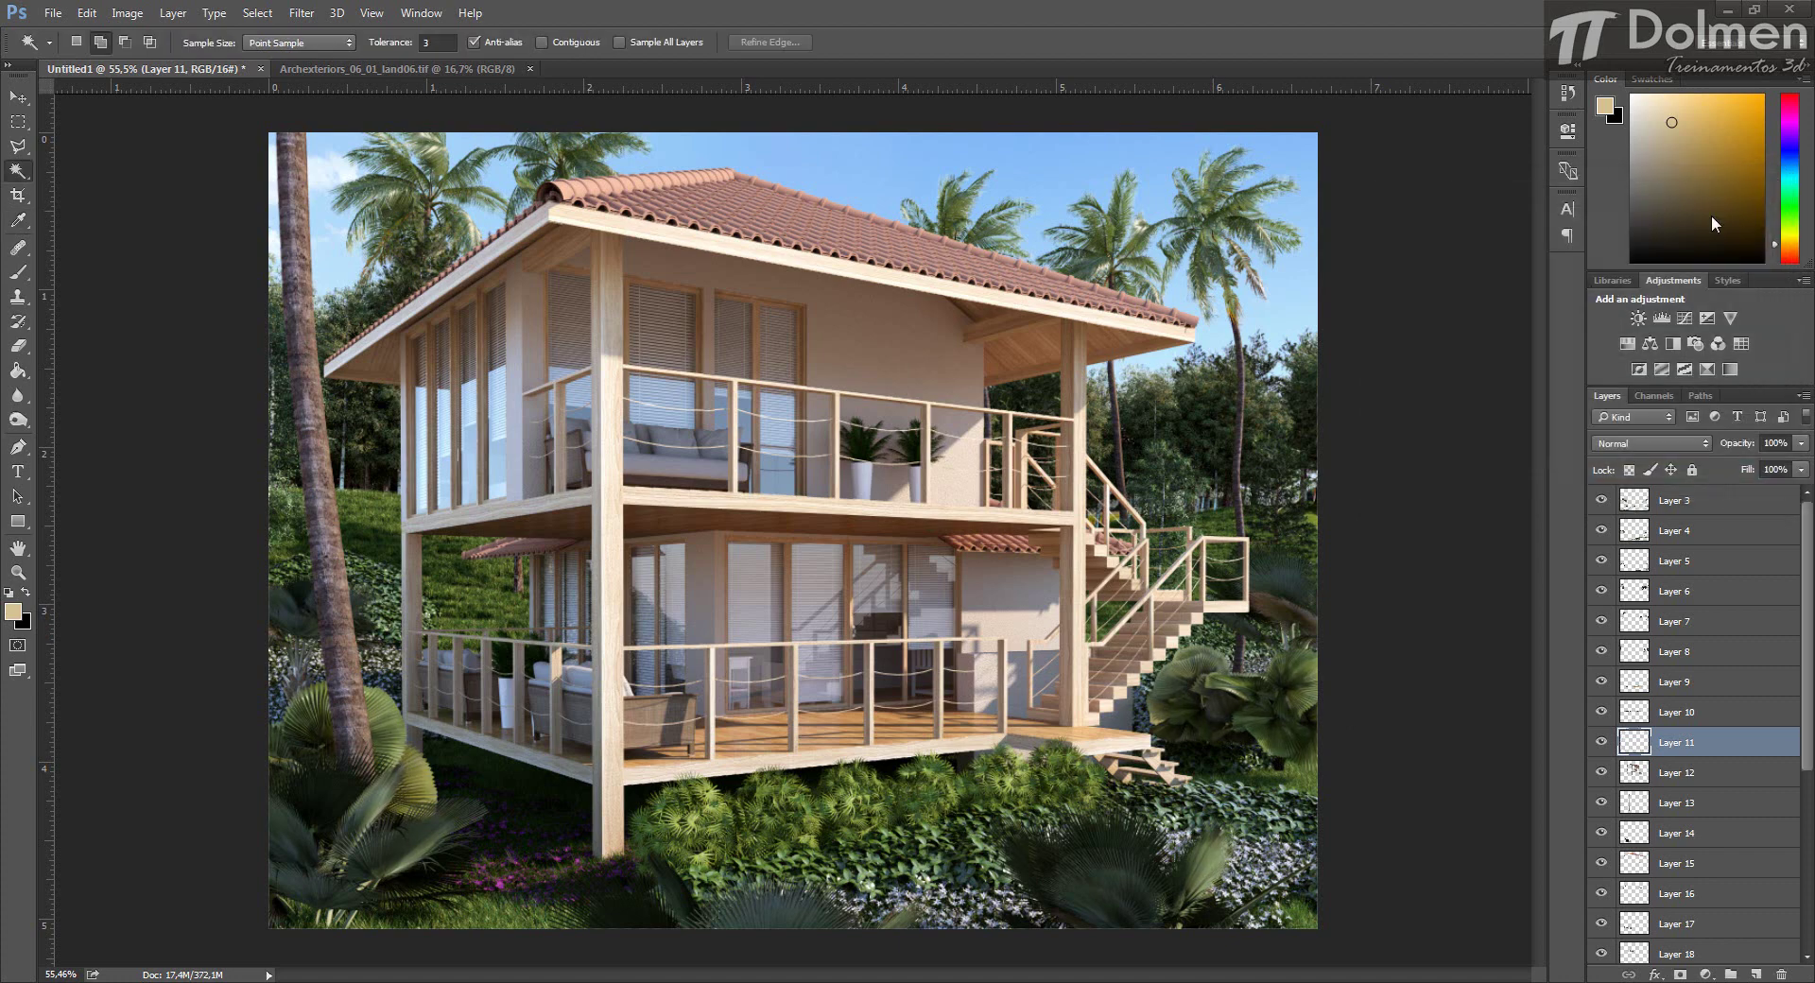
Apply a Brightness/Contrast adjustment to Layer 12 with brightness -3 and contrast 47.
{"action": "left_click", "coordinate": [1697, 774]}
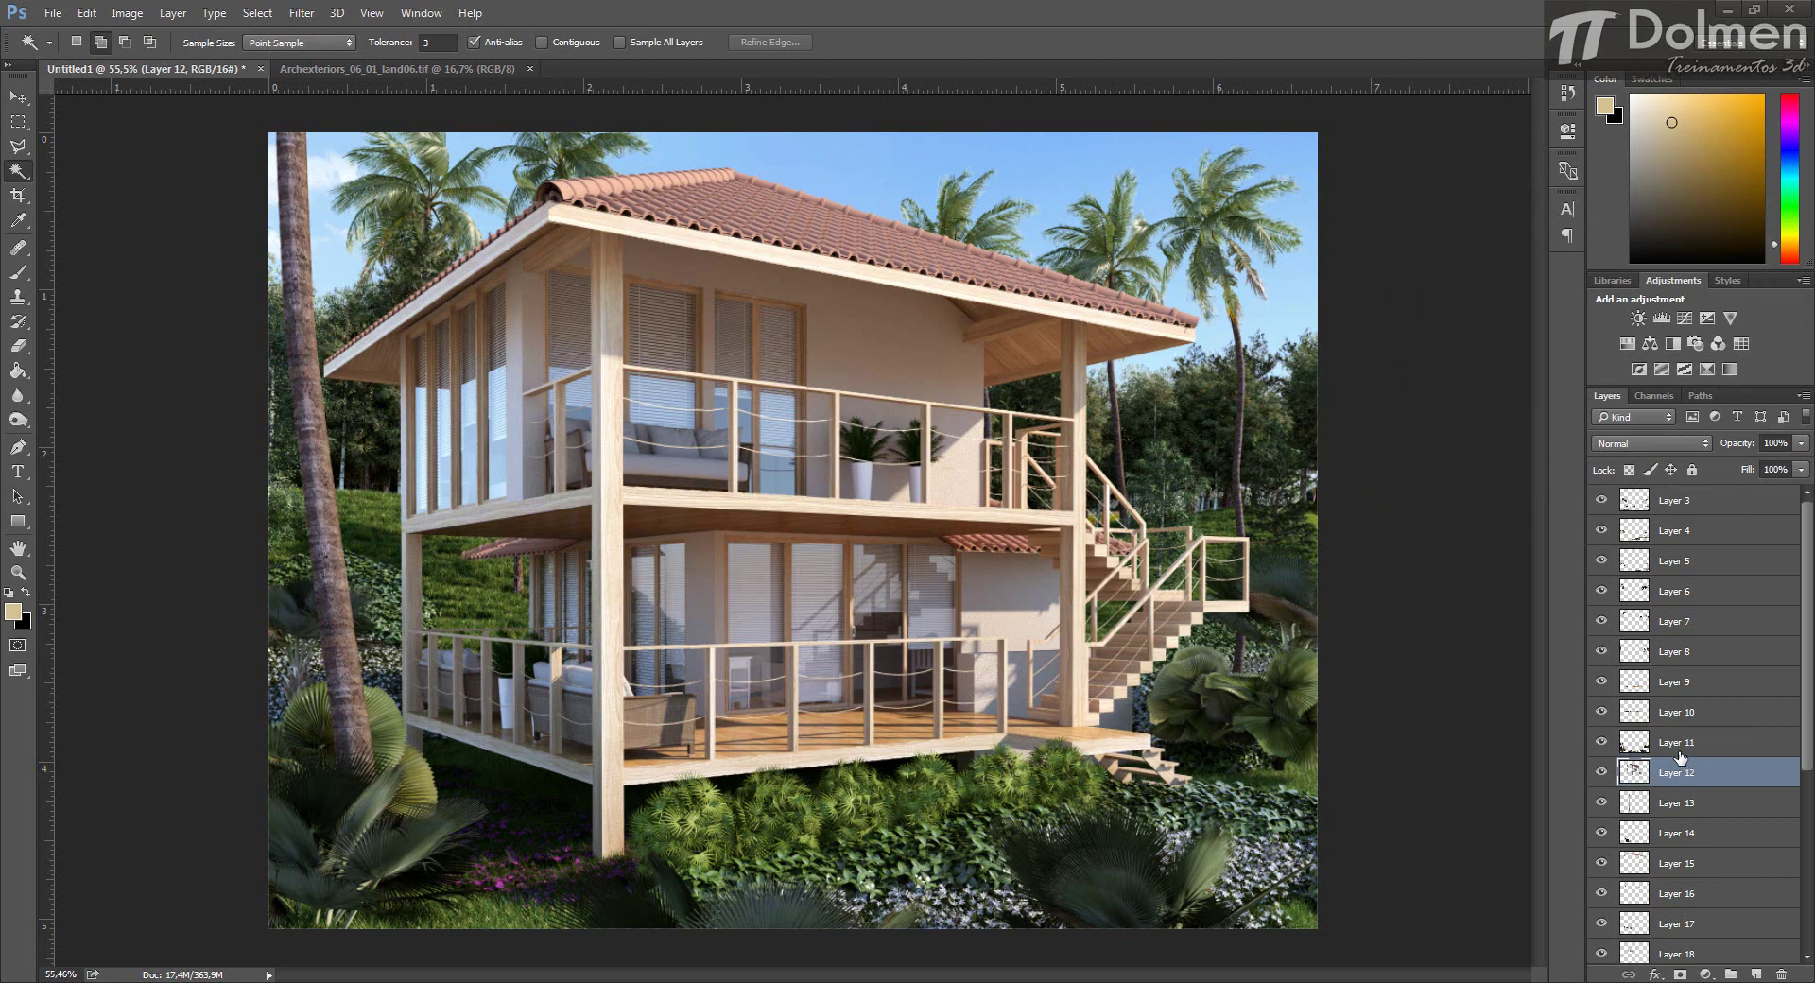
{"action": "left_click", "coordinate": [127, 12]}
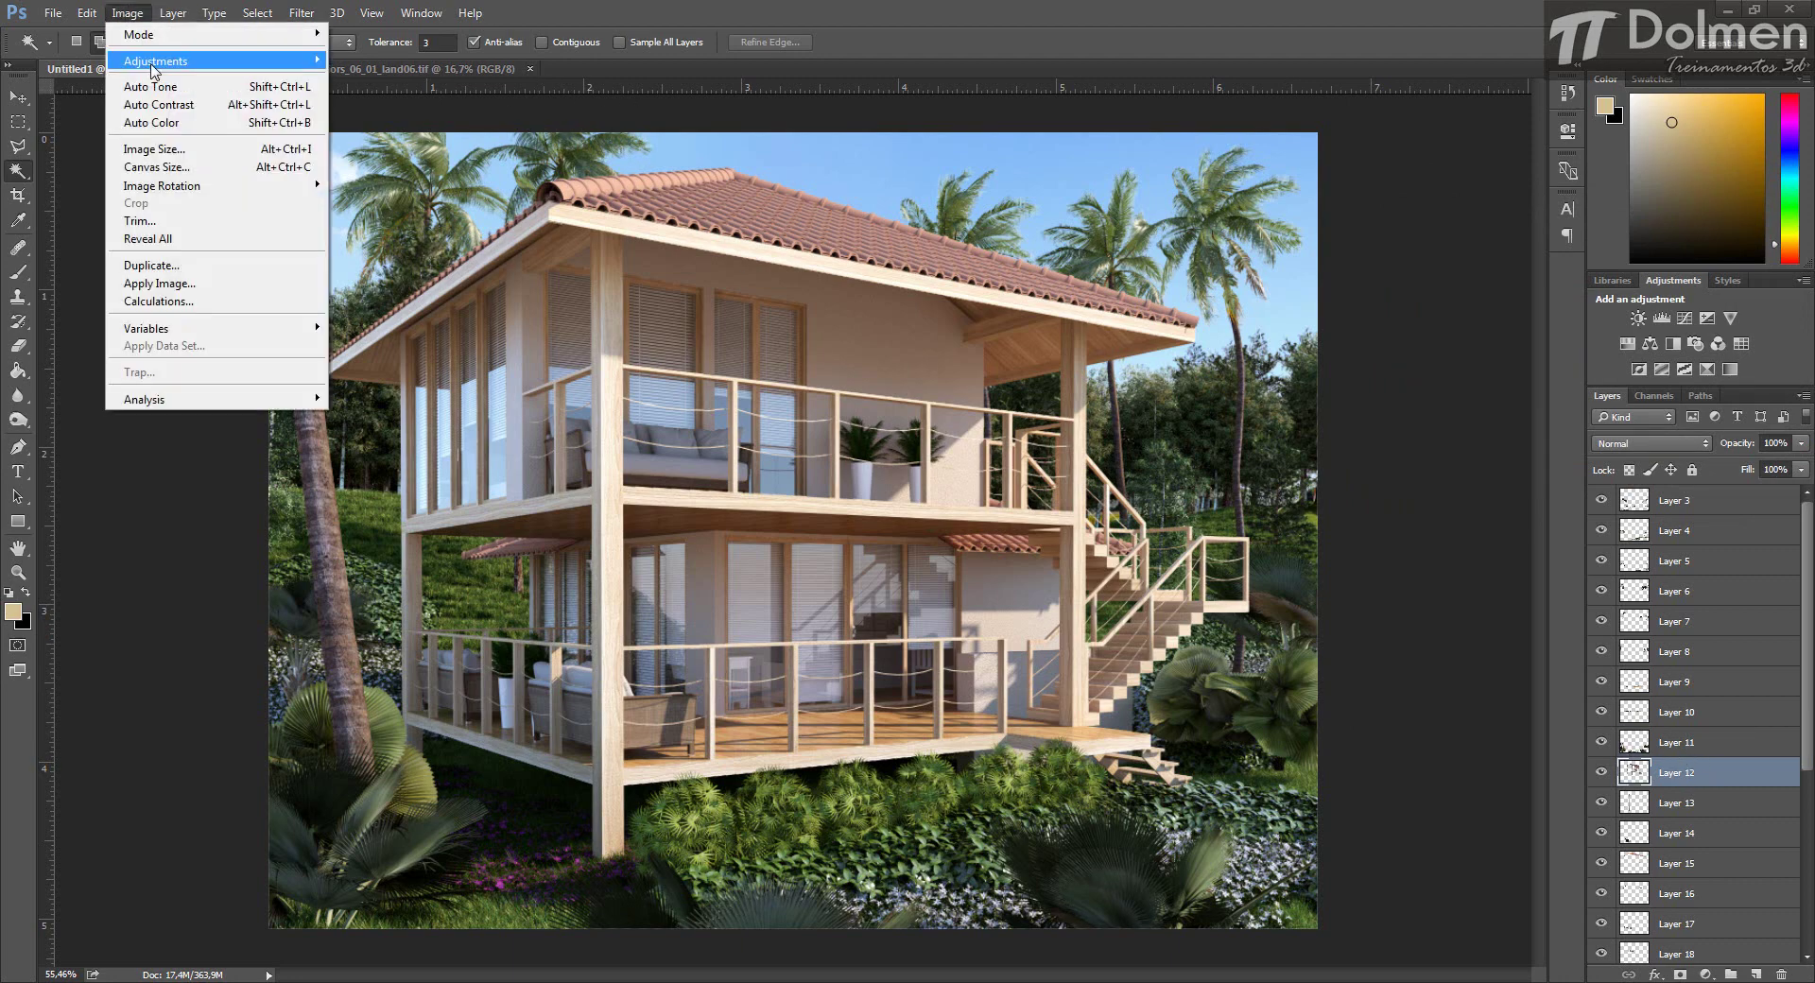
{"action": "mouse_move", "coordinate": [159, 62]}
{"action": "left_click", "coordinate": [397, 59]}
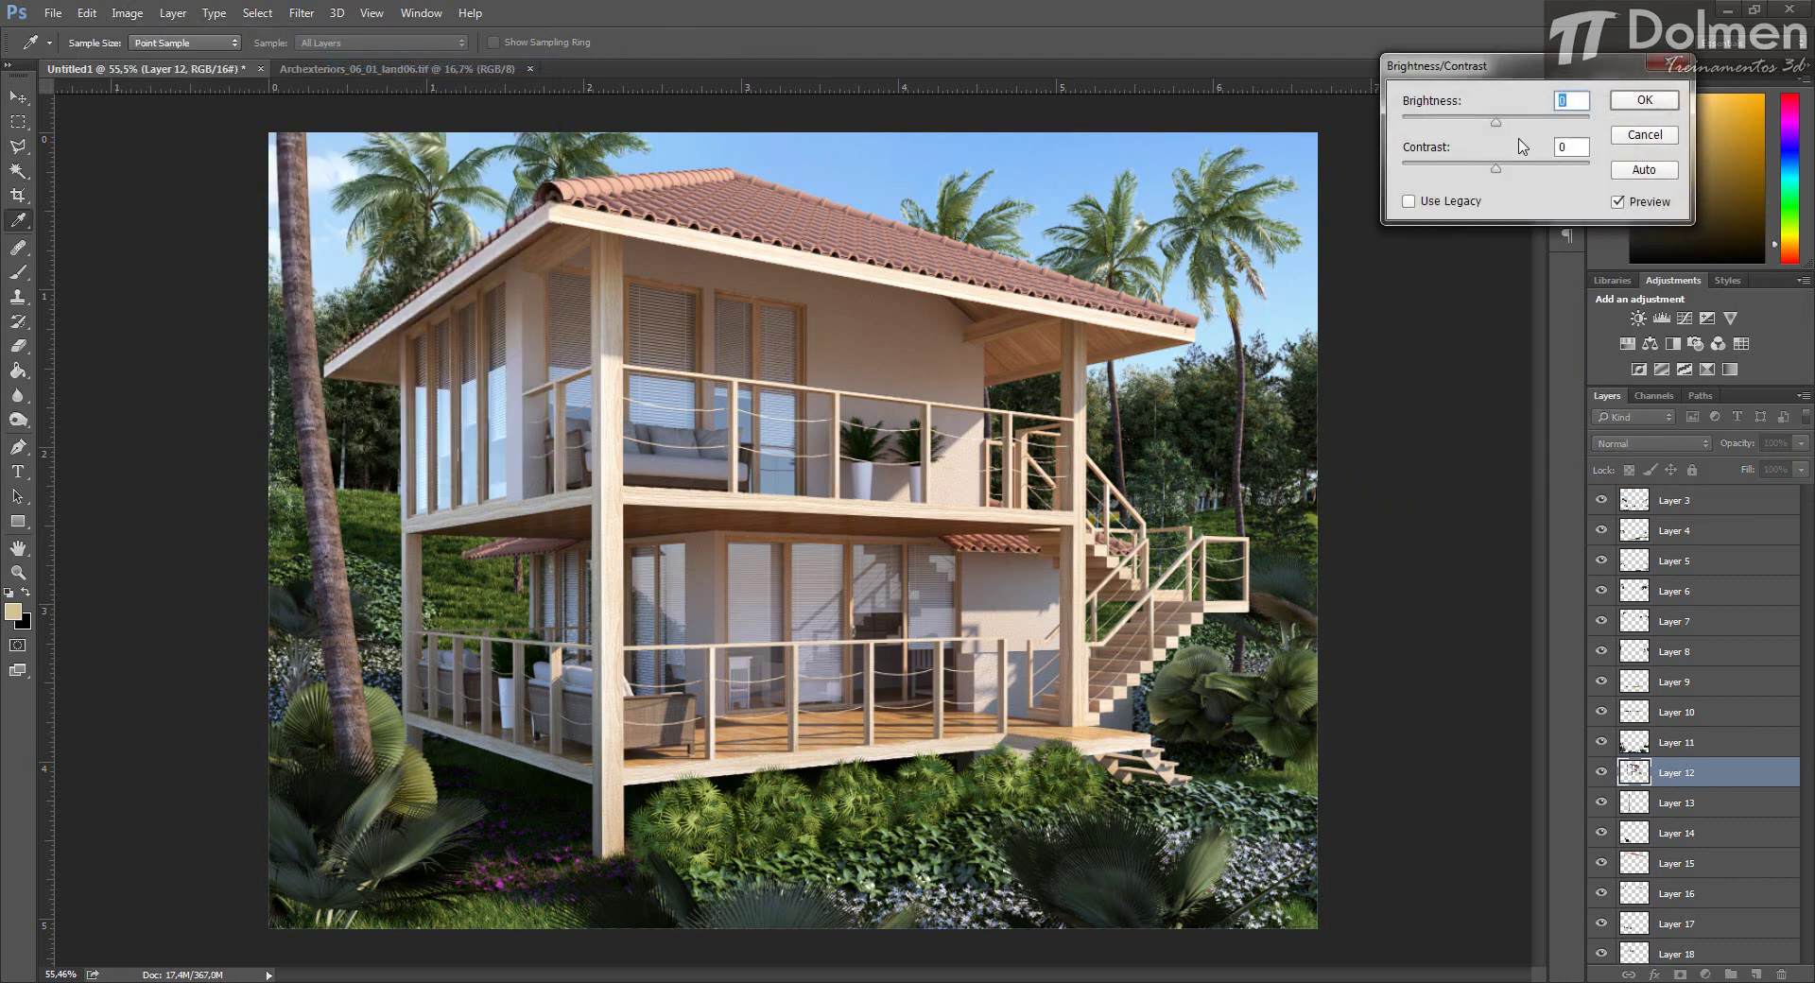
{"action": "mouse_move", "coordinate": [1496, 119]}
{"action": "left_mouse_down"}
{"action": "mouse_move", "coordinate": [1532, 120]}
{"action": "mouse_move", "coordinate": [1490, 124]}
{"action": "mouse_move", "coordinate": [1549, 170]}
{"action": "mouse_move", "coordinate": [1495, 129]}
{"action": "left_mouse_up"}
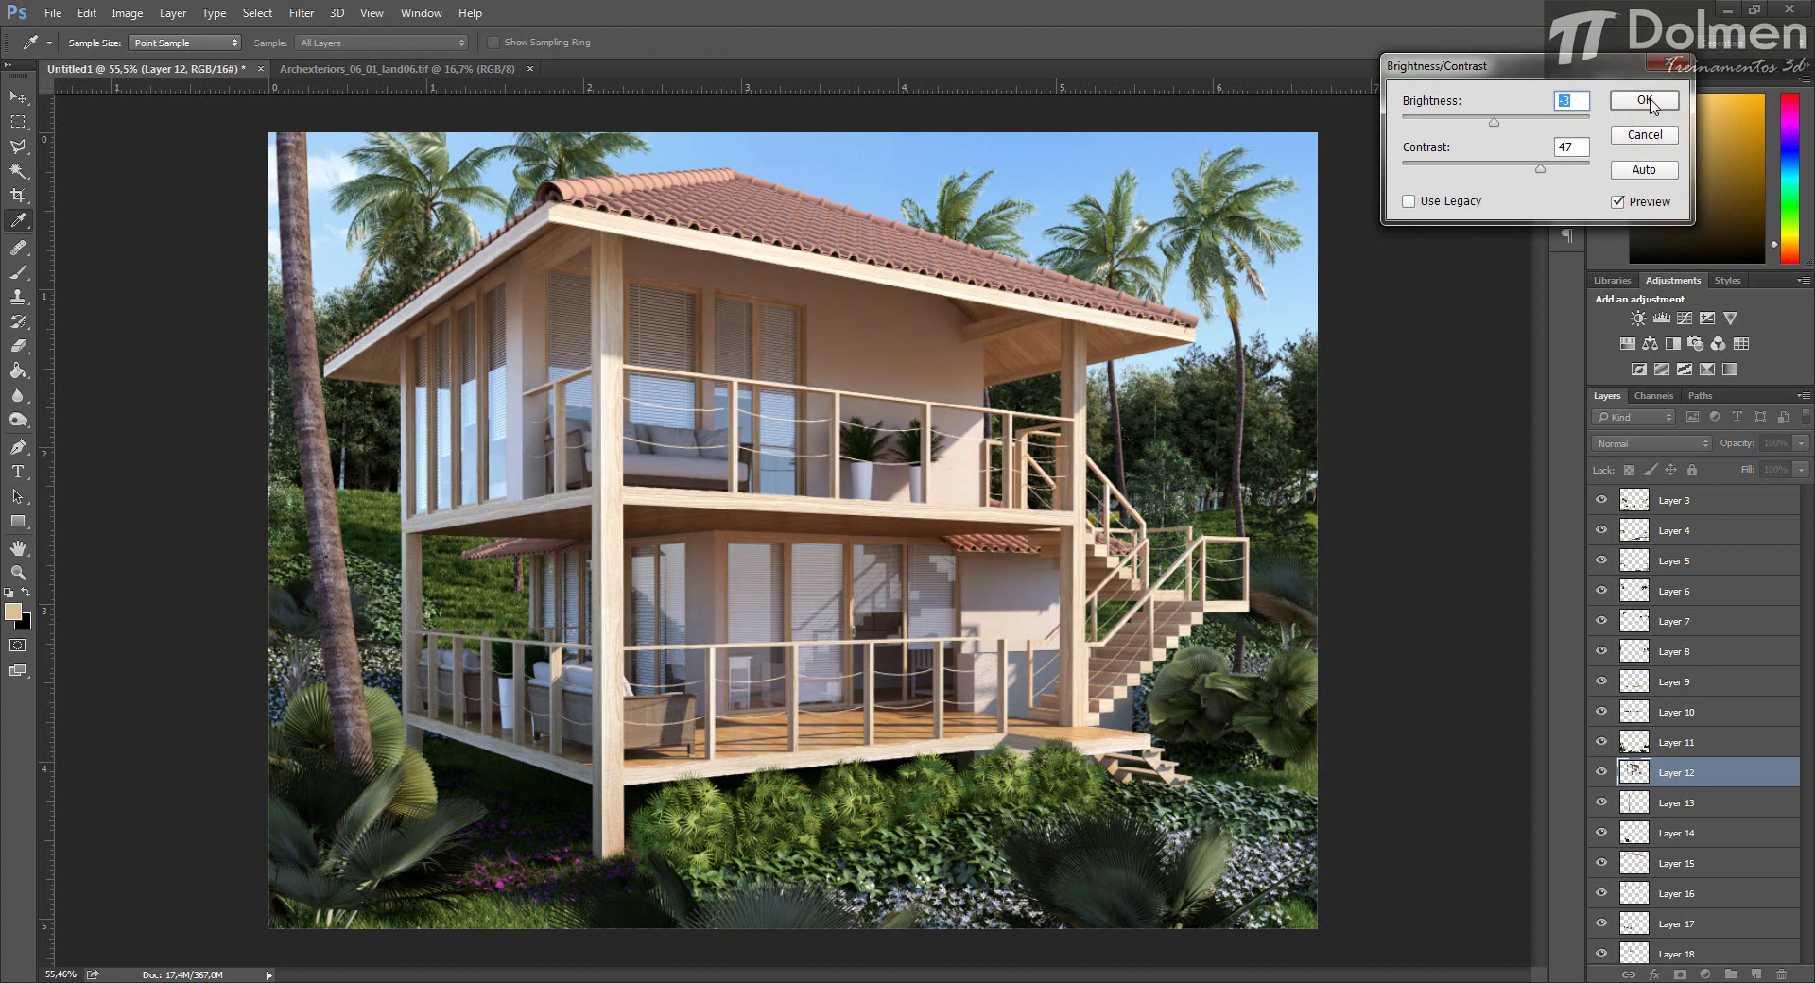
{"action": "left_click", "coordinate": [1645, 101]}
{"action": "key", "text": "w"}
Apply a Brightness/Contrast adjustment to Layer 13 with brightness -29 and contrast 60.
{"action": "left_click", "coordinate": [1691, 801]}
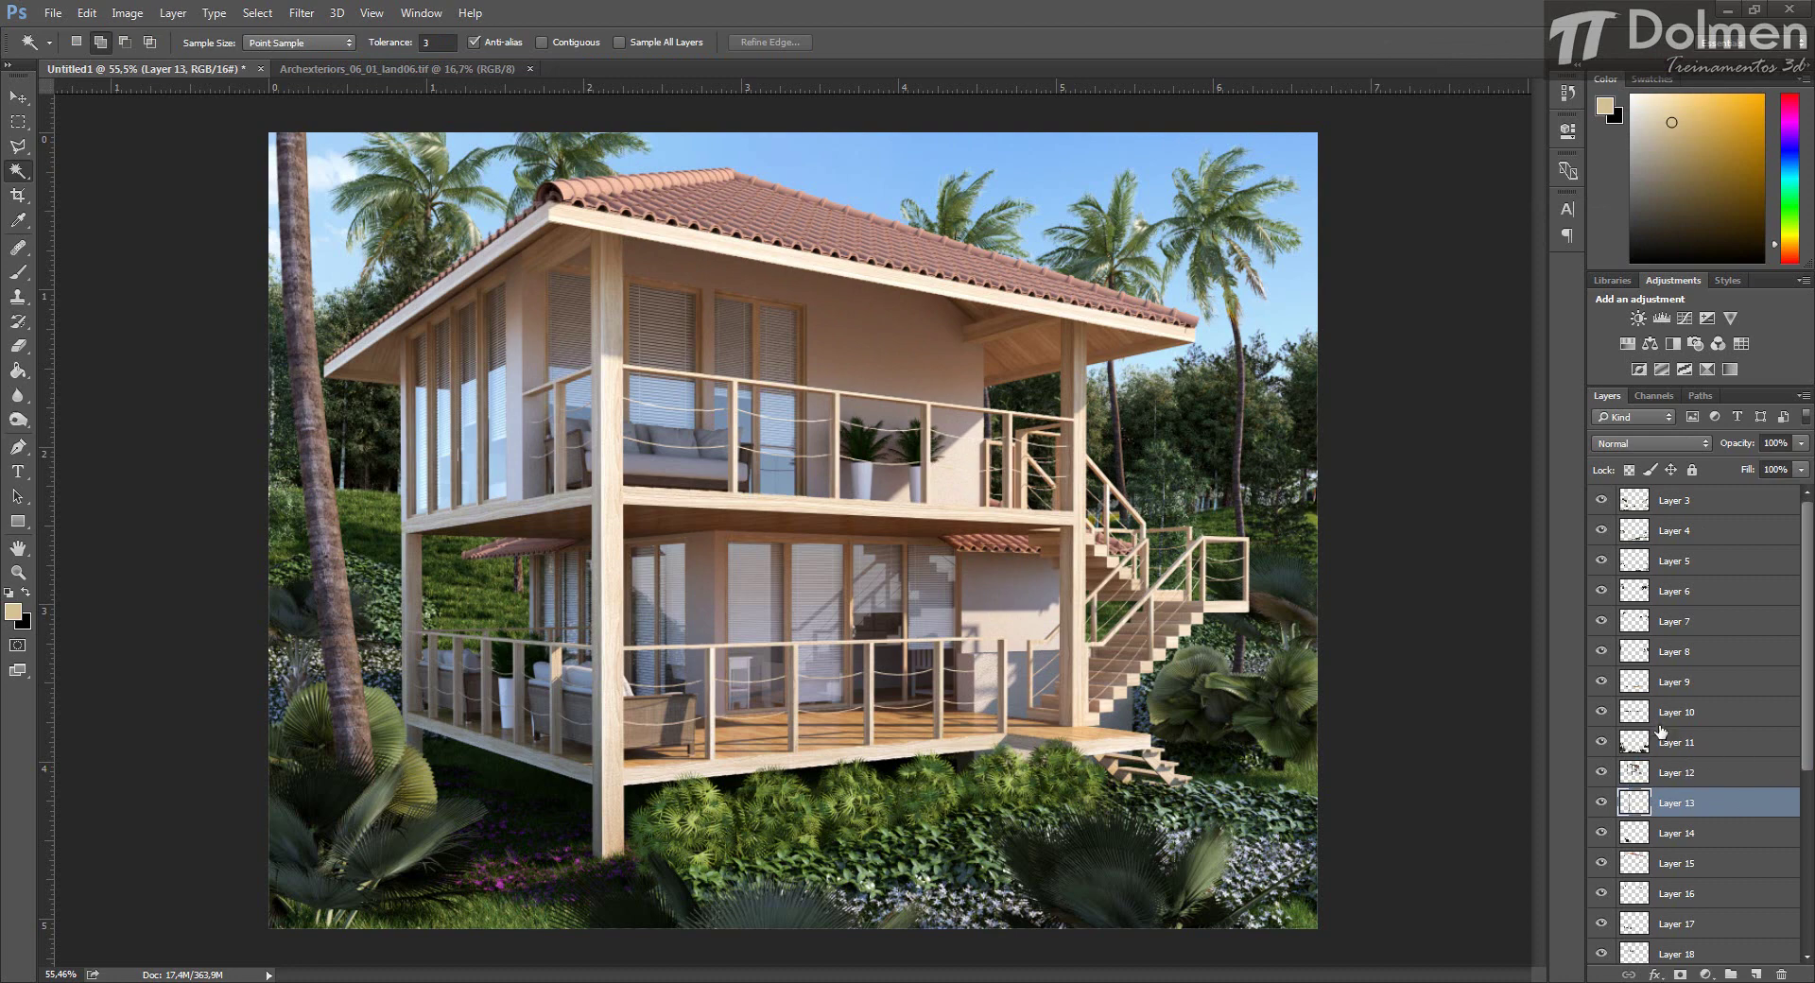
{"action": "left_click", "coordinate": [127, 12]}
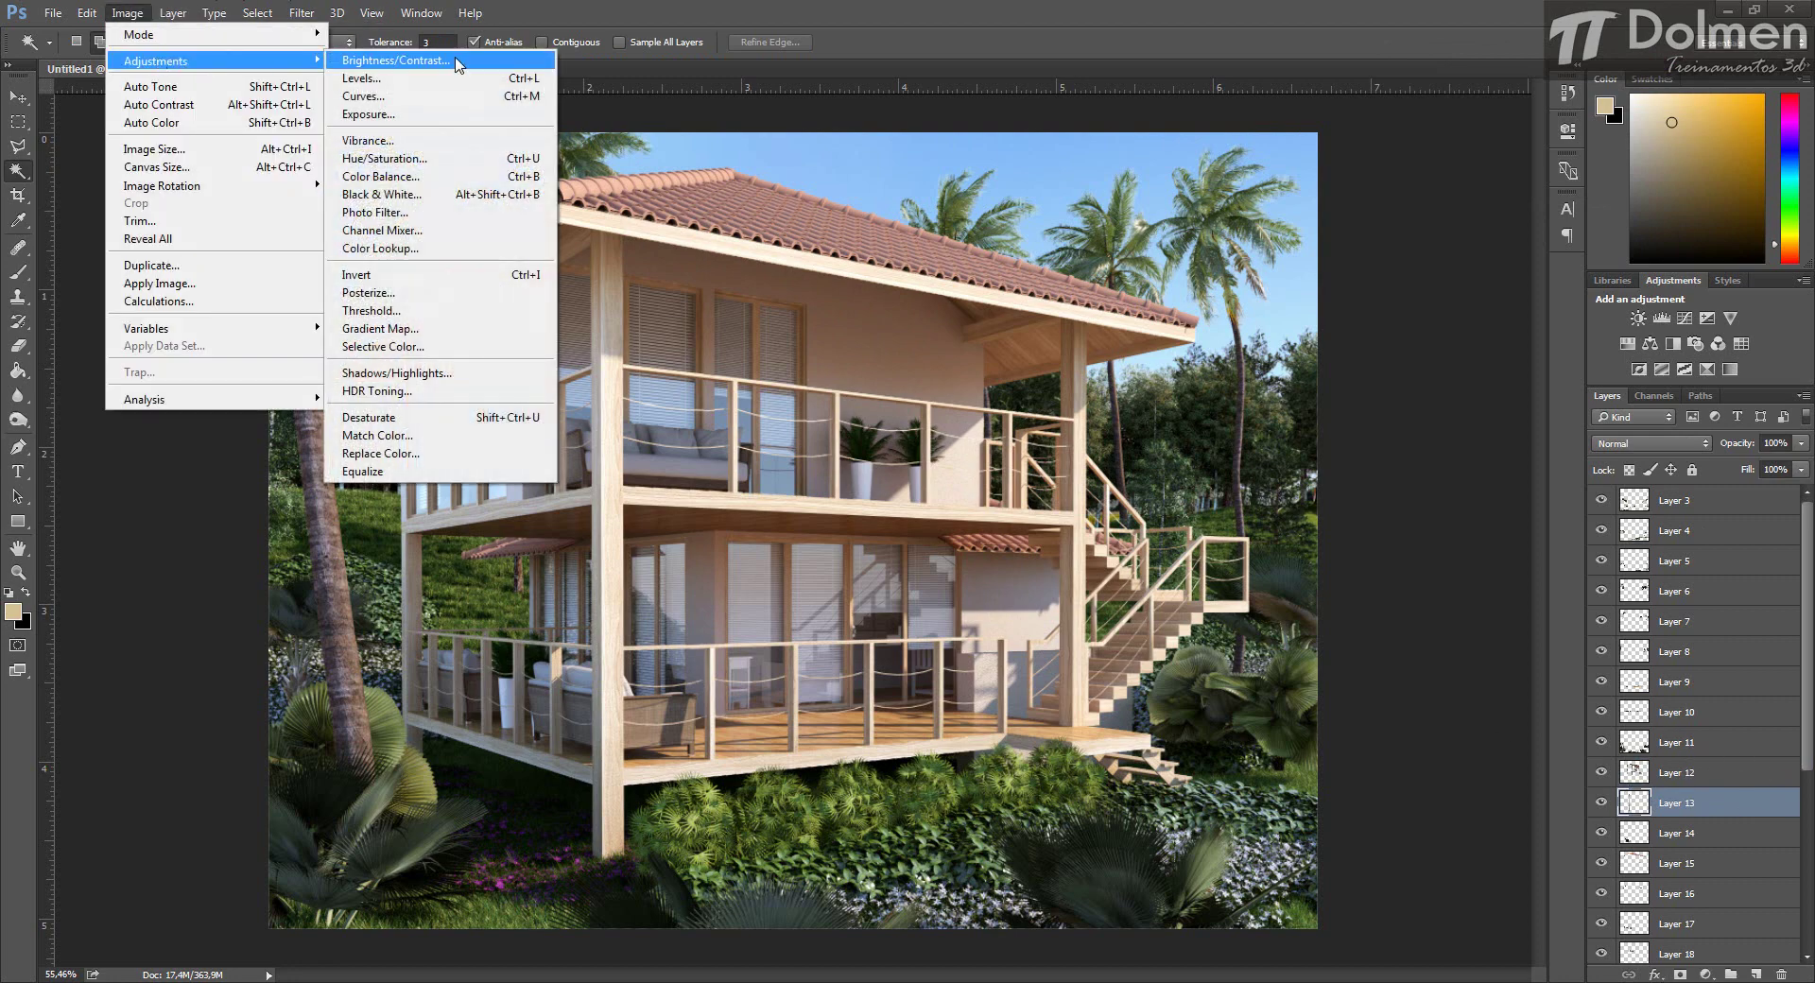
{"action": "left_click", "coordinate": [378, 59]}
{"action": "left_click_drag", "start_coordinate": [1497, 123], "coordinate": [1555, 163]}
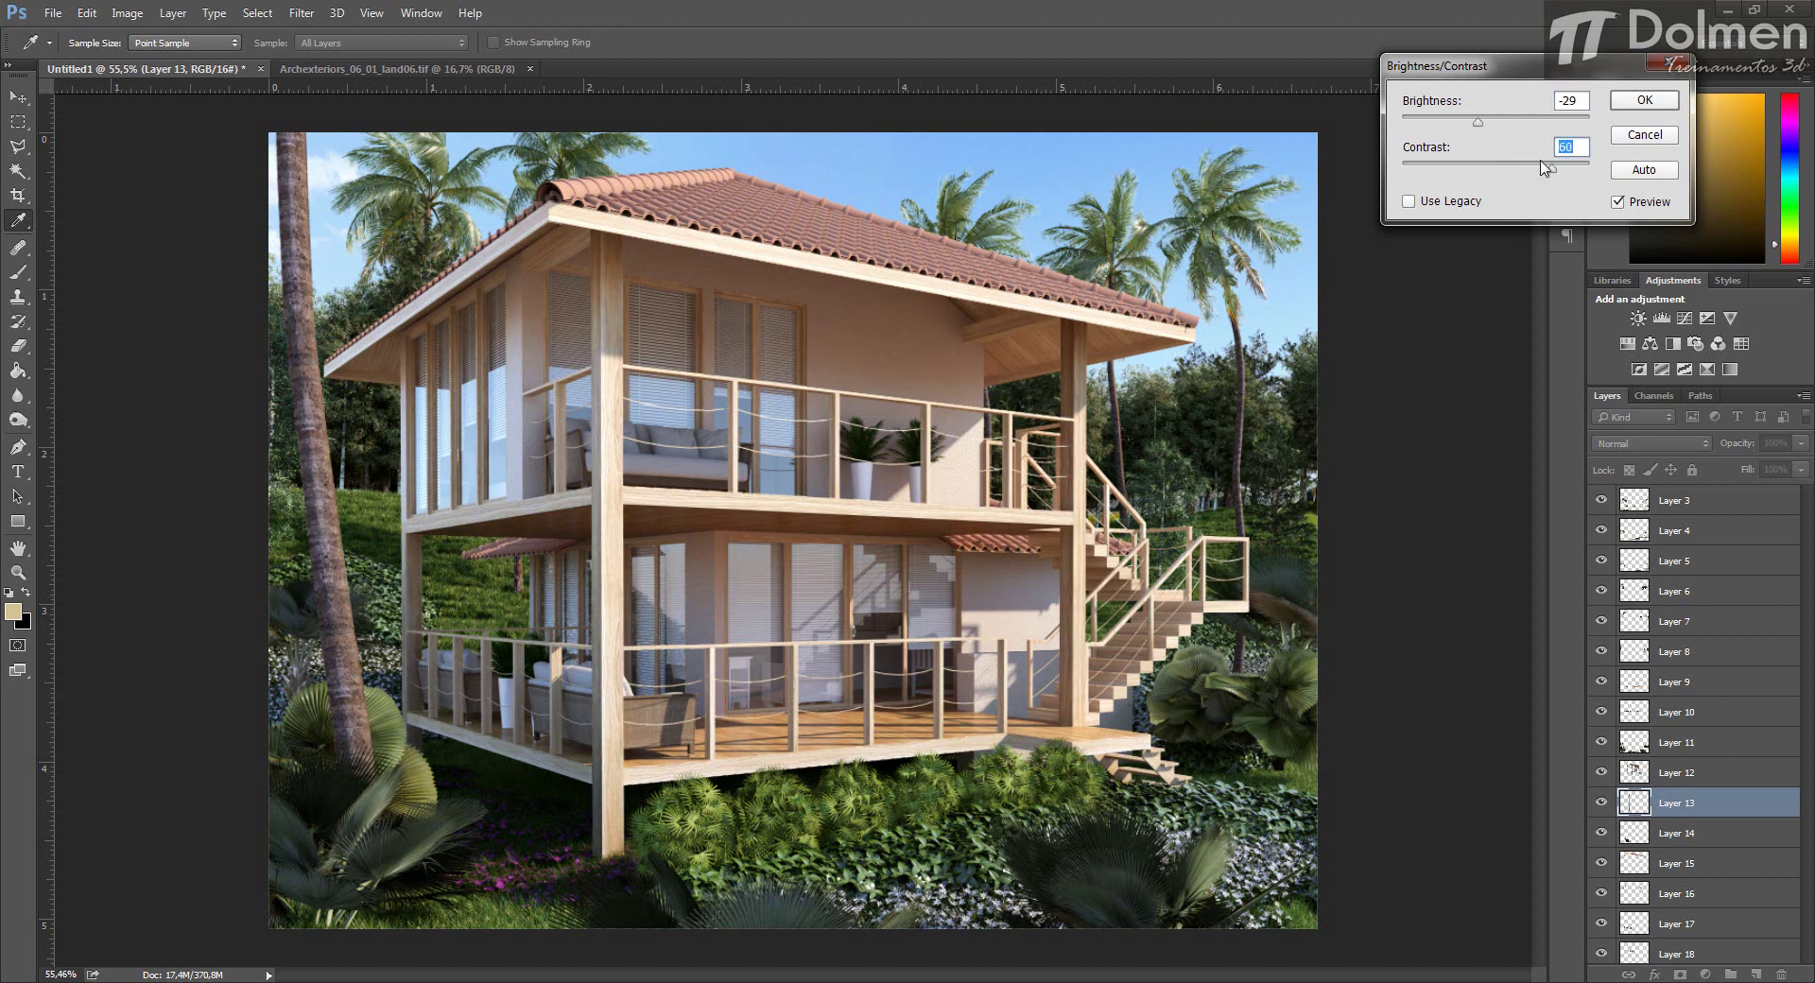
{"action": "left_click", "coordinate": [1645, 99]}
{"action": "key", "text": "w"}
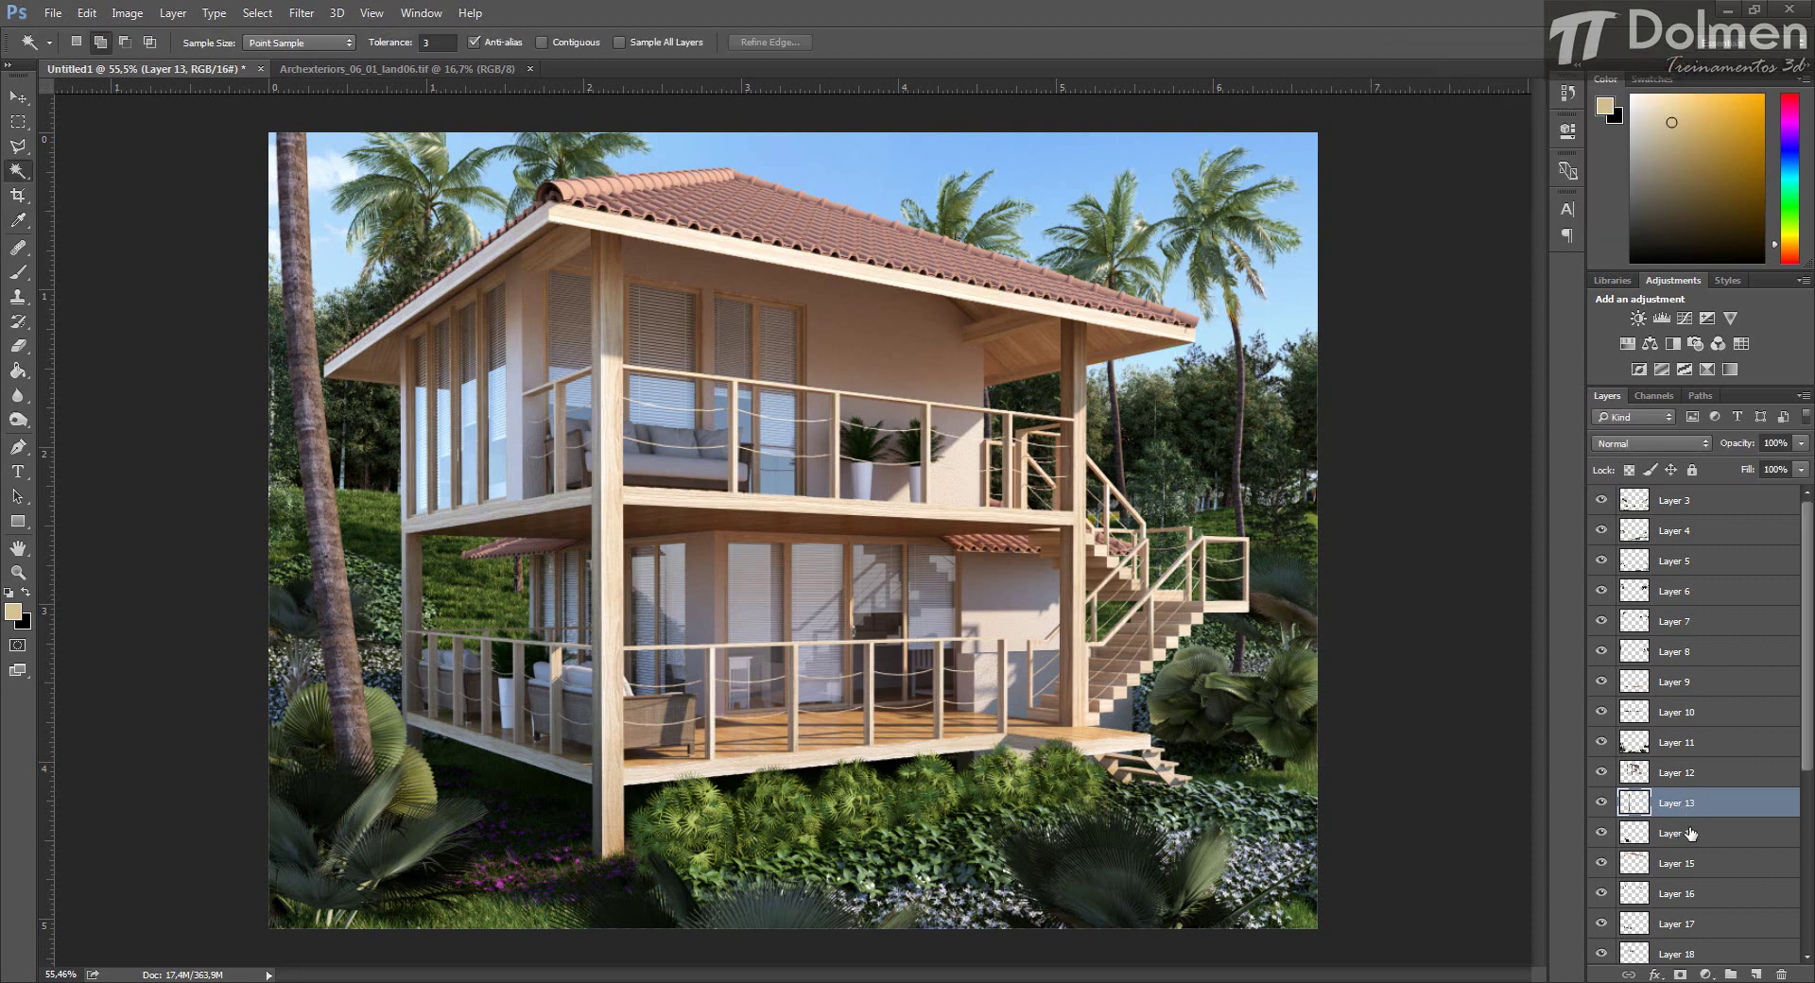
Apply a Brightness/Contrast adjustment to Layer 14 with brightness 39 and contrast -38.
{"action": "left_click", "coordinate": [1688, 833]}
{"action": "left_click", "coordinate": [126, 14]}
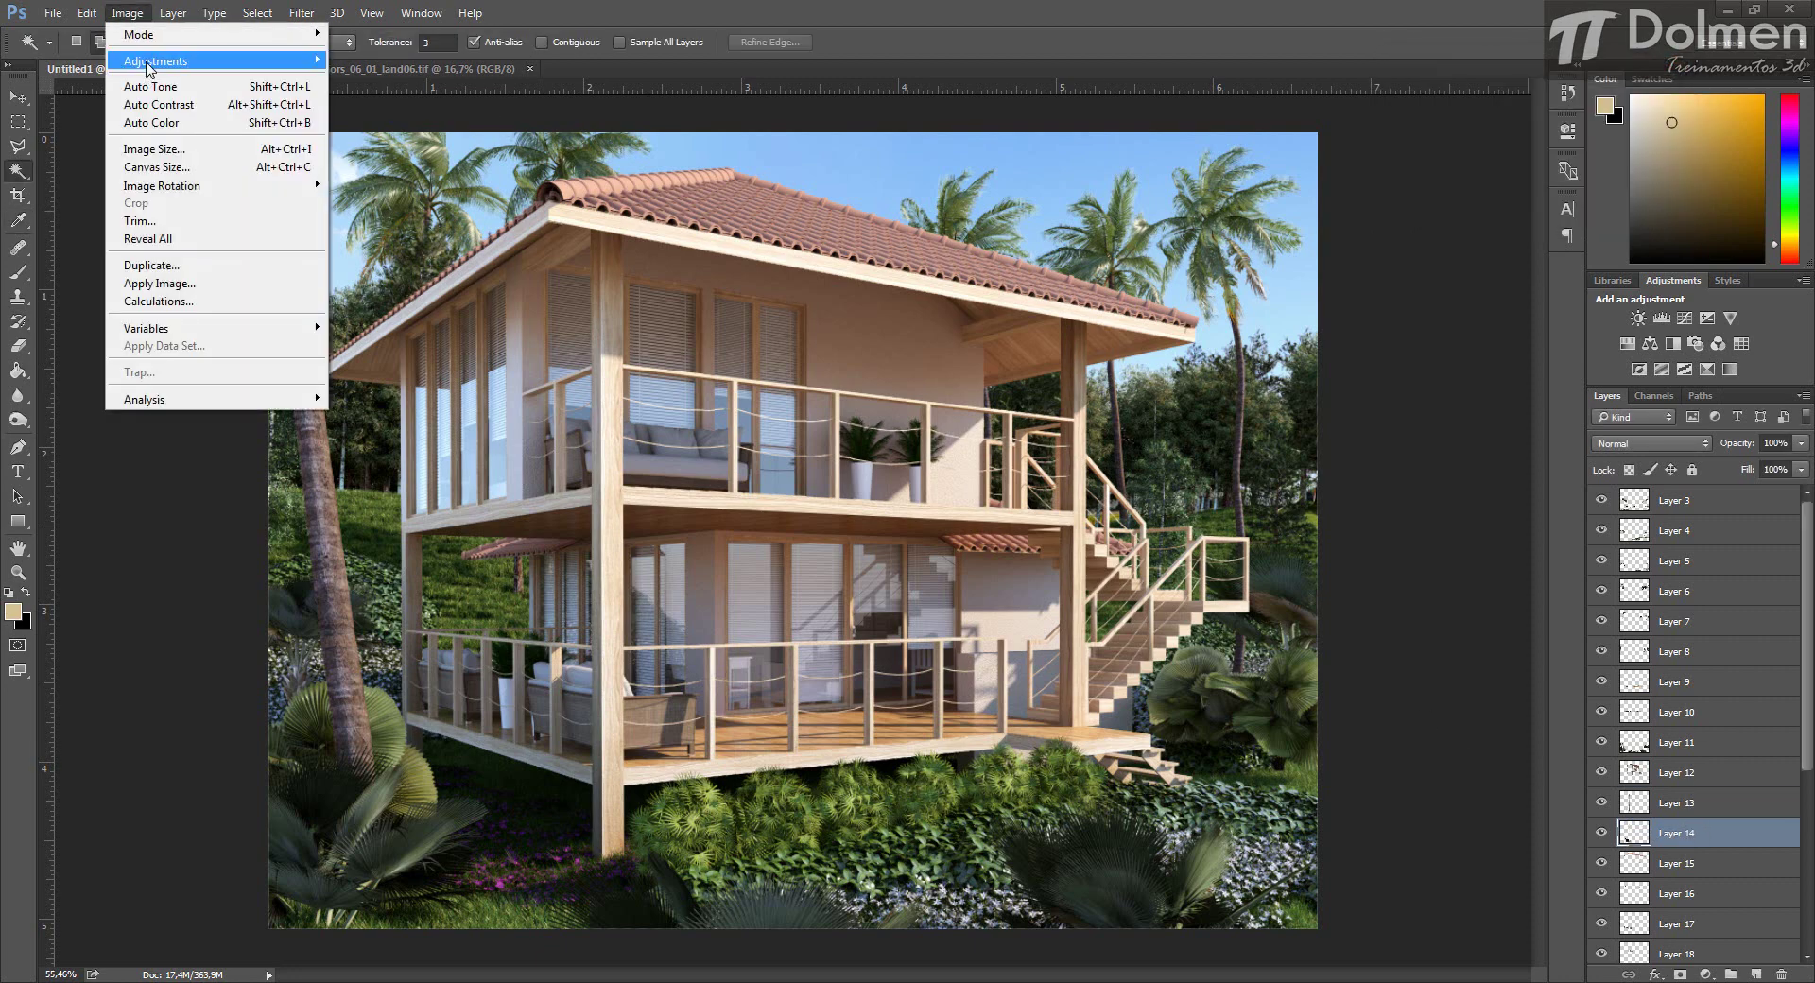
{"action": "mouse_move", "coordinate": [151, 62]}
{"action": "left_click", "coordinate": [359, 59]}
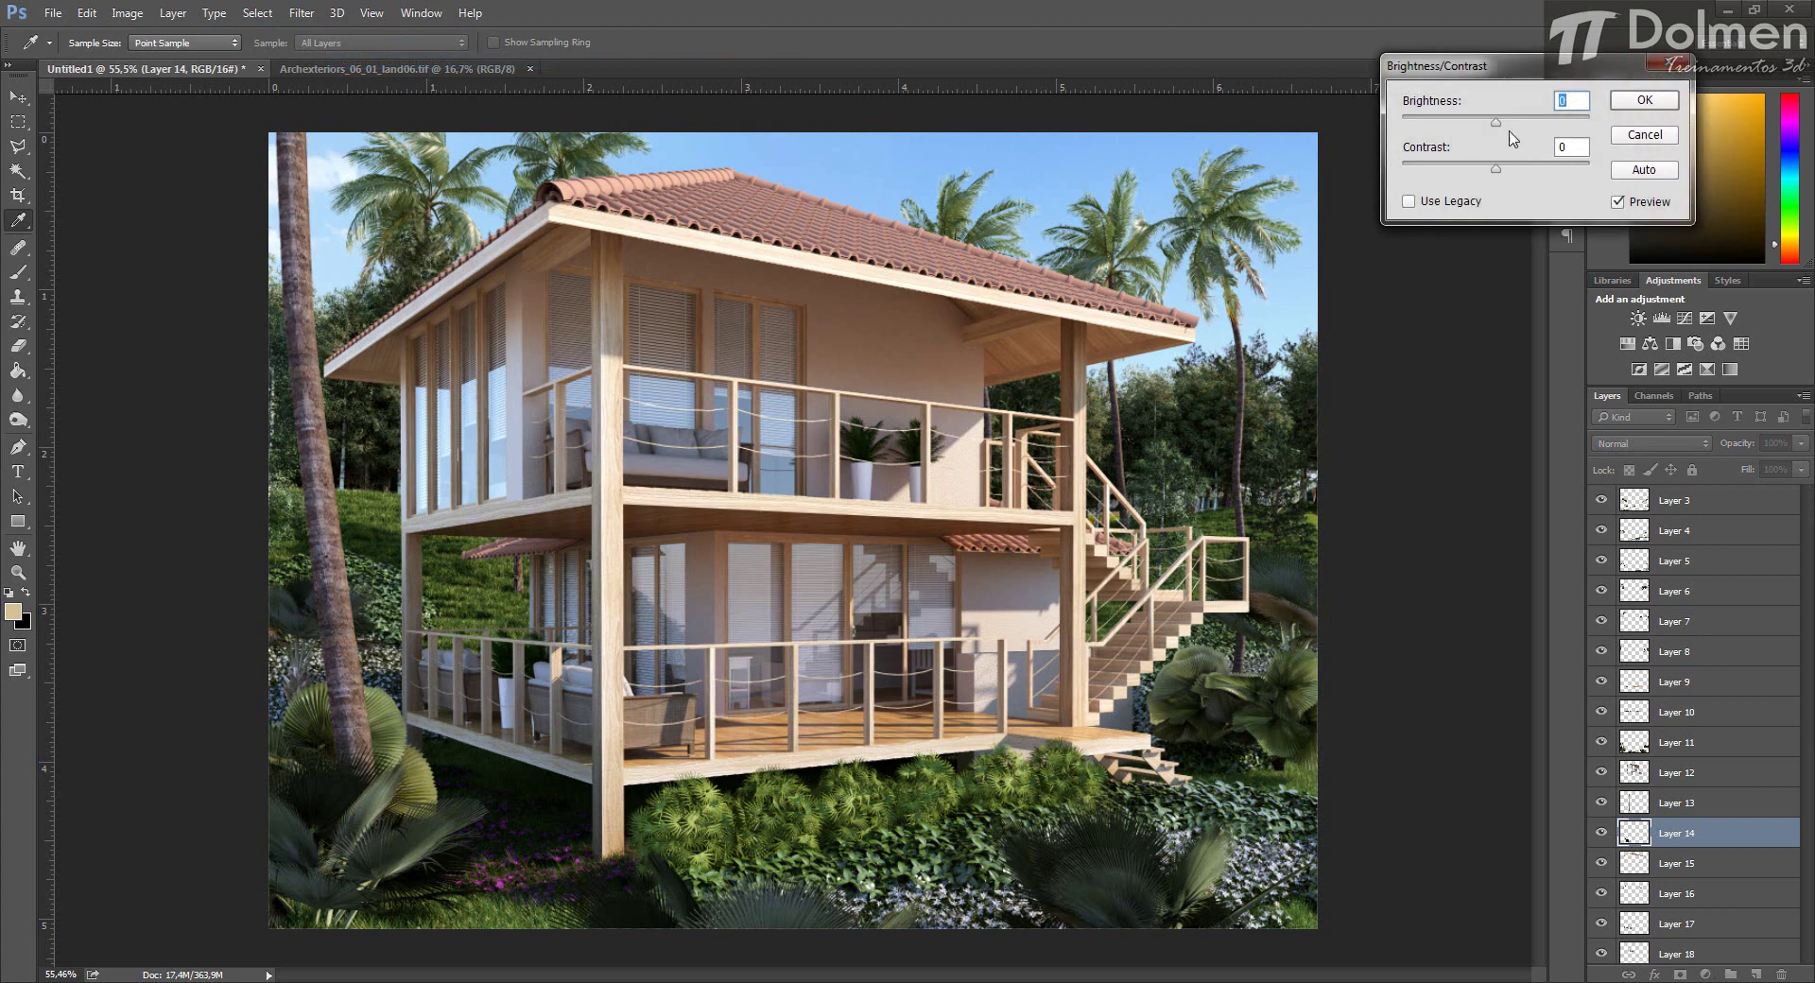
{"action": "left_click_drag", "start_coordinate": [1497, 127], "coordinate": [1427, 181]}
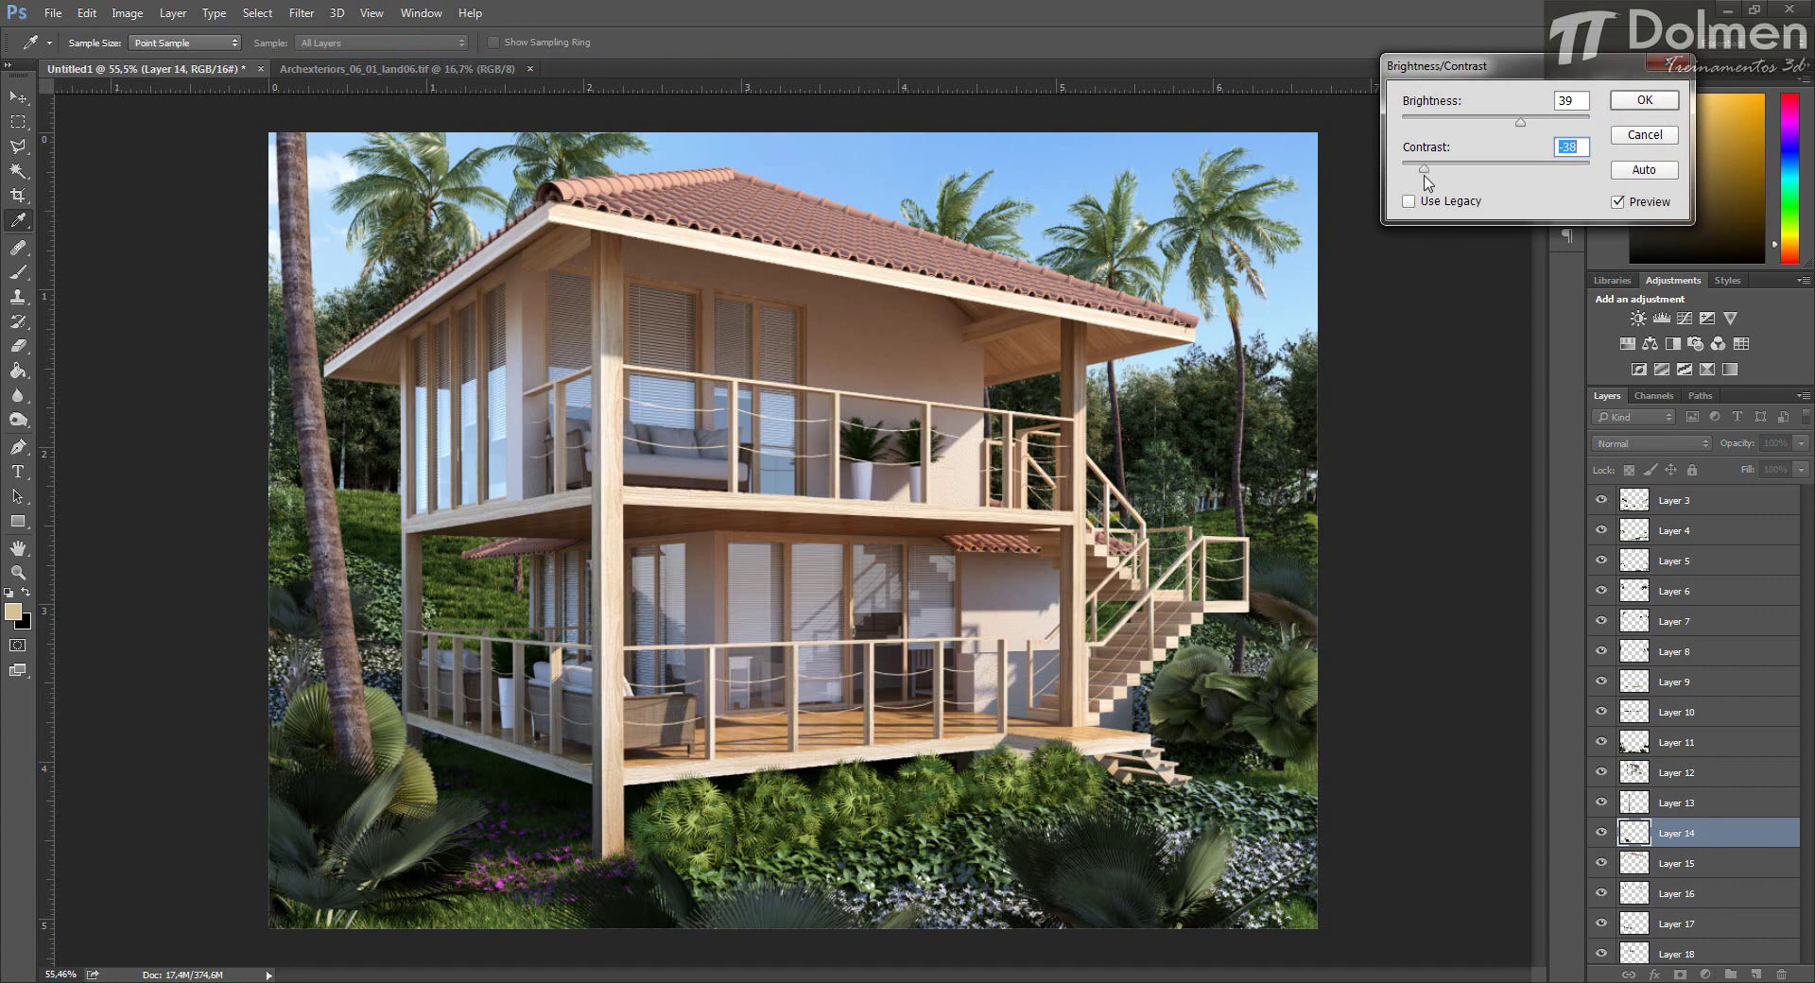
{"action": "left_click", "coordinate": [1643, 102]}
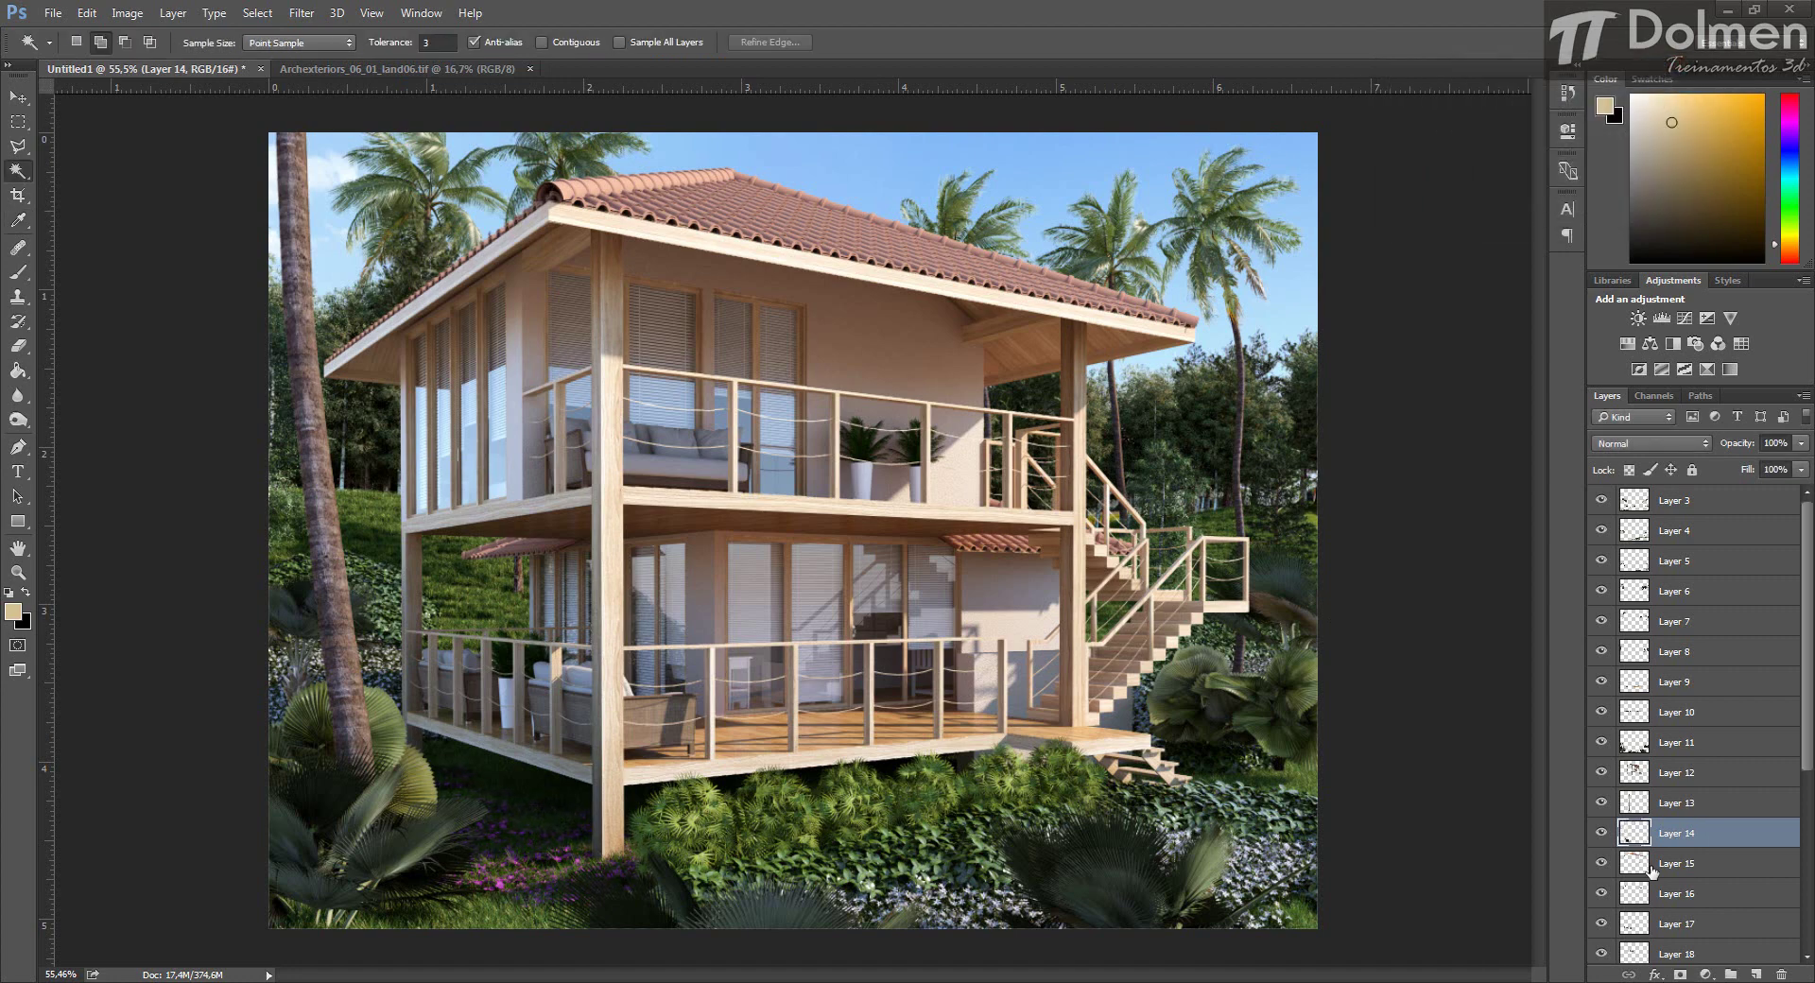
Apply a Brightness/Contrast adjustment to Layer 15 with brightness -14 and contrast 65.
{"action": "left_click", "coordinate": [1675, 868]}
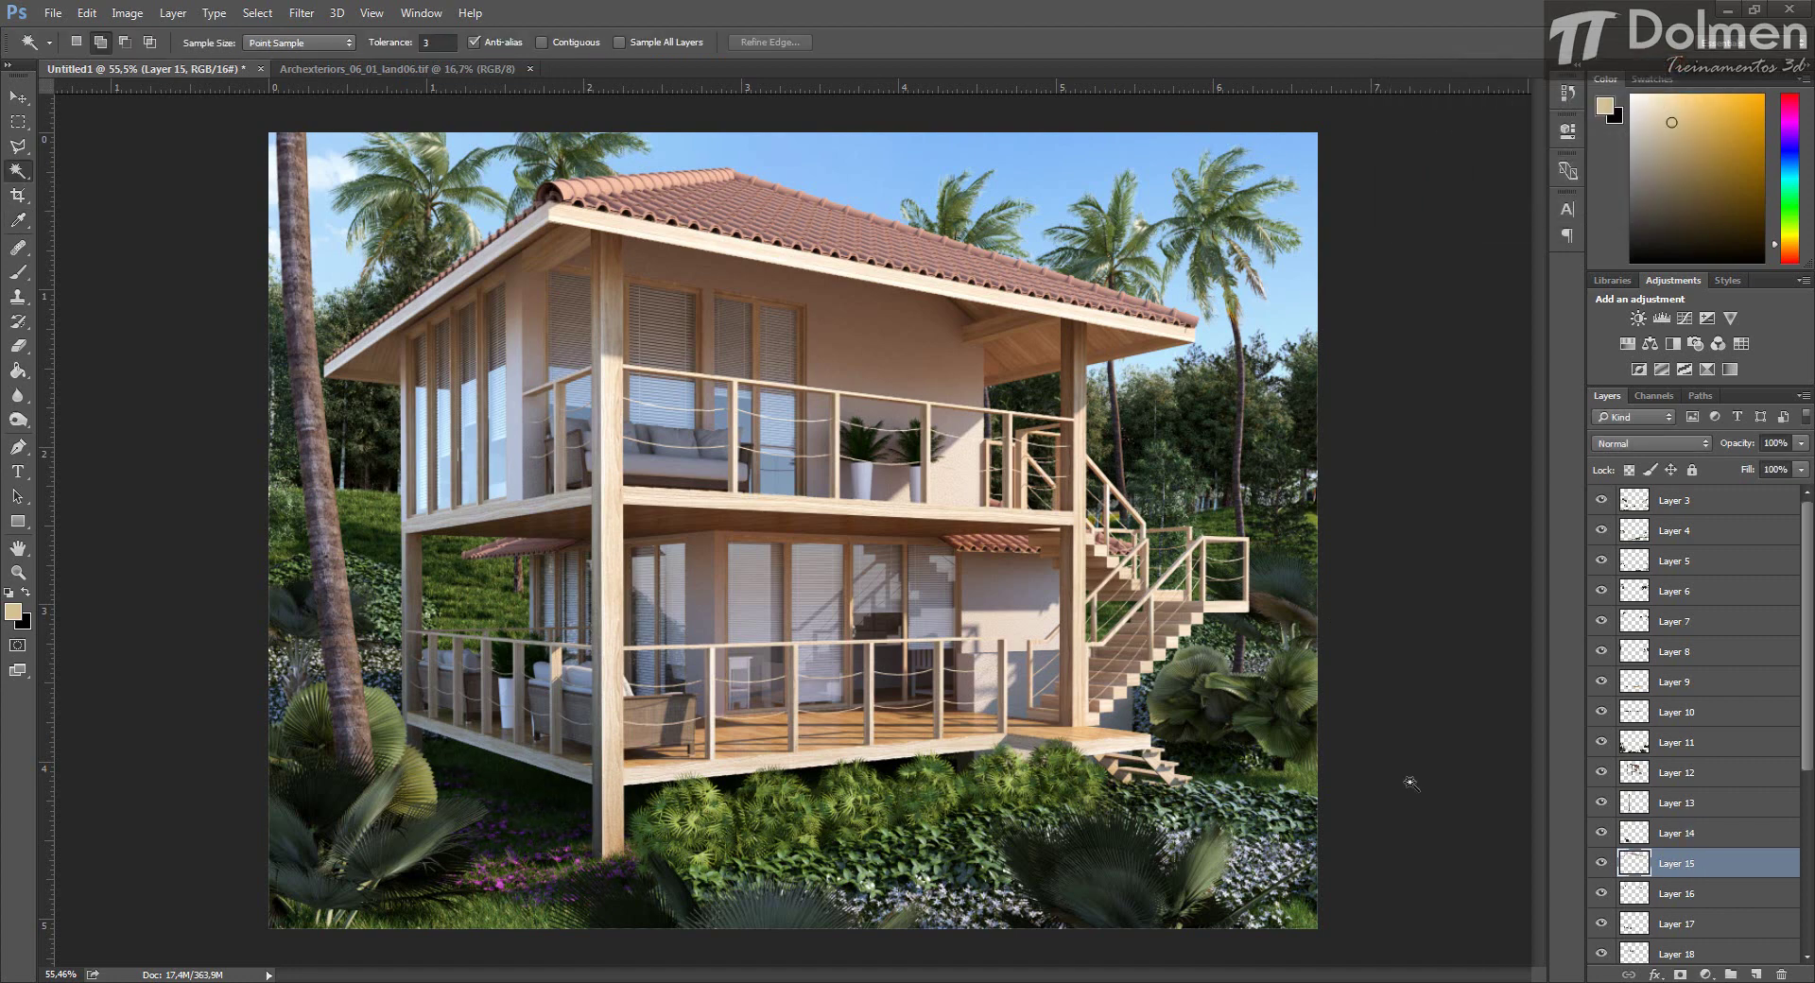
{"action": "left_click", "coordinate": [126, 13]}
{"action": "mouse_move", "coordinate": [161, 60]}
{"action": "left_click", "coordinate": [431, 63]}
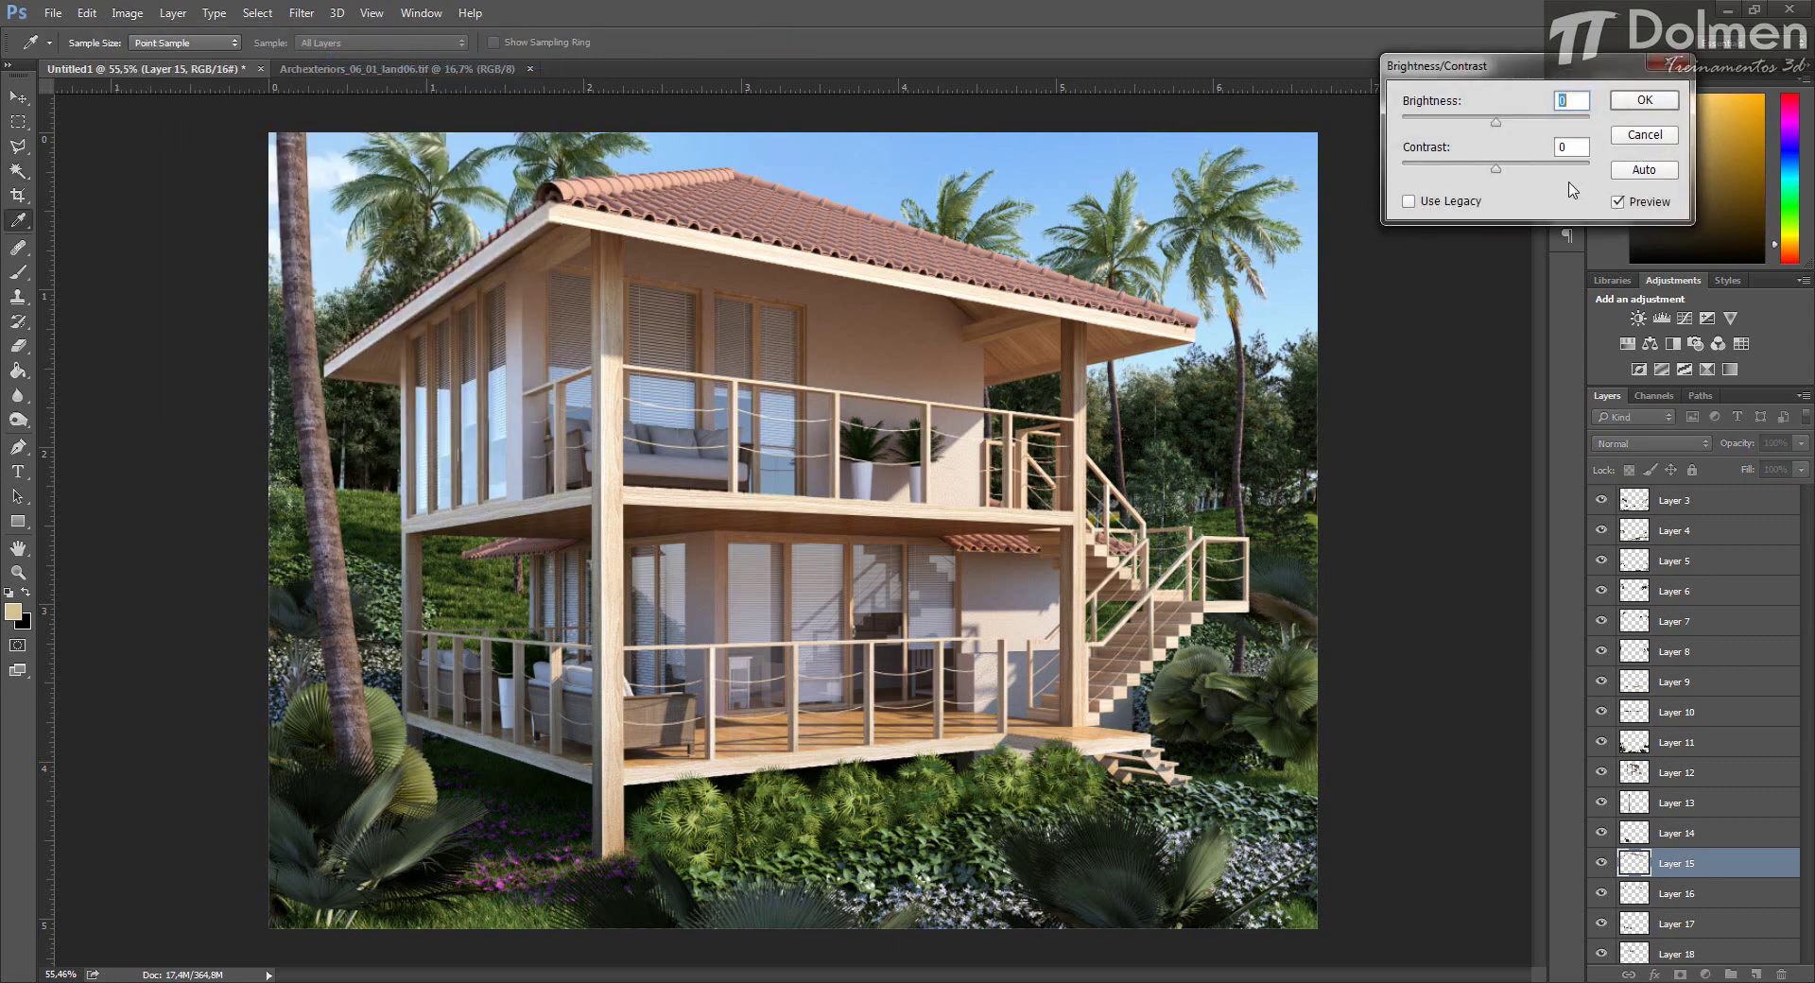
{"action": "left_click_drag", "start_coordinate": [1493, 129], "coordinate": [1488, 125]}
{"action": "left_click_drag", "start_coordinate": [1517, 173], "coordinate": [1564, 170]}
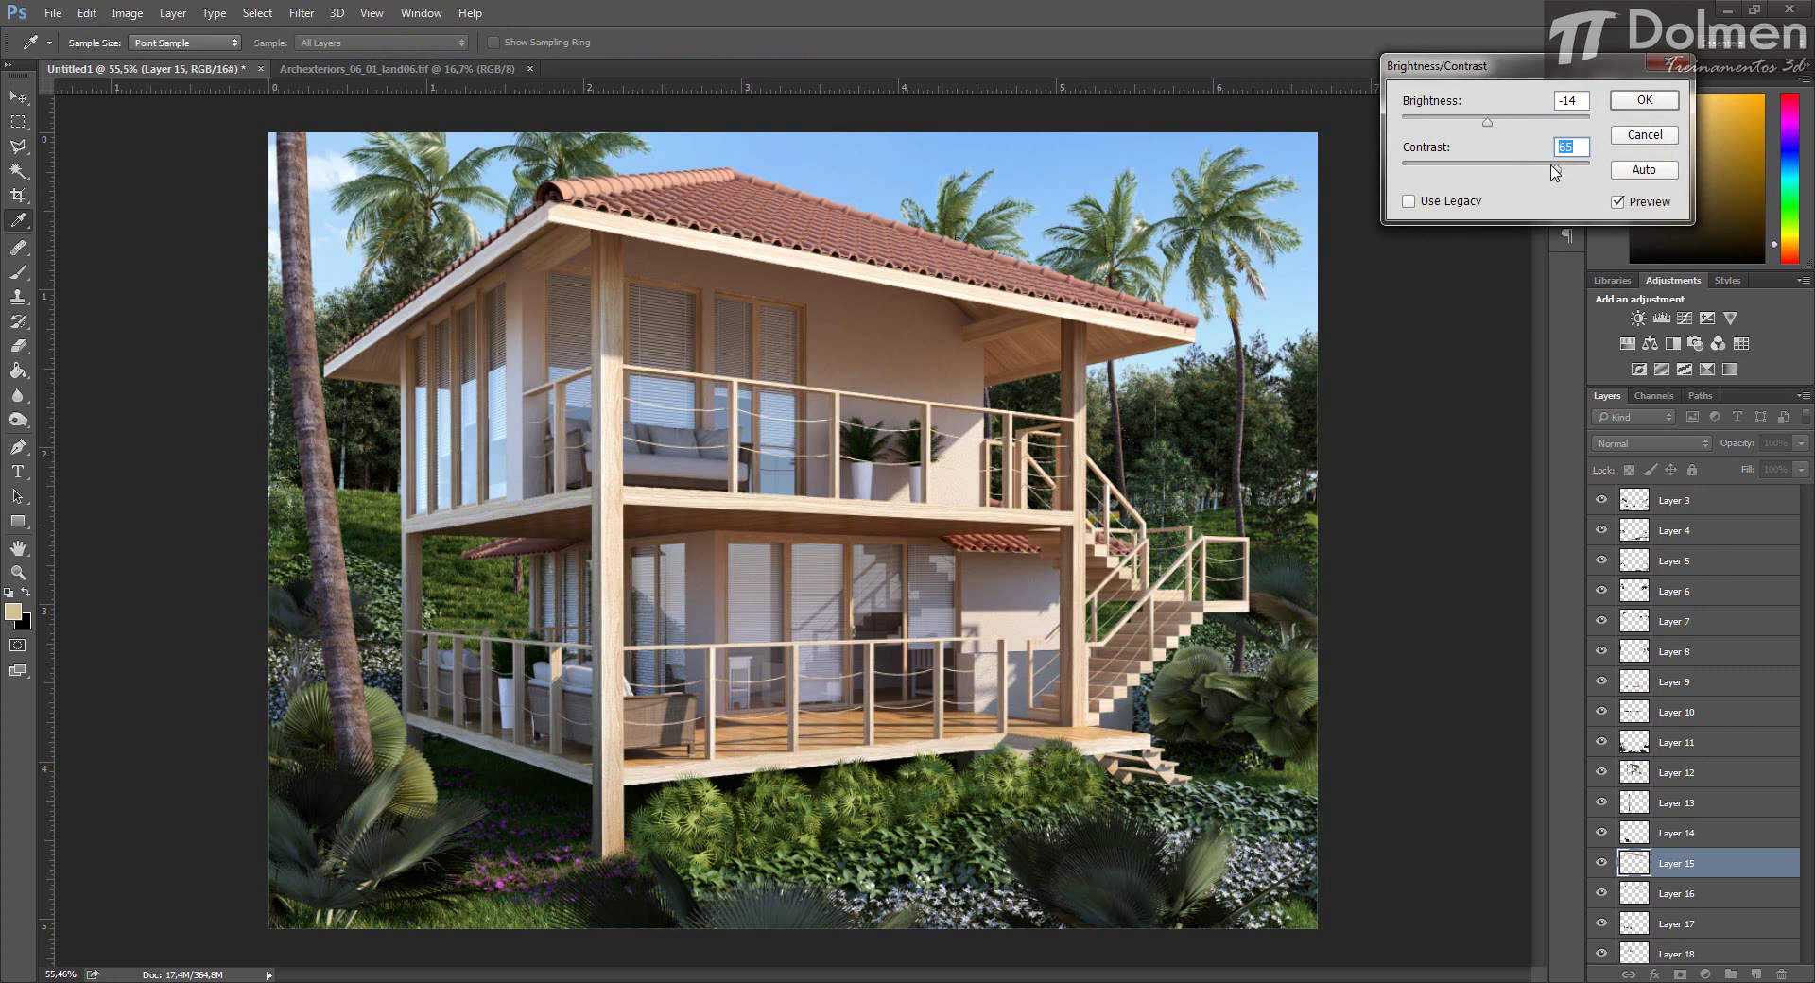
{"action": "left_click", "coordinate": [1642, 102]}
{"action": "key", "text": "w"}
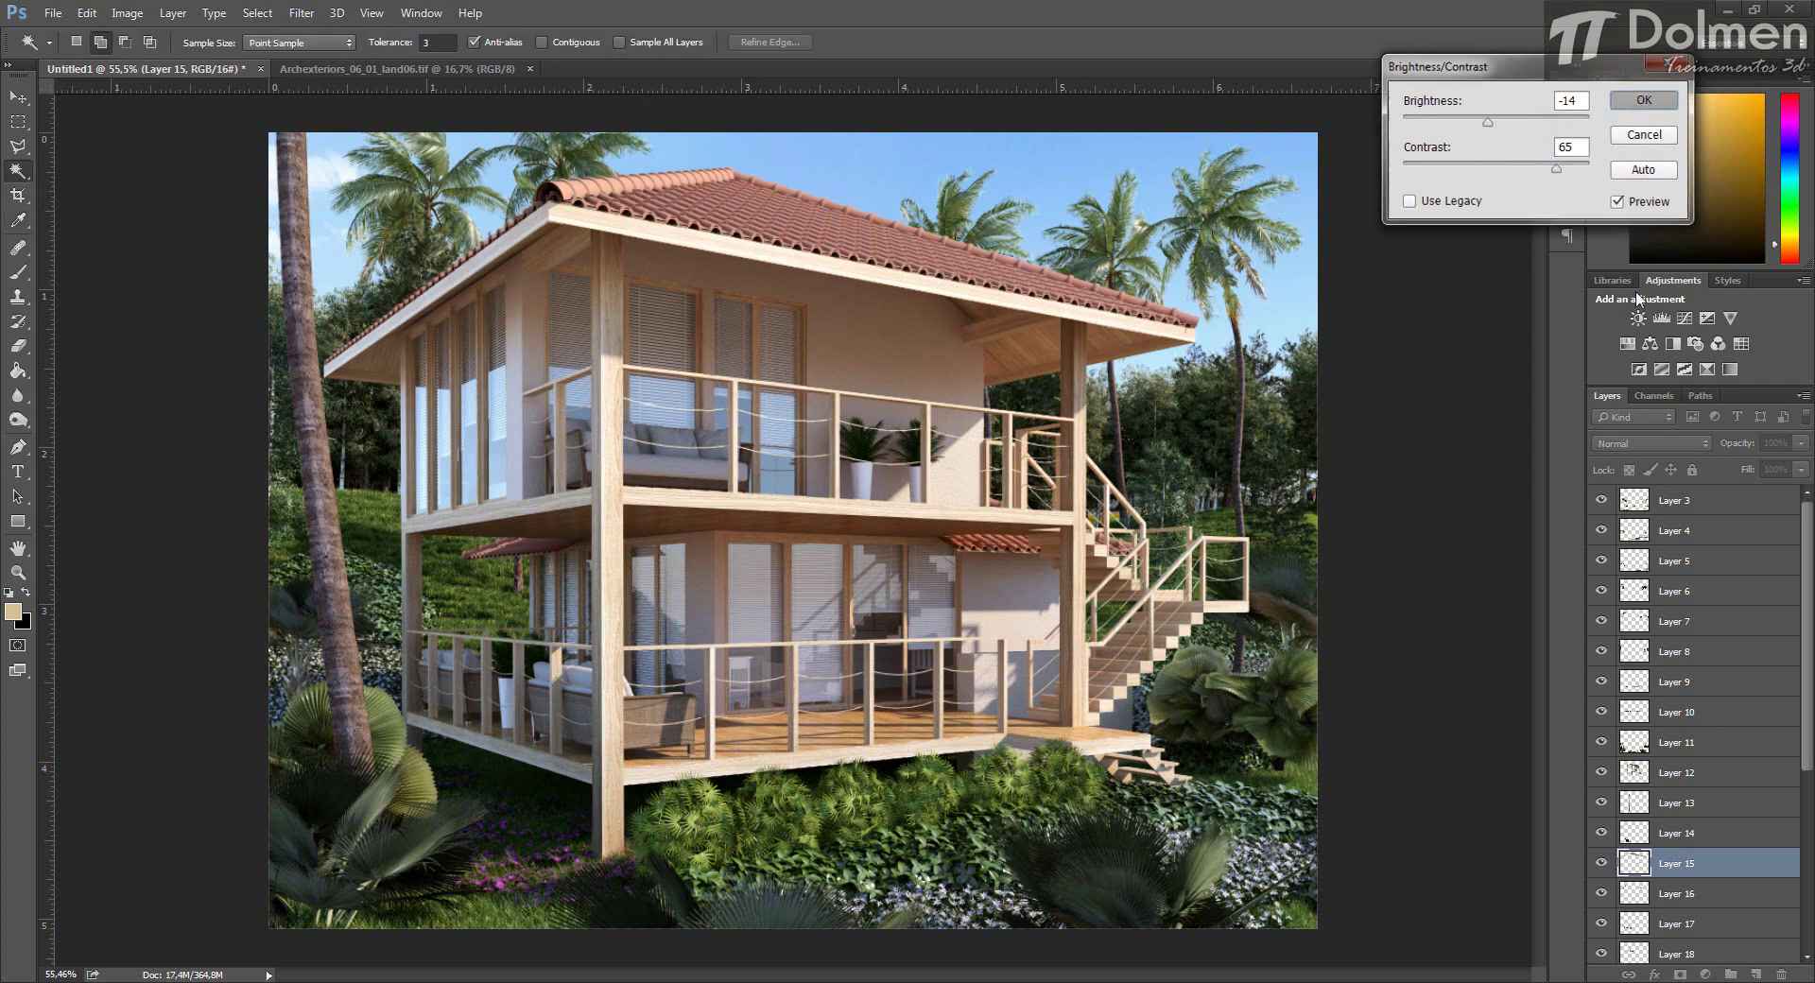
Apply a Brightness/Contrast adjustment to Layer 16 with brightness -82 and contrast 37.
{"action": "left_click", "coordinate": [1681, 893]}
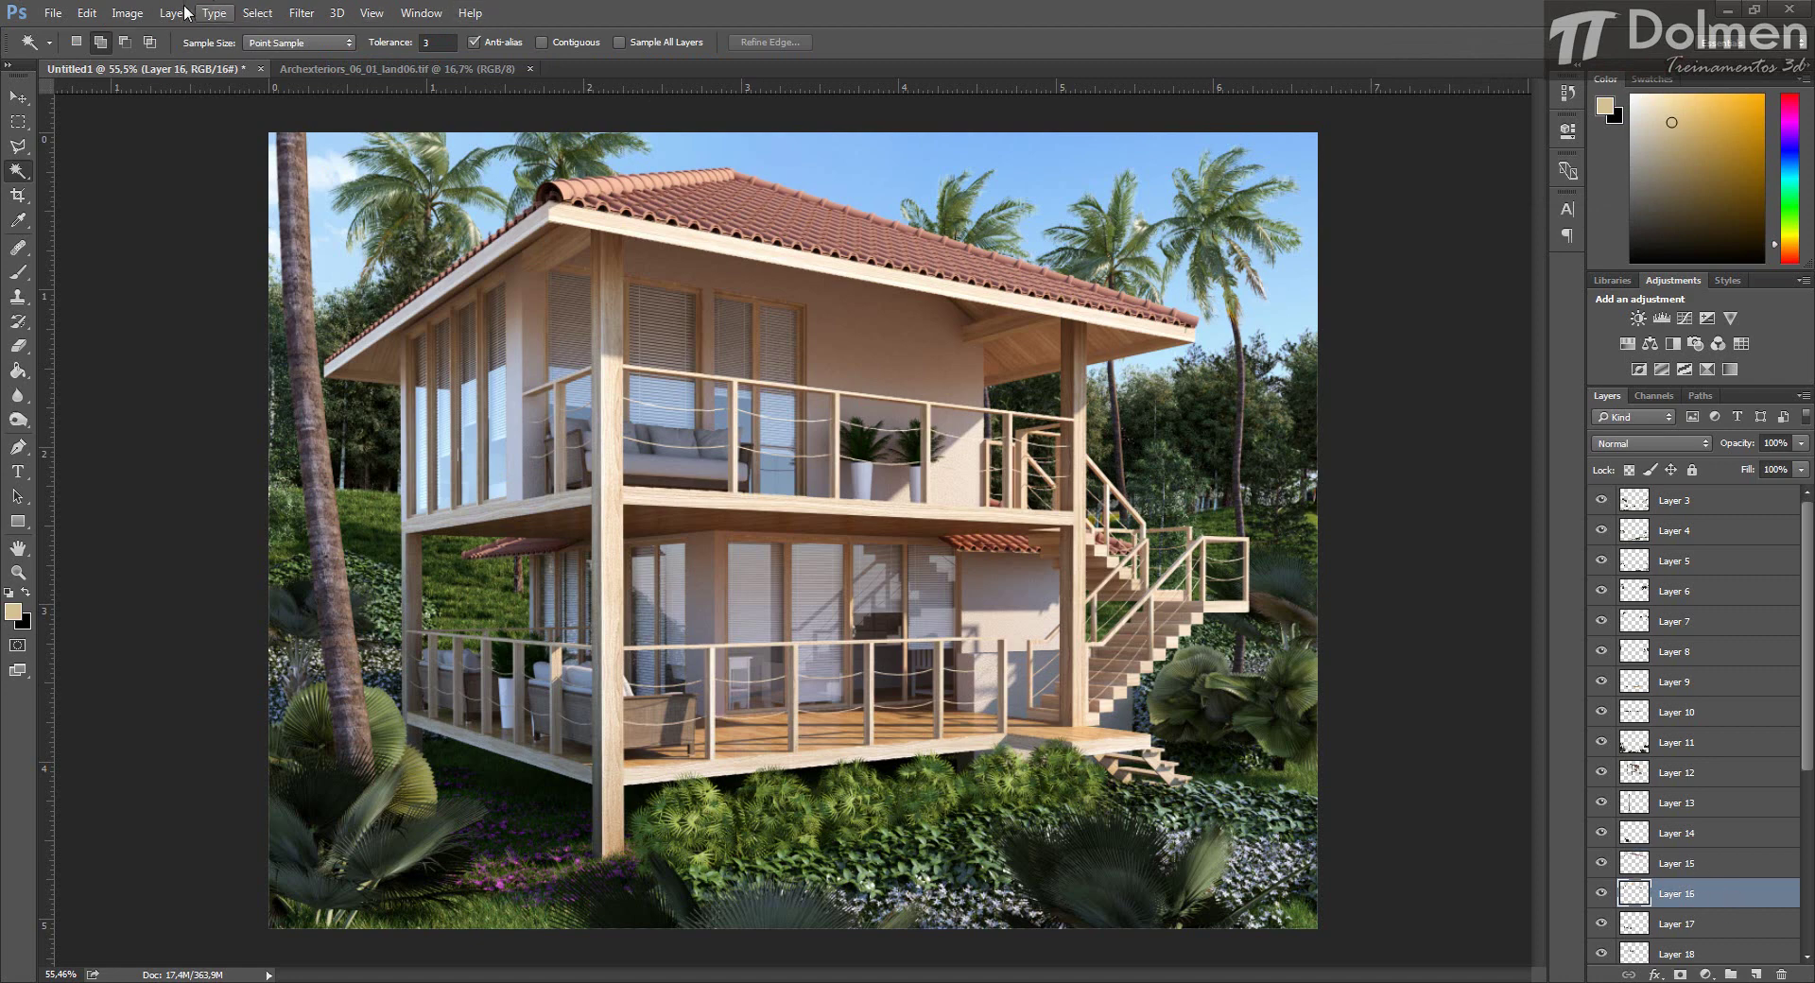
{"action": "left_click", "coordinate": [127, 12]}
{"action": "mouse_move", "coordinate": [215, 62]}
{"action": "left_click", "coordinate": [389, 62]}
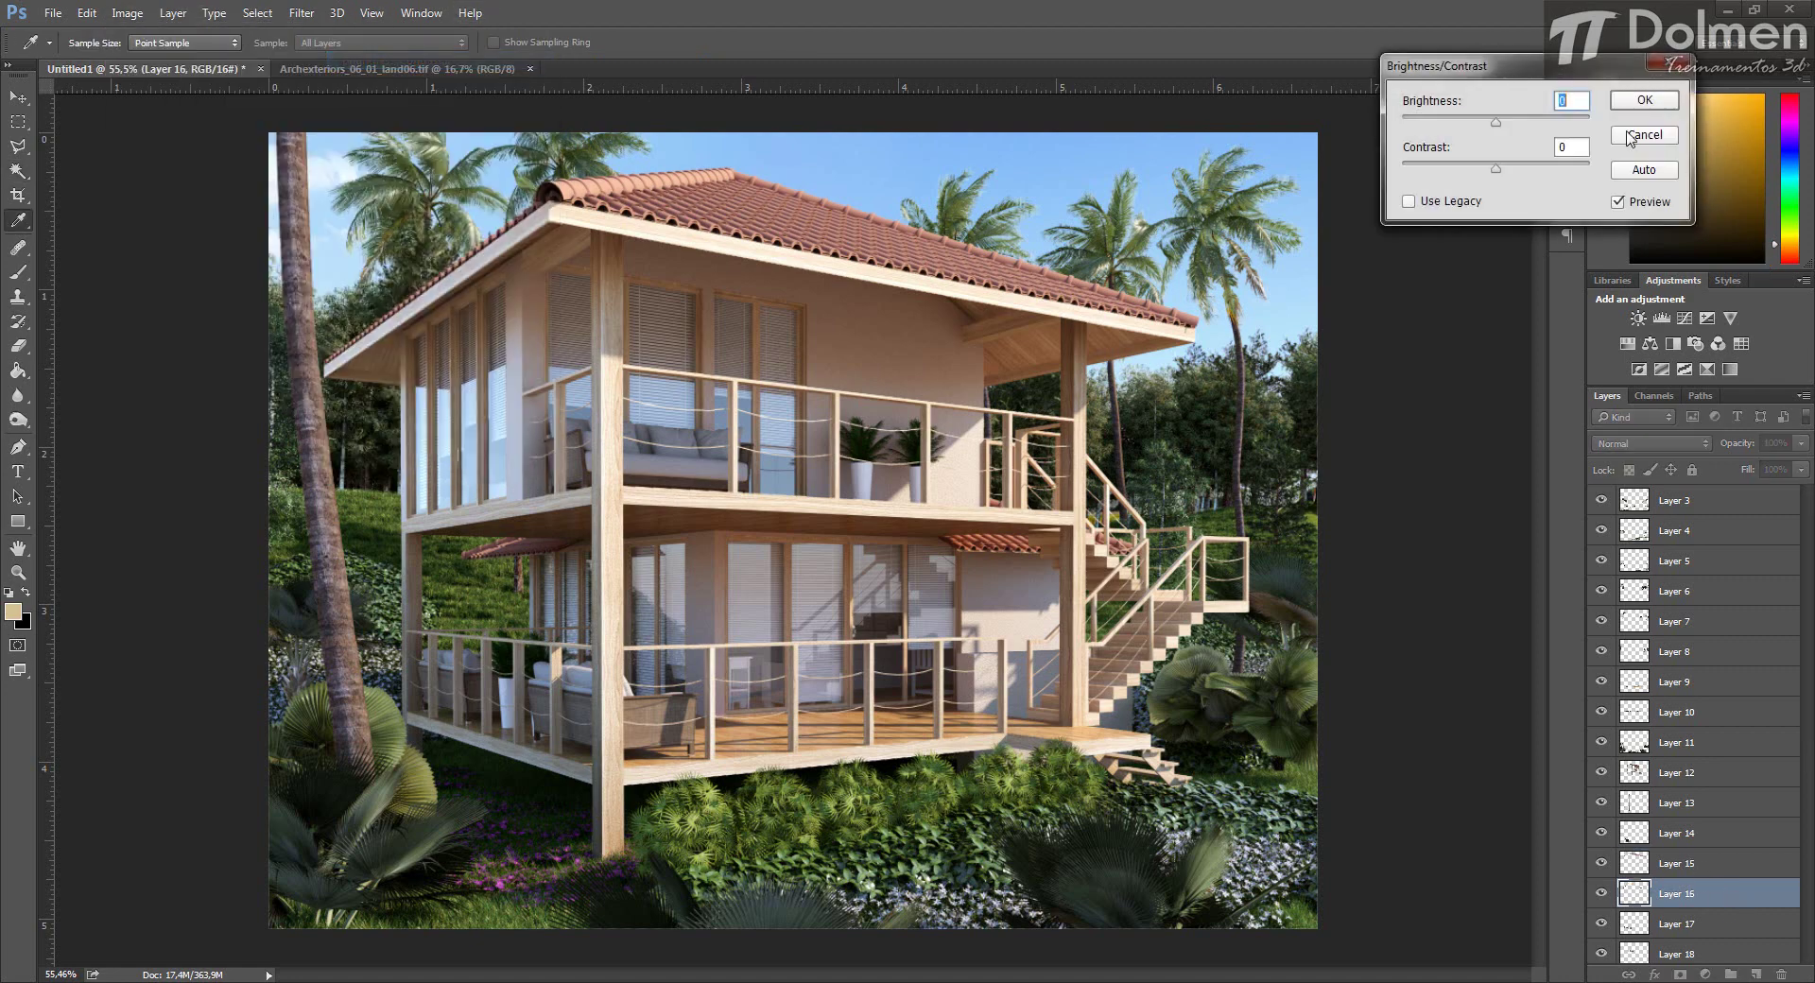
{"action": "left_click_drag", "start_coordinate": [1530, 126], "coordinate": [1531, 171]}
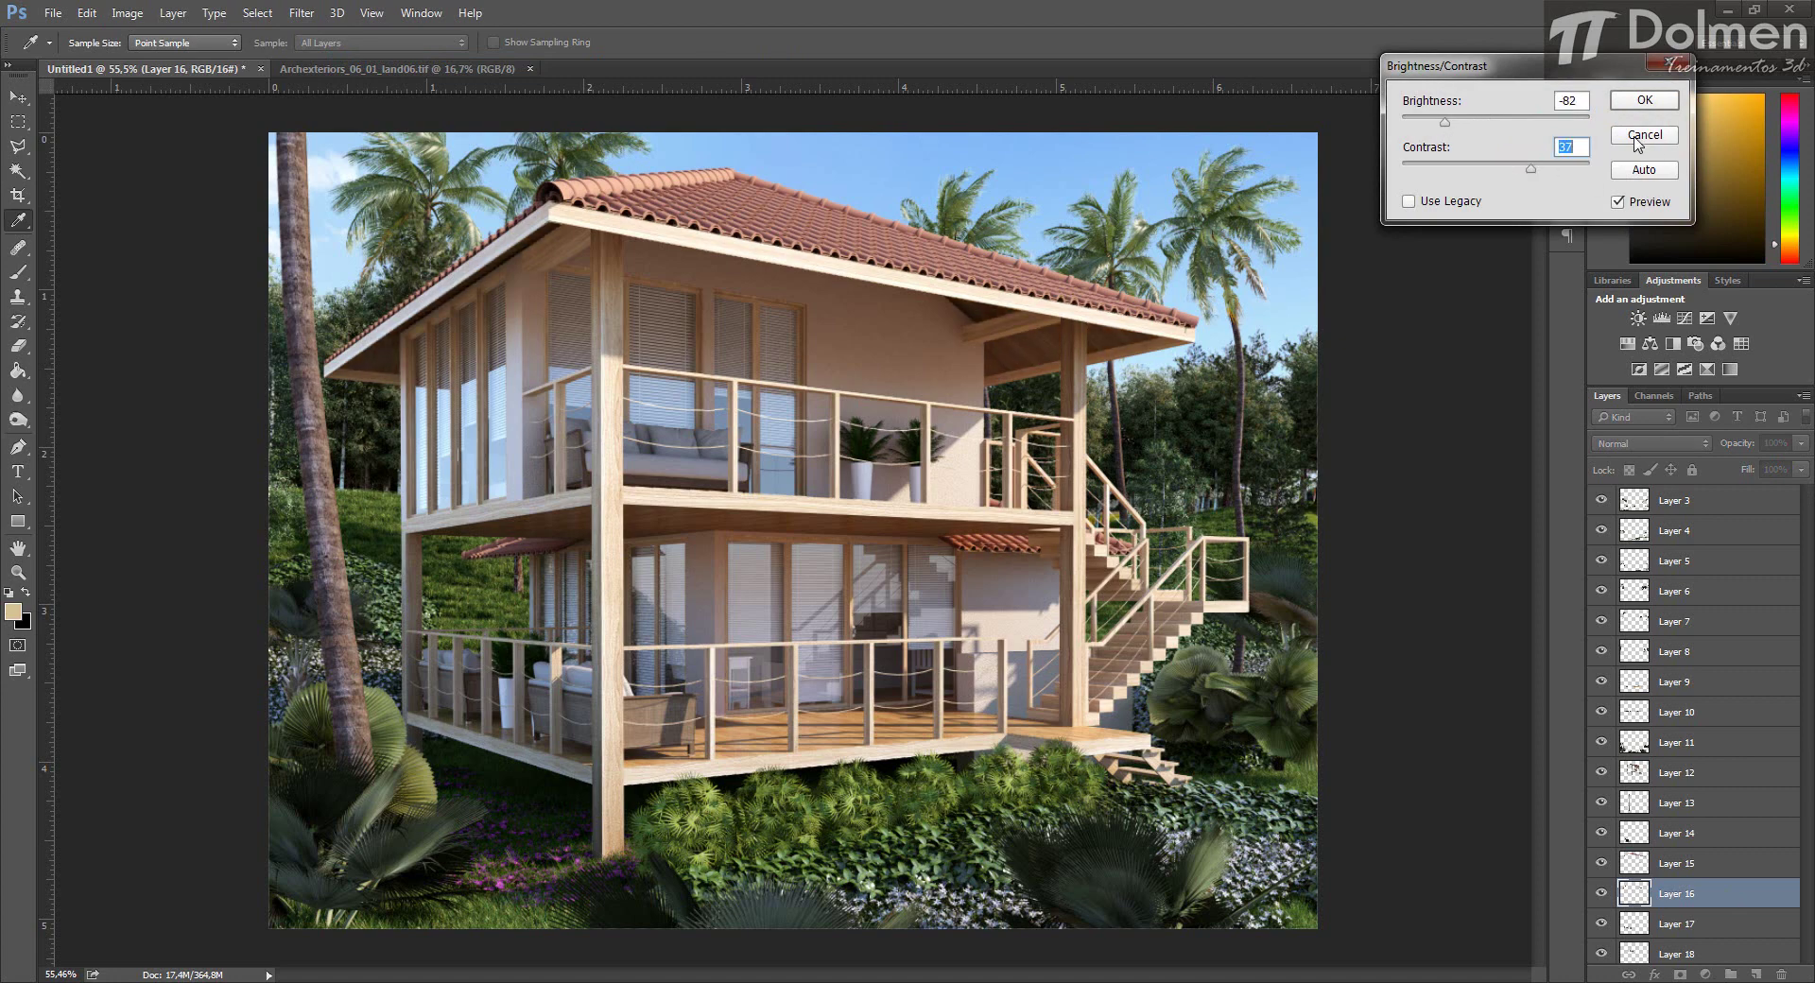
{"action": "left_click", "coordinate": [1644, 135]}
{"action": "key", "text": "w"}
Apply a Brightness/Contrast adjustment to Layer 17 with brightness 15 and contrast 77, comparing it with the original first.
{"action": "scroll", "coordinate": [1702, 644], "scroll_direction": "down", "scroll_amount": 5}
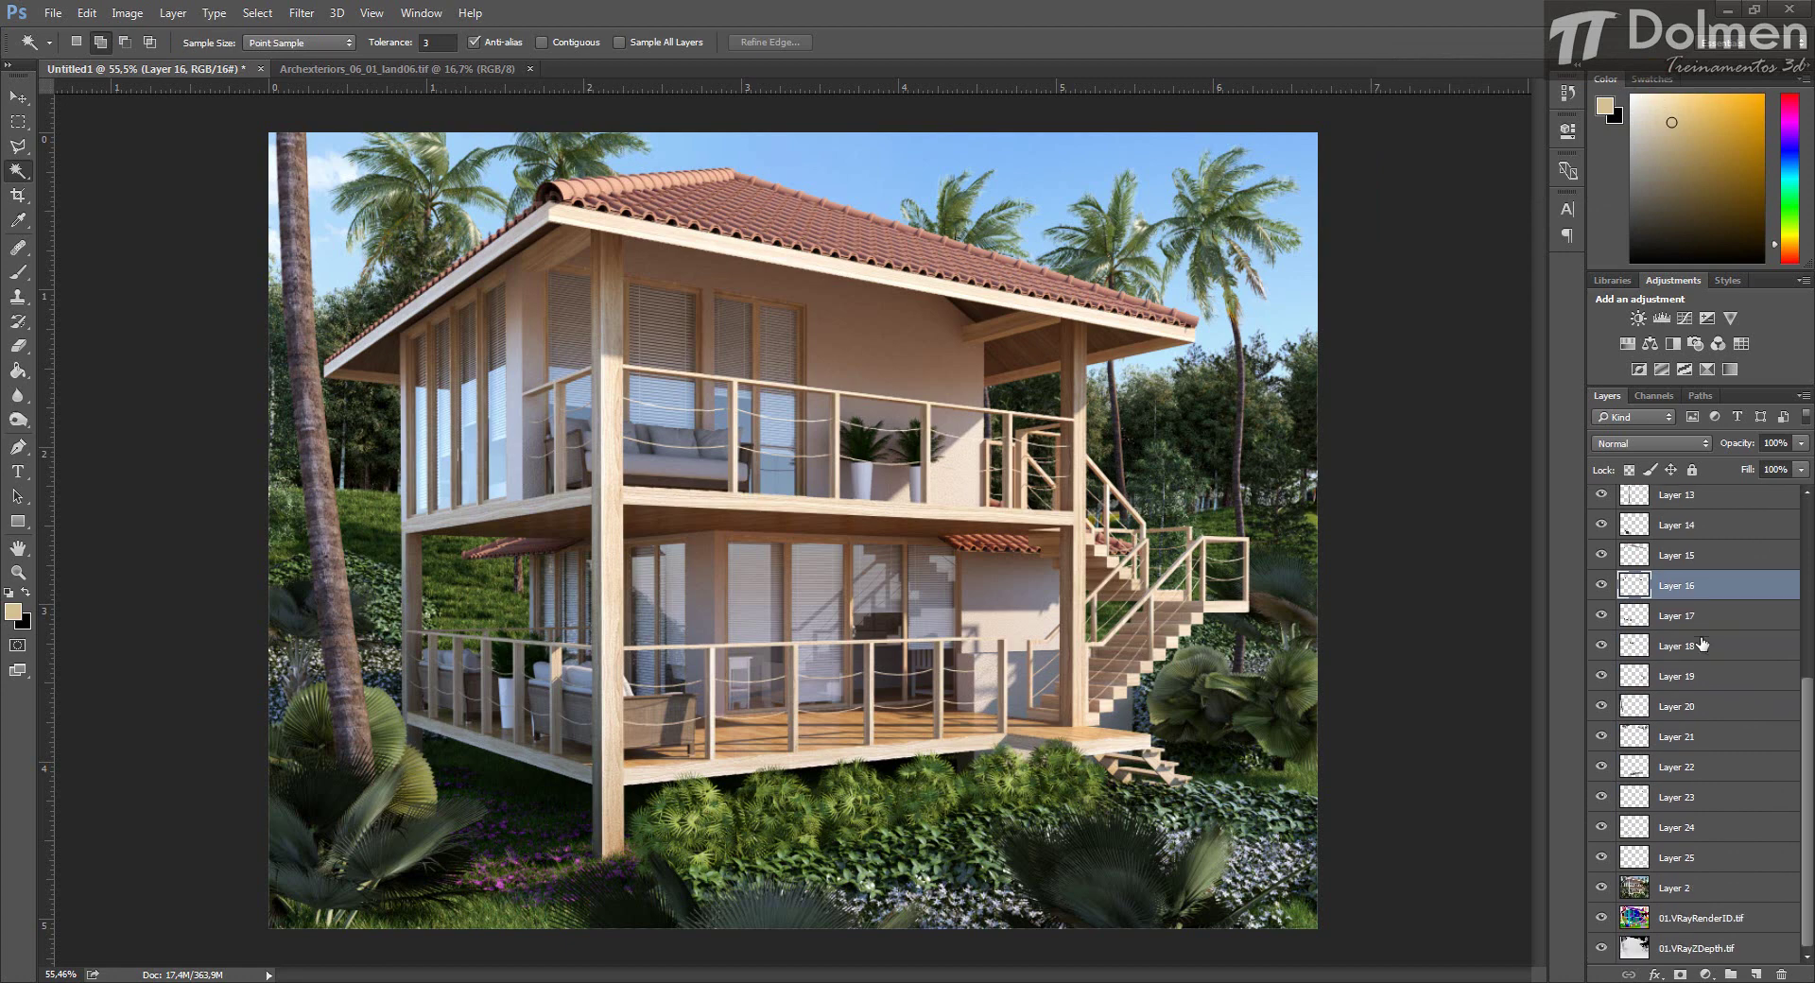
{"action": "left_click", "coordinate": [1692, 619]}
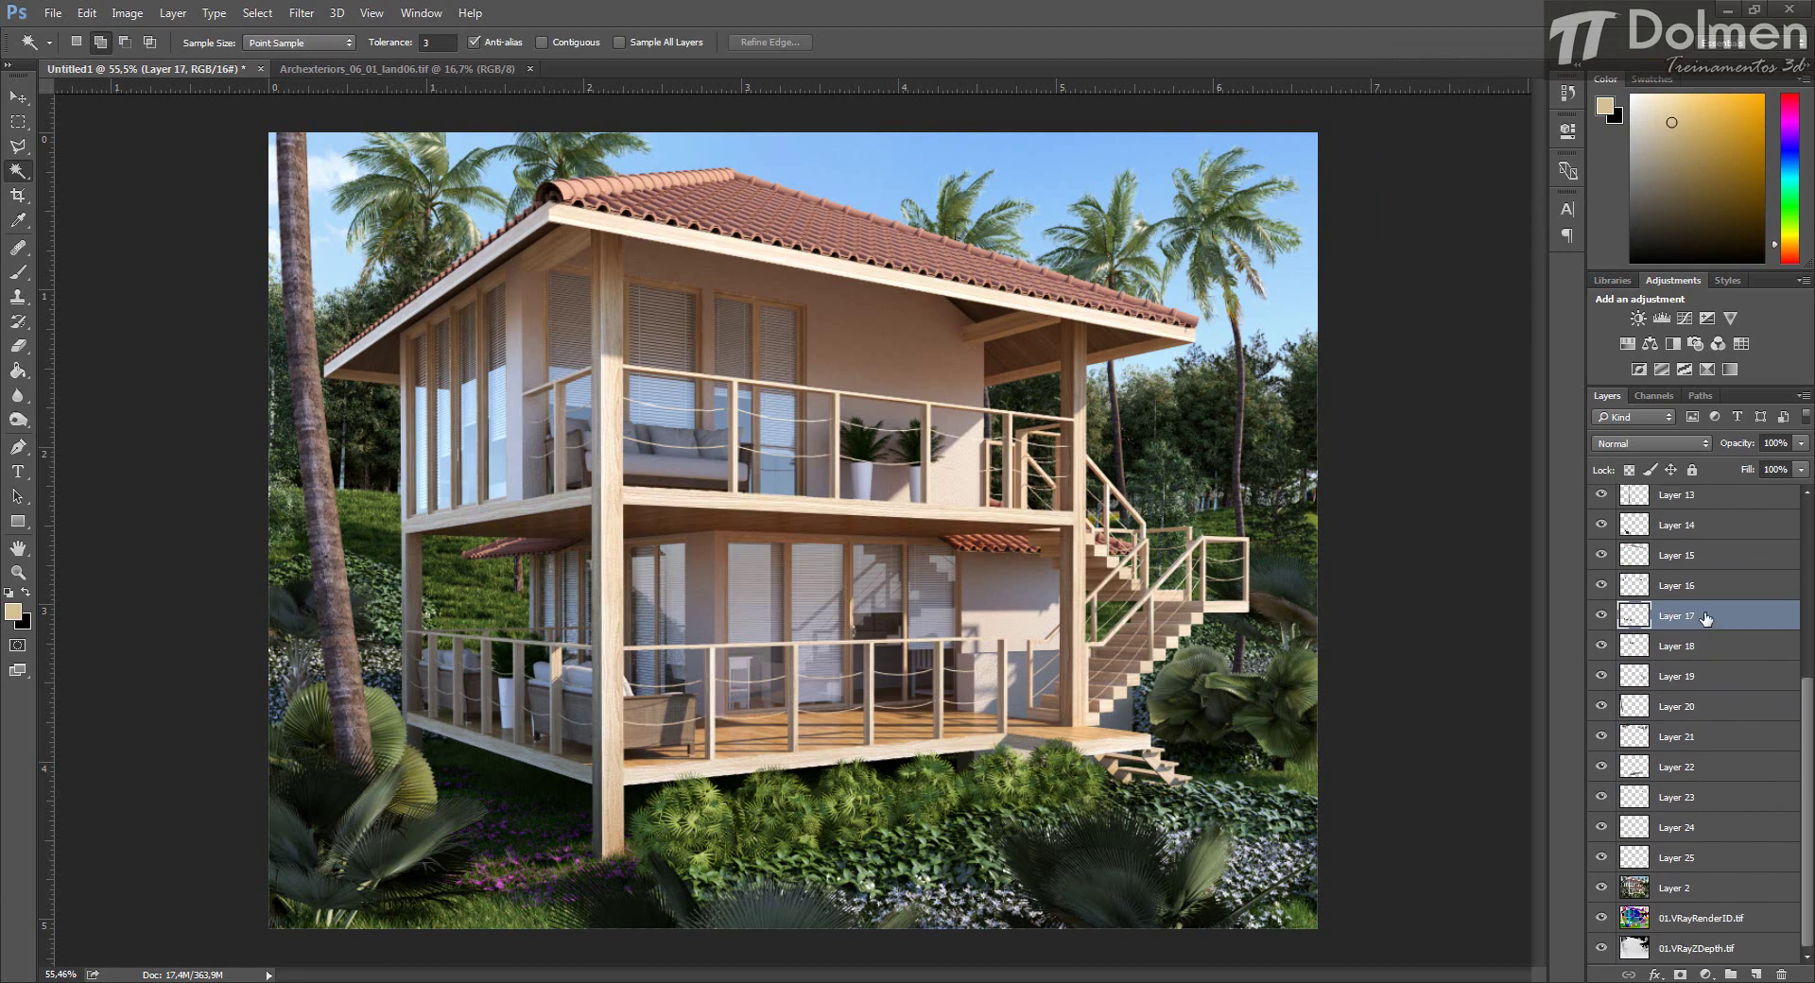
{"action": "left_click", "coordinate": [126, 13]}
{"action": "mouse_move", "coordinate": [141, 62]}
{"action": "left_click", "coordinate": [378, 59]}
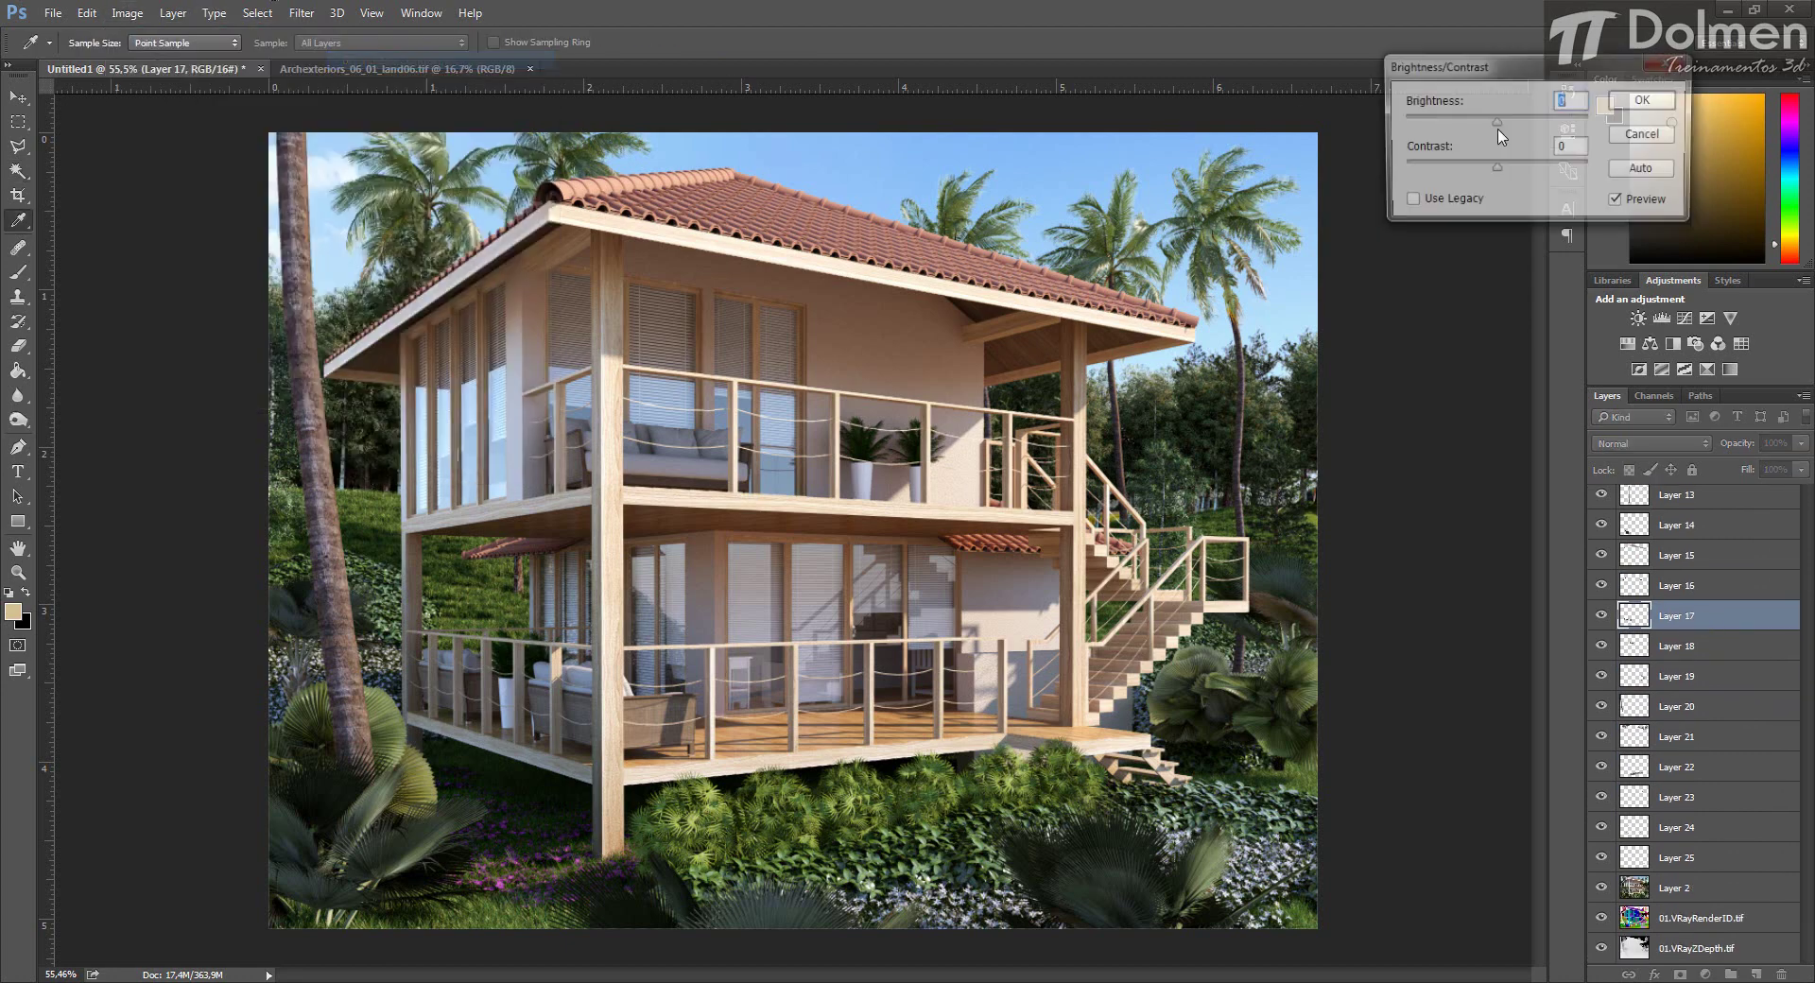
{"action": "left_click_drag", "start_coordinate": [1497, 120], "coordinate": [1570, 172]}
{"action": "left_click", "coordinate": [1618, 203]}
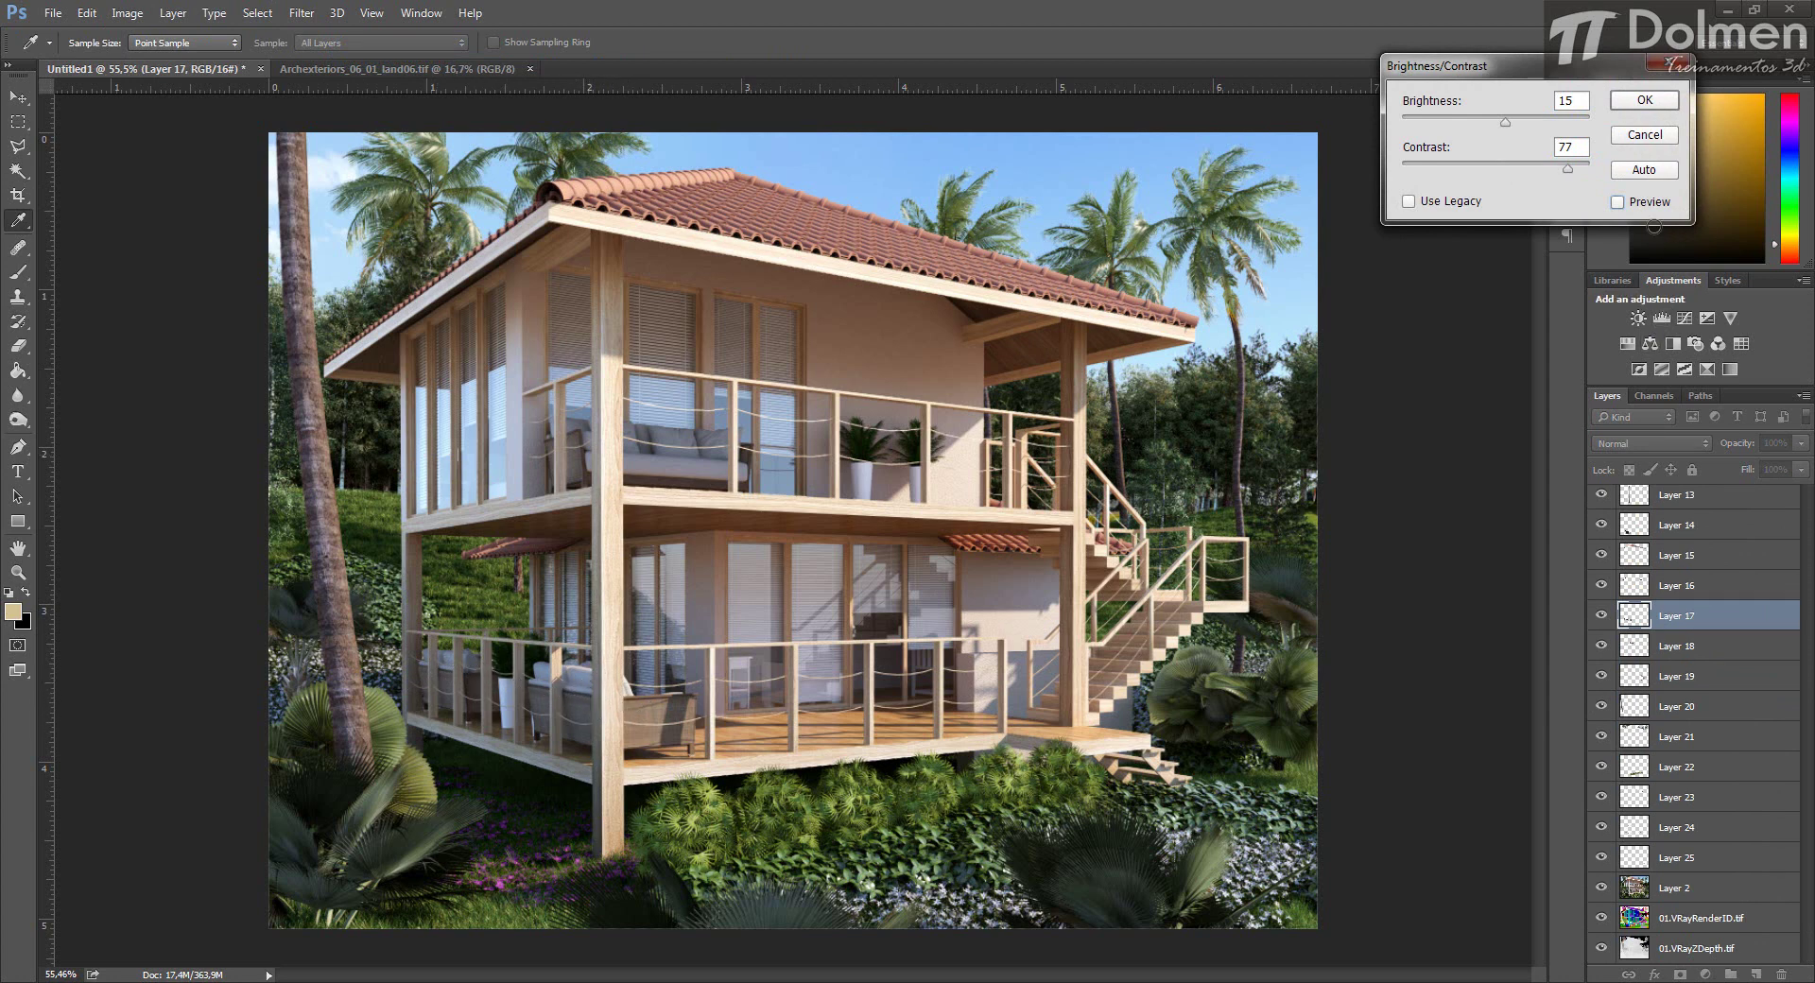
{"action": "left_click", "coordinate": [1617, 204]}
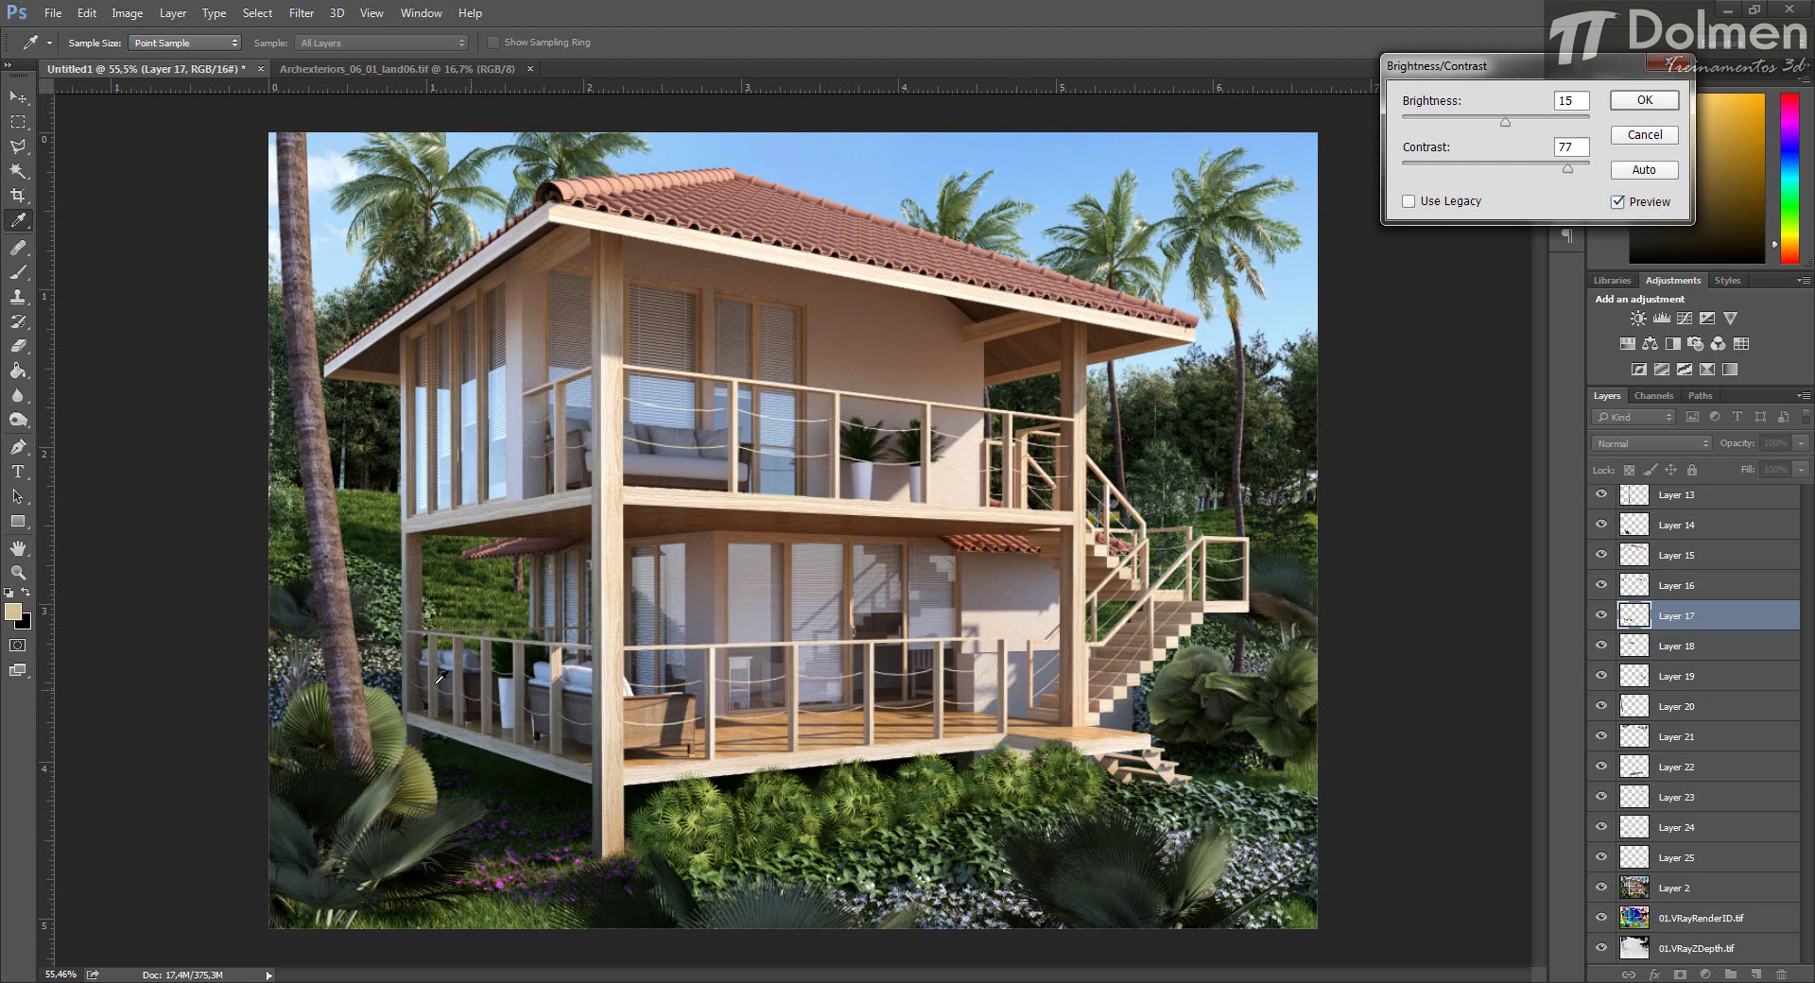
{"action": "left_click", "coordinate": [1645, 101]}
Start a Brightness/Contrast adjustment on Layer 18 with brightness 65 and contrast 82, and compare the preview with the original.
{"action": "left_click", "coordinate": [1682, 646]}
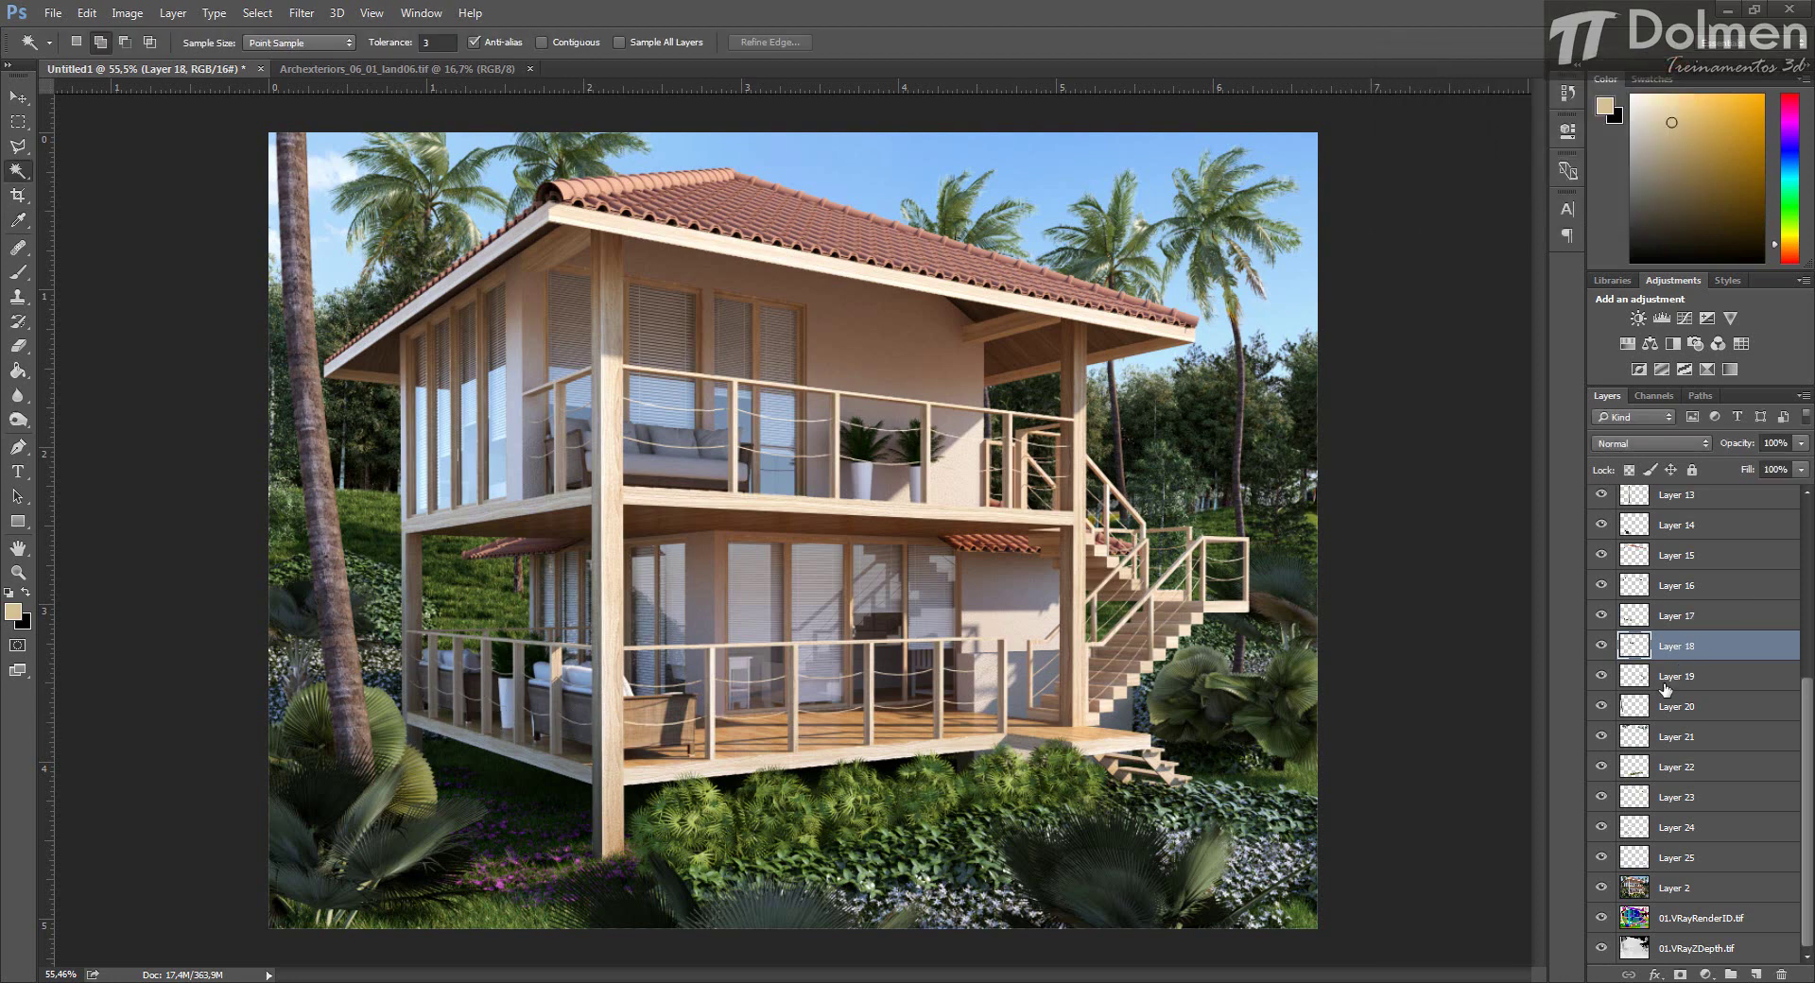
{"action": "left_click", "coordinate": [127, 12]}
{"action": "mouse_move", "coordinate": [172, 67]}
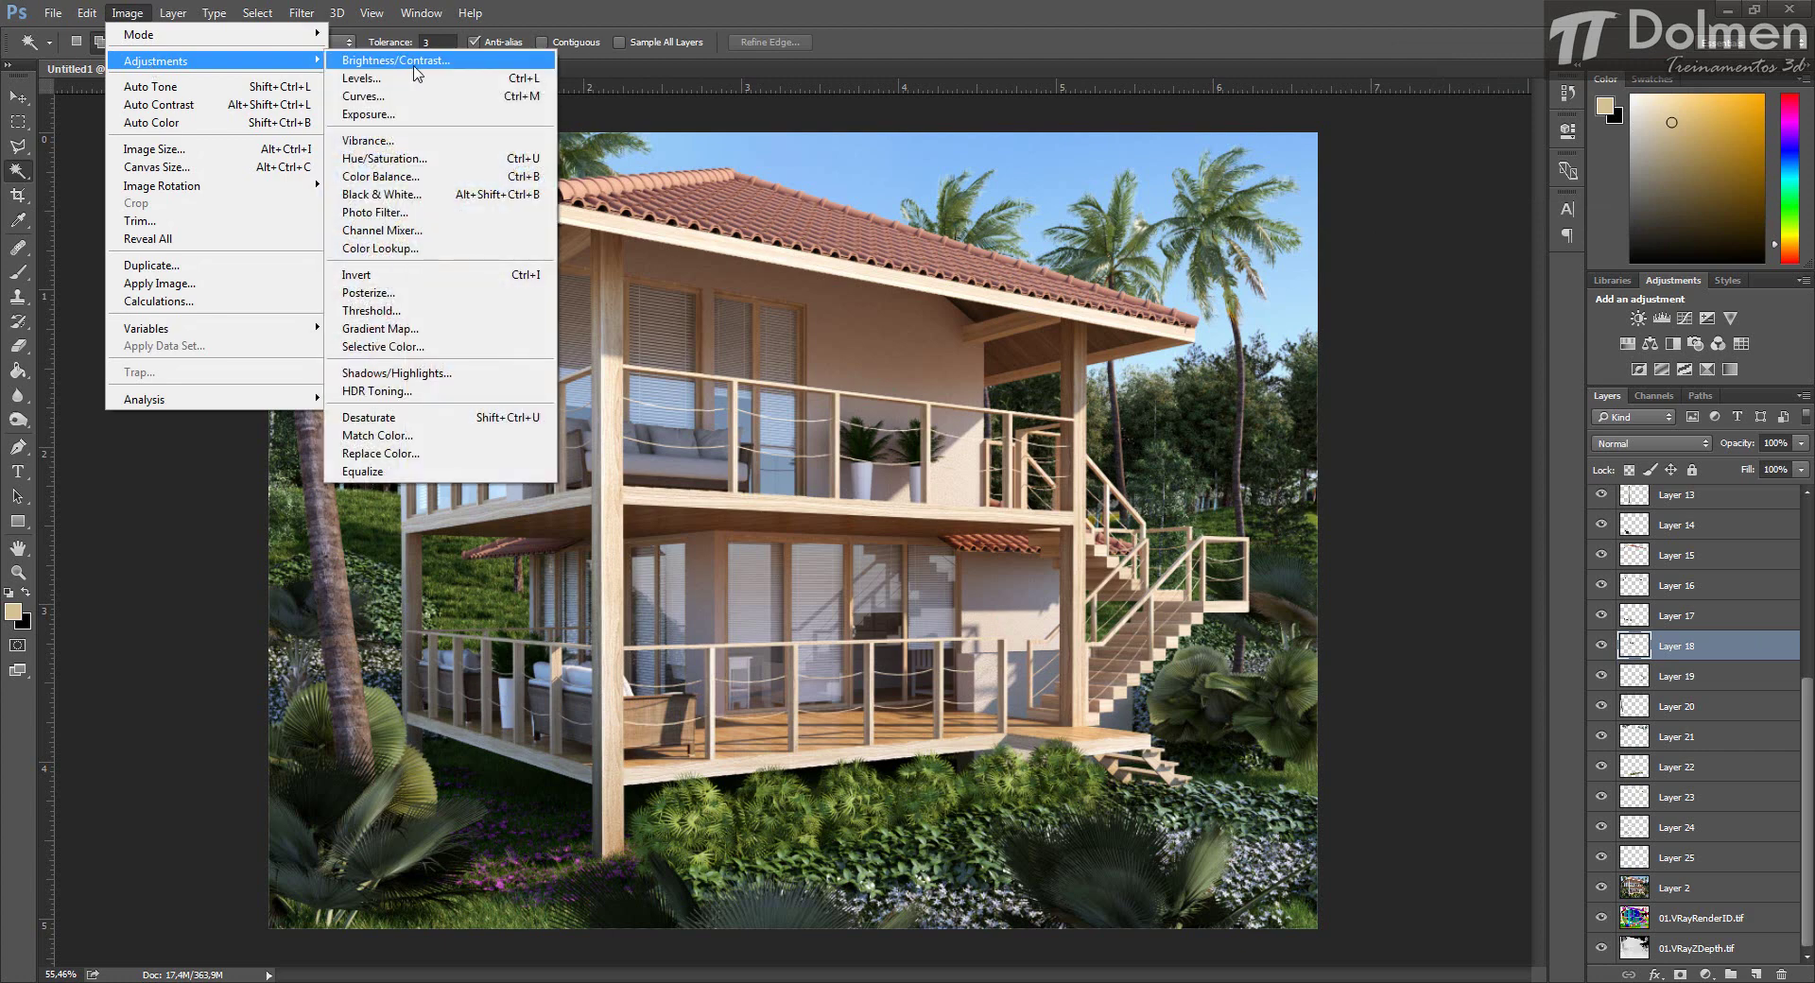
{"action": "left_click", "coordinate": [416, 62]}
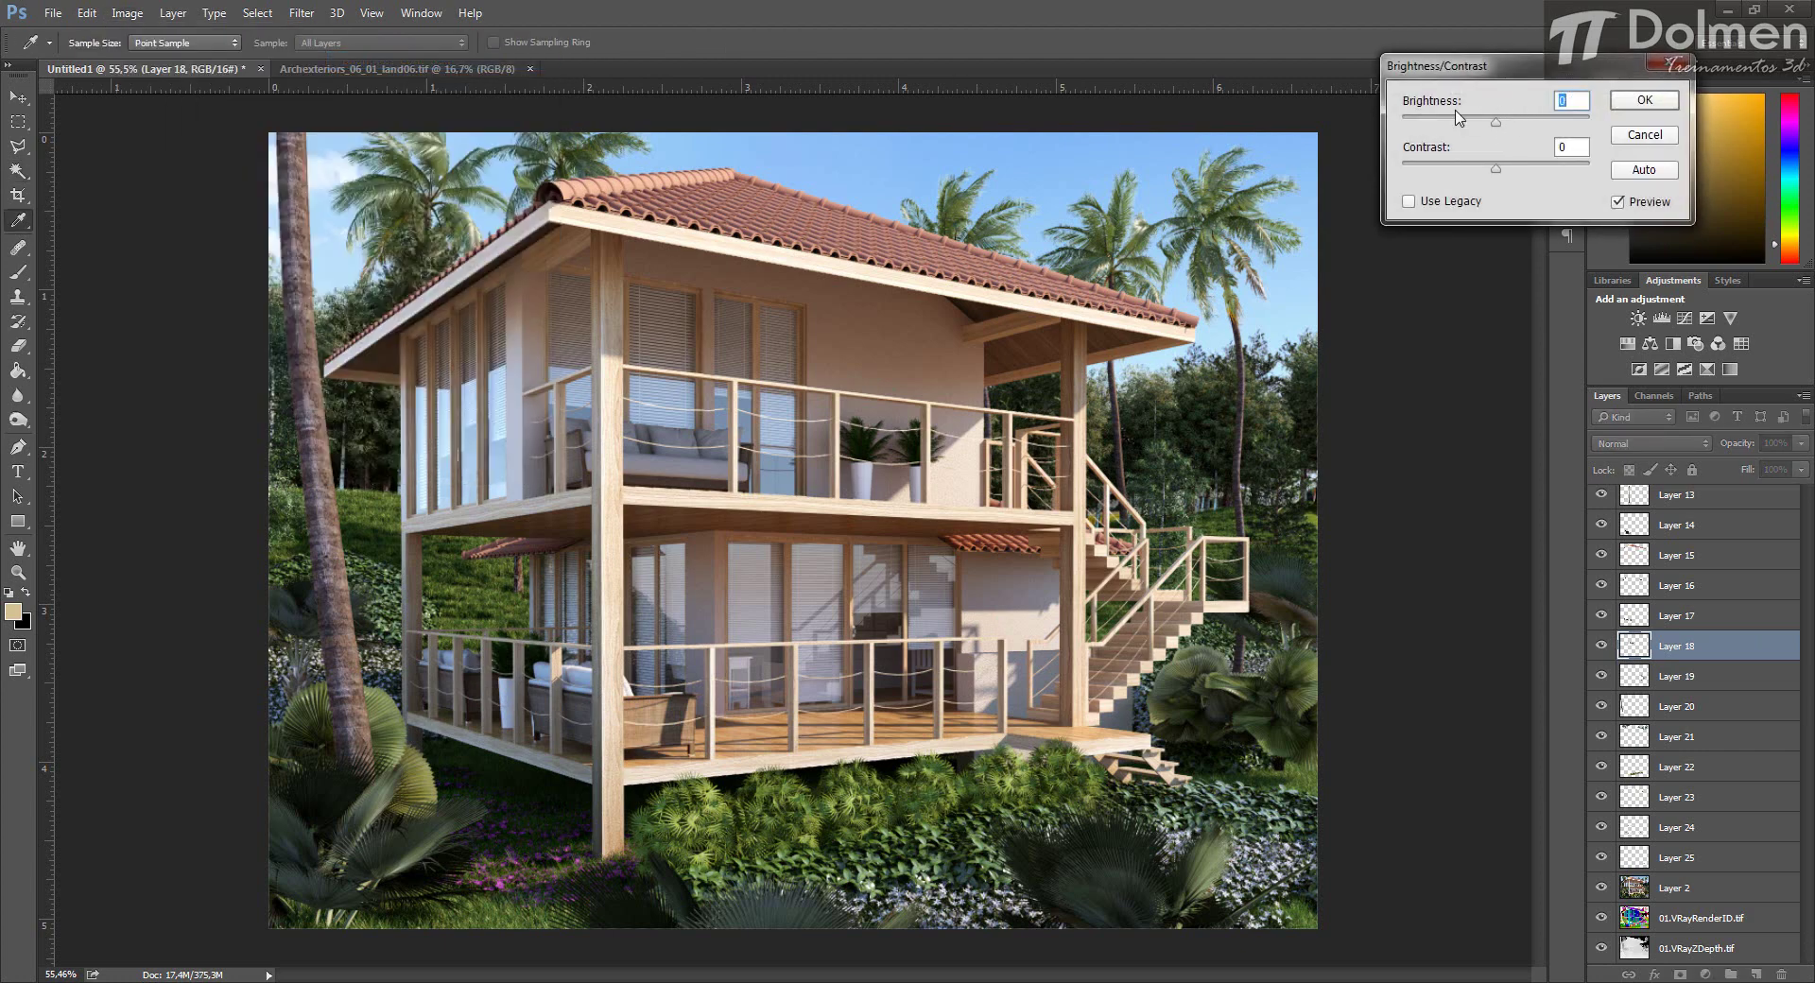
{"action": "left_click_drag", "start_coordinate": [1497, 121], "coordinate": [1538, 117]}
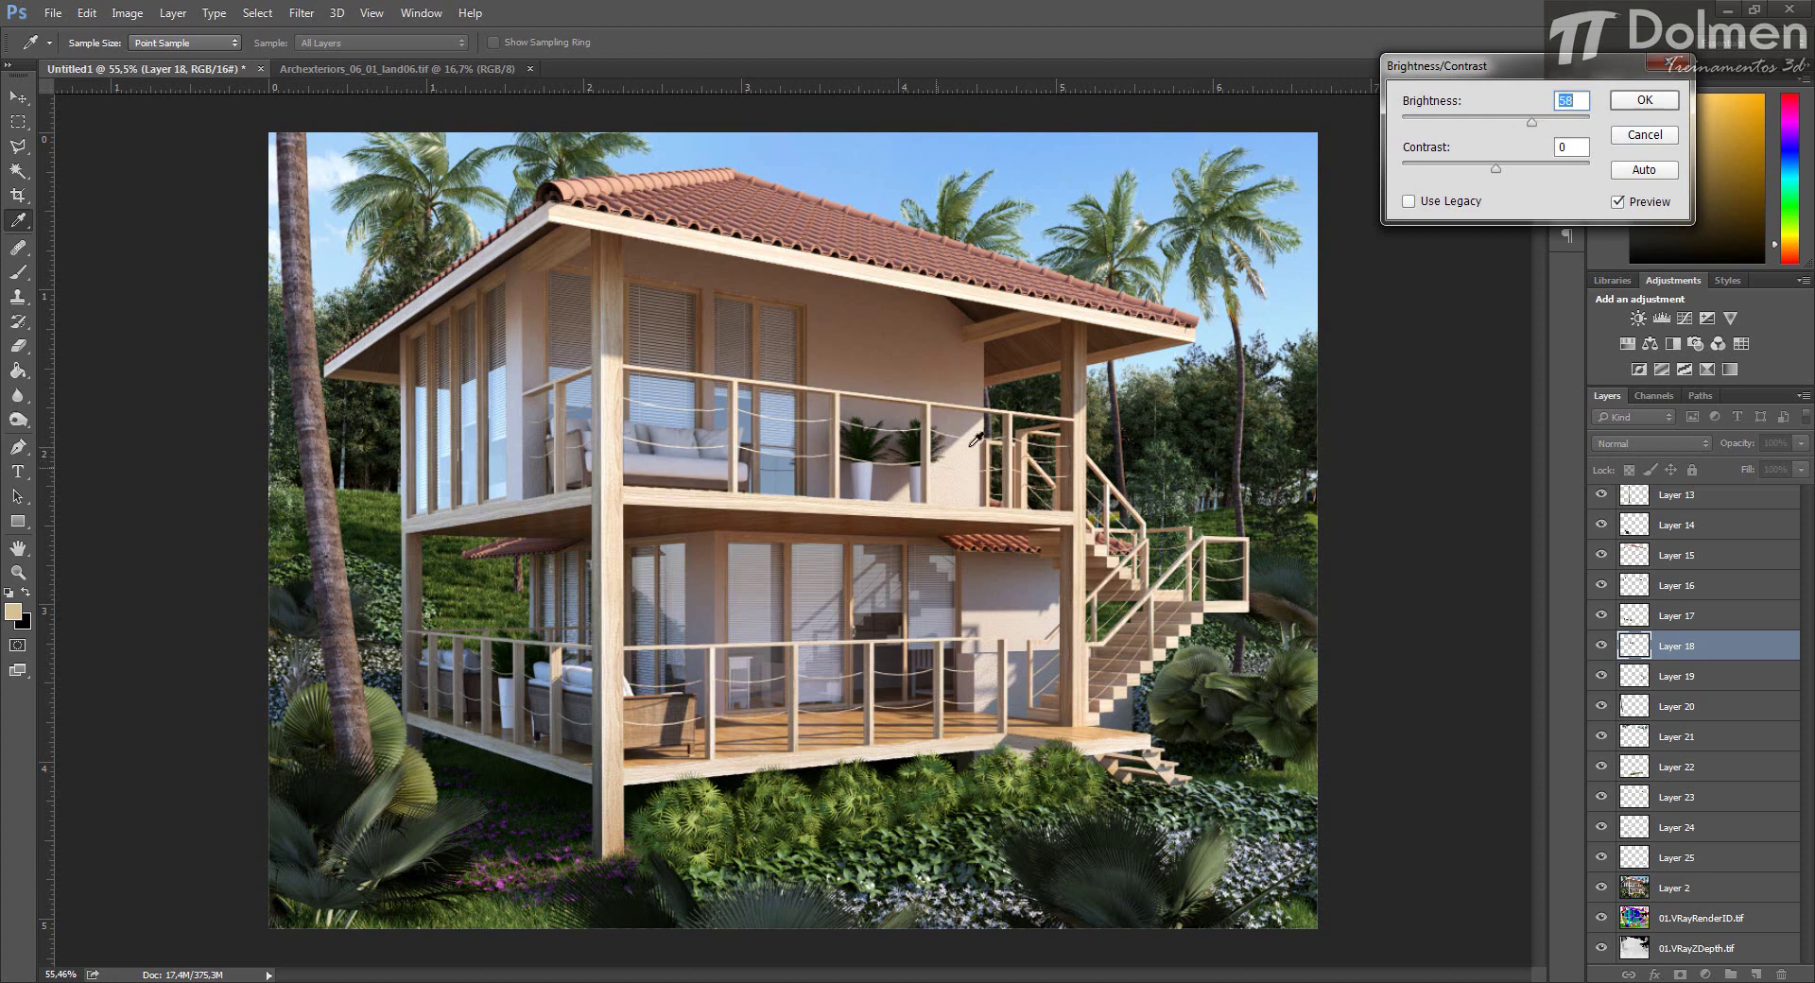
{"action": "left_click", "coordinate": [1617, 201]}
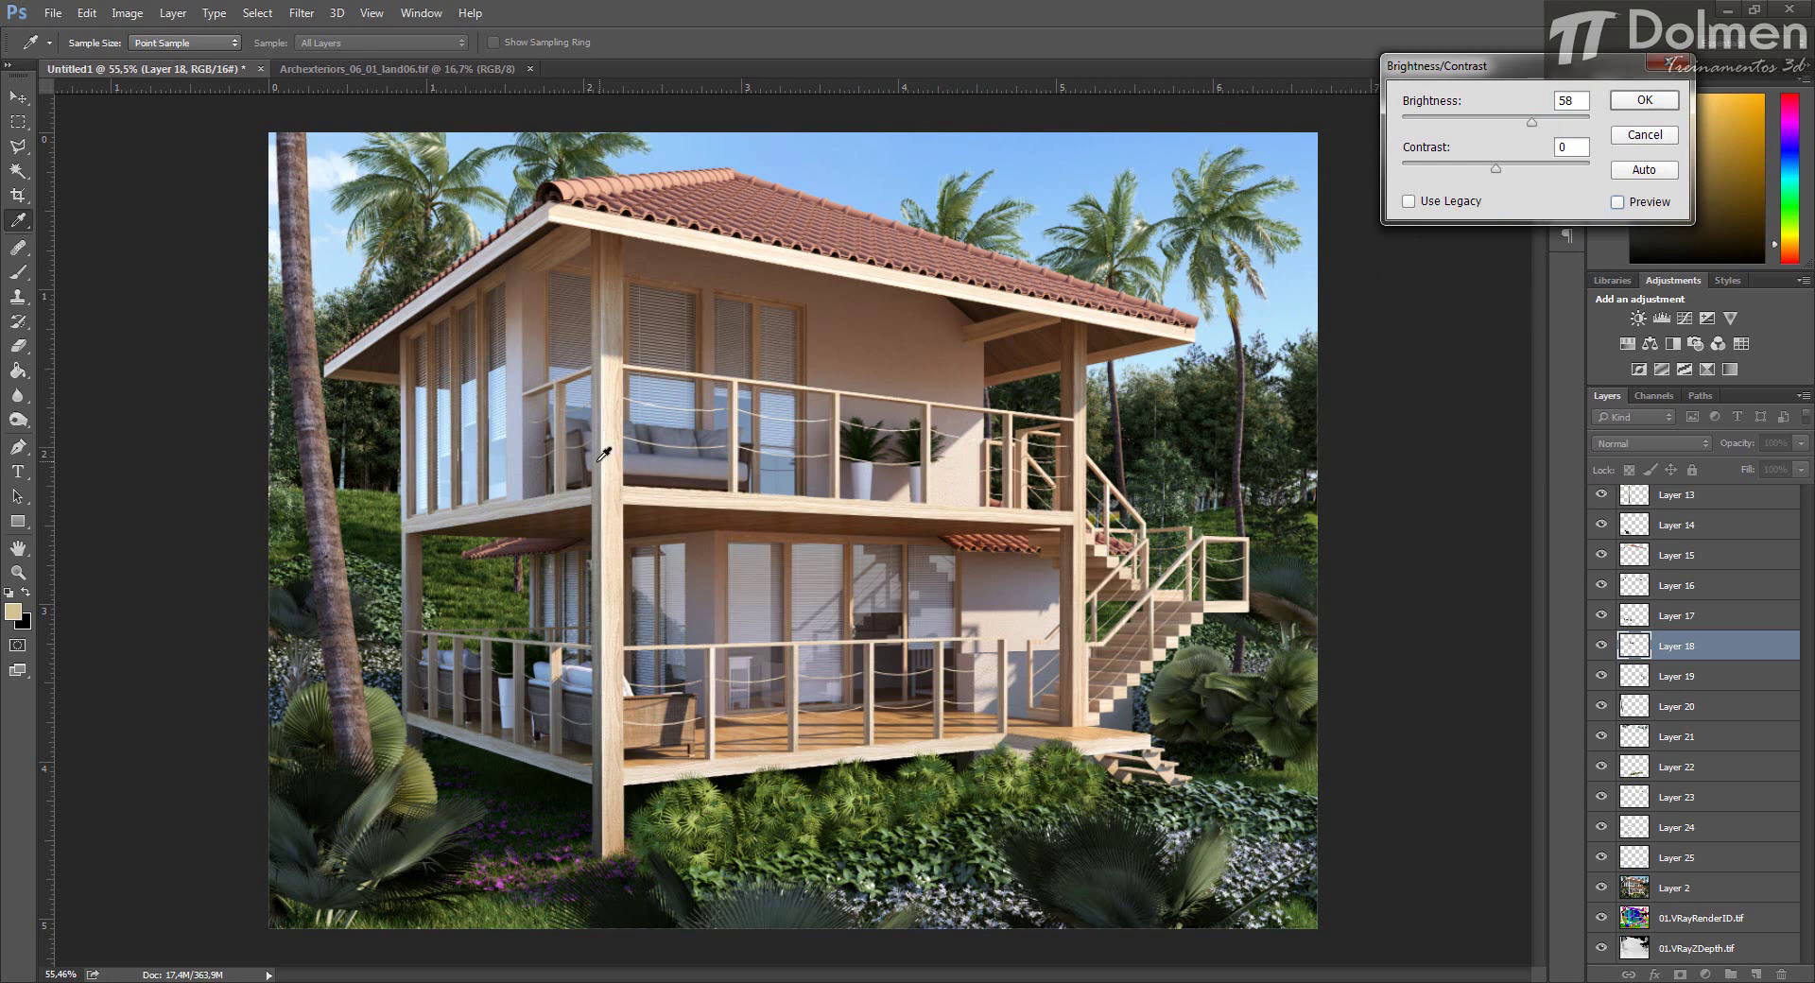
{"action": "left_click", "coordinate": [1617, 203]}
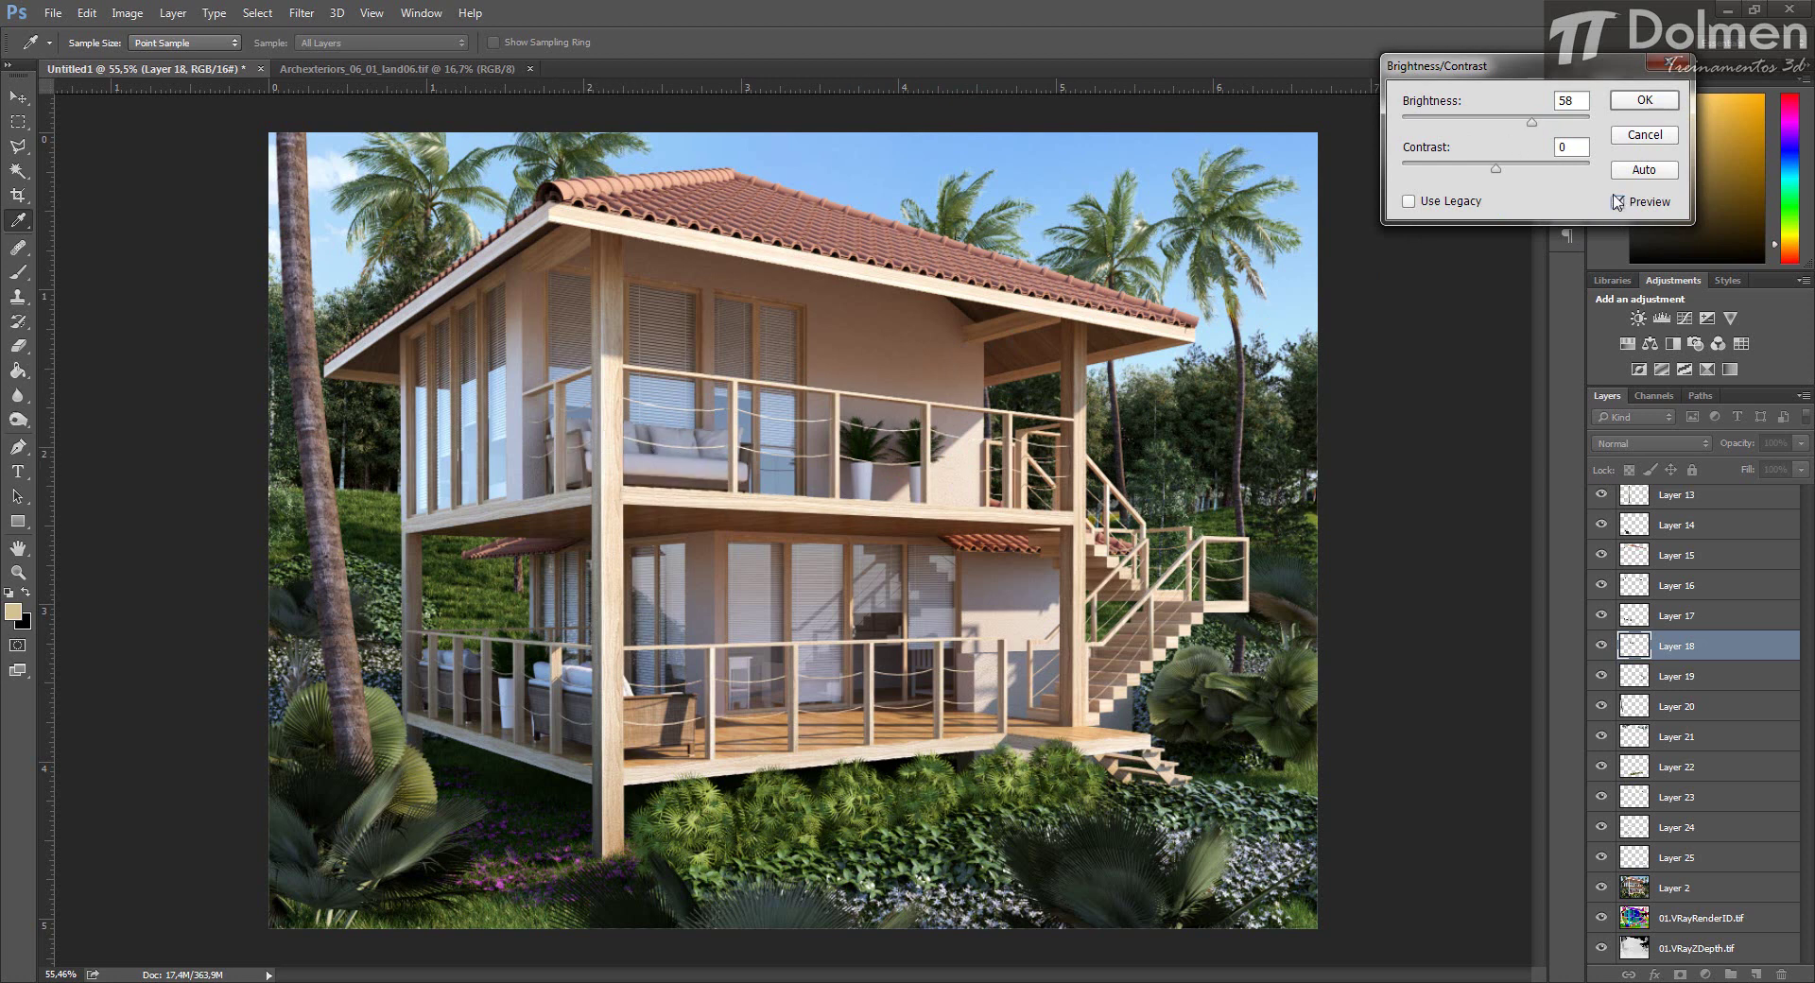
{"action": "left_click_drag", "start_coordinate": [1533, 121], "coordinate": [1576, 110]}
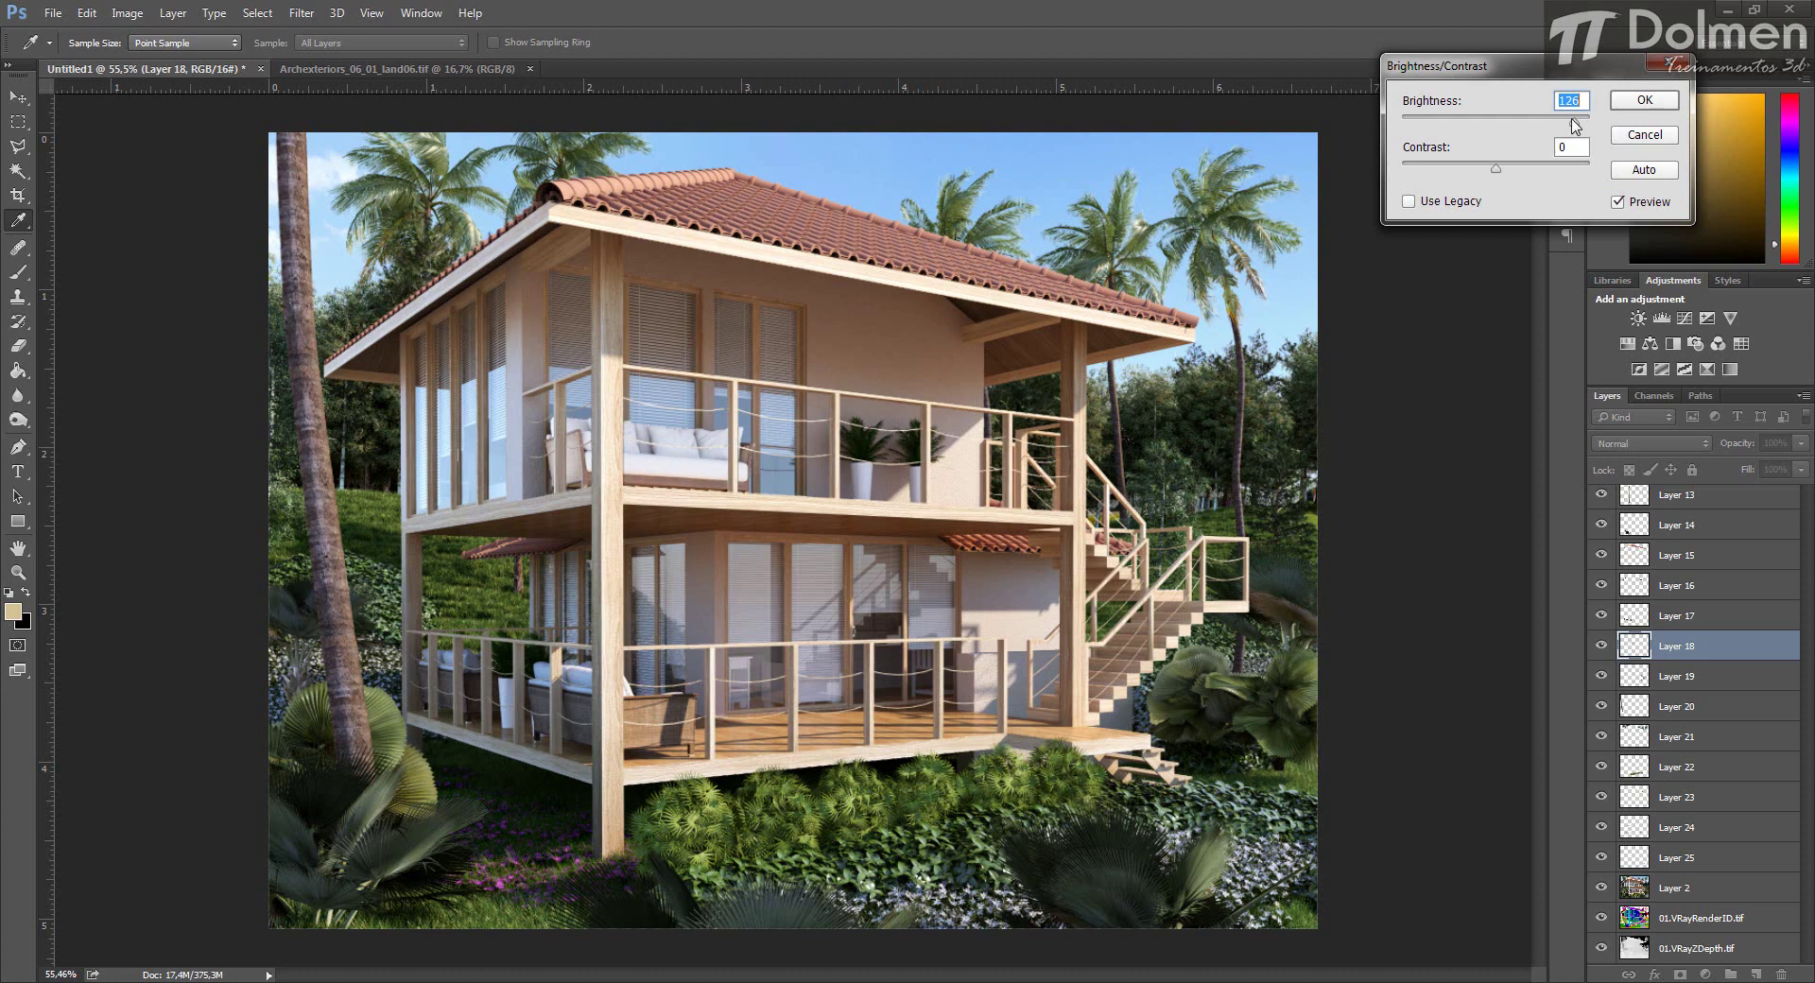
{"action": "left_click_drag", "start_coordinate": [1575, 126], "coordinate": [1577, 167]}
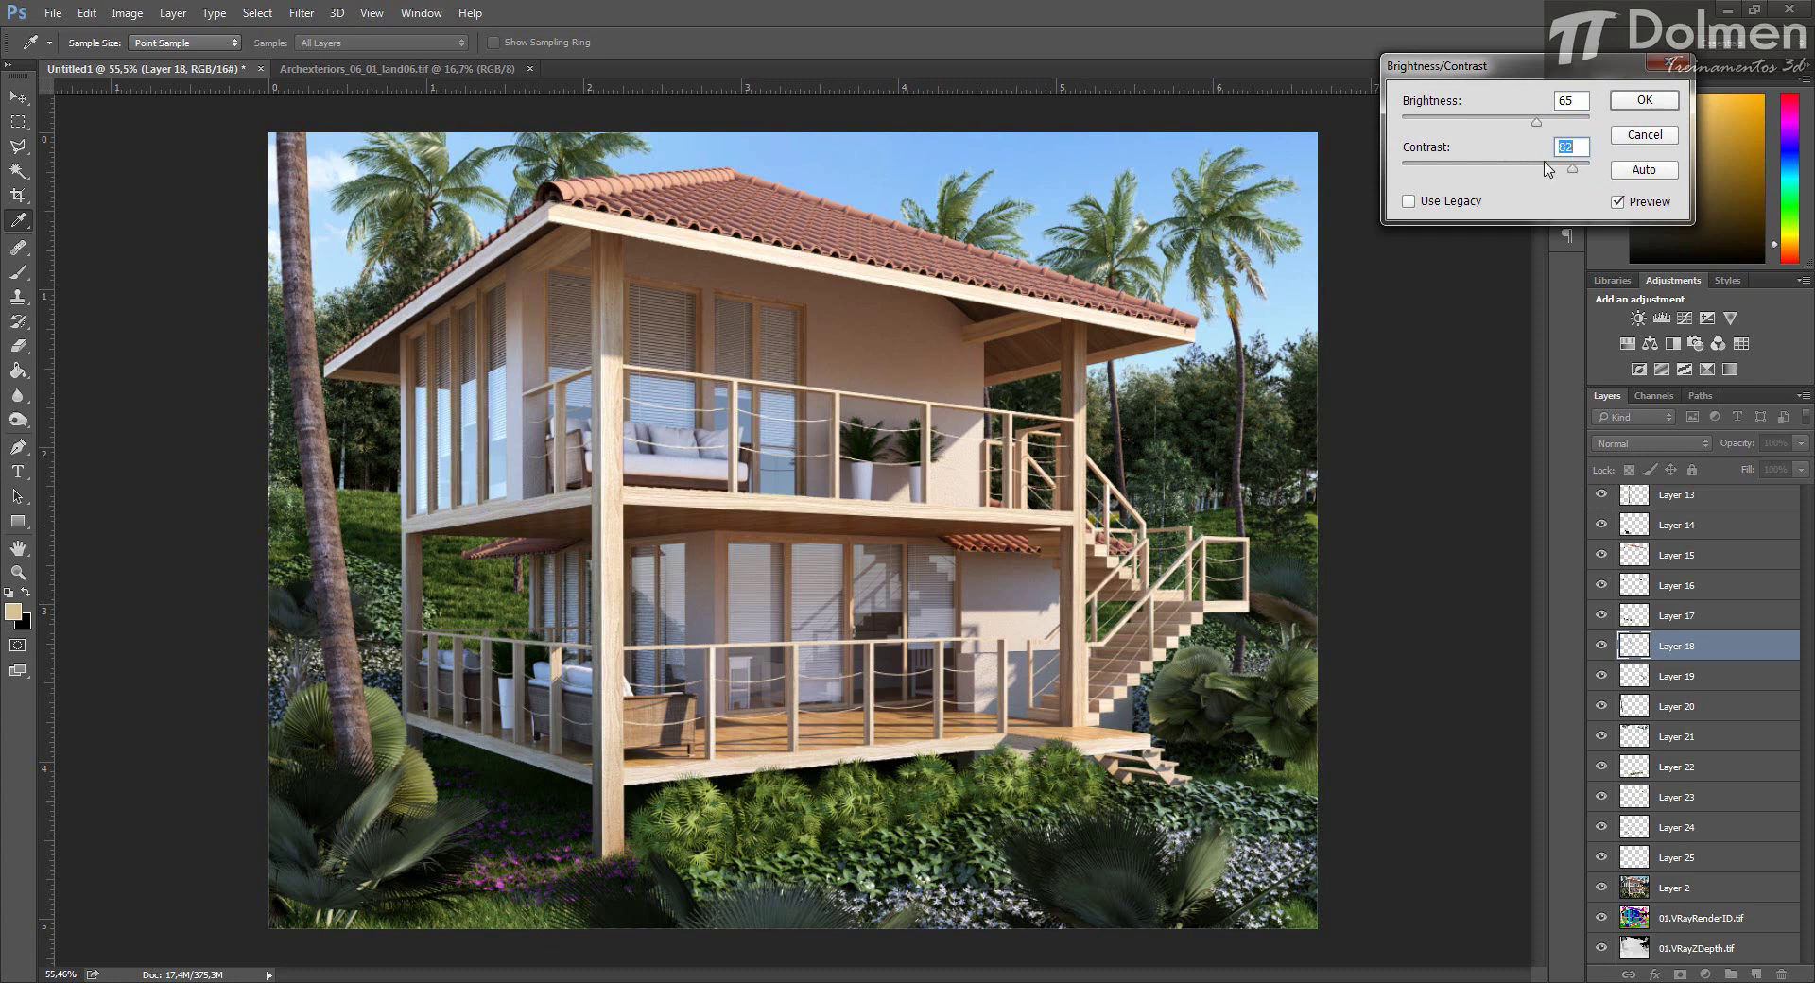
{"action": "left_click", "coordinate": [1617, 202]}
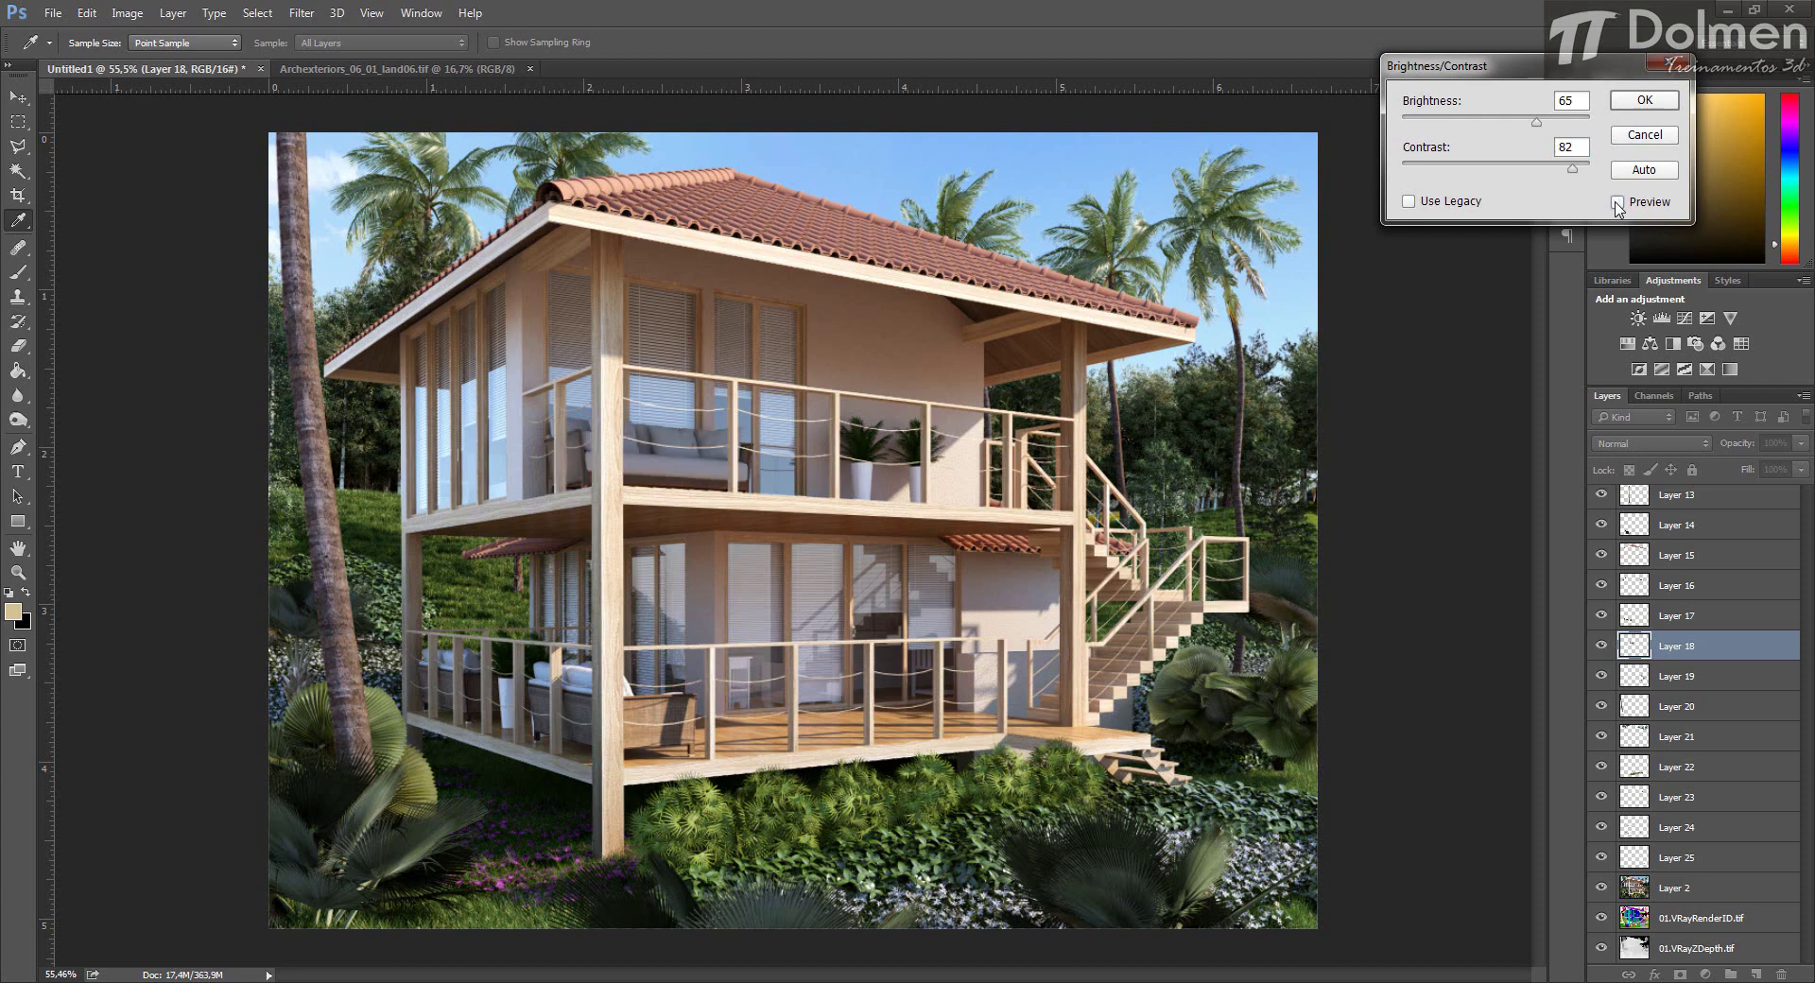
{"action": "left_click", "coordinate": [1617, 202]}
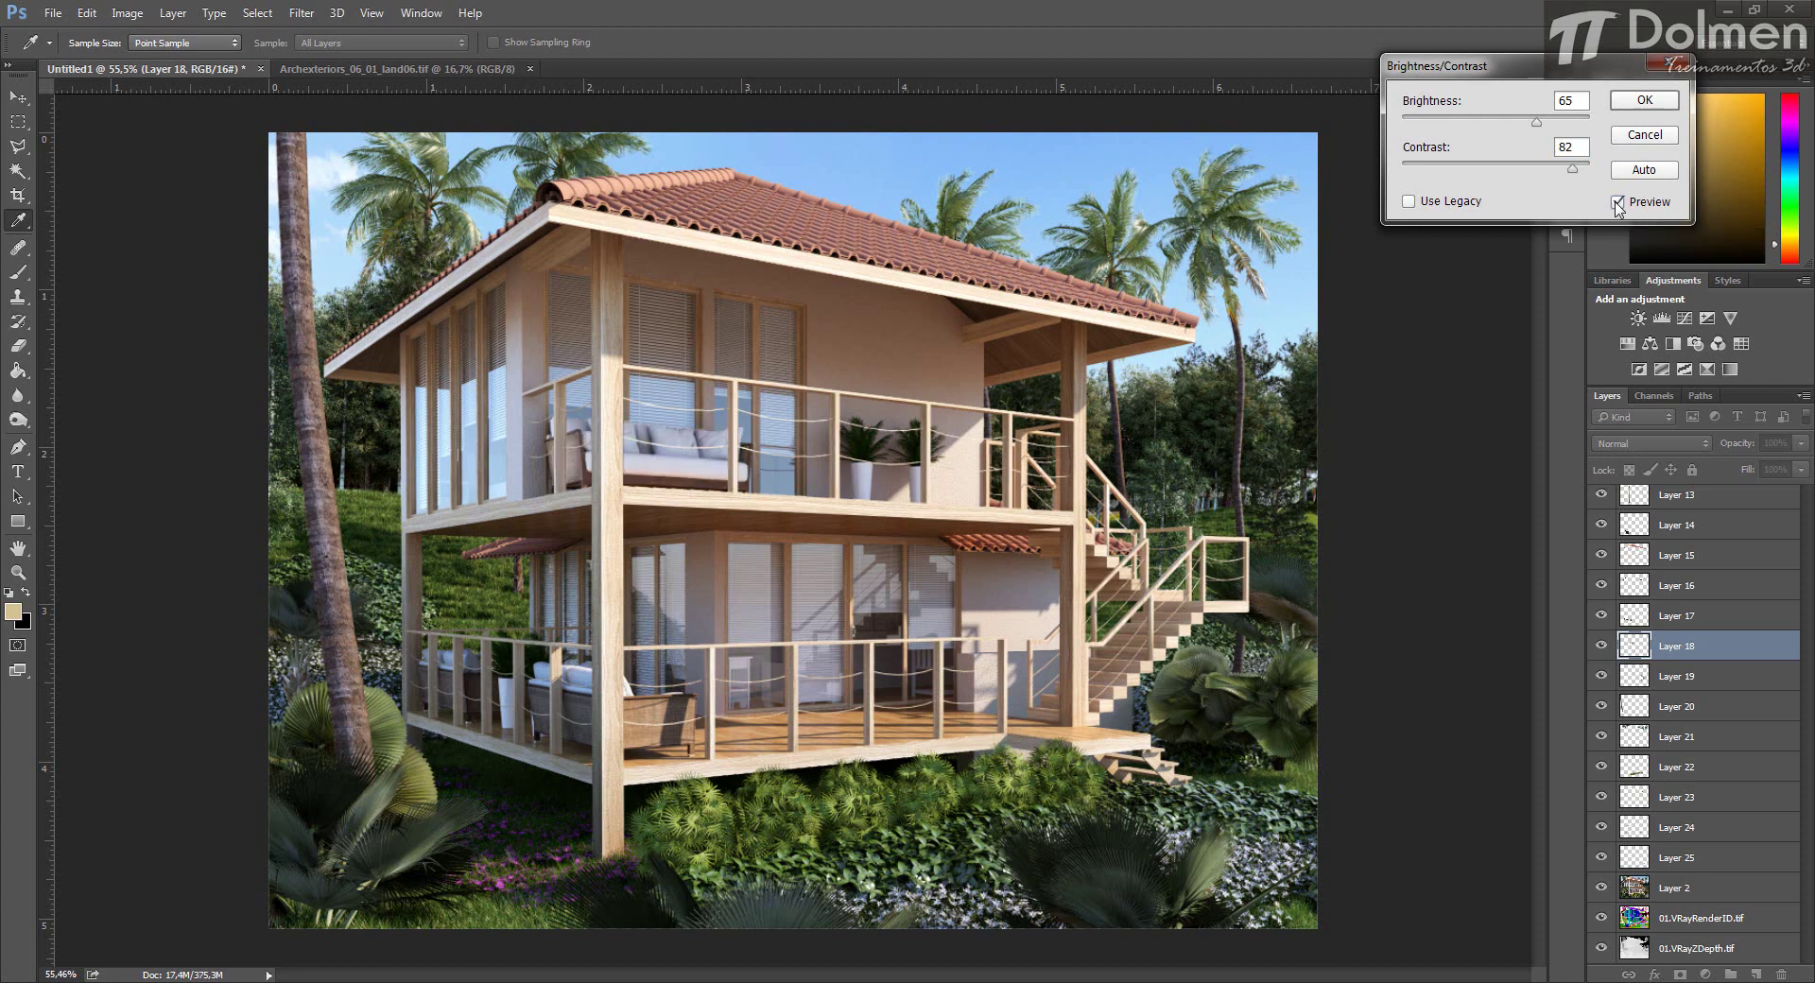
Reduce Layer 18's adjustment to brightness 59 and contrast 66, compare it with the original and apply it.
{"action": "left_click_drag", "start_coordinate": [1536, 123], "coordinate": [1531, 124]}
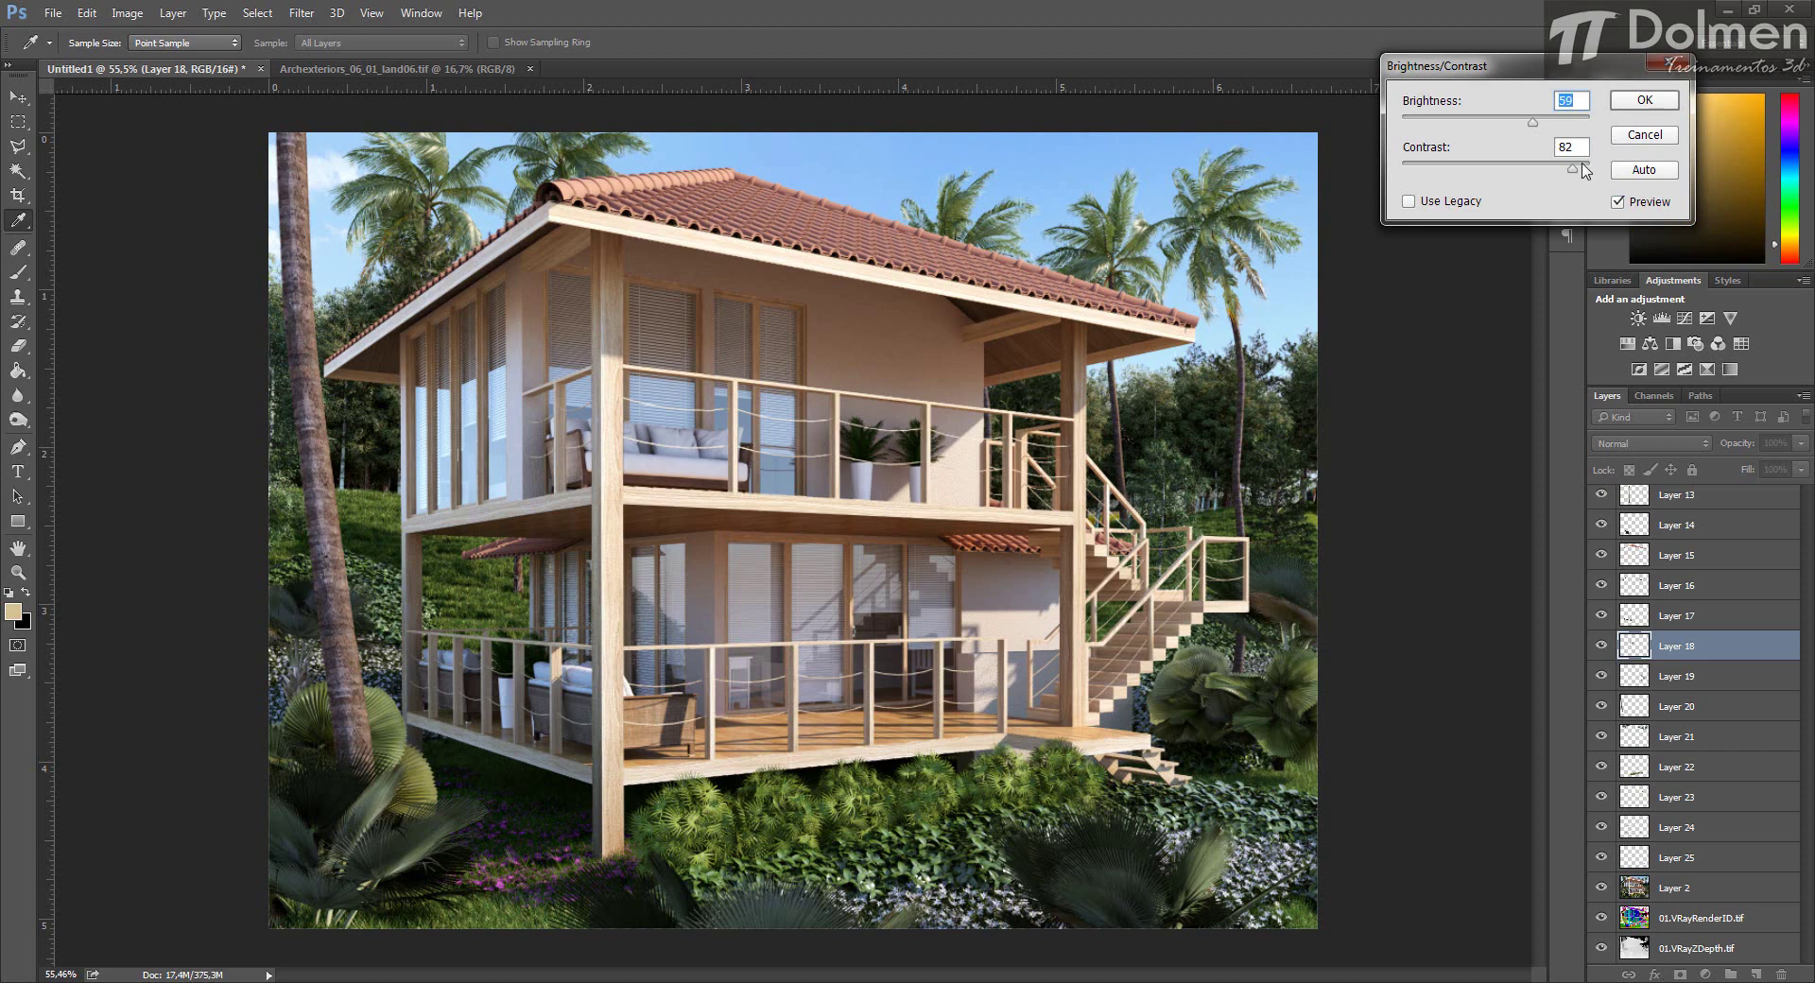
{"action": "left_click_drag", "start_coordinate": [1570, 170], "coordinate": [1555, 169]}
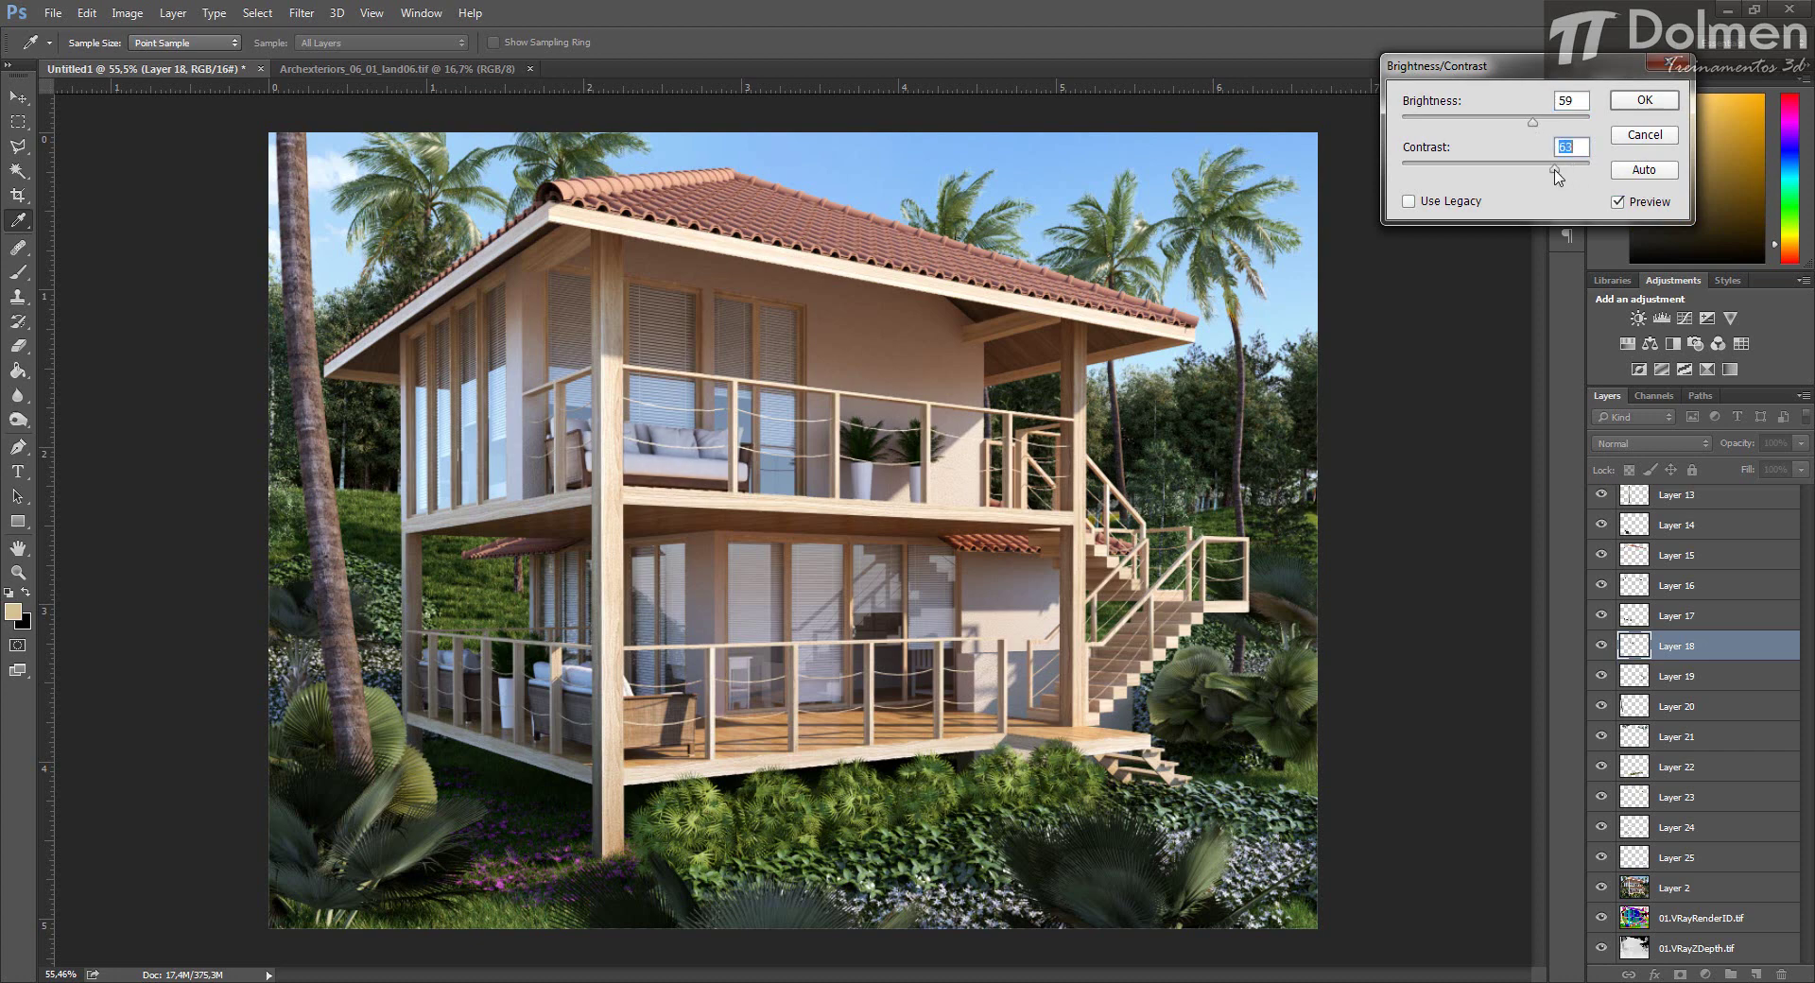
{"action": "left_click", "coordinate": [1618, 202]}
{"action": "left_click", "coordinate": [1619, 202]}
{"action": "left_click", "coordinate": [1618, 202]}
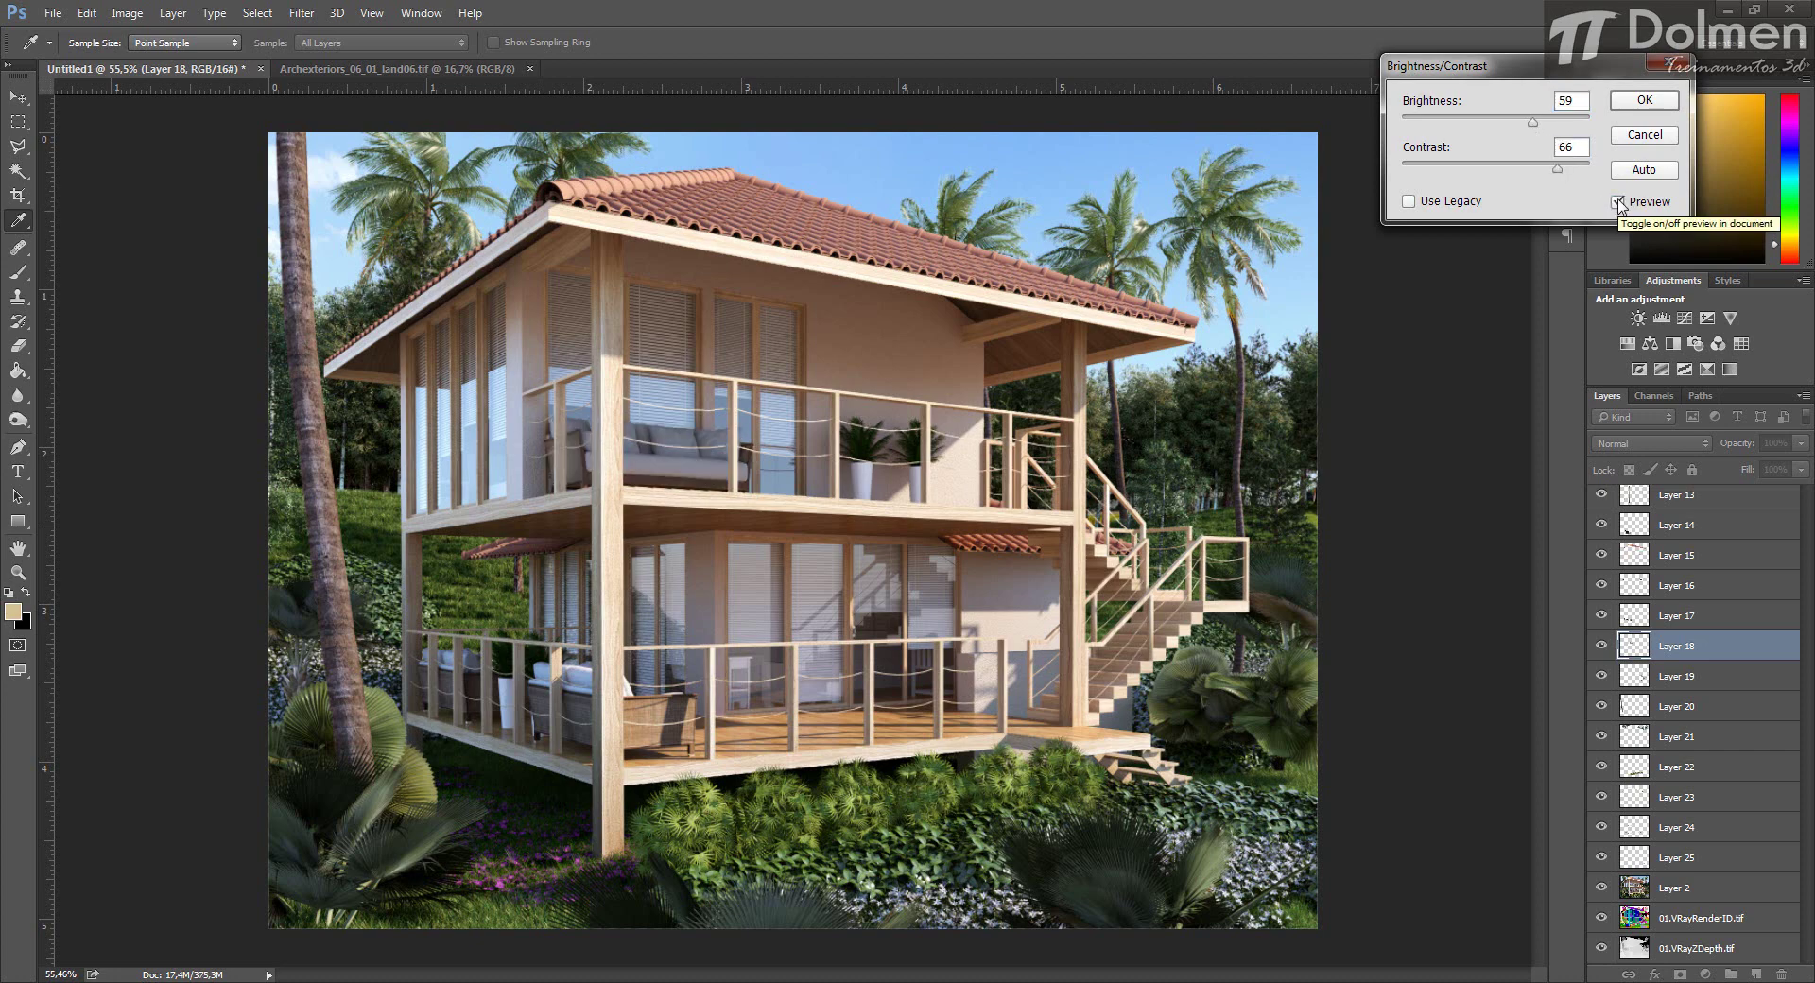
{"action": "left_click", "coordinate": [1619, 202]}
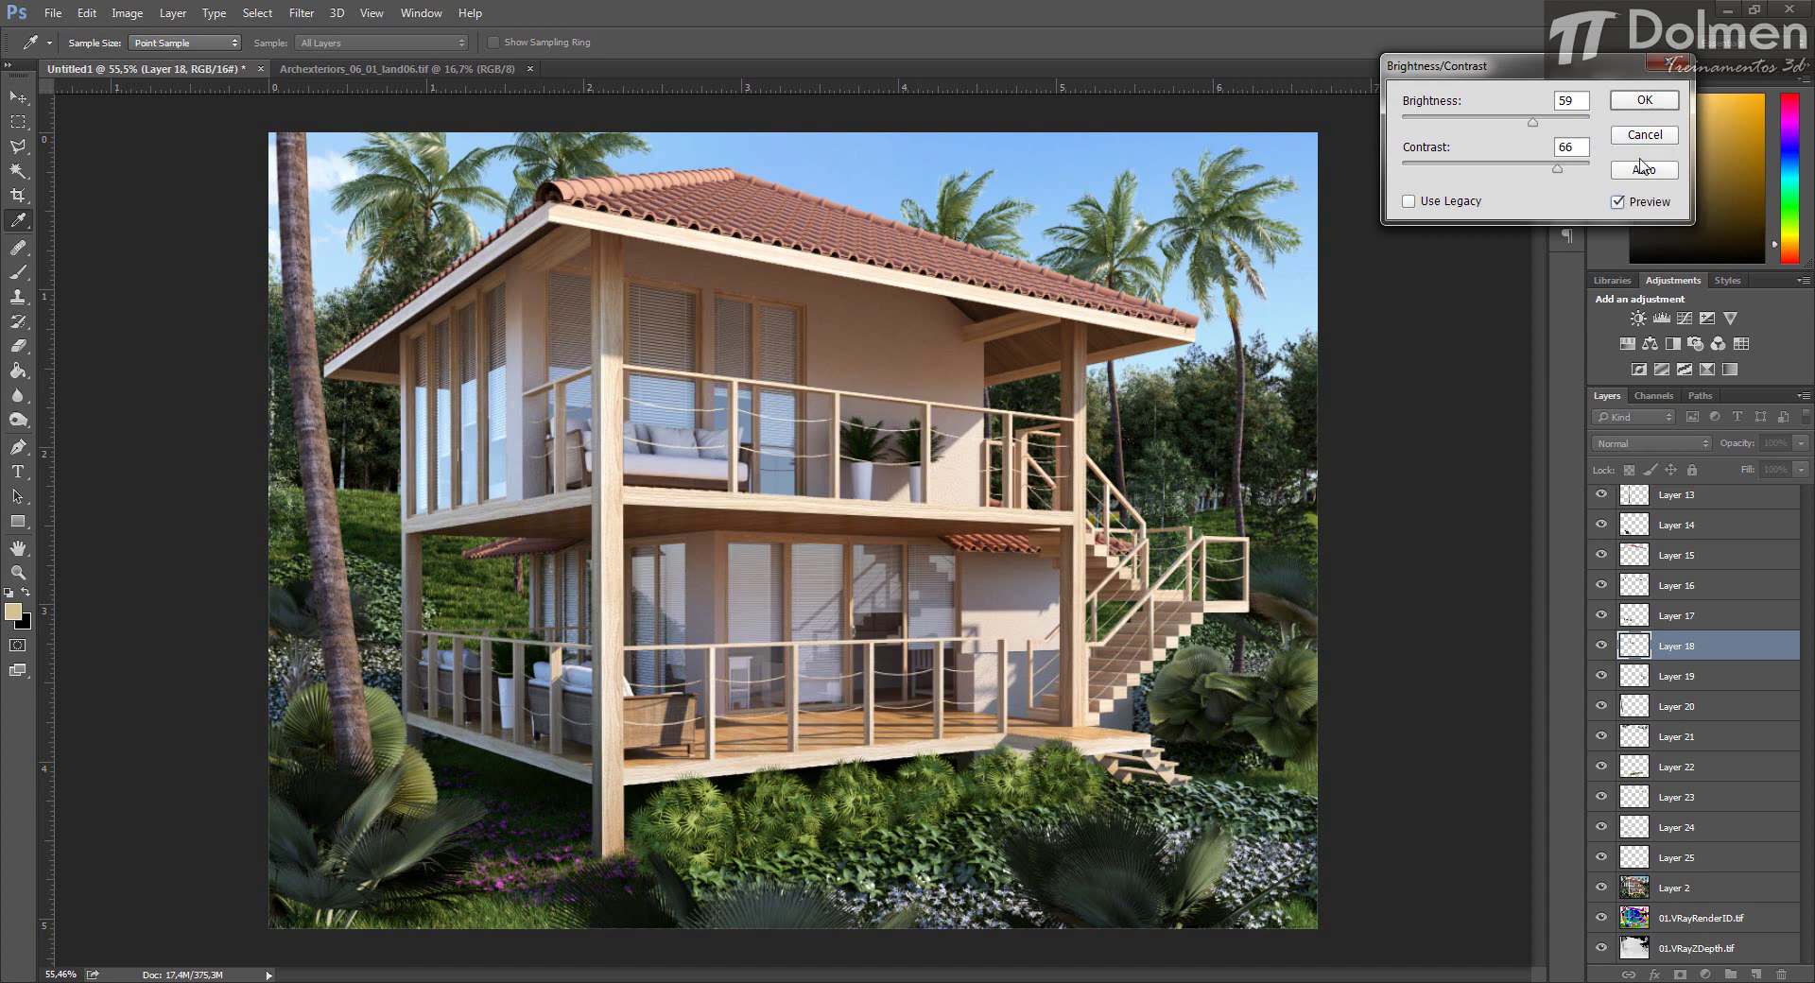
{"action": "left_click", "coordinate": [1645, 101]}
{"action": "key", "text": "w"}
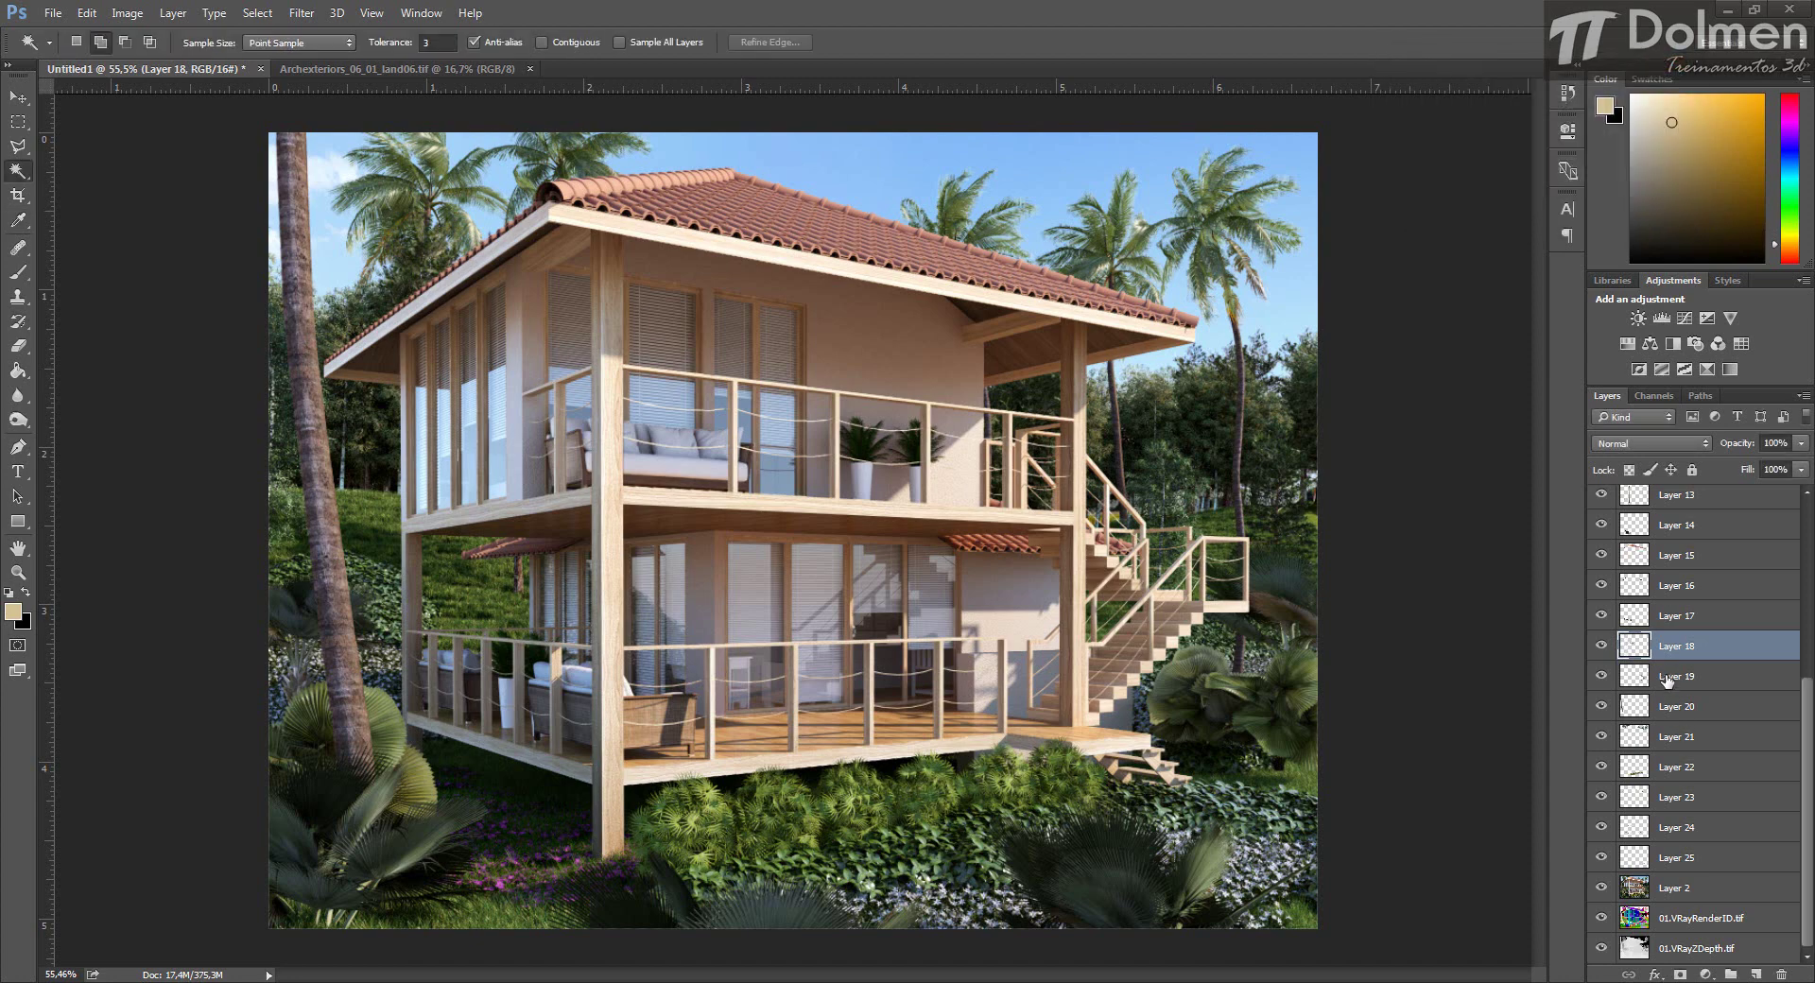
Apply a Brightness/Contrast adjustment to Layer 19, raising the contrast strongly and the brightness only slightly.
{"action": "left_click", "coordinate": [1666, 679]}
{"action": "left_click", "coordinate": [128, 13]}
{"action": "left_click", "coordinate": [140, 19]}
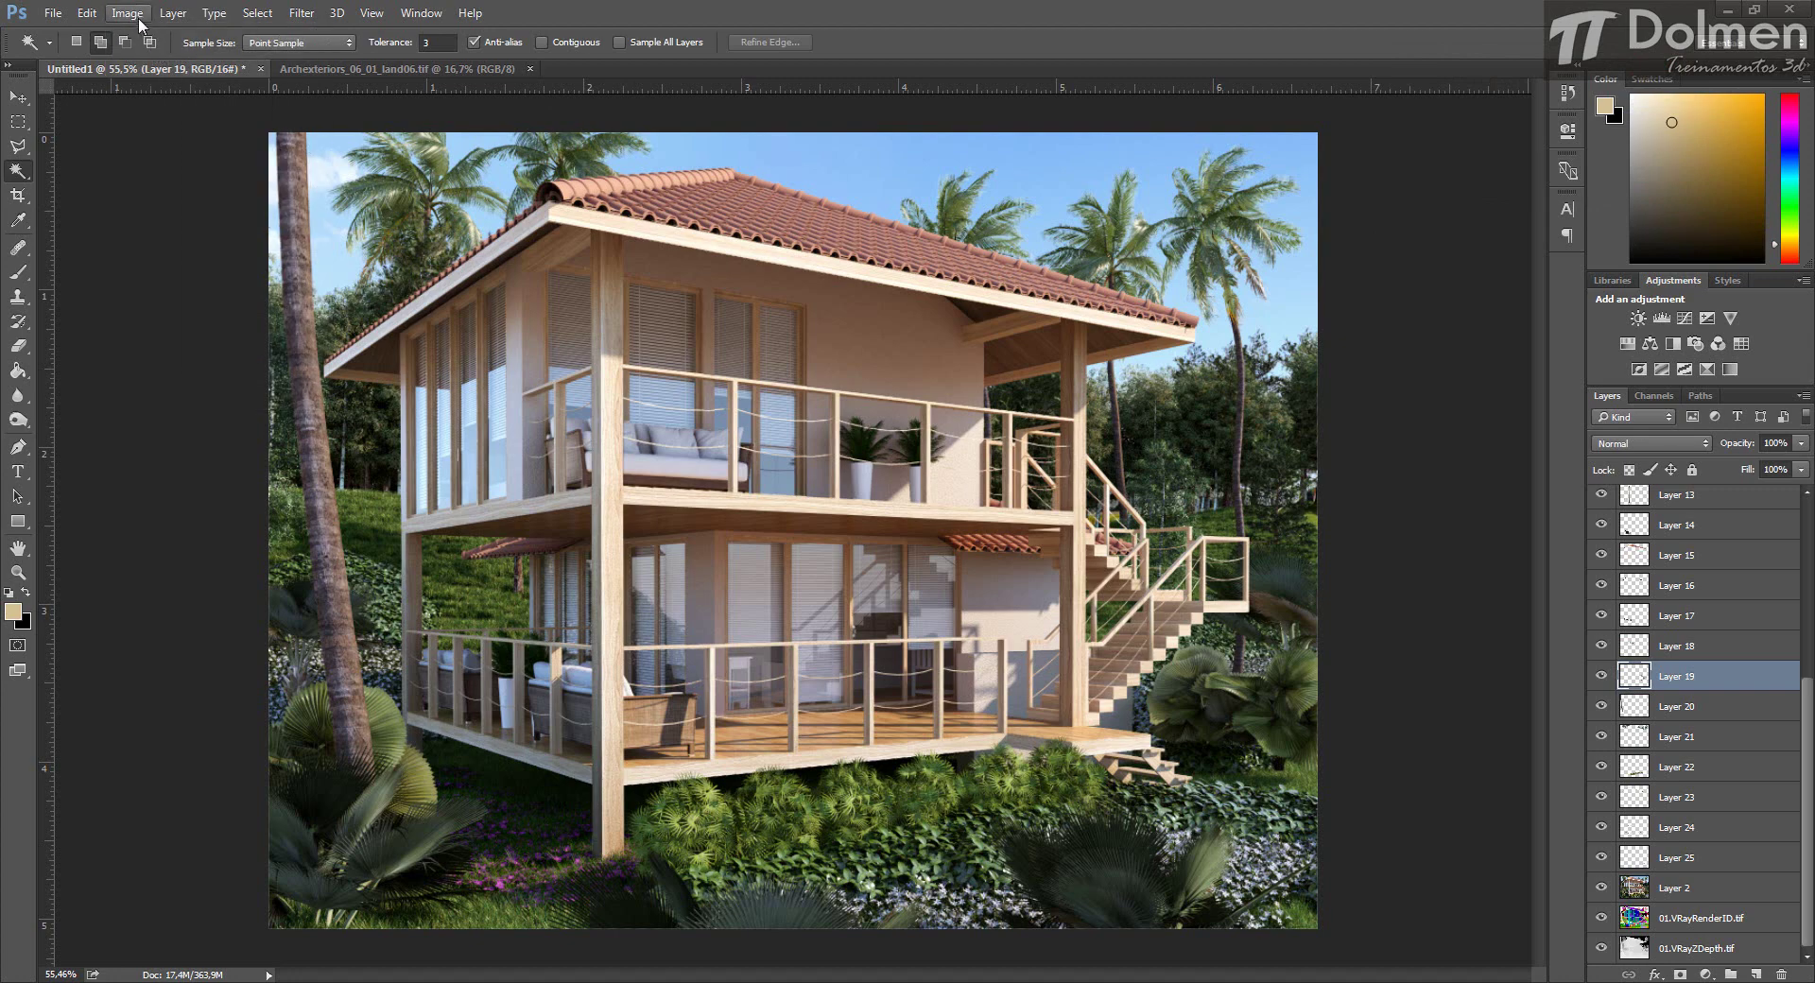
{"action": "left_click", "coordinate": [137, 19]}
{"action": "mouse_move", "coordinate": [161, 63]}
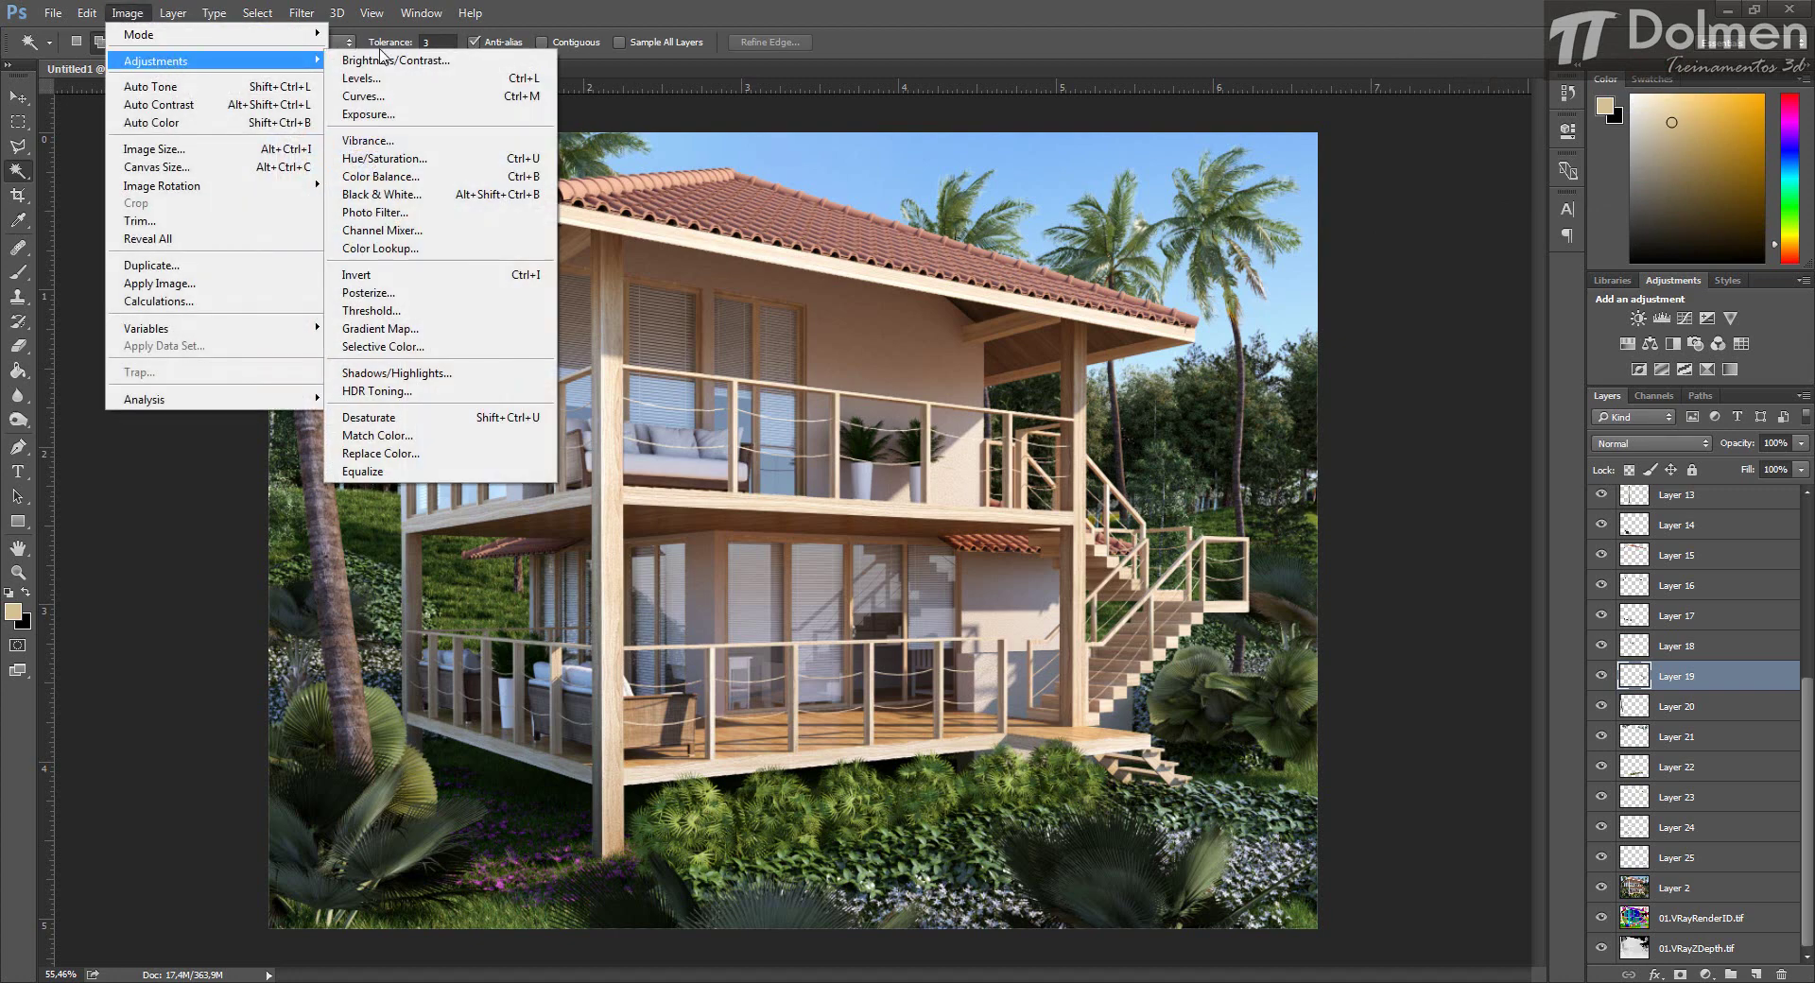
{"action": "left_click", "coordinate": [378, 61]}
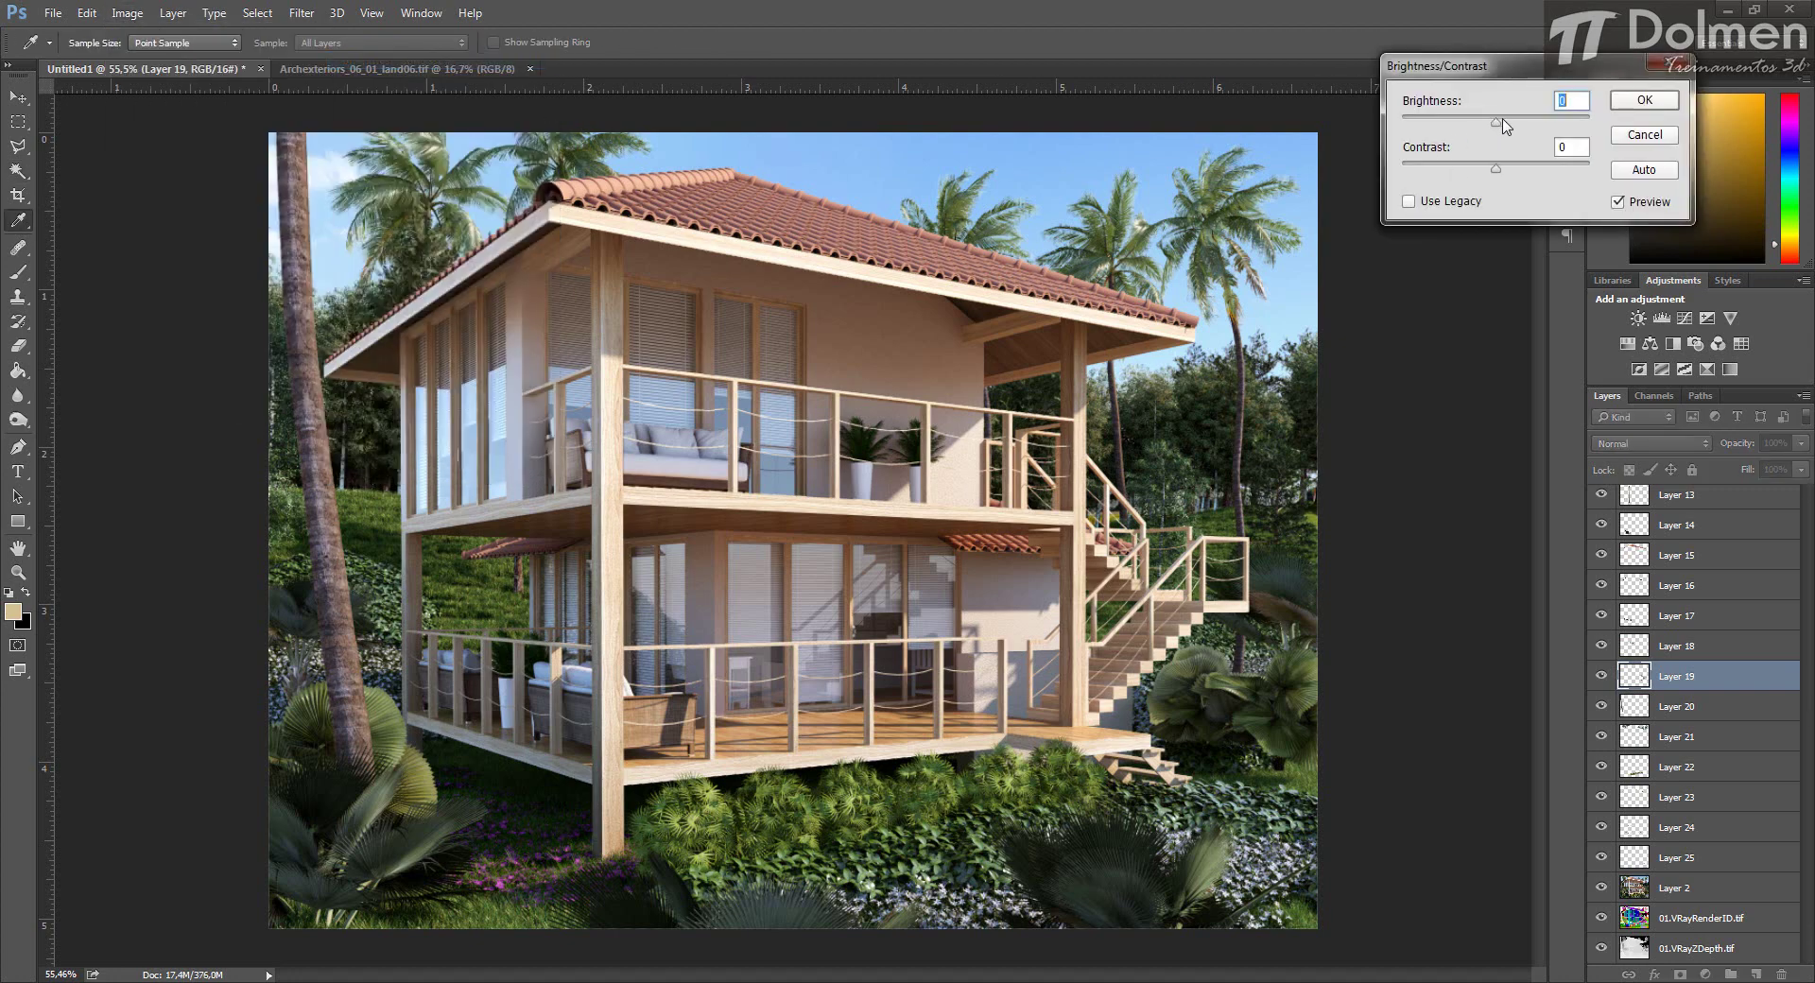
{"action": "left_click_drag", "start_coordinate": [1499, 119], "coordinate": [1562, 170]}
{"action": "left_click", "coordinate": [1503, 120]}
{"action": "left_click", "coordinate": [1645, 99]}
{"action": "key", "text": "w"}
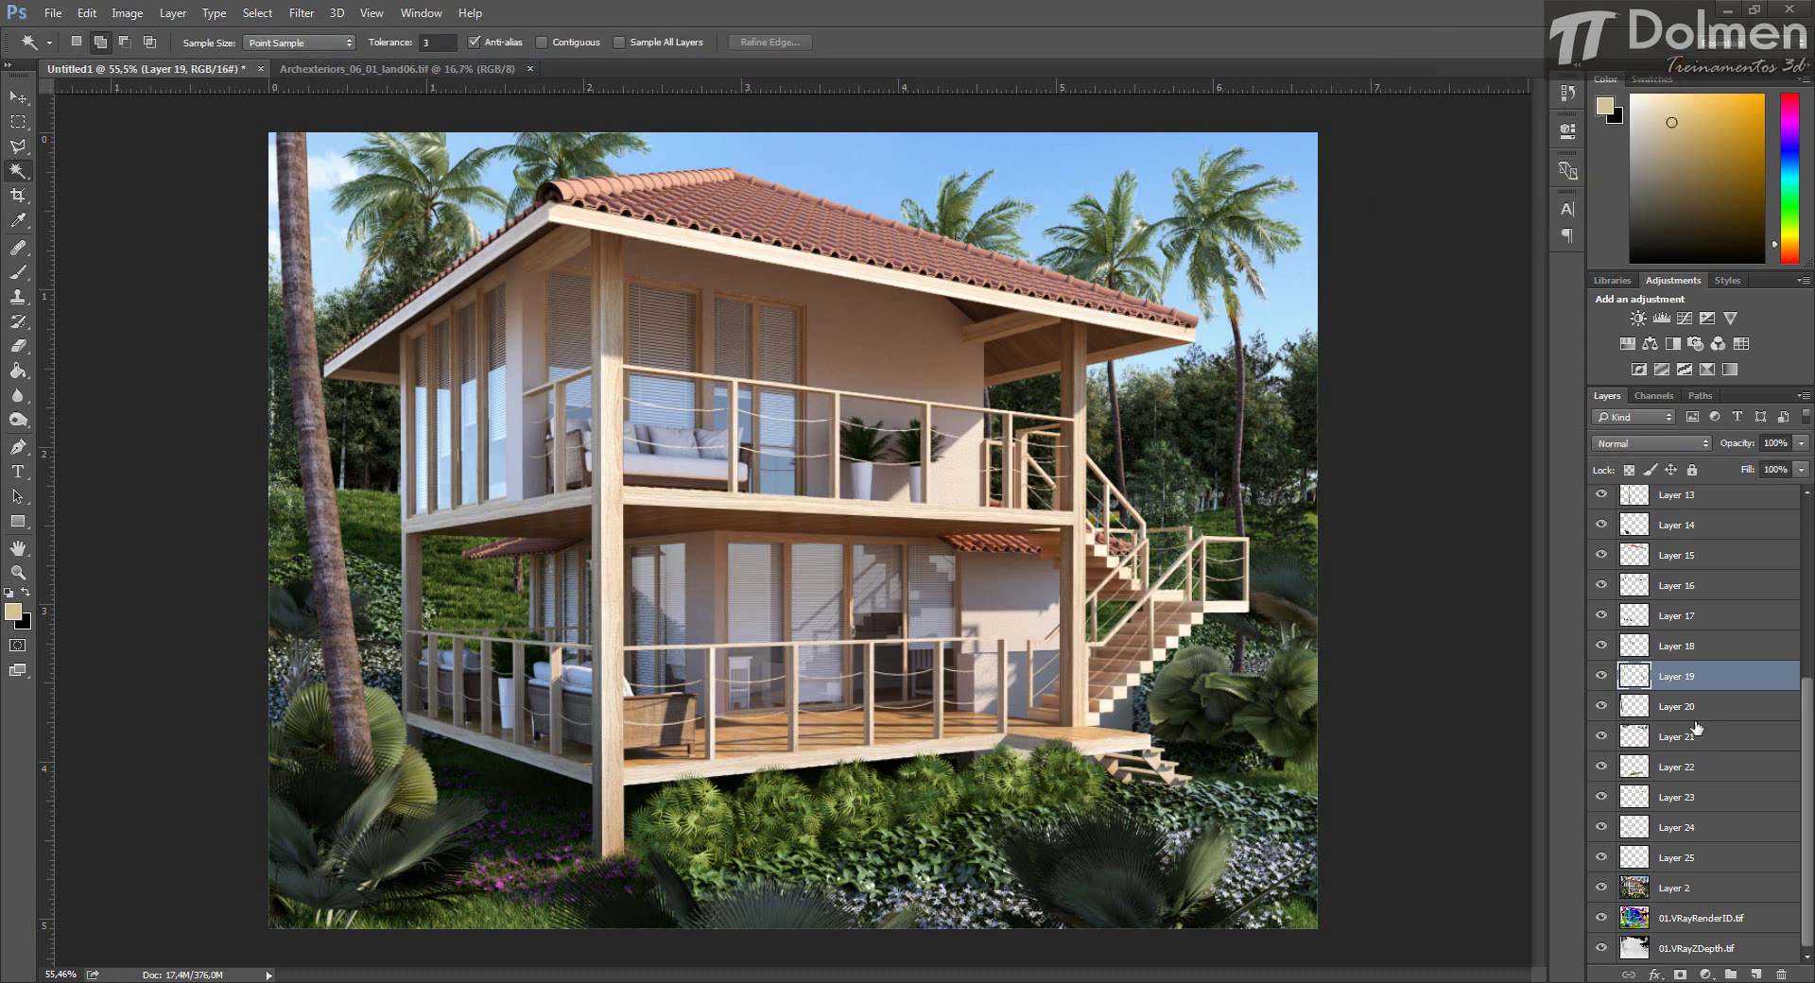
Apply a Brightness/Contrast adjustment to Layer 20 with contrast 56 and brightness slightly below -36.
{"action": "left_click", "coordinate": [1728, 717]}
{"action": "left_click", "coordinate": [127, 13]}
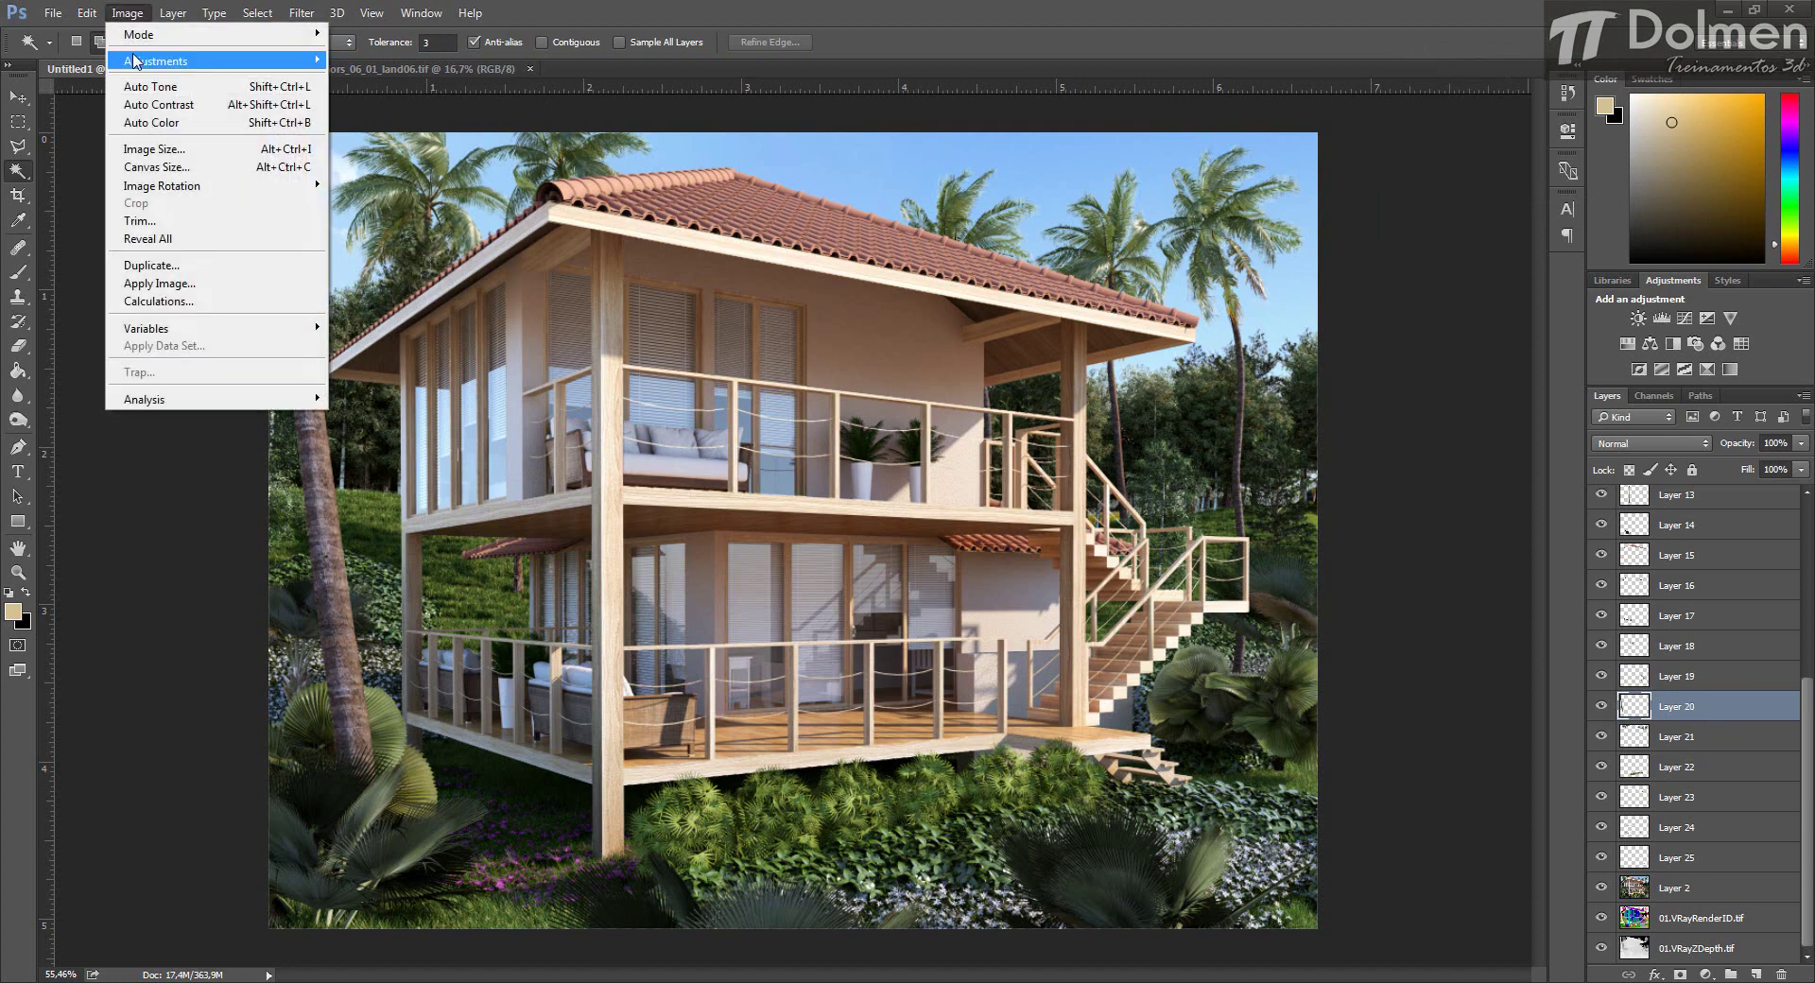
{"action": "mouse_move", "coordinate": [137, 61]}
{"action": "left_click", "coordinate": [366, 61]}
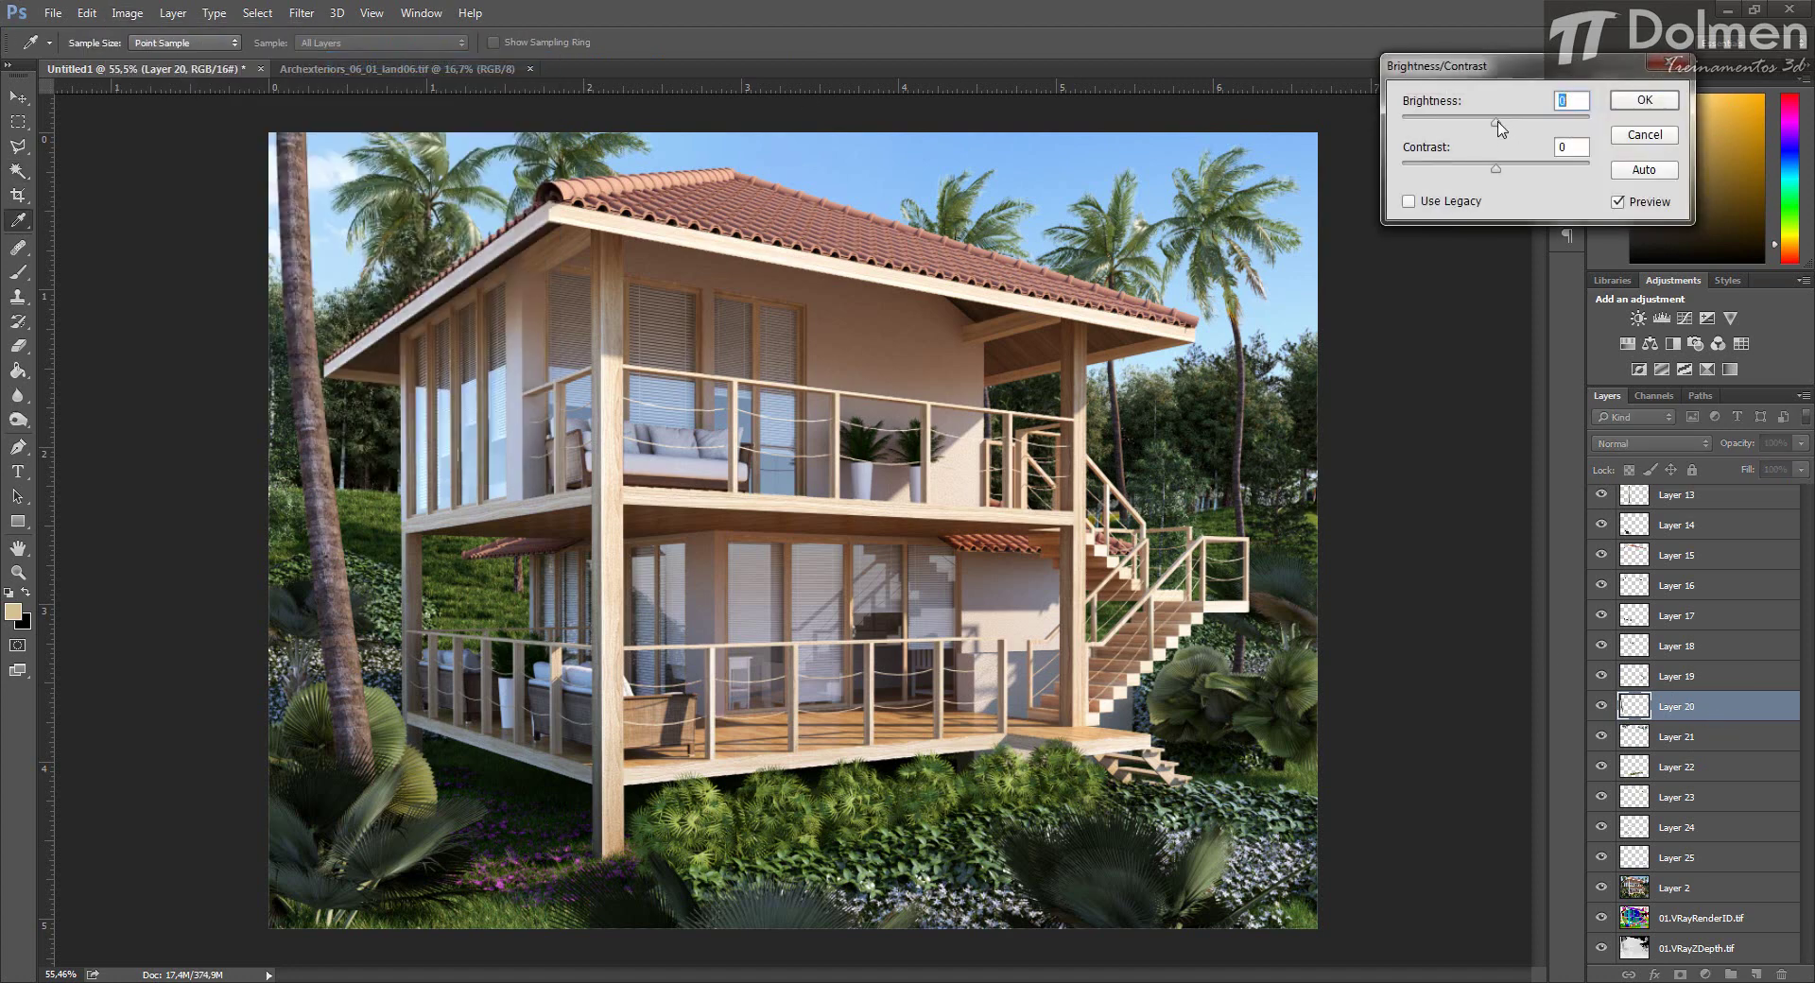
{"action": "left_click_drag", "start_coordinate": [1519, 121], "coordinate": [1407, 145]}
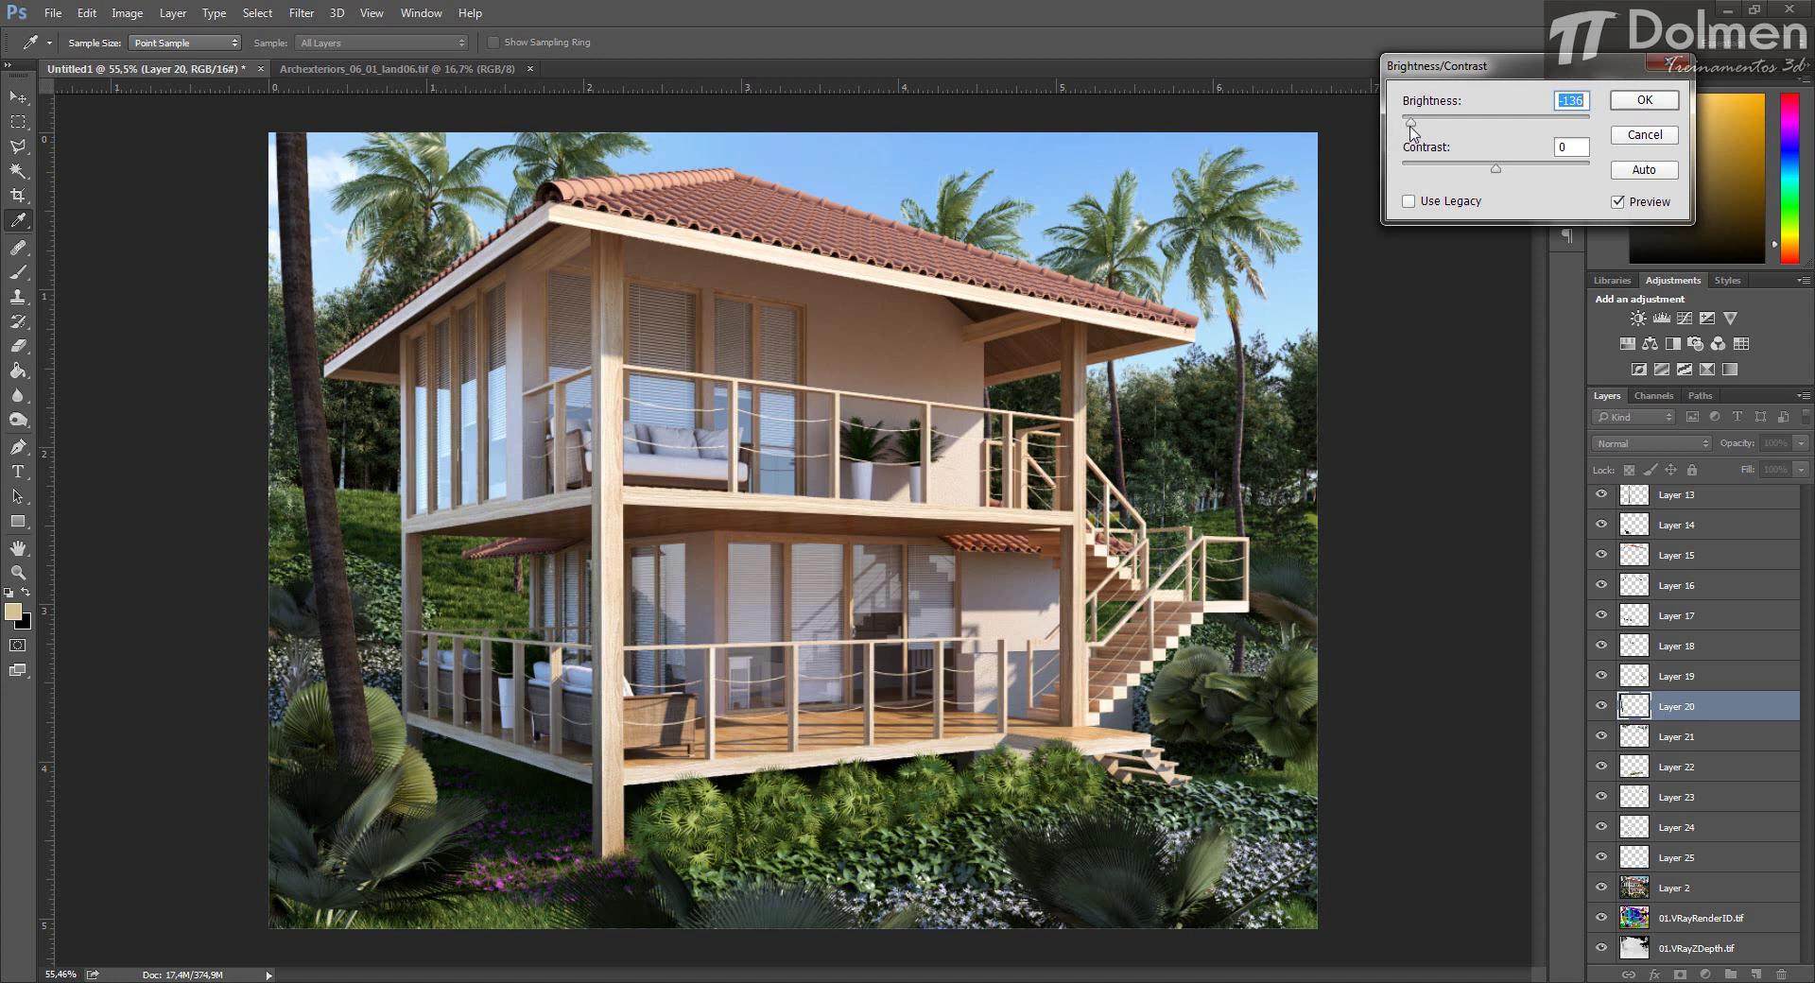
{"action": "left_click_drag", "start_coordinate": [1418, 128], "coordinate": [1544, 177]}
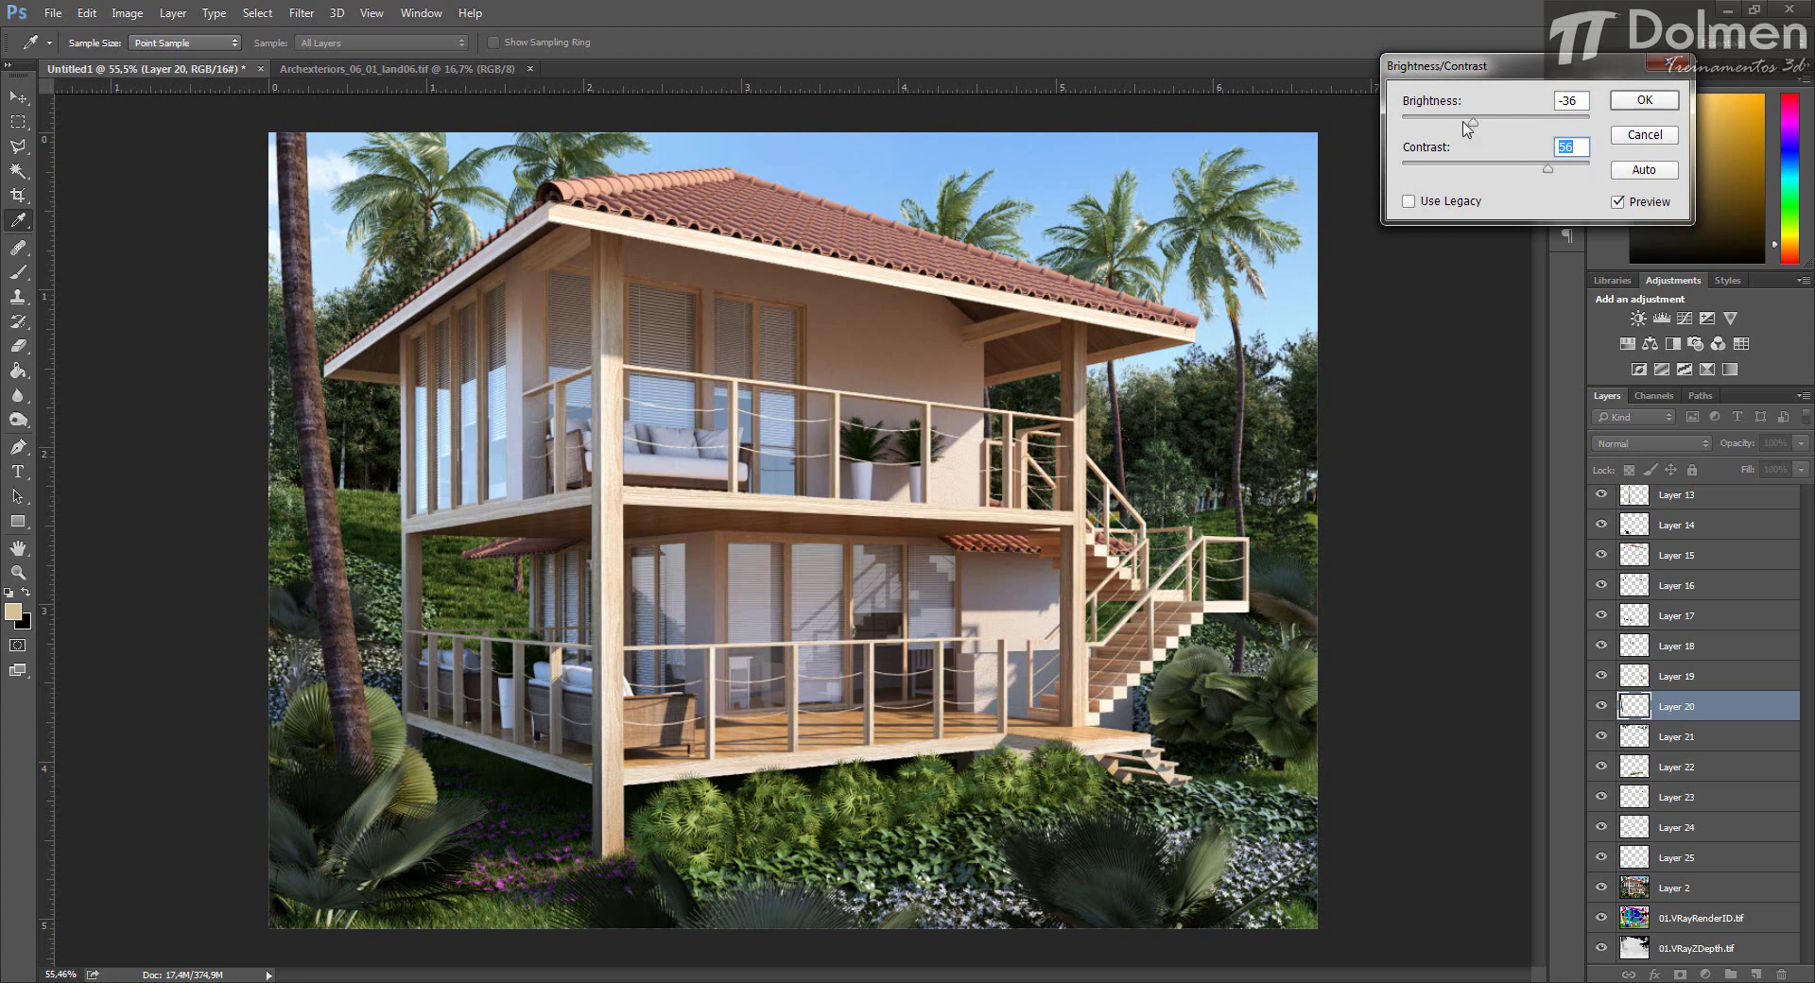
{"action": "left_click_drag", "start_coordinate": [1473, 124], "coordinate": [1467, 133]}
{"action": "left_click", "coordinate": [1649, 100]}
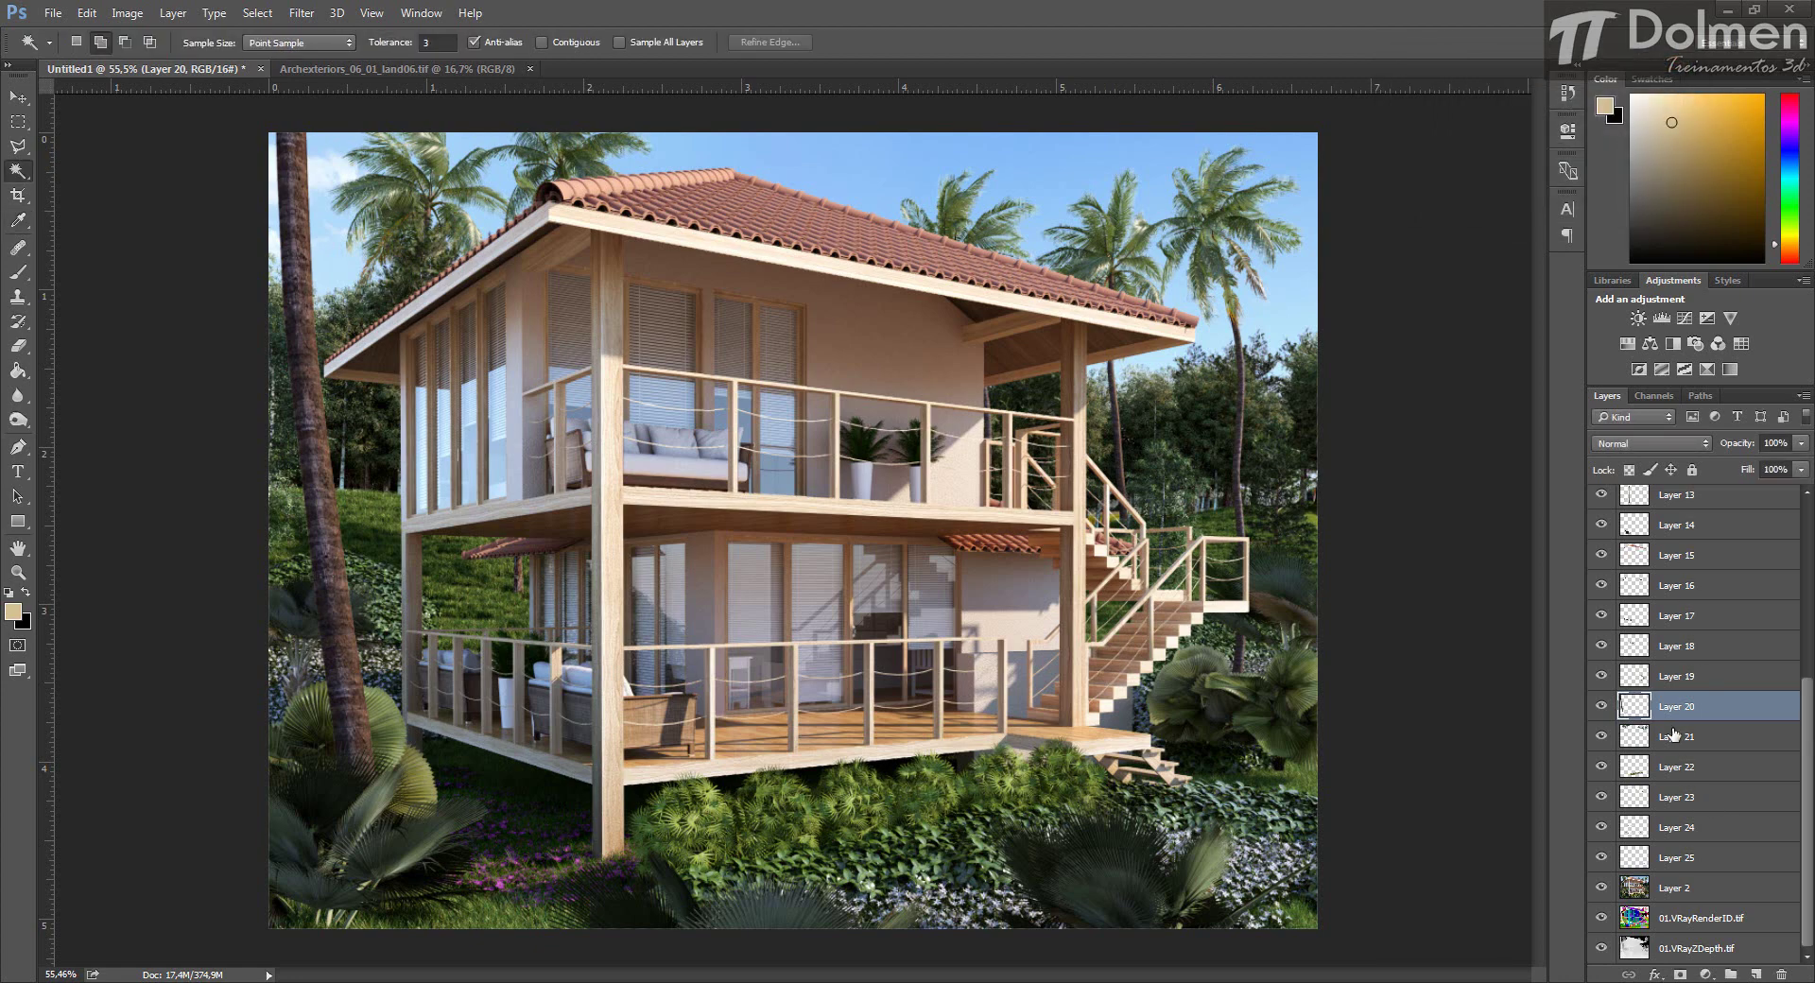
Apply a Brightness/Contrast adjustment to Layer 21, comparing the preview with the original.
{"action": "left_click", "coordinate": [1673, 735]}
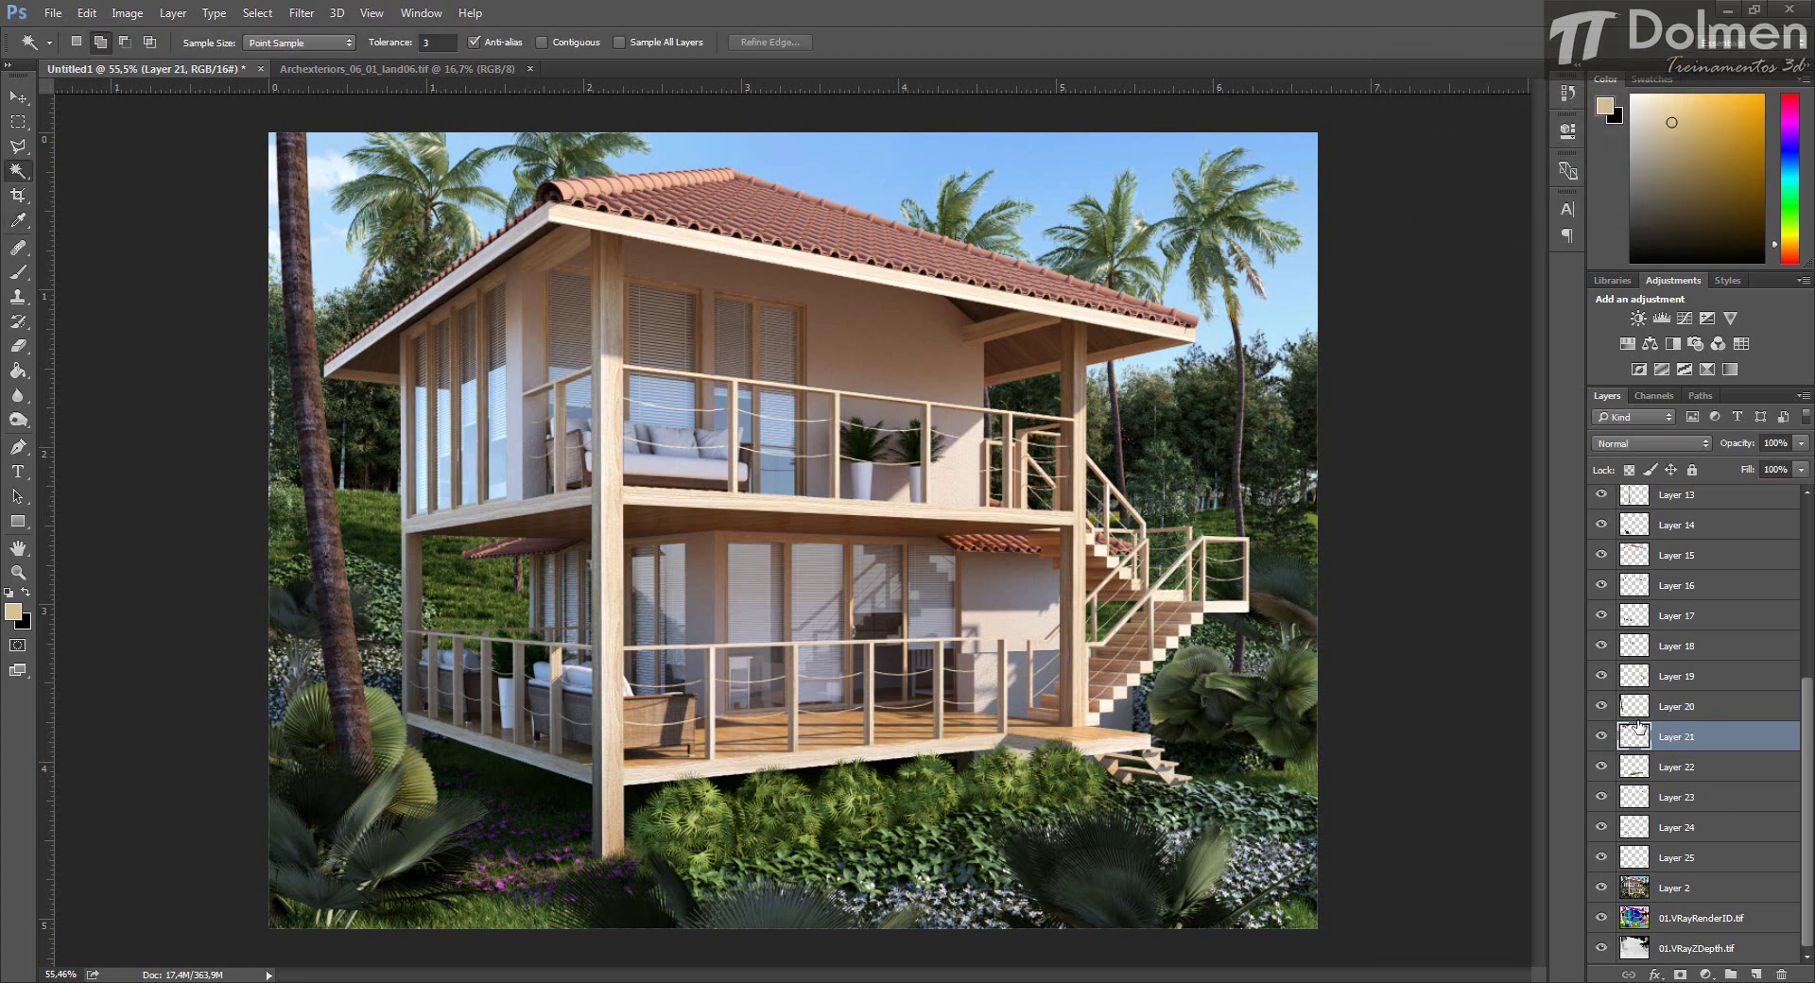
{"action": "left_click", "coordinate": [127, 14]}
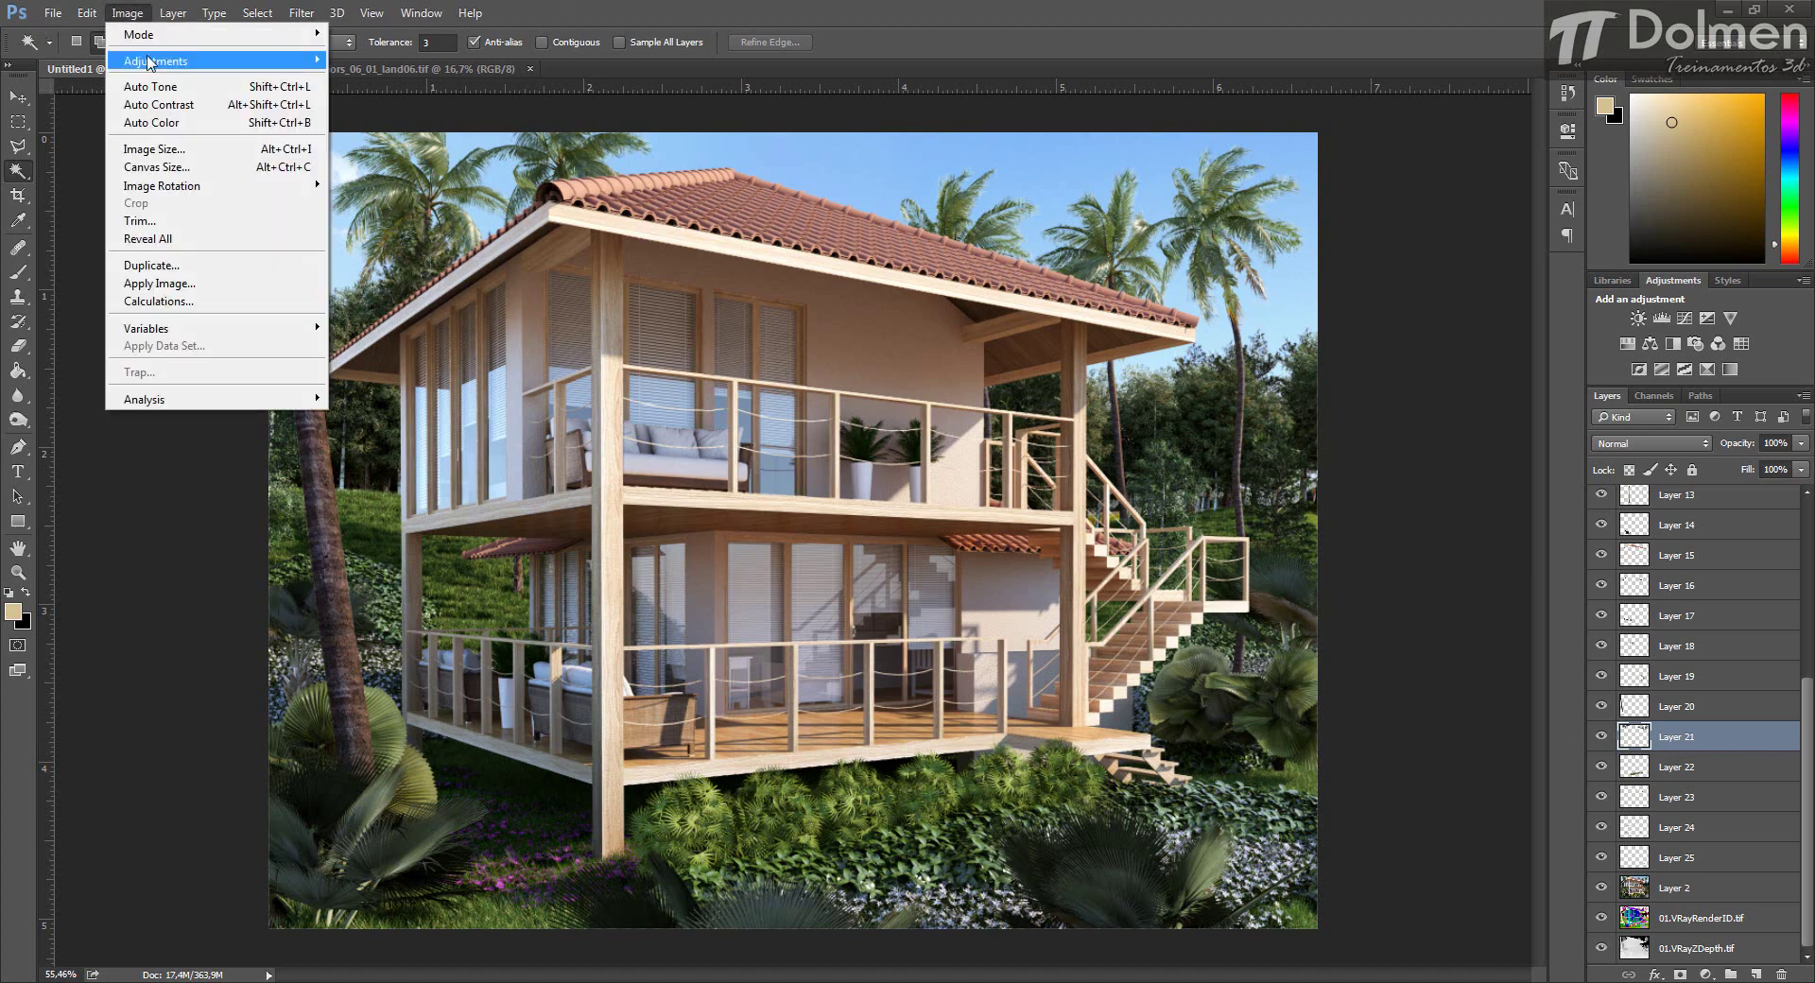
{"action": "mouse_move", "coordinate": [148, 62]}
{"action": "left_click", "coordinate": [499, 65]}
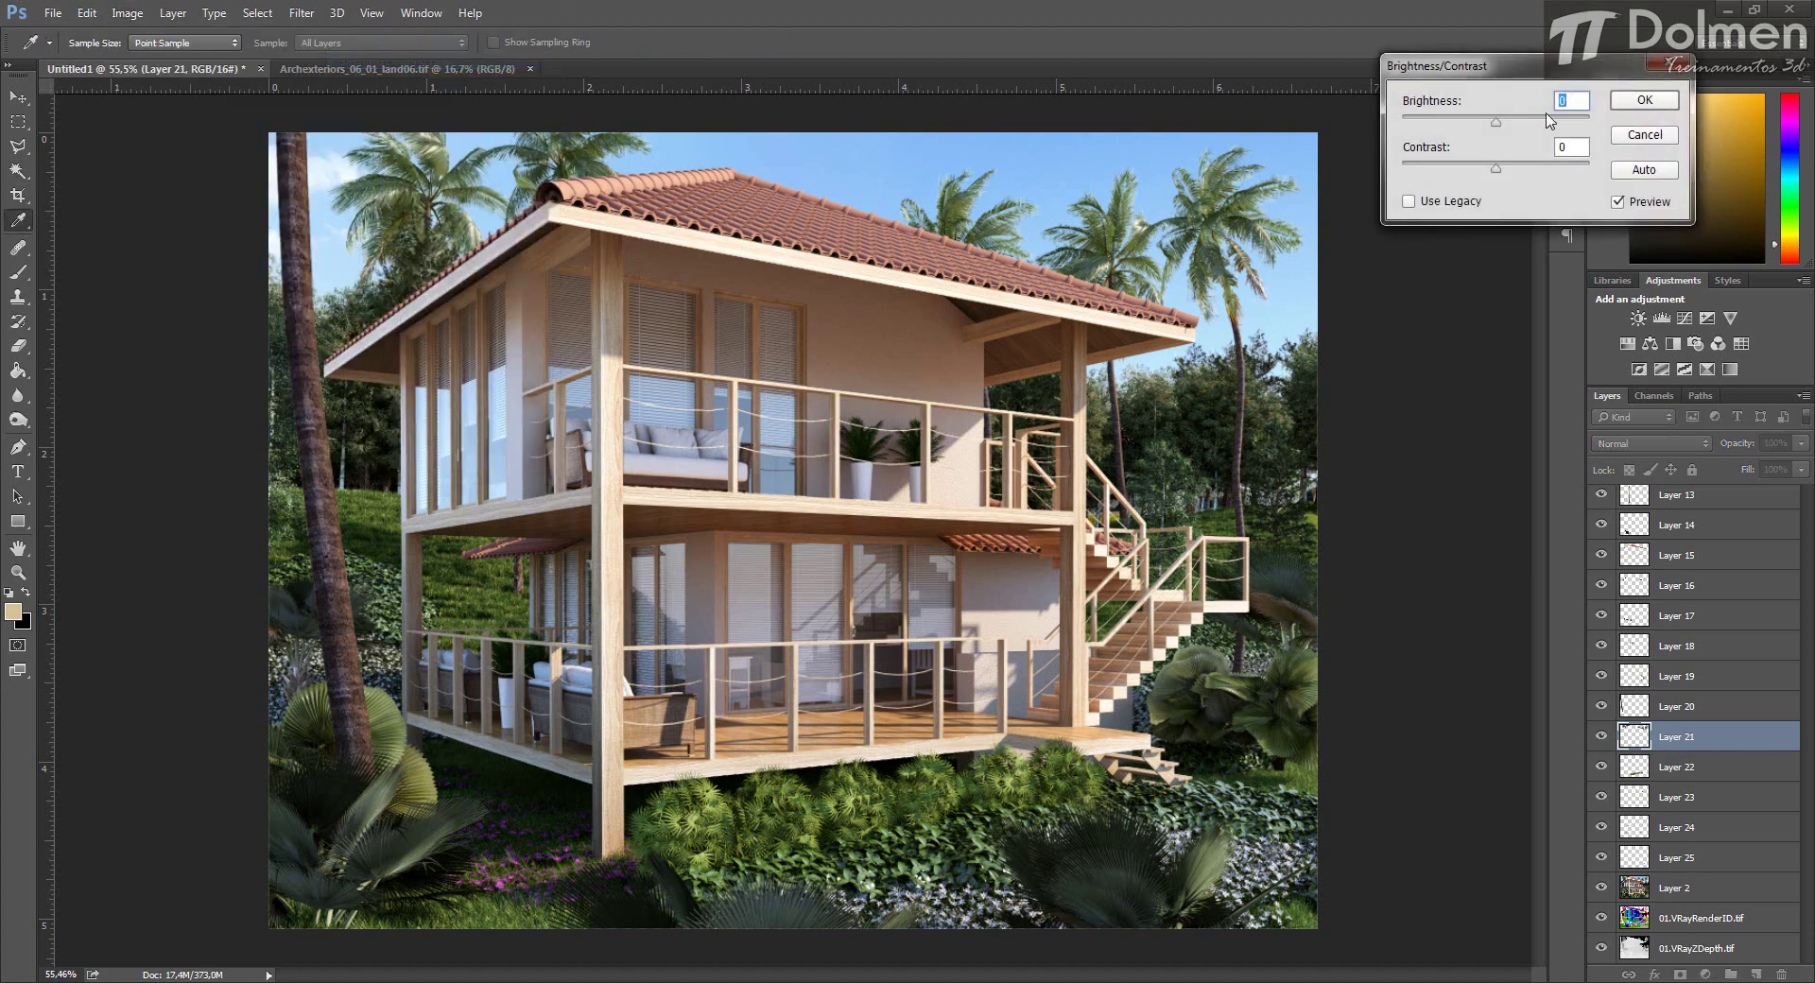
{"action": "left_click_drag", "start_coordinate": [1496, 123], "coordinate": [1461, 168]}
{"action": "left_click", "coordinate": [1618, 202]}
{"action": "left_click", "coordinate": [1635, 100]}
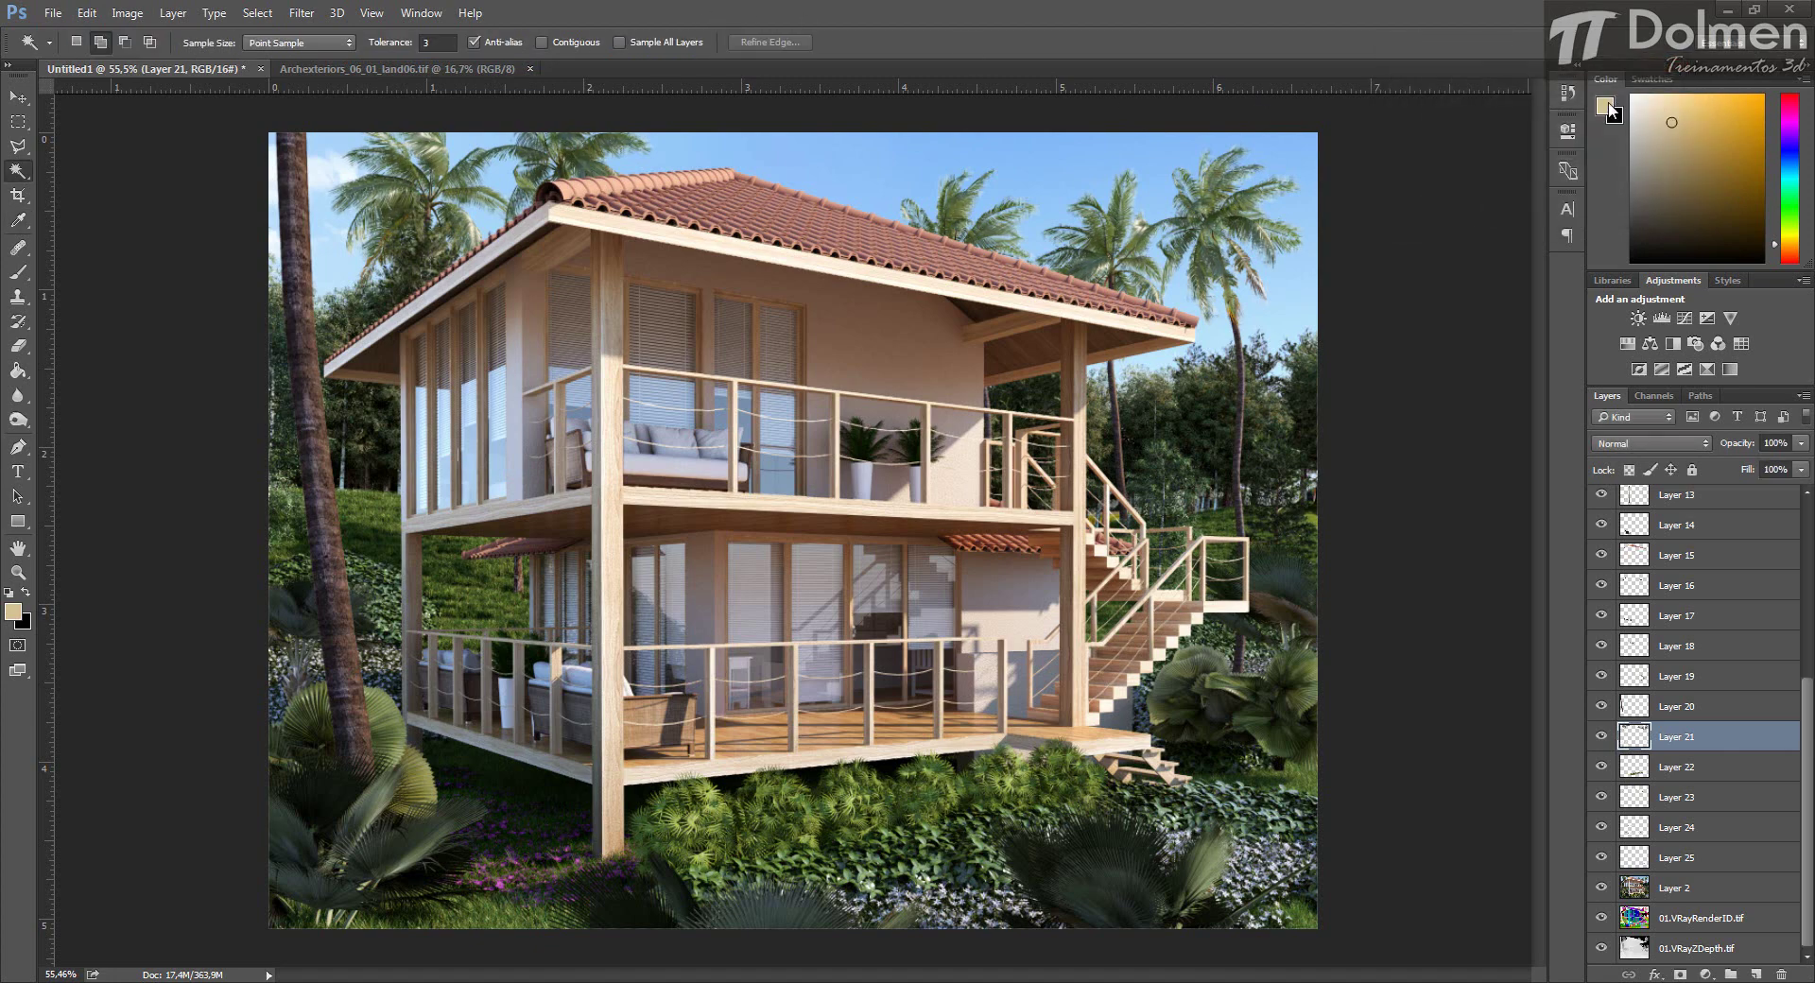
Apply a Brightness/Contrast adjustment to Layer 22 with brightness -35 and contrast about 21.
{"action": "left_click", "coordinate": [1676, 769]}
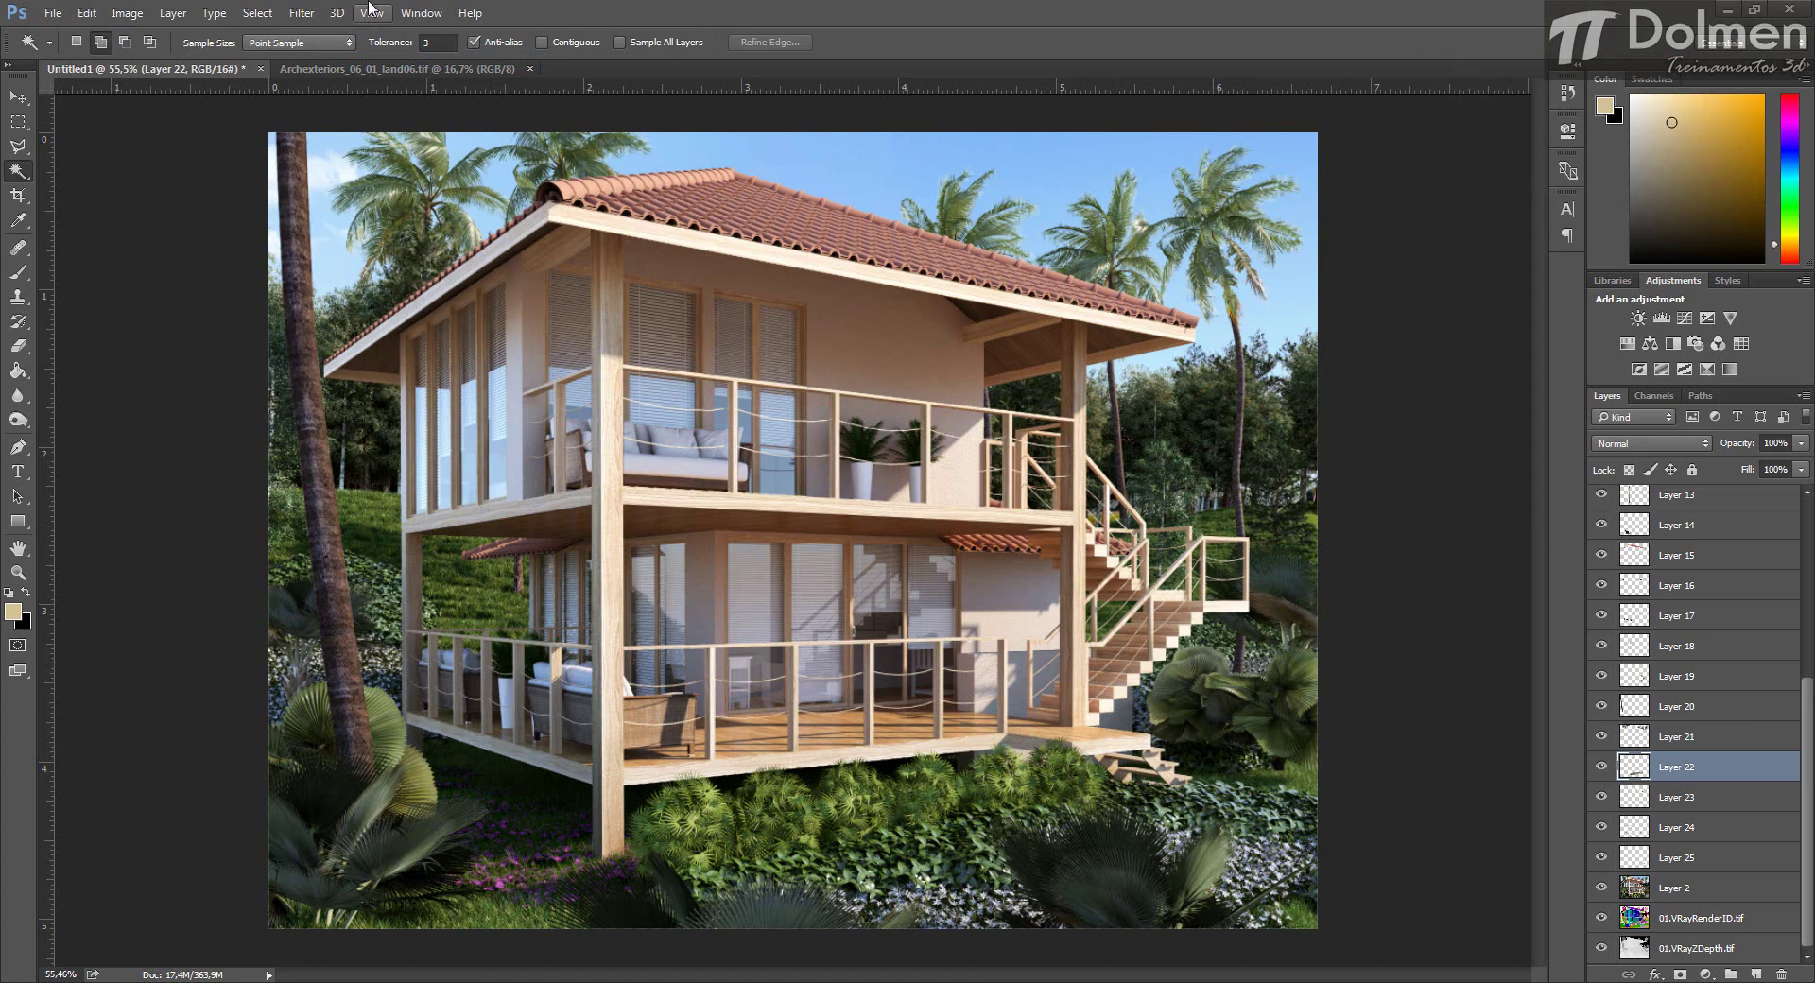
{"action": "left_click", "coordinate": [126, 13]}
{"action": "mouse_move", "coordinate": [160, 60]}
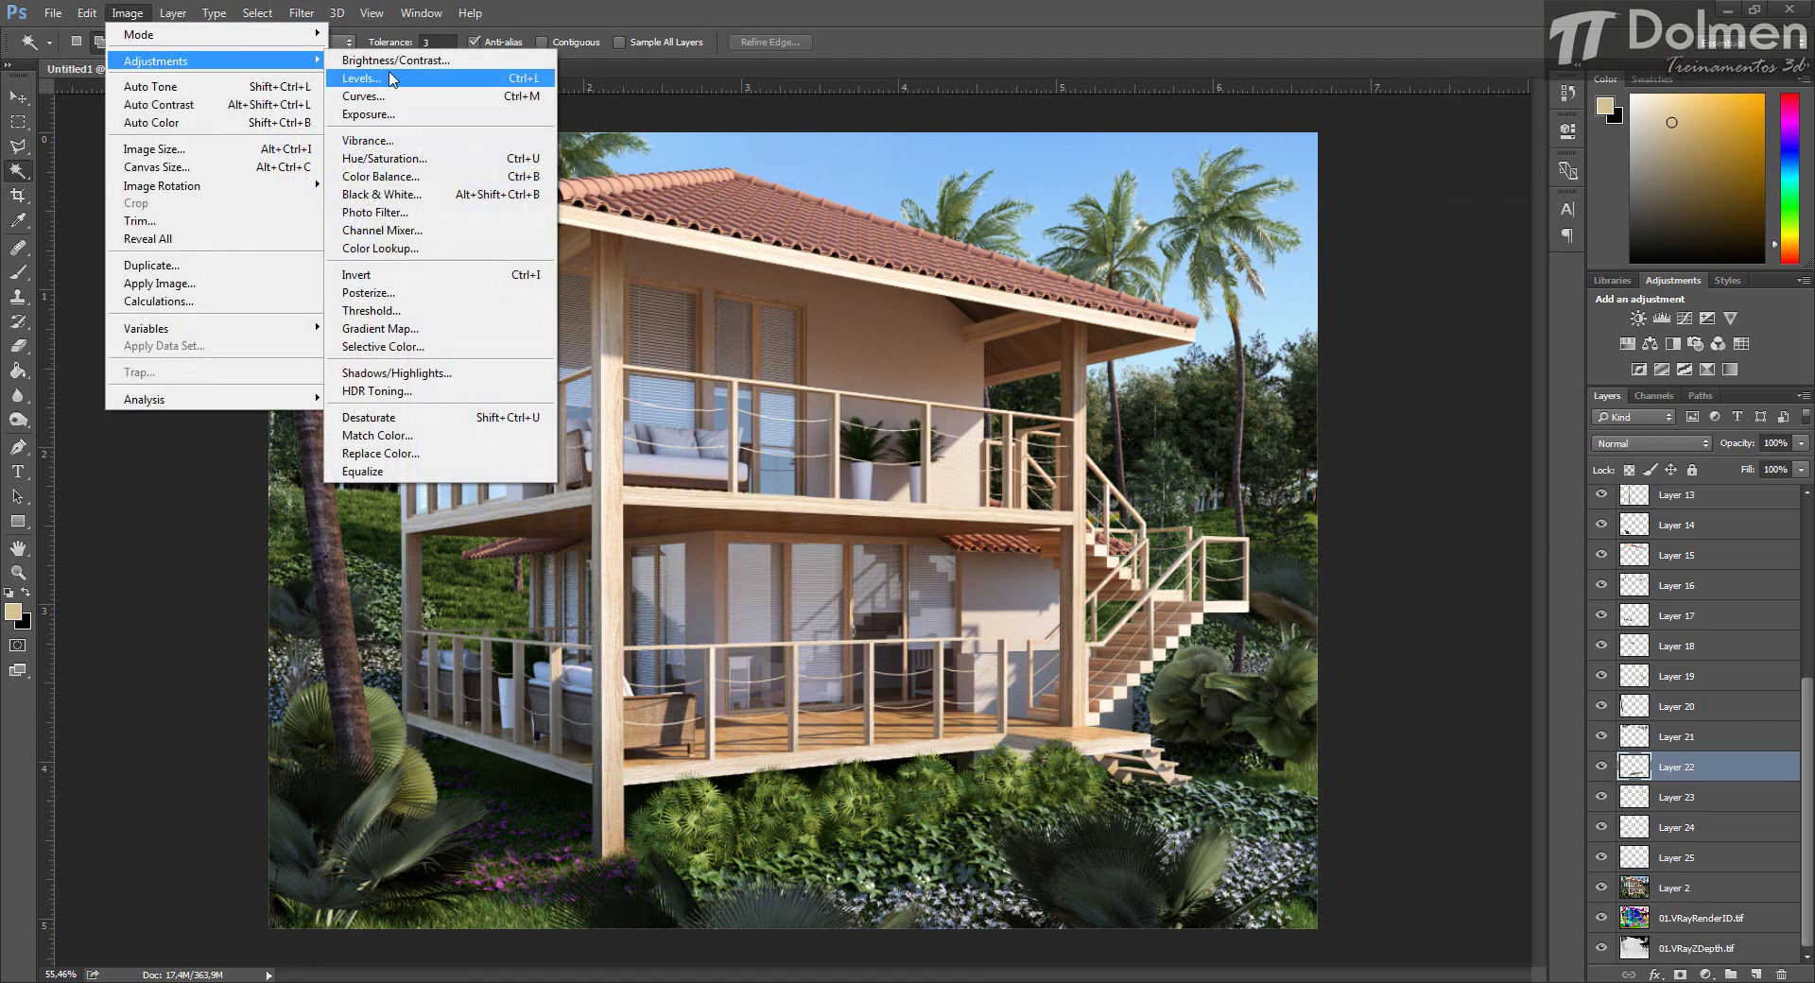
{"action": "left_click", "coordinate": [431, 58]}
{"action": "left_click_drag", "start_coordinate": [1495, 123], "coordinate": [1520, 163]}
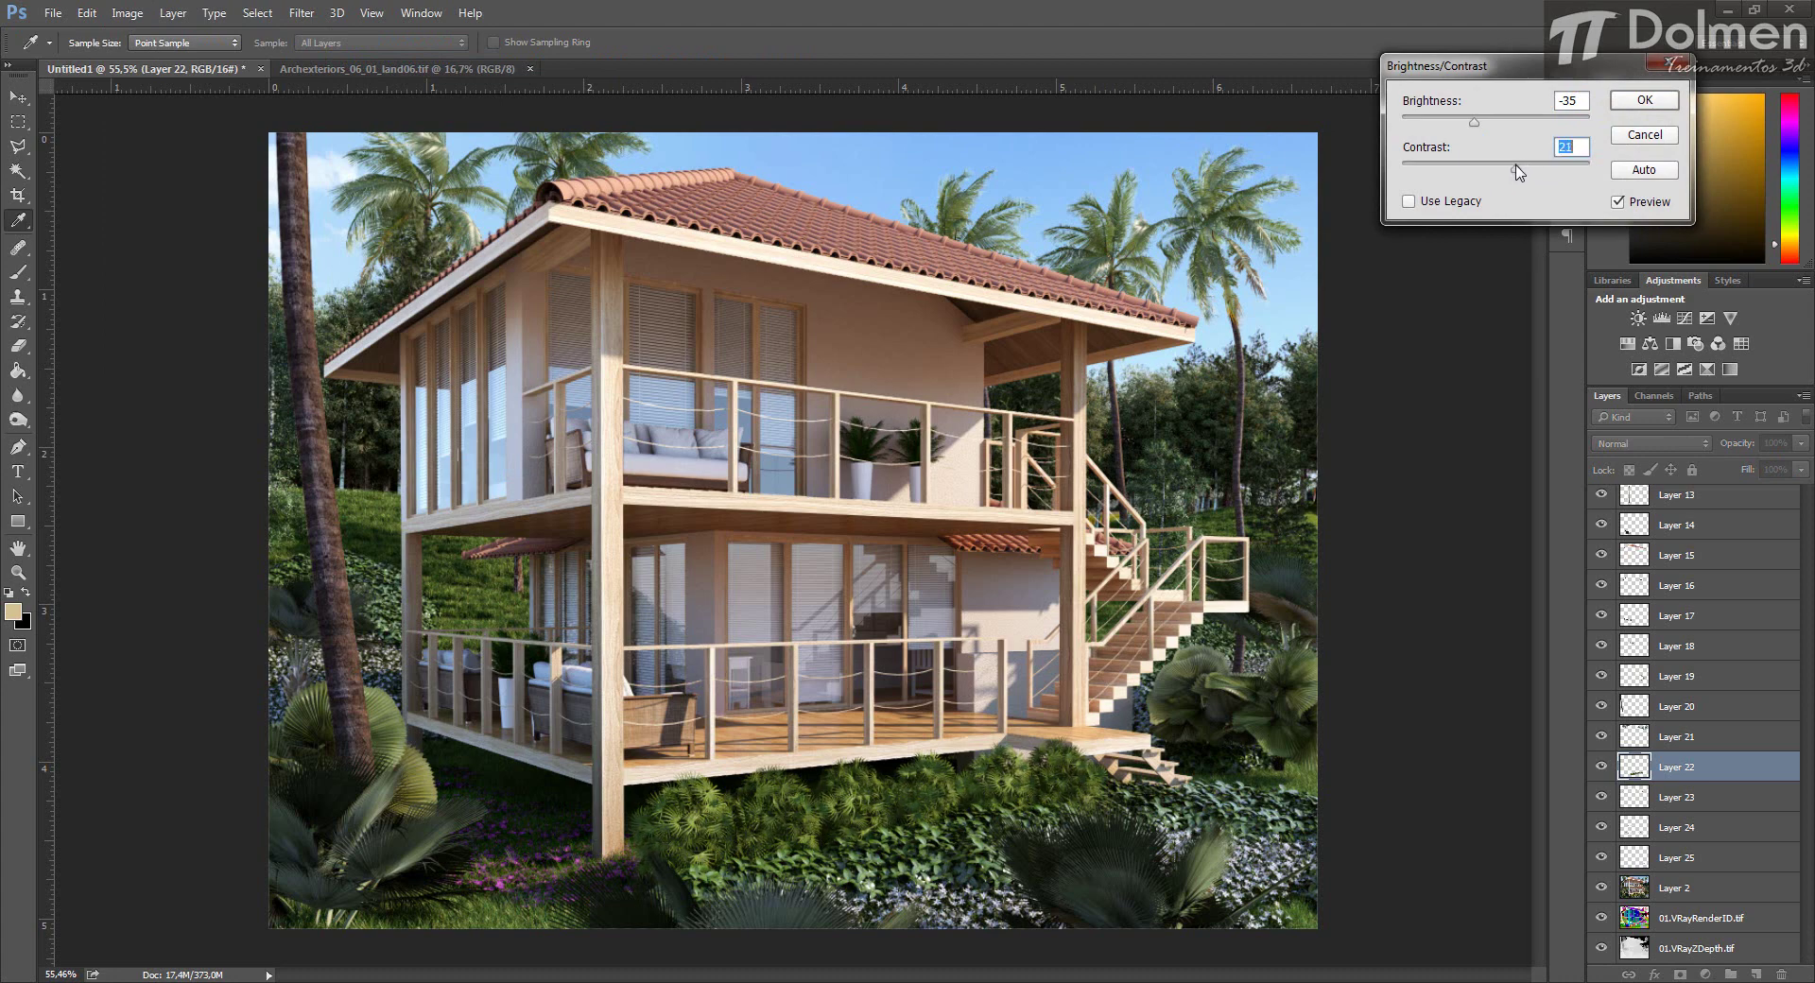
{"action": "left_click", "coordinate": [1633, 101]}
Apply a Hue/Saturation adjustment to Layer 22 with hue +14 and saturation about -33.
{"action": "left_click", "coordinate": [129, 14]}
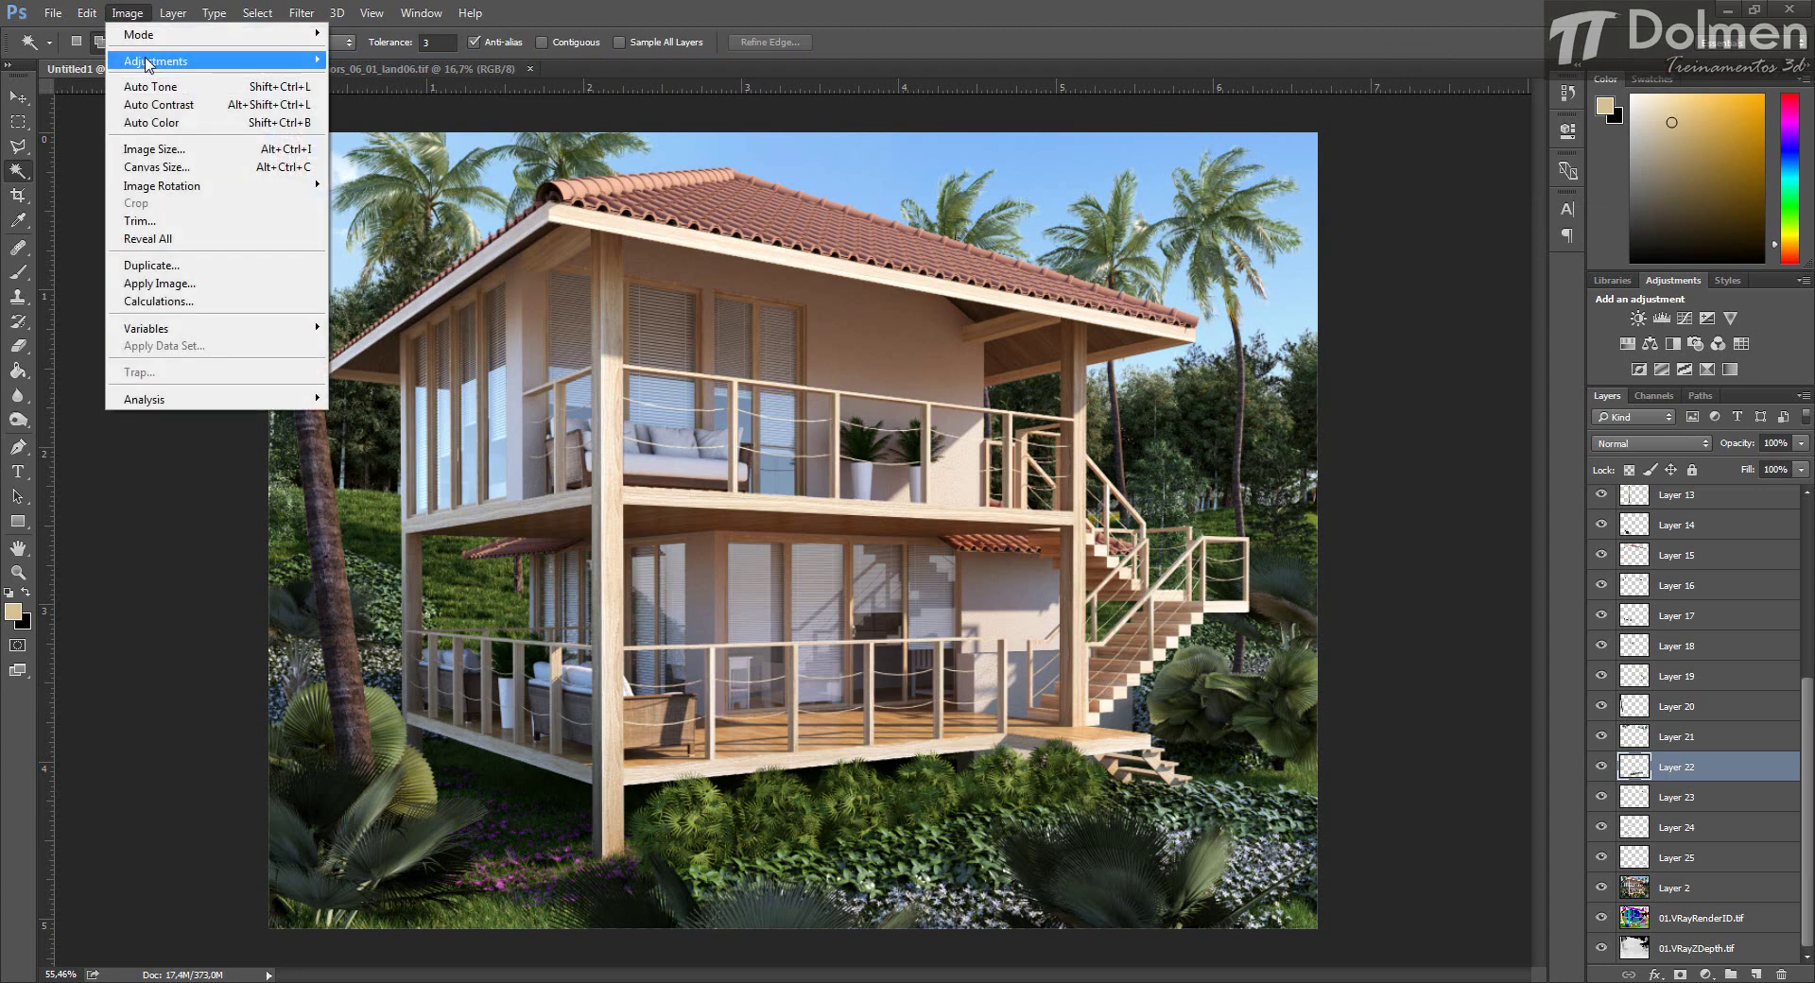
{"action": "mouse_move", "coordinate": [146, 61]}
{"action": "left_click", "coordinate": [422, 159]}
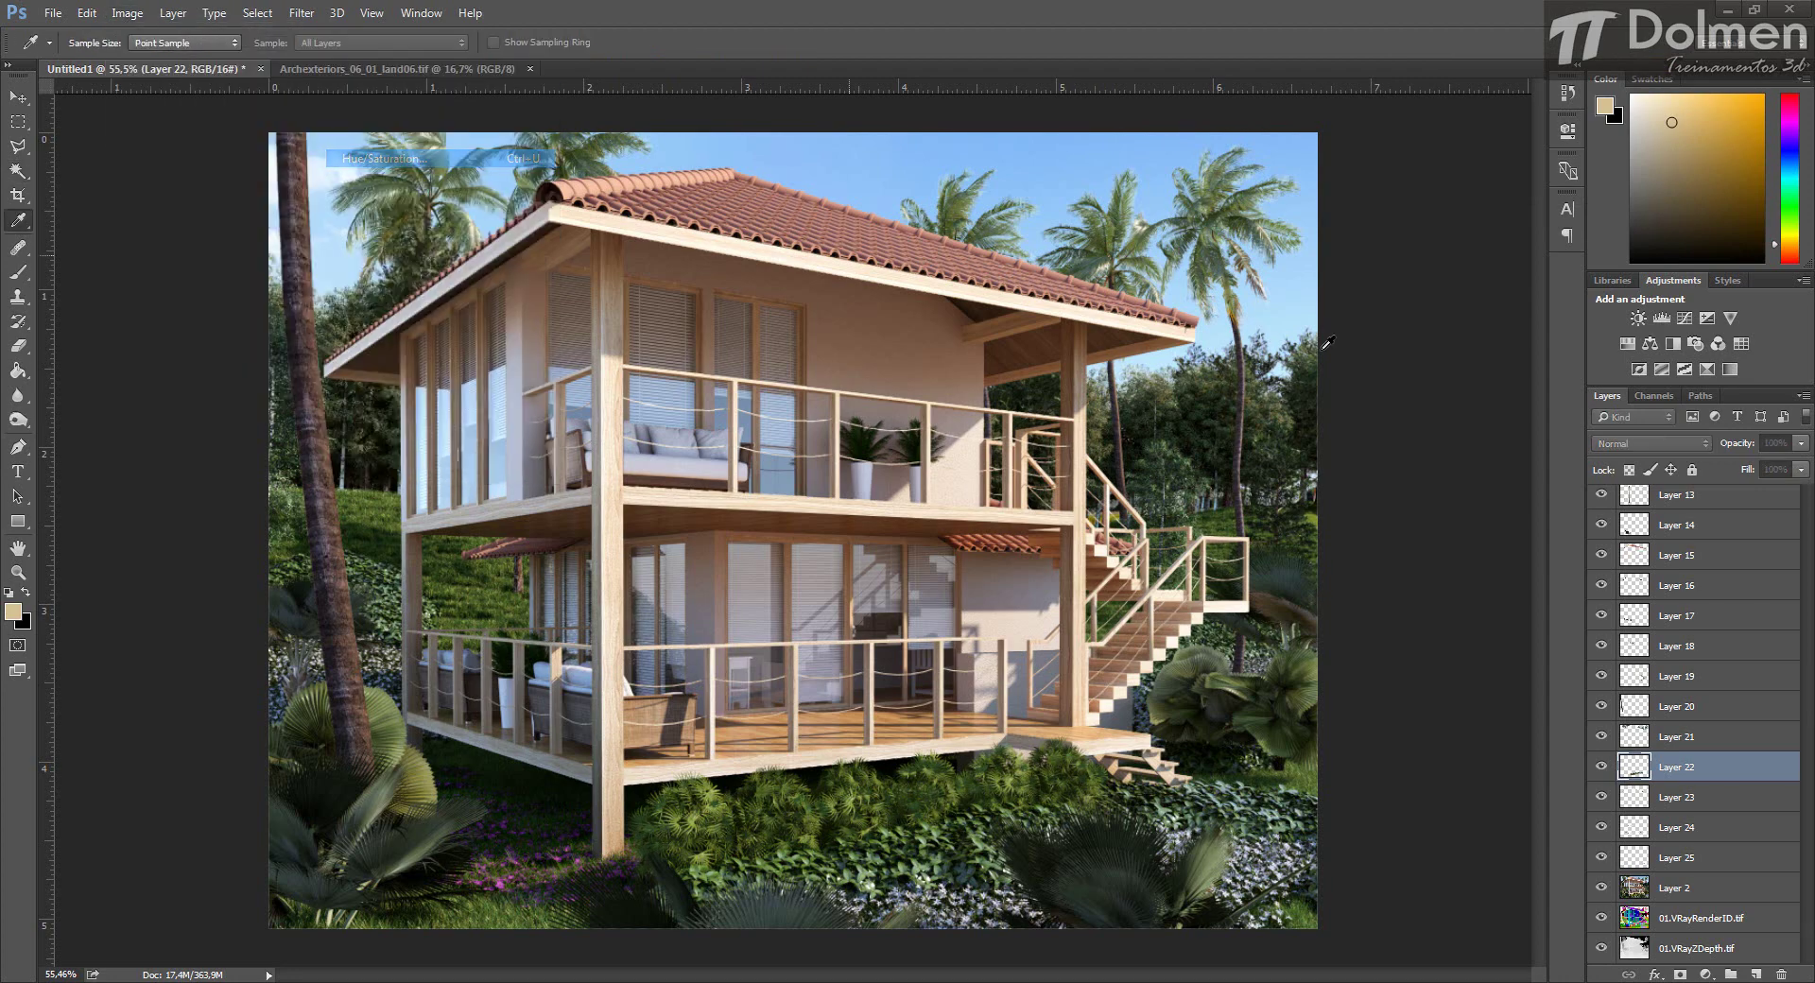
{"action": "left_click_drag", "start_coordinate": [1531, 357], "coordinate": [1495, 382]}
{"action": "left_click_drag", "start_coordinate": [1533, 311], "coordinate": [1553, 314]}
{"action": "mouse_move", "coordinate": [1533, 310]}
{"action": "left_mouse_down"}
{"action": "mouse_move", "coordinate": [1512, 315]}
{"action": "mouse_move", "coordinate": [1549, 321]}
{"action": "left_mouse_up"}
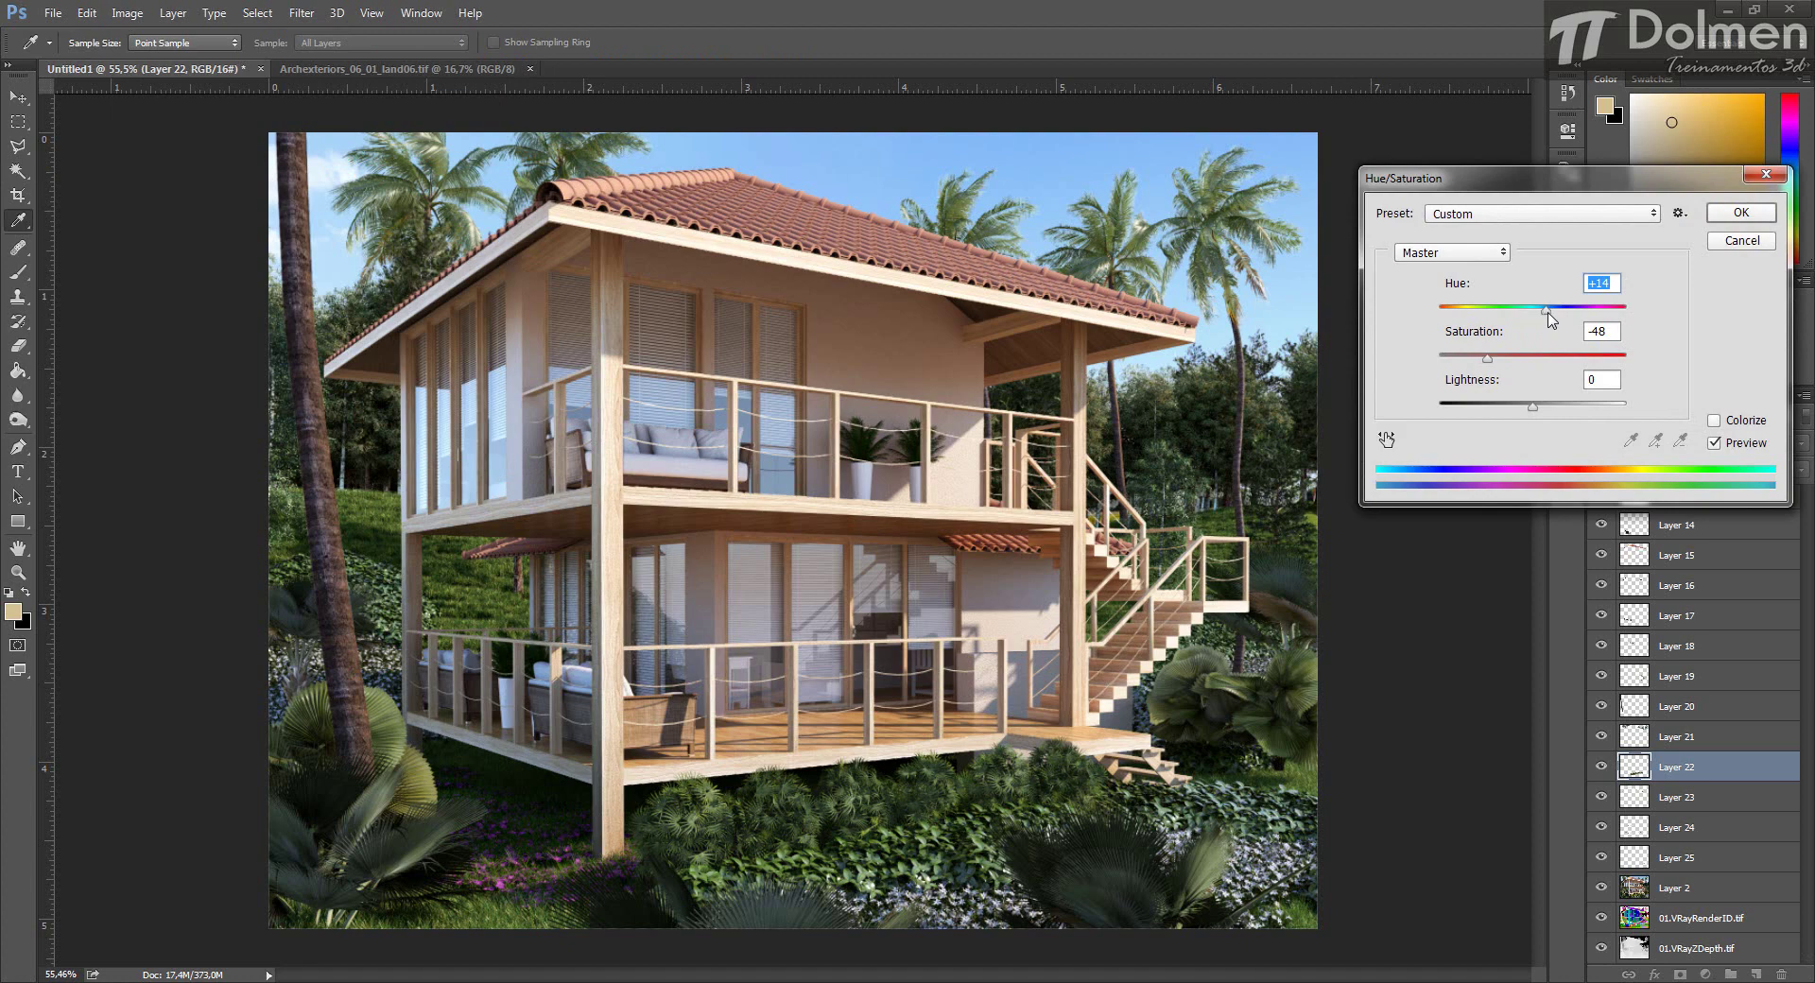
{"action": "left_click_drag", "start_coordinate": [1484, 368], "coordinate": [1505, 359]}
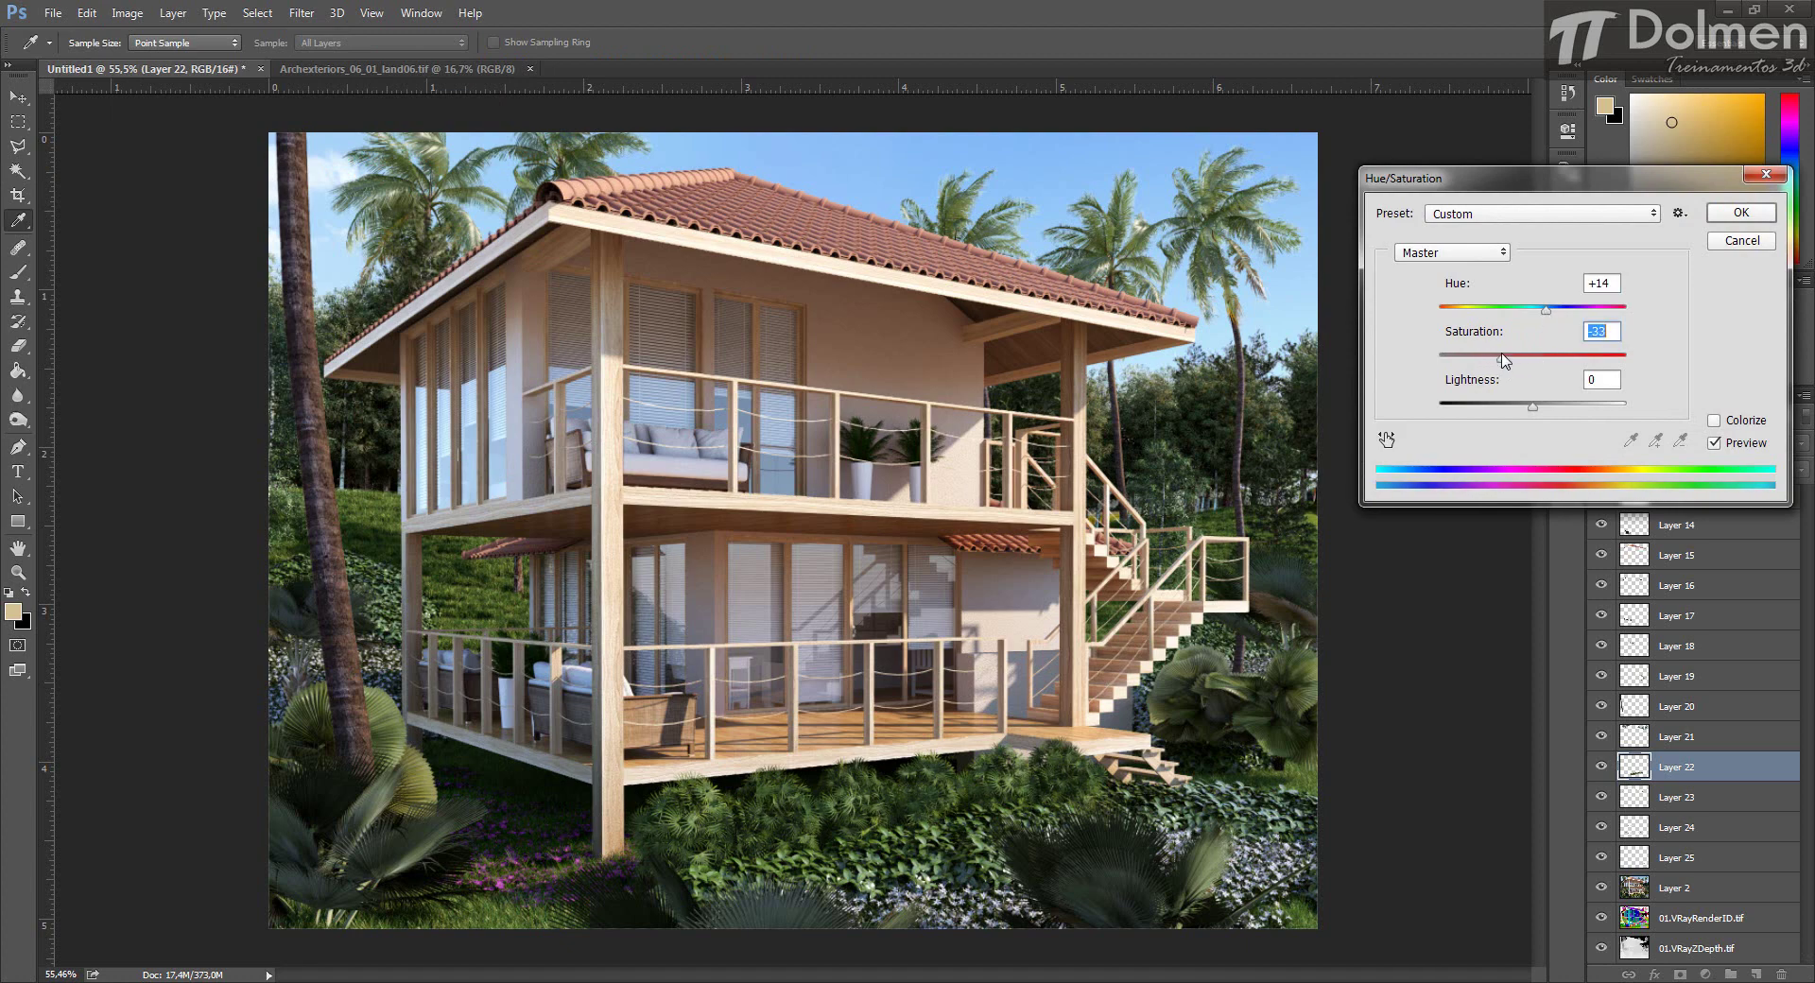
{"action": "left_click", "coordinate": [1740, 213]}
{"action": "key", "text": "w"}
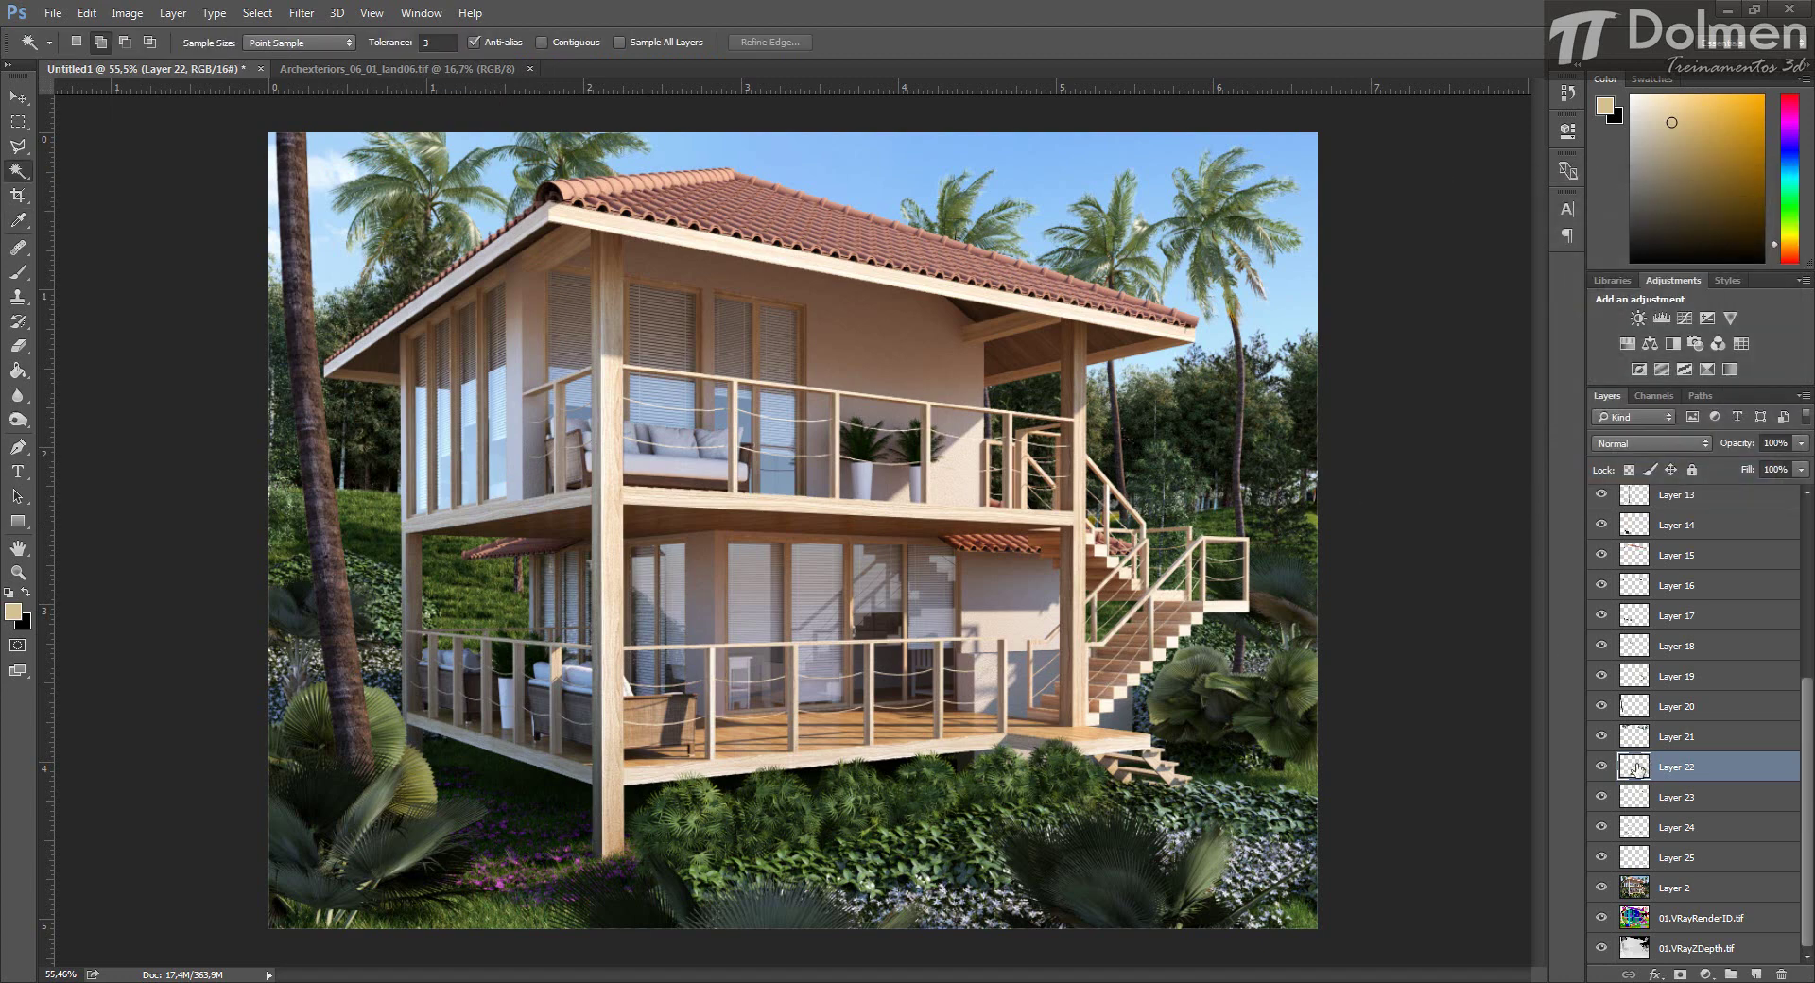
Apply a Brightness/Contrast adjustment to Layer 23.
{"action": "left_click", "coordinate": [1682, 797]}
{"action": "left_click", "coordinate": [126, 12]}
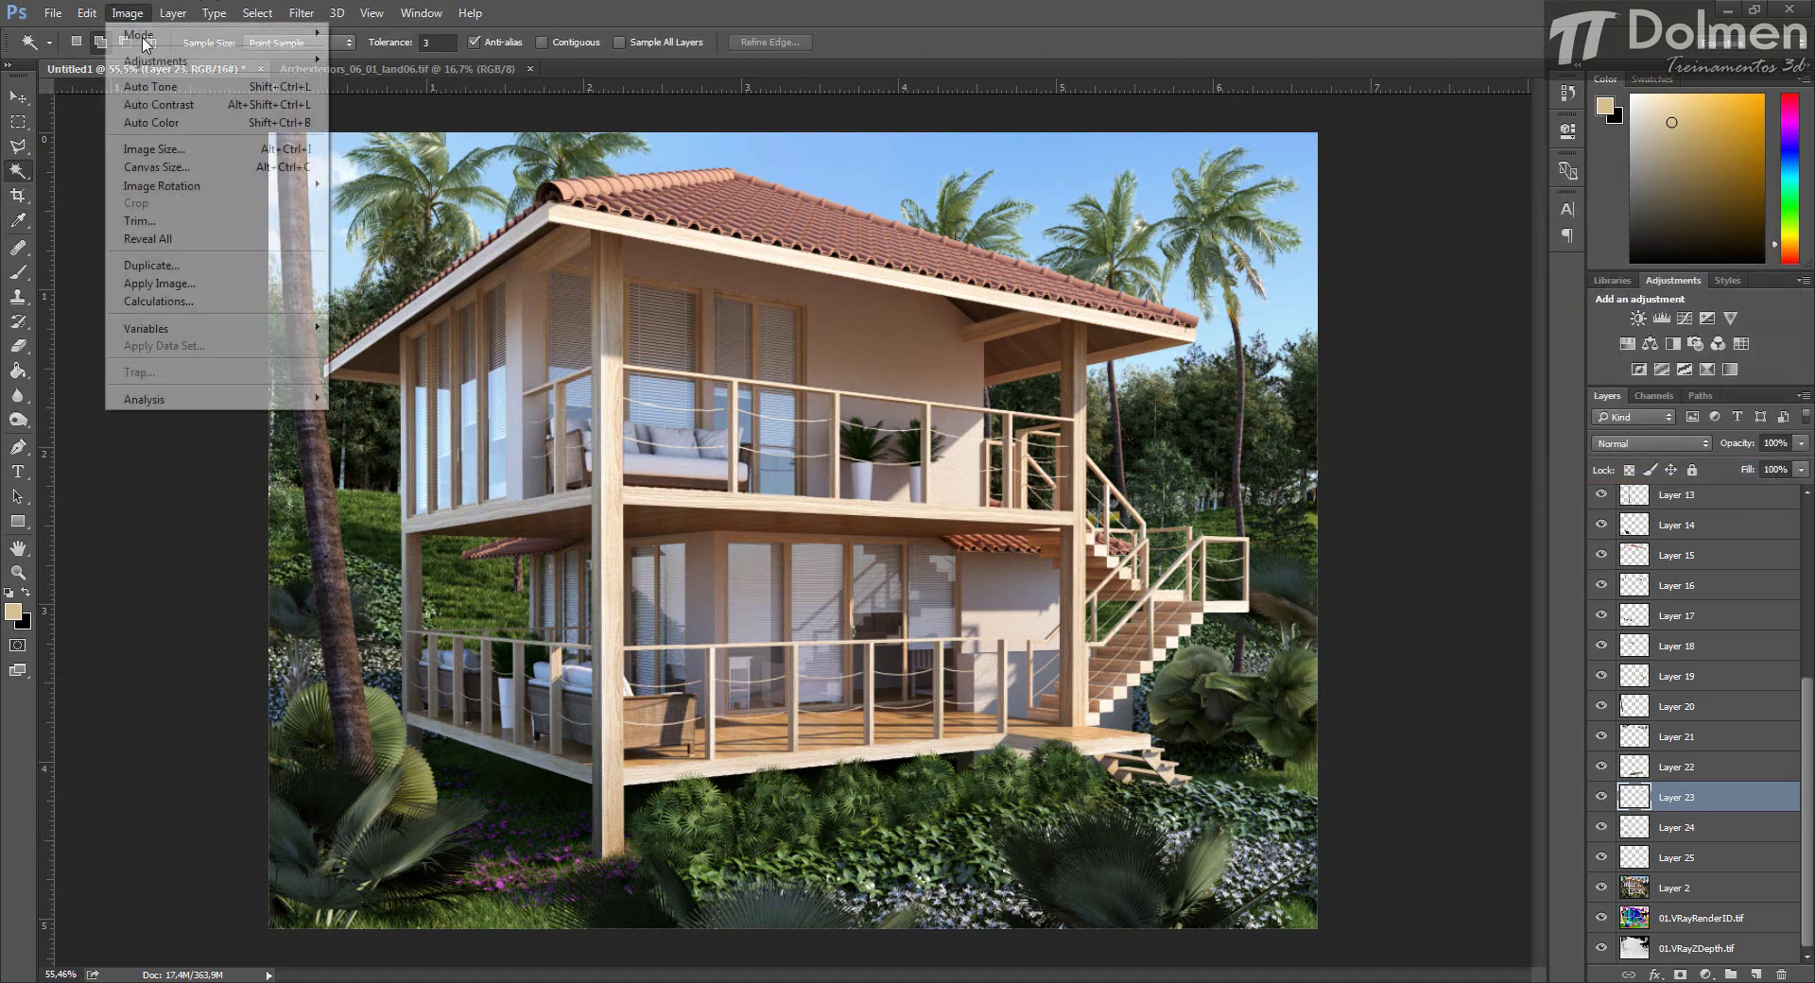
{"action": "mouse_move", "coordinate": [218, 61]}
{"action": "left_click", "coordinate": [345, 61]}
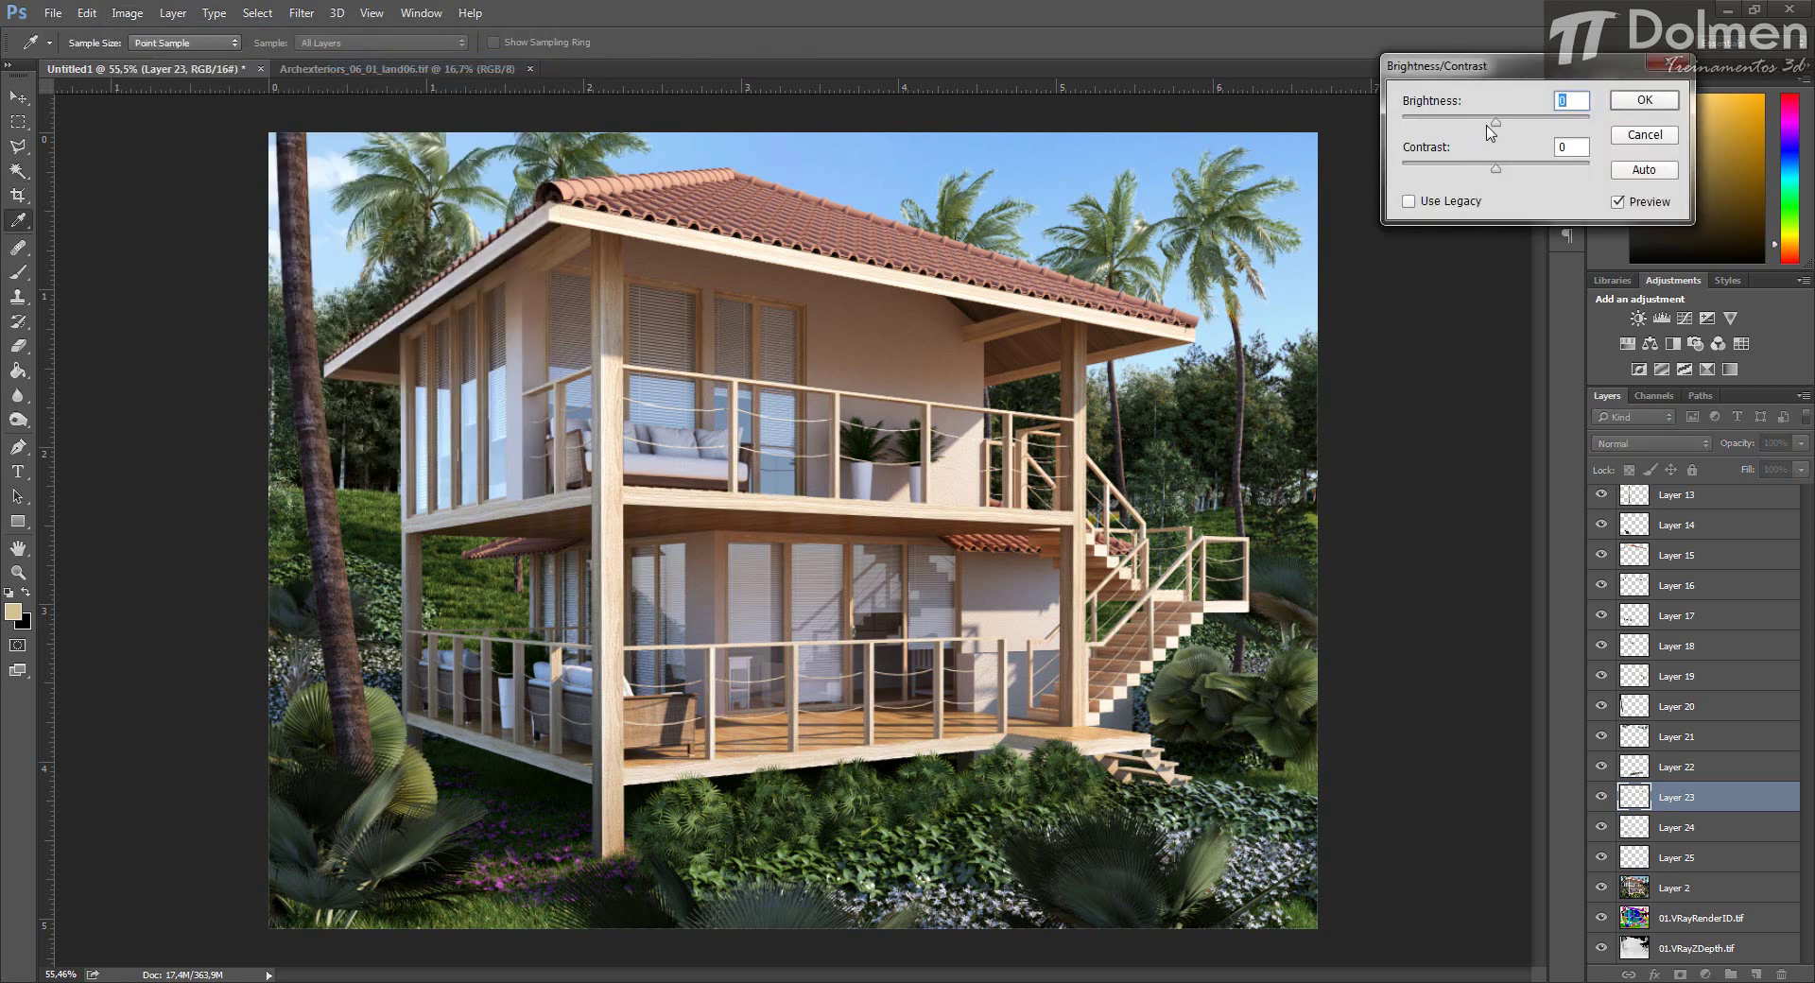
{"action": "left_click_drag", "start_coordinate": [1504, 129], "coordinate": [1484, 181]}
{"action": "left_click", "coordinate": [1644, 102]}
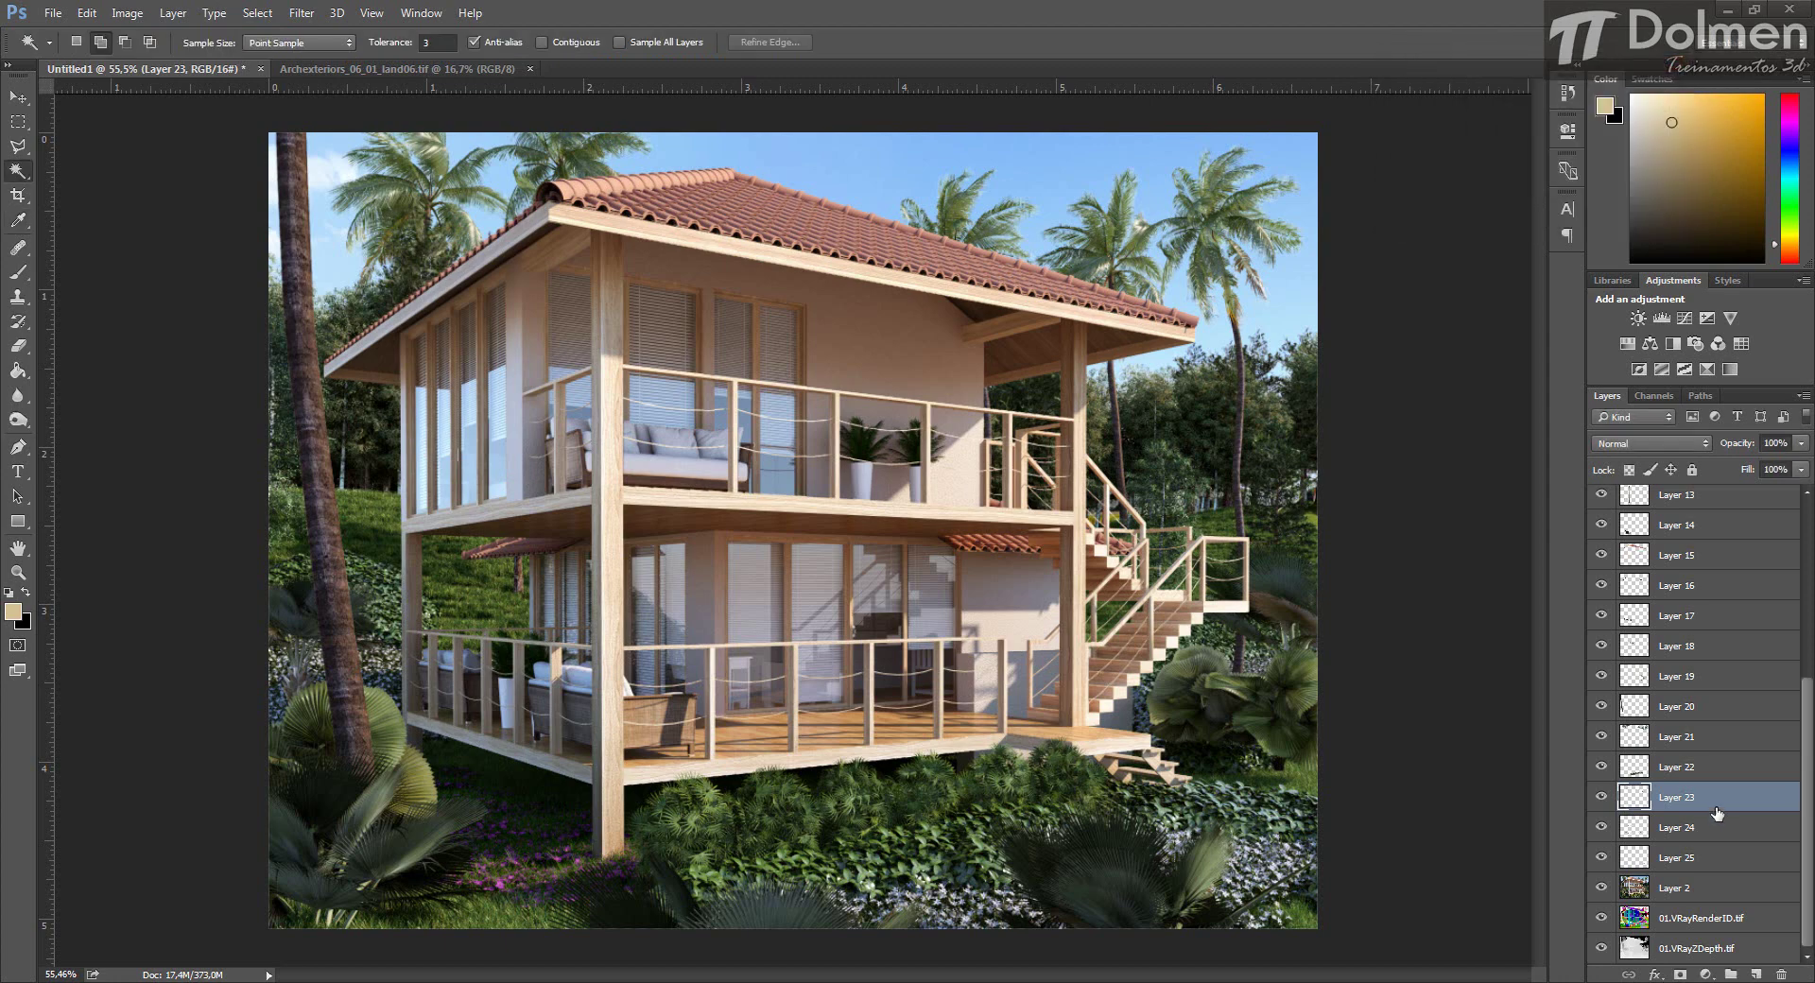
Apply a Brightness/Contrast adjustment to Layer 24 with brightness -47 and contrast about 64.
{"action": "left_click", "coordinate": [1677, 827]}
{"action": "left_click", "coordinate": [127, 13]}
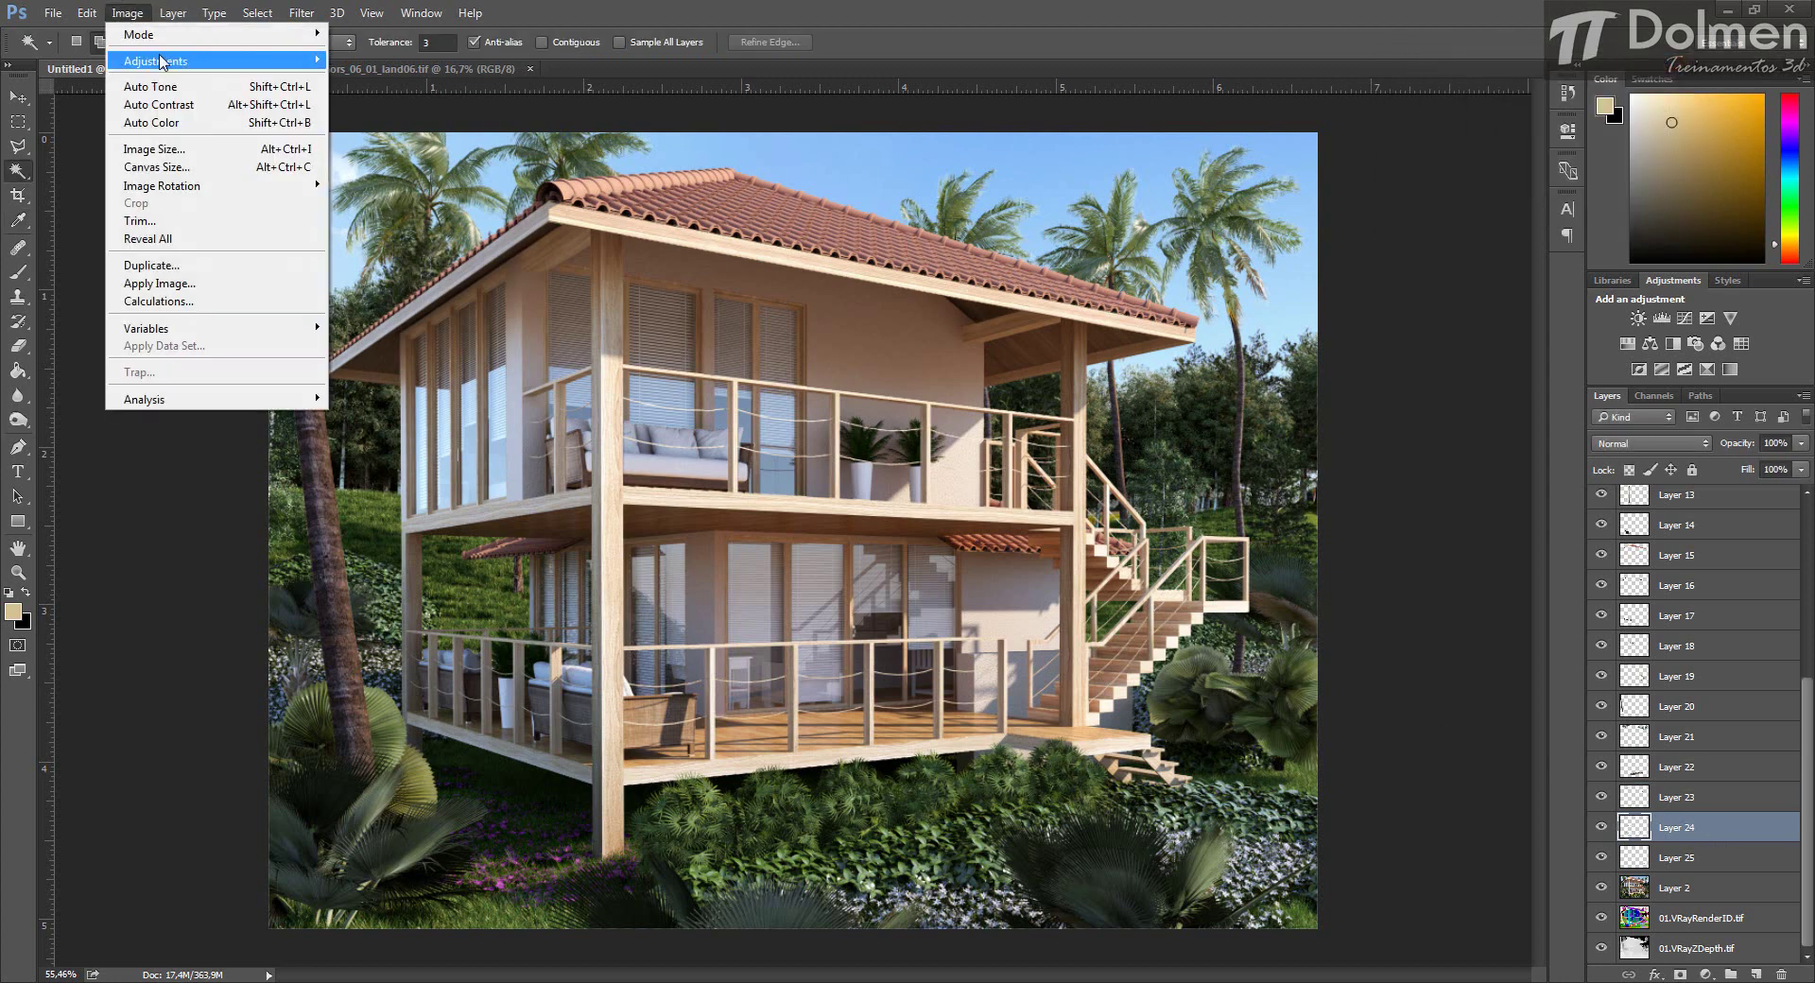
{"action": "mouse_move", "coordinate": [168, 60]}
{"action": "left_click", "coordinate": [378, 61]}
{"action": "left_click_drag", "start_coordinate": [1504, 124], "coordinate": [1558, 173]}
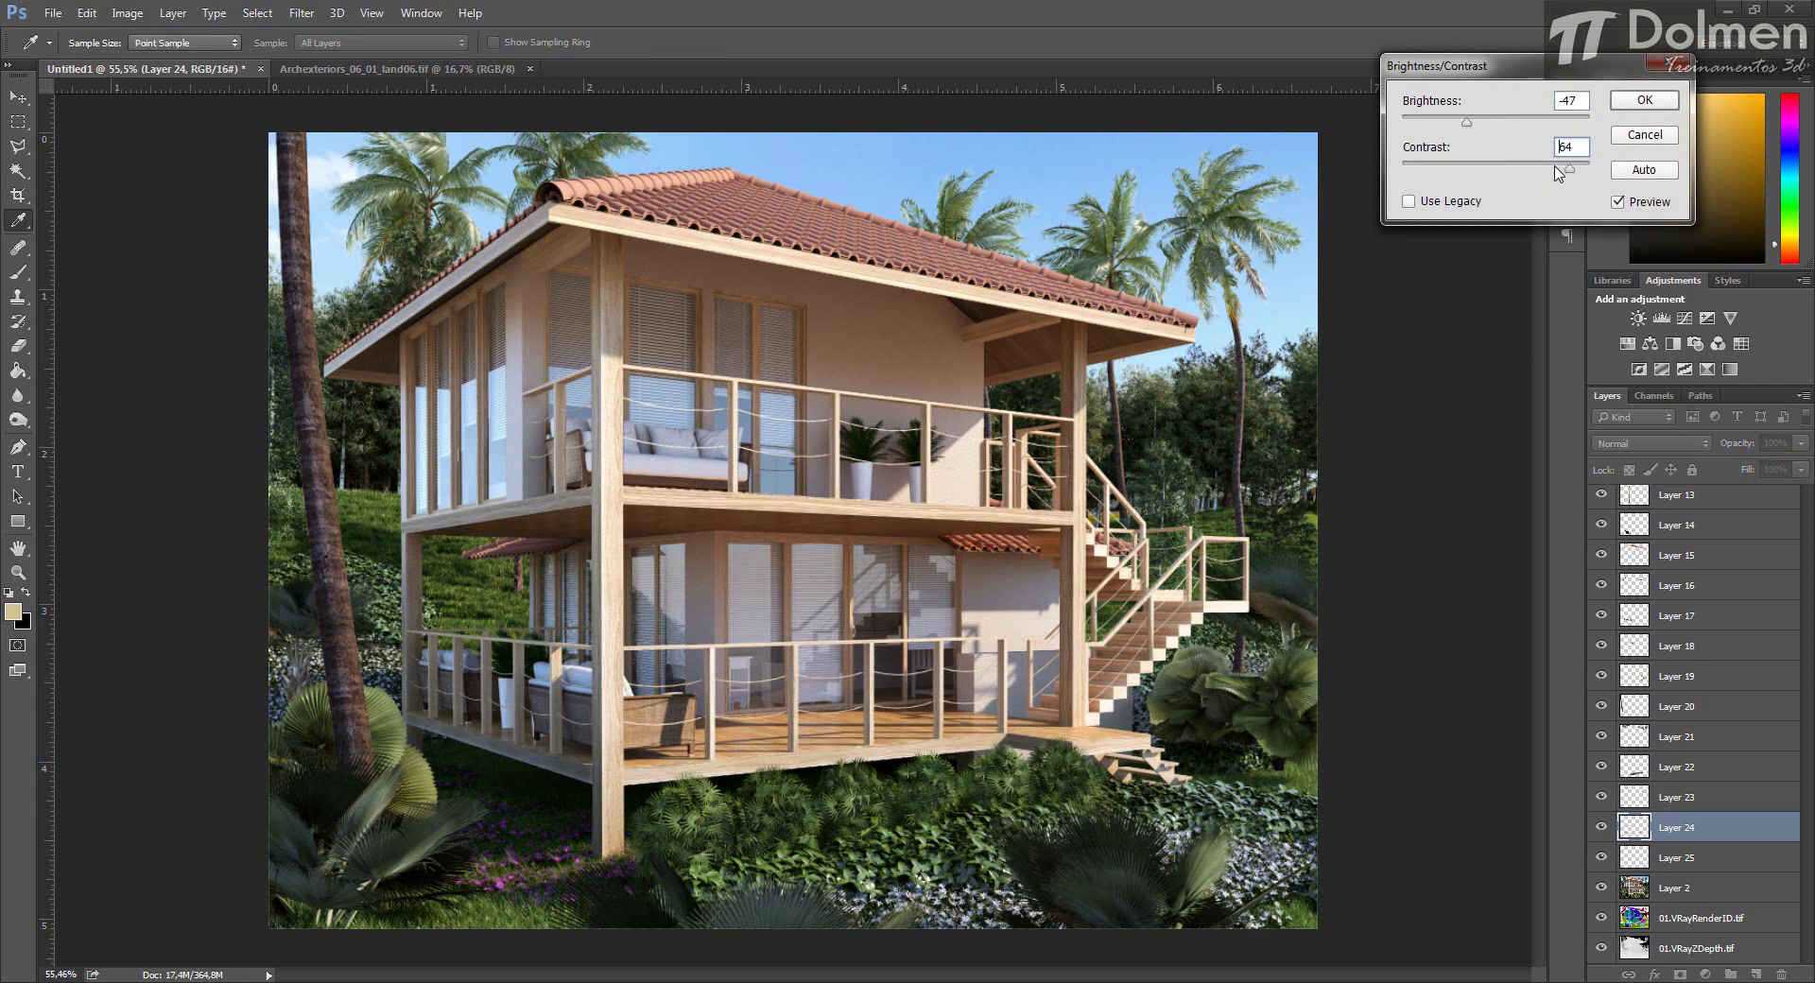
{"action": "left_click", "coordinate": [1668, 104]}
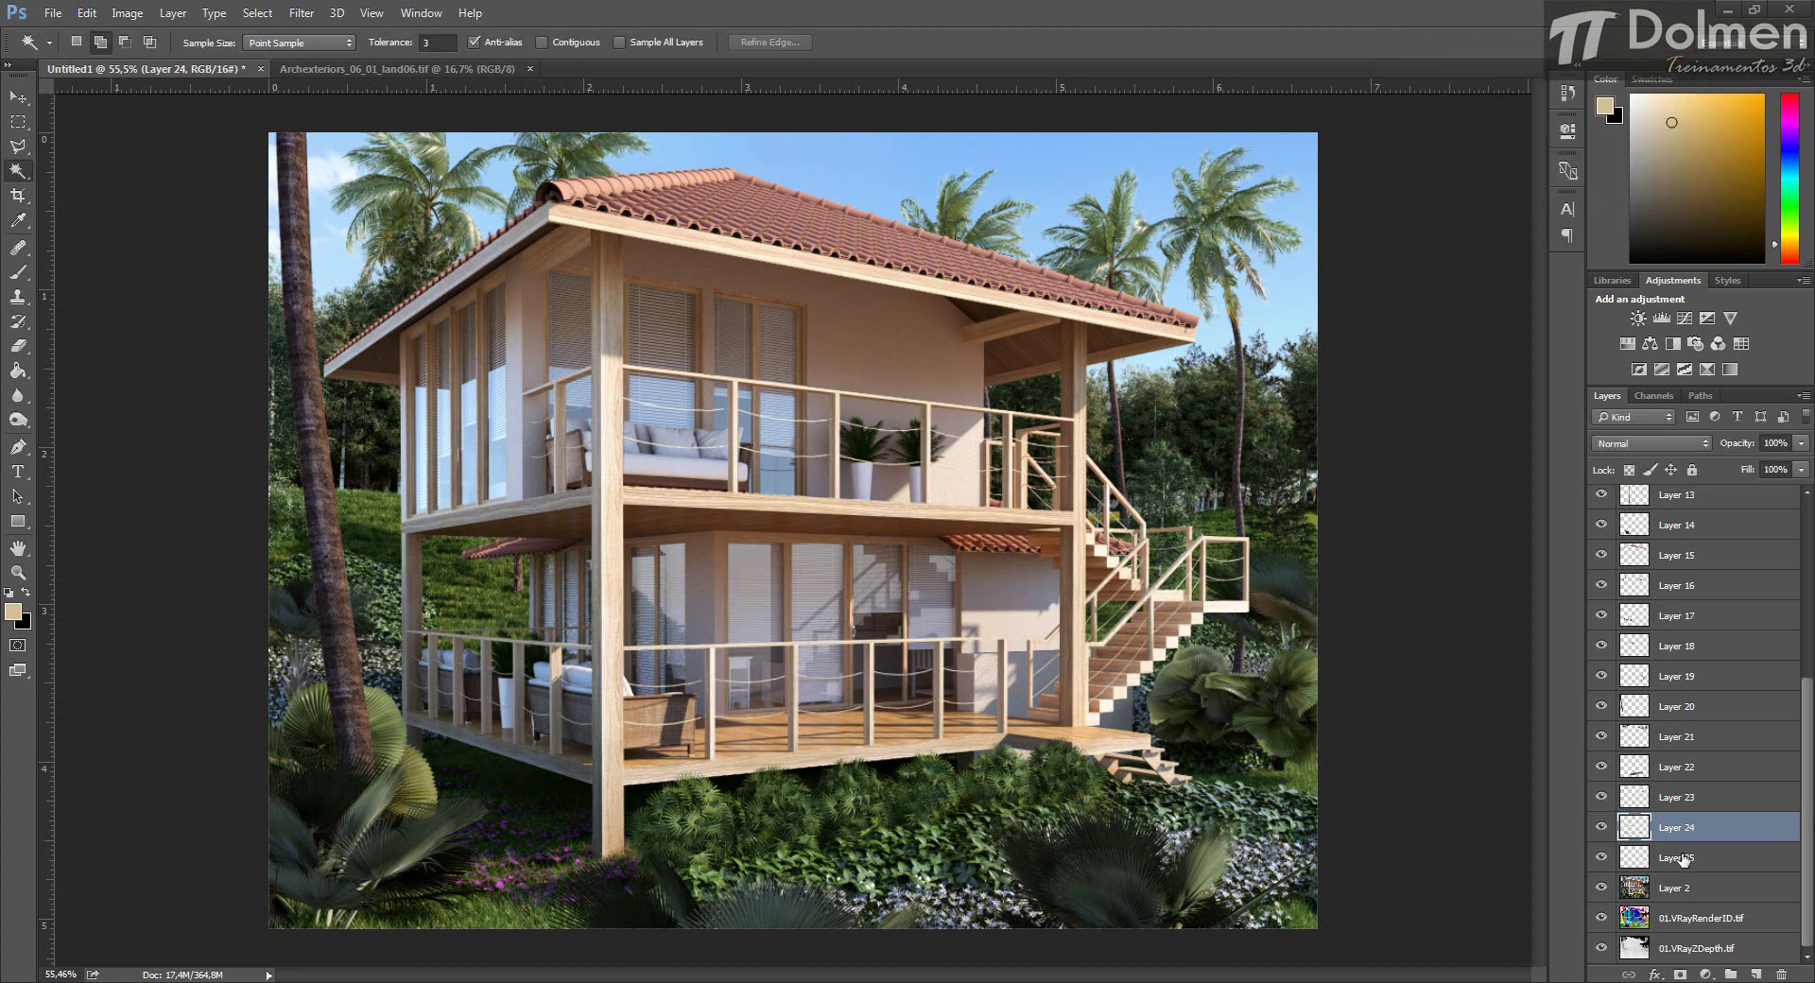
Apply a Brightness/Contrast adjustment to Layer 25, lowering the brightness clearly and raising the contrast.
{"action": "left_click", "coordinate": [1682, 858]}
{"action": "left_click", "coordinate": [129, 13]}
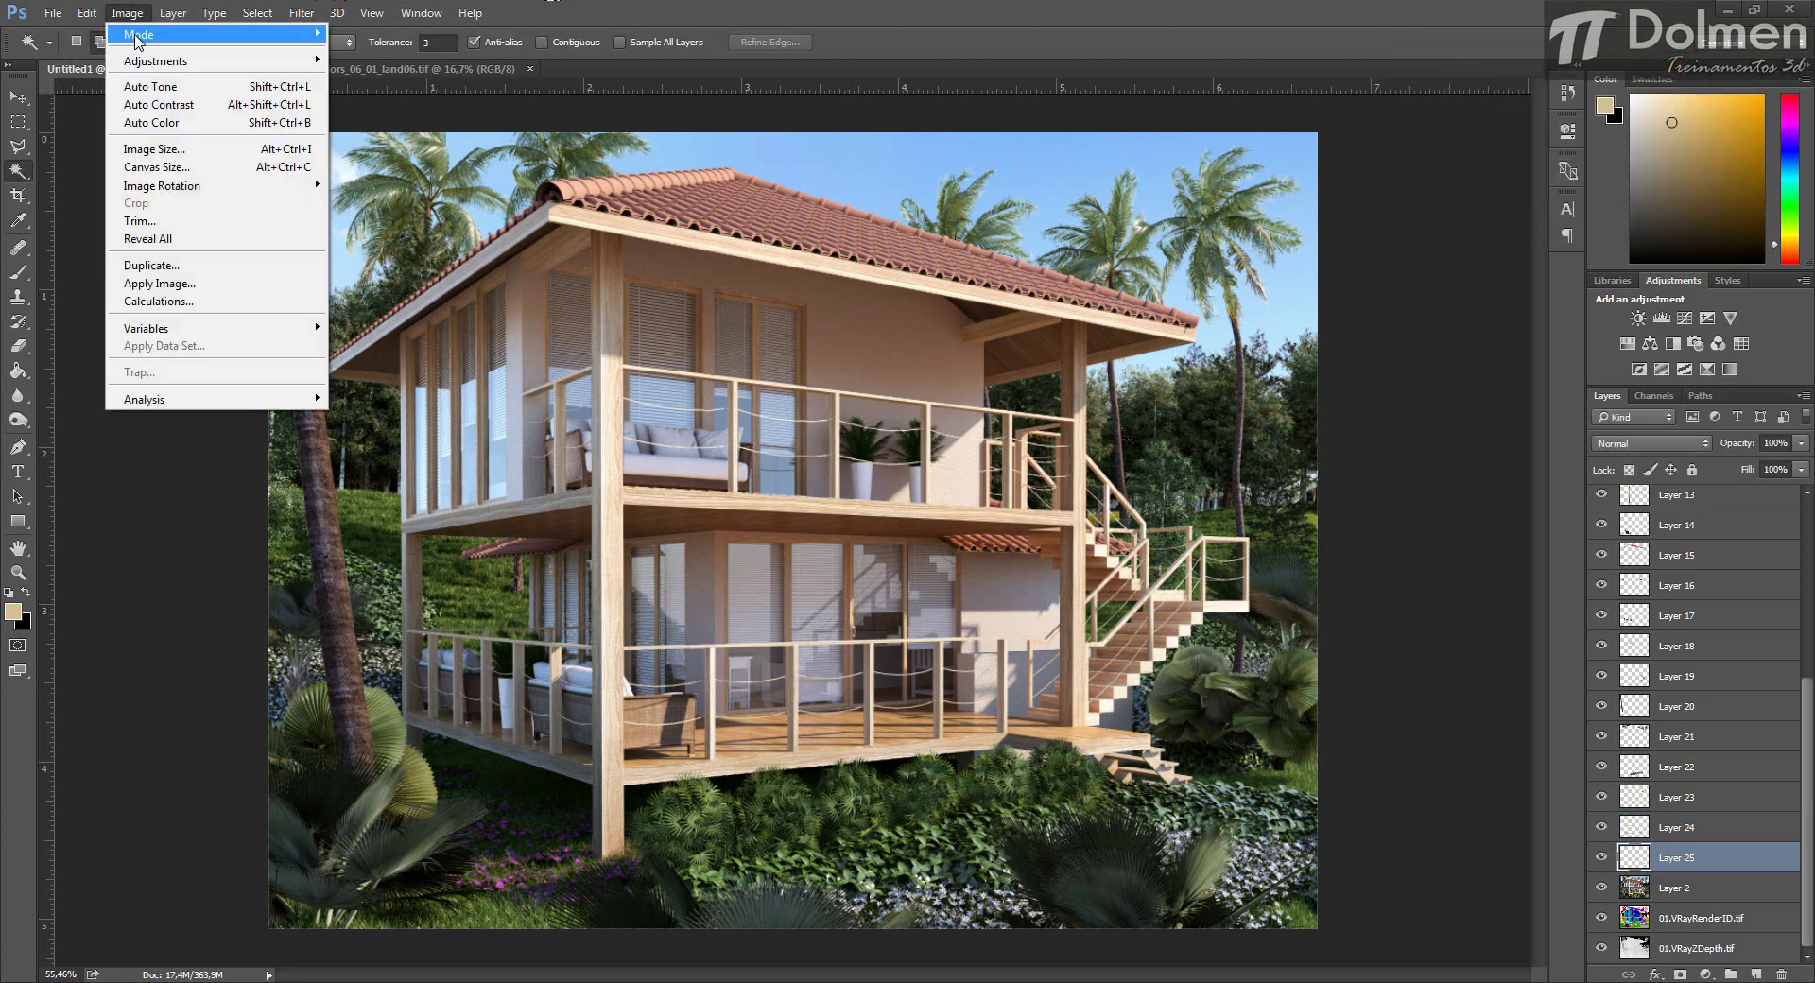
{"action": "mouse_move", "coordinate": [156, 60]}
{"action": "left_click", "coordinate": [418, 61]}
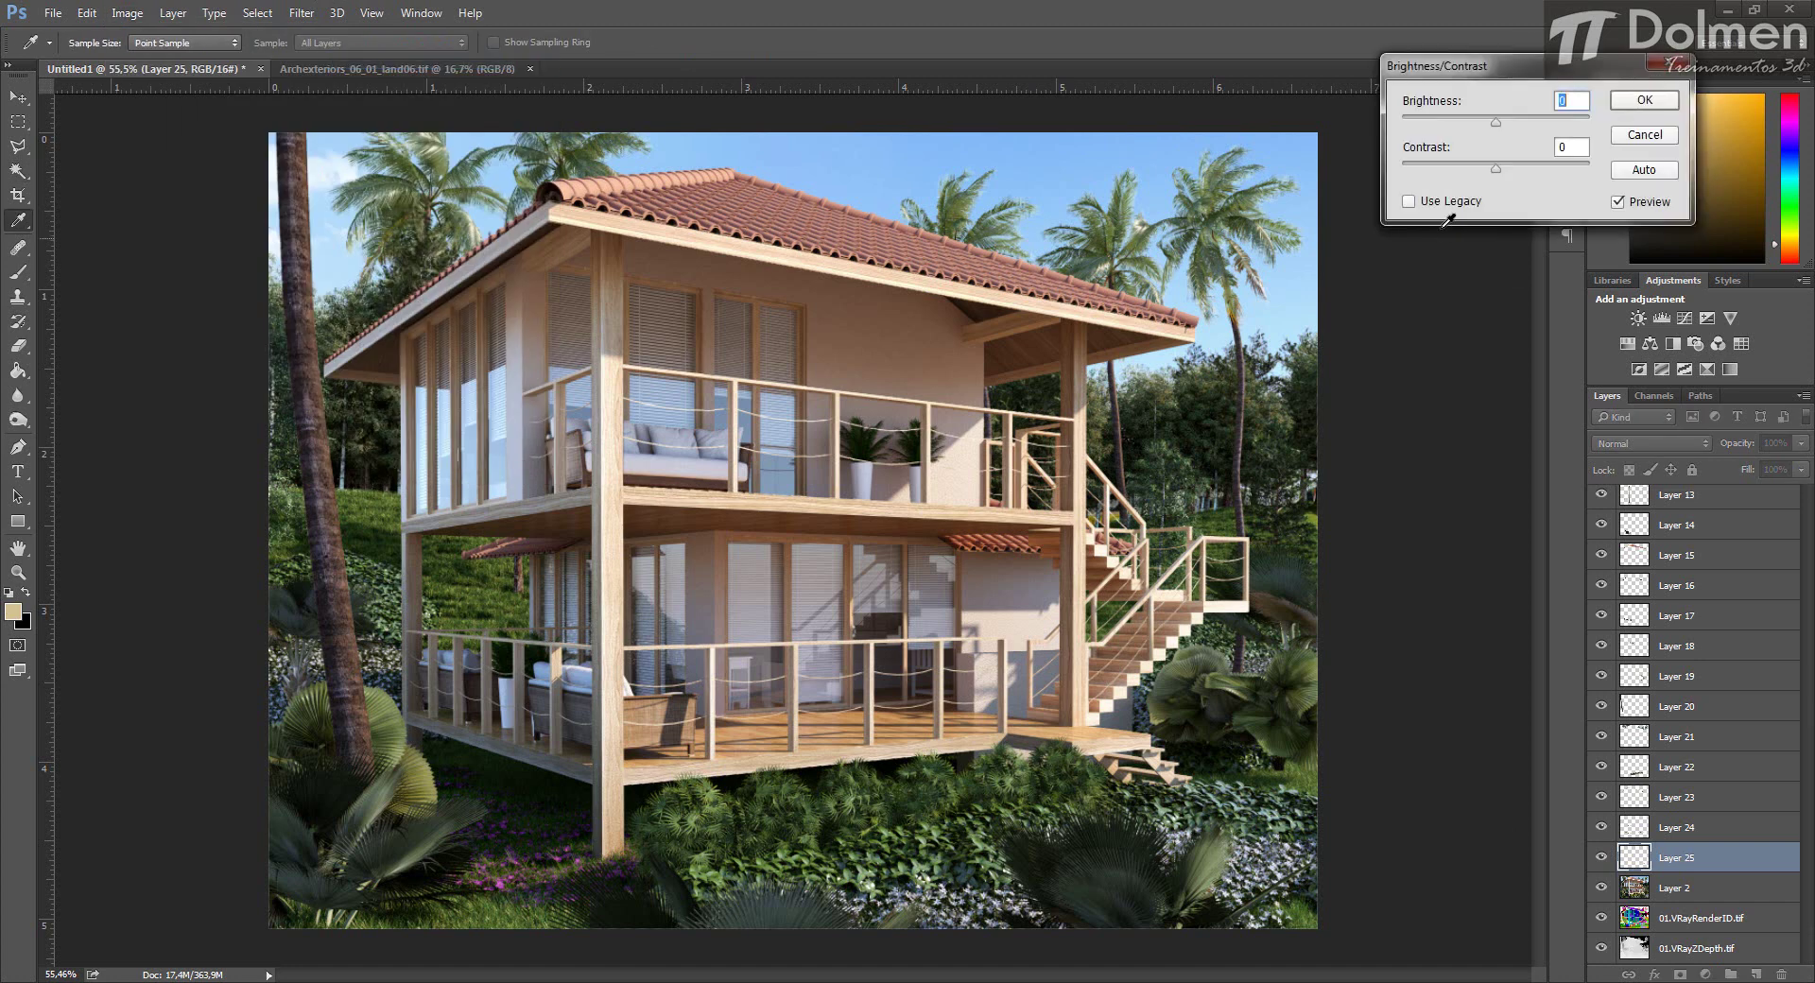
{"action": "left_click_drag", "start_coordinate": [1505, 124], "coordinate": [1422, 137]}
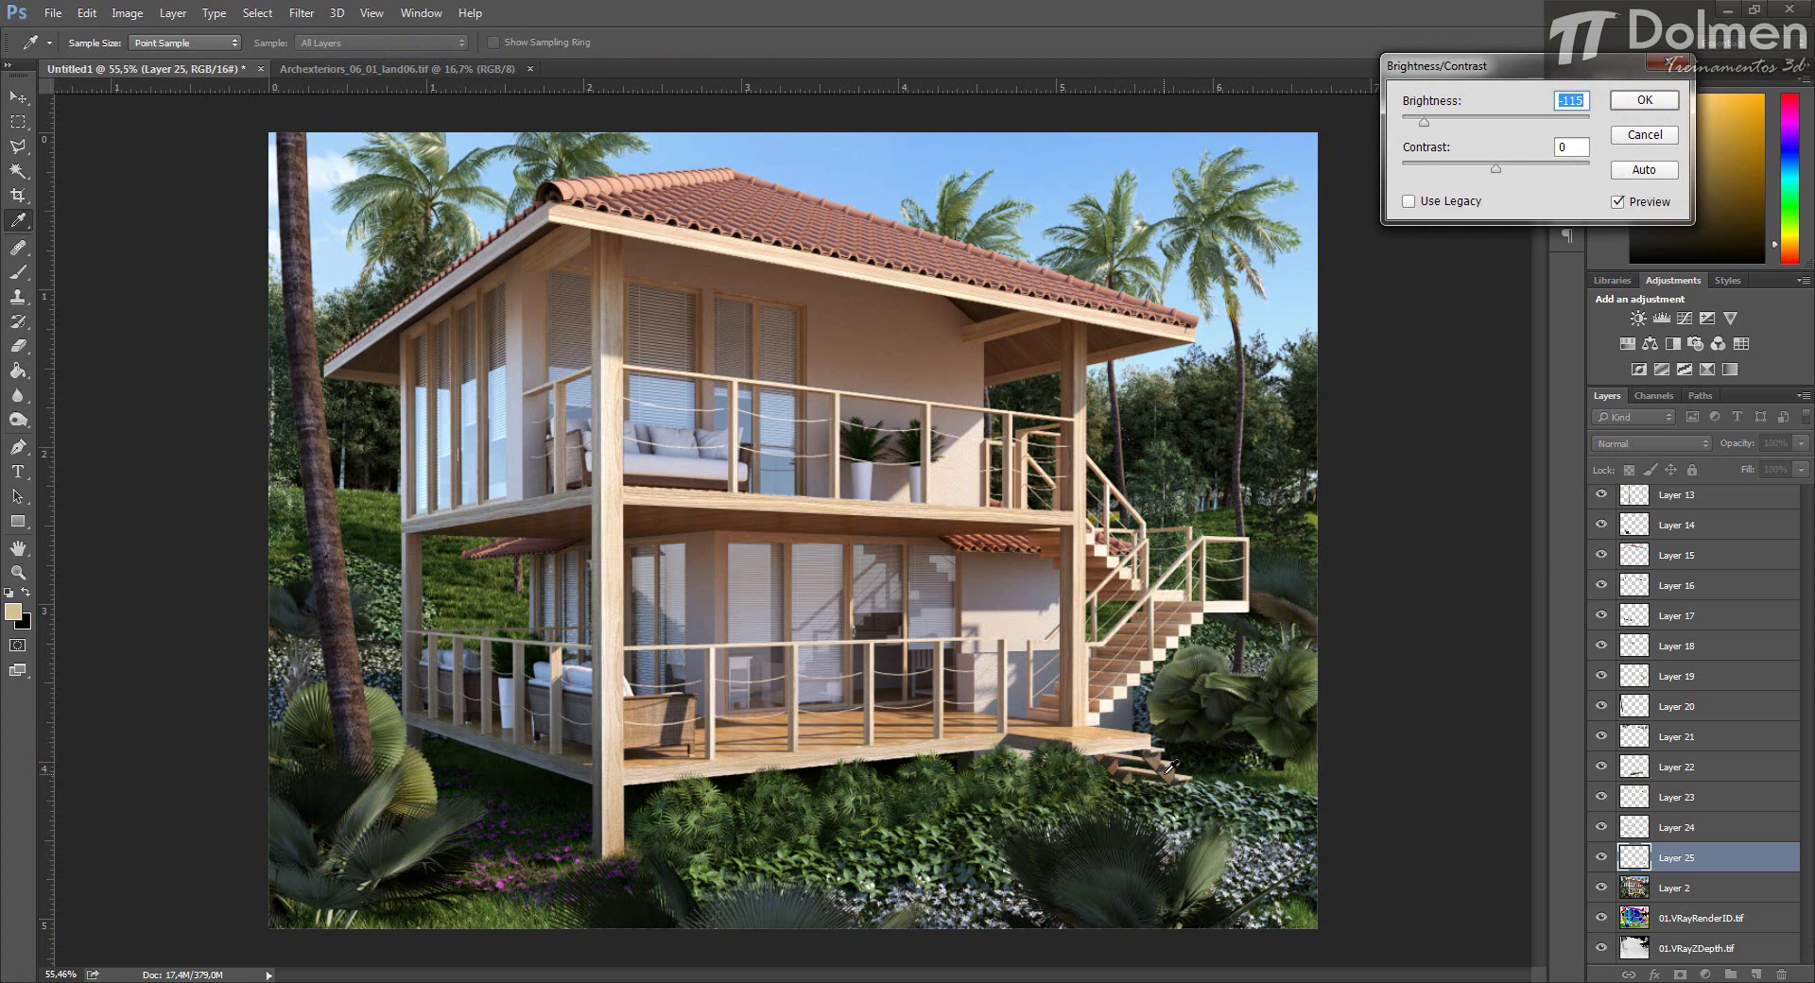
{"action": "left_click_drag", "start_coordinate": [1495, 167], "coordinate": [1543, 167]}
{"action": "left_click_drag", "start_coordinate": [1433, 130], "coordinate": [1456, 128]}
{"action": "left_click", "coordinate": [1645, 100]}
{"action": "key", "text": "w"}
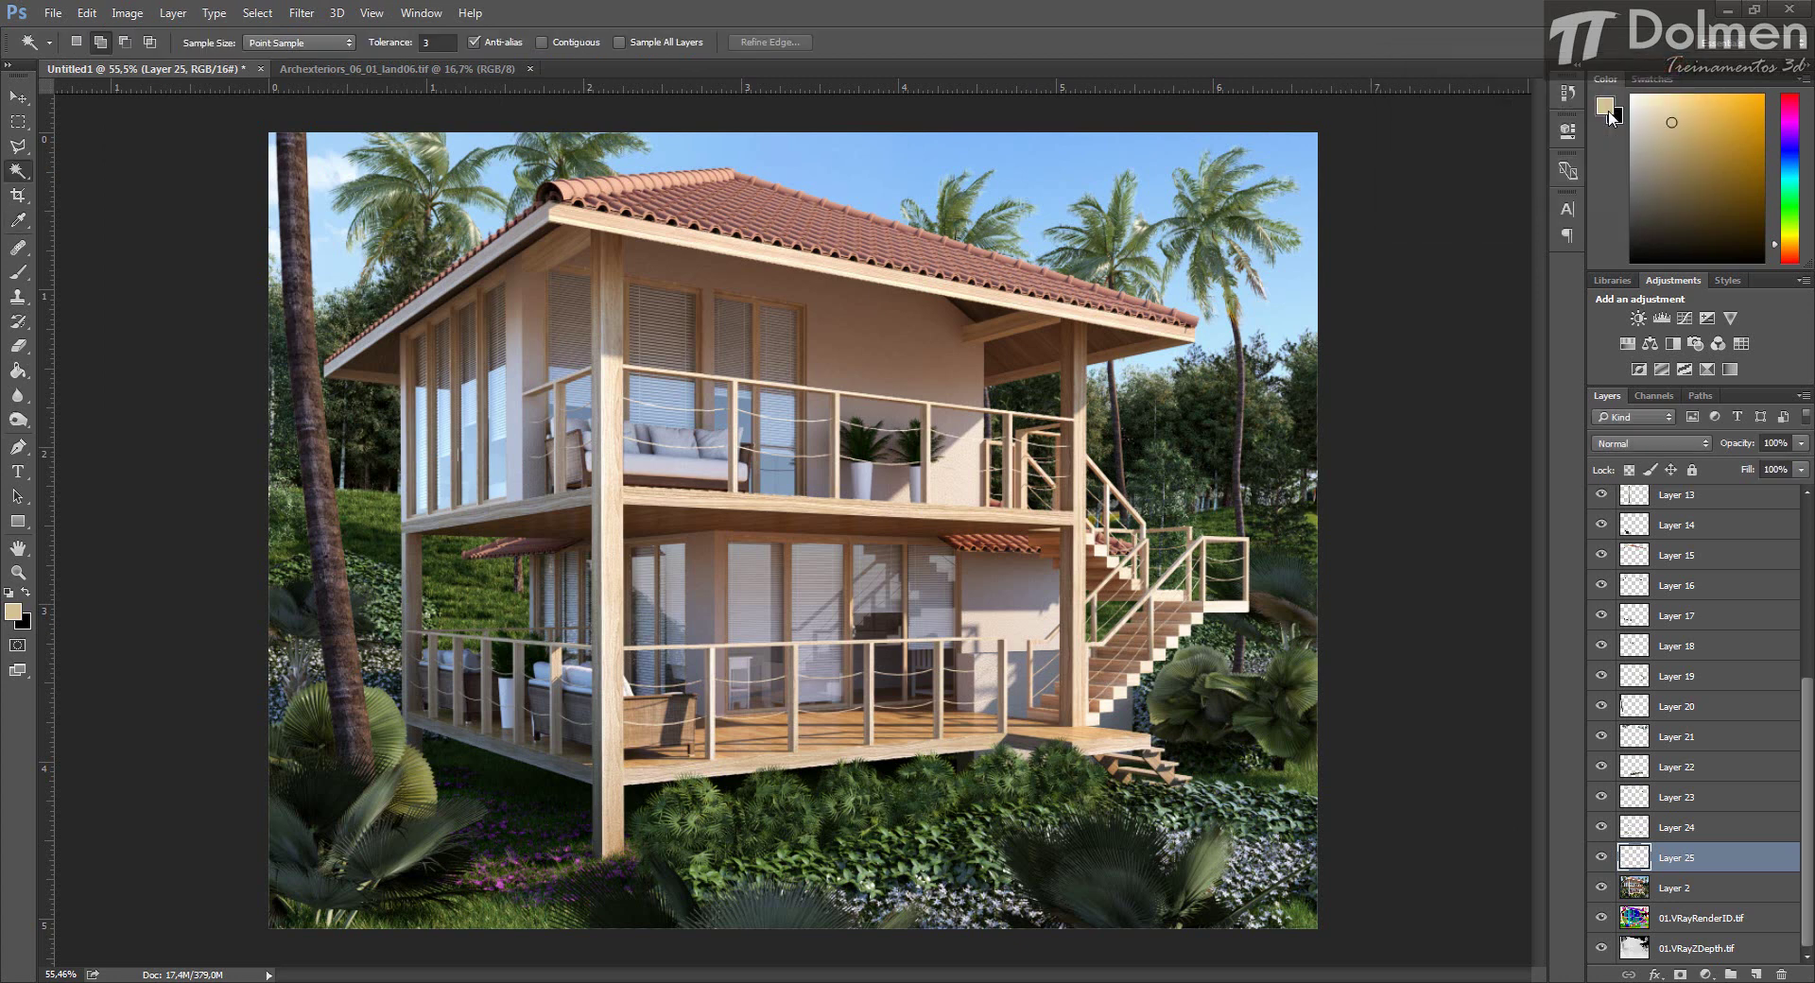
Select all separated layers from Layer 3 through Layer 25 and merge them into one layer.
{"action": "left_click_drag", "start_coordinate": [1807, 728], "coordinate": [1807, 551]}
{"action": "left_click", "coordinate": [1688, 504], "text": "shift"}
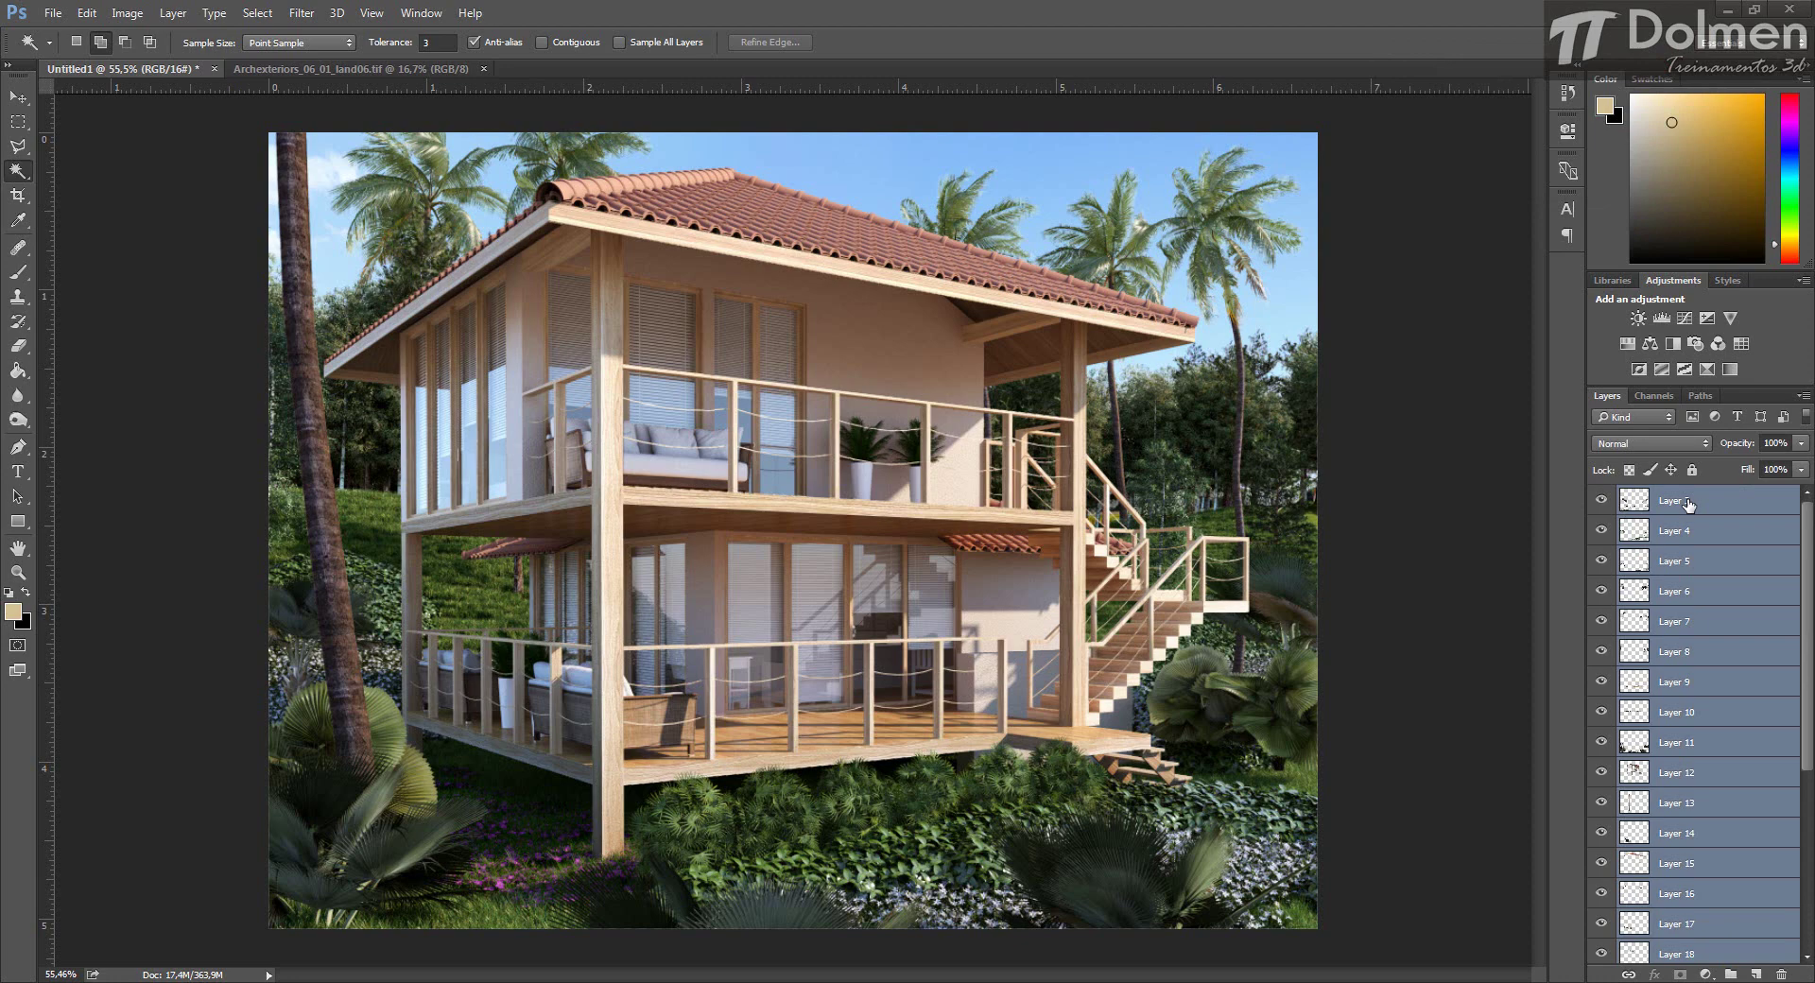
{"action": "scroll", "coordinate": [1704, 738], "scroll_direction": "down", "scroll_amount": 5}
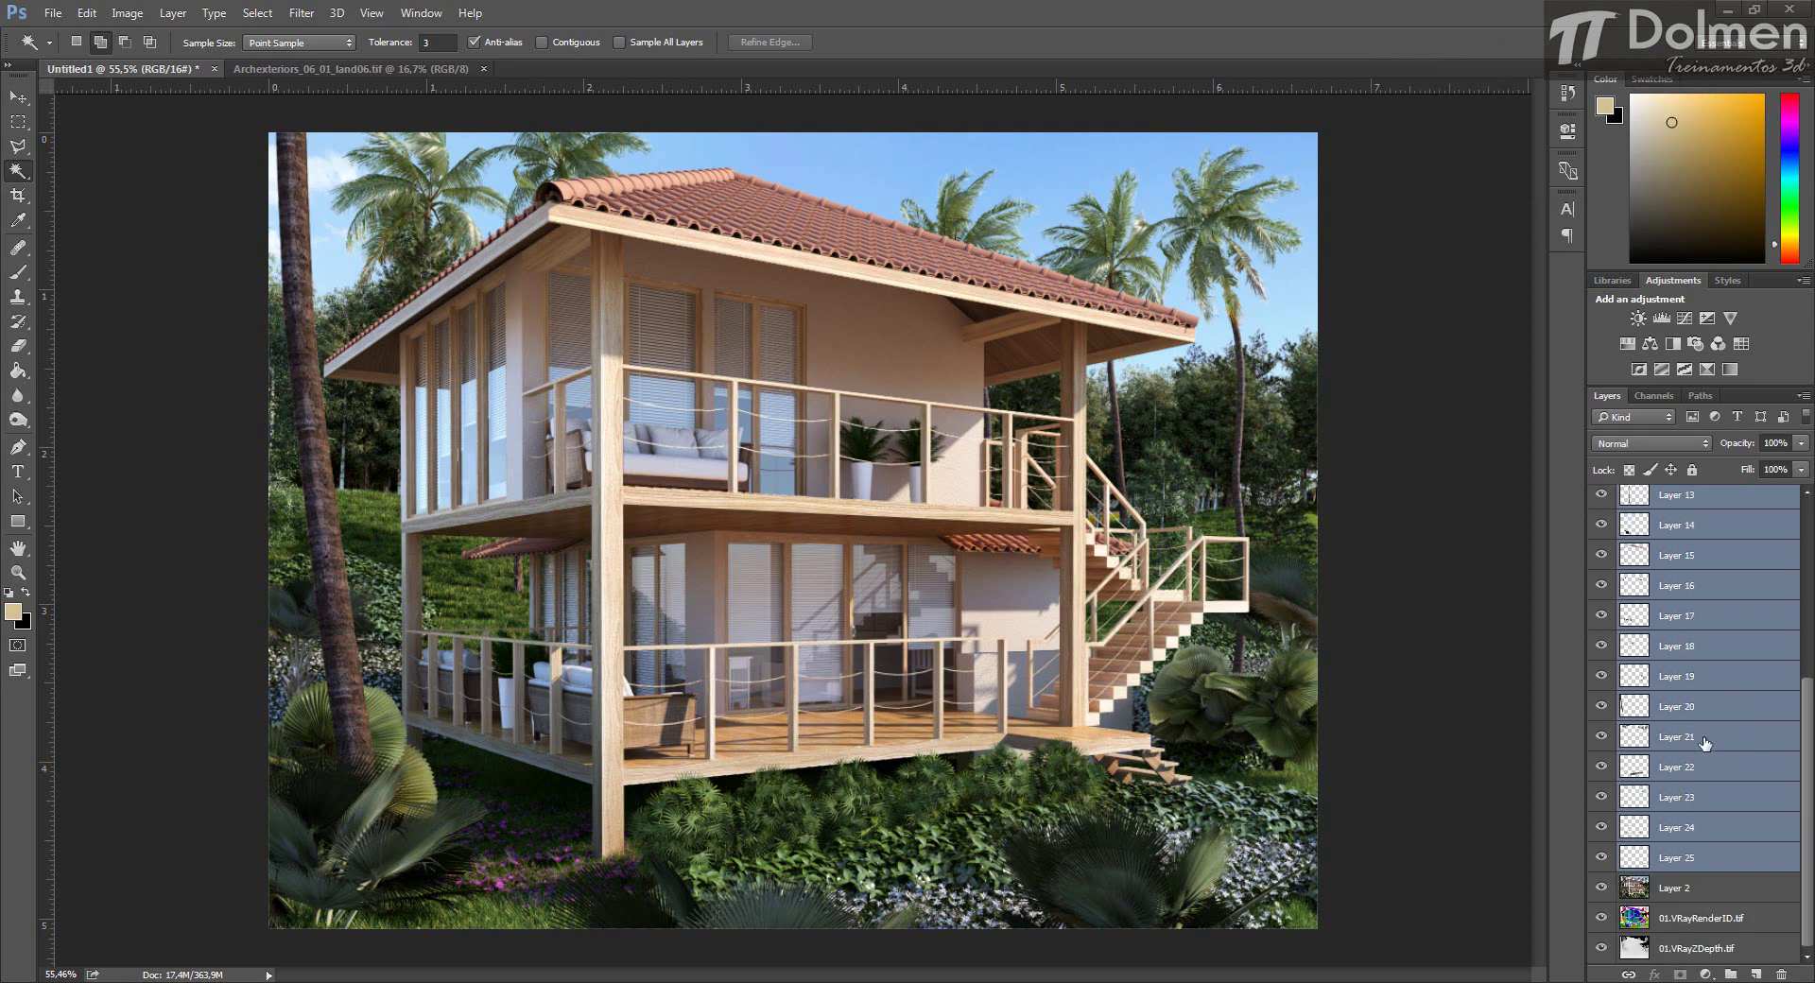
{"action": "scroll", "coordinate": [1645, 907], "scroll_direction": "up", "scroll_amount": 2}
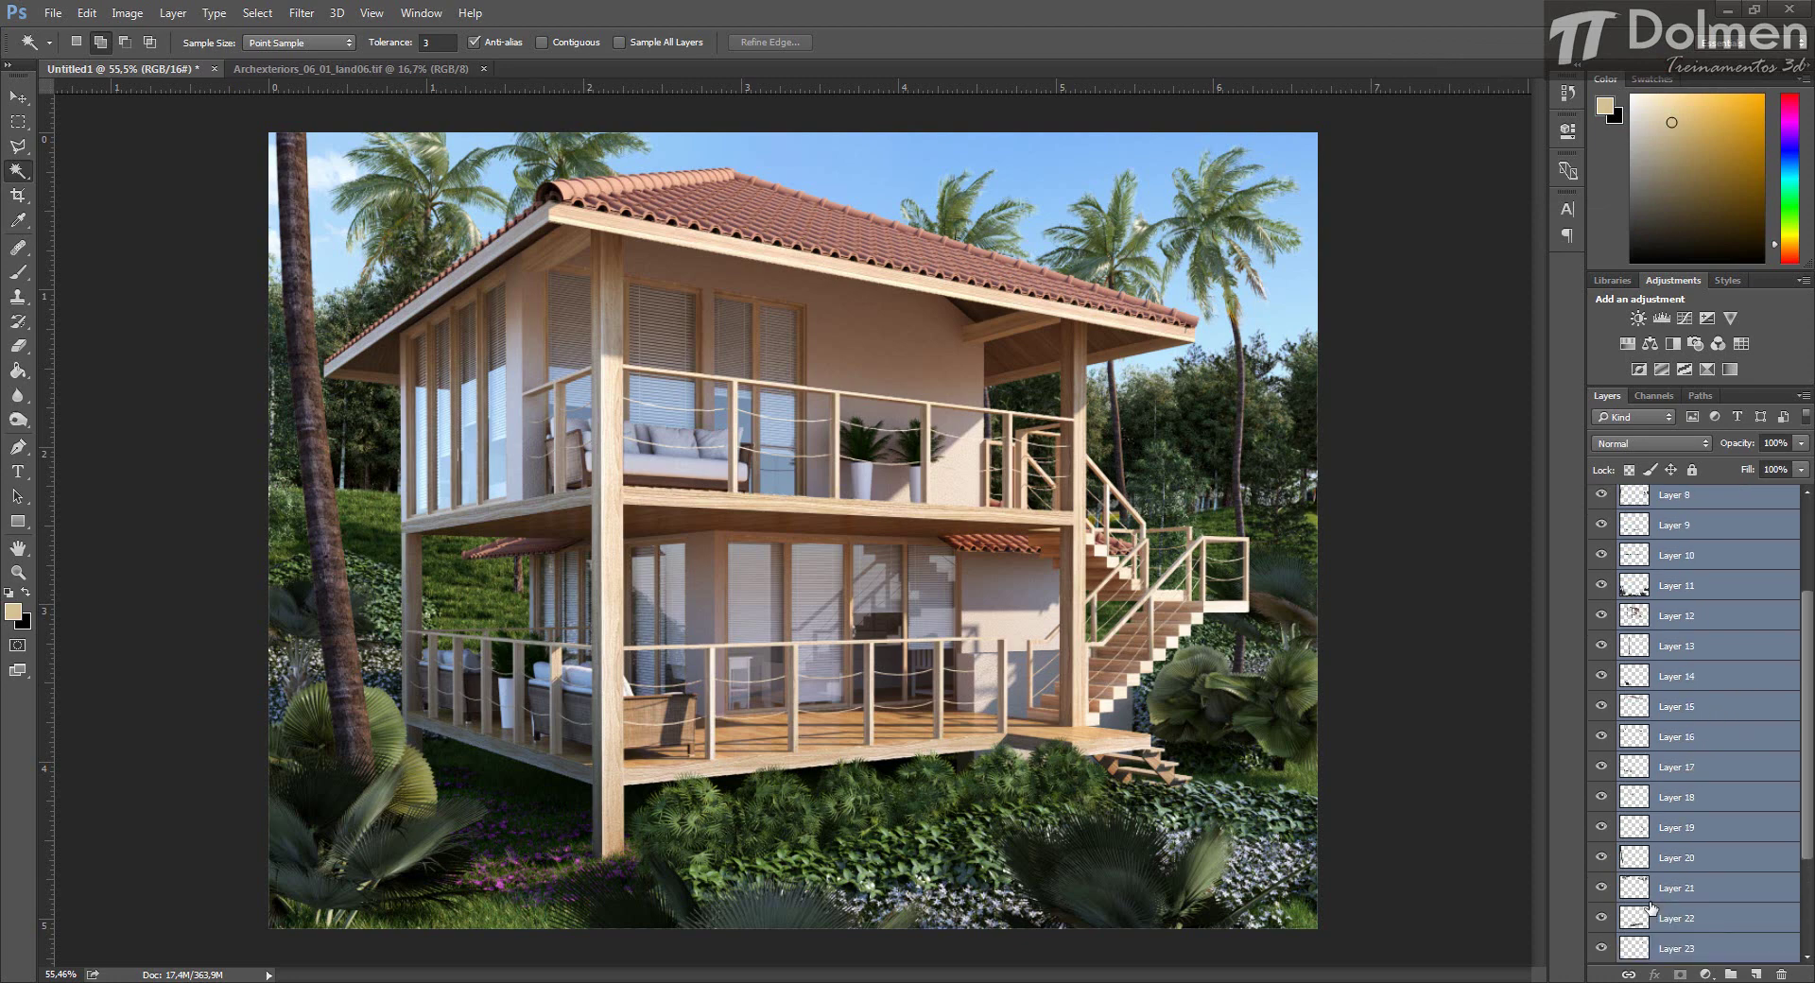
{"action": "right_click", "coordinate": [1700, 639]}
{"action": "left_click", "coordinate": [1560, 693]}
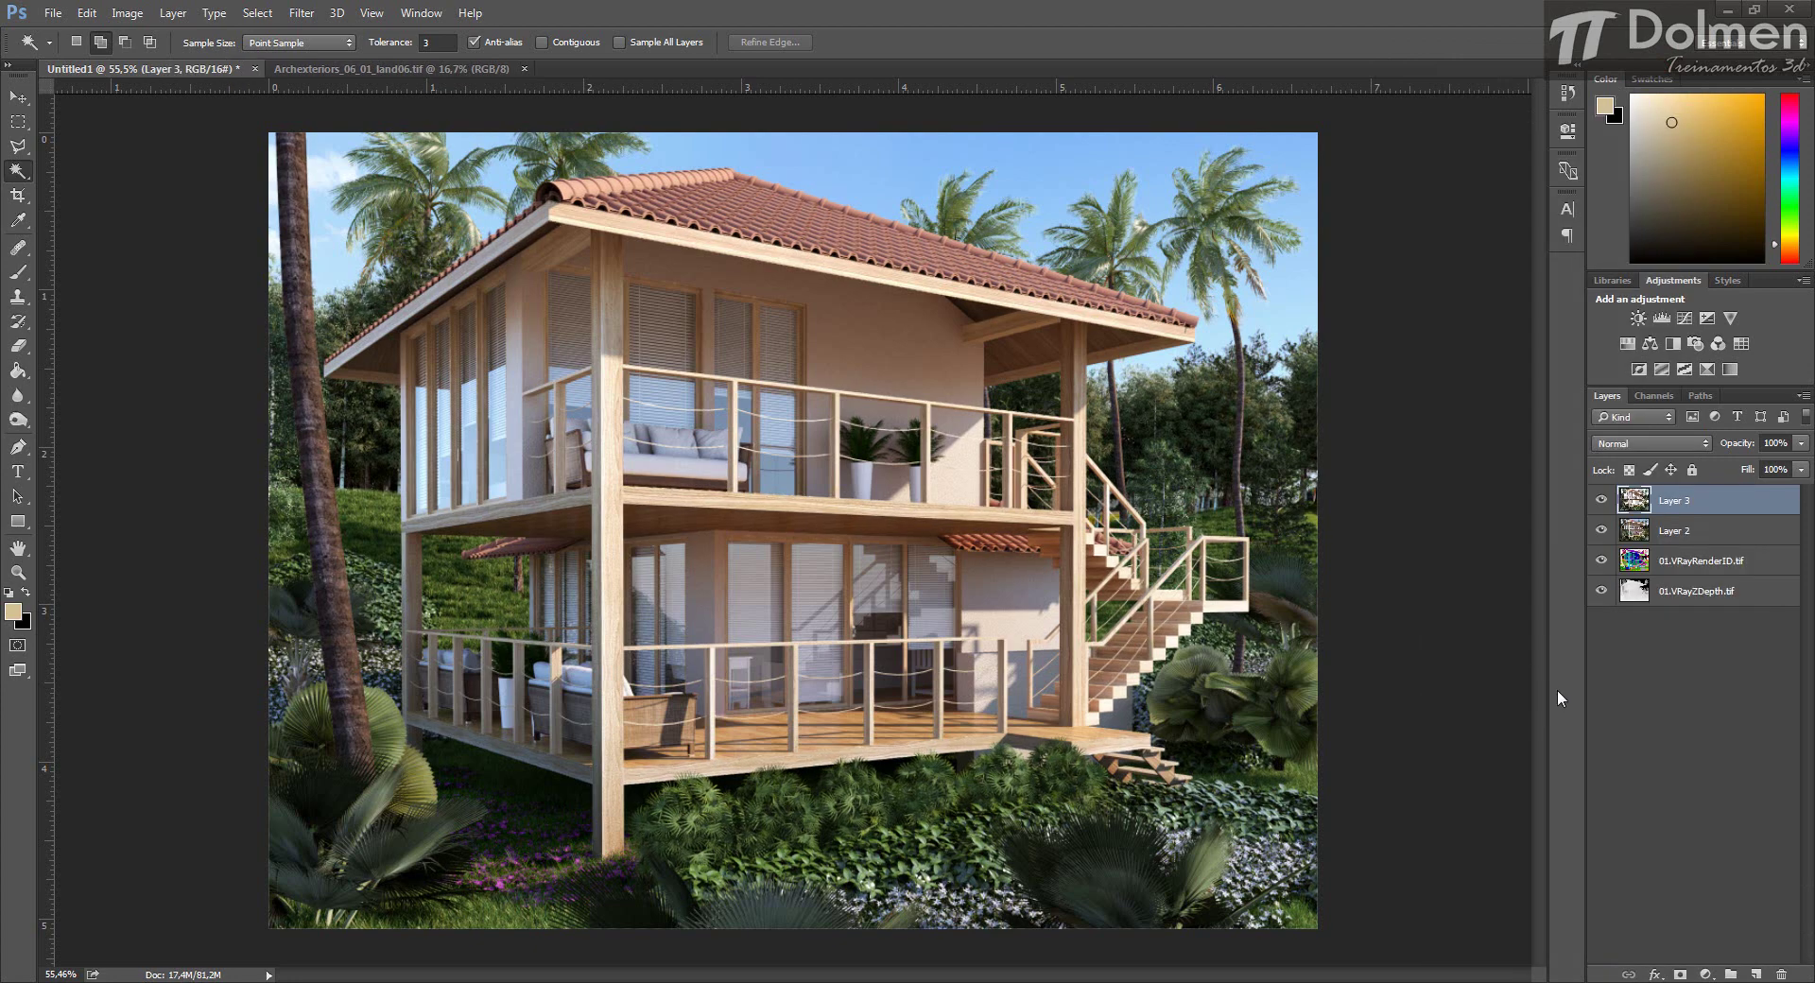
Compare the render before and after the adjustments by repeatedly hiding and showing the merged Layer 3.
{"action": "left_click", "coordinate": [1601, 500]}
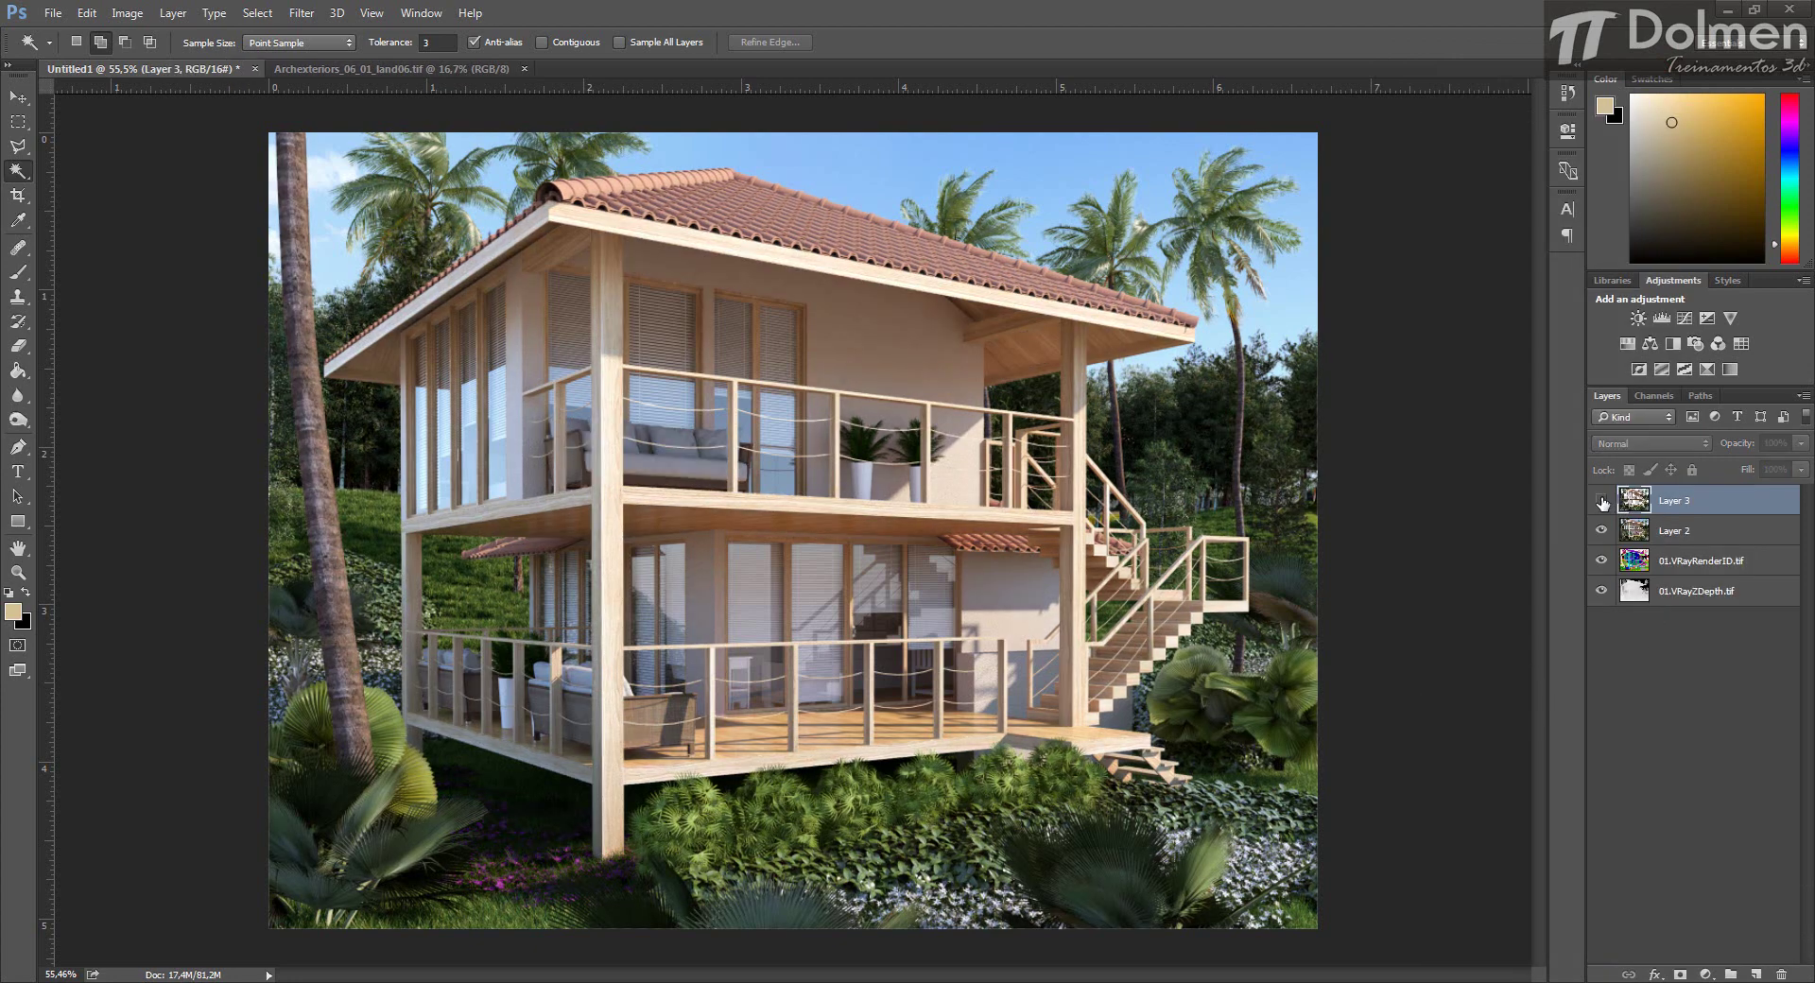
{"action": "left_click", "coordinate": [1601, 500]}
{"action": "left_click", "coordinate": [1602, 501]}
{"action": "left_click", "coordinate": [1601, 501]}
{"action": "left_click", "coordinate": [1602, 501]}
{"action": "left_click", "coordinate": [1602, 501]}
{"action": "left_click", "coordinate": [1601, 501]}
{"action": "left_click", "coordinate": [1601, 501]}
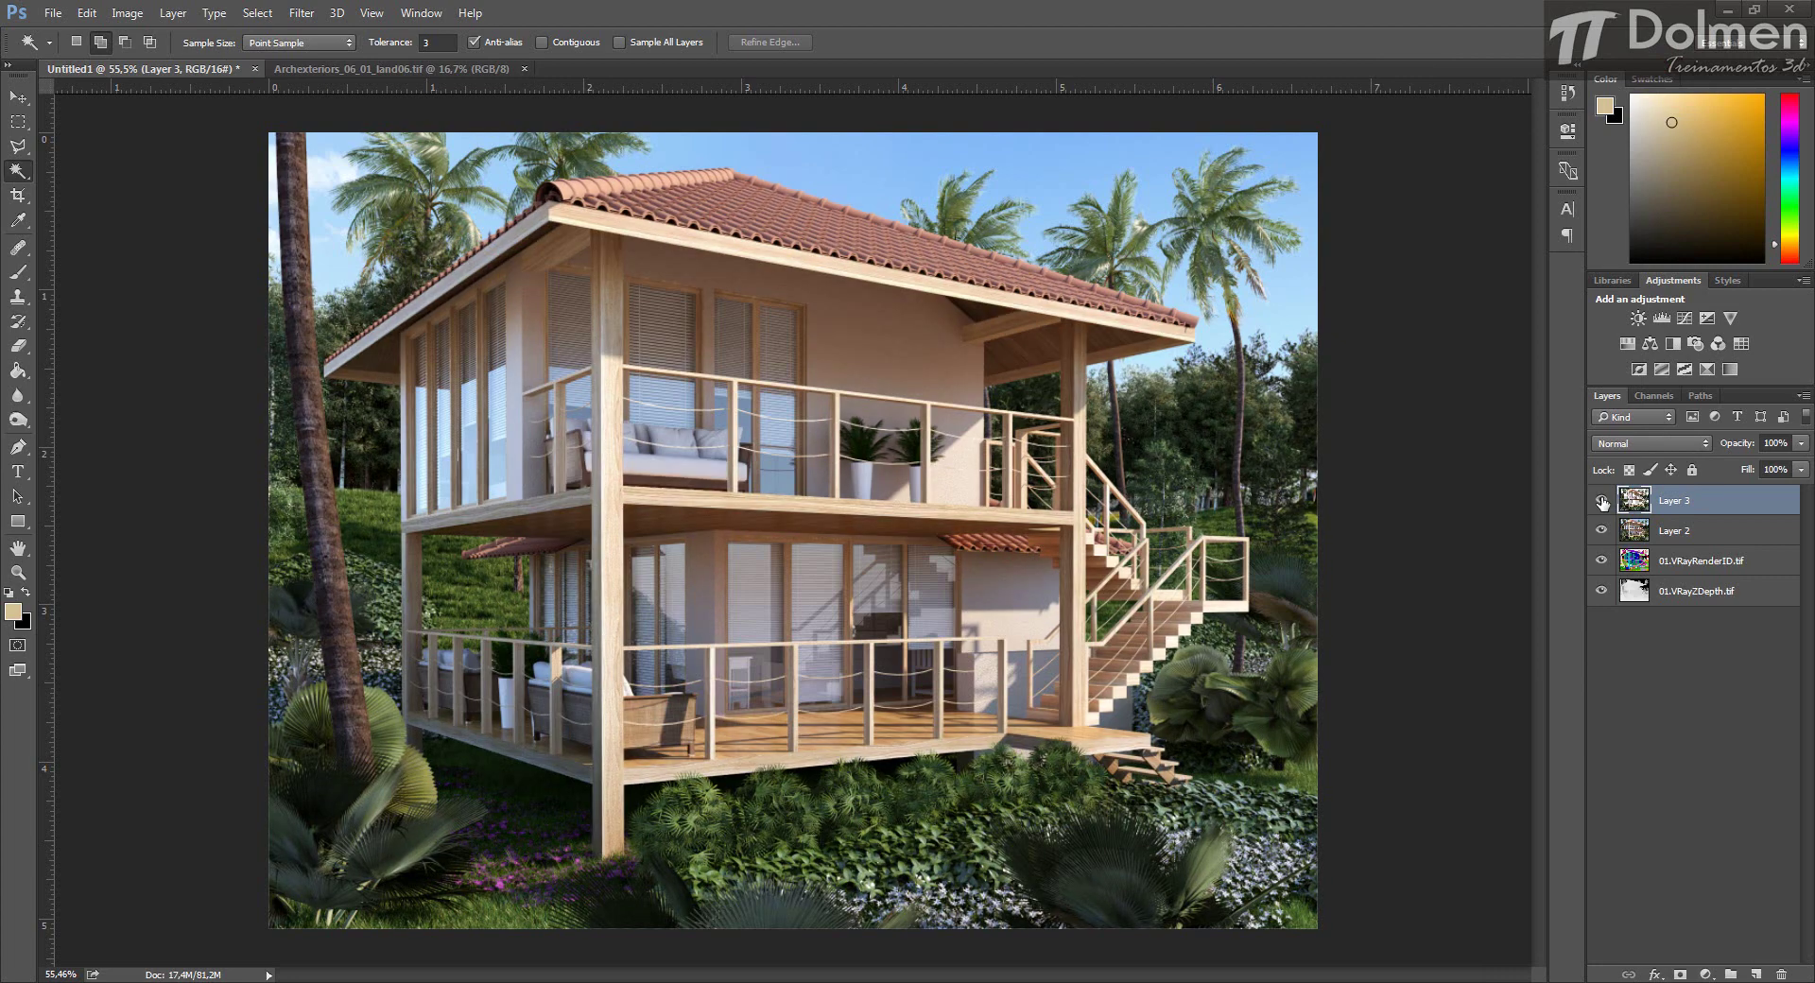
{"action": "left_click", "coordinate": [1601, 501]}
{"action": "left_click", "coordinate": [1602, 501]}
Merge Layer 3 down into Layer 2, and merge that result down into the 01.VRayRenderID.tif layer.
{"action": "right_click", "coordinate": [1683, 504]}
{"action": "left_click", "coordinate": [1493, 693]}
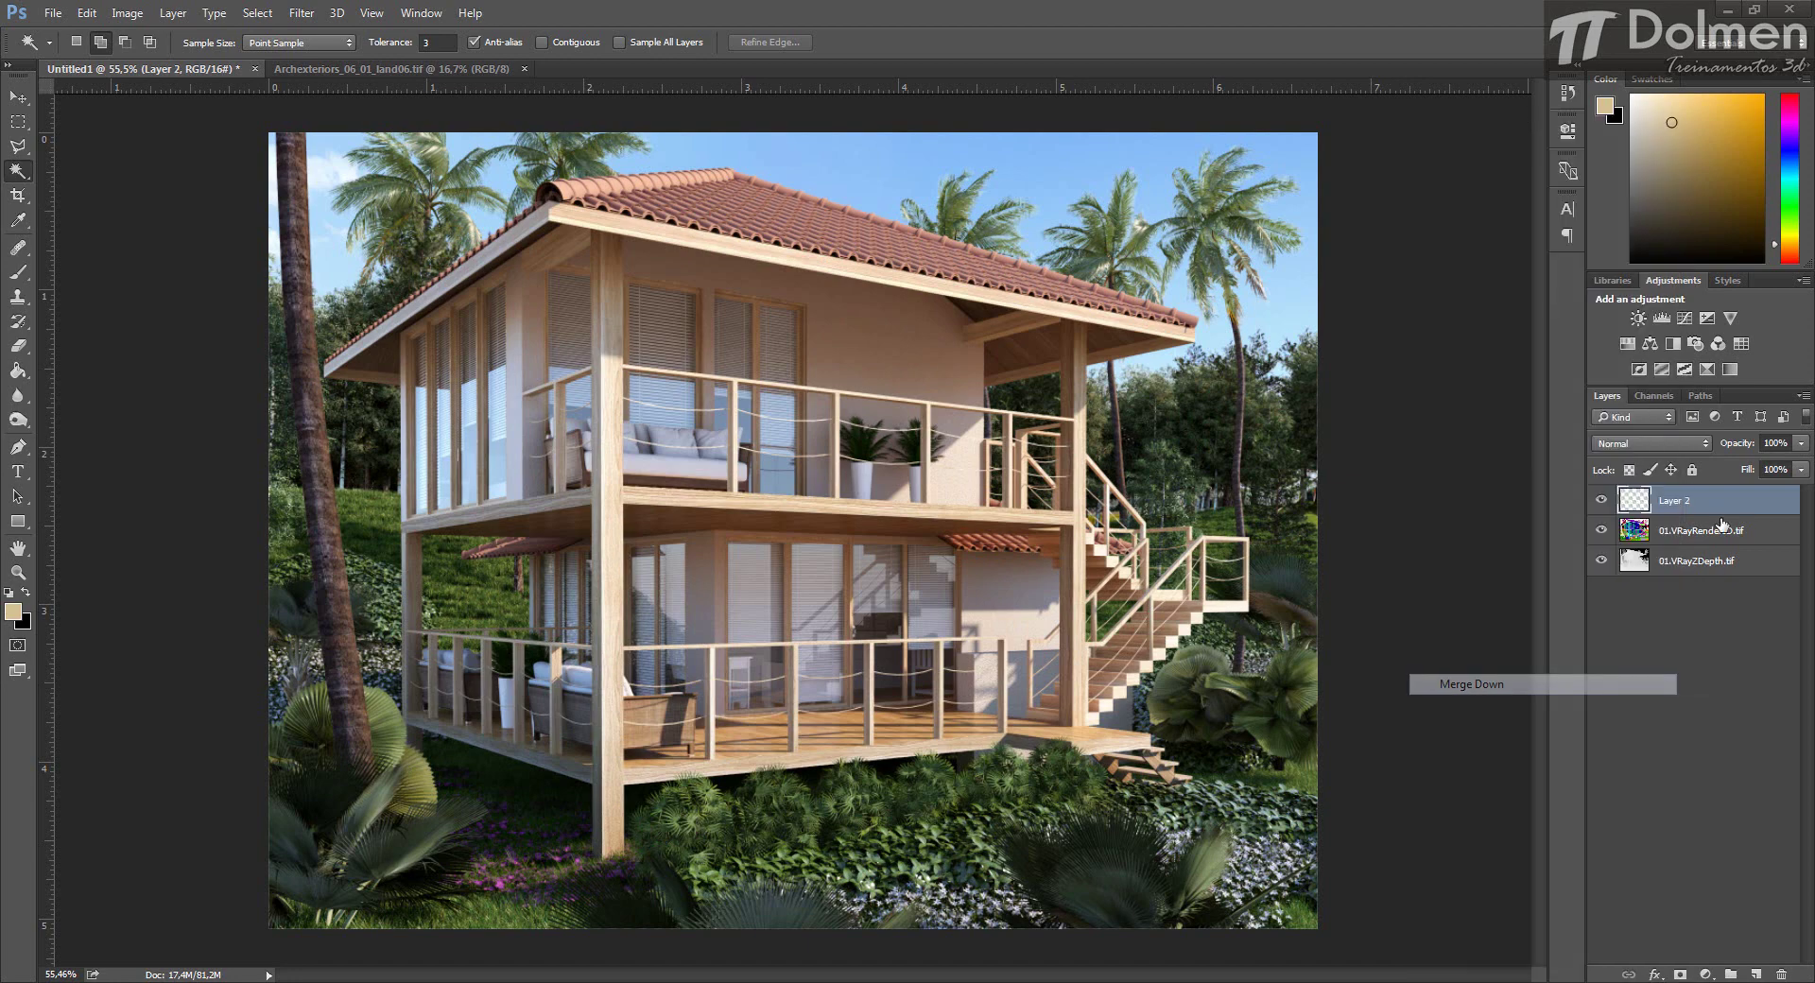
{"action": "right_click", "coordinate": [1666, 509]}
{"action": "left_click", "coordinate": [1493, 690]}
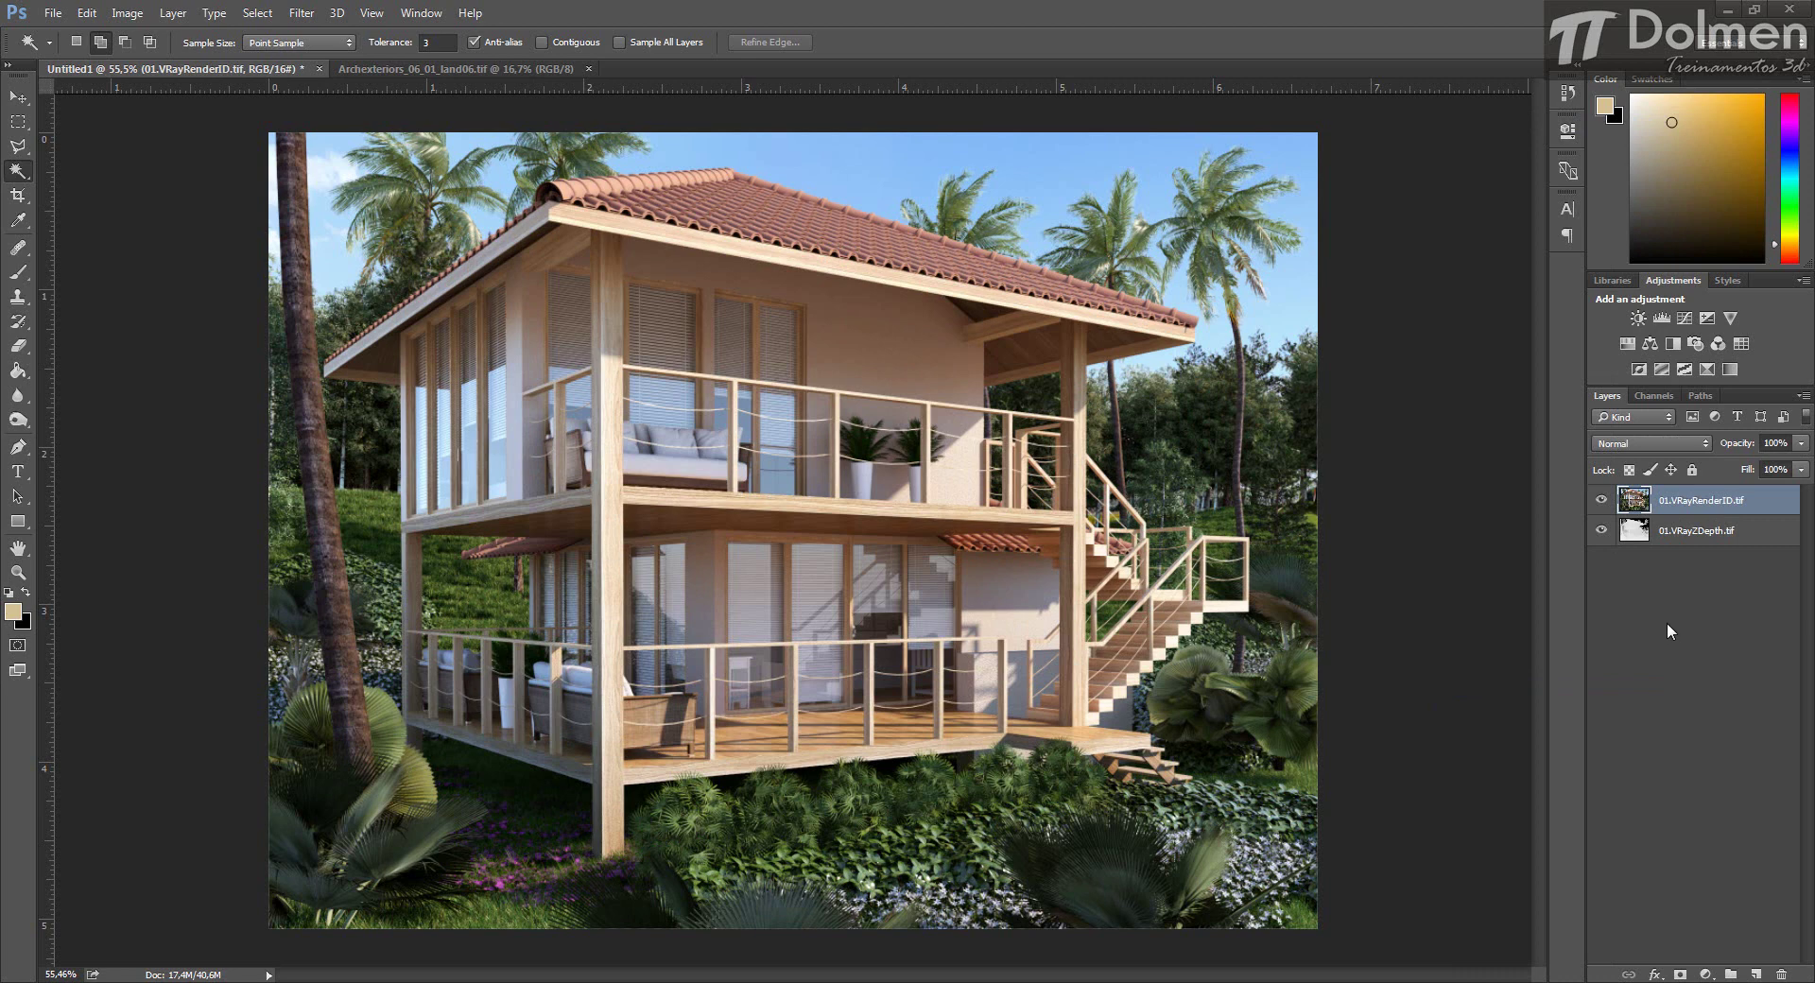
Duplicate the 01.VRayRenderID.tif layer within the same document under the suggested copy name.
{"action": "right_click", "coordinate": [1702, 503]}
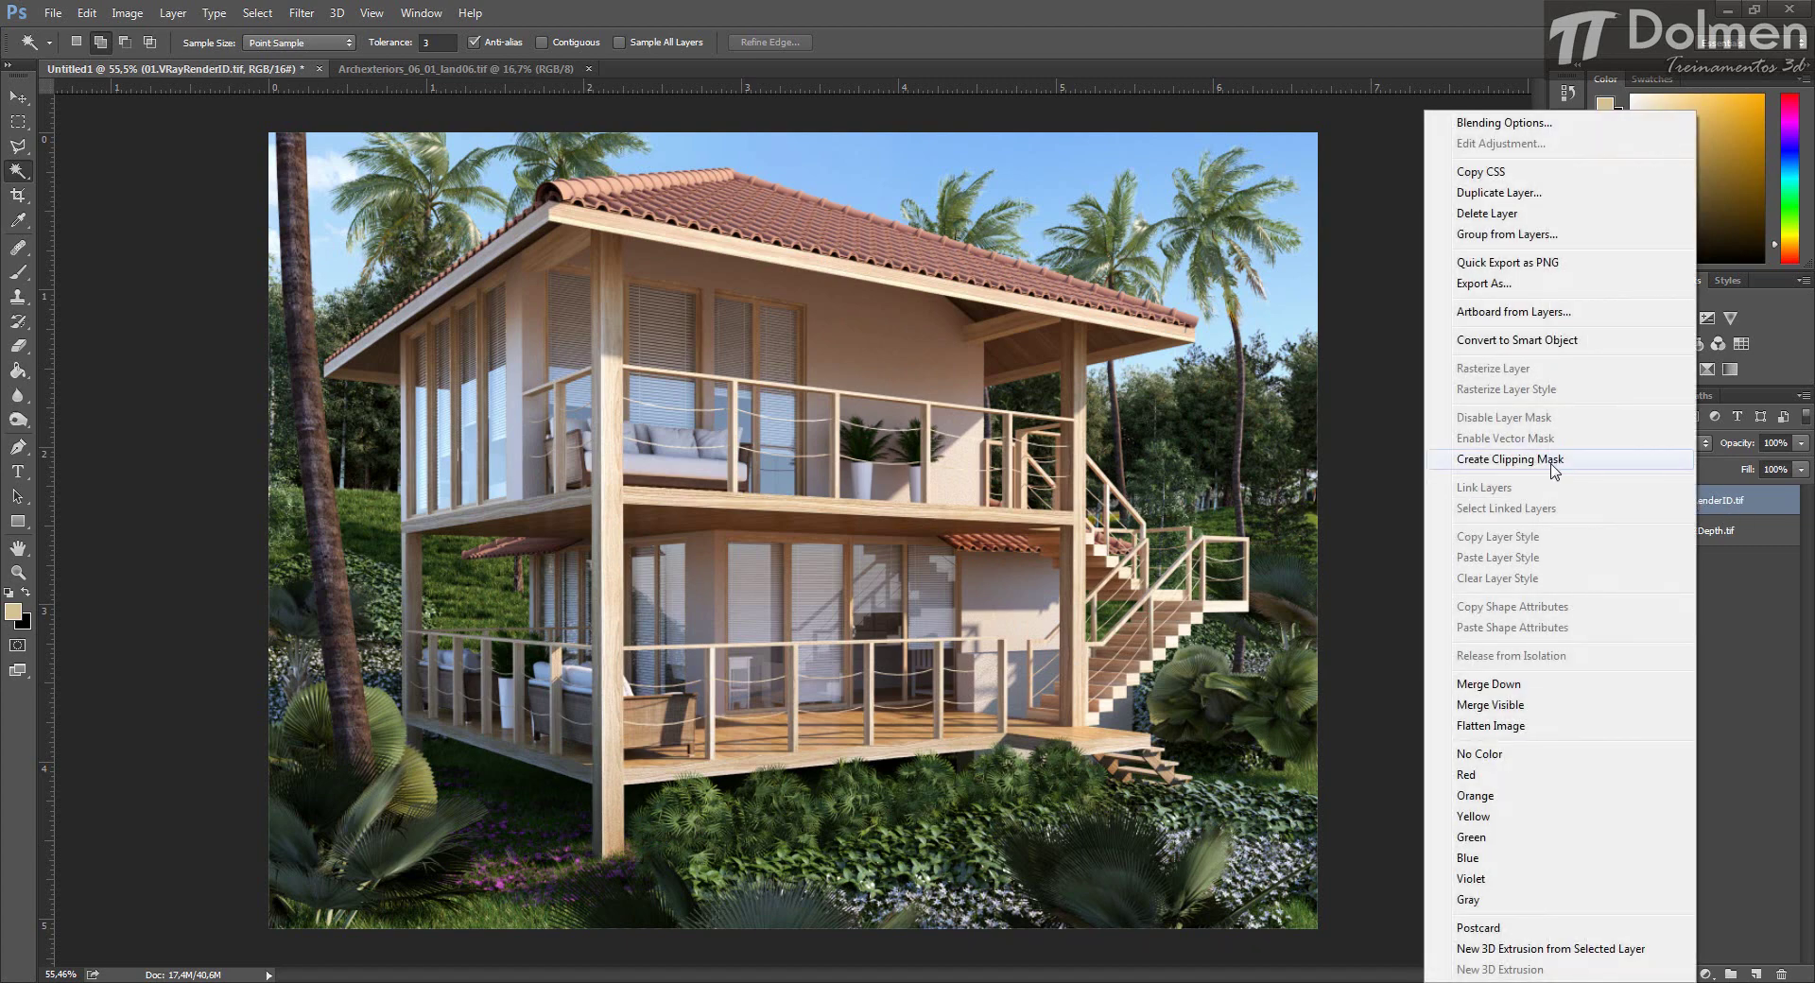
{"action": "left_click", "coordinate": [1504, 195]}
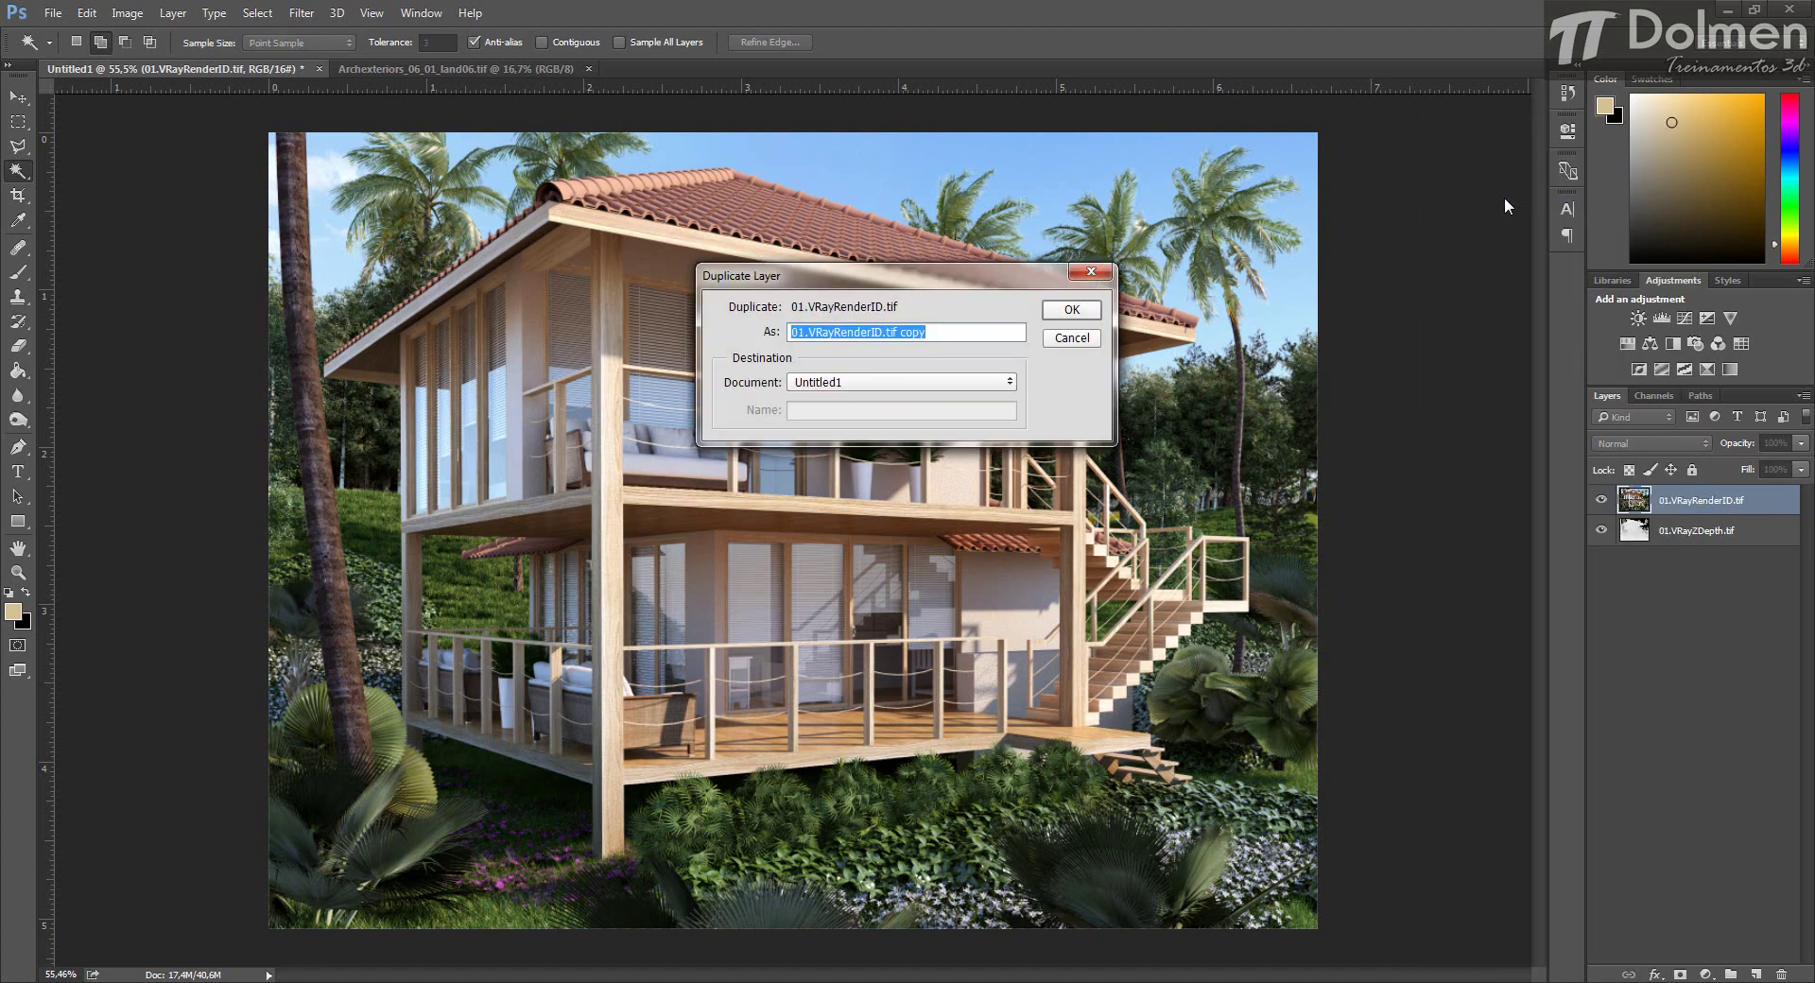
{"action": "key", "text": "Return"}
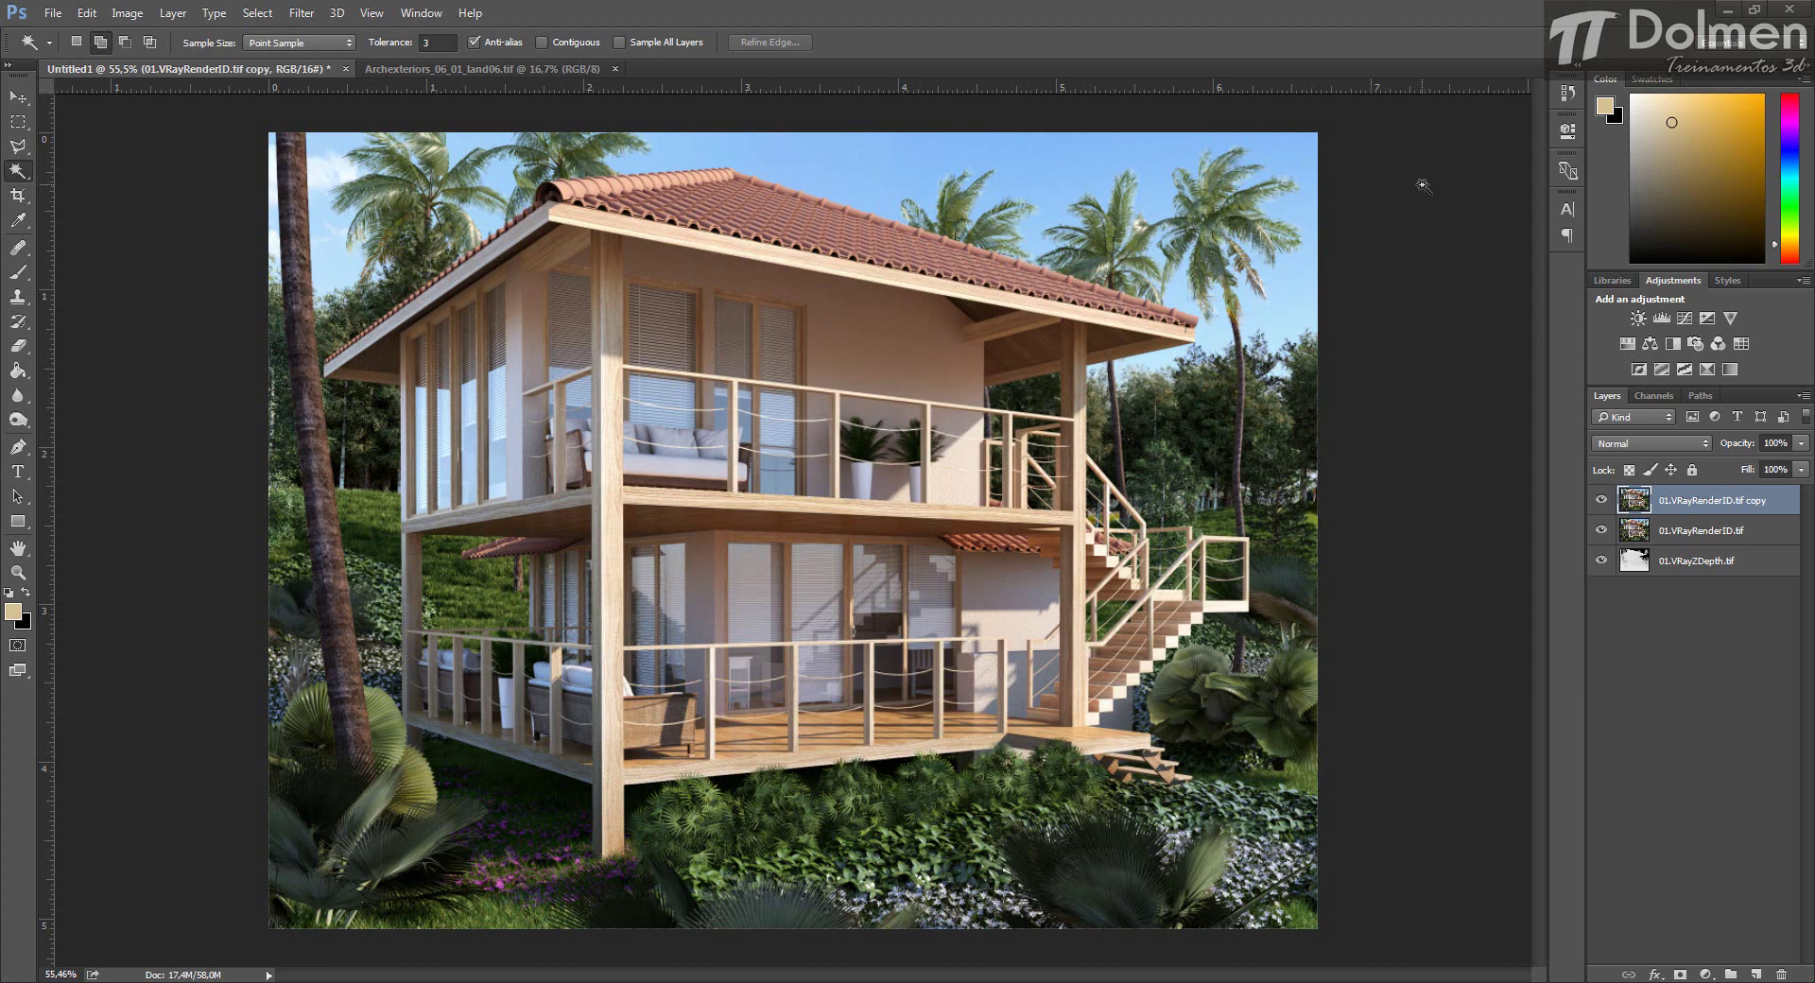
Start the Camera Raw filter and set temperature +2, exposure +0.40, contrast +4, highlights -1, shadows -3, whites -15, blacks -3 and clarity +10.
{"action": "left_click", "coordinate": [301, 13]}
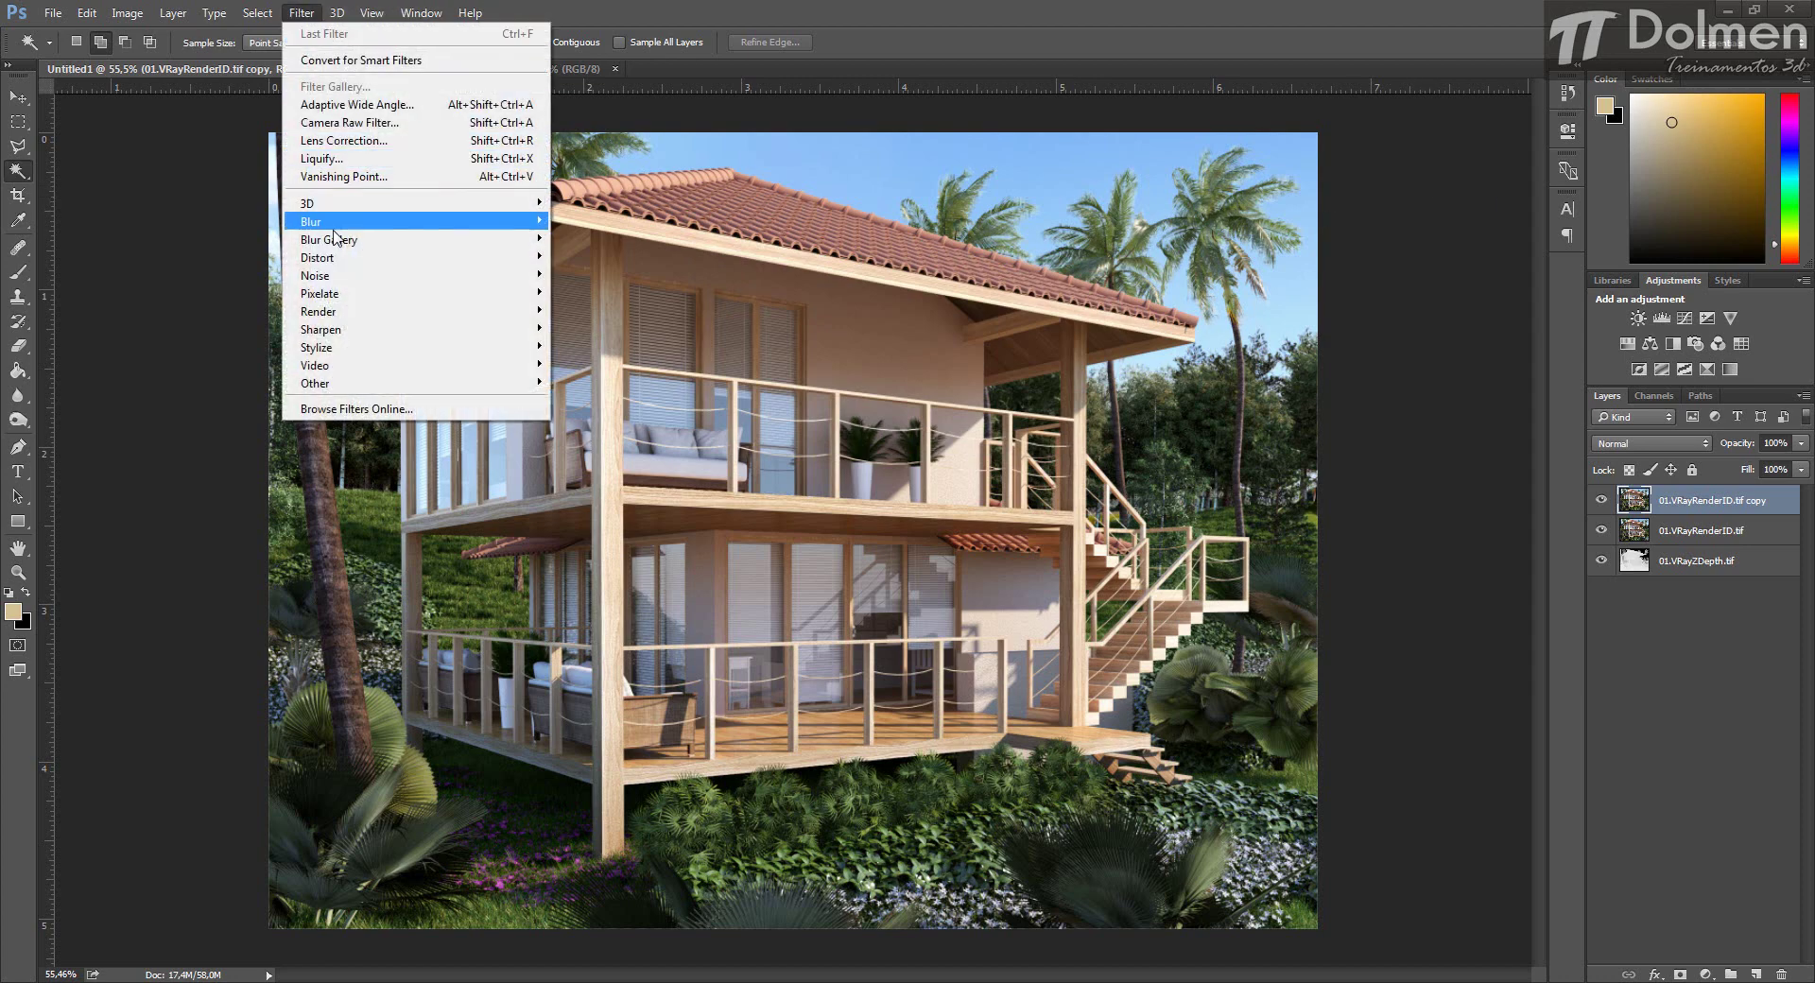
{"action": "mouse_move", "coordinate": [350, 260]}
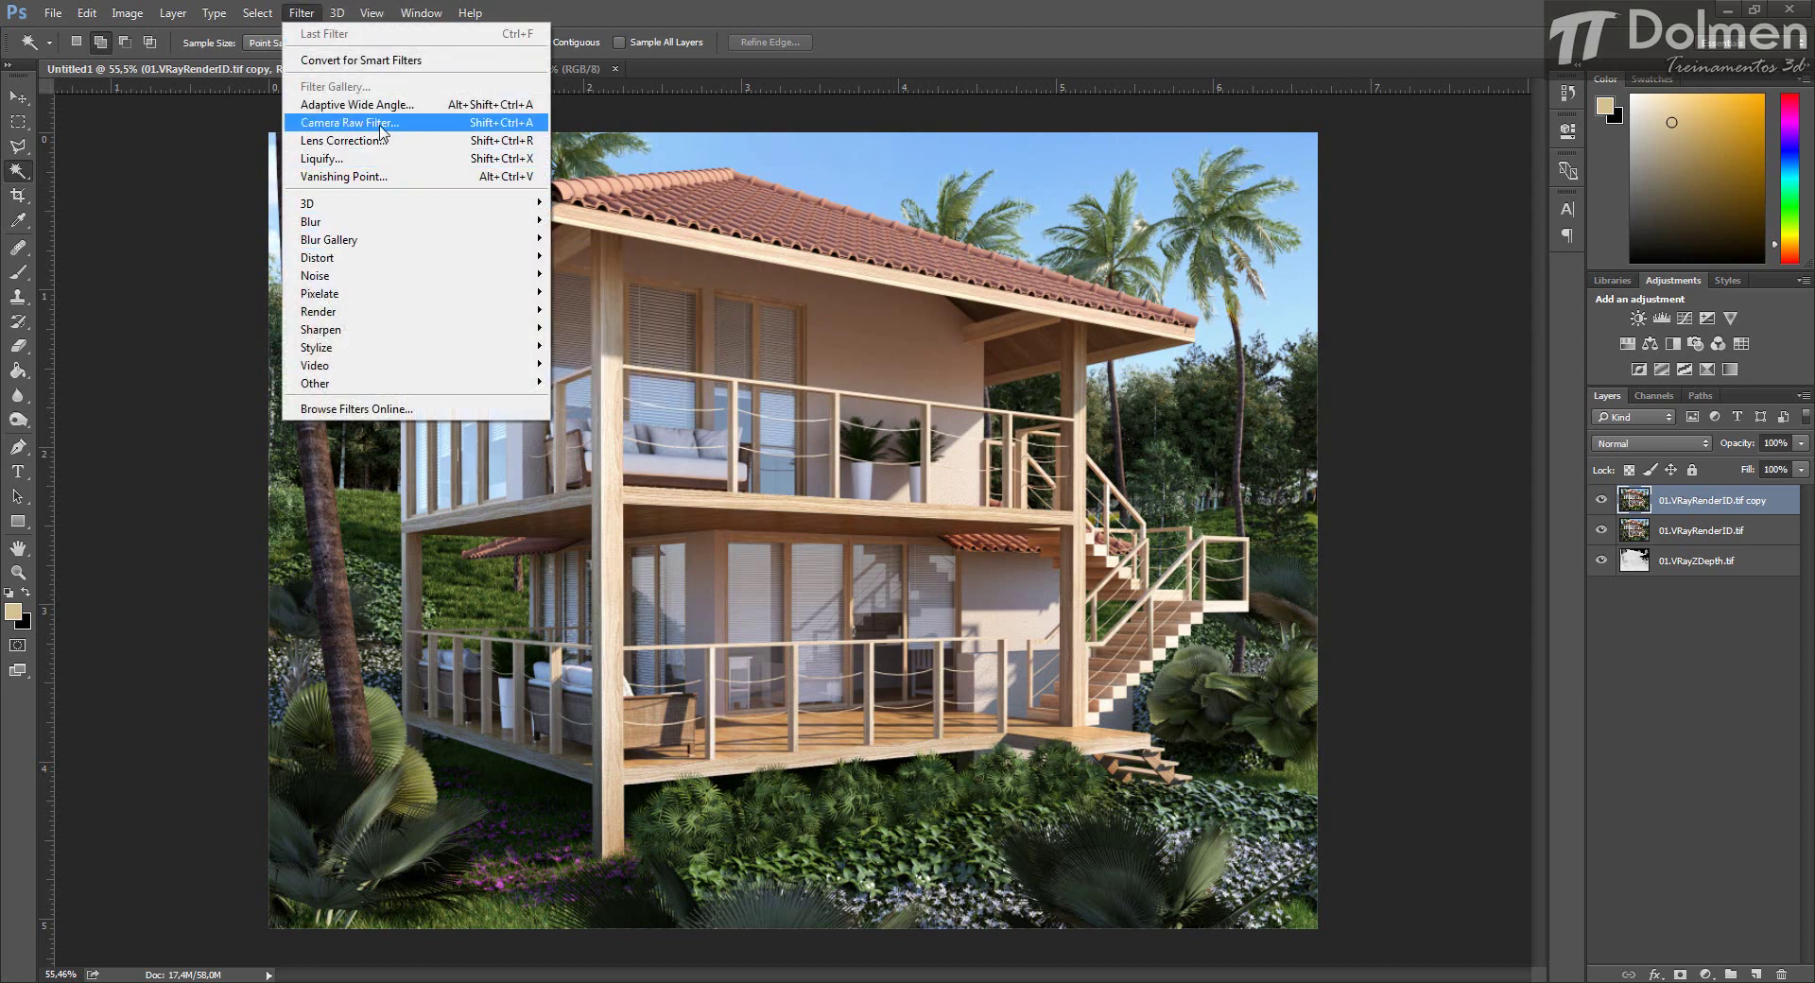
{"action": "left_click", "coordinate": [426, 124]}
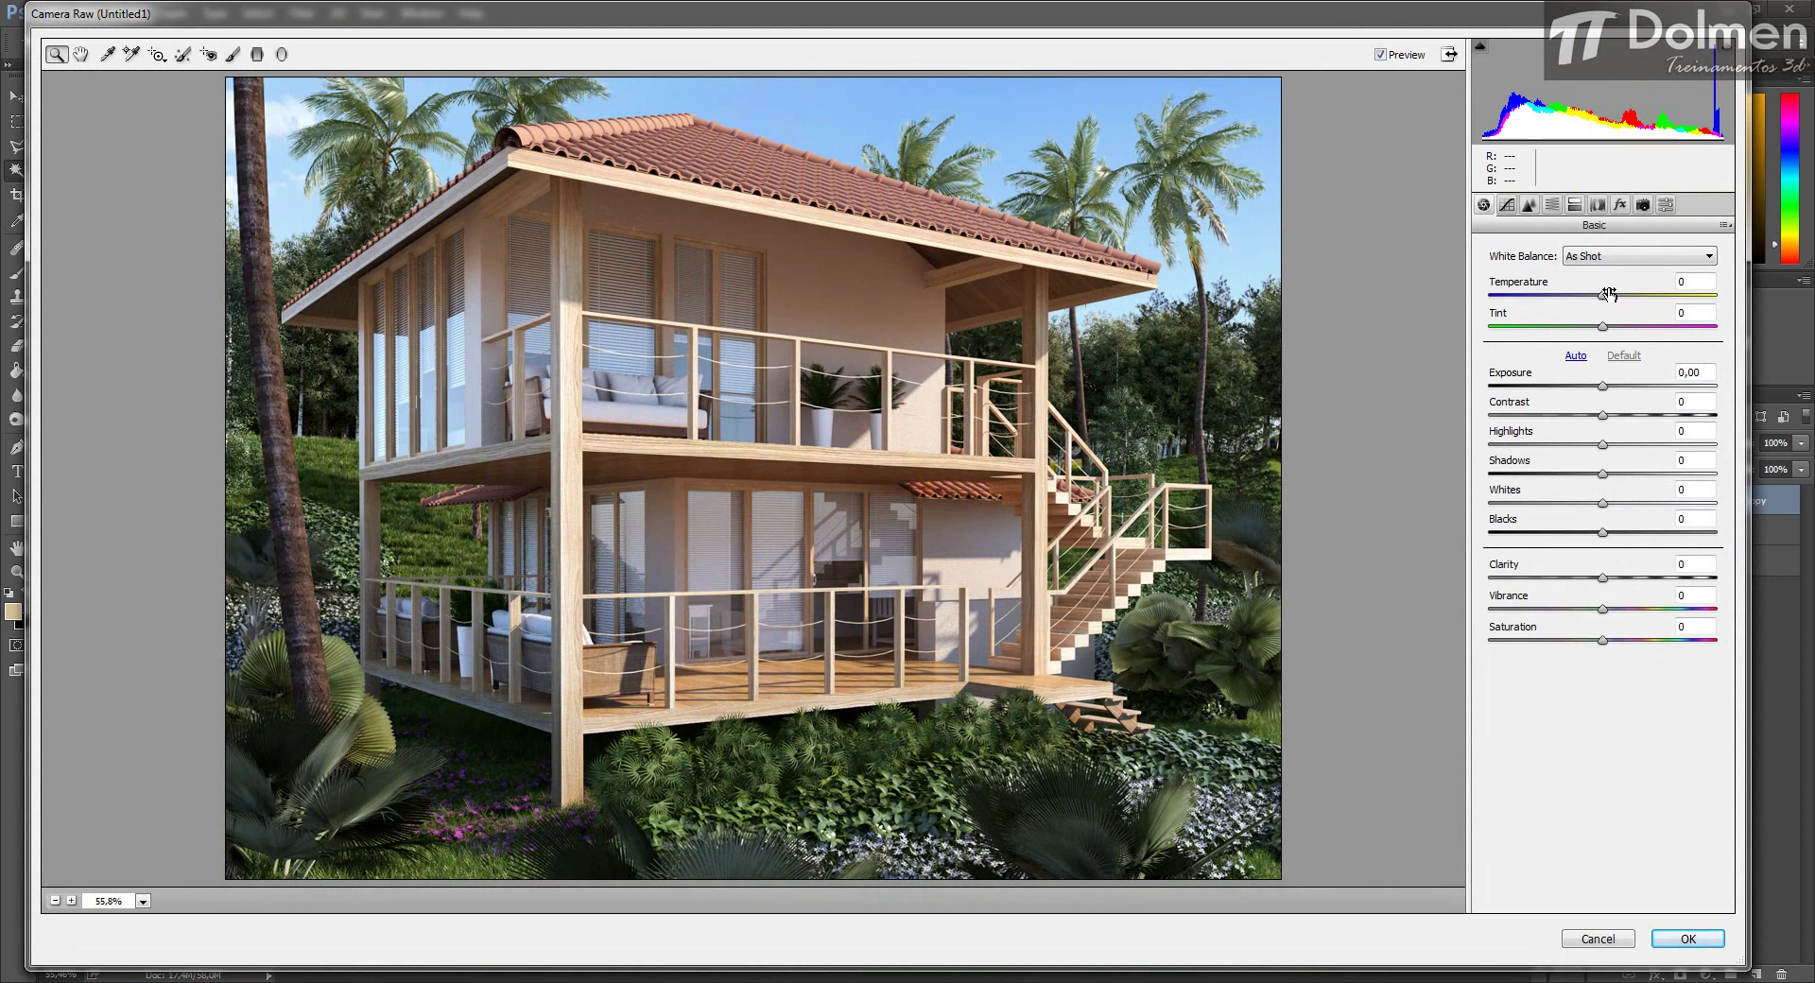
{"action": "left_click_drag", "start_coordinate": [1602, 295], "coordinate": [1606, 297]}
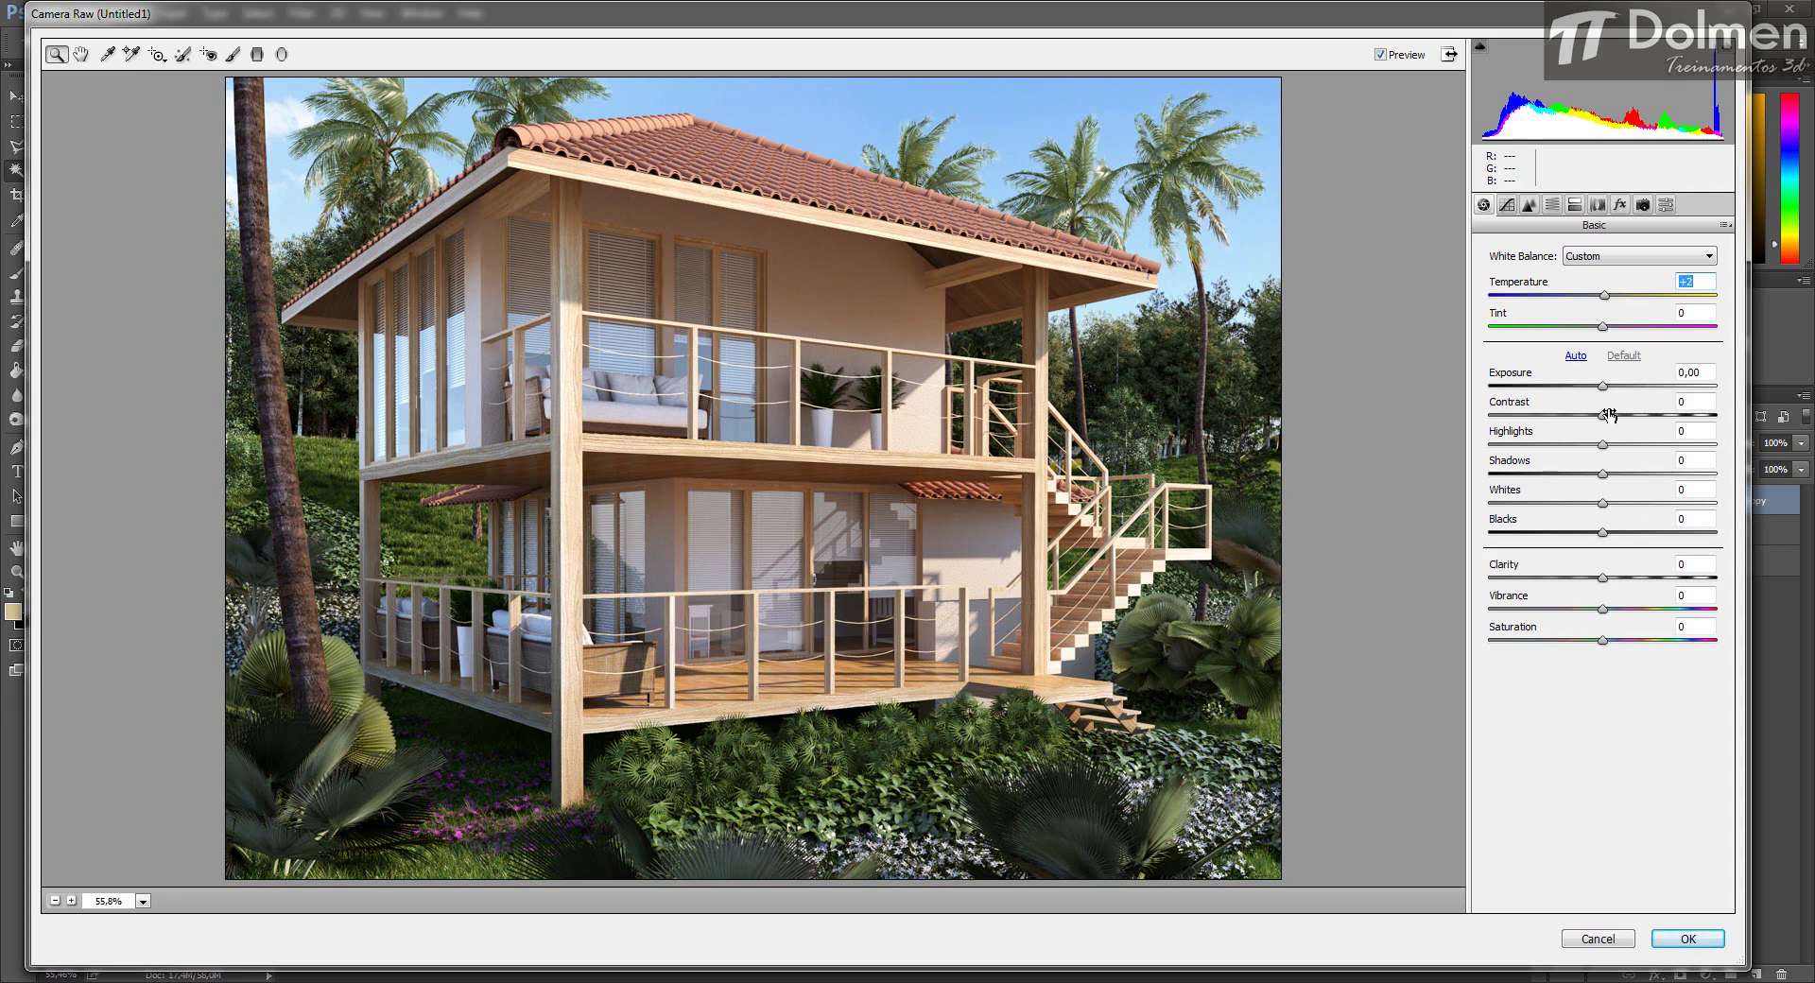
{"action": "left_click_drag", "start_coordinate": [1604, 391], "coordinate": [1616, 389]}
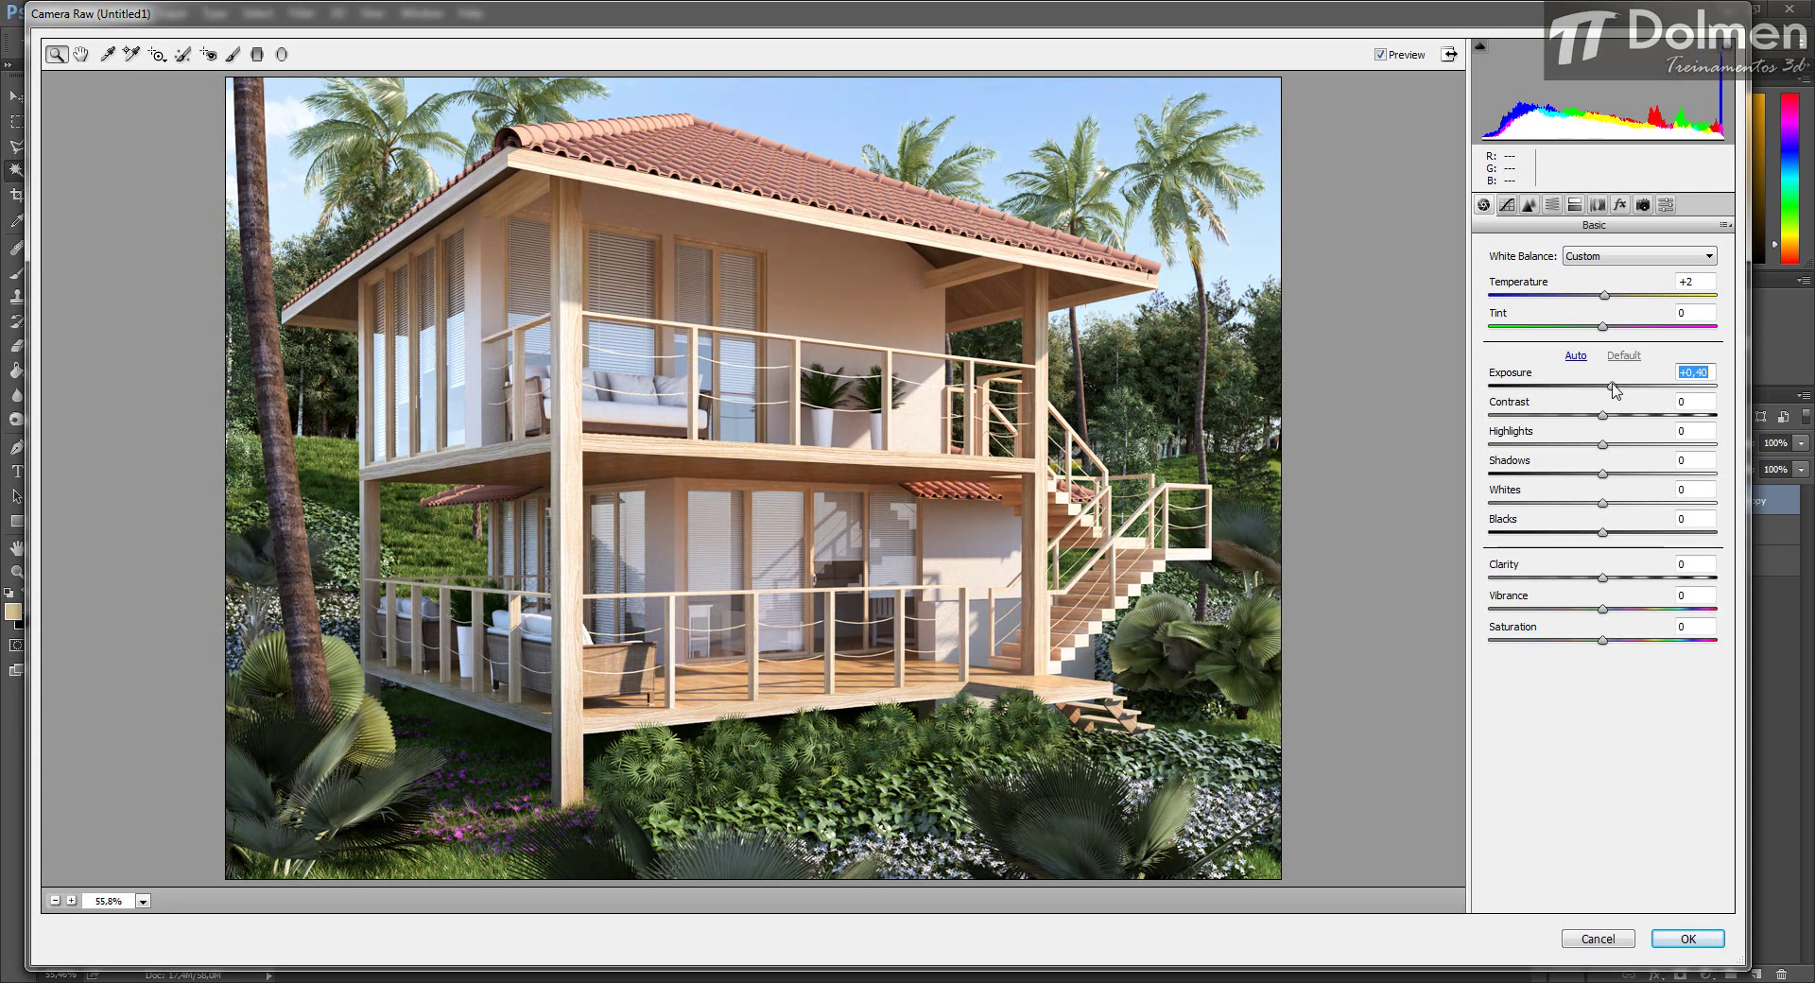
{"action": "left_click_drag", "start_coordinate": [1603, 415], "coordinate": [1599, 539]}
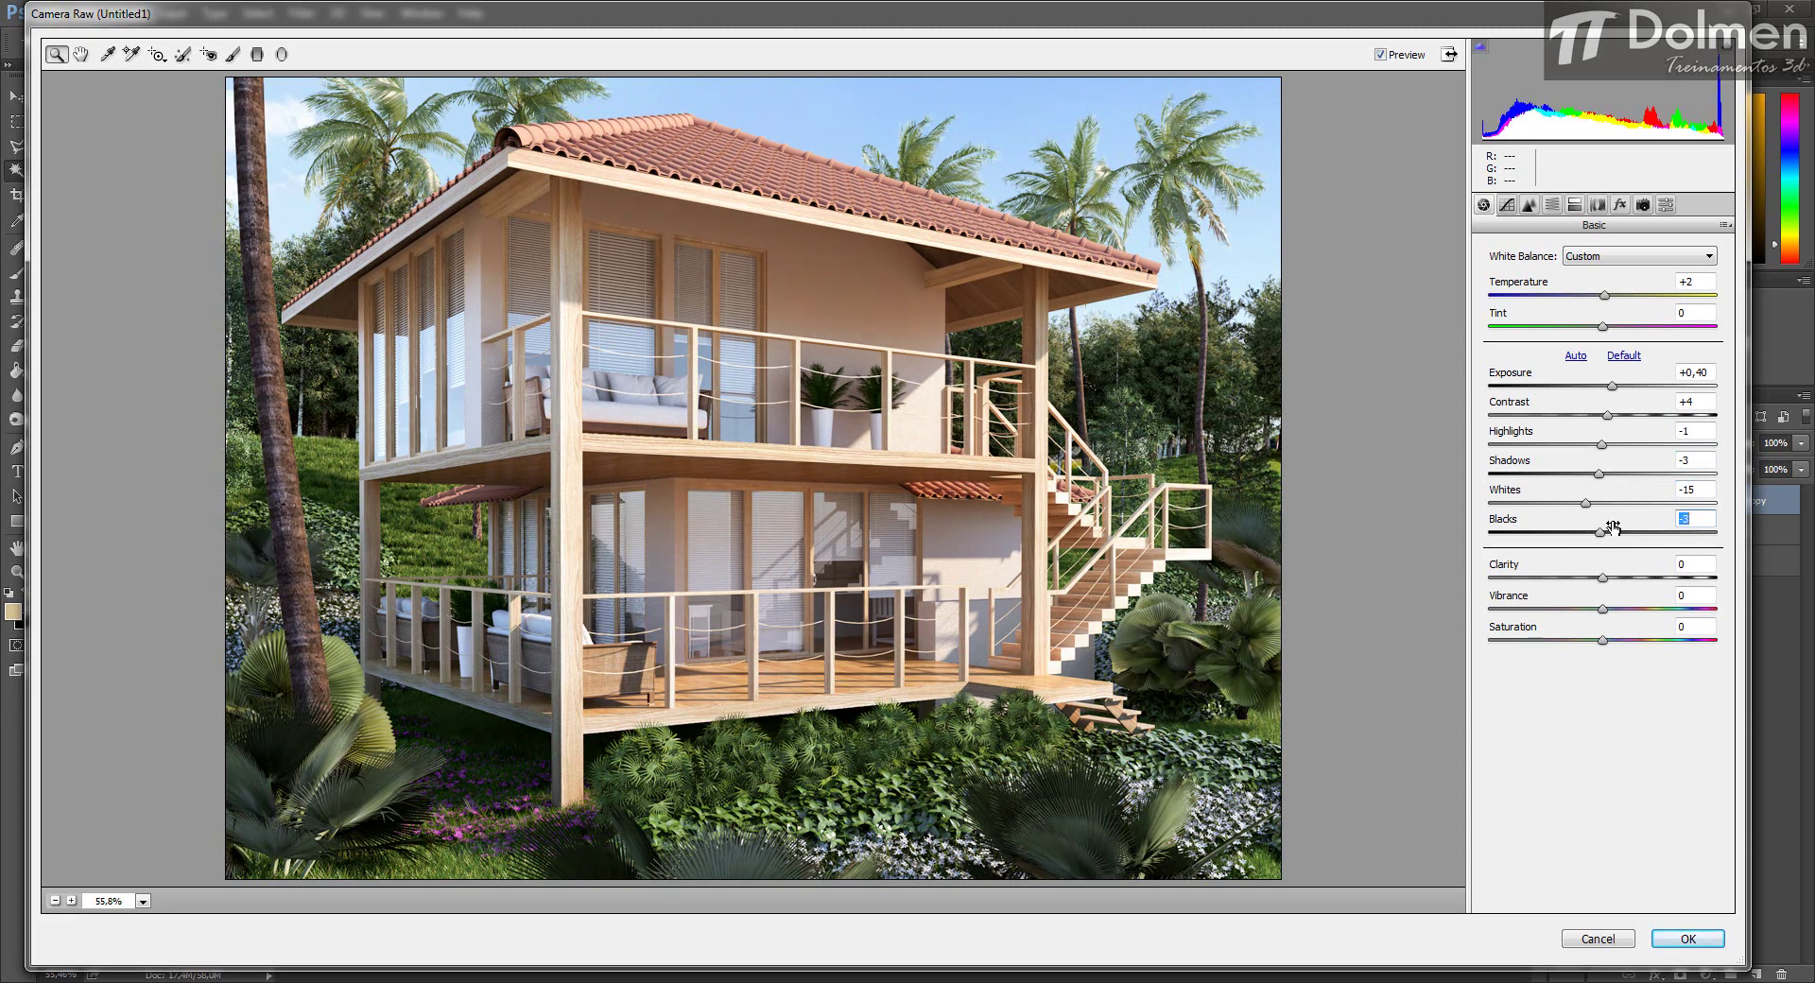
{"action": "mouse_move", "coordinate": [1606, 584]}
{"action": "left_mouse_down"}
{"action": "mouse_move", "coordinate": [1630, 582]}
{"action": "mouse_move", "coordinate": [1613, 584]}
{"action": "left_mouse_up"}
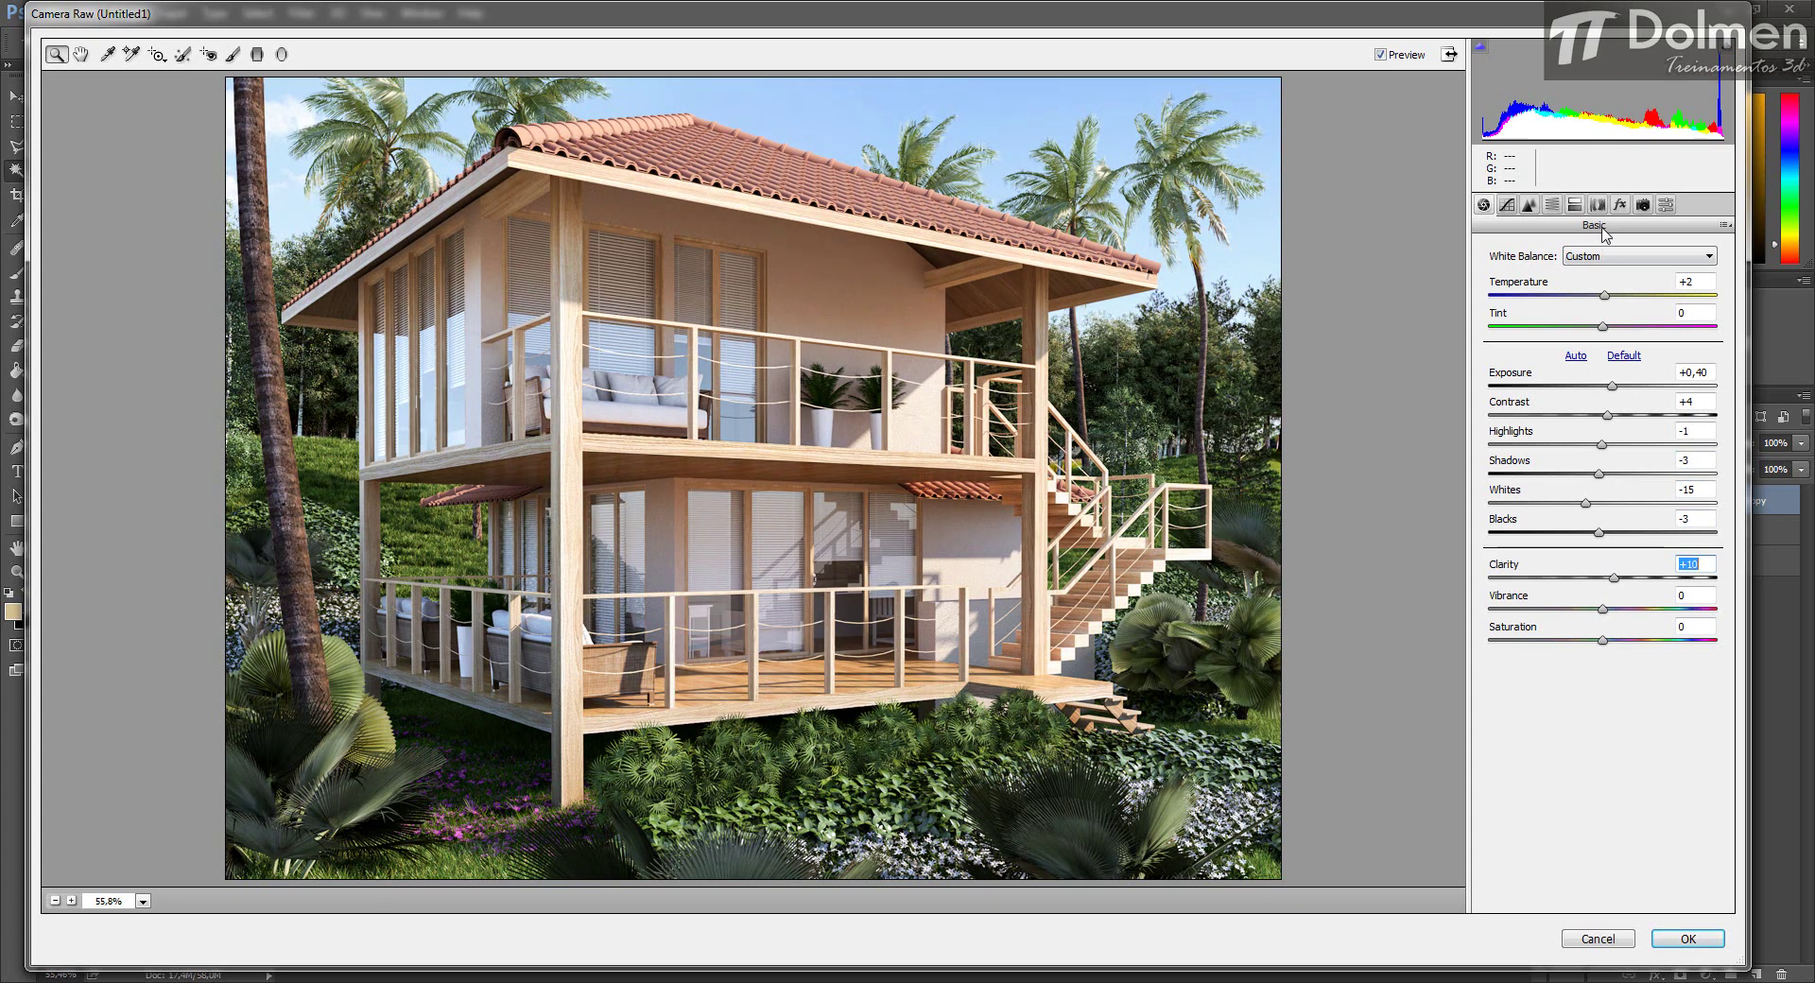
Darken the image edges with a manual lens vignetting amount of -30 in the lens corrections.
{"action": "left_click", "coordinate": [1575, 206]}
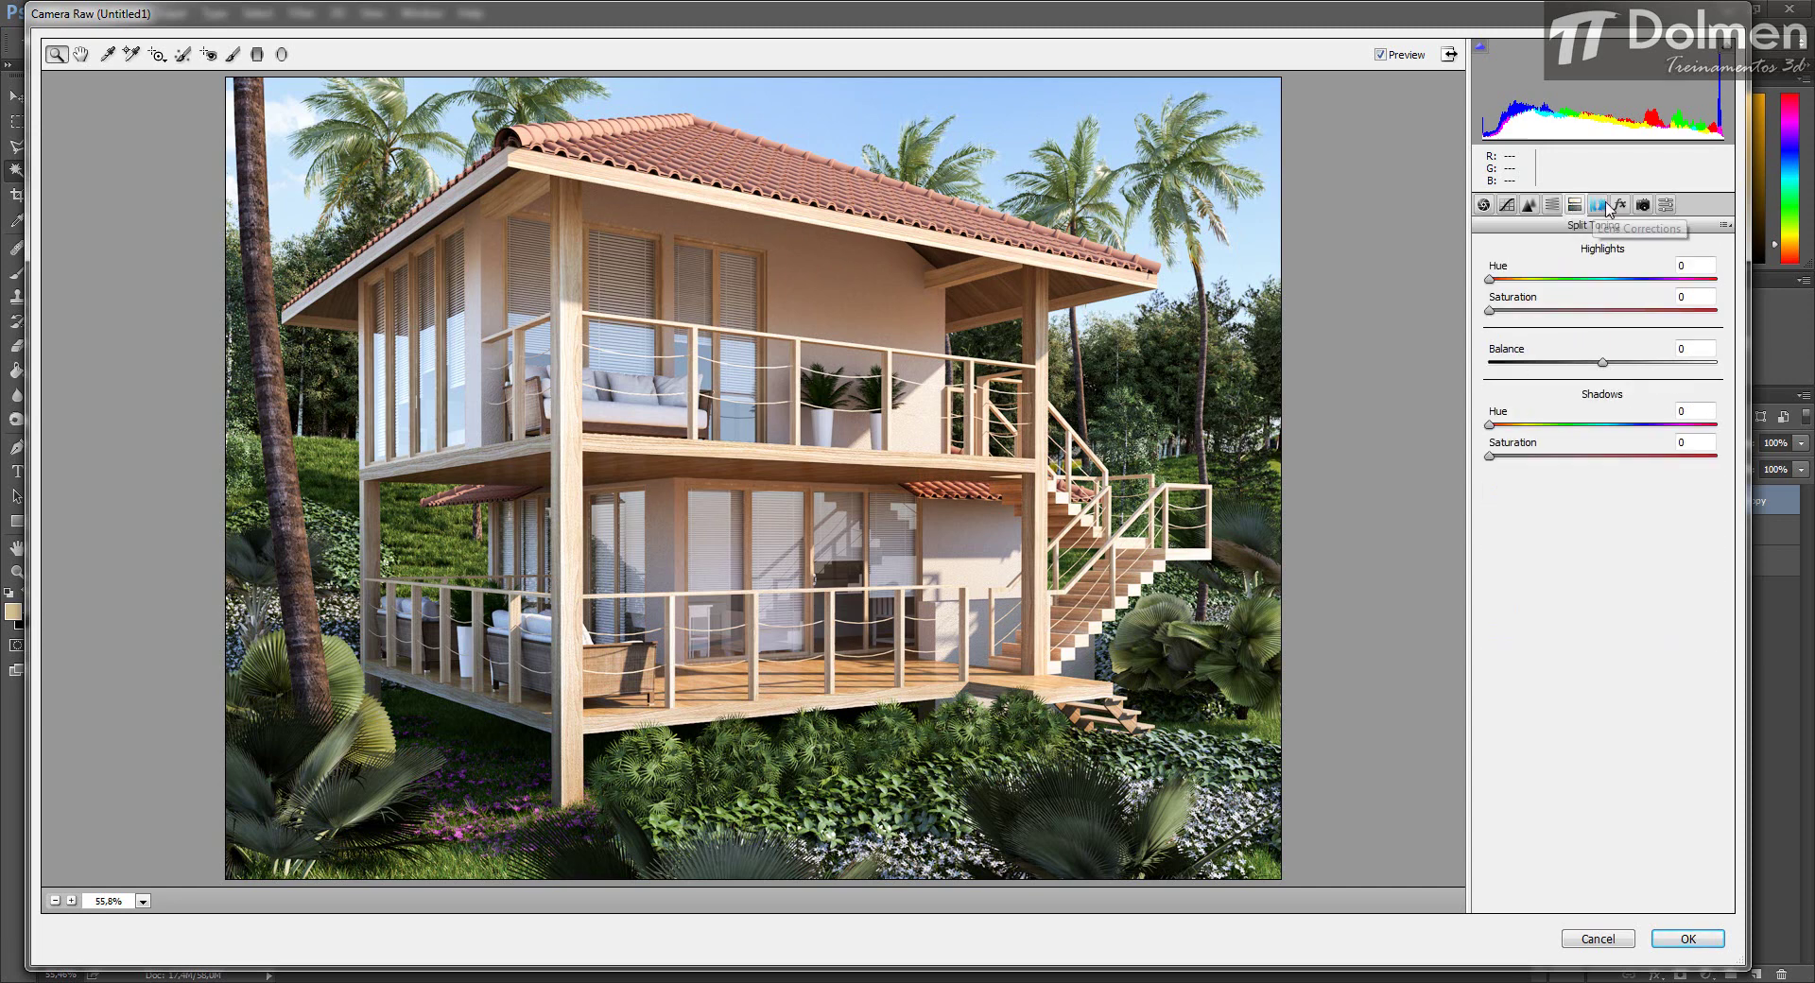
{"action": "left_click", "coordinate": [1596, 208]}
{"action": "left_click", "coordinate": [1535, 247]}
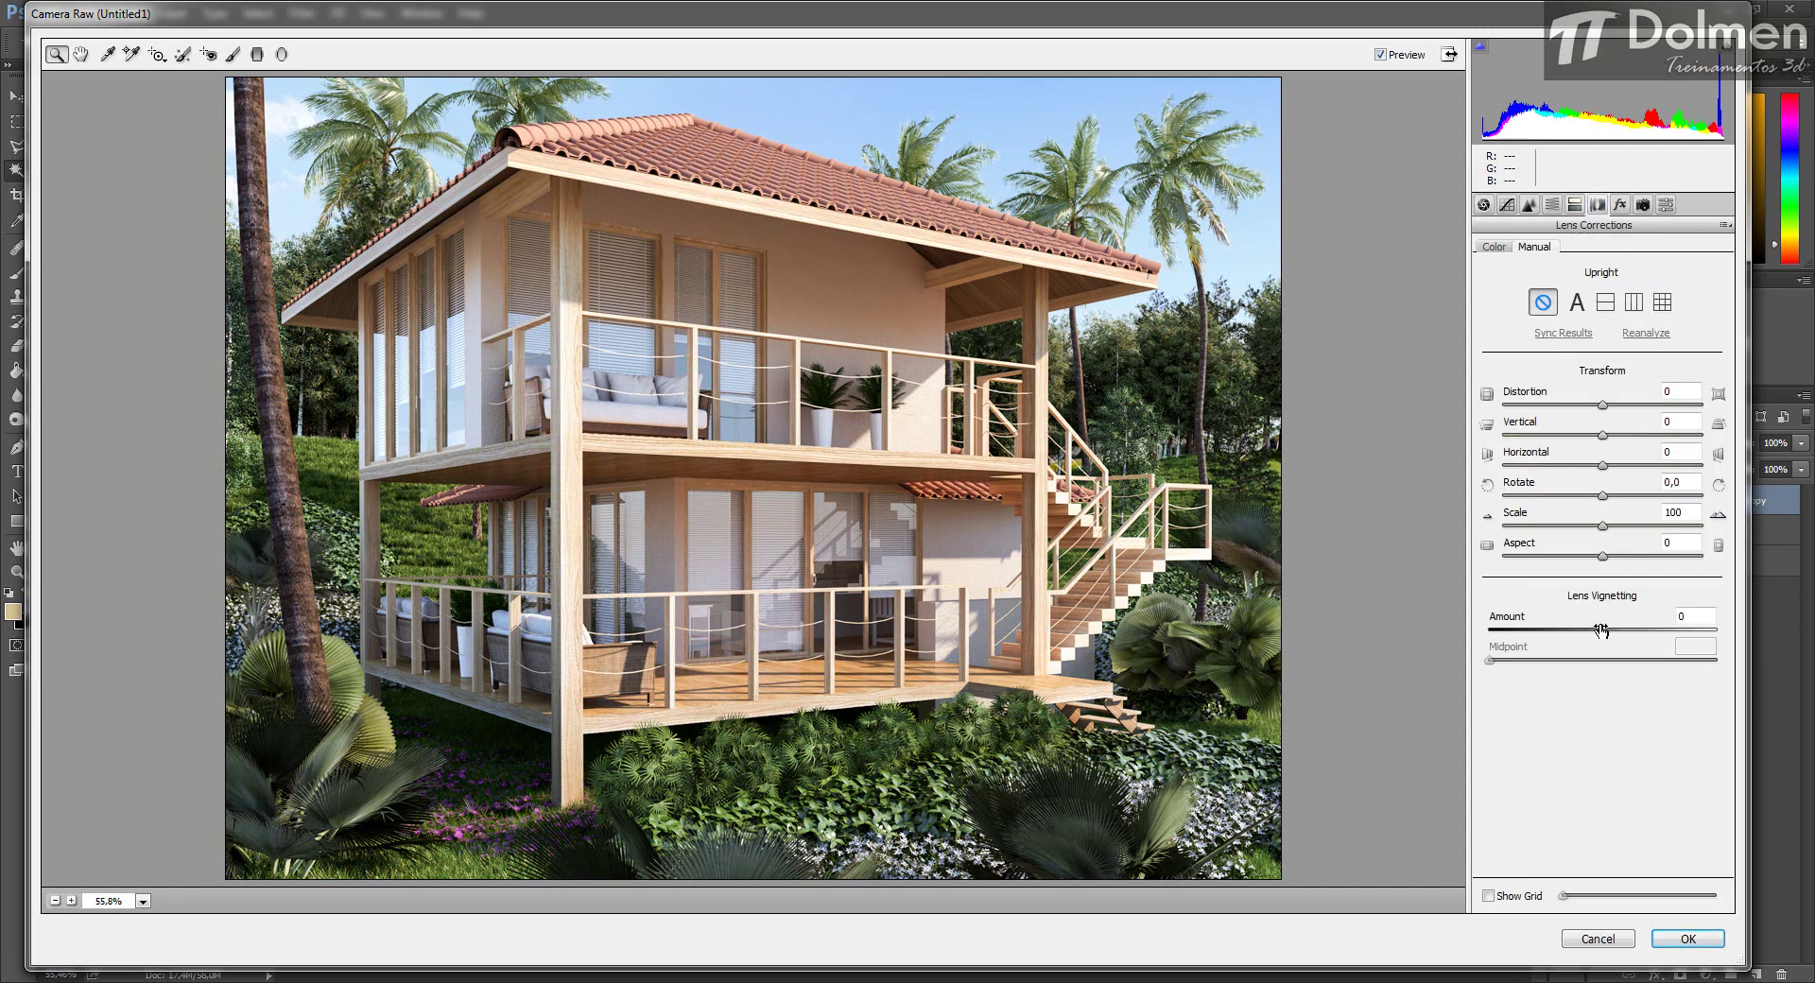
{"action": "mouse_move", "coordinate": [1603, 630]}
{"action": "left_mouse_down"}
{"action": "mouse_move", "coordinate": [1489, 631]}
{"action": "mouse_move", "coordinate": [1570, 623]}
{"action": "left_mouse_up"}
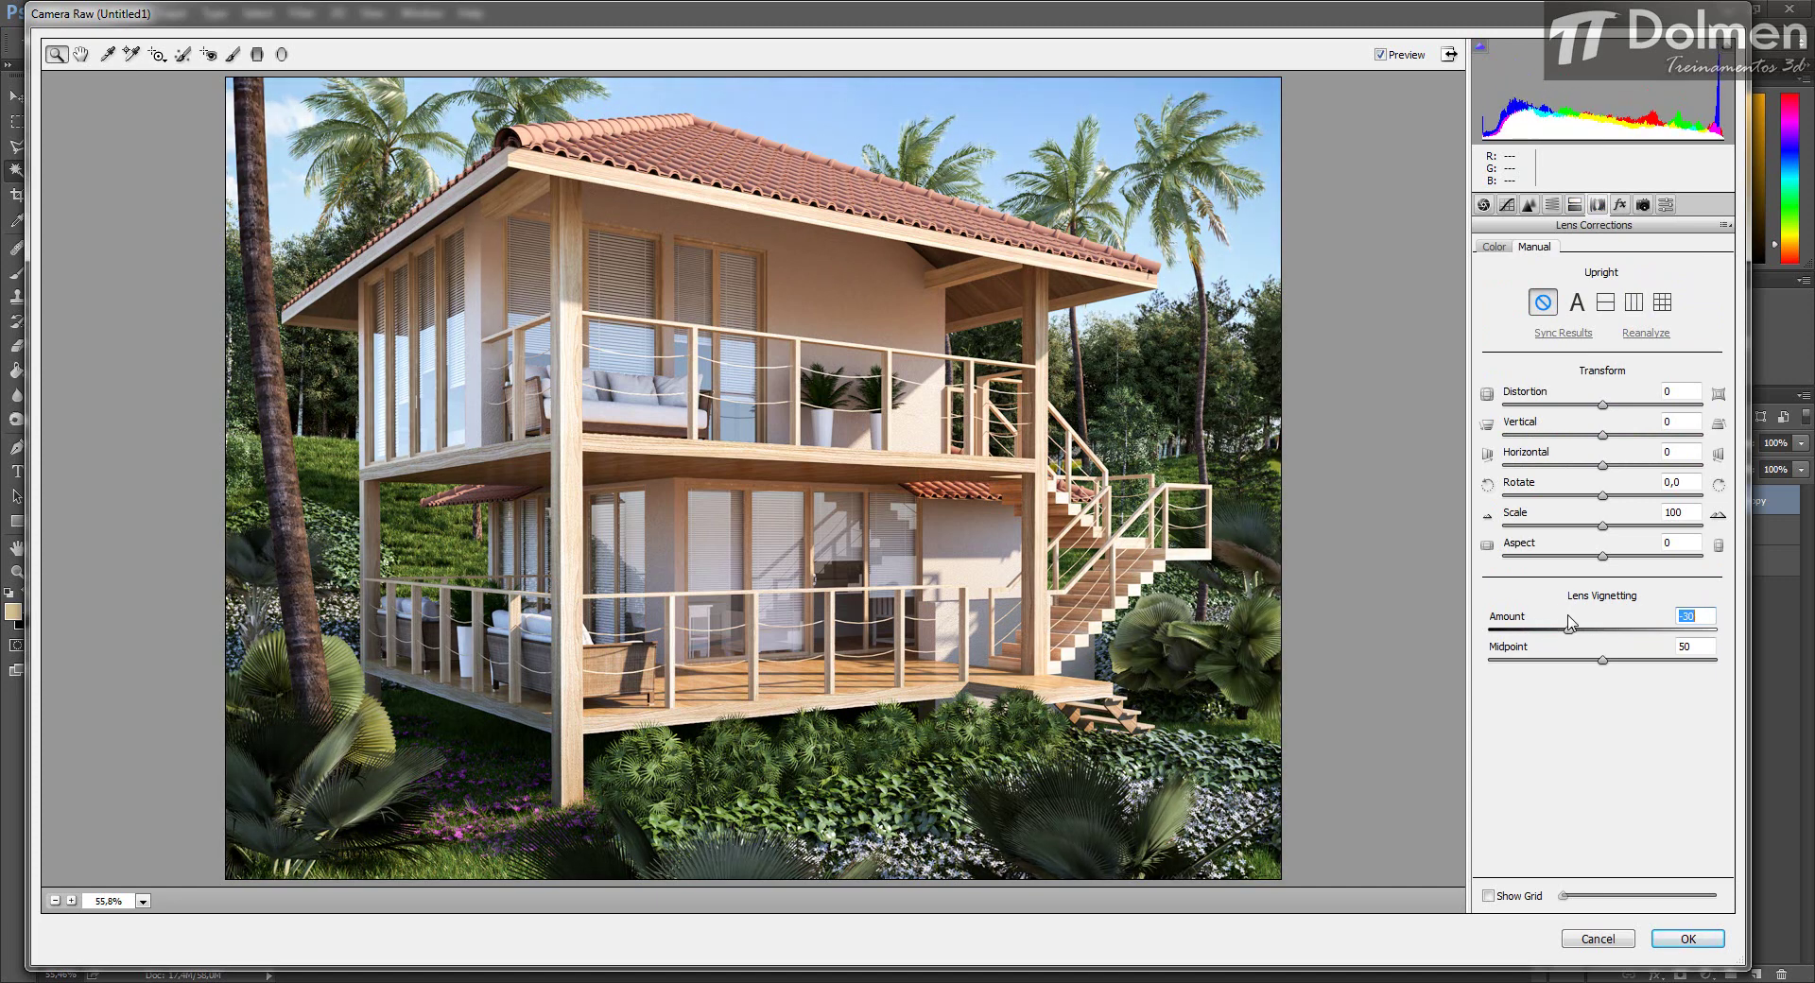
Set the post-crop vignetting to Paint Overlay with amount -10, roundness -70 and feather 61, and apply the Camera Raw filter.
{"action": "left_click", "coordinate": [1619, 205]}
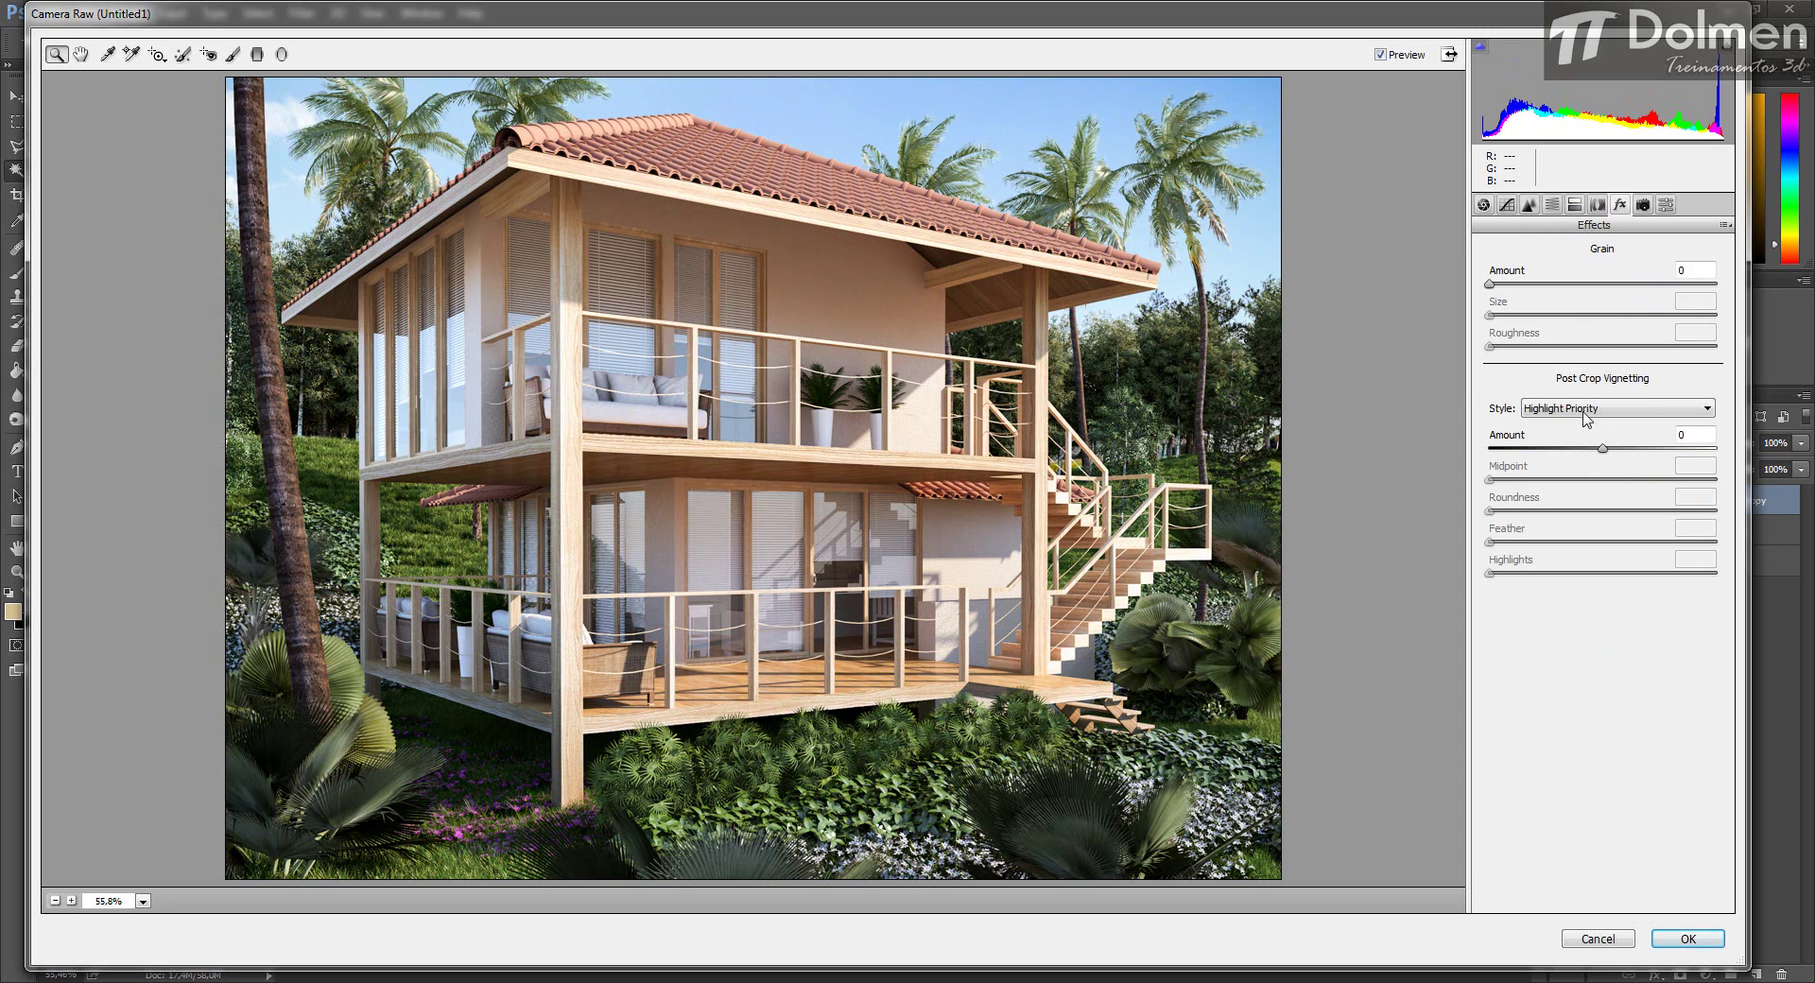
{"action": "left_click", "coordinate": [1585, 413]}
{"action": "left_click", "coordinate": [1560, 462]}
{"action": "mouse_move", "coordinate": [1602, 448]}
{"action": "left_mouse_down"}
{"action": "mouse_move", "coordinate": [1568, 450]}
{"action": "mouse_move", "coordinate": [1592, 450]}
{"action": "left_mouse_up"}
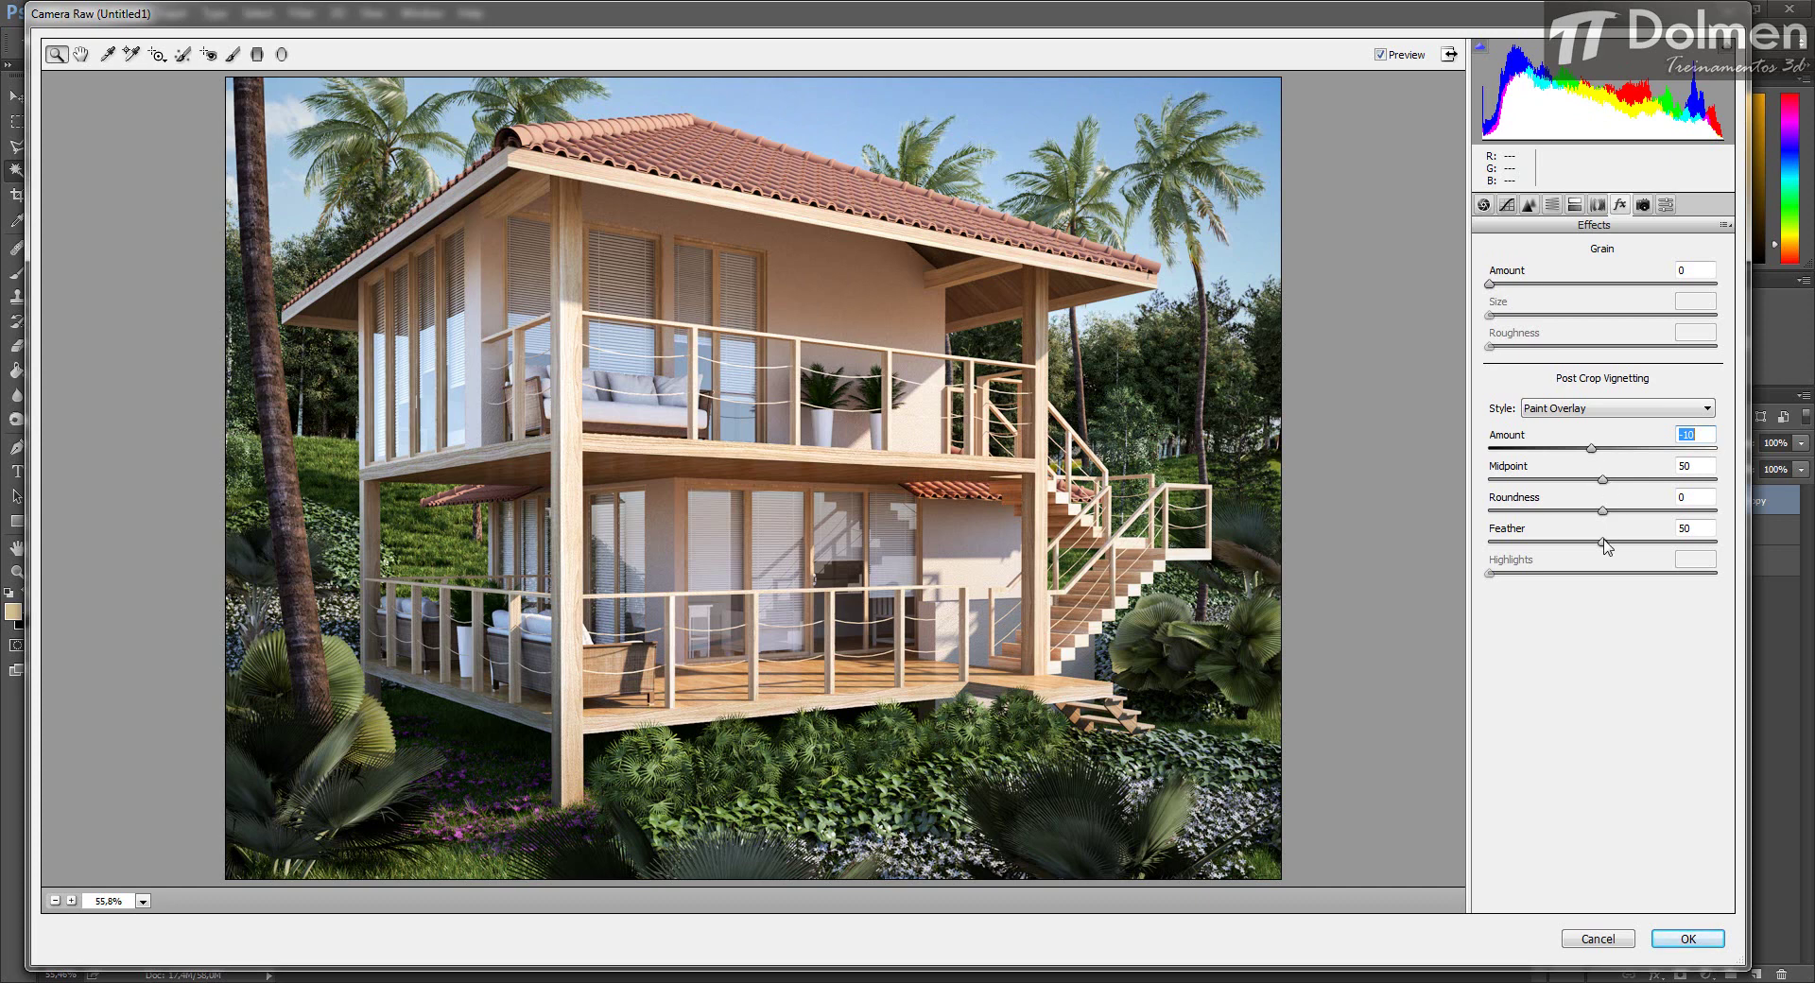
{"action": "left_click_drag", "start_coordinate": [1606, 545], "coordinate": [1521, 511]}
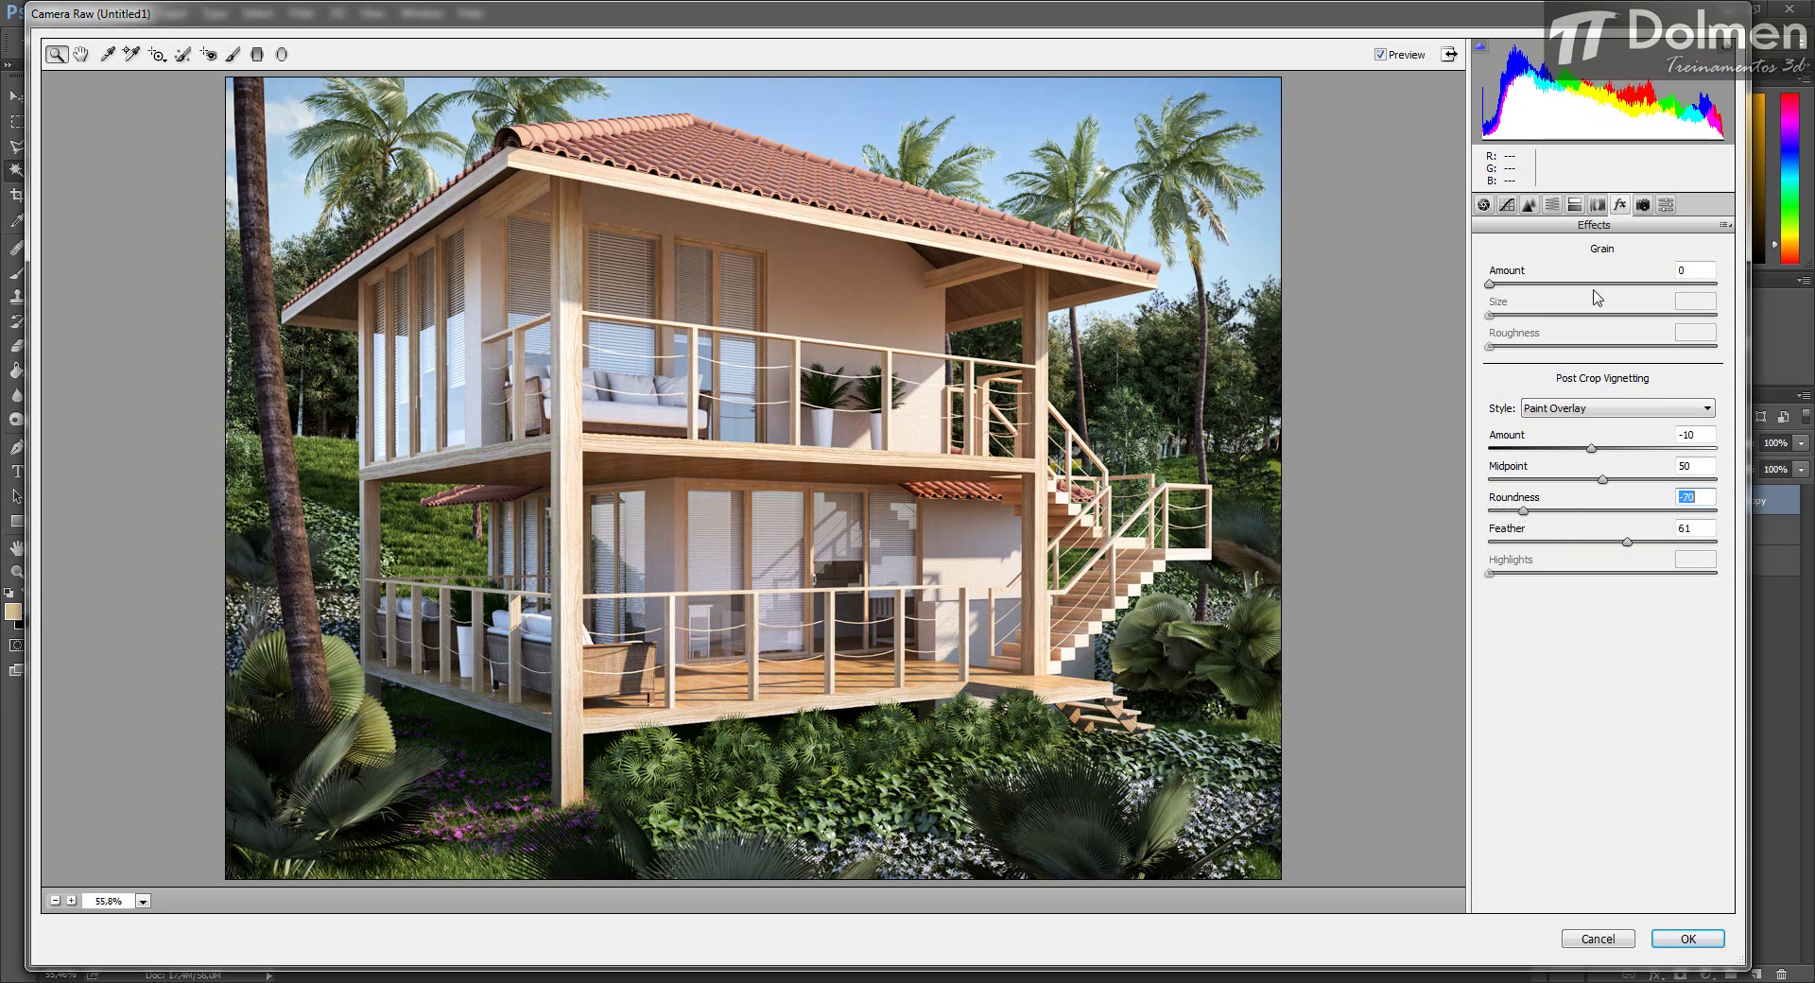
{"action": "left_click", "coordinate": [1598, 204]}
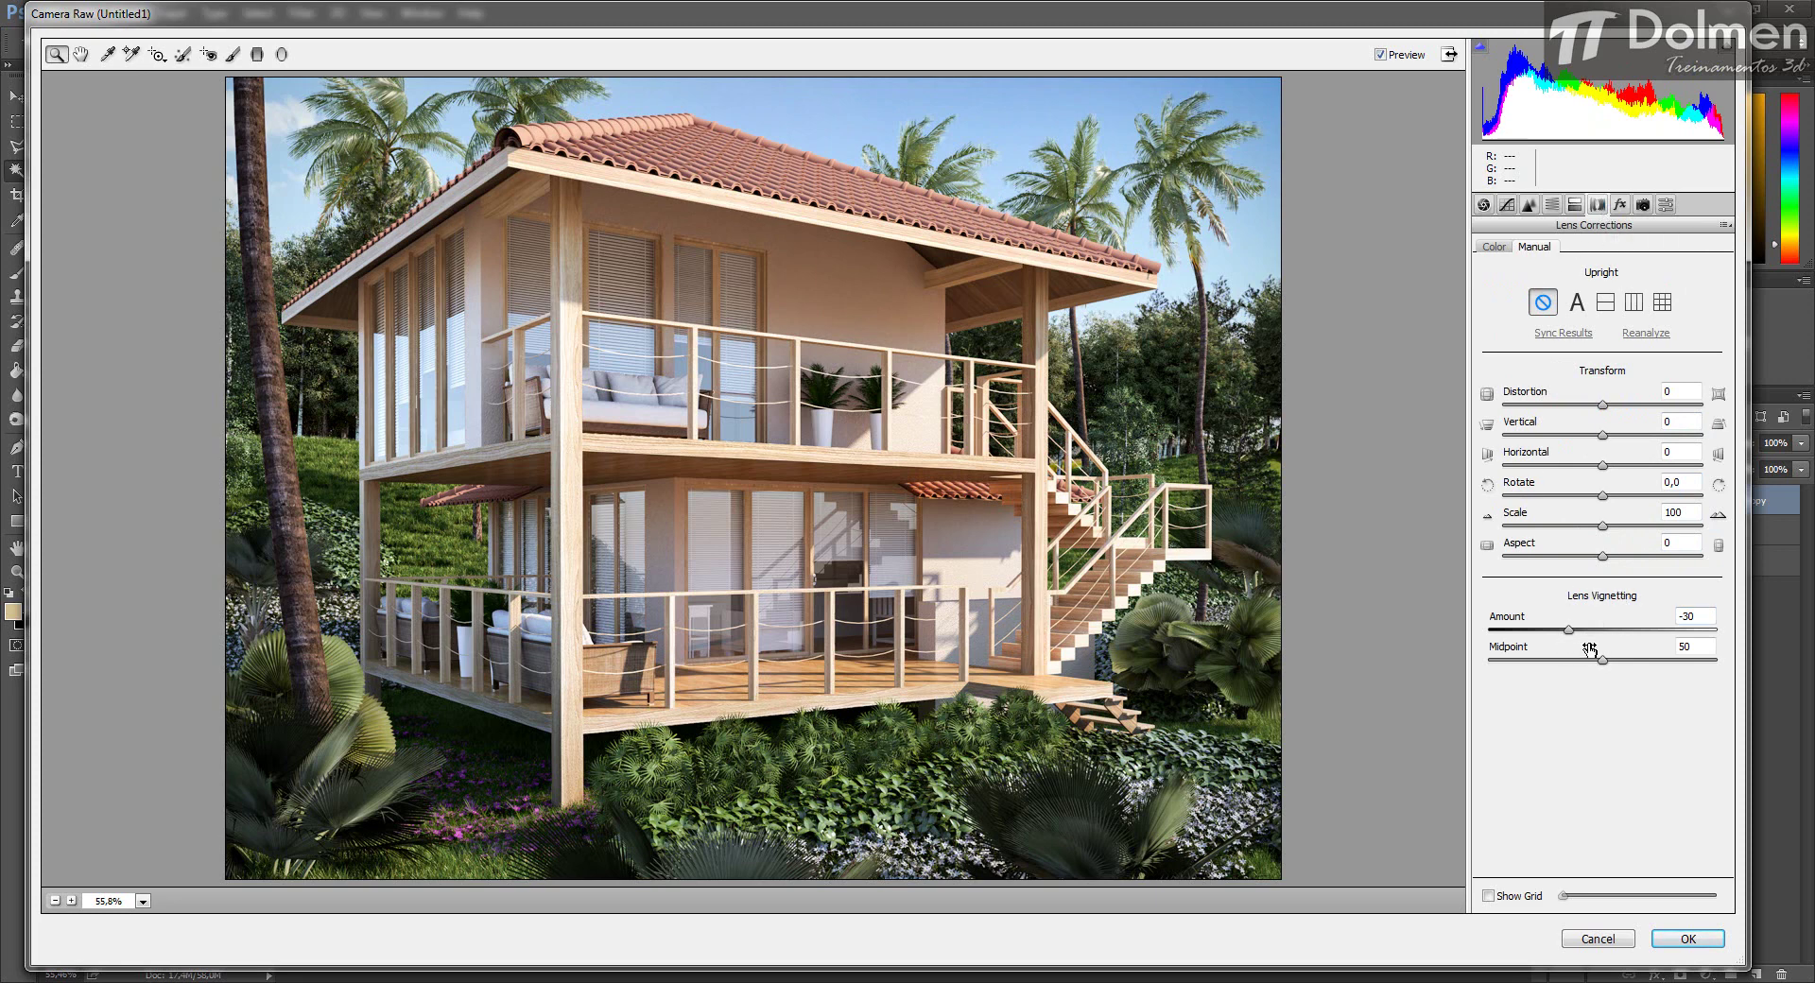
{"action": "left_click", "coordinate": [1619, 204]}
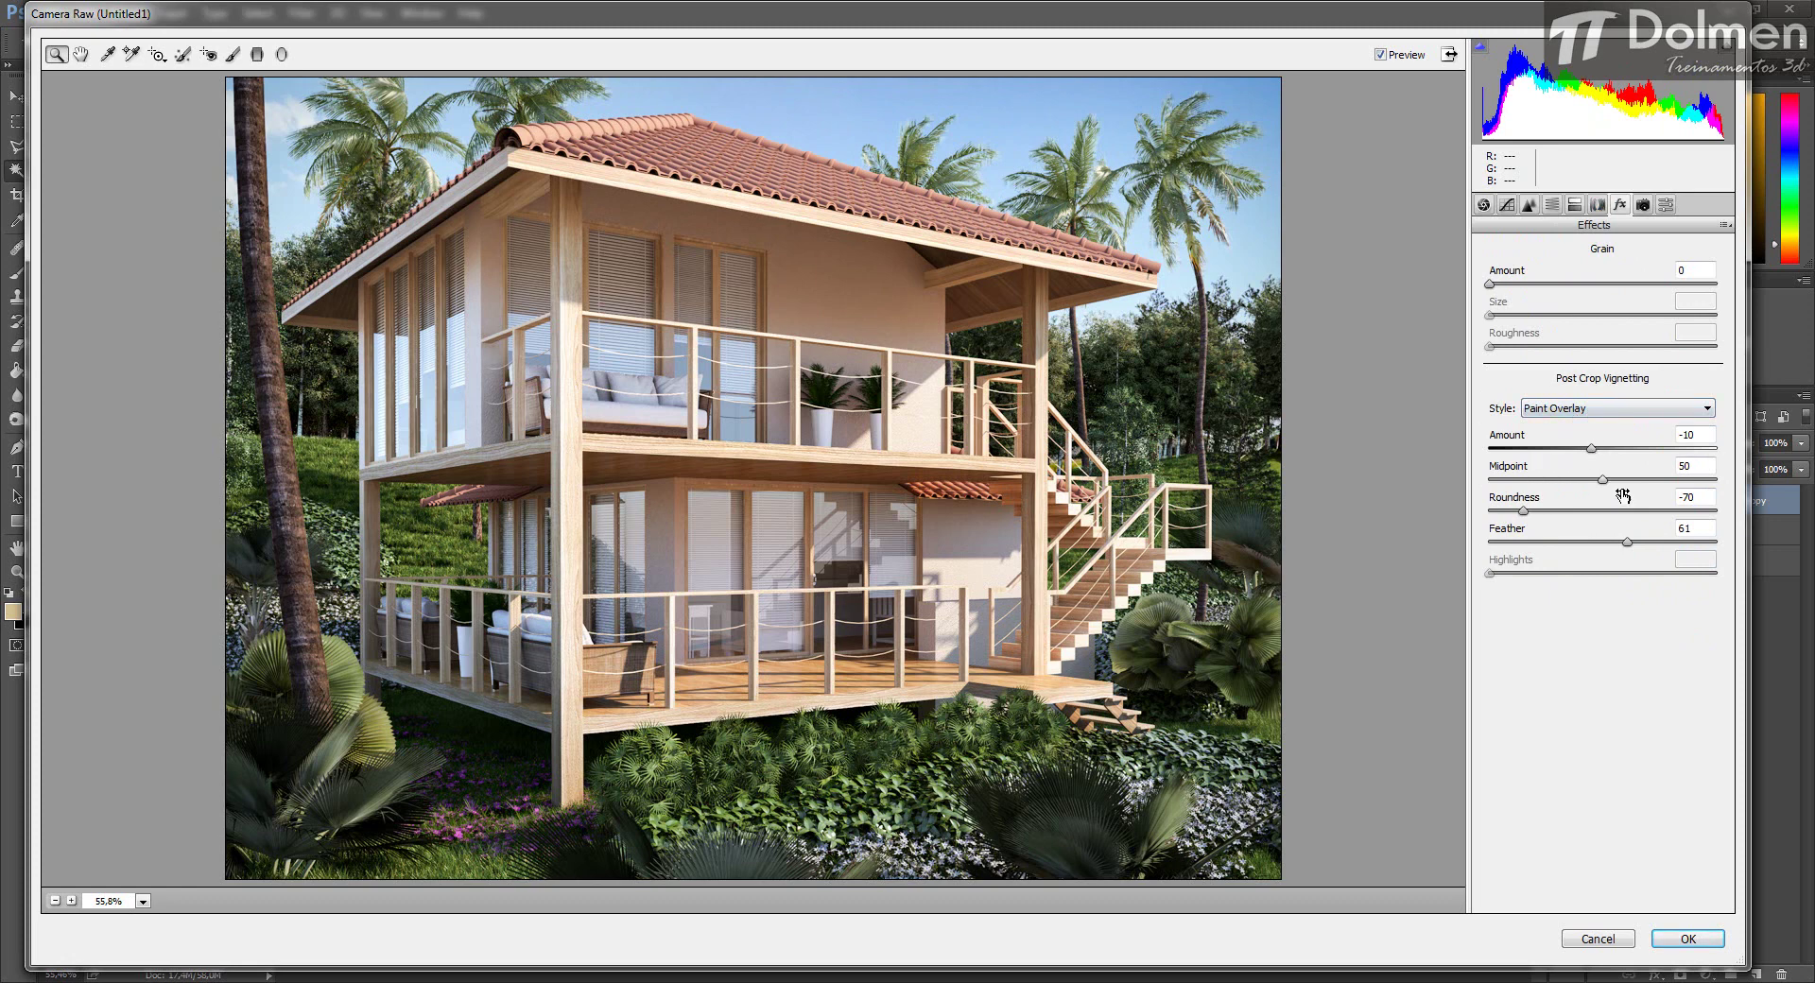
{"action": "left_click", "coordinate": [1483, 204]}
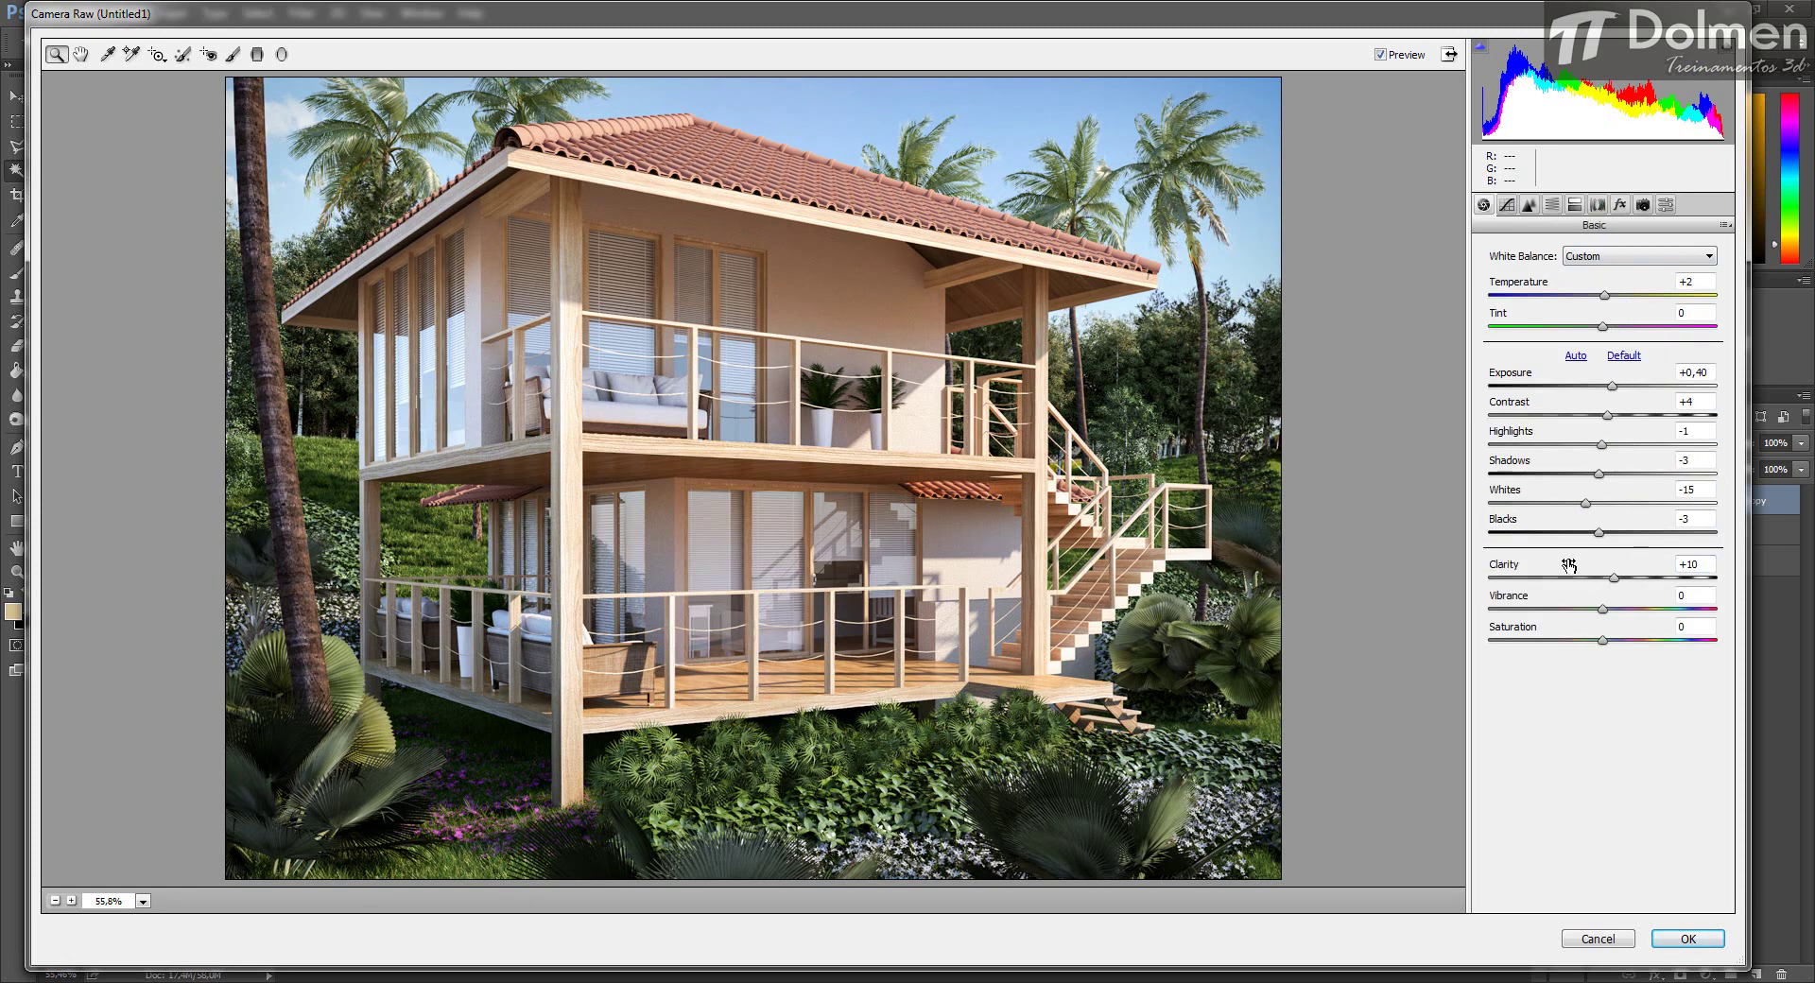
{"action": "left_click", "coordinate": [1687, 939]}
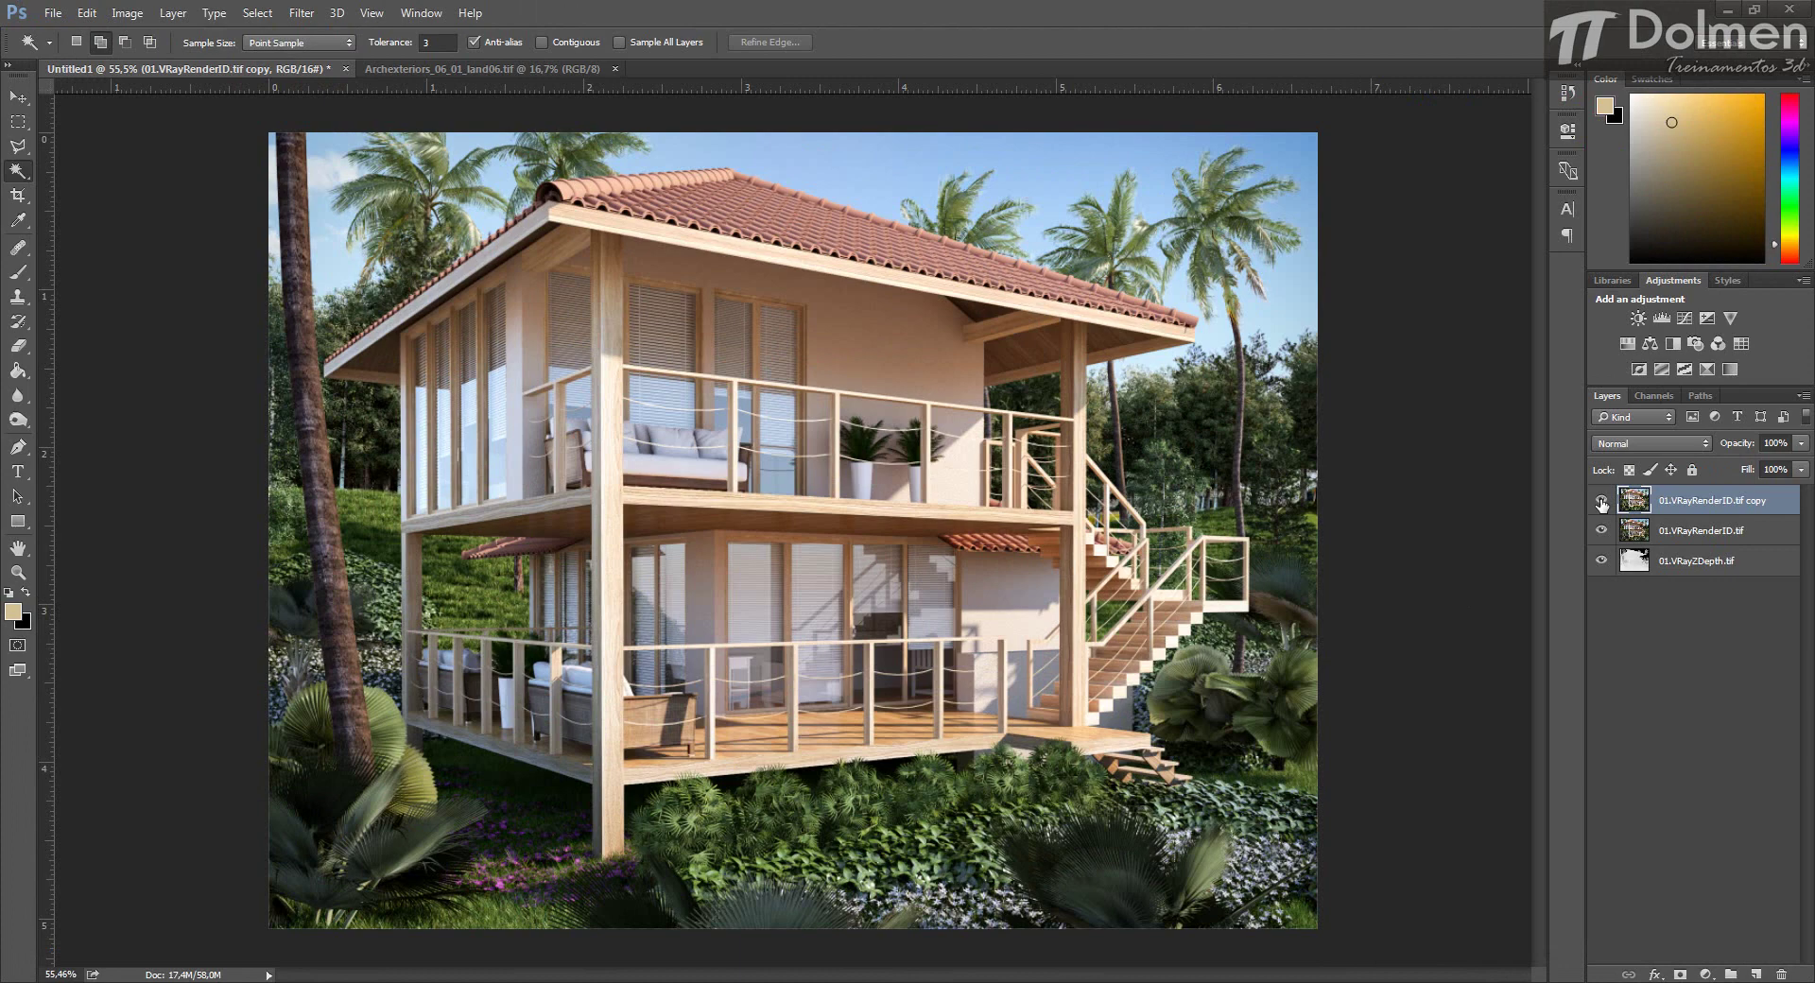
Compare the render before and after the Camera Raw filter by repeatedly hiding and showing the filtered copy layer.
{"action": "left_click", "coordinate": [1601, 502]}
{"action": "left_click", "coordinate": [1602, 502]}
{"action": "left_click", "coordinate": [1601, 502]}
{"action": "left_click", "coordinate": [1601, 502]}
{"action": "left_click", "coordinate": [1601, 502]}
{"action": "left_click", "coordinate": [1602, 501]}
Merge the filtered copy down into the 01.VRayRenderID.tif layer and duplicate the merged layer under the suggested copy name.
{"action": "right_click", "coordinate": [1686, 503]}
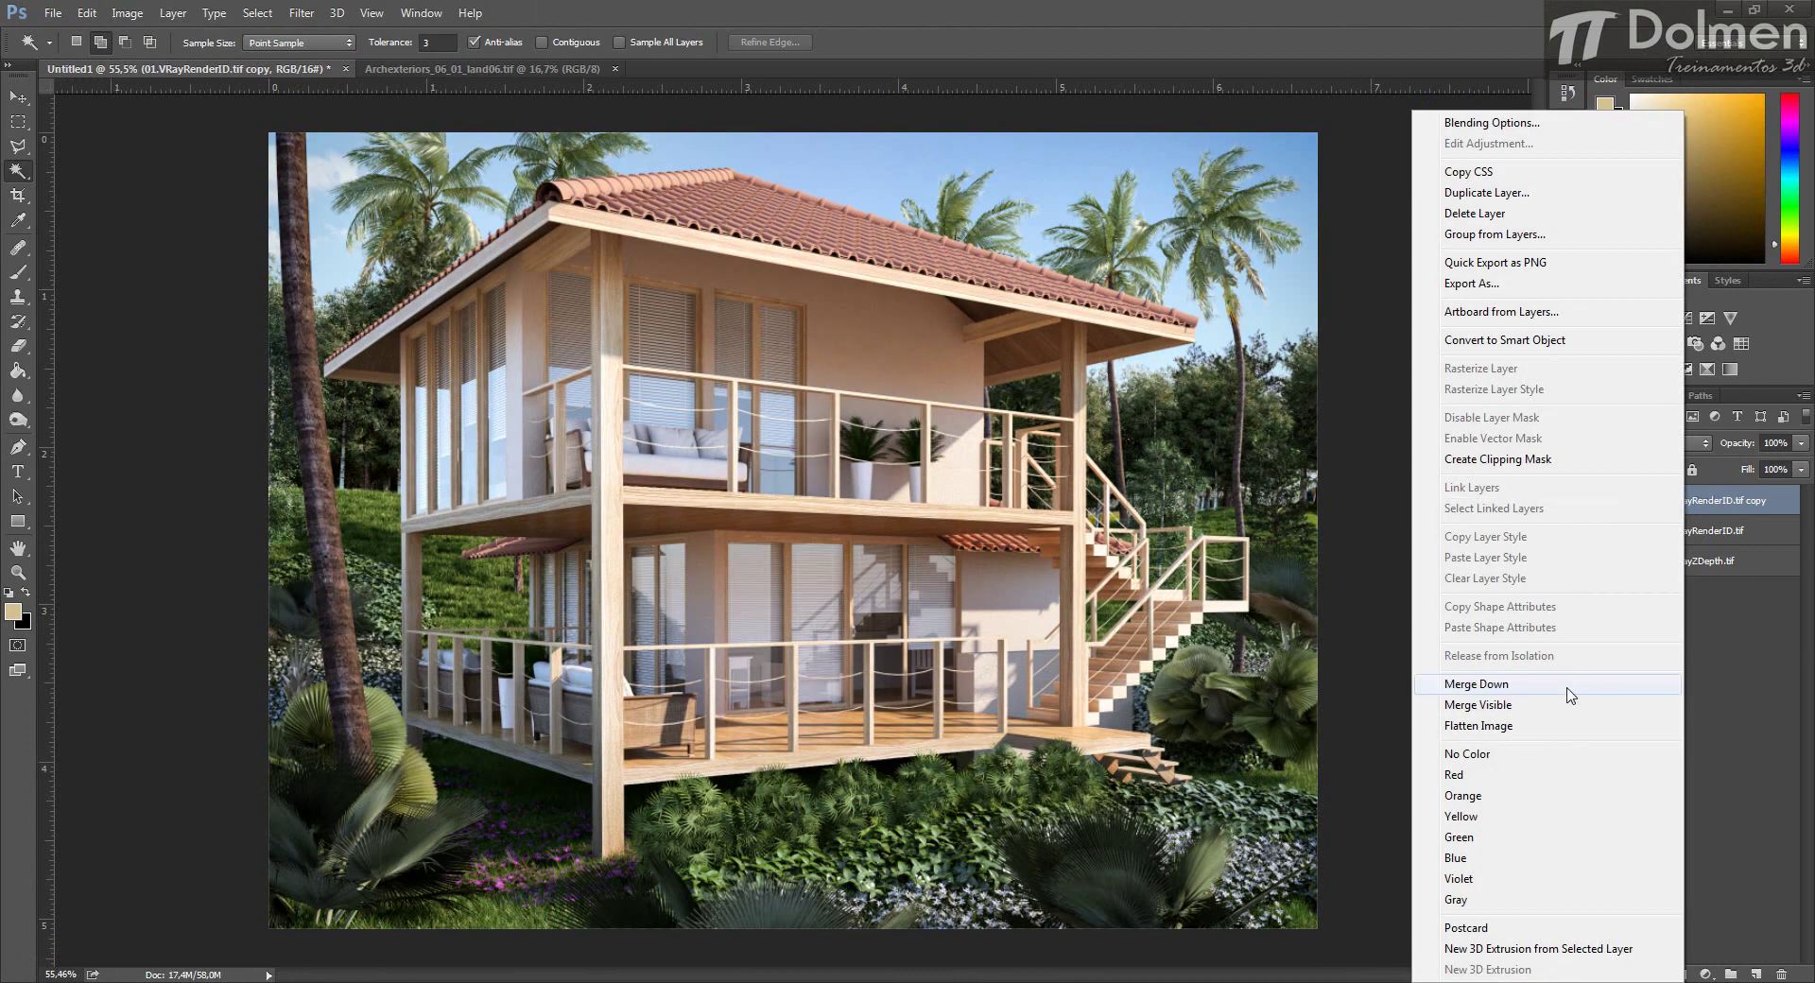
{"action": "left_click", "coordinate": [1551, 689]}
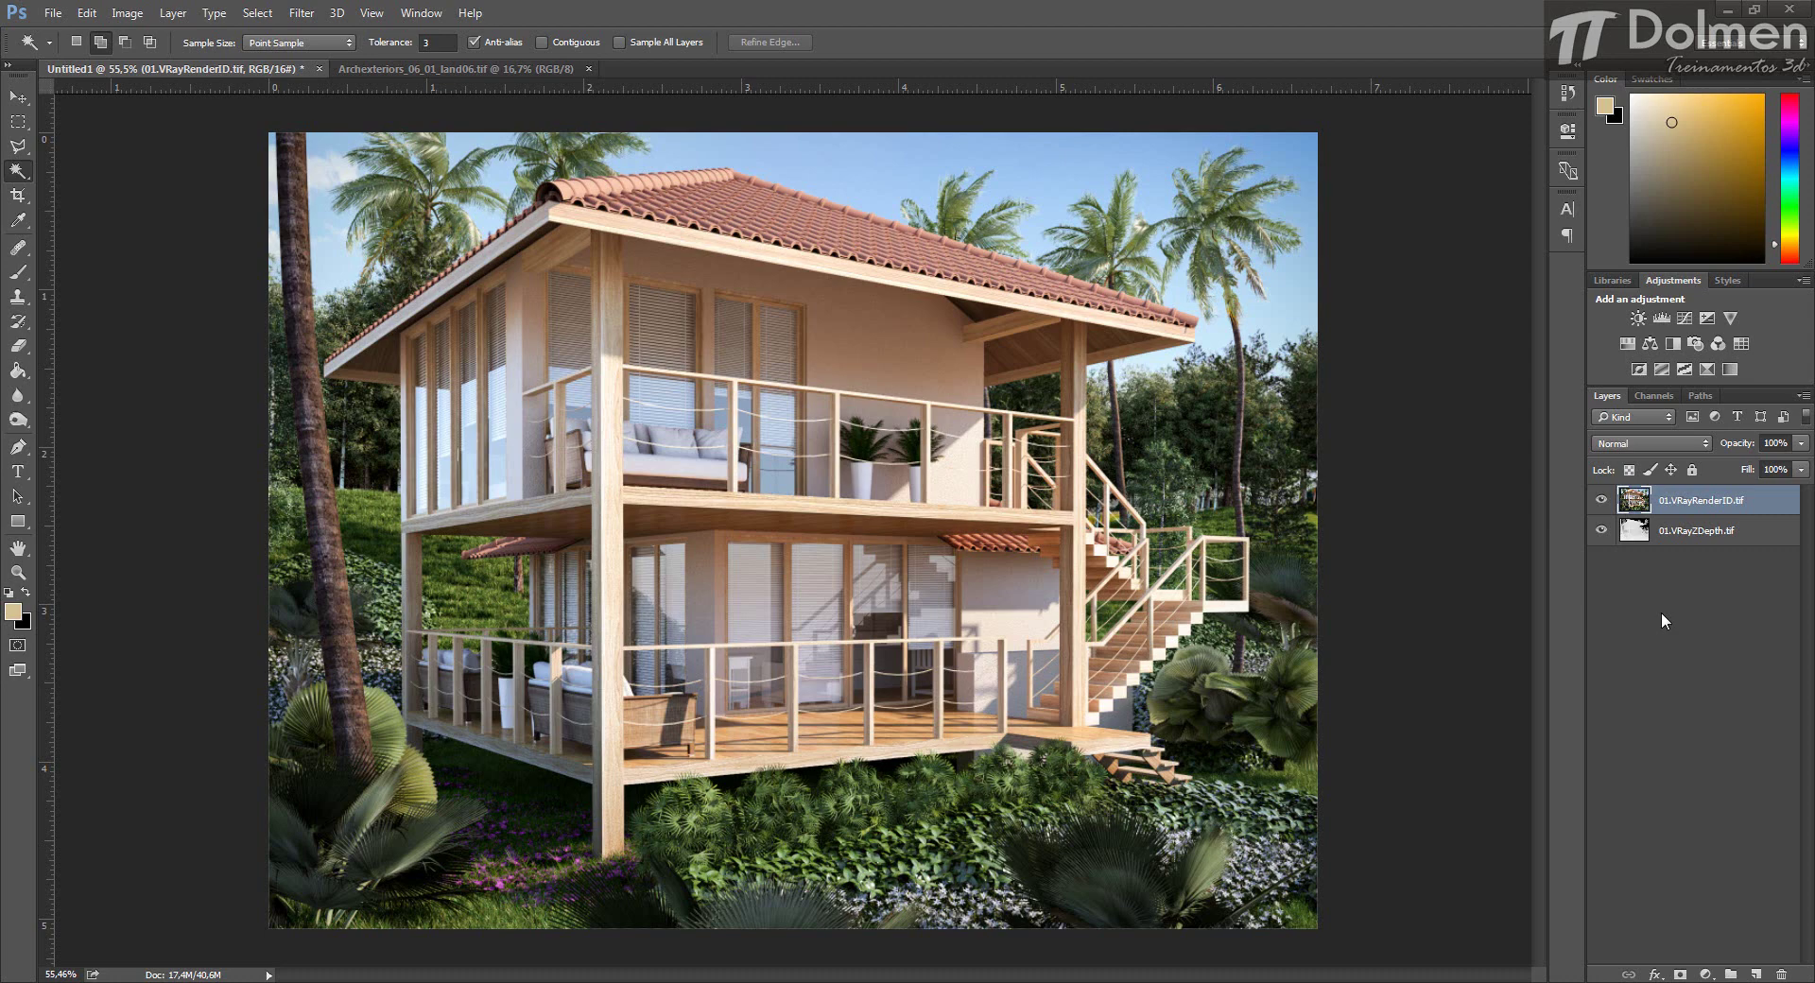
{"action": "right_click", "coordinate": [1671, 503]}
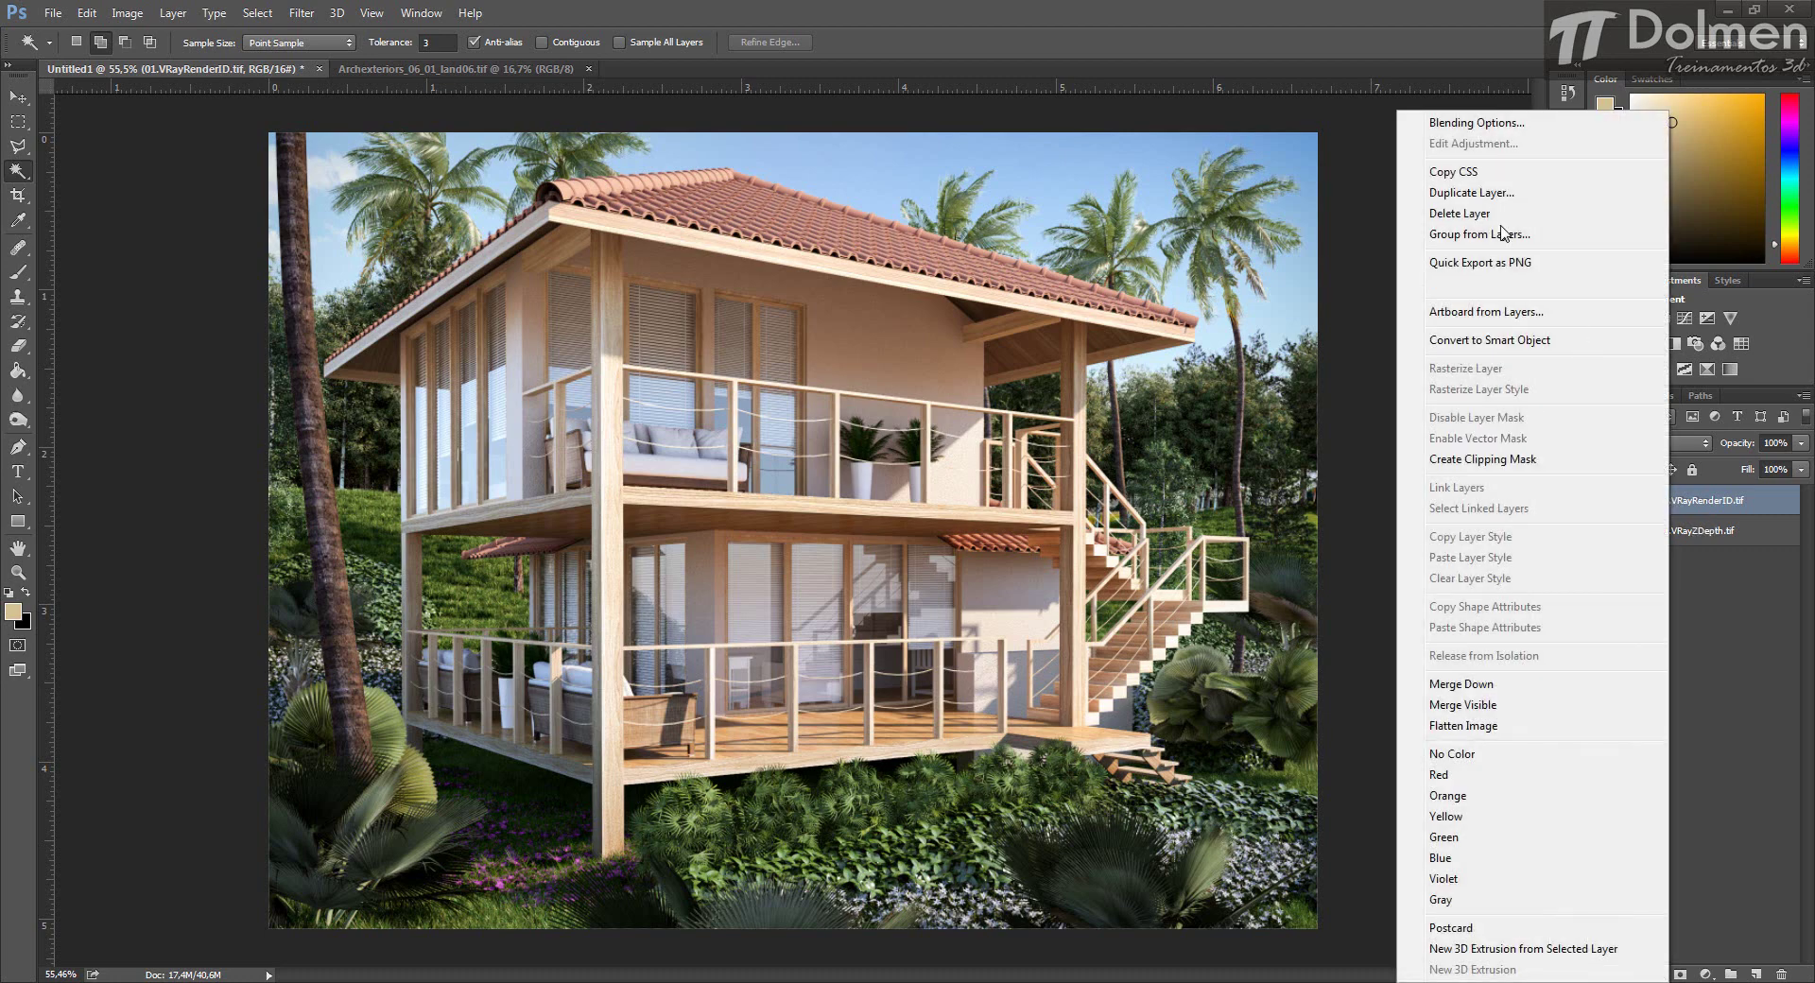
{"action": "left_click", "coordinate": [1492, 193]}
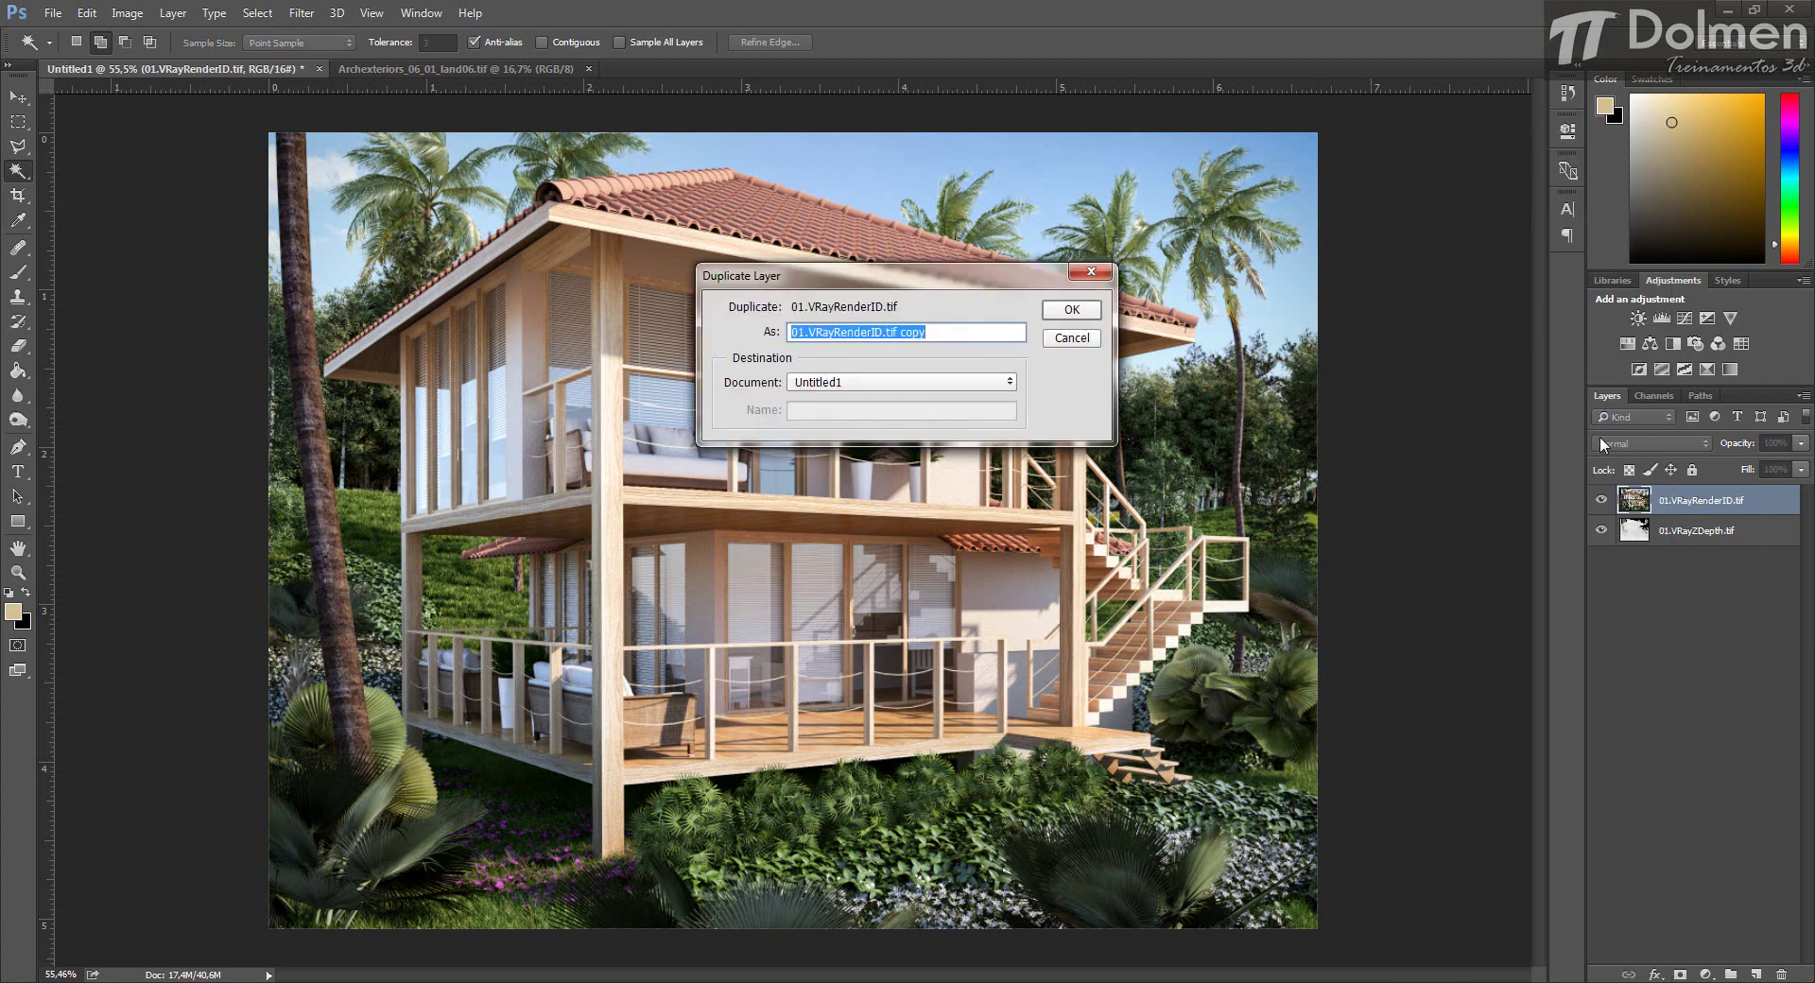
{"action": "key", "text": "Return"}
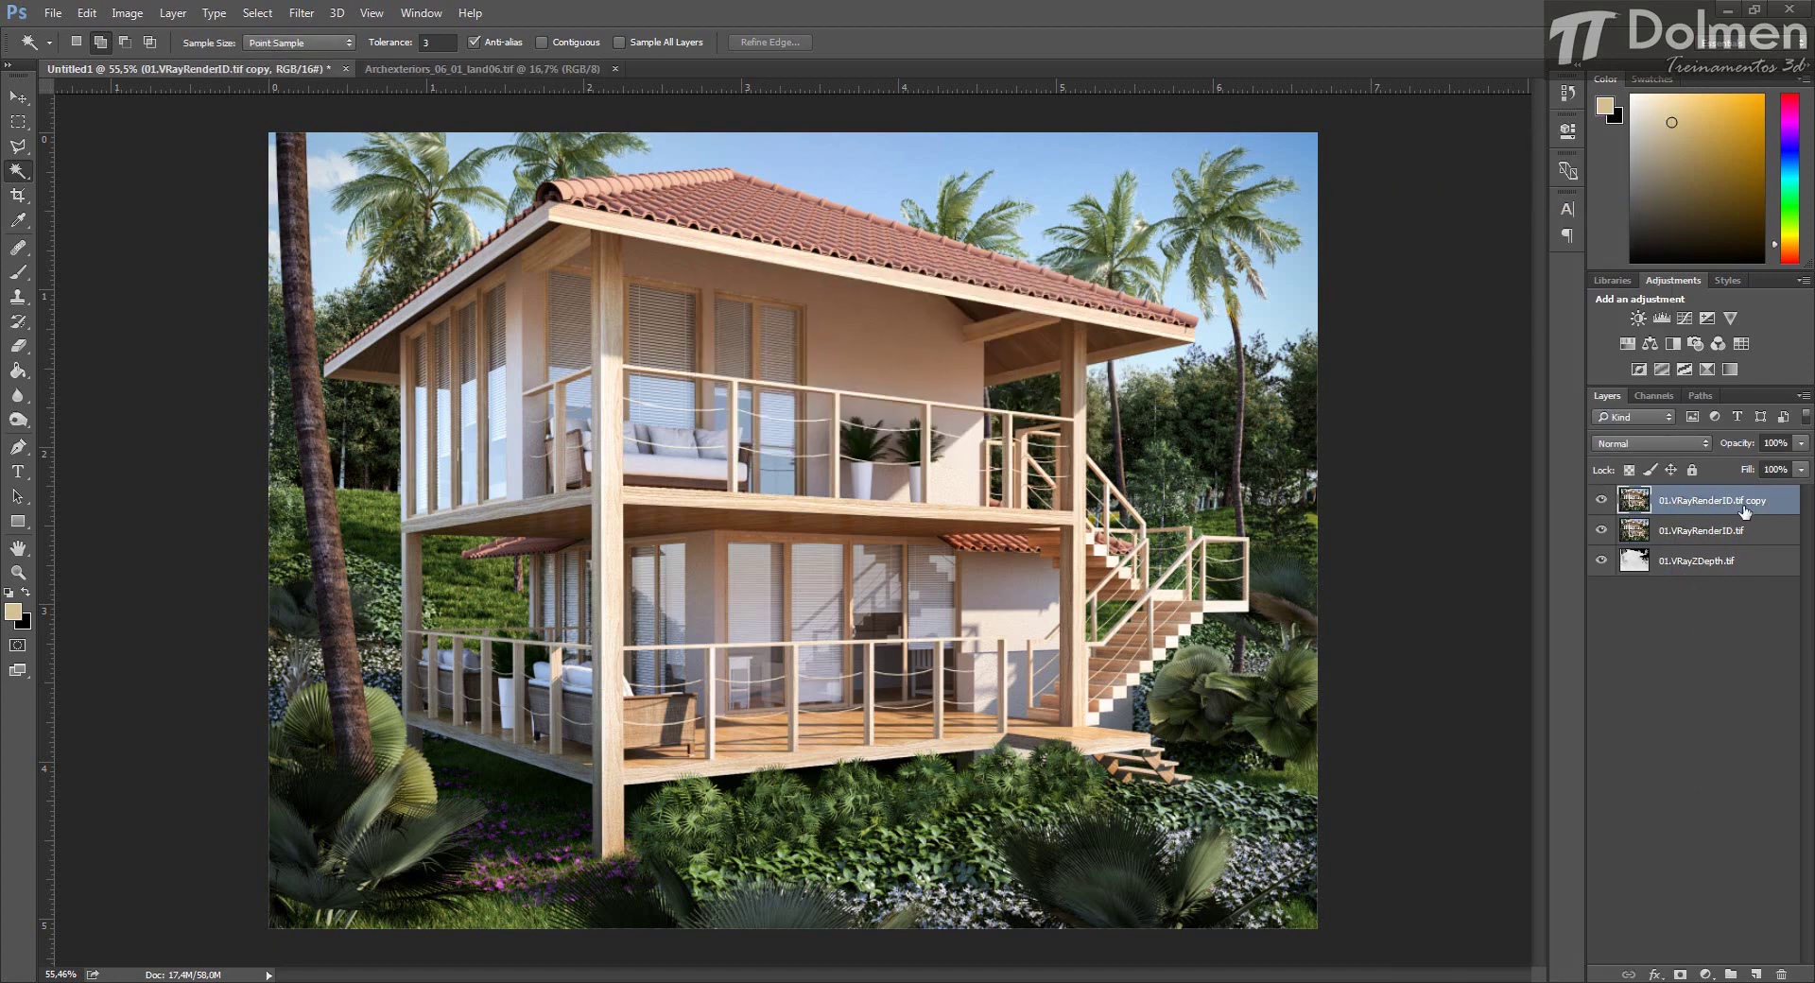
Add a layer mask to the render copy and view the 01.VRayZDepth.tif layer alone by hiding and reshowing both render layers.
{"action": "left_click", "coordinate": [1681, 975]}
{"action": "left_click", "coordinate": [1712, 657]}
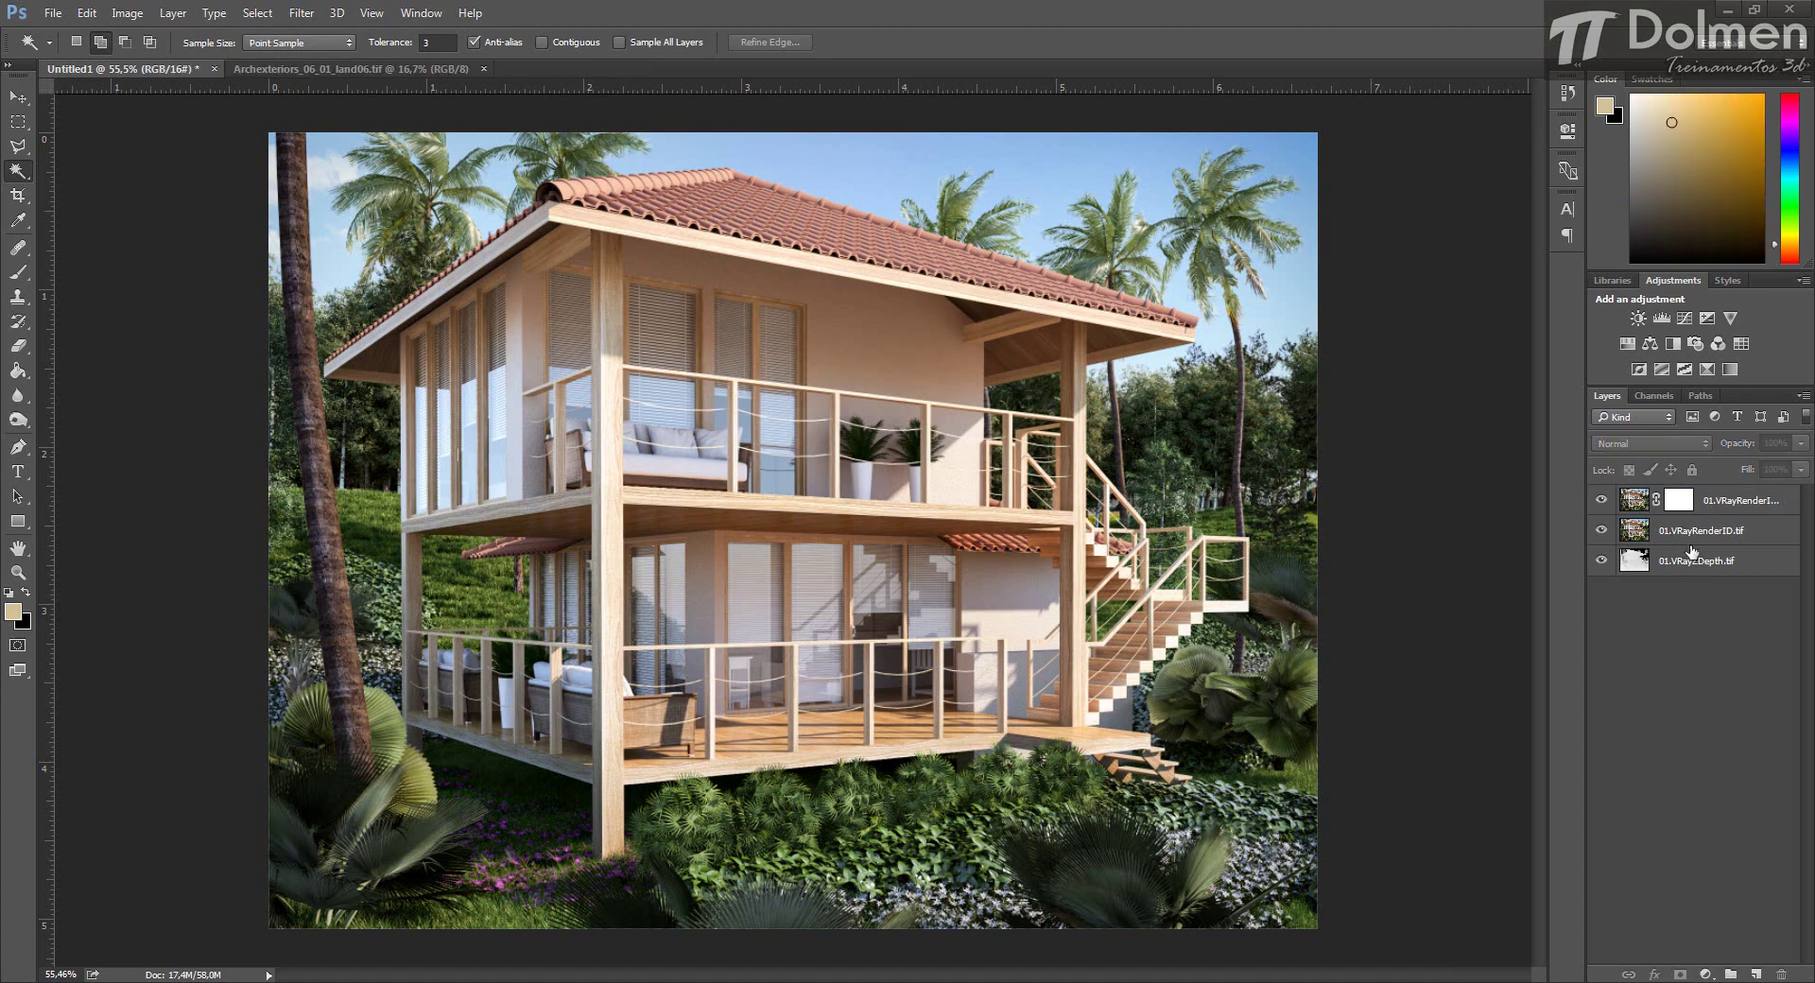
{"action": "left_click", "coordinate": [1601, 500]}
{"action": "left_click", "coordinate": [1601, 531]}
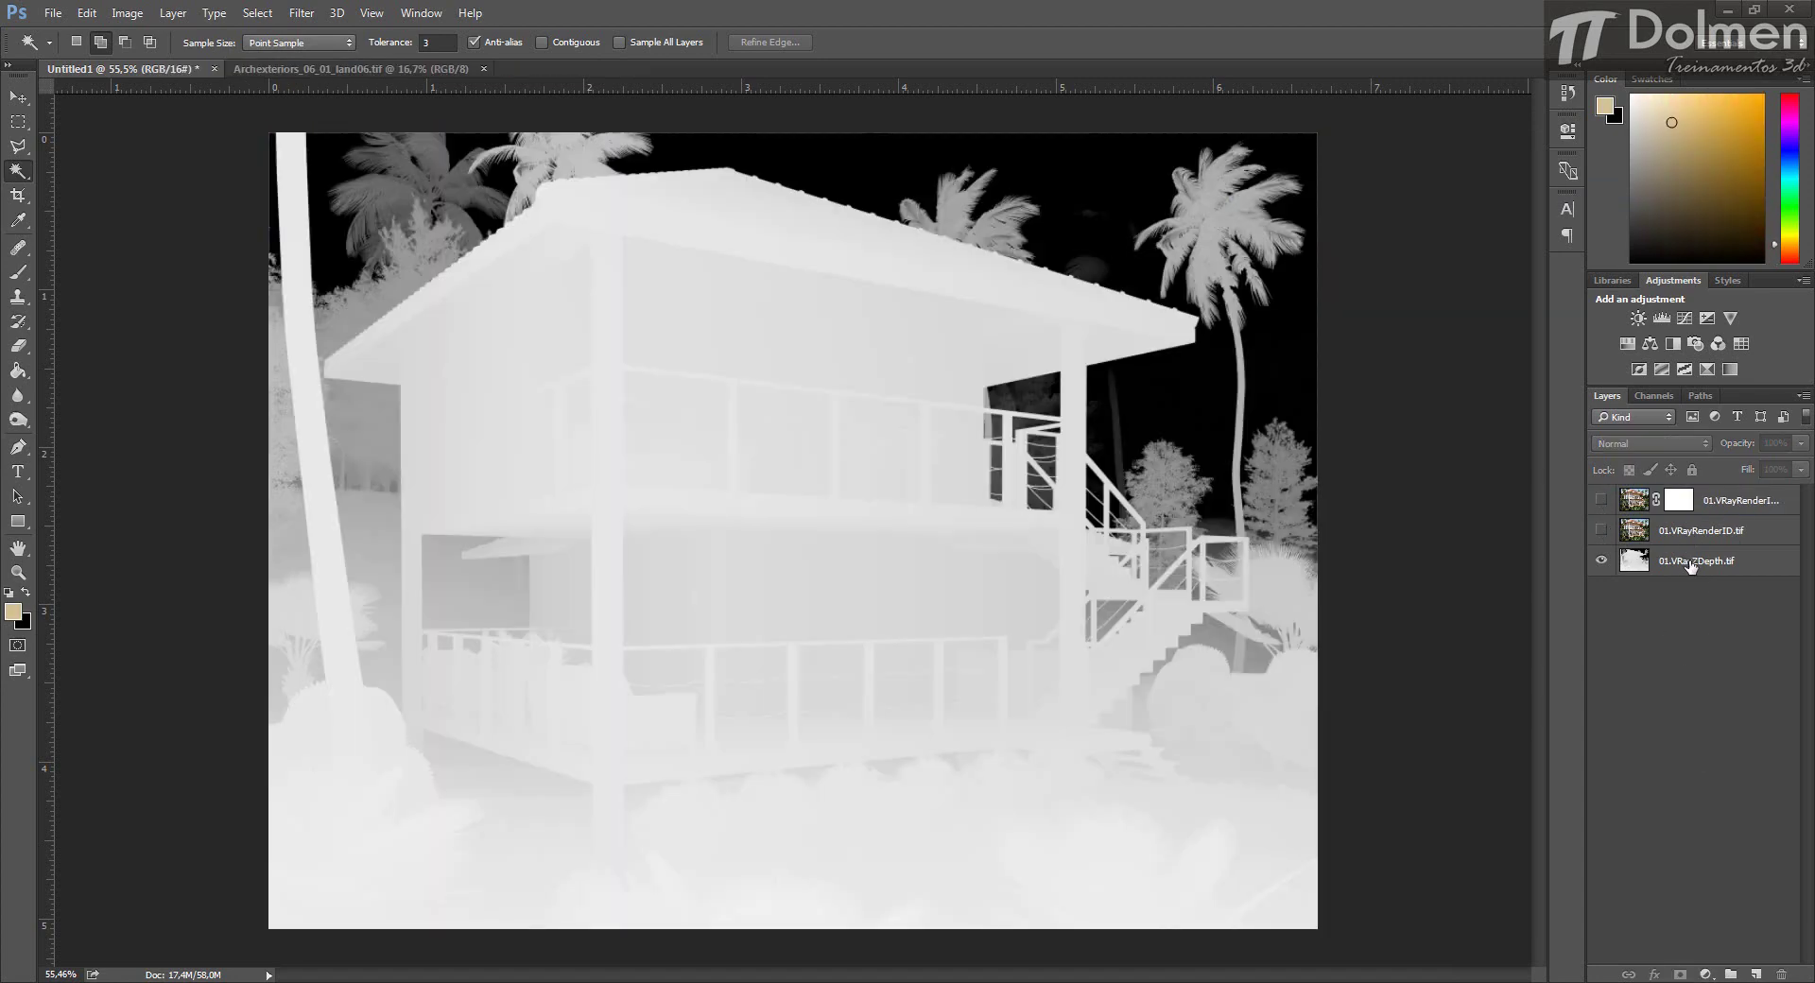
{"action": "left_click", "coordinate": [1692, 563]}
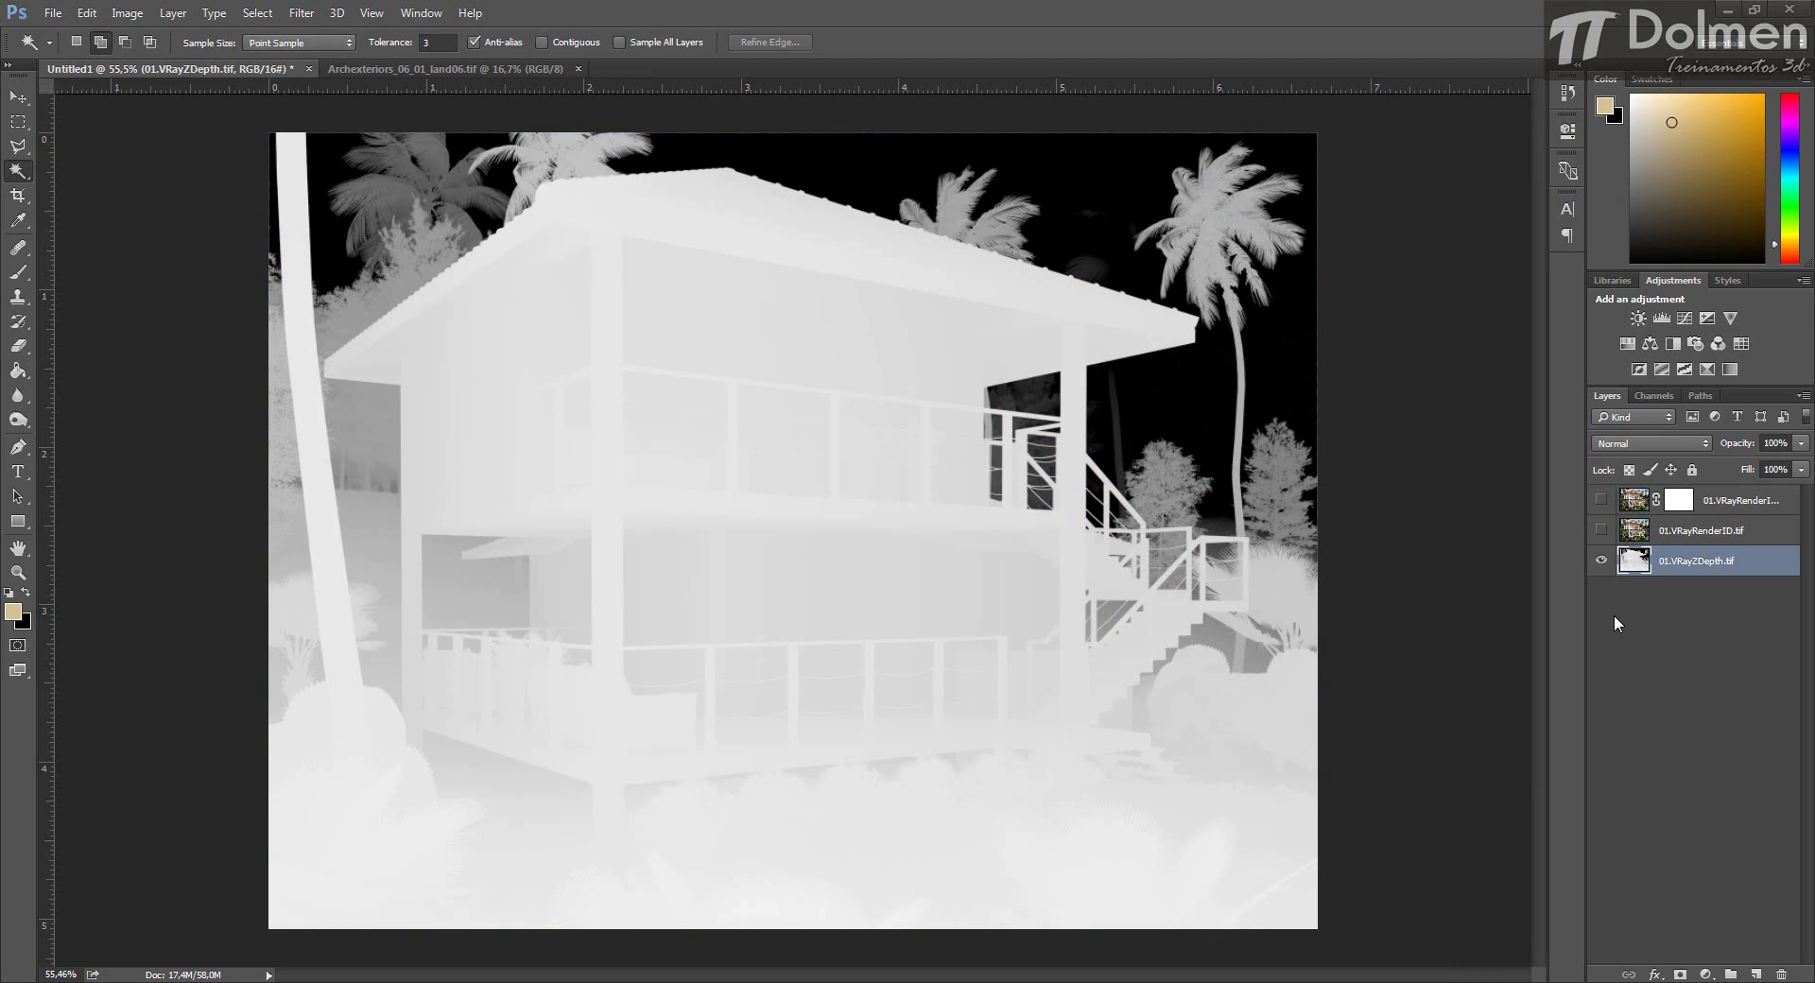
{"action": "left_click", "coordinate": [1600, 500]}
{"action": "left_click", "coordinate": [1600, 530]}
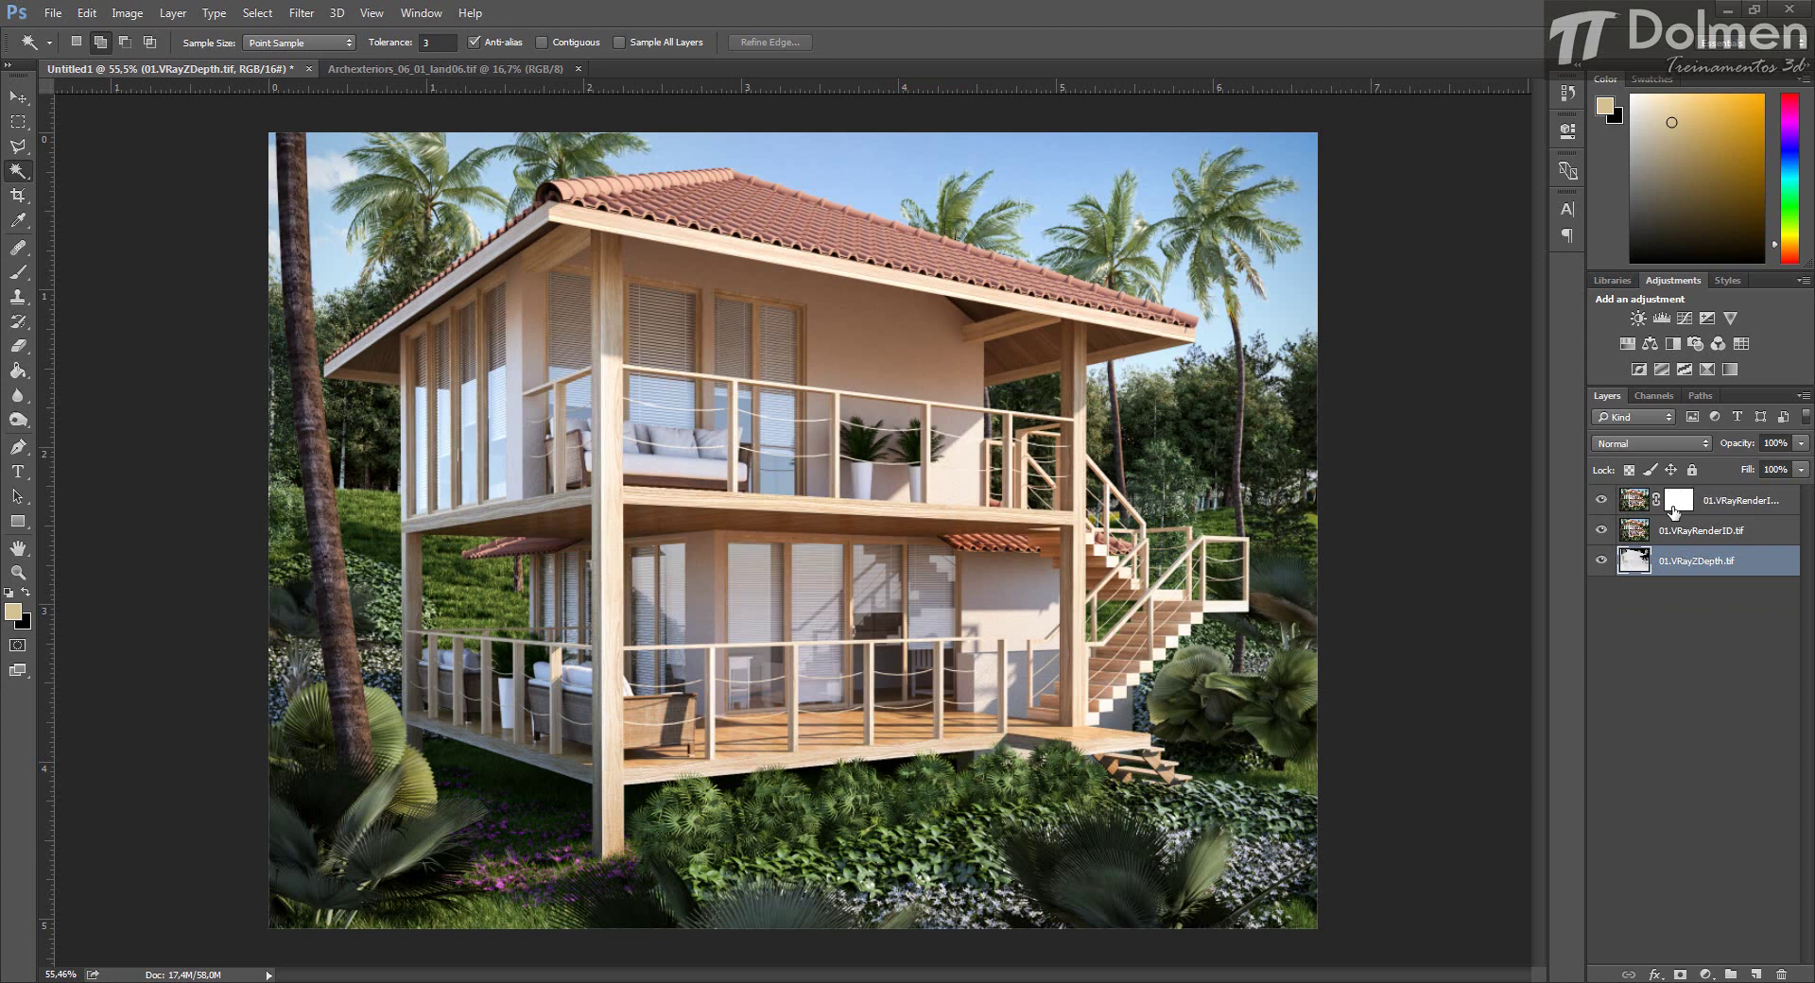
Move the 01.VRayZDepth.tif layer to the top of the layer stack and invert its tones.
{"action": "left_click_drag", "start_coordinate": [1663, 532], "coordinate": [1663, 545]}
{"action": "left_click_drag", "start_coordinate": [1652, 566], "coordinate": [1654, 493]}
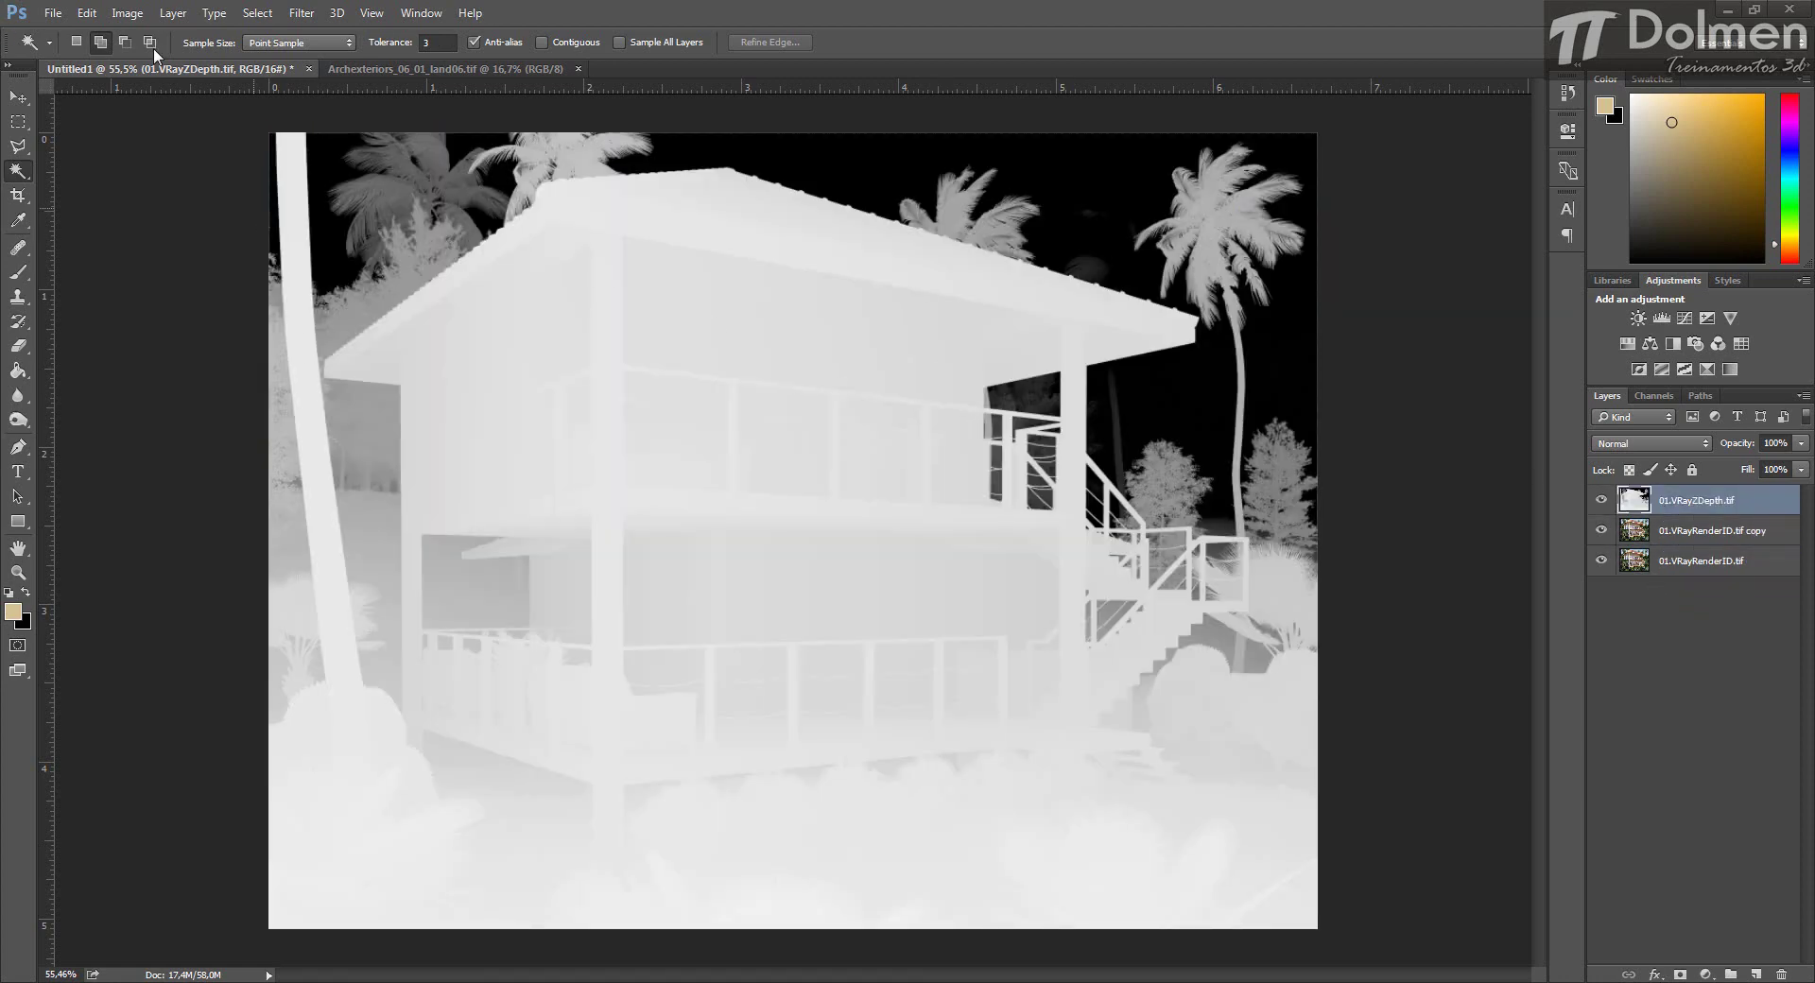
{"action": "left_click", "coordinate": [129, 14]}
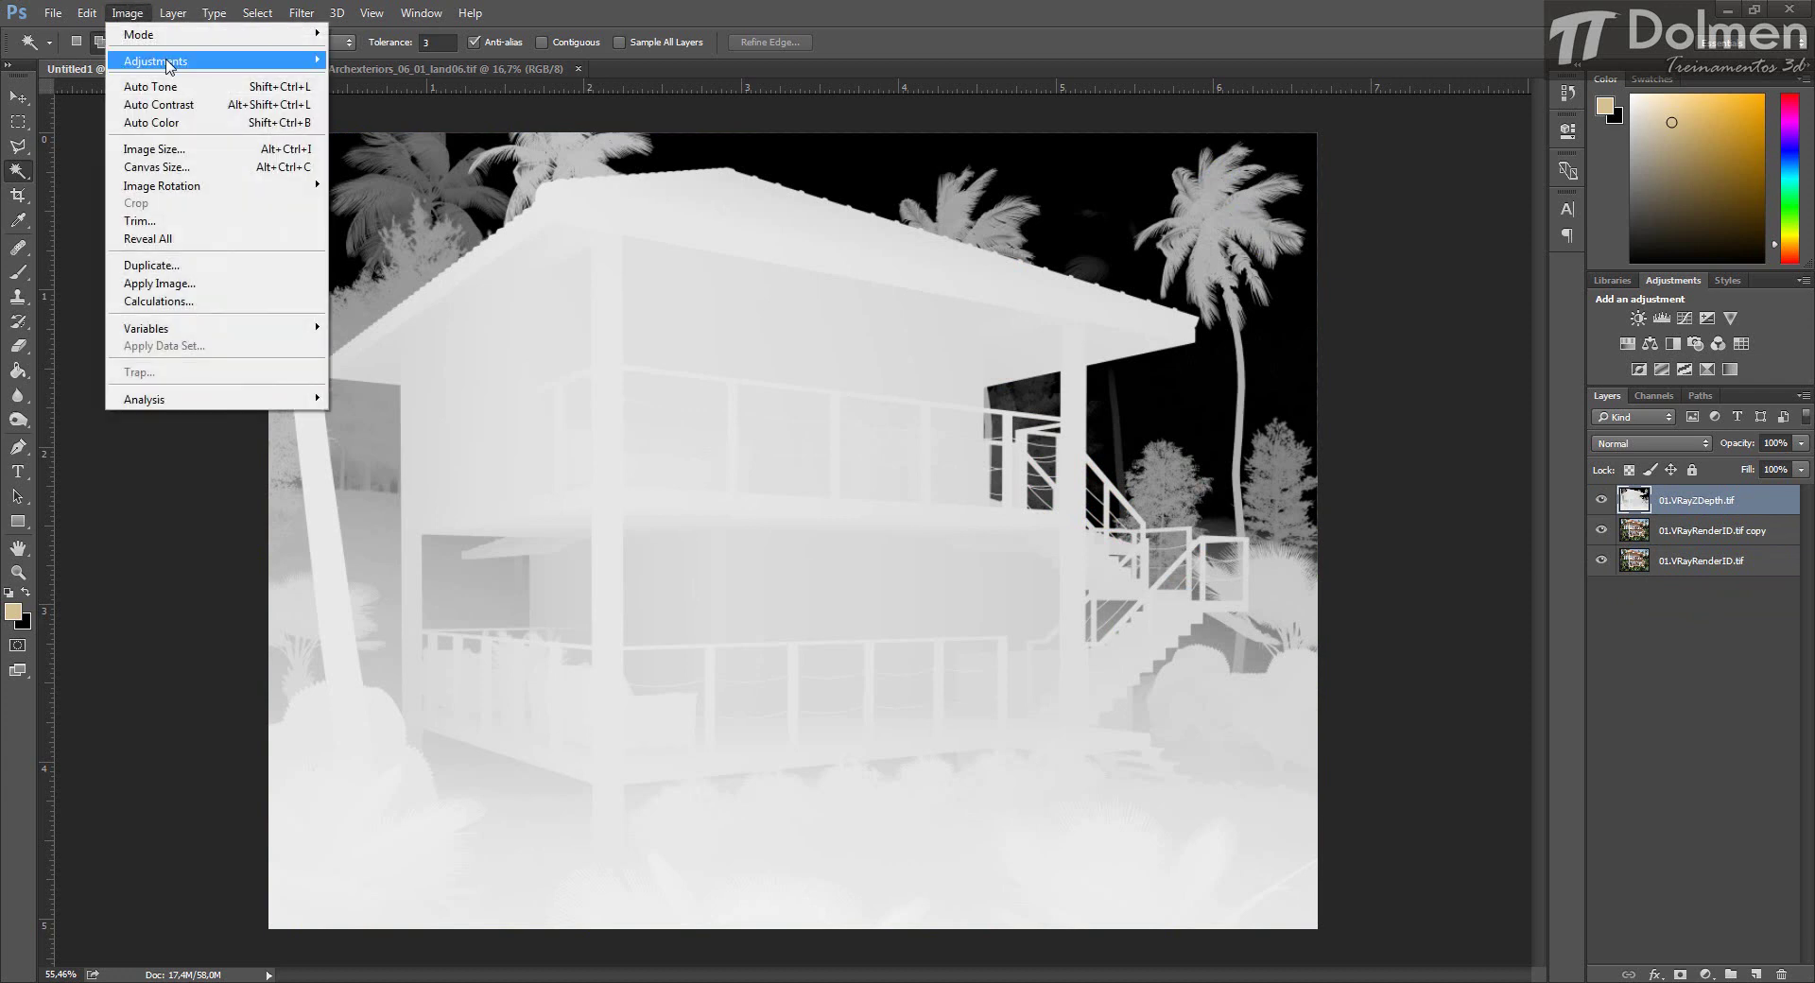
{"action": "mouse_move", "coordinate": [168, 64]}
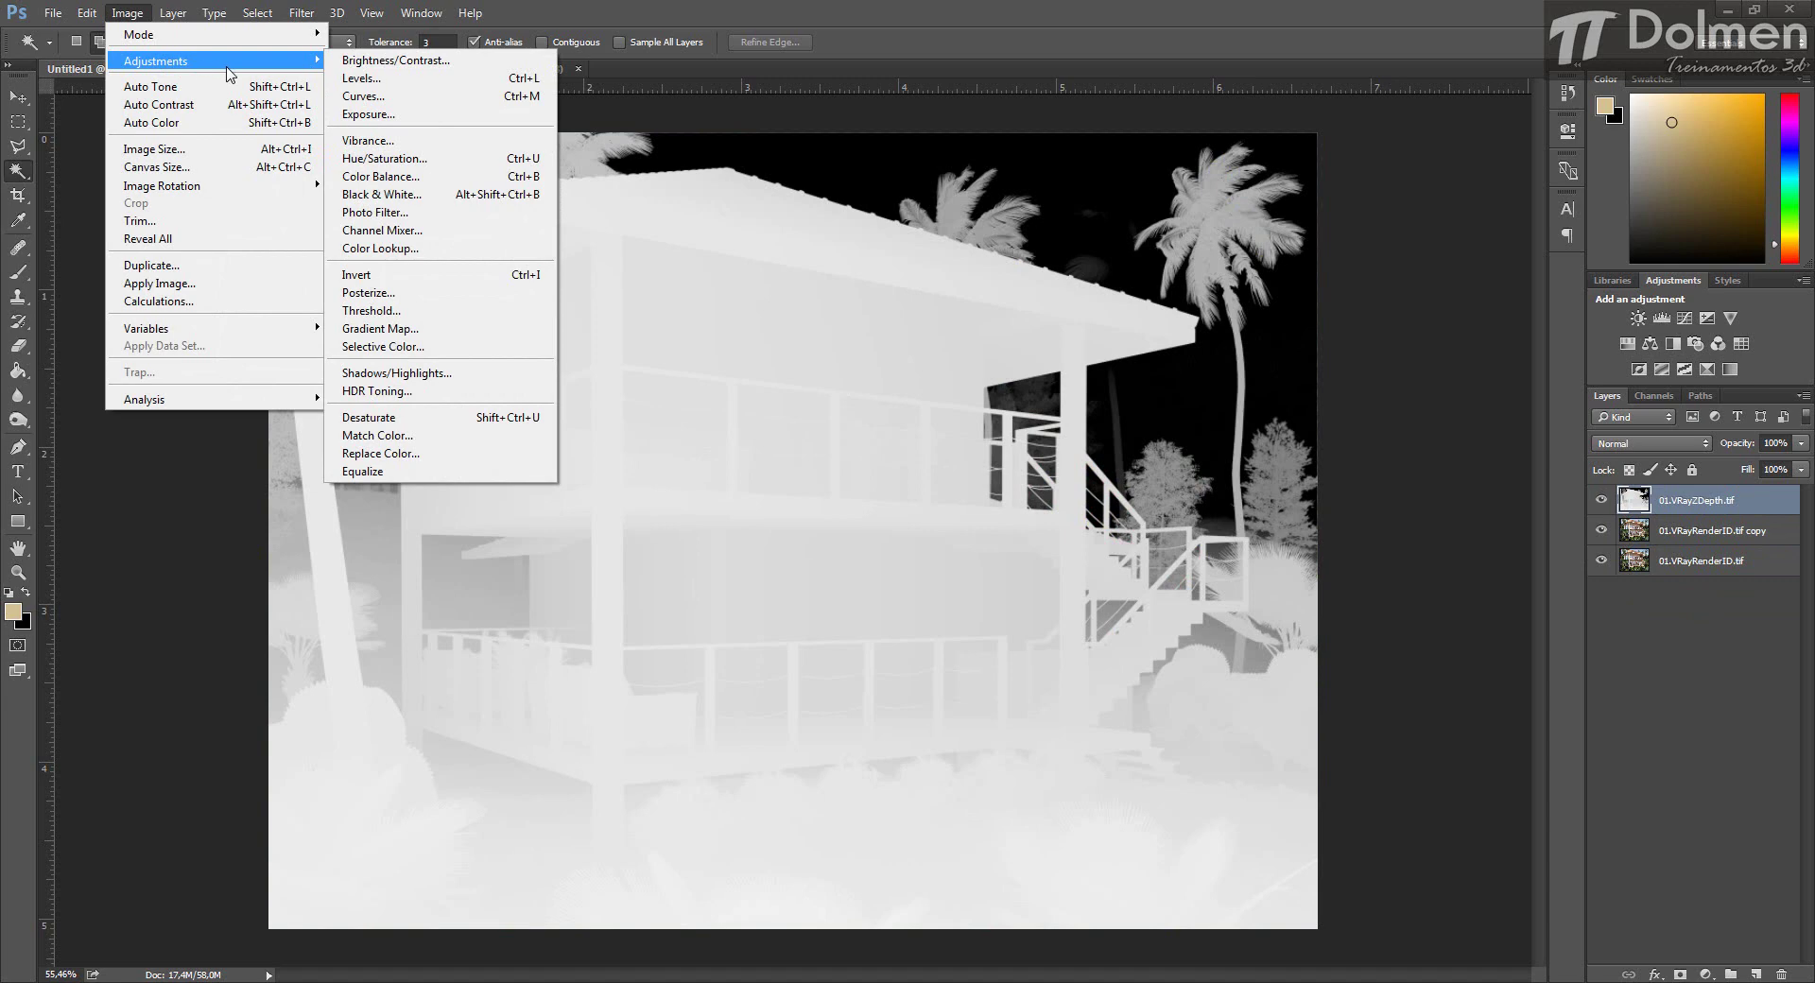
{"action": "left_click", "coordinate": [445, 276]}
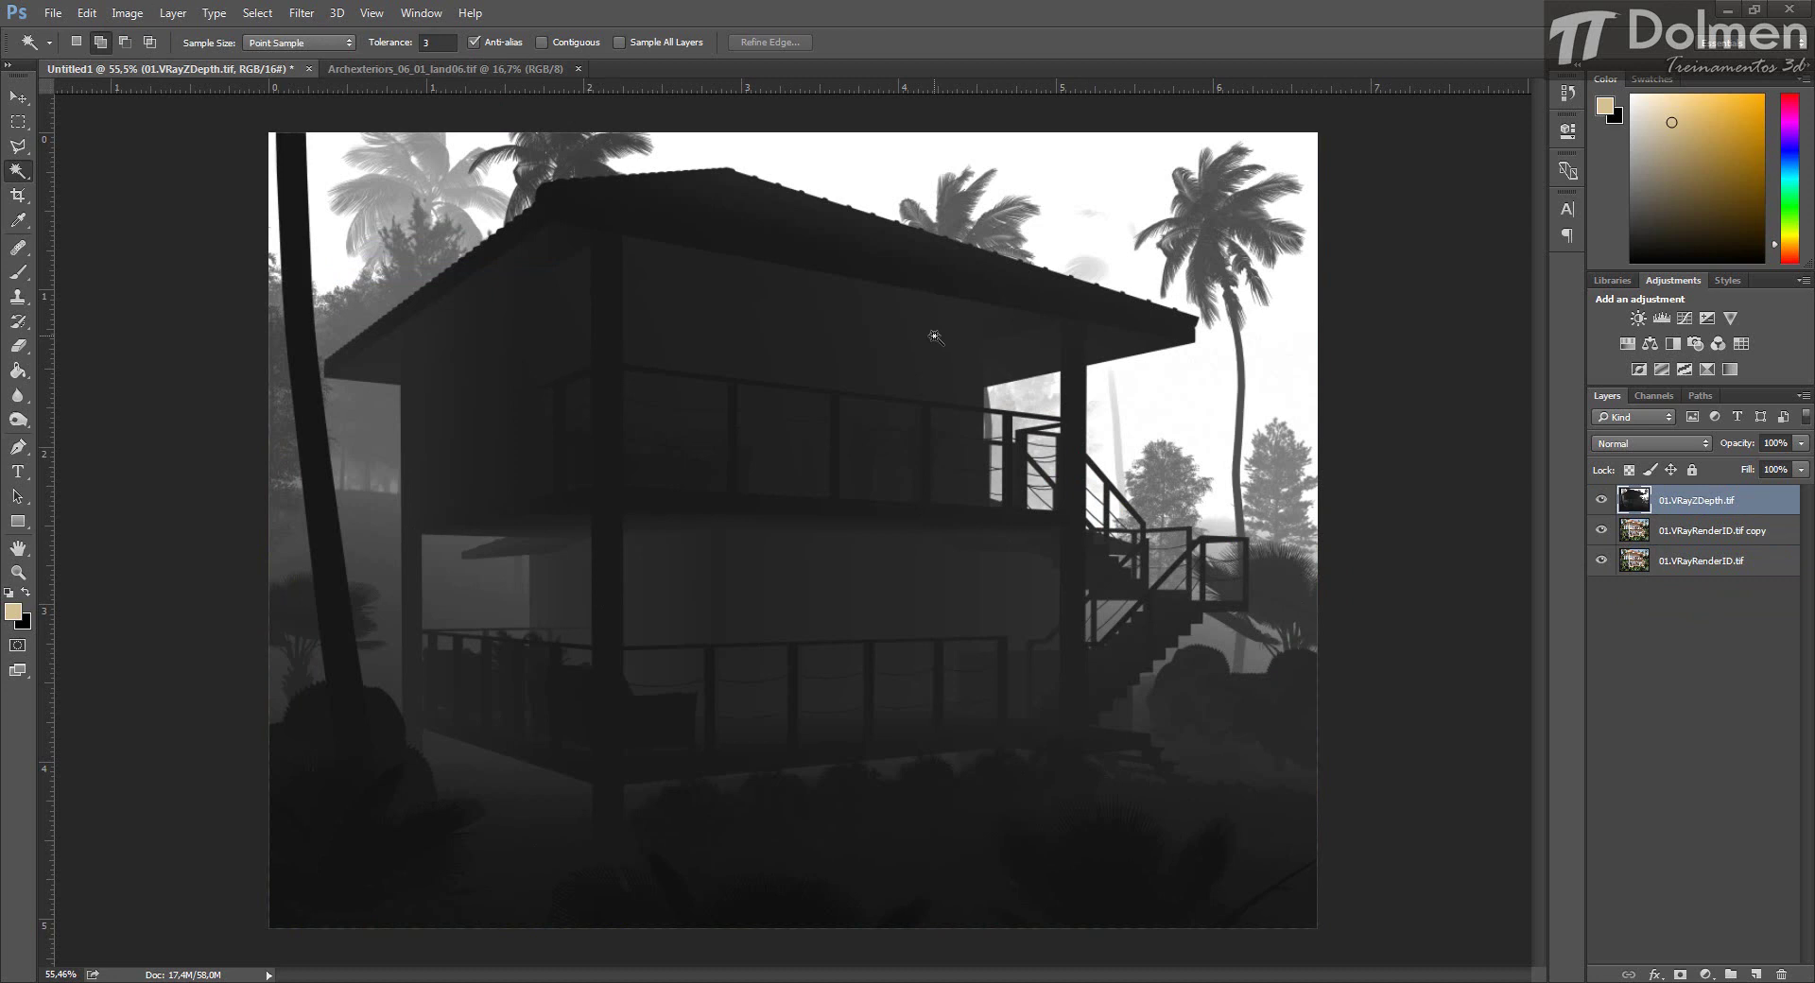
Blend the inverted 01.VRayZDepth.tif layer over the render in Screen mode and reduce its opacity to 18%.
{"action": "left_click", "coordinate": [1682, 441]}
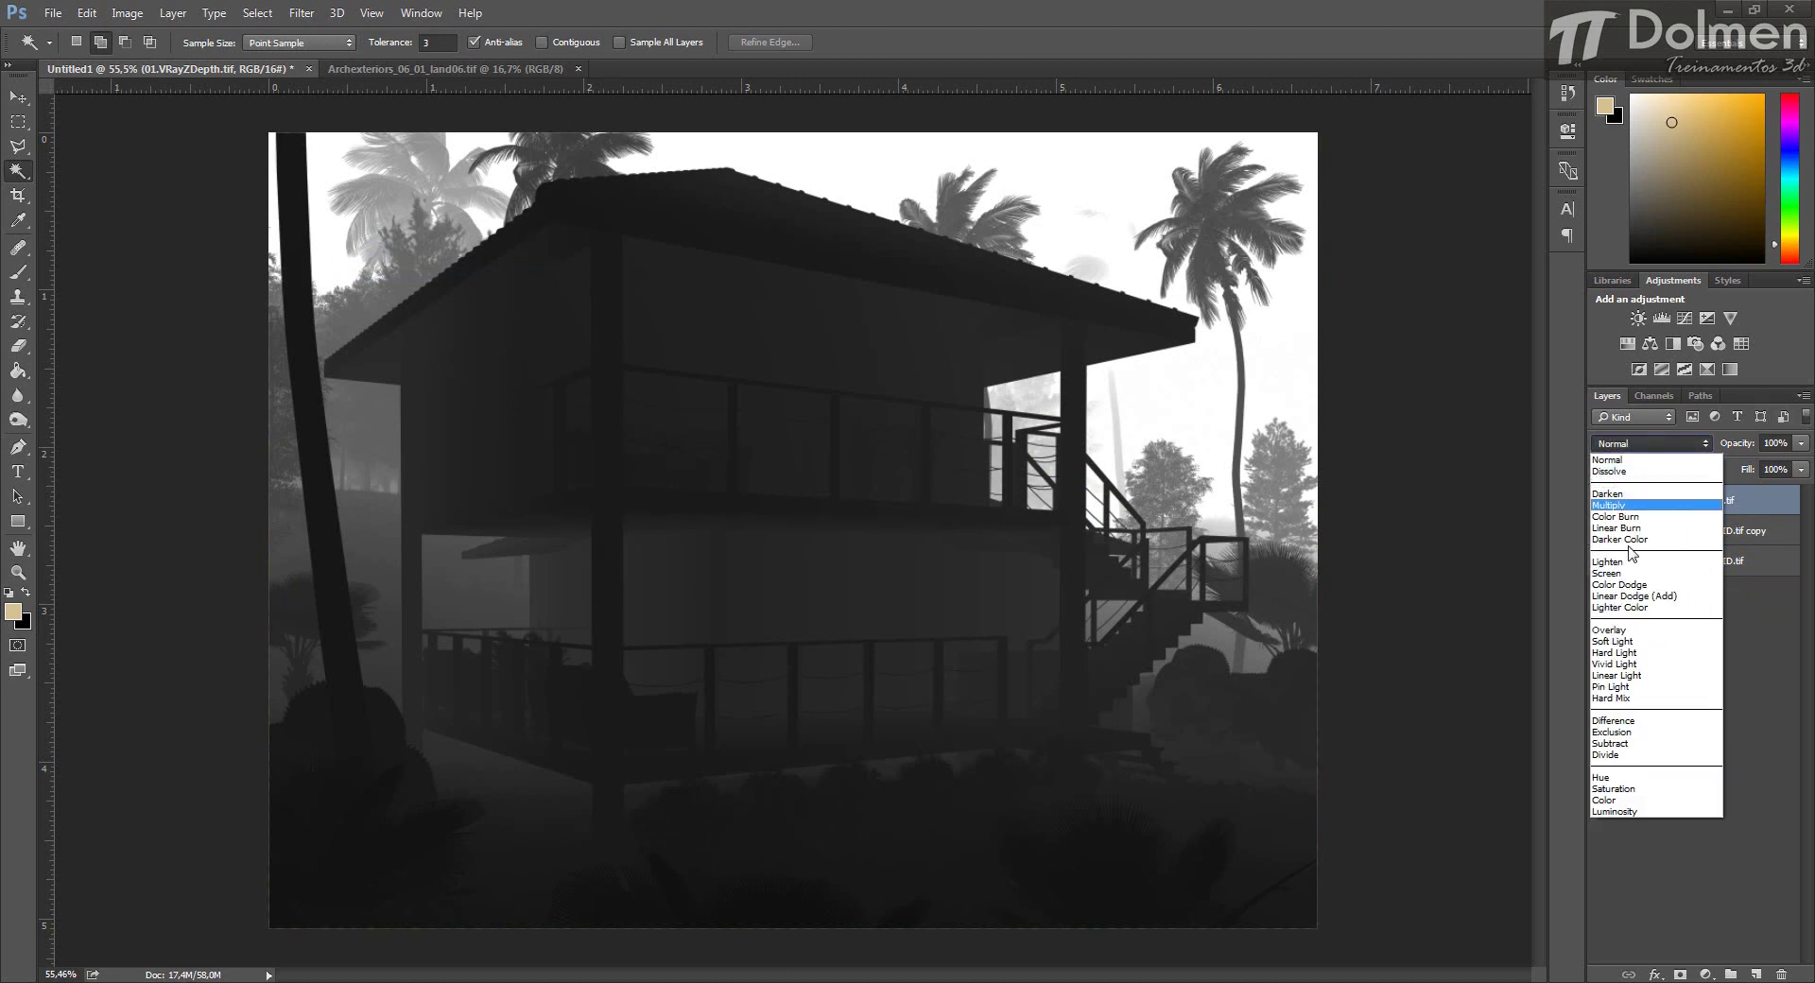
{"action": "left_click", "coordinate": [1633, 573]}
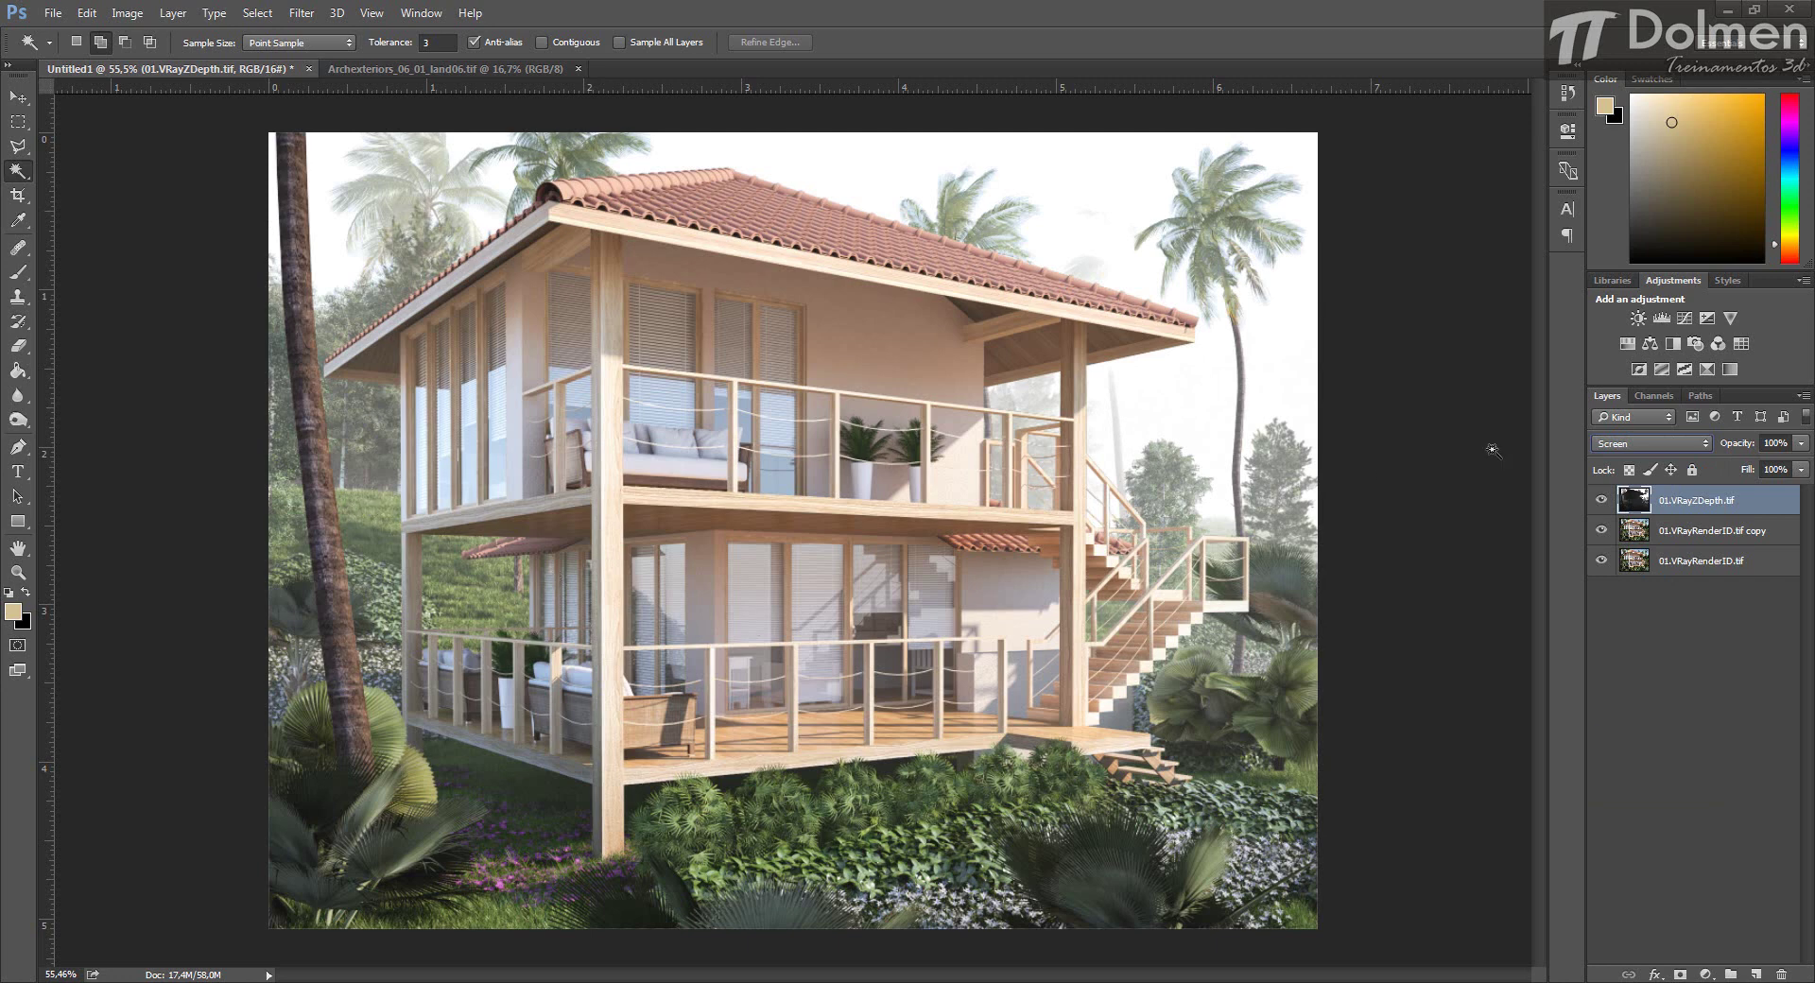
{"action": "left_click", "coordinate": [1802, 444]}
{"action": "left_click", "coordinate": [1739, 467]}
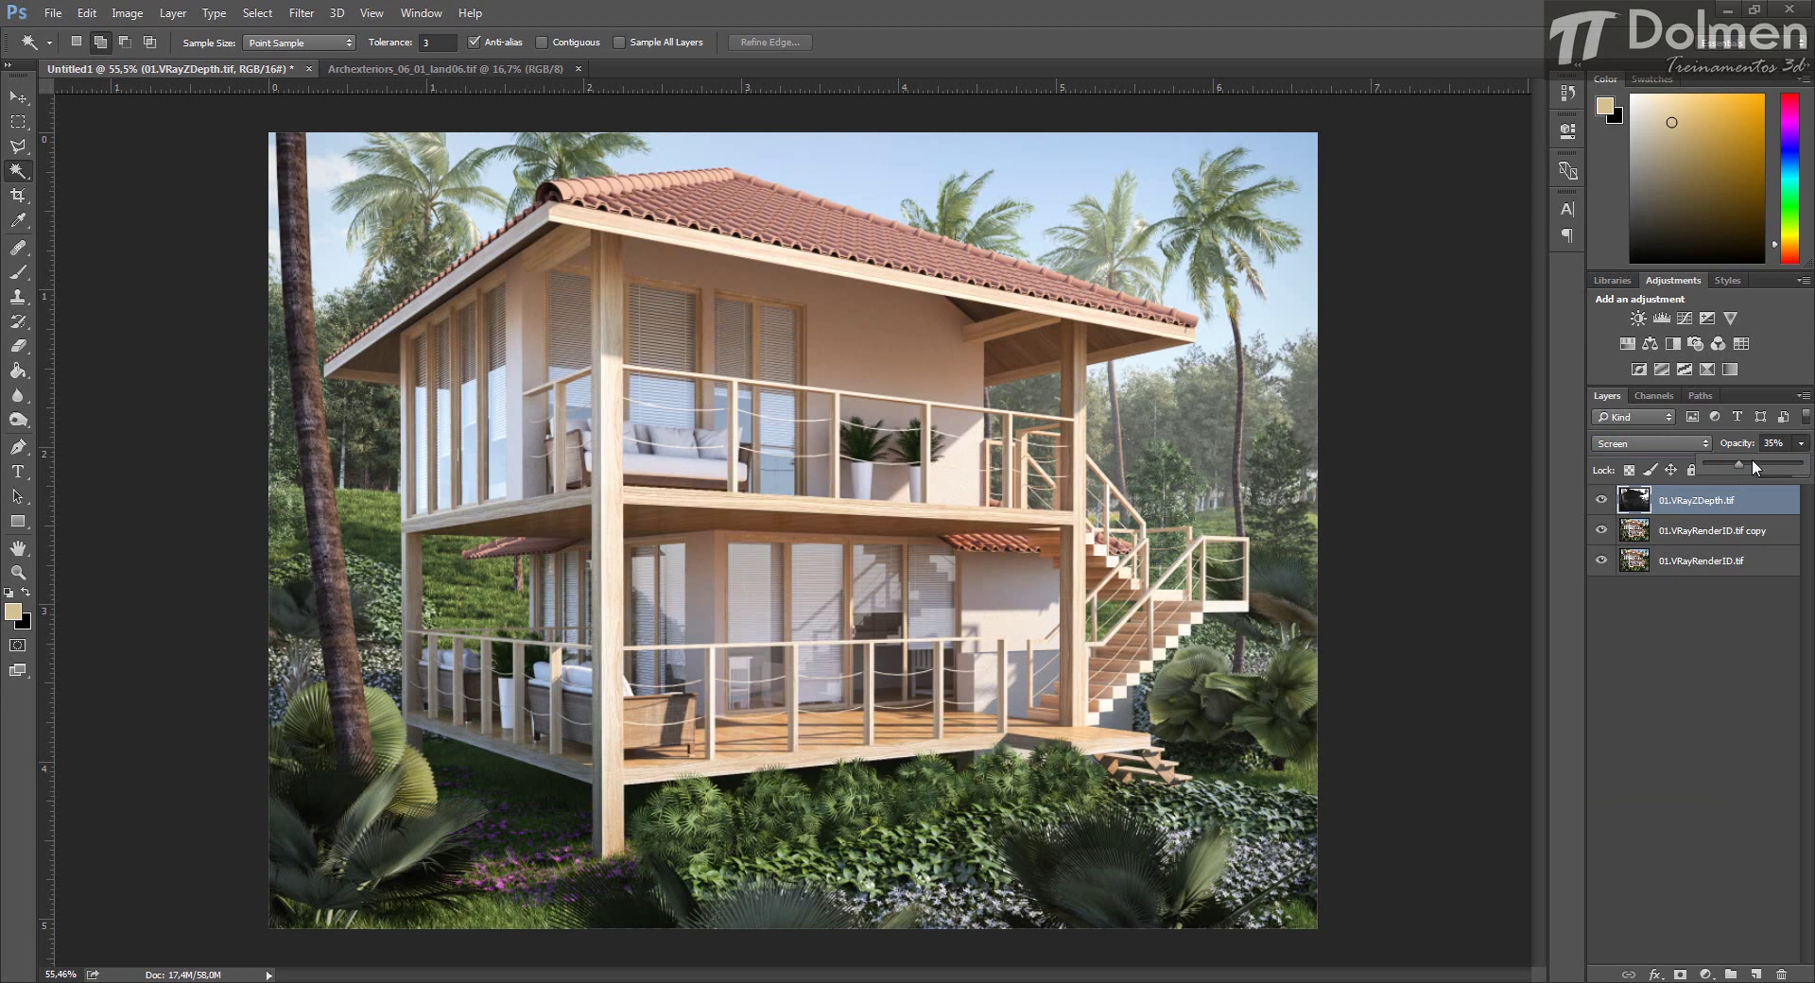
{"action": "left_click", "coordinate": [1730, 463]}
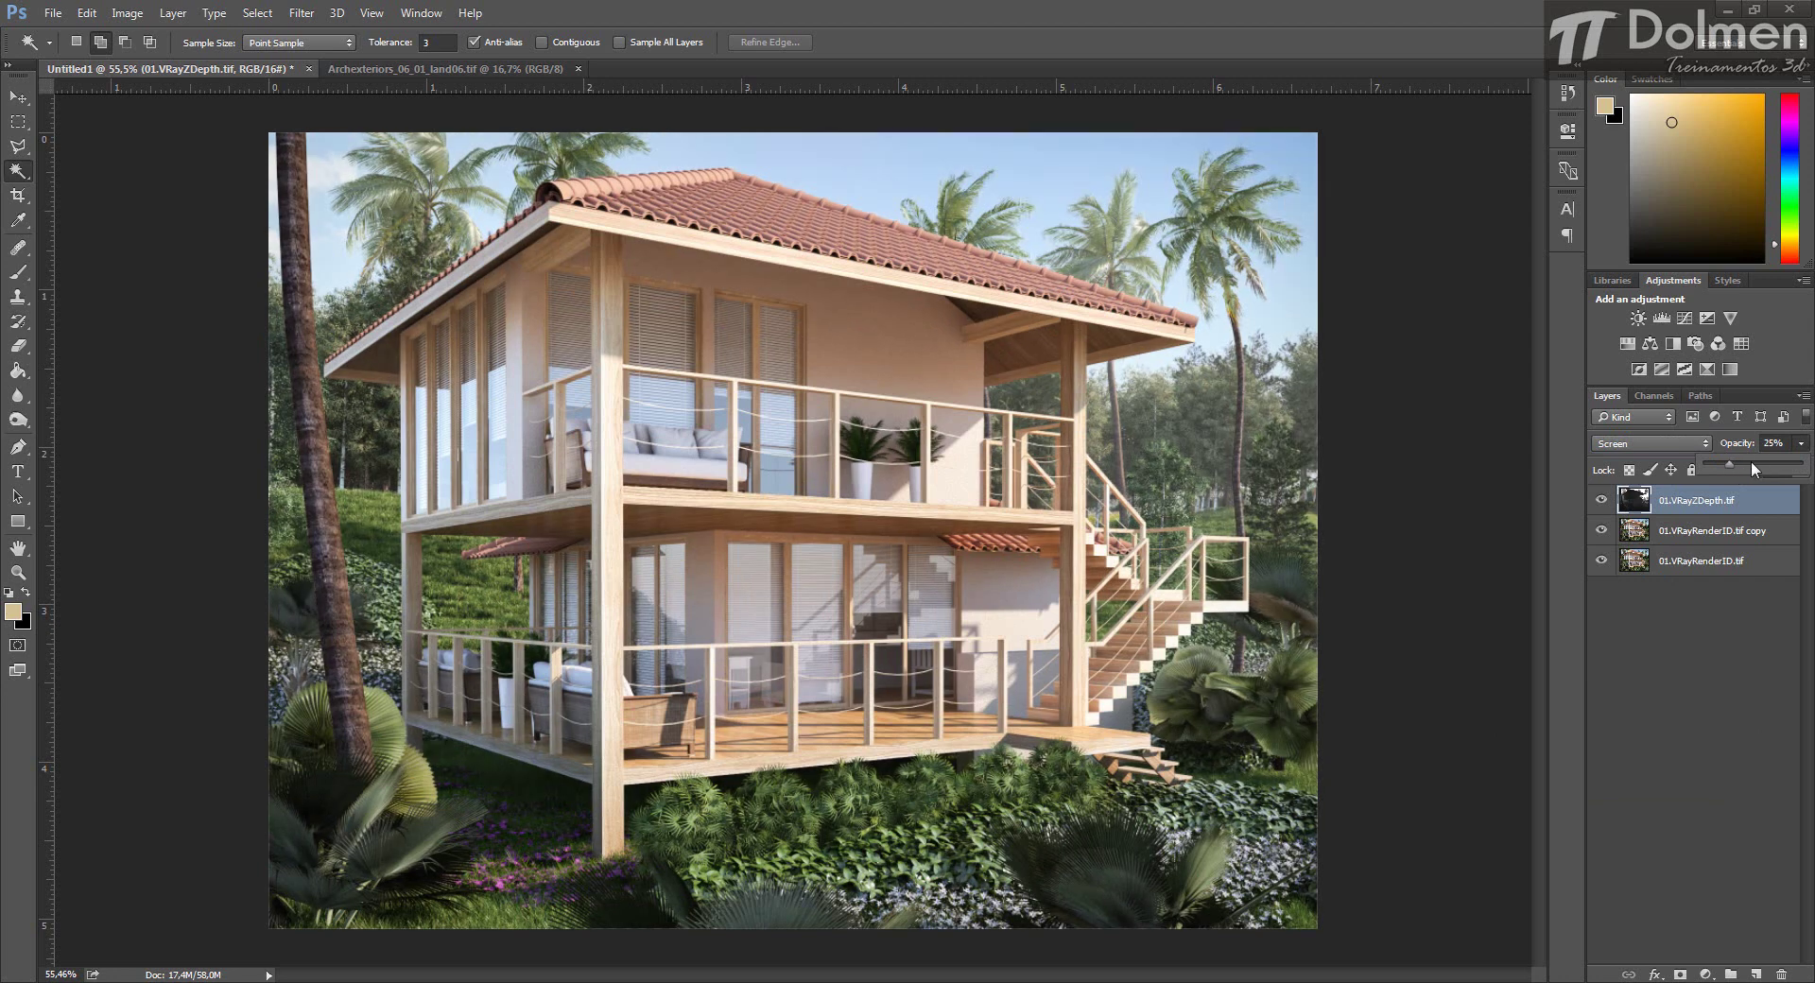
{"action": "left_click", "coordinate": [1717, 464]}
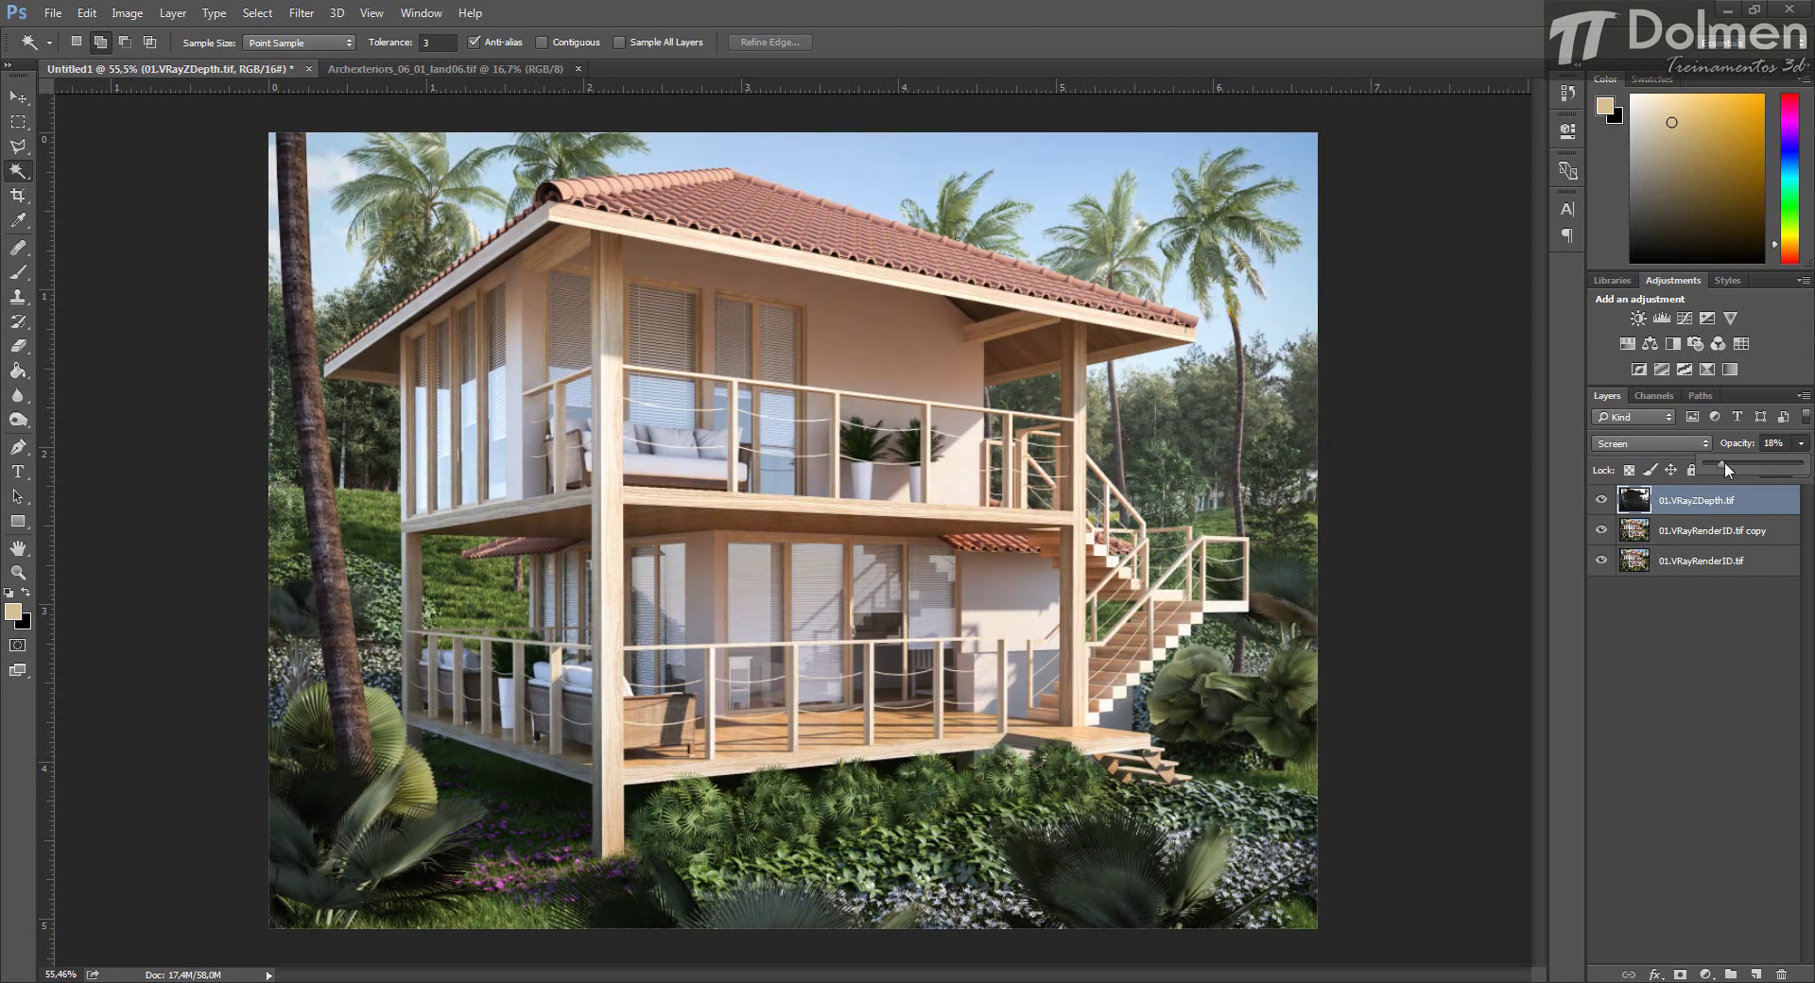
Raise the 01.VRayZDepth.tif layer's opacity to 24%, comparing the render with the depth haze hidden and shown.
{"action": "left_click_drag", "start_coordinate": [1738, 462], "coordinate": [1733, 461]}
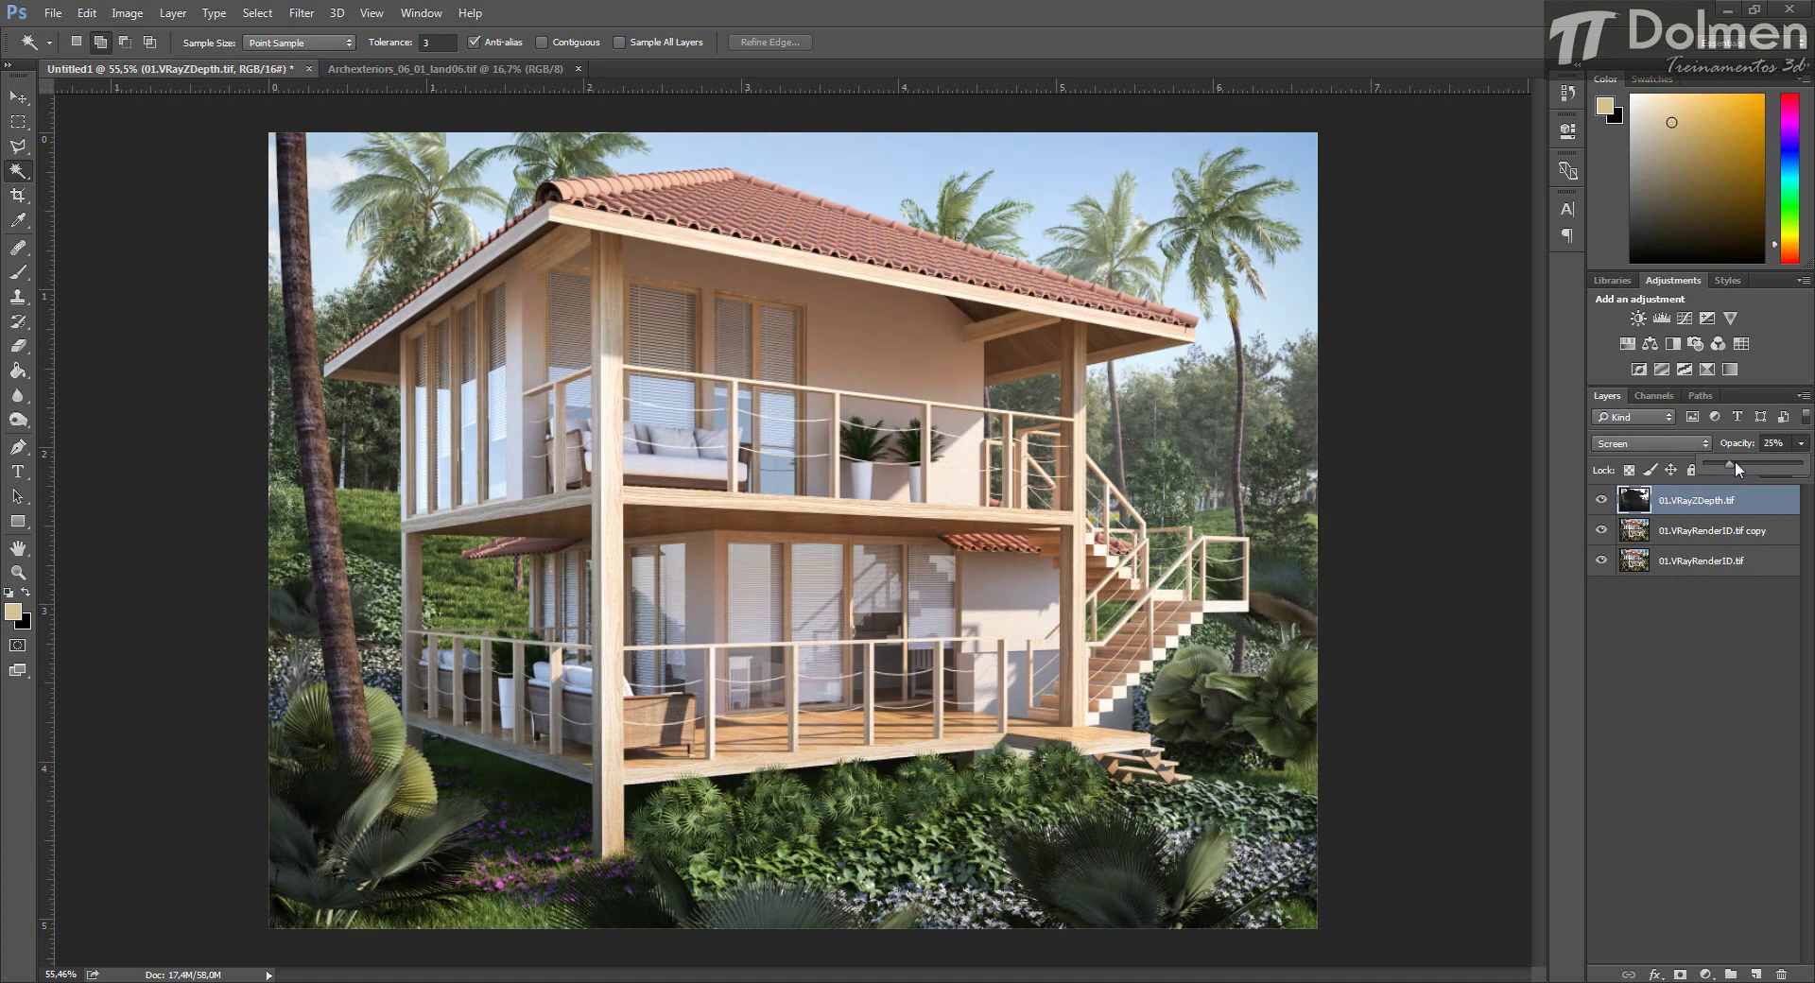
{"action": "left_click", "coordinate": [1601, 500]}
{"action": "left_click", "coordinate": [1600, 500]}
{"action": "left_click", "coordinate": [1600, 500]}
{"action": "left_click", "coordinate": [1600, 500]}
{"action": "left_click", "coordinate": [1600, 500]}
{"action": "left_click", "coordinate": [1601, 500]}
{"action": "left_click", "coordinate": [1600, 500]}
{"action": "left_click", "coordinate": [1601, 500]}
{"action": "left_click", "coordinate": [1801, 442]}
{"action": "left_click_drag", "start_coordinate": [1725, 463], "coordinate": [1724, 464]}
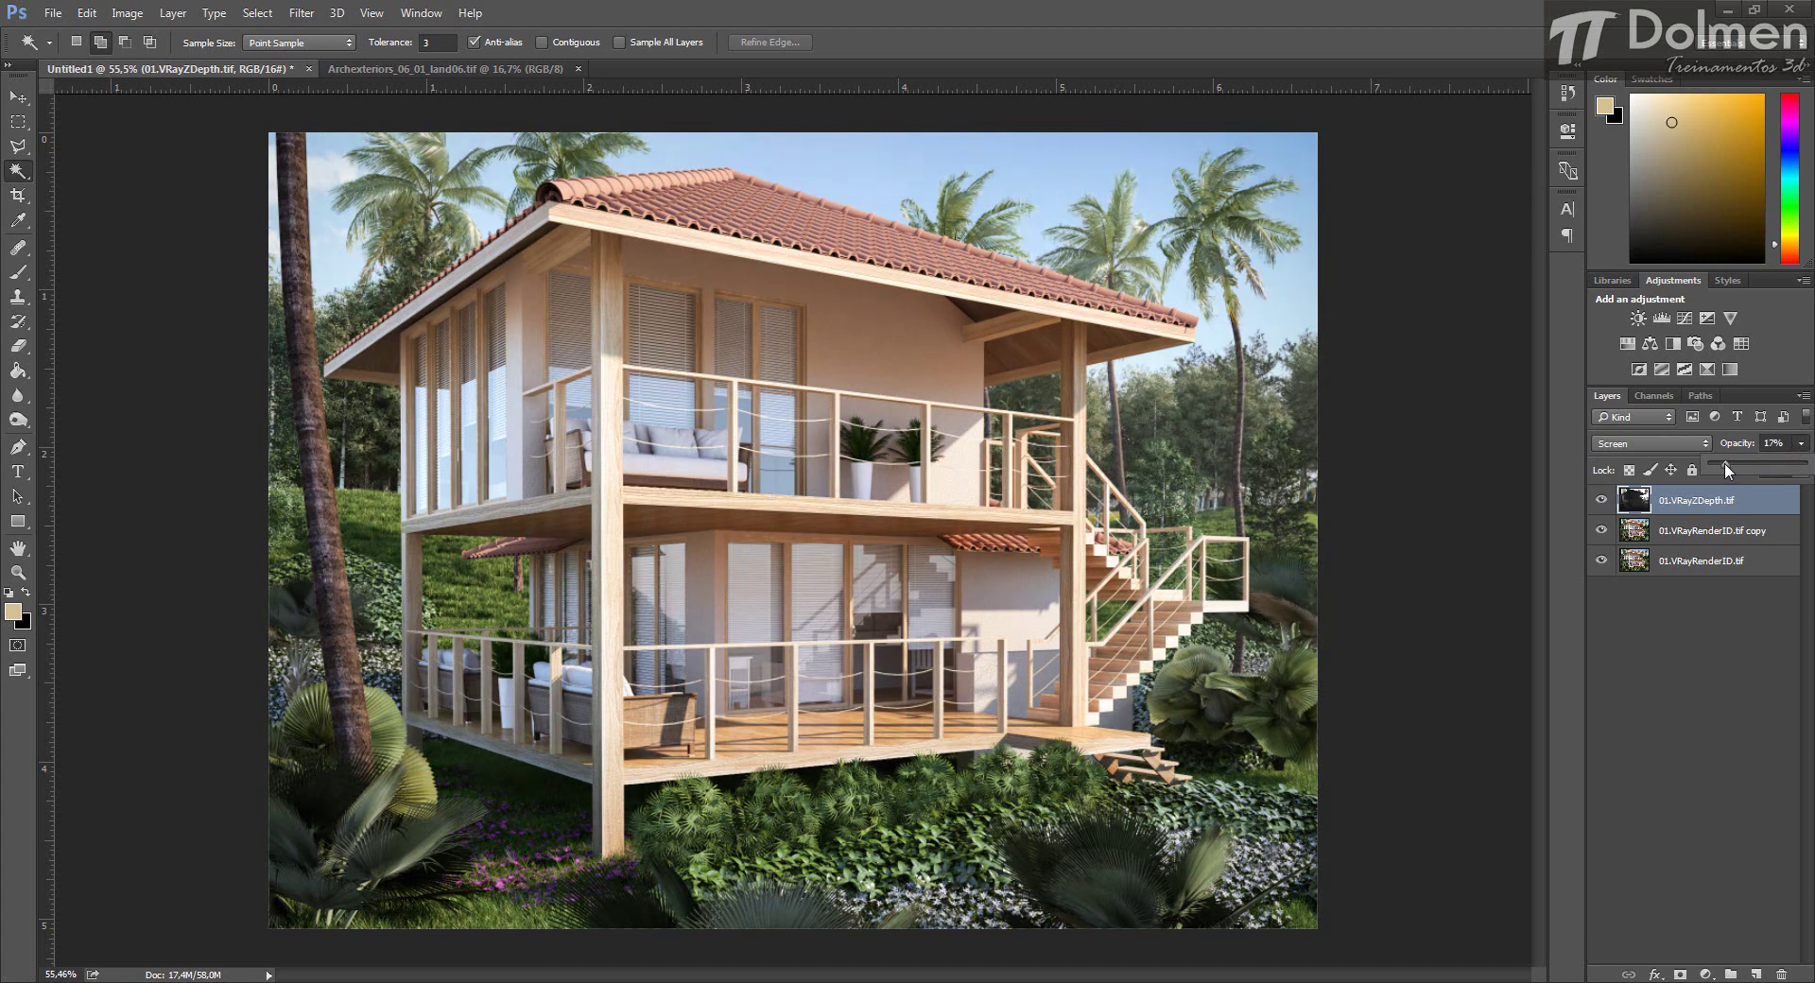
{"action": "left_click_drag", "start_coordinate": [1724, 470], "coordinate": [1738, 464]}
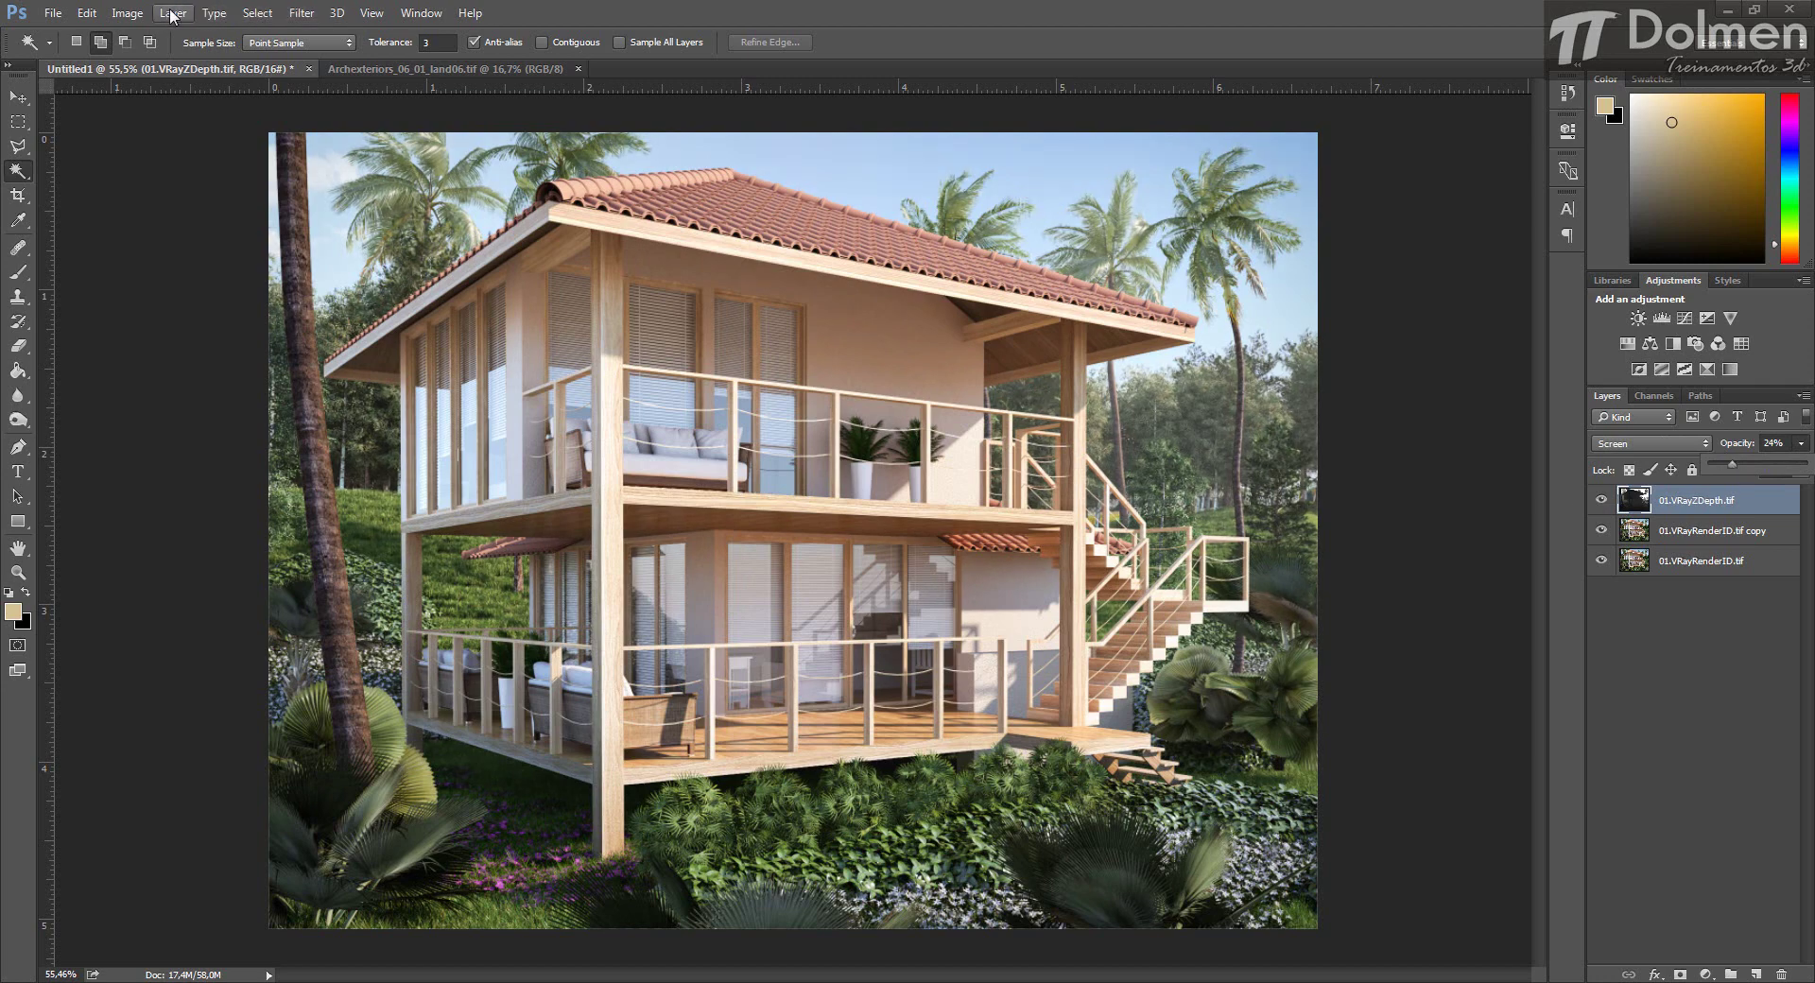
Try tinting the 01.VRayZDepth.tif layer with Color Balance, shifting its midtones +66 toward blue.
{"action": "left_click", "coordinate": [127, 12]}
{"action": "mouse_move", "coordinate": [136, 66]}
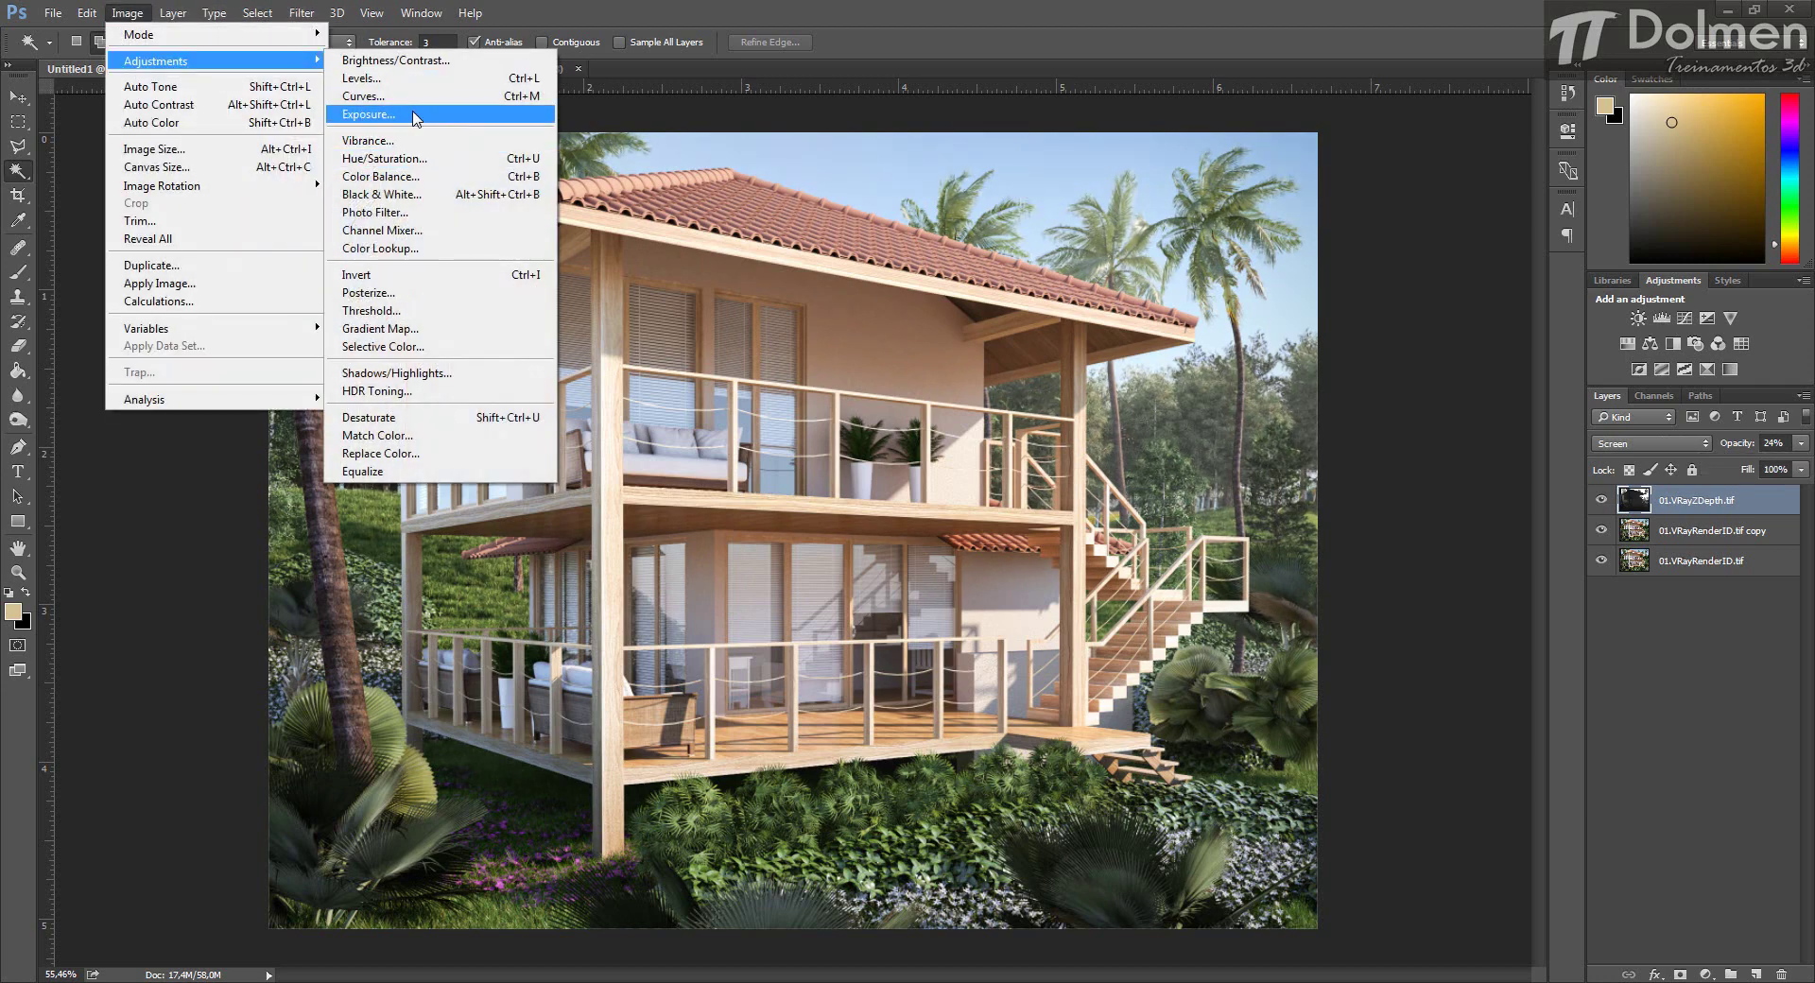
{"action": "left_click", "coordinate": [406, 176]}
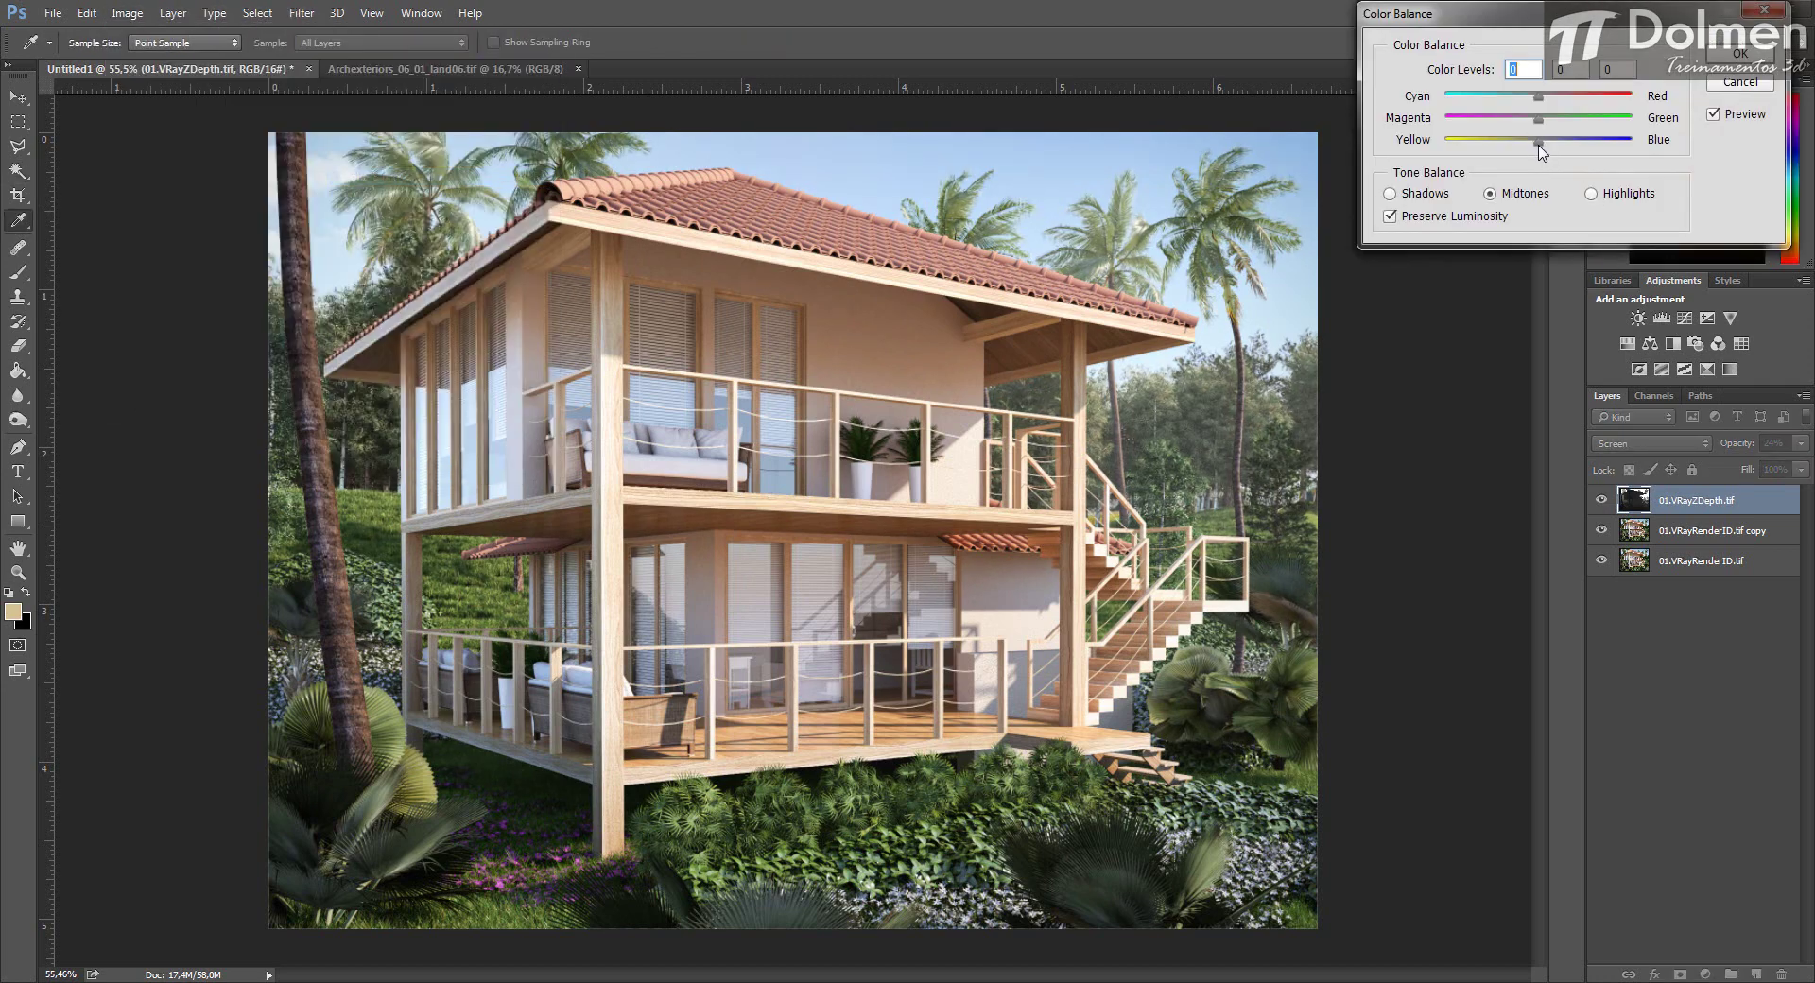
{"action": "left_click_drag", "start_coordinate": [1539, 142], "coordinate": [1600, 147]}
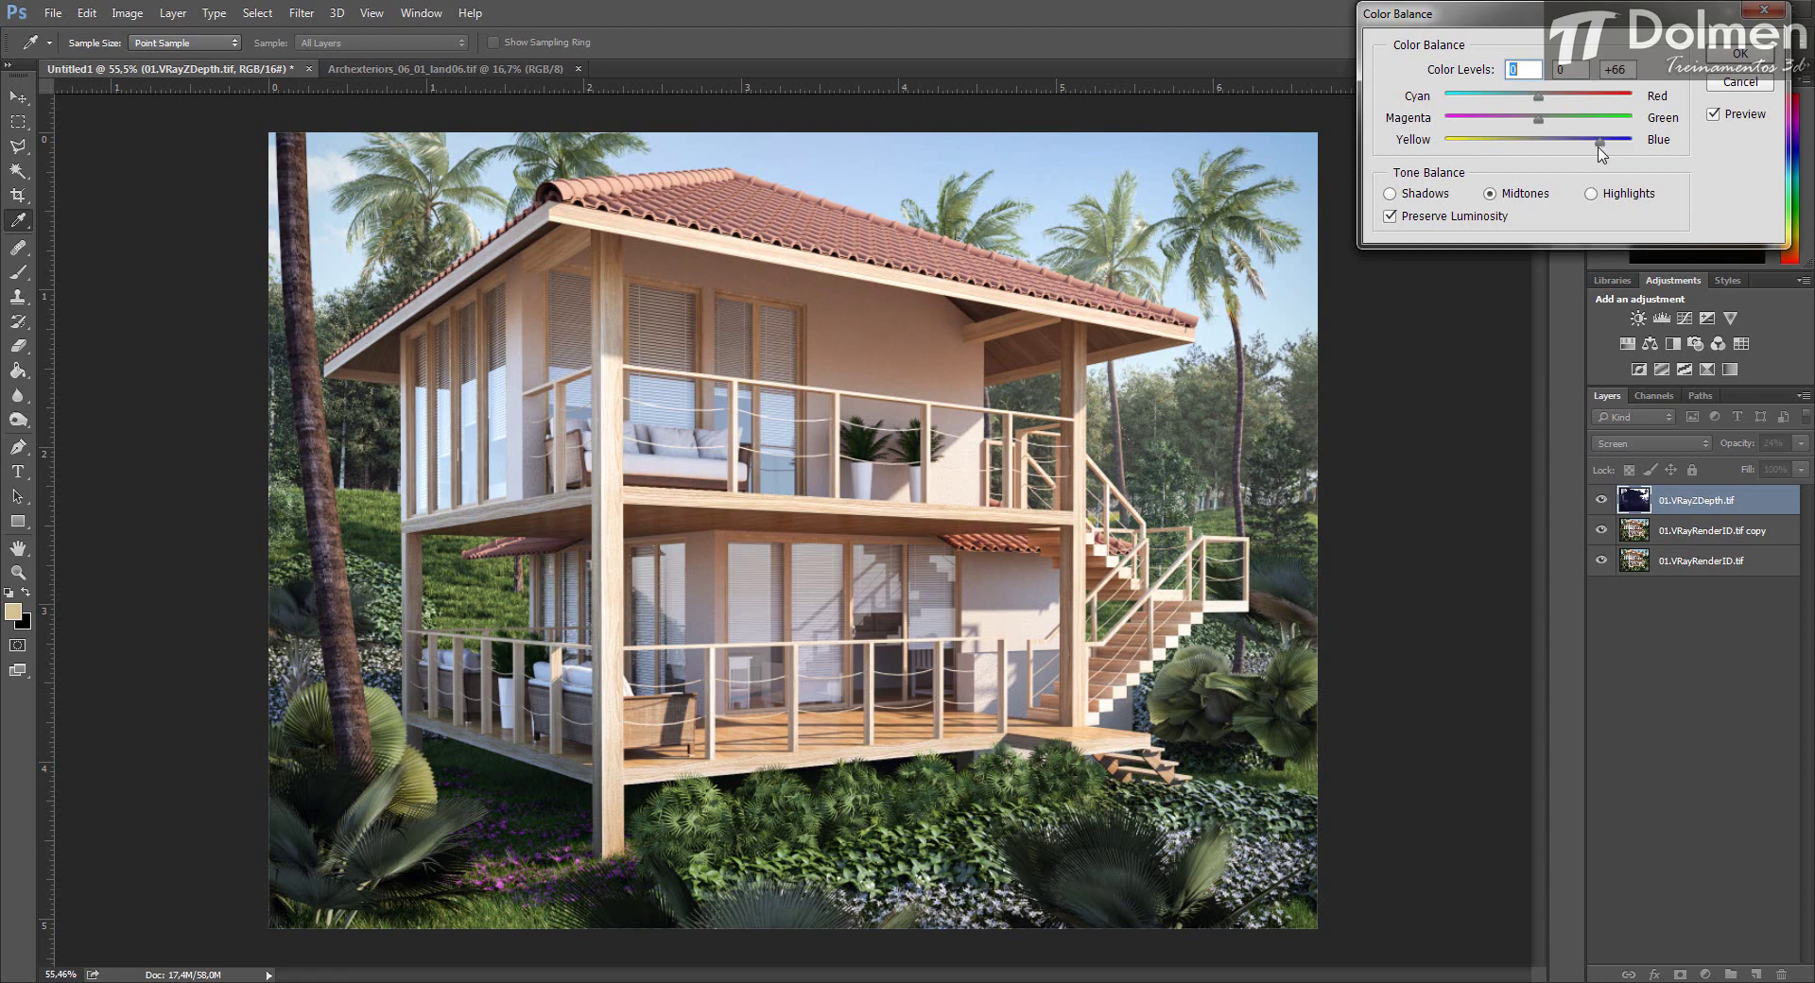
{"action": "left_click", "coordinate": [1736, 85]}
{"action": "key", "text": "w"}
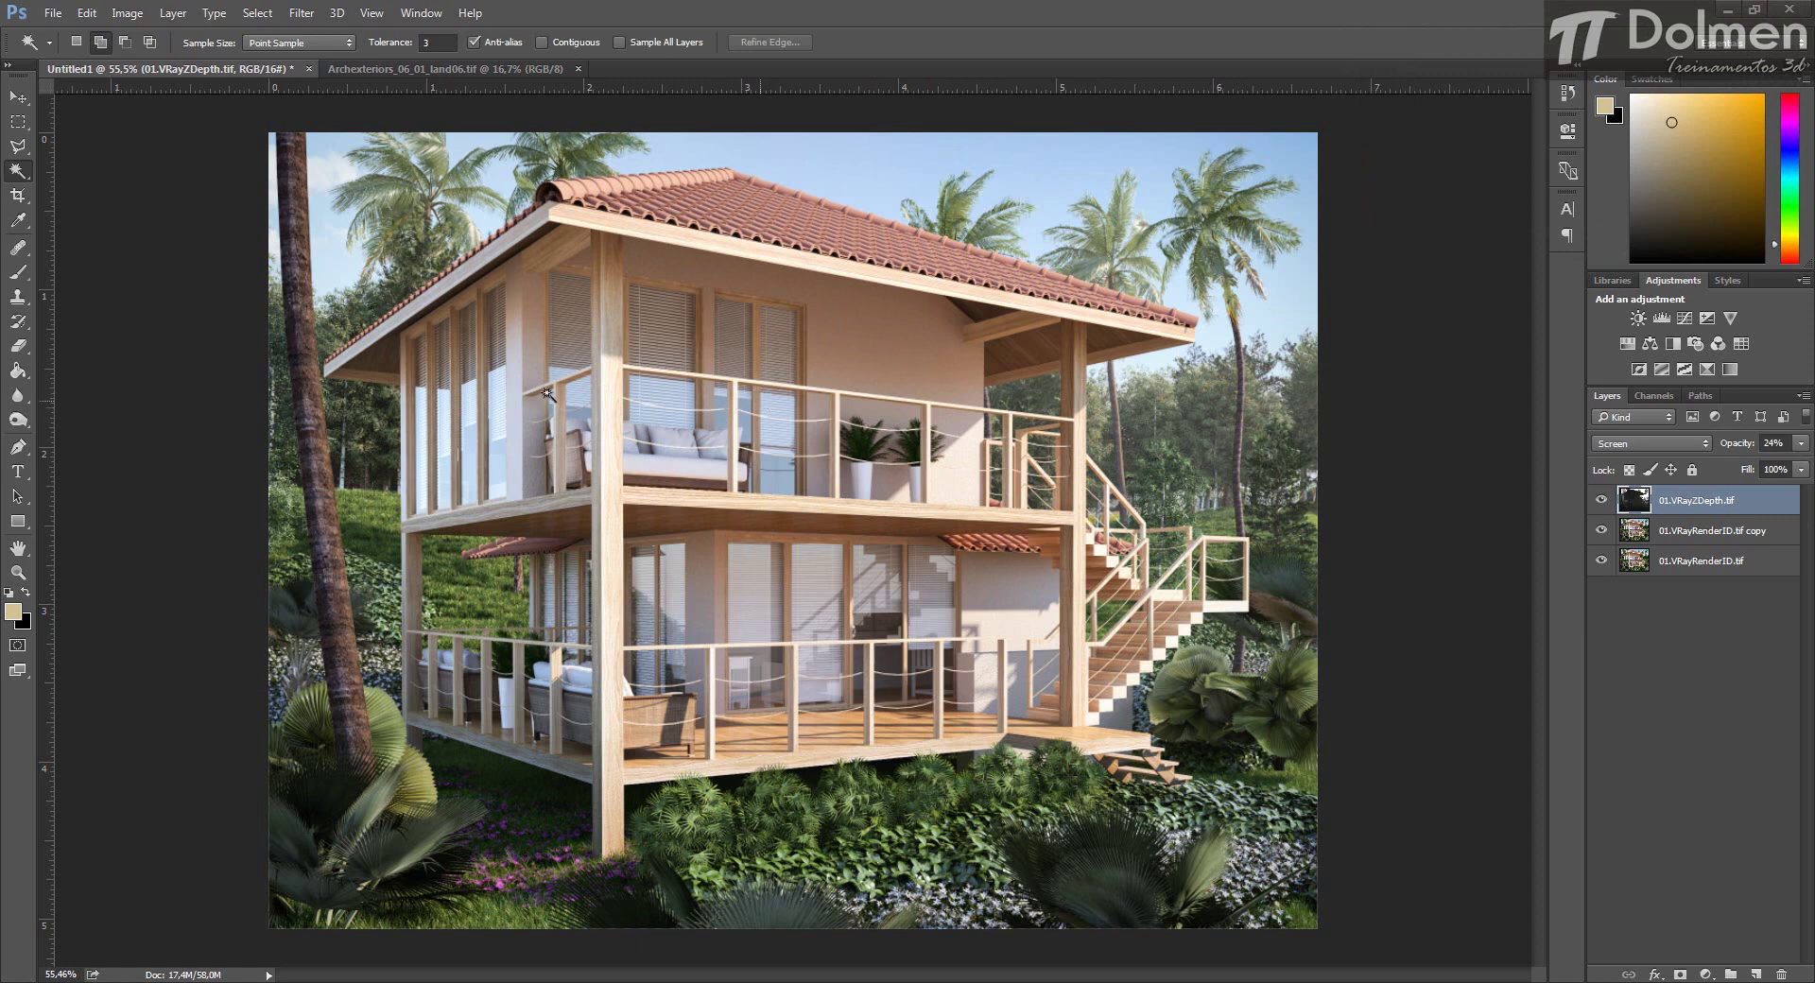
Reduce the 01.VRayZDepth.tif layer's opacity to 14%, comparing the render with the depth haze hidden and shown.
{"action": "left_click", "coordinate": [1799, 444]}
{"action": "left_click_drag", "start_coordinate": [1725, 467], "coordinate": [1729, 466]}
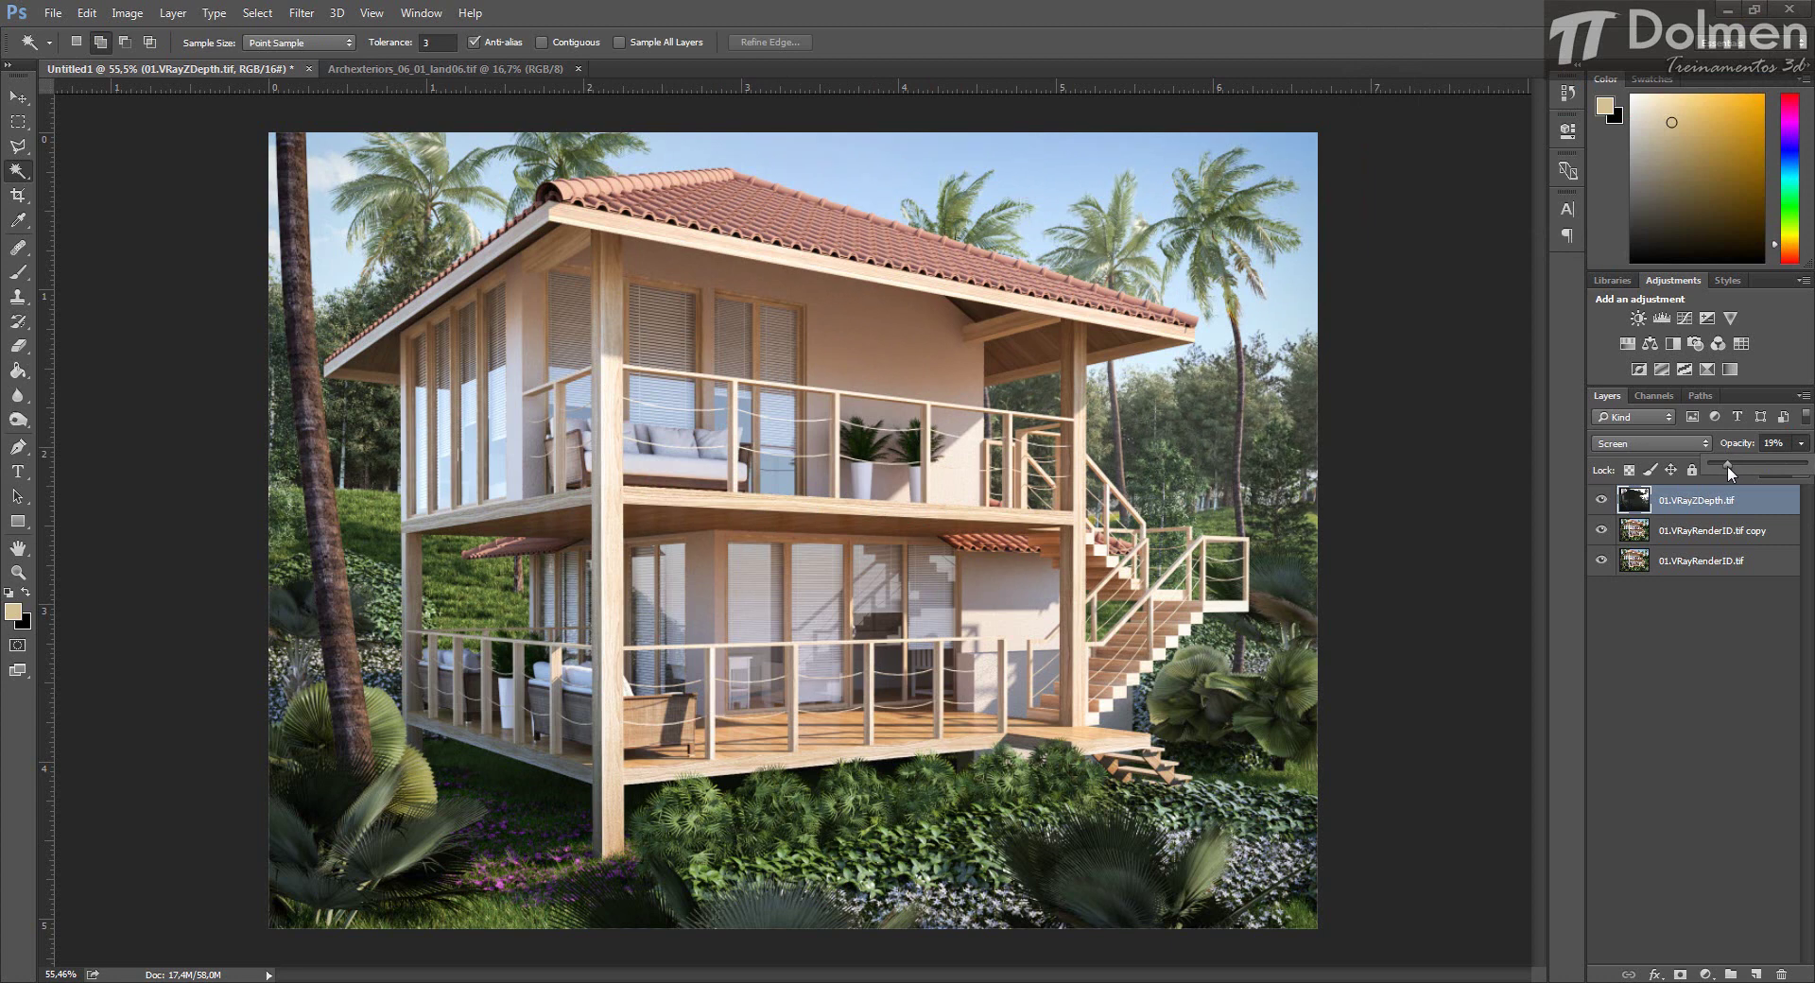
{"action": "left_click", "coordinate": [1601, 500]}
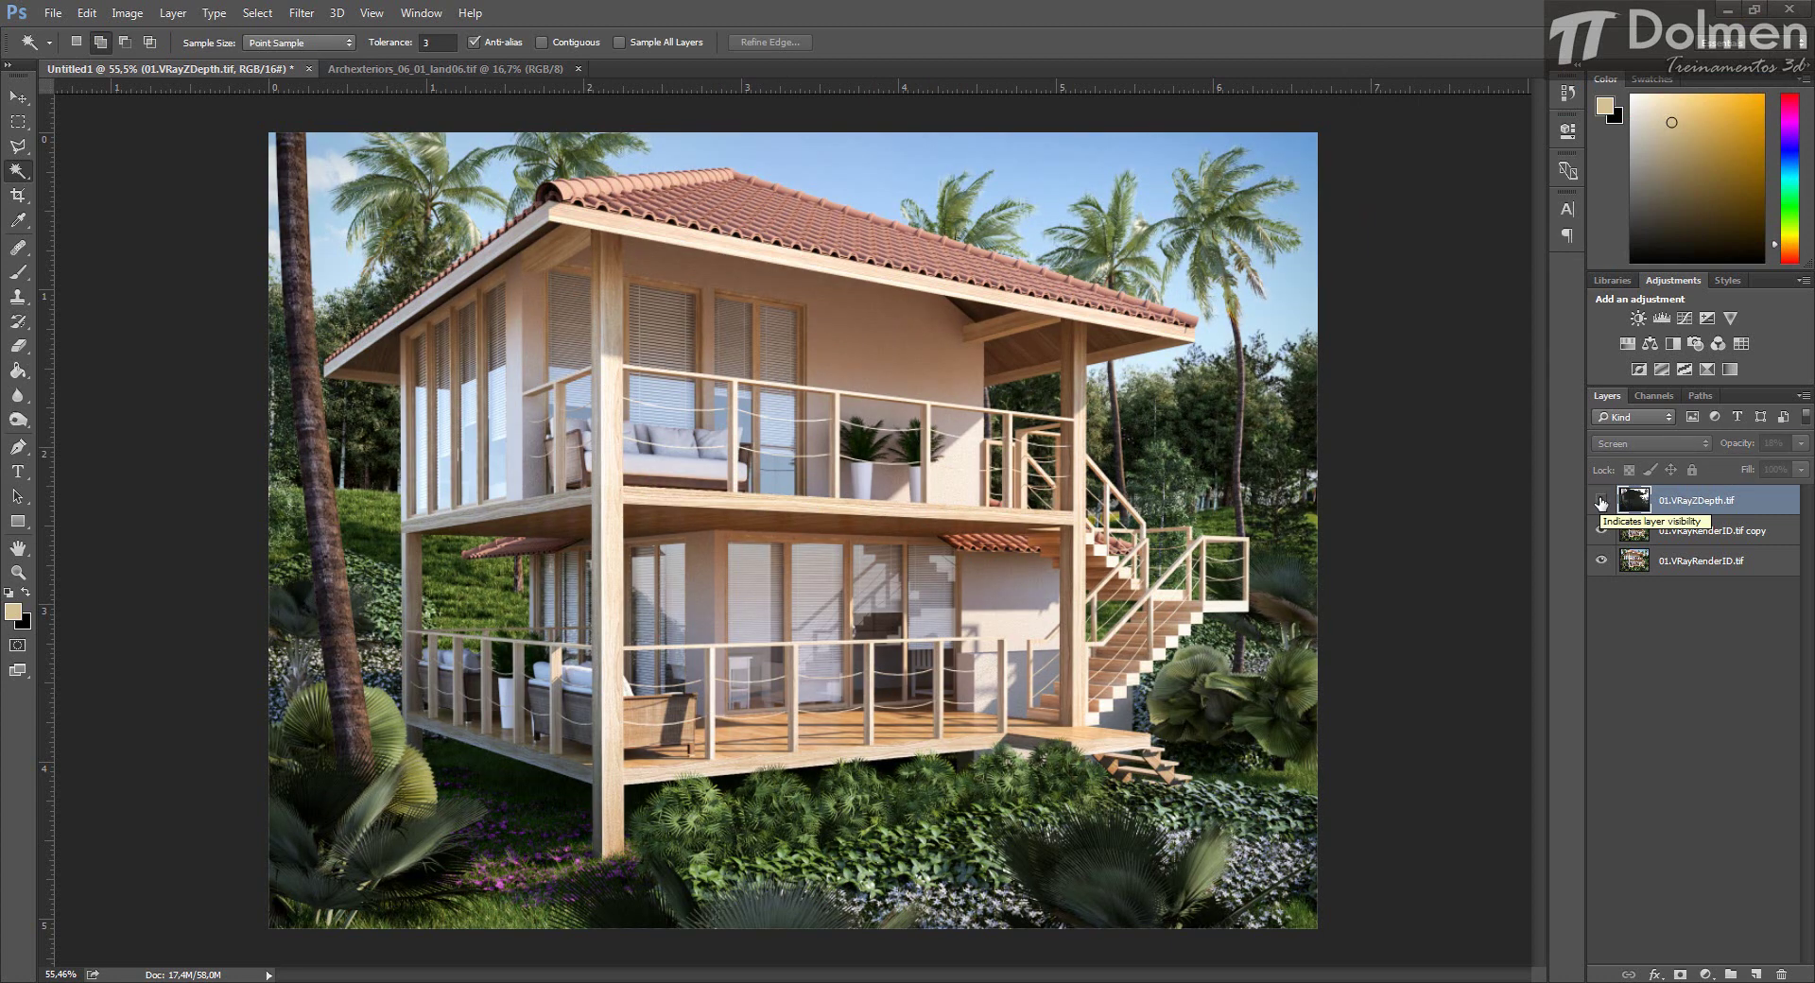
{"action": "left_click", "coordinate": [1600, 501]}
{"action": "left_click", "coordinate": [1600, 501]}
{"action": "left_click", "coordinate": [1600, 501]}
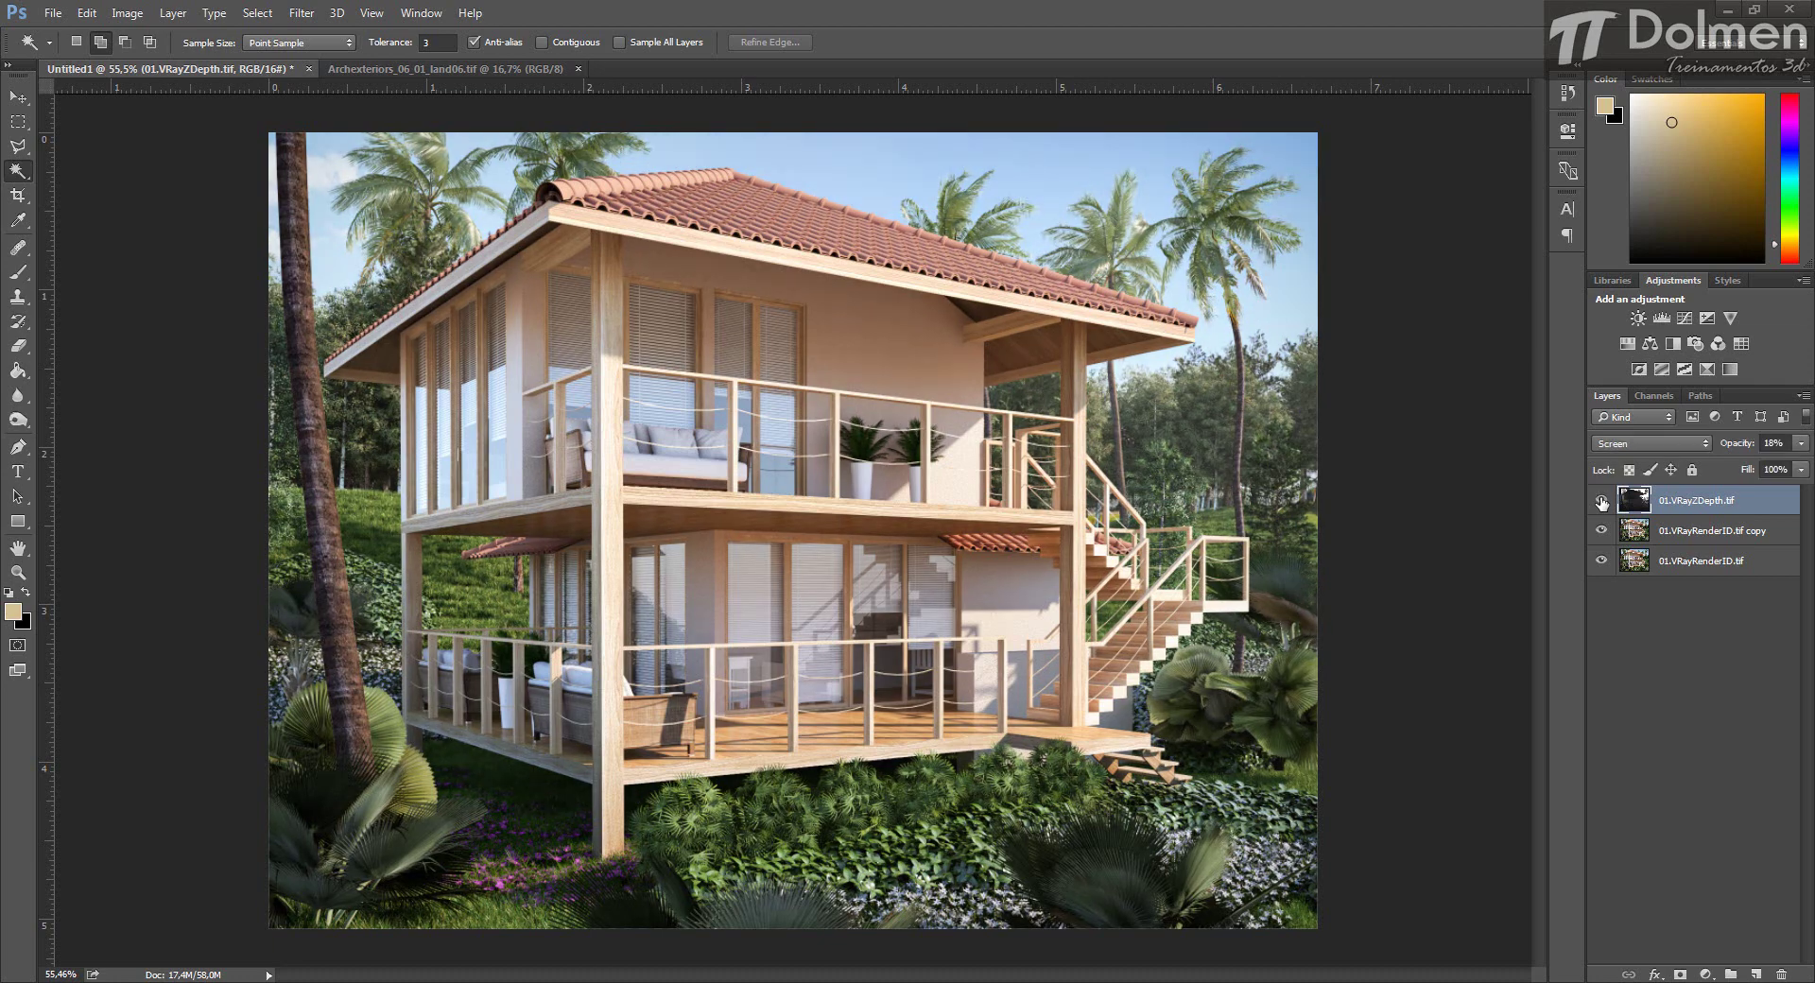
{"action": "left_click", "coordinate": [1800, 443]}
{"action": "left_click_drag", "start_coordinate": [1720, 468], "coordinate": [1723, 468]}
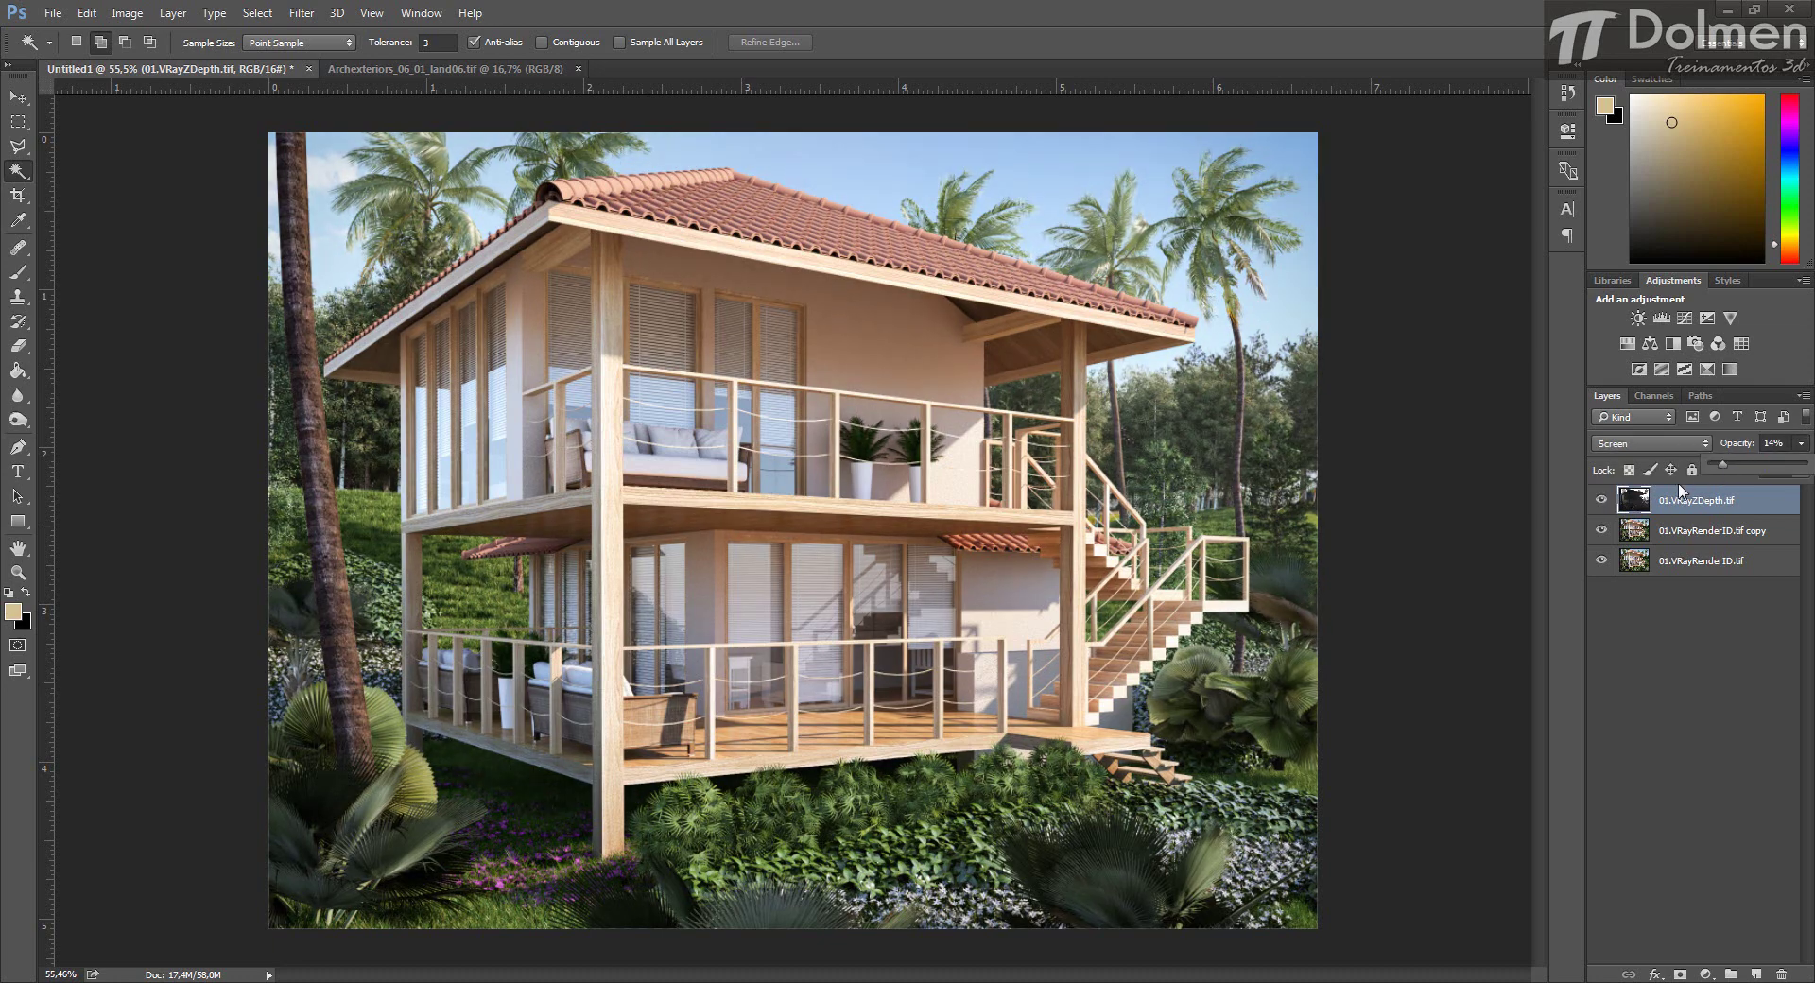
{"action": "left_click", "coordinate": [1601, 501]}
{"action": "left_click", "coordinate": [1601, 501]}
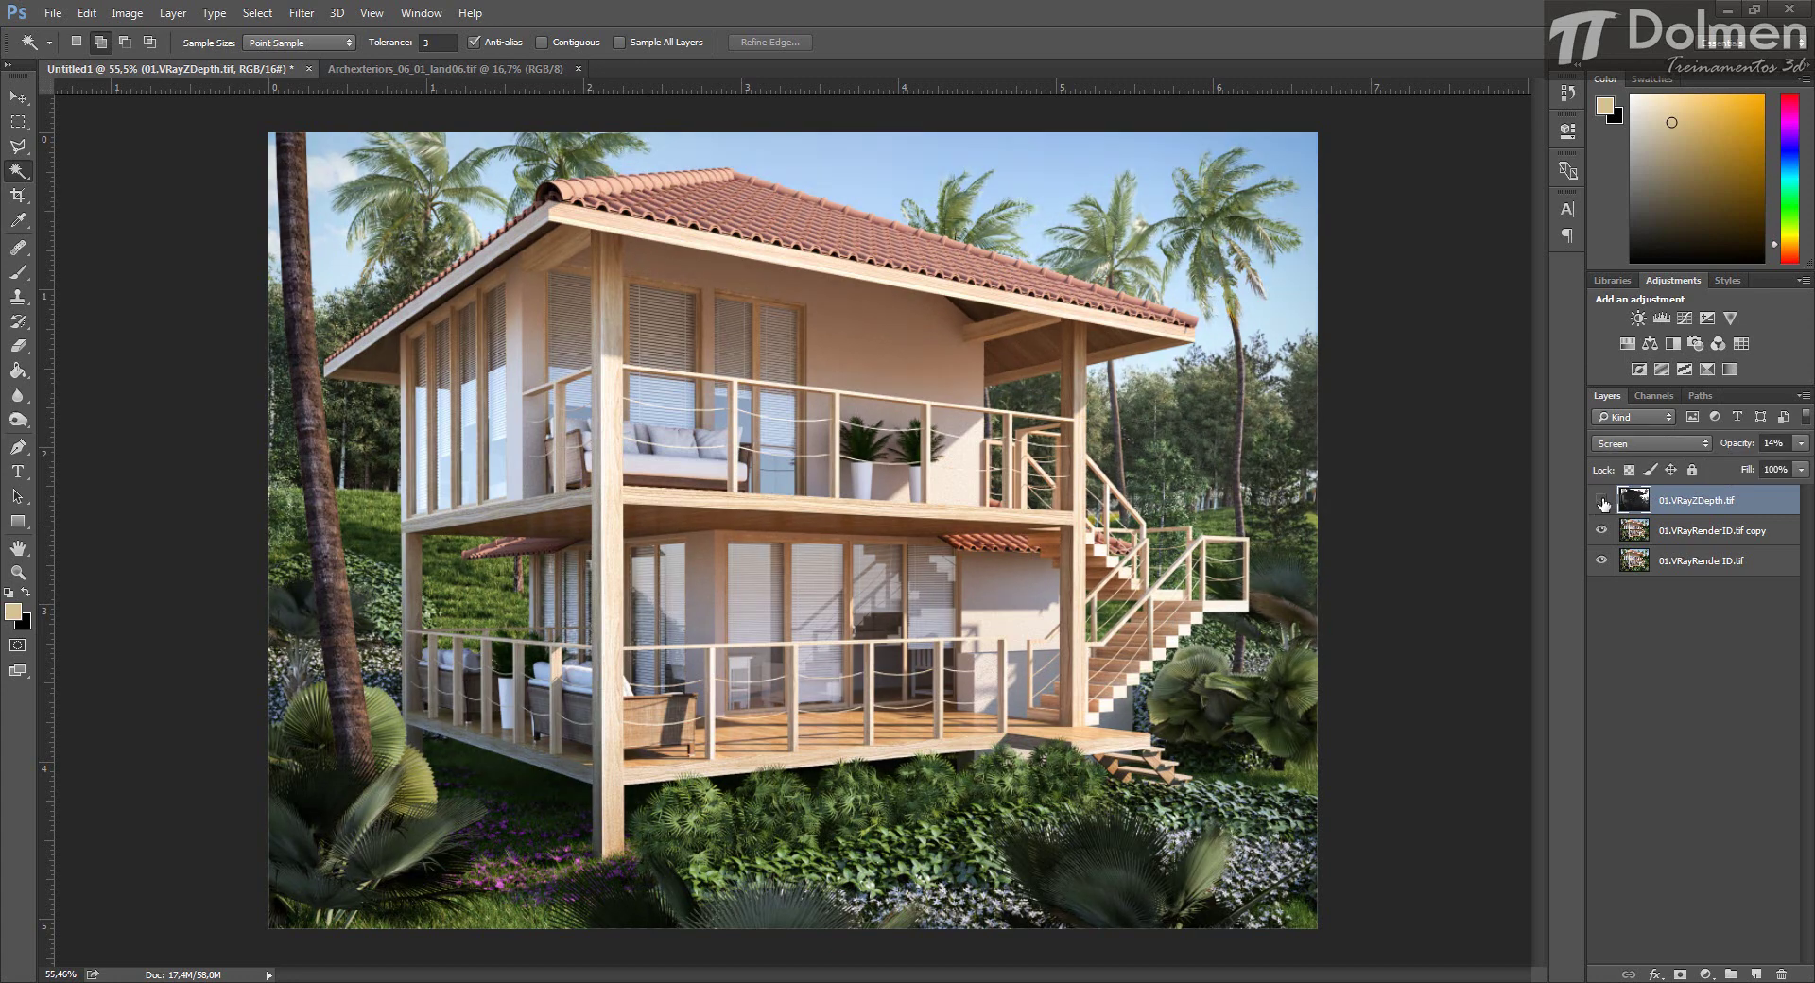
{"action": "left_click", "coordinate": [1601, 501]}
{"action": "left_click", "coordinate": [1603, 500]}
Merge the 01.VRayZDepth.tif layer and both 01.VRayRenderID.tif layers into a single layer.
{"action": "left_click", "coordinate": [1697, 564], "text": "shift"}
{"action": "right_click", "coordinate": [1690, 562]}
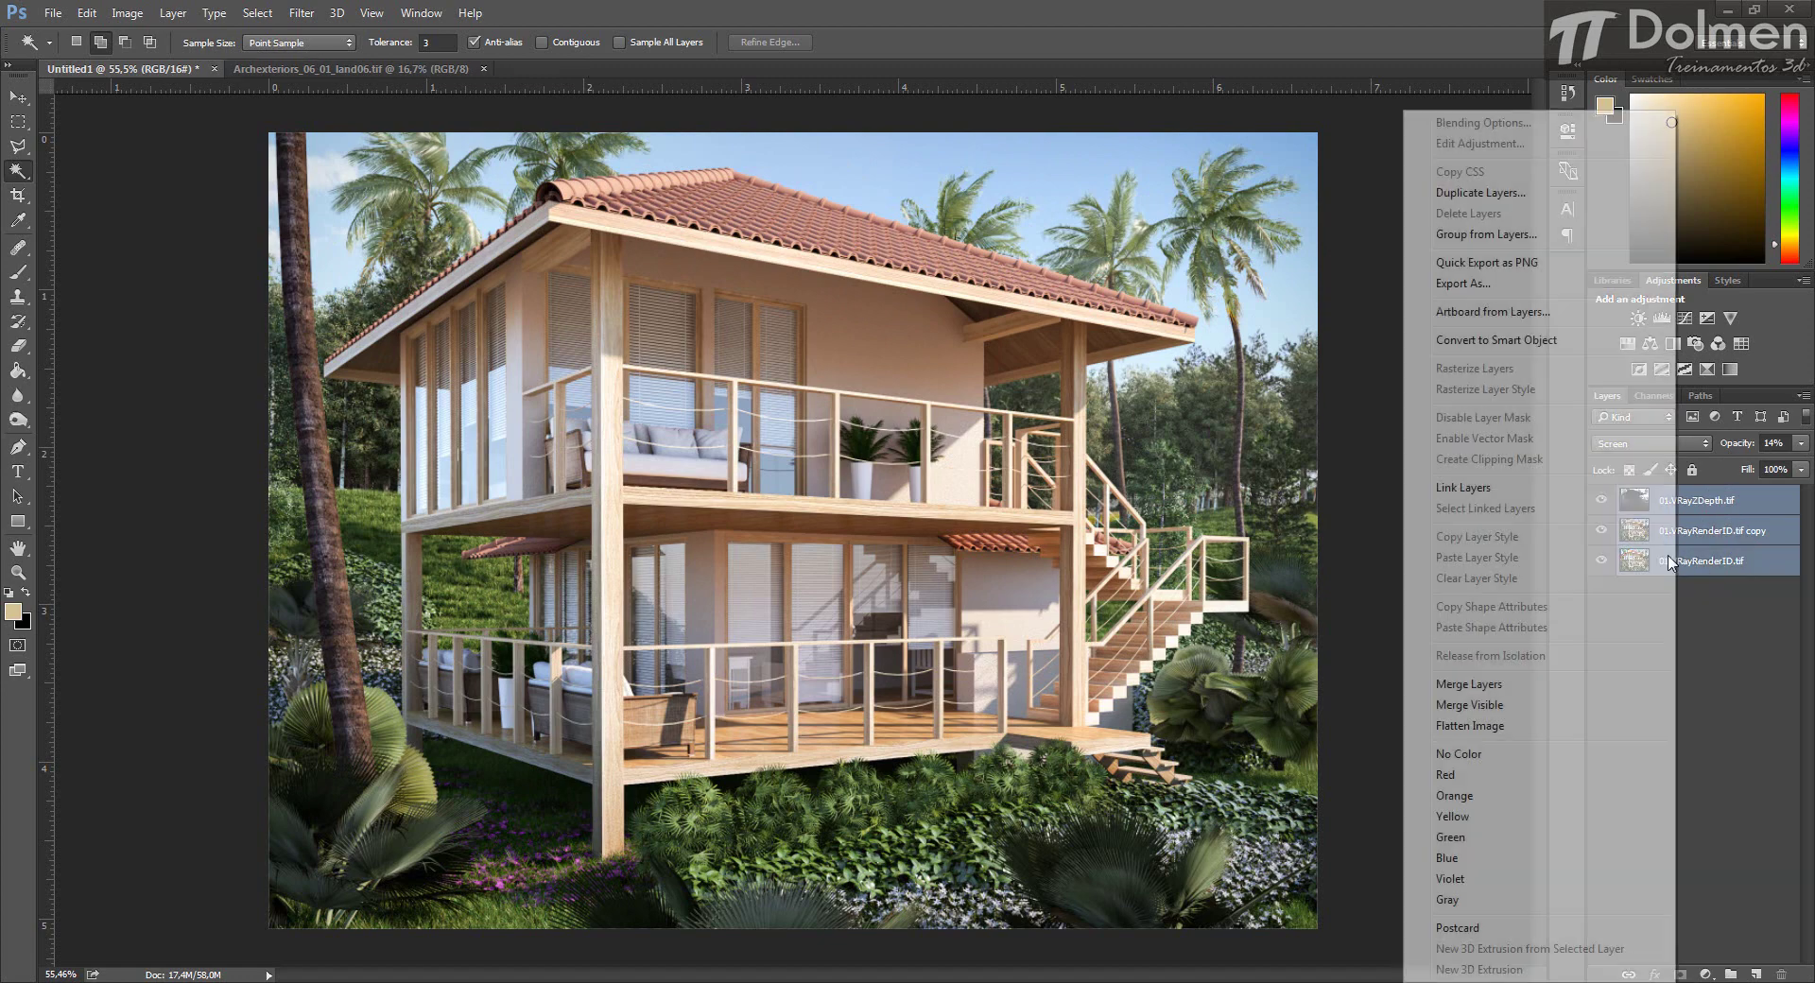
{"action": "left_click", "coordinate": [1484, 681]}
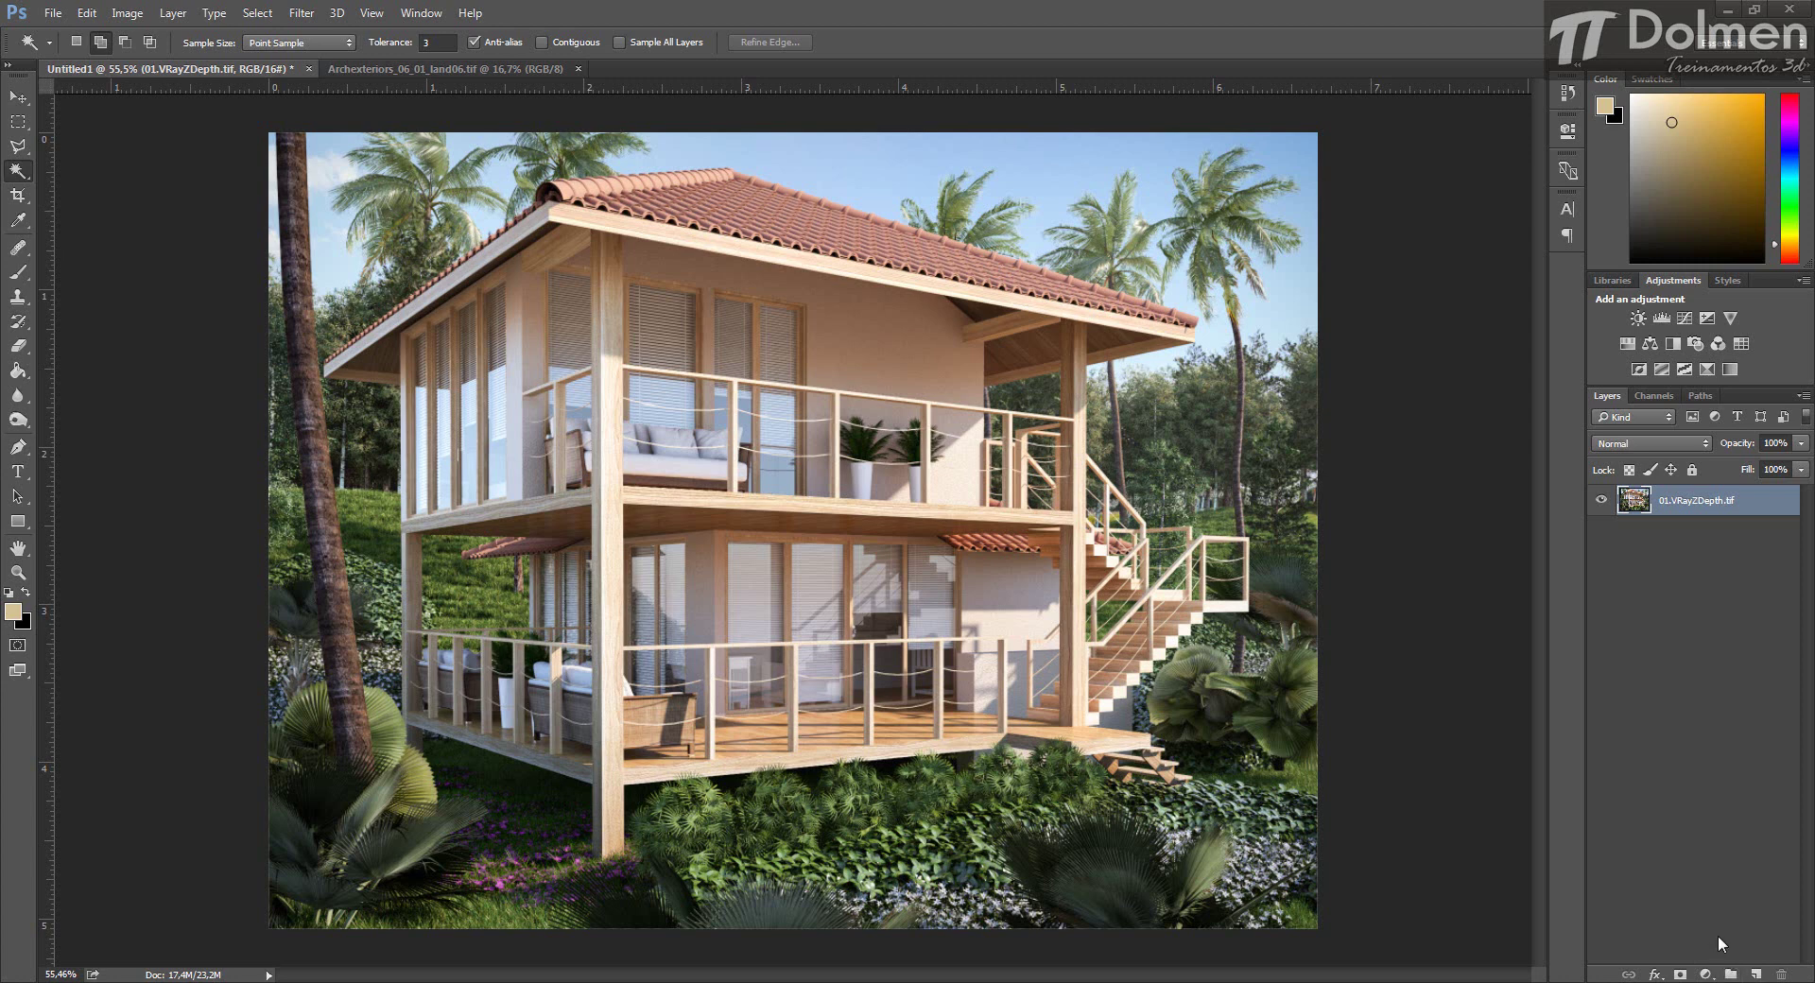
Create a new layer and paint a soft beige glow over the trees right of the house with a 720 px brush.
{"action": "left_click", "coordinate": [1755, 975]}
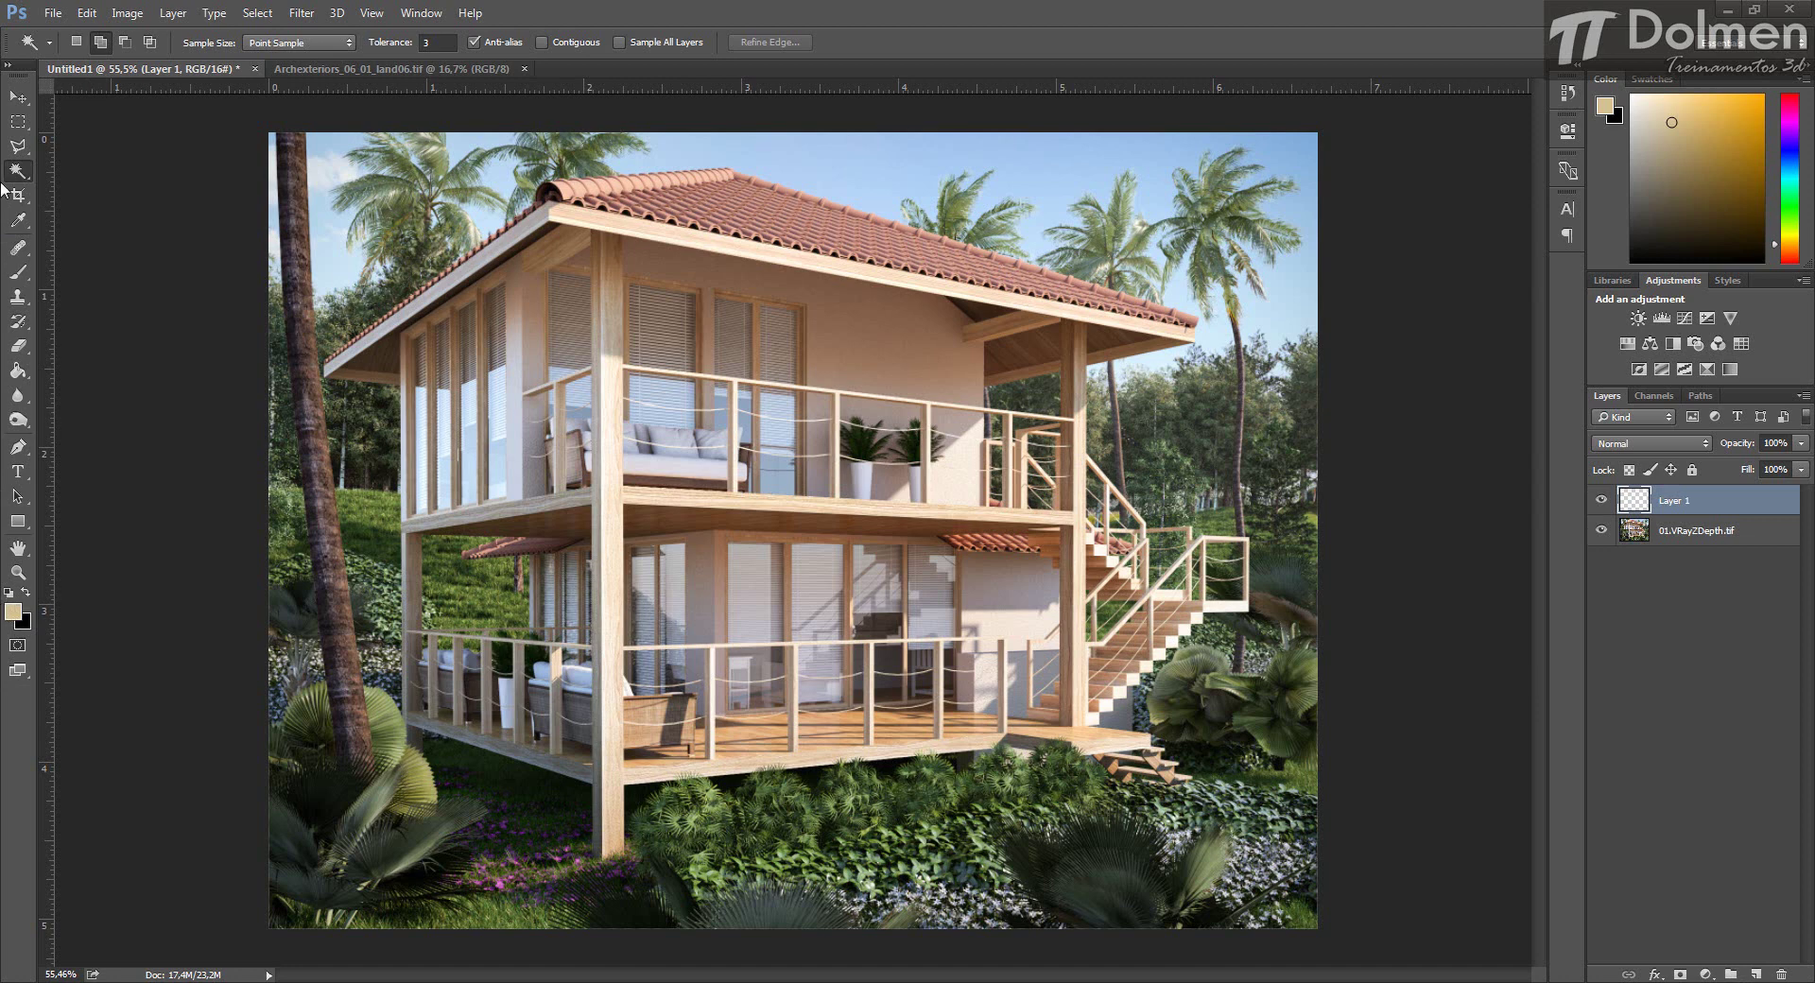
{"action": "left_click", "coordinate": [20, 274]}
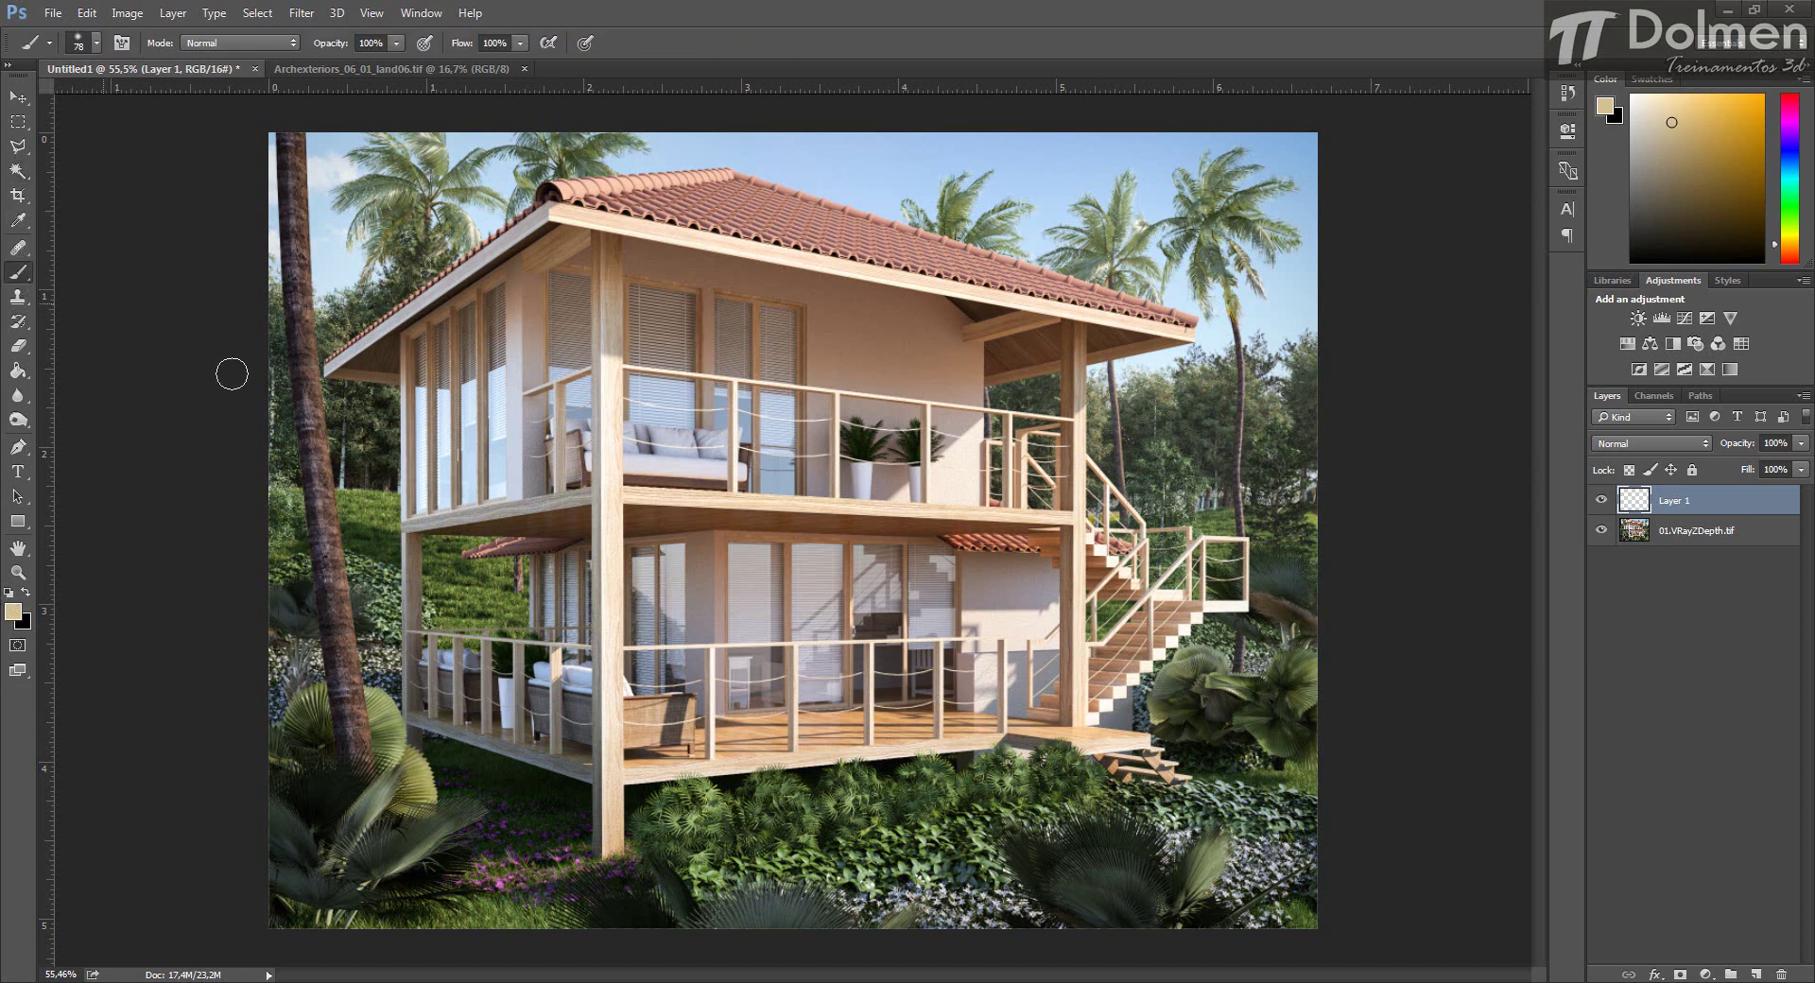
{"action": "mouse_move", "coordinate": [894, 532]}
{"action": "left_mouse_down"}
{"action": "mouse_move", "coordinate": [1109, 461]}
{"action": "mouse_move", "coordinate": [1321, 433]}
{"action": "mouse_move", "coordinate": [1257, 437]}
{"action": "left_mouse_up"}
{"action": "left_click", "coordinate": [1224, 406]}
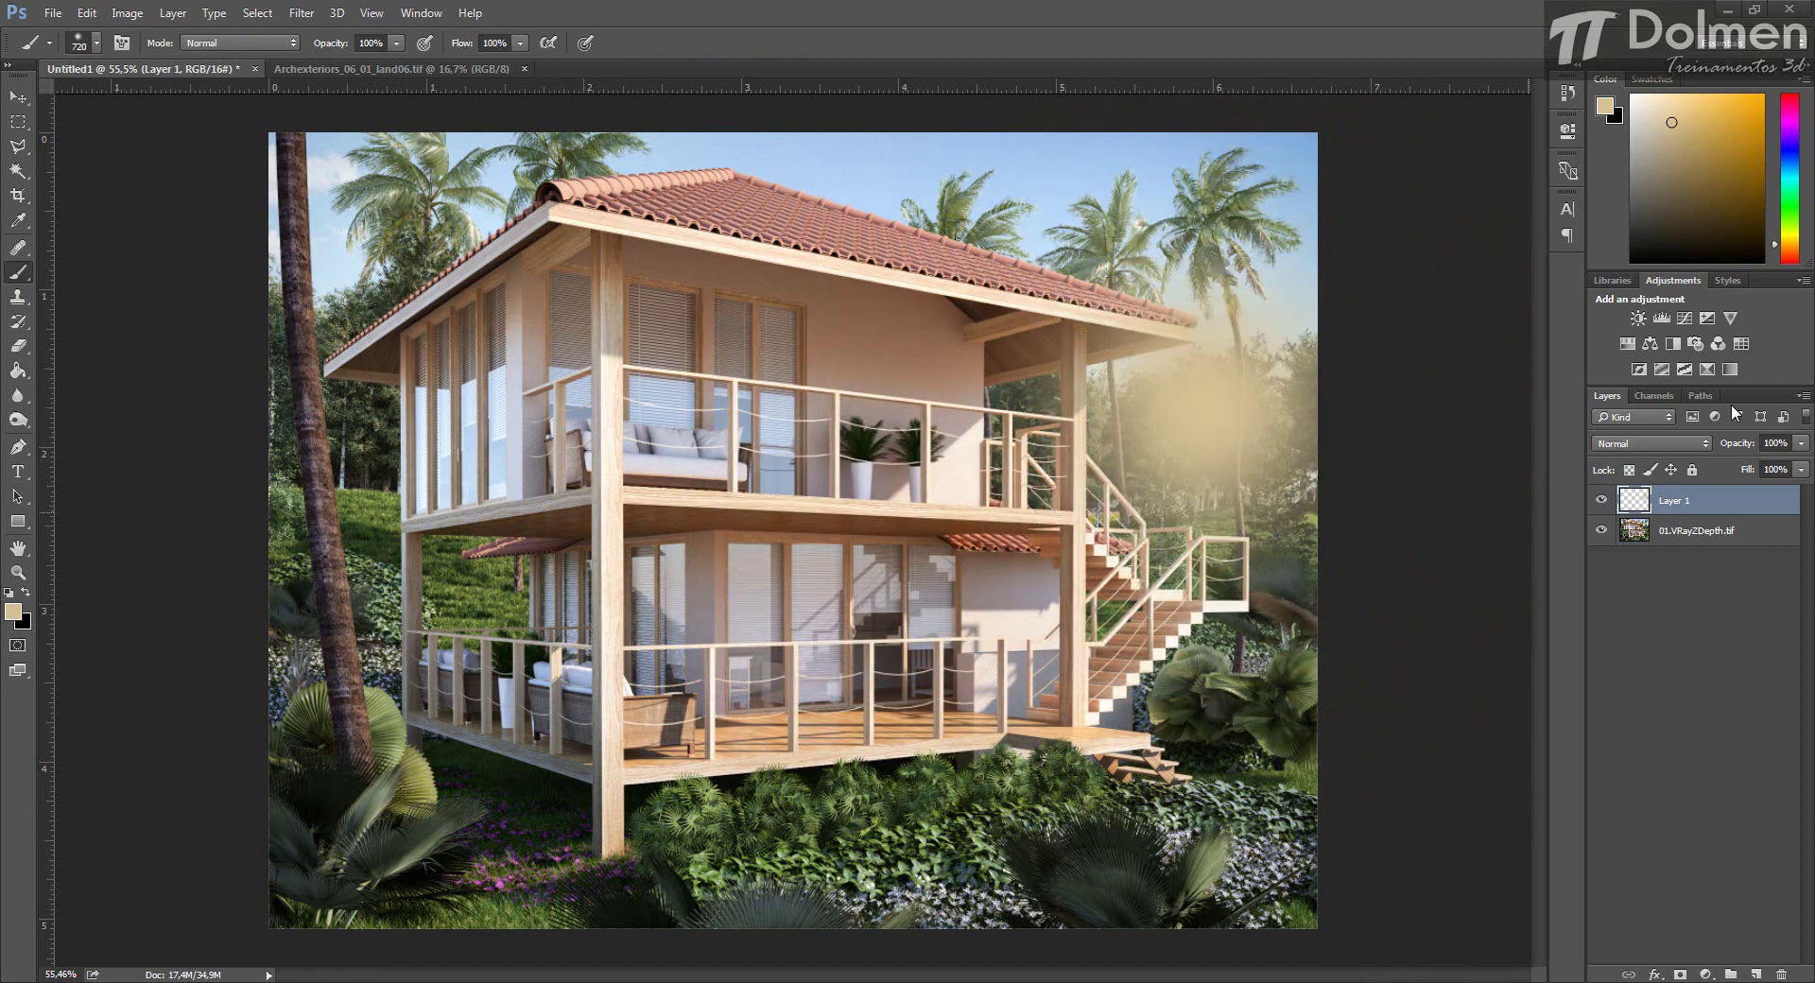
Blend the beige glow layer over the render in Overlay mode and reduce its opacity to 47%.
{"action": "left_click", "coordinate": [1650, 440]}
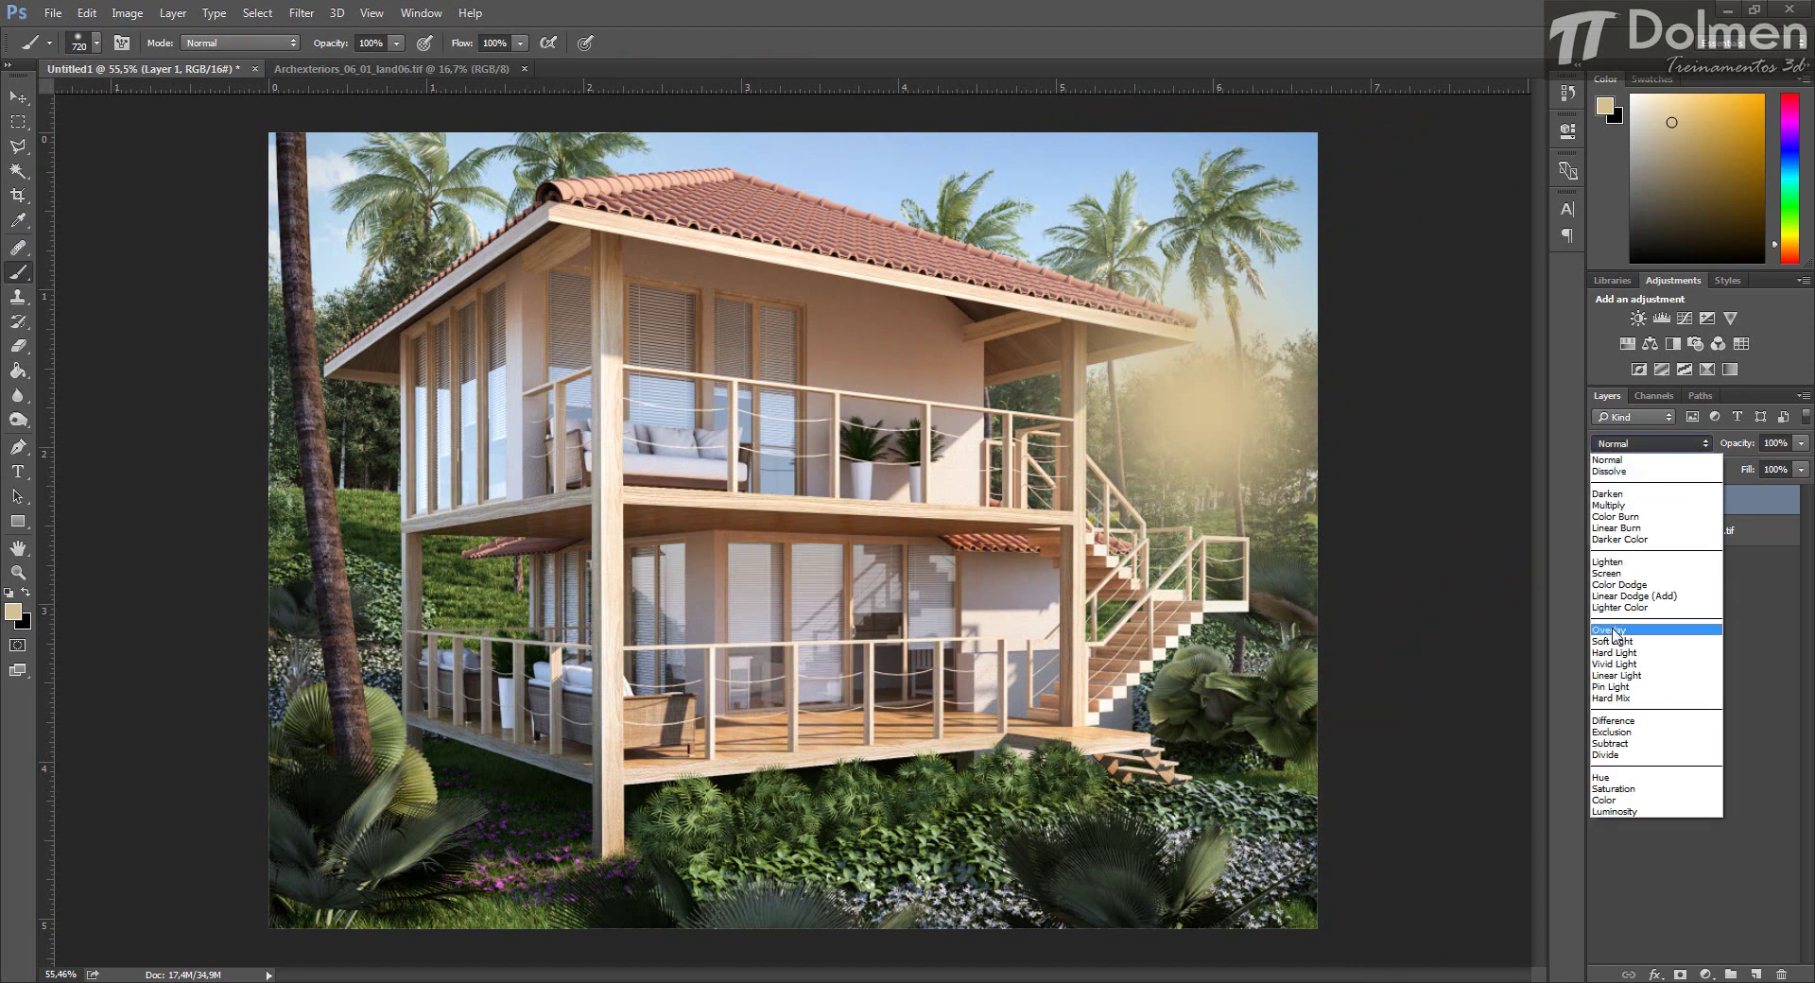
{"action": "left_click", "coordinate": [1612, 627]}
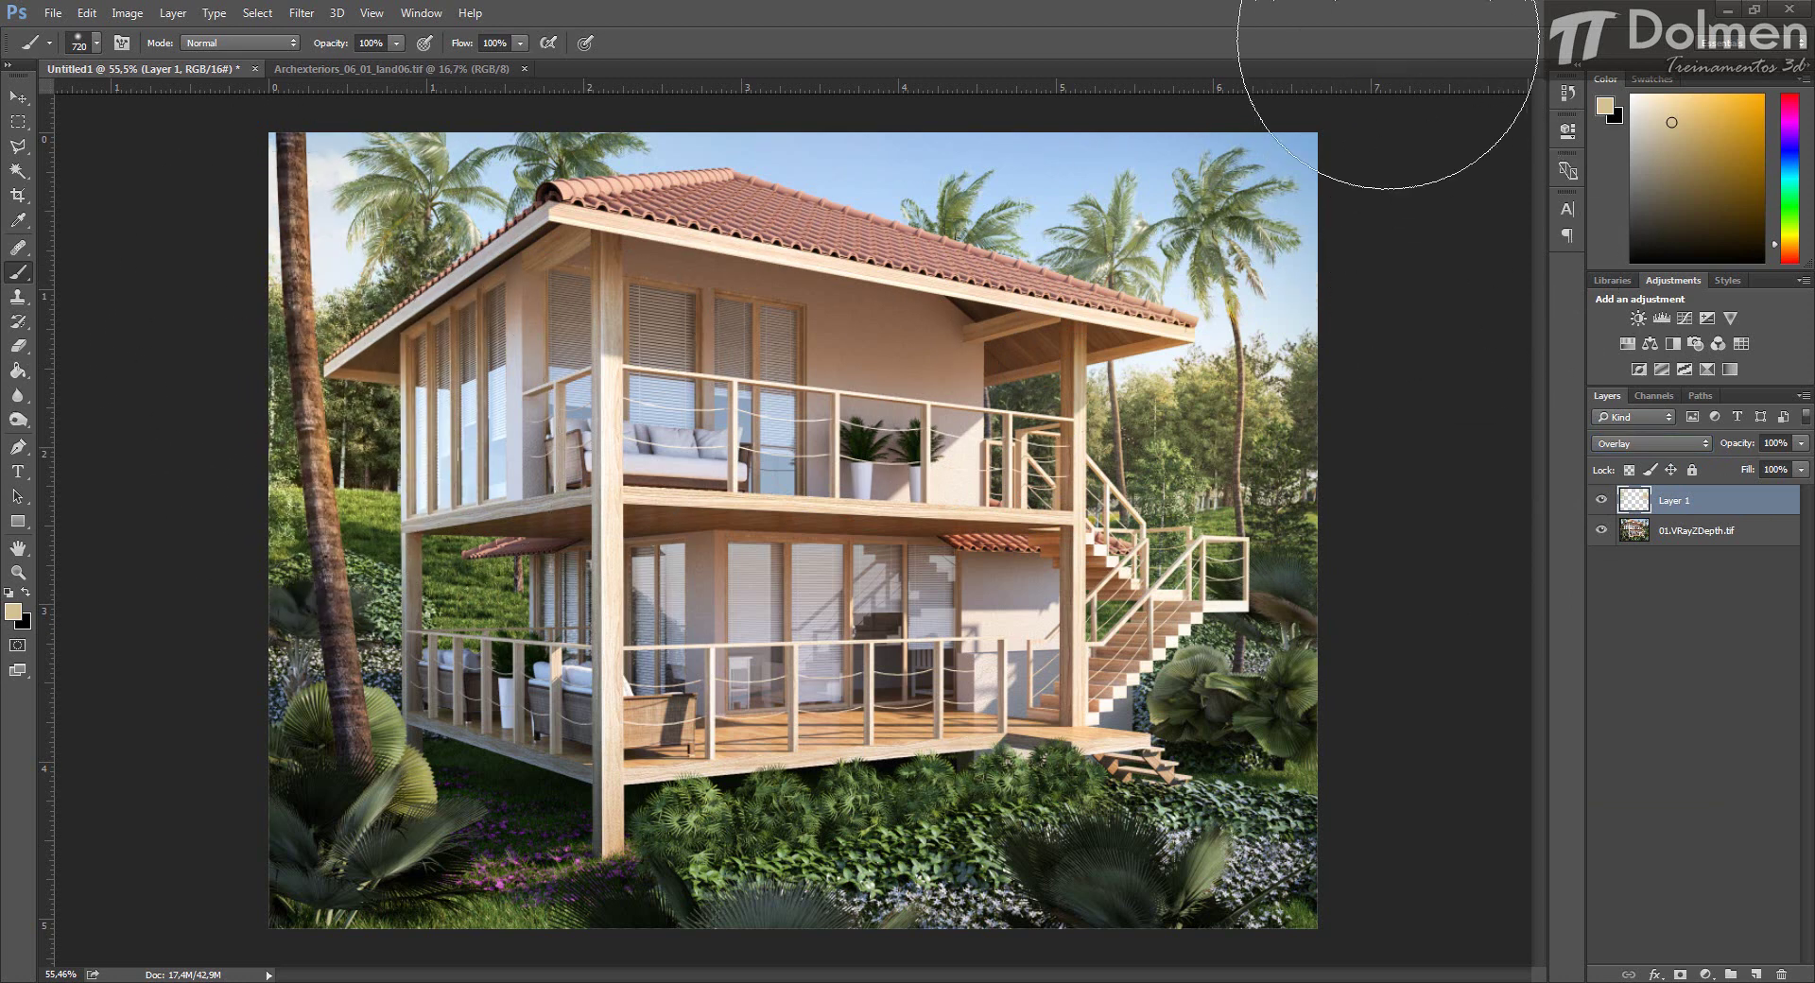
{"action": "left_click", "coordinate": [1219, 846]}
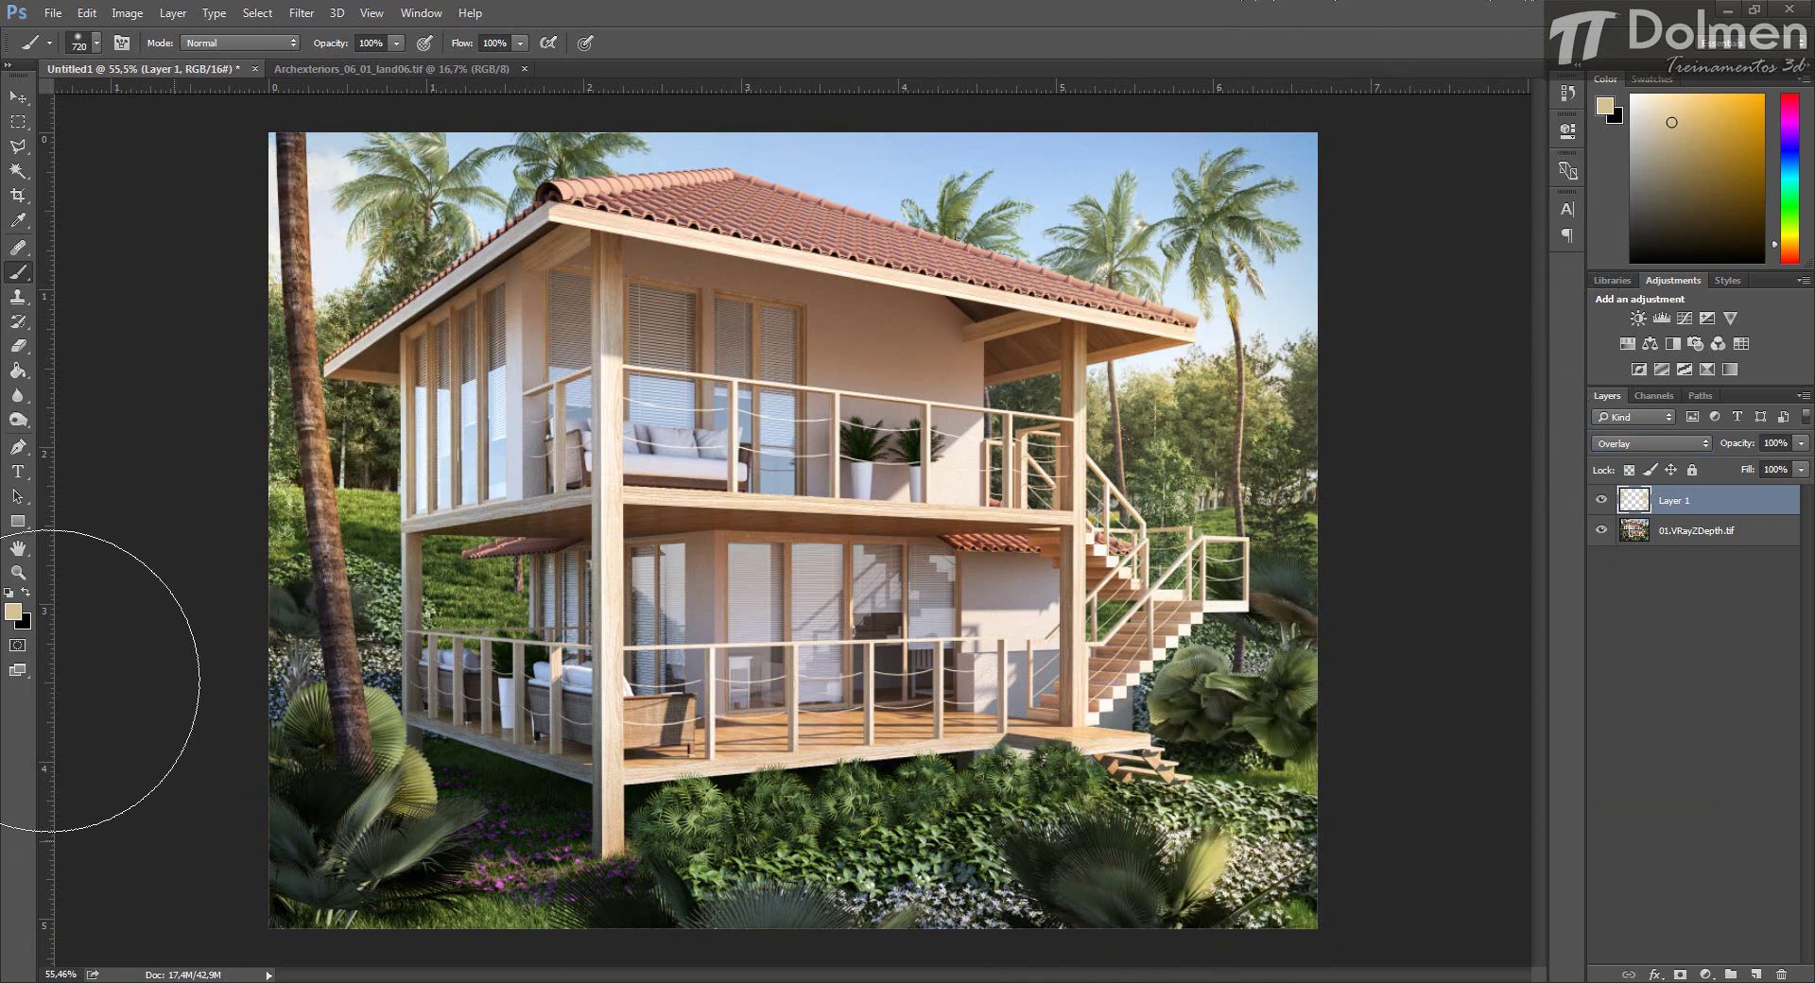
{"action": "key", "text": "ctrl+z"}
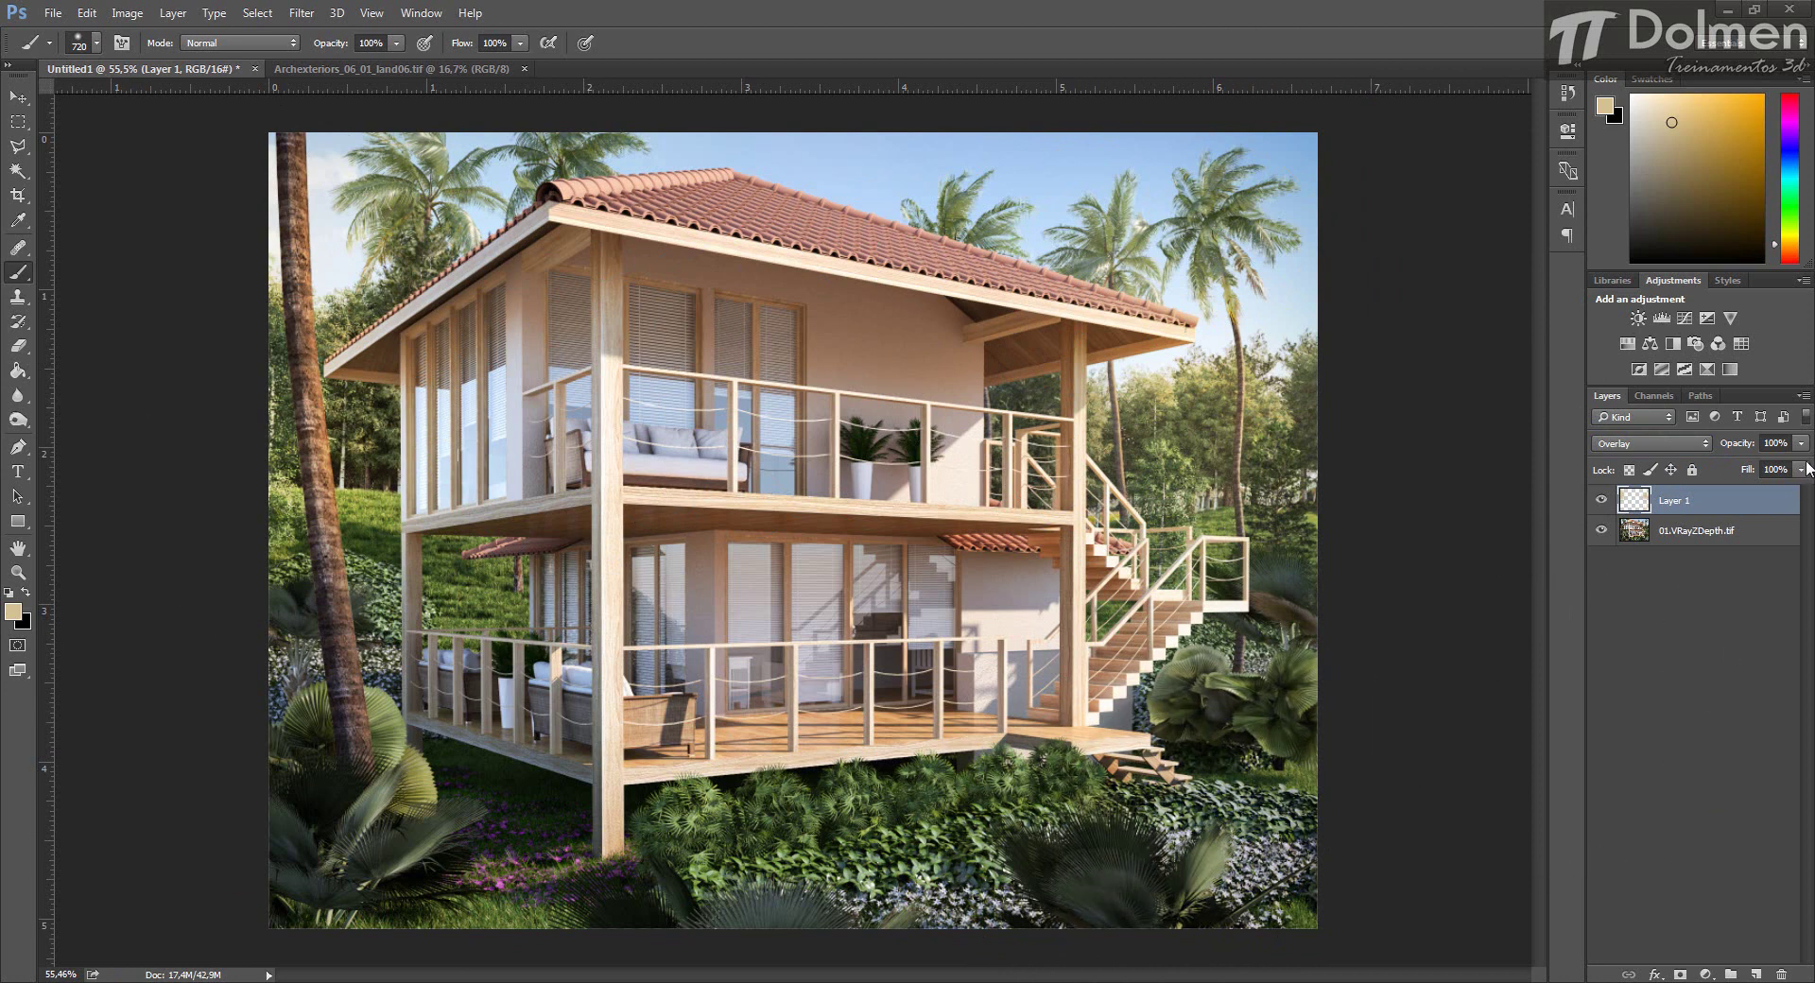
{"action": "left_click_drag", "start_coordinate": [1801, 442], "coordinate": [1734, 463]}
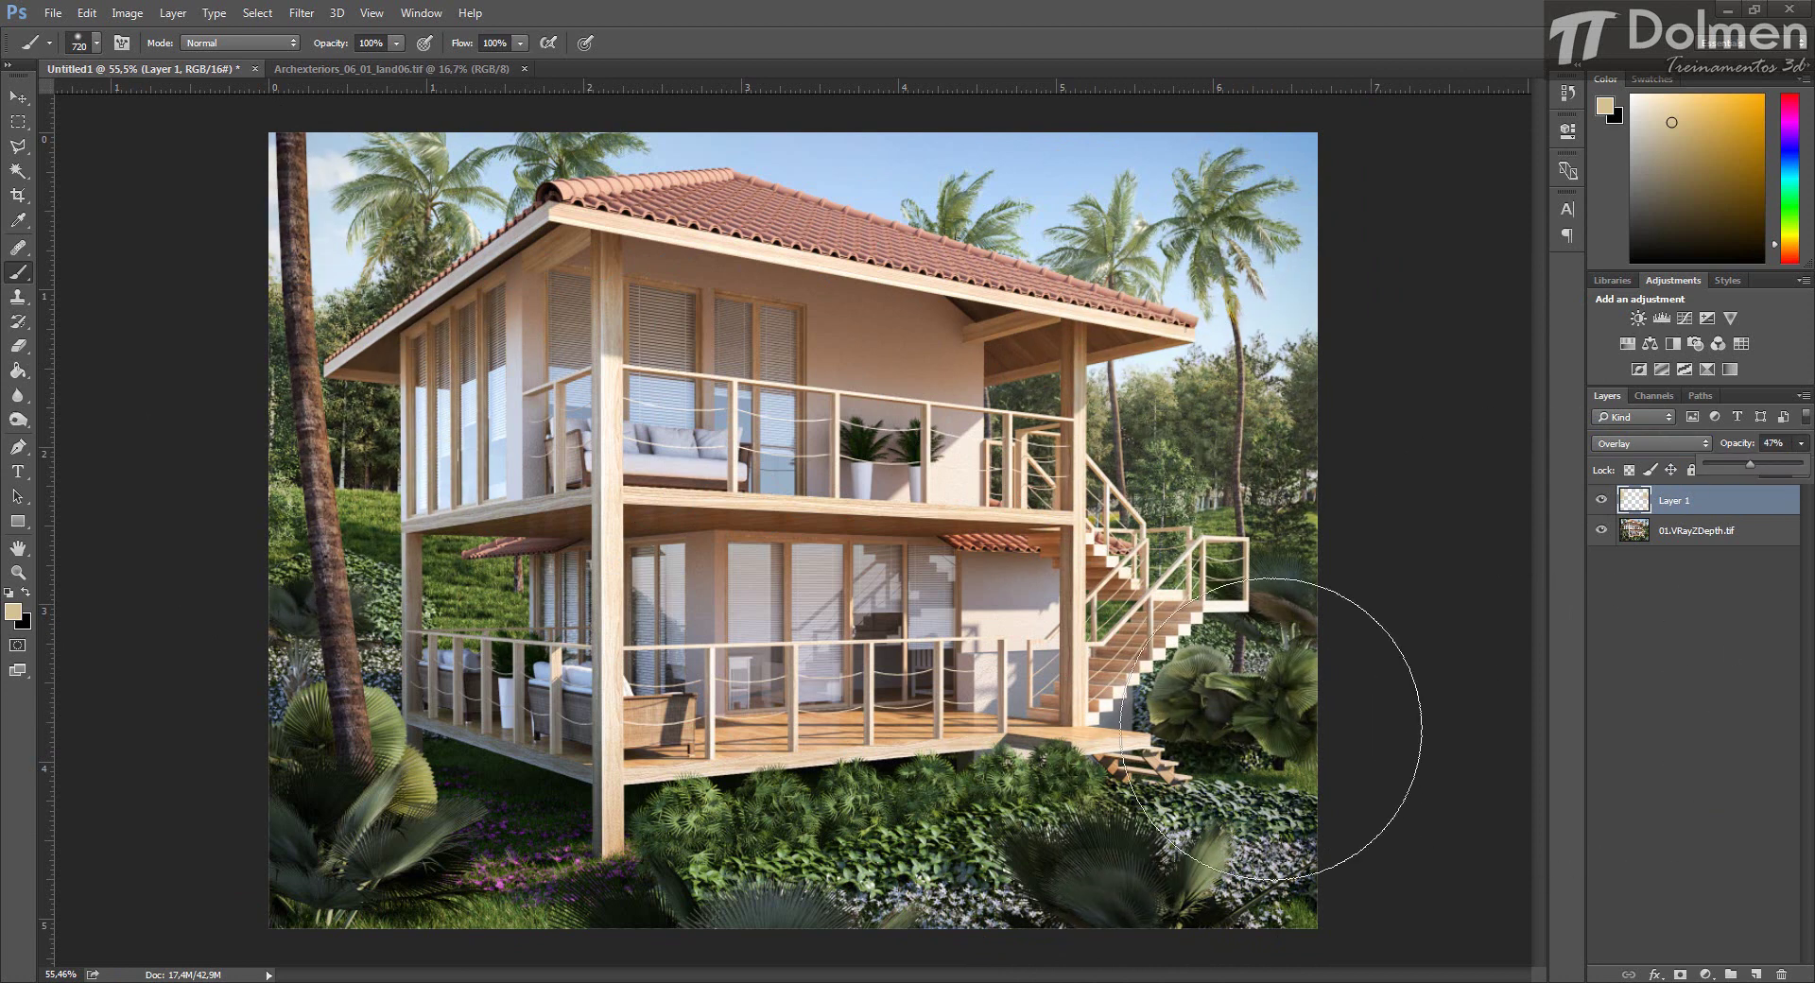
{"action": "key", "text": "alt"}
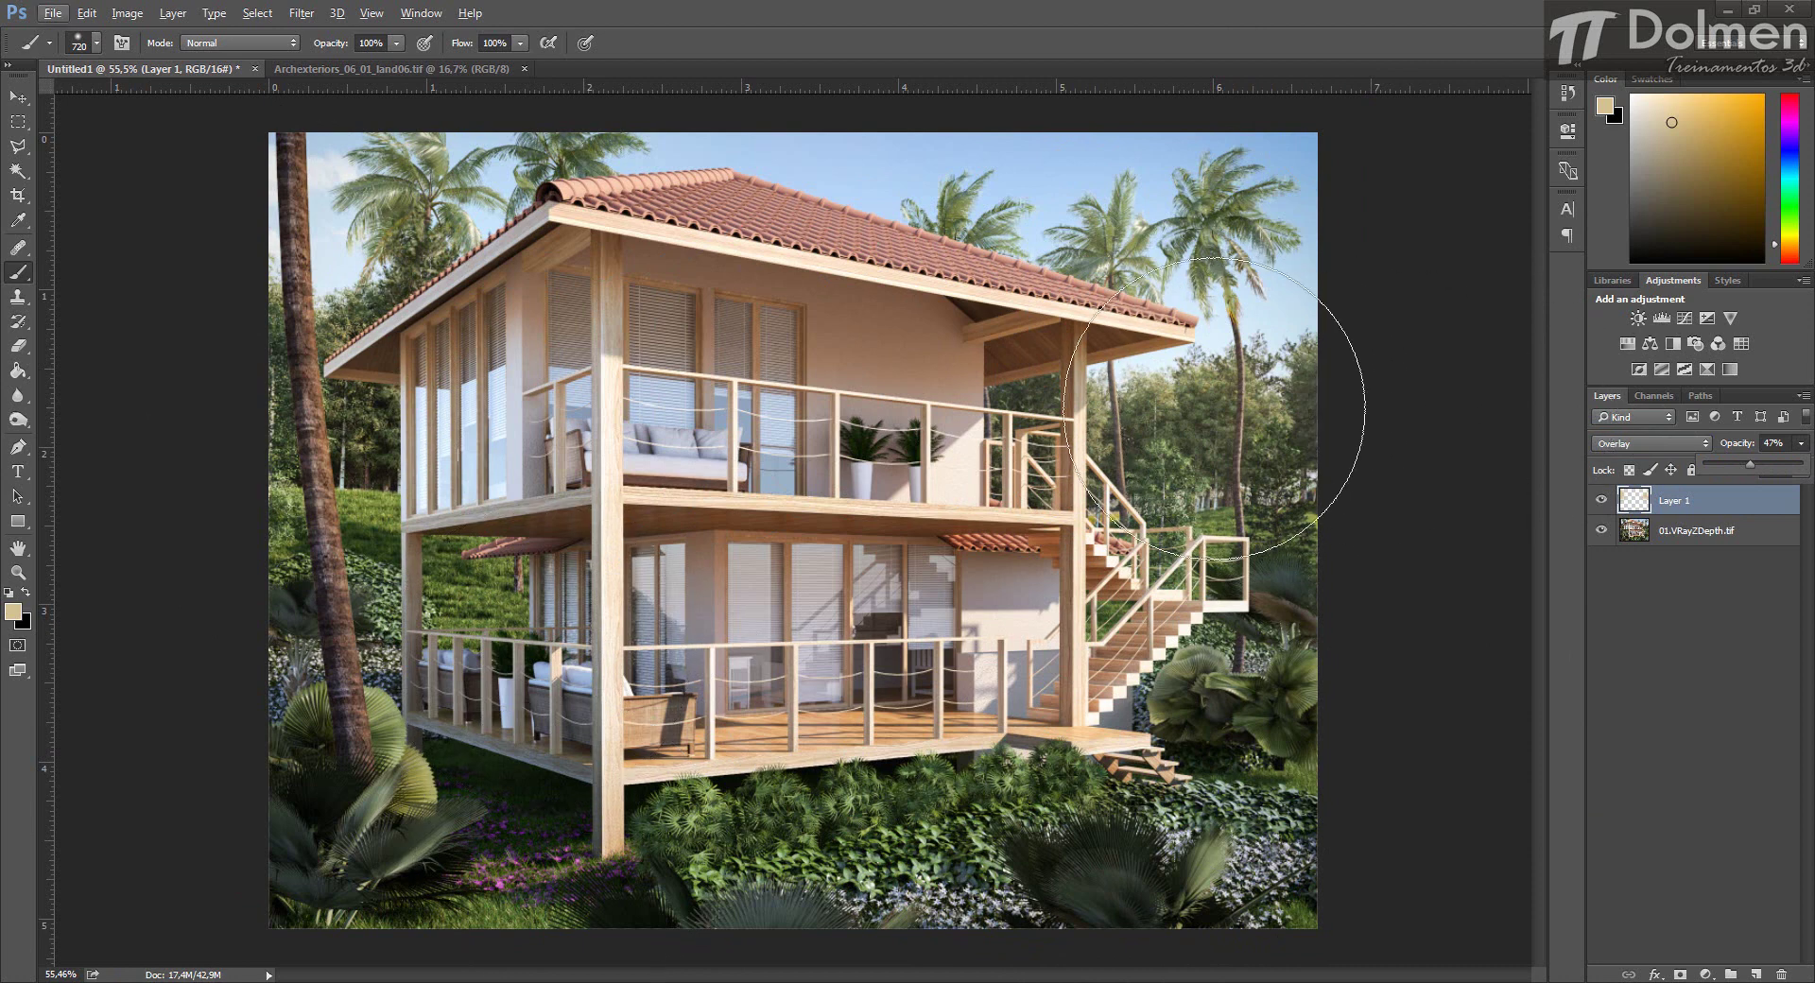
Create another layer and paint a soft white glow over the upper balcony with a 1037 px white brush.
{"action": "left_click", "coordinate": [9, 593]}
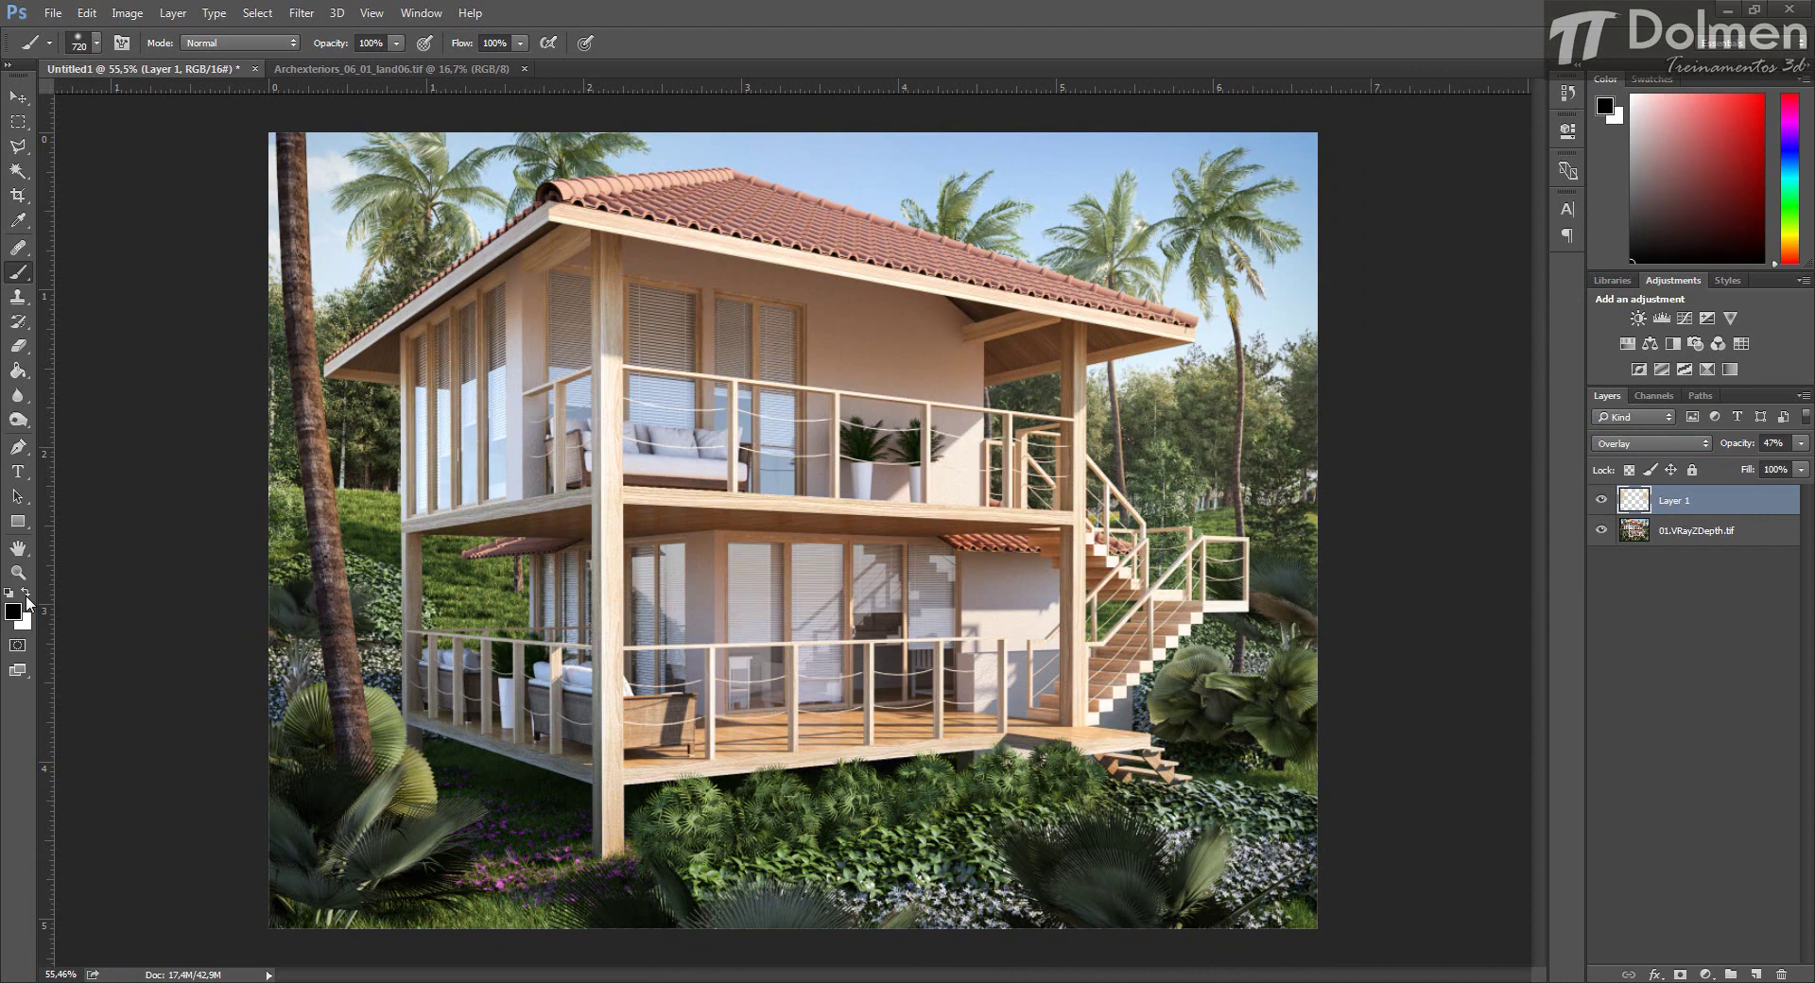
{"action": "left_click", "coordinate": [26, 596]}
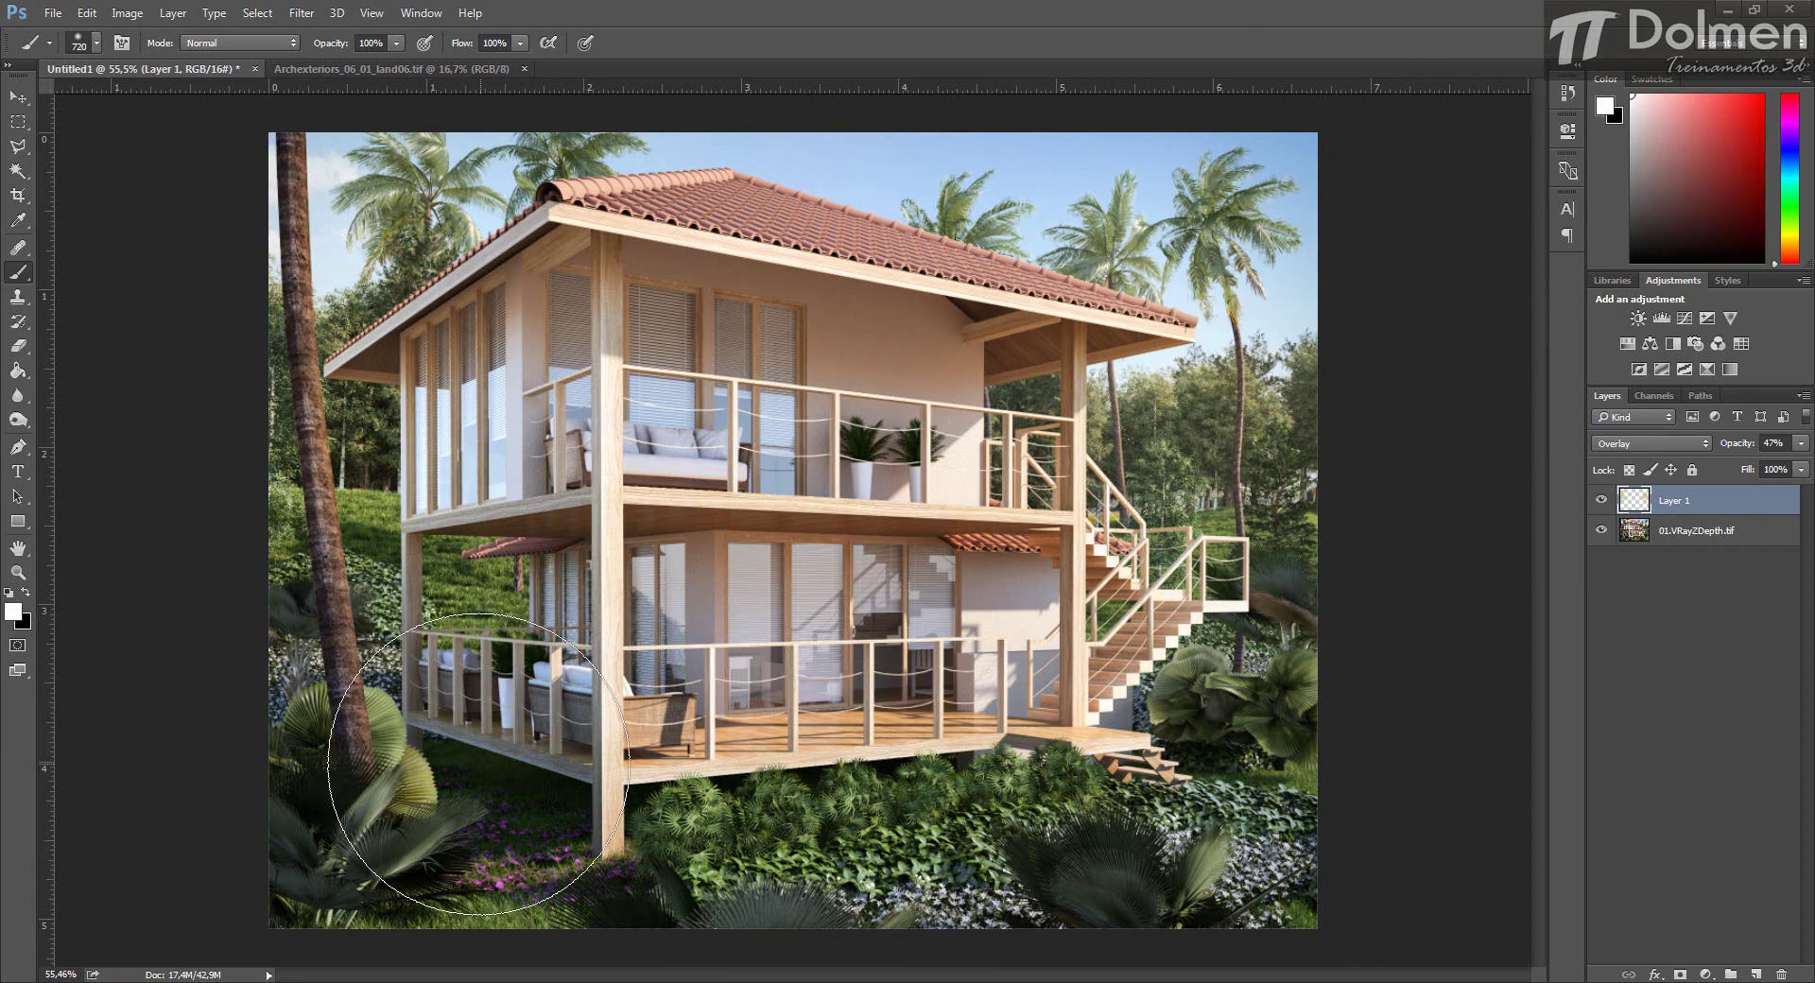
{"action": "mouse_move", "coordinate": [487, 742]}
{"action": "left_mouse_down"}
{"action": "mouse_move", "coordinate": [598, 713]}
{"action": "mouse_move", "coordinate": [549, 732]}
{"action": "mouse_move", "coordinate": [581, 728]}
{"action": "left_mouse_up"}
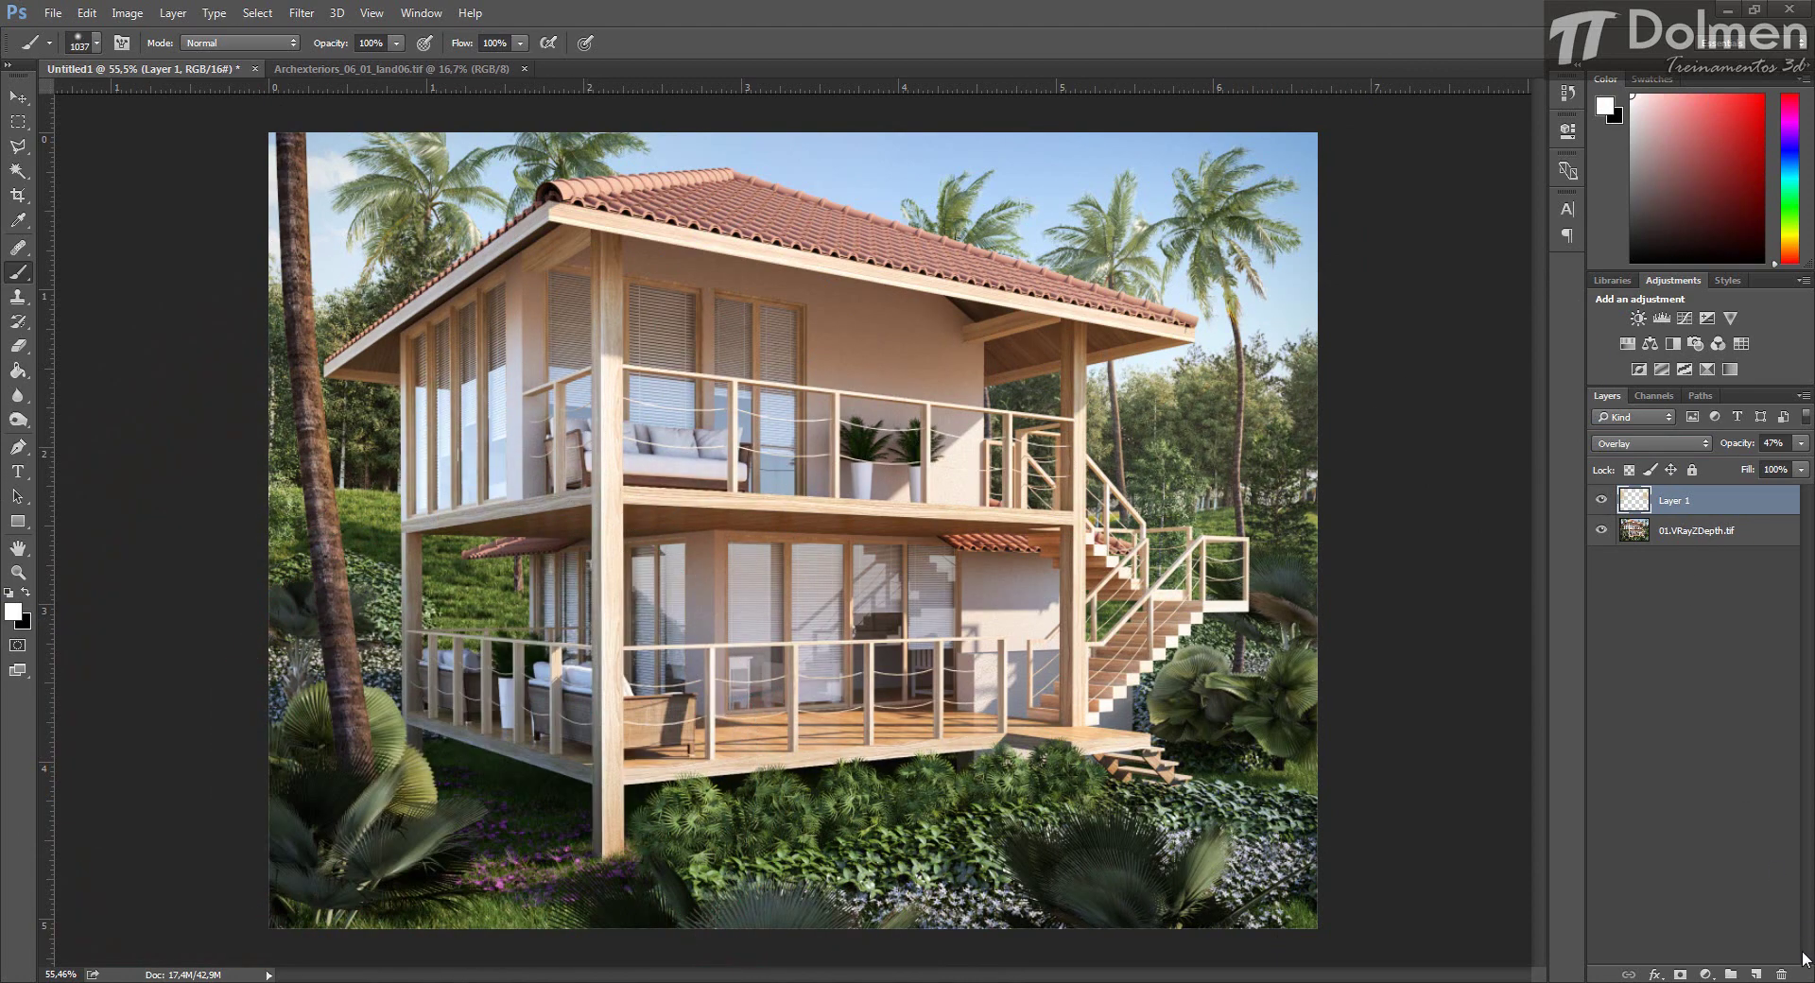
{"action": "left_click", "coordinate": [1755, 973]}
{"action": "left_click", "coordinate": [666, 425]}
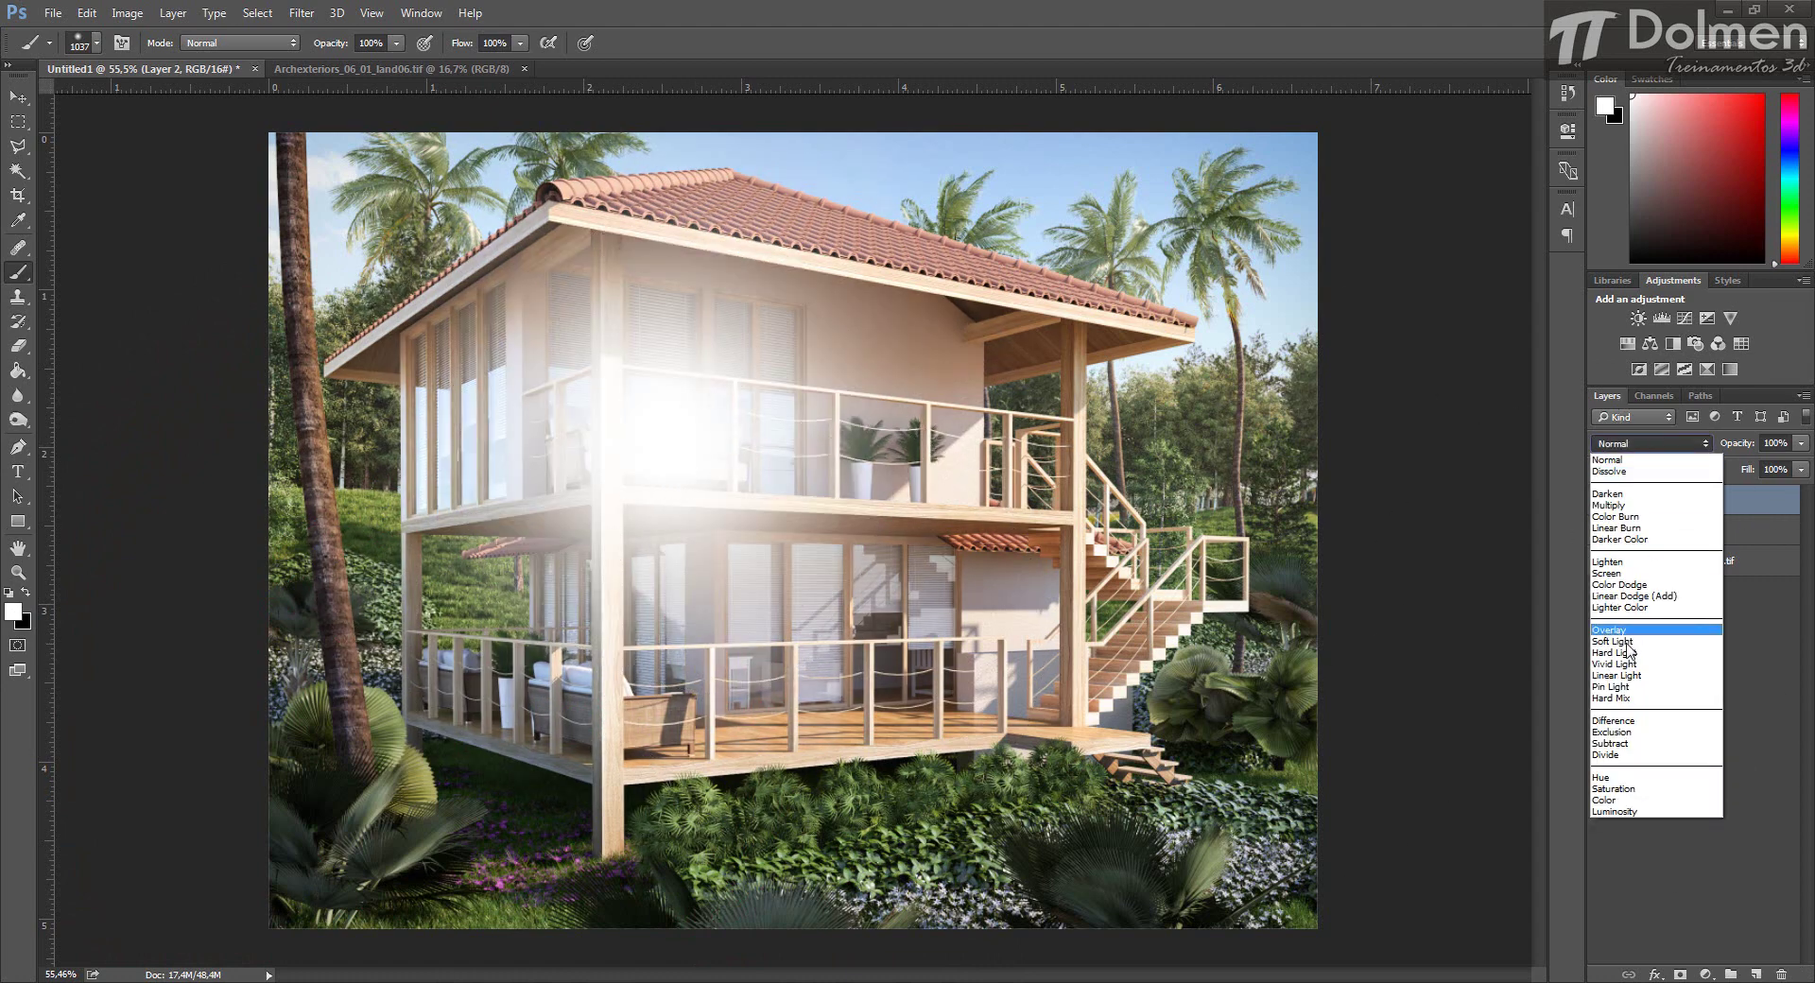
Blend the white glow layer in Overlay mode and reduce its opacity to 25%.
{"action": "left_click", "coordinate": [1611, 628]}
{"action": "left_click", "coordinate": [1800, 442]}
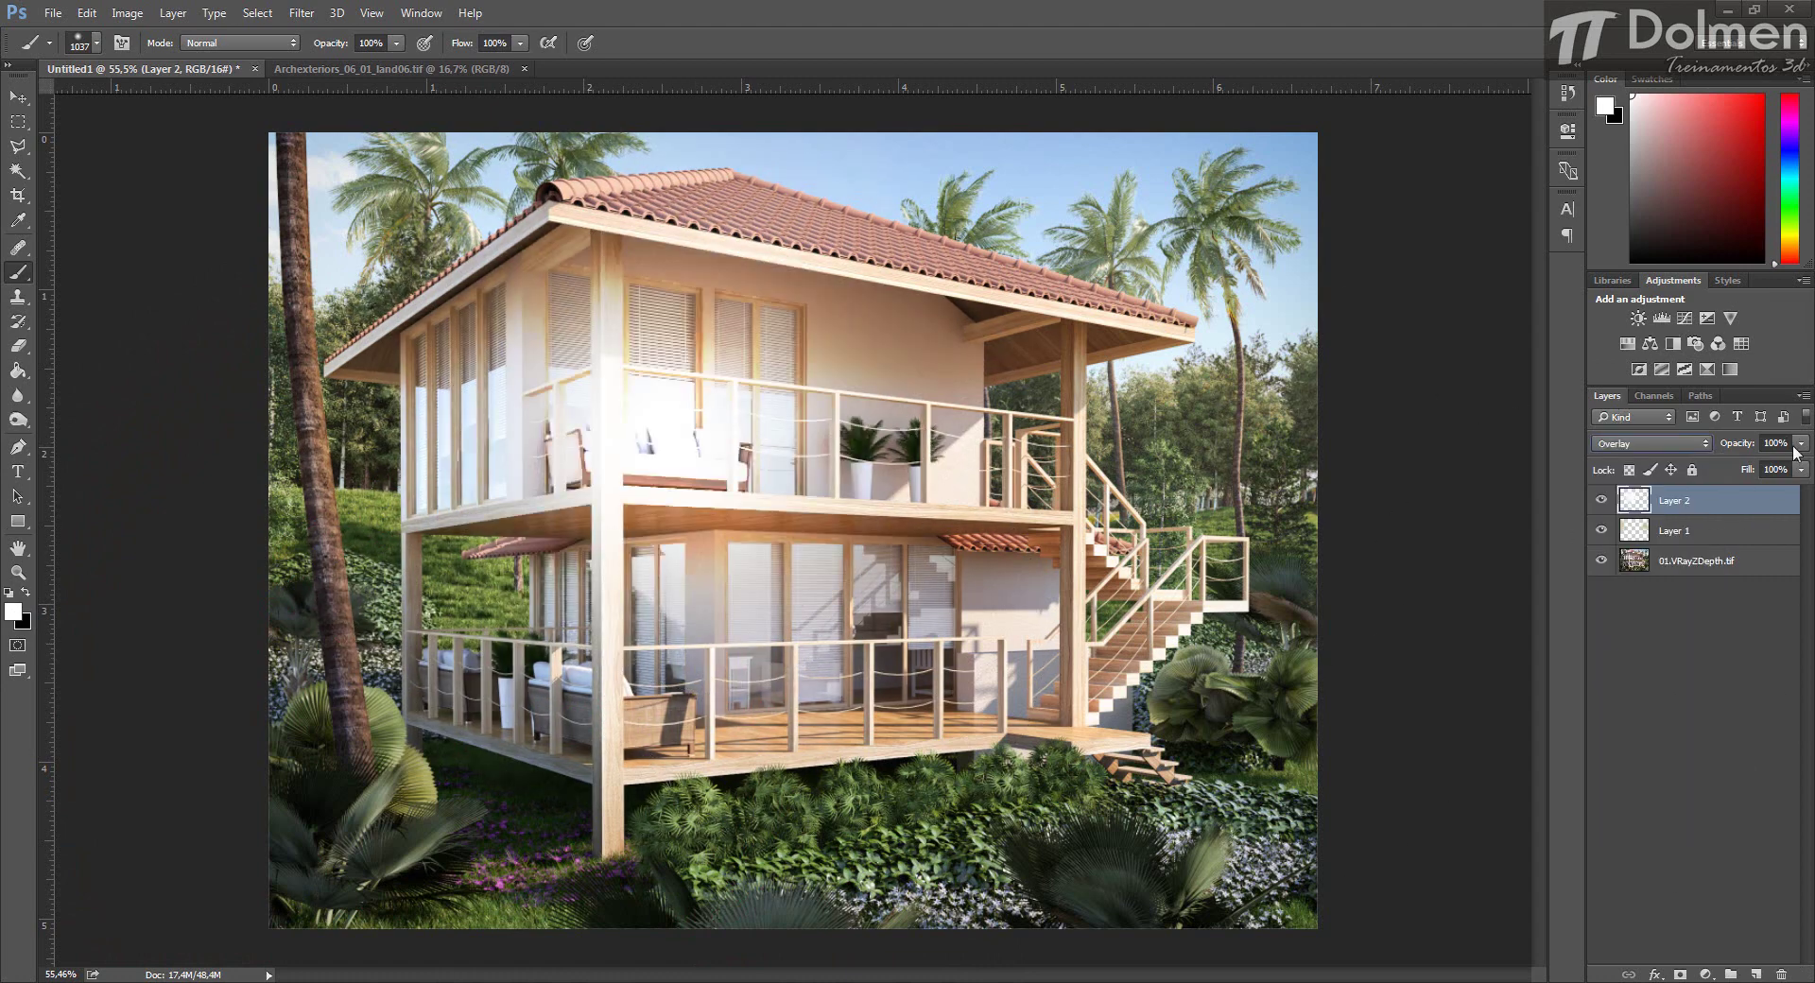
{"action": "left_click_drag", "start_coordinate": [1800, 464], "coordinate": [1729, 461]}
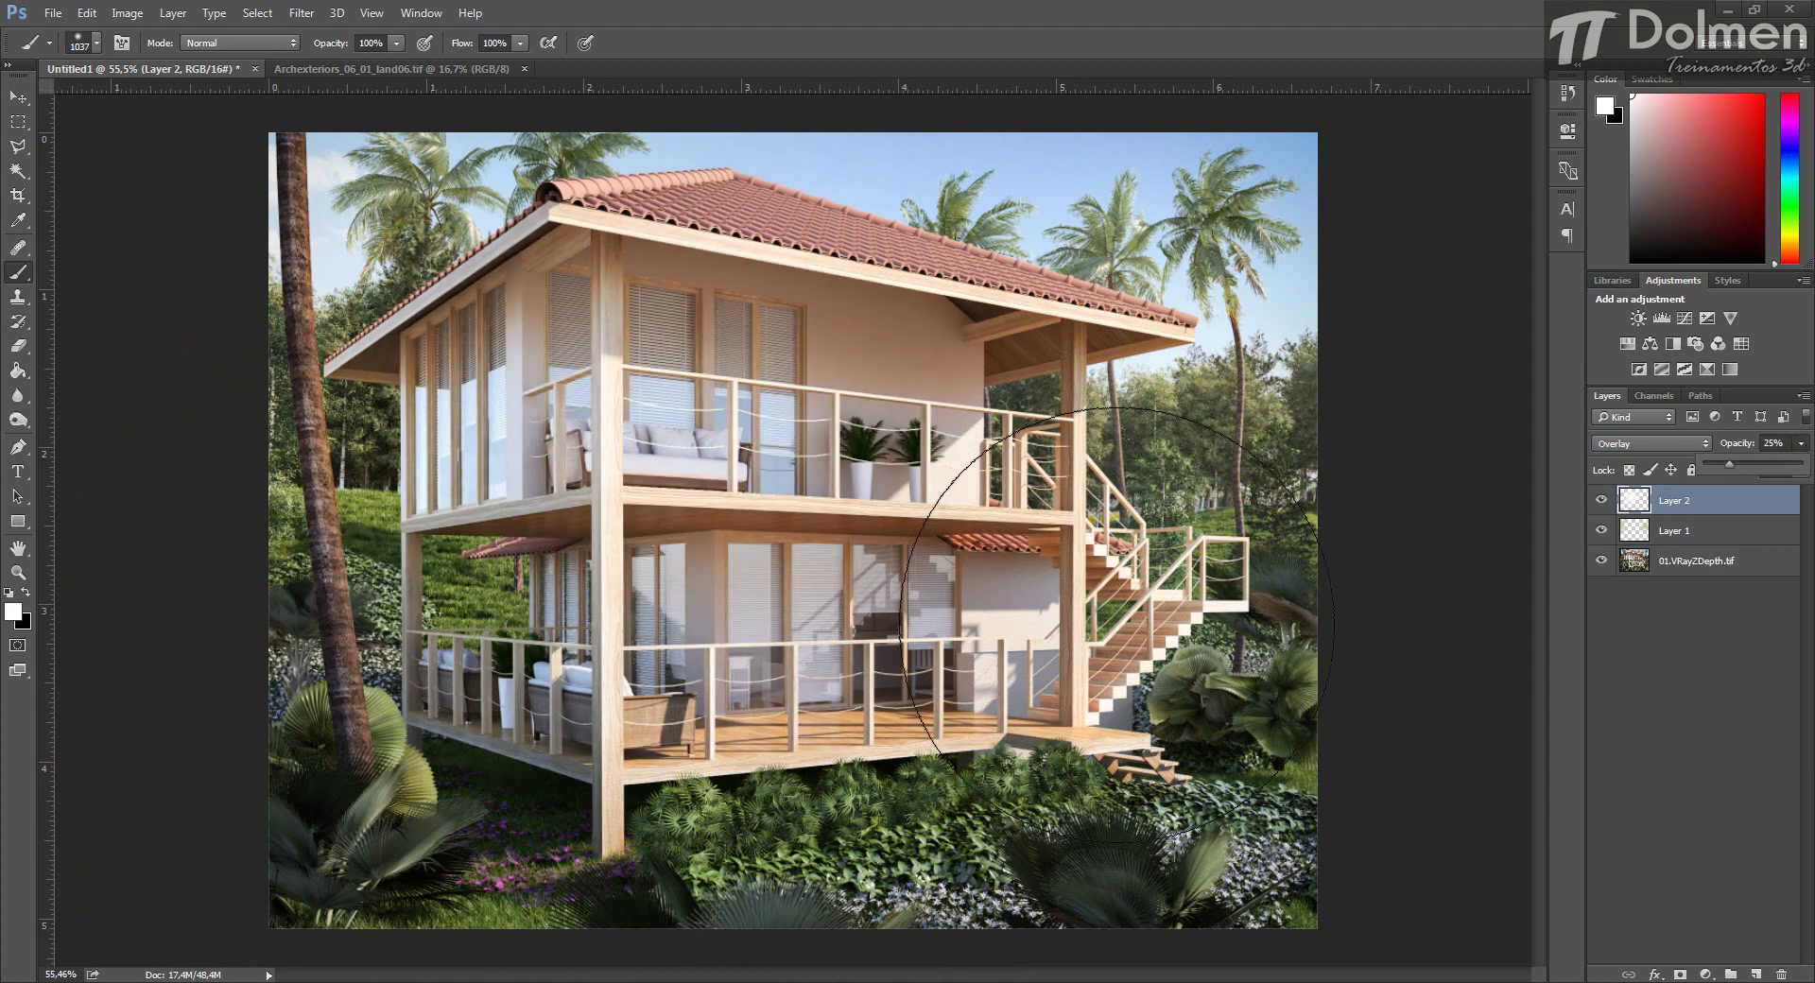
Add white glow dabs over the staircase and the lower terrace's left end, and reduce the layer's opacity to 17%.
{"action": "left_click", "coordinate": [1117, 625]}
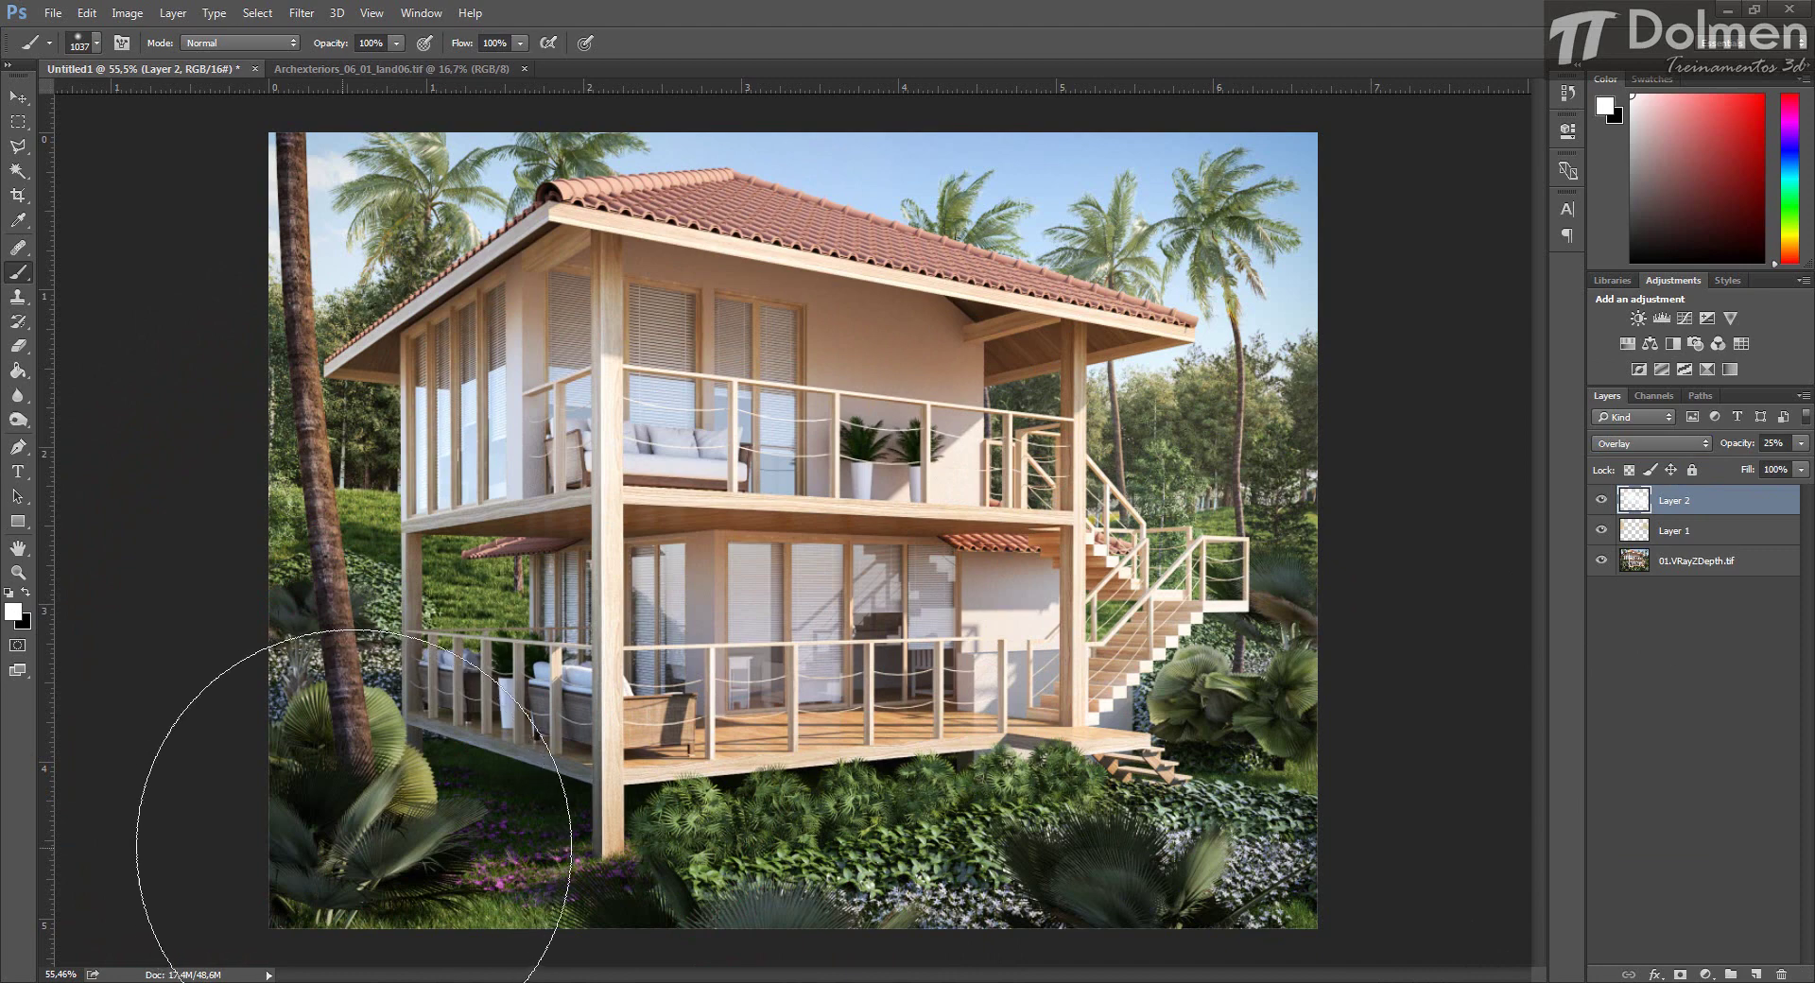
{"action": "left_click", "coordinate": [463, 753]}
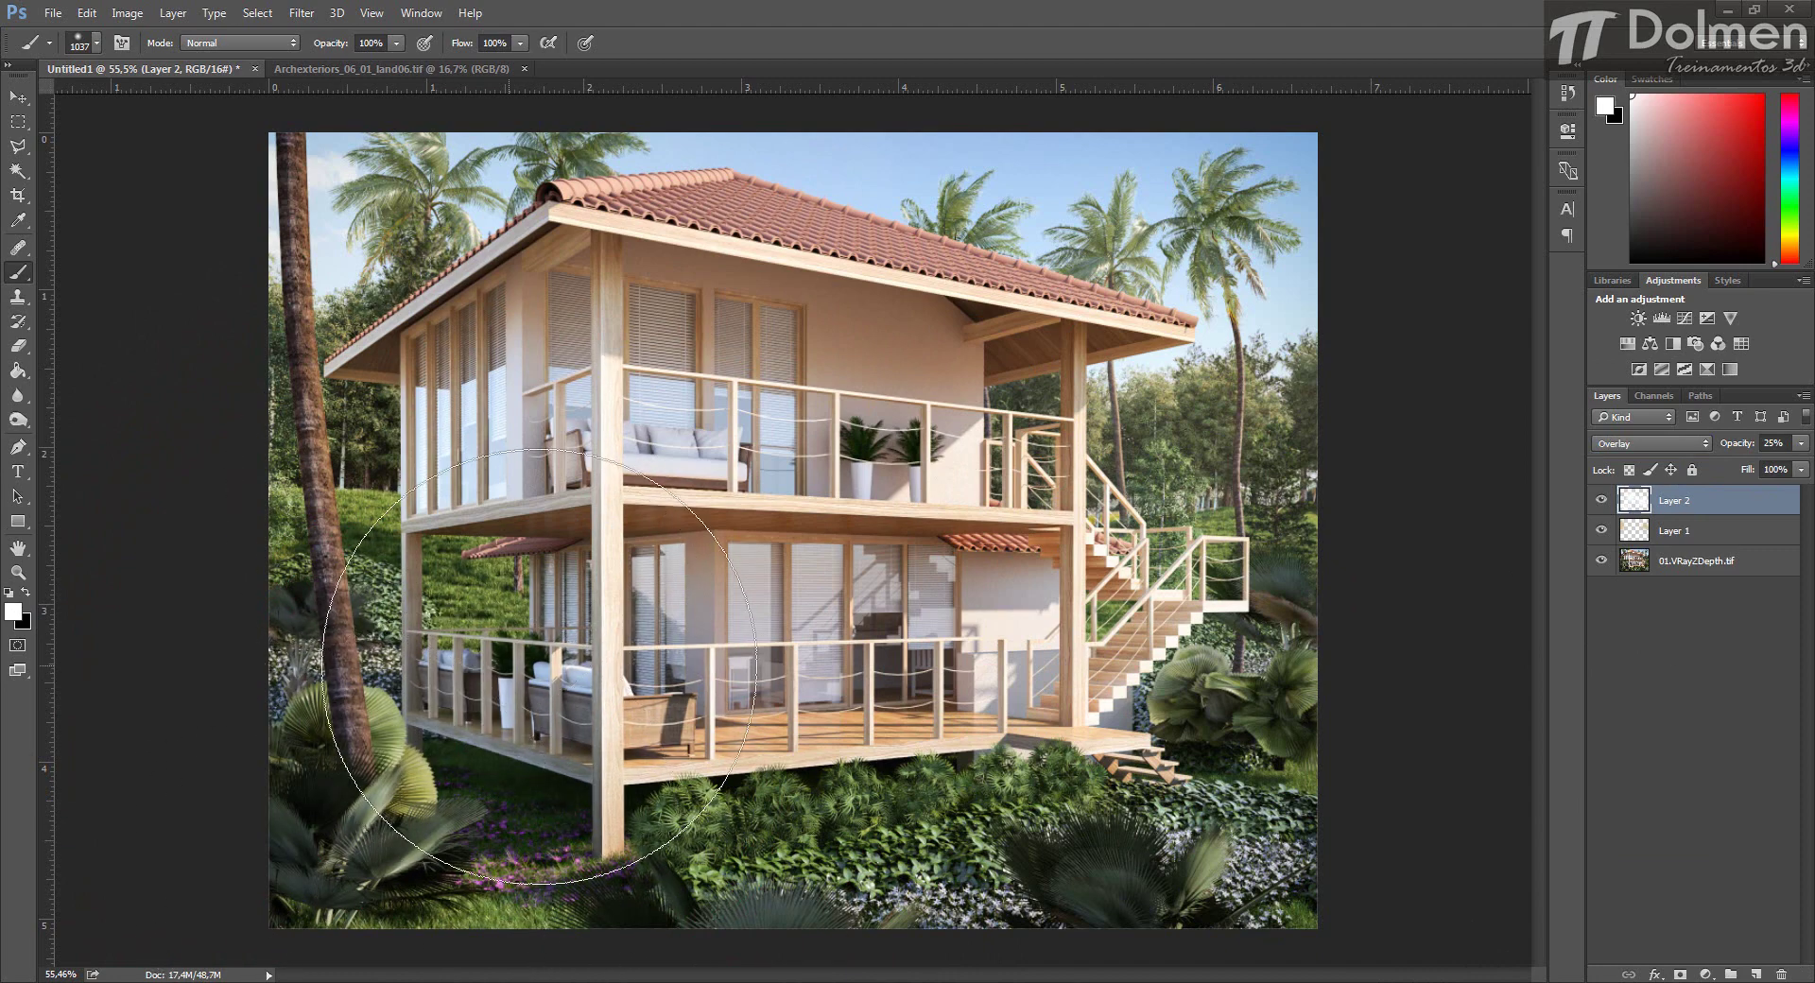
{"action": "left_click", "coordinate": [538, 676]}
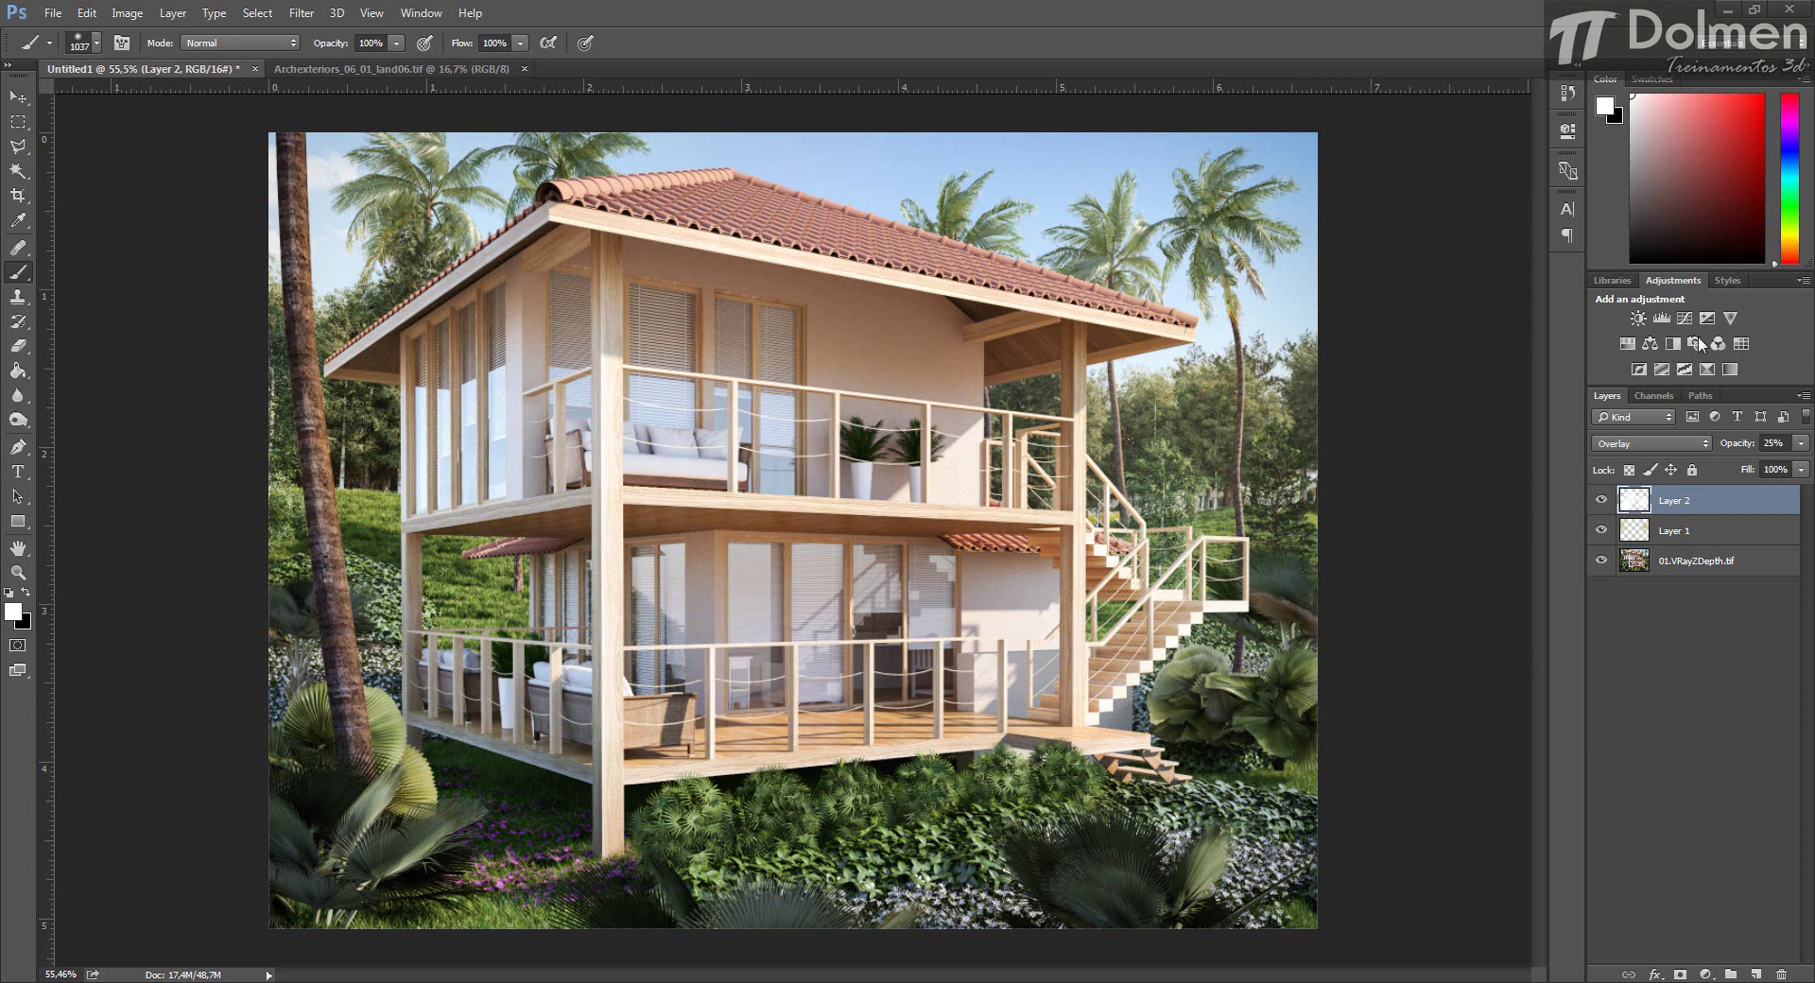
{"action": "left_click", "coordinate": [1800, 443]}
{"action": "left_click_drag", "start_coordinate": [1727, 467], "coordinate": [1722, 466]}
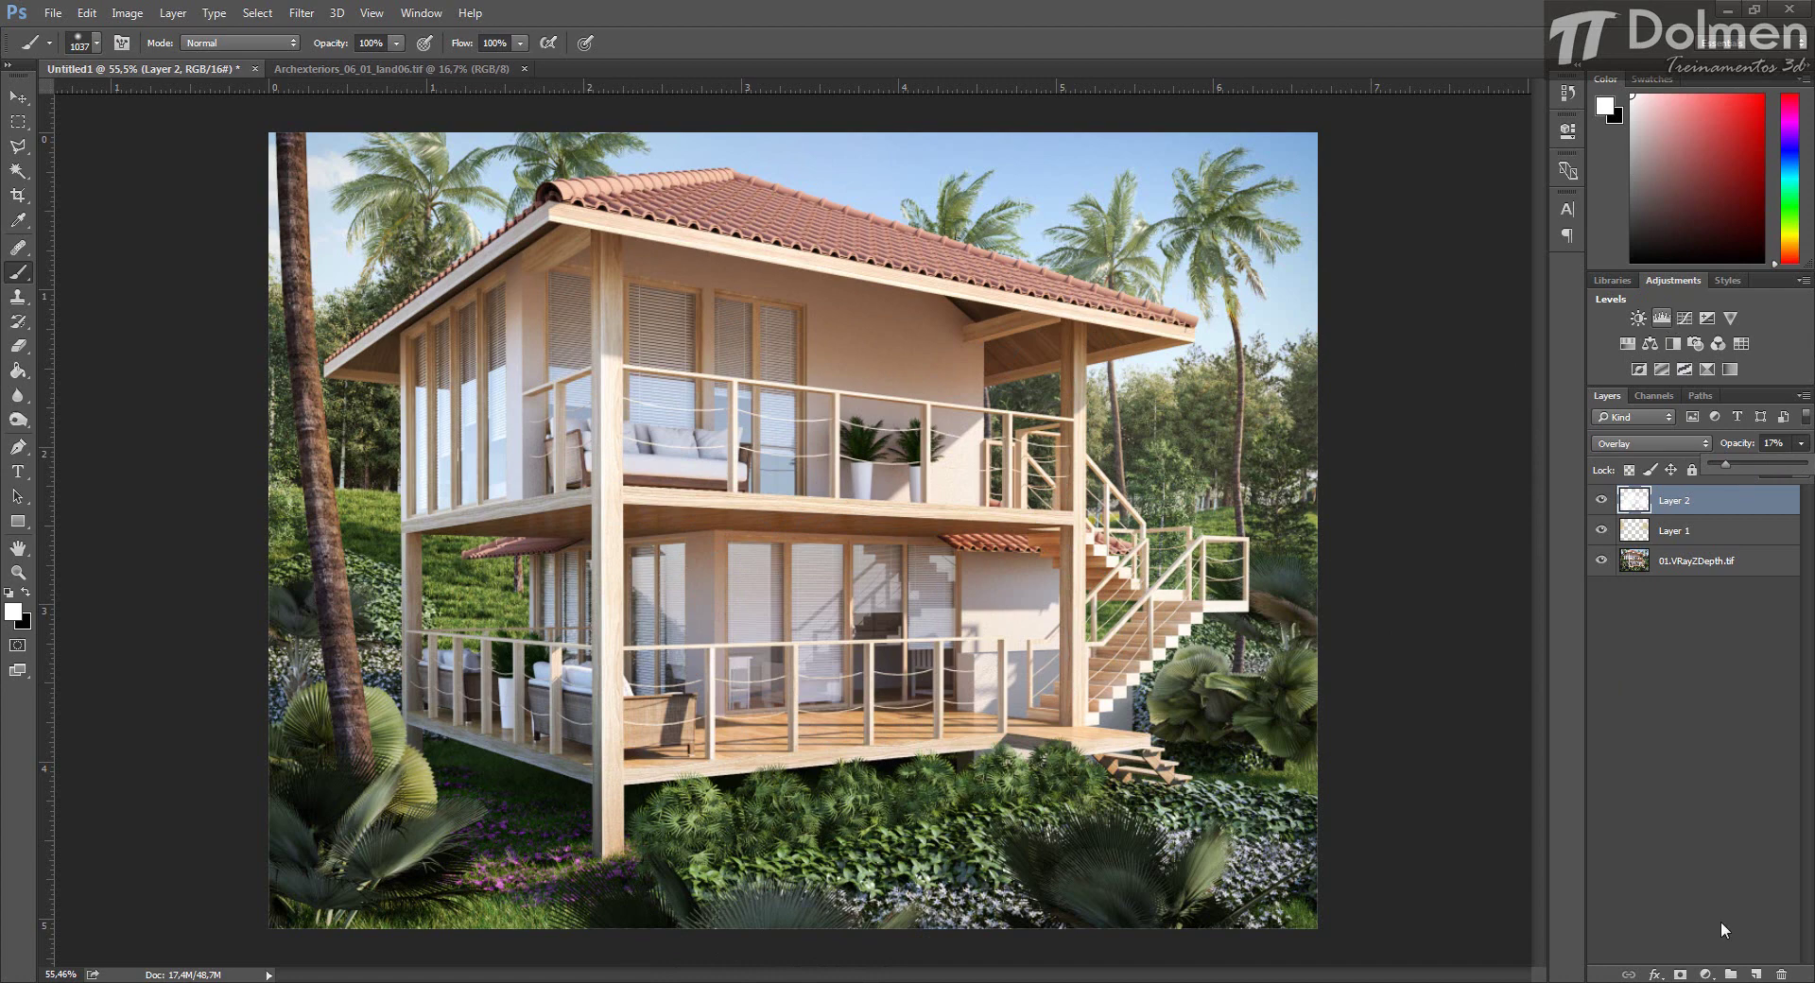
Create a third paint layer and darken the foreground foliage at the image's lower left with the 1037 px black brush.
{"action": "left_click", "coordinate": [1755, 974]}
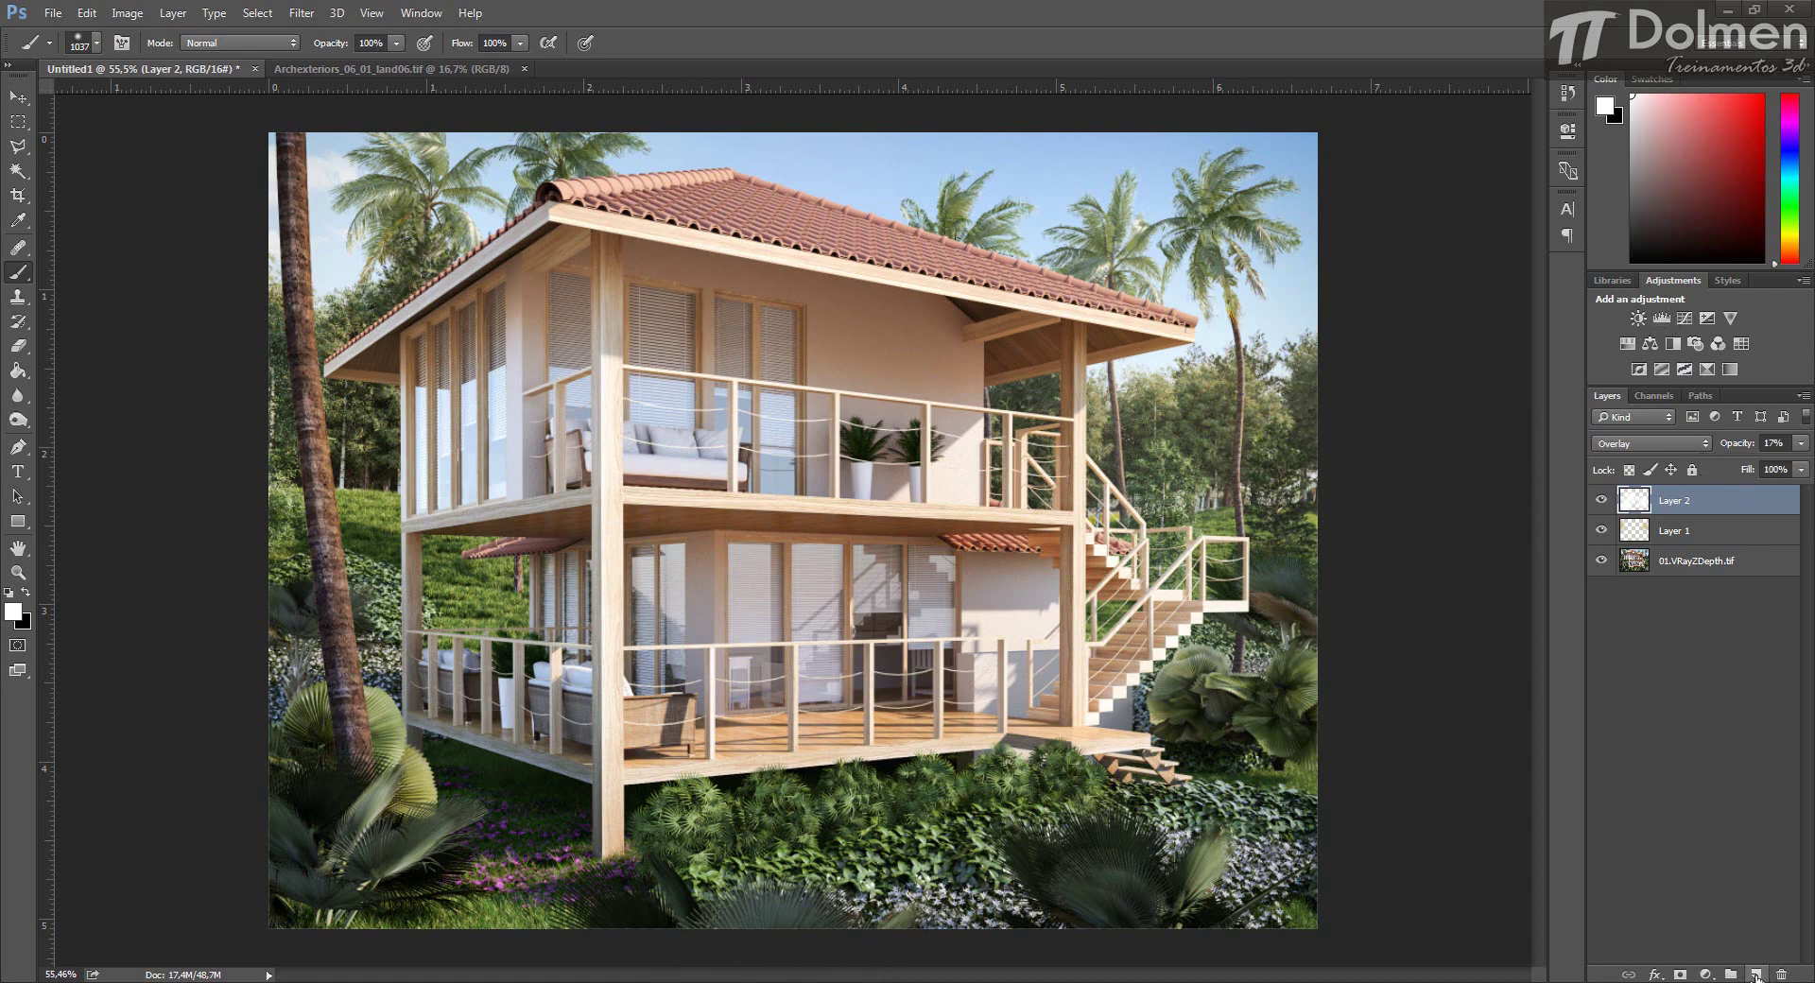
{"action": "left_click", "coordinate": [26, 593]}
{"action": "left_click", "coordinate": [365, 815]}
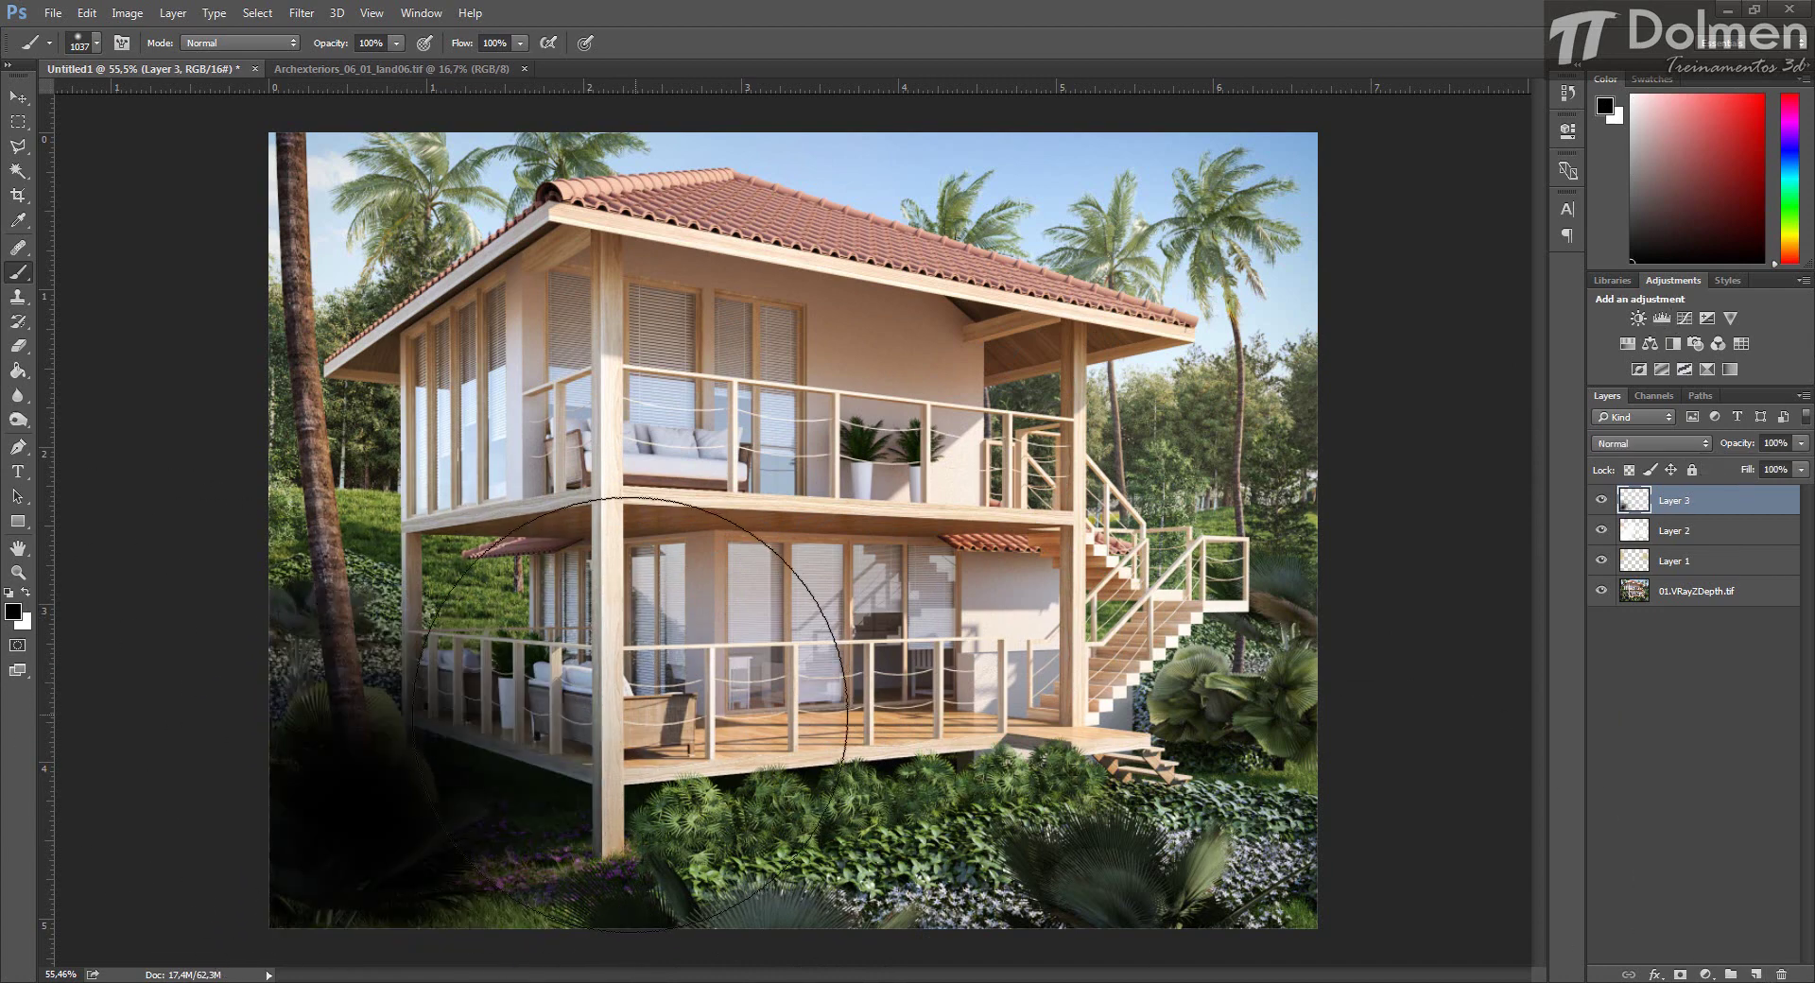
Blend the black foreground shading layer in Overlay mode and reduce its opacity to 15%.
{"action": "left_click", "coordinate": [1664, 435]}
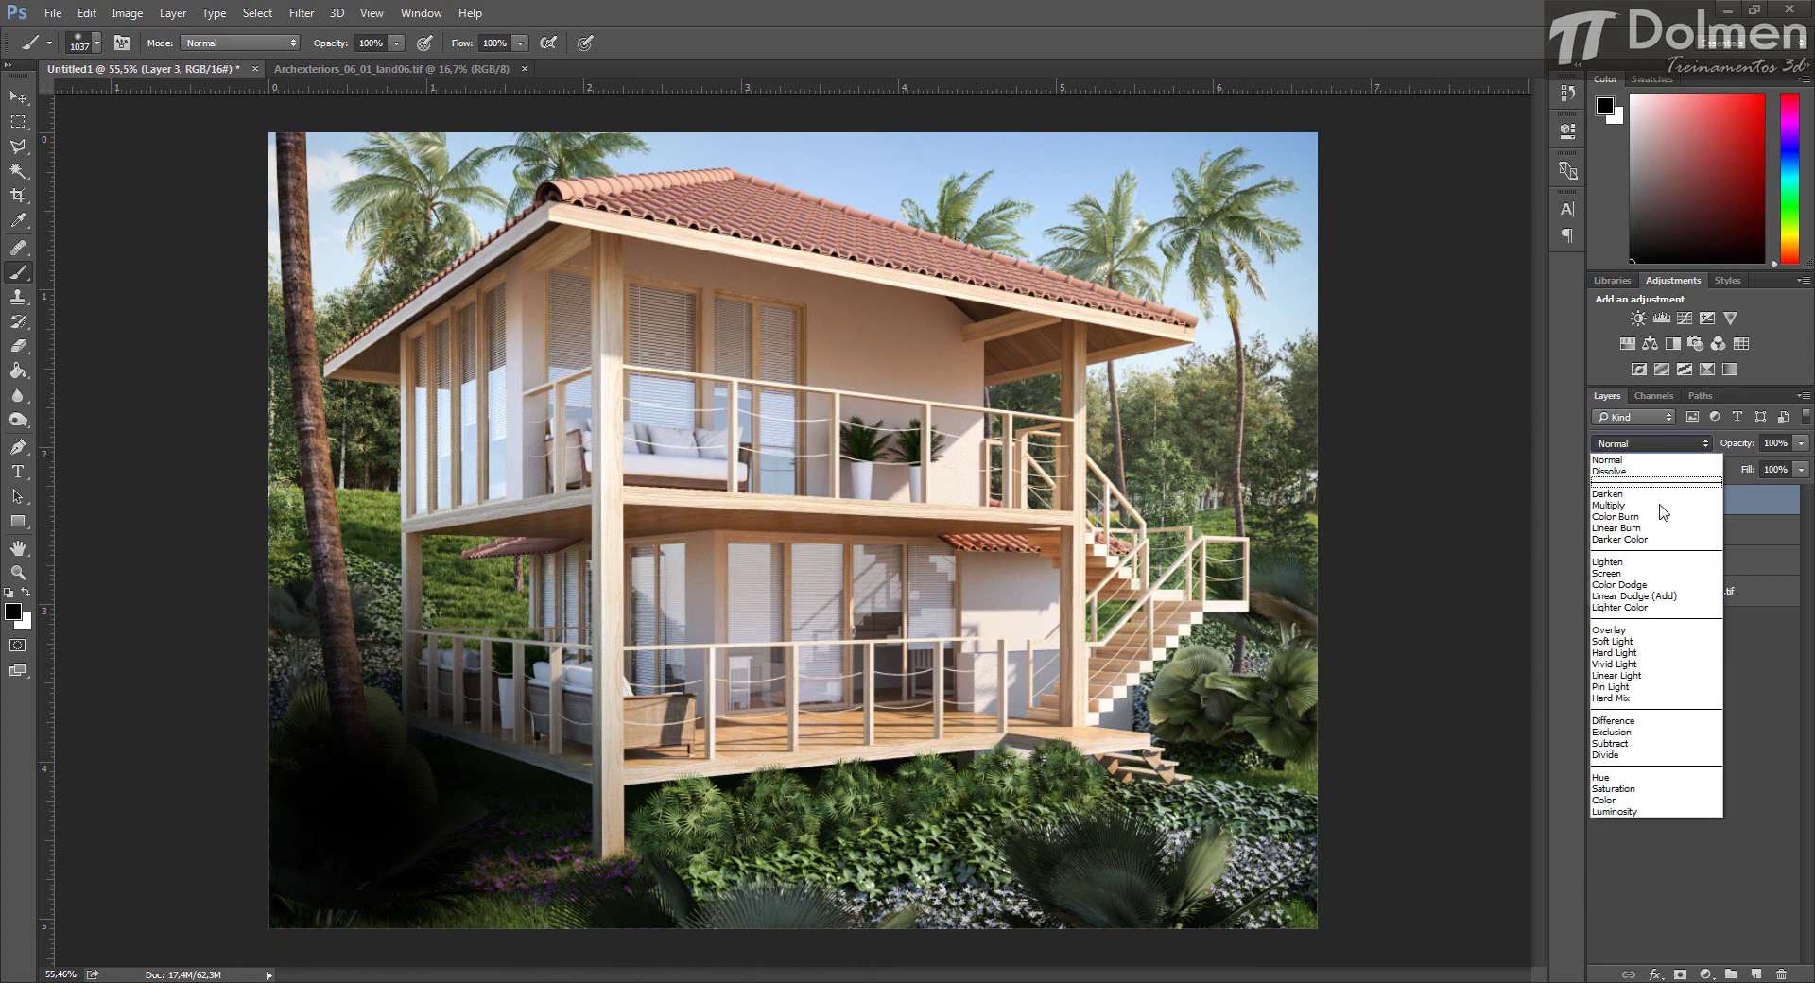
{"action": "left_click", "coordinate": [1619, 626]}
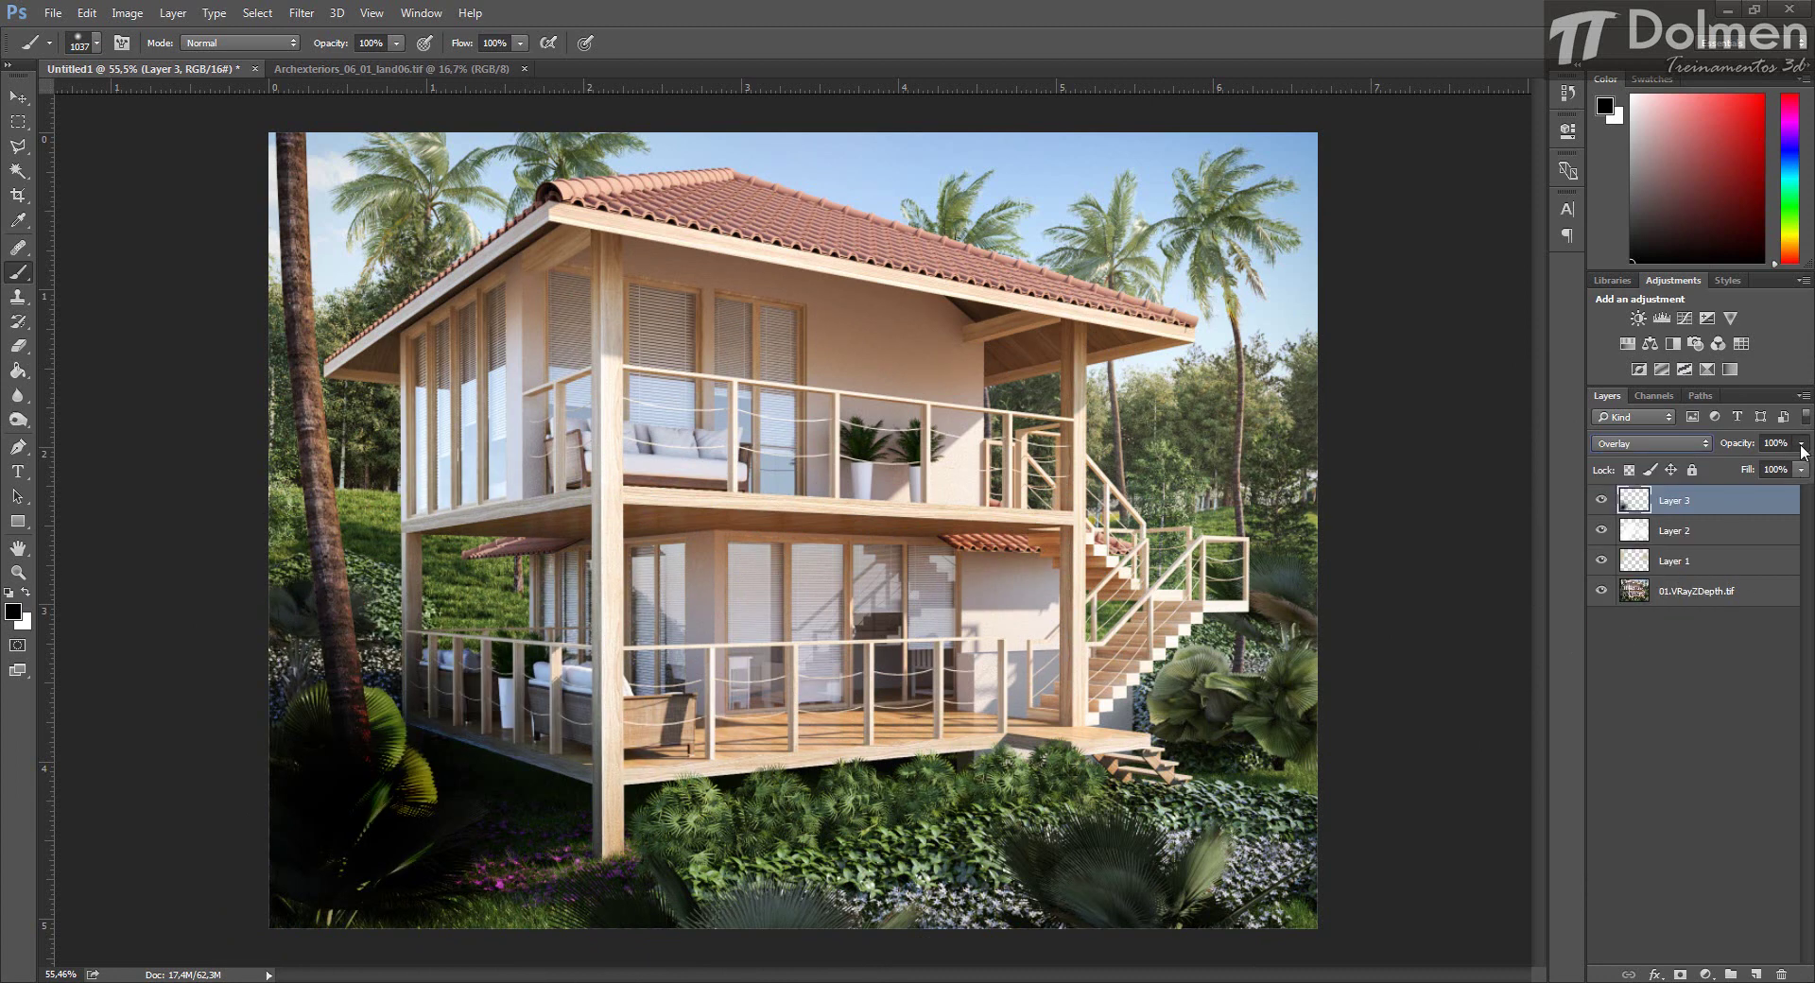
{"action": "left_click_drag", "start_coordinate": [1800, 443], "coordinate": [1721, 461]}
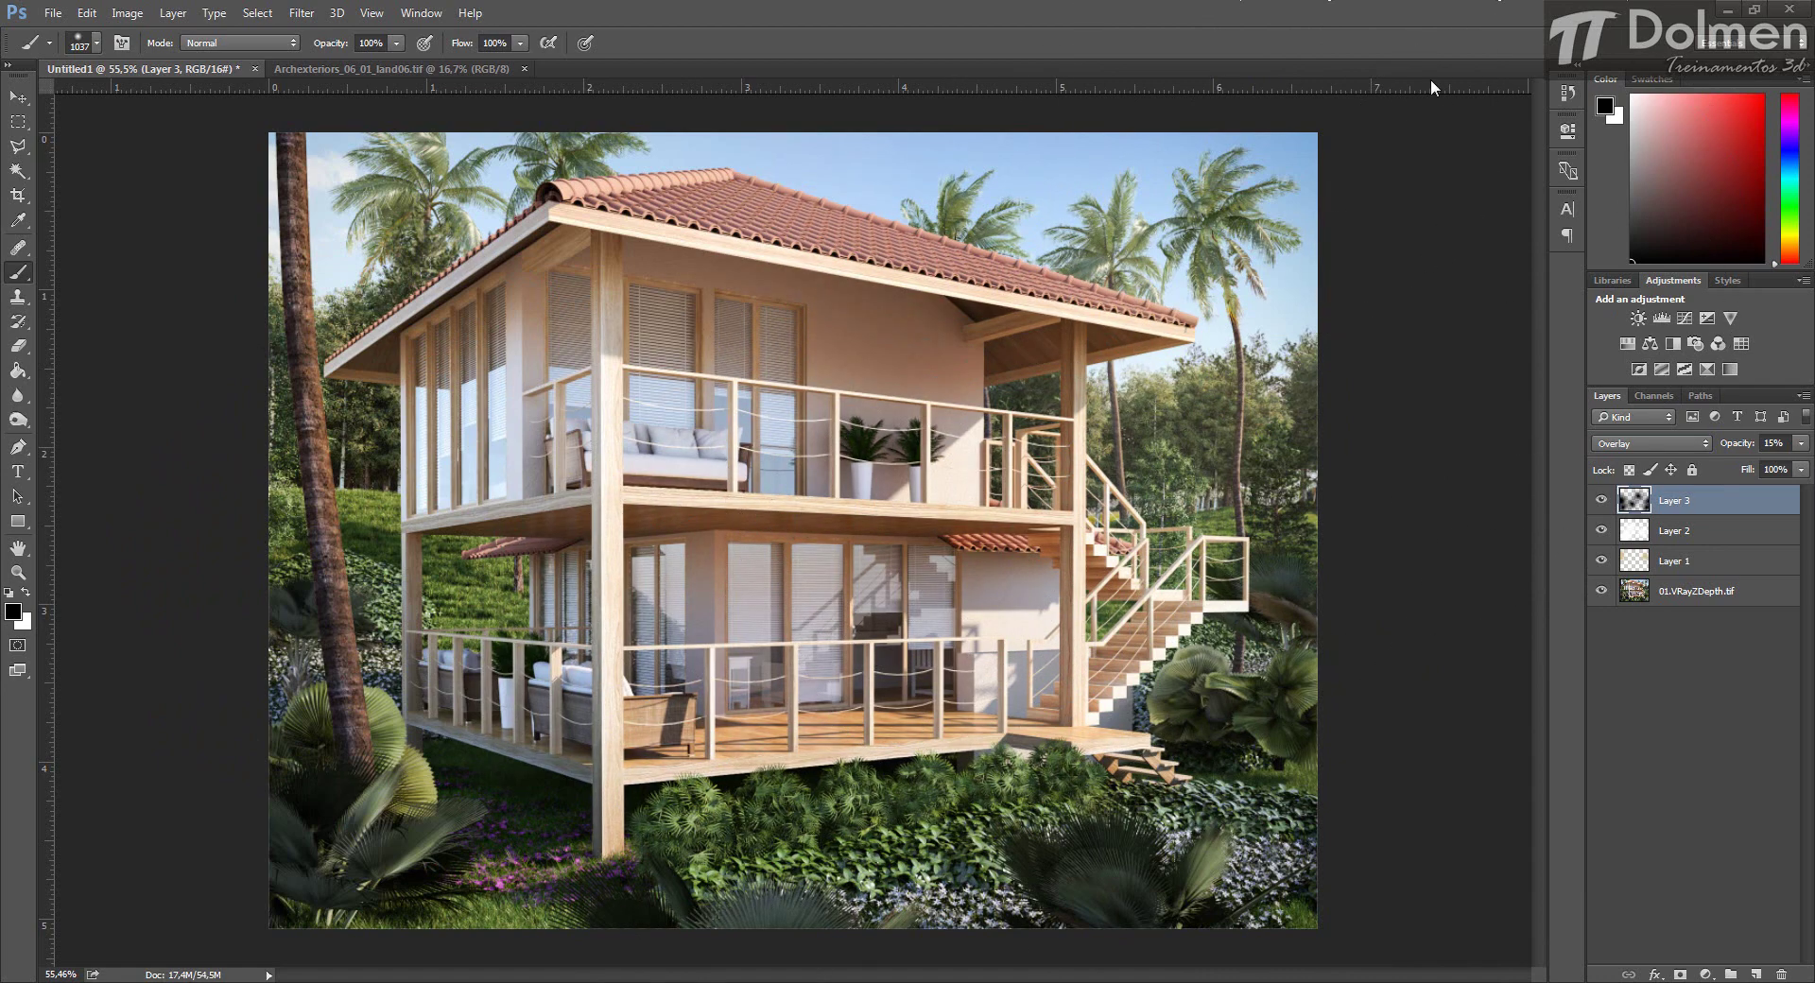
Merge the three paint layers into one and set the merged layer's blend mode to Overlay.
{"action": "left_click", "coordinate": [1675, 561], "text": "shift"}
{"action": "right_click", "coordinate": [1683, 507]}
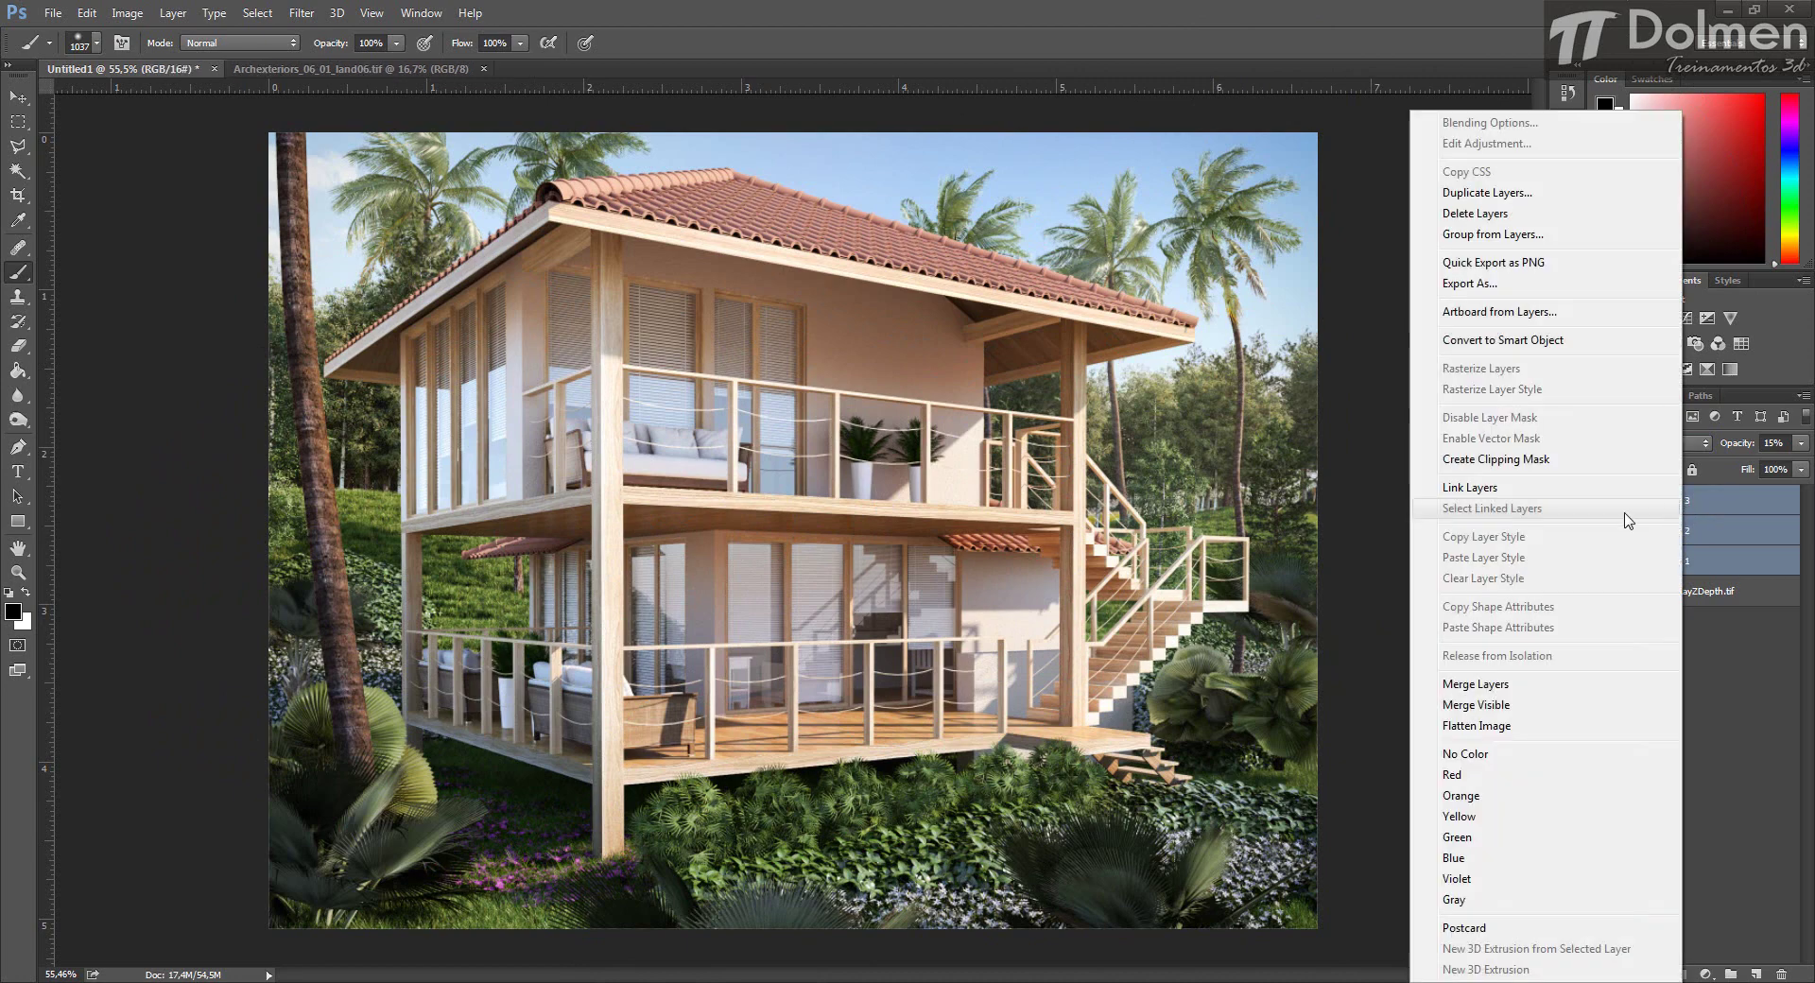
{"action": "left_click", "coordinate": [1532, 689]}
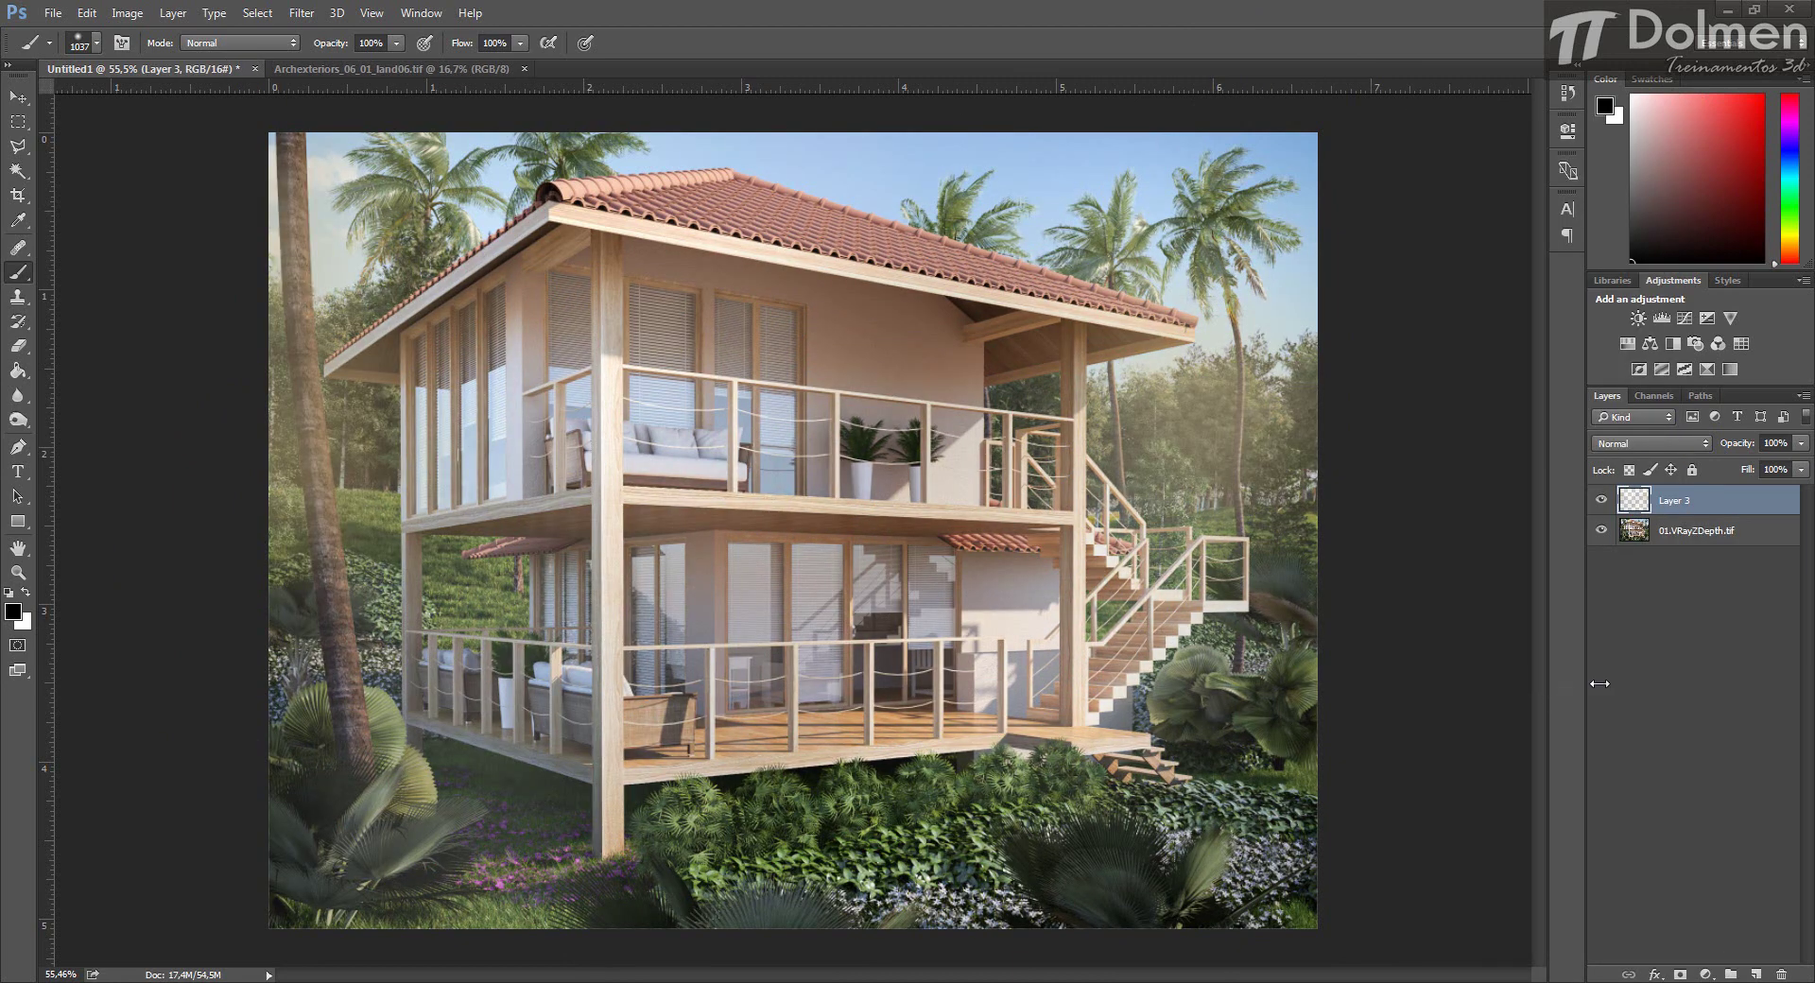
{"action": "left_click", "coordinate": [1650, 443]}
{"action": "left_click", "coordinate": [1632, 635]}
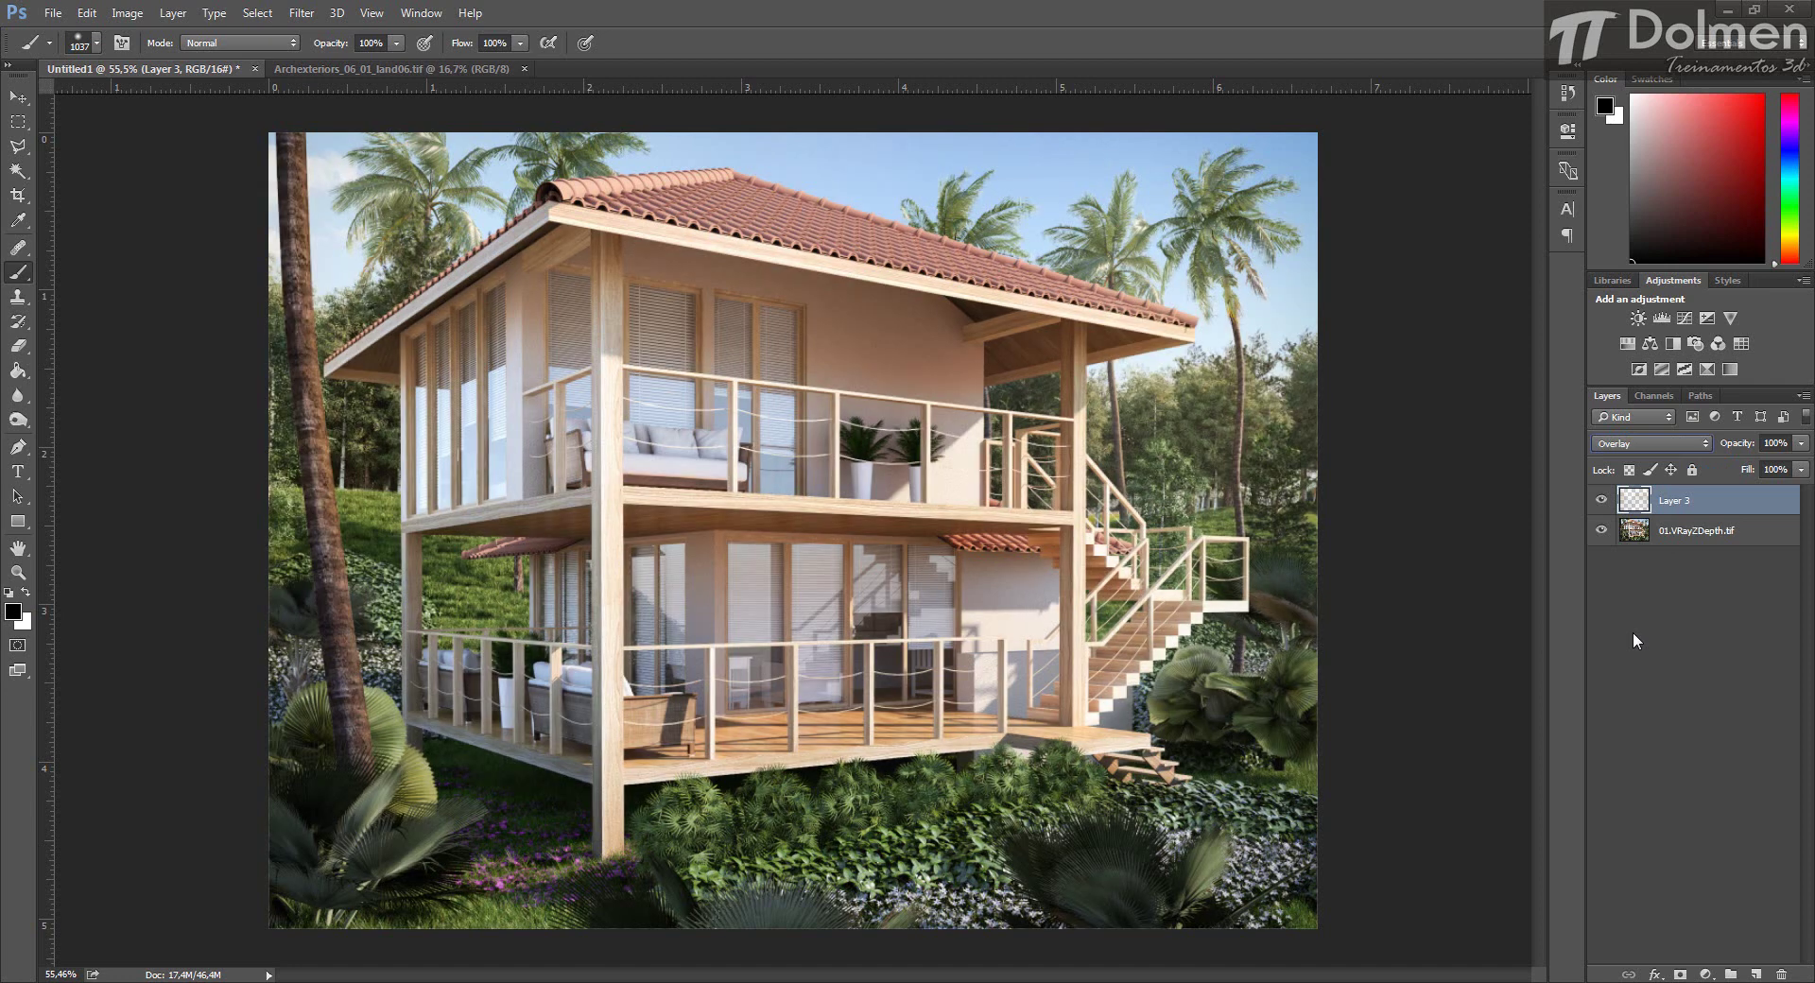
Compare the render with and without the merged light and shadow layer.
{"action": "left_click", "coordinate": [1599, 501]}
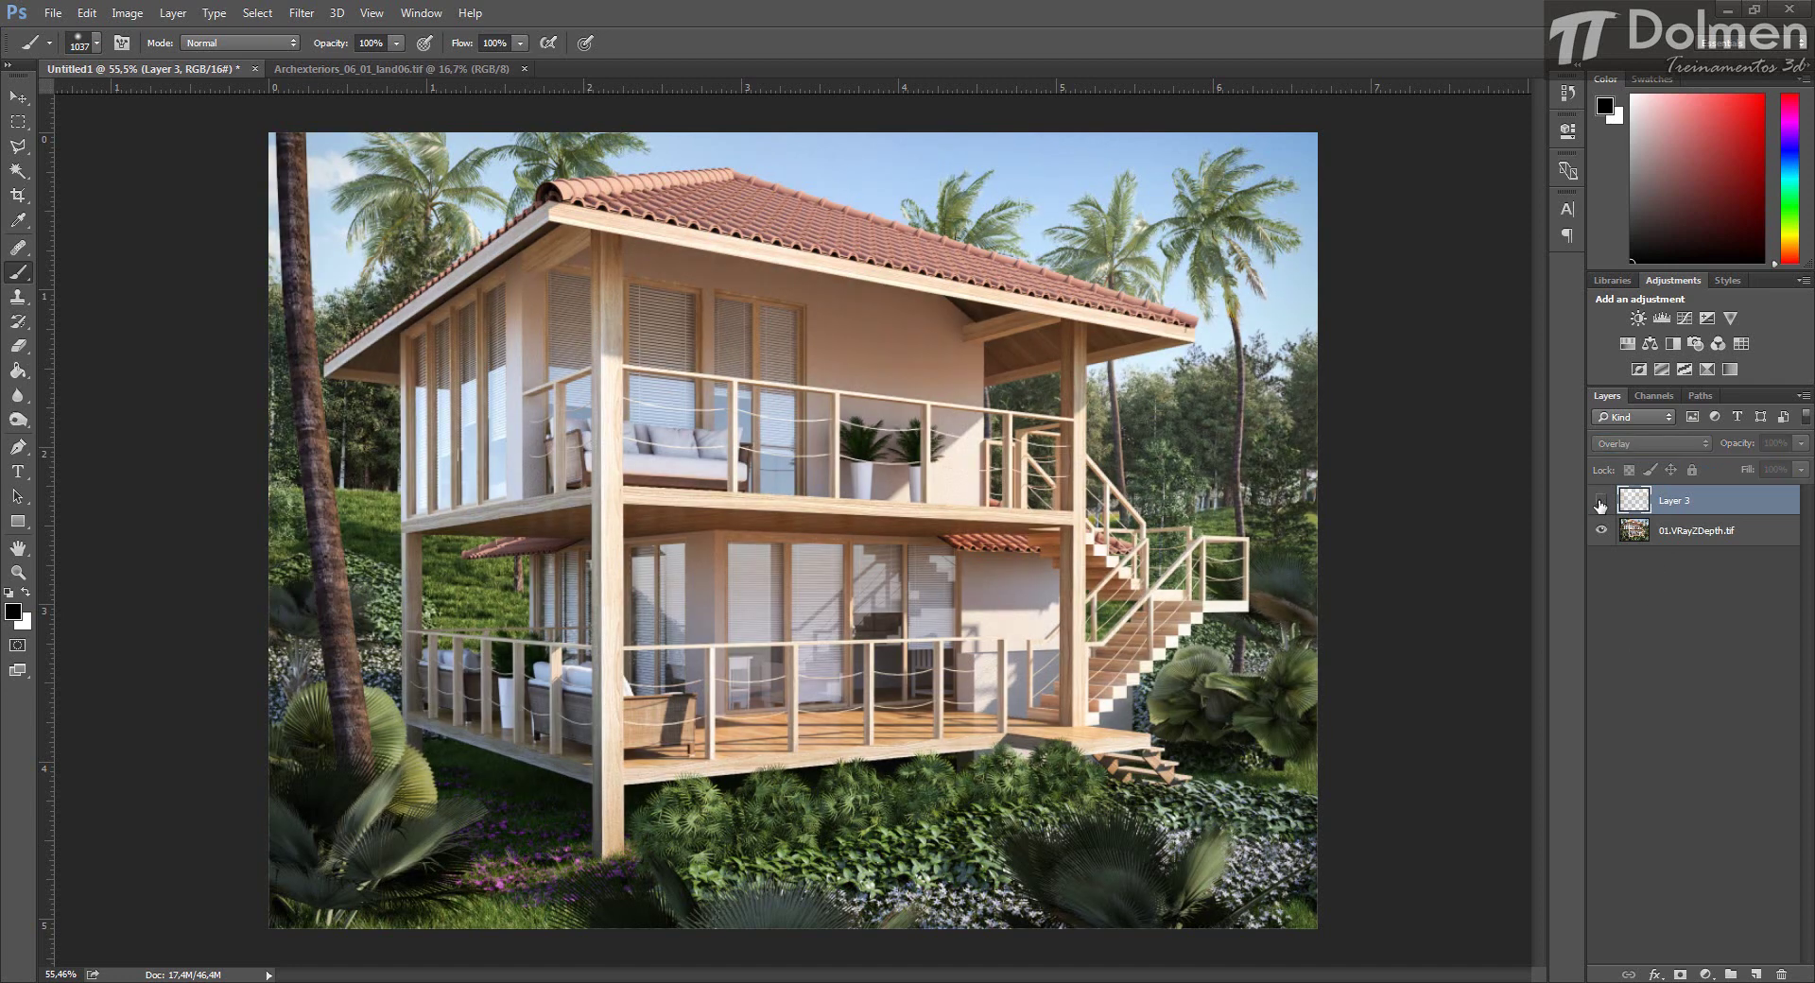
{"action": "left_click", "coordinate": [1599, 501]}
{"action": "left_click", "coordinate": [1600, 501]}
{"action": "left_click", "coordinate": [1599, 501]}
{"action": "left_click", "coordinate": [1599, 501]}
{"action": "left_click", "coordinate": [1599, 501]}
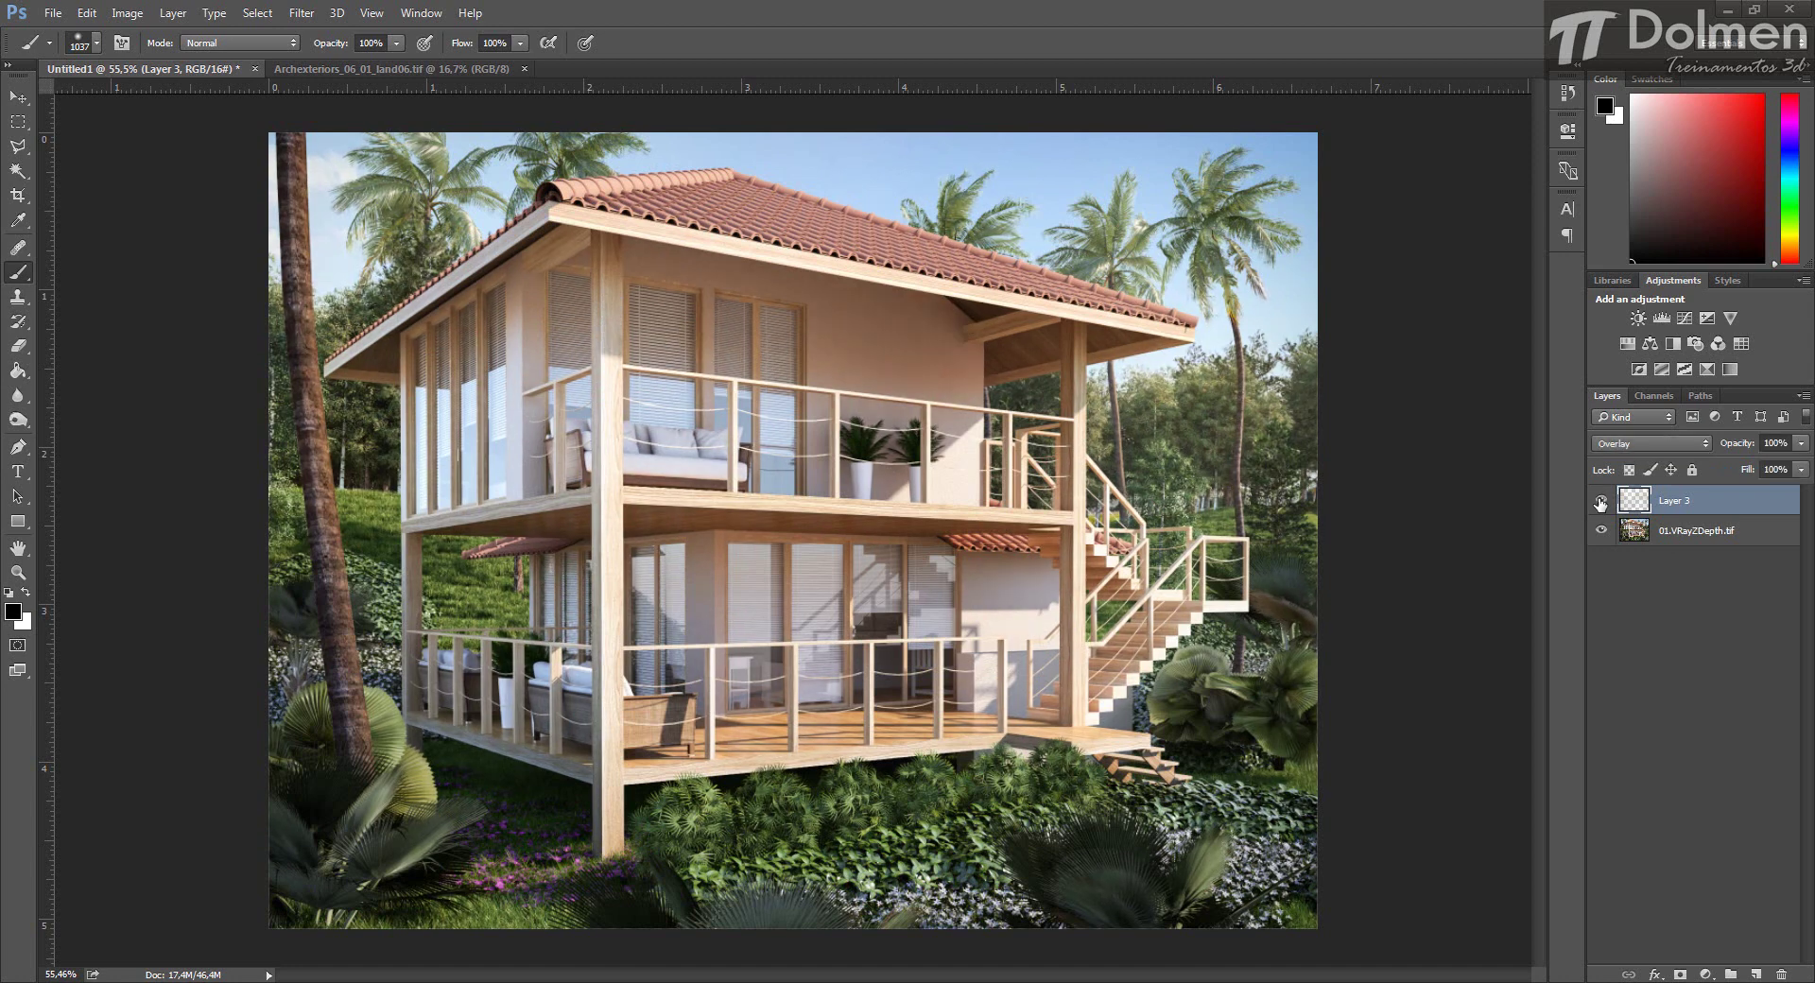
{"action": "left_click", "coordinate": [1600, 501]}
{"action": "left_click", "coordinate": [1600, 501]}
{"action": "left_click", "coordinate": [1600, 501]}
{"action": "left_click", "coordinate": [1599, 501]}
Reduce the merged paint layer's opacity to 64% and merge it down onto the render layer.
{"action": "left_click", "coordinate": [1801, 442]}
{"action": "left_click_drag", "start_coordinate": [1756, 467], "coordinate": [1766, 463]}
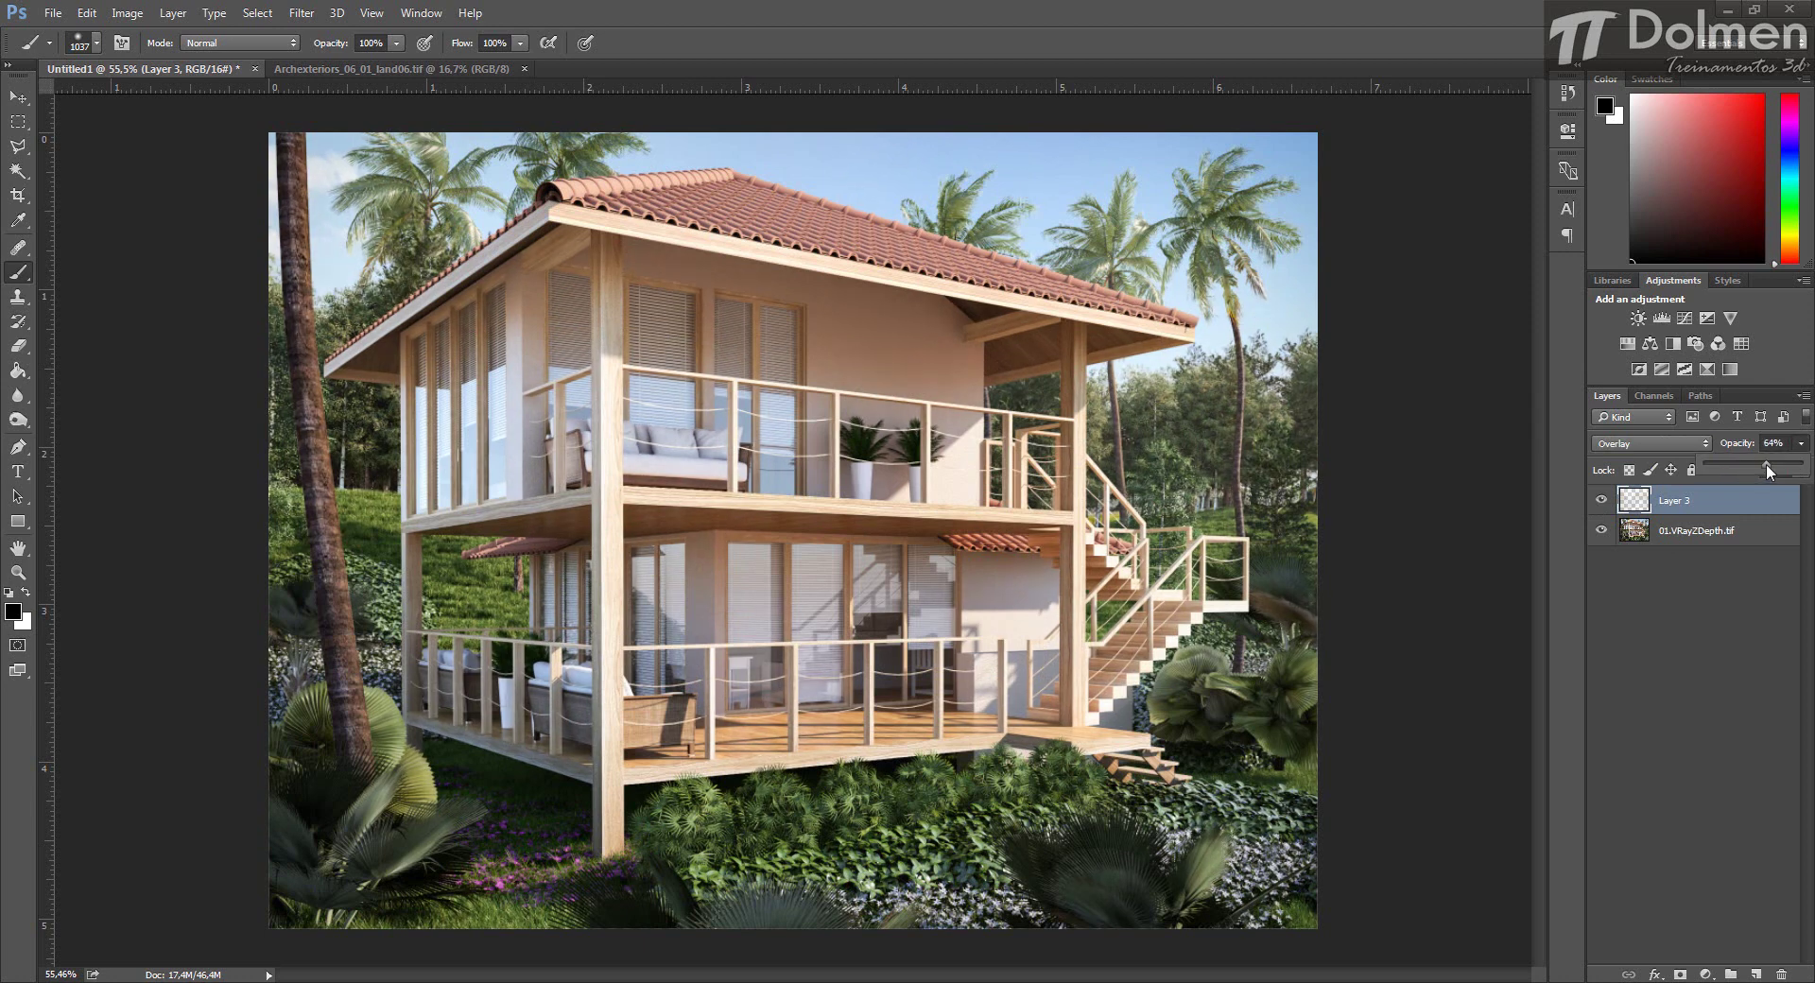
{"action": "left_click", "coordinate": [1602, 501]}
{"action": "left_click", "coordinate": [1602, 501]}
{"action": "left_click", "coordinate": [1601, 501]}
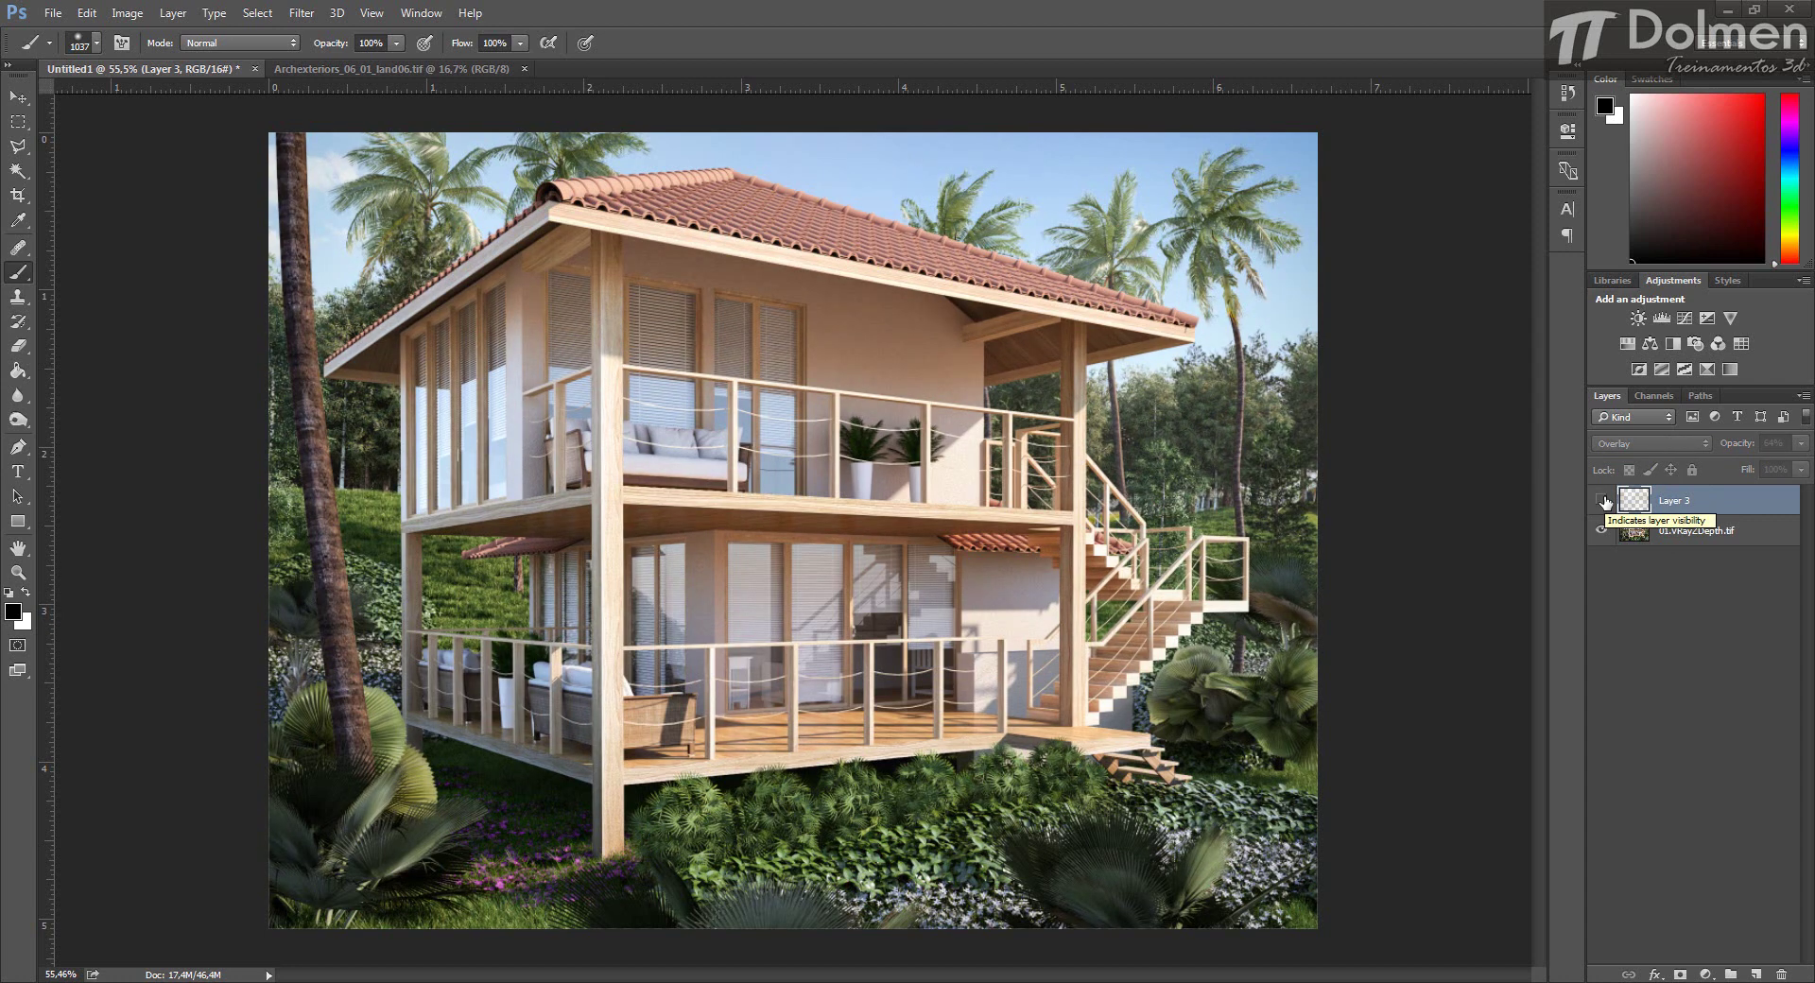
{"action": "left_click", "coordinate": [1601, 501]}
{"action": "right_click", "coordinate": [1711, 508]}
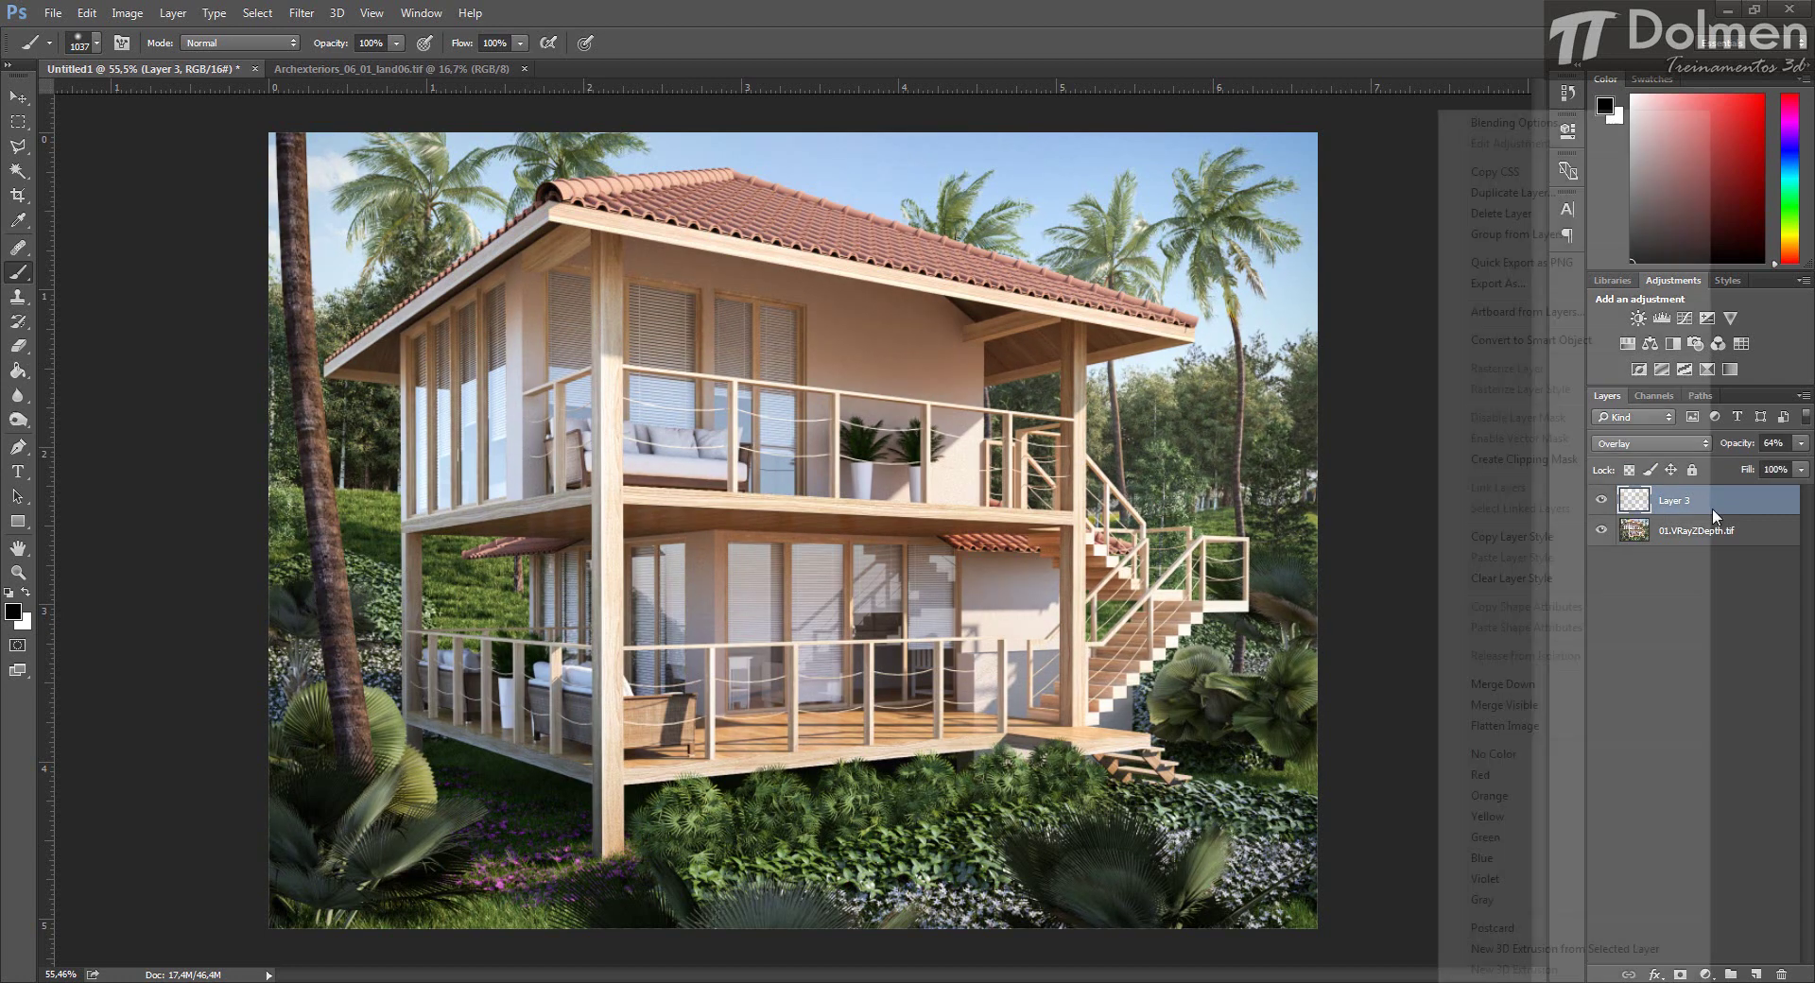
{"action": "left_click", "coordinate": [1573, 690]}
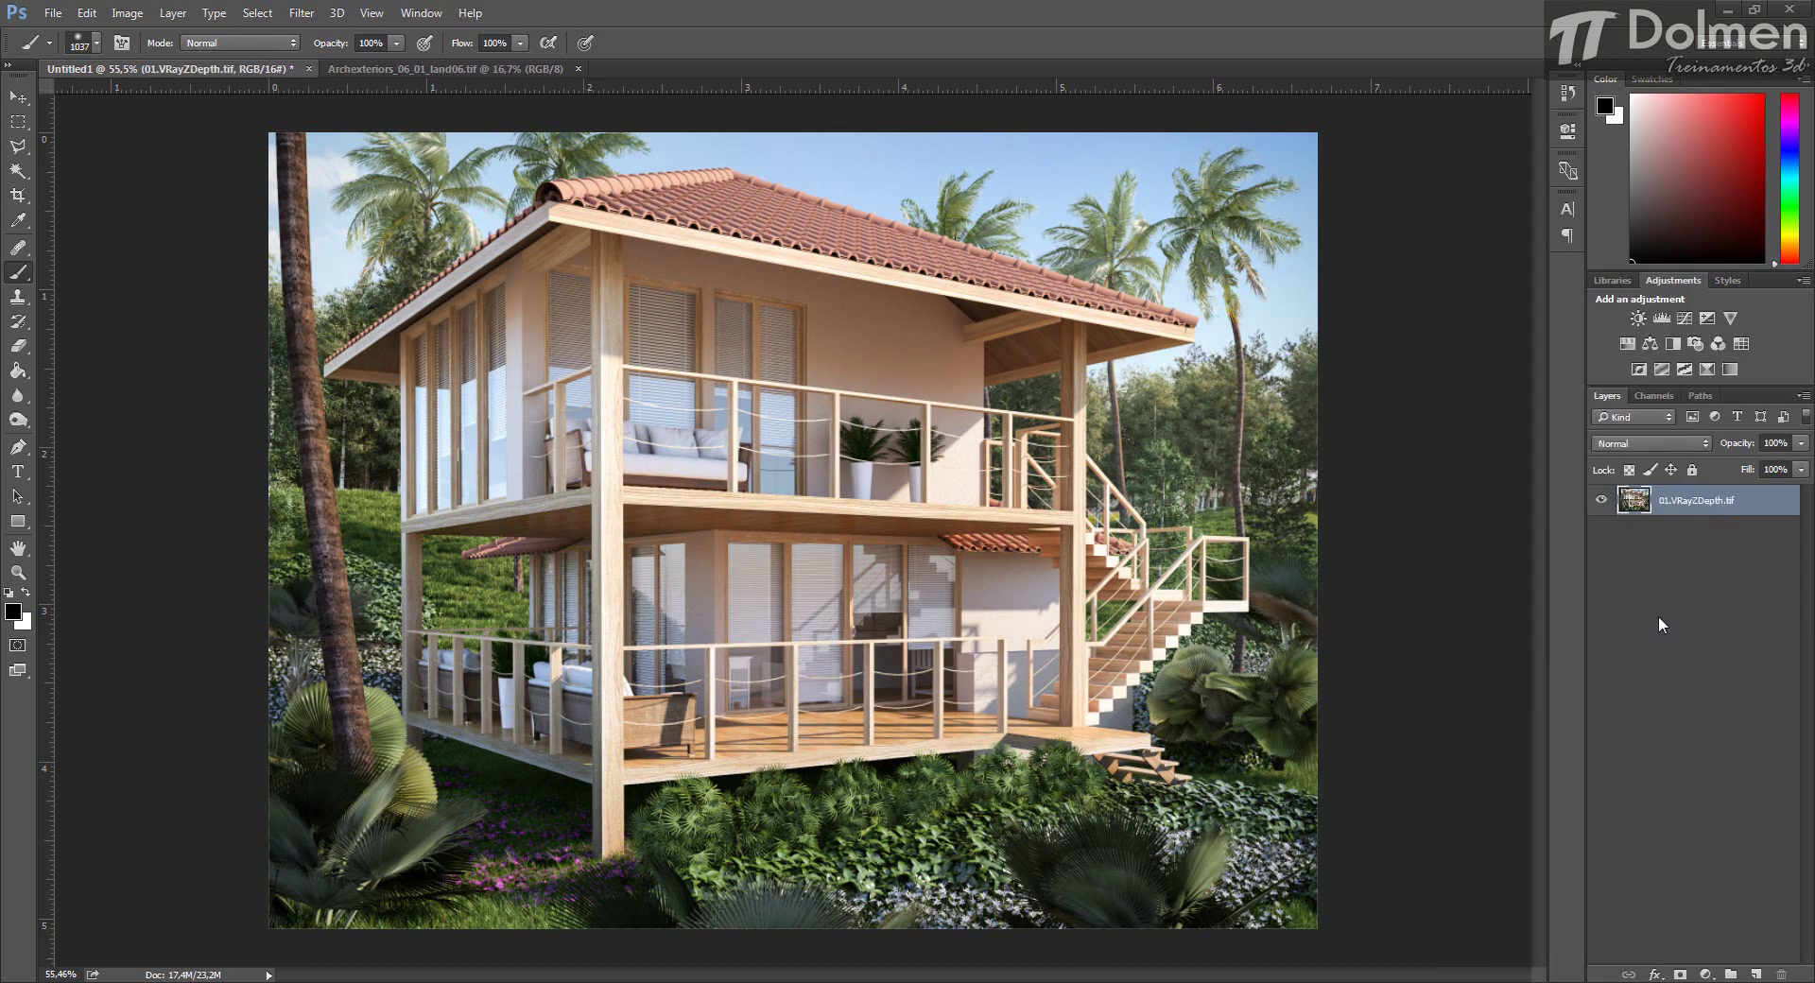
Review the document's edit history from its opening state to the latest merge.
{"action": "left_click", "coordinate": [1565, 94]}
{"action": "left_click_drag", "start_coordinate": [1539, 146], "coordinate": [1546, 99]}
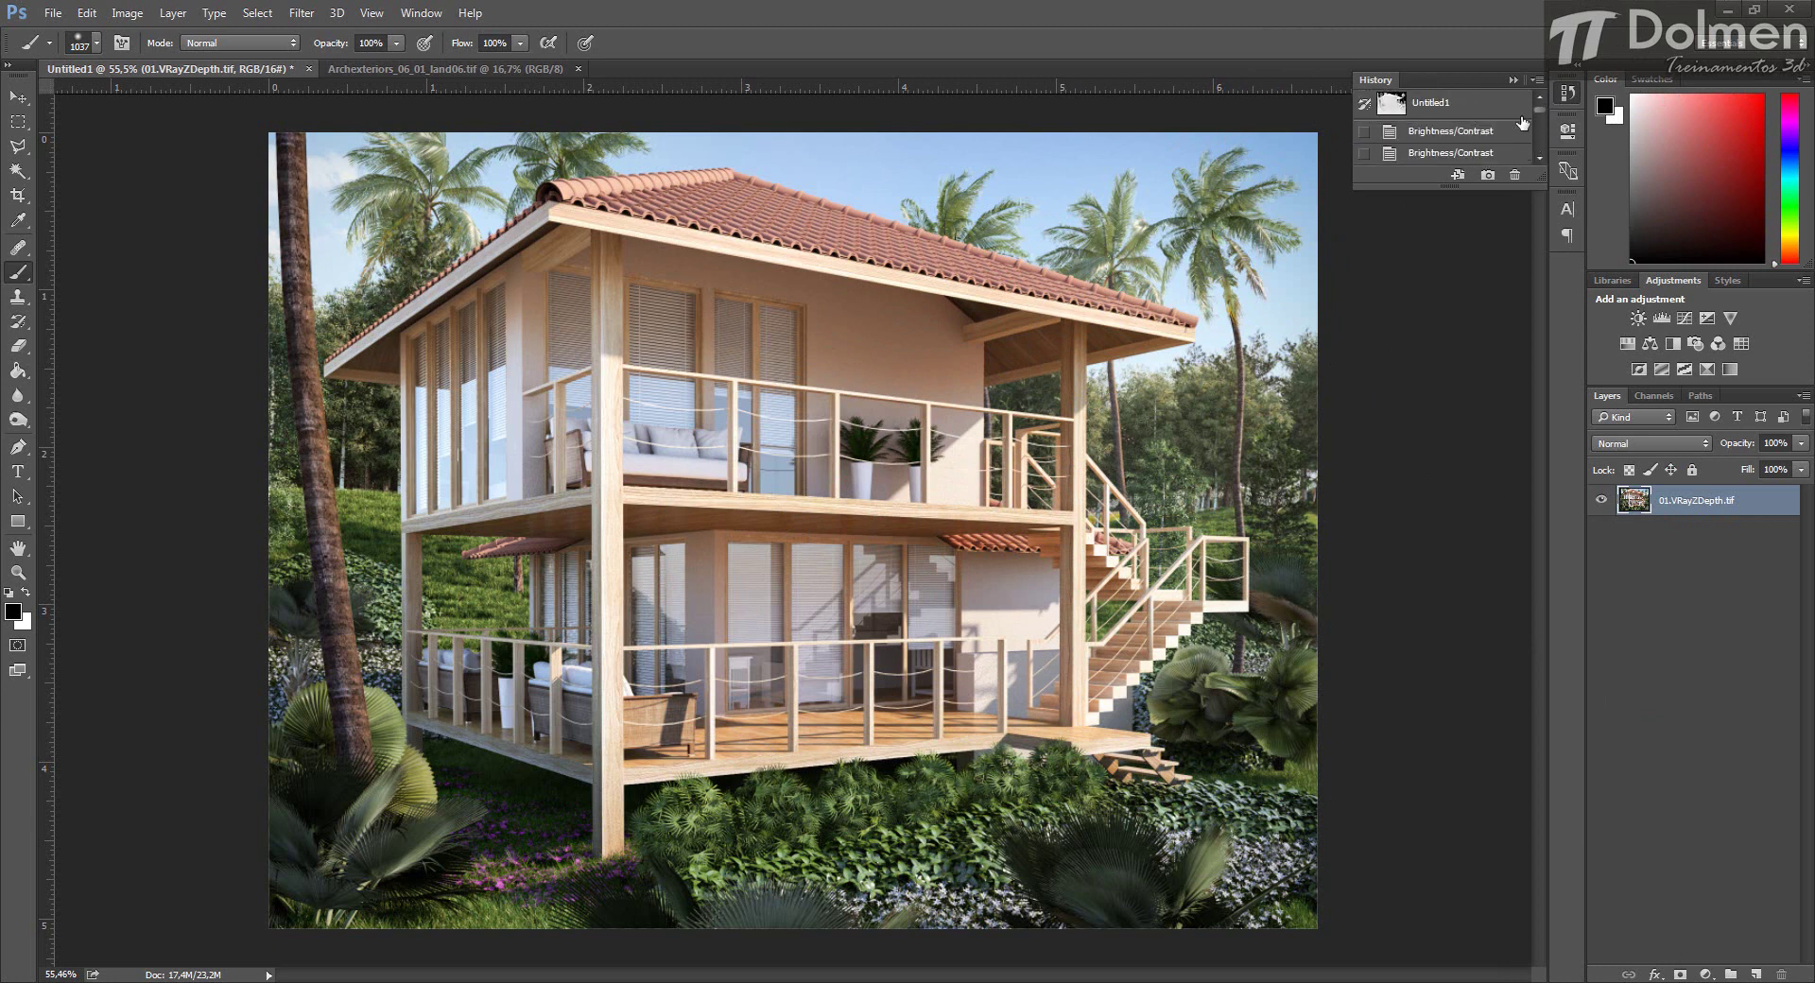
{"action": "left_click_drag", "start_coordinate": [1540, 109], "coordinate": [1537, 157]}
{"action": "left_click", "coordinate": [1665, 588]}
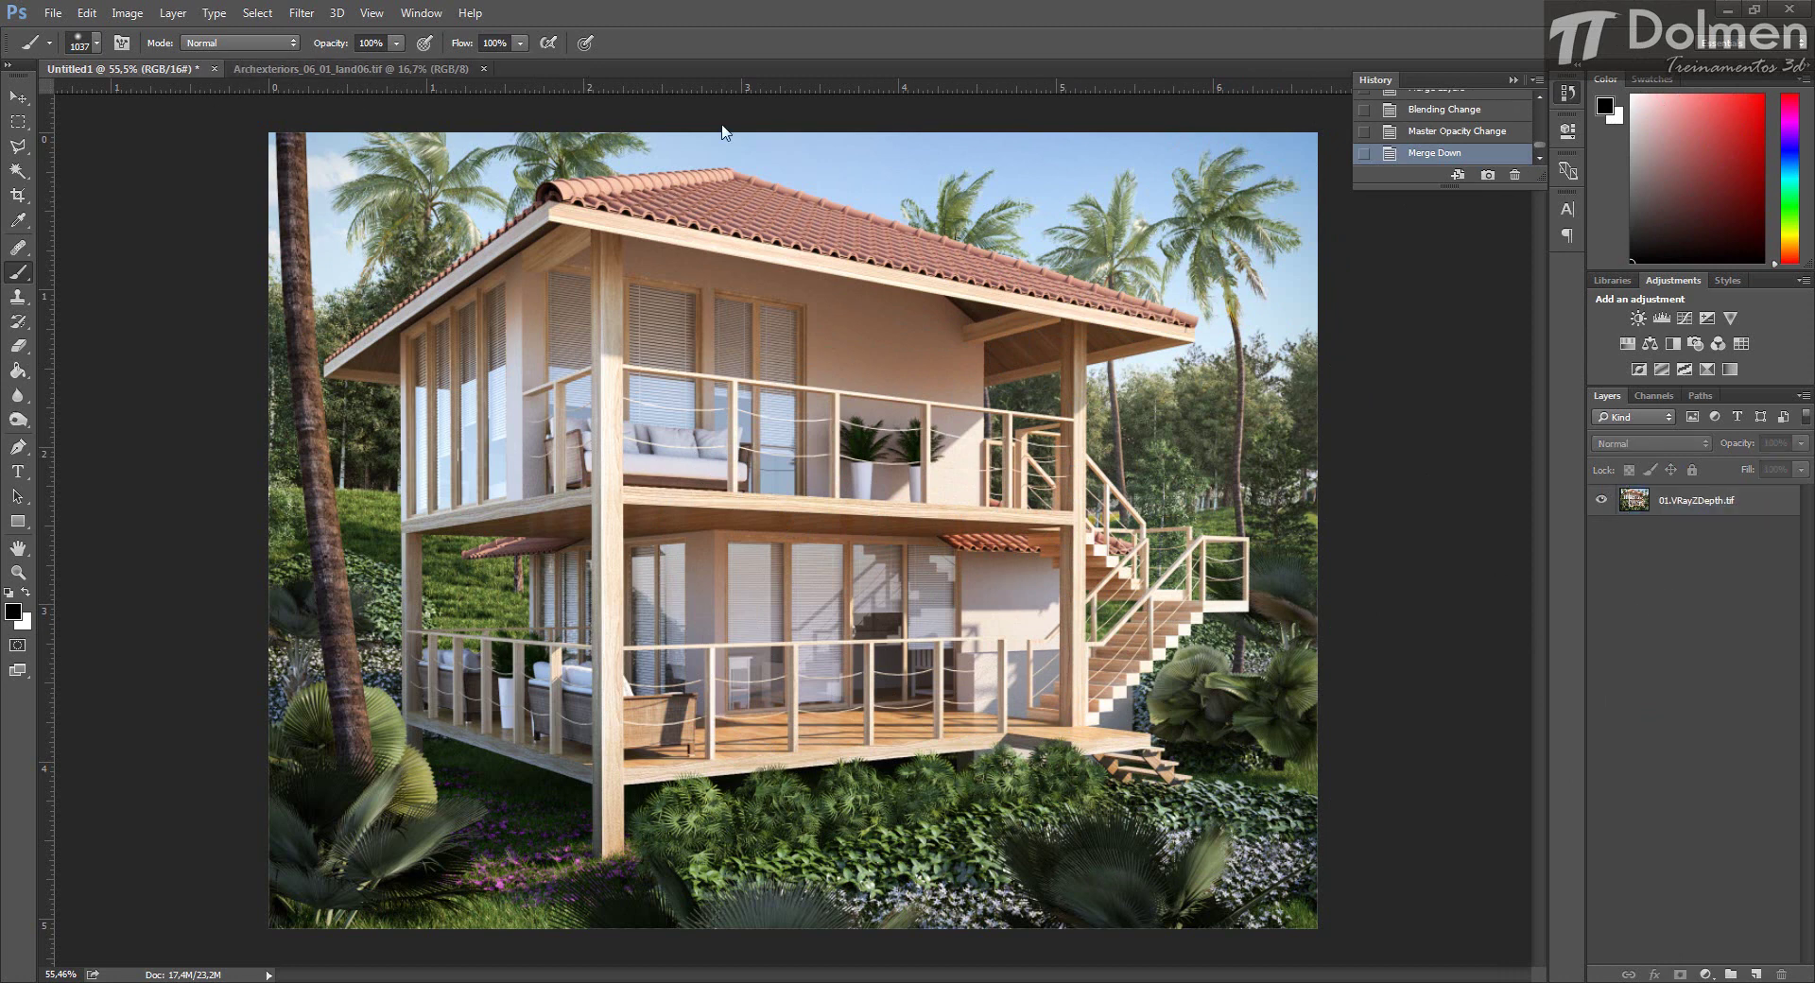
{"action": "left_click", "coordinate": [1515, 83]}
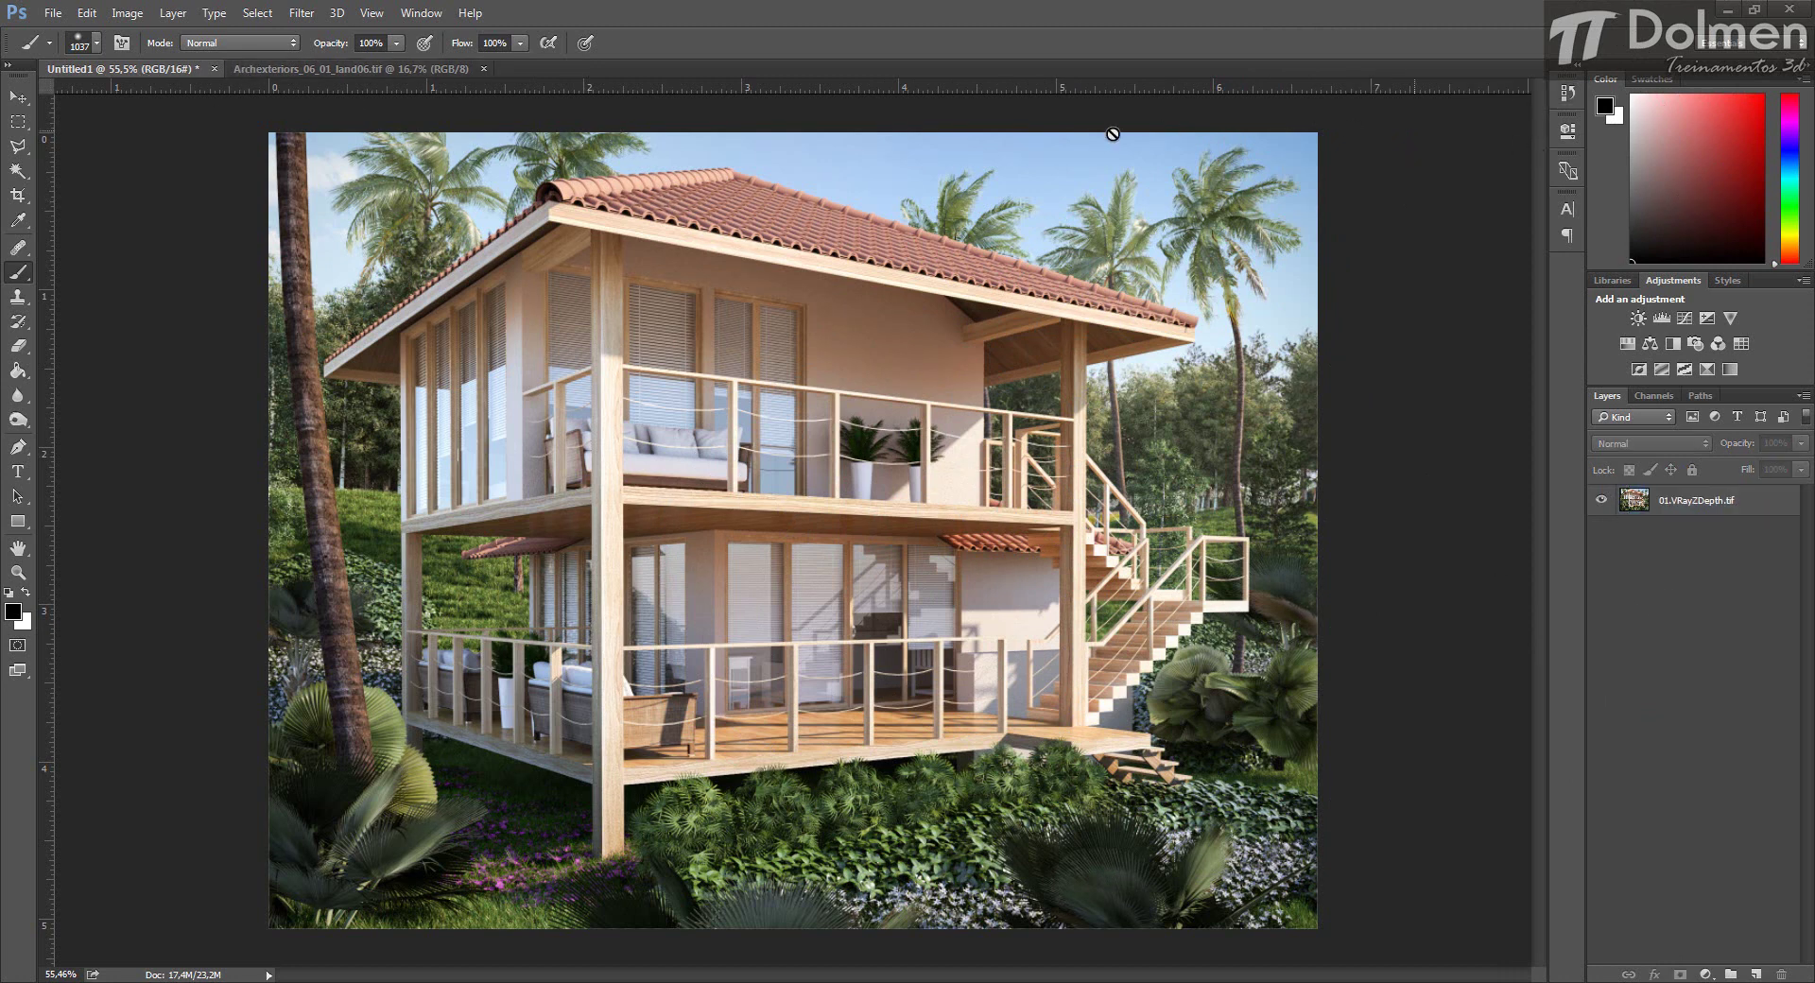
Save the finished render as a JPEG file named 00 in the Banusson folder.
{"action": "left_click", "coordinate": [54, 13]}
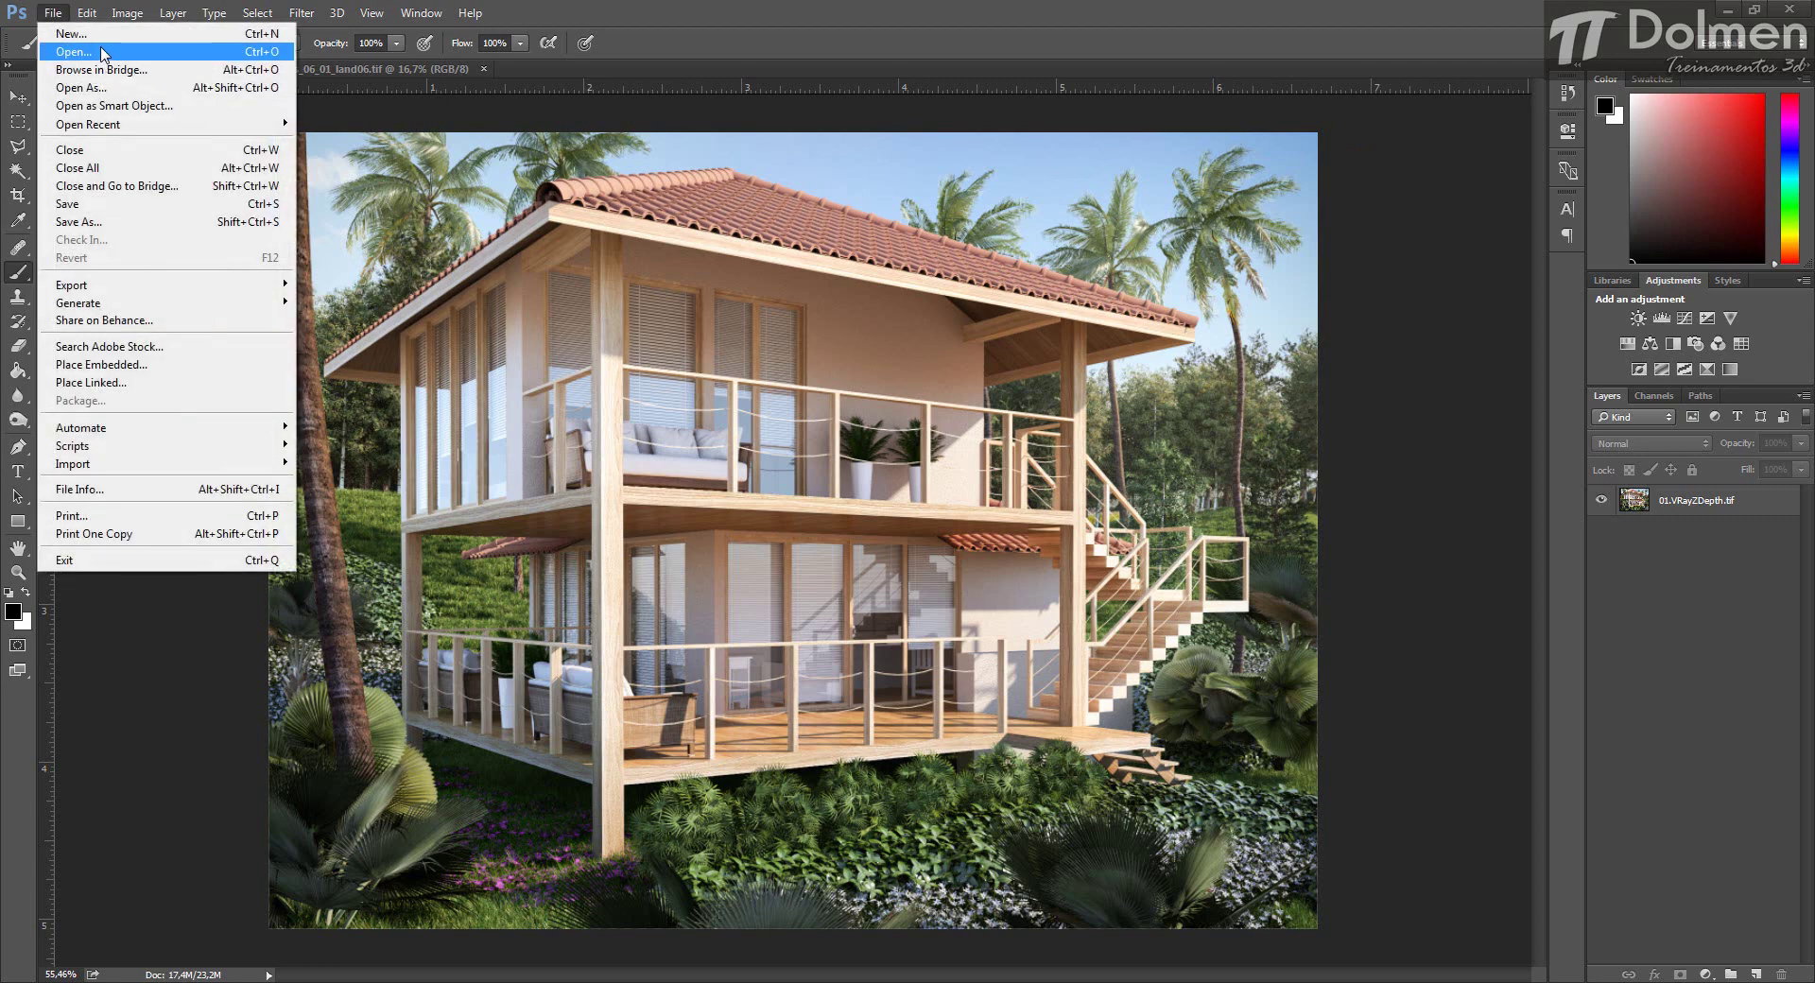
{"action": "left_click", "coordinate": [128, 226]}
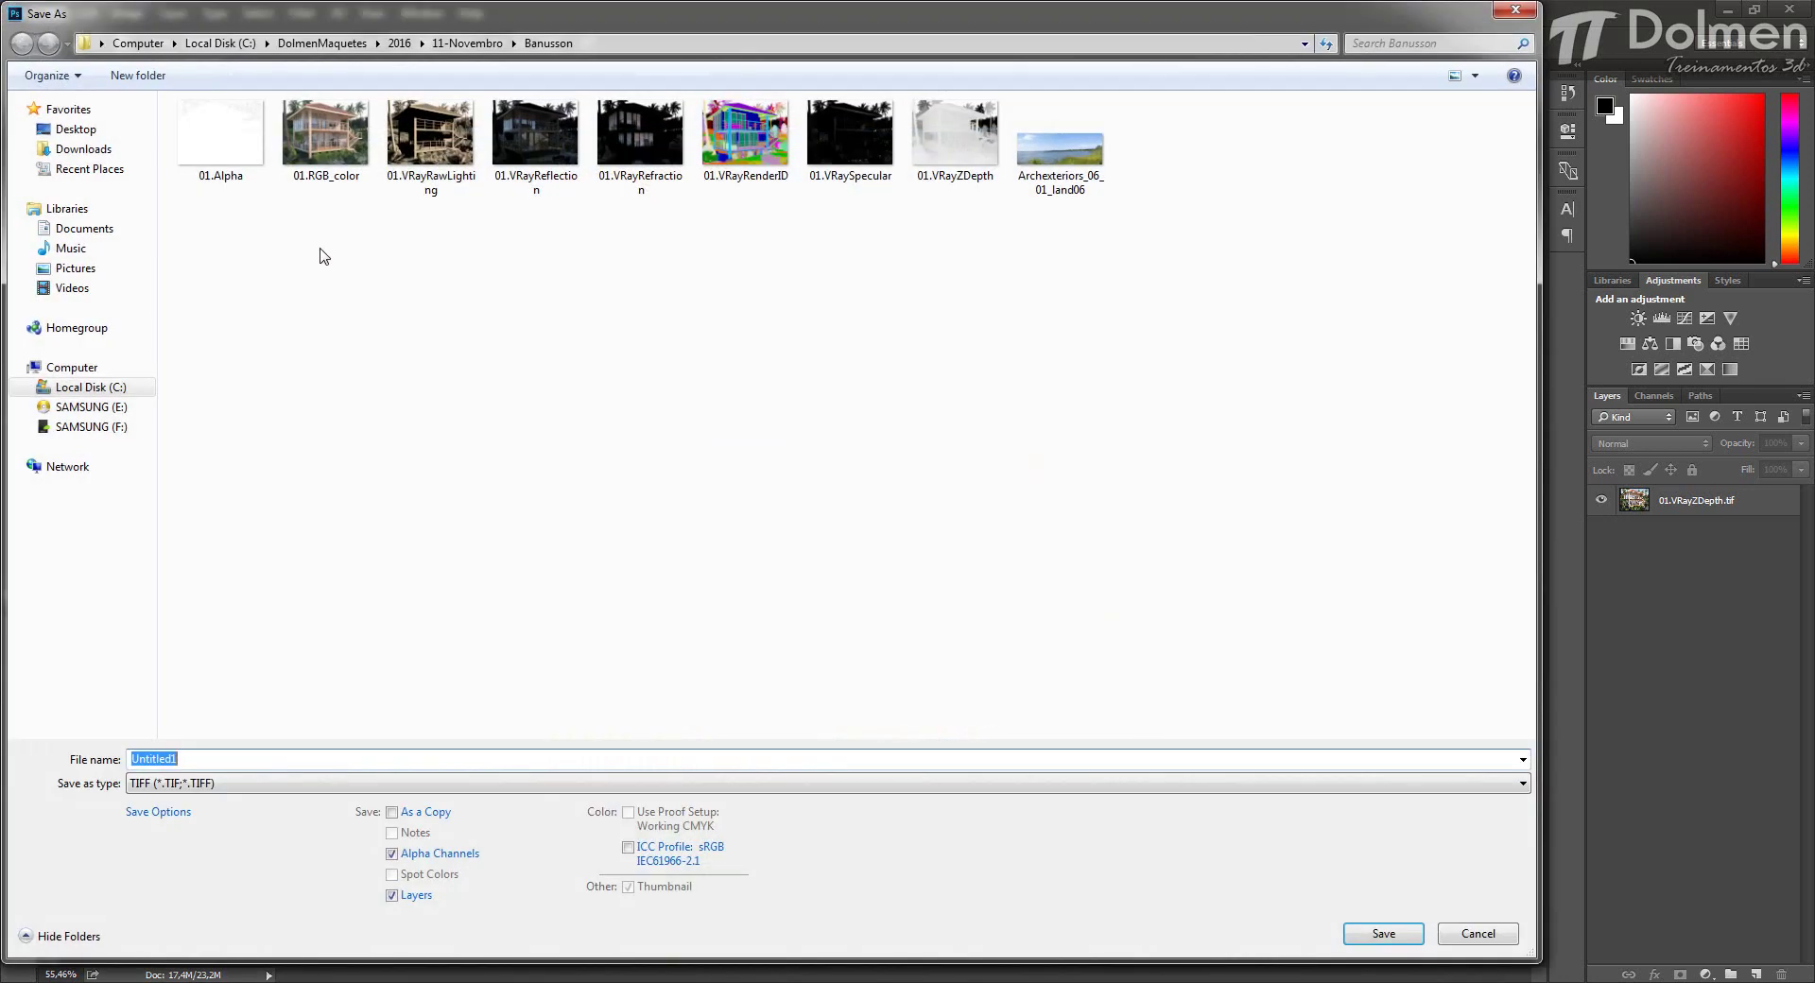
{"action": "type", "text": "00"}
{"action": "left_click", "coordinate": [248, 785]}
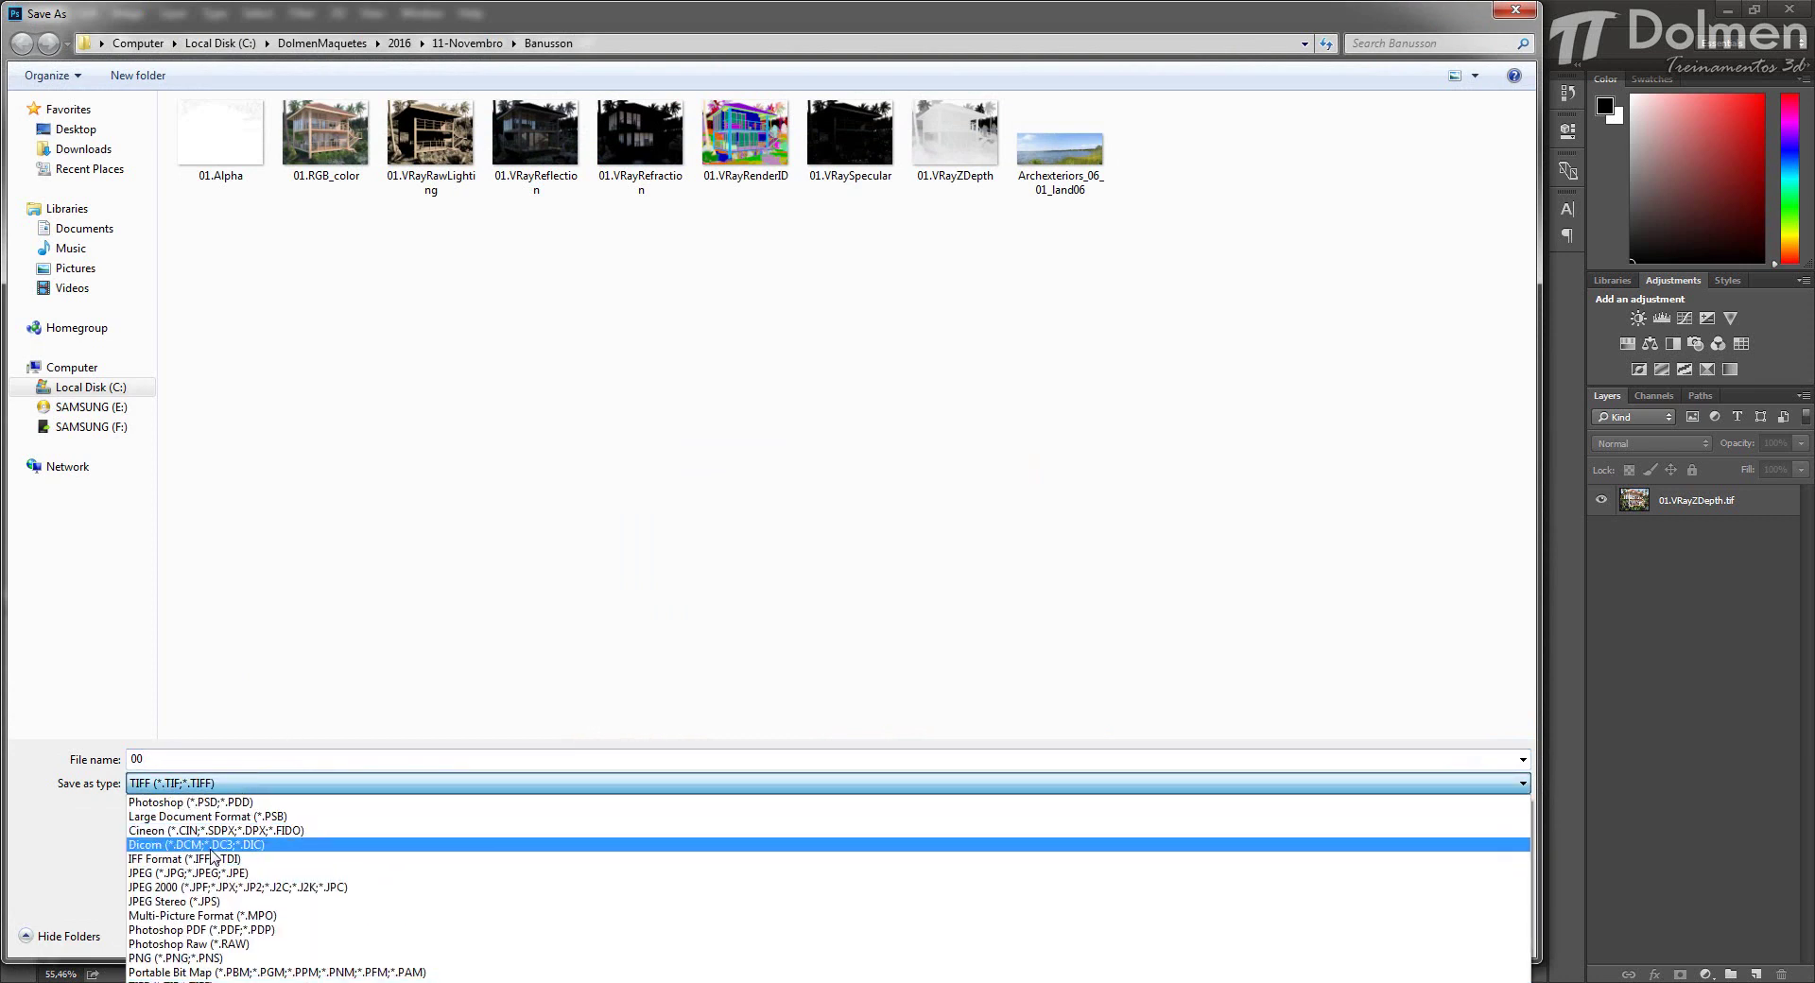
{"action": "left_click", "coordinate": [235, 873]}
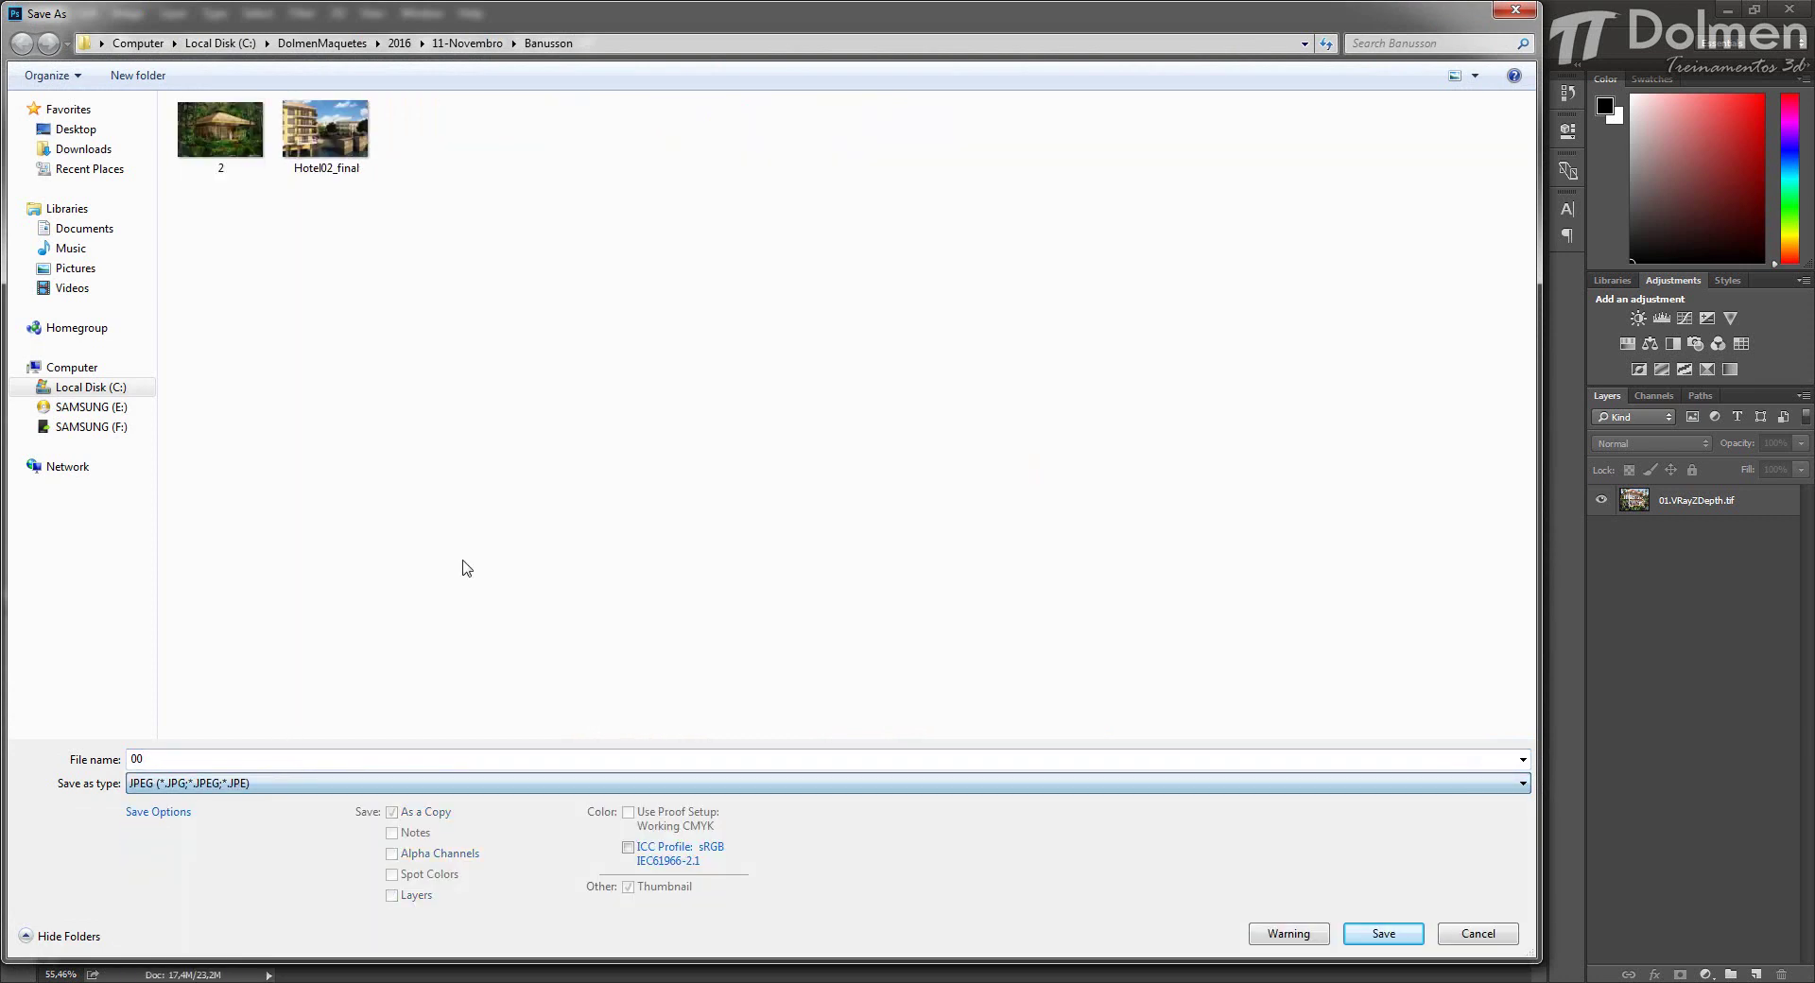
{"action": "left_click", "coordinate": [1383, 933]}
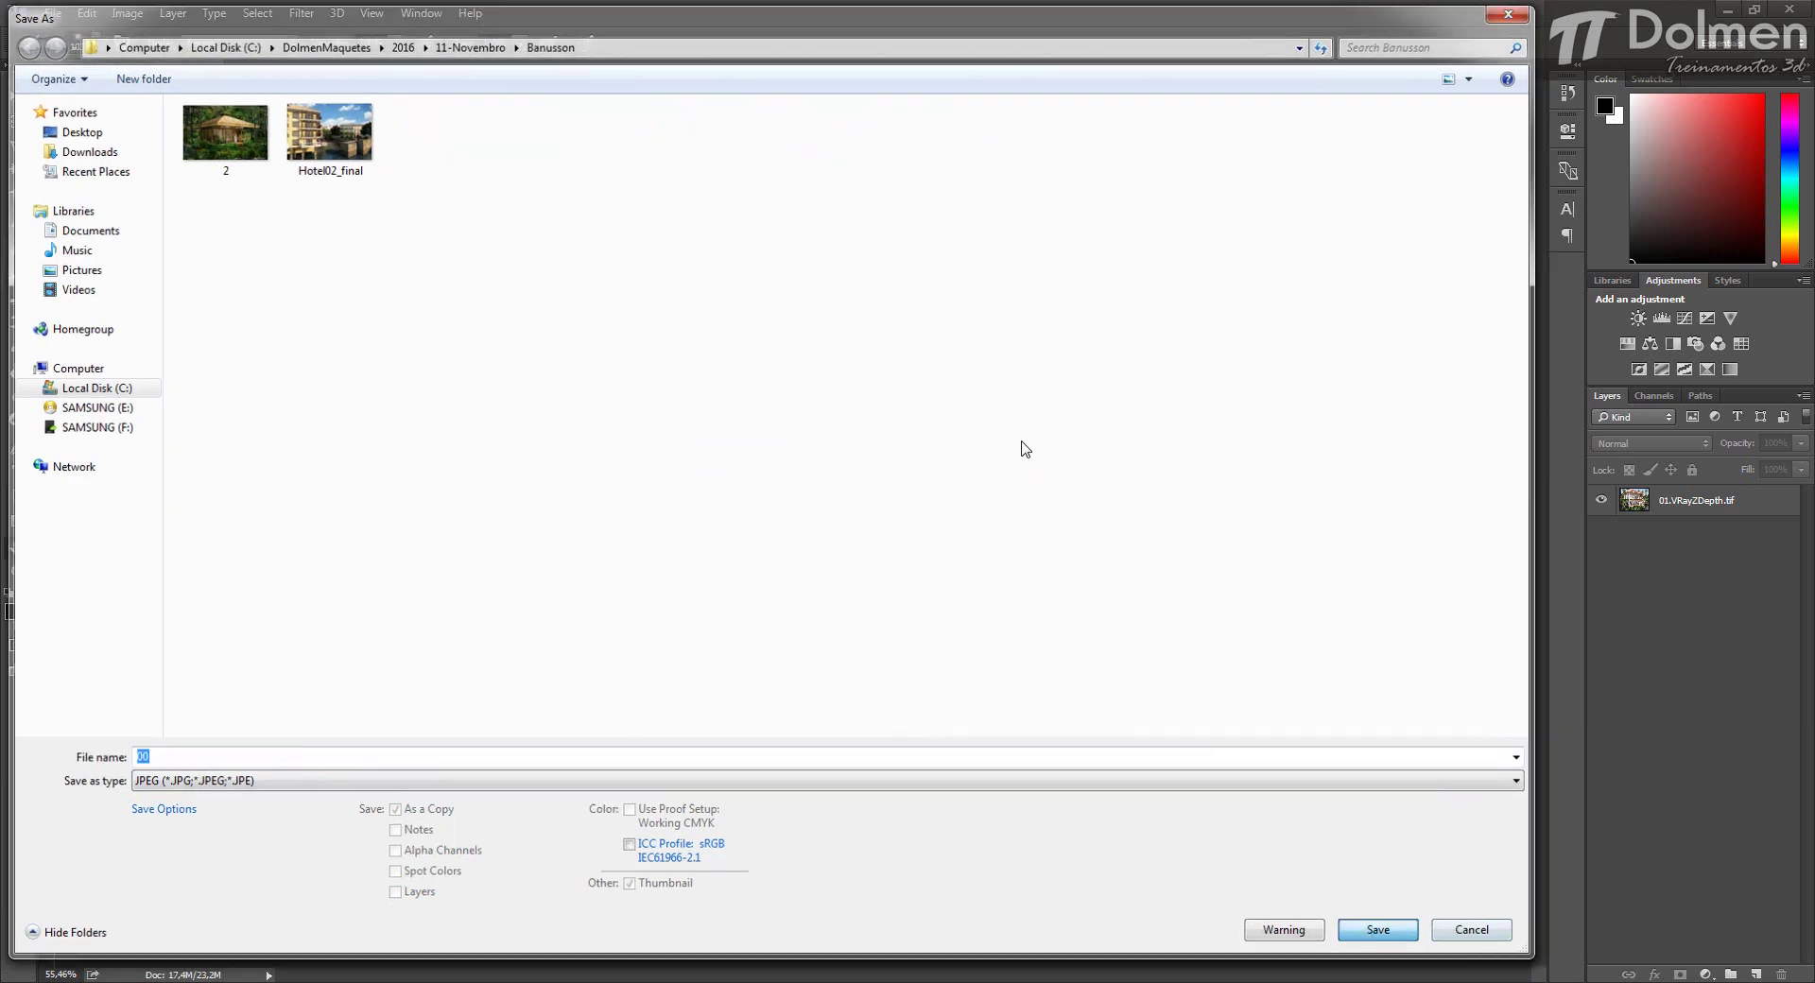
{"action": "key", "text": "Return"}
{"action": "left_click", "coordinate": [1029, 275]}
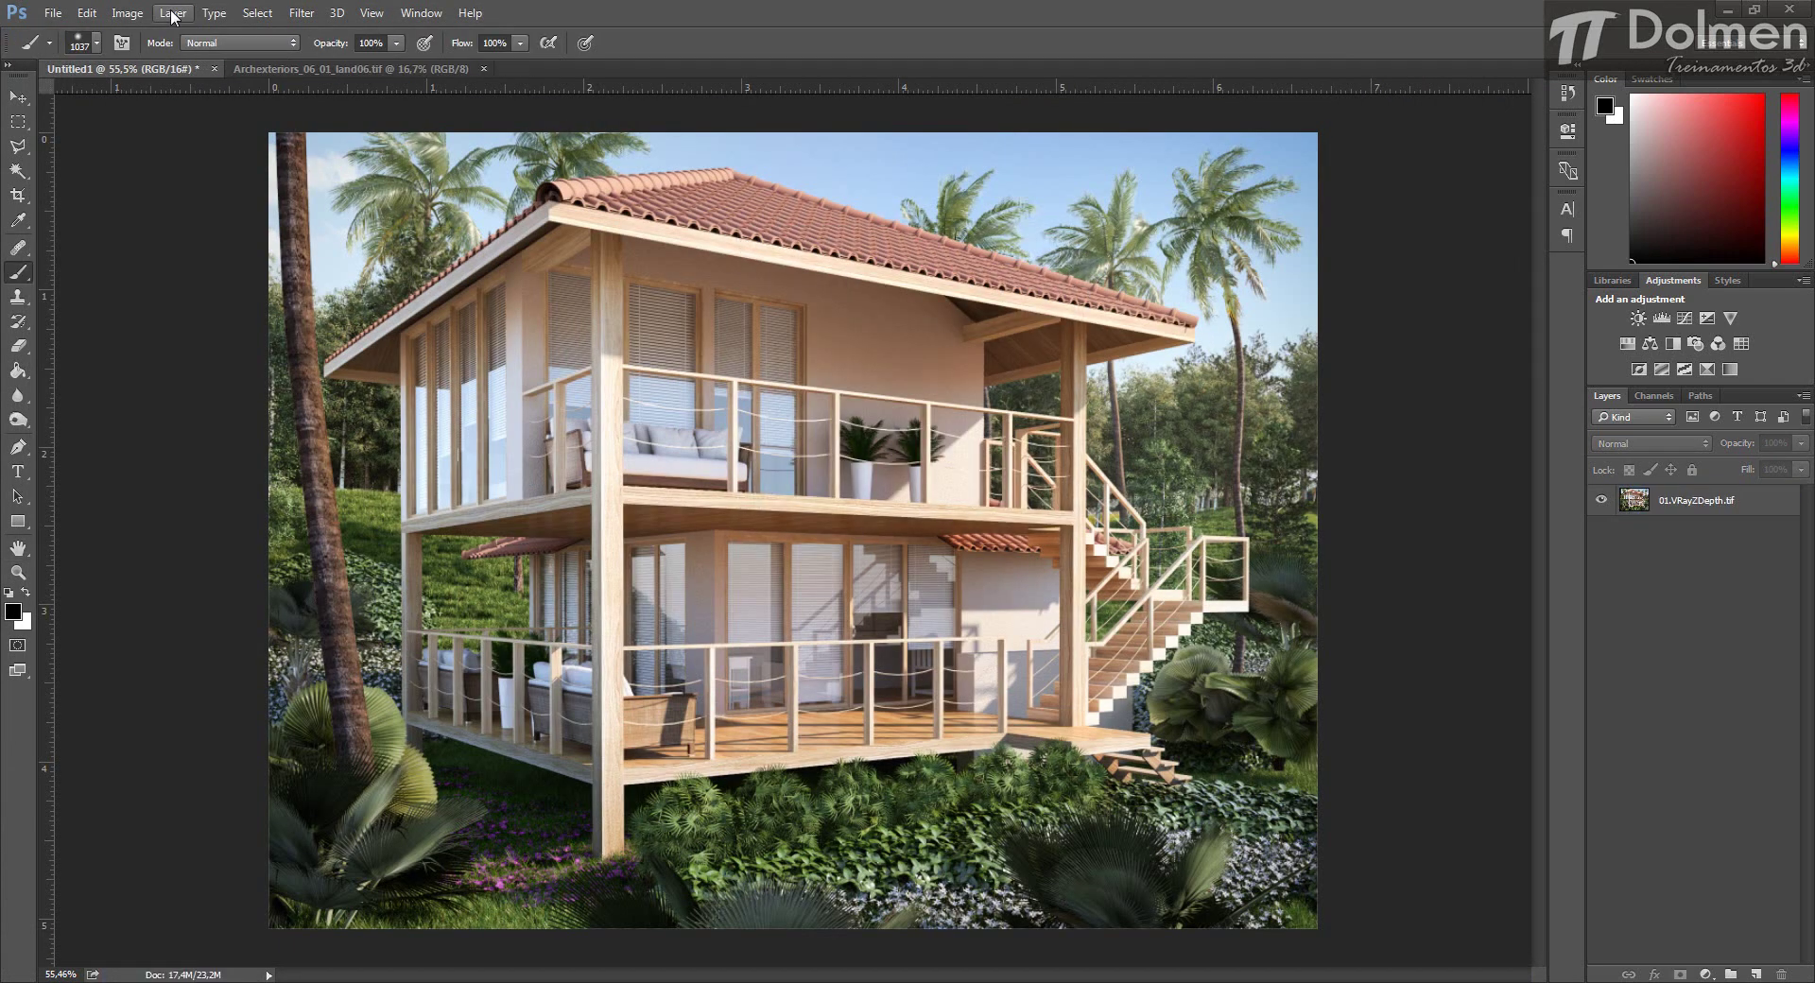
Close the untitled render document without saving it, and close the Archexteriors_06_01_land06.tif background image.
{"action": "left_click", "coordinate": [214, 68]}
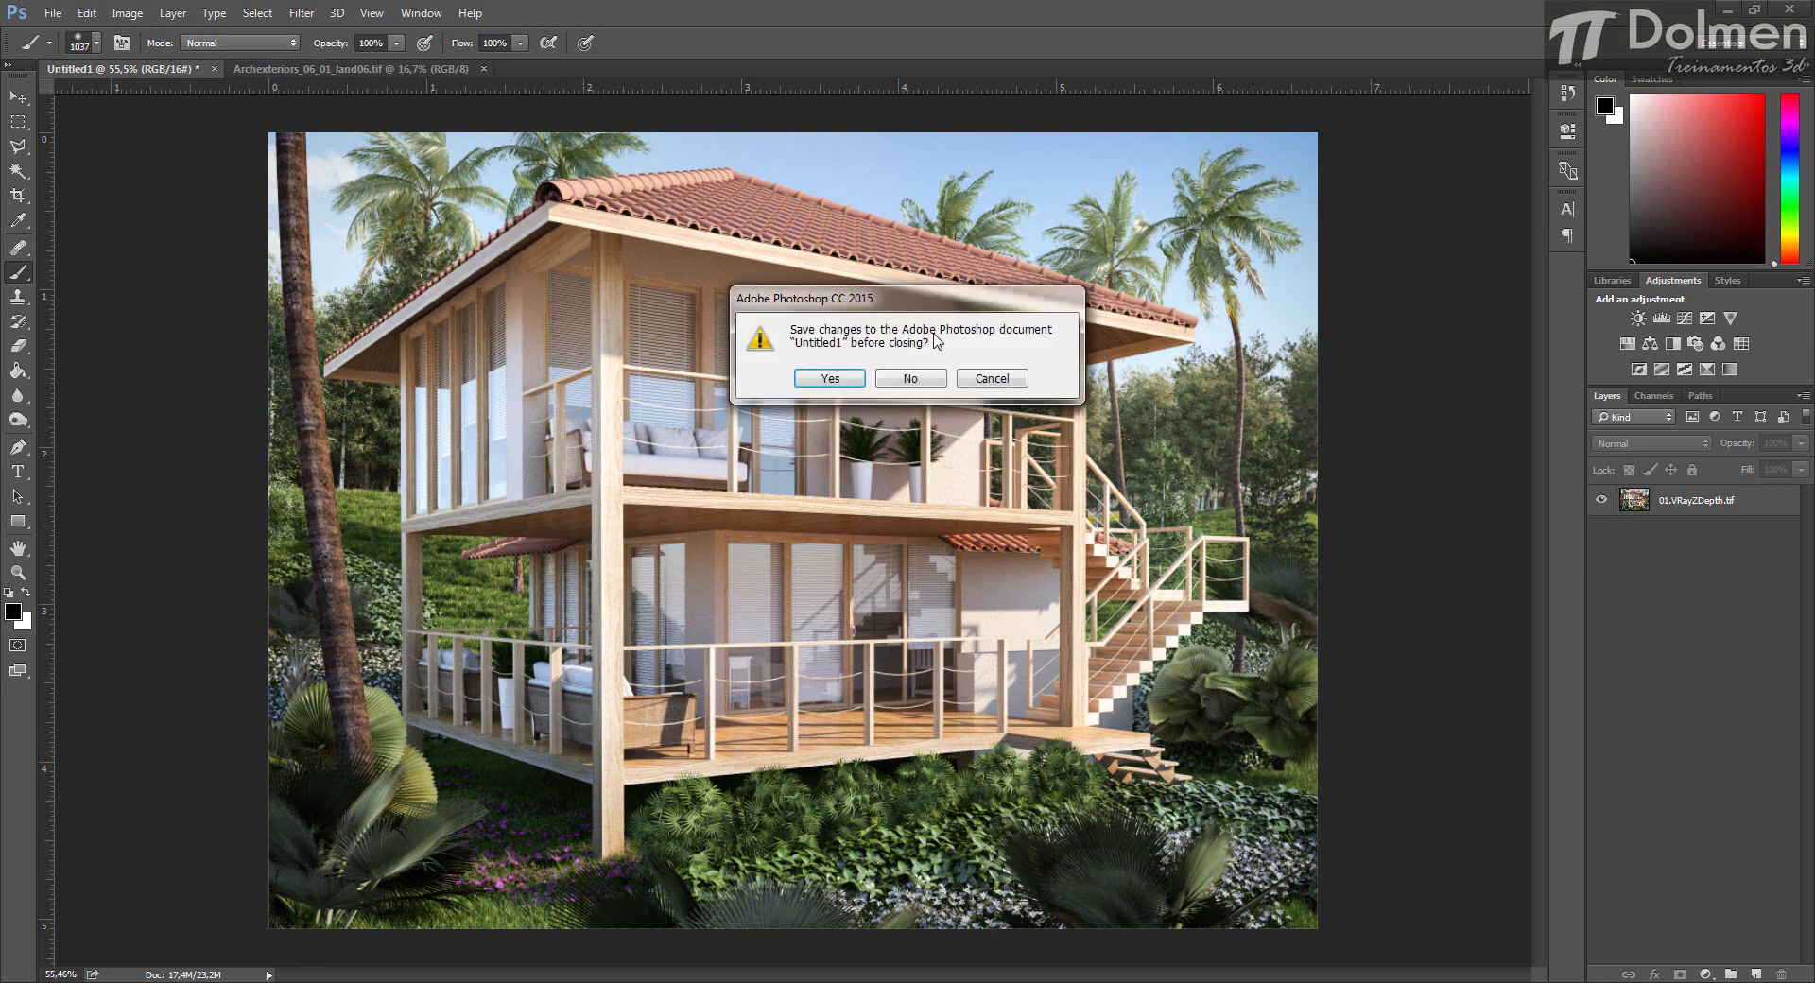
{"action": "left_click", "coordinate": [909, 379]}
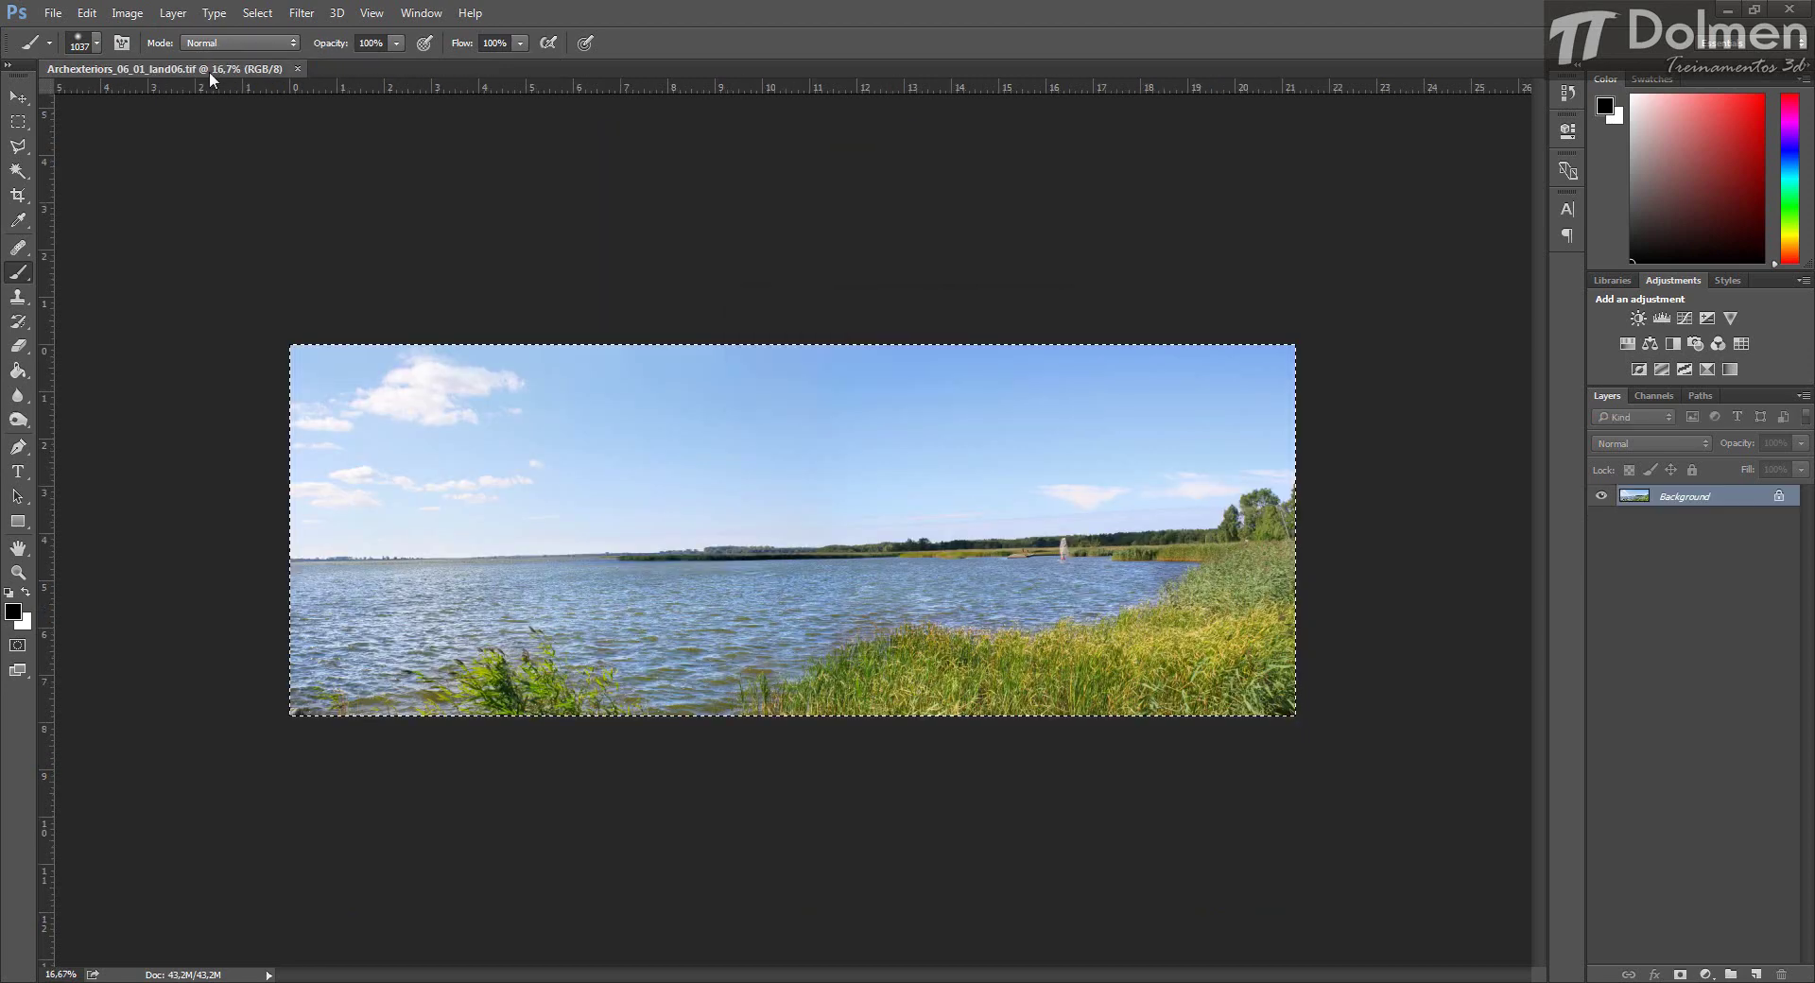
{"action": "left_click", "coordinate": [298, 69]}
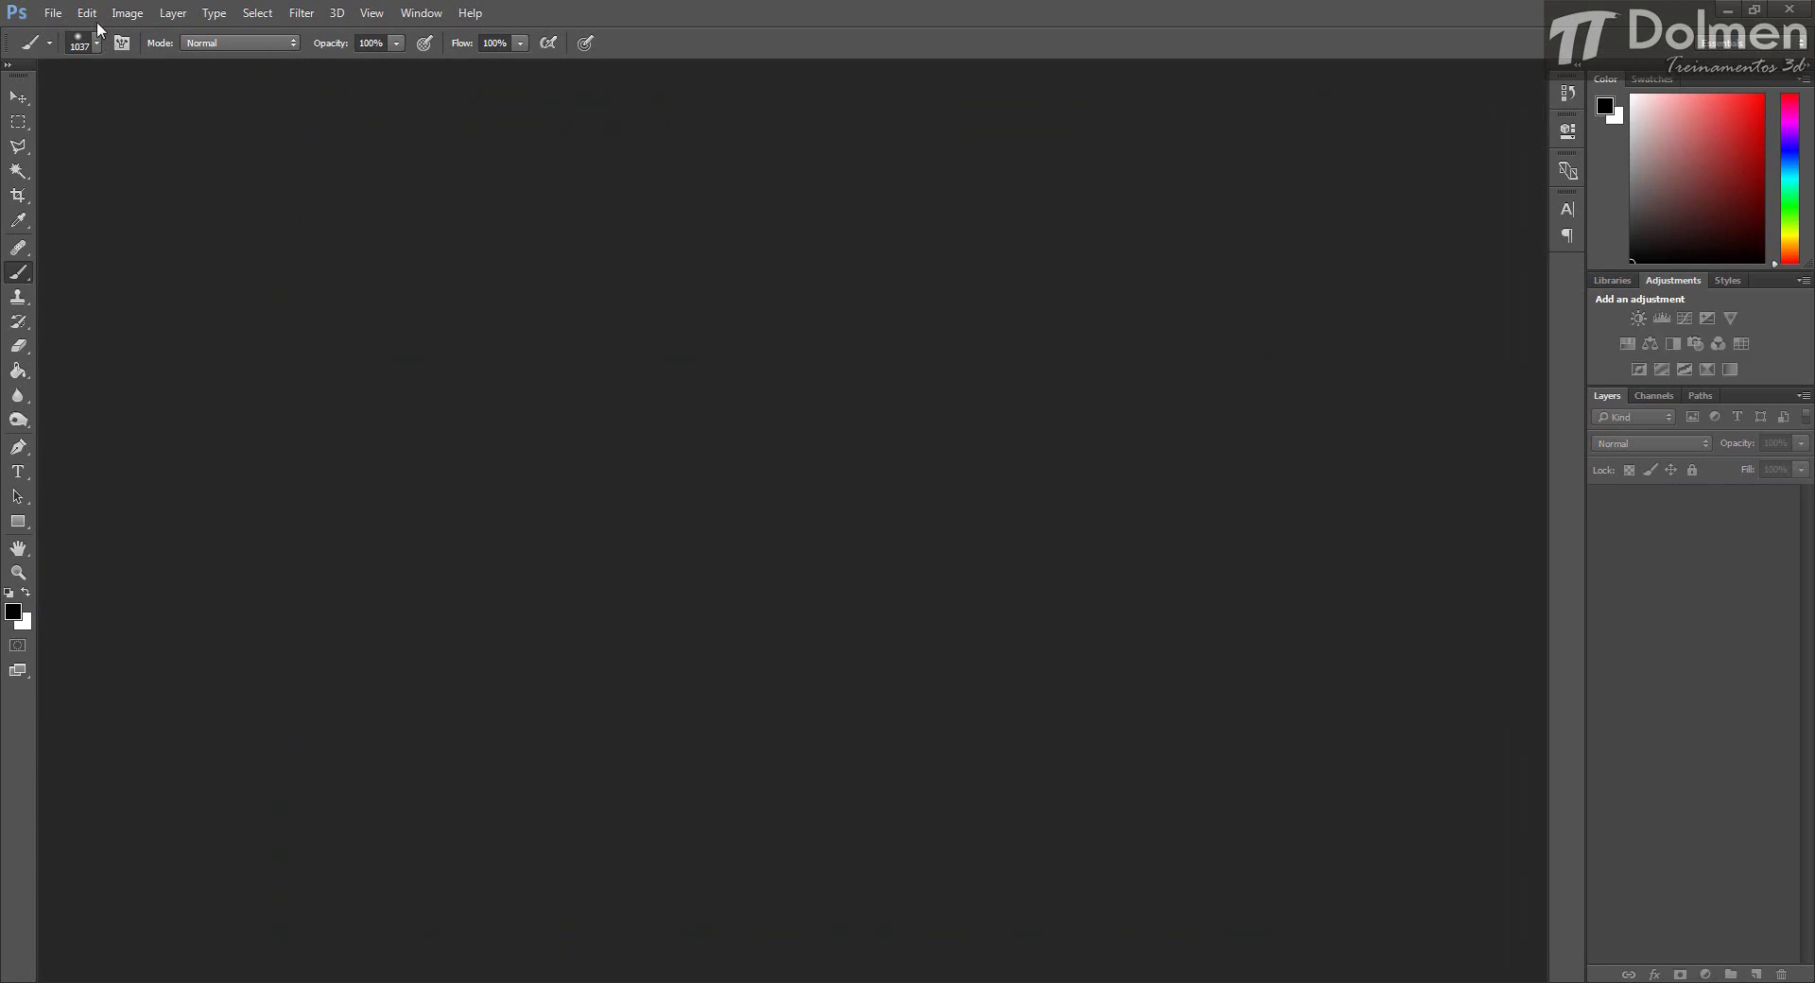
Open the finished 00 image together with the raw 01.RGB_color render.
{"action": "left_click", "coordinate": [53, 13]}
{"action": "left_click", "coordinate": [71, 48]}
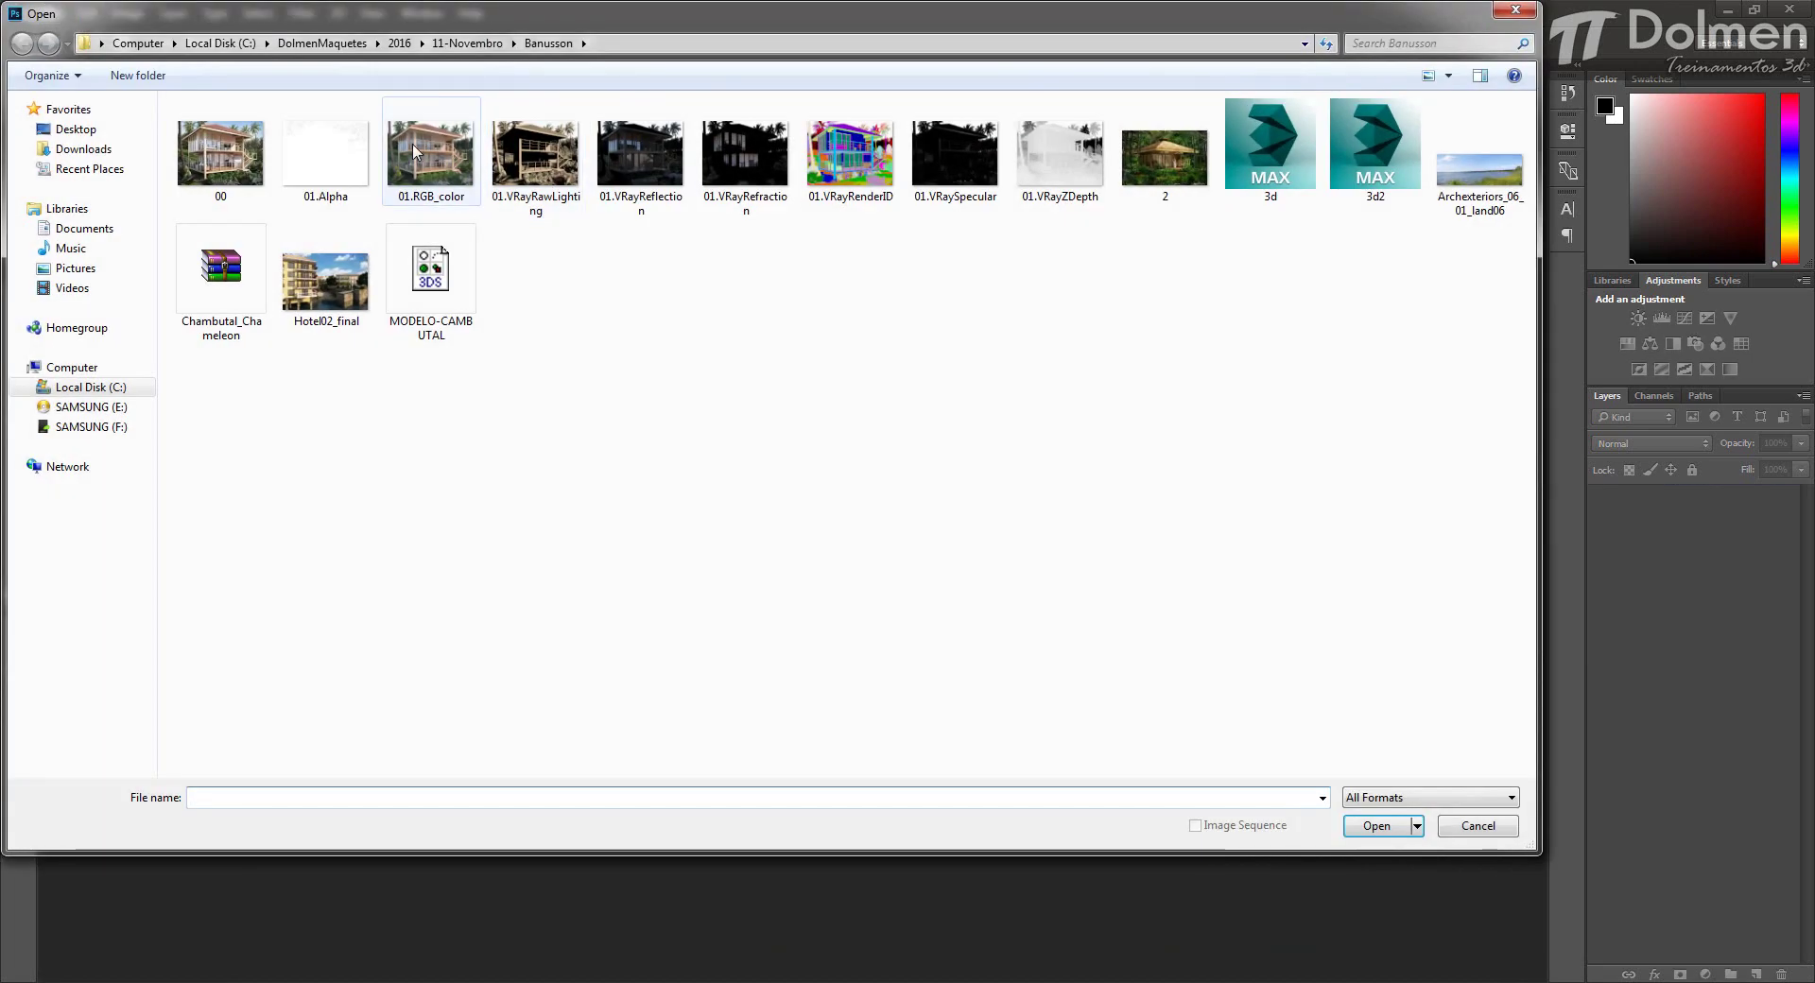
{"action": "left_click", "coordinate": [431, 152]}
{"action": "left_click", "coordinate": [222, 151], "text": "ctrl"}
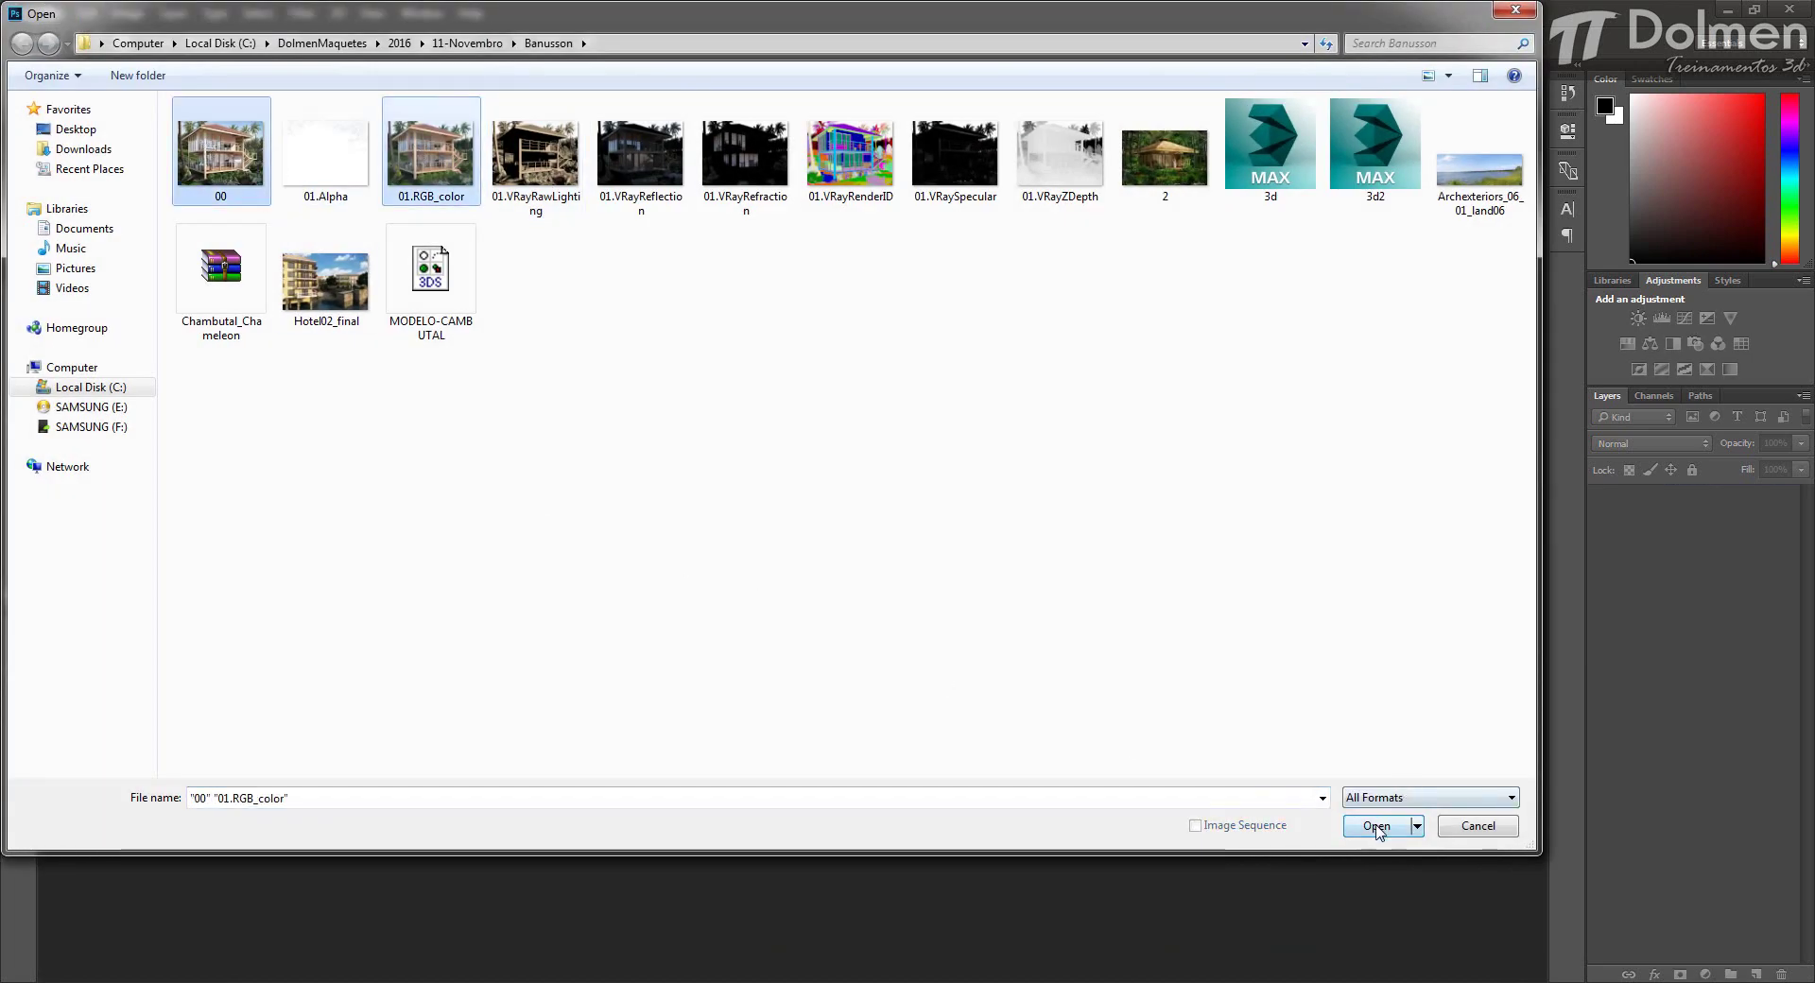
{"action": "left_click", "coordinate": [1380, 827]}
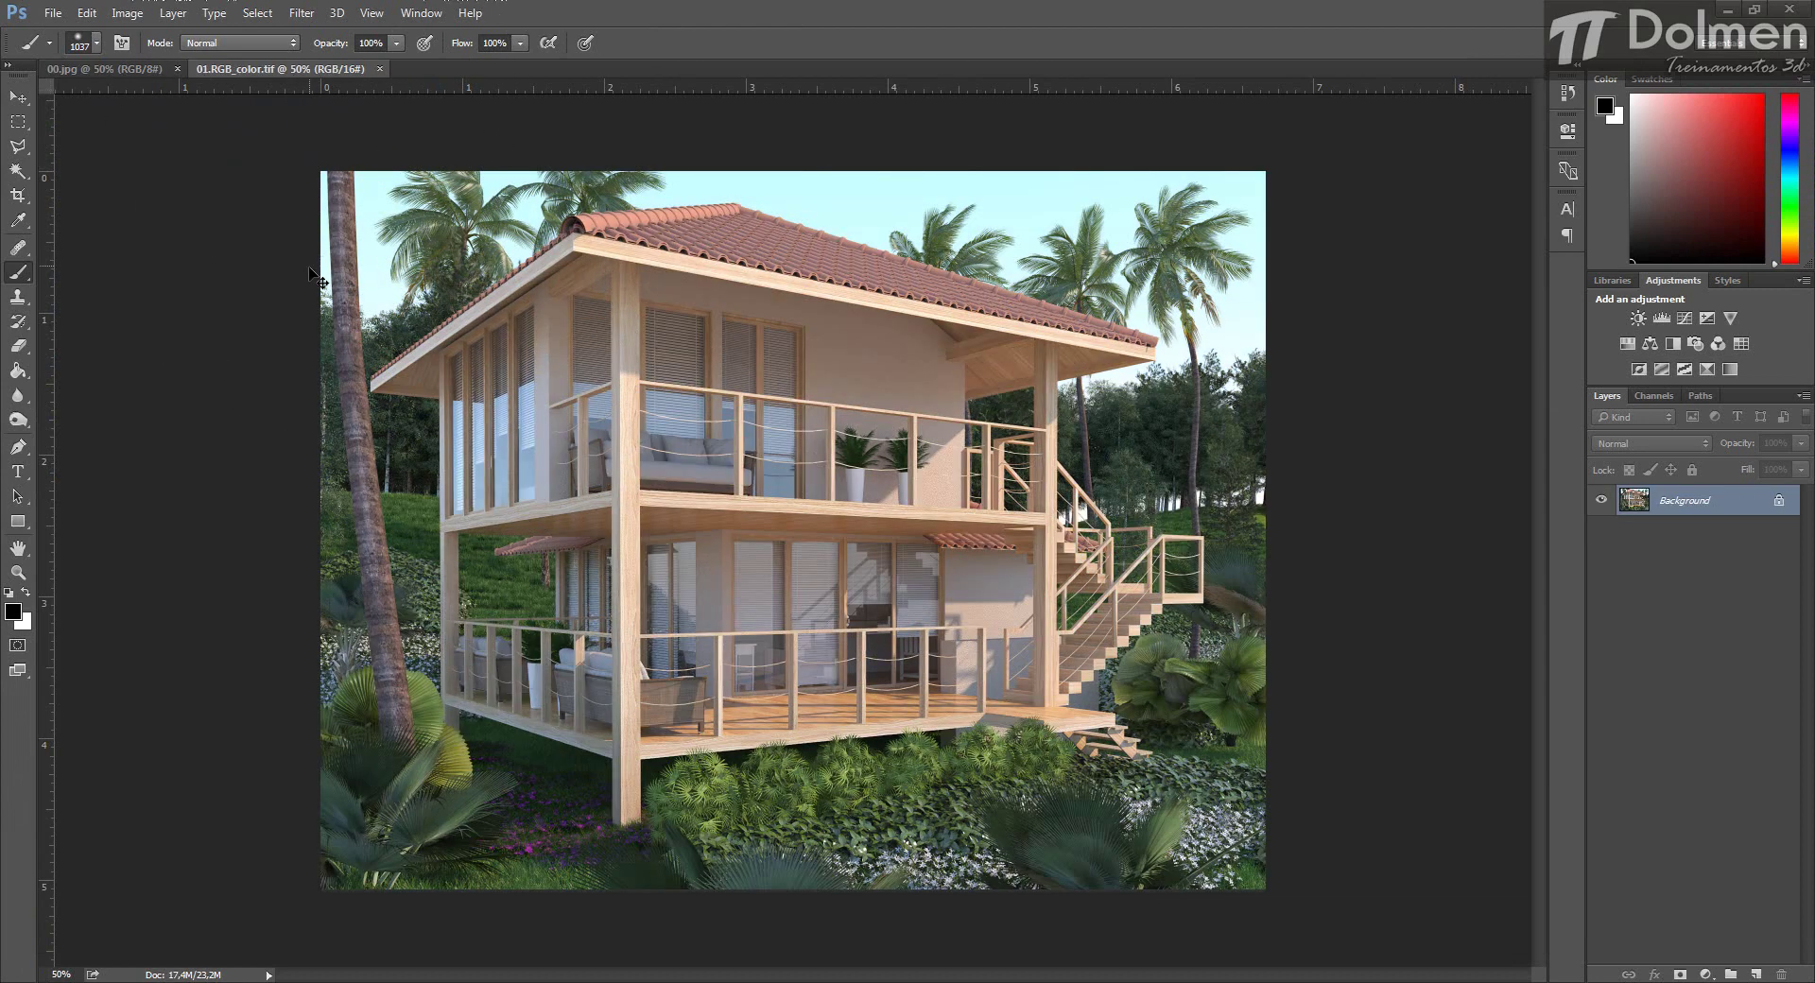
Copy the whole raw render into 00.jpg as a new layer and convert the background into a regular layer.
{"action": "left_click", "coordinate": [121, 71]}
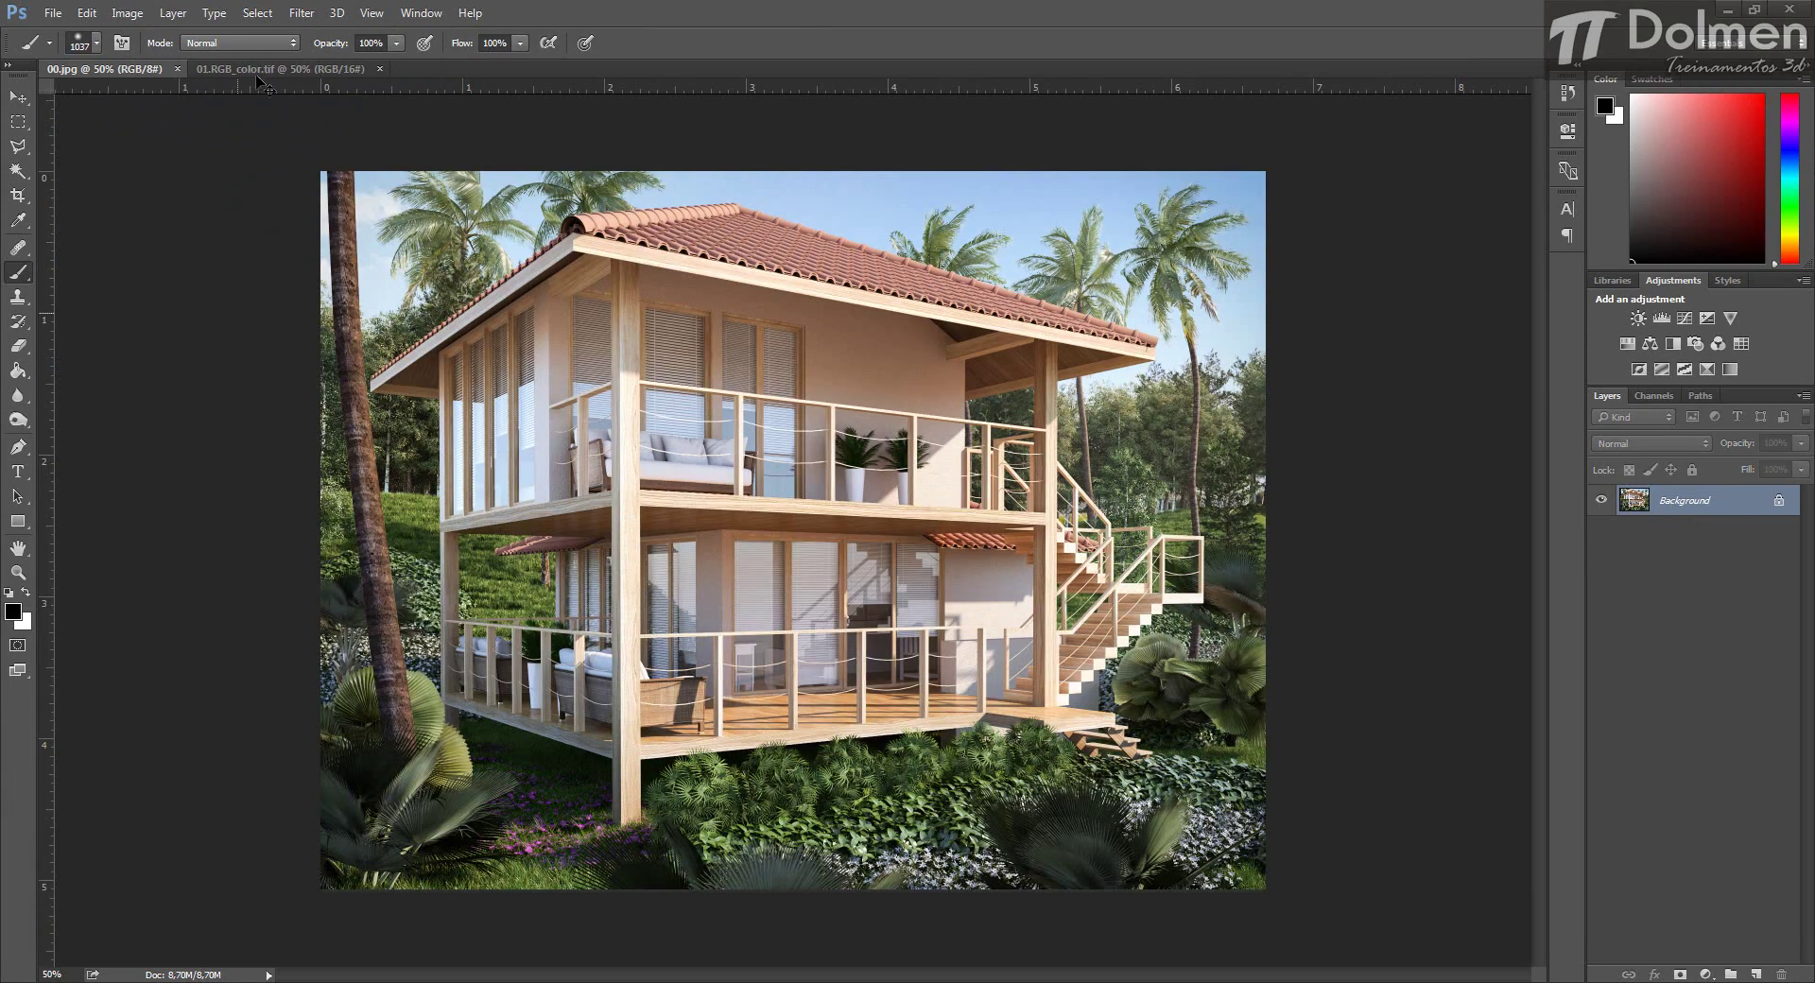
{"action": "left_click", "coordinate": [258, 71]}
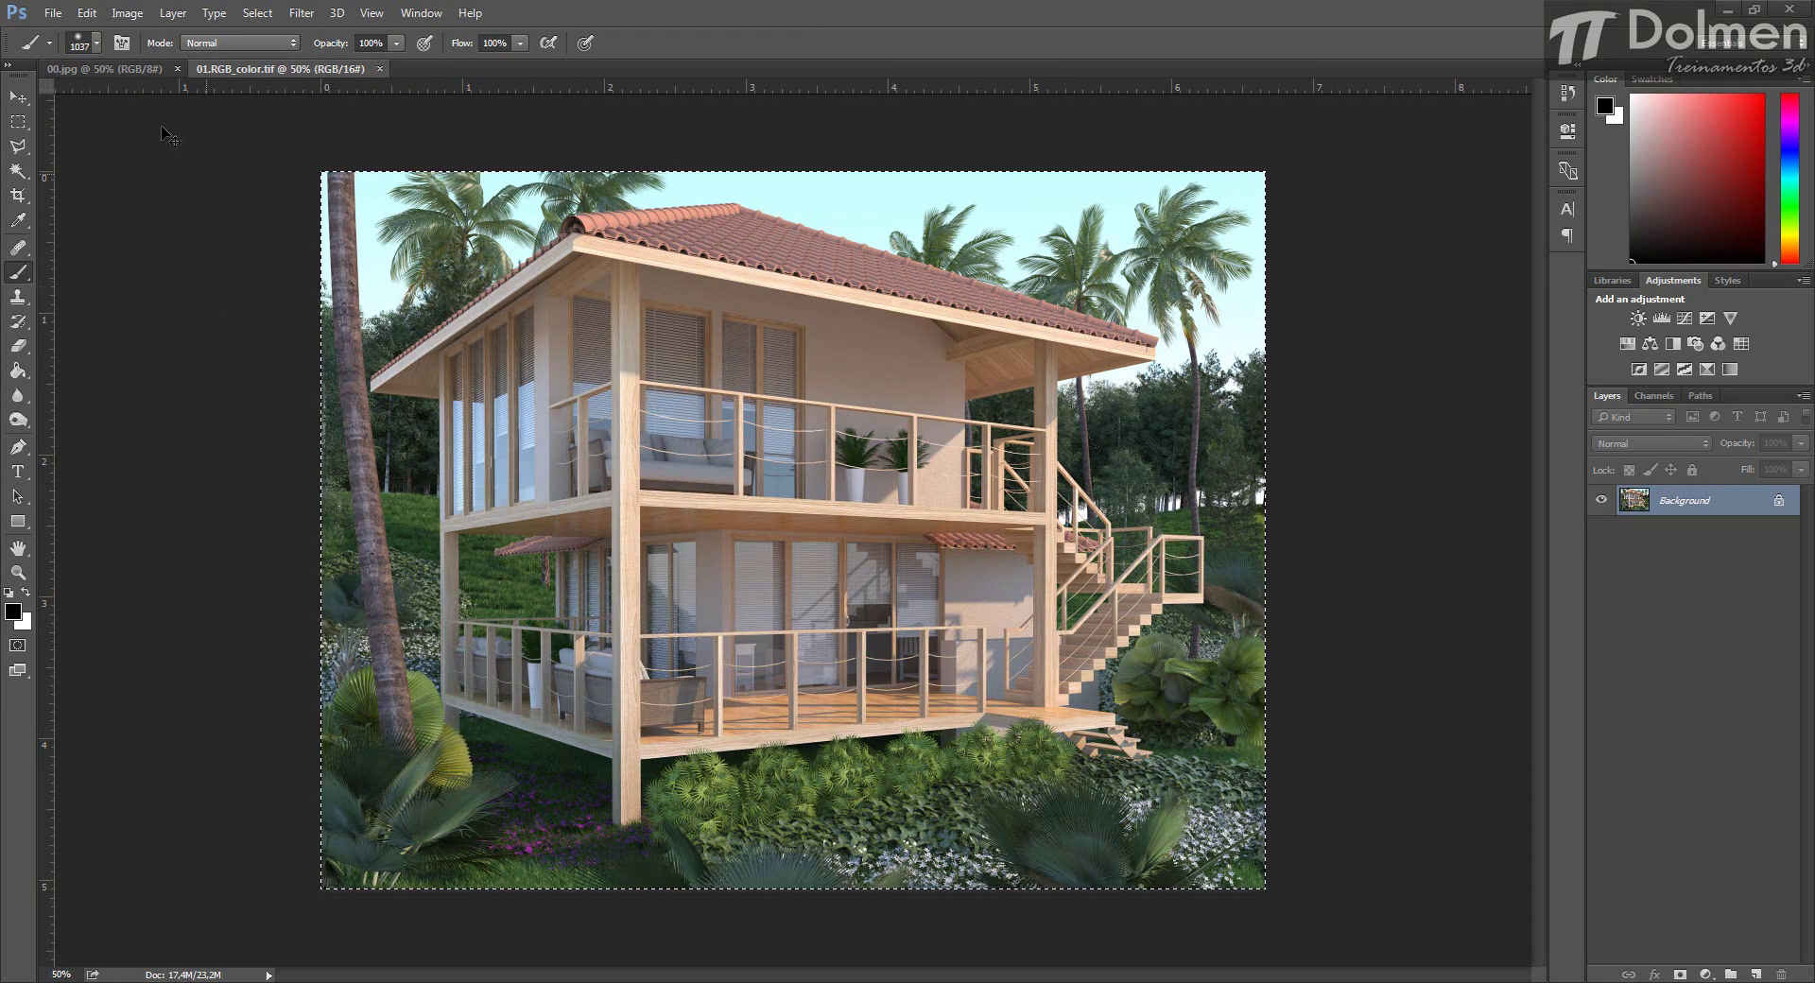
{"action": "left_click", "coordinate": [110, 72]}
{"action": "key", "text": "ctrl+v"}
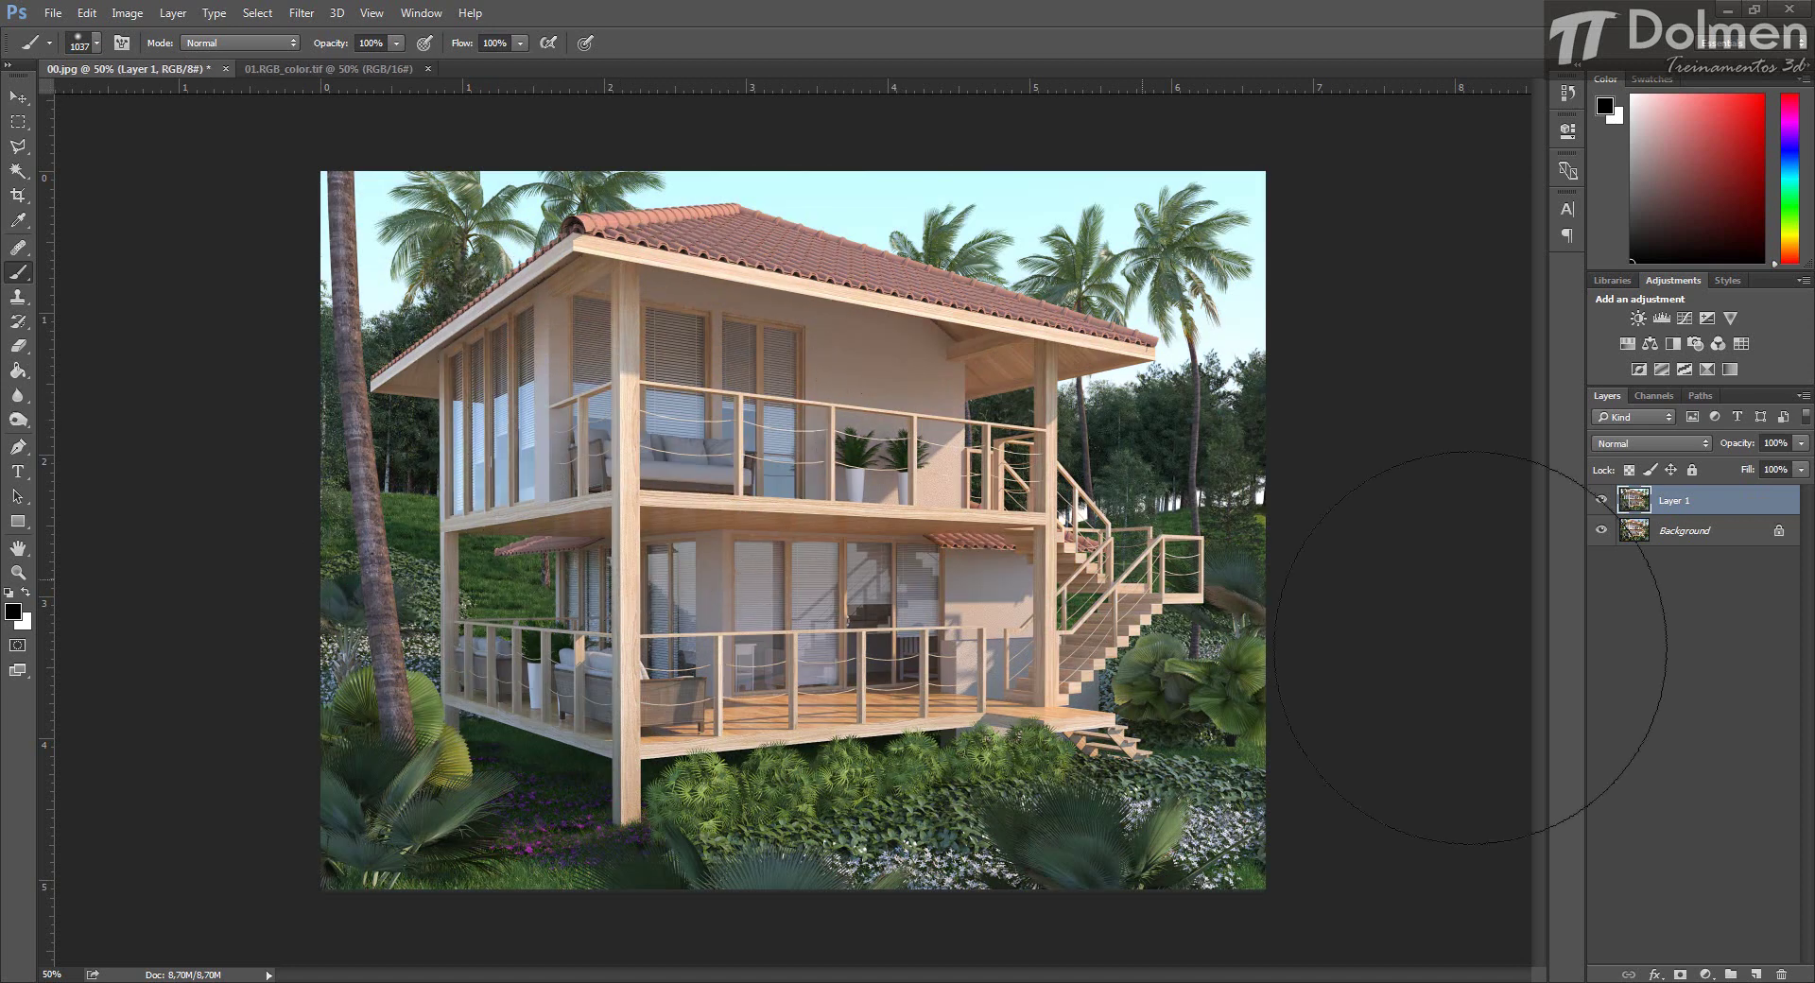
{"action": "double_click", "coordinate": [1656, 544]}
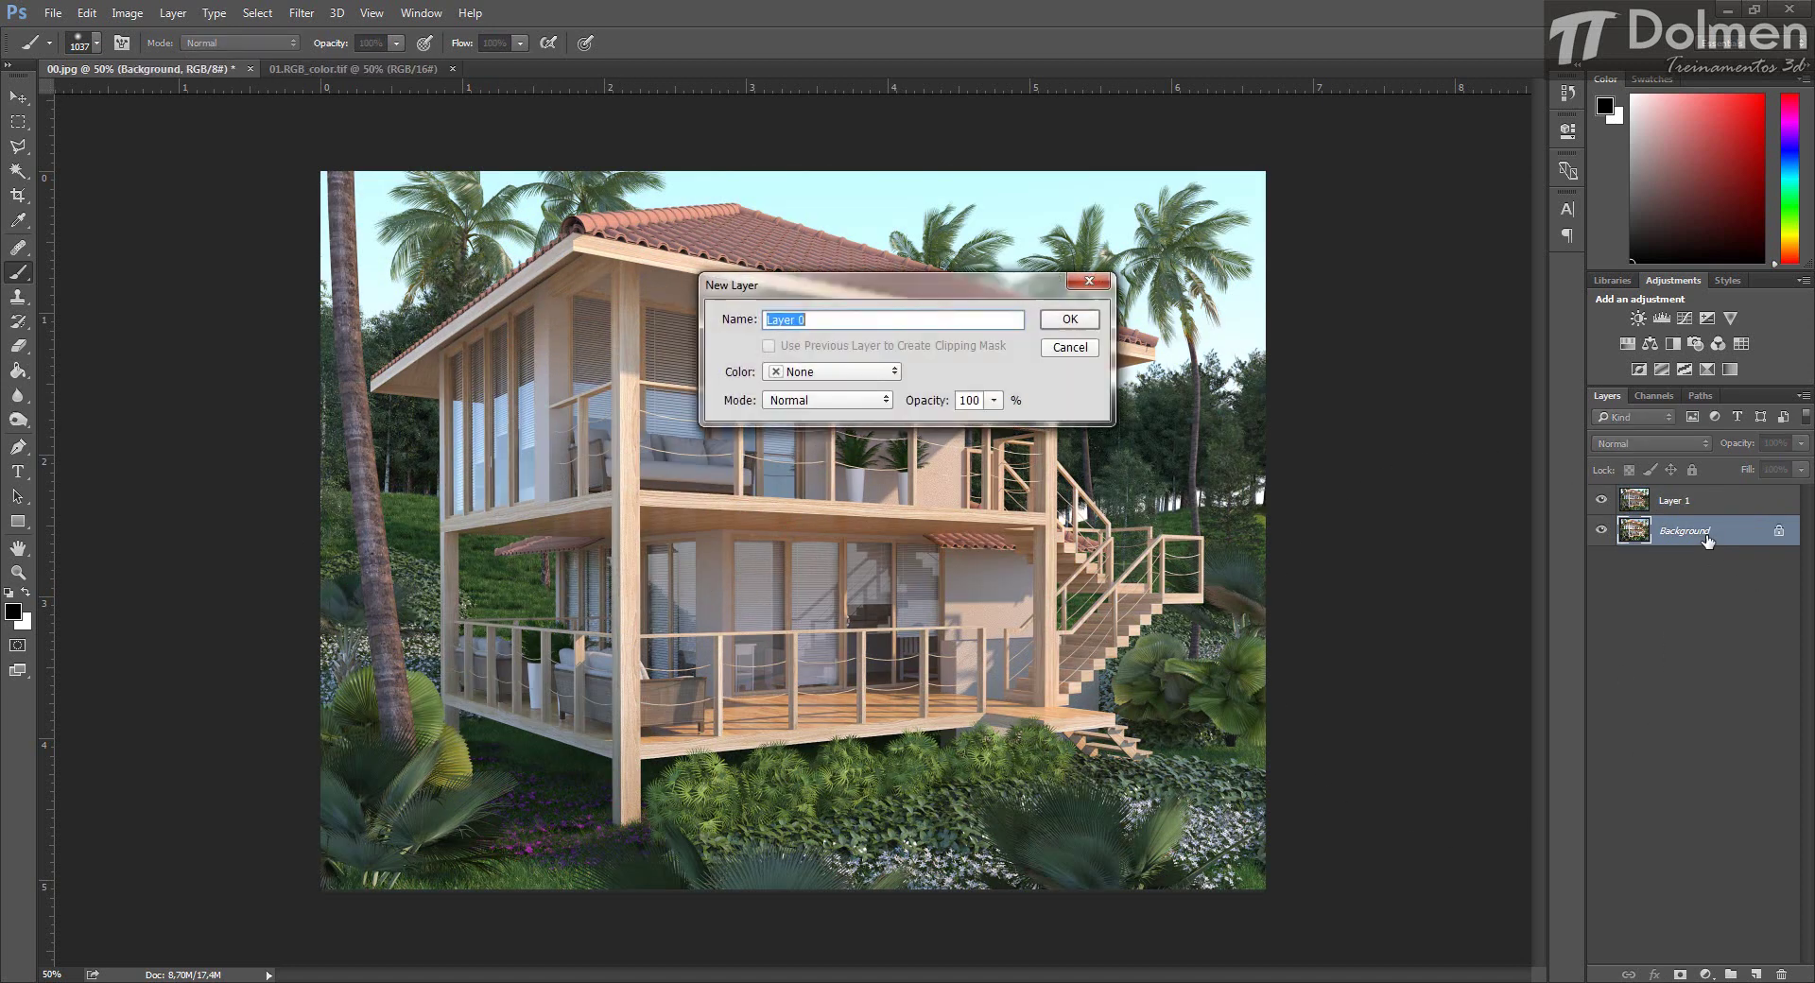
{"action": "key", "text": "Return"}
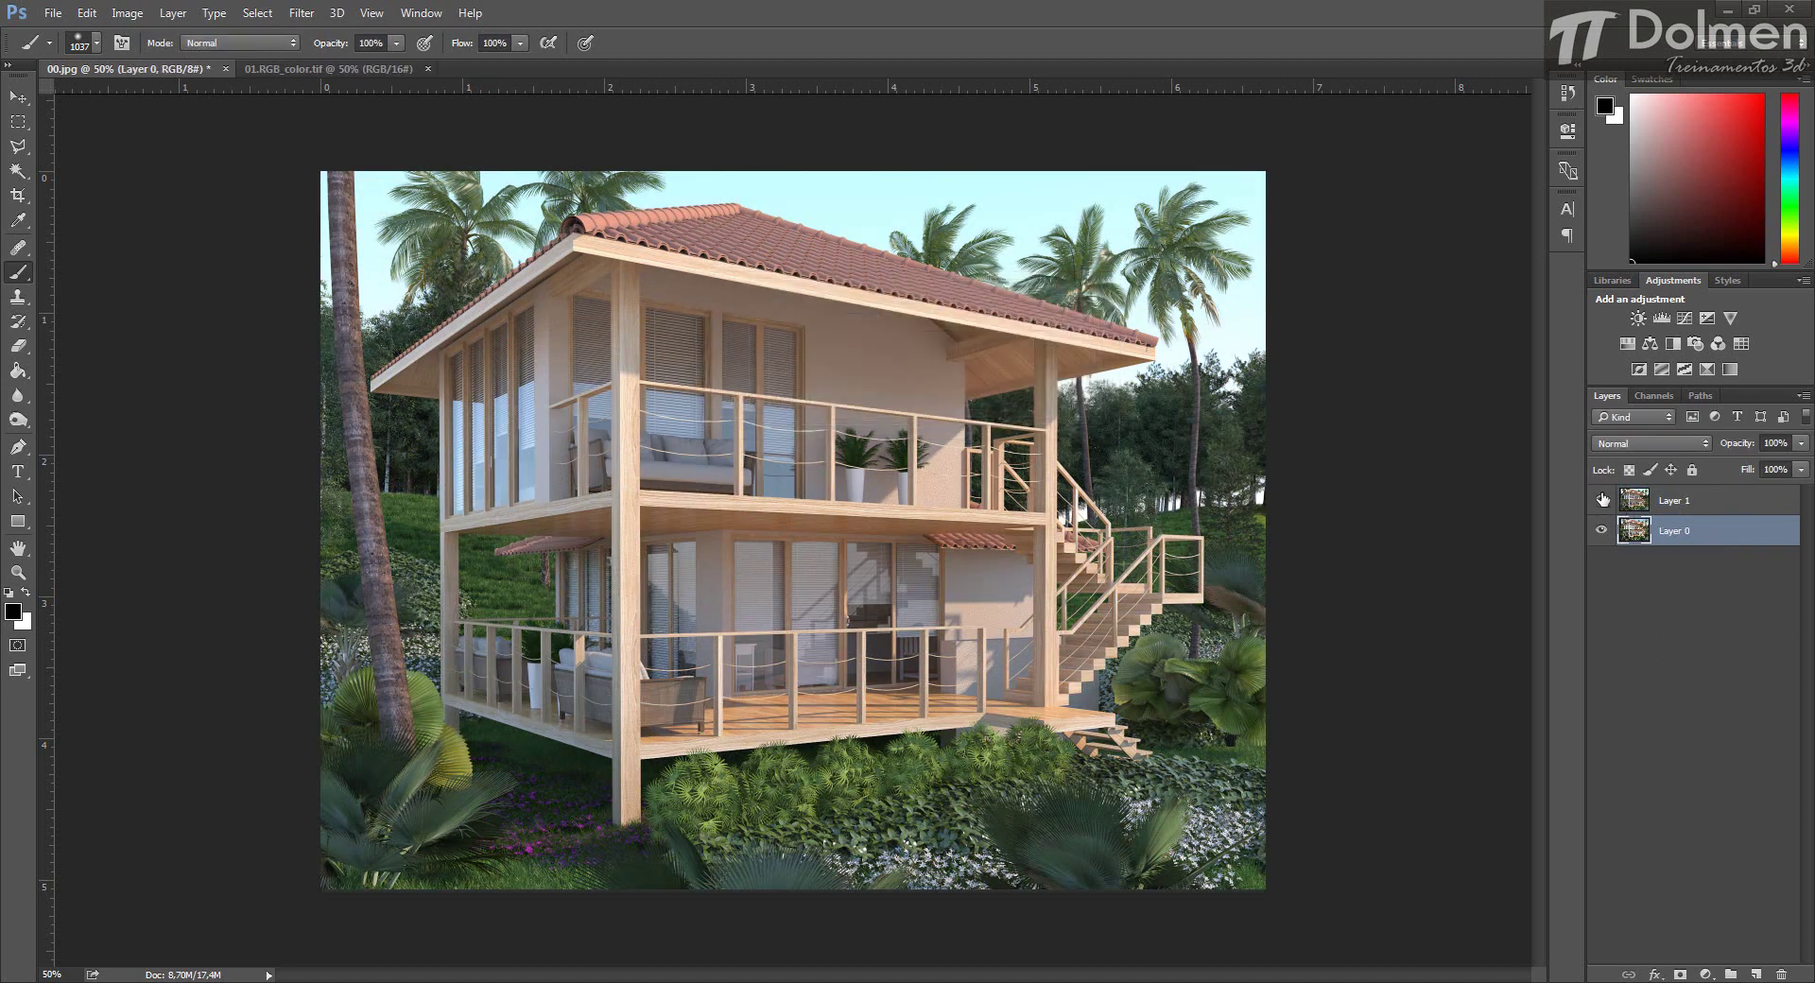
Hide the pasted raw render layer to compare it with the finished image underneath.
{"action": "left_click", "coordinate": [1669, 504]}
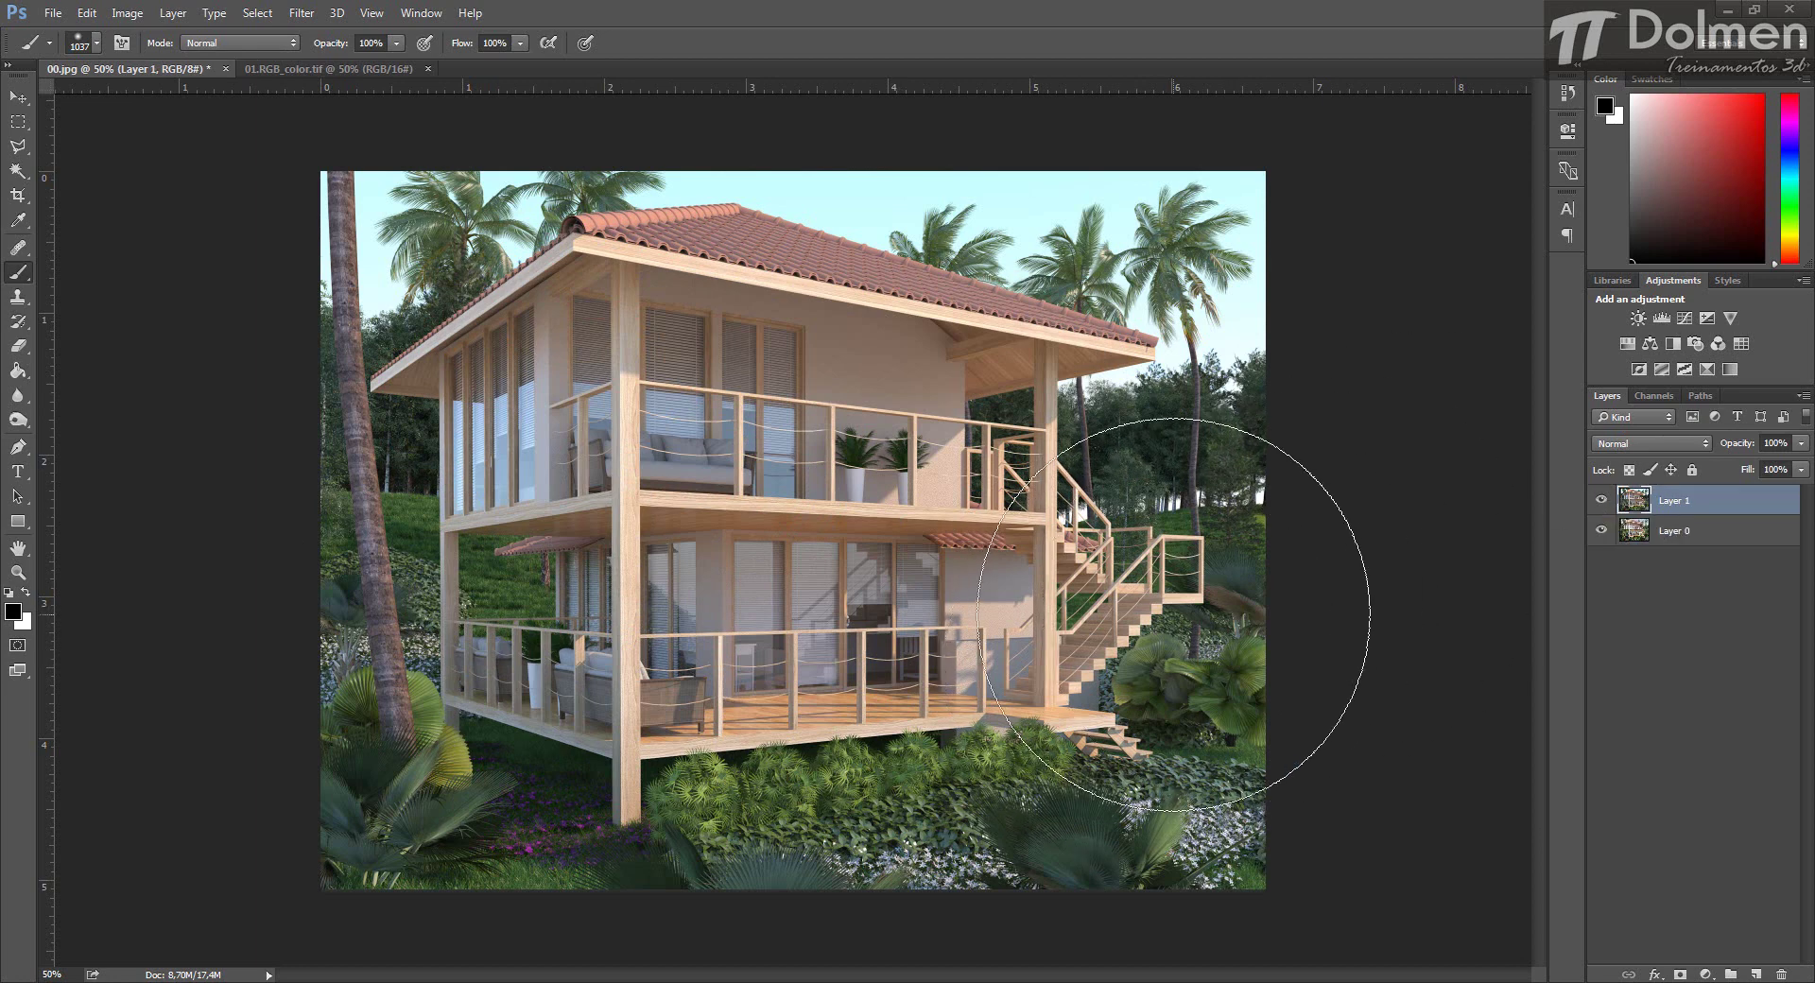
{"action": "scroll", "coordinate": [1187, 587], "scroll_direction": "up", "scroll_amount": 1}
{"action": "left_click", "coordinate": [17, 97]}
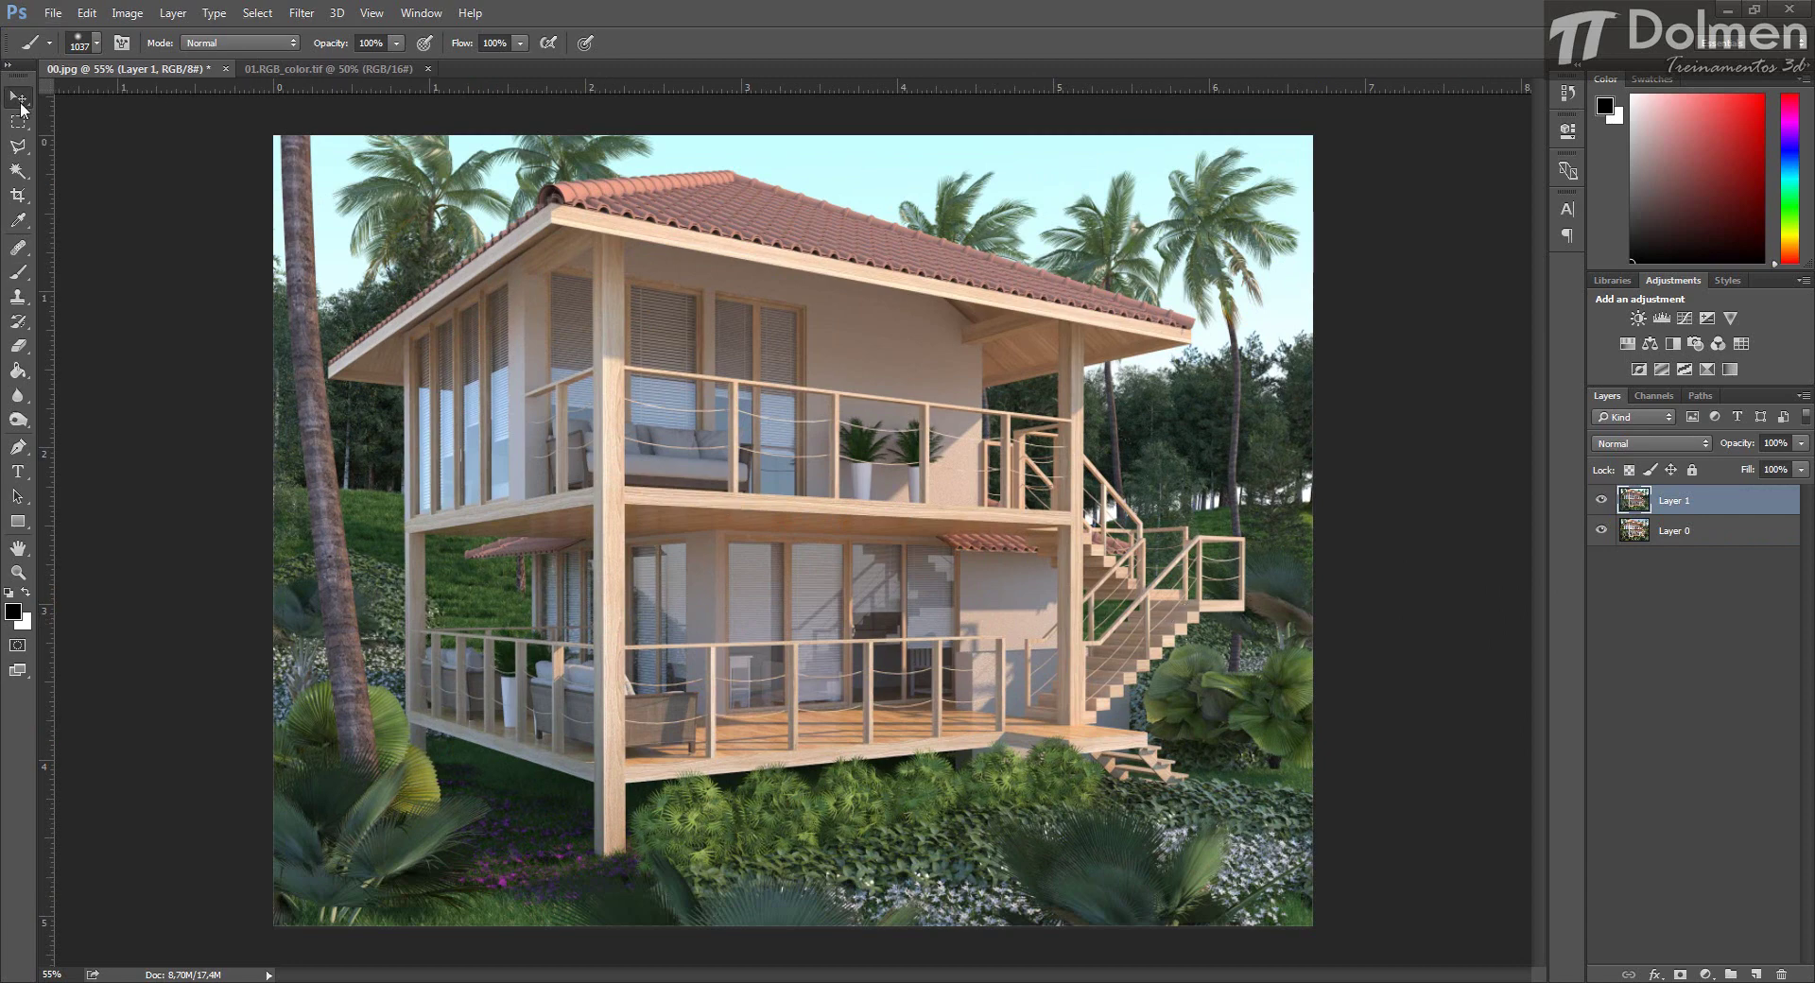
{"action": "left_click", "coordinate": [1609, 501]}
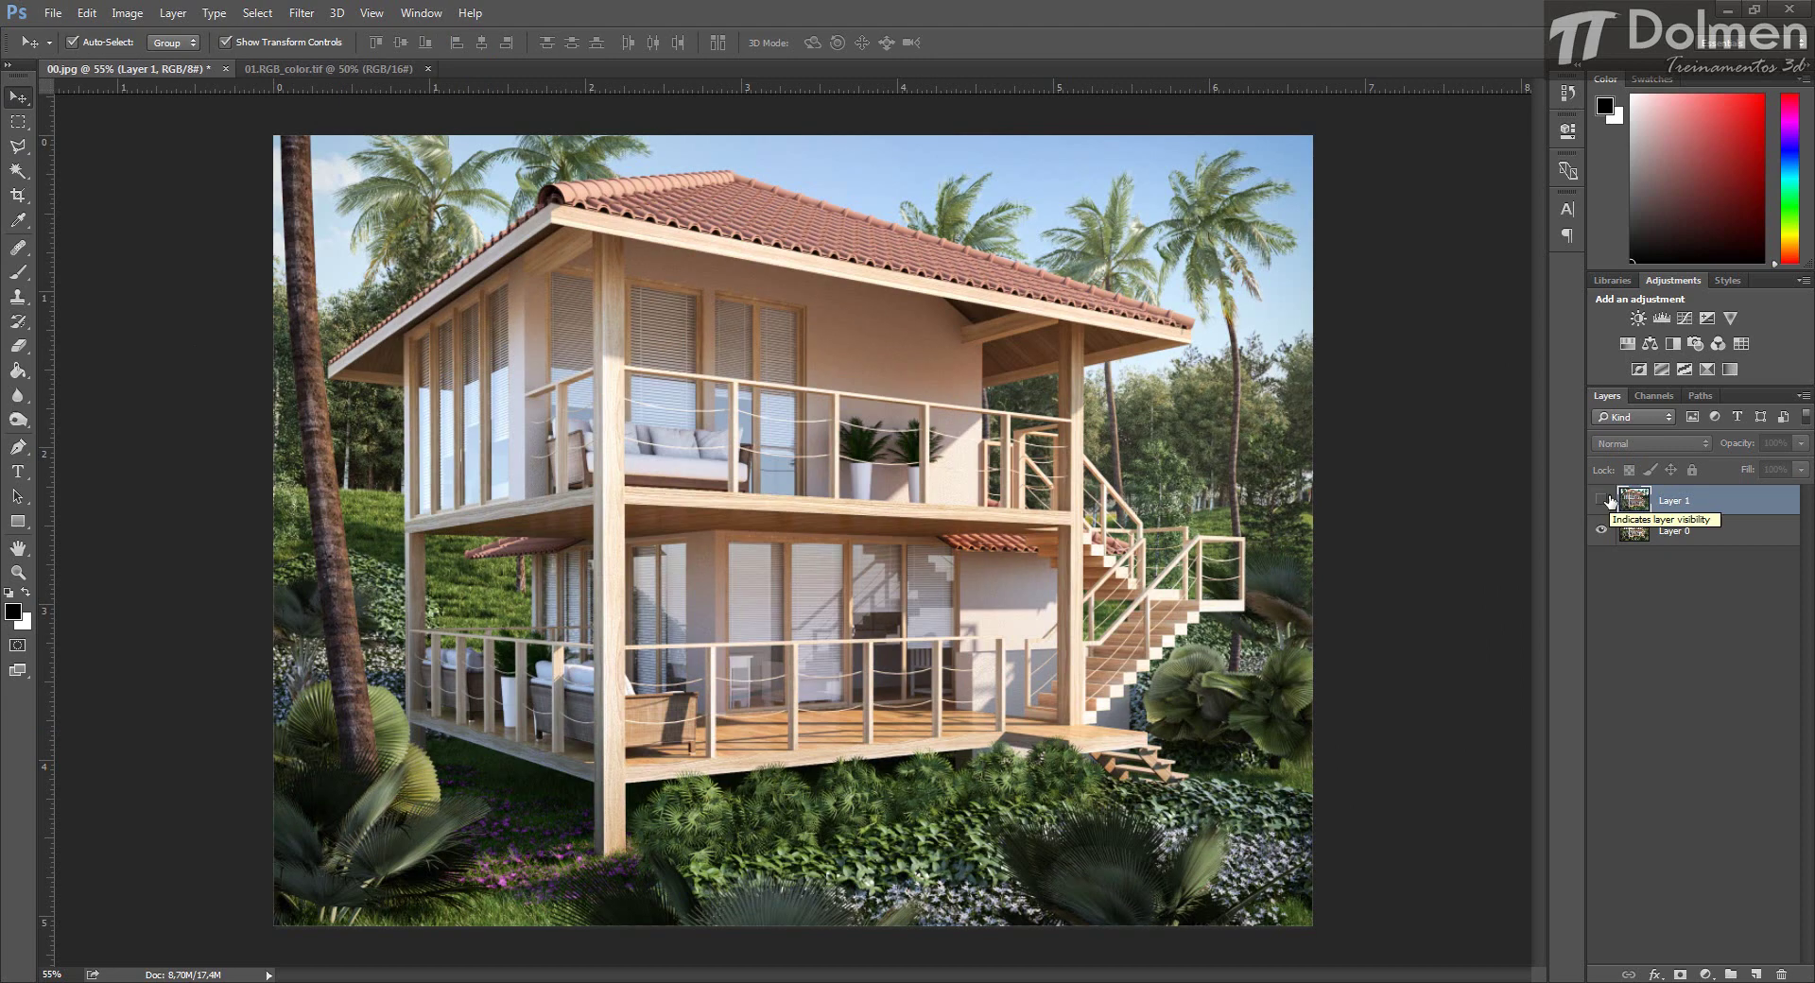
Compare the raw render with the finished image by repeatedly showing and hiding the raw render layer.
{"action": "left_click", "coordinate": [1609, 501]}
{"action": "left_click", "coordinate": [1609, 501]}
{"action": "left_click", "coordinate": [1609, 501]}
{"action": "left_click", "coordinate": [1609, 501]}
{"action": "left_click", "coordinate": [1608, 501]}
{"action": "left_click", "coordinate": [1609, 501]}
{"action": "left_click", "coordinate": [1609, 501]}
{"action": "left_click", "coordinate": [1609, 501]}
{"action": "left_click", "coordinate": [1602, 500]}
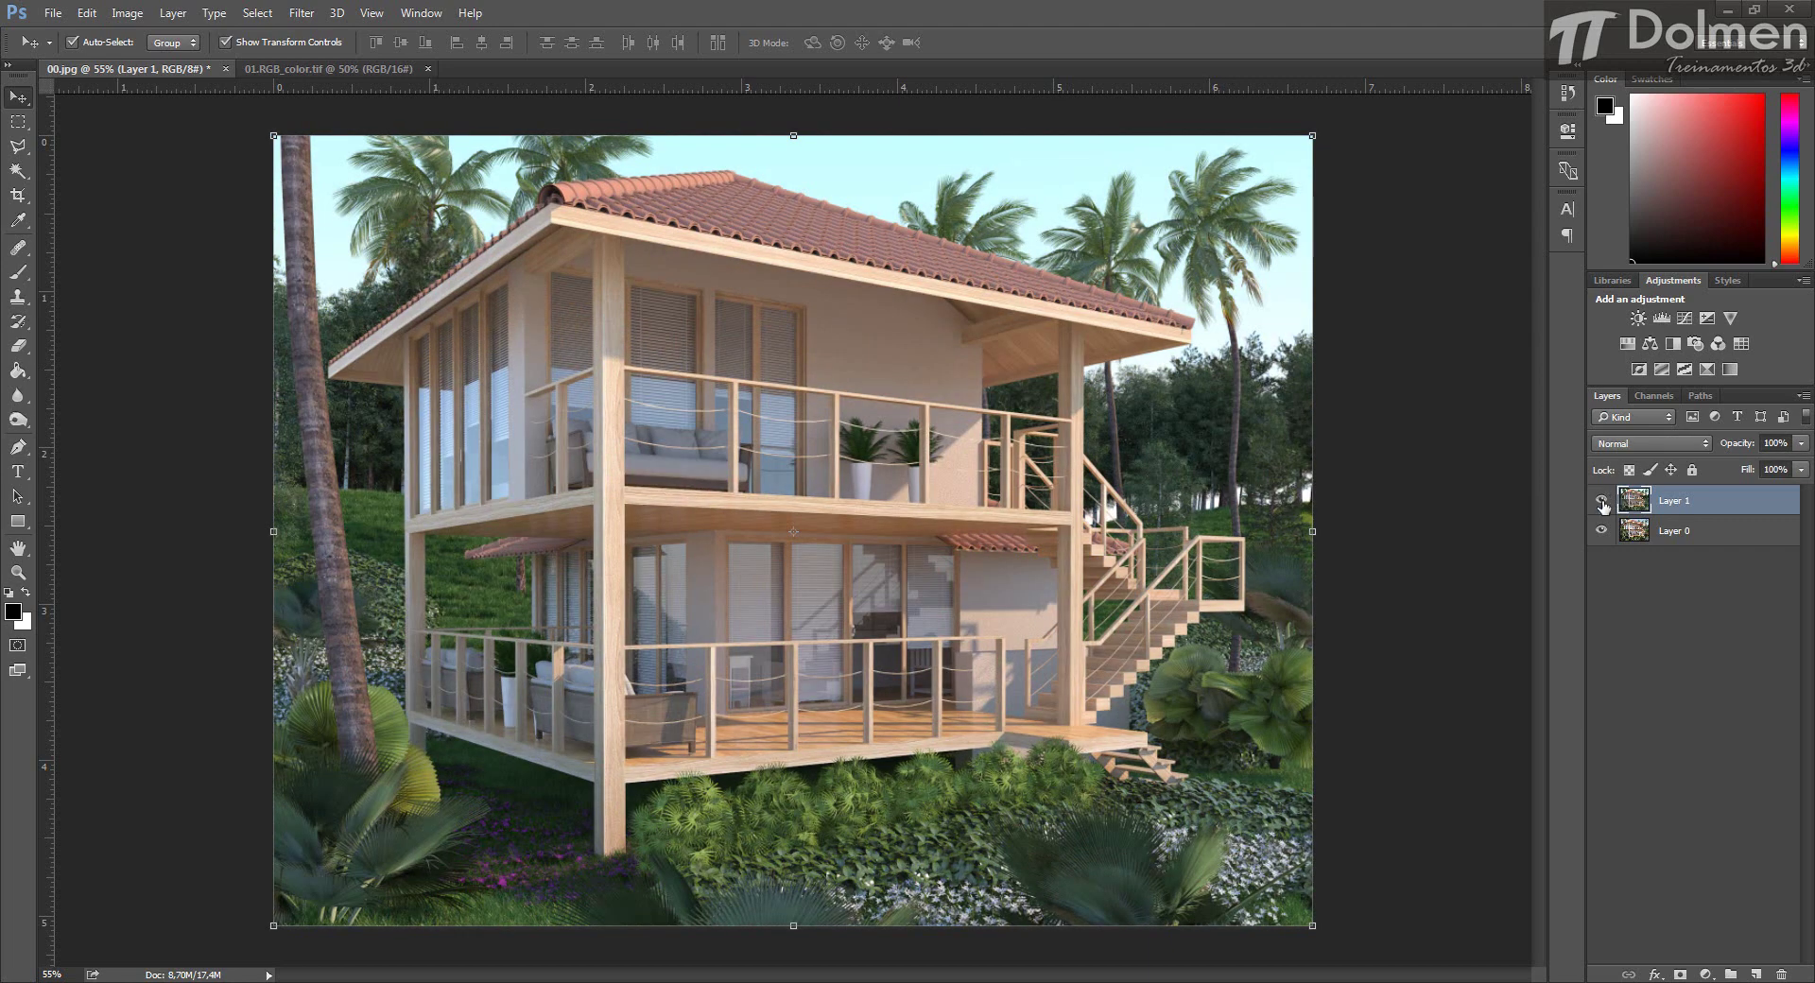
{"action": "left_click", "coordinate": [1602, 502]}
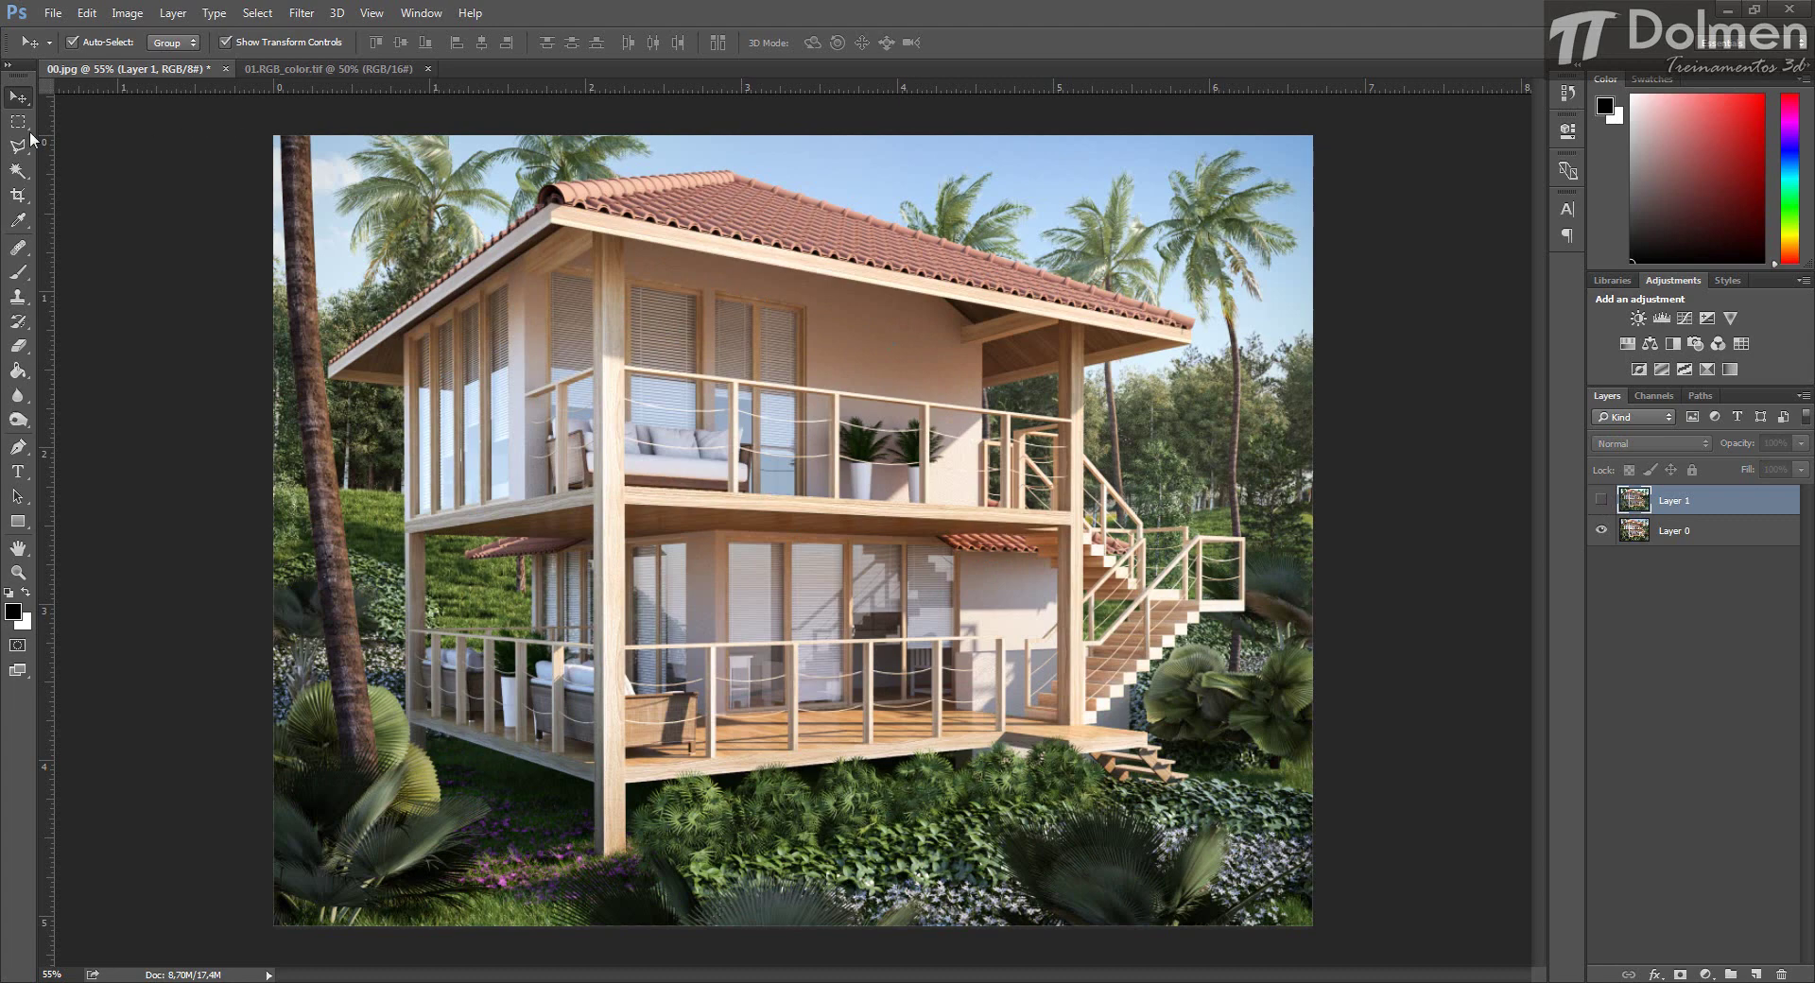
Show the raw render layer and move it off the canvas to the left, directly beside the finished image.
{"action": "left_click_drag", "start_coordinate": [954, 421], "coordinate": [376, 389]}
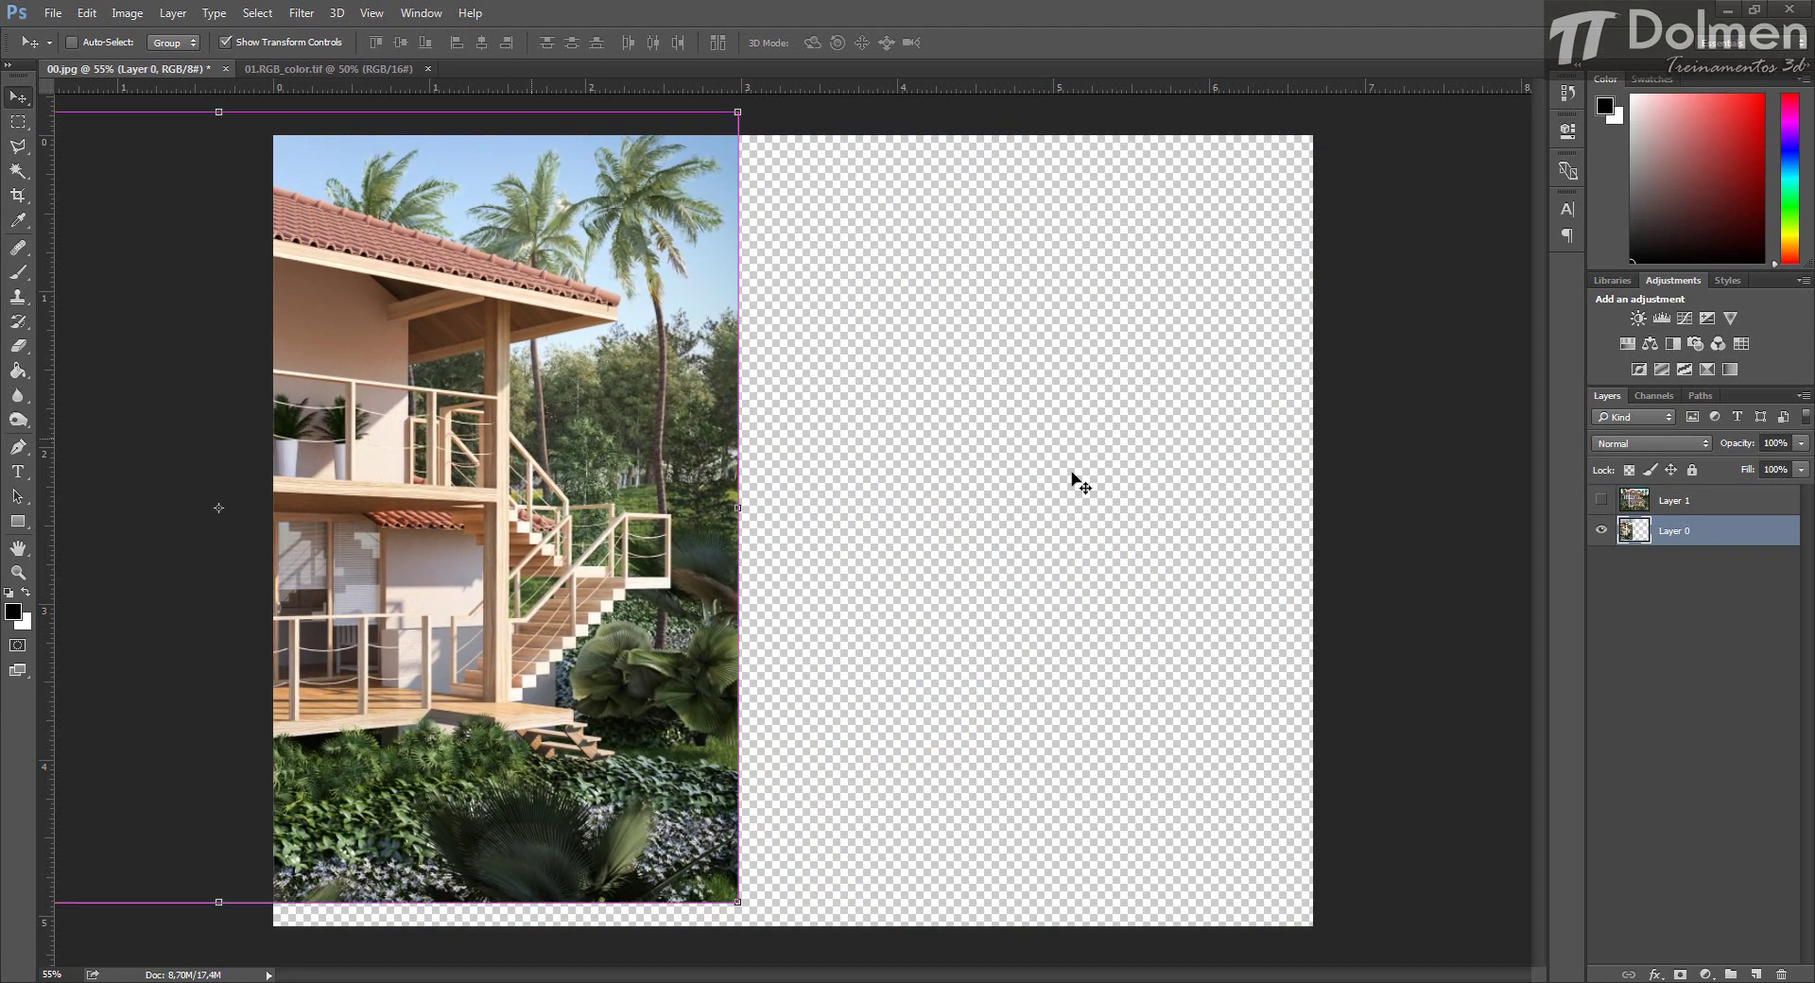
{"action": "key", "text": "ctrl+z"}
{"action": "left_click", "coordinate": [1604, 503]}
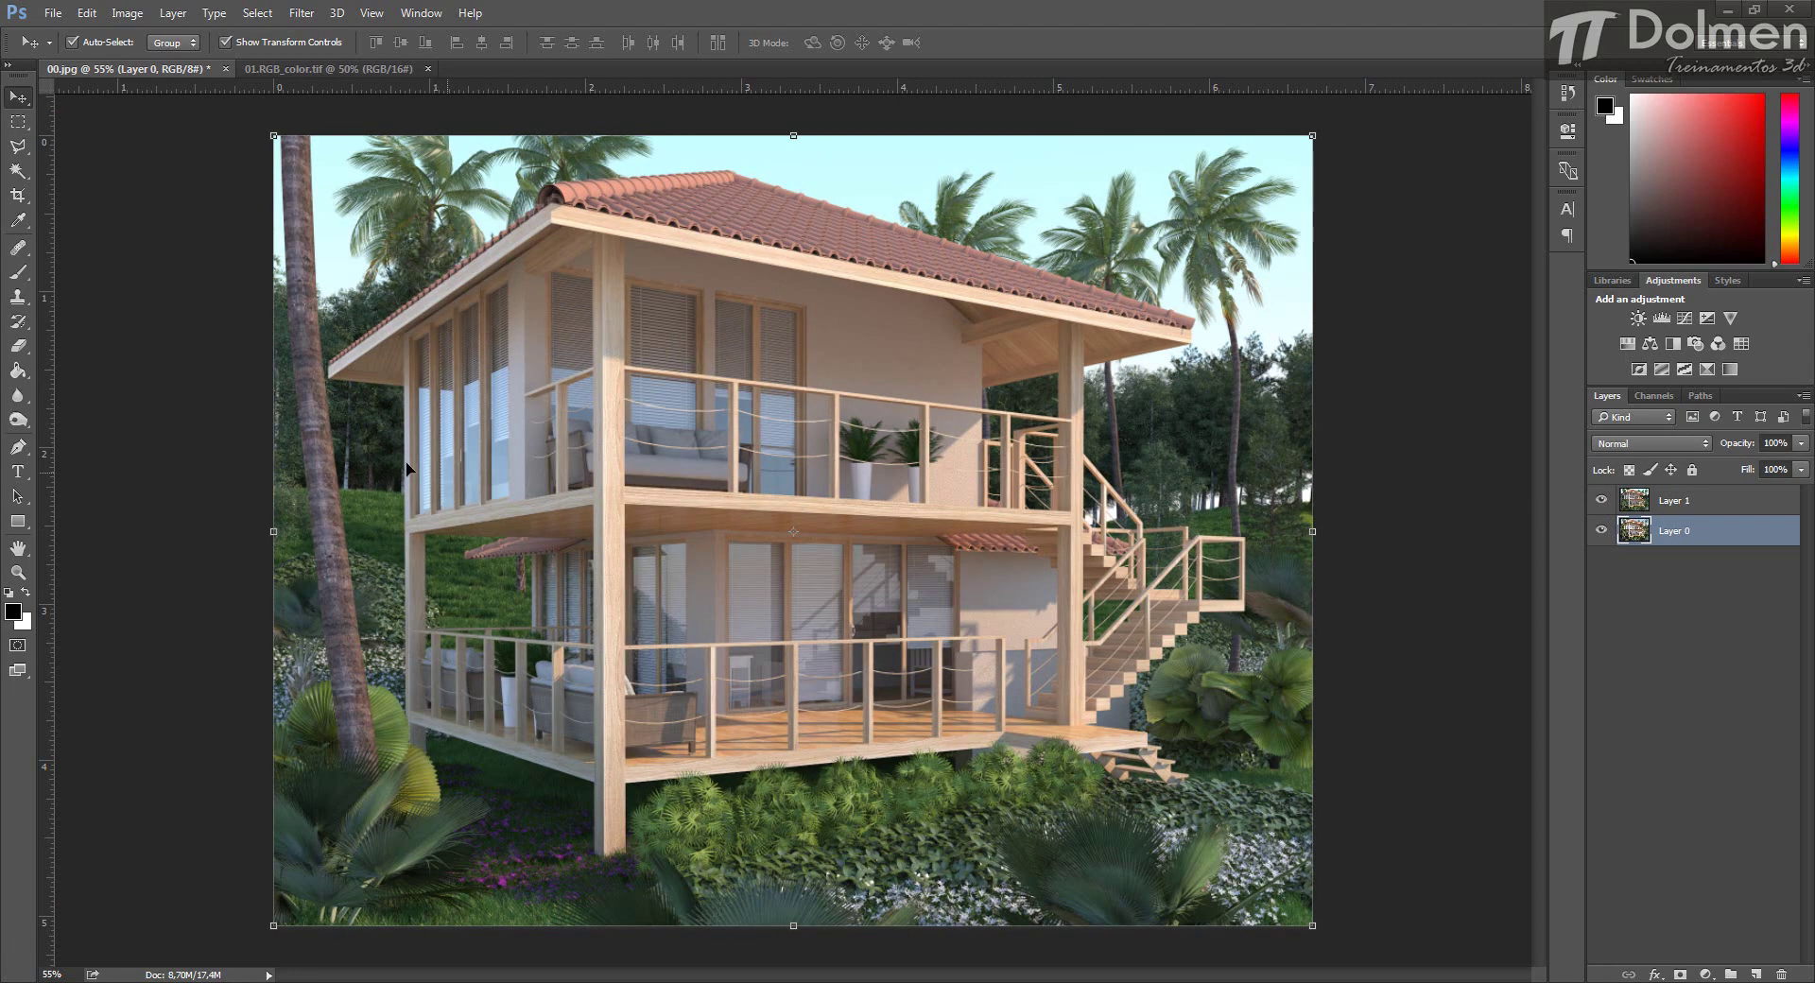
{"action": "left_click_drag", "start_coordinate": [892, 505], "coordinate": [121, 514]}
Expand the canvas with Reveal All to include both renders side by side, and deselect the layer.
{"action": "left_click", "coordinate": [127, 13]}
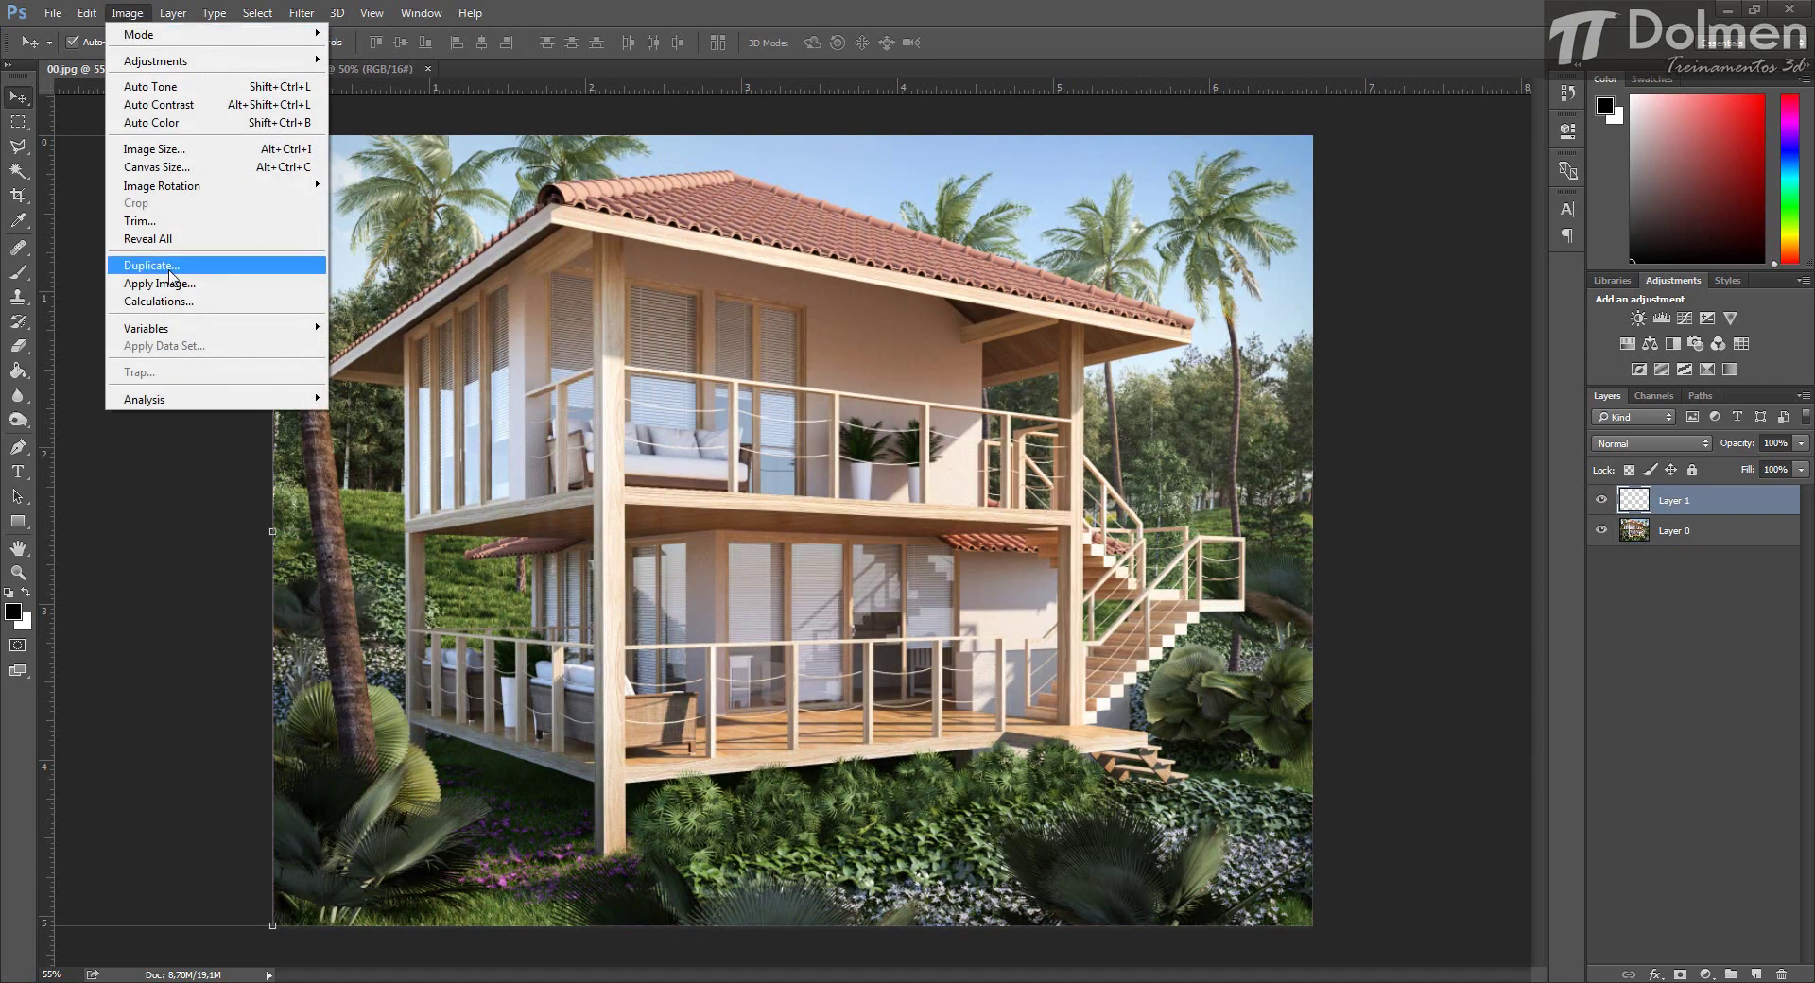
{"action": "left_click", "coordinate": [146, 238]}
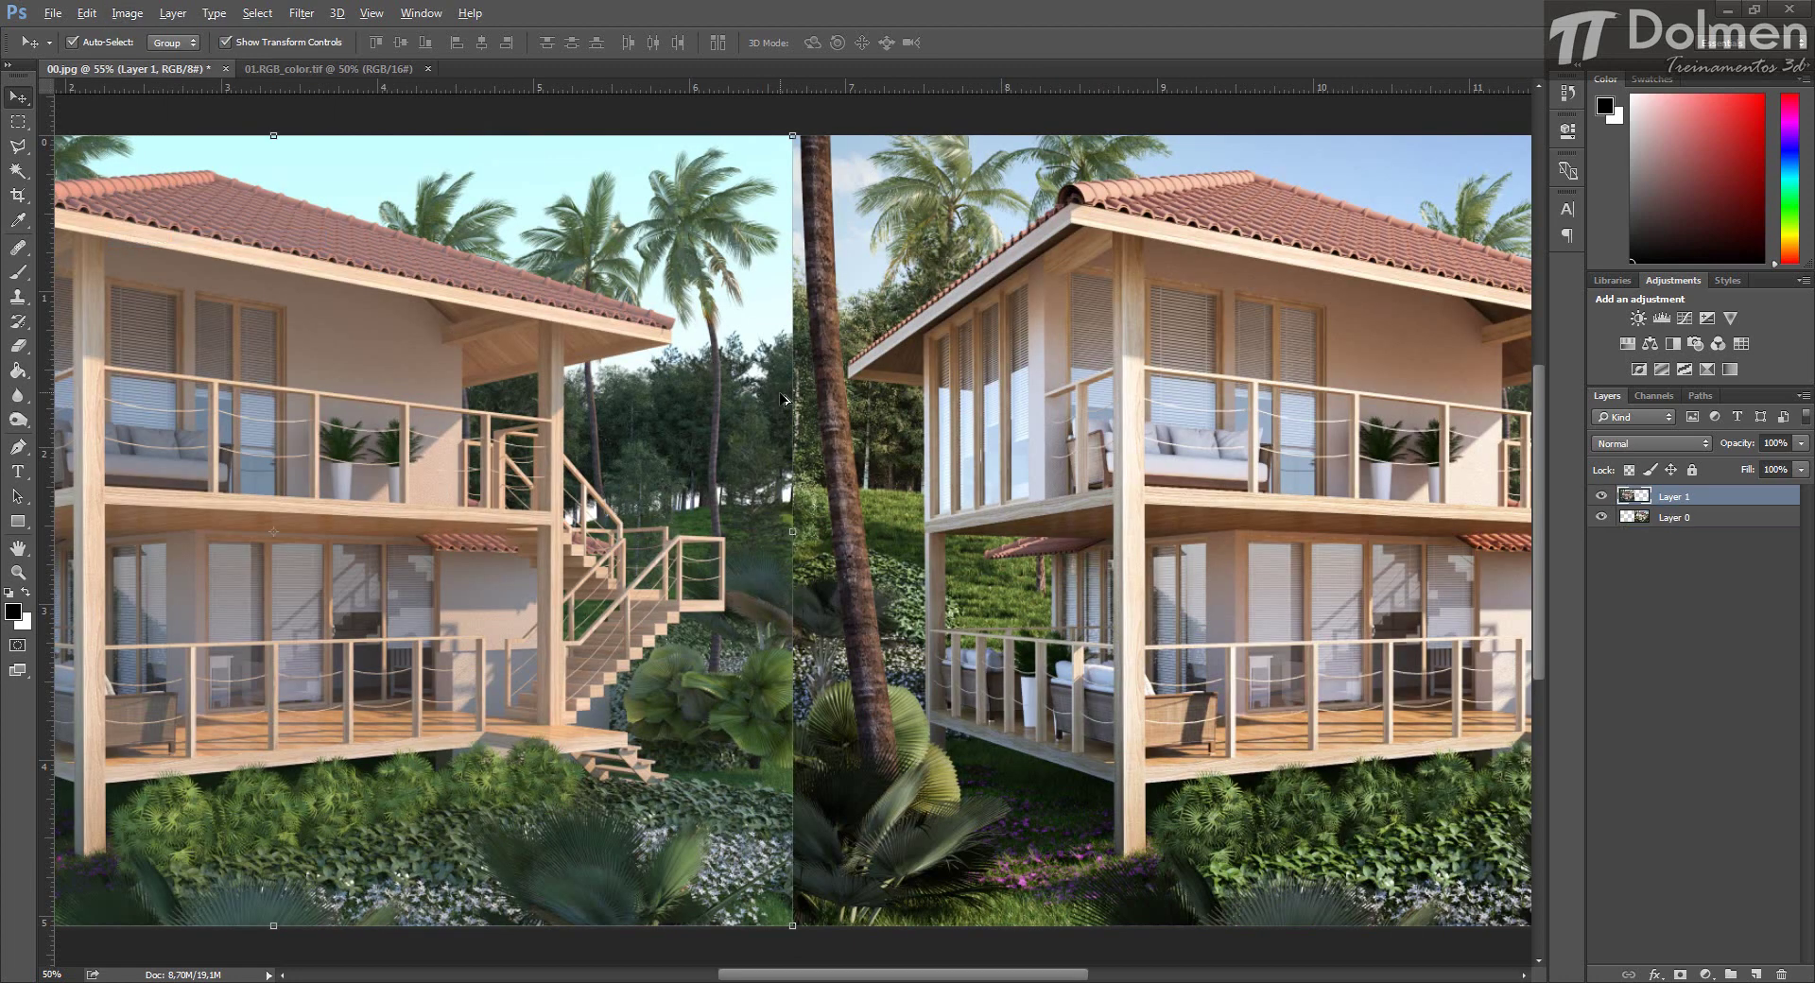
{"action": "key", "text": "ctrl+0"}
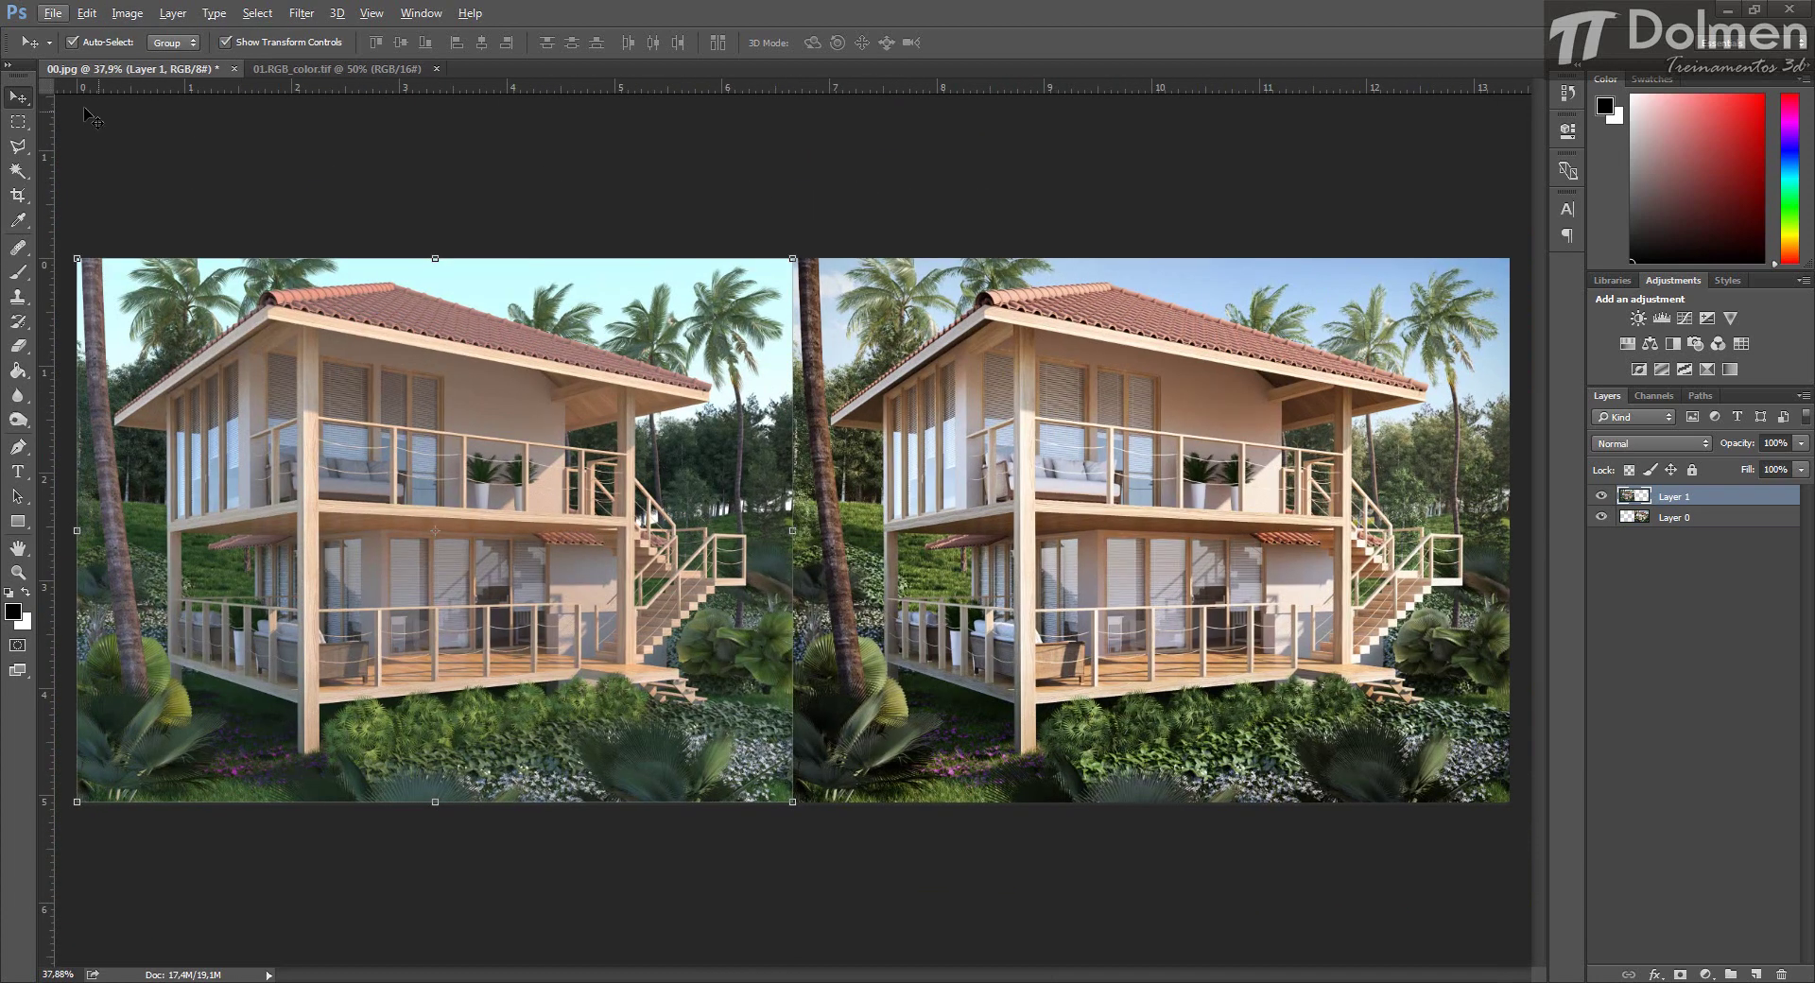
{"action": "left_click", "coordinate": [246, 166]}
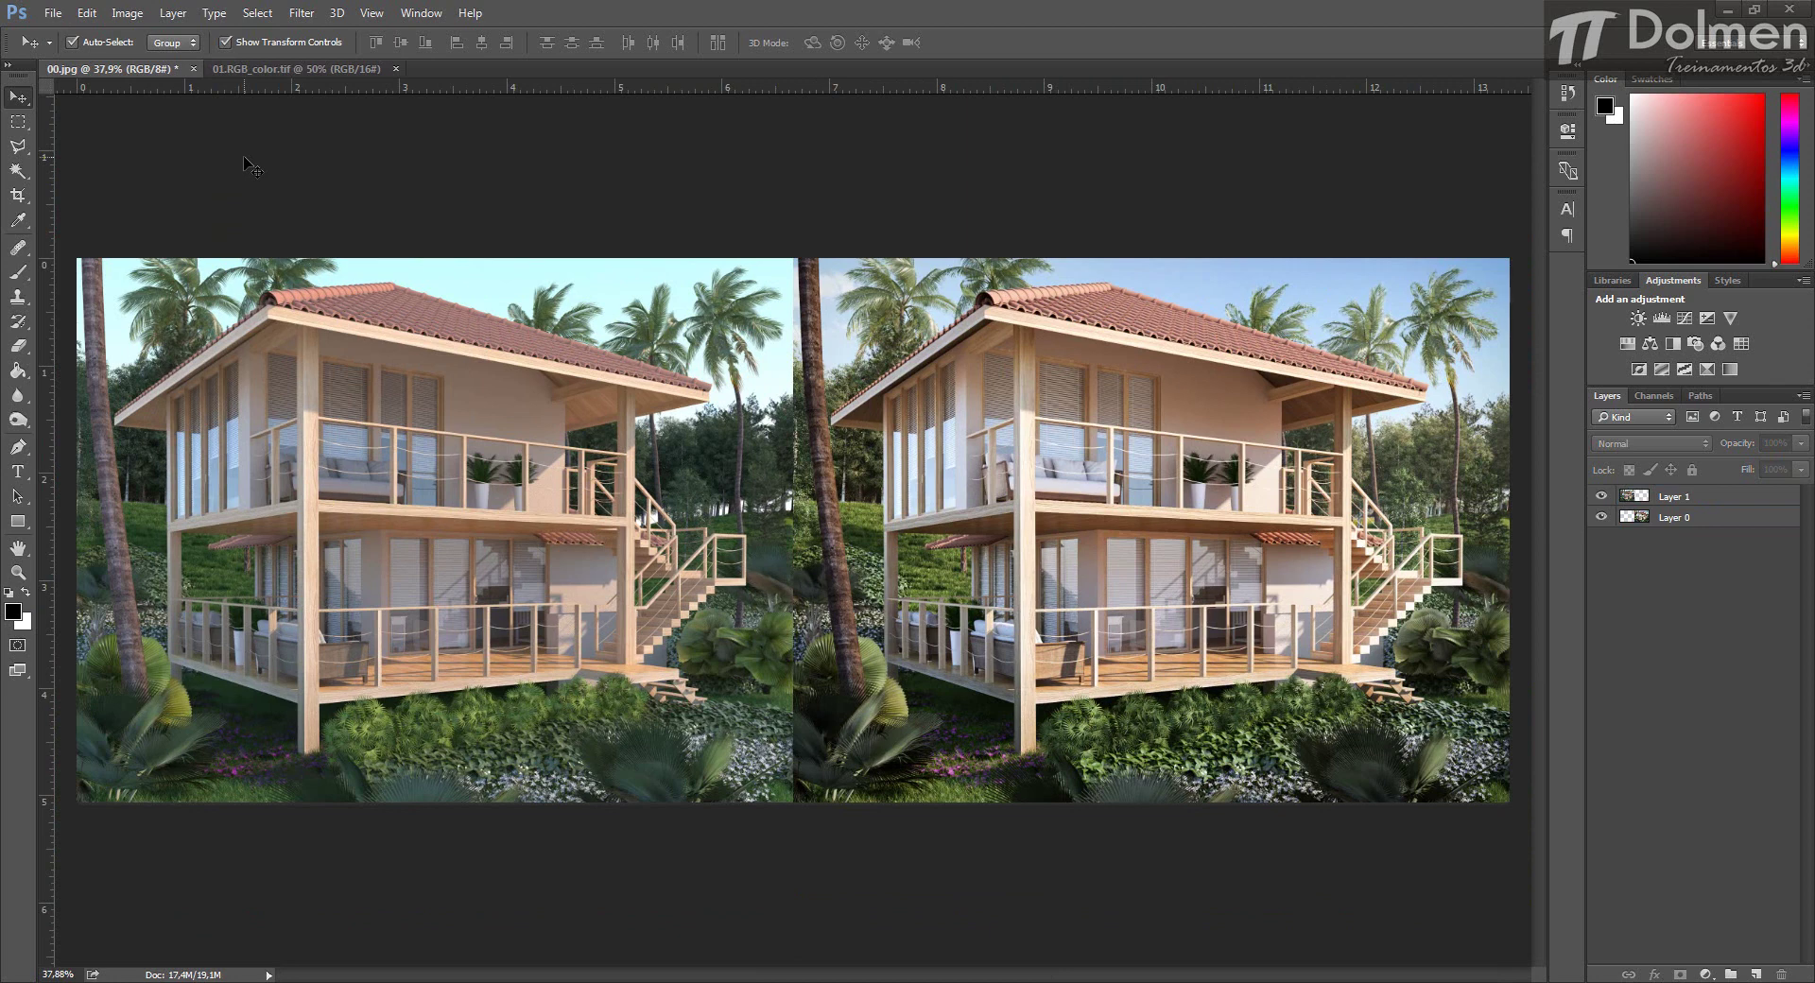